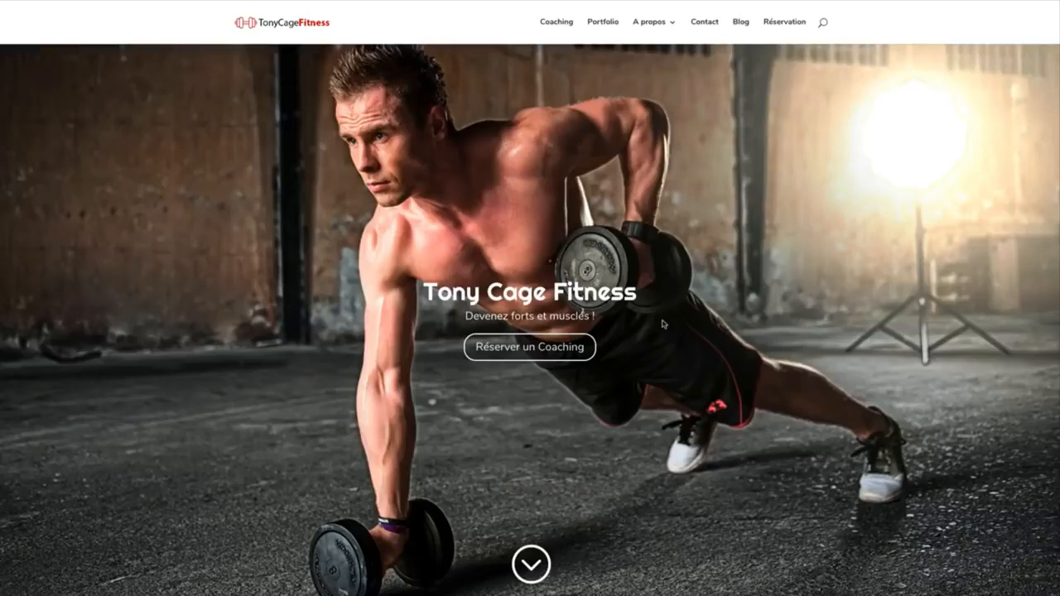
left_click_drag(567, 292, 638, 297)
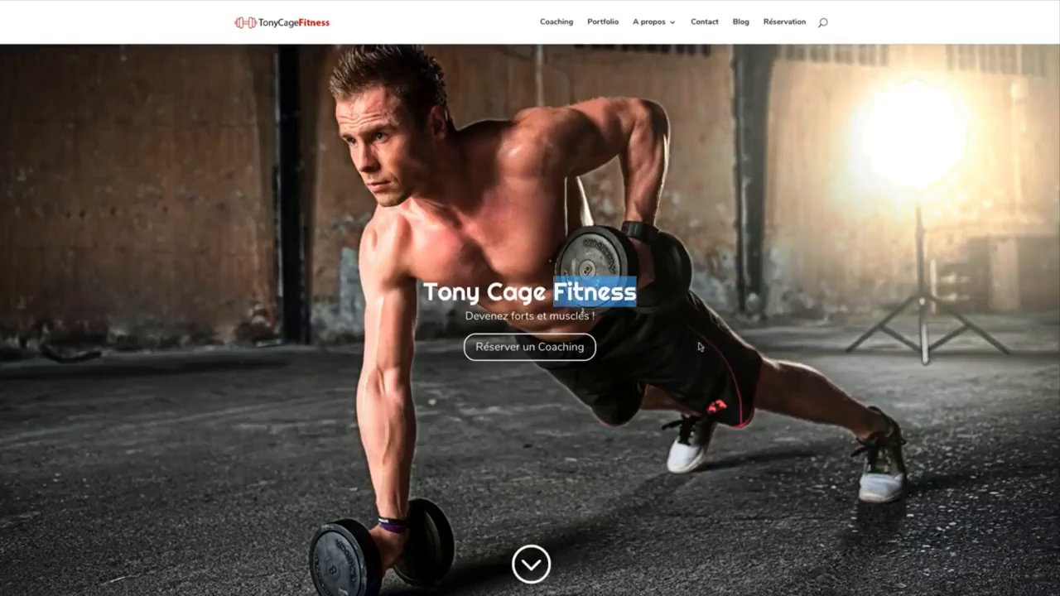
scroll(700, 341, "down", 3)
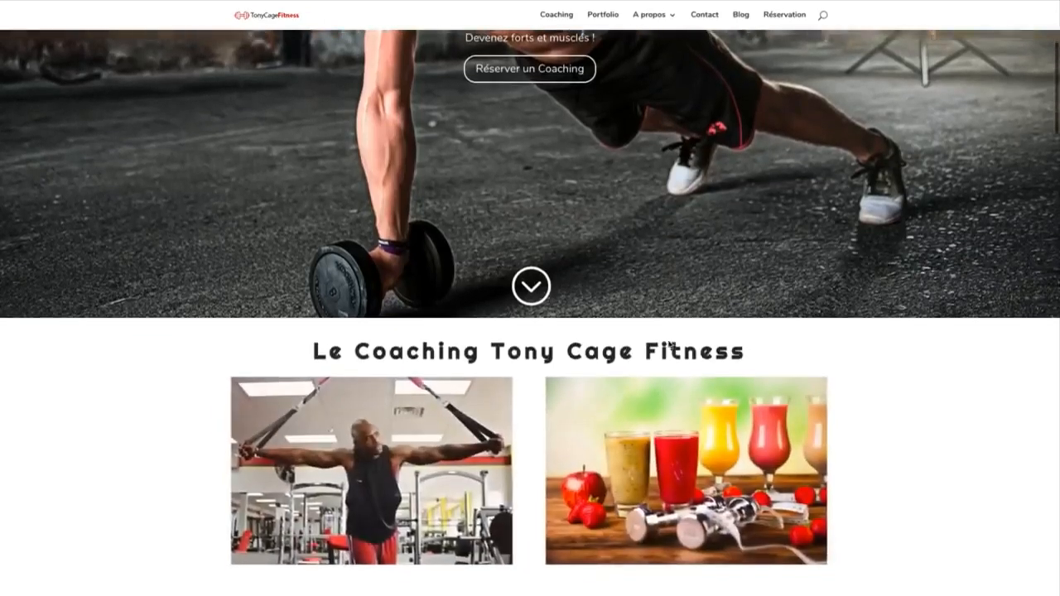
scroll(669, 346, "down", 2)
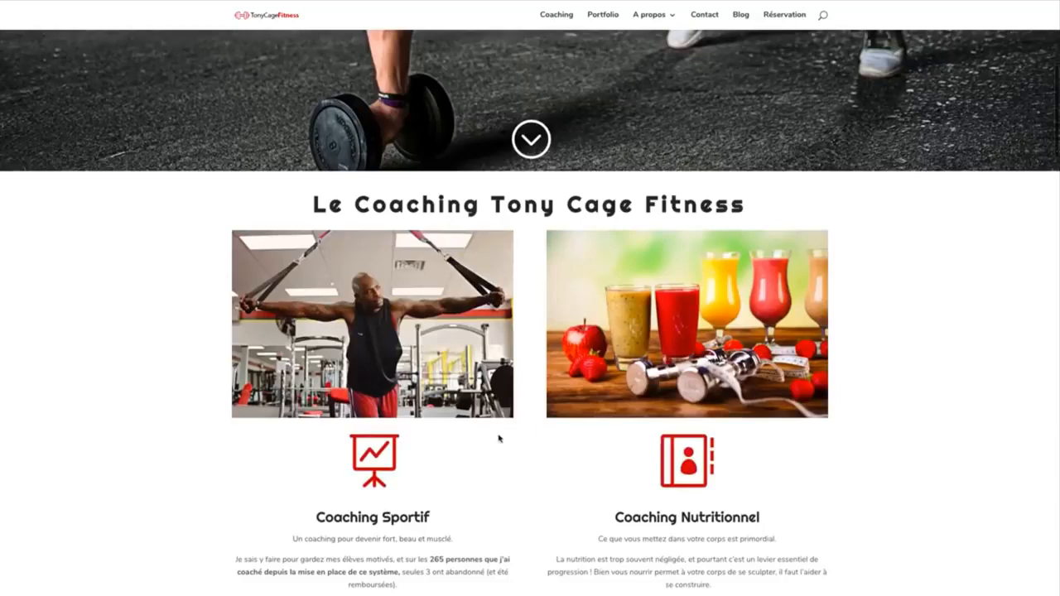
scroll(499, 439, "up", 5)
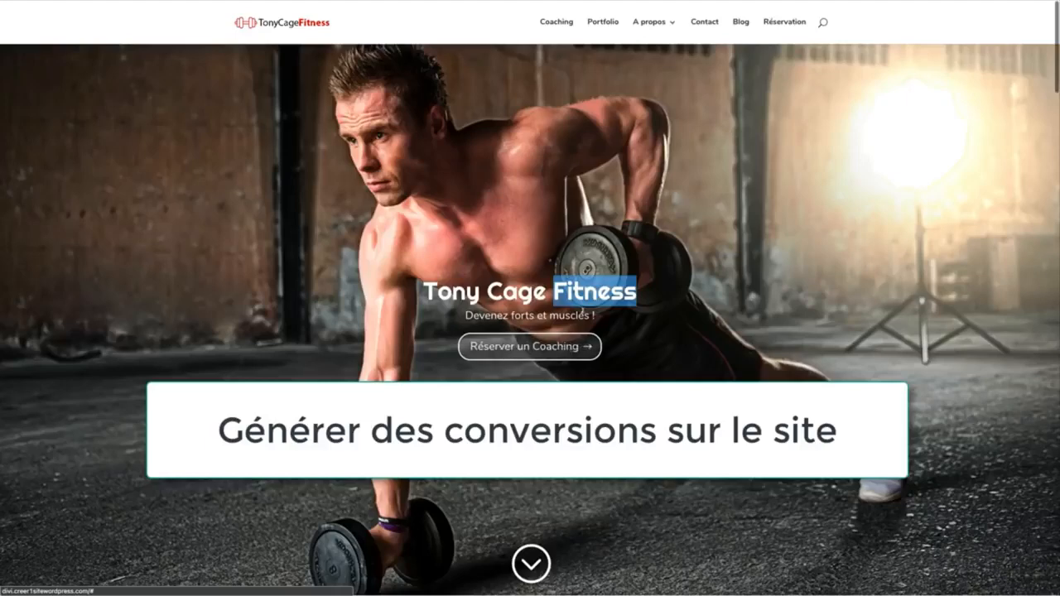
left_click(531, 564)
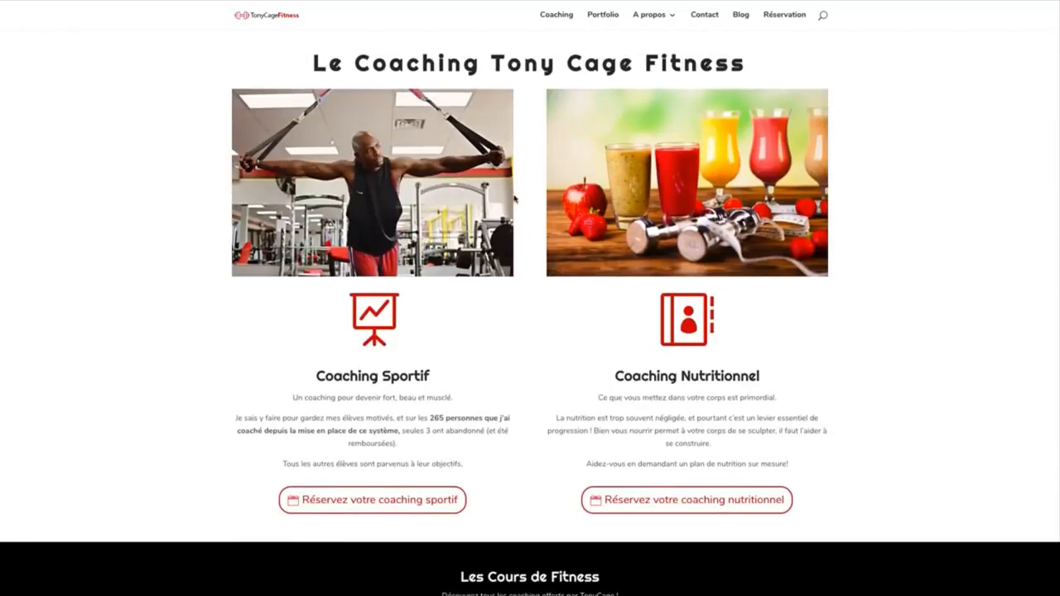
scroll(515, 200, "down", 1)
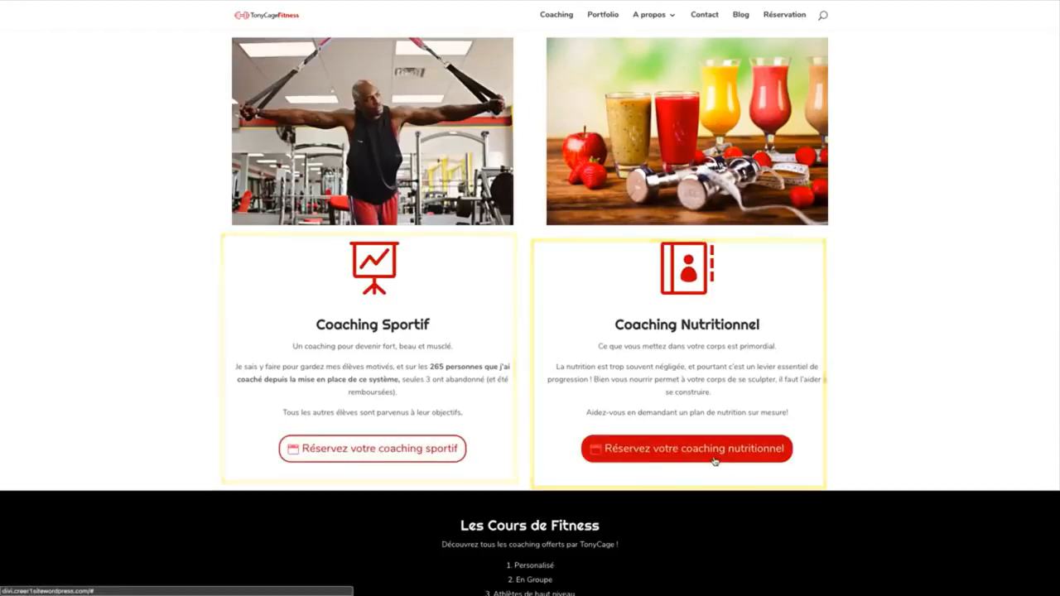
scroll(718, 456, "down", 3)
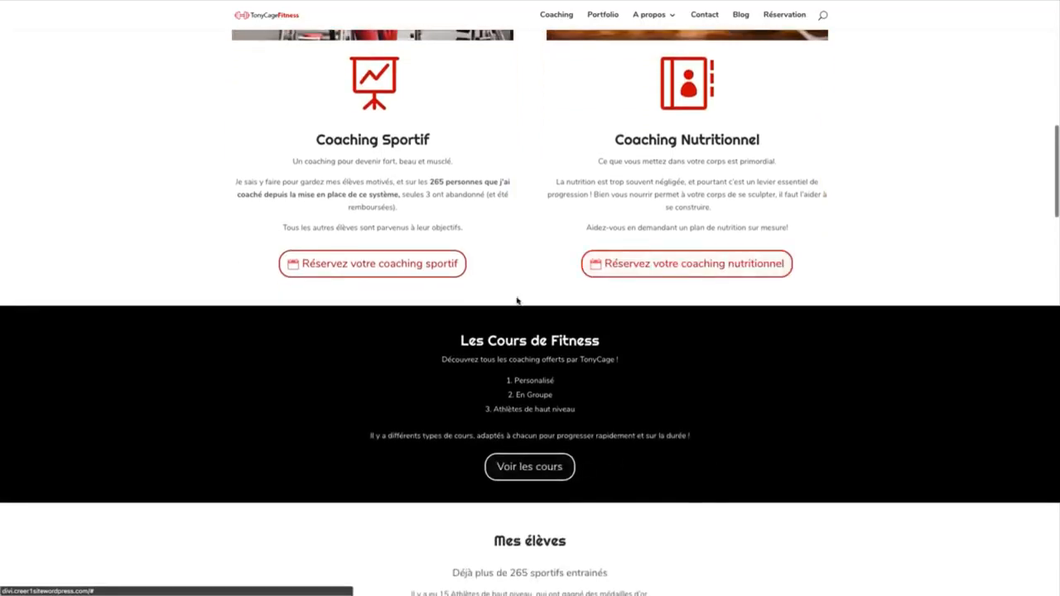
scroll(522, 404, "down", 1)
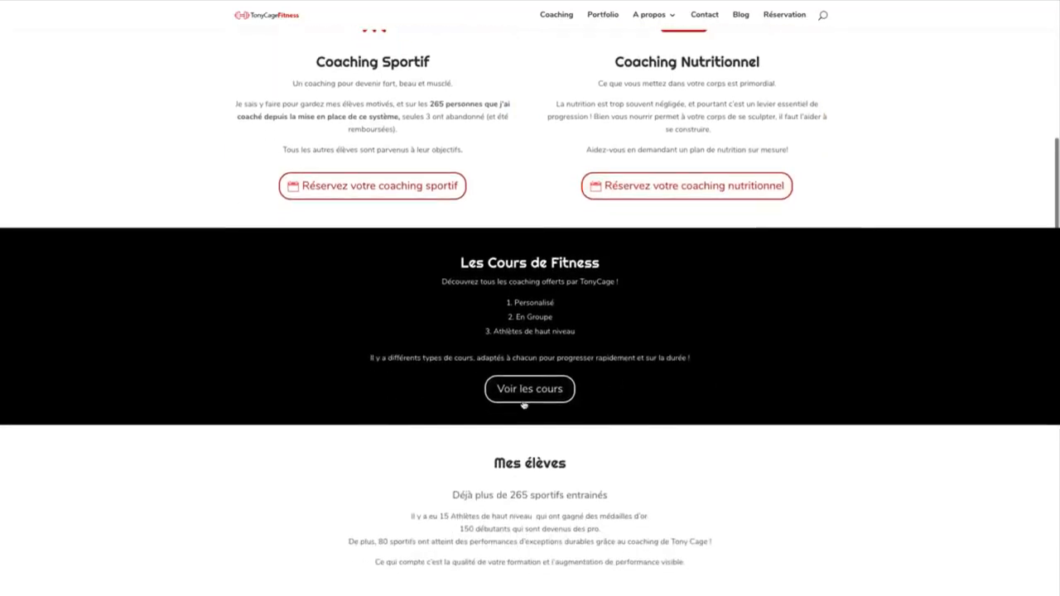
scroll(528, 395, "down", 2)
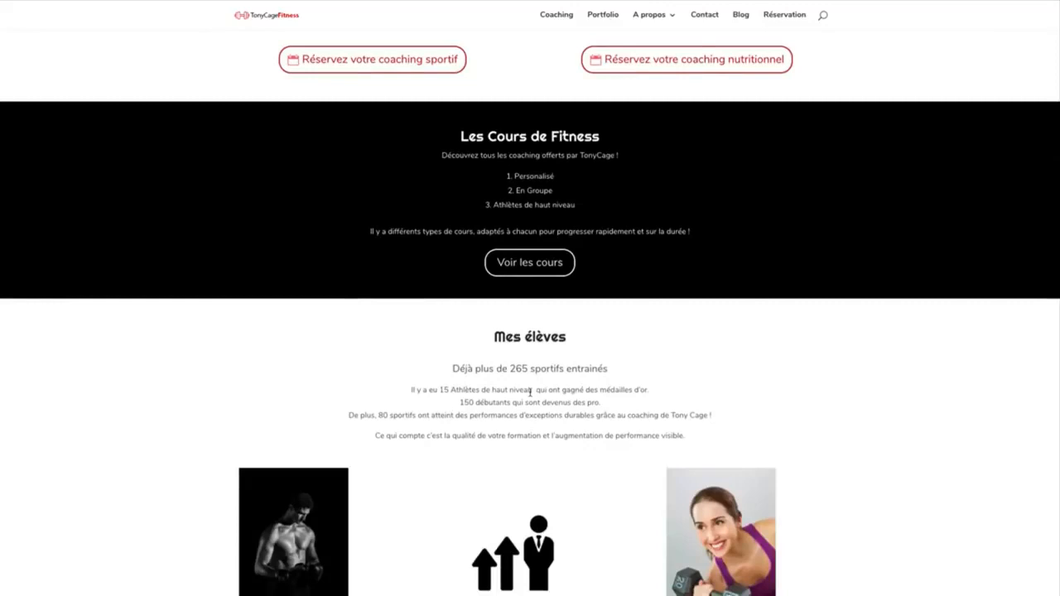
scroll(546, 381, "down", 3)
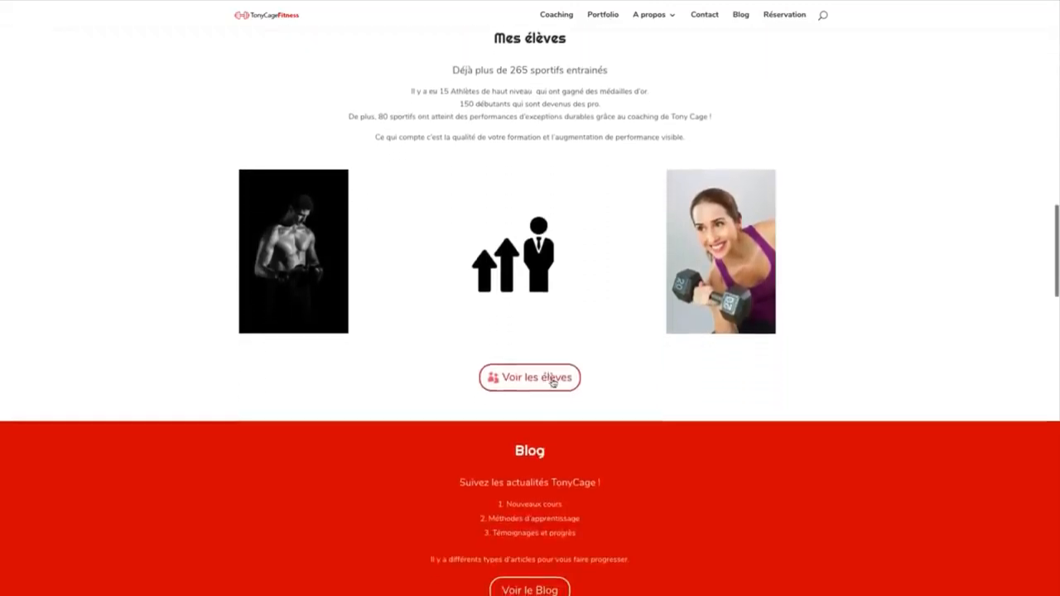
scroll(620, 405, "down", 2)
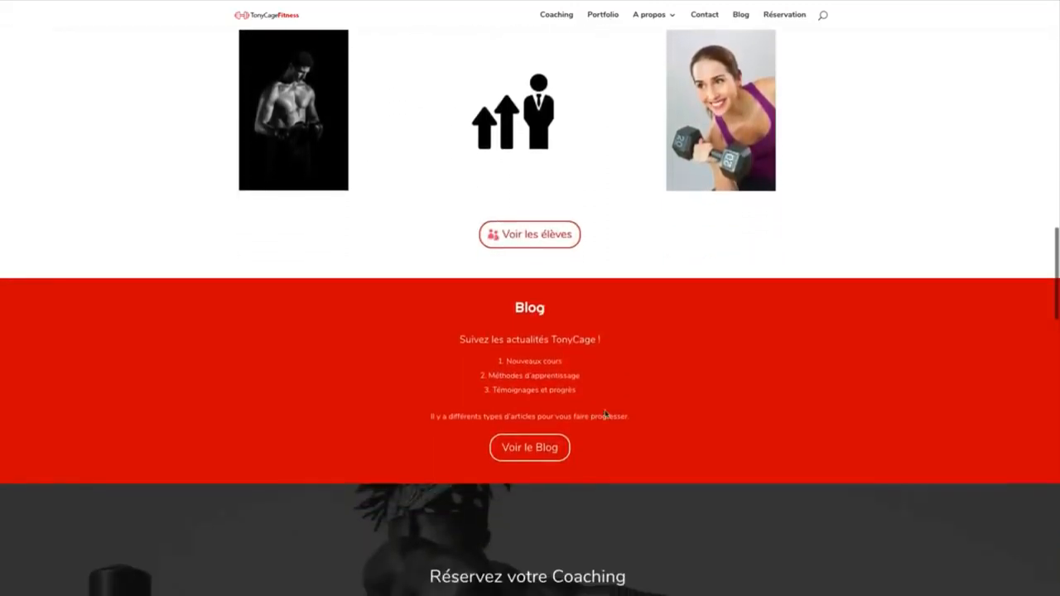
scroll(632, 379, "down", 3)
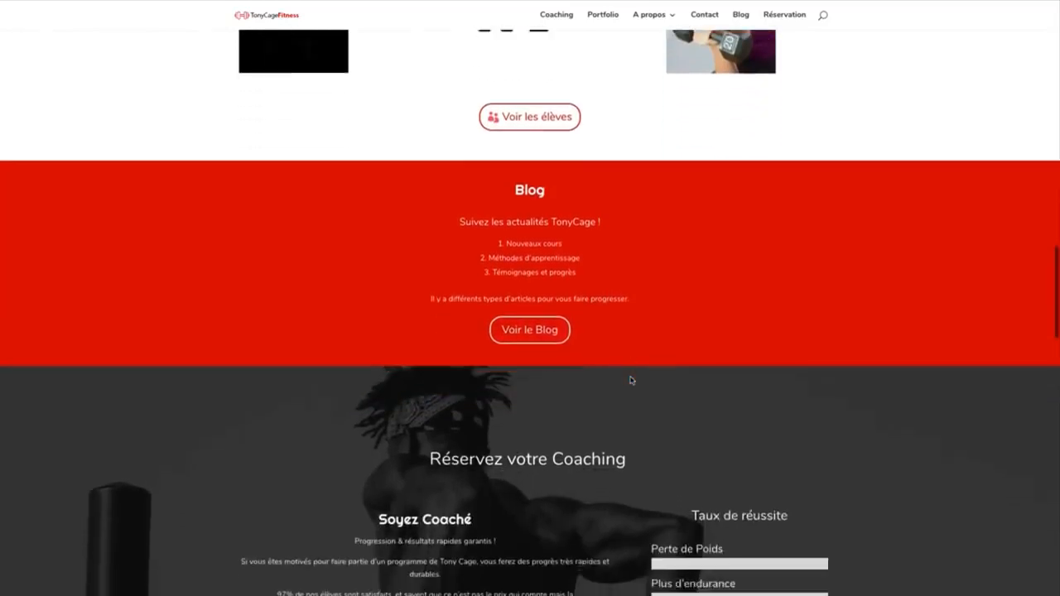
scroll(632, 381, "down", 2)
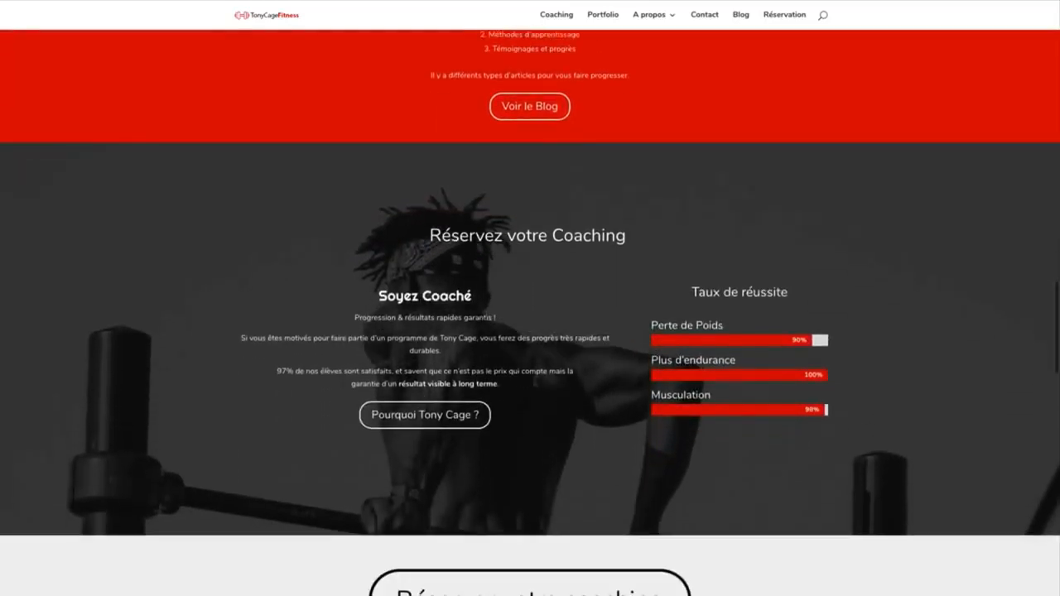
scroll(538, 321, "up", 1)
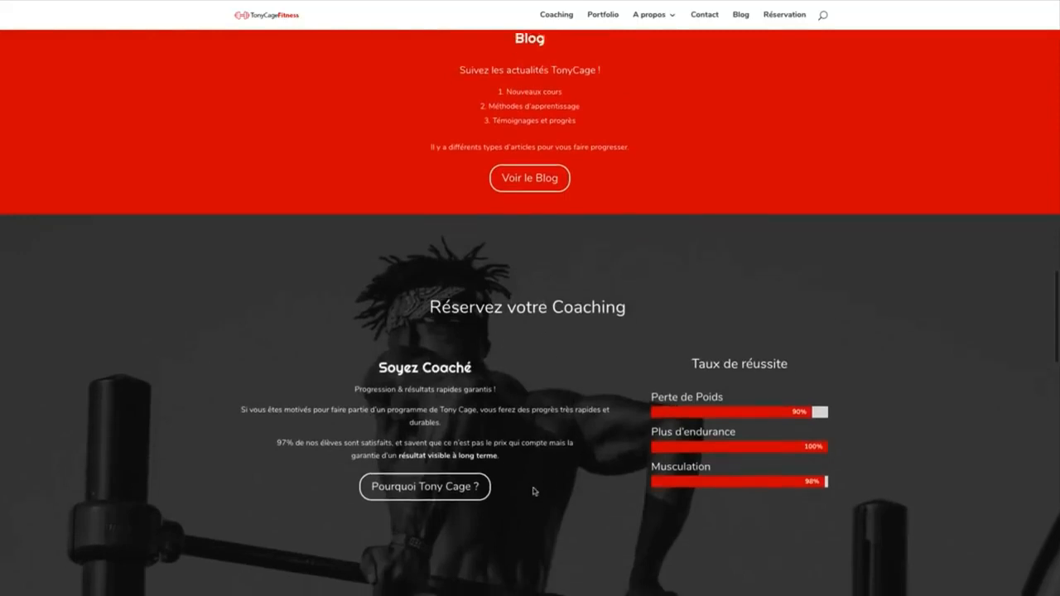
scroll(535, 492, "down", 1)
scroll(532, 476, "down", 3)
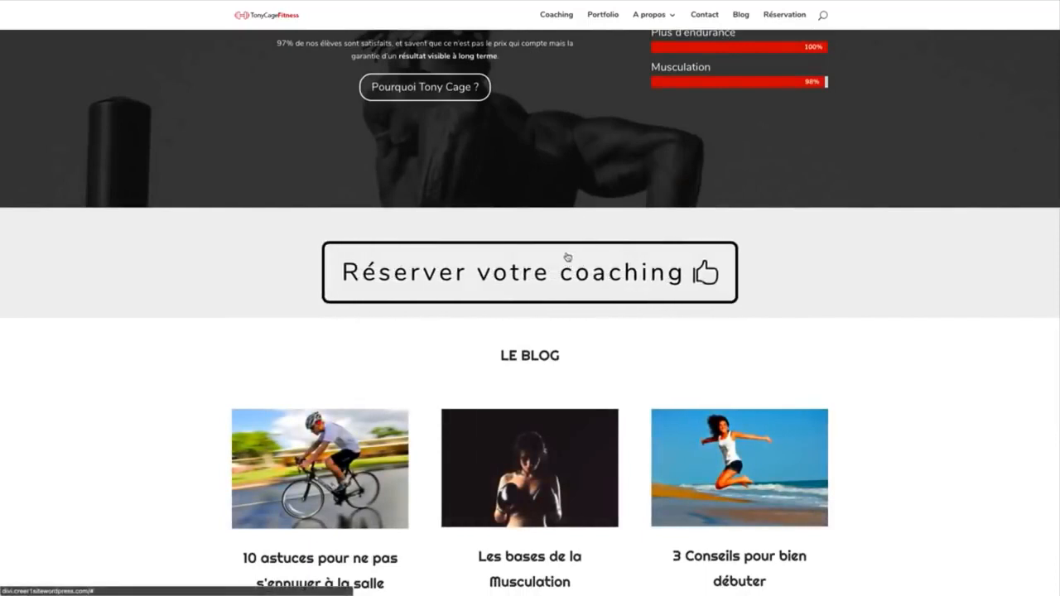
scroll(559, 197, "up", 2)
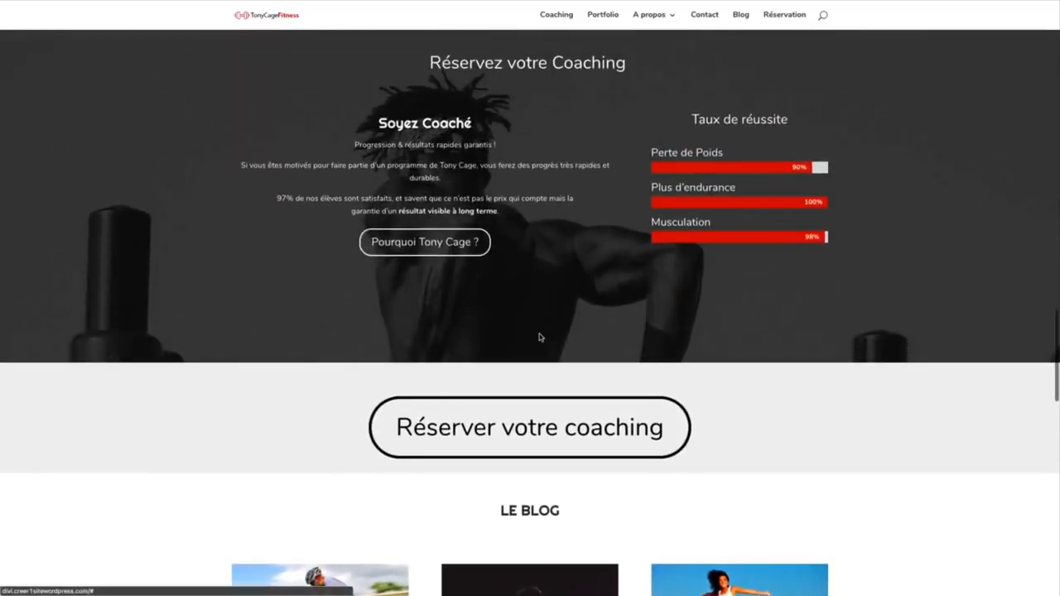
scroll(543, 334, "down", 3)
scroll(540, 336, "down", 1)
scroll(577, 346, "down", 1)
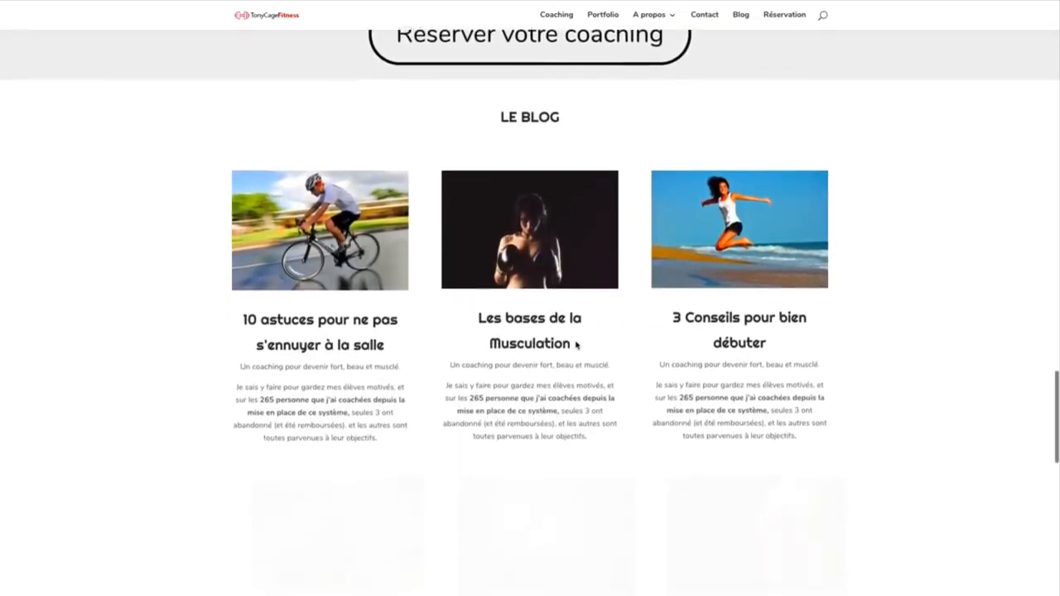
scroll(577, 346, "down", 2)
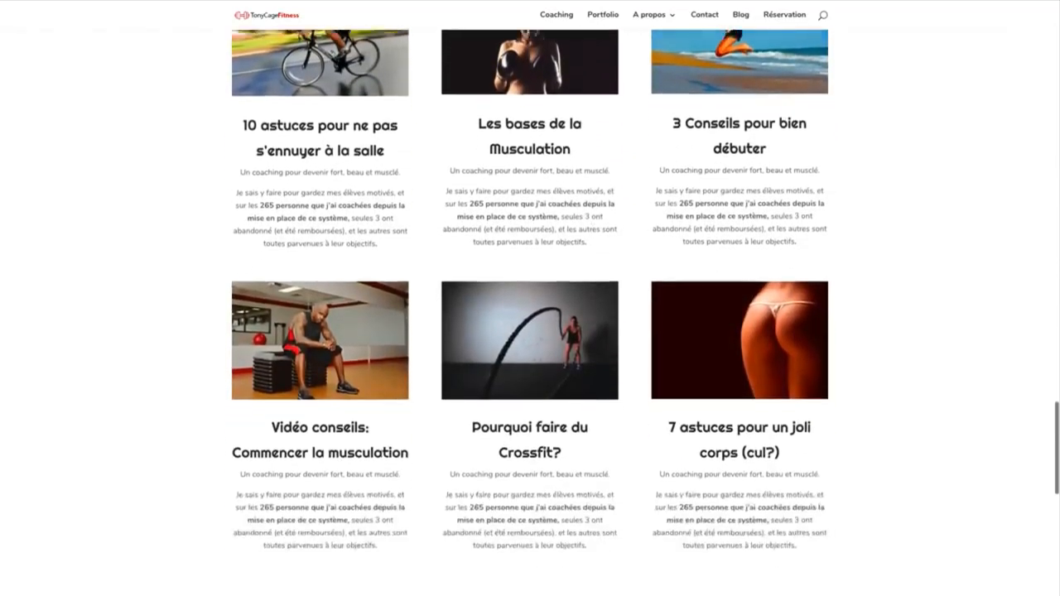
scroll(591, 336, "down", 4)
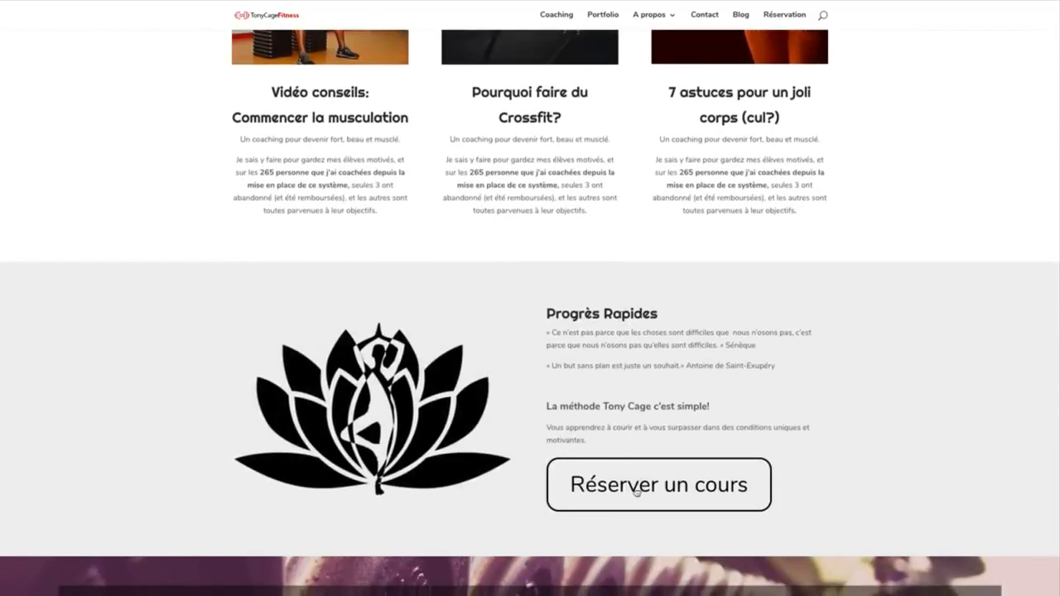
scroll(644, 424, "down", 3)
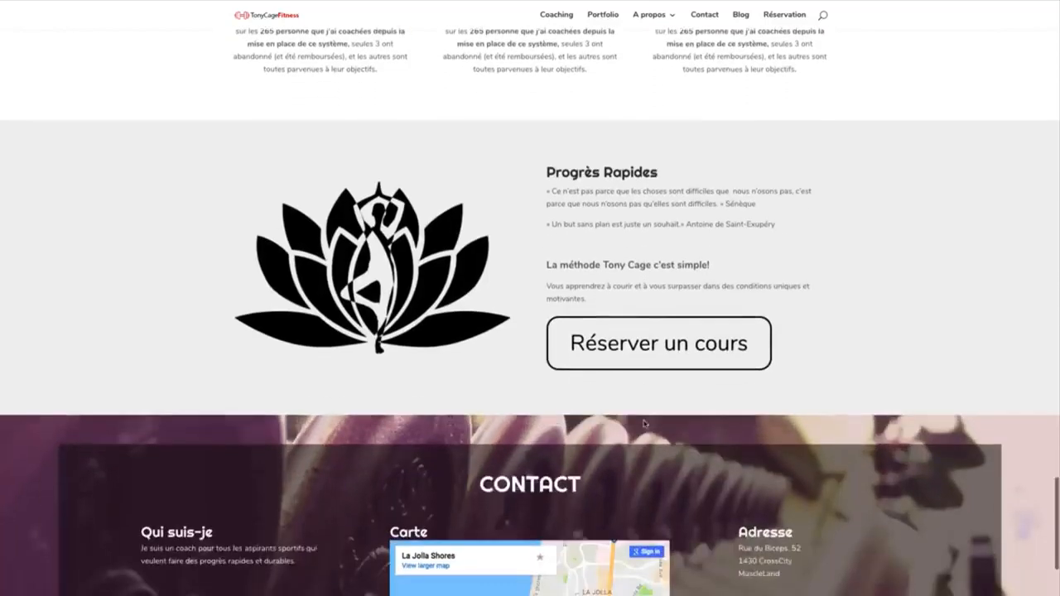
scroll(645, 423, "down", 2)
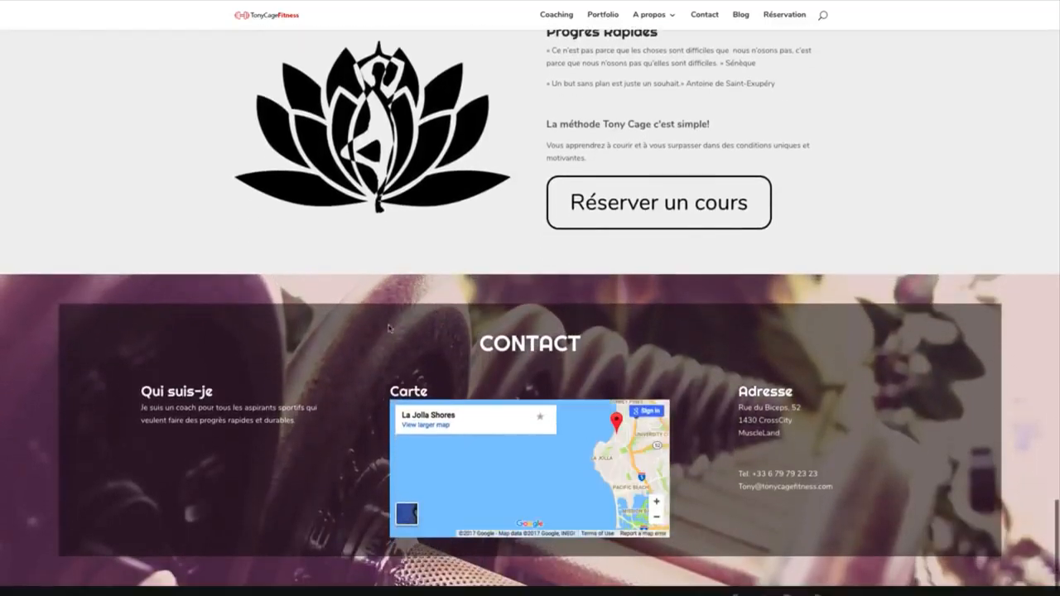
left_click(656, 520)
left_click(656, 520)
left_click(657, 520)
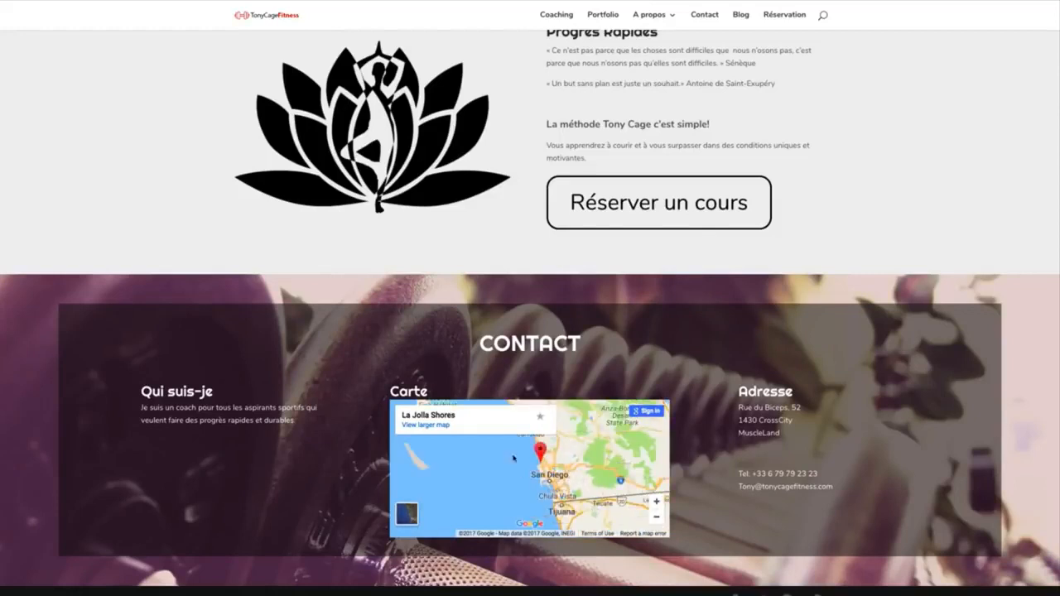
scroll(711, 370, "up", 20)
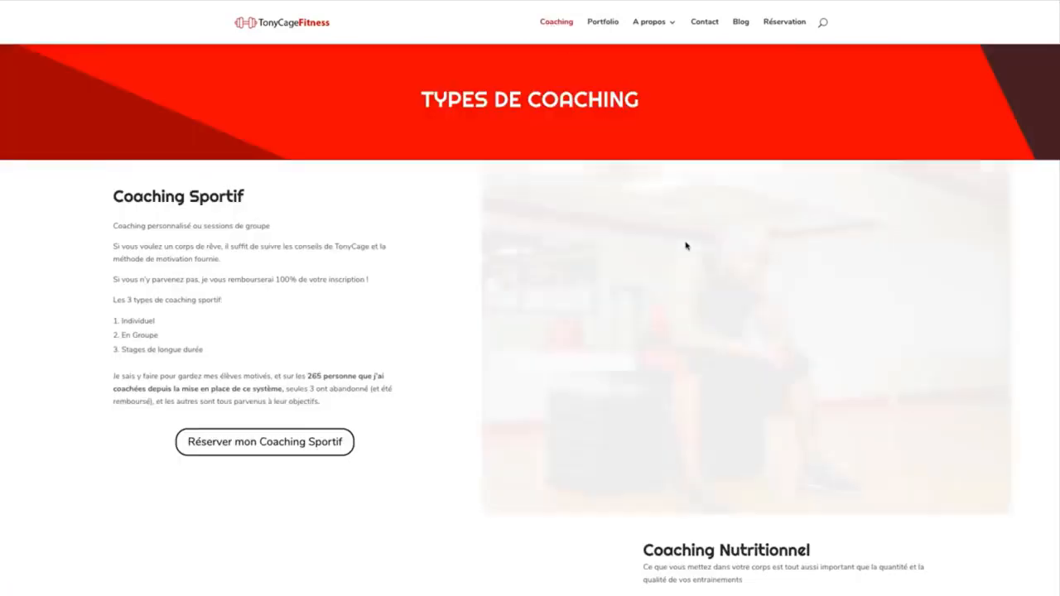
Scroll through the Coaching page, go to Portfolio, then move on to the A propos page
scroll(458, 245, "down", 3)
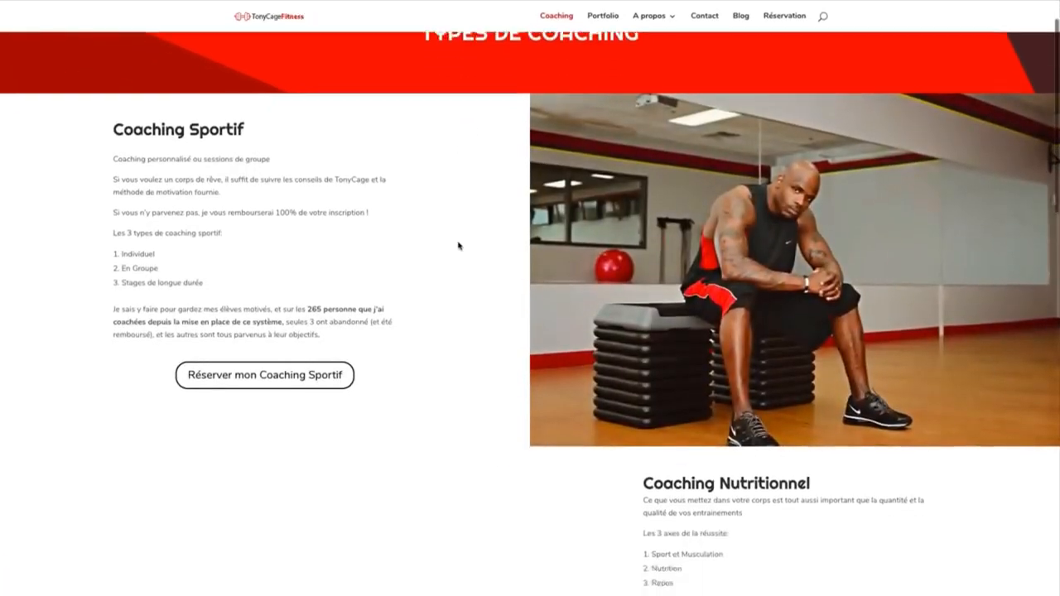
scroll(451, 384, "down", 1)
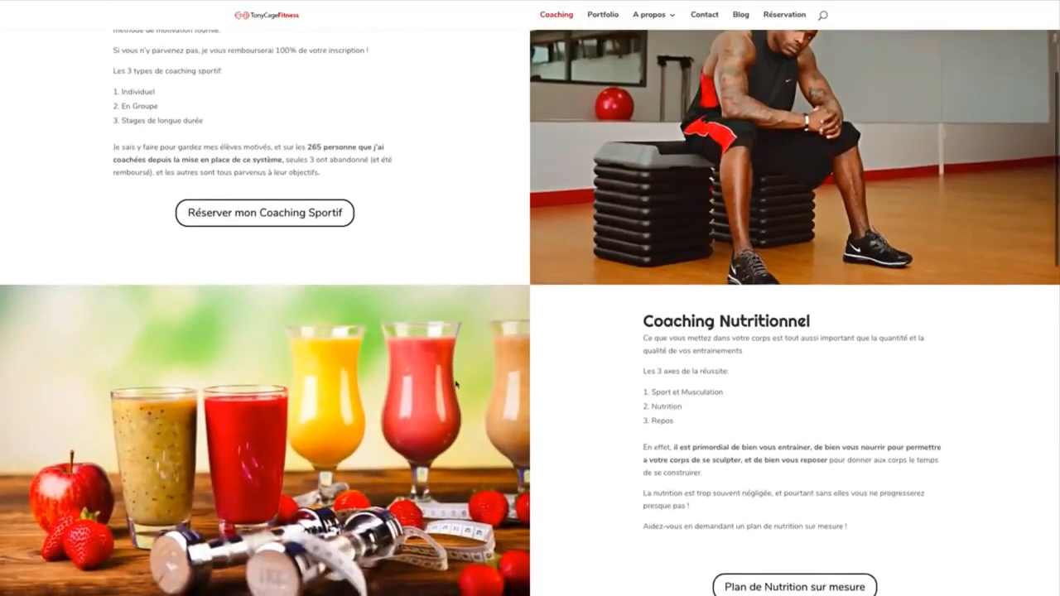
scroll(549, 398, "down", 5)
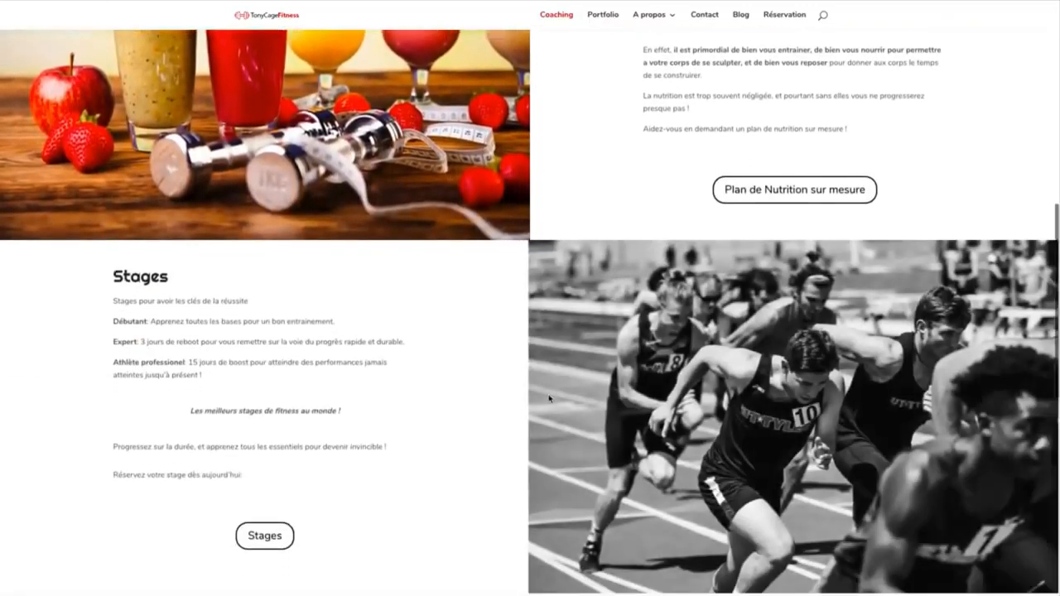
scroll(558, 426, "down", 4)
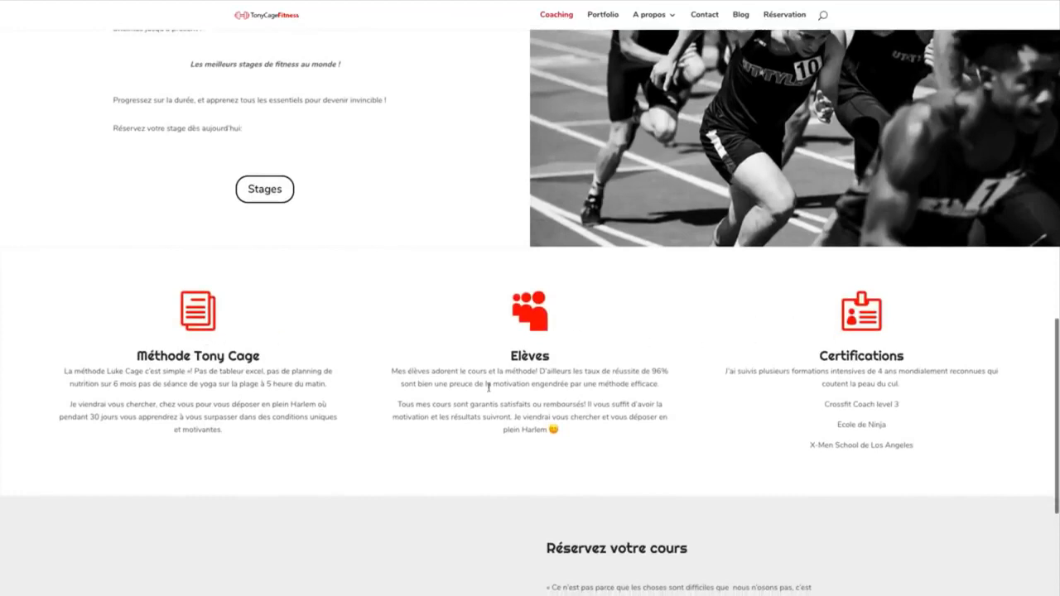
scroll(492, 390, "down", 1)
left_click(603, 14)
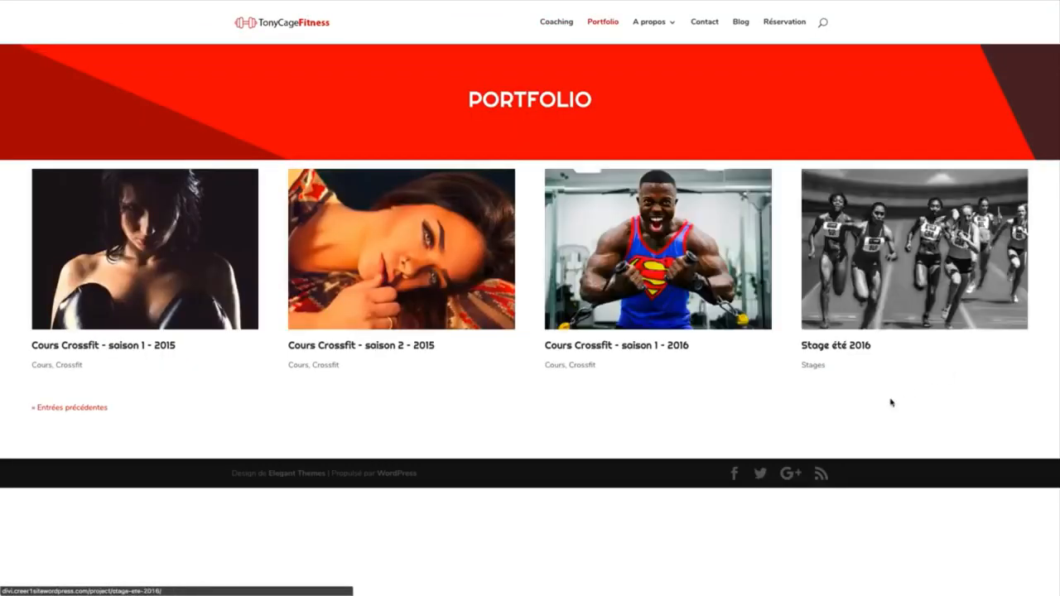
scroll(596, 148, "up", 1)
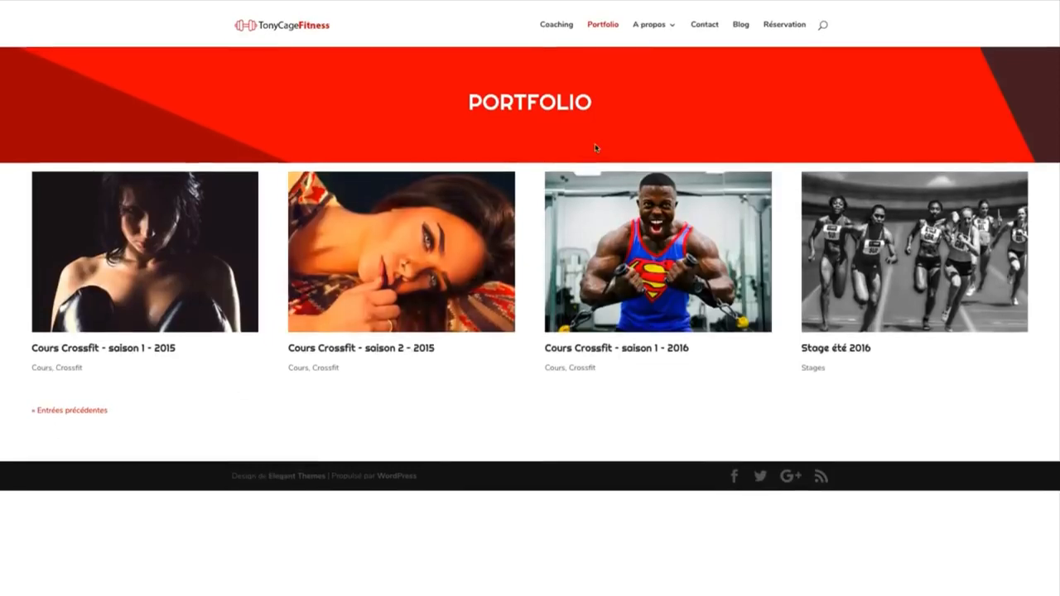
left_click(646, 25)
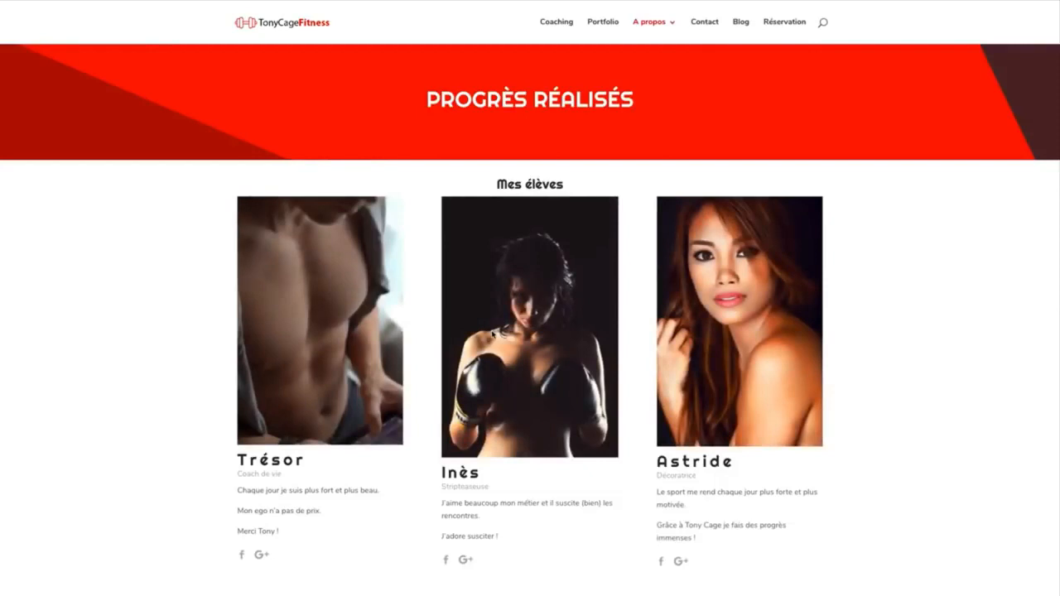
scroll(492, 332, "down", 3)
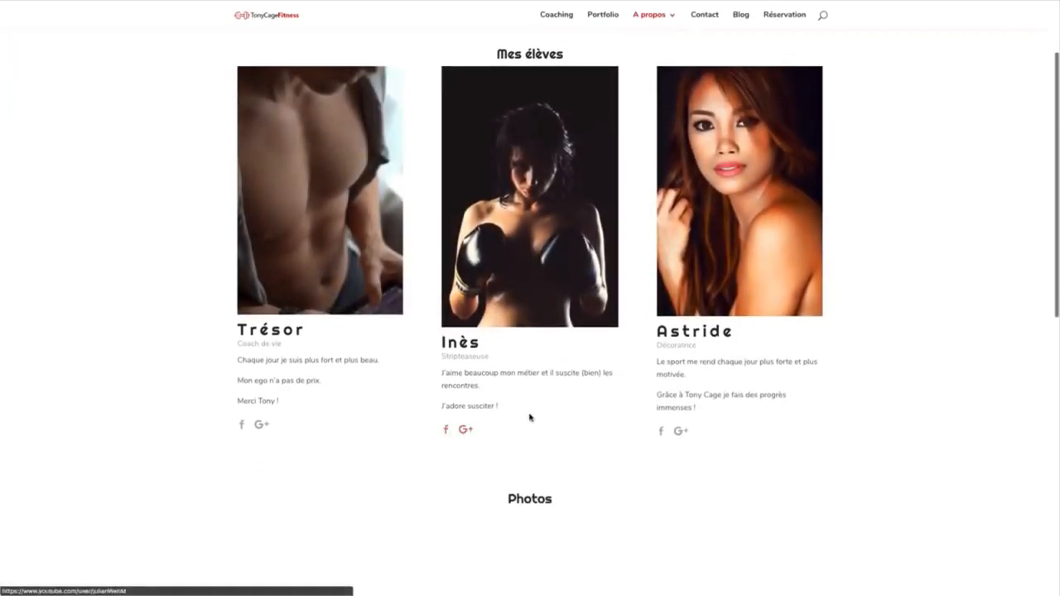
scroll(530, 418, "down", 5)
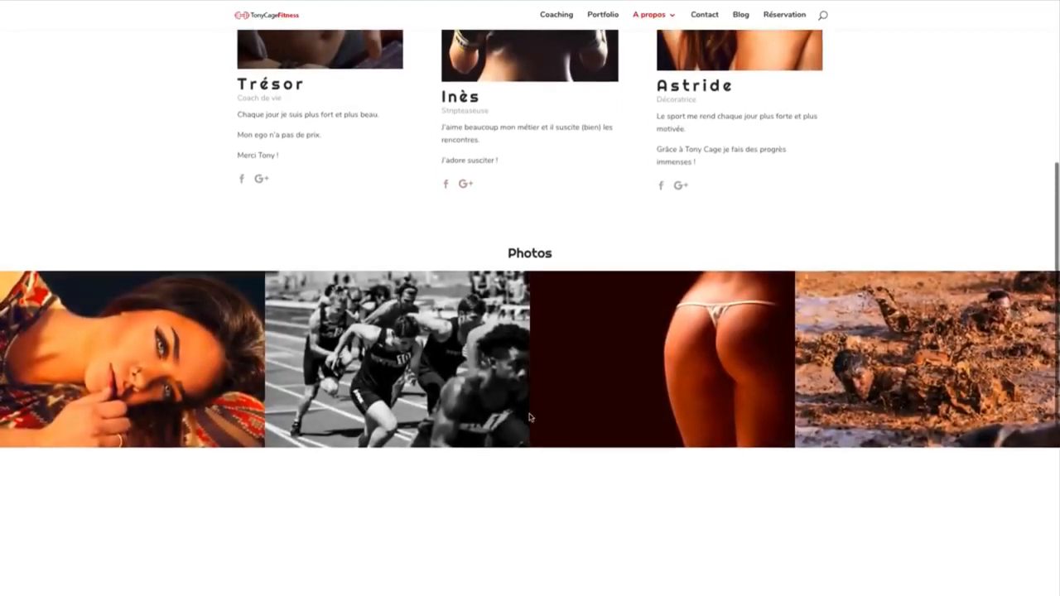
scroll(779, 389, "down", 2)
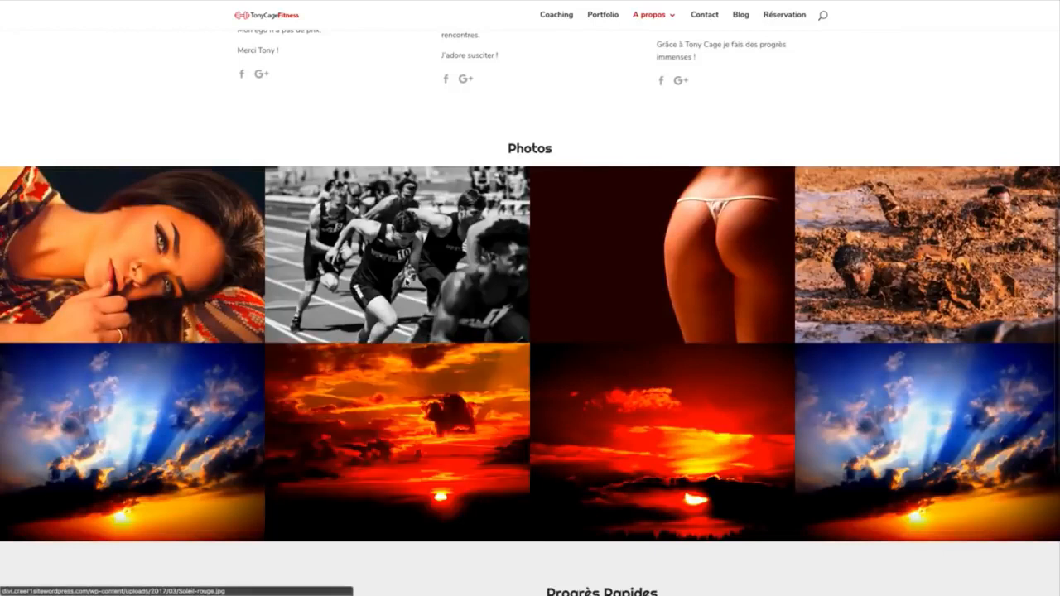
scroll(440, 434, "down", 1)
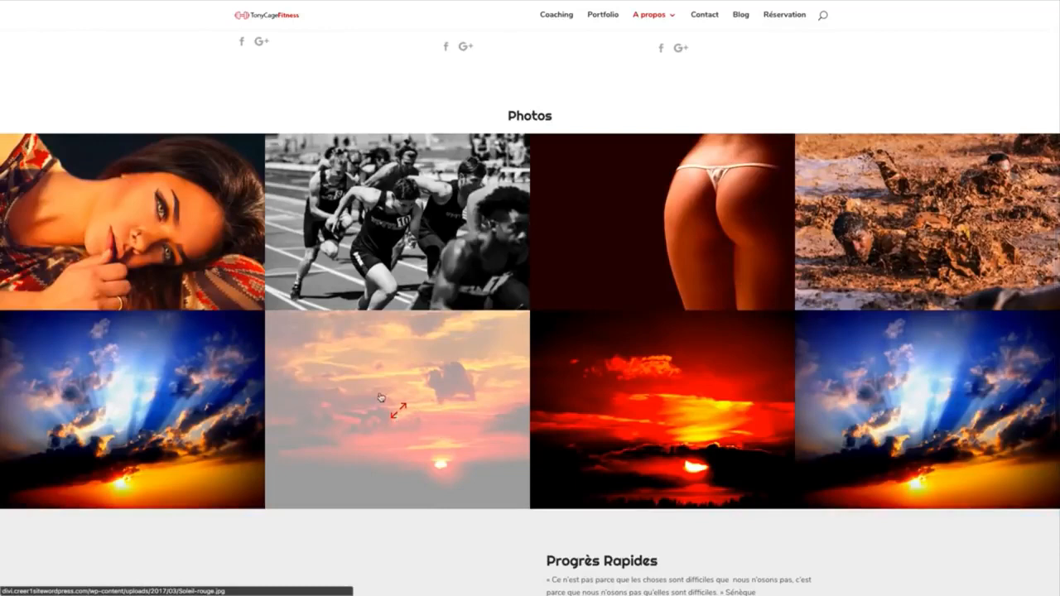
left_click(397, 411)
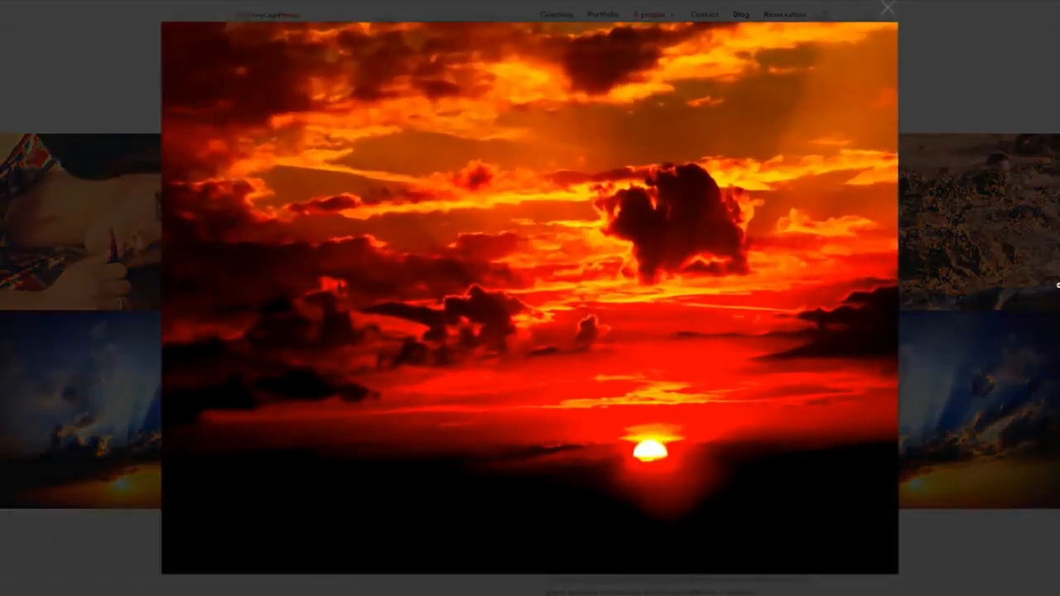
left_click(966, 350)
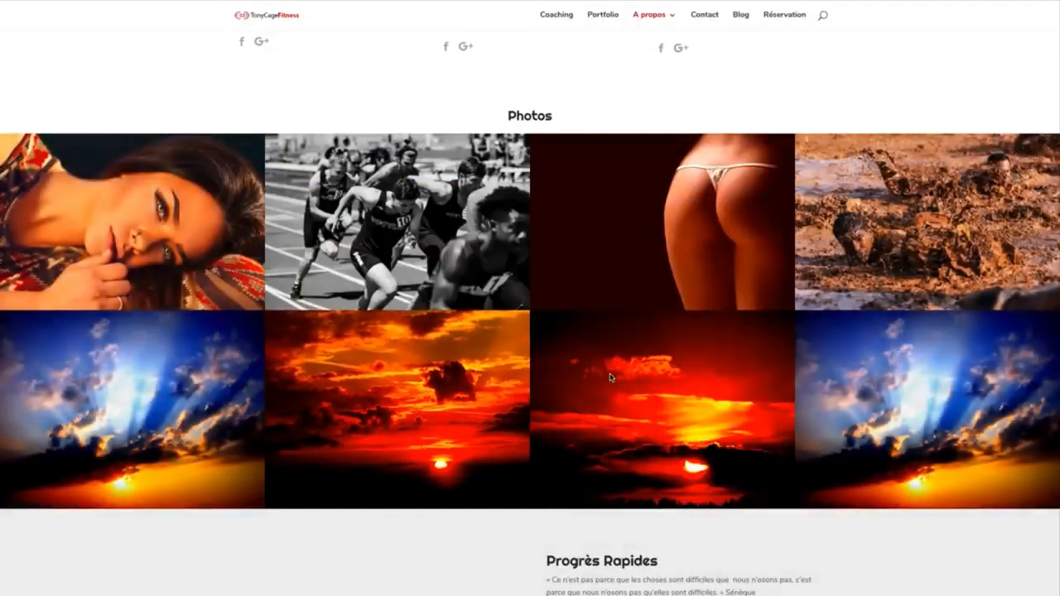
scroll(611, 375, "down", 5)
scroll(610, 376, "up", 10)
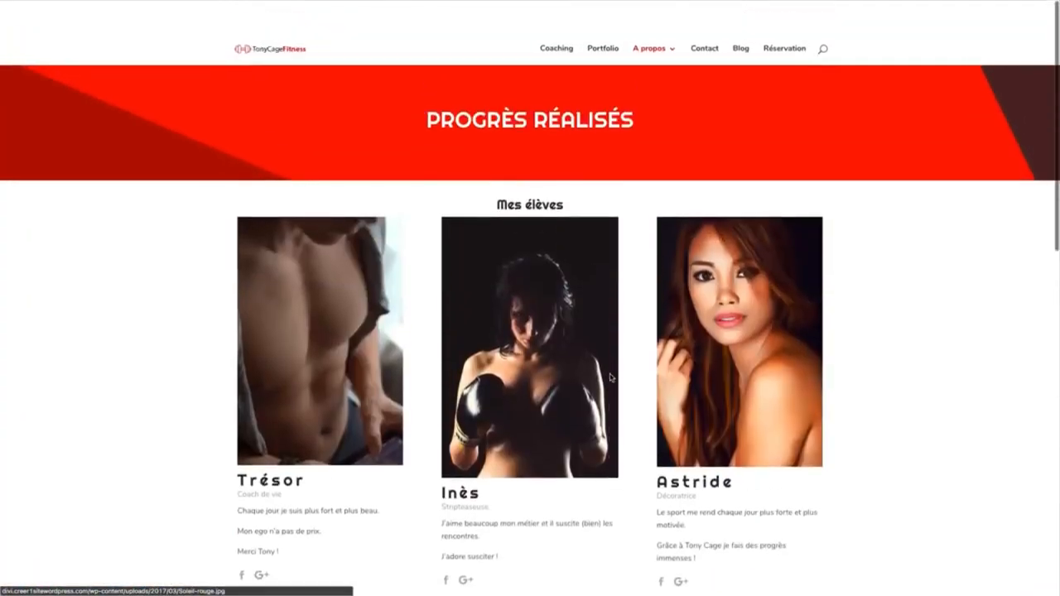
left_click(712, 29)
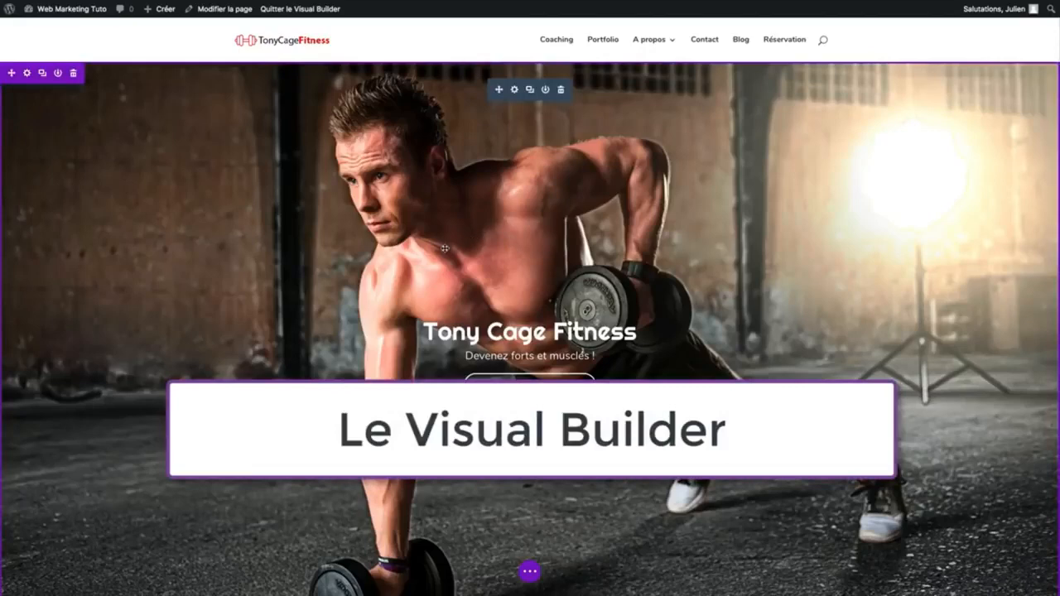
Move the gym photo into the right column above the smoothies
scroll(445, 249, "down", 5)
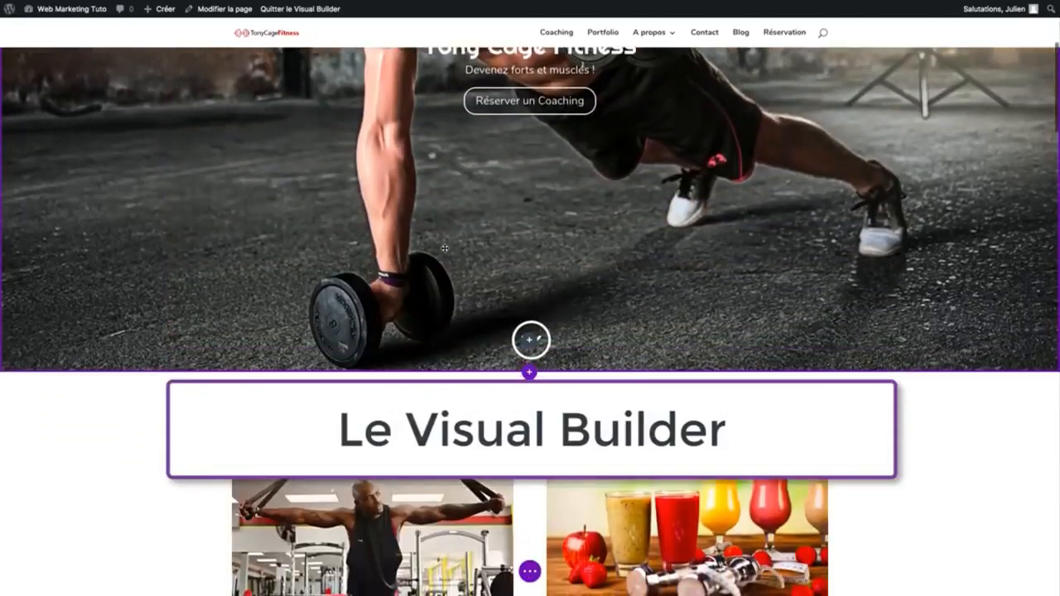
scroll(445, 248, "down", 1)
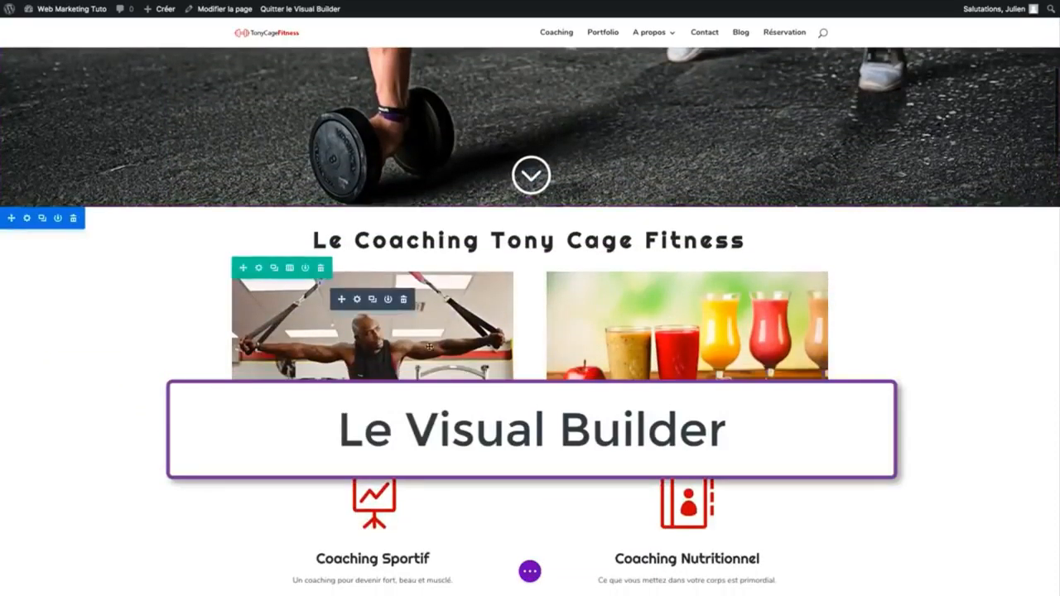
left_click_drag(274, 307, 609, 287)
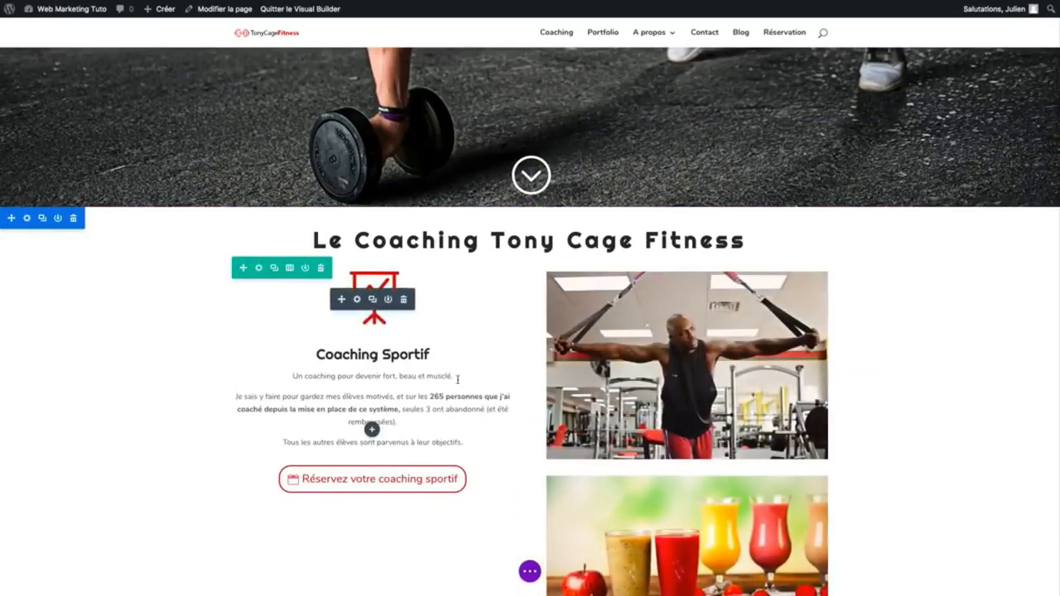
Duplicate the Coaching Sportif blurb and select the word 'Sportif' in the copy's heading
scroll(418, 370, "down", 1)
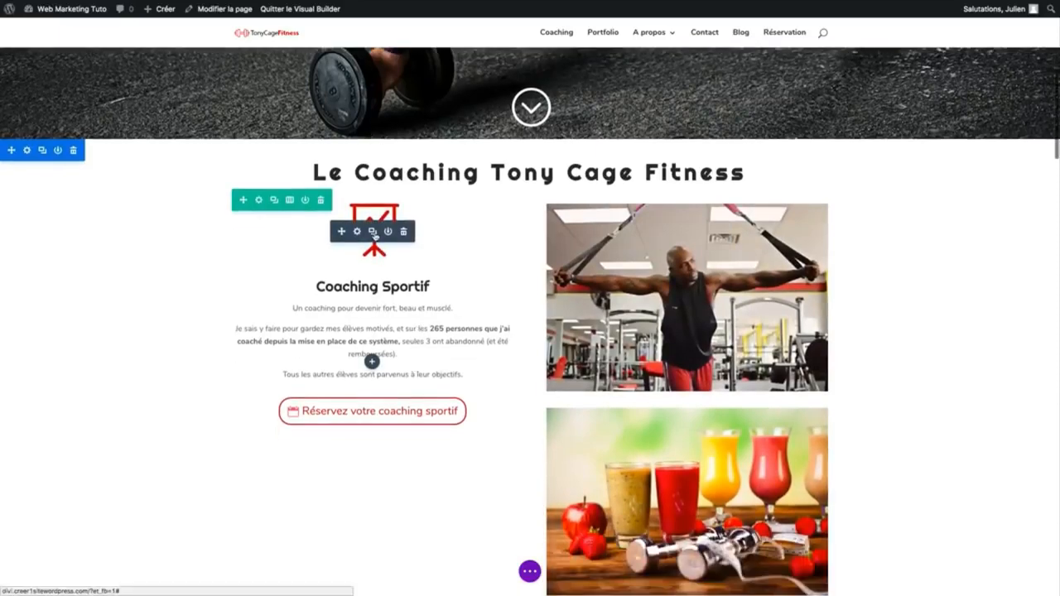
left_click(373, 234)
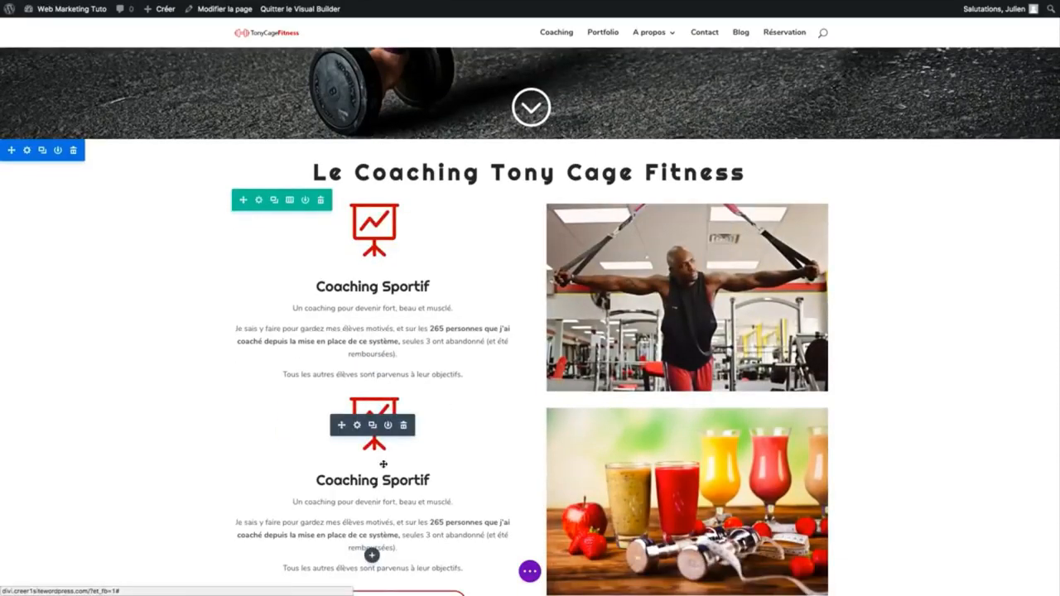
scroll(388, 424, "down", 1)
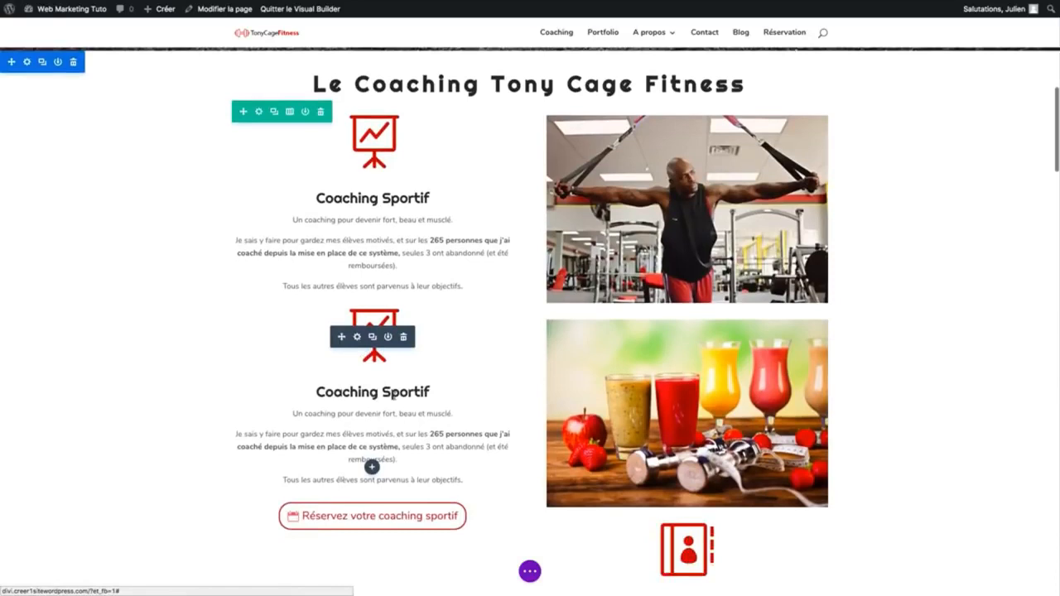
double_click(405, 391)
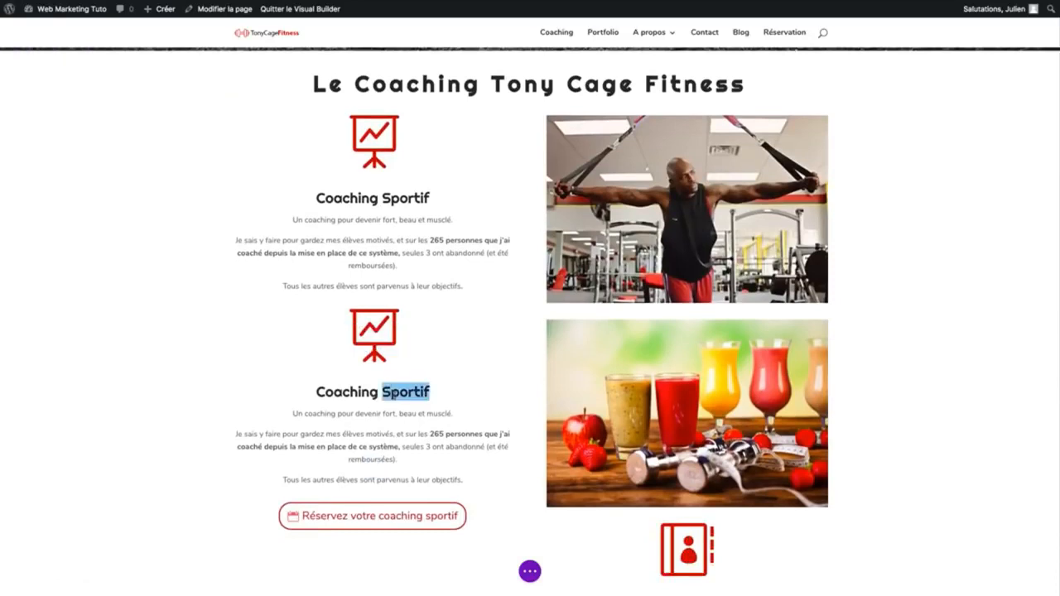
Retitle the copy 'Coaching Wordpress' and set its 'Je sais y faire…' paragraph in larger Boogaloo
type("Wordpress")
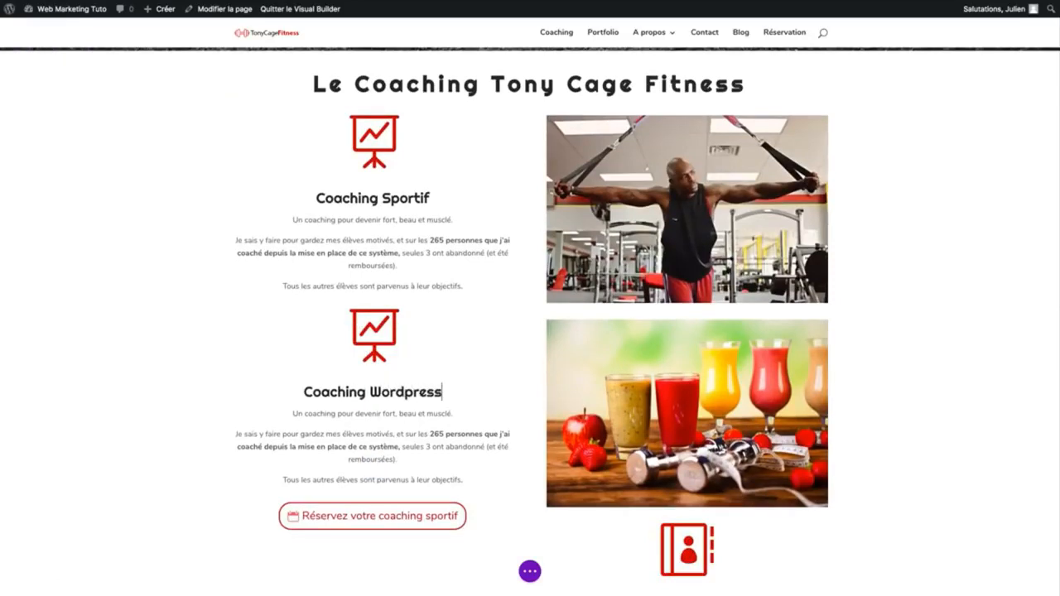
left_click_drag(333, 425, 367, 454)
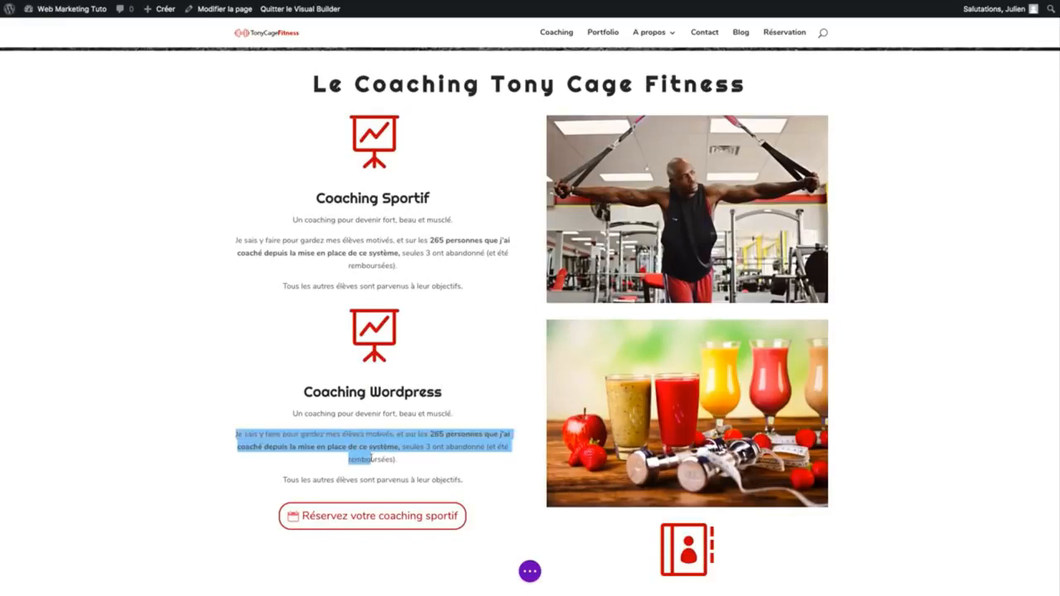
left_click(419, 429)
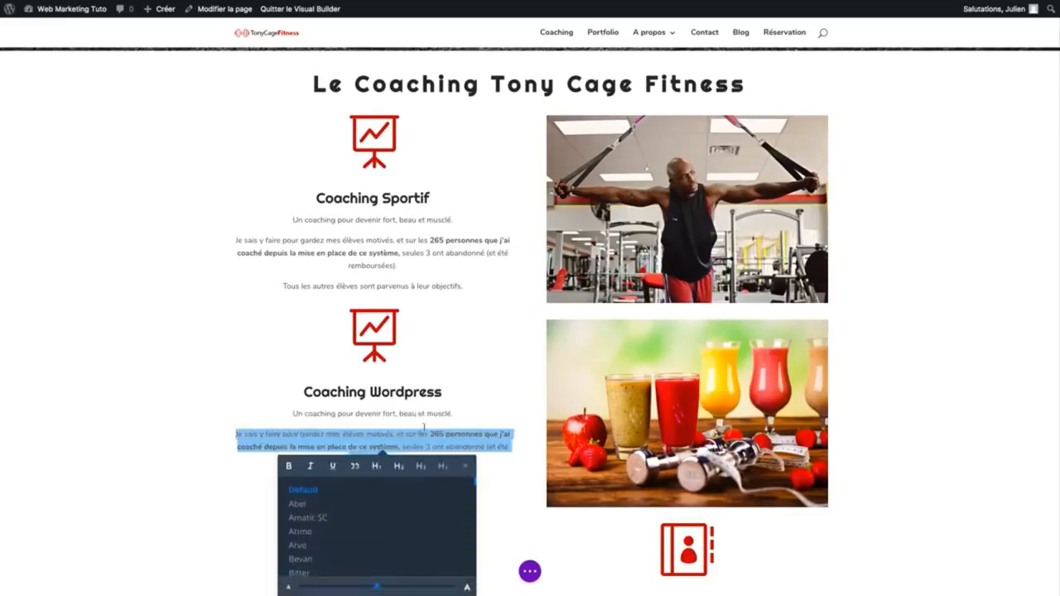
scroll(410, 491, "down", 3)
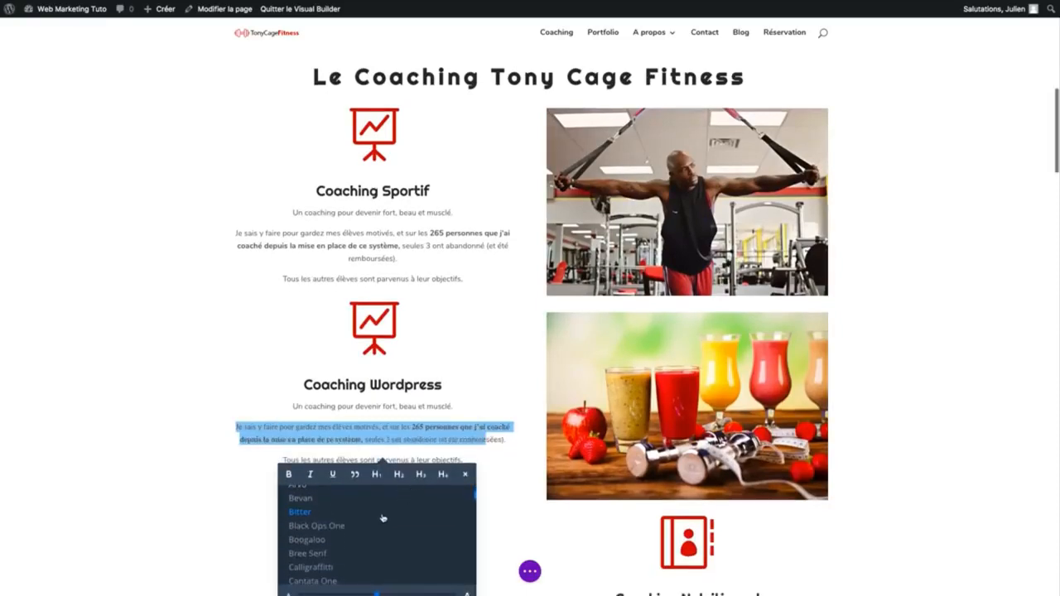
left_click(385, 540)
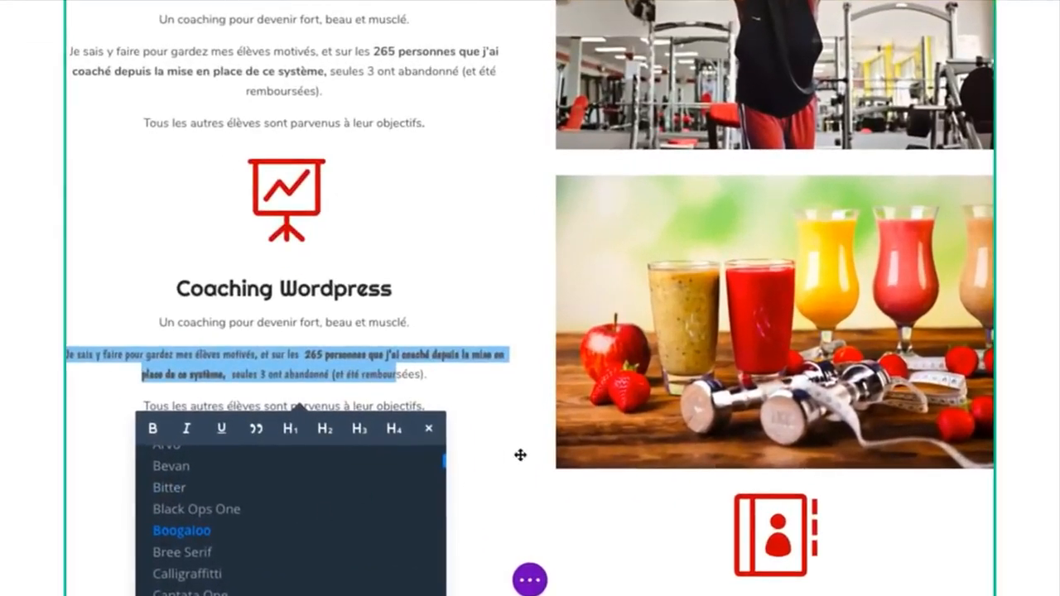
scroll(479, 533, "down", 2)
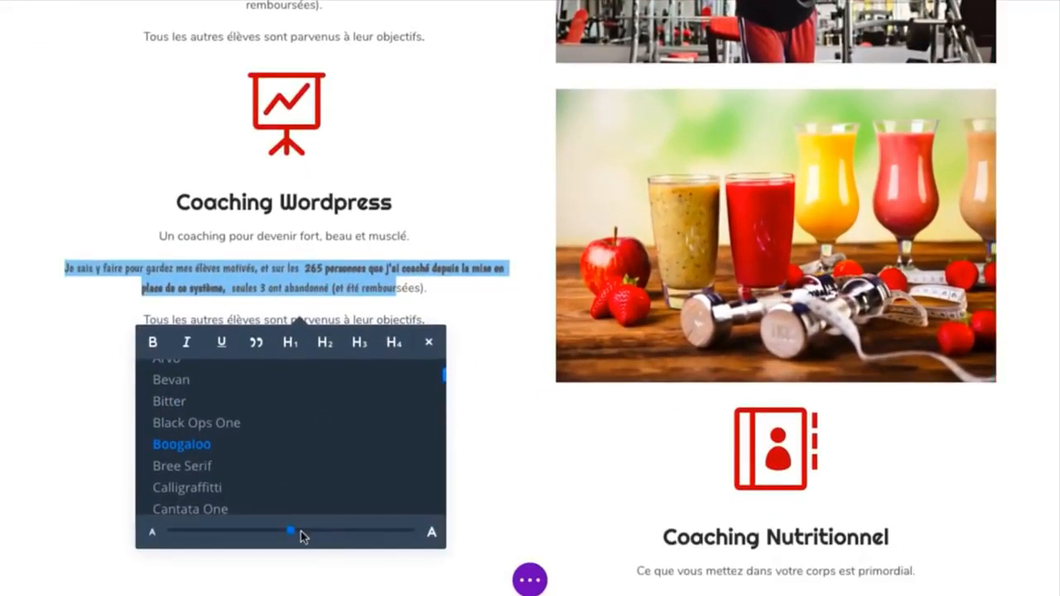
left_click_drag(295, 537, 363, 530)
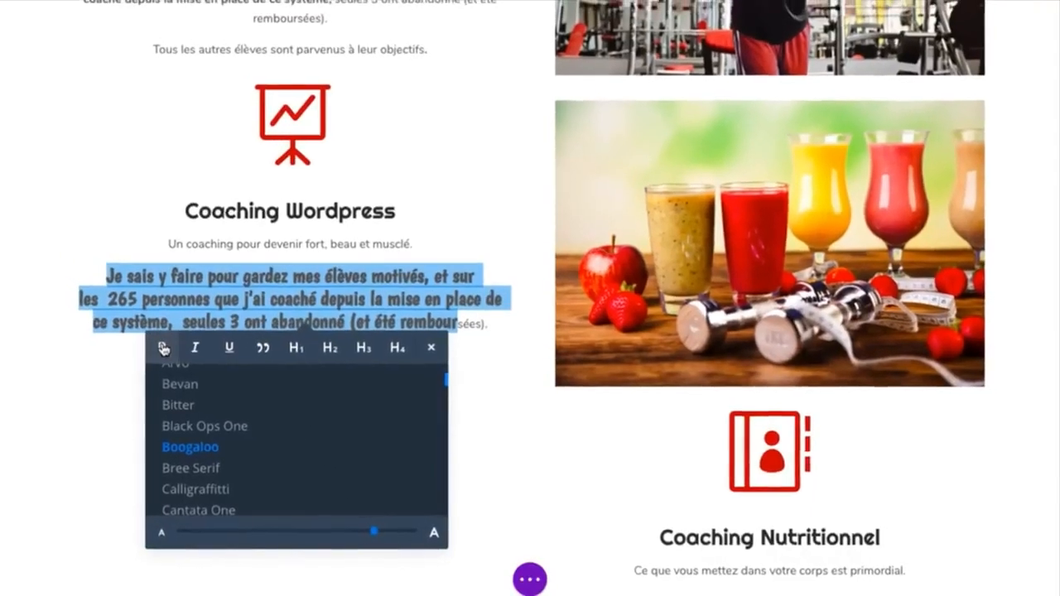
left_click(542, 242)
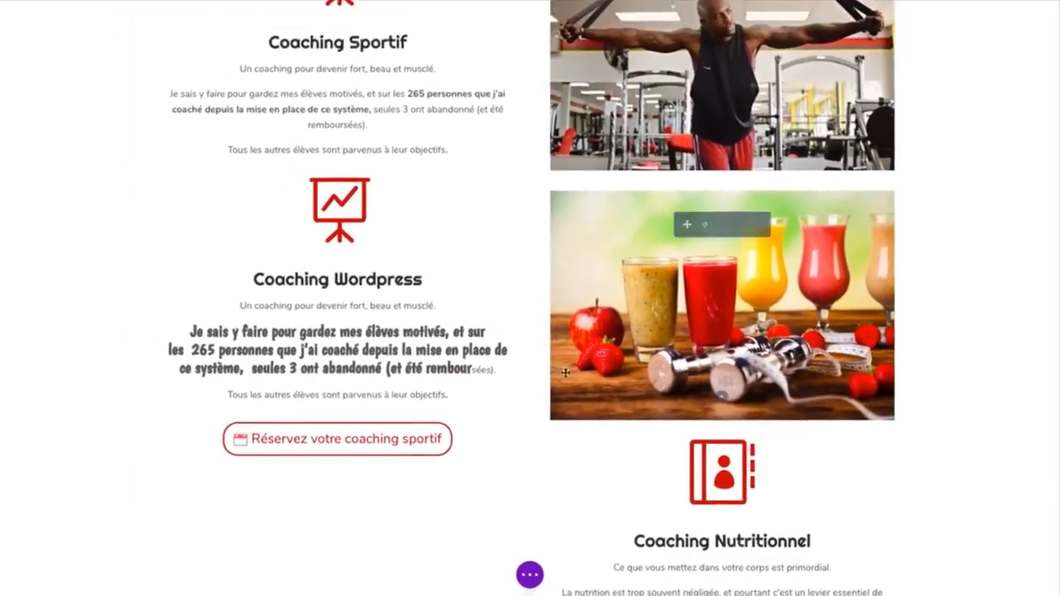
scroll(565, 356, "down", 5)
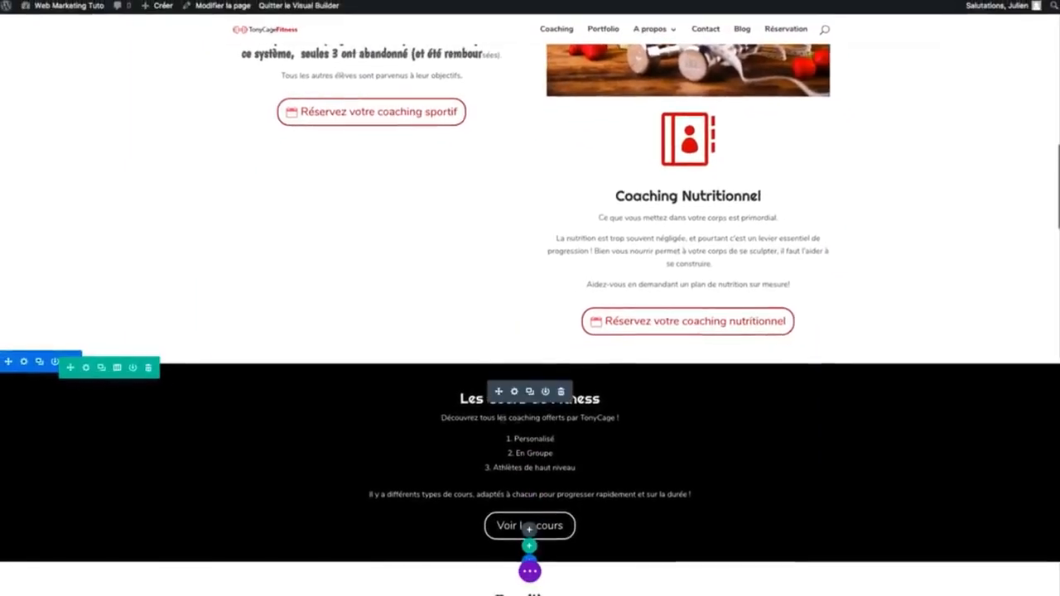
scroll(406, 468, "down", 2)
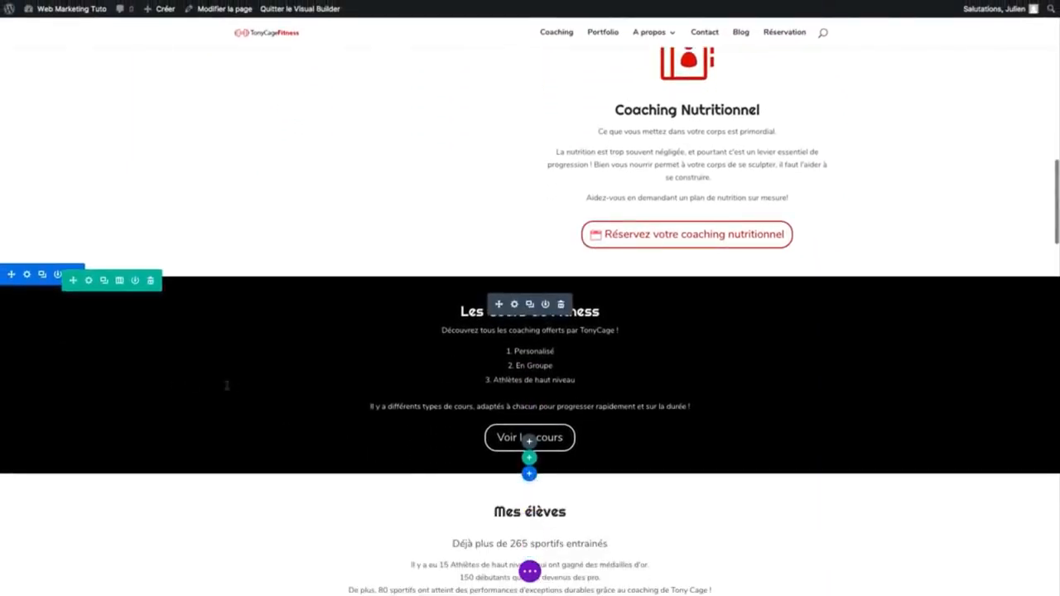
In the row settings, toggle full width off and back on so the black row stays full width
left_click(90, 281)
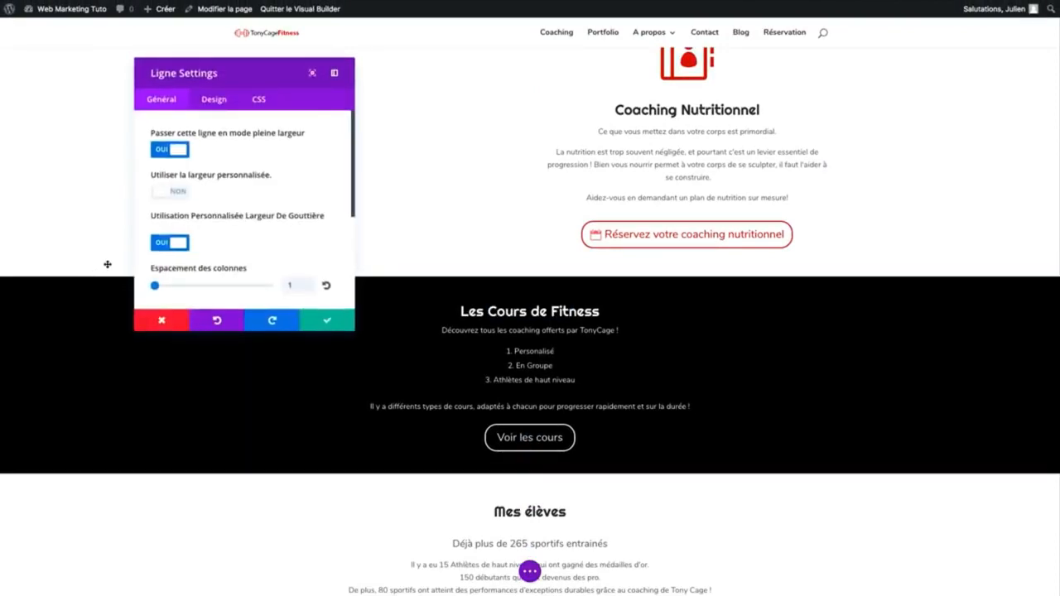
left_click(162, 153)
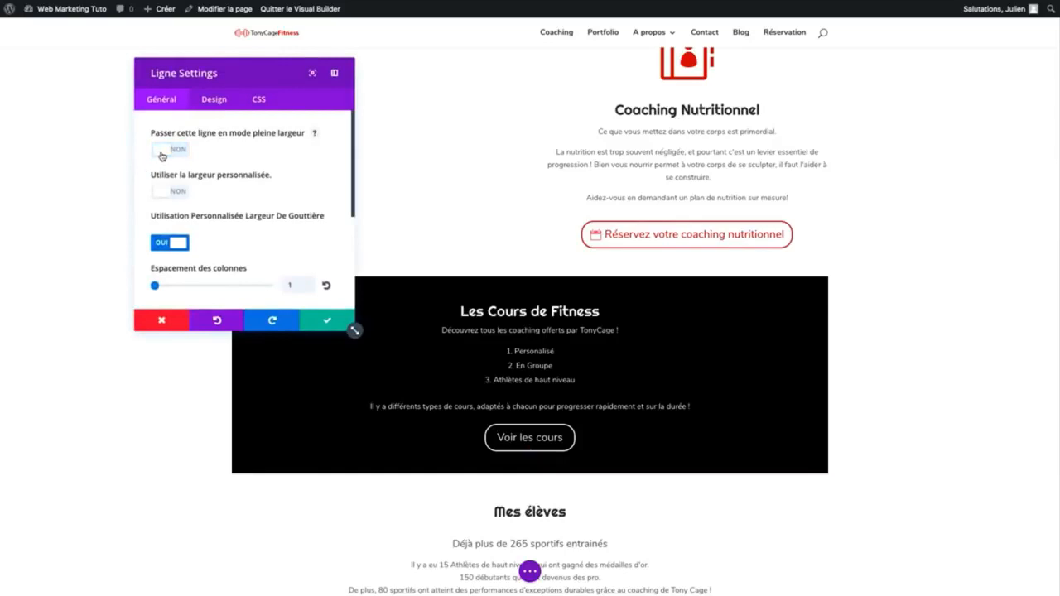
left_click(162, 152)
scroll(306, 424, "down", 8)
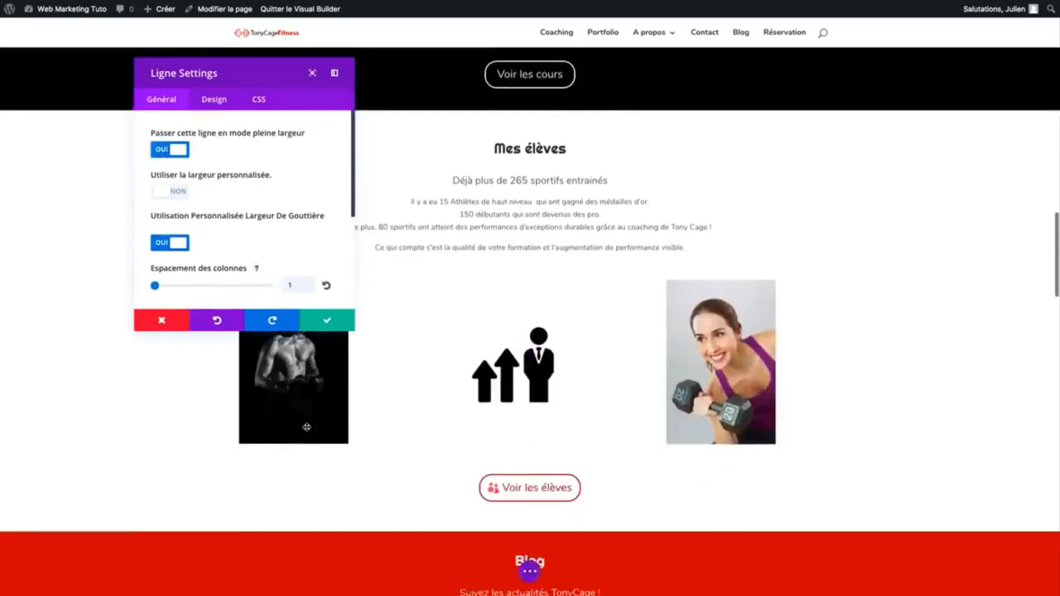
scroll(307, 426, "down", 2)
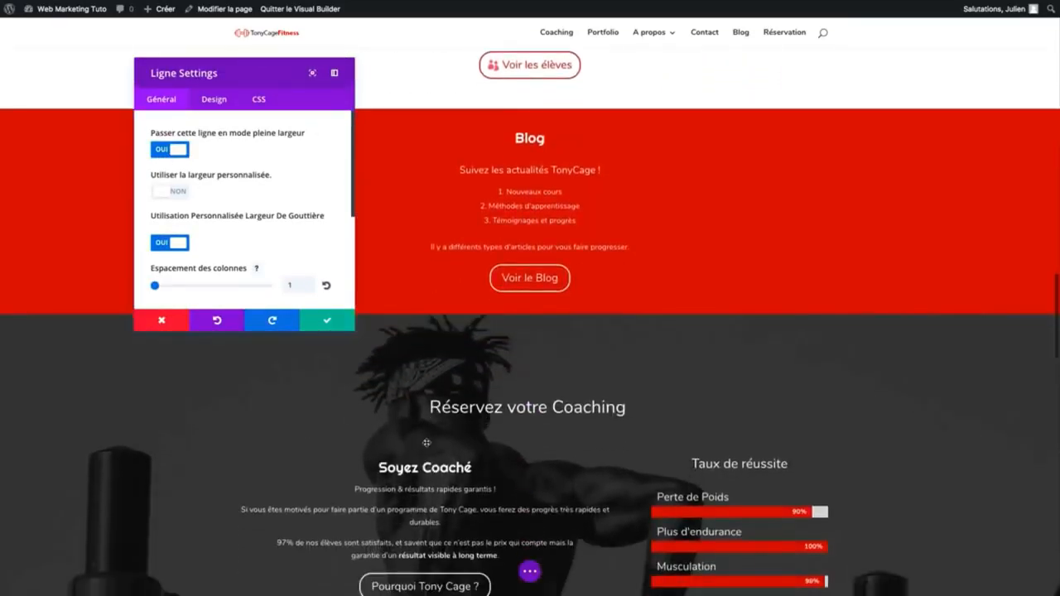
scroll(438, 464, "down", 2)
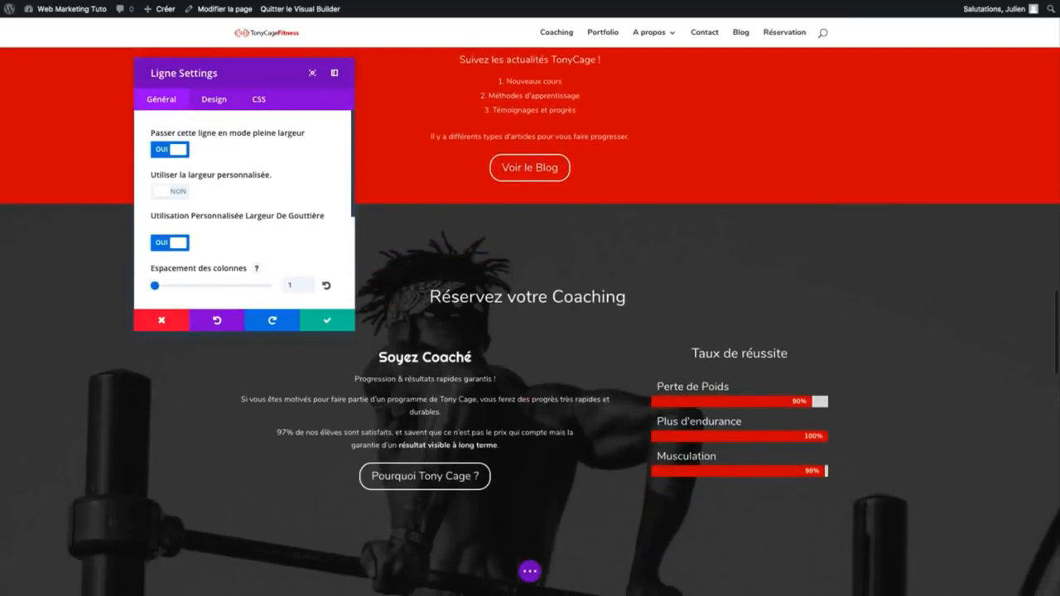
scroll(572, 245, "up", 2)
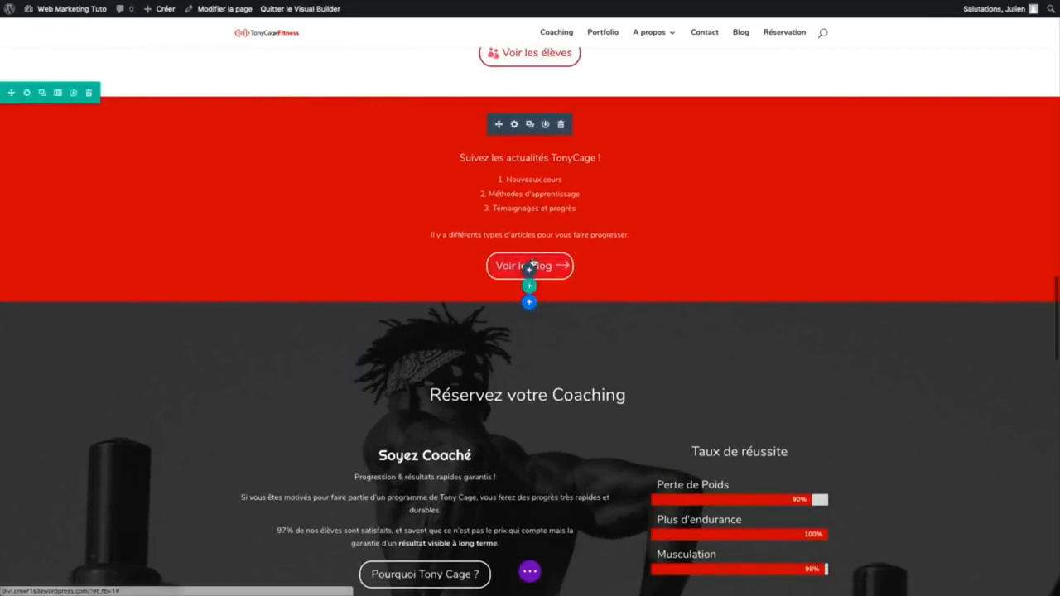
Duplicate the red Blog row, then delete the copy again
left_click(531, 125)
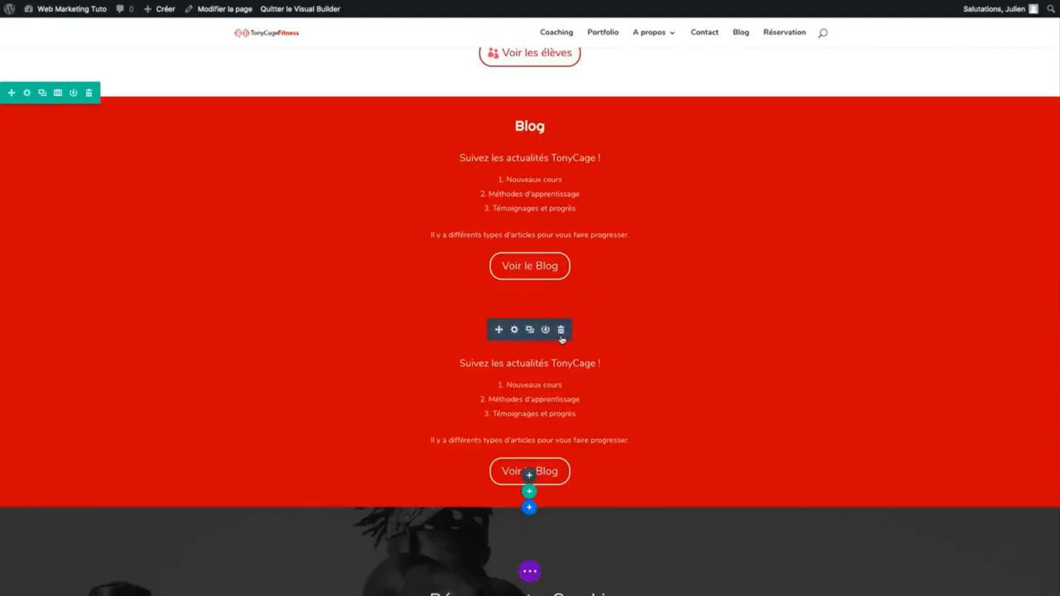
left_click(561, 332)
scroll(568, 330, "up", 5)
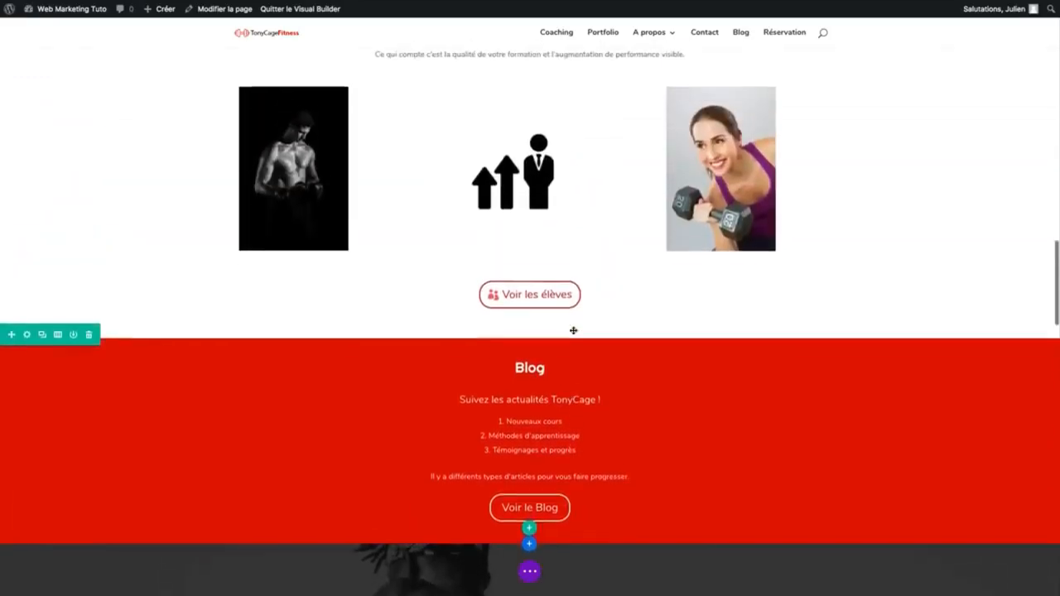
Duplicate the 'Voir les élèves' button and open the copy's settings
mouse_move(530, 315)
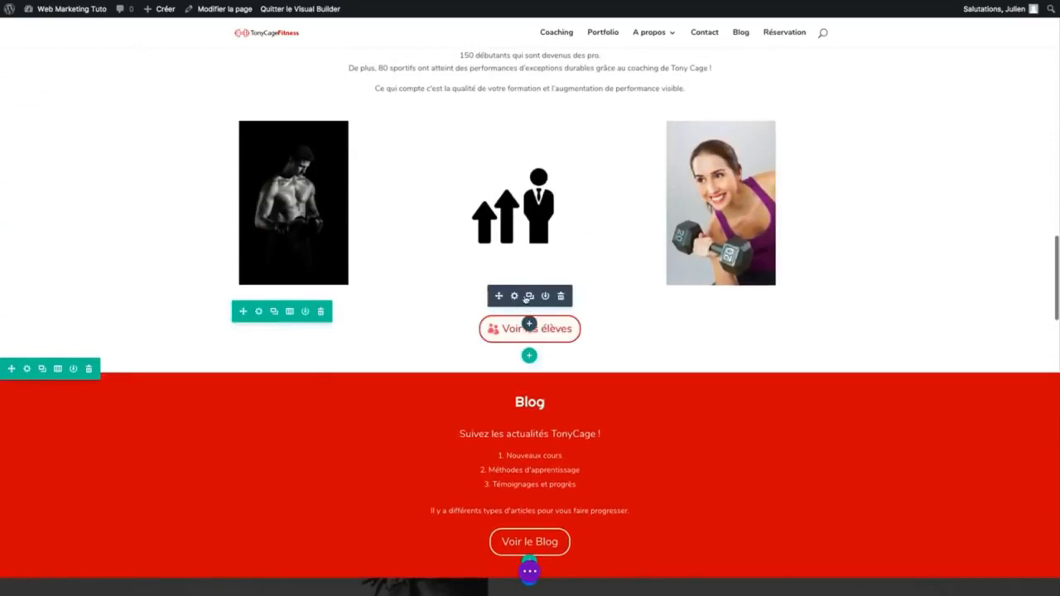
left_click(530, 296)
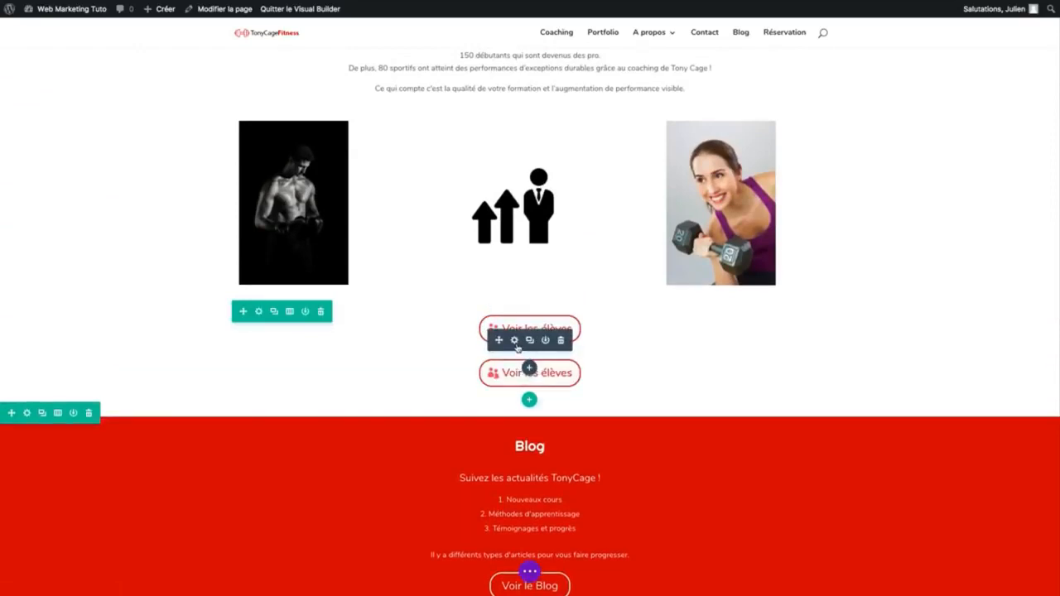
left_click(514, 340)
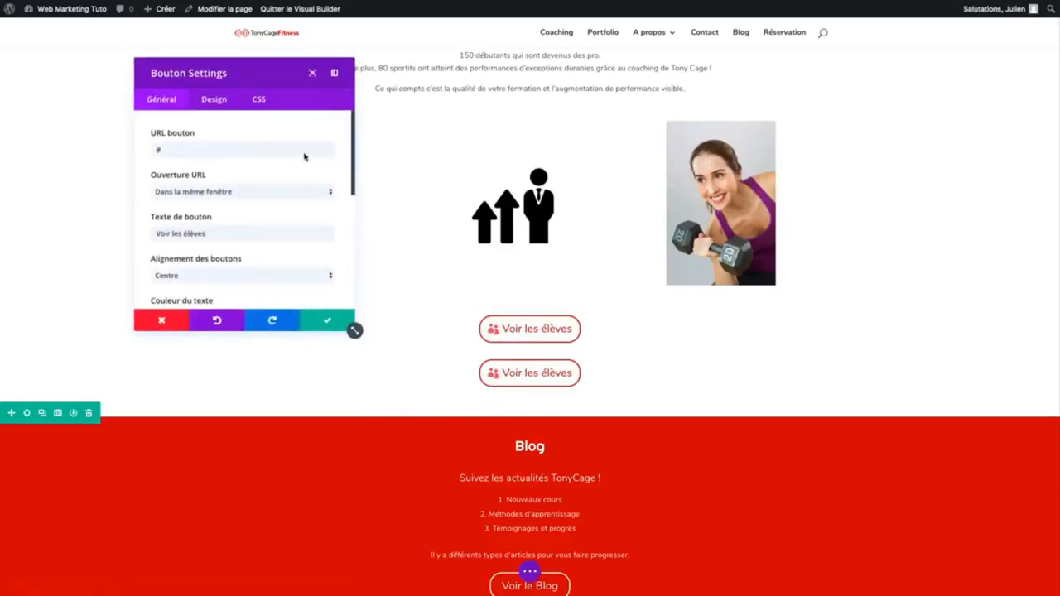
In the copied button's Design settings, enlarge the text size and set the border width to 7px
left_click(217, 103)
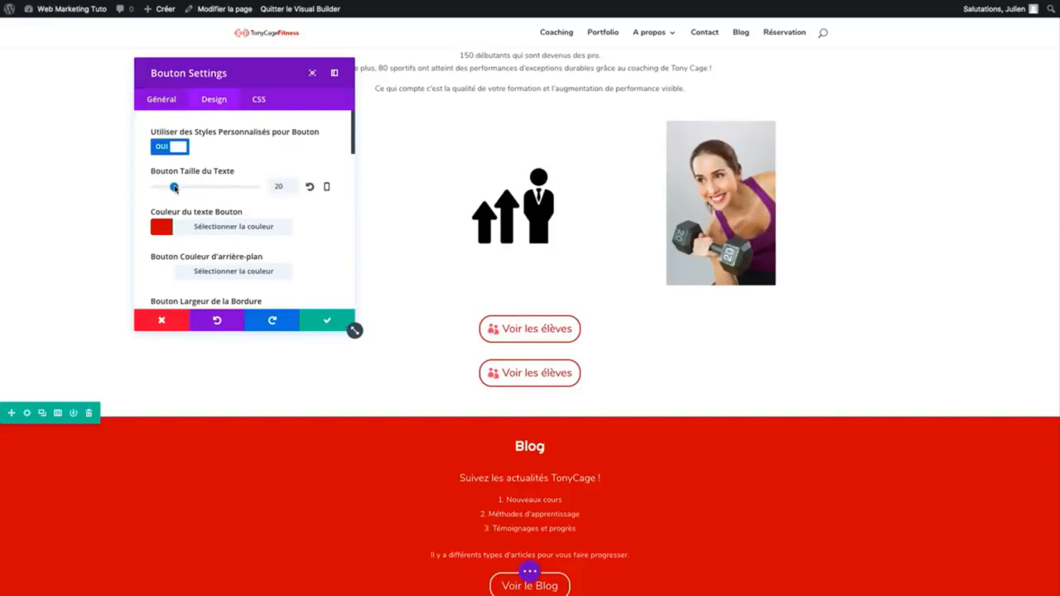
left_click(183, 188)
mouse_move(199, 188)
left_mouse_down()
mouse_move(190, 189)
mouse_move(201, 189)
left_mouse_up()
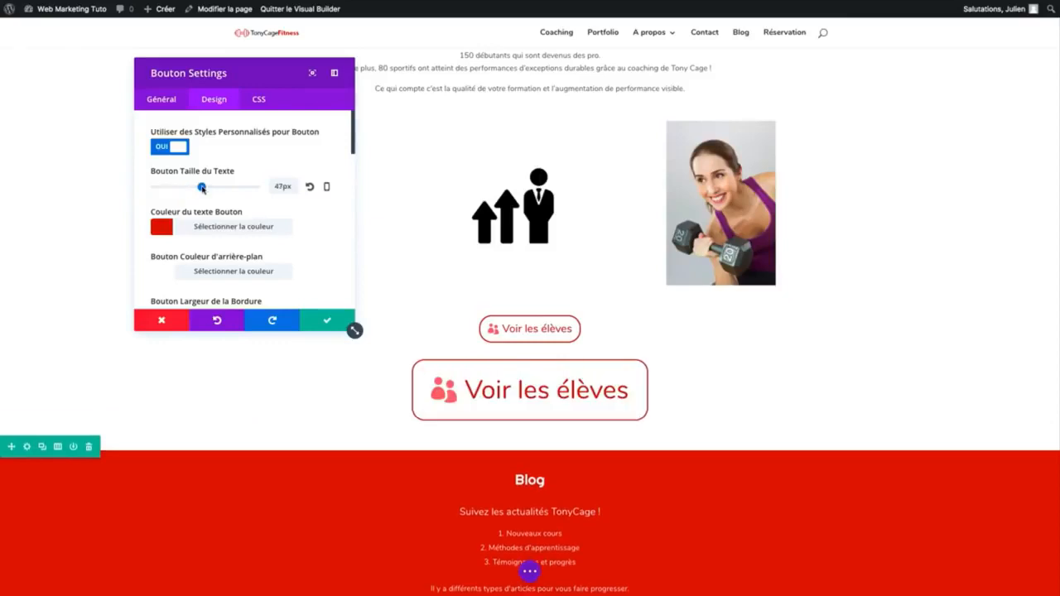
scroll(268, 213, "down", 2)
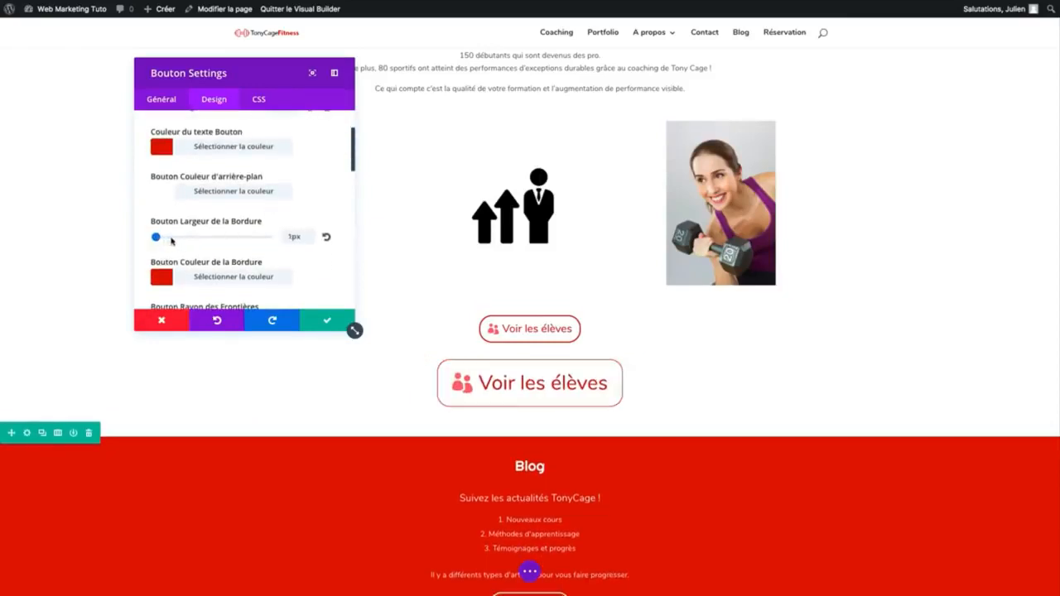
left_click(172, 239)
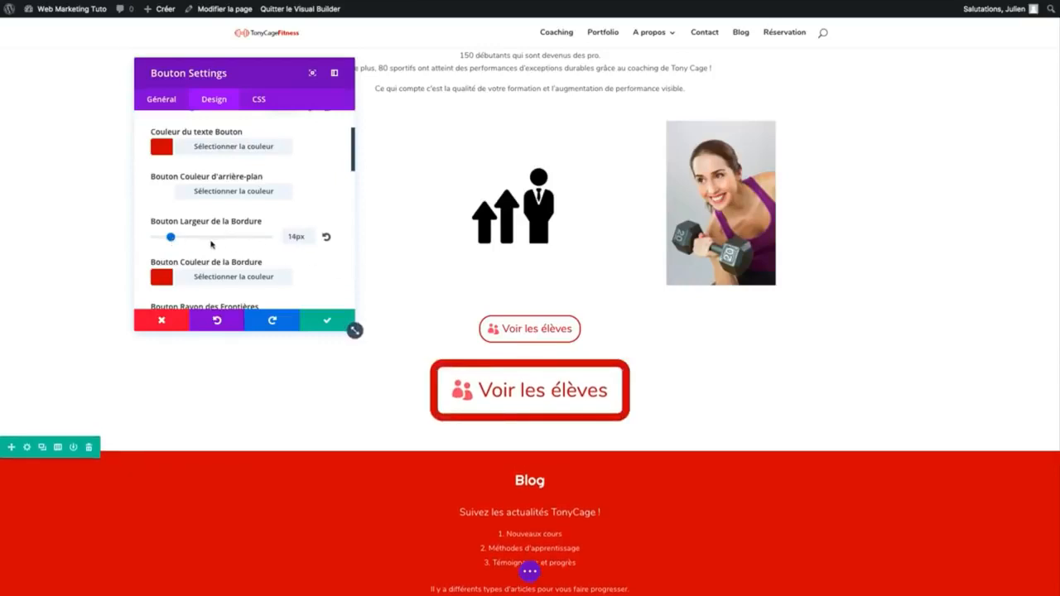
left_click_drag(170, 239, 162, 239)
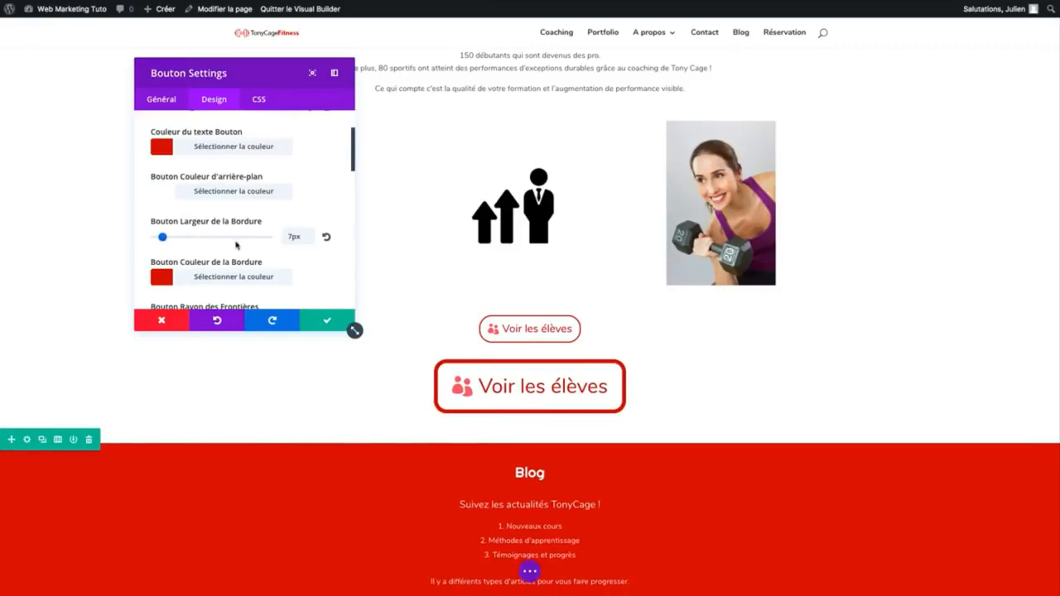
scroll(385, 354, "down", 10)
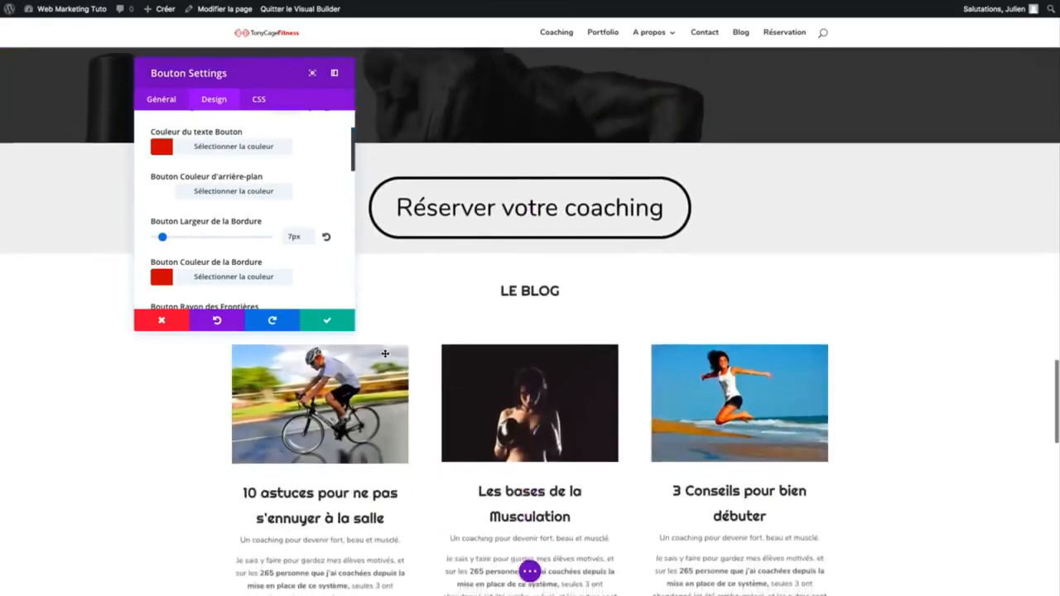
scroll(385, 354, "up", 10)
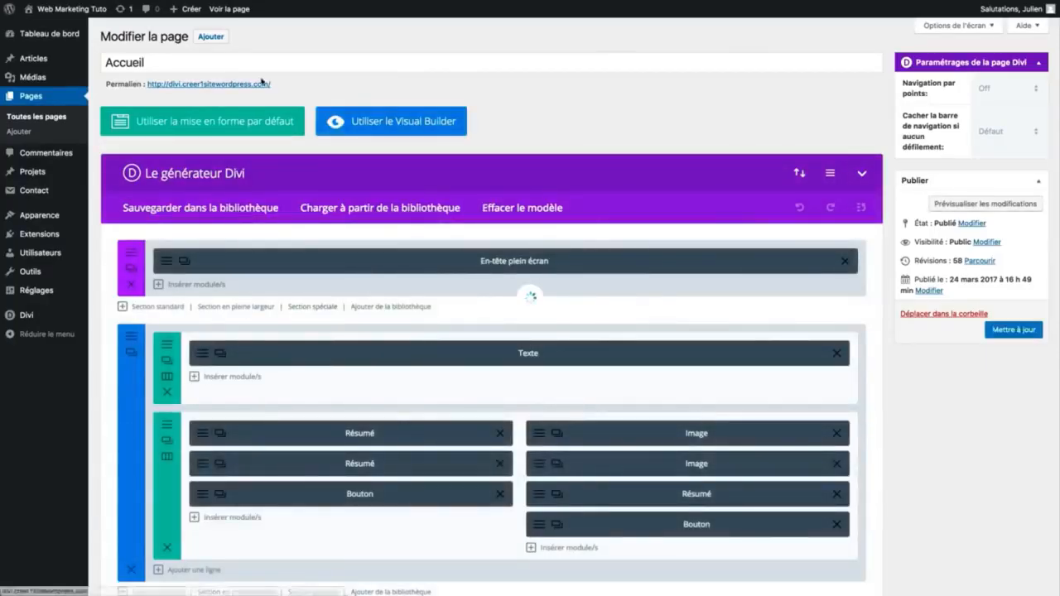
scroll(405, 417, "down", 4)
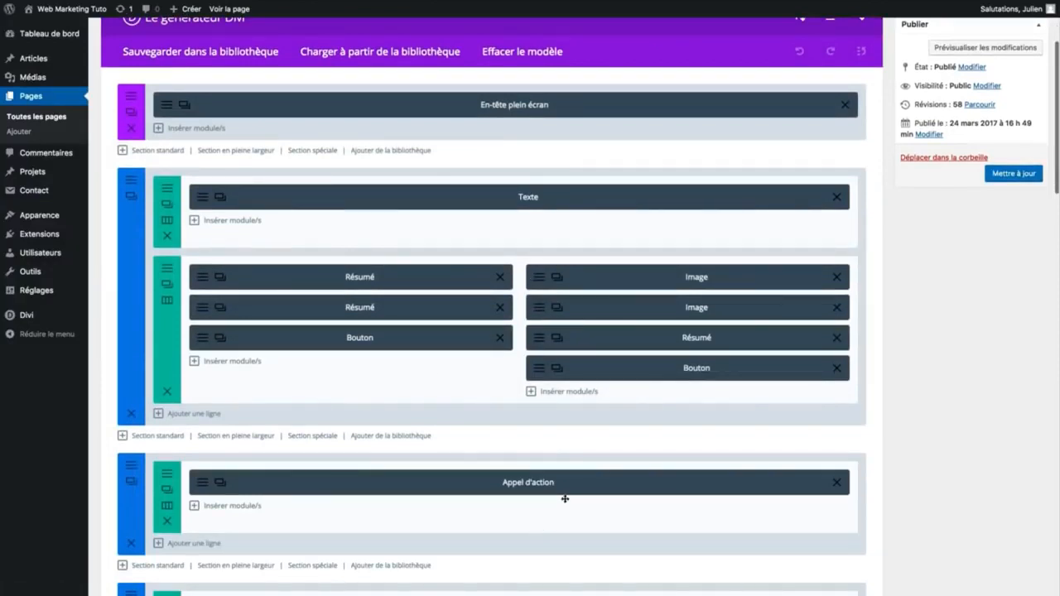
scroll(539, 411, "down", 8)
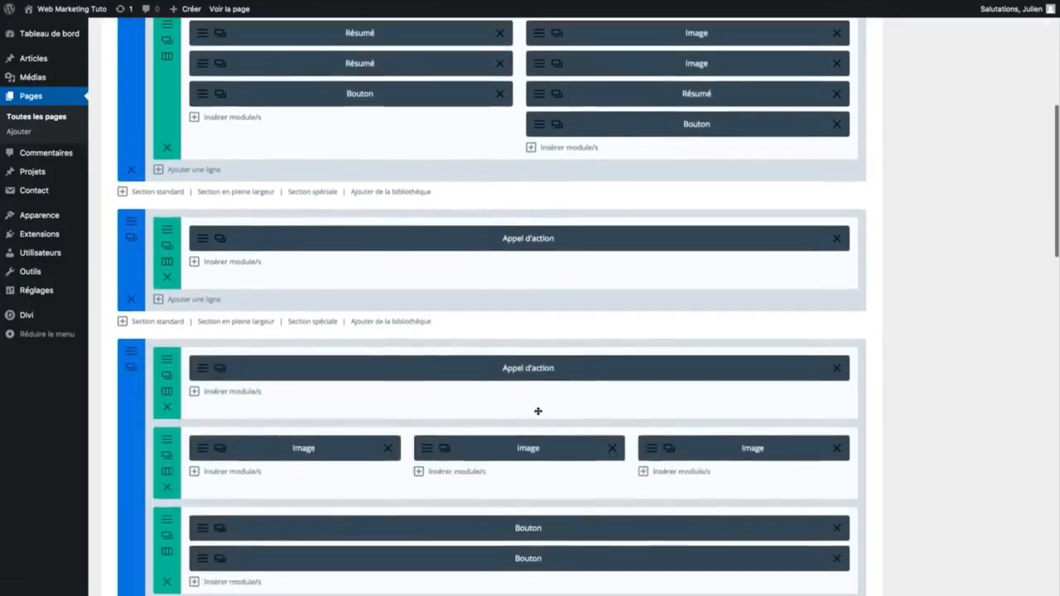
scroll(538, 410, "down", 1)
scroll(350, 488, "down", 20)
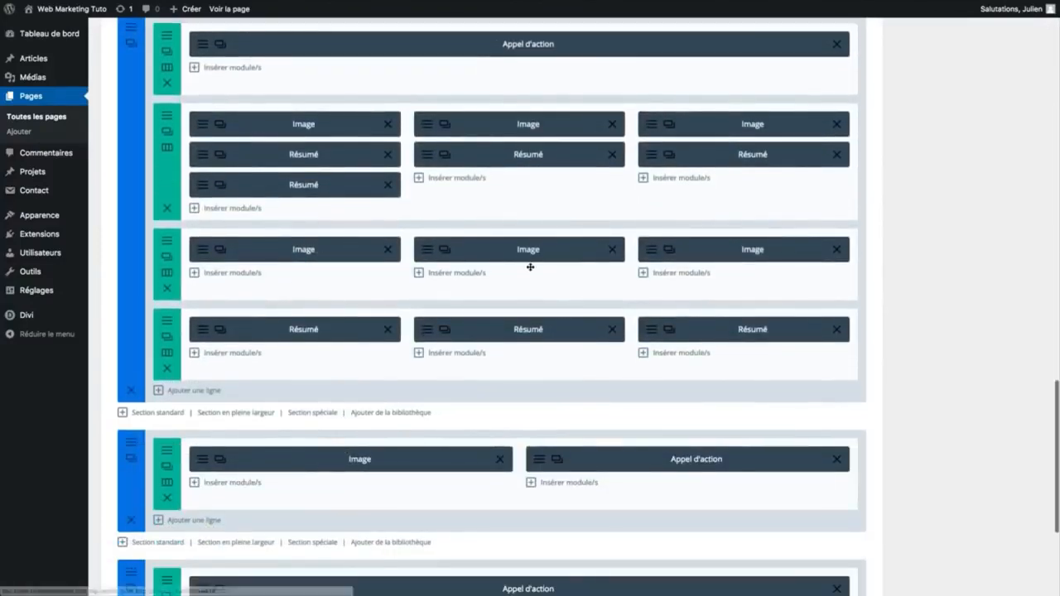
scroll(531, 266, "down", 5)
scroll(530, 267, "up", 20)
scroll(530, 267, "up", 5)
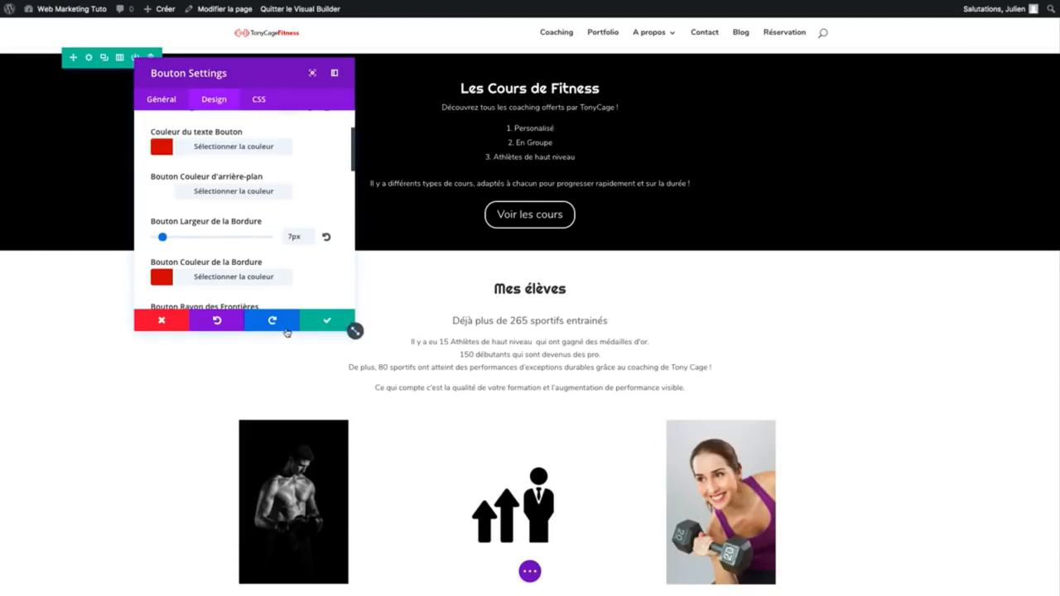
Open the page's edit history and step back from the Cloné Bouton state
left_click(530, 571)
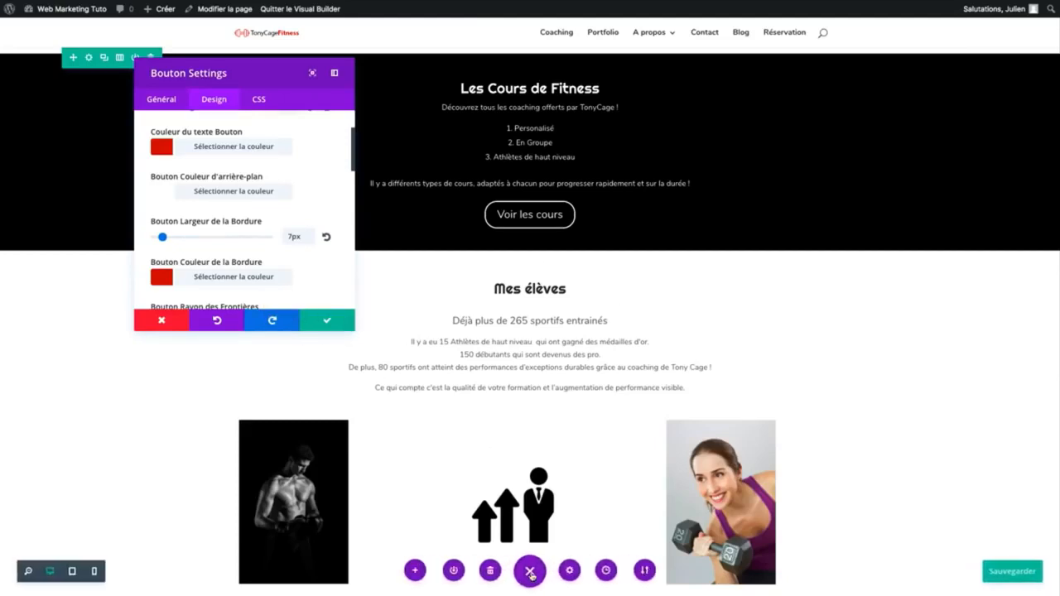
left_click(606, 571)
scroll(324, 199, "down", 3)
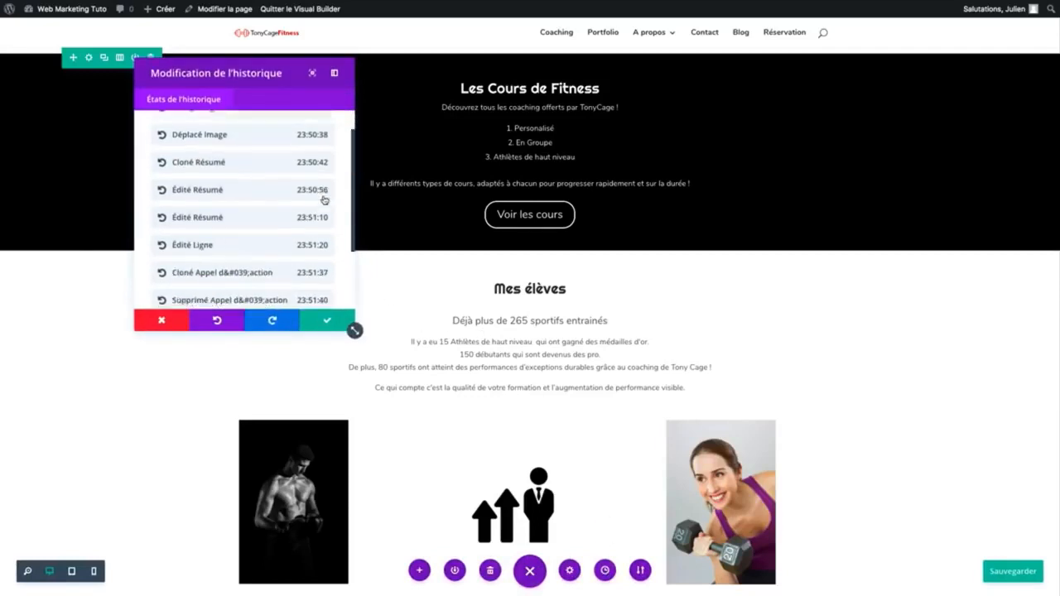
left_click(260, 245)
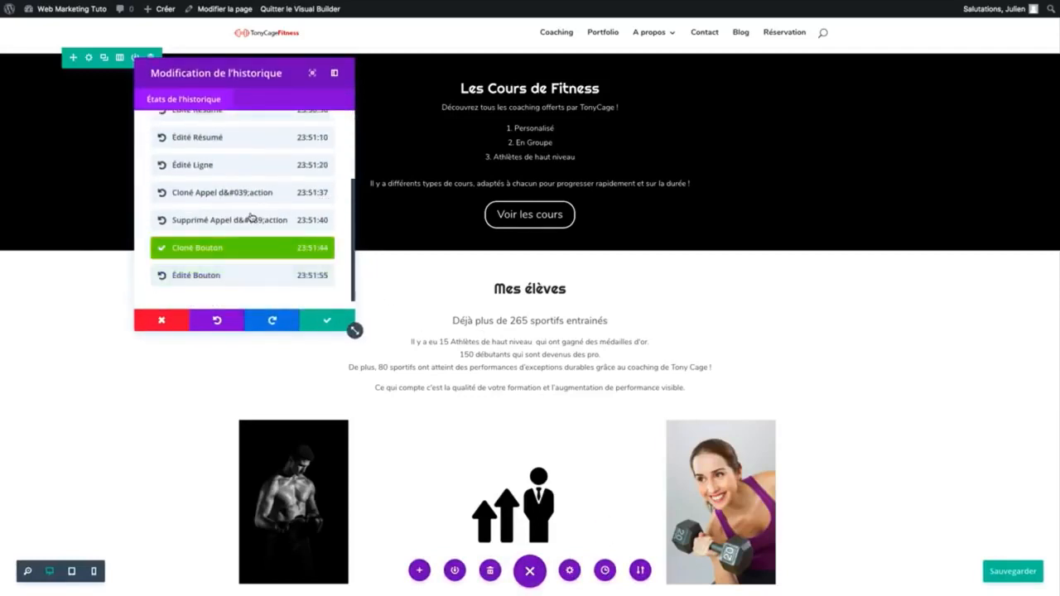
left_click(254, 219)
scroll(260, 202, "up", 10)
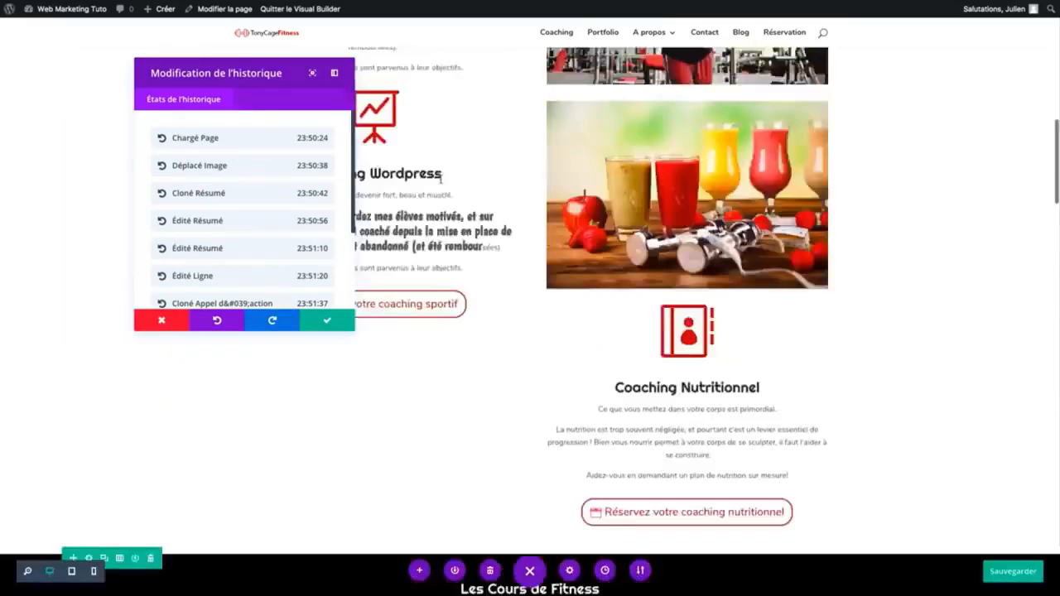
scroll(582, 110, "down", 3)
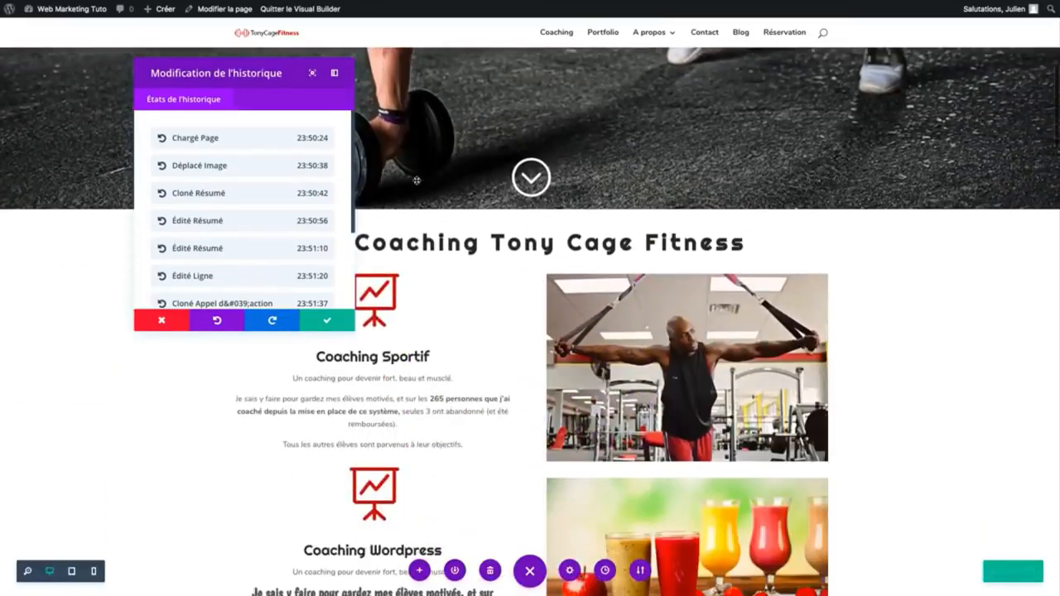
Step back past Édité Ligne through Déplacé Image to the originally loaded state, confirm, and save
left_click(291, 277)
left_click(281, 251)
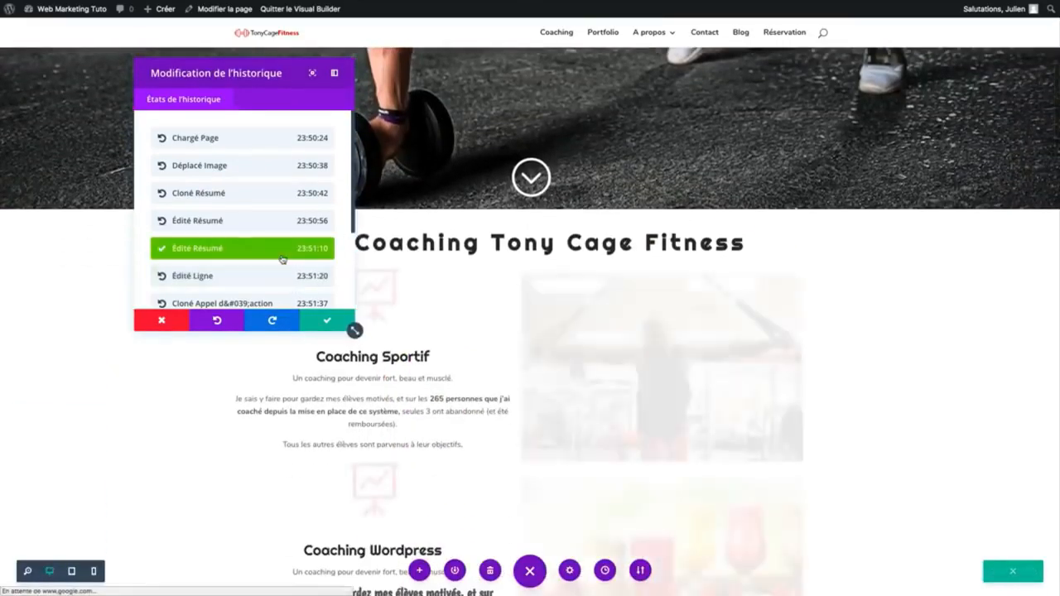
left_click(275, 221)
left_click(267, 199)
left_click(268, 173)
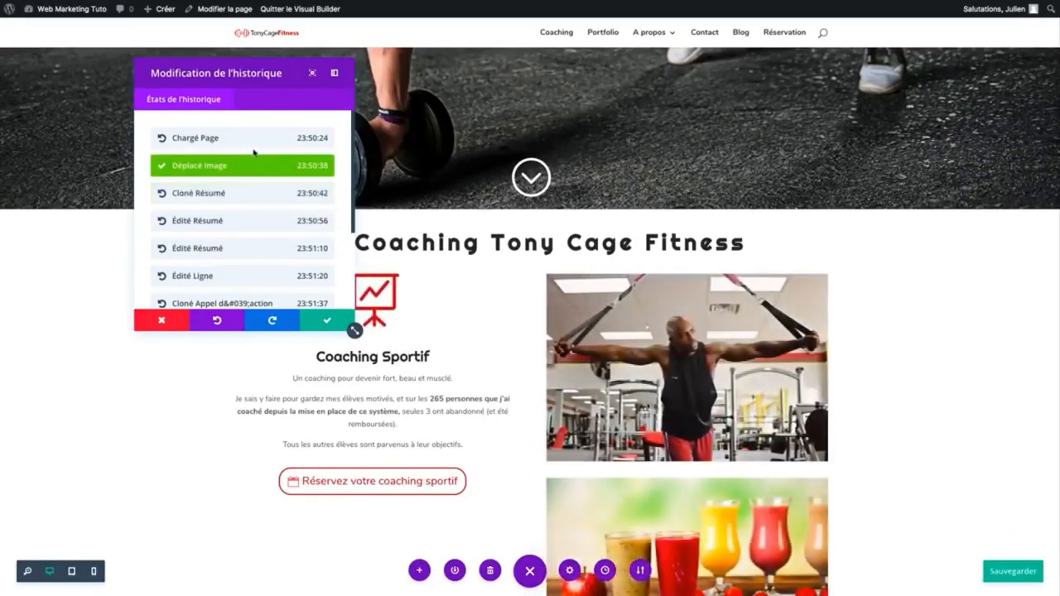
left_click(251, 139)
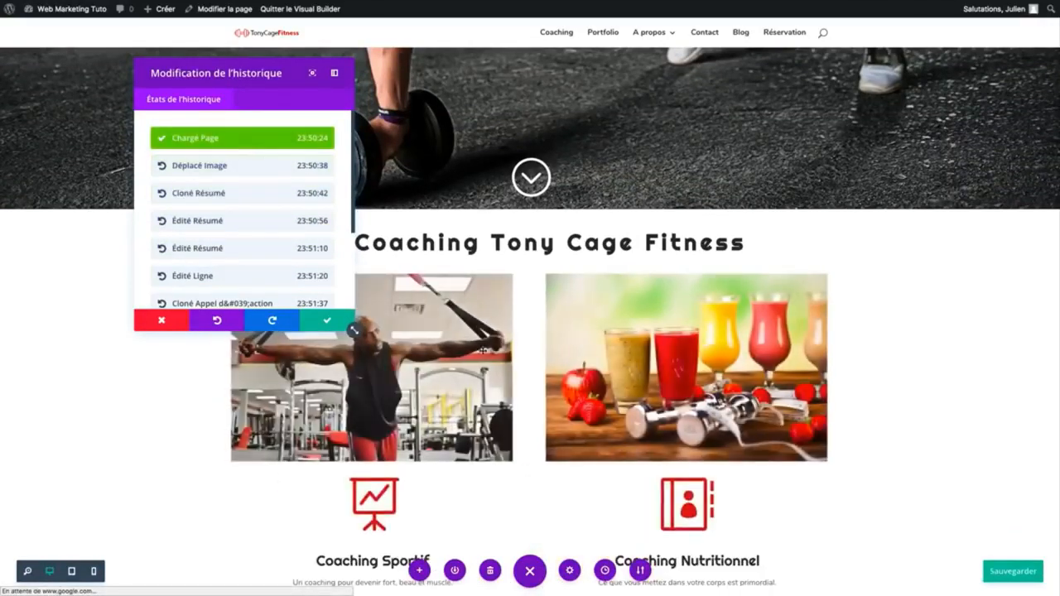
scroll(490, 373, "down", 2)
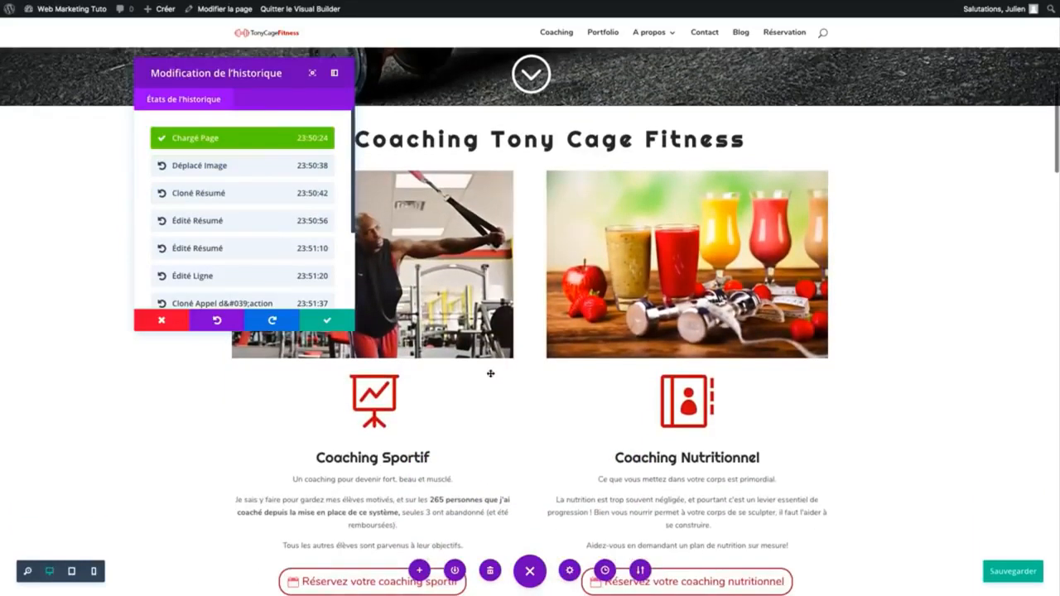
left_click(333, 321)
left_click(1027, 577)
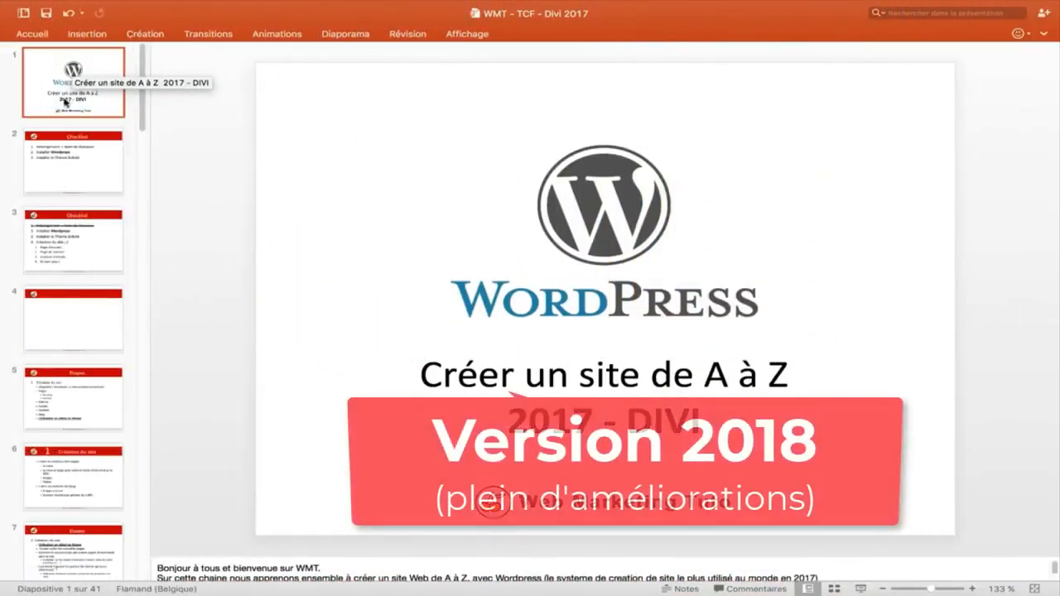
Show slide 2, 'Checklist', listing hosting and domain, WordPress install and Enfold theme
left_click(64, 153)
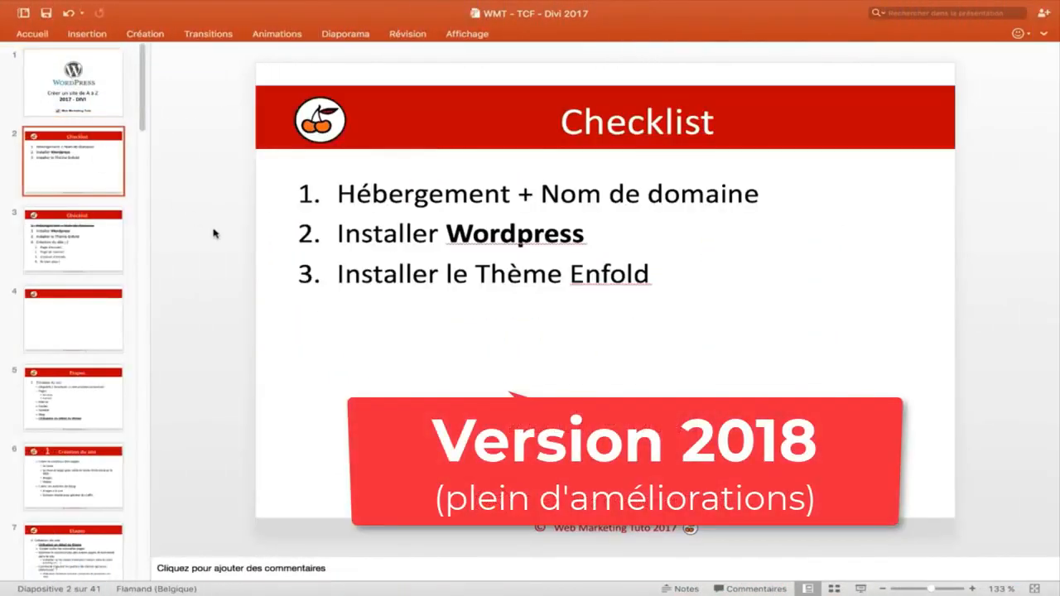
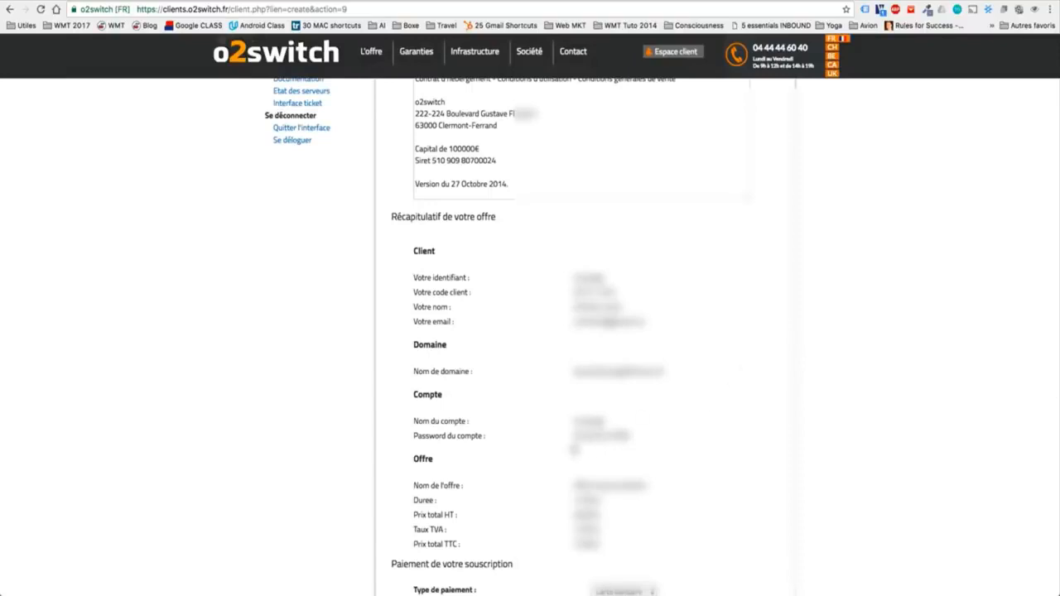
Enter voucher code wmt, accept the general terms of sale, and confirm the hosting payment
left_click_drag(632, 437, 583, 420)
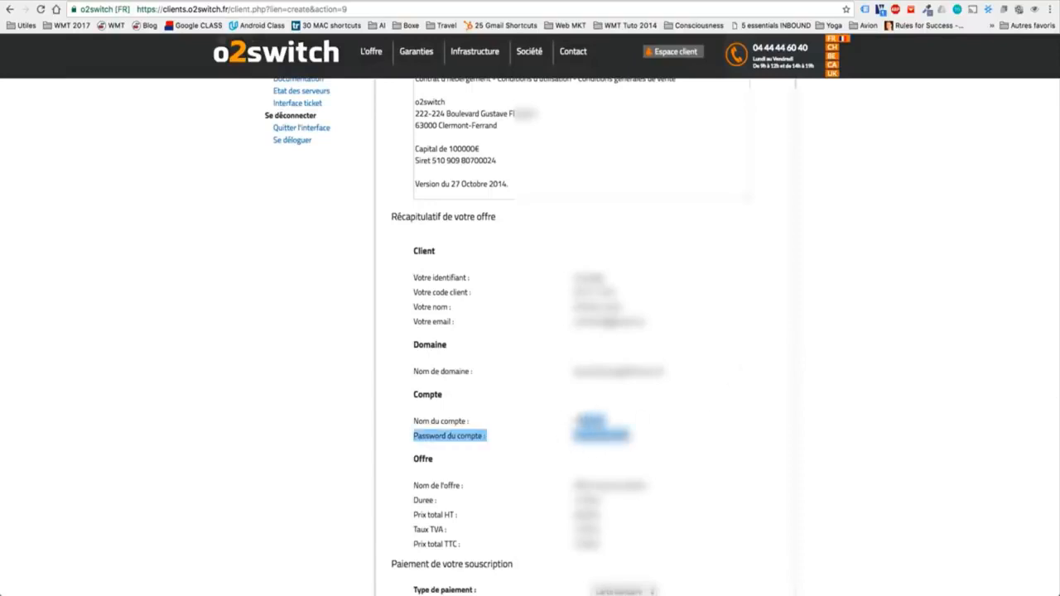
scroll(596, 422, "down", 3)
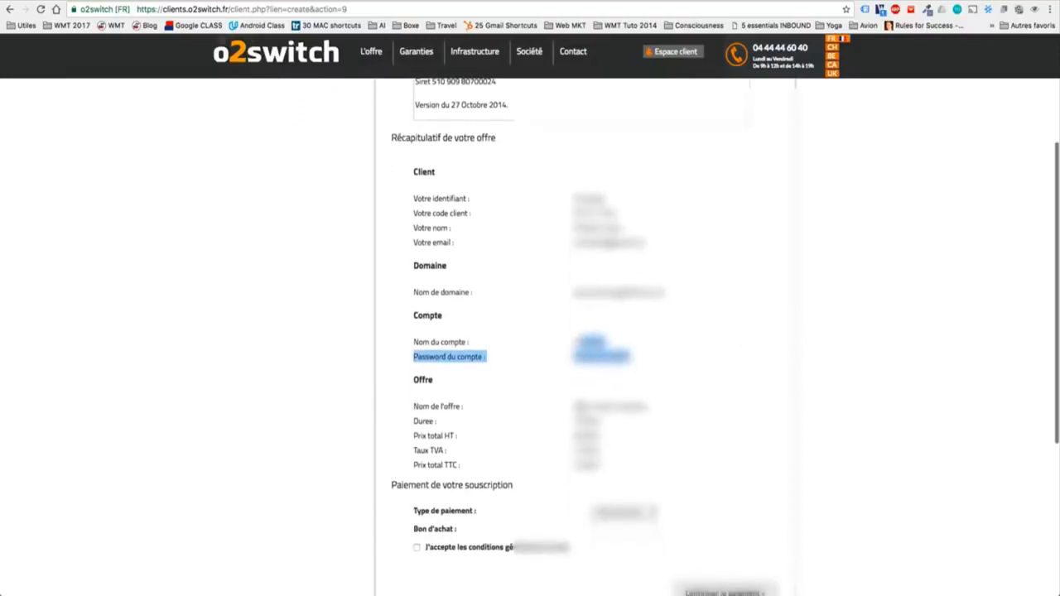
scroll(598, 402, "down", 3)
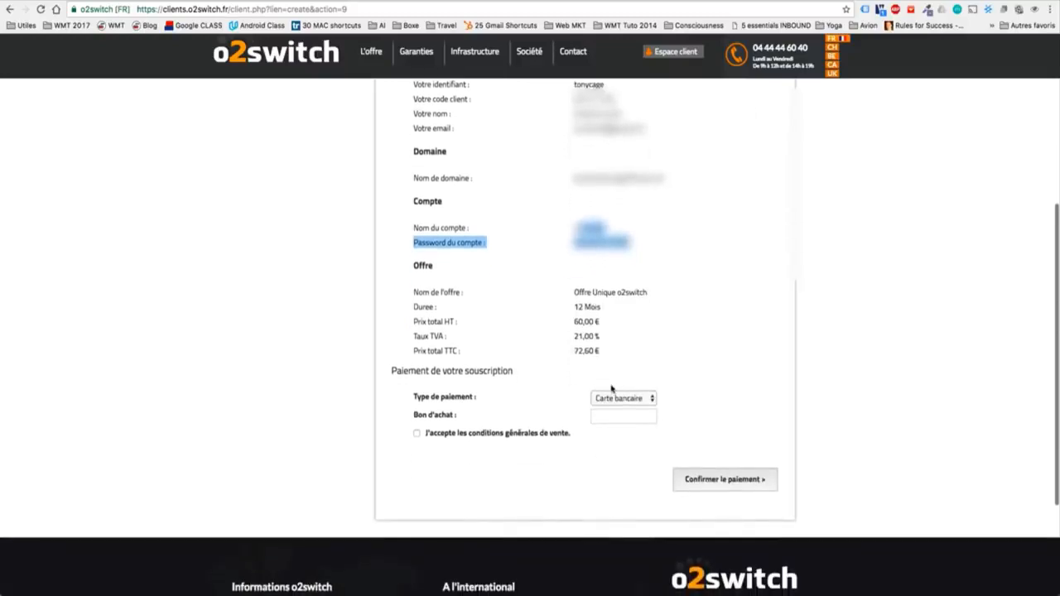
left_click(600, 414)
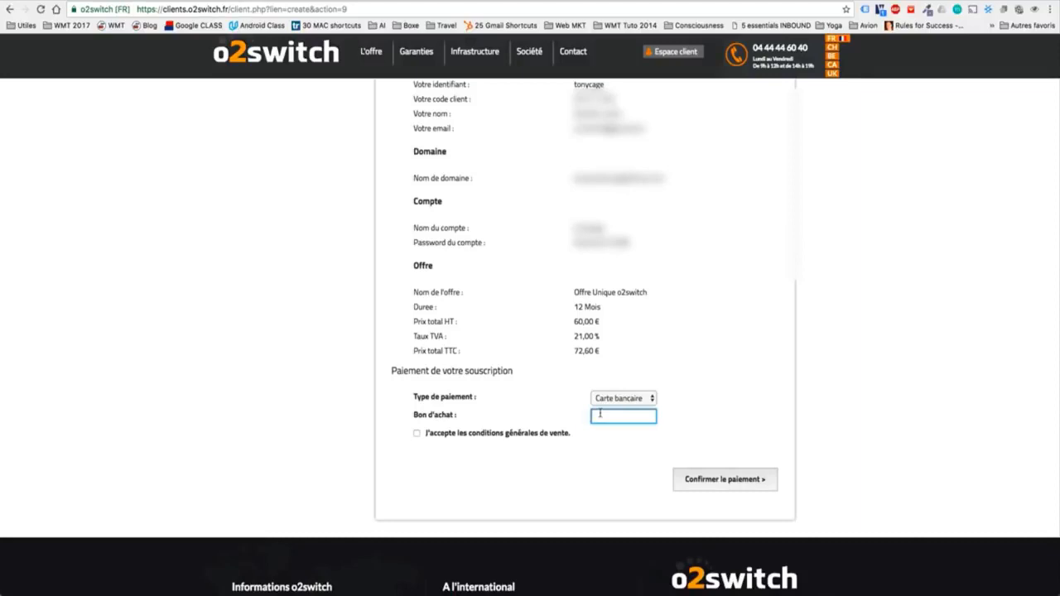
type("wmt")
left_click(431, 436)
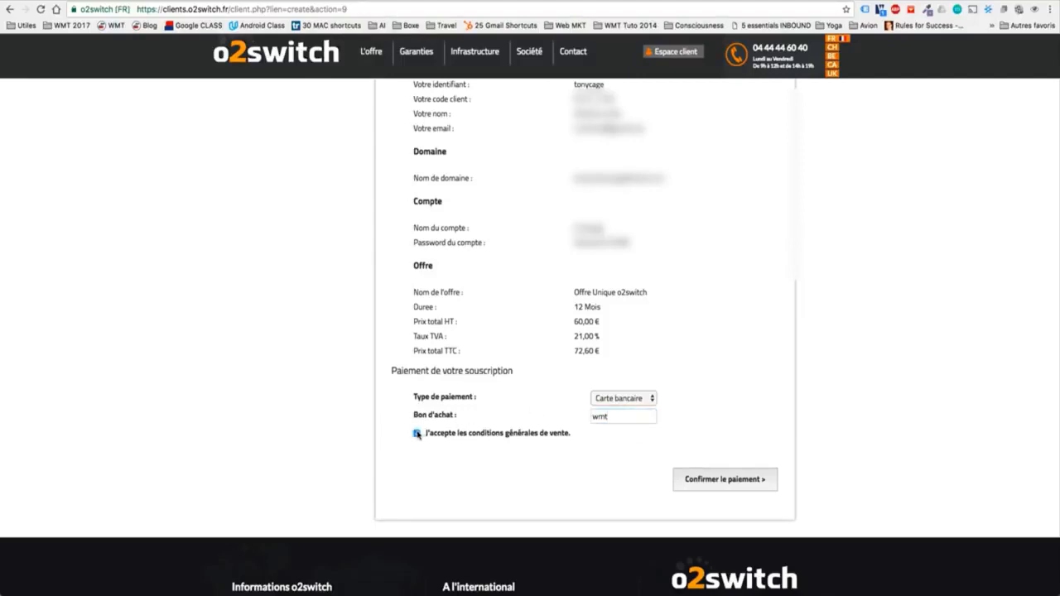
left_click(687, 481)
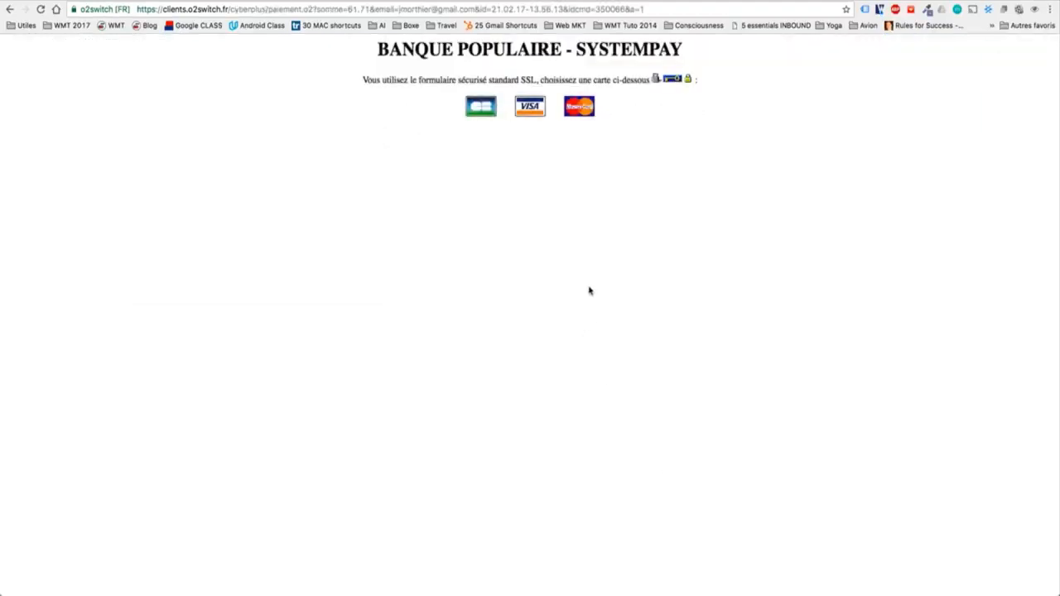
Pay the 61.71 EUR order by Mastercard, entering the card details and validating
left_click(577, 114)
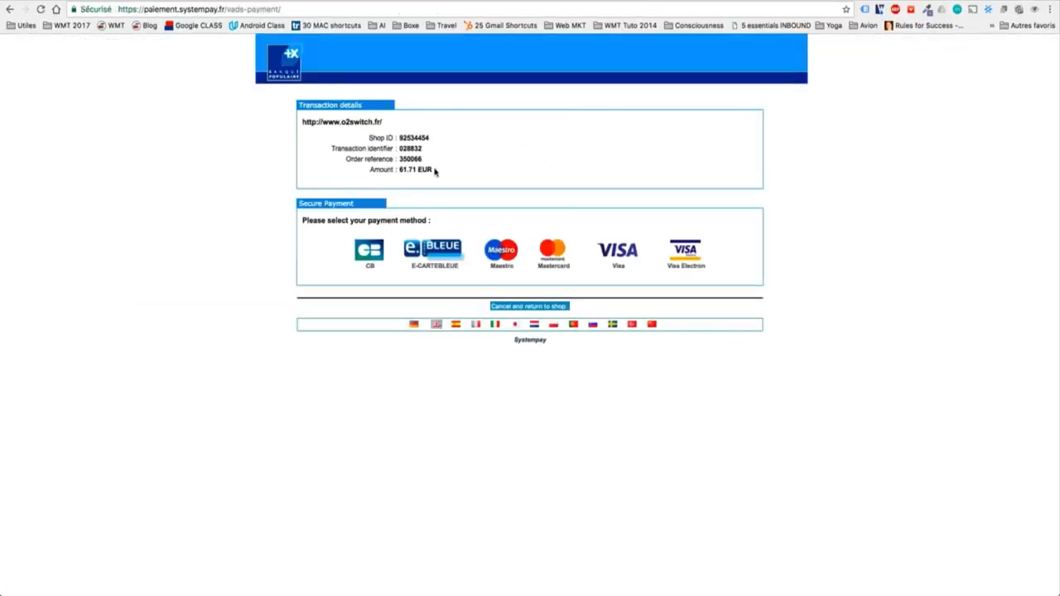
left_click_drag(434, 171, 398, 170)
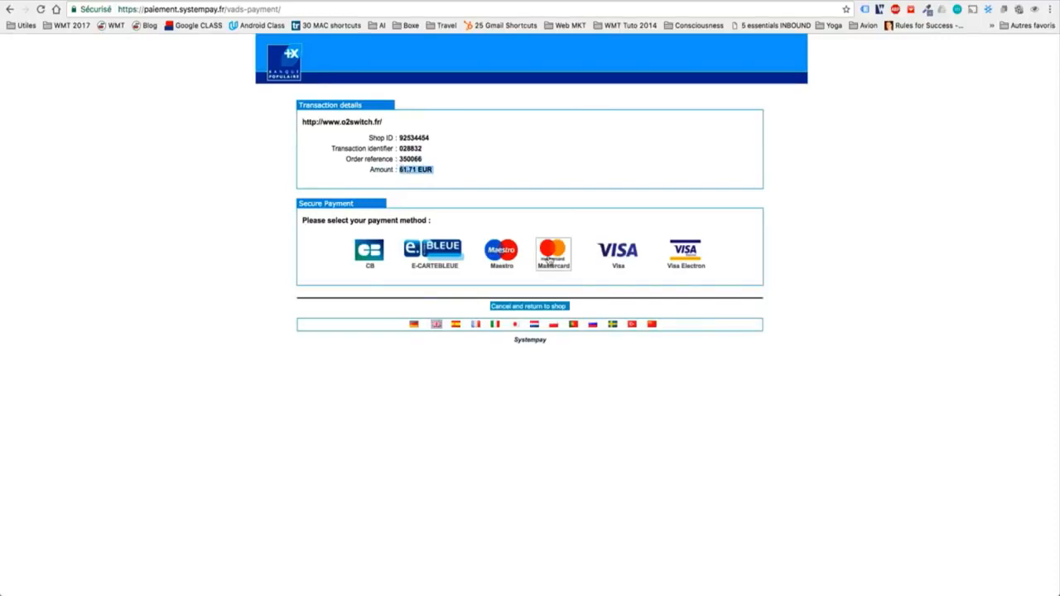
left_click(551, 259)
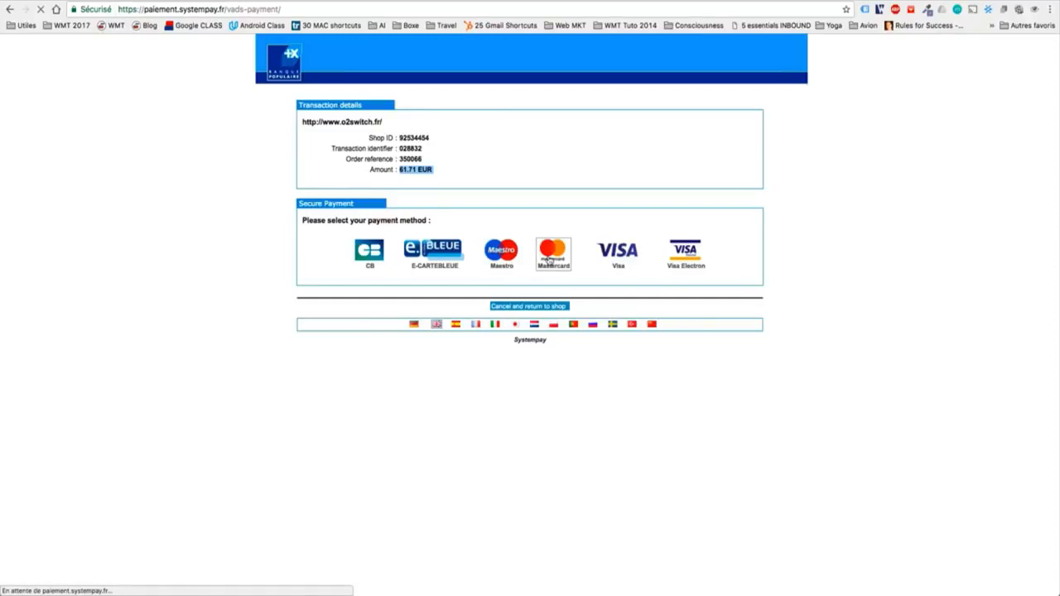
left_click(477, 286)
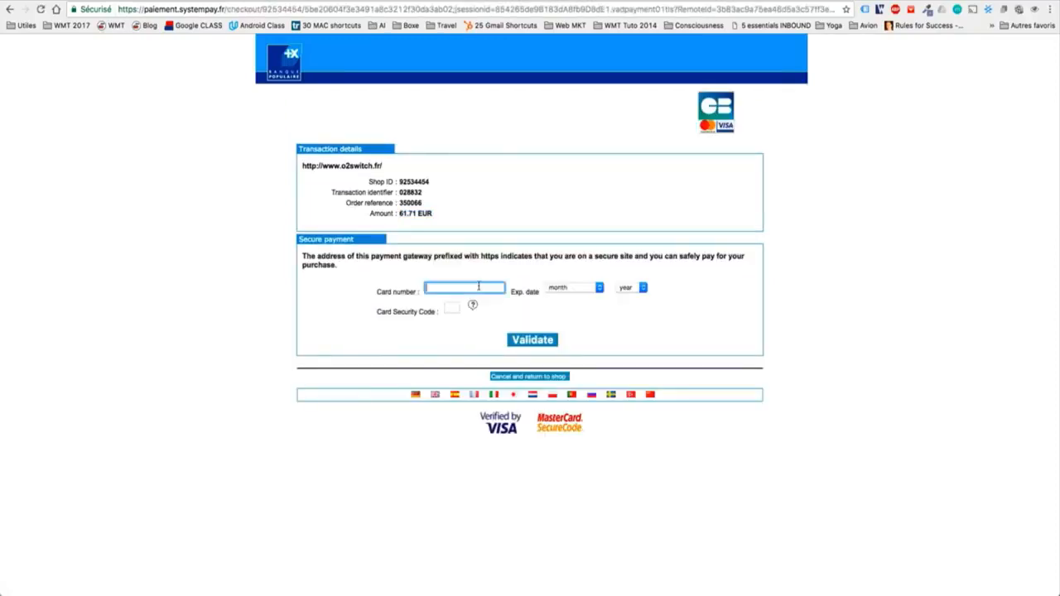
type("****")
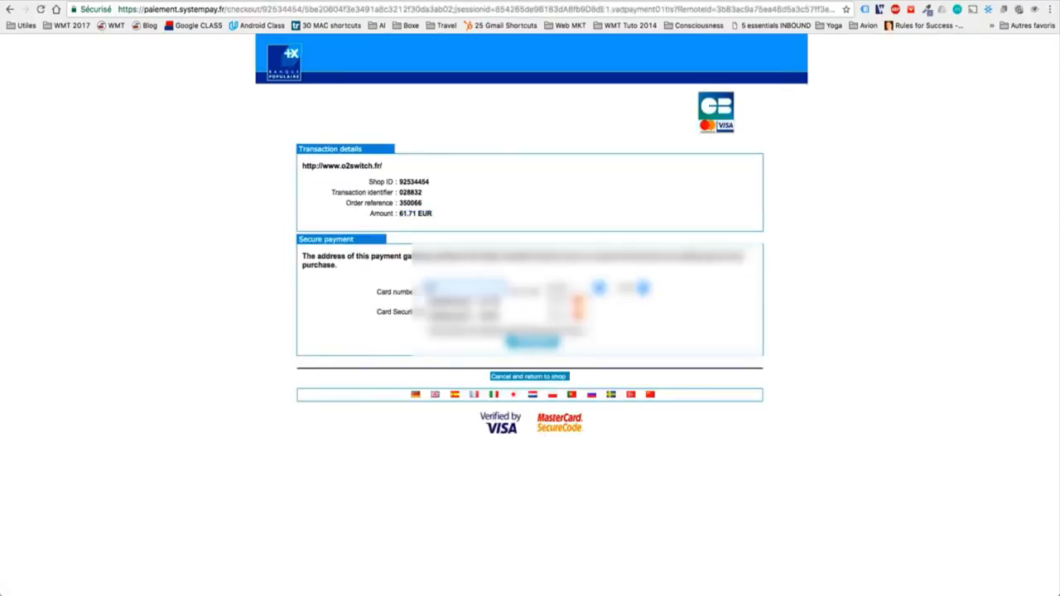
type("**")
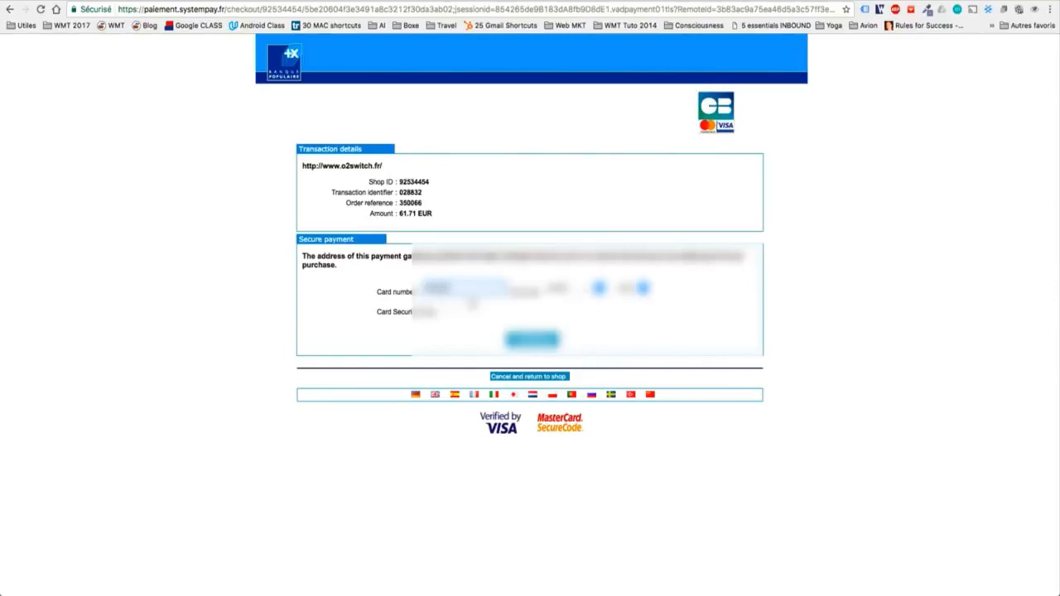
key("BackSpace")
key("BackSpace")
key("BackSpace")
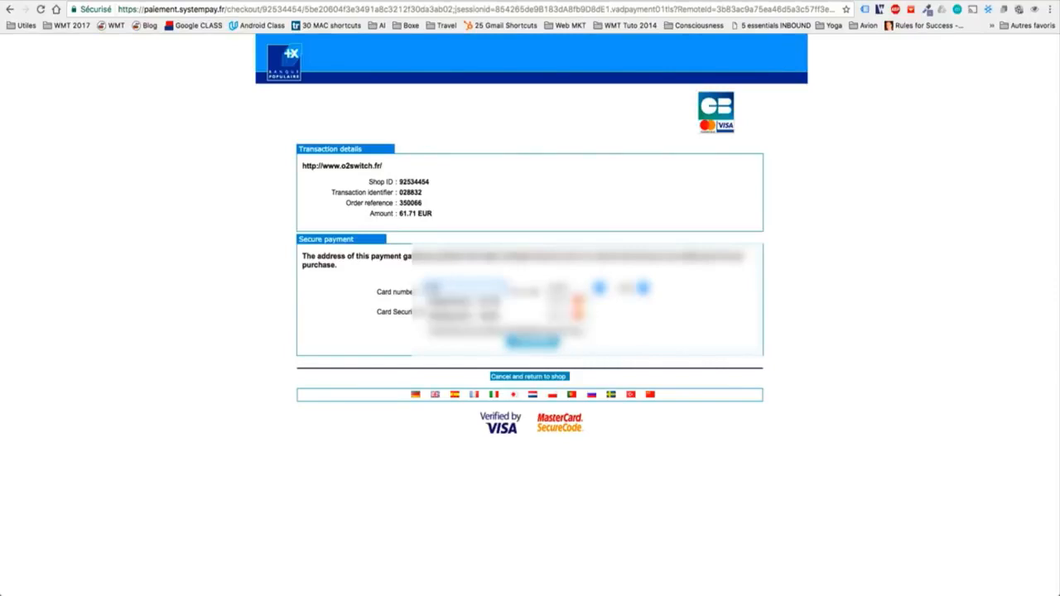
type("*****")
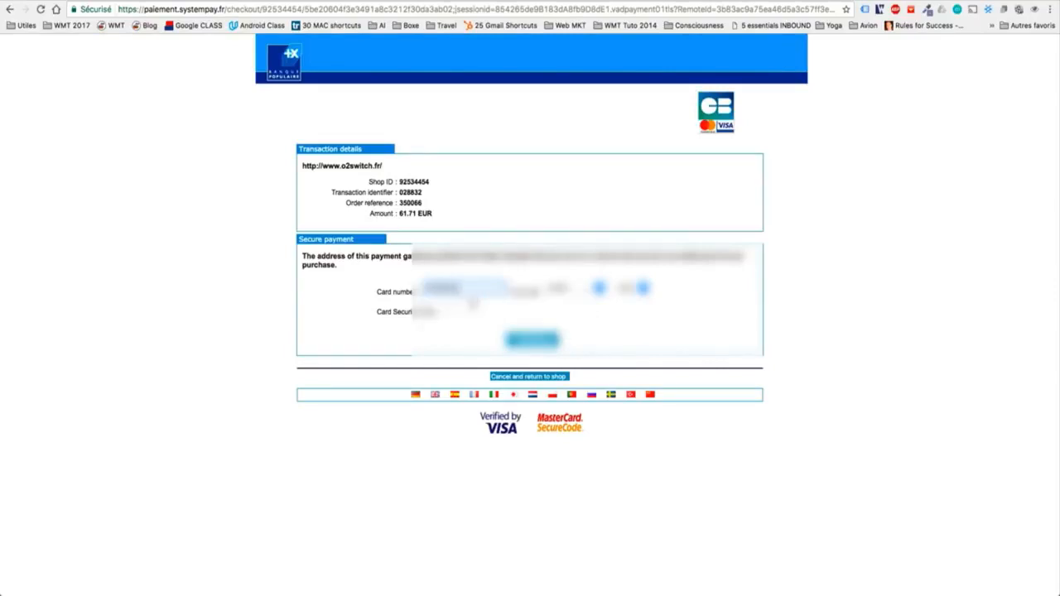
left_click(531, 341)
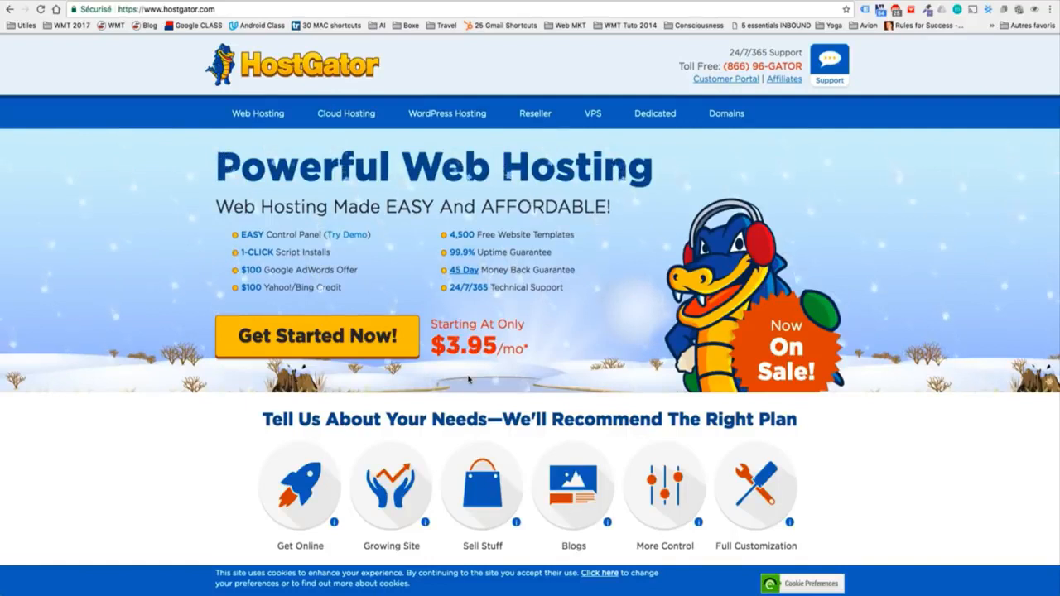
scroll(469, 380, "down", 2)
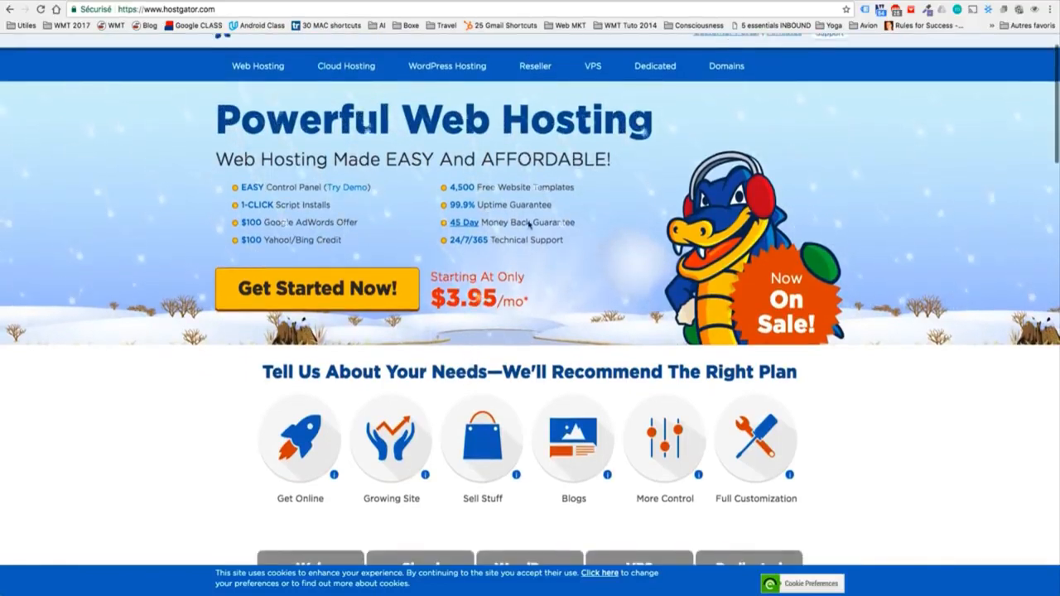
double_click(538, 224)
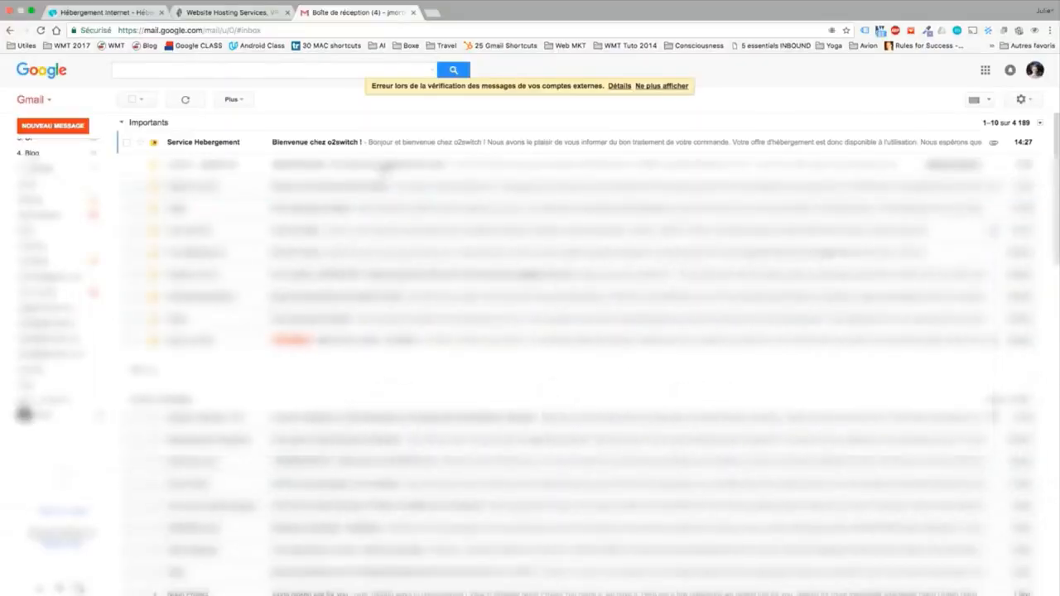
Open the 'Bienvenue chez o2switch !' email, then place the caret in the checklist's first line
left_click(319, 149)
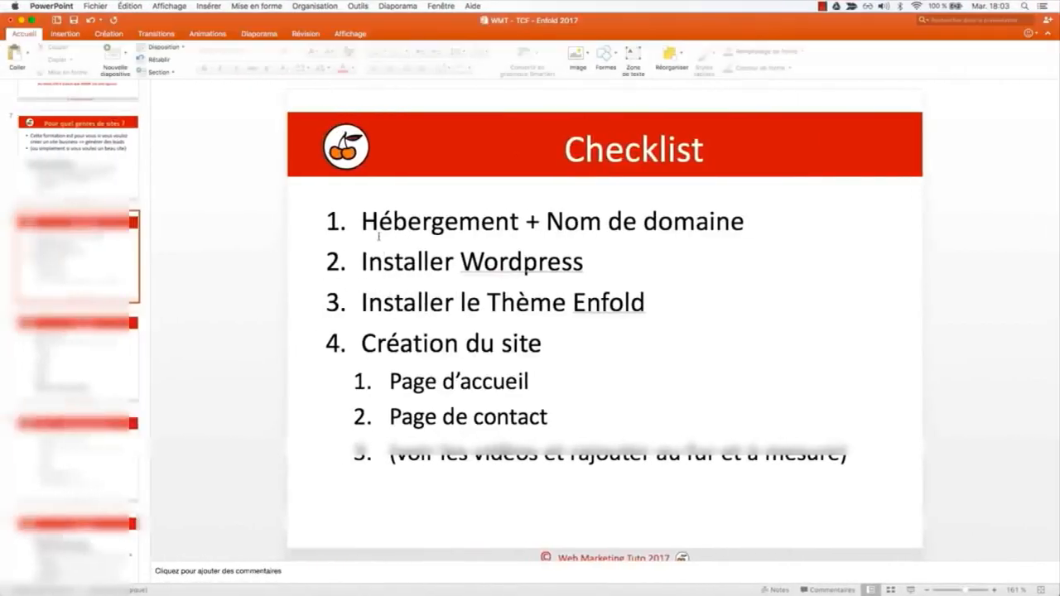
double_click(378, 236)
left_click(378, 236)
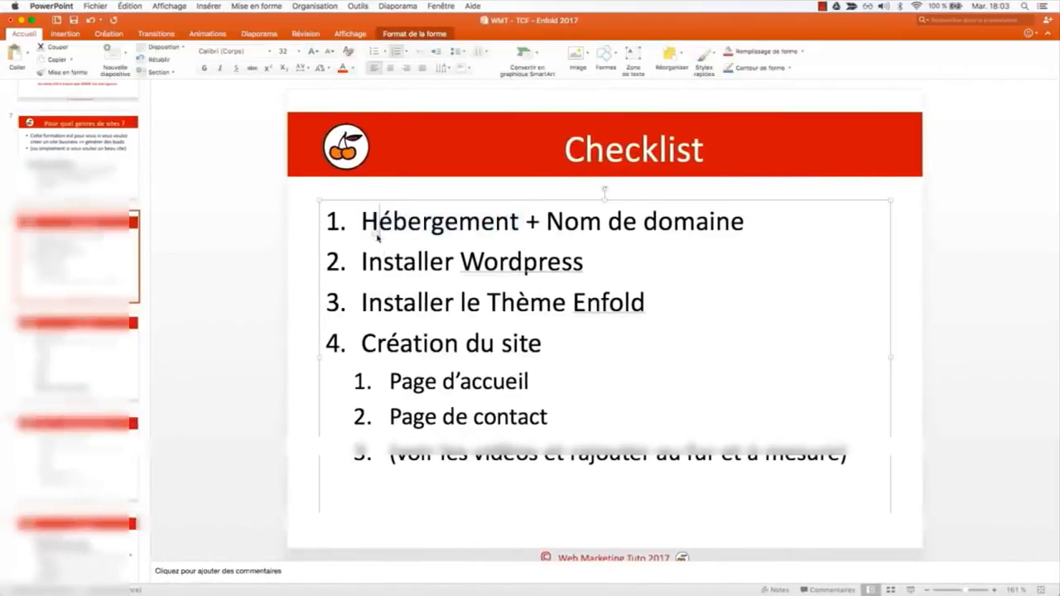
Strike through the 'Hébergement + Nom de domaine' line and make 'Wordpress' bold
triple_click(378, 236)
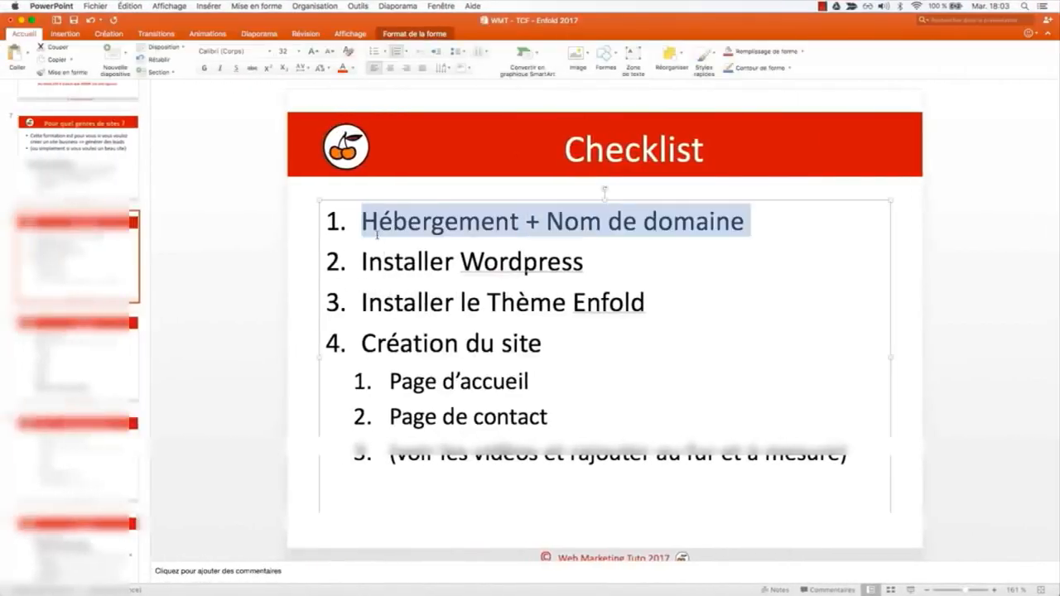
left_click(252, 68)
left_click(509, 262)
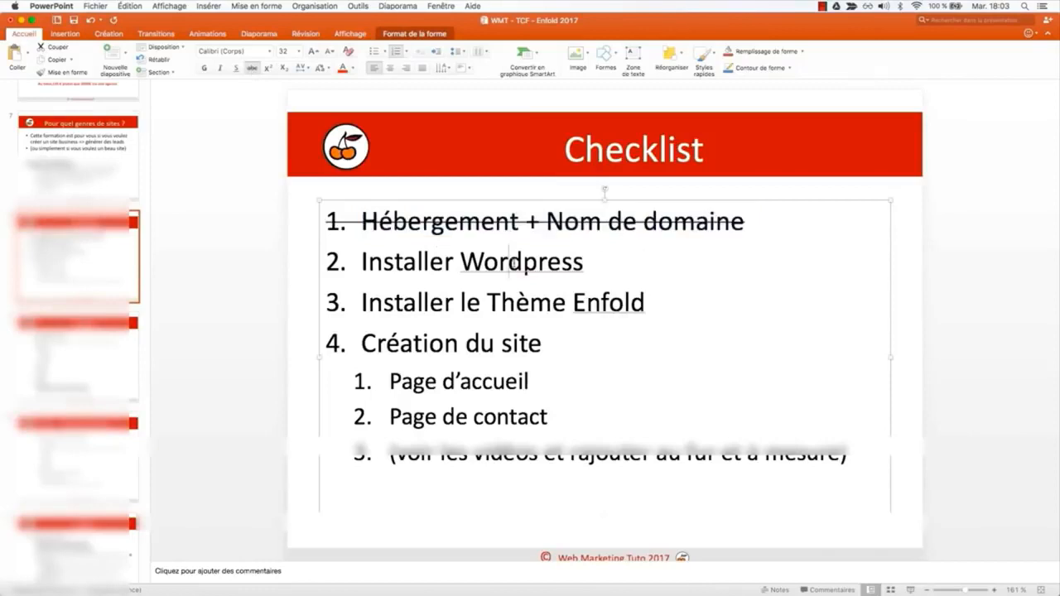
double_click(511, 262)
key("super+b")
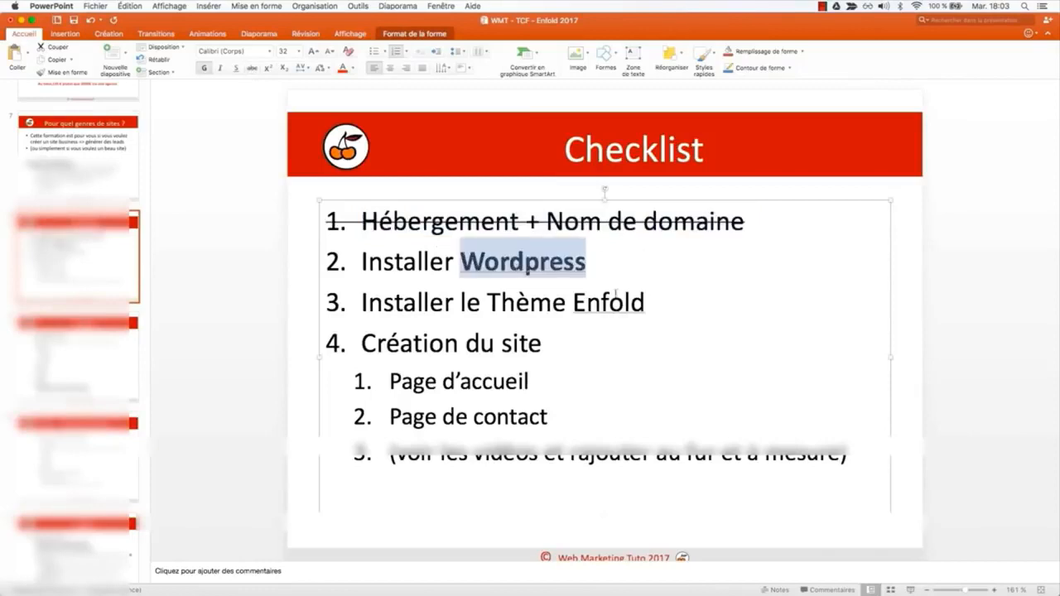
Add ';-)' after 'Création du site' and return to the browser
left_click_drag(651, 300, 501, 296)
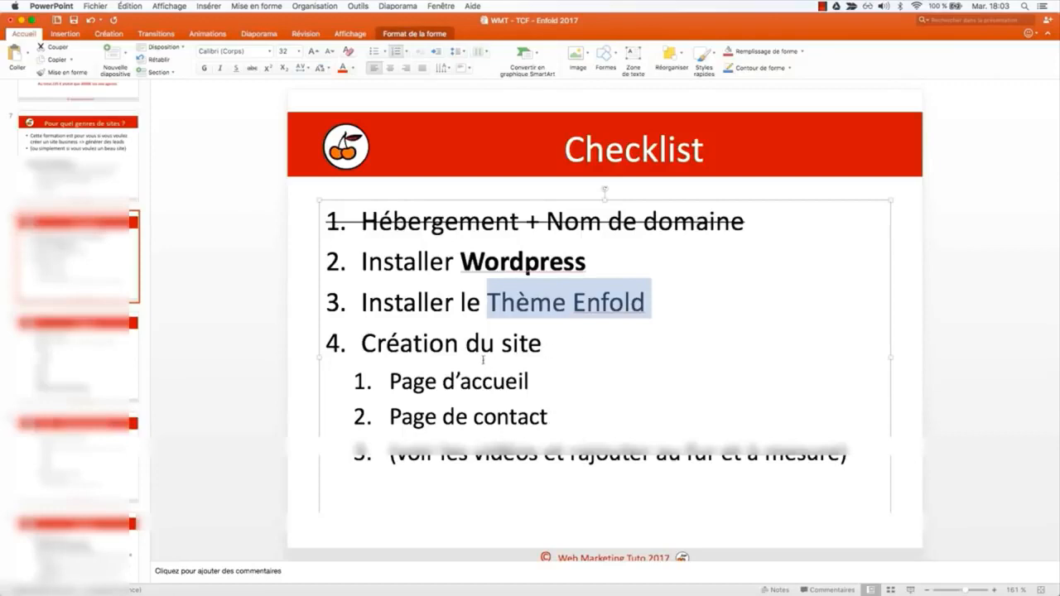
left_click(562, 348)
type(";-)")
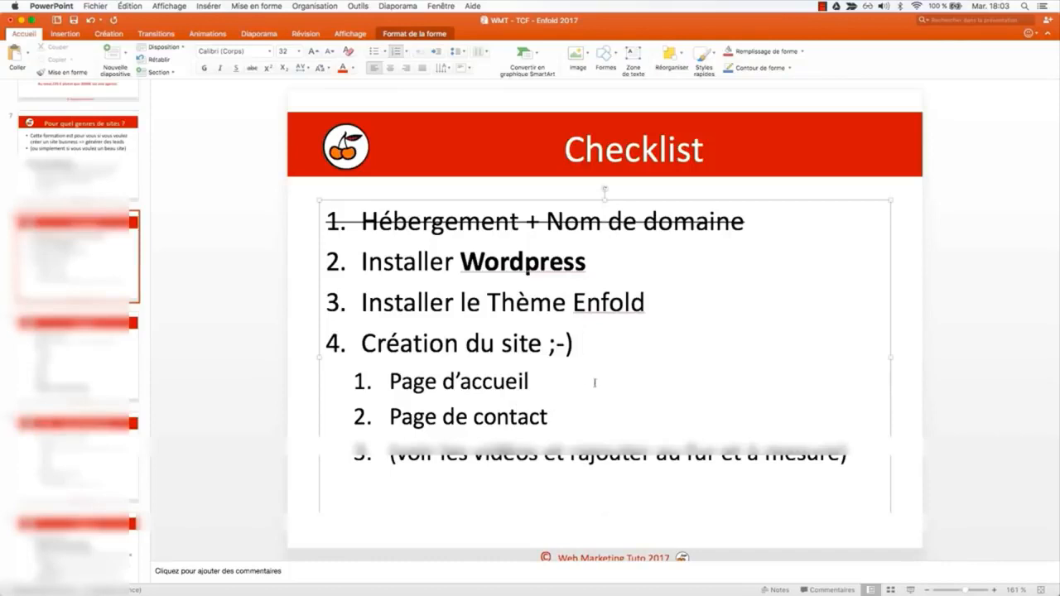
key("ctrl+Right")
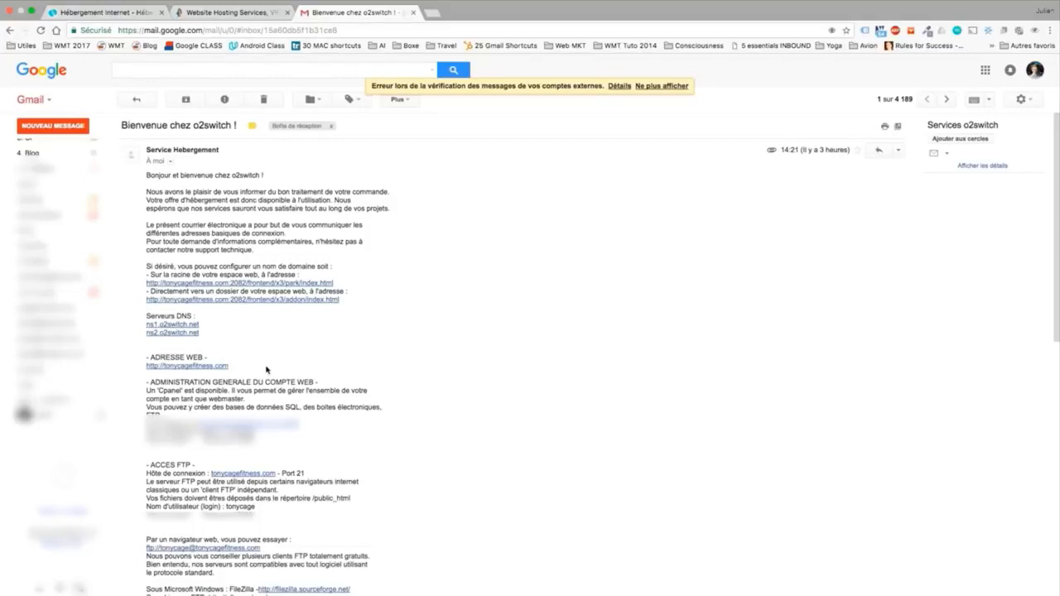
scroll(266, 369, "down", 1)
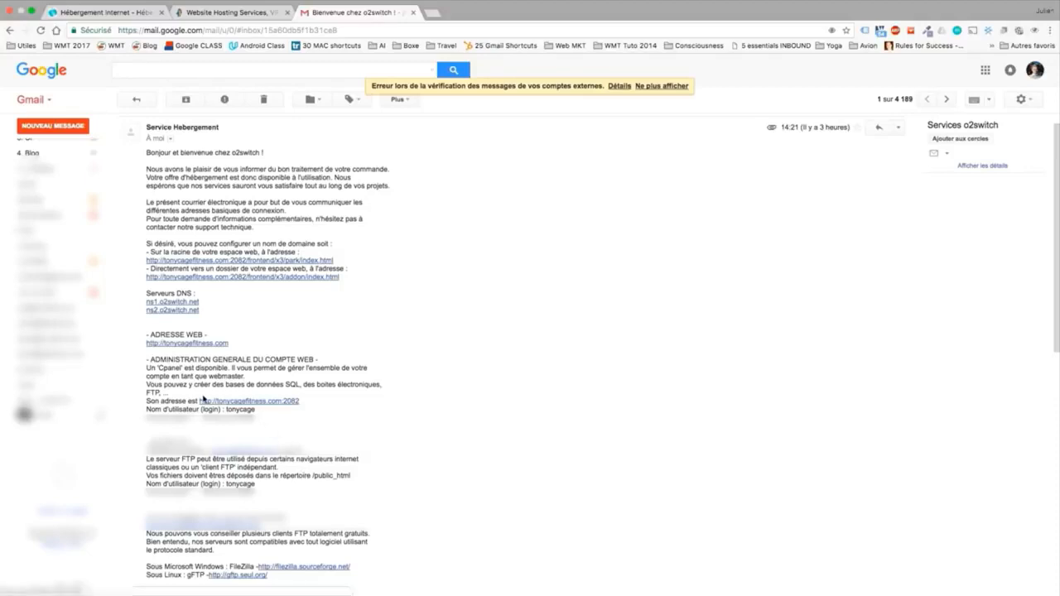
left_click(240, 402)
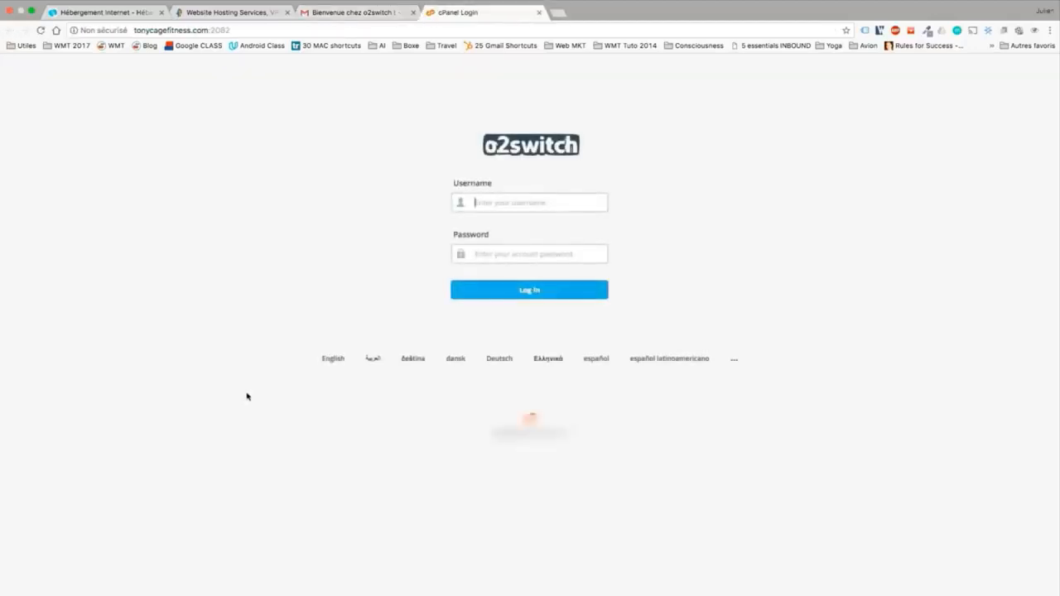
Log in to cPanel with the account username and password from the welcome email
left_click(382, 8)
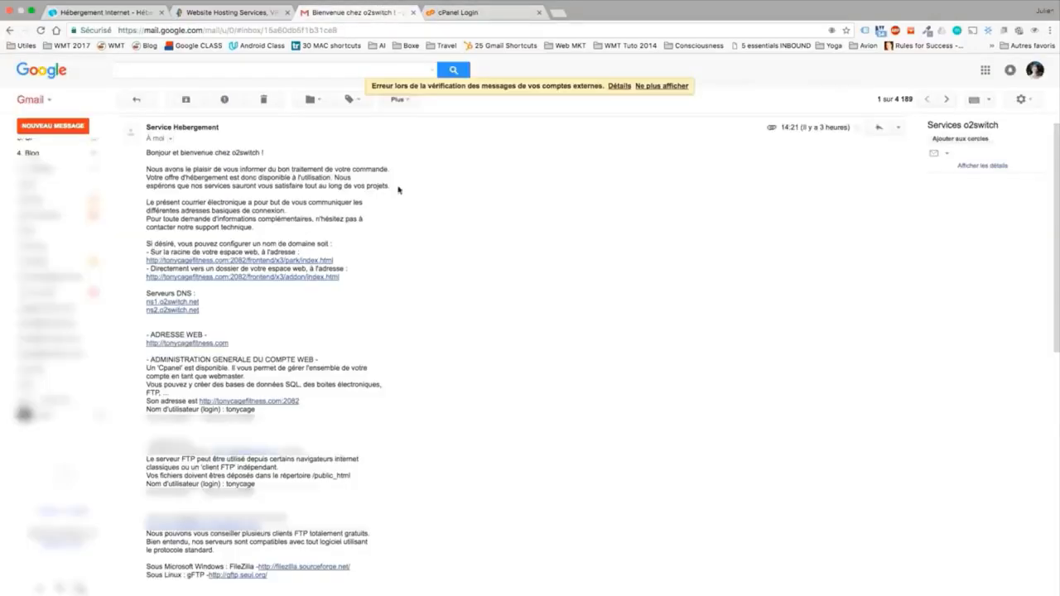
left_click_drag(255, 409, 203, 418)
left_click(457, 8)
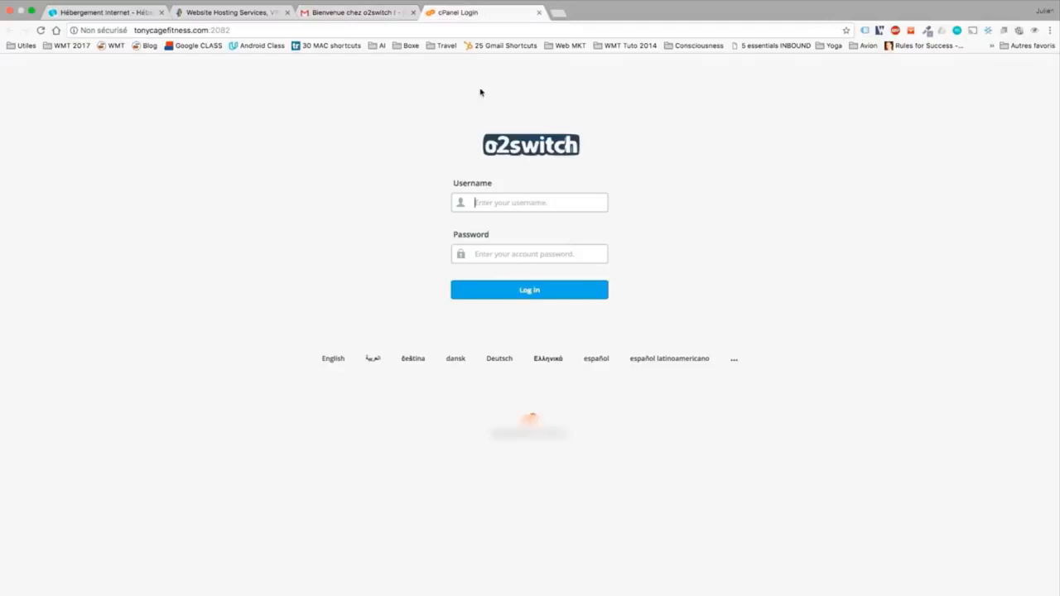
left_click(491, 197)
type("tonycage")
left_click(526, 250)
key("super+v")
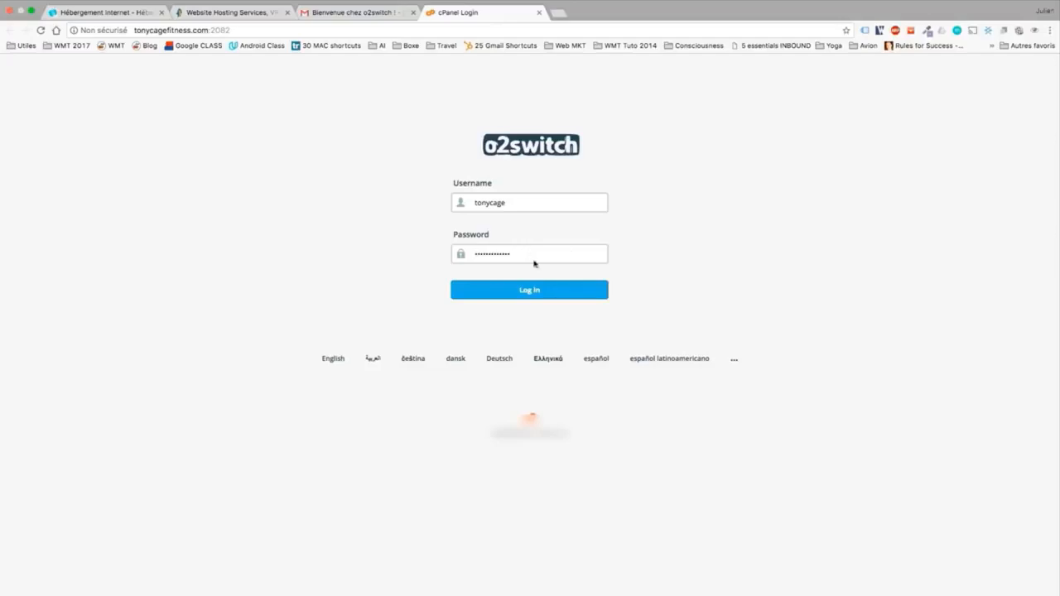
left_click(538, 289)
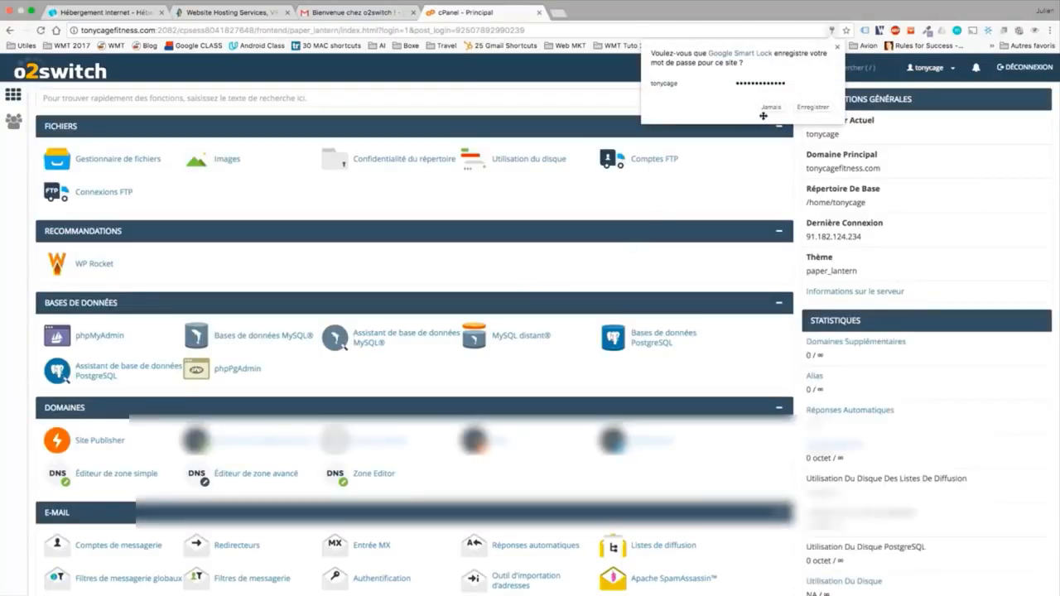
Save the login password in the browser, then open WordPress under Softaculous Apps Installer
left_click(804, 109)
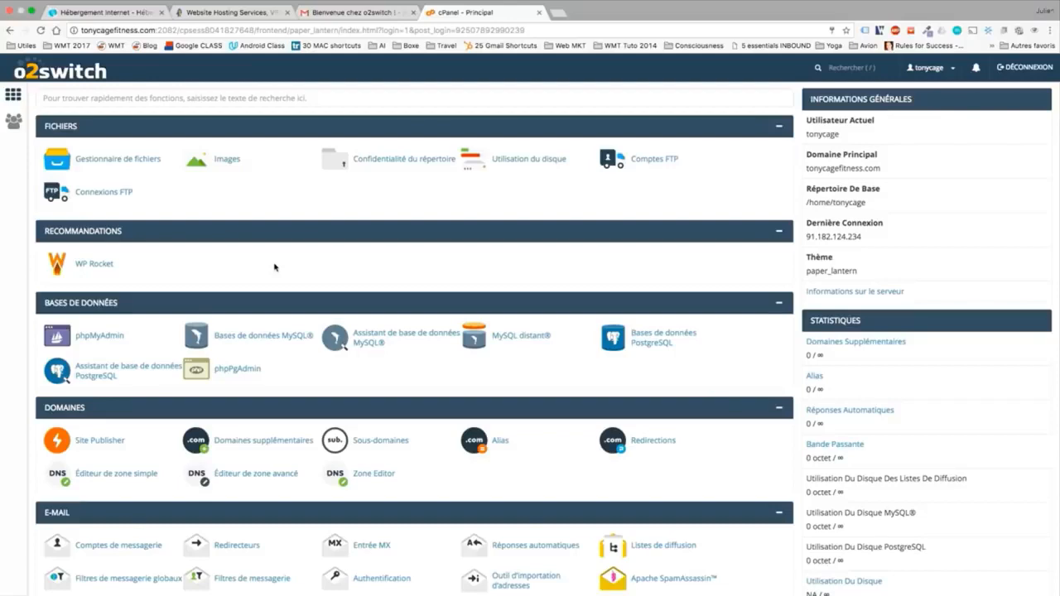
scroll(275, 267, "down", 4)
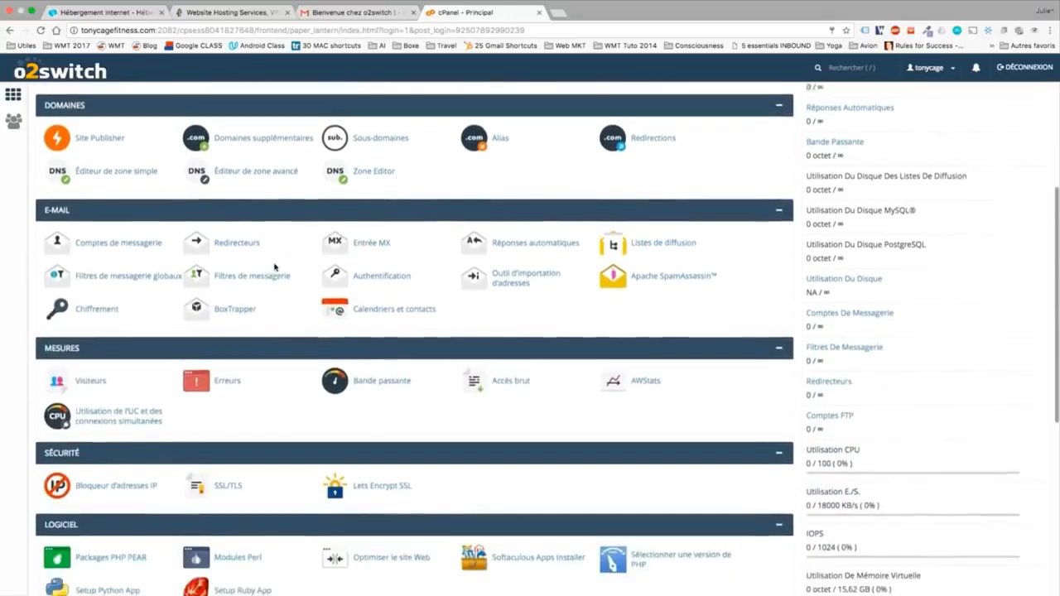
scroll(275, 267, "down", 5)
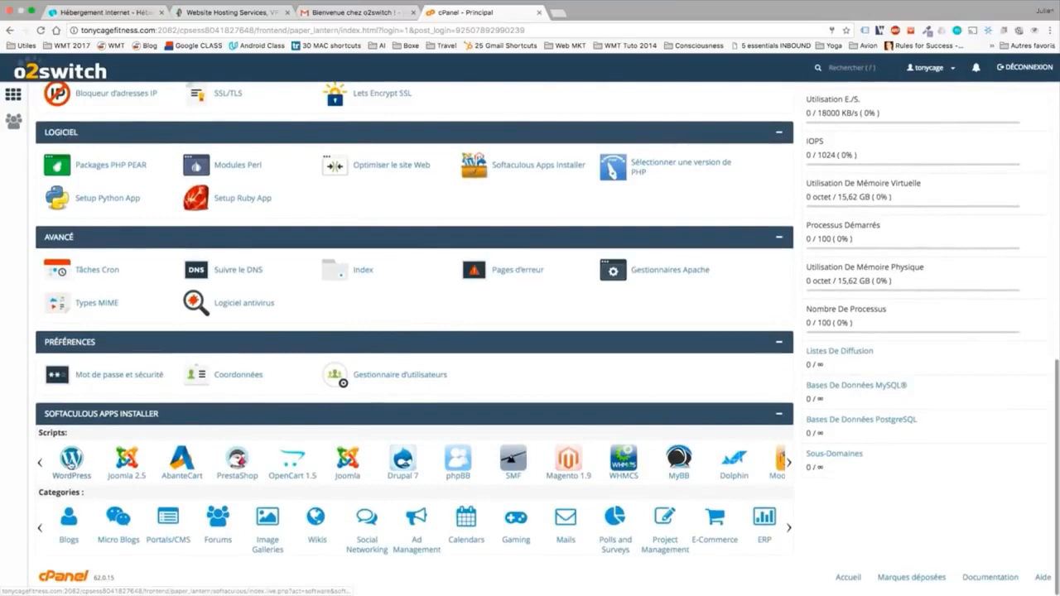
left_click(70, 466)
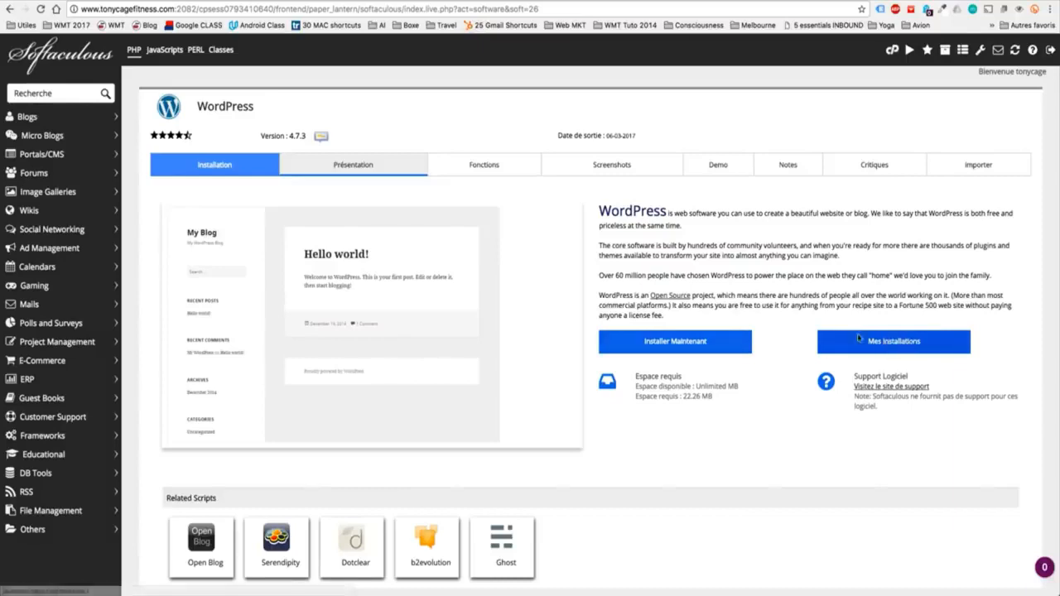
left_click(721, 345)
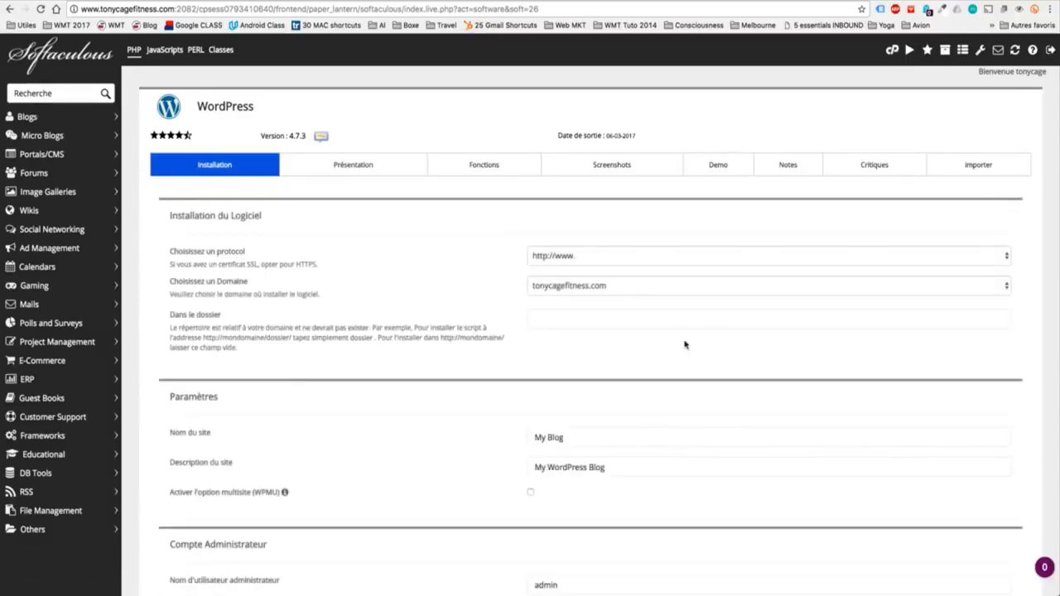
left_click(603, 258)
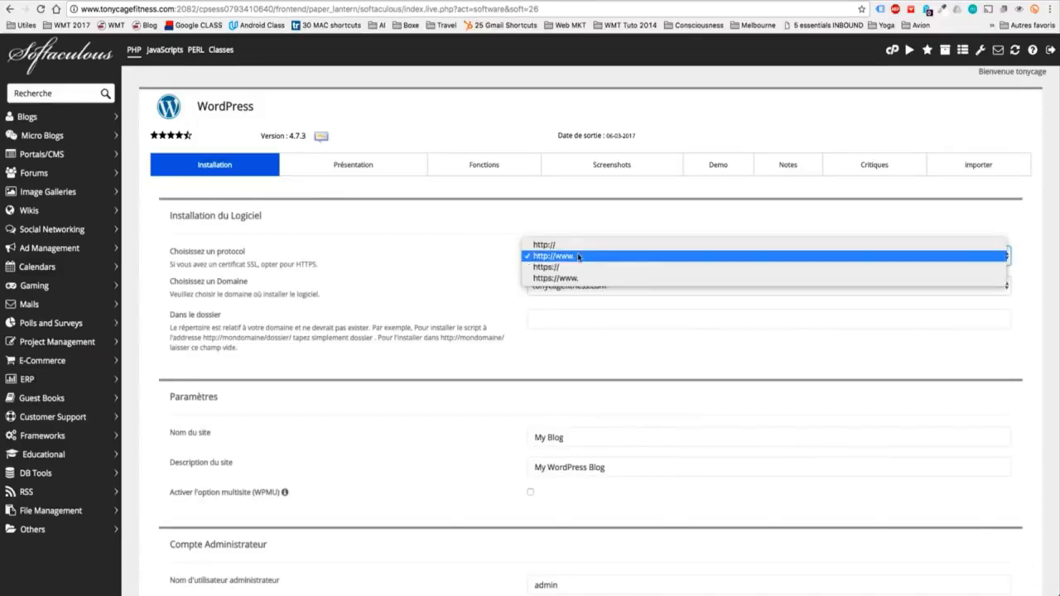
left_click(578, 256)
left_click(558, 260)
left_click(463, 284)
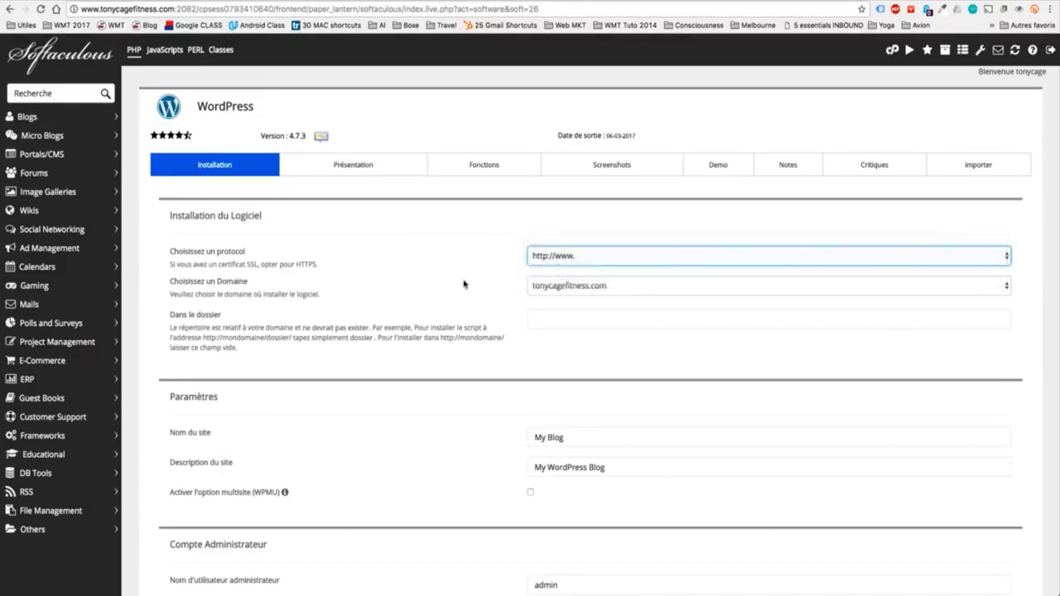
left_click(598, 285)
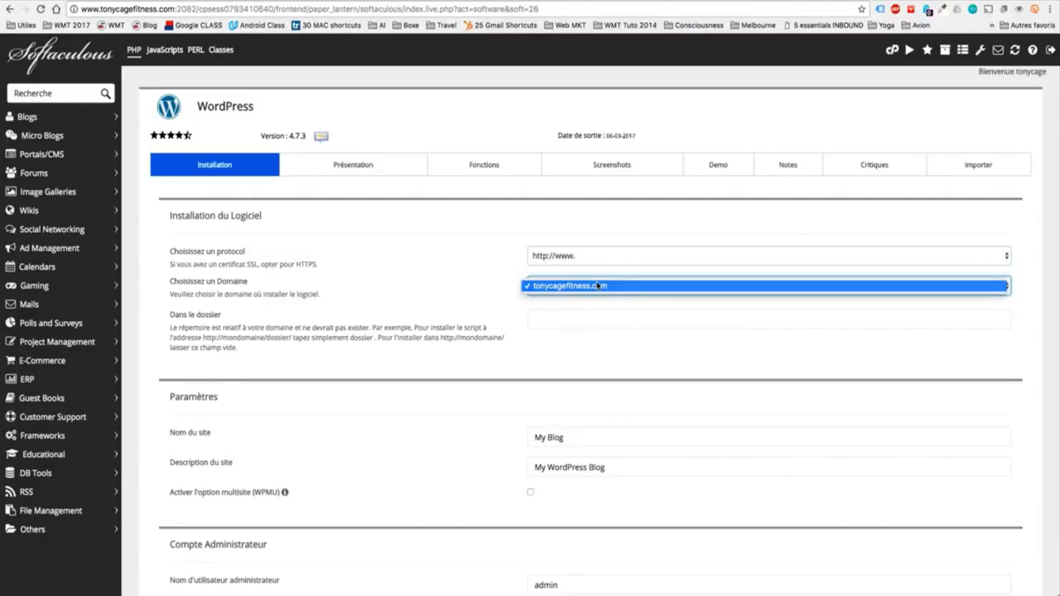
left_click(427, 284)
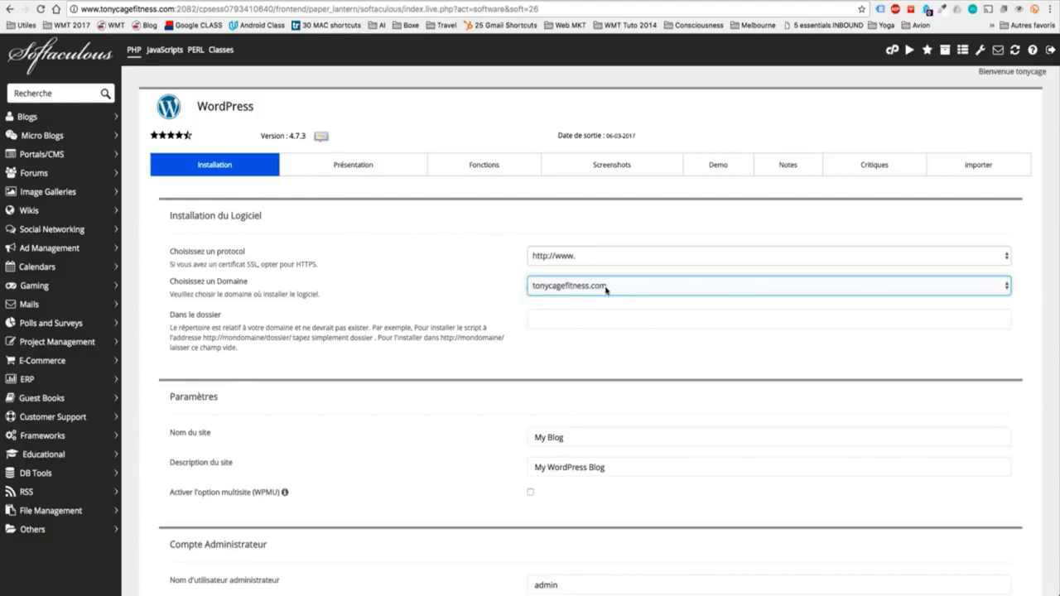
left_click(608, 287)
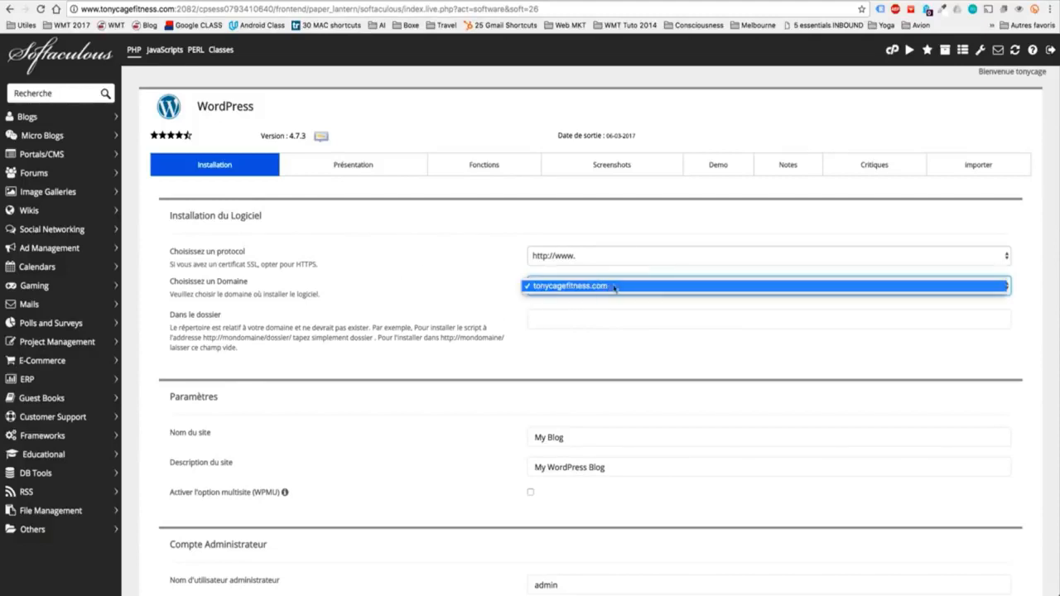
left_click(617, 287)
left_click(560, 292)
left_click(576, 287)
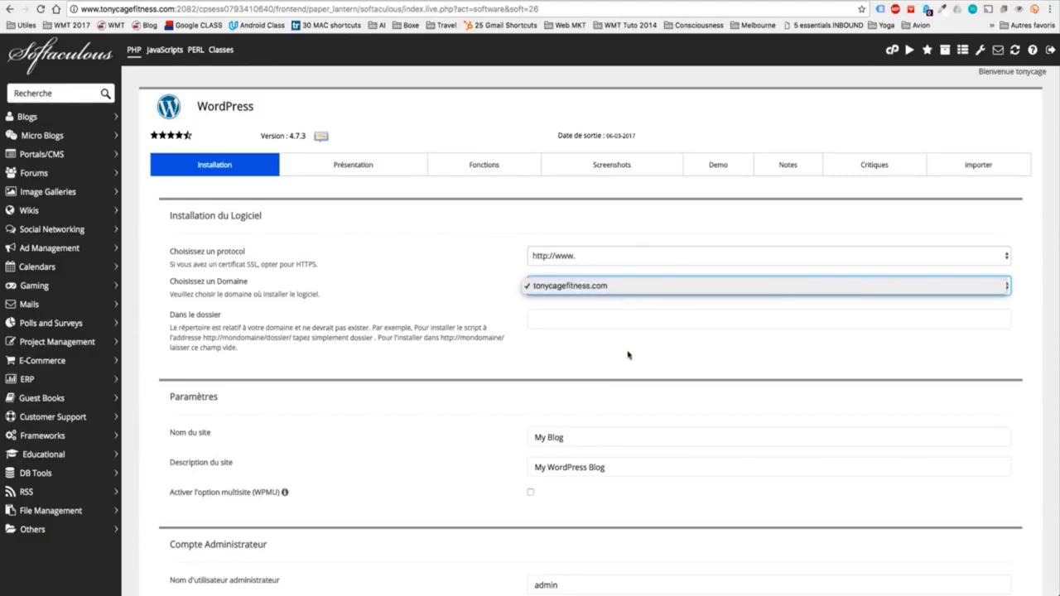
Leave the 'Dans le dossier' installation folder field empty
left_click(593, 318)
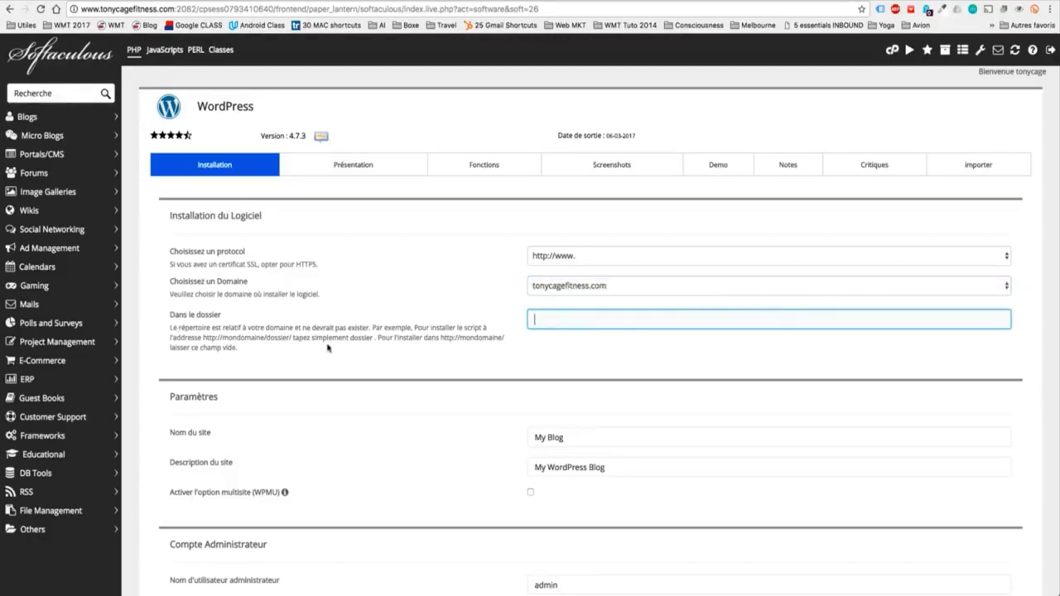
left_click(291, 339)
left_click_drag(292, 340, 267, 338)
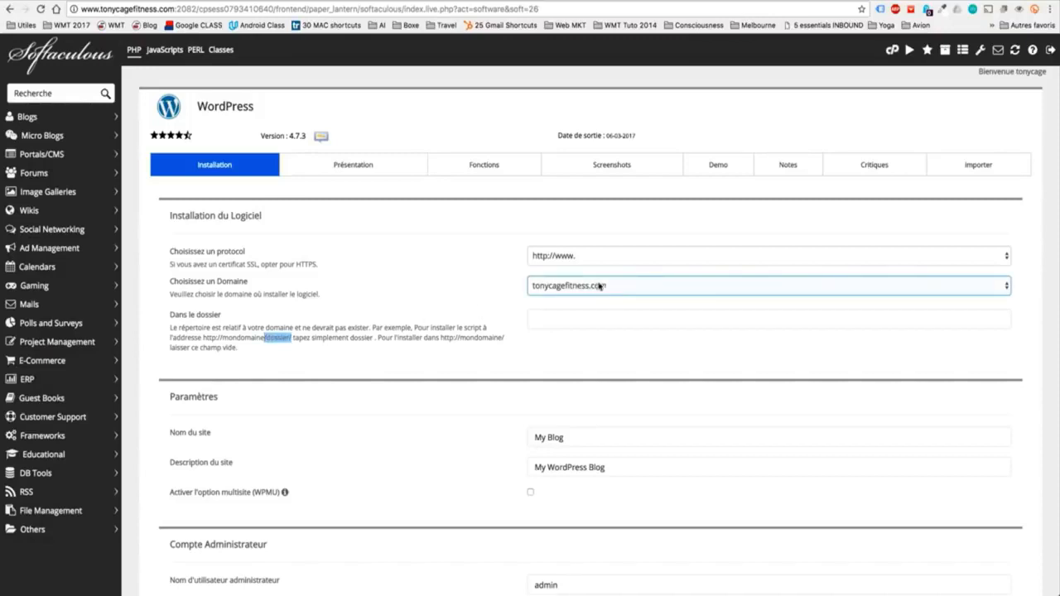
left_click(593, 315)
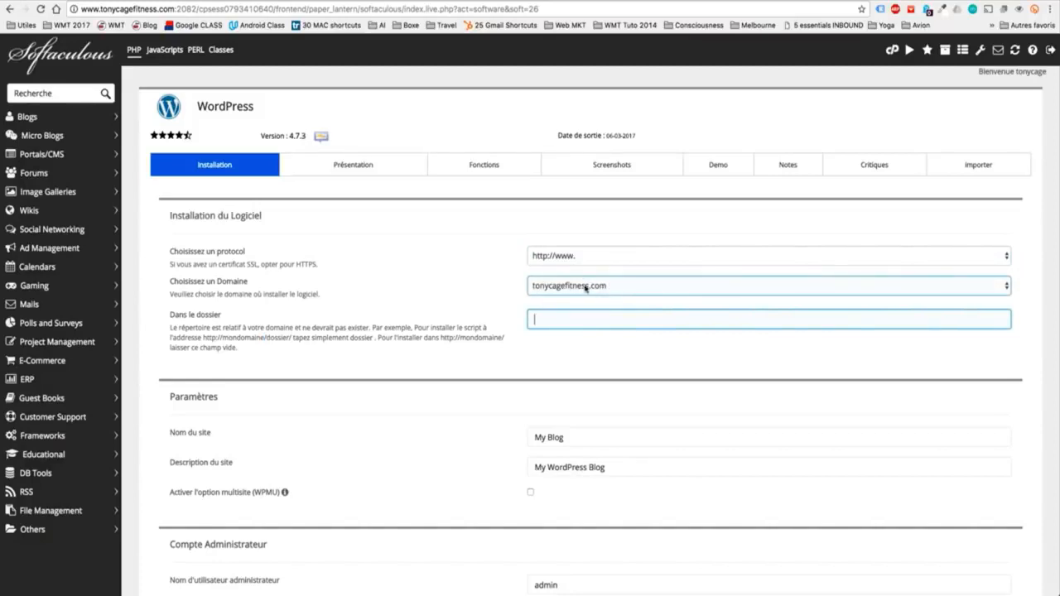
Set the site name to 'Tony Cage Fitness' and description to 'Devenez fort et musclés'
scroll(586, 287, "down", 2)
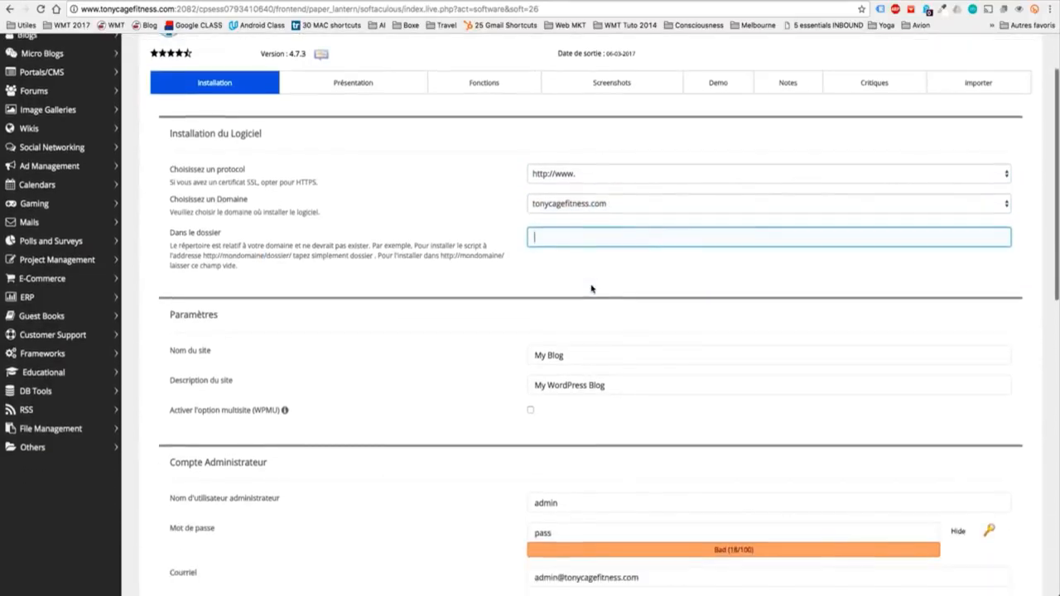
left_click_drag(581, 344, 483, 357)
type("Tony")
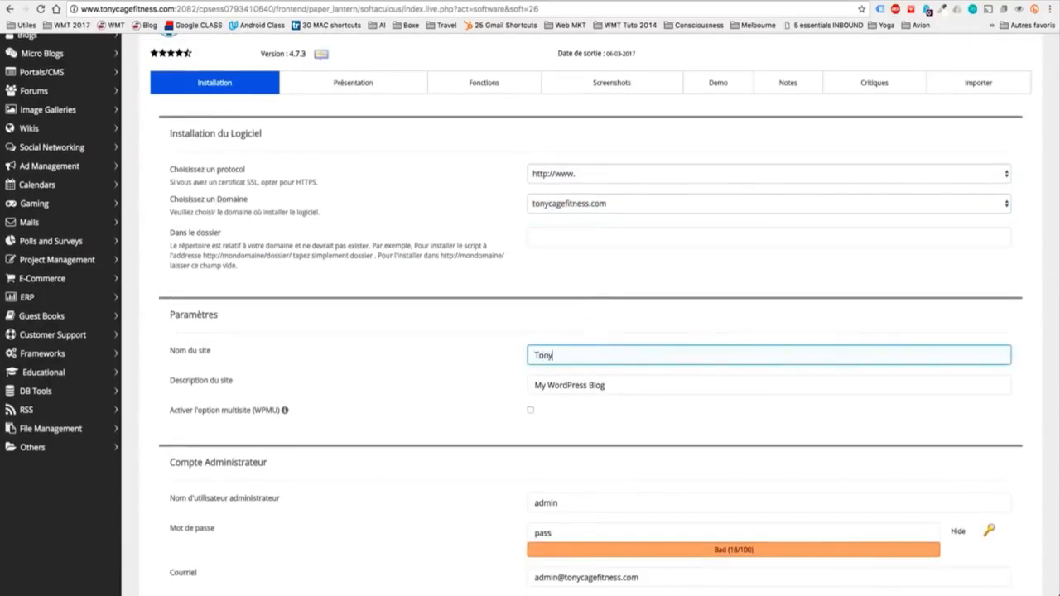
type(" Cage Fitness")
key("Tab")
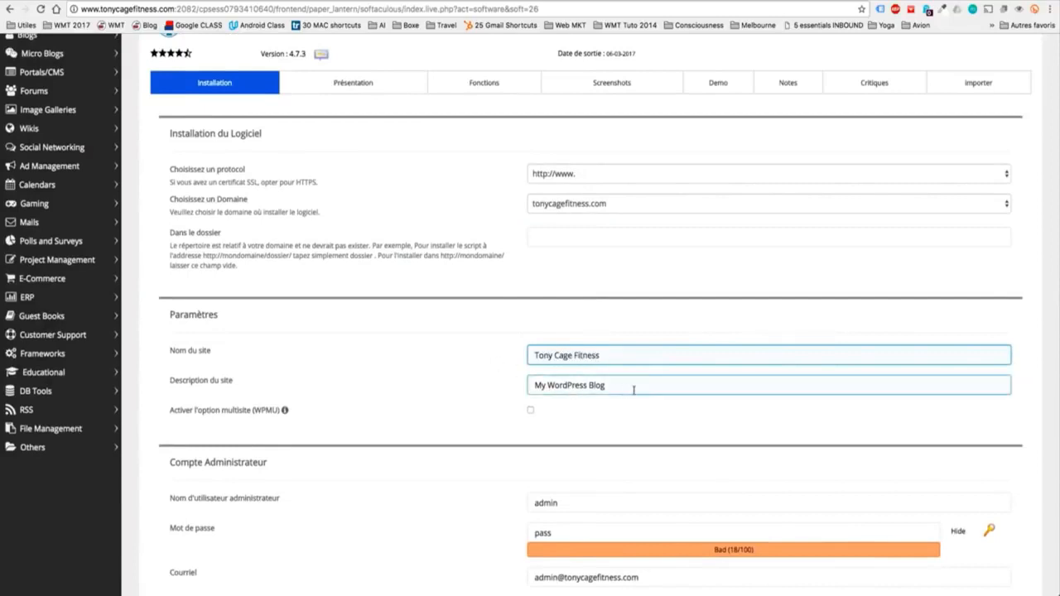
type("Deven")
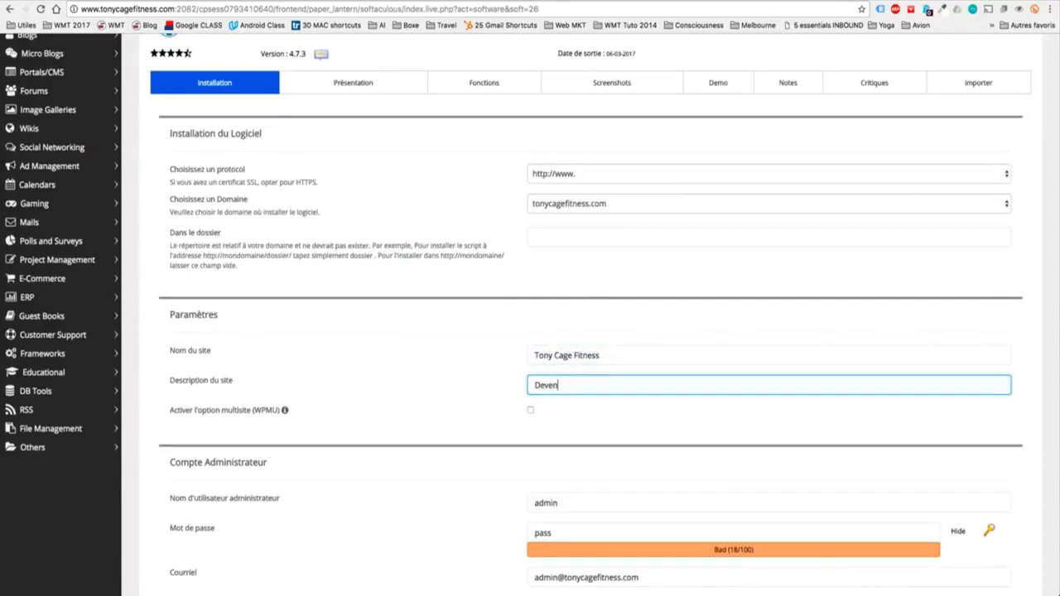
type("ez fort et musclés")
Replace the default administrator username with the browser's autocomplete suggestion
scroll(462, 364, "down", 2)
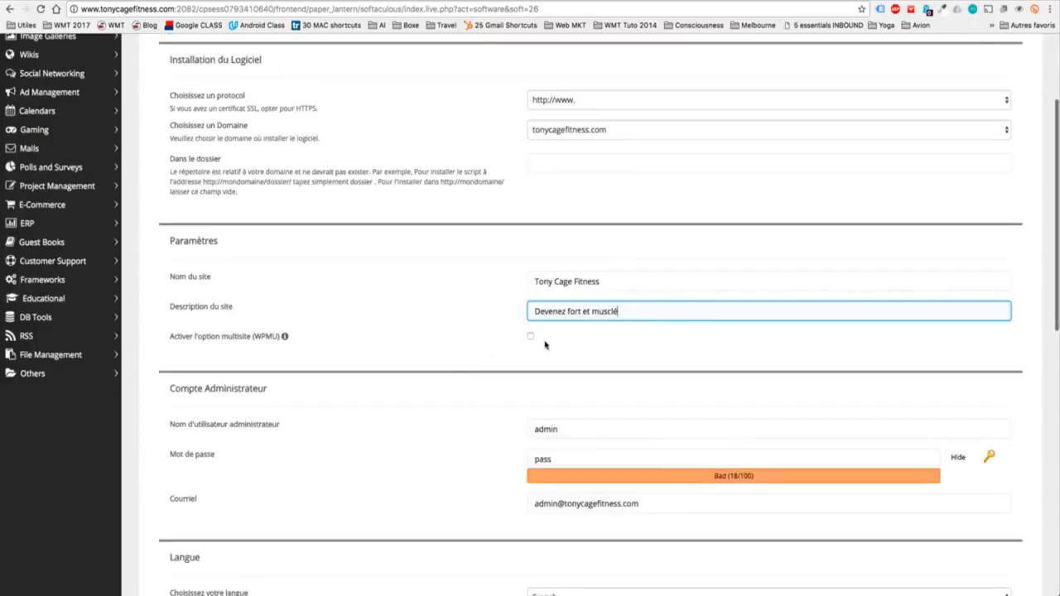
scroll(546, 344, "down", 3)
left_click(568, 307)
left_click_drag(568, 307, 511, 306)
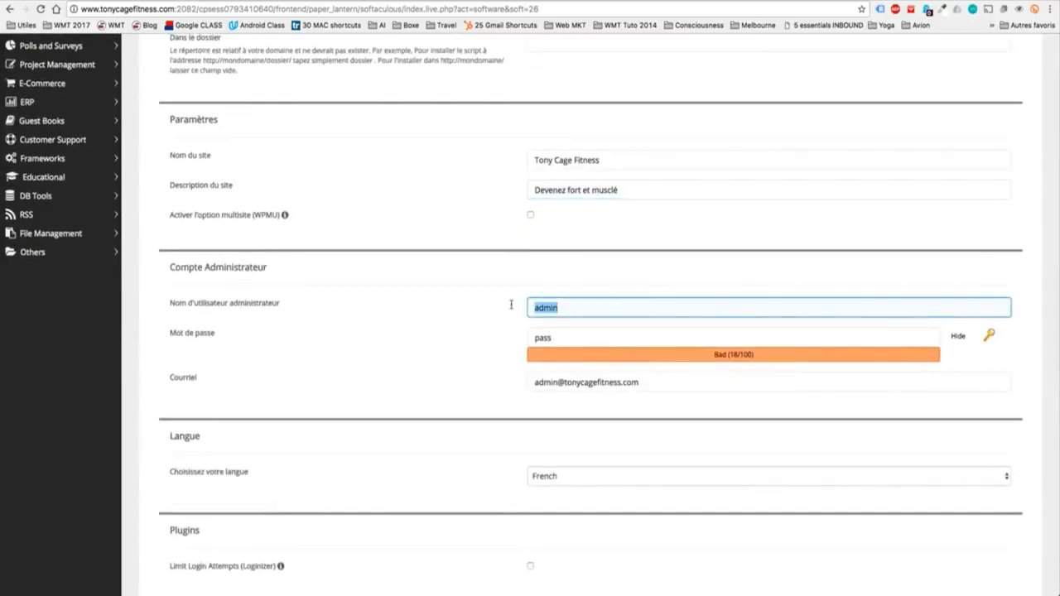
type("j")
key("Down")
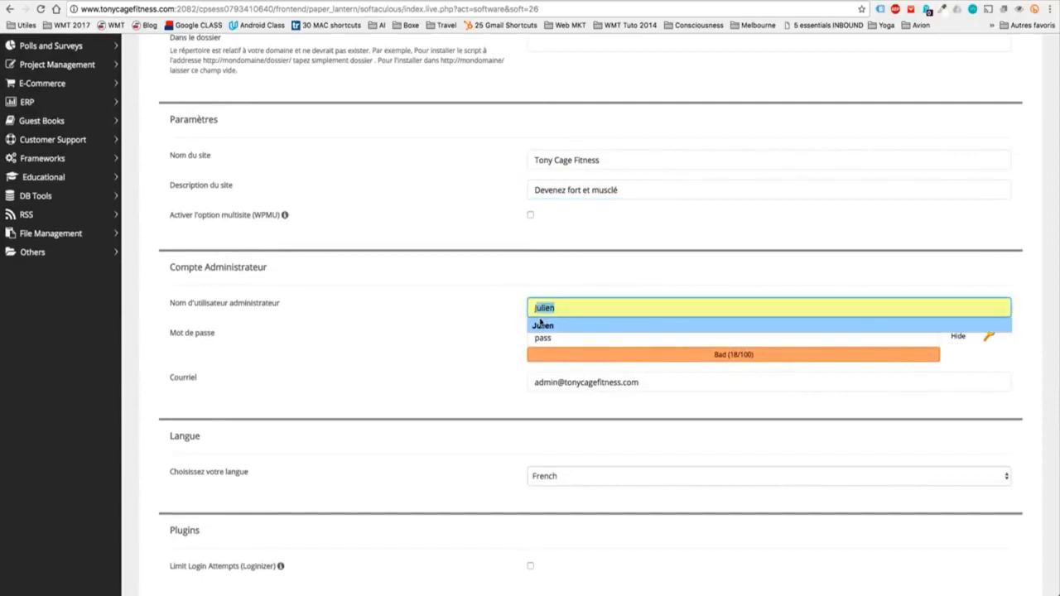
key("Return")
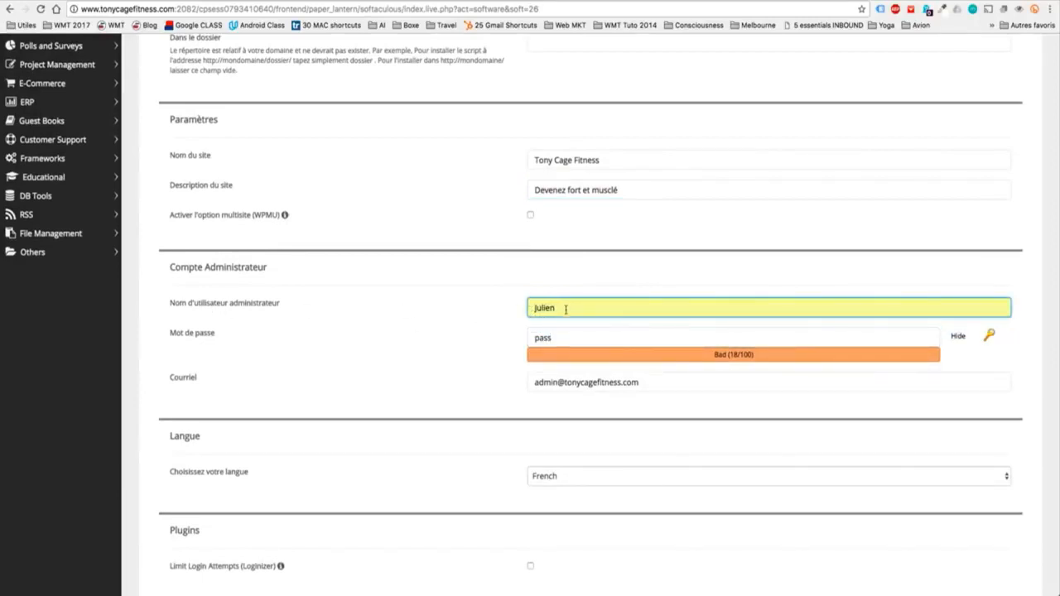
scroll(486, 363, "down", 1)
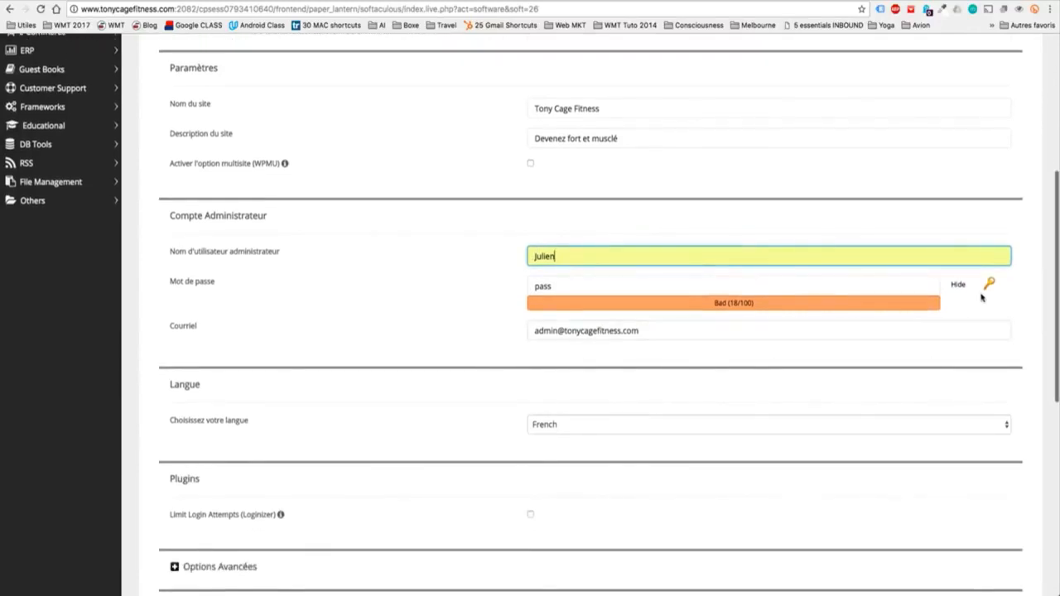
Replace the default administrator password with a new one
left_click(961, 285)
left_click(752, 288)
key("super+a")
type("•••••••••••")
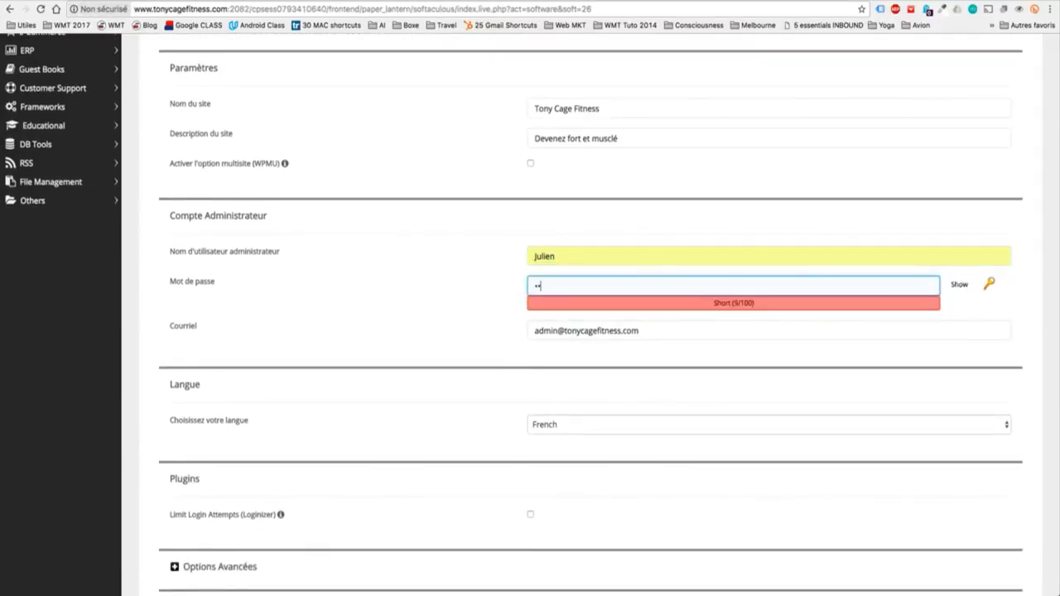
type("••")
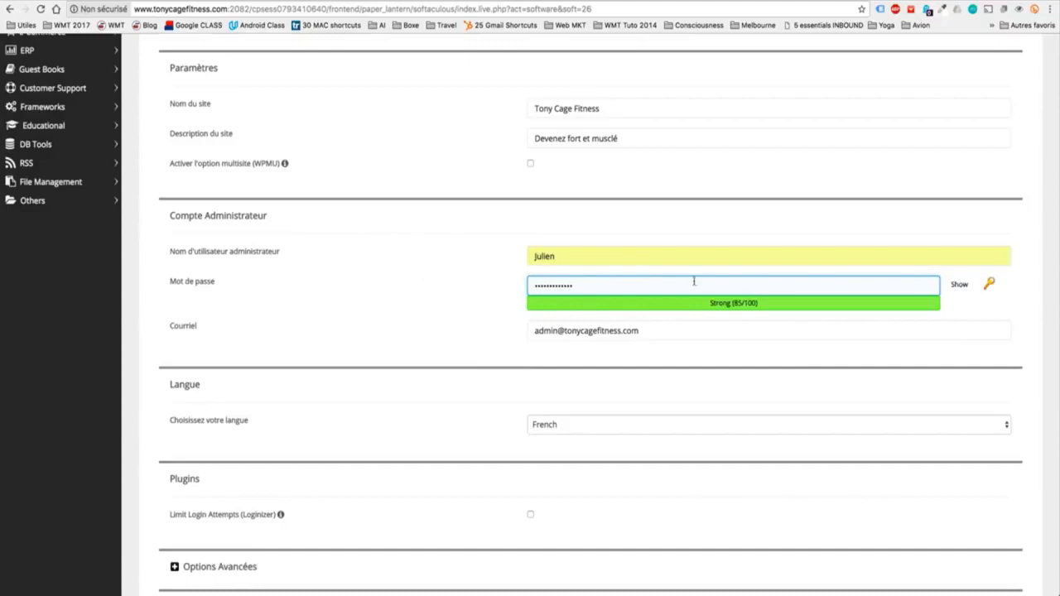
Clear the default admin e-mail and fill in the user's saved e-mail from autofill
left_click(656, 331)
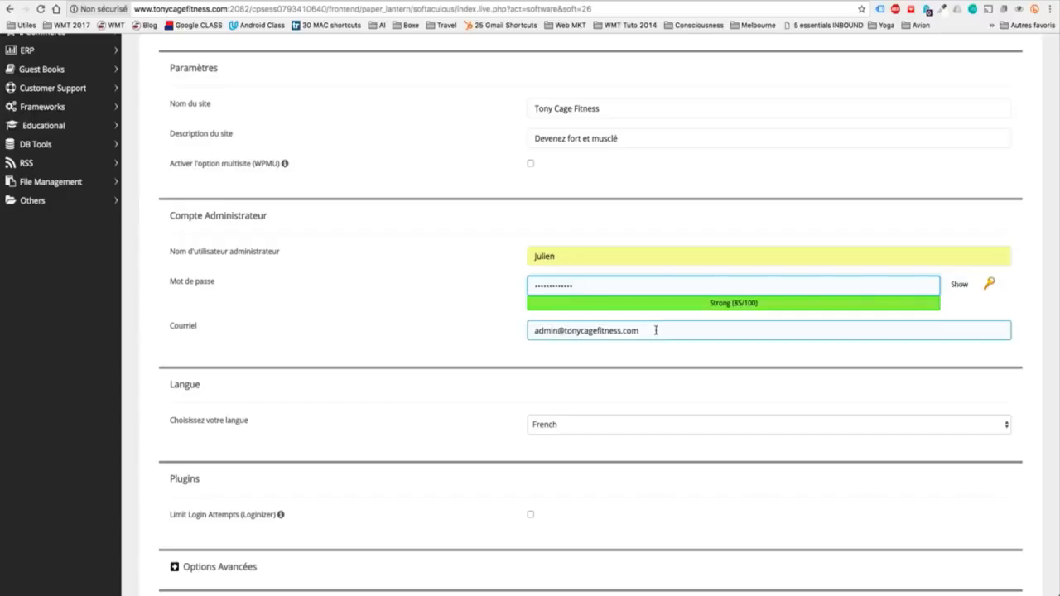
left_click_drag(559, 329, 512, 327)
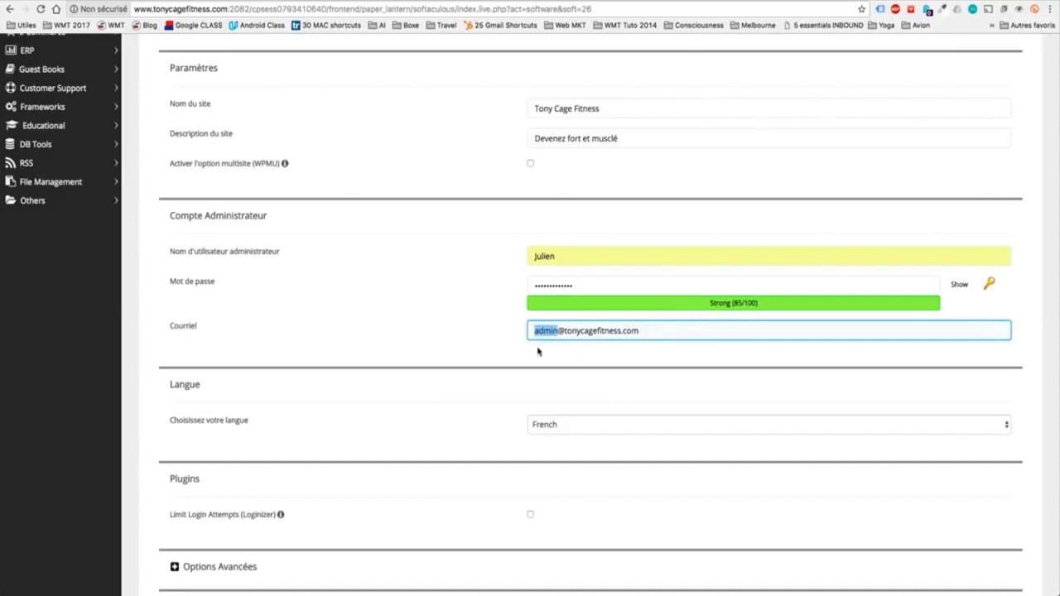
left_click_drag(564, 332, 696, 331)
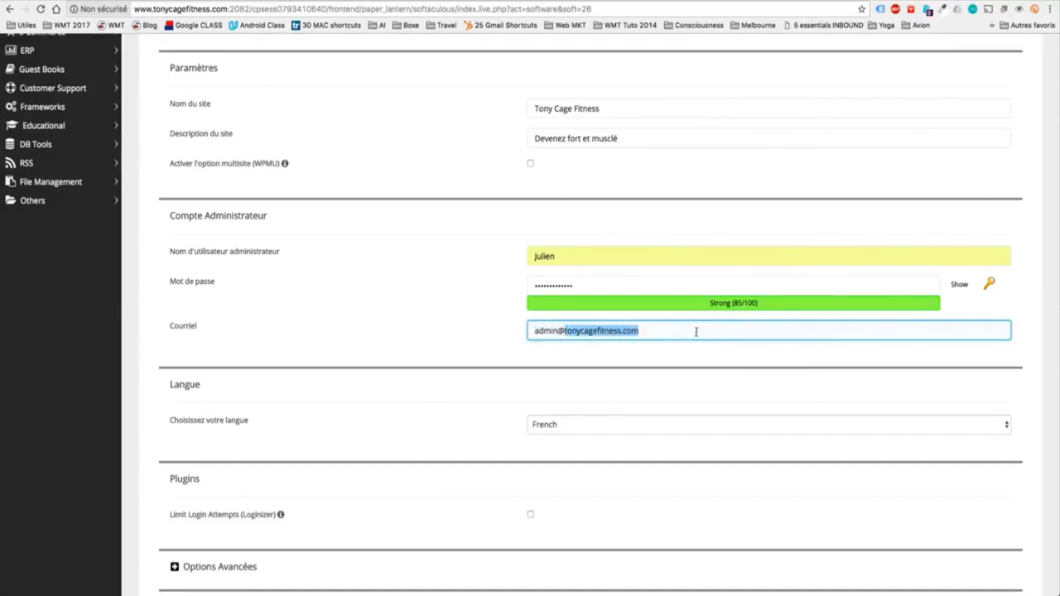
double_click(549, 332)
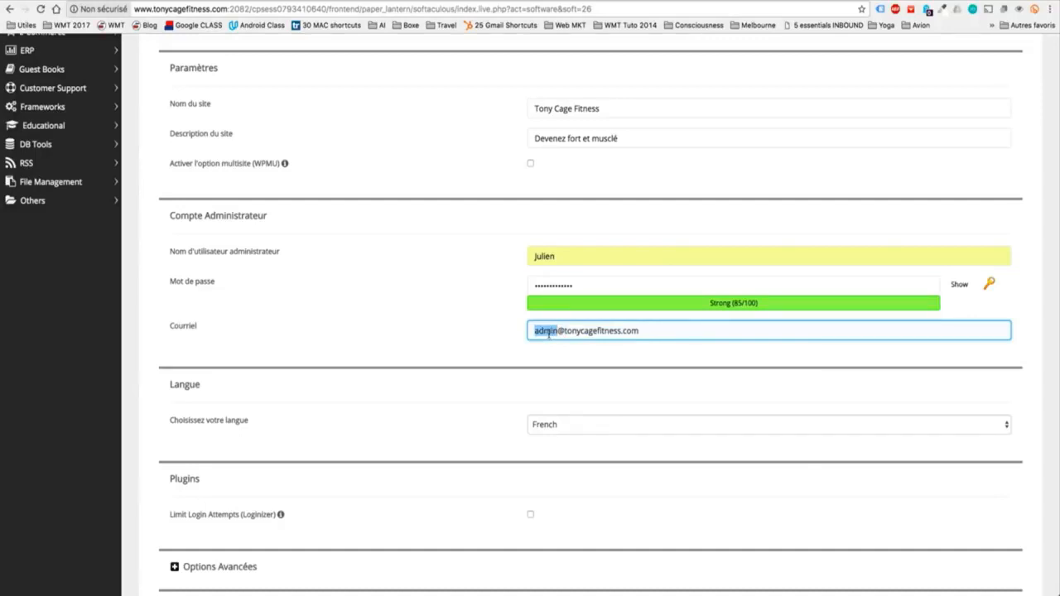
key("super+a")
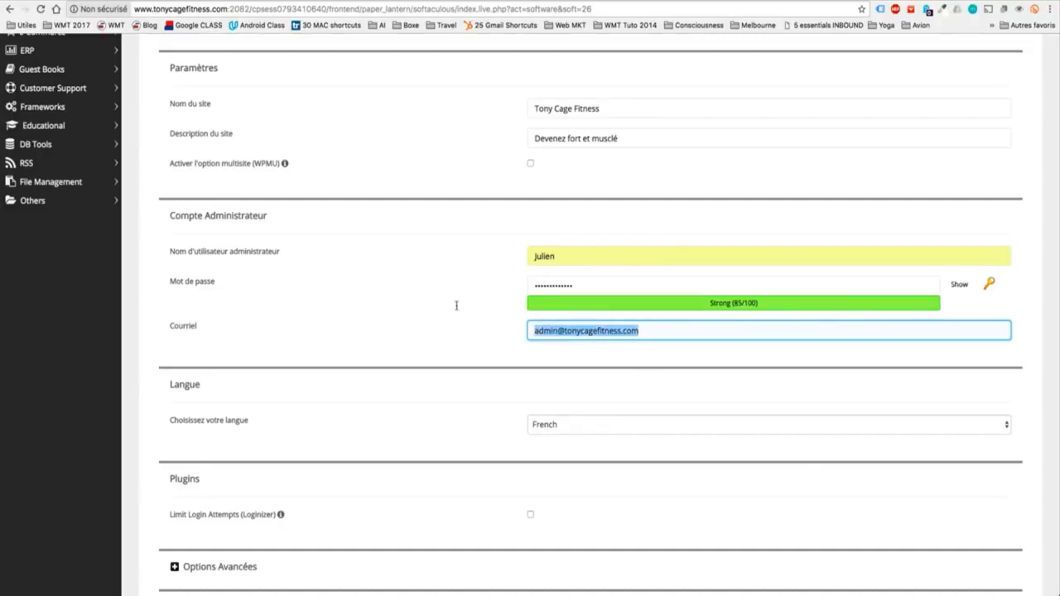
key("BackSpace")
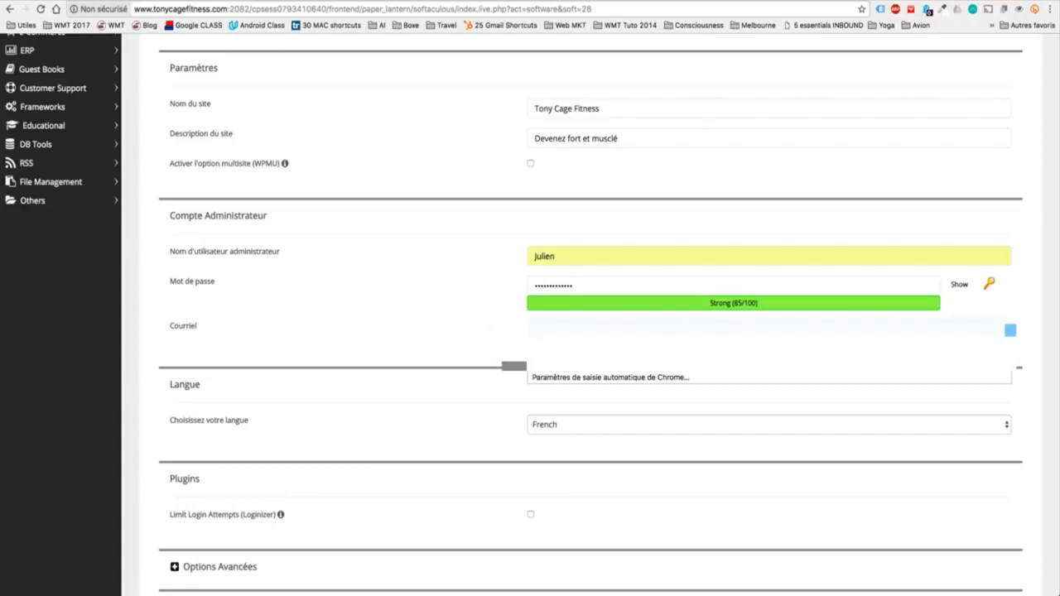
key("Down")
key("Return")
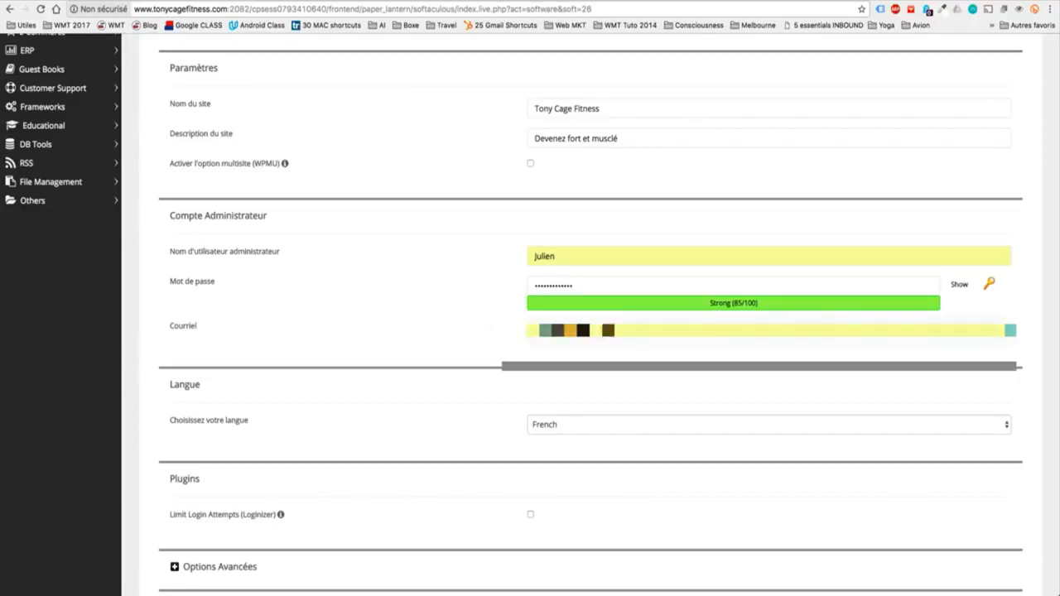
key("Down")
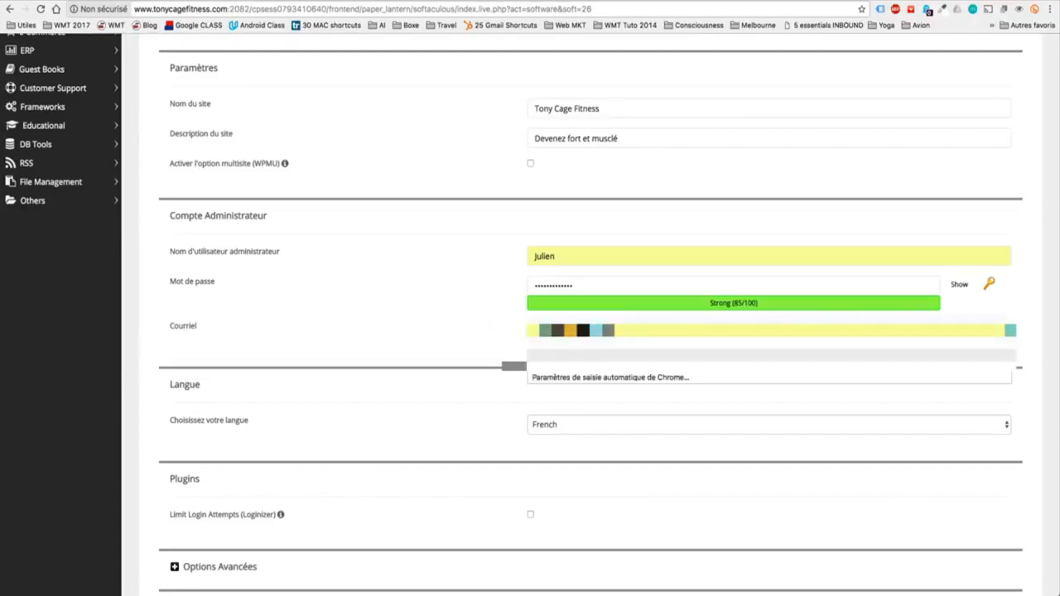
left_click(479, 317)
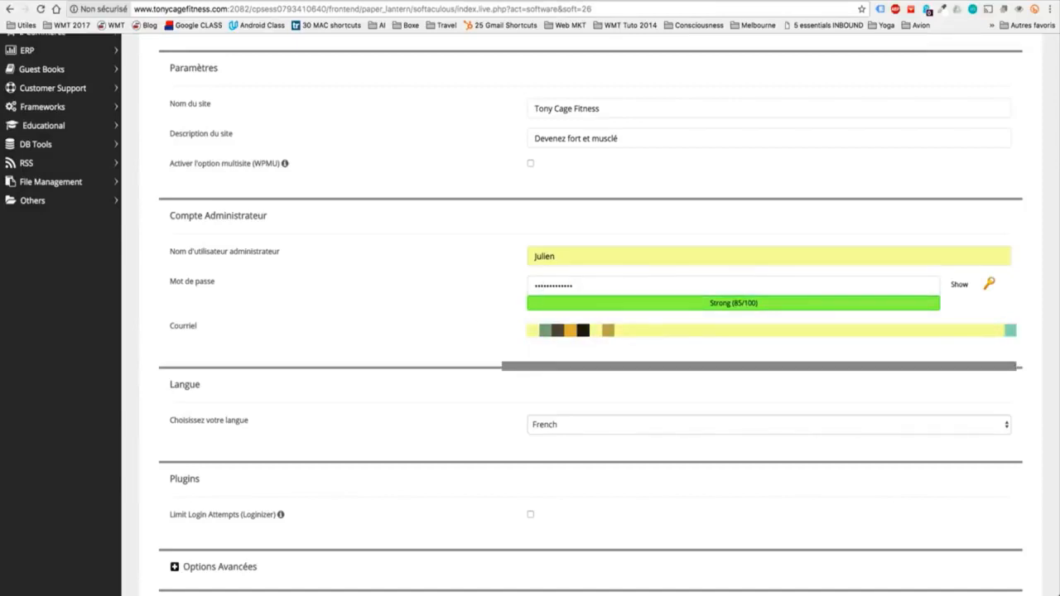
Scroll down the Softaculous form past Plugins and page the theme carousel to the next optional themes
scroll(579, 331, "down", 3)
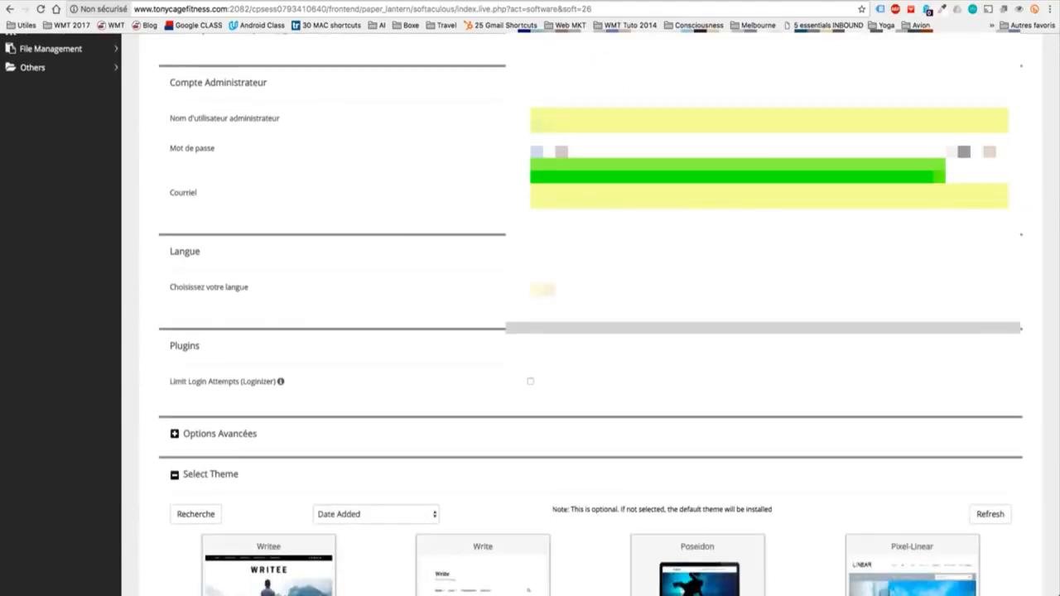
scroll(523, 312, "down", 3)
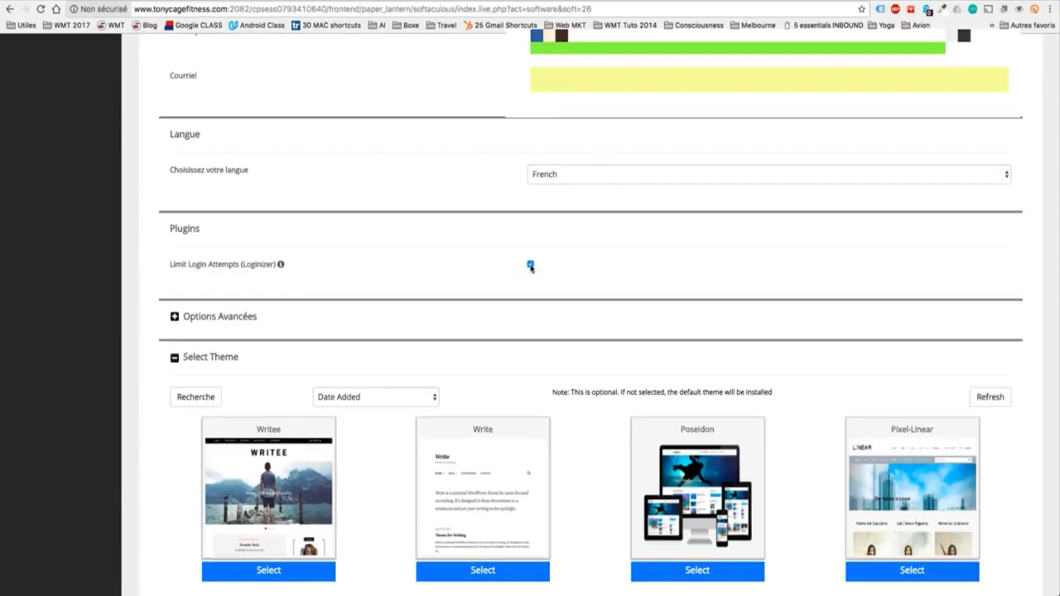
scroll(530, 267, "down", 2)
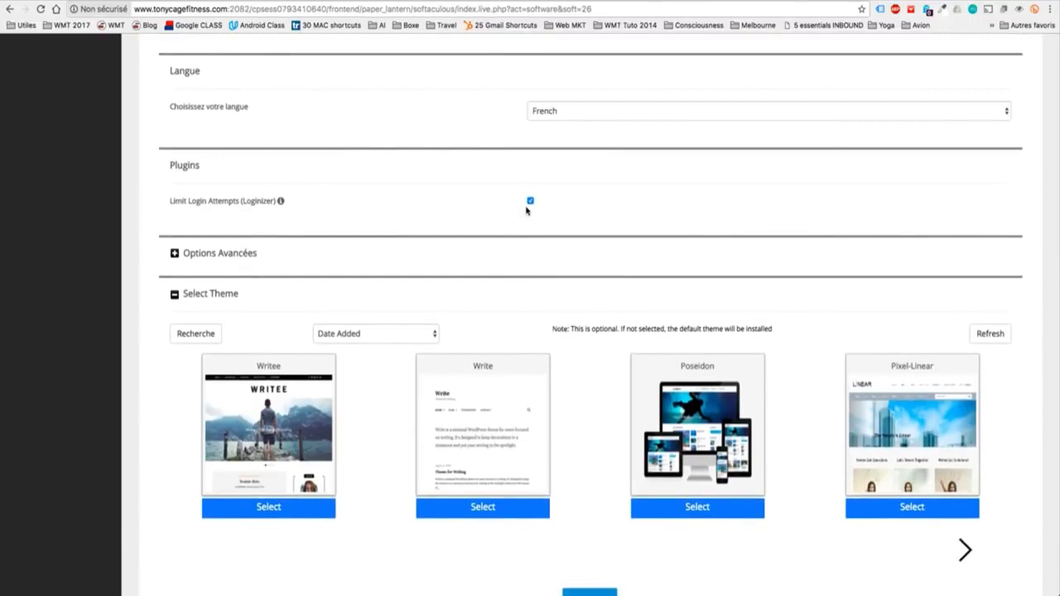
scroll(525, 211, "down", 3)
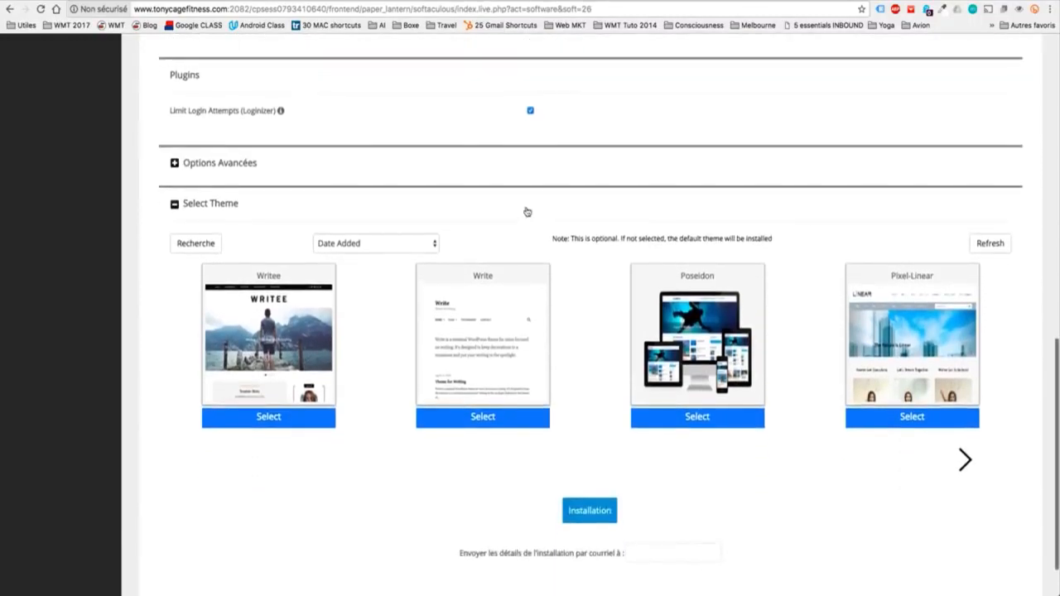
left_click(967, 461)
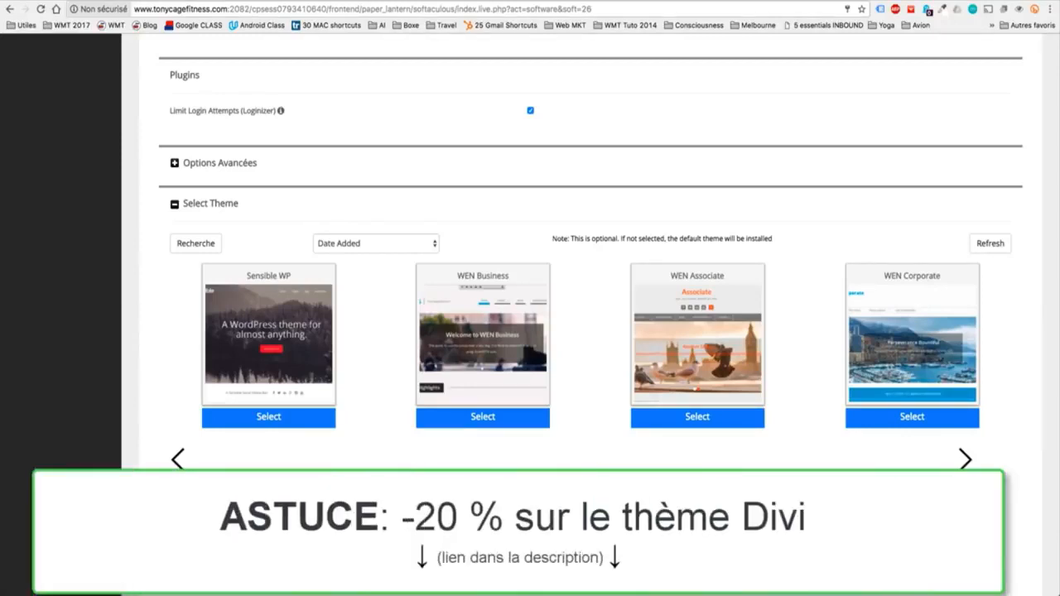
scroll(530, 315, "down", 1)
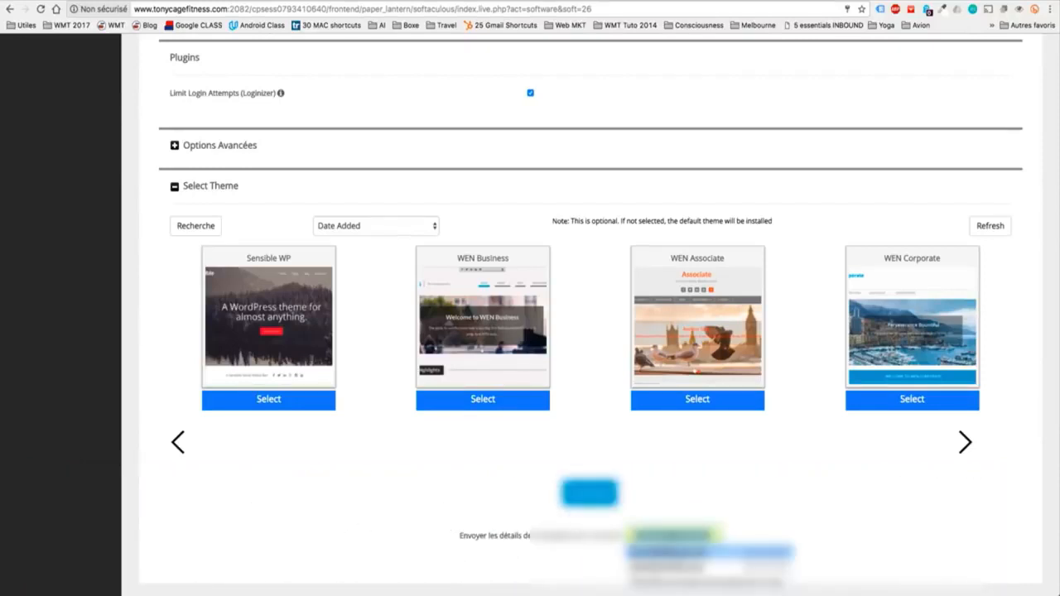
Autofill the installation-details e-mail and run the WordPress installation
left_click(661, 552)
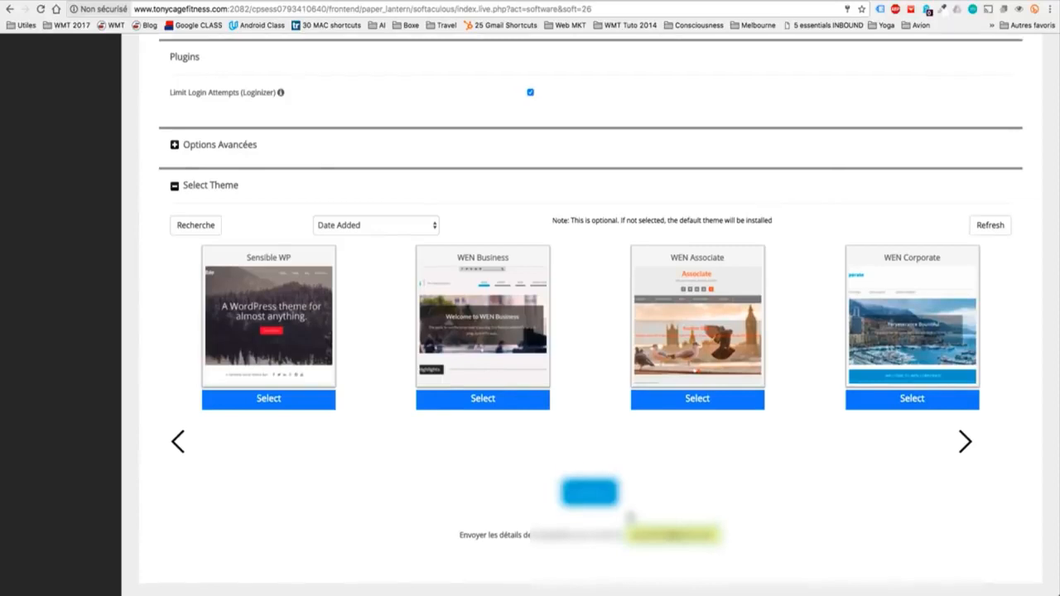
scroll(630, 518, "down", 1)
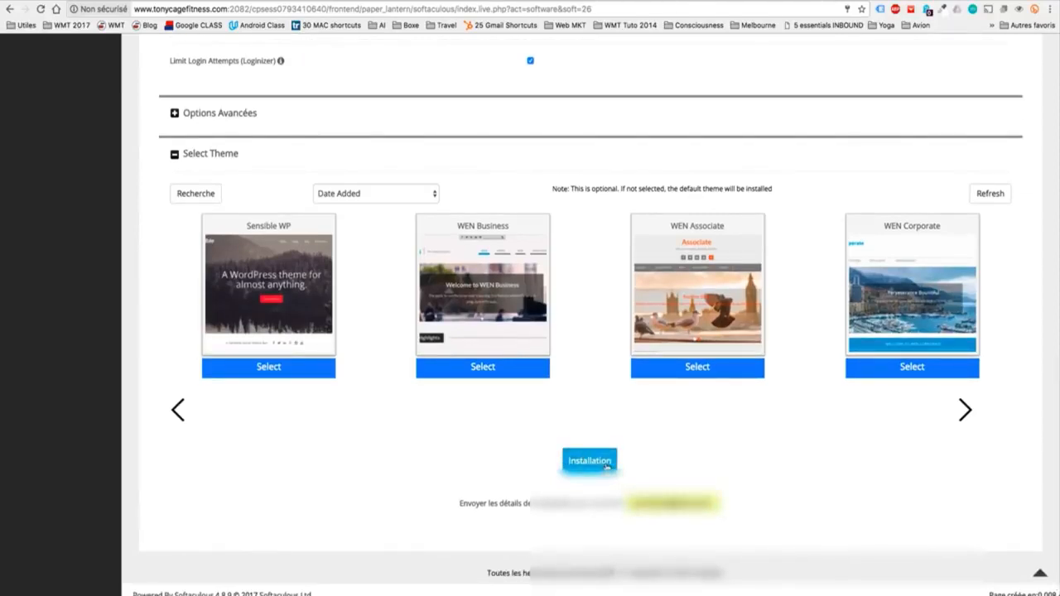
left_click(606, 466)
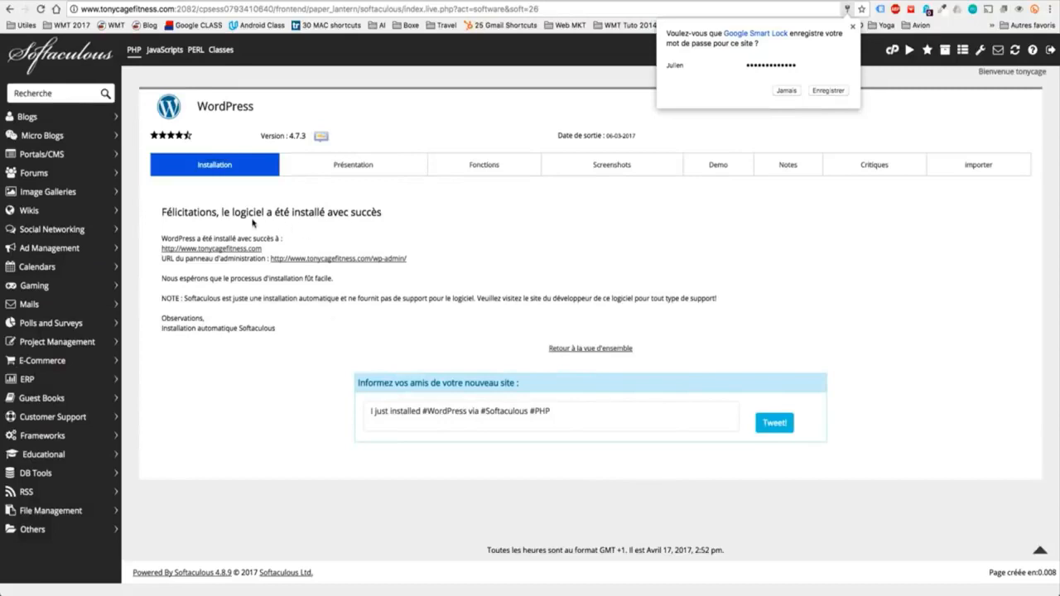
Highlight the new site and admin addresses listed on the success page
left_click_drag(407, 259, 165, 237)
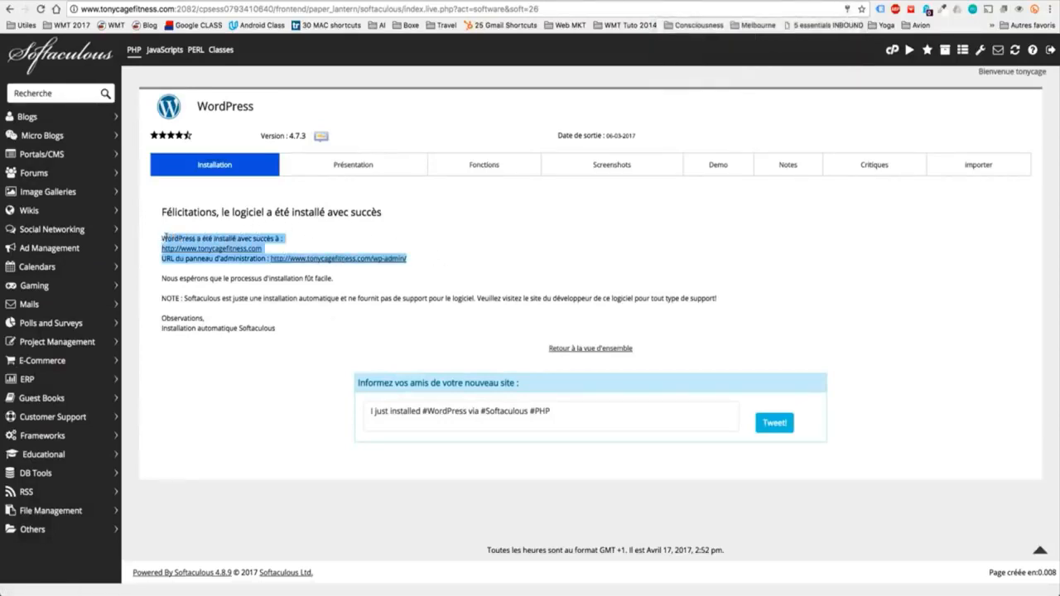
left_click(164, 237)
left_click_drag(268, 250, 162, 247)
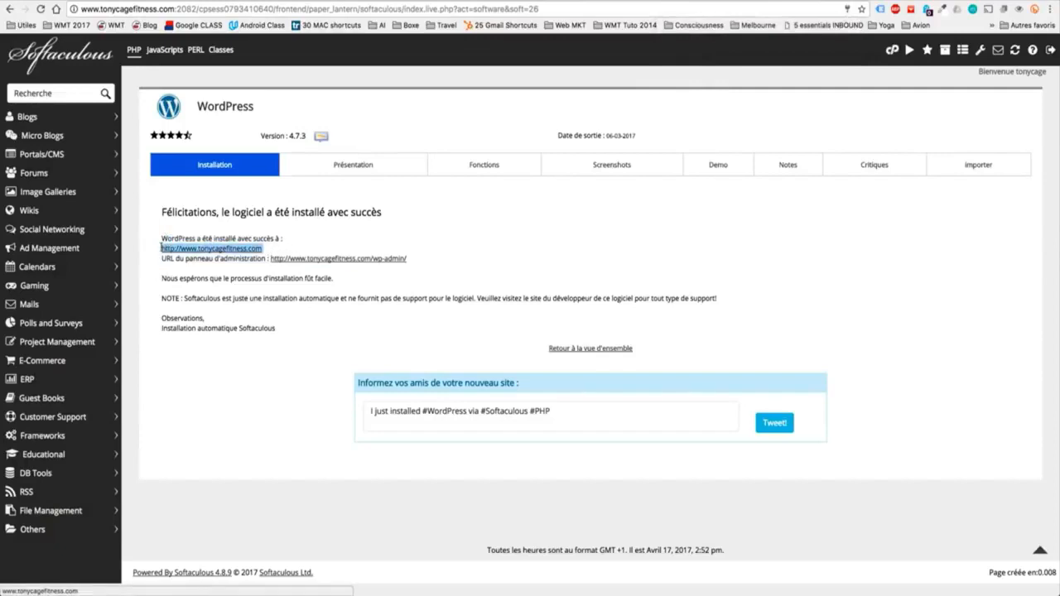
left_click(178, 251)
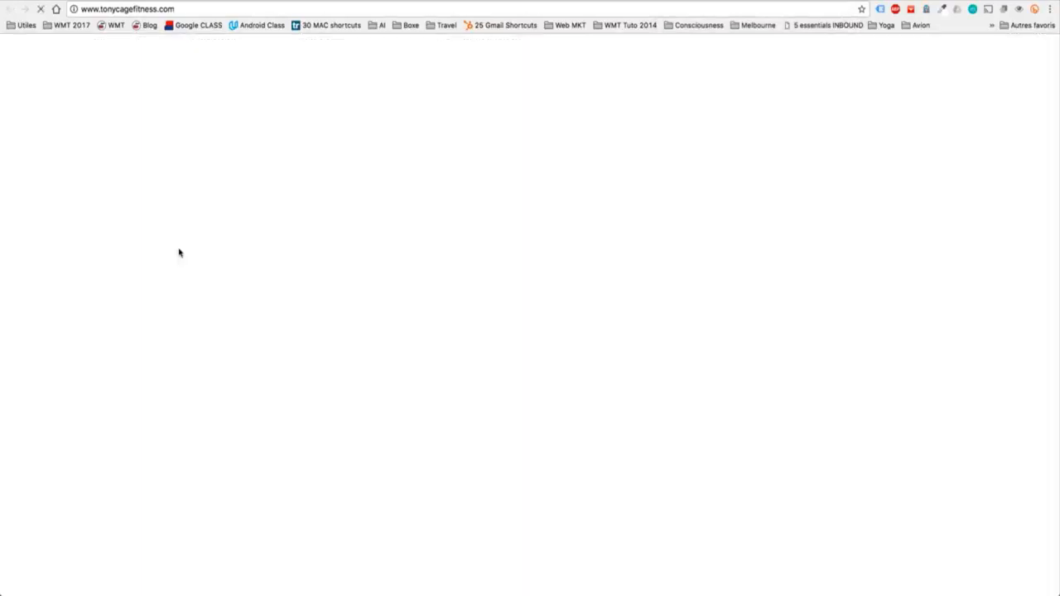
scroll(614, 313, "down", 10)
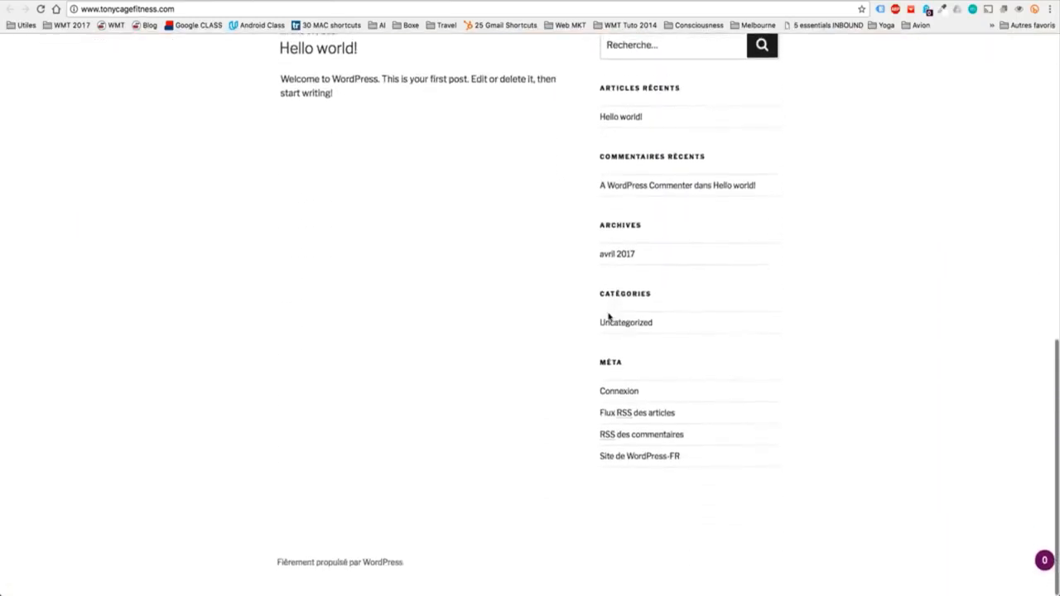
scroll(608, 316, "up", 15)
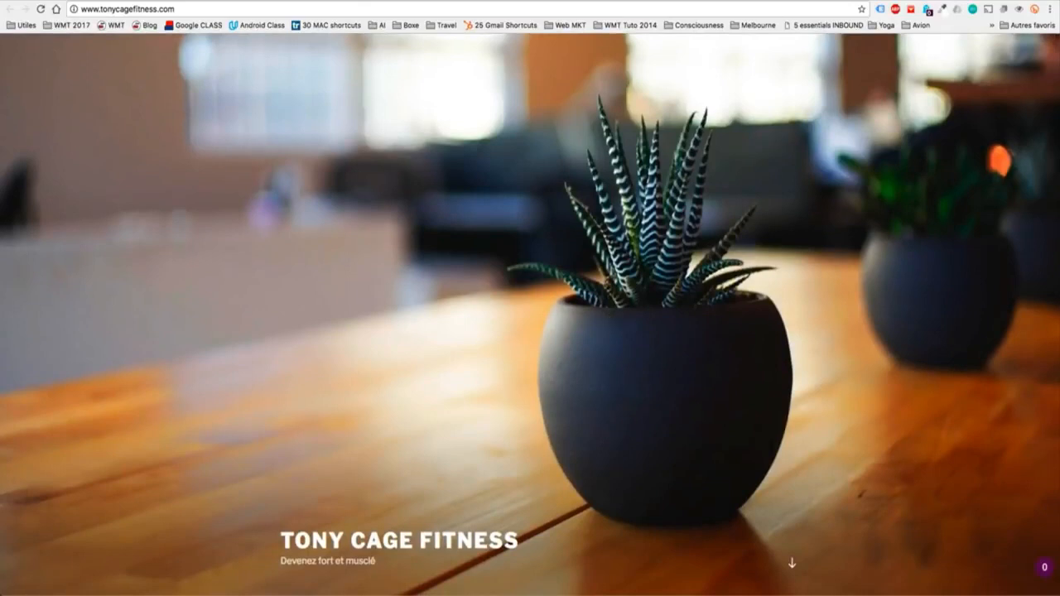
left_click(98, 1)
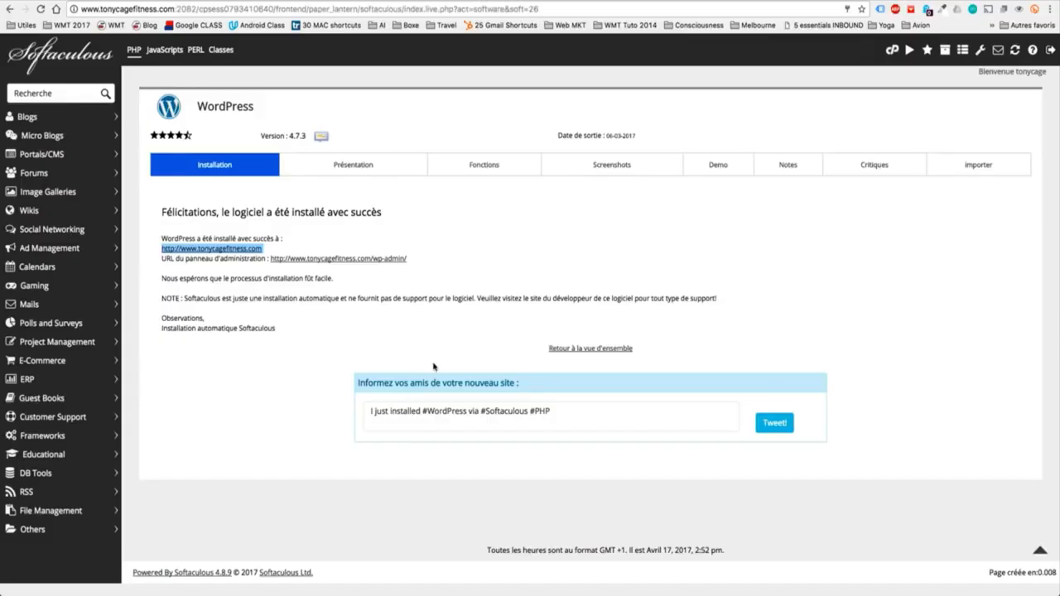
Open wp-admin and view the Users page, which lists the single administrator account
left_click(390, 263)
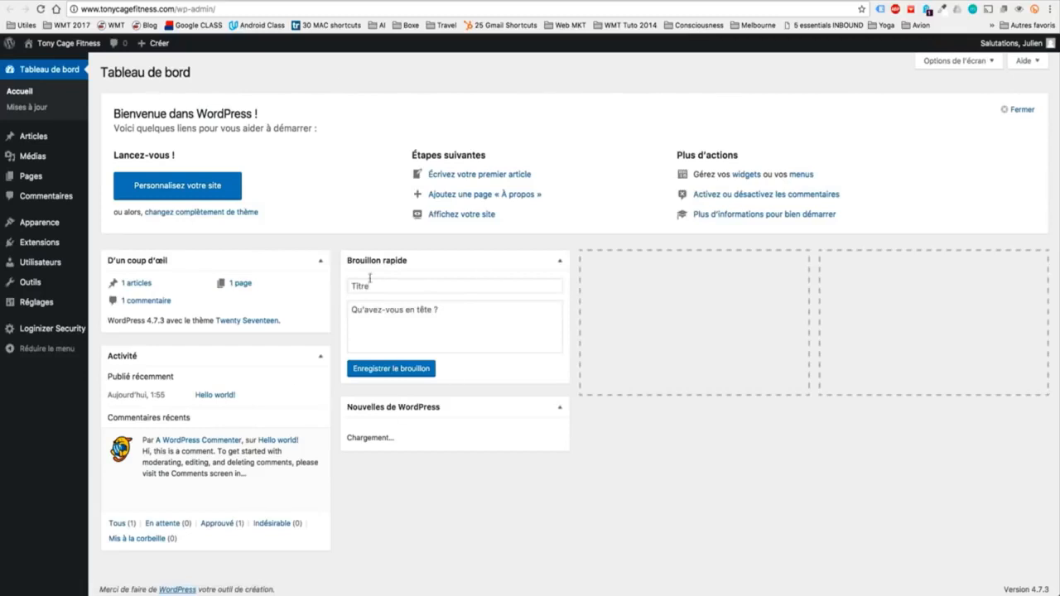
left_click(47, 264)
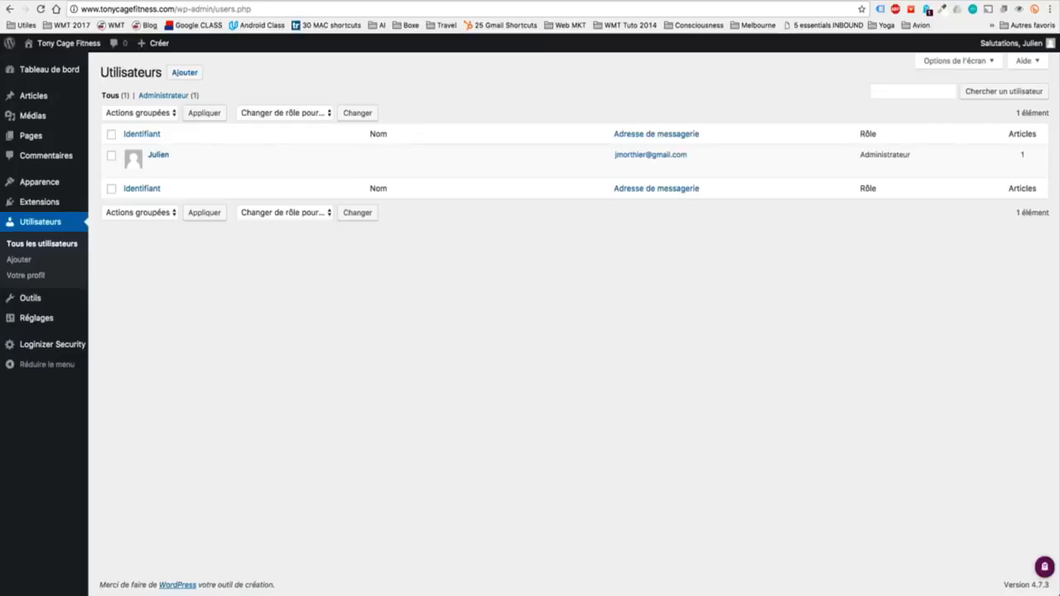
left_click(70, 43)
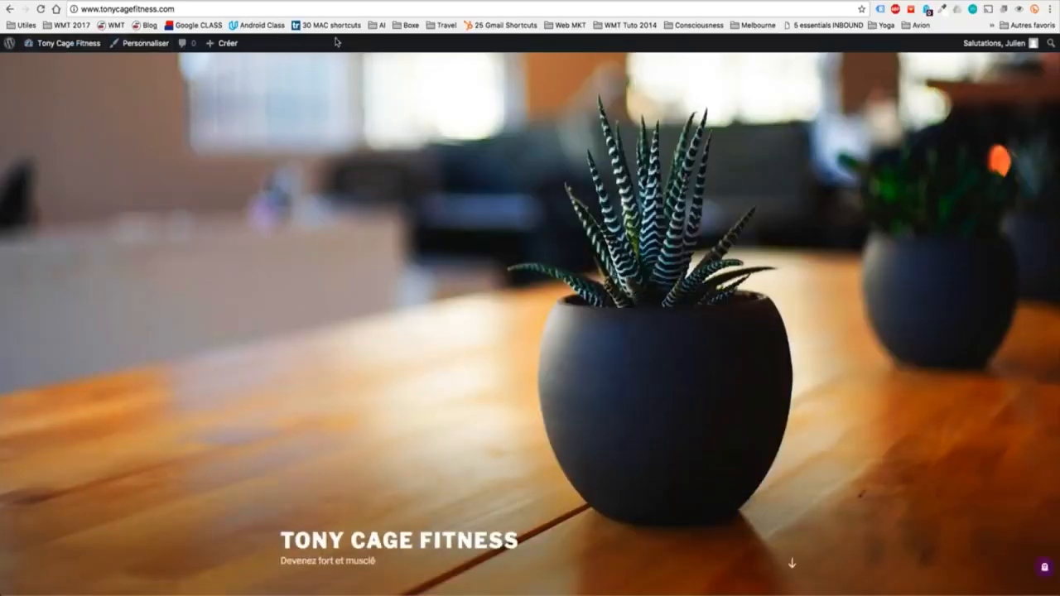
Compare the Tony Cage Fitness homepage logged out and logged in, then head to Tableau de bord
left_click(351, 1)
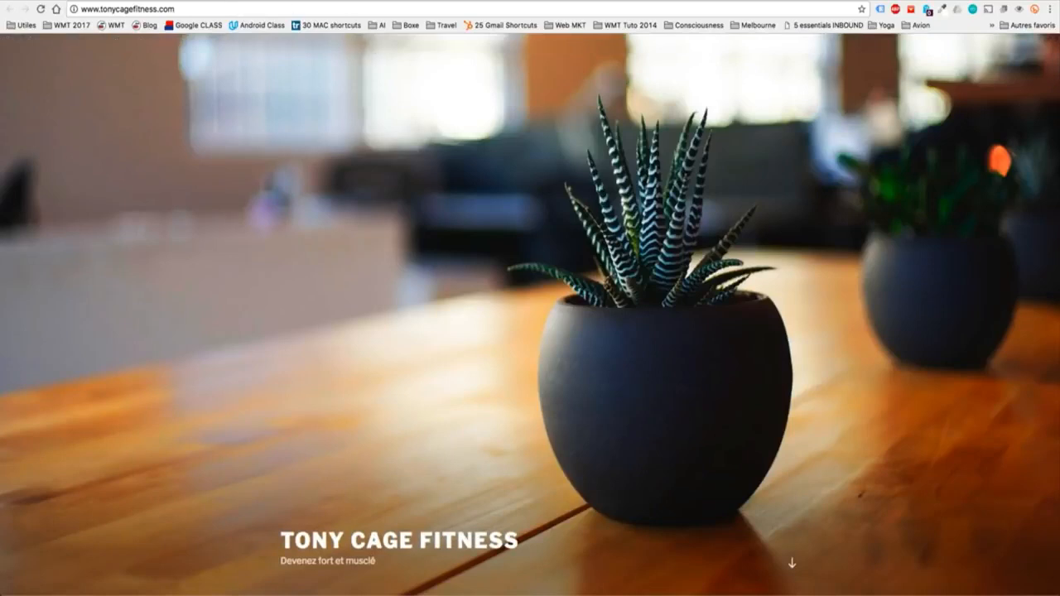
left_click(245, 1)
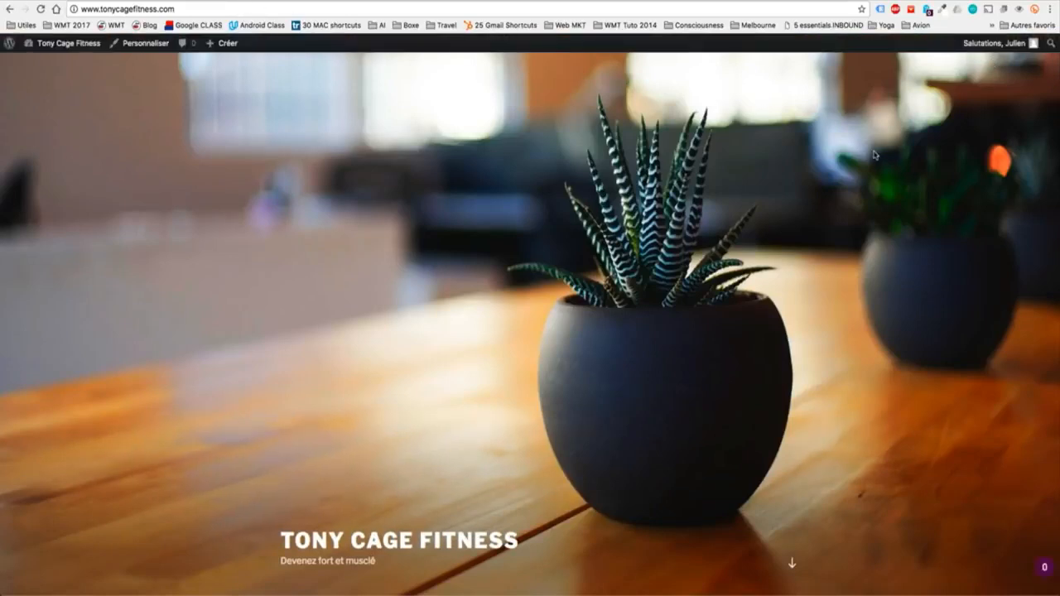
scroll(873, 154, "down", 10)
scroll(874, 154, "up", 10)
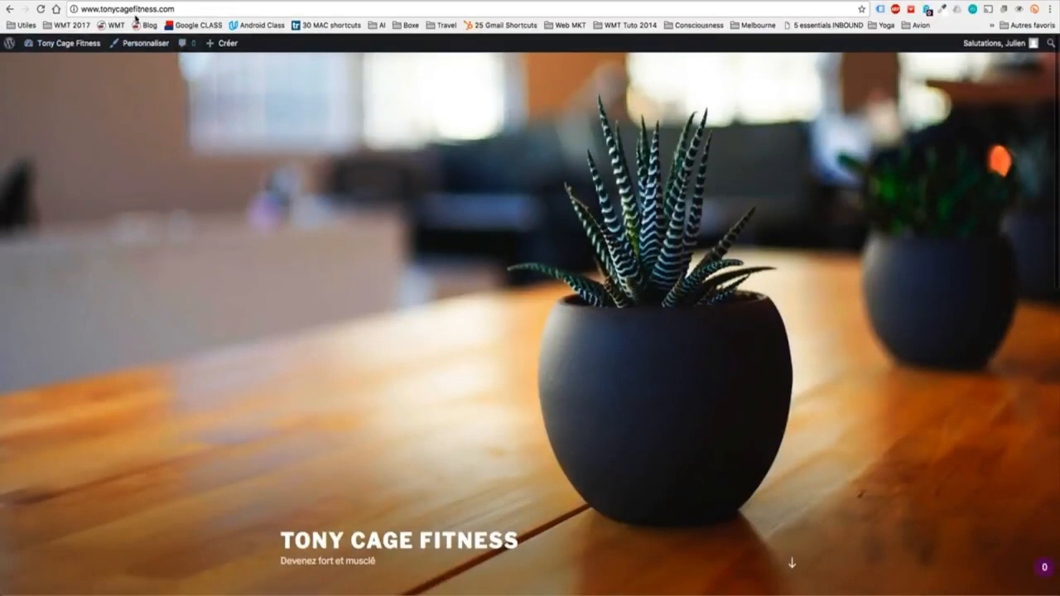
mouse_move(62, 48)
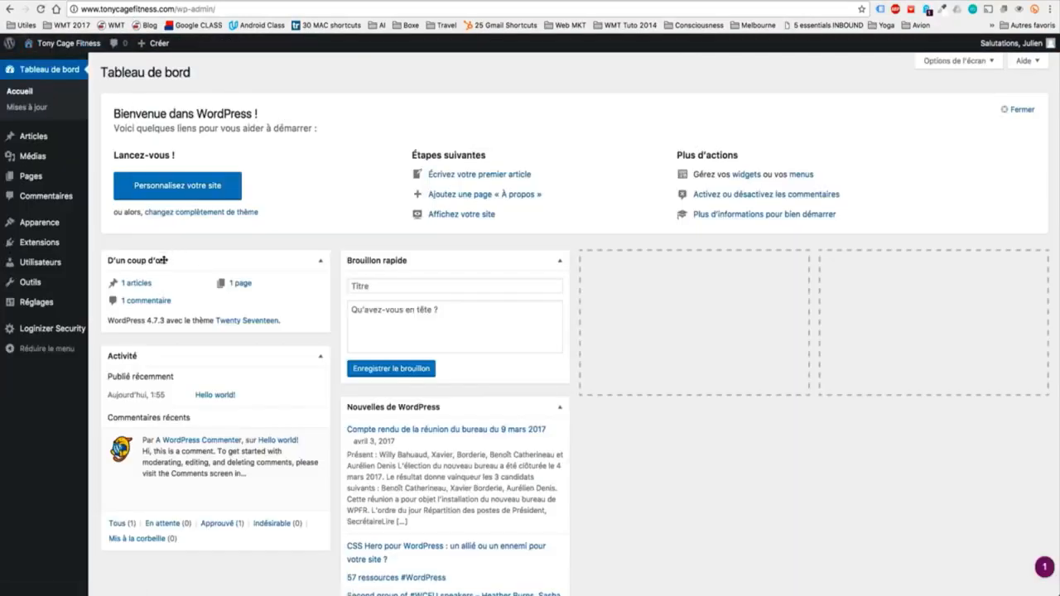
mouse_move(46, 231)
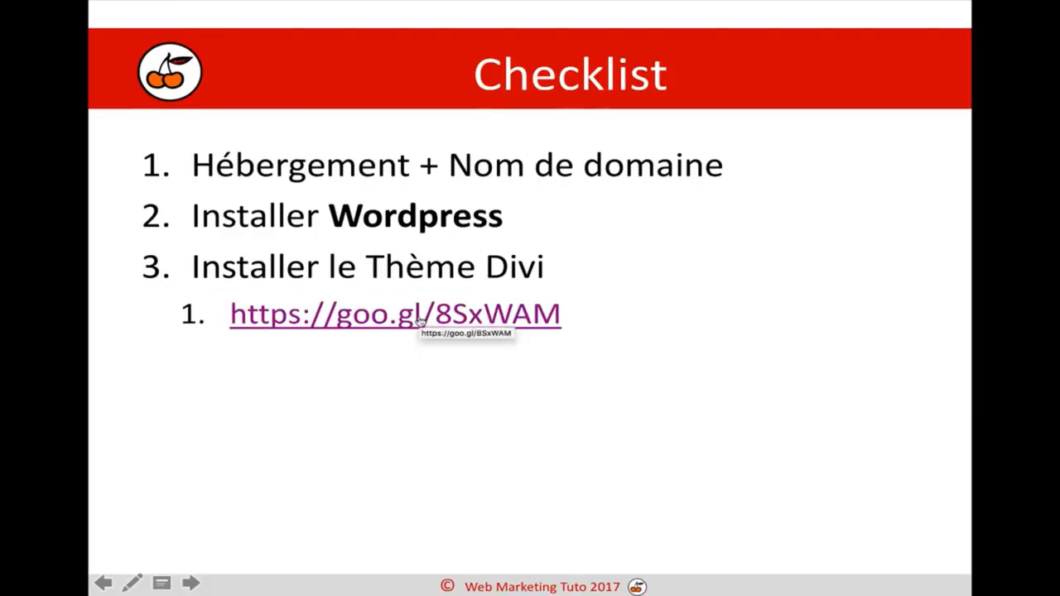
left_click(421, 321)
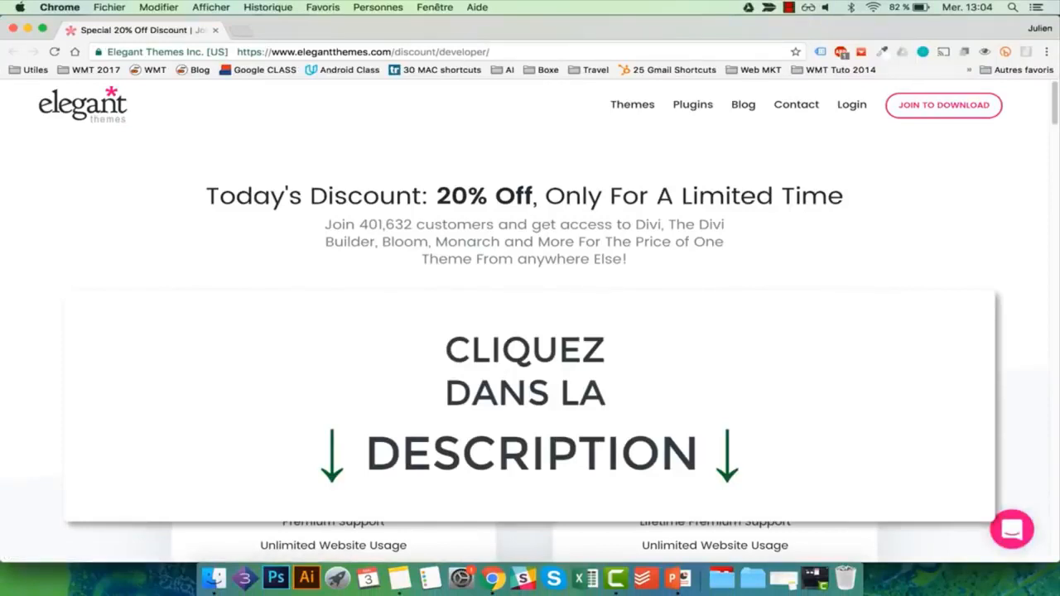
Highlight the $70 yearly price and choose the yearly access plan
left_click_drag(325, 395, 409, 396)
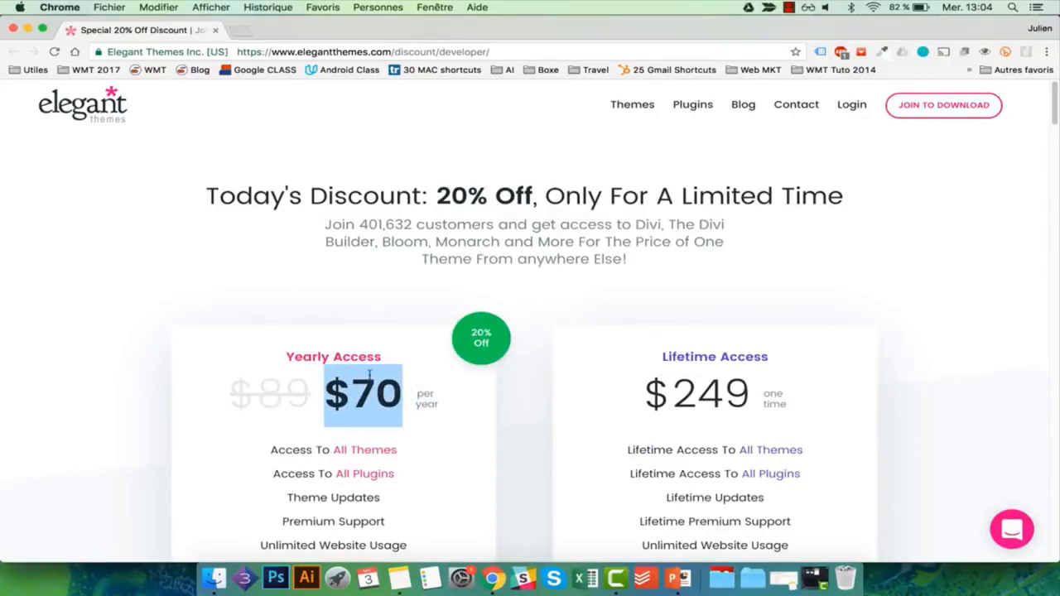
scroll(370, 377, "down", 1)
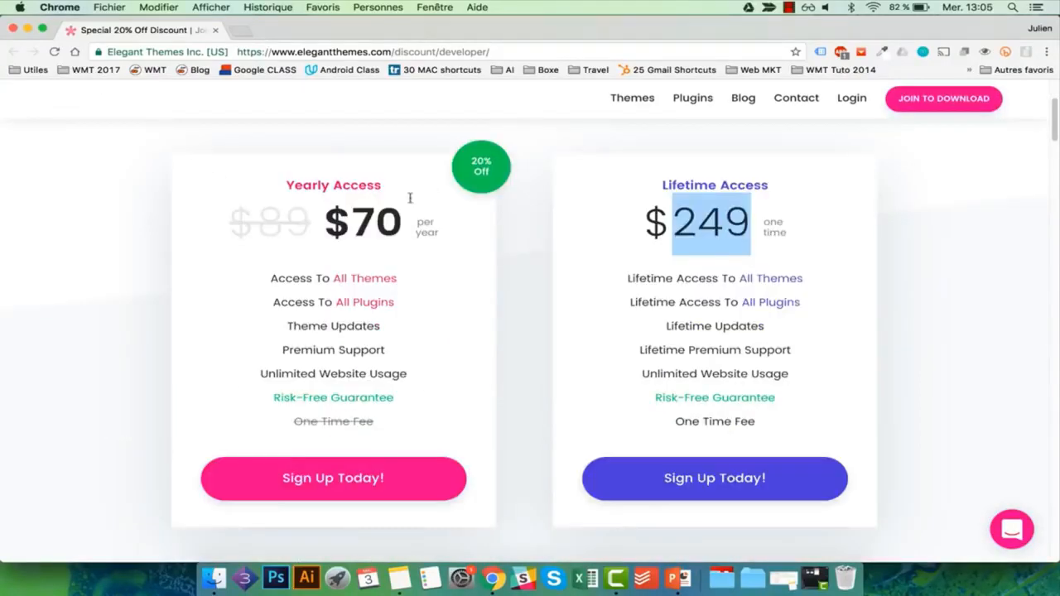
left_click_drag(403, 217, 352, 217)
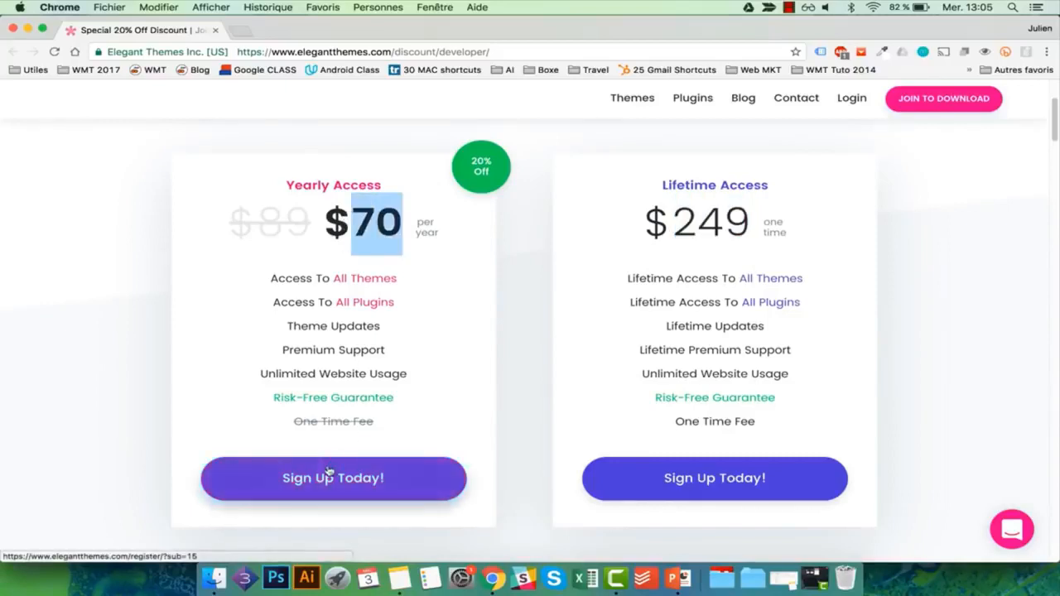
left_click(364, 478)
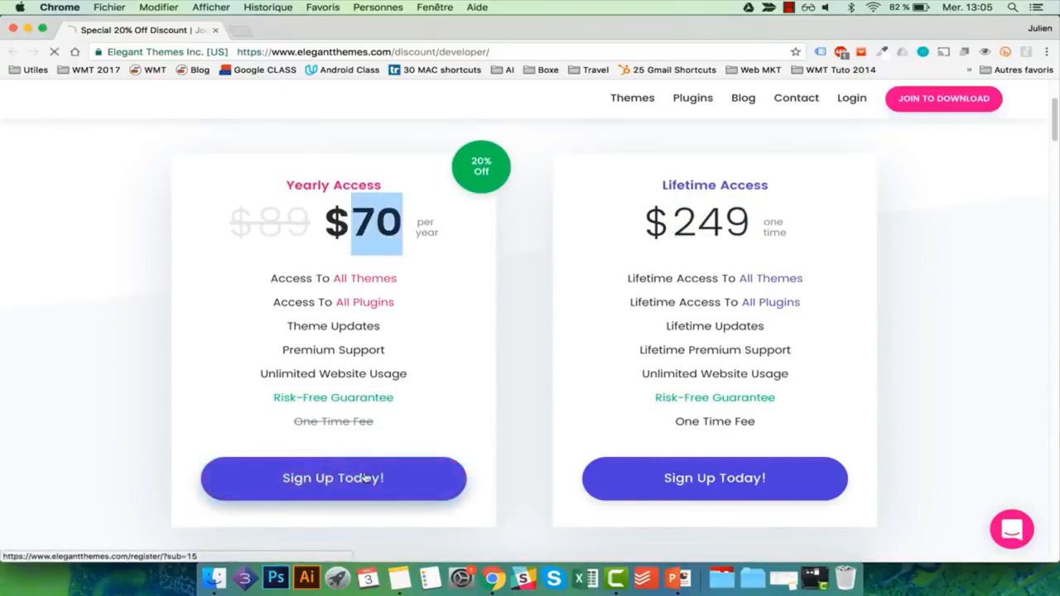
Enter a username and begin filling the e-mail and first-name fields
left_click(401, 286)
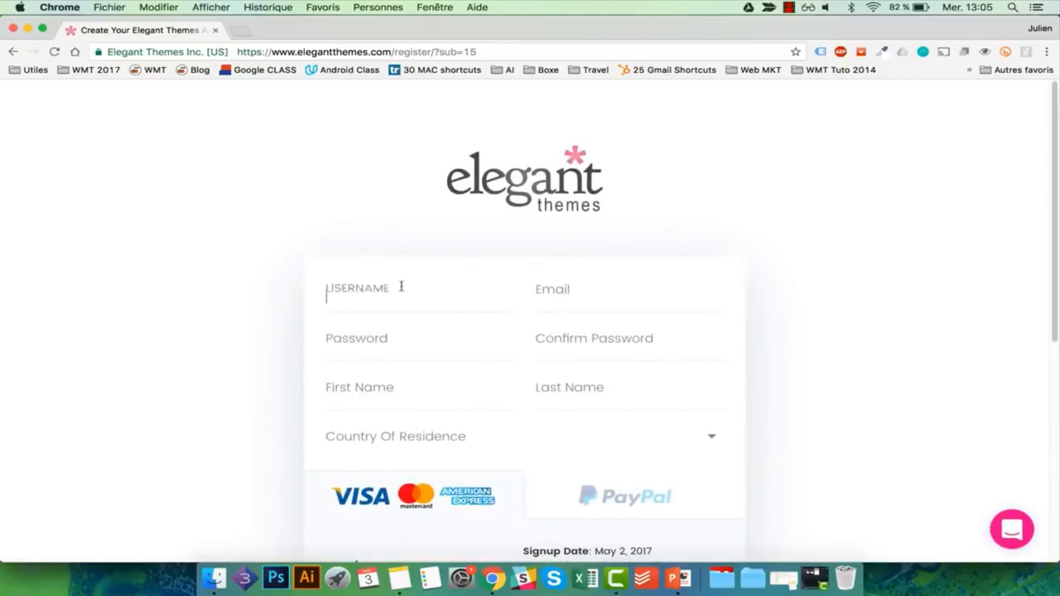
type("Nosua")
key("Tab")
type("h")
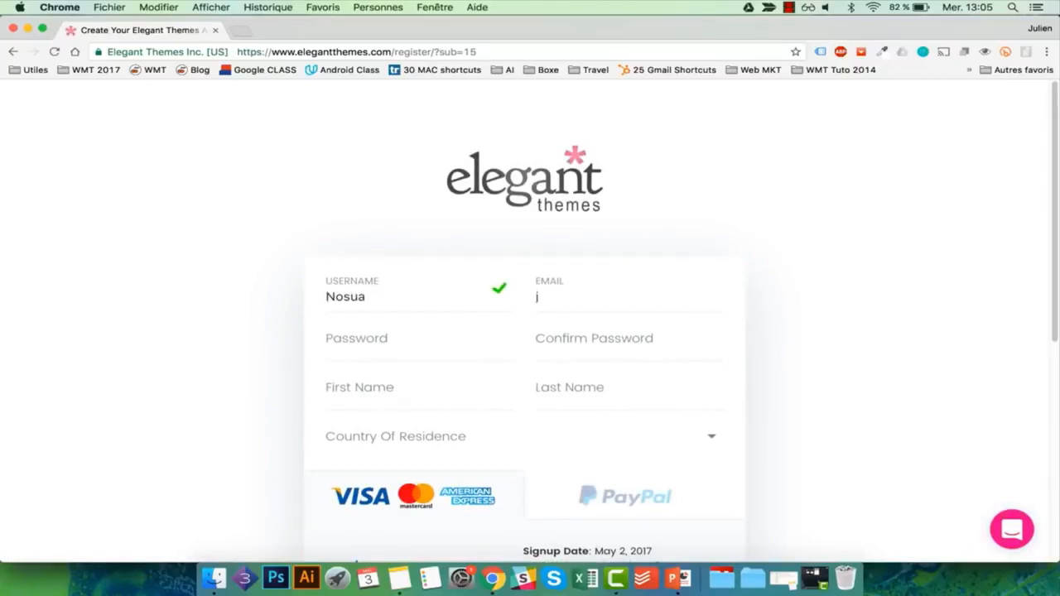
scroll(402, 287, "down", 2)
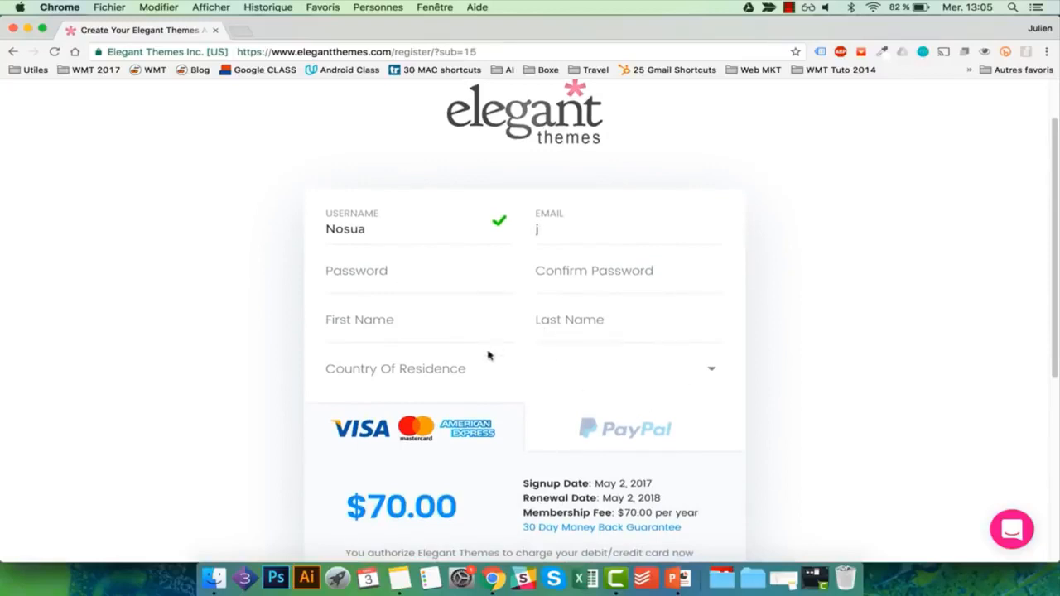
left_click(458, 317)
Set the country of residence to Belgium and scroll through the order summary
left_click(487, 365)
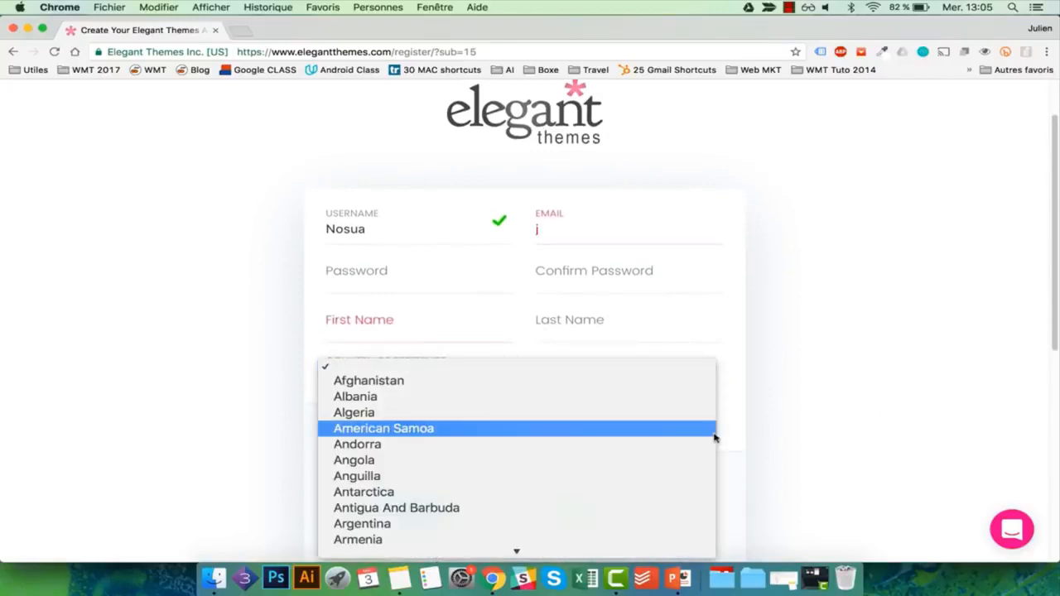
scroll(675, 426, "down", 5)
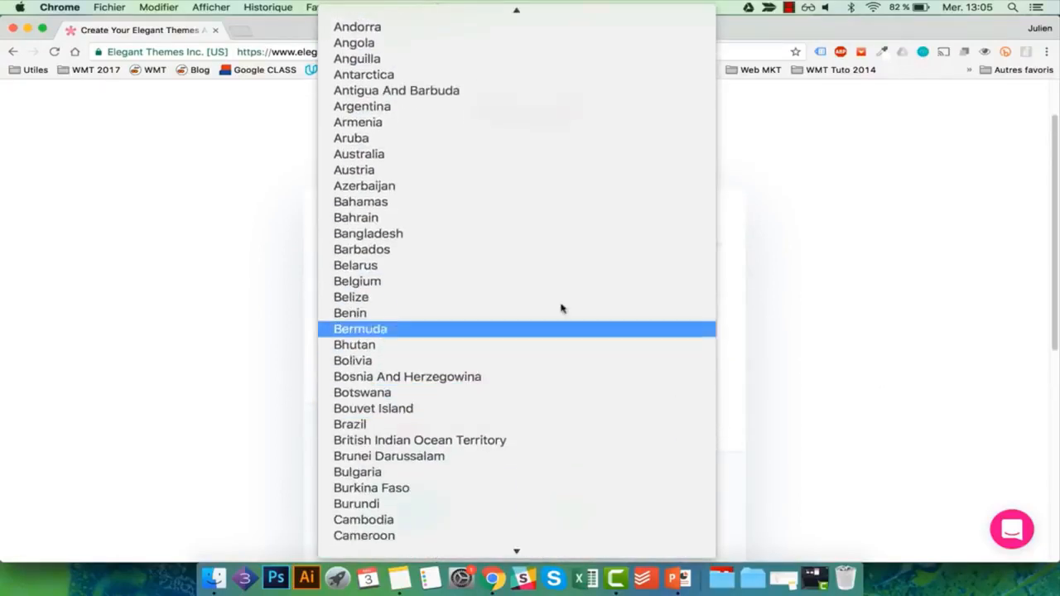
left_click(505, 281)
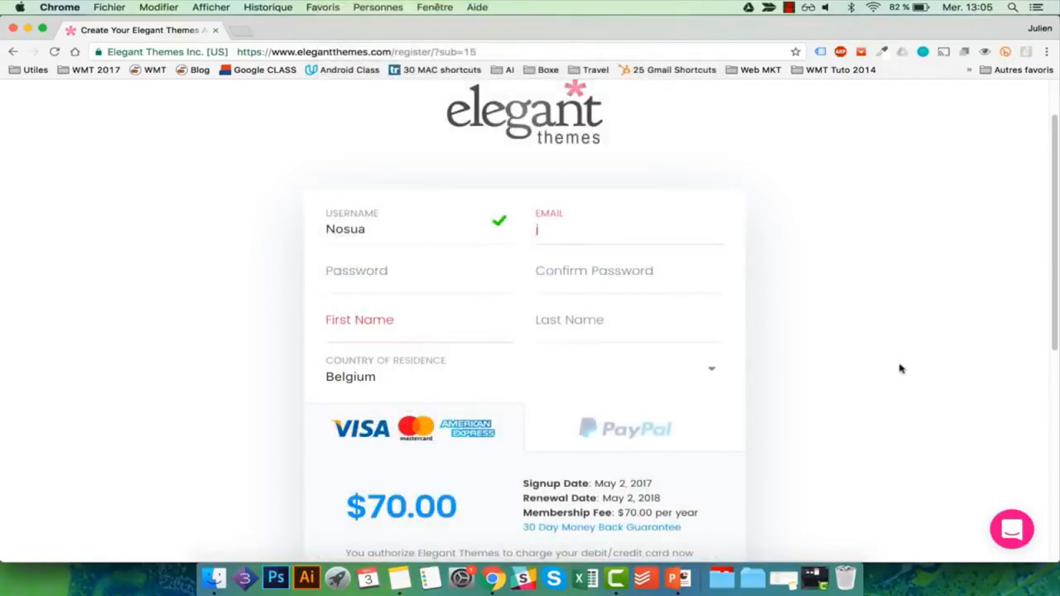
scroll(869, 365, "down", 4)
scroll(509, 453, "down", 1)
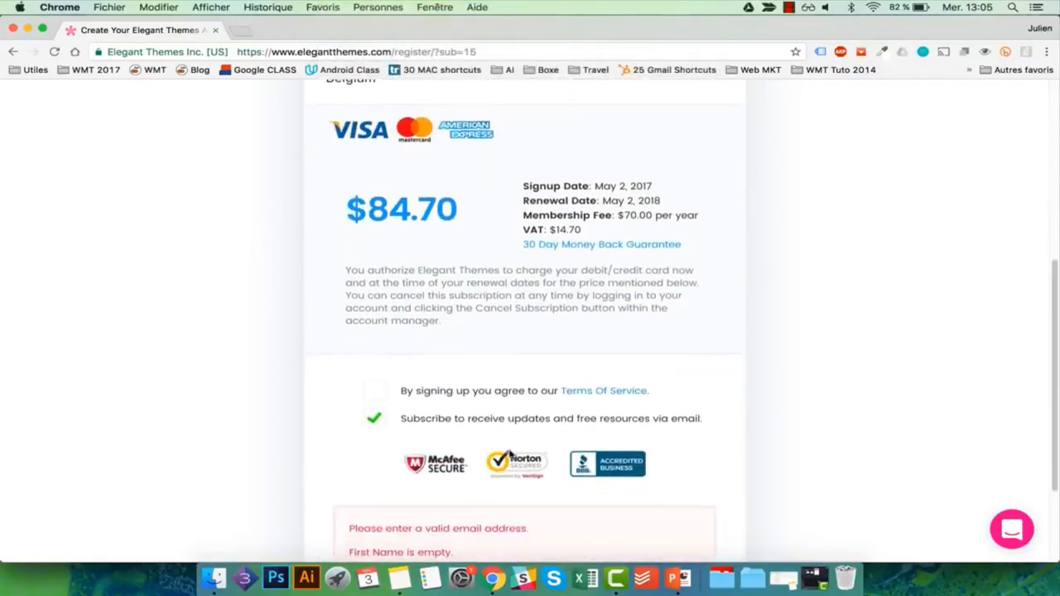
scroll(585, 367, "down", 2)
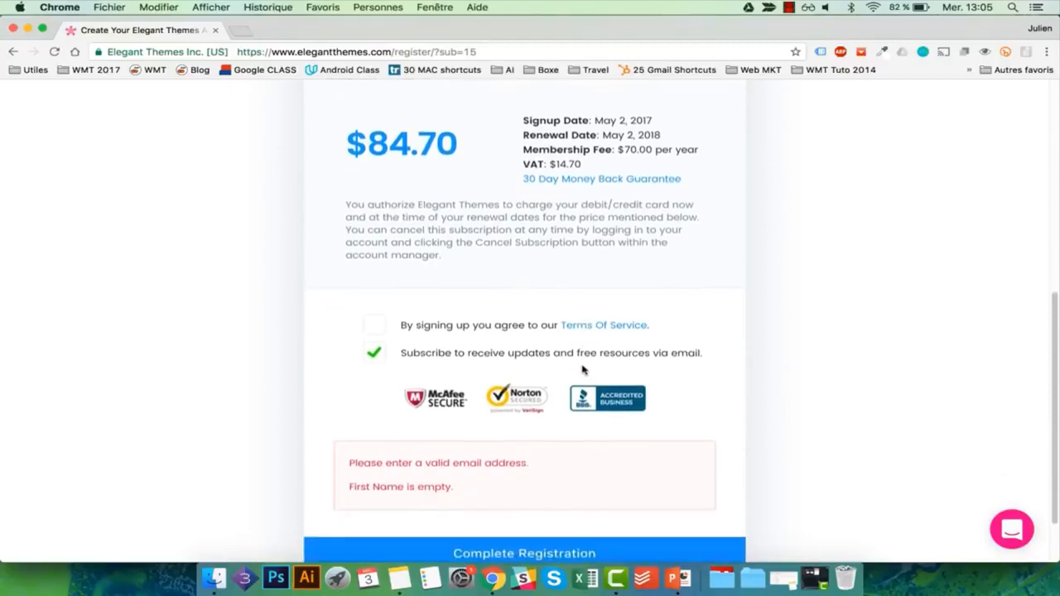
scroll(585, 367, "down", 1)
scroll(585, 368, "down", 1)
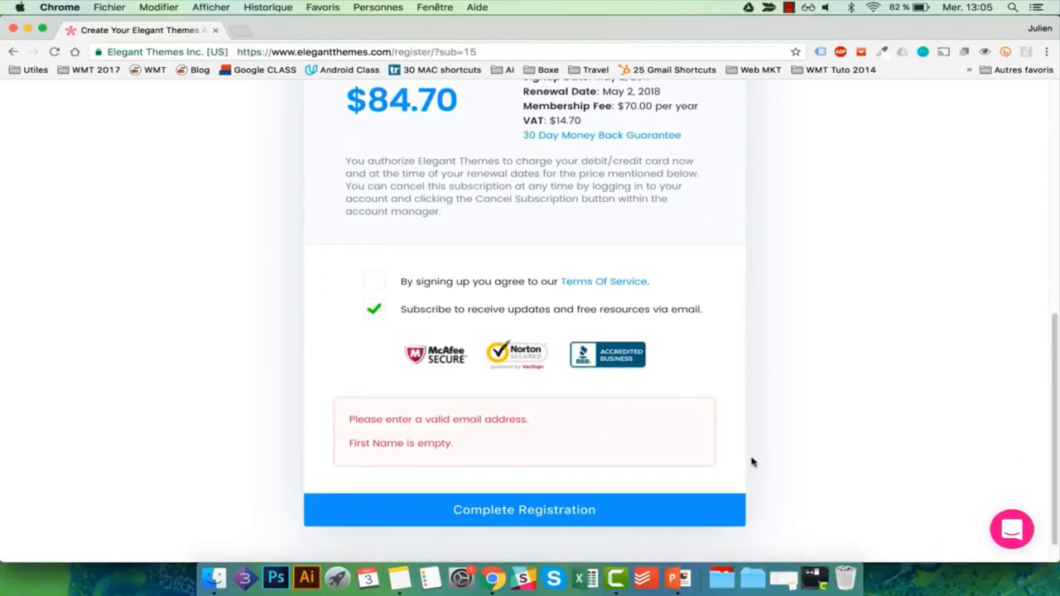
scroll(752, 462, "down", 1)
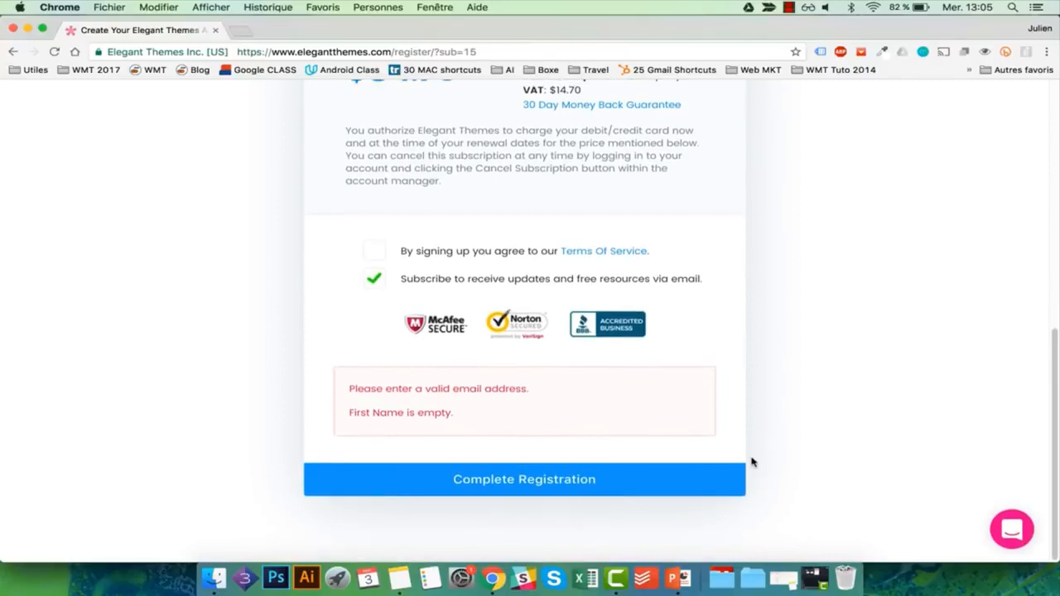
scroll(752, 463, "up", 10)
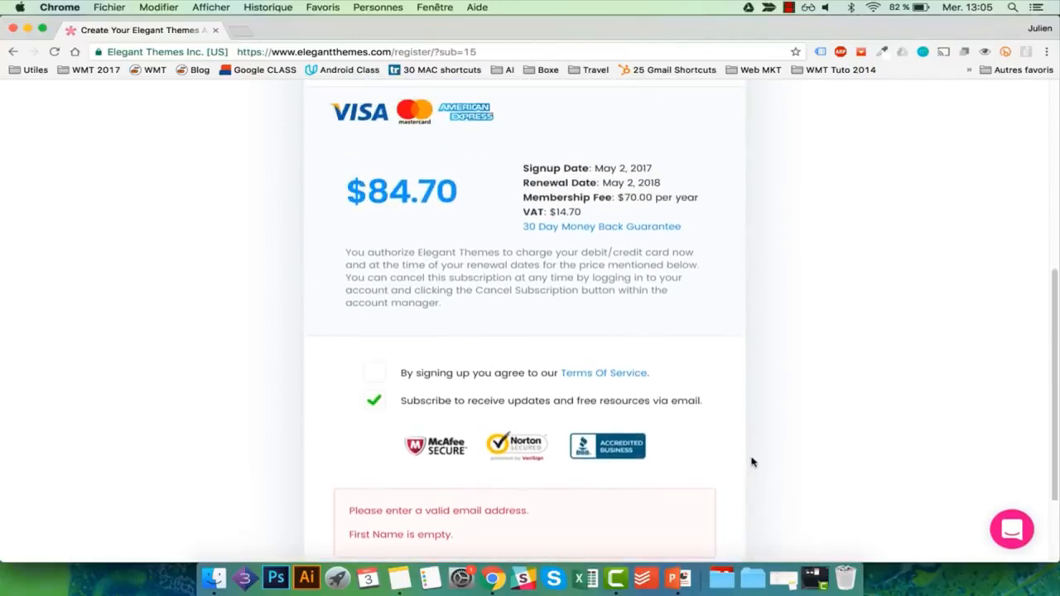
scroll(752, 463, "down", 5)
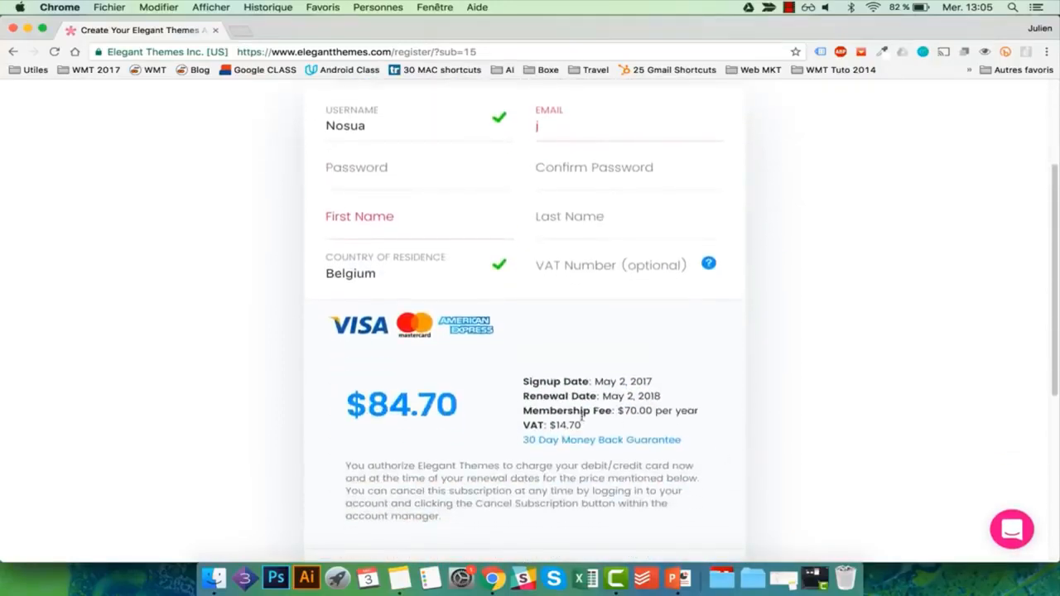
left_click_drag(584, 426, 551, 426)
Change the country of residence to France
left_click(451, 273)
key("f")
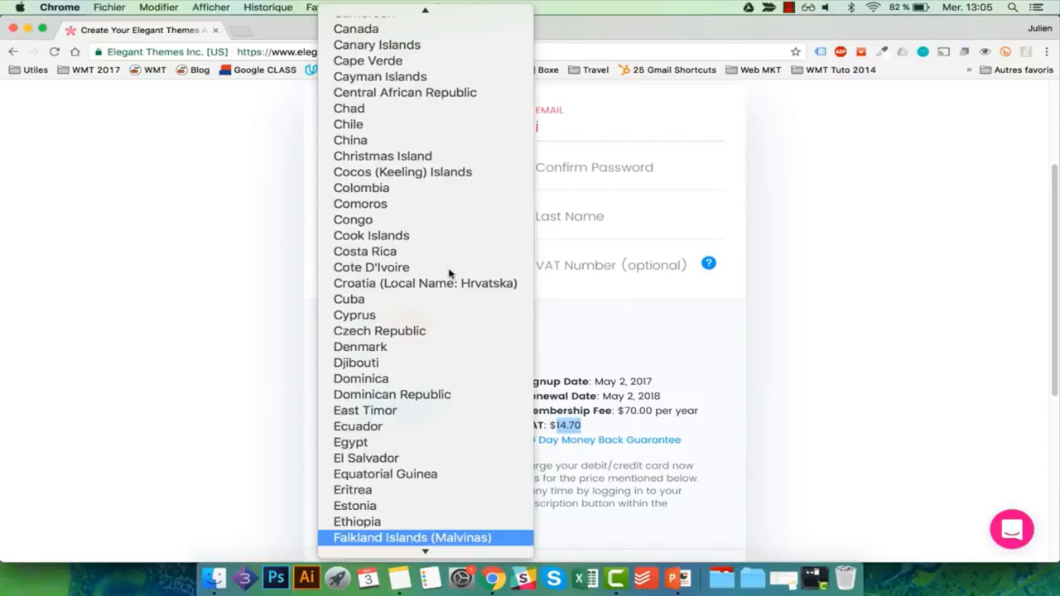
key("i")
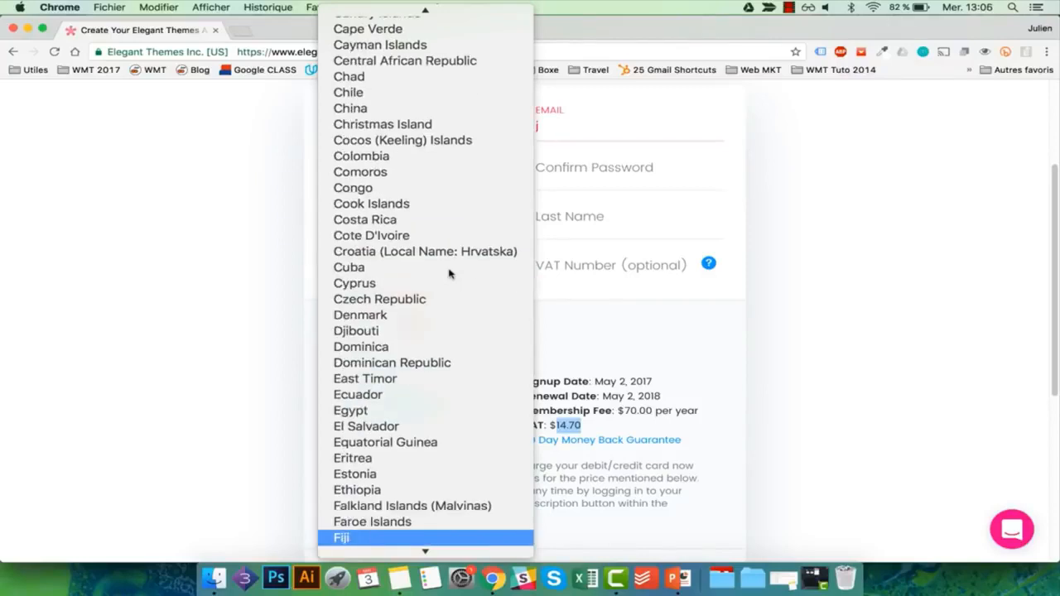
scroll(449, 272, "down", 3)
left_click(387, 486)
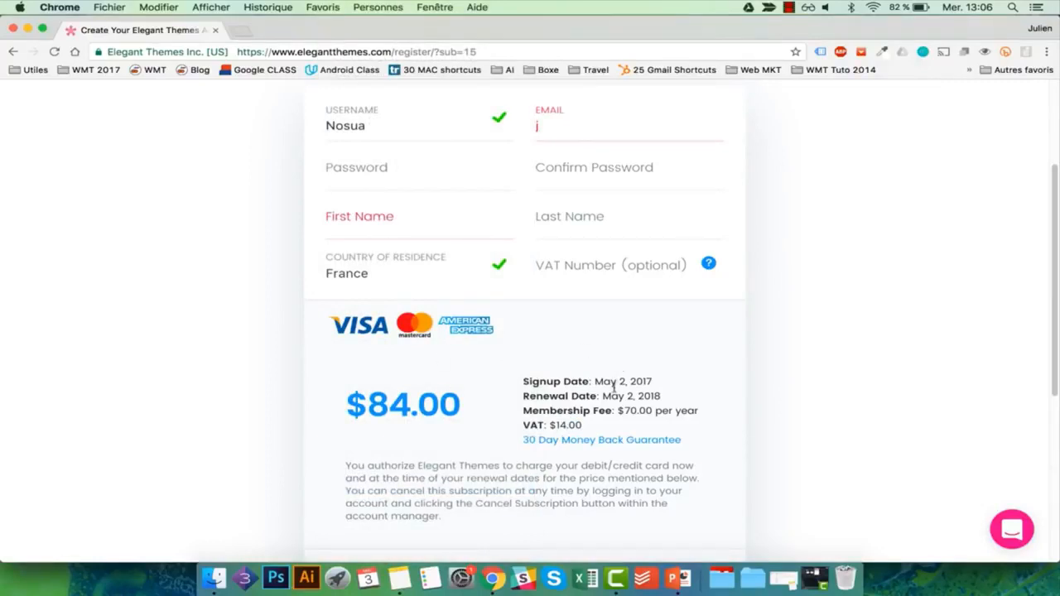
Highlight the $84.00 total including $14.00 VAT and scroll back up the form
left_click_drag(440, 404, 367, 404)
scroll(597, 308, "up", 1)
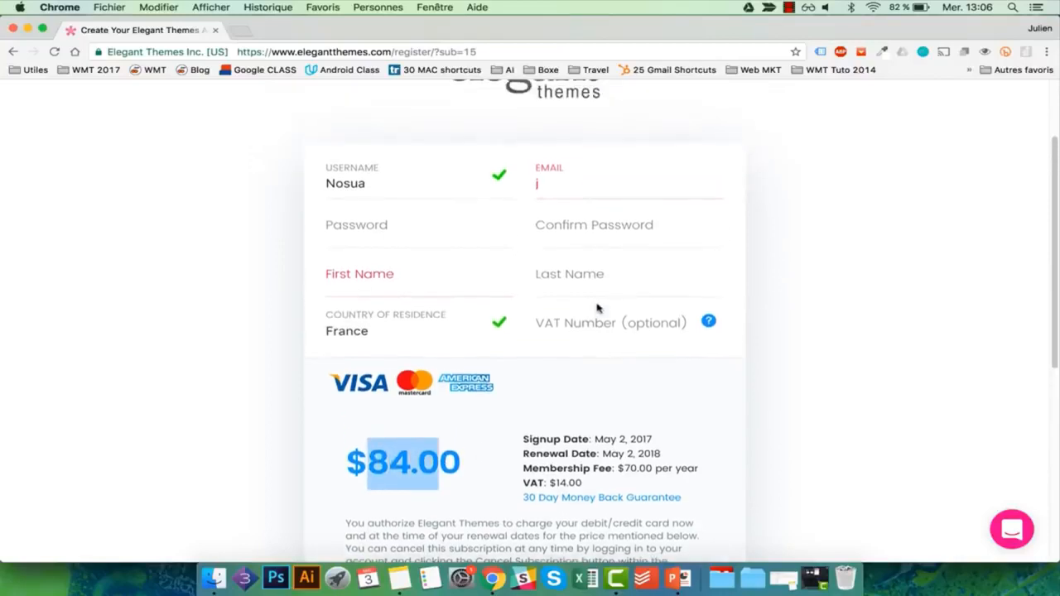
scroll(633, 253, "up", 2)
scroll(633, 255, "up", 1)
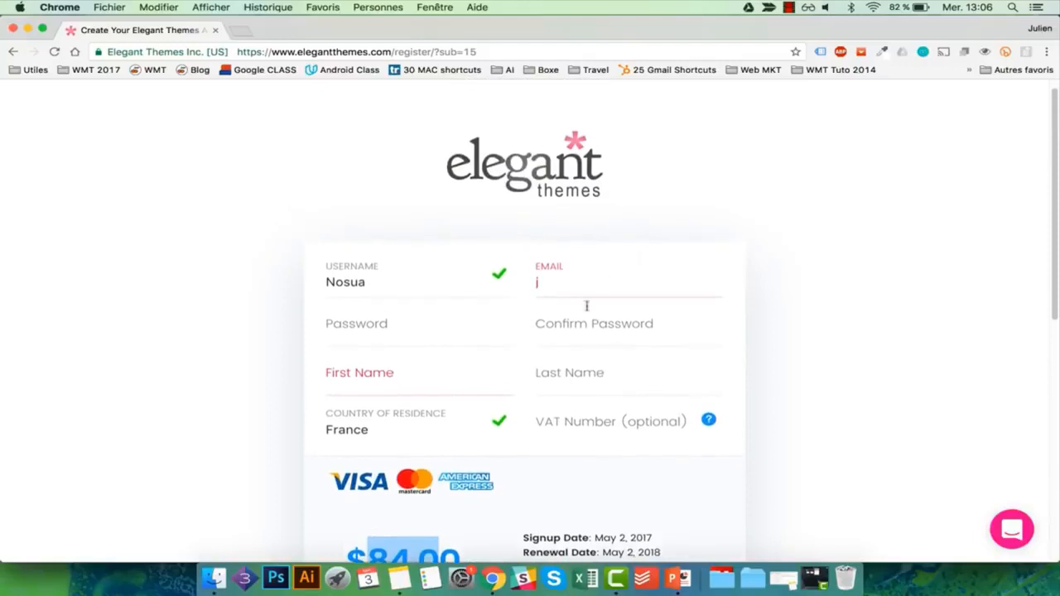
scroll(627, 368, "down", 5)
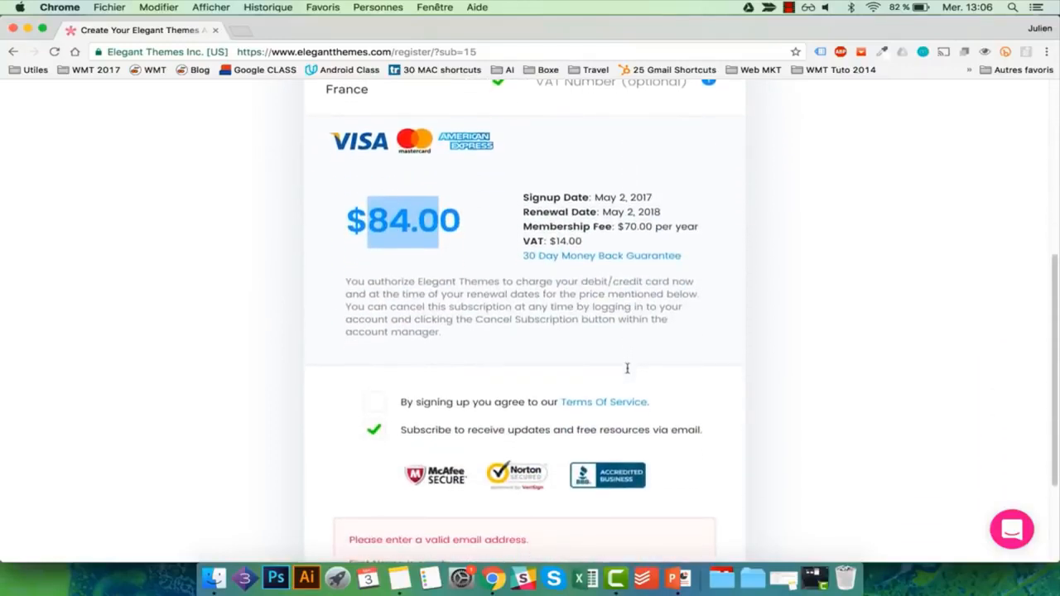
scroll(627, 368, "up", 5)
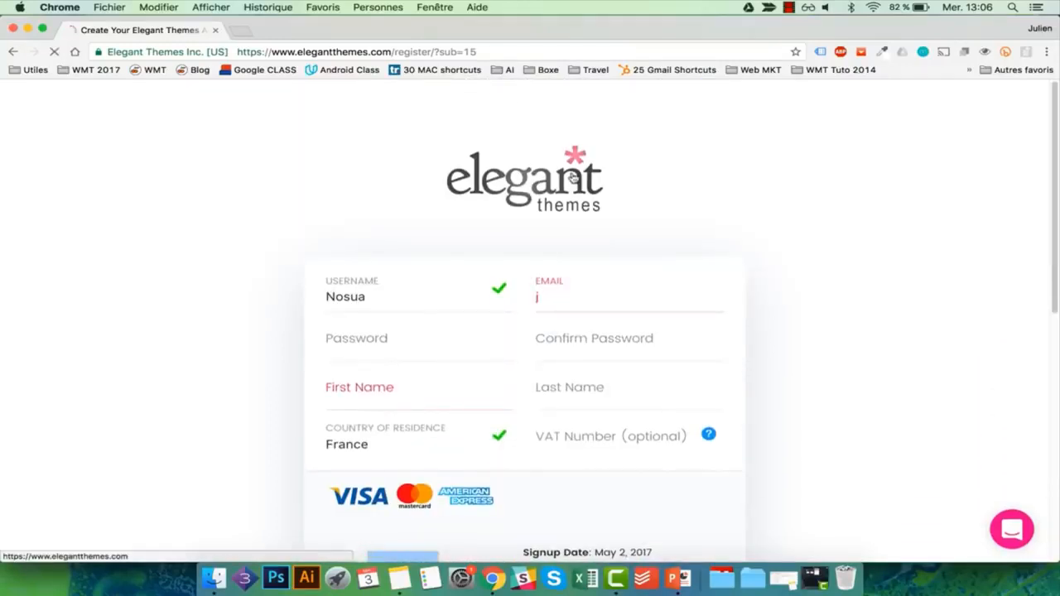
Go from the Elegant Themes homepage to the members area login page
left_click(571, 177)
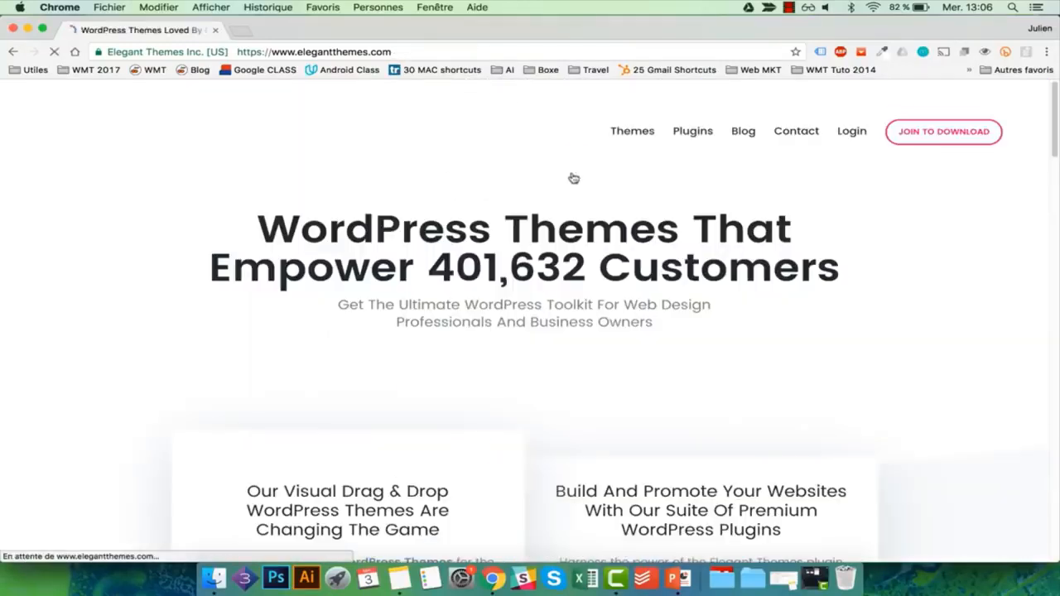
left_click(850, 133)
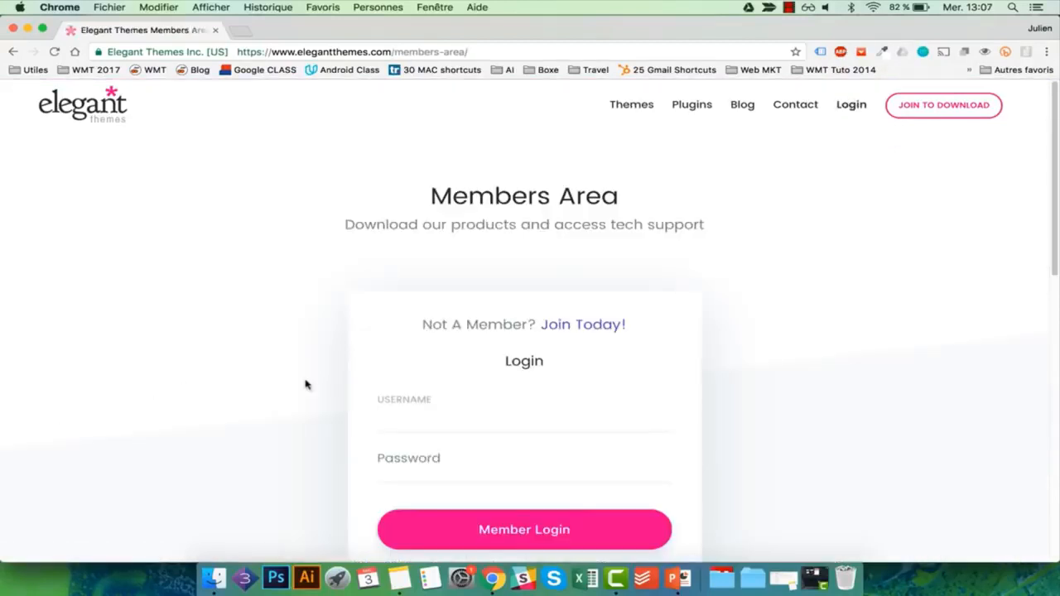
left_click(305, 384)
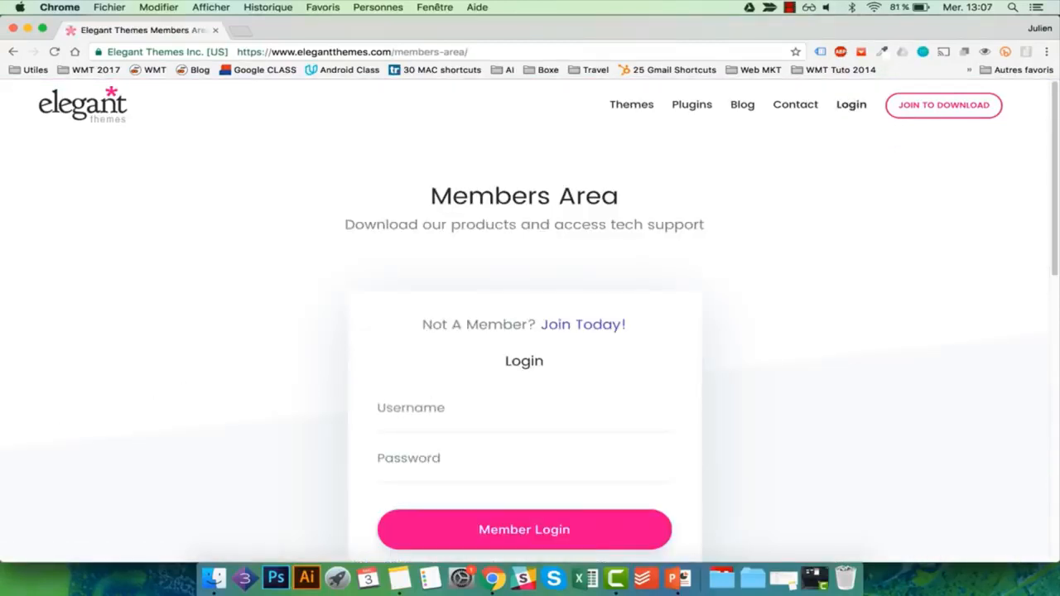
Log in with the member username and pasted password, then scroll to the Divi card
left_click(400, 427)
type("le")
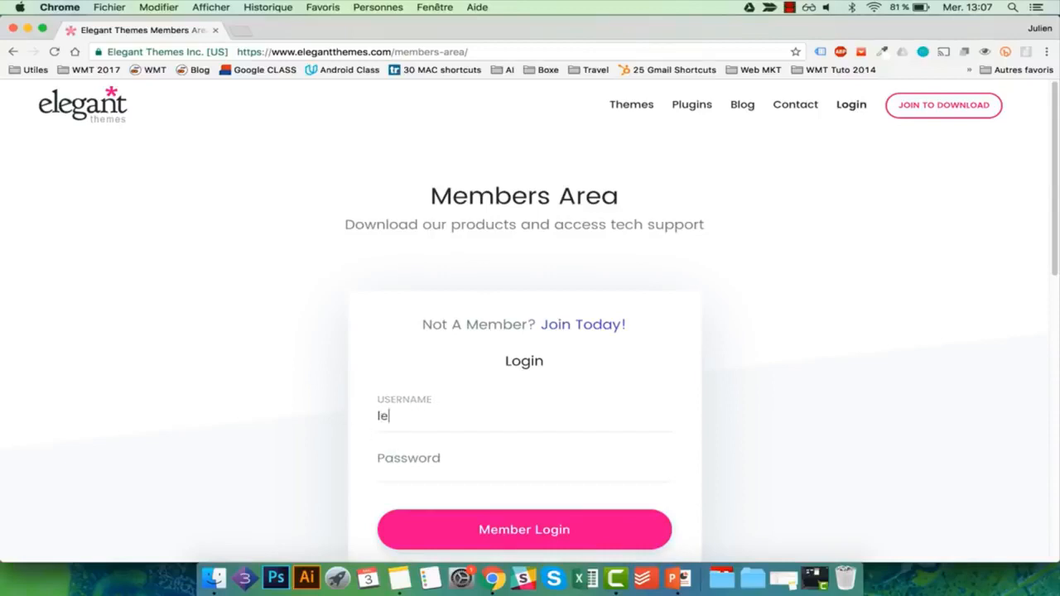
type("m01")
key("Tab")
key("super+v")
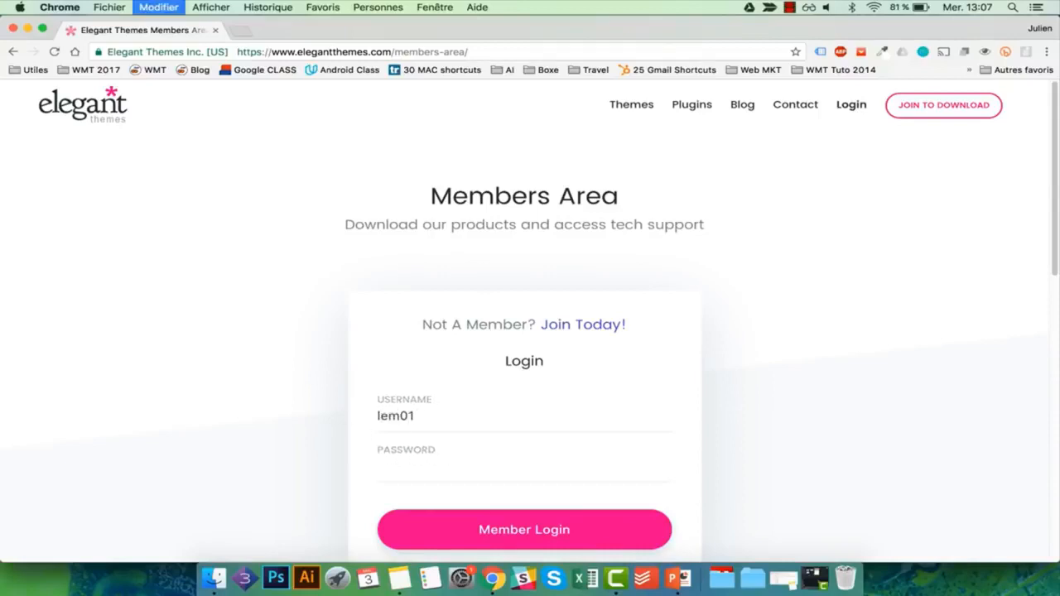
left_click(488, 526)
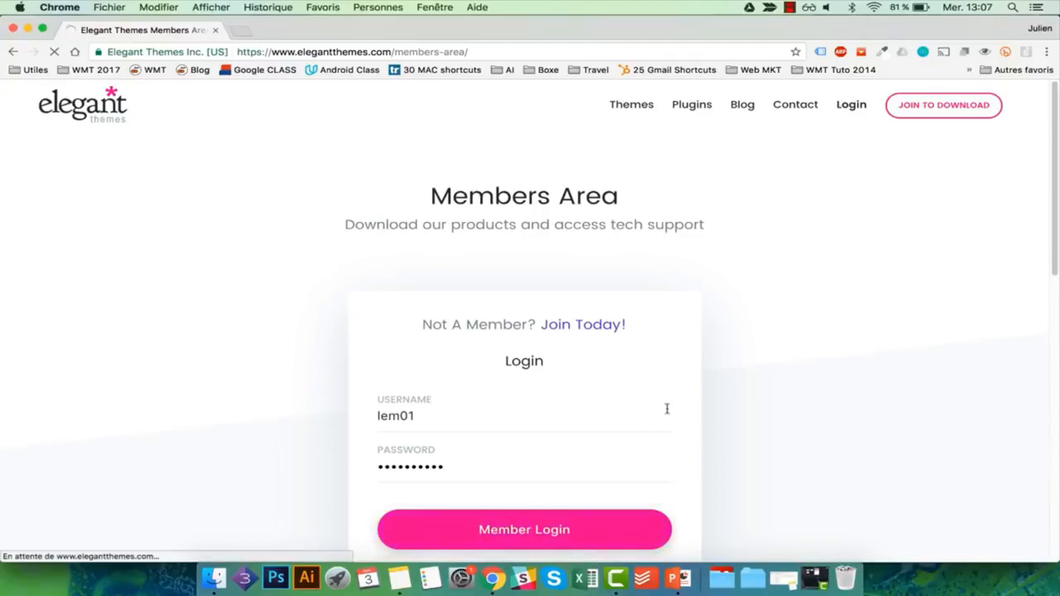
scroll(667, 408, "down", 1)
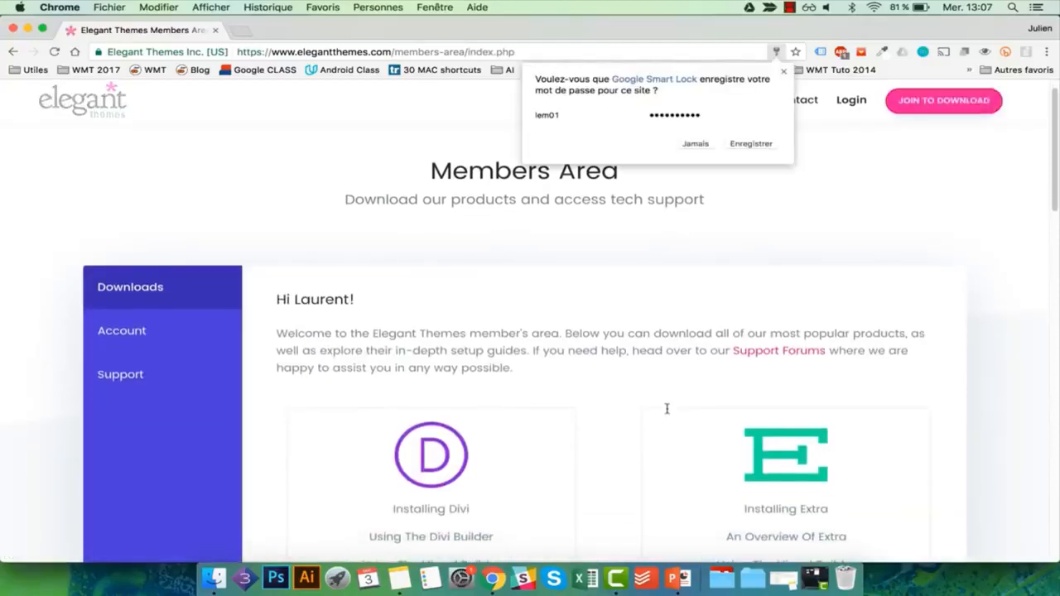
scroll(667, 409, "up", 1)
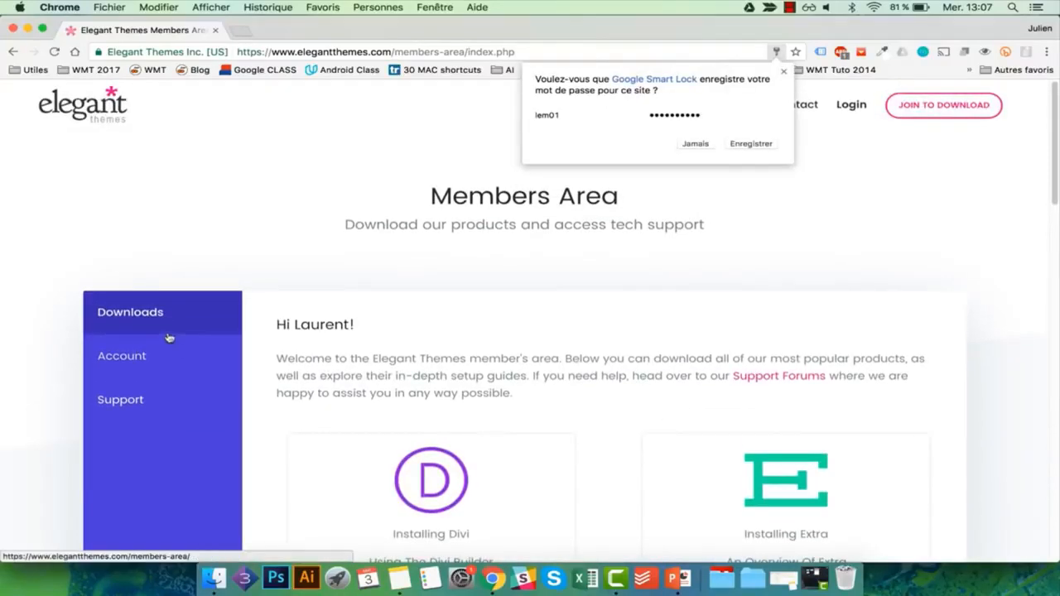
scroll(667, 411, "down", 5)
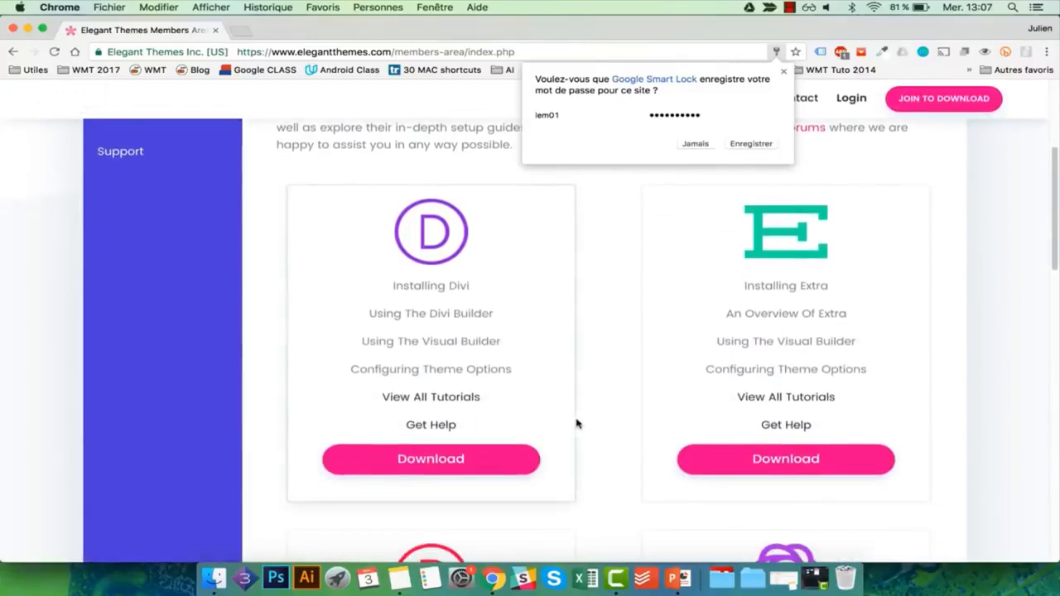
Download Divi.zip and save it to the Bureau (desktop) folder
left_click(429, 458)
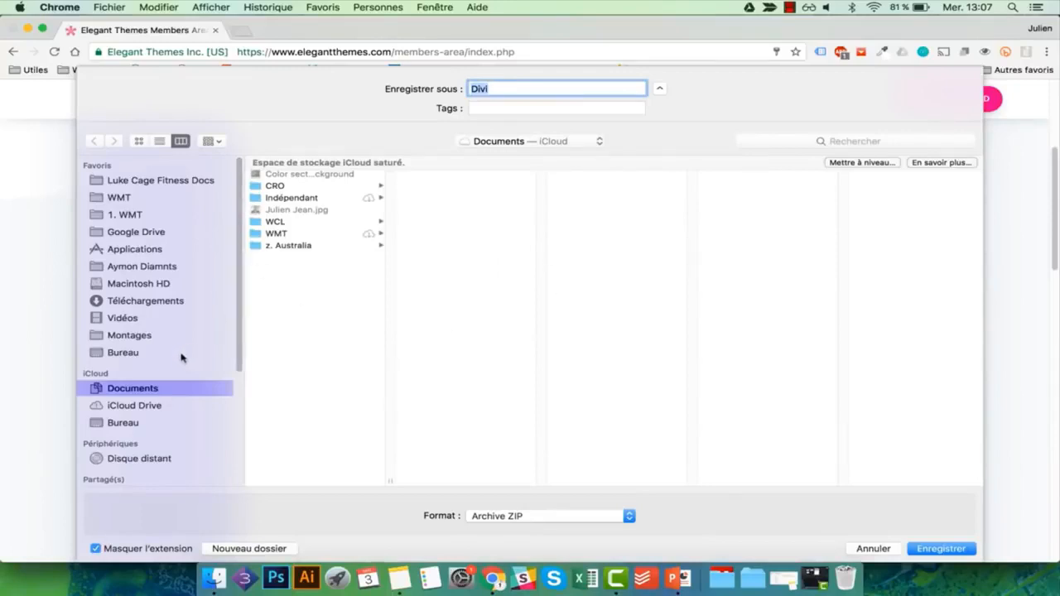
left_click(155, 354)
left_click(934, 549)
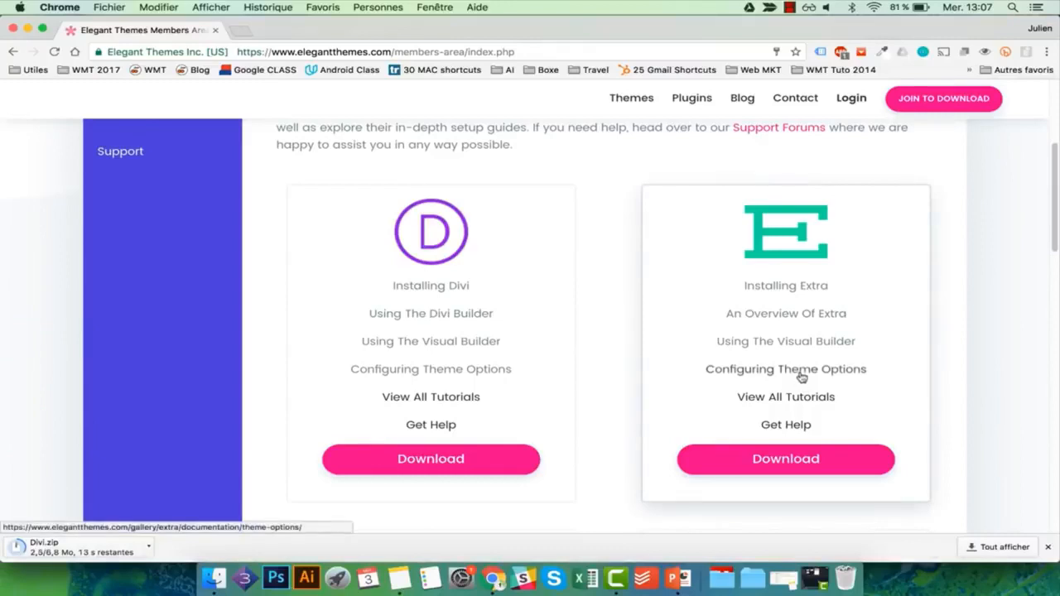
scroll(795, 372, "up", 1)
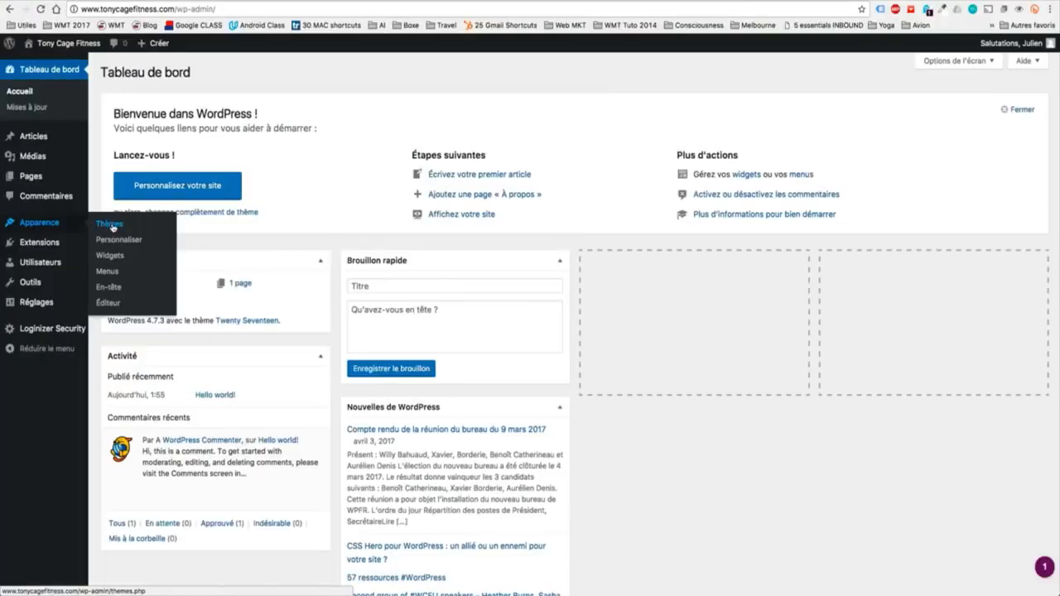
Upload and install Divi.zip under Themes, activate Divi, and view the live site
left_click(110, 225)
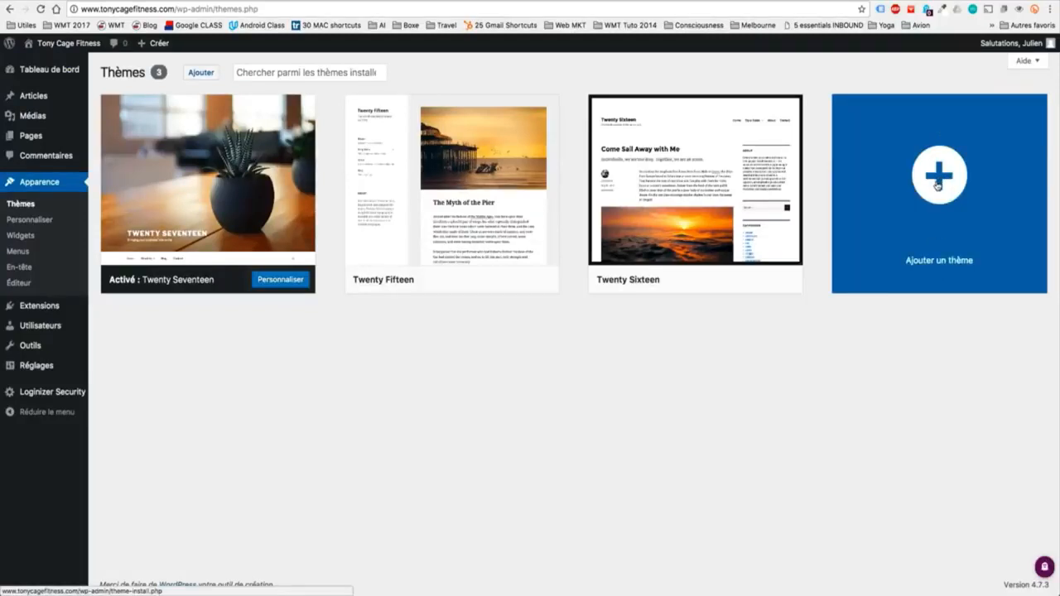
left_click(937, 186)
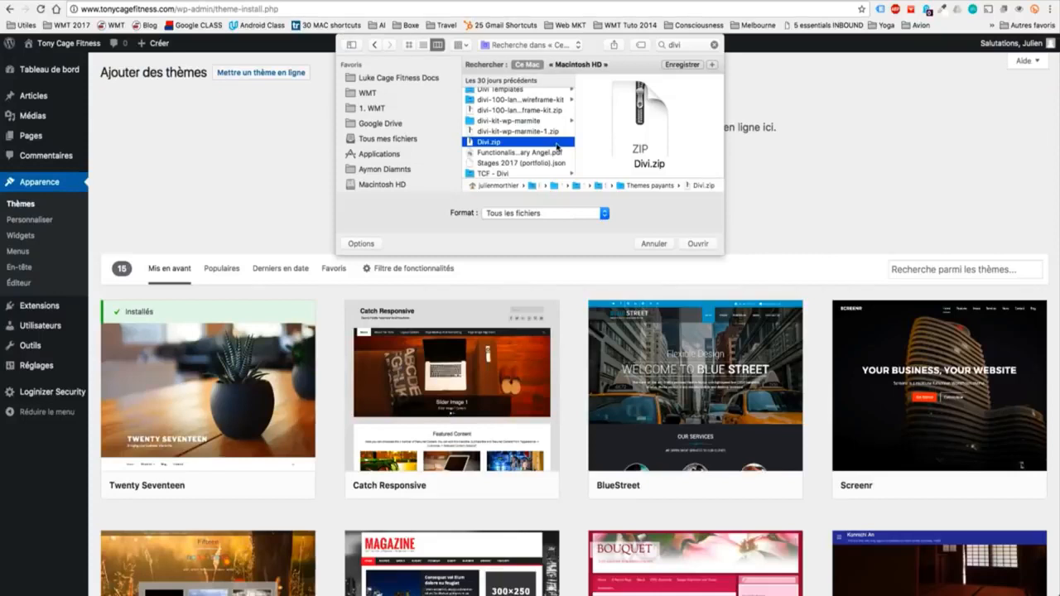
left_click(700, 244)
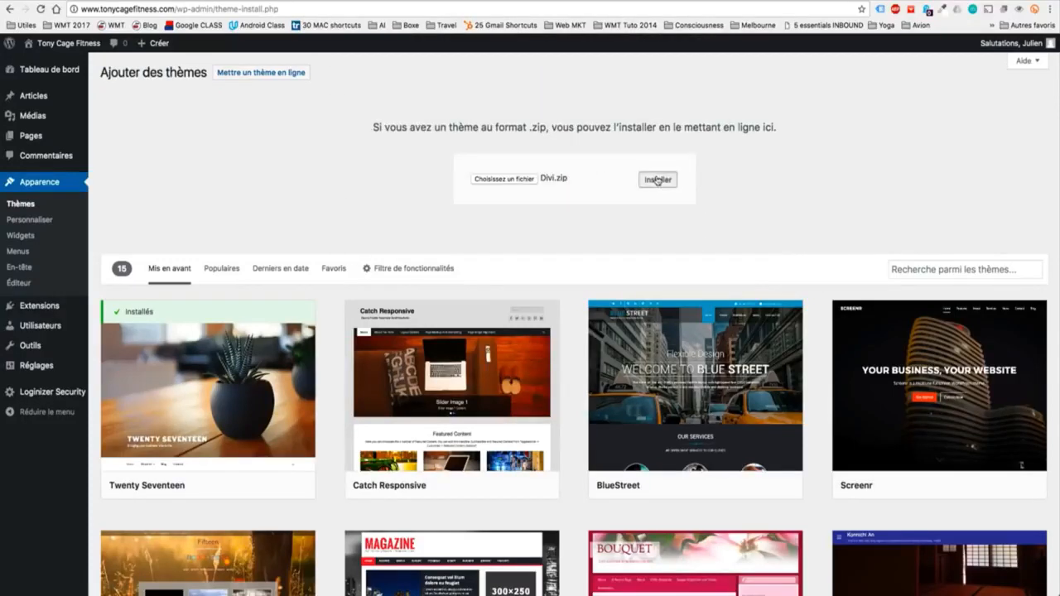
left_click(657, 180)
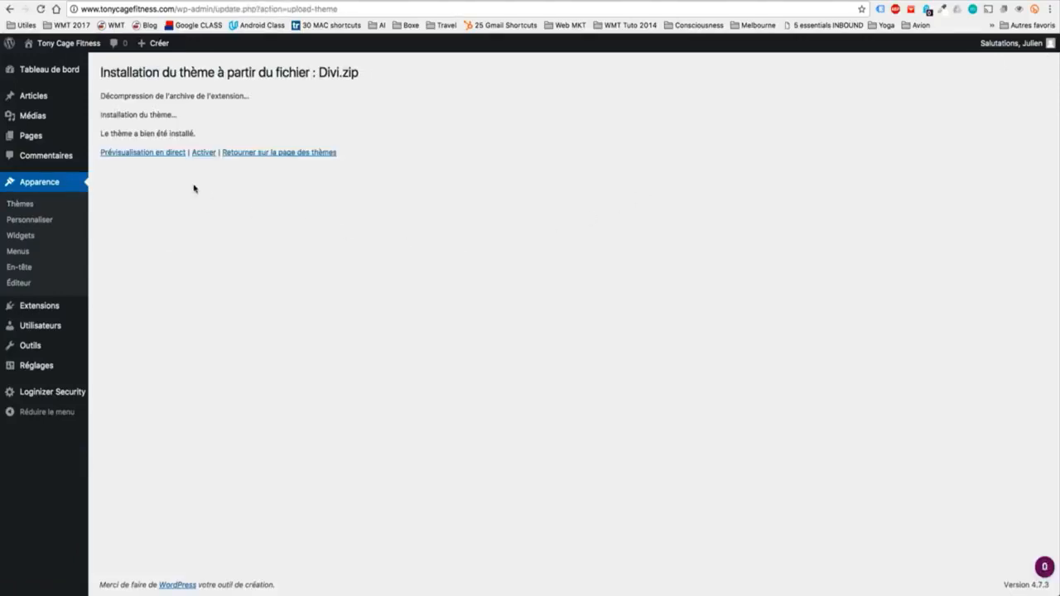
left_click(203, 155)
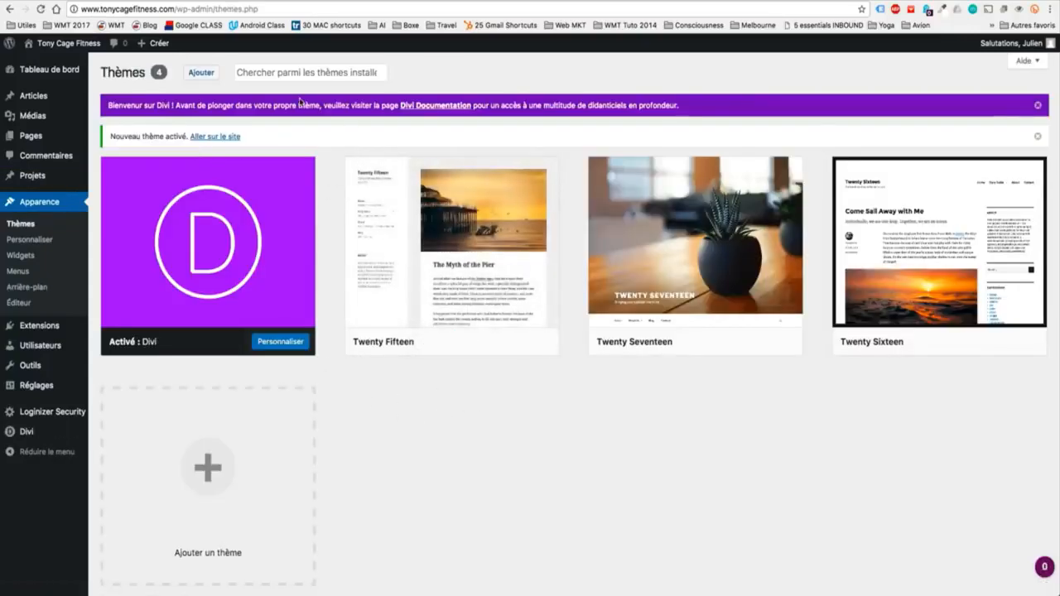
left_click(76, 48)
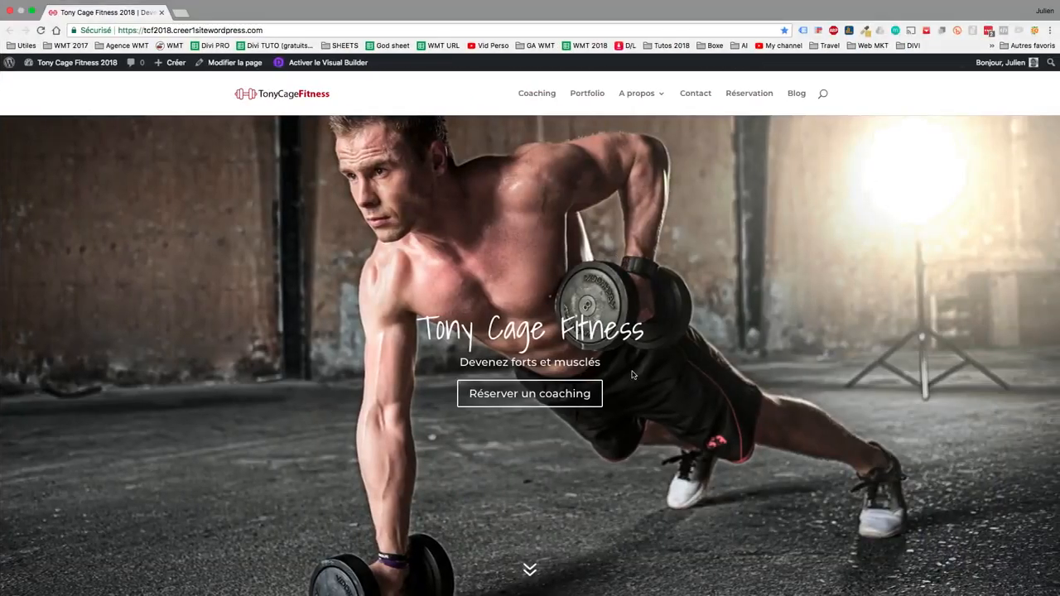
Scroll through the finished Tony Cage Fitness demo homepage, then switch to the desktop with the new Divi site
scroll(632, 375, "down", 10)
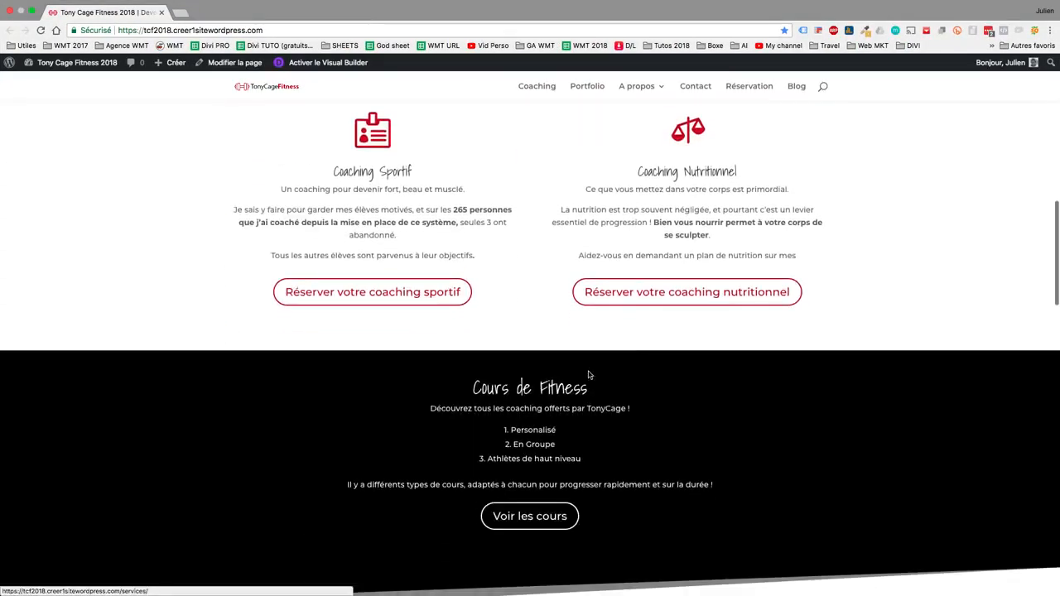
scroll(589, 375, "down", 9)
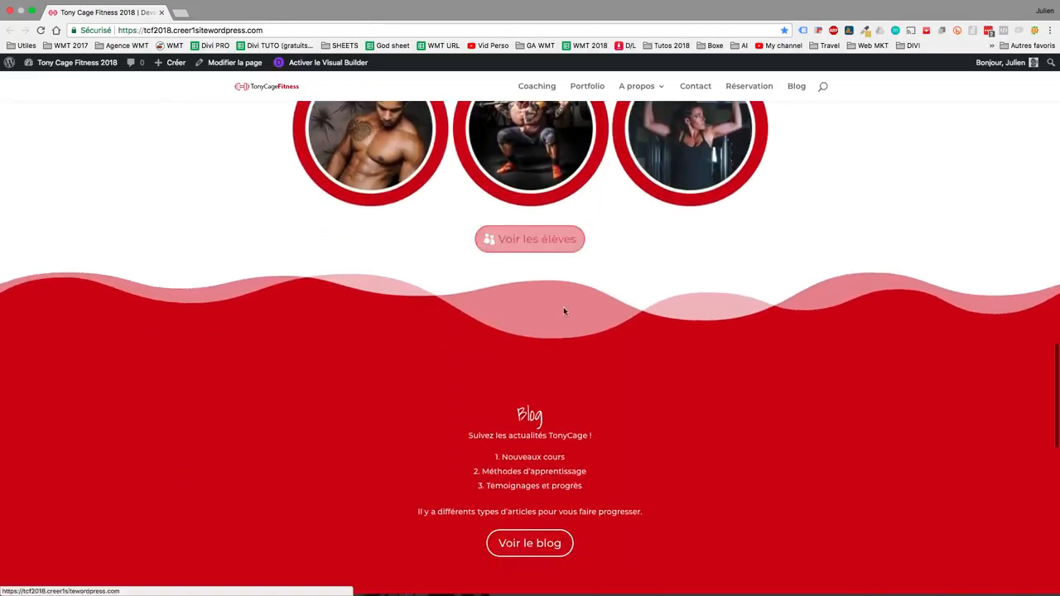
scroll(558, 386, "down", 8)
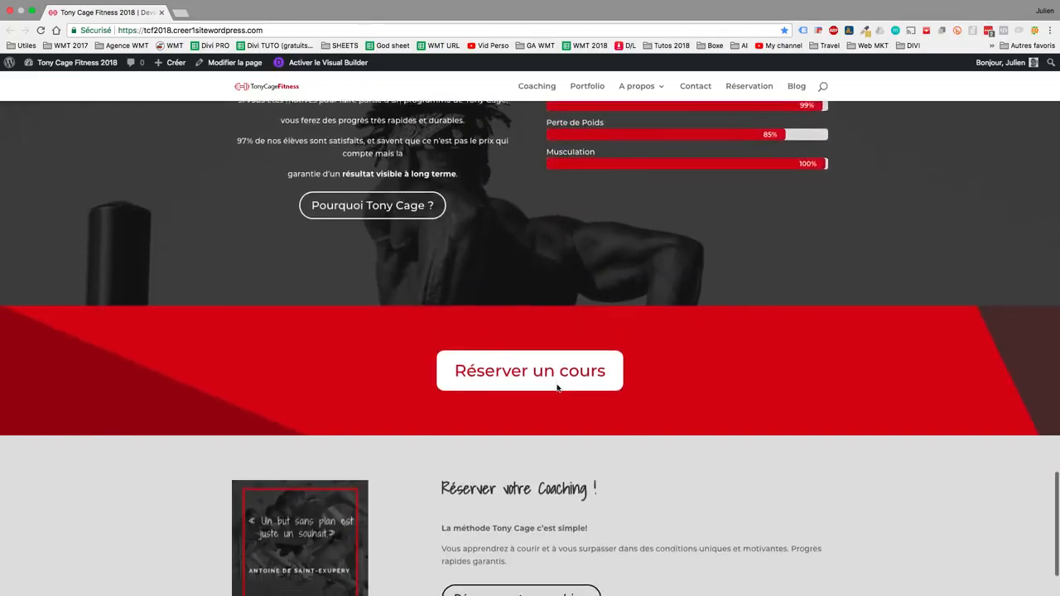
scroll(557, 387, "down", 2)
scroll(557, 387, "up", 20)
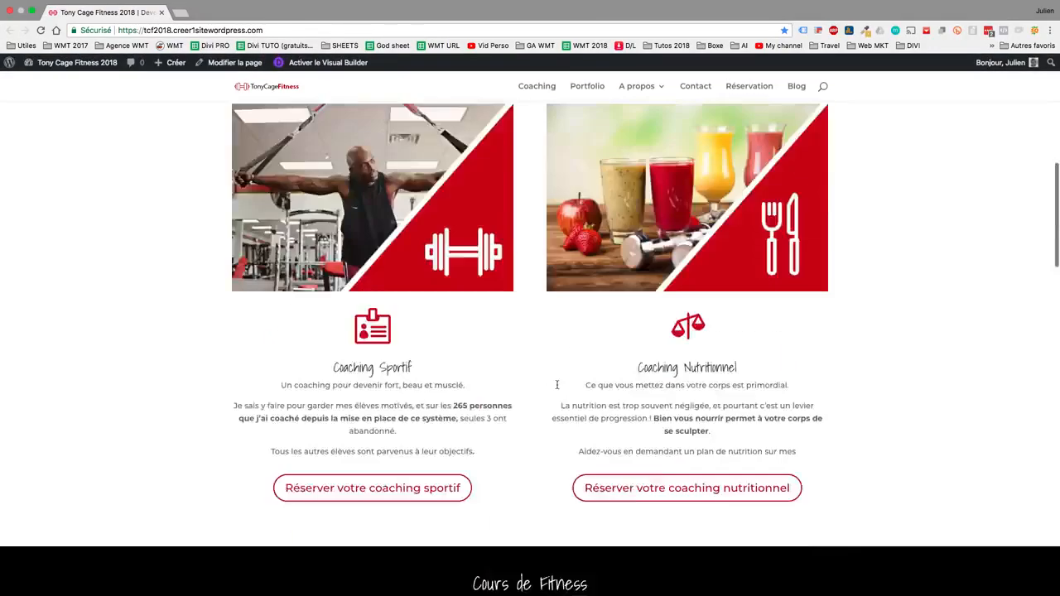
scroll(558, 385, "up", 7)
key("ctrl+Left")
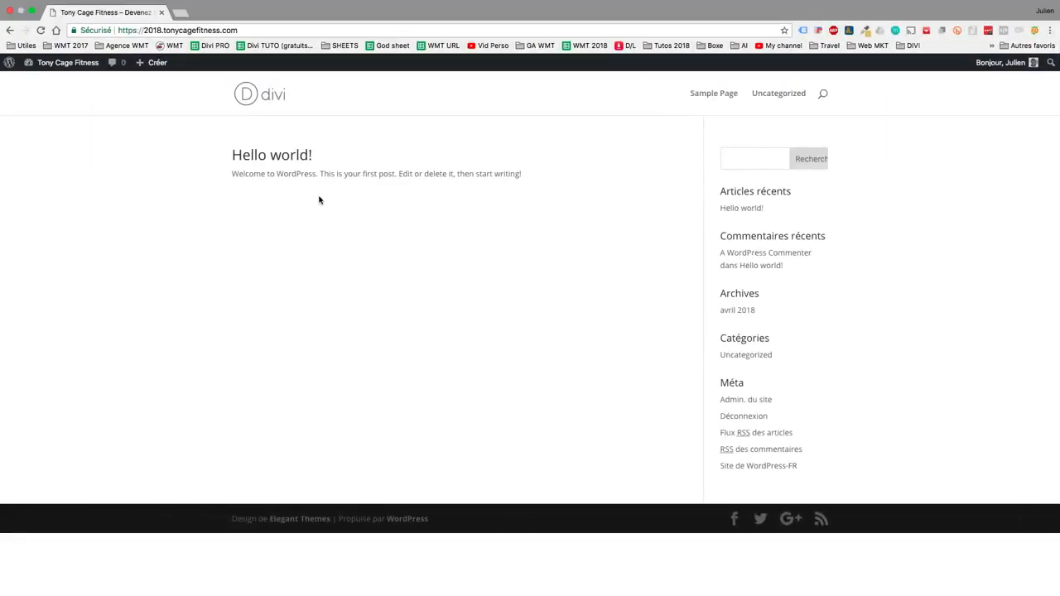
Create a new page titled Accueil and move into its body
mouse_move(145, 66)
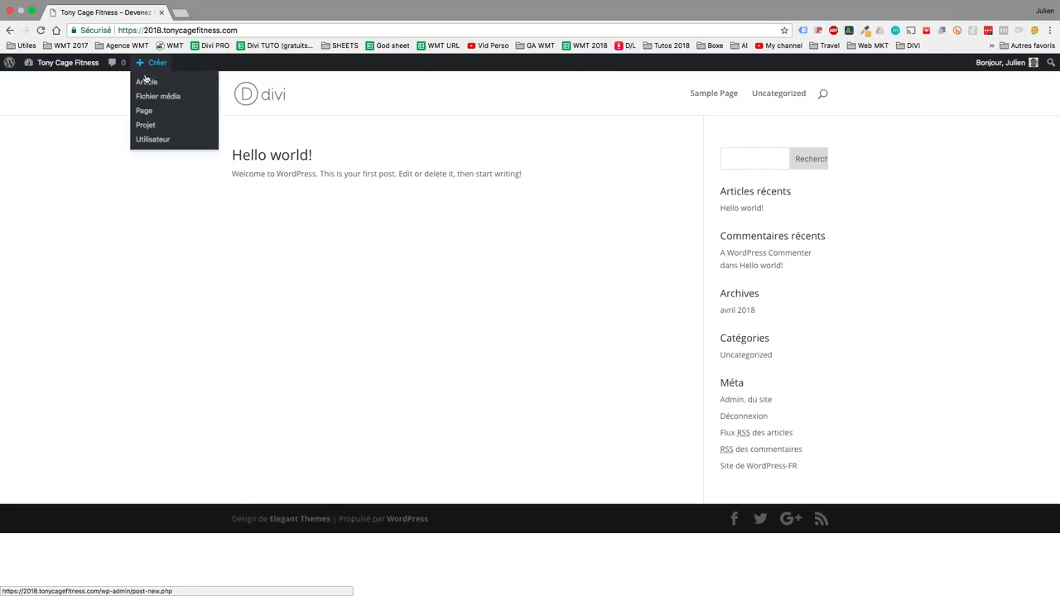
left_click(145, 112)
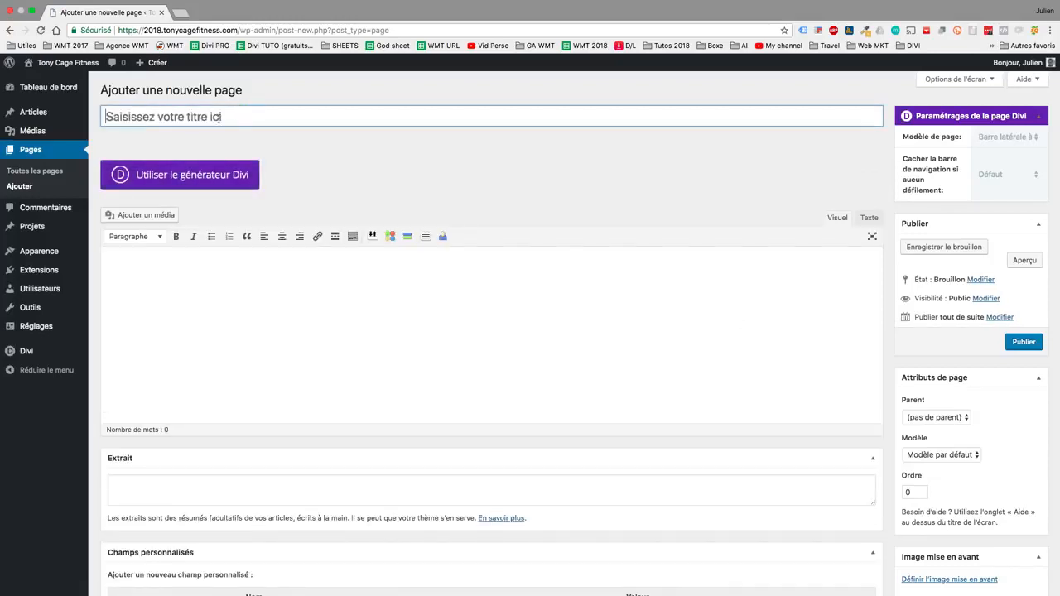
type("Accueil")
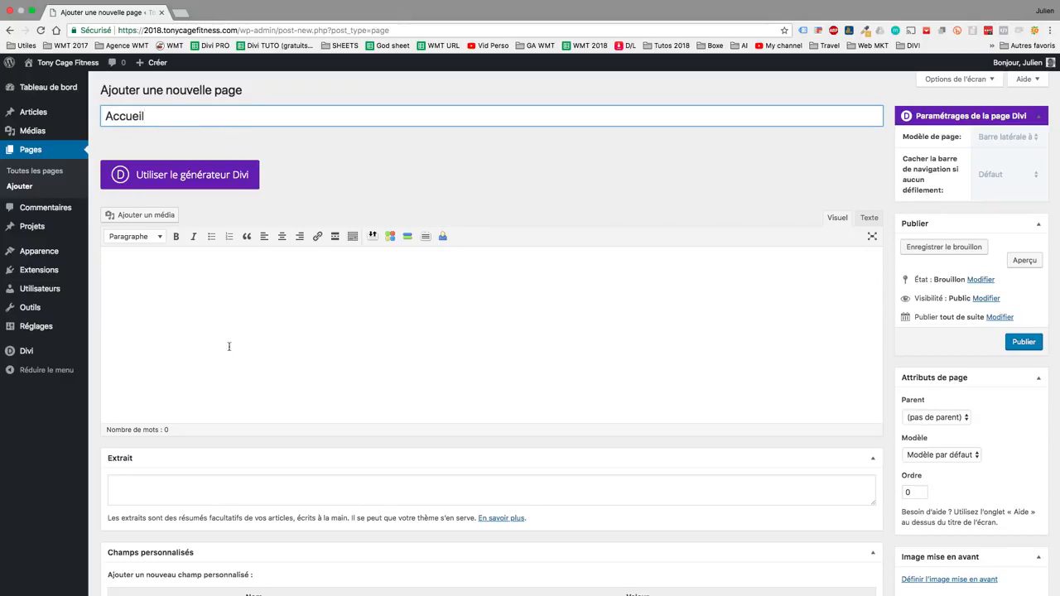
left_click(266, 301)
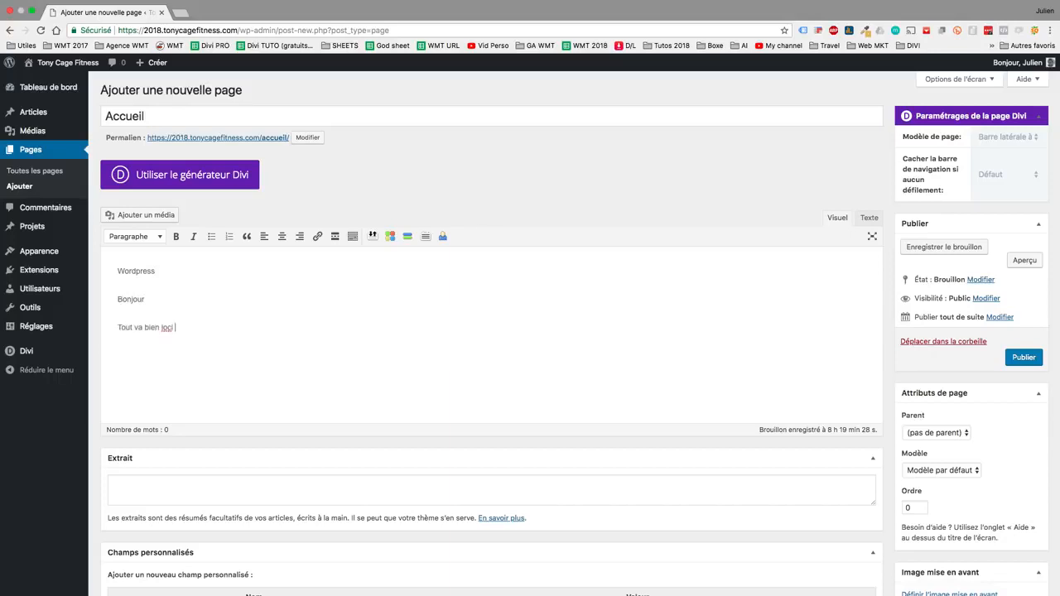
Make 'Bonjour' bold, 'Tout va' italic dark red, centre the last line, then switch to the Divi builder
double_click(138, 300)
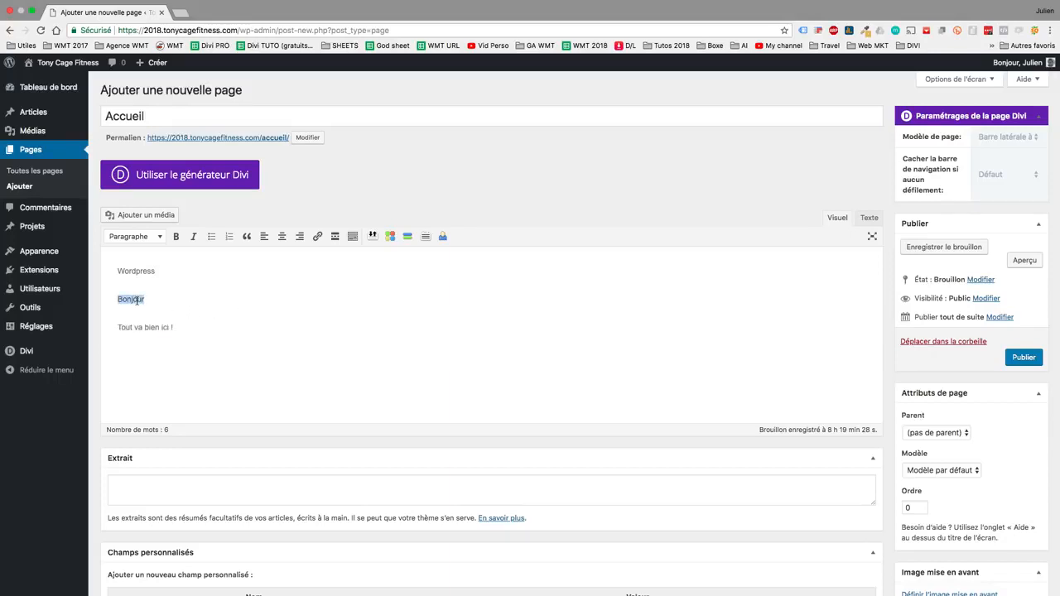
left_click(176, 237)
left_click_drag(118, 329, 139, 329)
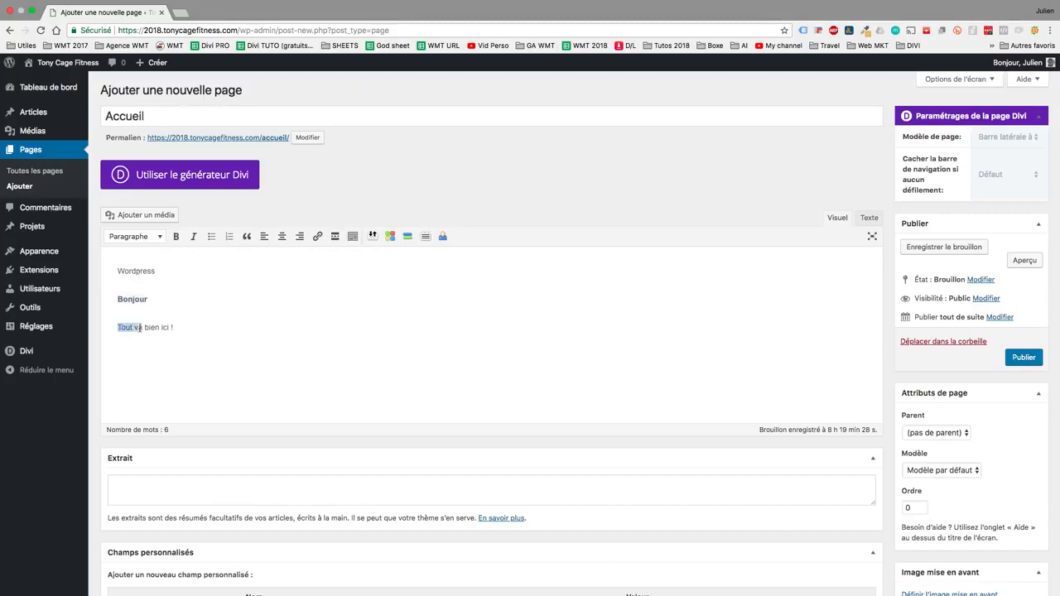
left_click(193, 237)
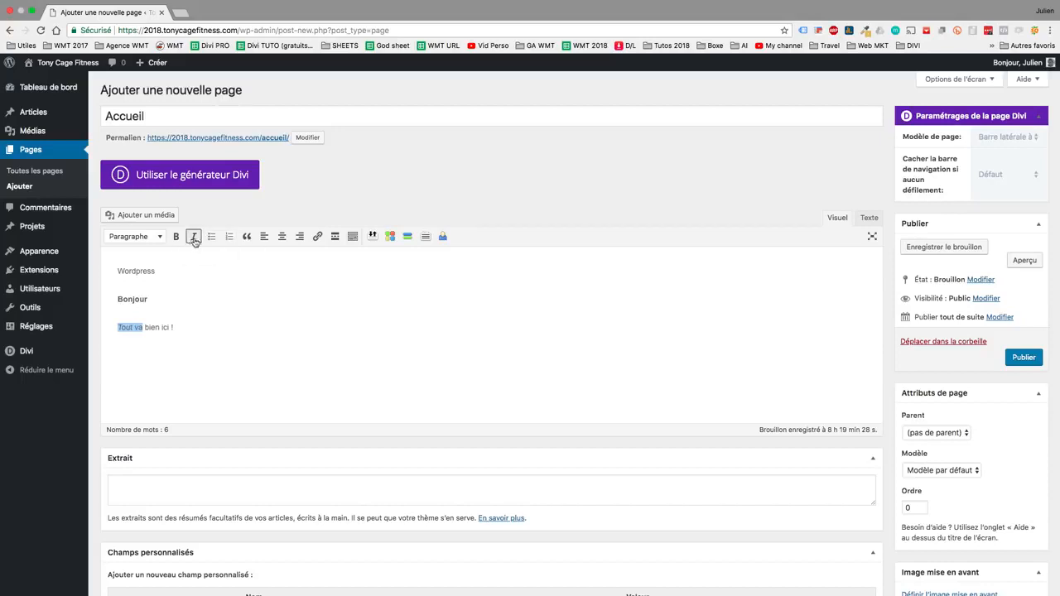
left_click(283, 237)
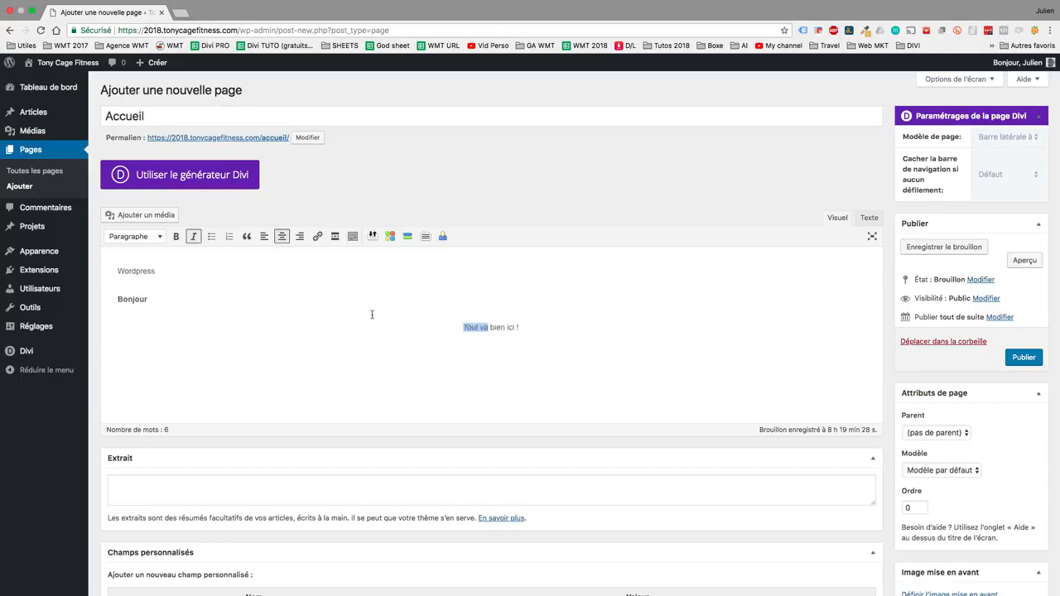
left_click(352, 238)
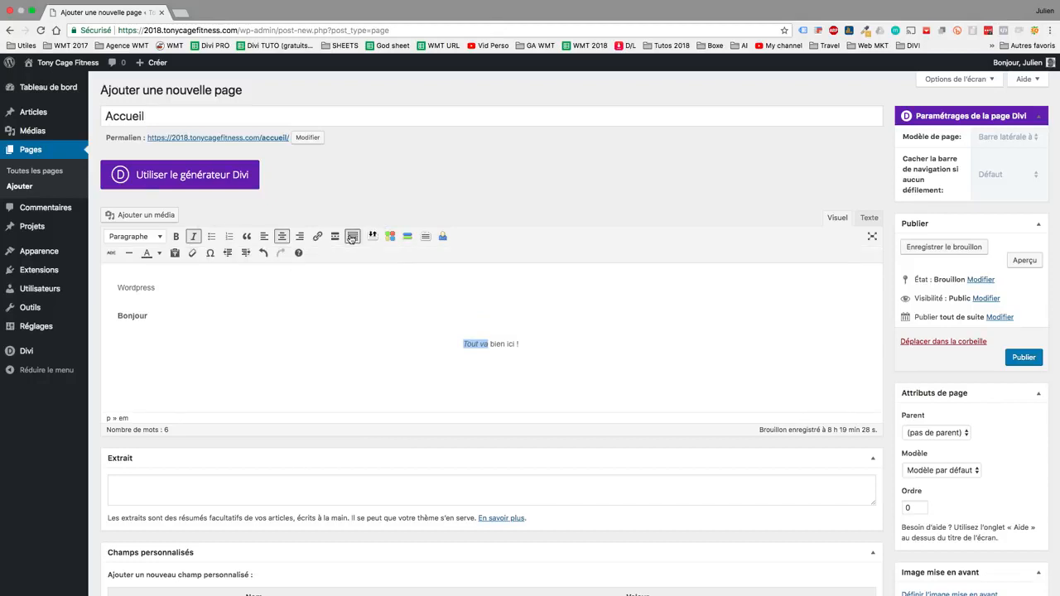
left_click(159, 253)
left_click(120, 283)
left_click(508, 343)
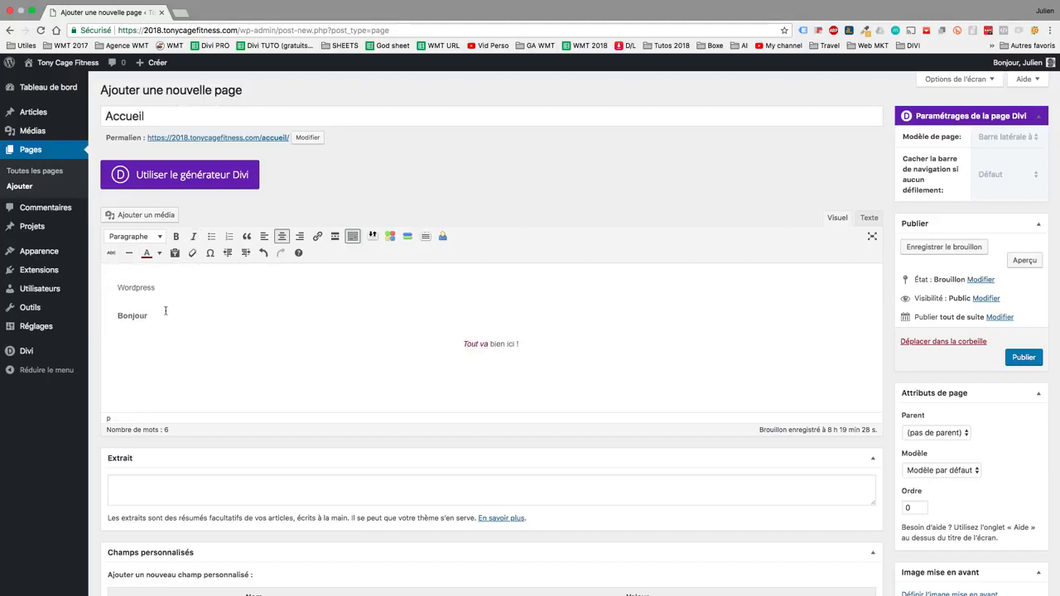
double_click(138, 310)
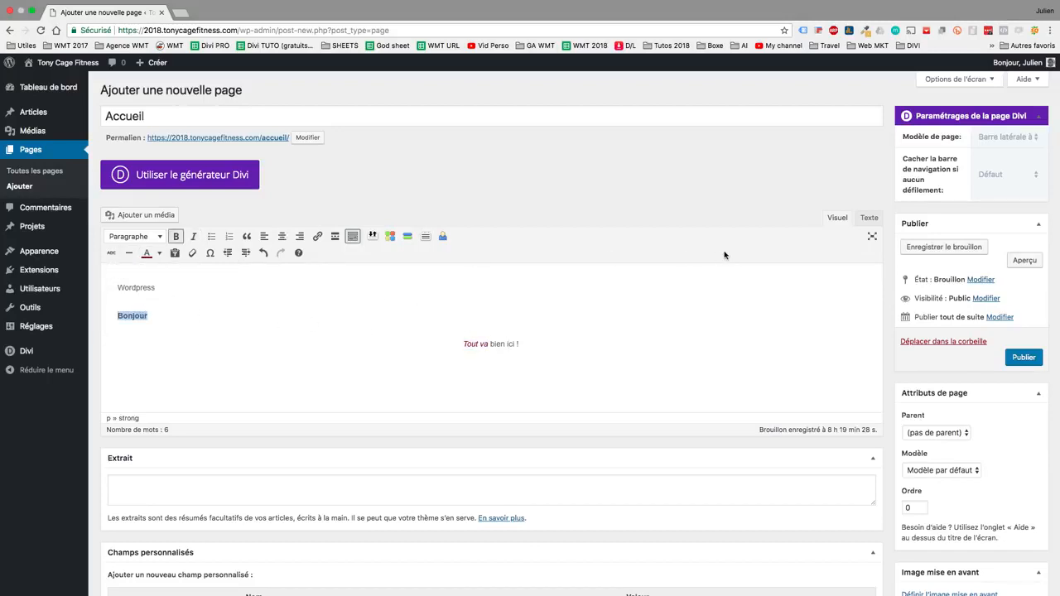
left_click(210, 183)
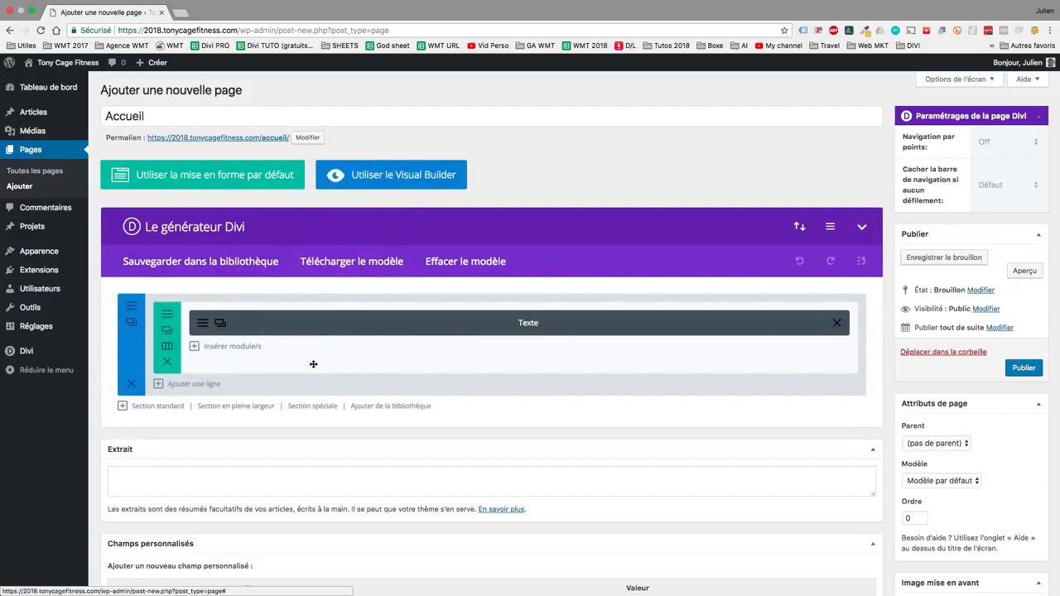
Add a standard section with a 1/3-1/3-1/3 column row, then switch to the Visual Builder
left_click(204, 330)
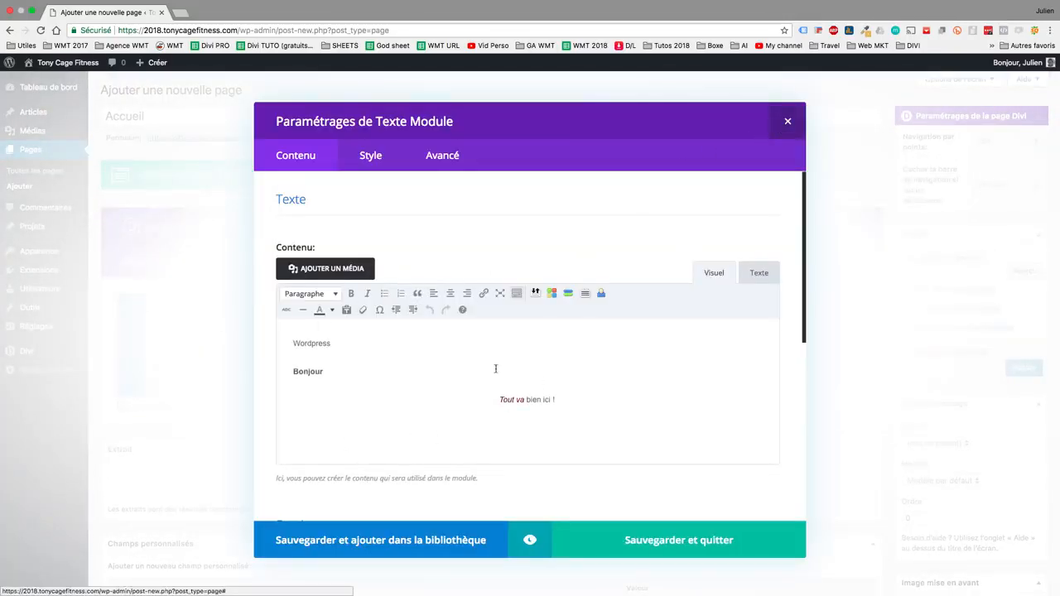
left_click(792, 134)
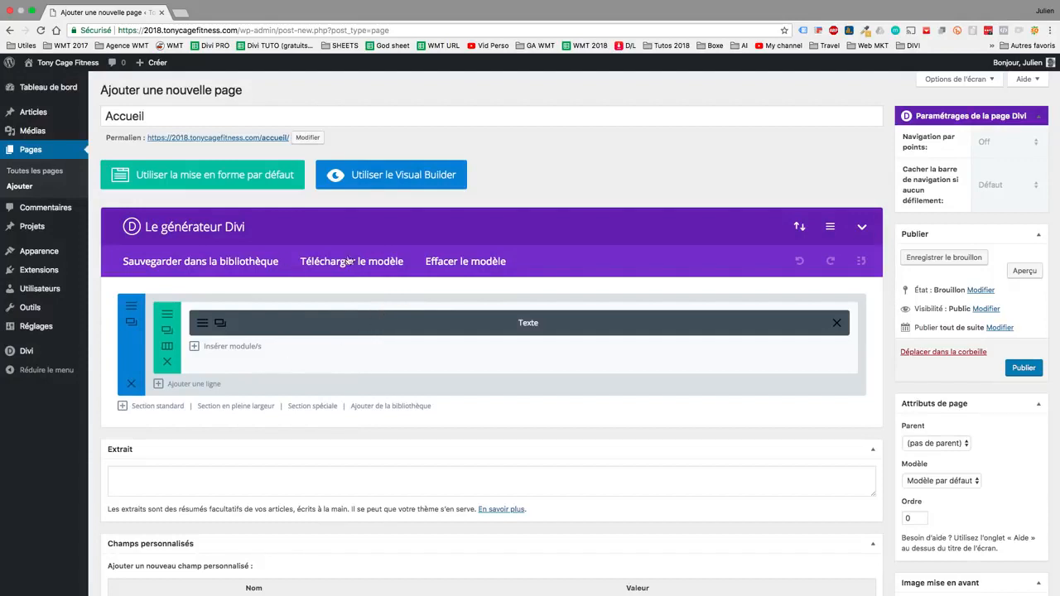
left_click(158, 406)
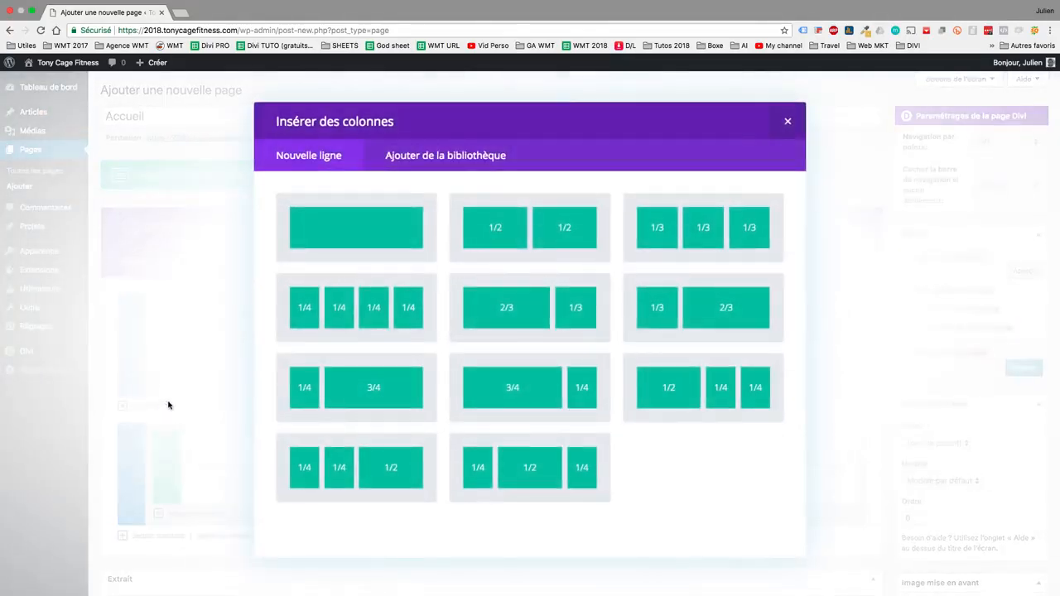
left_click(709, 244)
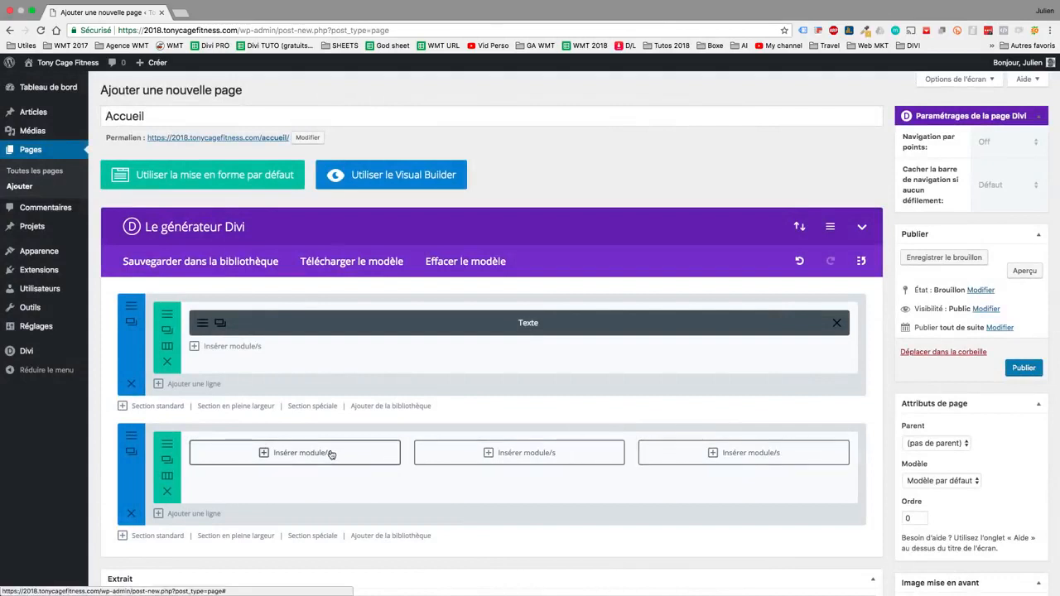
left_click(393, 175)
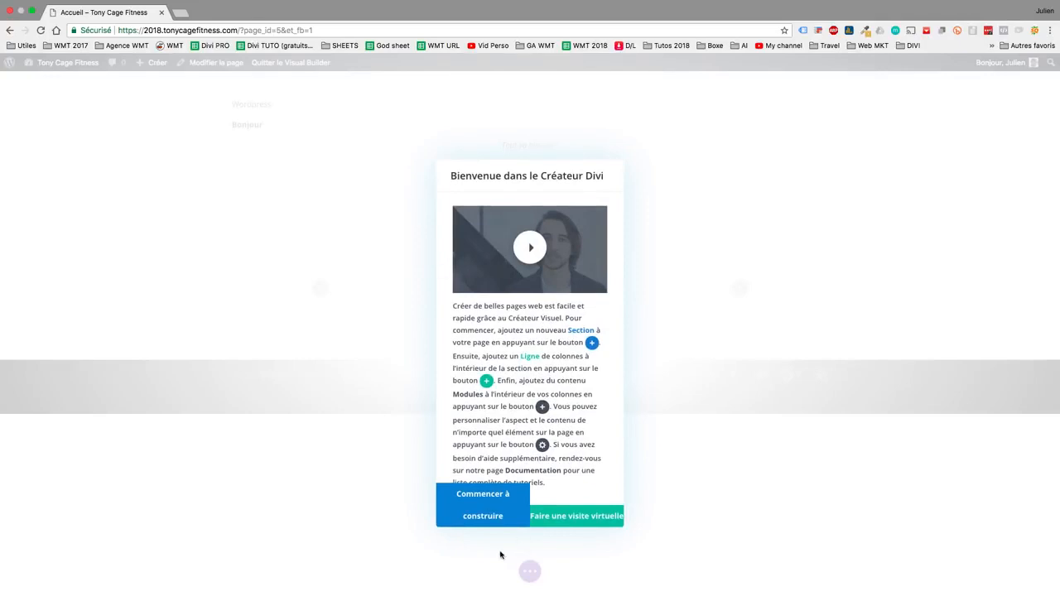
Dismiss the welcome window and add a new section below the three-column row
left_click(487, 509)
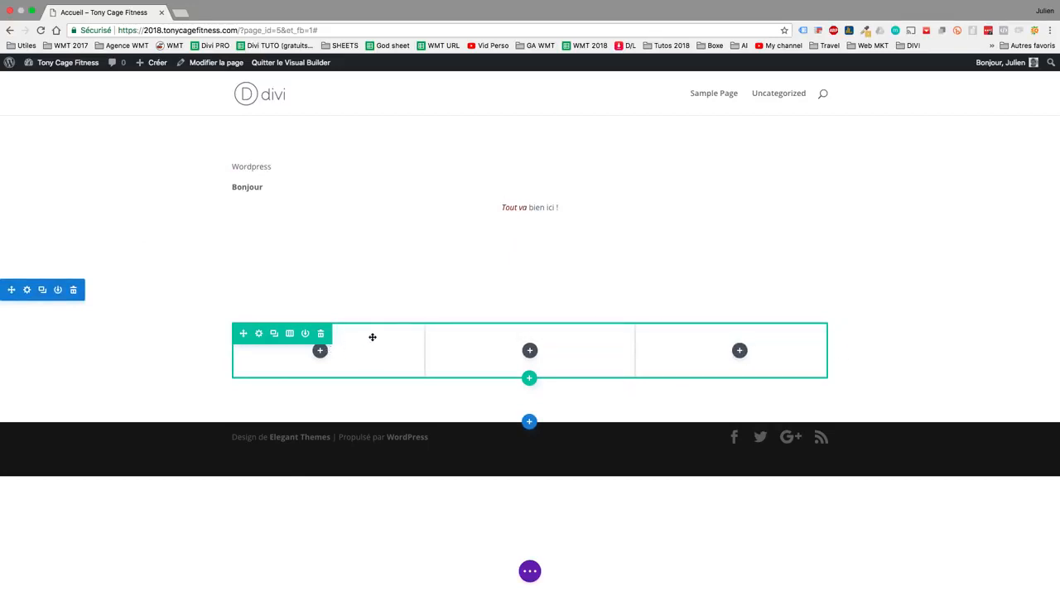
left_click(530, 423)
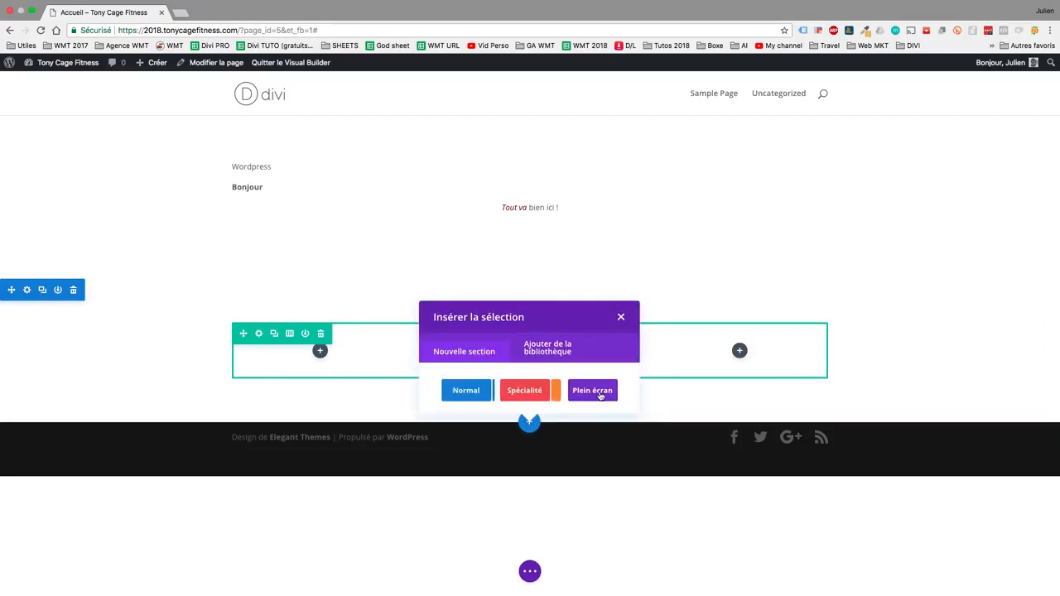
Insert a fullscreen header module in a full-width section, titled 'Tony Cage Fitness'
left_click(592, 391)
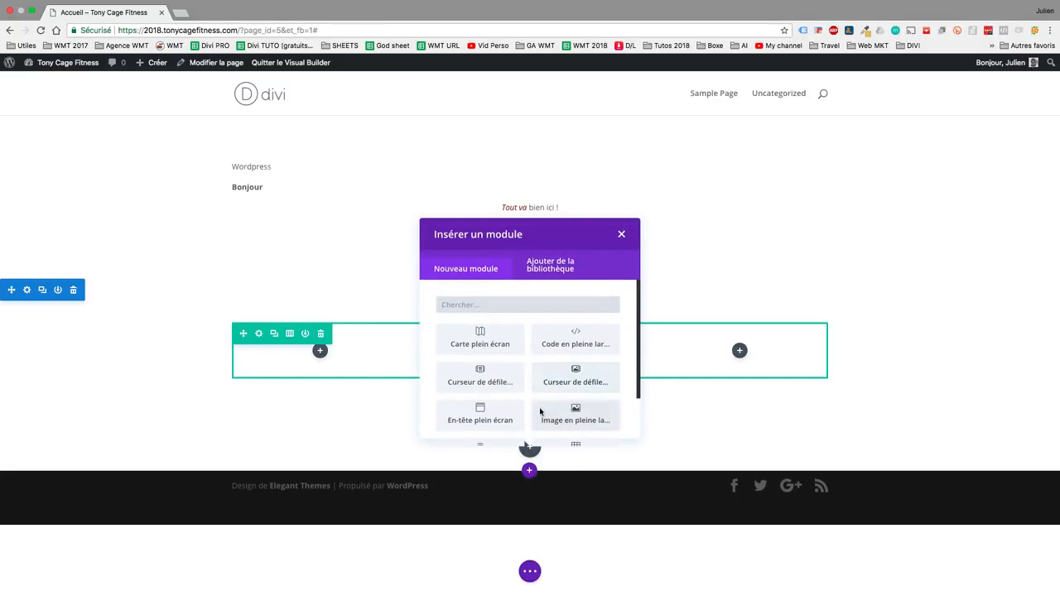
scroll(509, 407, "down", 2)
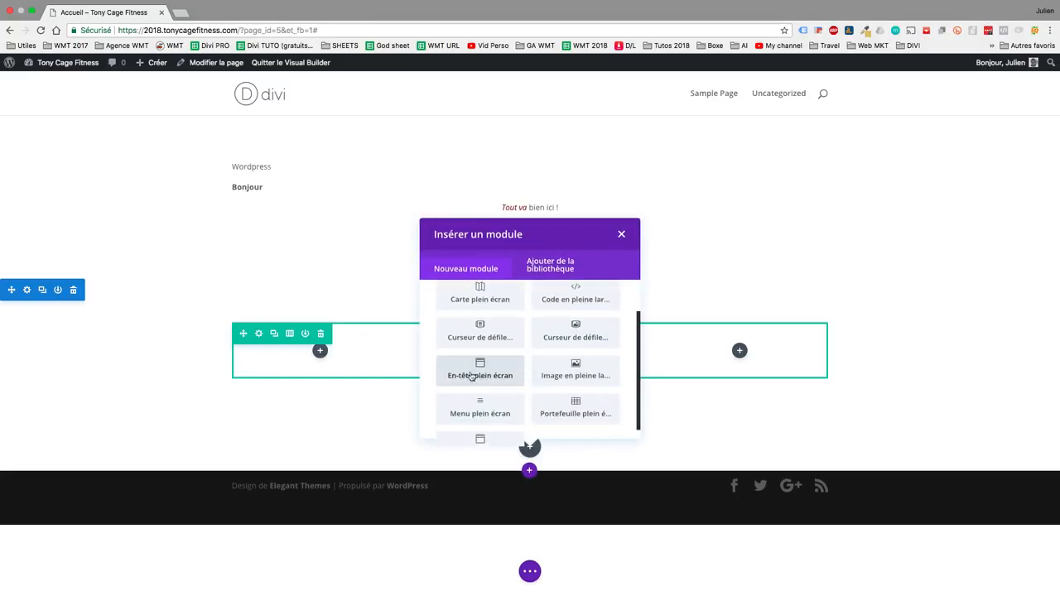
left_click(478, 377)
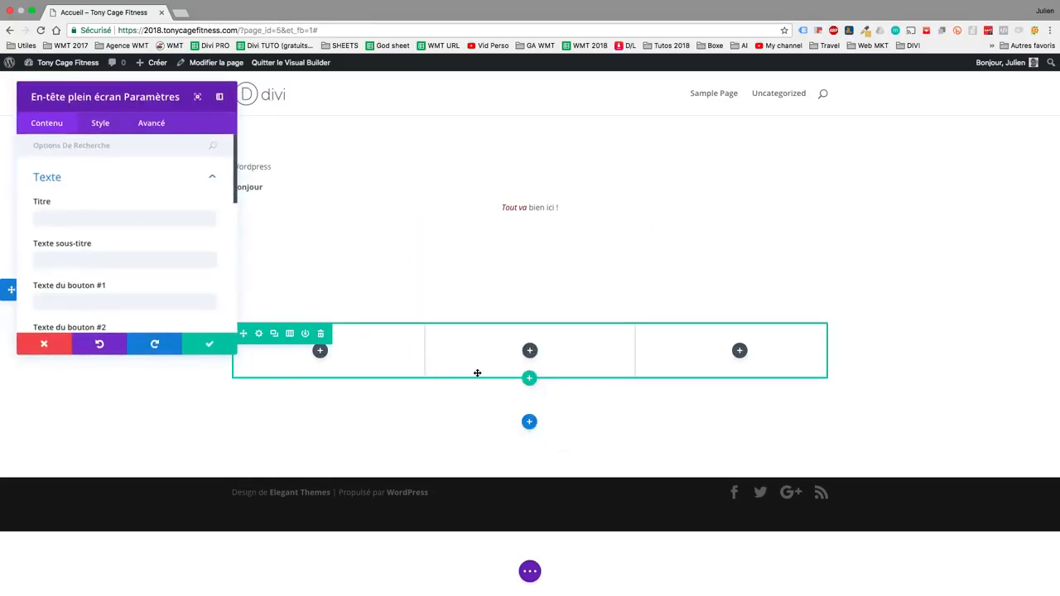
left_click(150, 219)
type("Teo")
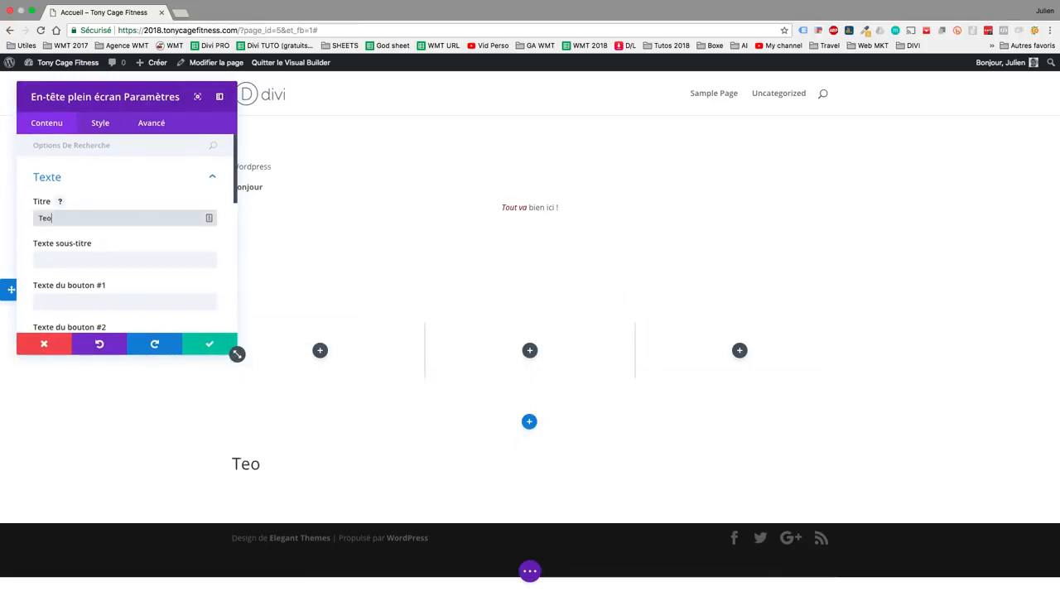
key("BackSpace")
key("BackSpace")
type("ony Cage Fitness")
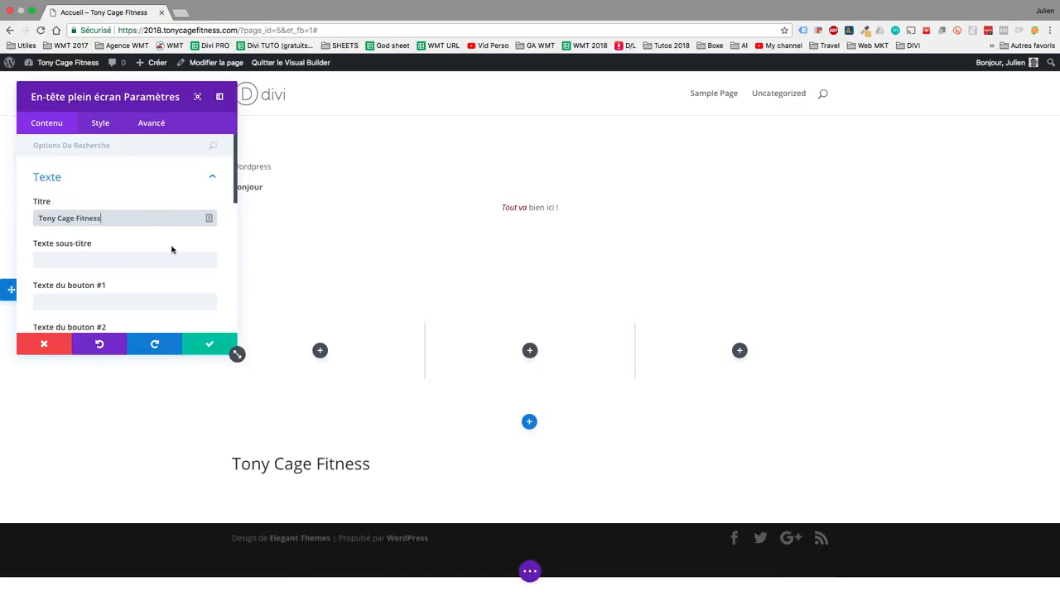
Set the subtitle 'Devenez fort et musclés' and button label 'Réserver un Coaching', expanding Images and Fond
left_click(131, 260)
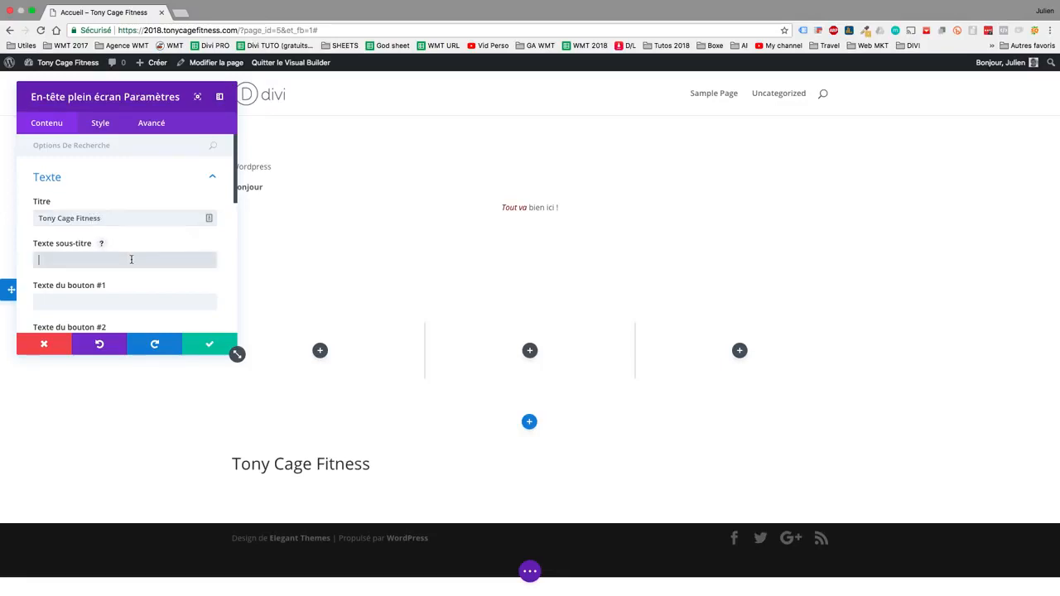
type("Devenez ")
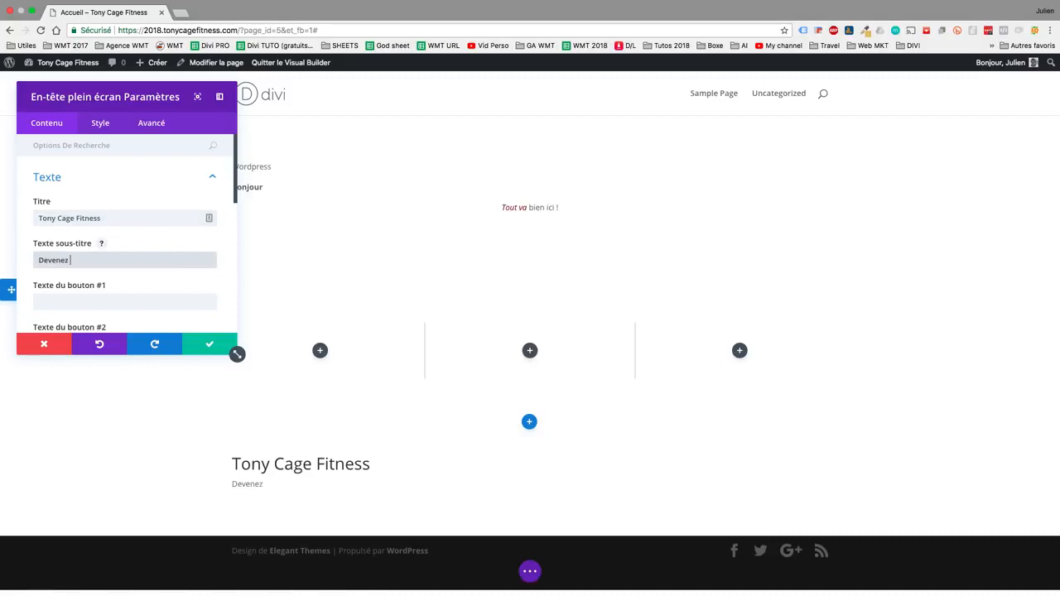
type("fort et musclés")
left_click(156, 303)
type("Réserver")
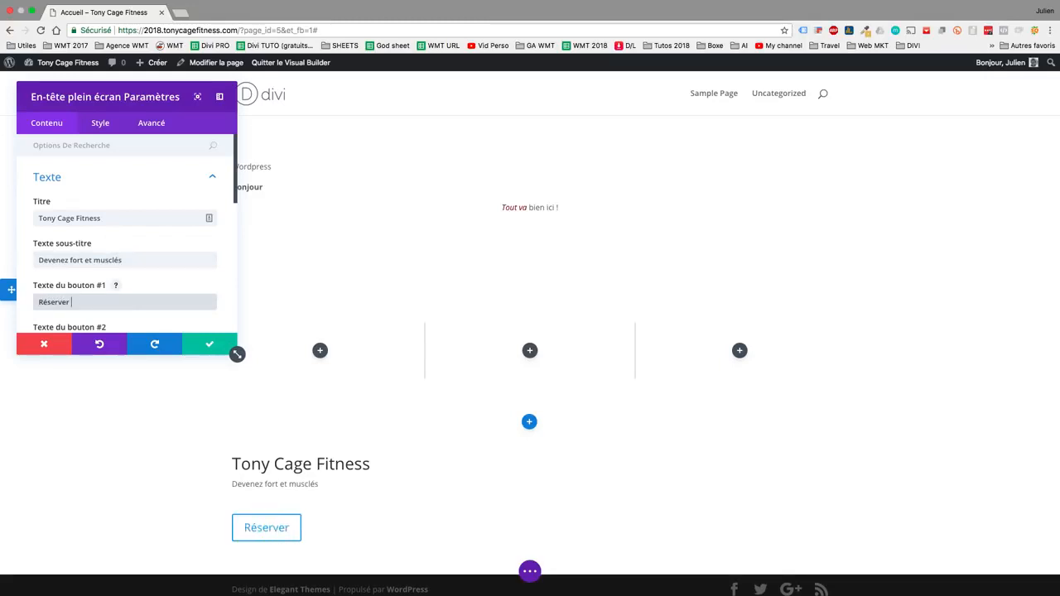
type(" Coaching")
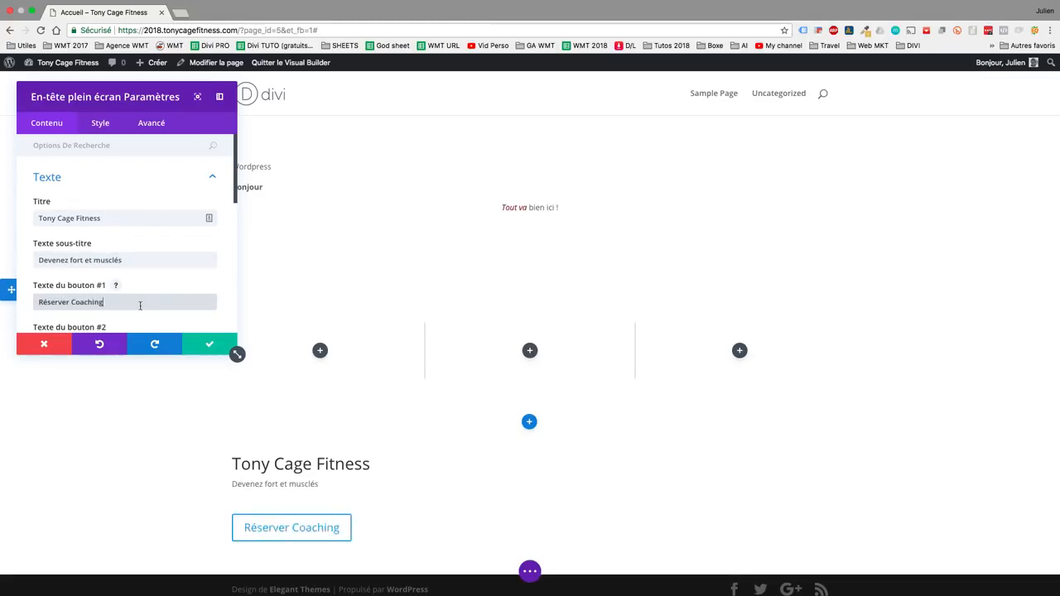
left_click(68, 301)
type("un")
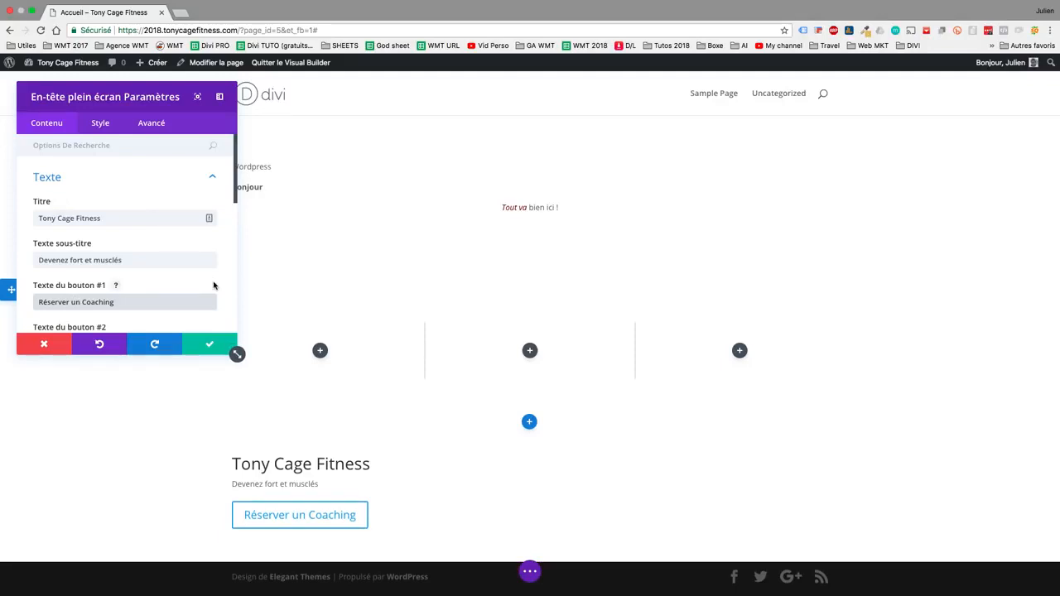
scroll(213, 285, "down", 6)
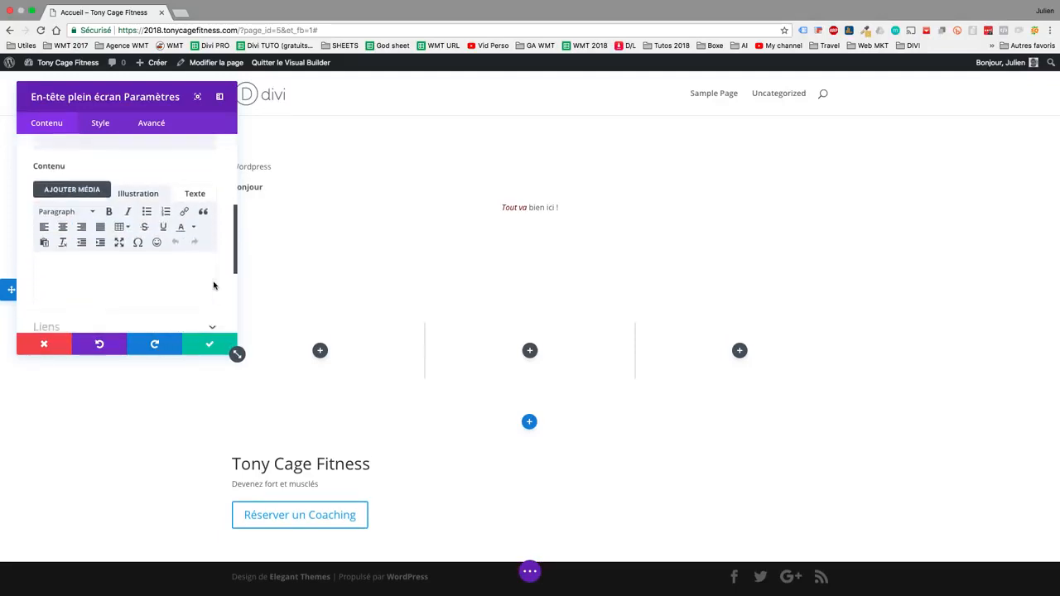
left_click(161, 255)
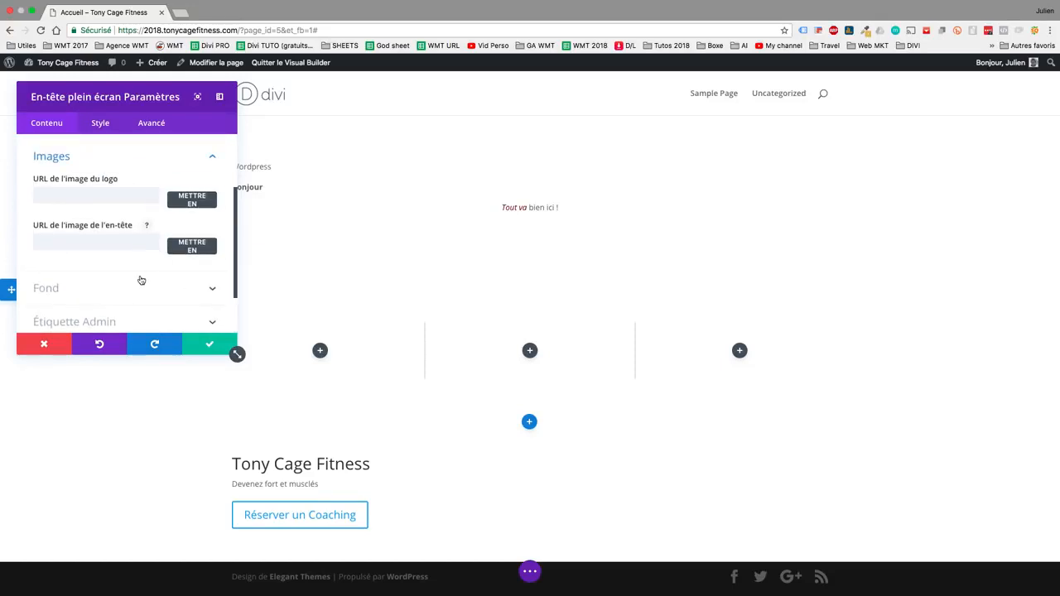
left_click(55, 289)
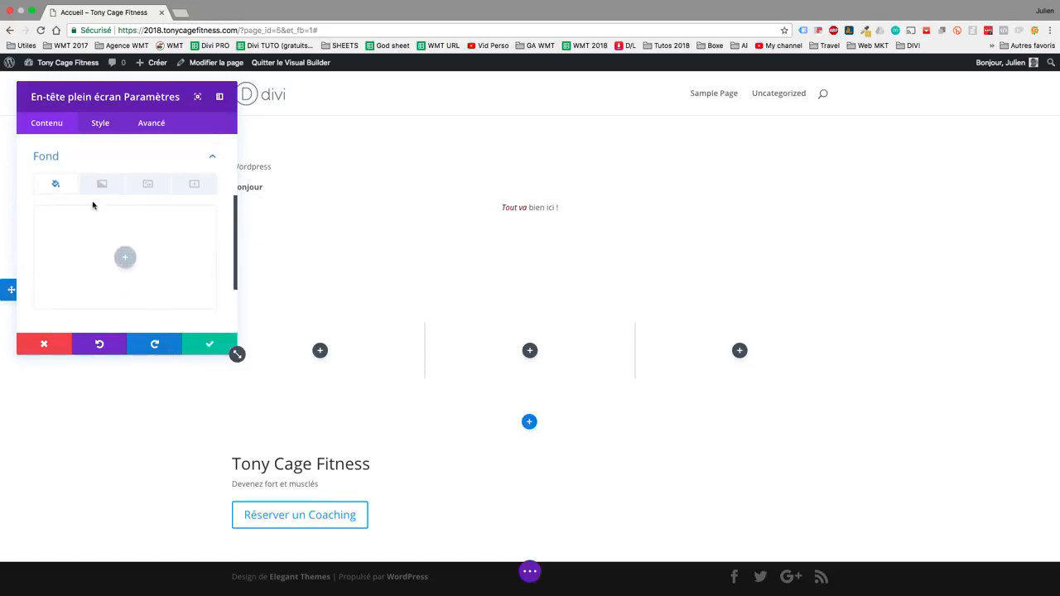
Try red and orange background colours, then apply a blue-teal gradient background
left_click(147, 184)
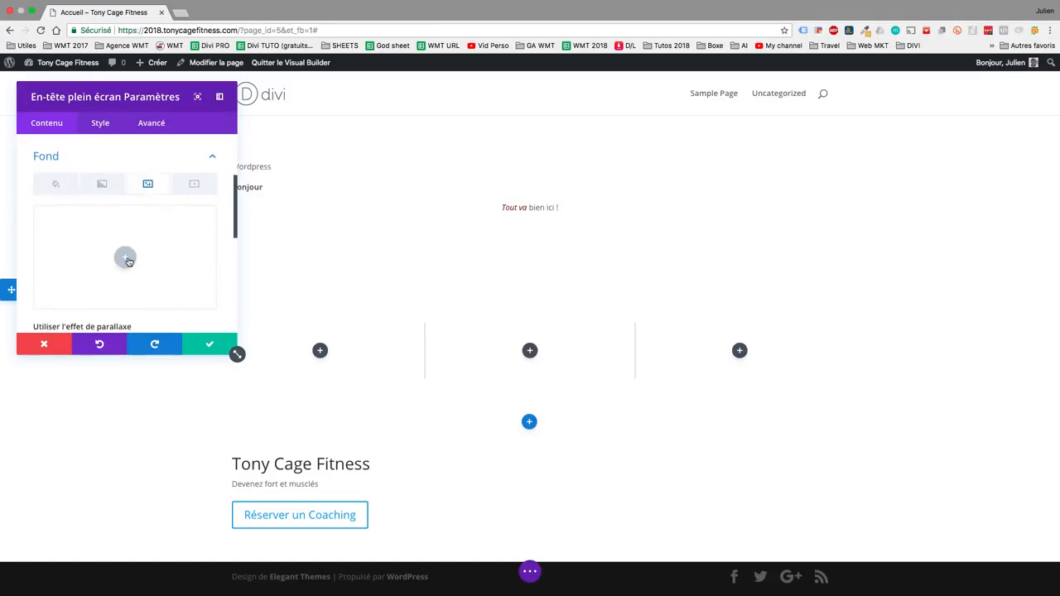
left_click(55, 188)
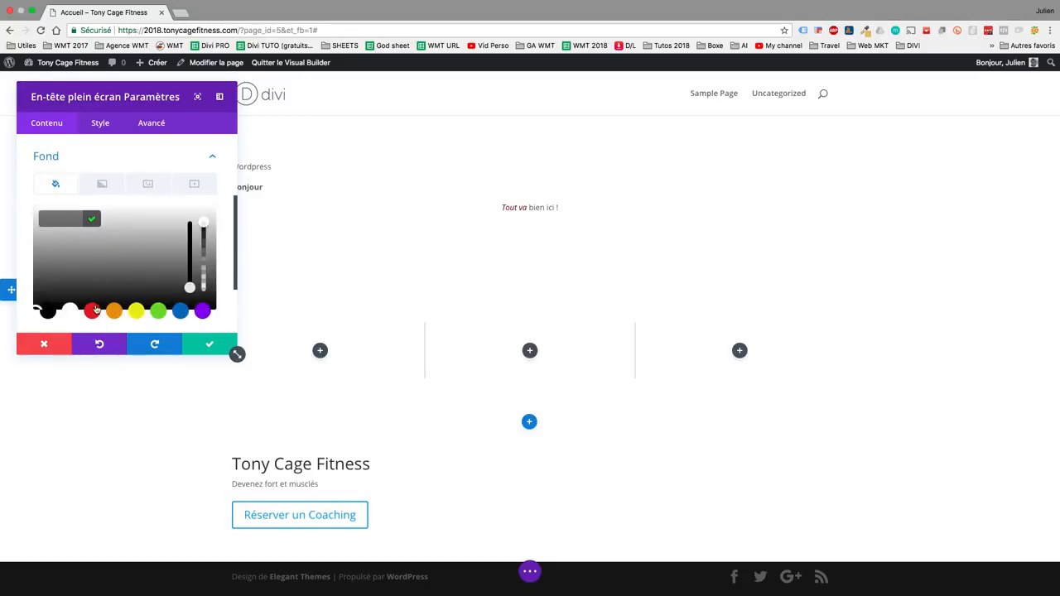
left_click(92, 310)
left_click(113, 310)
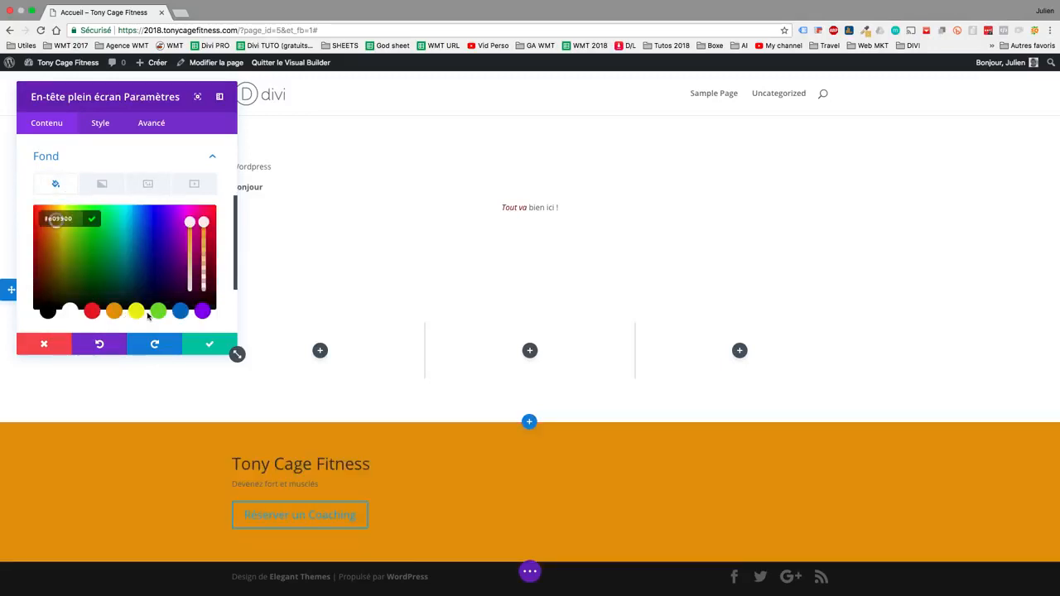
left_click(103, 194)
left_click(125, 264)
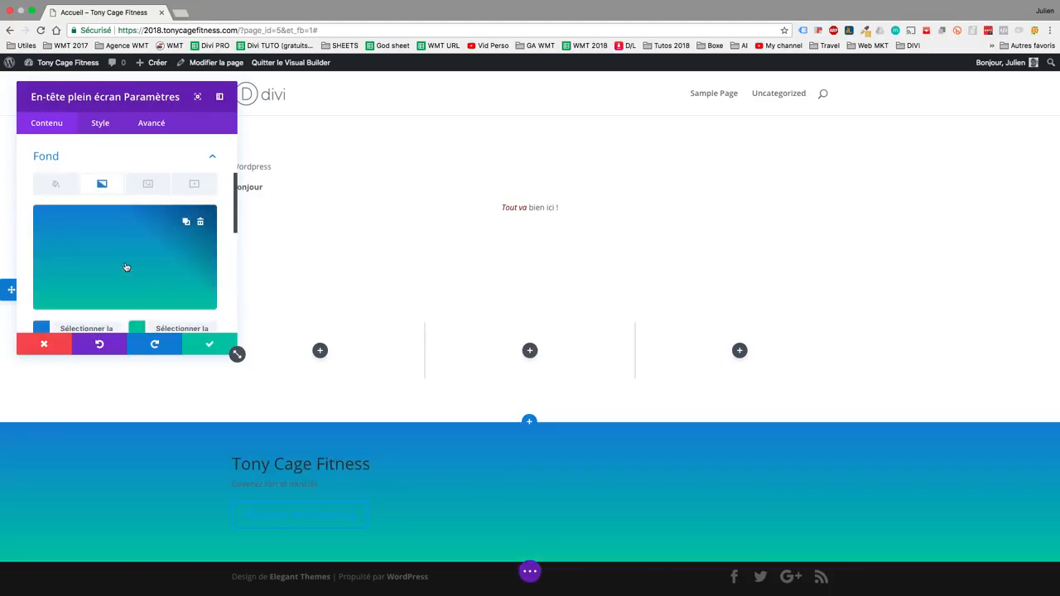
Rotate the gradient direction to 195deg and set its type to Radial
scroll(295, 351, "down", 1)
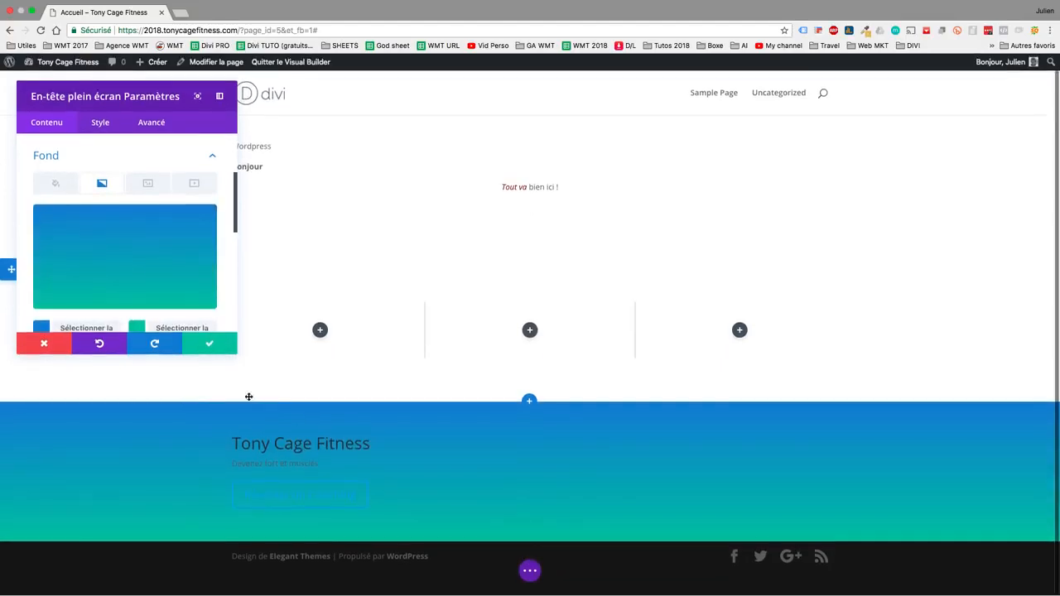
scroll(188, 283, "down", 4)
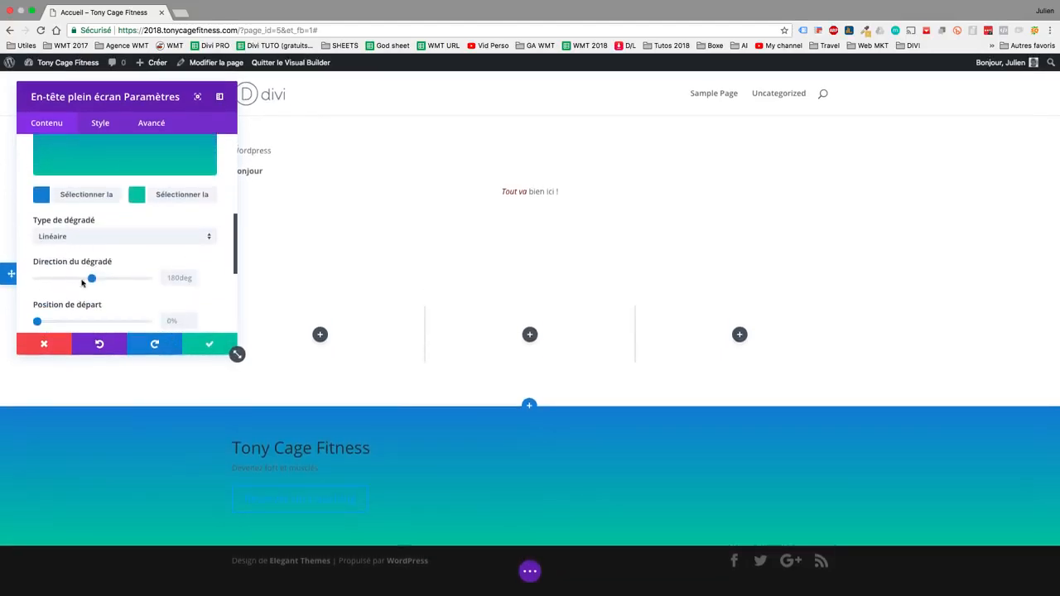
mouse_move(91, 280)
left_mouse_down()
mouse_move(106, 280)
mouse_move(97, 280)
left_mouse_up()
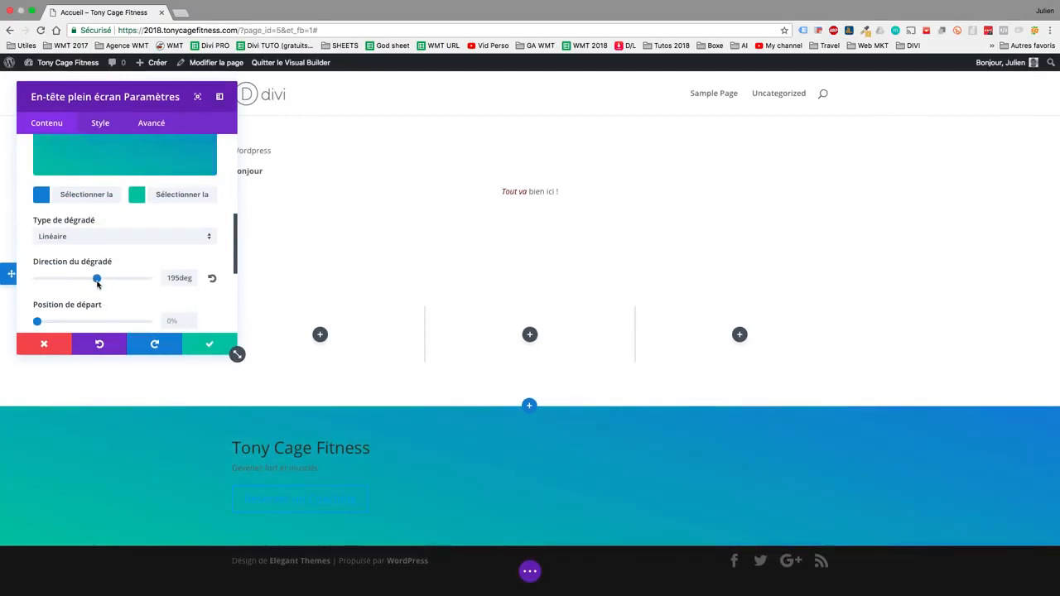
scroll(97, 284, "up", 1)
left_click(91, 263)
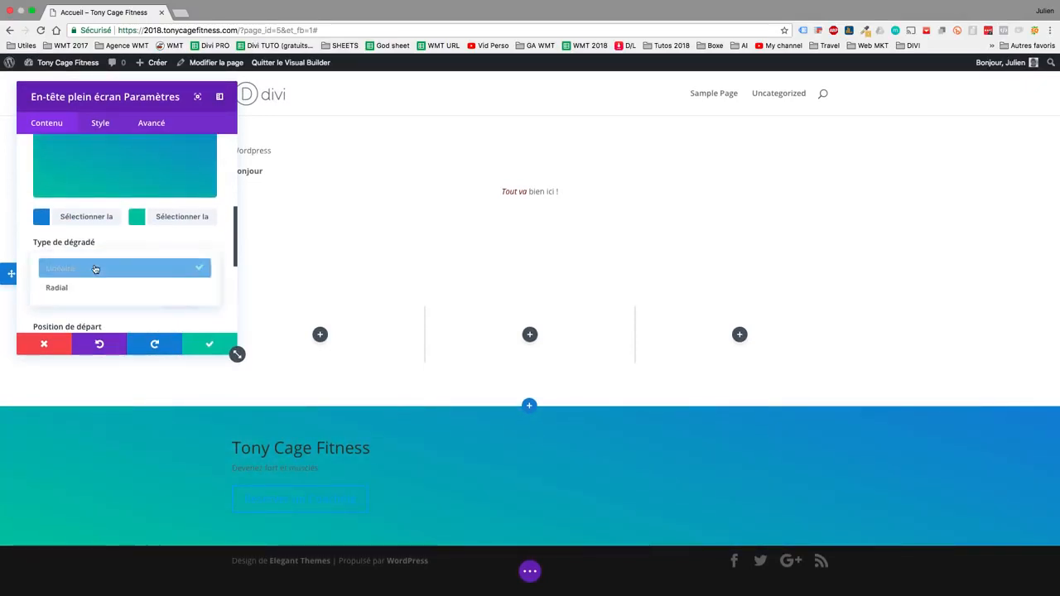
left_click(84, 288)
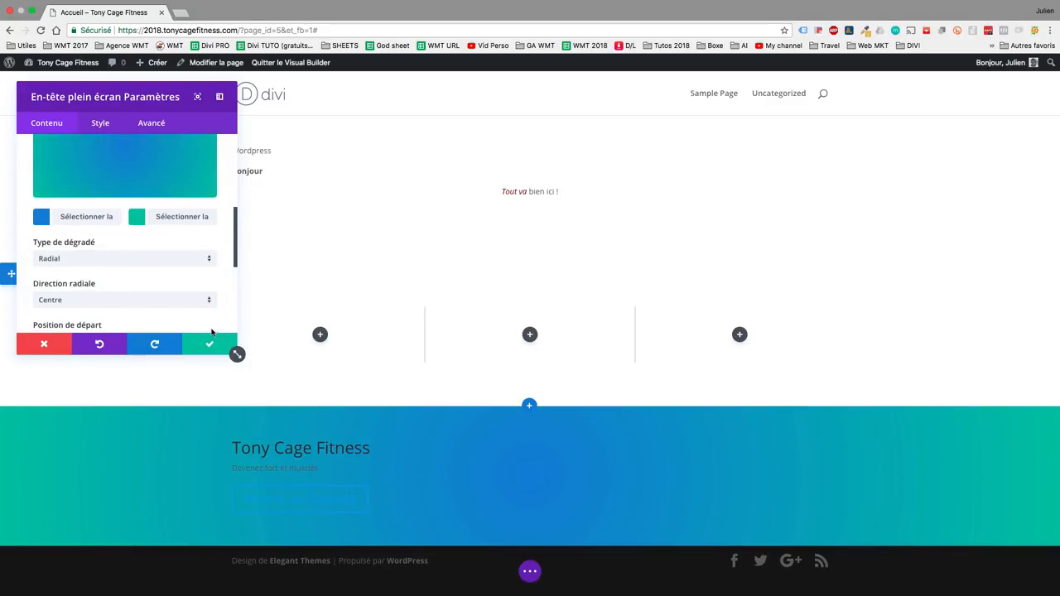
scroll(166, 273, "up", 3)
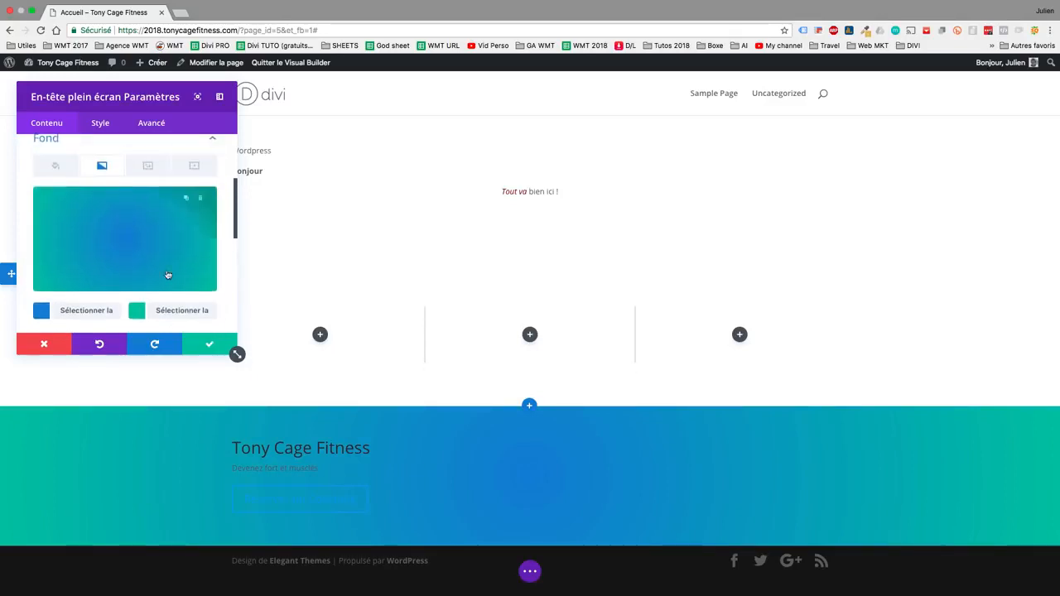
left_click(149, 167)
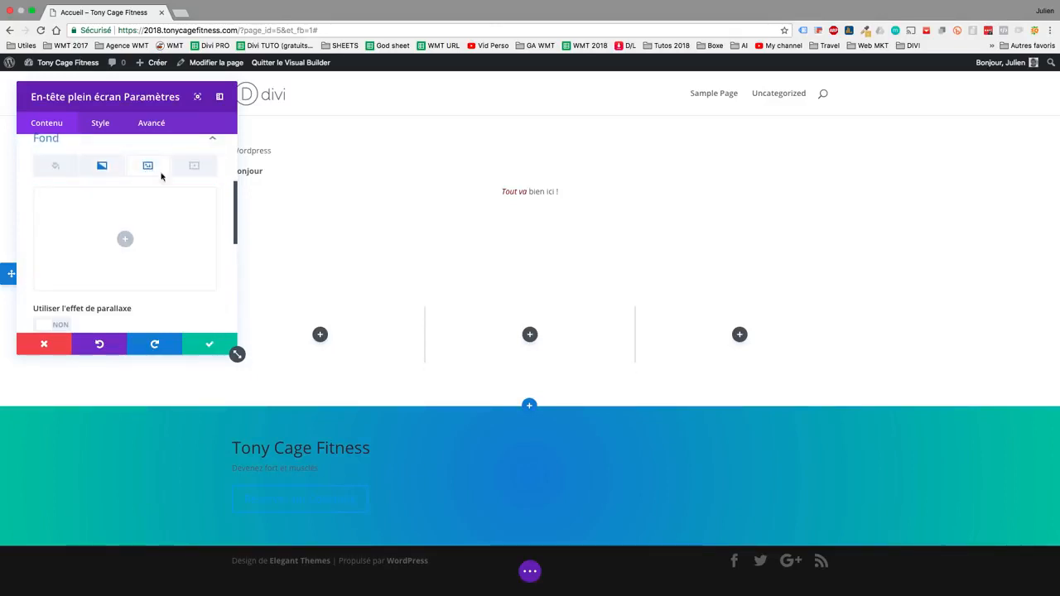
Upload 'Slider 1 - Homme pushups' and use it as the header's background image
left_click(127, 237)
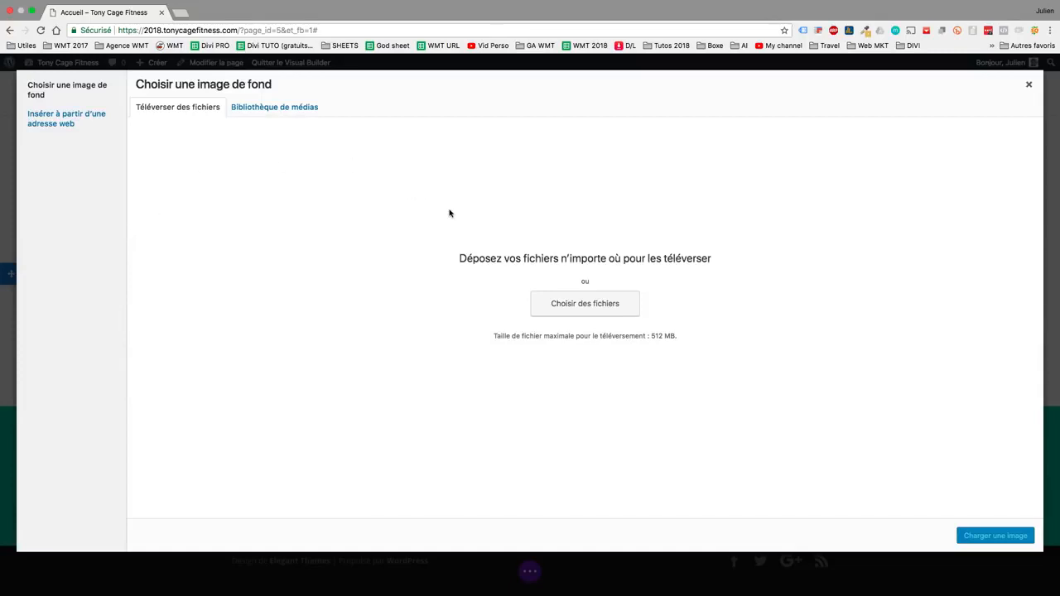
left_click(566, 311)
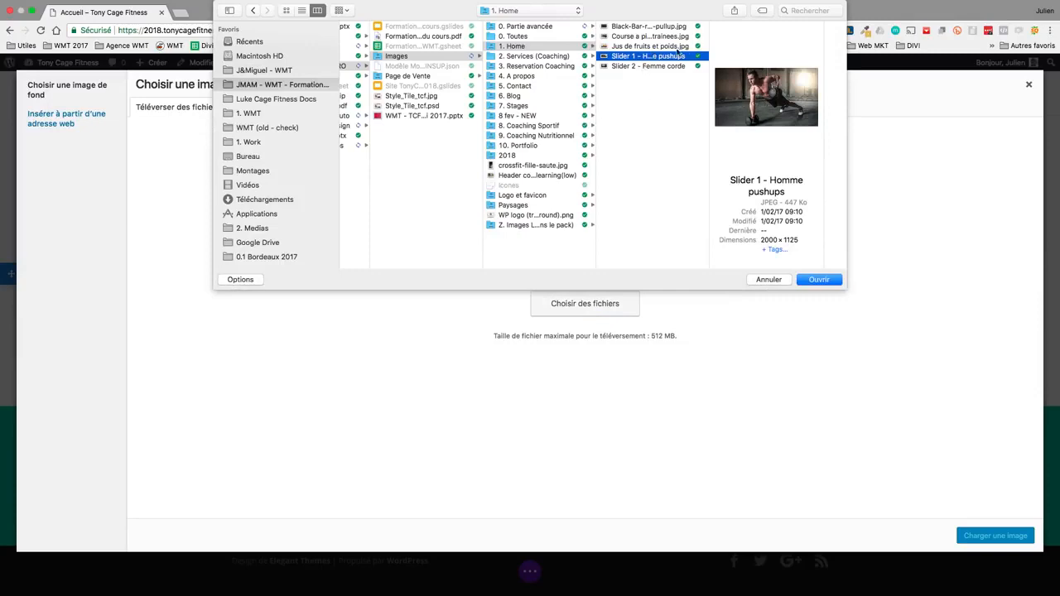
left_click(818, 280)
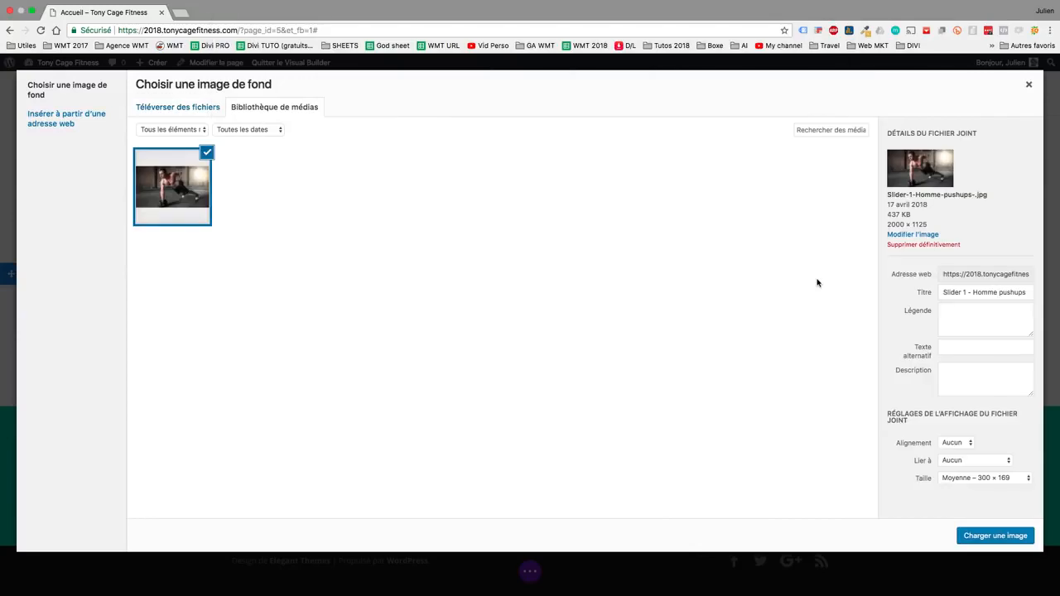
left_click(1004, 478)
left_click(981, 503)
left_click(985, 535)
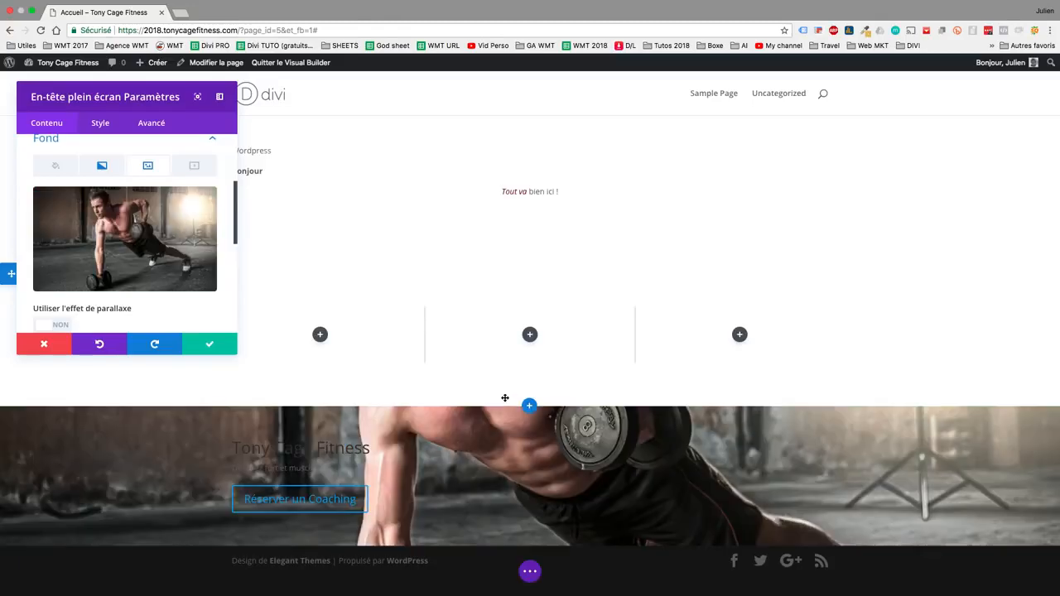
scroll(524, 462, "down", 1)
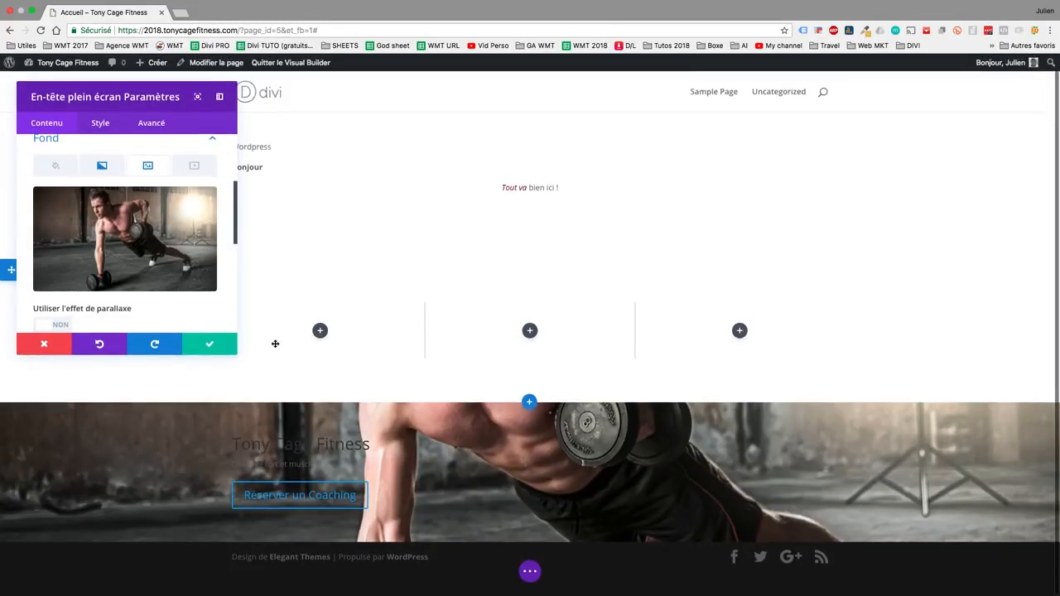
Save the header, delete the Bonjour text section and the empty three-column section, then reopen header settings
left_click(210, 344)
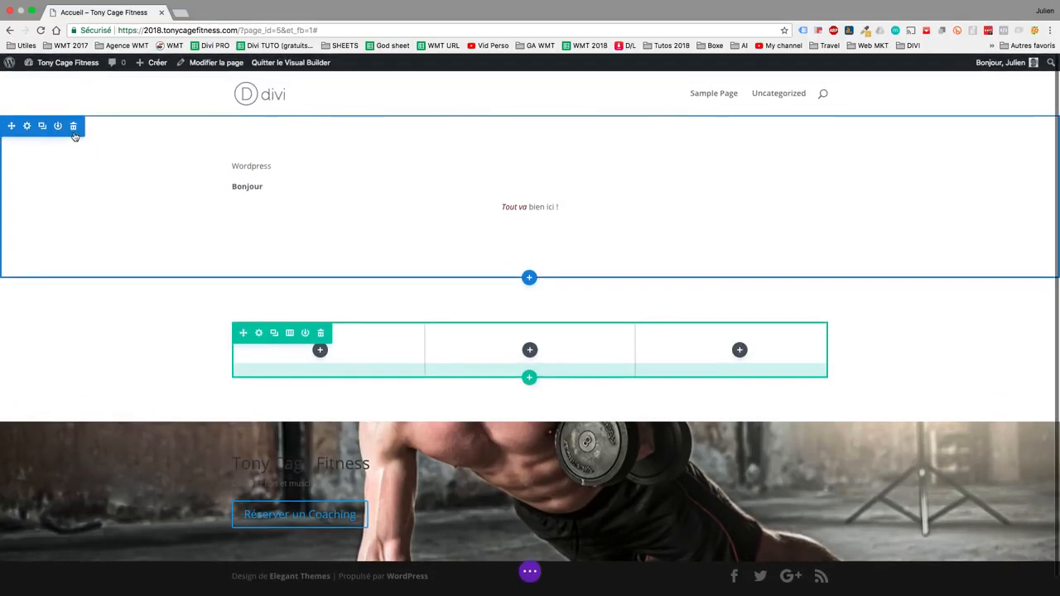
left_click(73, 130)
left_click(73, 129)
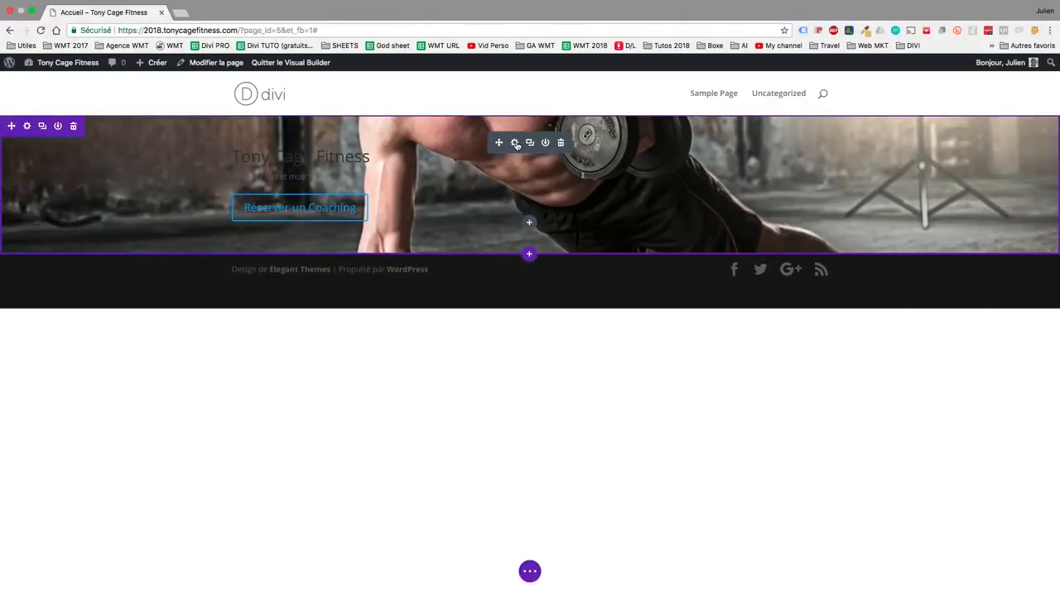
left_click(515, 142)
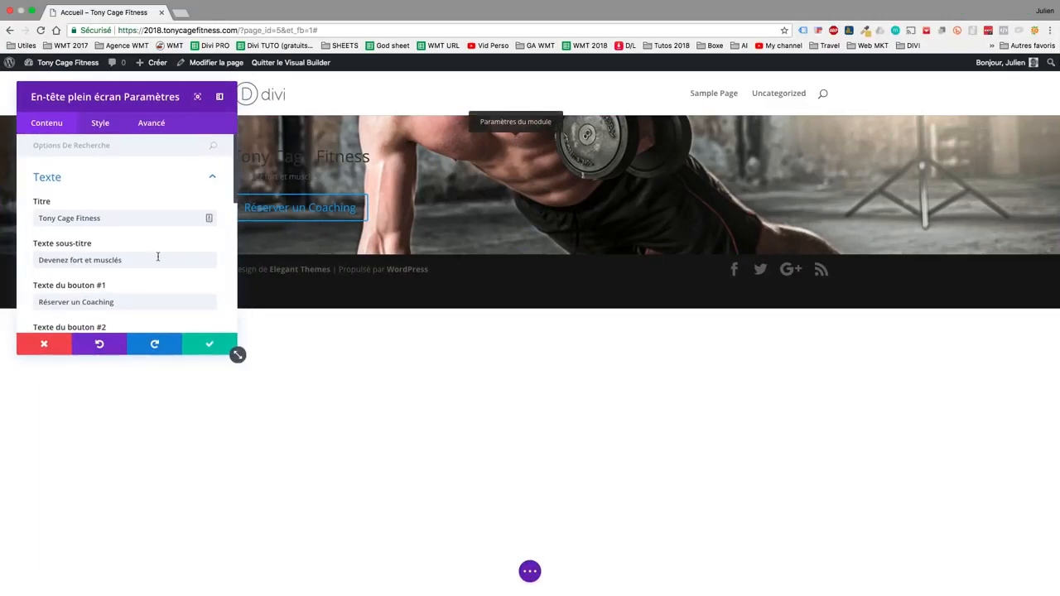
Enlarge the header settings panel and move it off the header preview
scroll(157, 257, "down", 5)
scroll(157, 257, "down", 5)
scroll(142, 248, "up", 1)
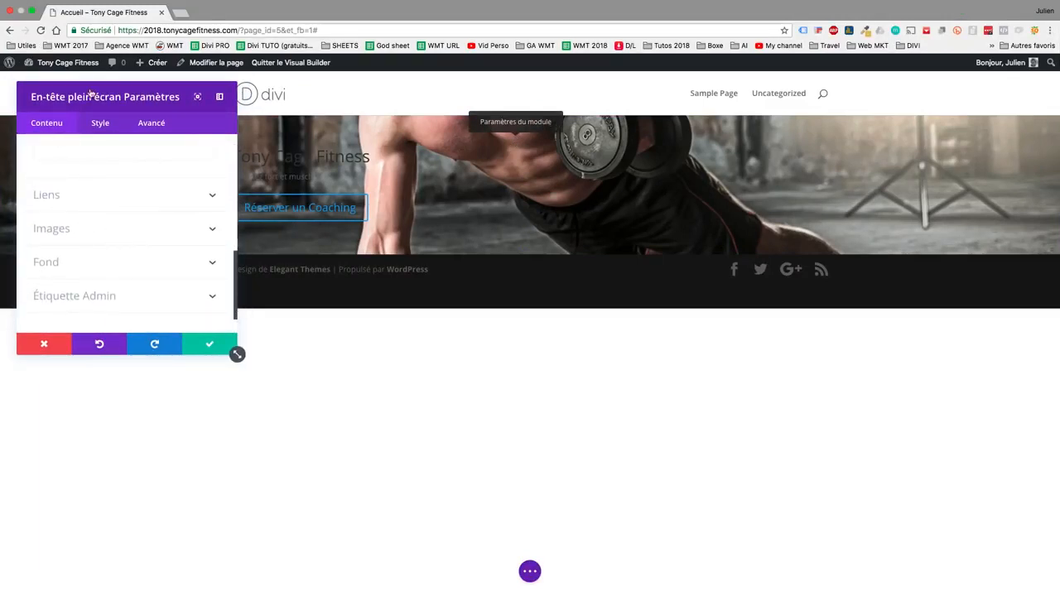
left_click_drag(237, 354, 426, 502)
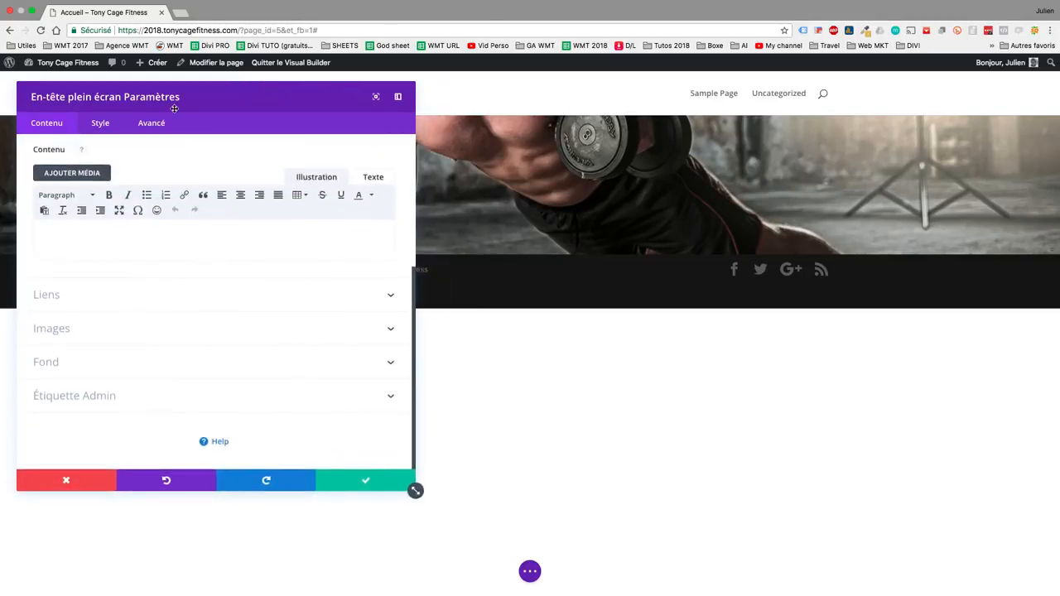
left_click_drag(174, 108, 667, 99)
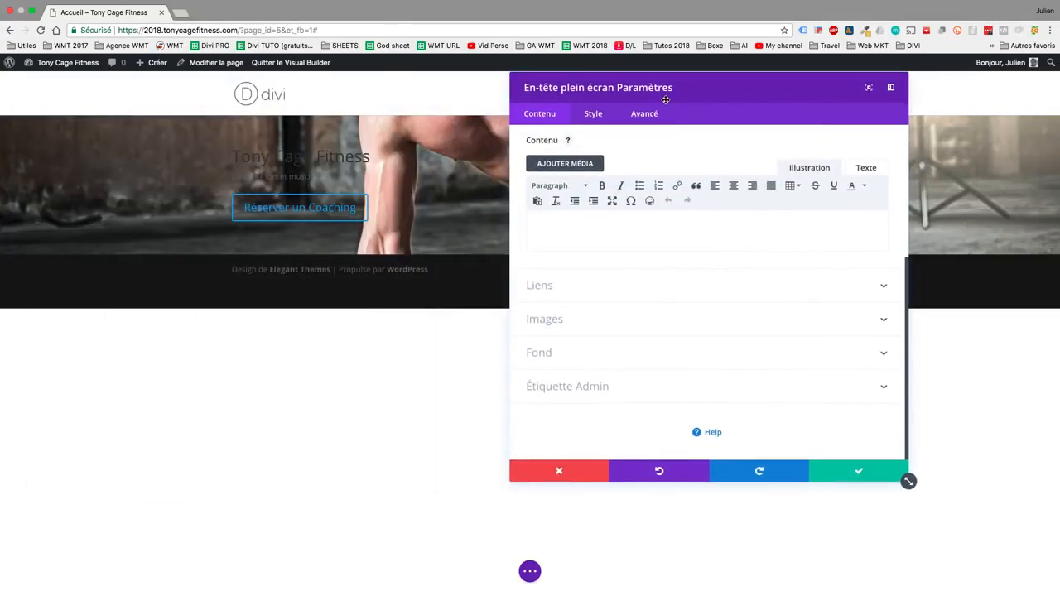
Delete the header's gradient background, leaving only the photo, and switch to Style settings
left_click(628, 350)
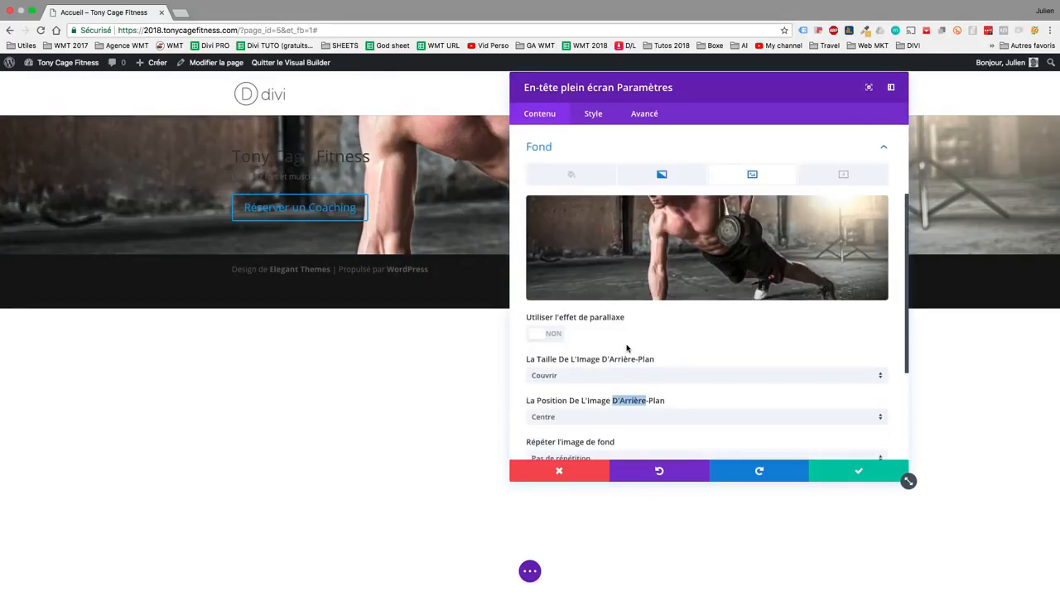
scroll(627, 349, "up", 1)
left_click(659, 192)
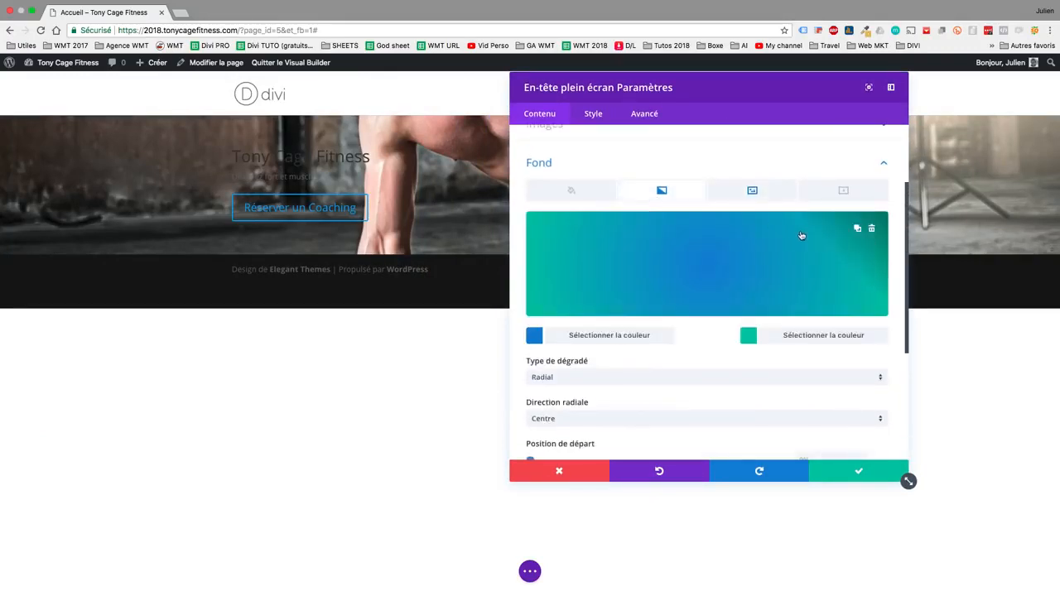
scroll(809, 286, "down", 1)
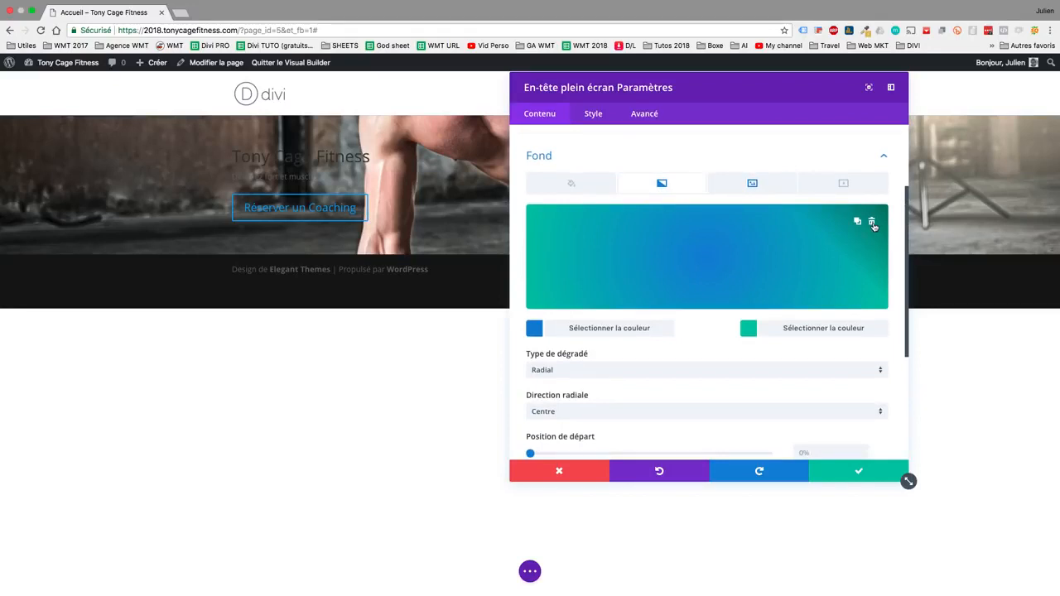
left_click(872, 224)
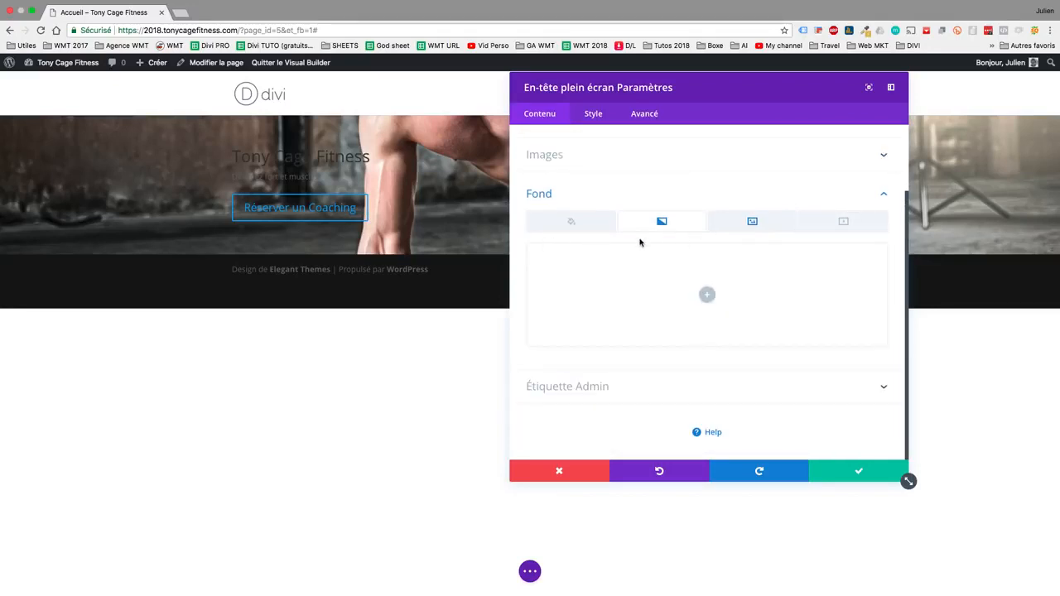
scroll(639, 241, "up", 3)
left_click(594, 113)
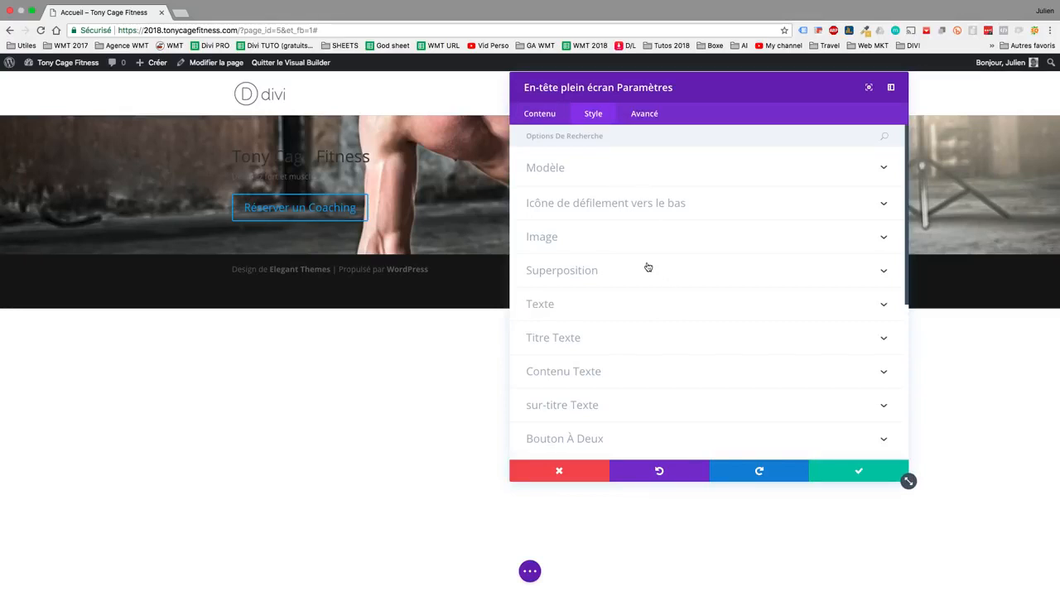
Turn on 'Passer en mode plein écran' and centre the header's text orientation
left_click(563, 167)
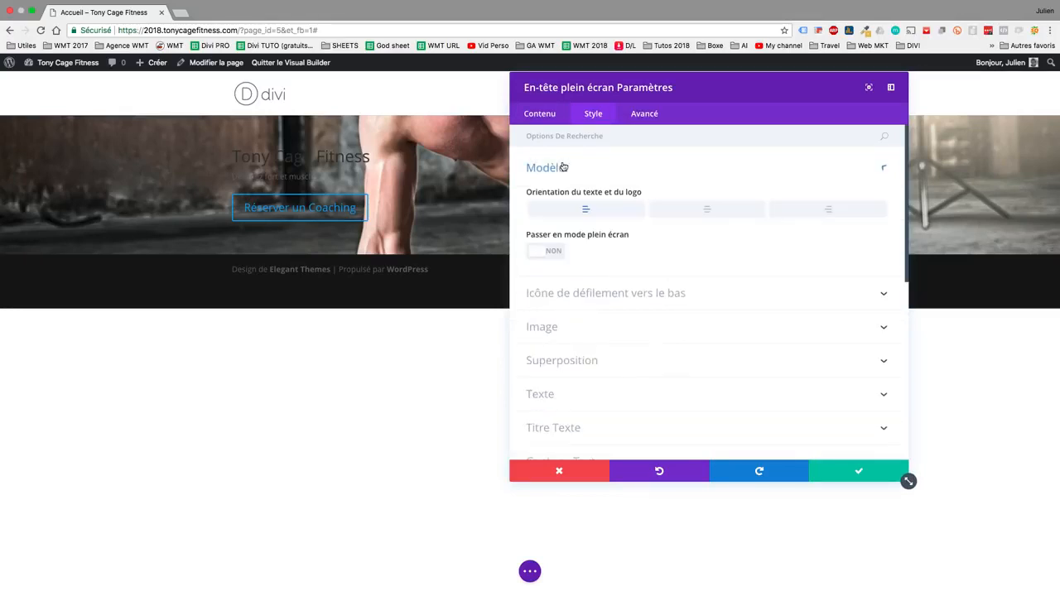
left_click(538, 250)
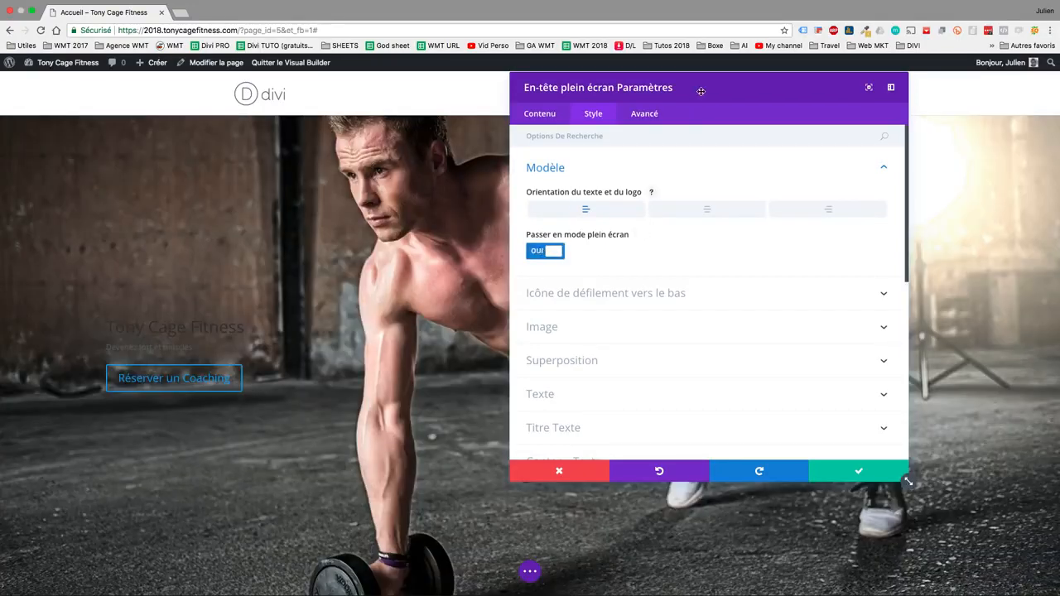
left_click_drag(700, 90, 817, 87)
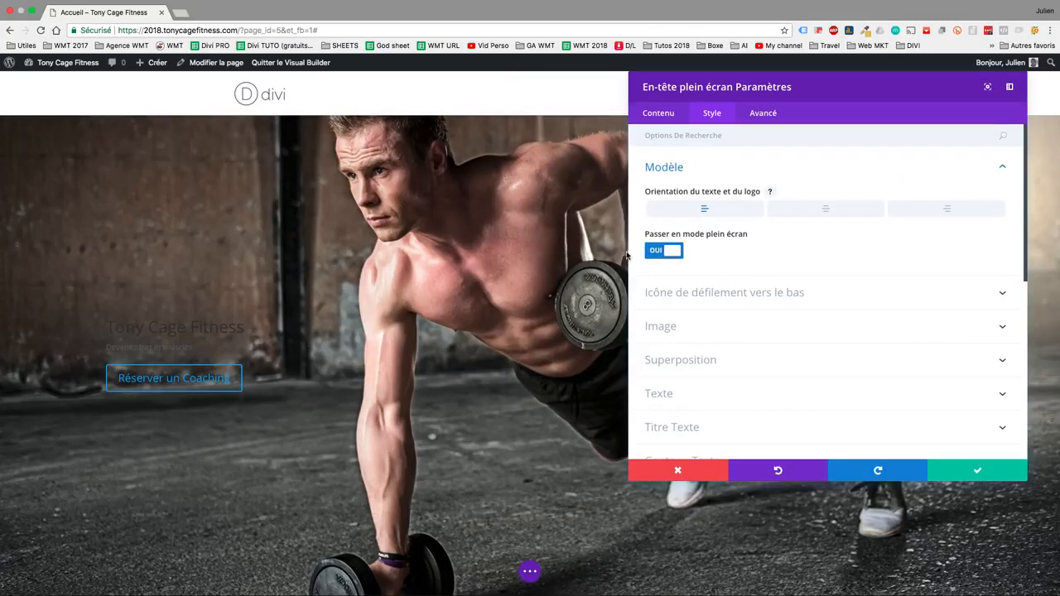
left_click(818, 213)
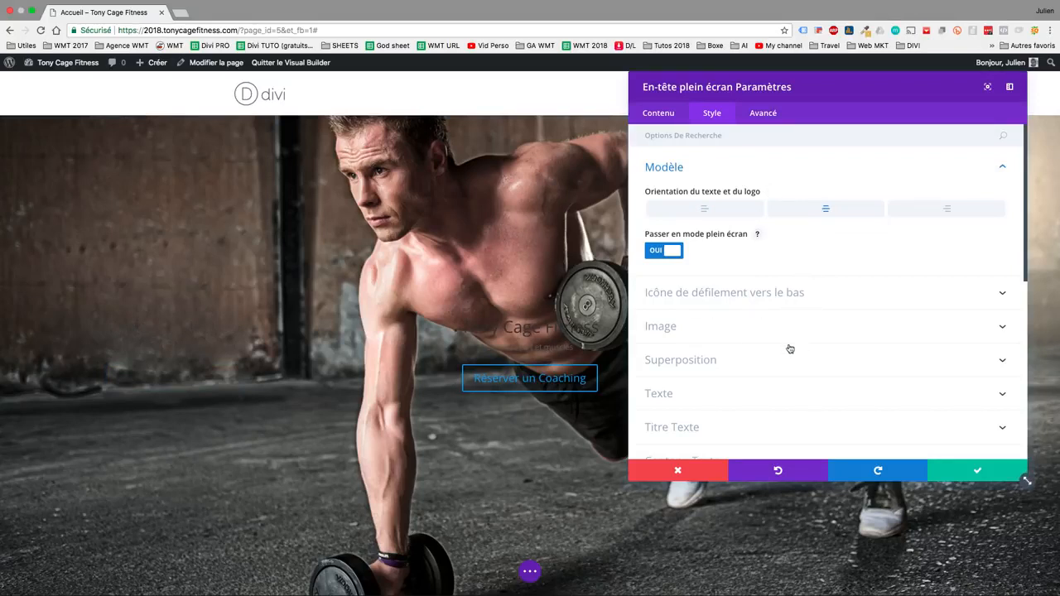
left_click(700, 394)
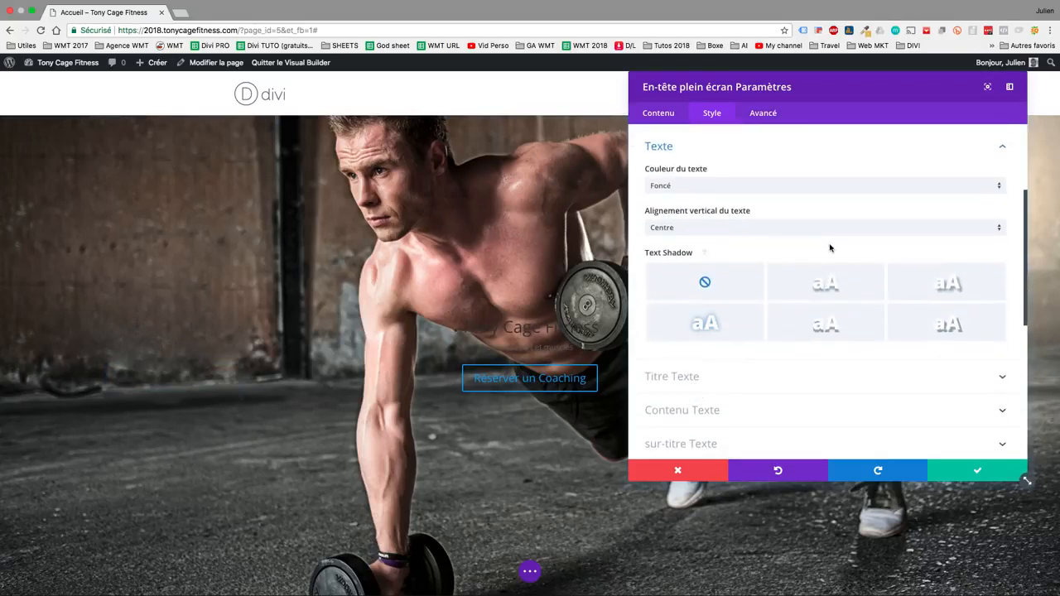
Set the header text colour to light
left_click(691, 189)
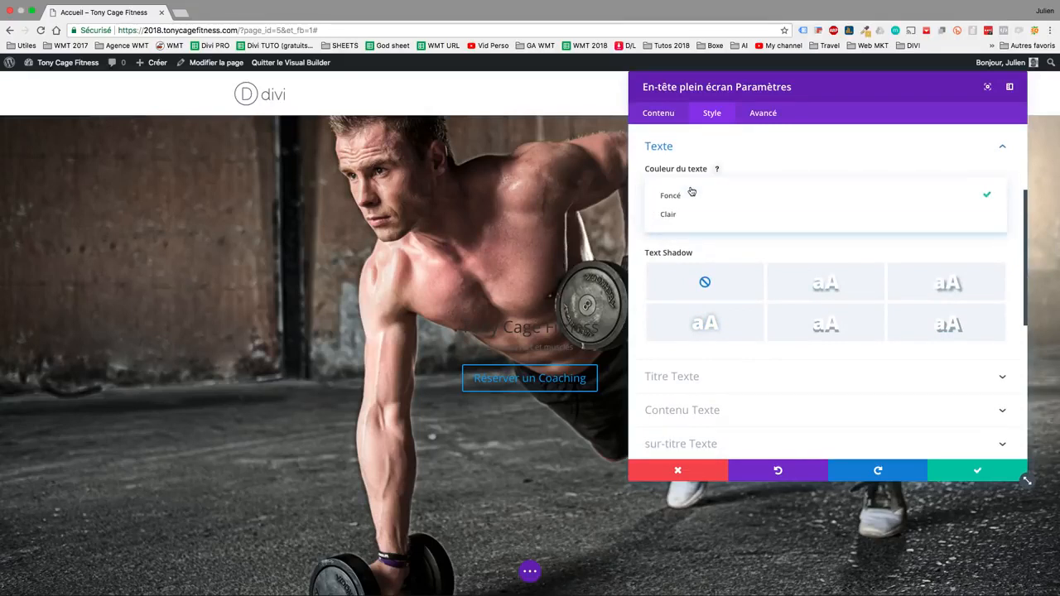
left_click(688, 214)
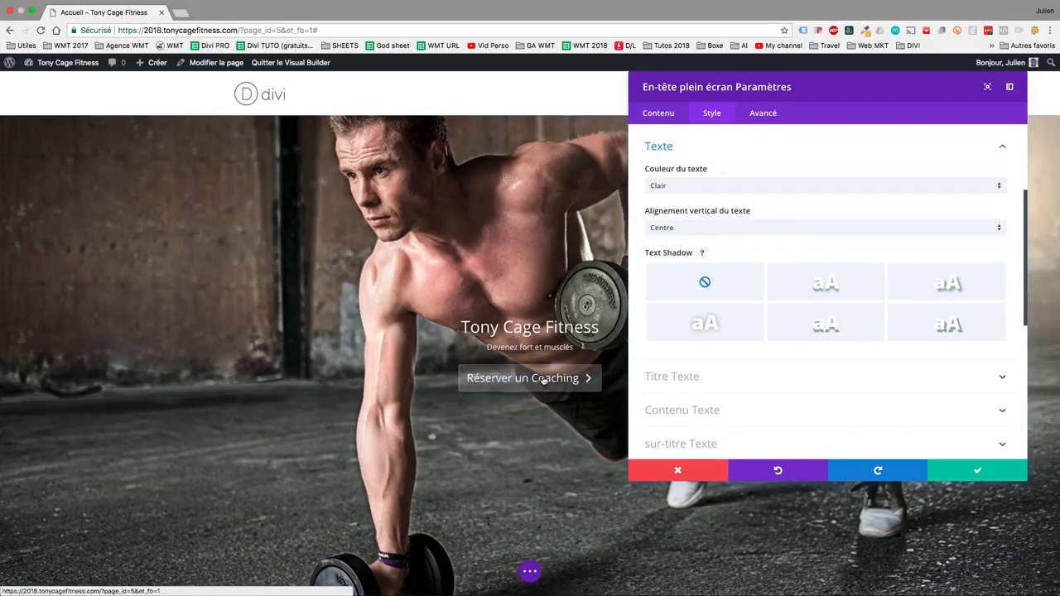
scroll(772, 256, "up", 3)
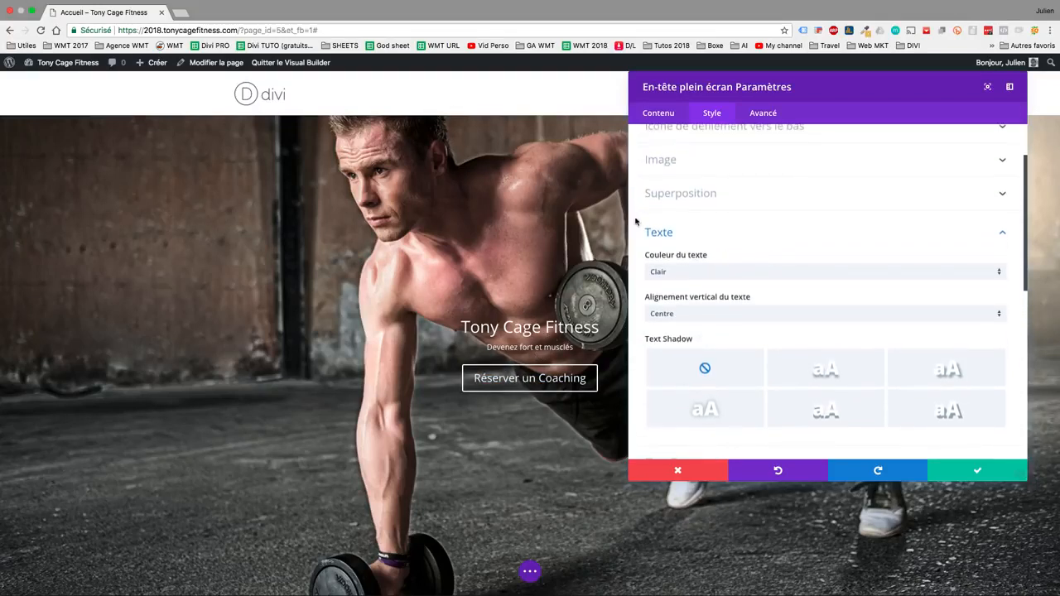
left_click(675, 236)
Try Aclonica and then Alfa Slab One as the title font
left_click(738, 260)
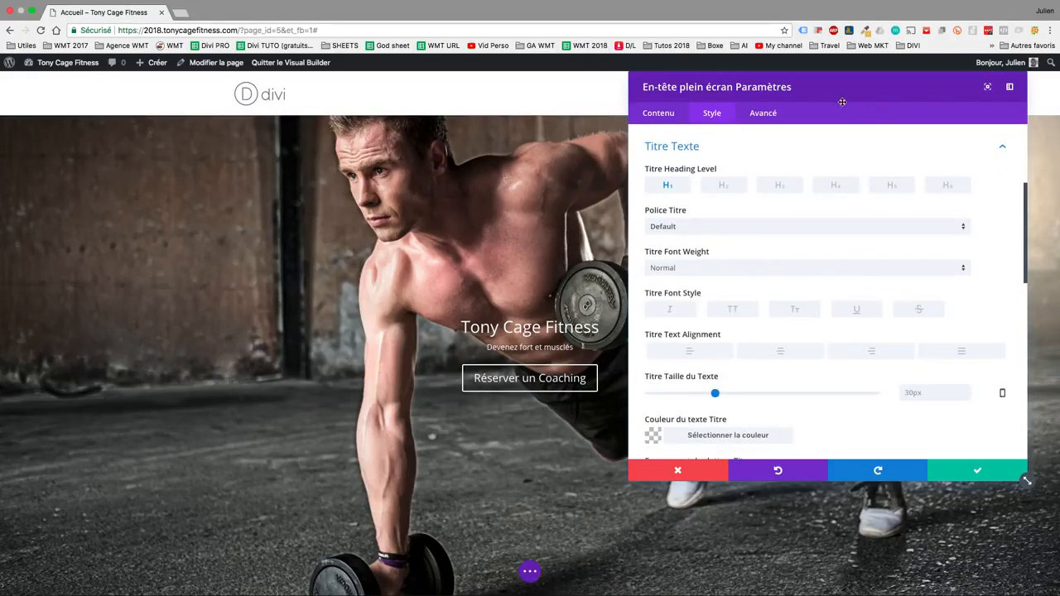
left_click_drag(818, 89, 860, 91)
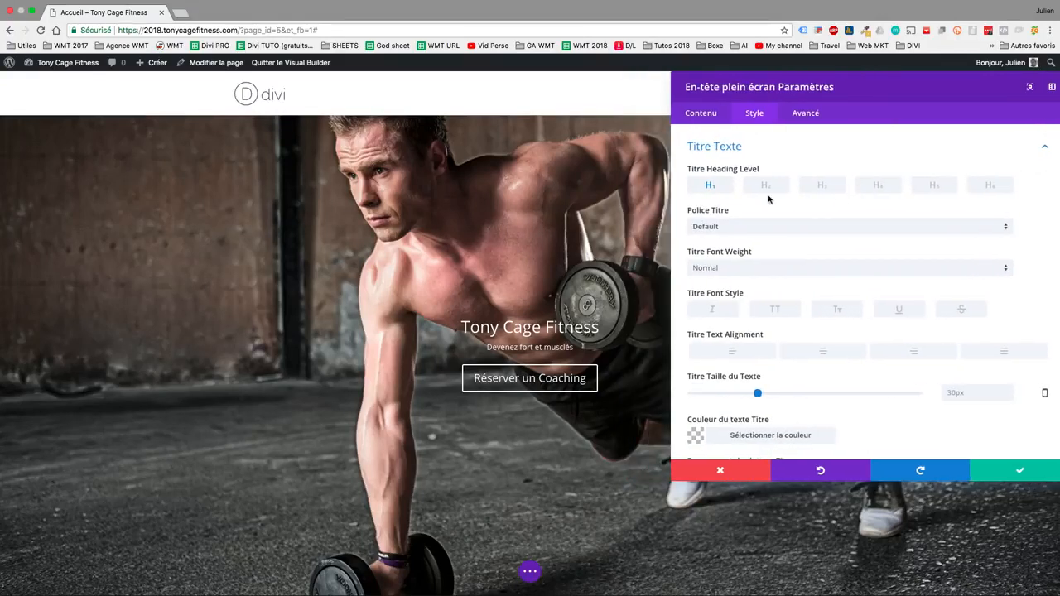
scroll(766, 192, "up", 2)
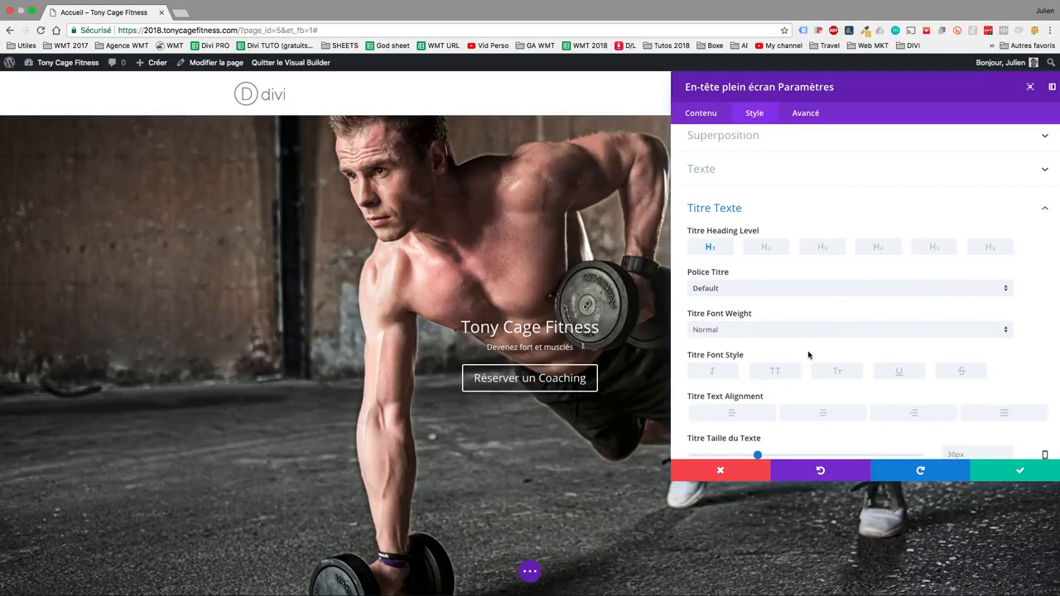
left_click(743, 294)
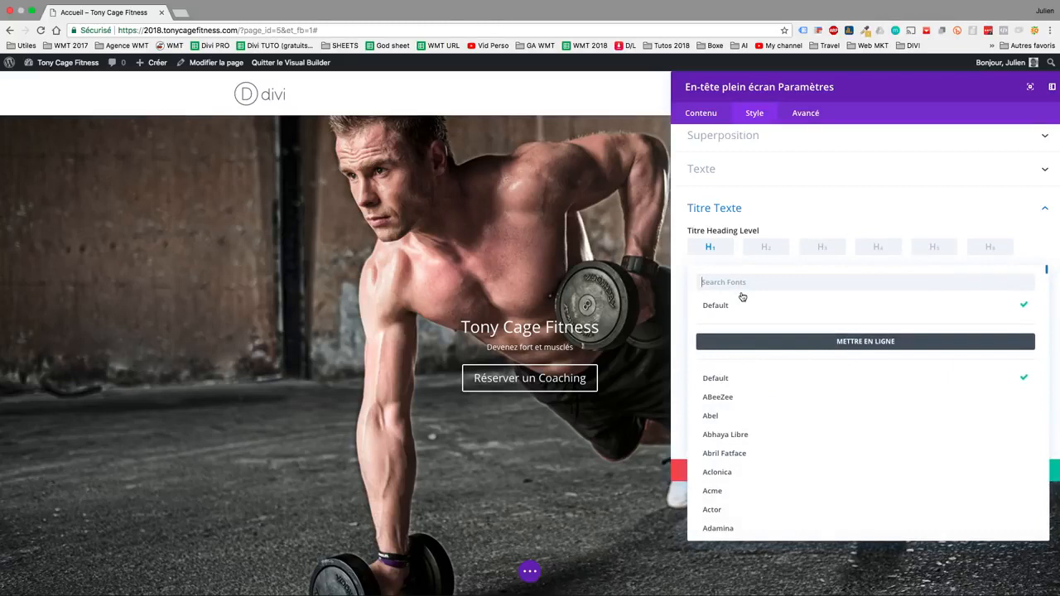
scroll(831, 425, "down", 2)
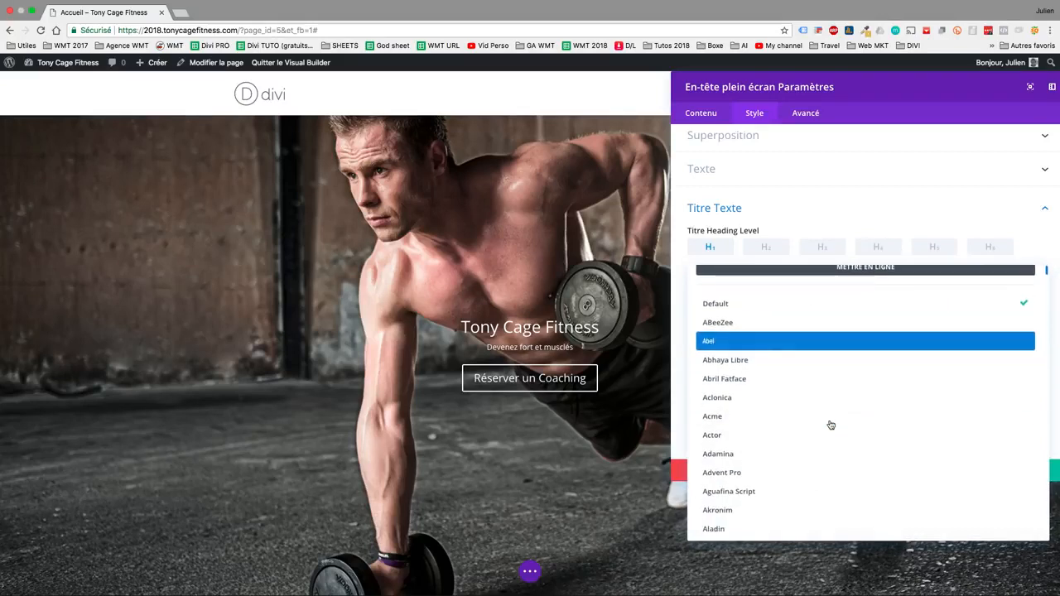
left_click(734, 397)
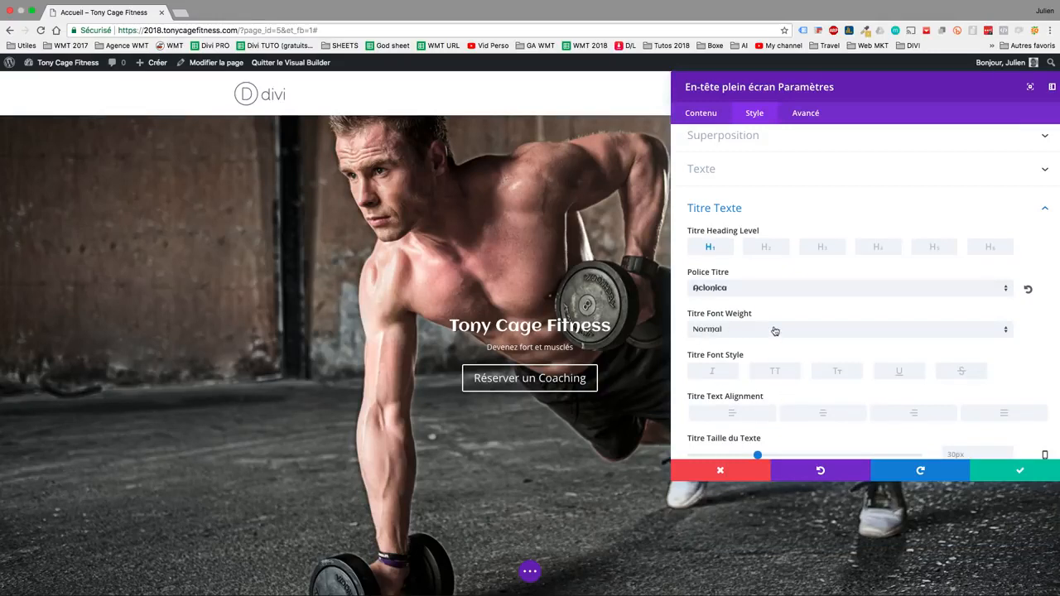
left_click(724, 293)
scroll(746, 367, "down", 2)
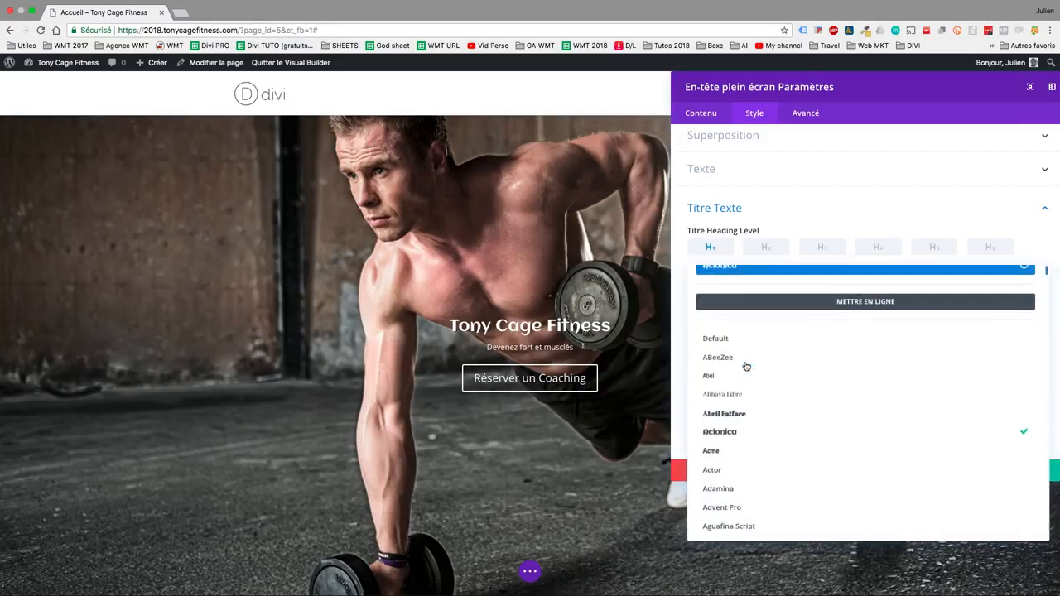
scroll(739, 514, "down", 3)
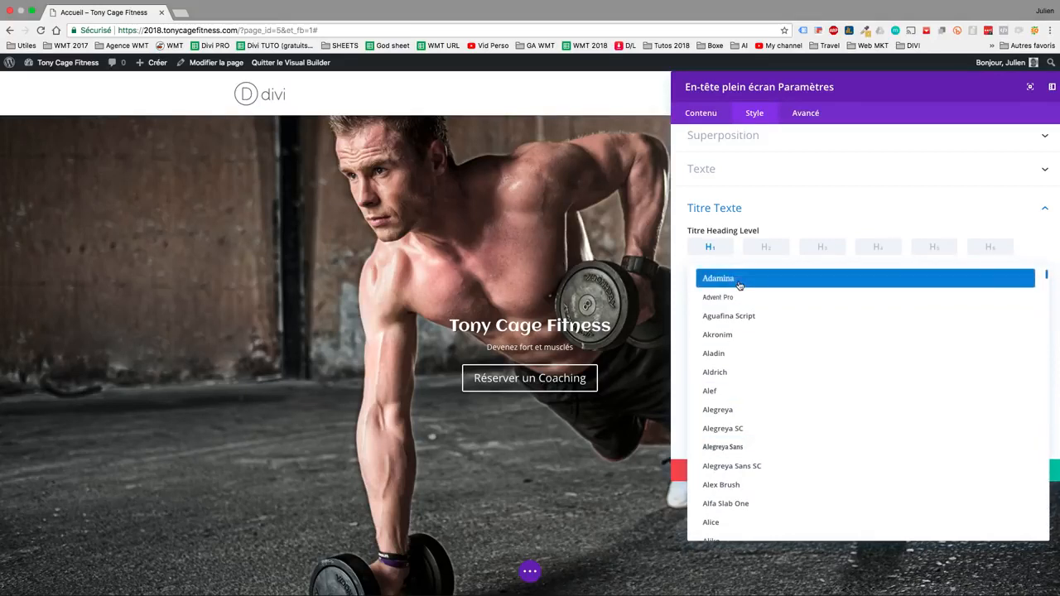
left_click(731, 503)
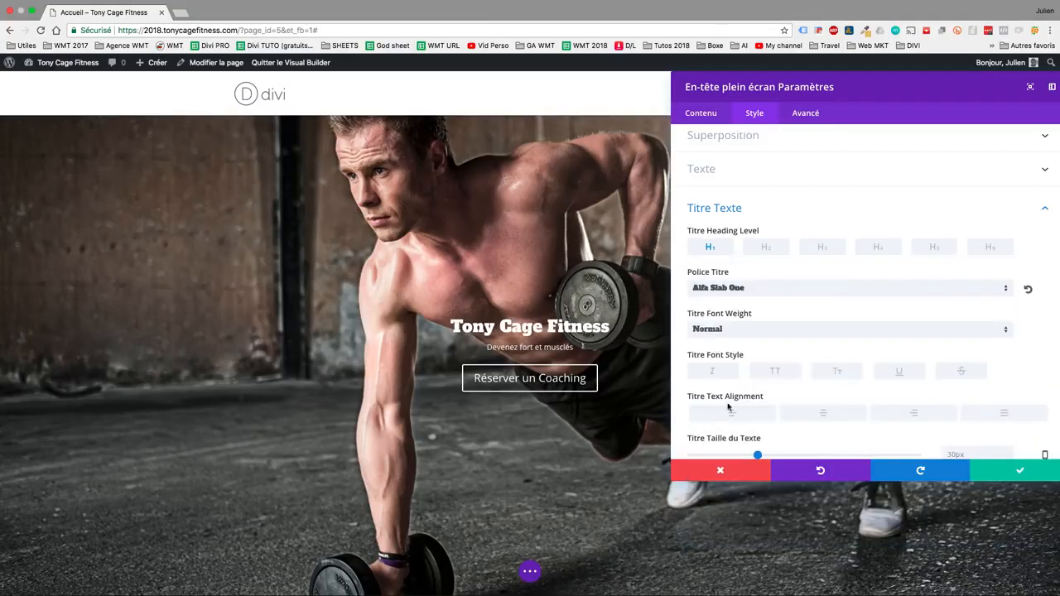
Set the title font to Shadows Into Light, trying bold before returning to normal weight
left_click(745, 289)
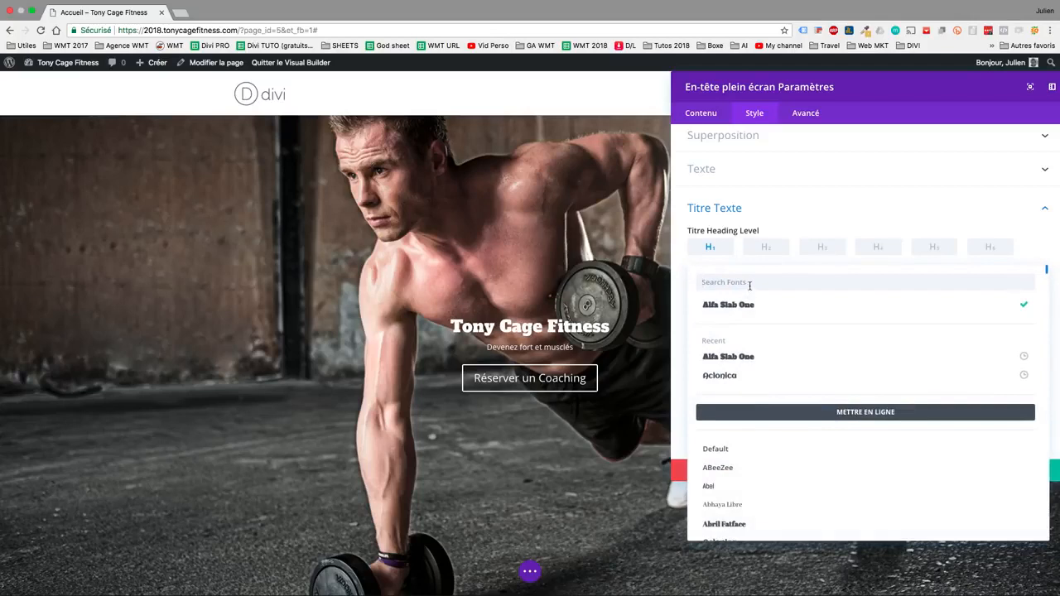
type("sh")
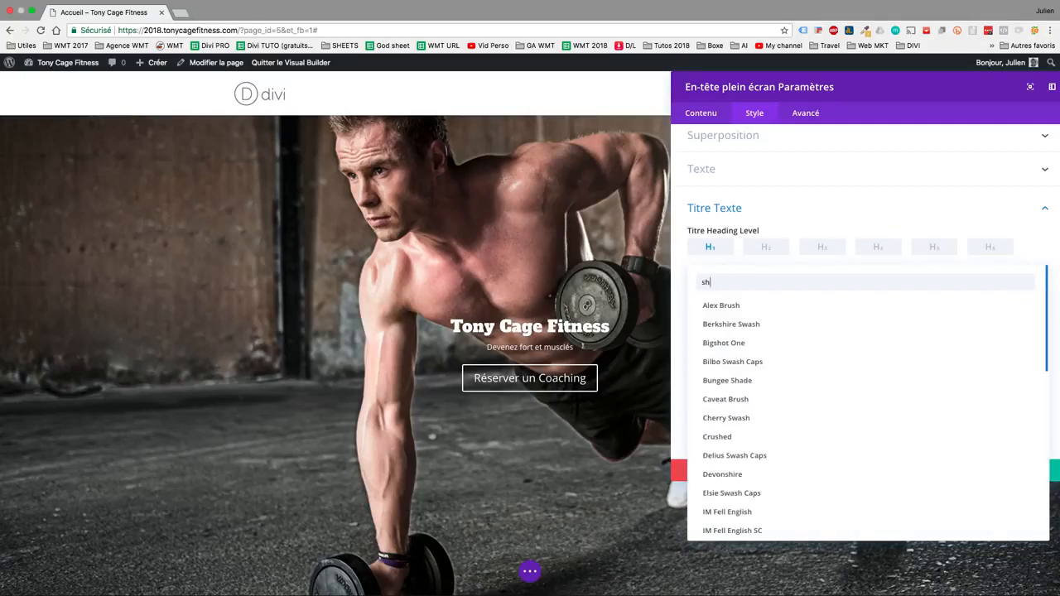
type("adows")
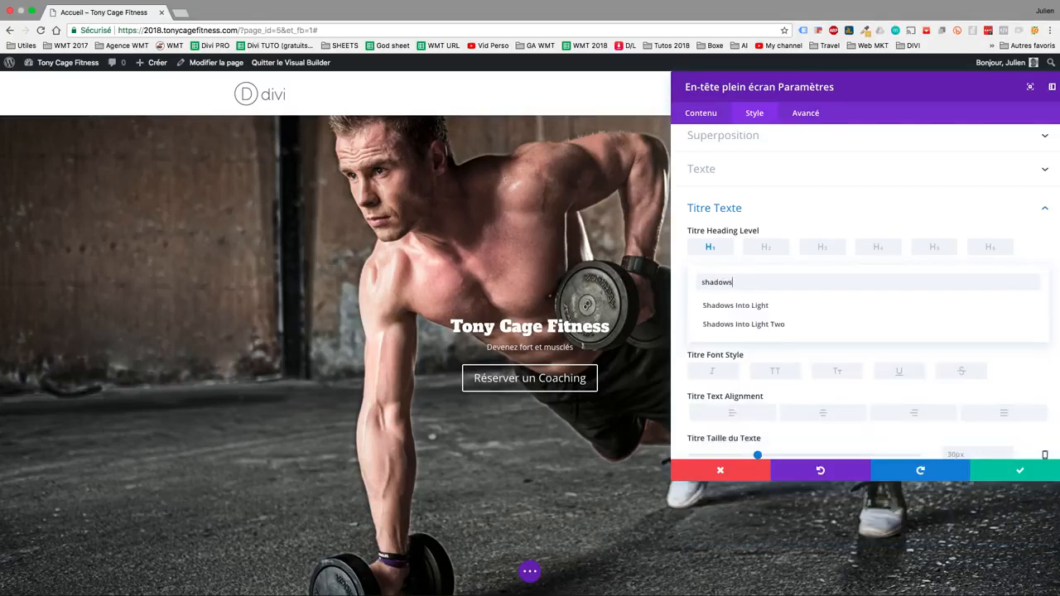
left_click(753, 305)
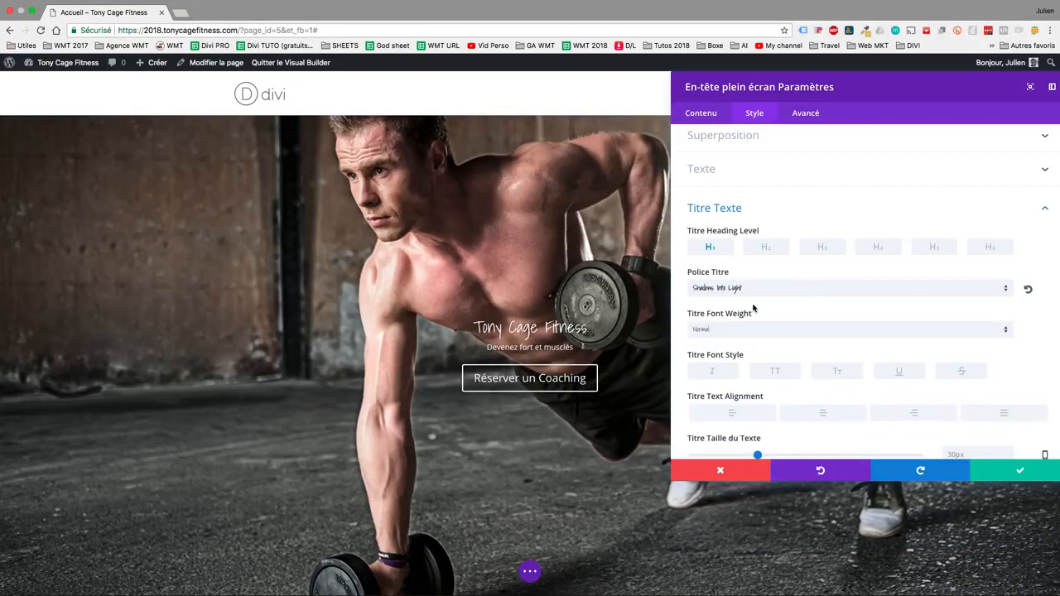
scroll(775, 322, "down", 2)
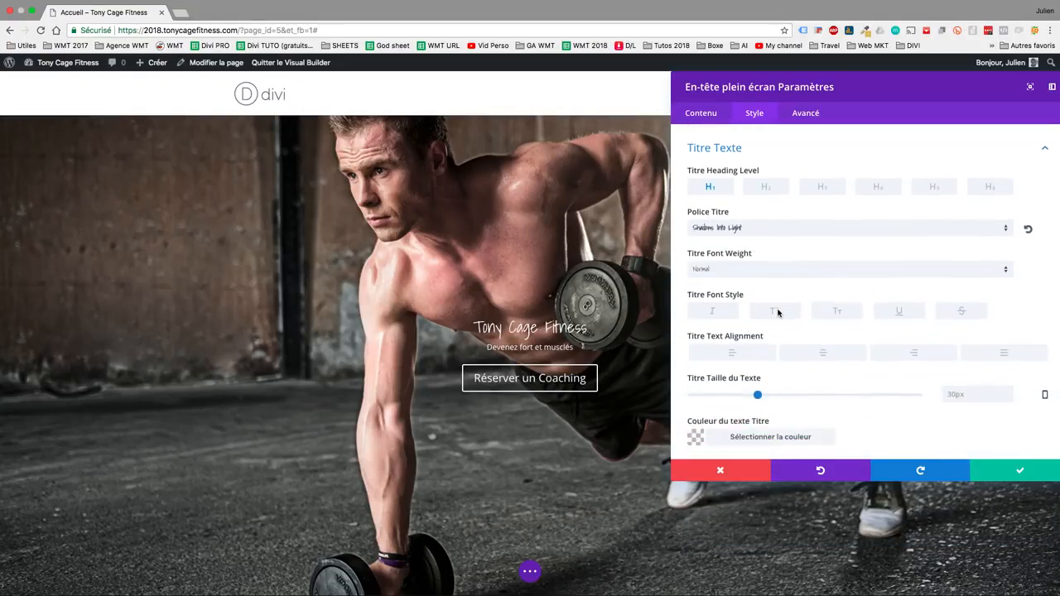
left_click(719, 267)
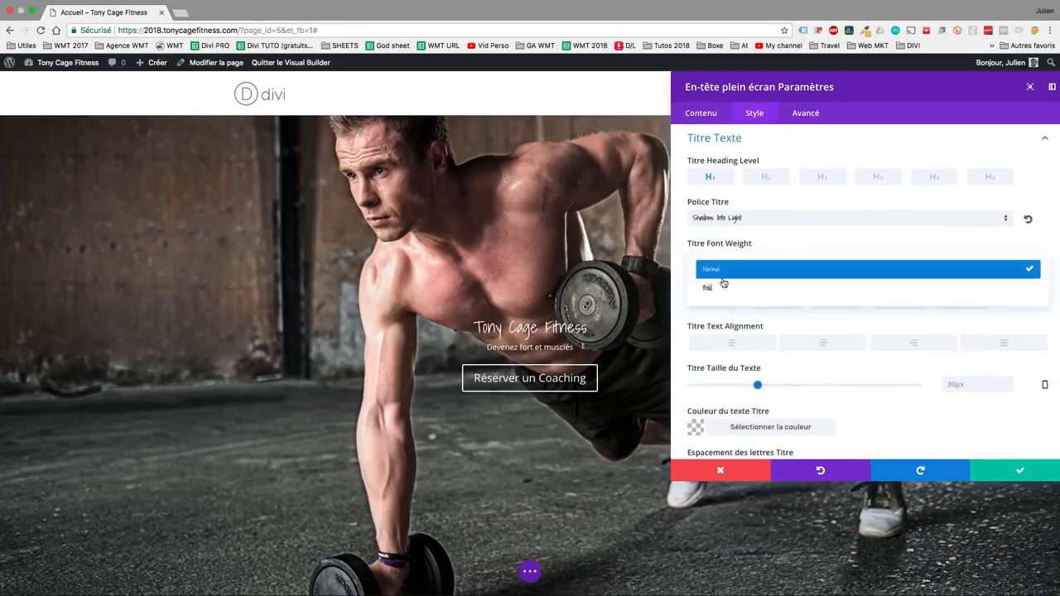
left_click(719, 288)
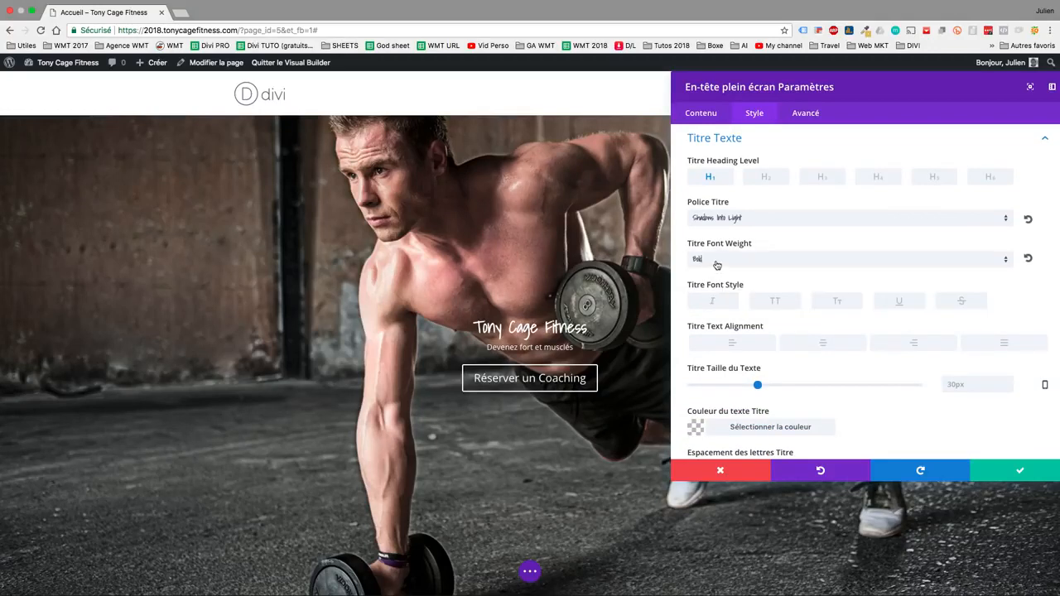
left_click(714, 260)
left_click(716, 269)
Try Montserrat for the title at Light, Semi Bold and Heavy weights
left_click(731, 221)
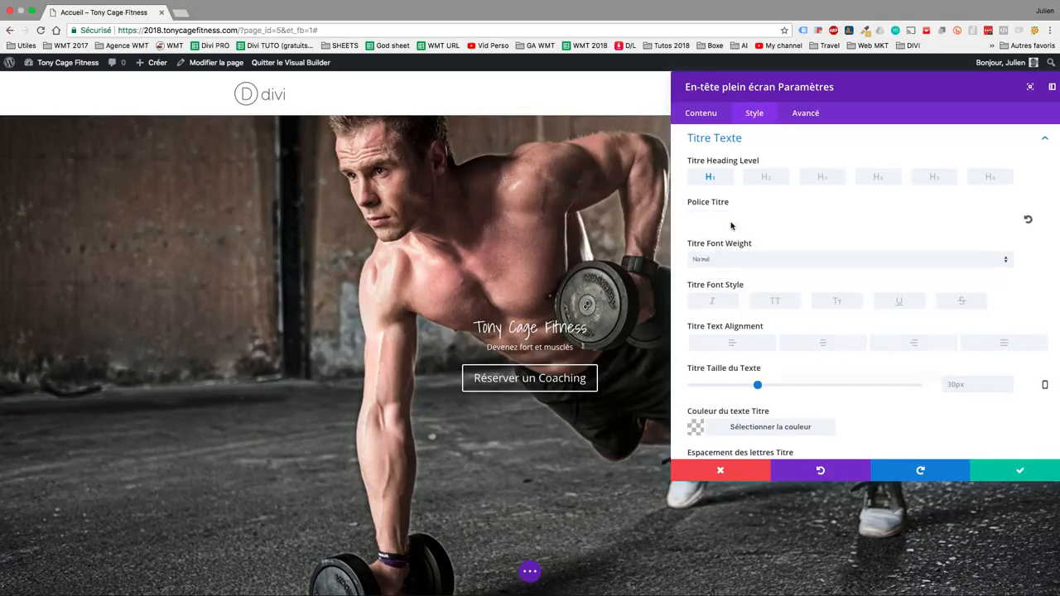
type("mont")
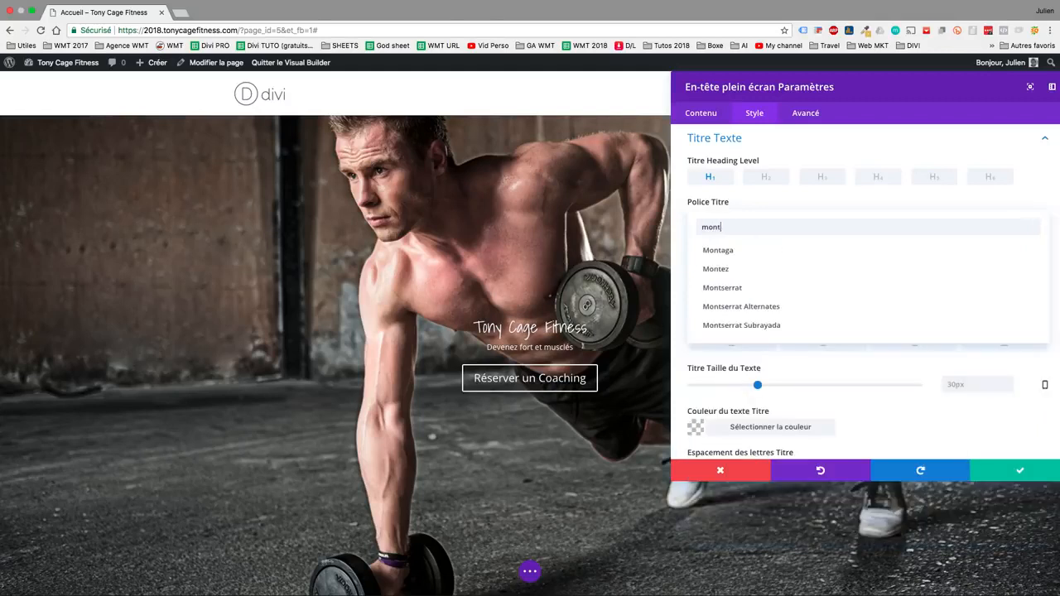
left_click(742, 288)
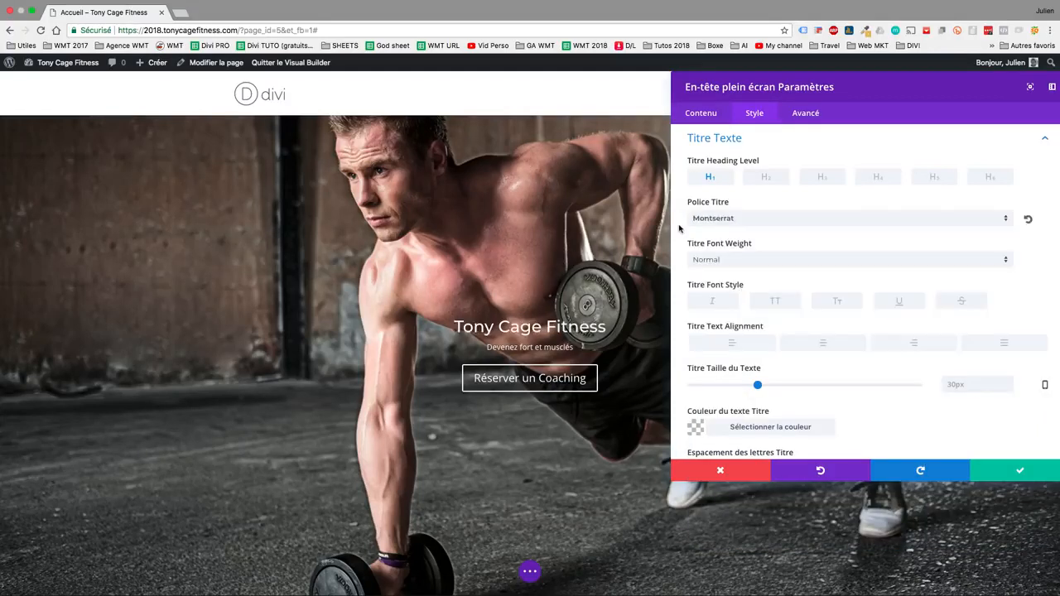
left_click(718, 260)
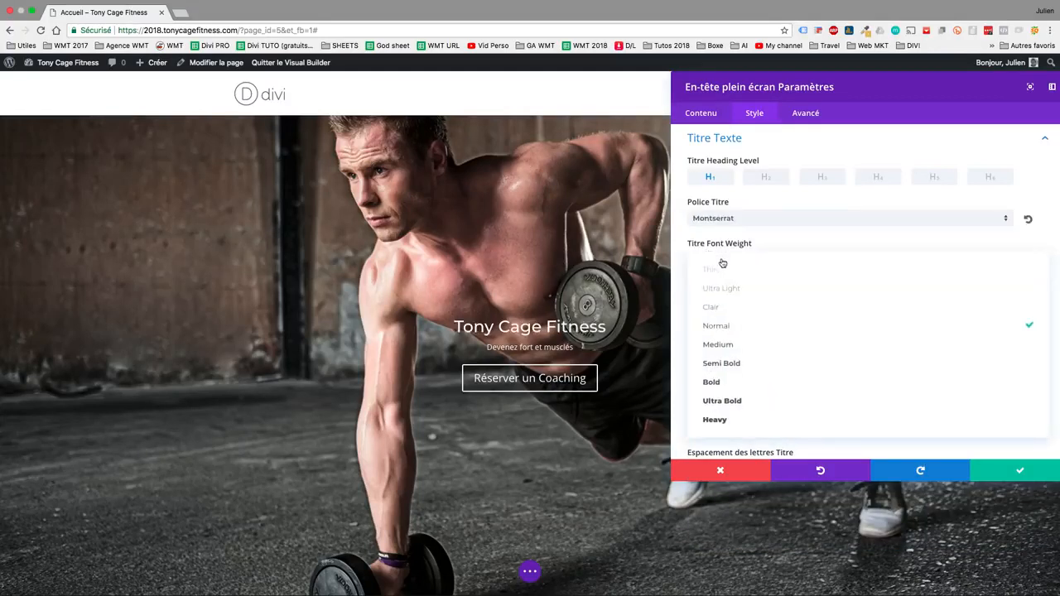
left_click(723, 306)
left_click(735, 265)
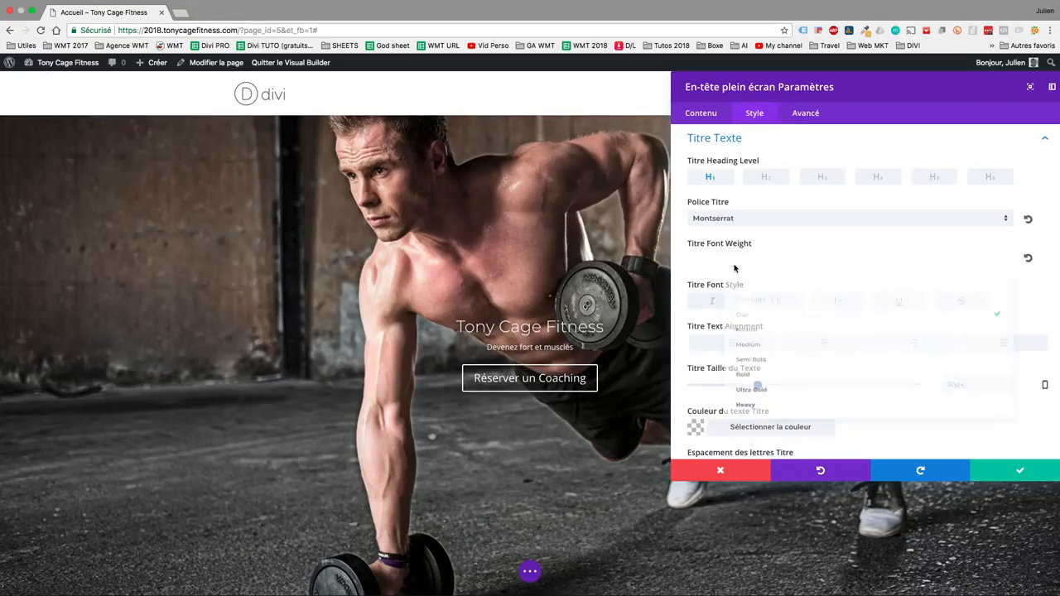
left_click(737, 369)
left_click(762, 264)
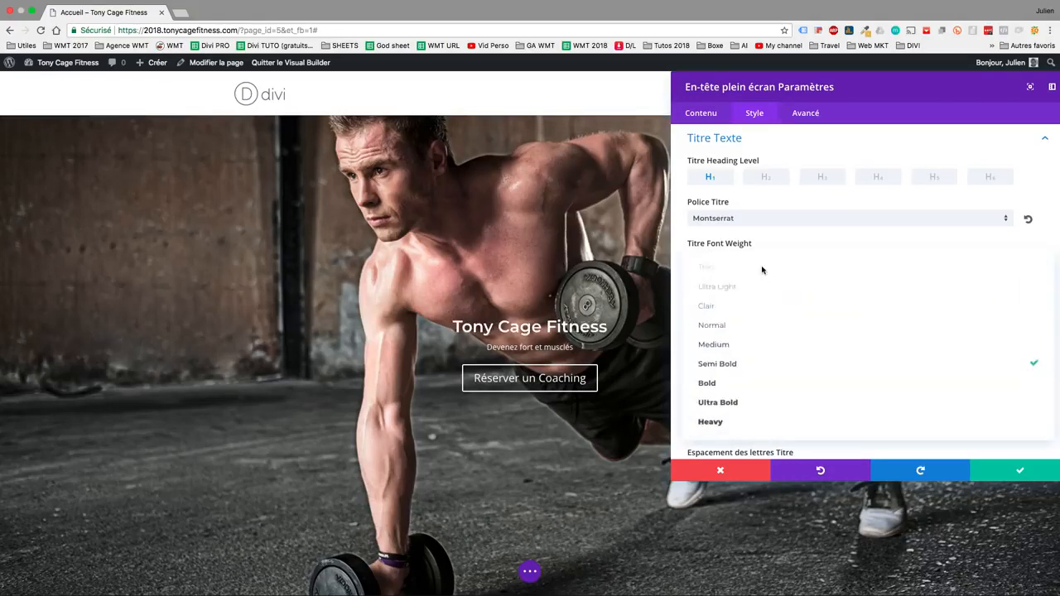
left_click(726, 422)
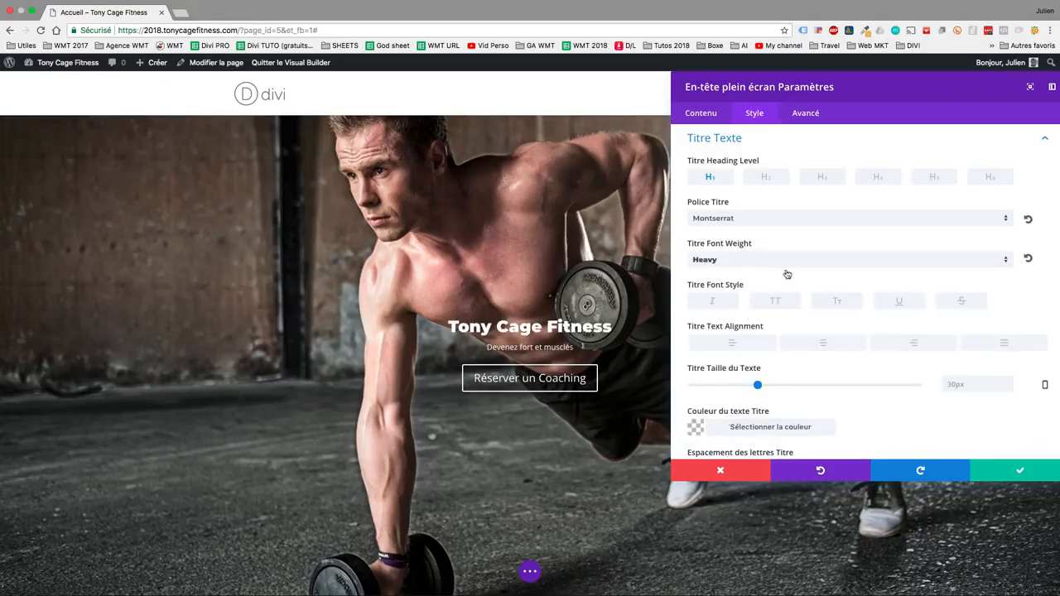
Switch the title font back to Shadows Into Light
left_click(751, 223)
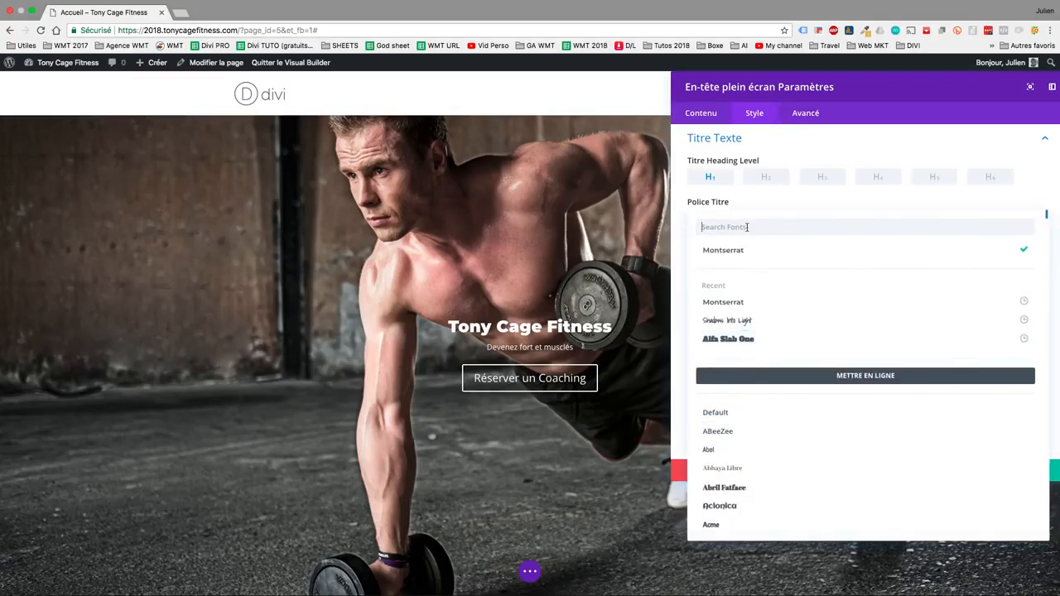
type("shado")
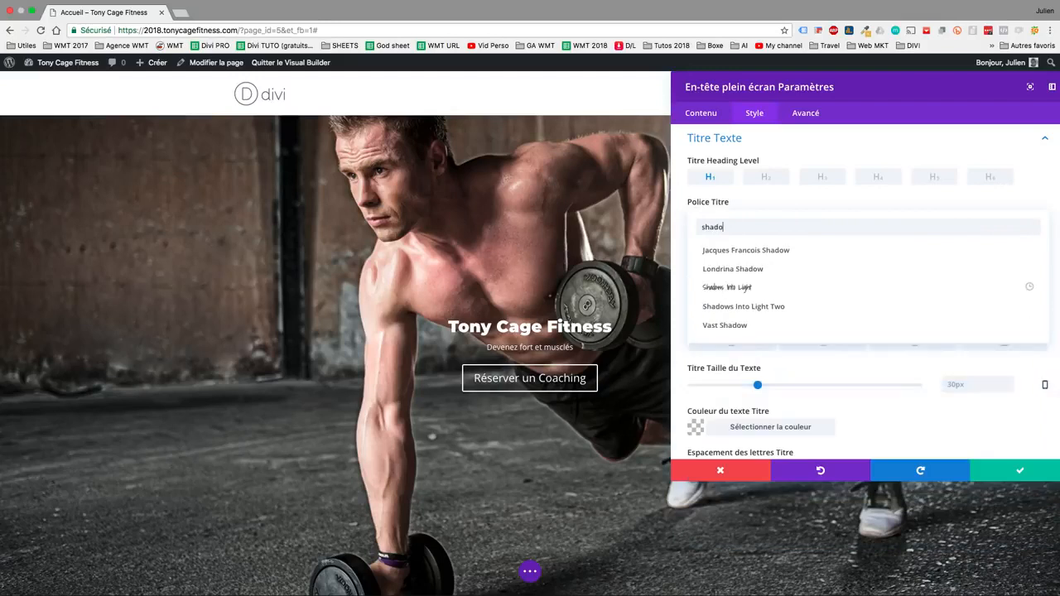
left_click(733, 286)
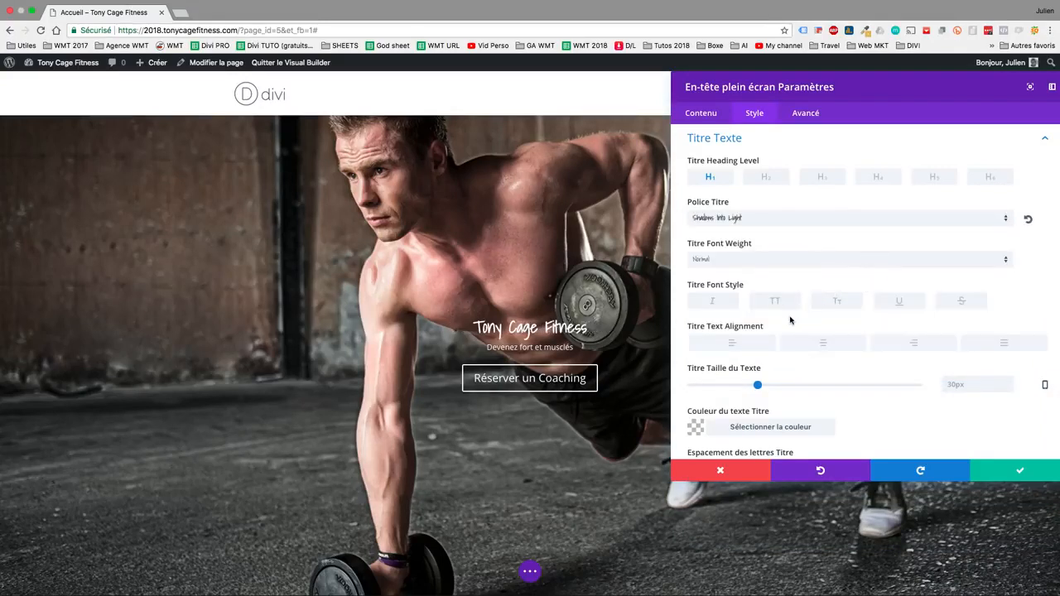
Set the title to 60px text size, 4px letter spacing and 1.5em line height
left_click_drag(758, 387, 792, 386)
left_click_drag(799, 386, 827, 386)
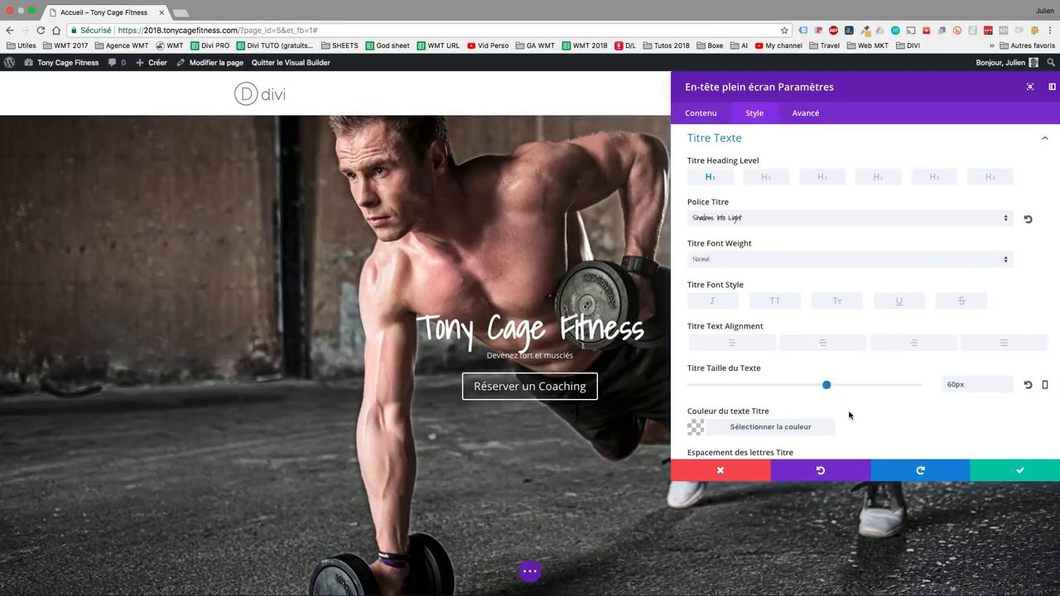
scroll(793, 344, "down", 5)
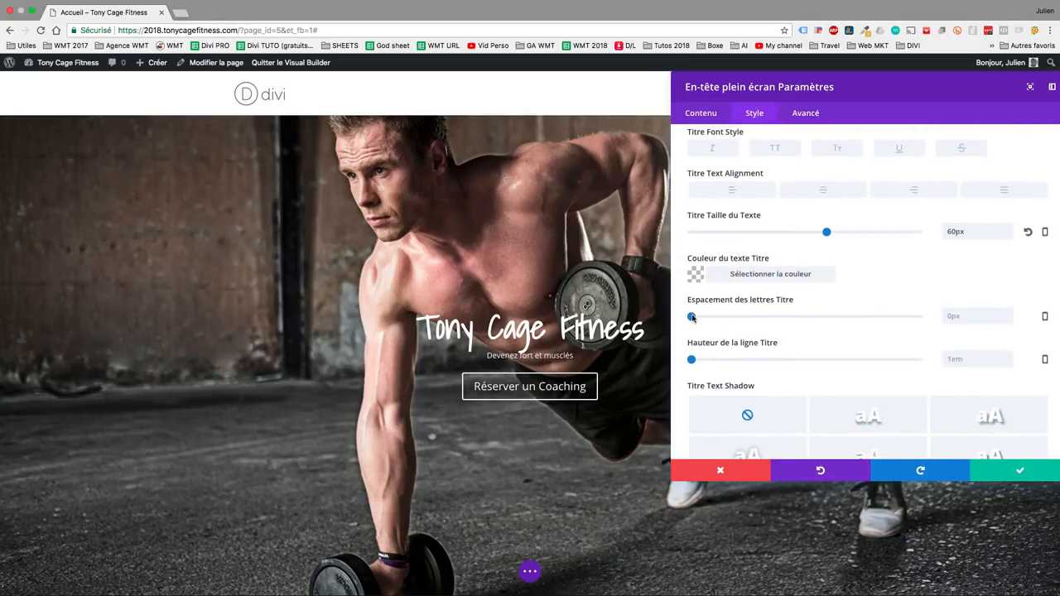
mouse_move(691, 317)
left_mouse_down()
mouse_move(718, 318)
mouse_move(700, 318)
left_mouse_up()
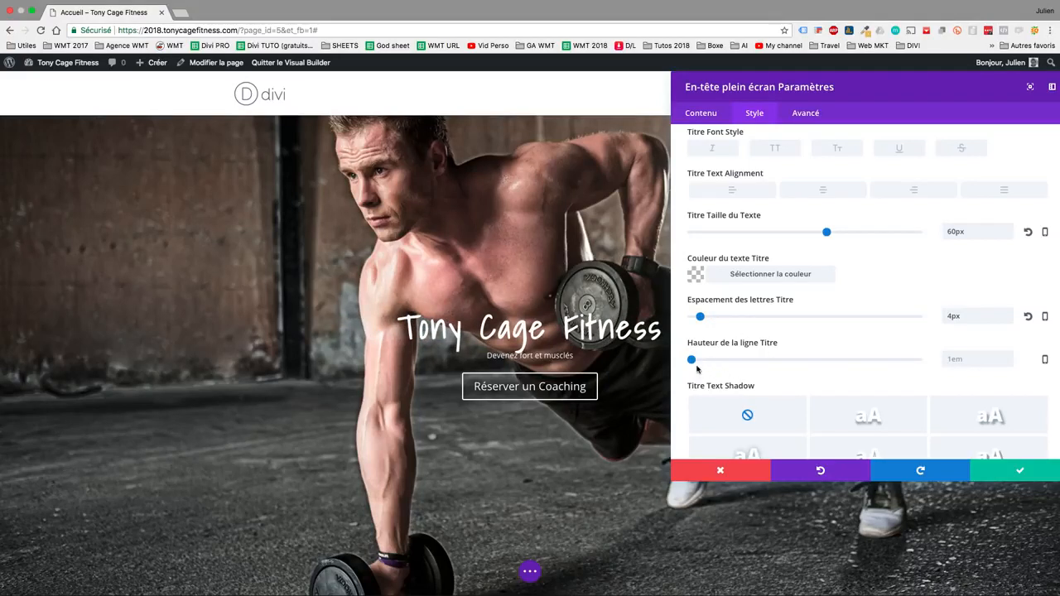
left_click_drag(692, 360, 744, 366)
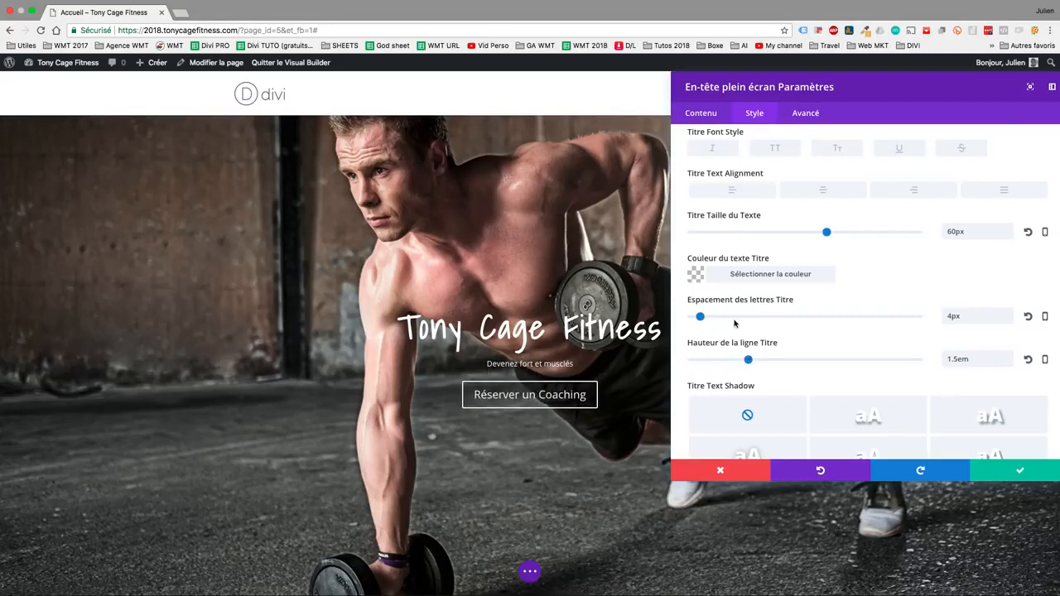
Try several title text shadow presets, then set the shadow to none
scroll(734, 323, "up", 3)
scroll(736, 313, "down", 6)
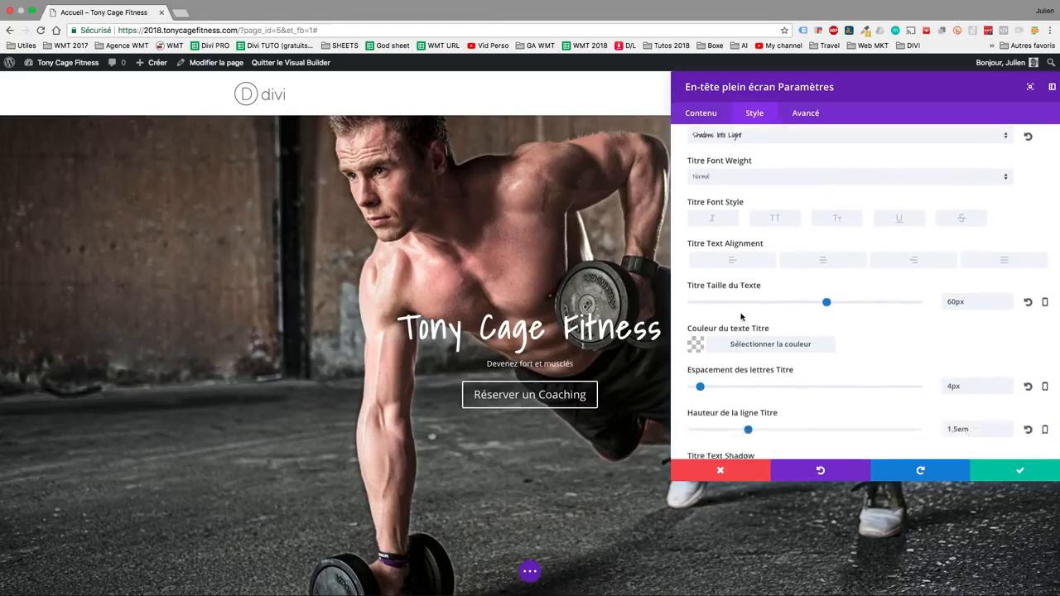
left_click(862, 290)
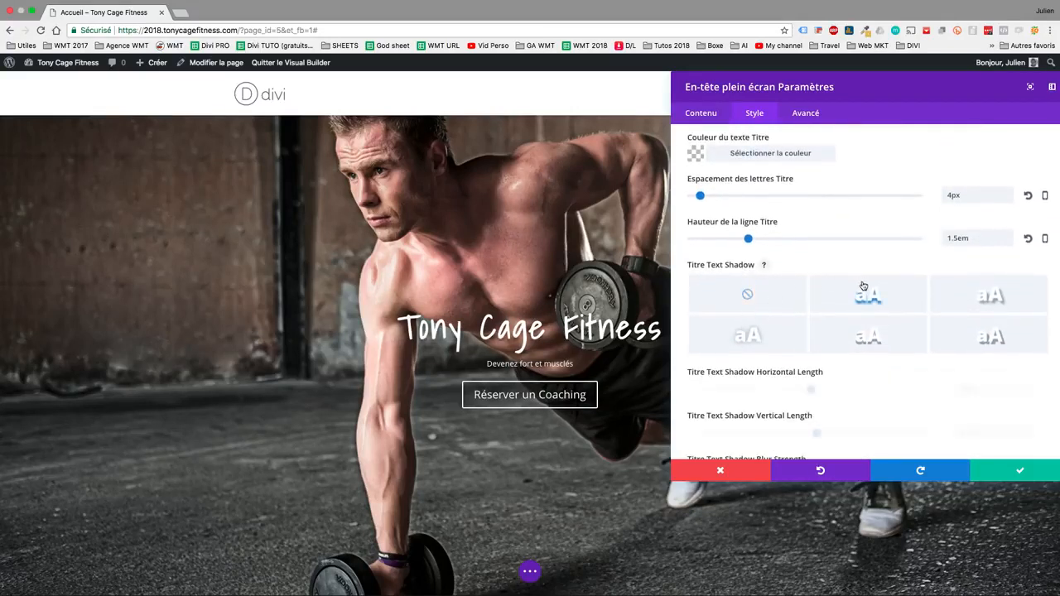
left_click(868, 335)
left_click(971, 323)
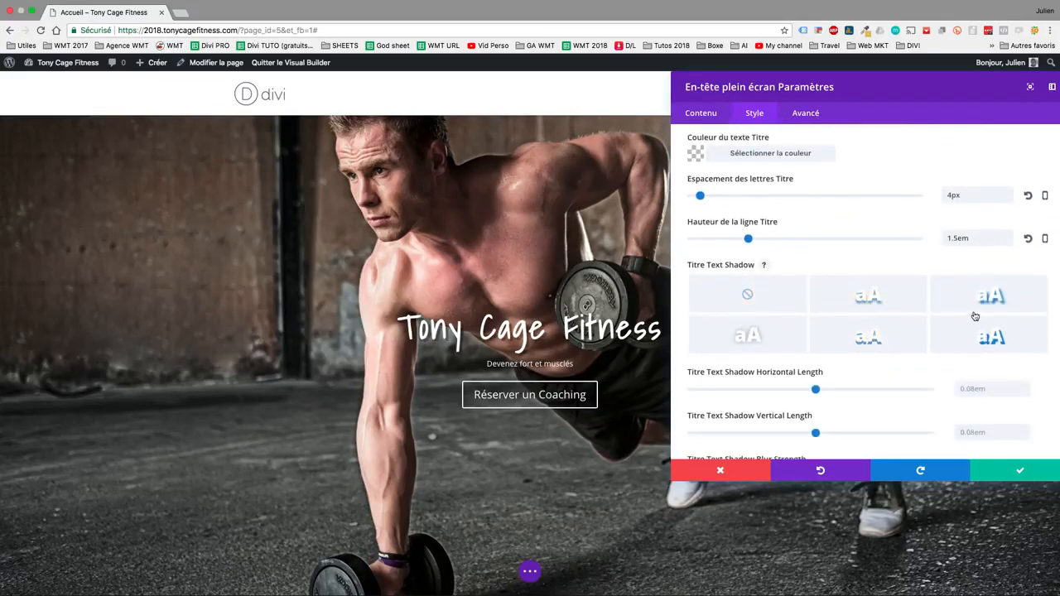
left_click(978, 302)
left_click(871, 299)
scroll(870, 397, "down", 2)
scroll(870, 397, "down", 1)
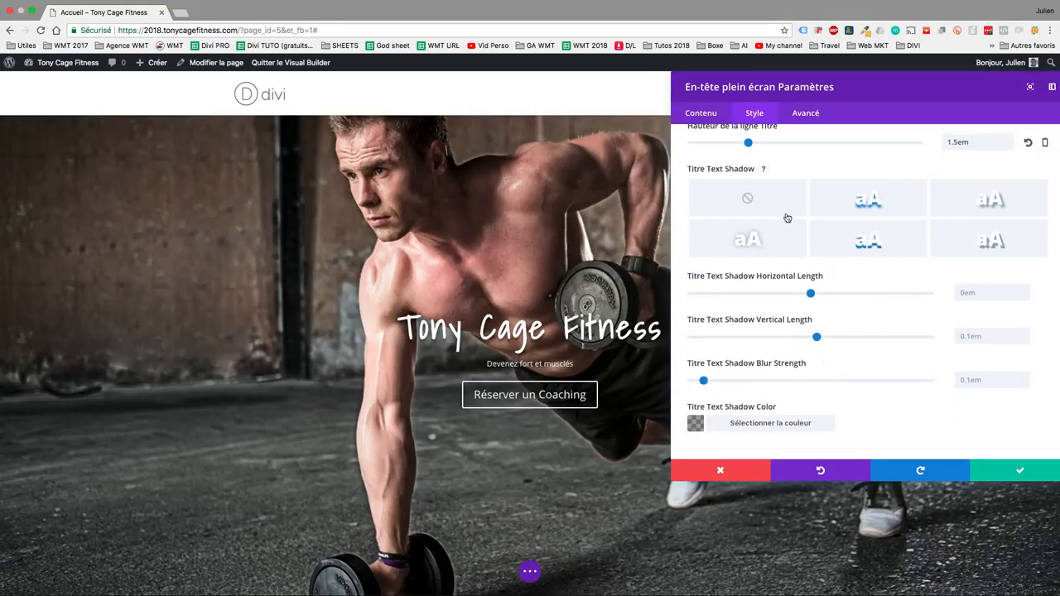
left_click(753, 203)
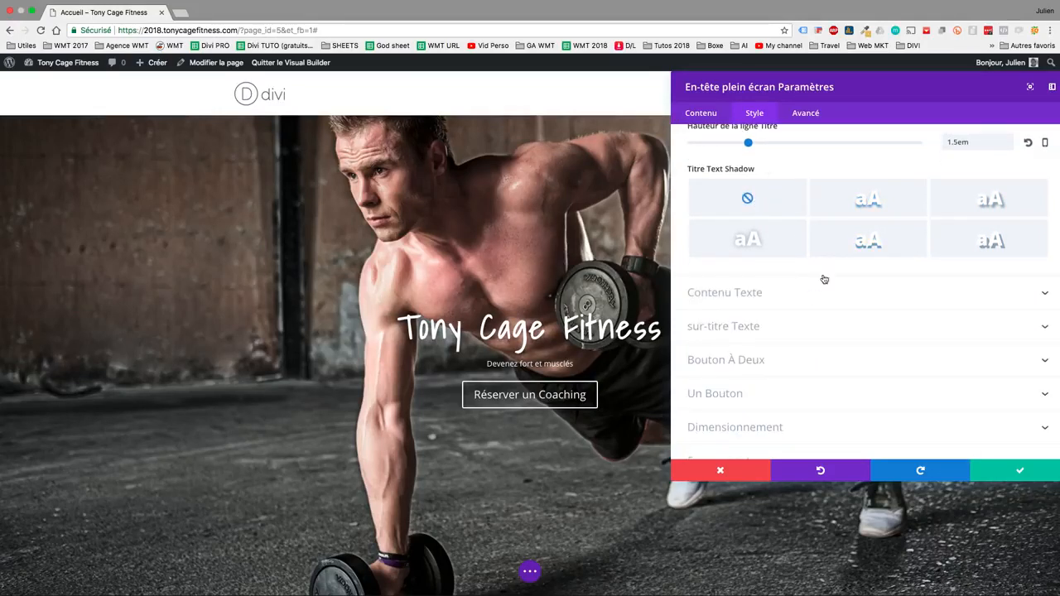
scroll(823, 329, "down", 2)
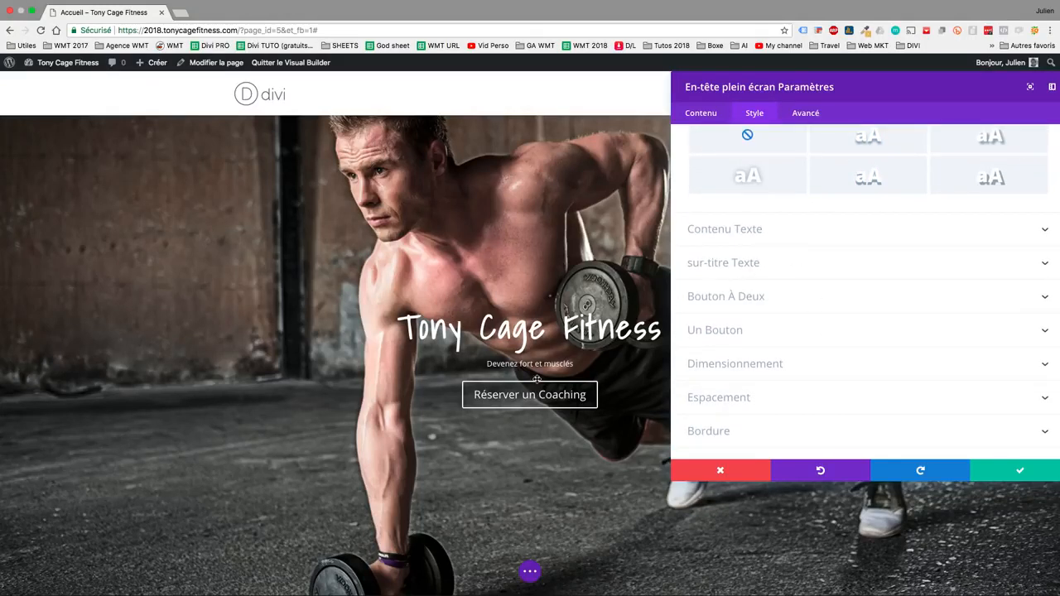
Resize the subtitle 'Devenez fort et musclés' from 18px to 20px
left_click(760, 265)
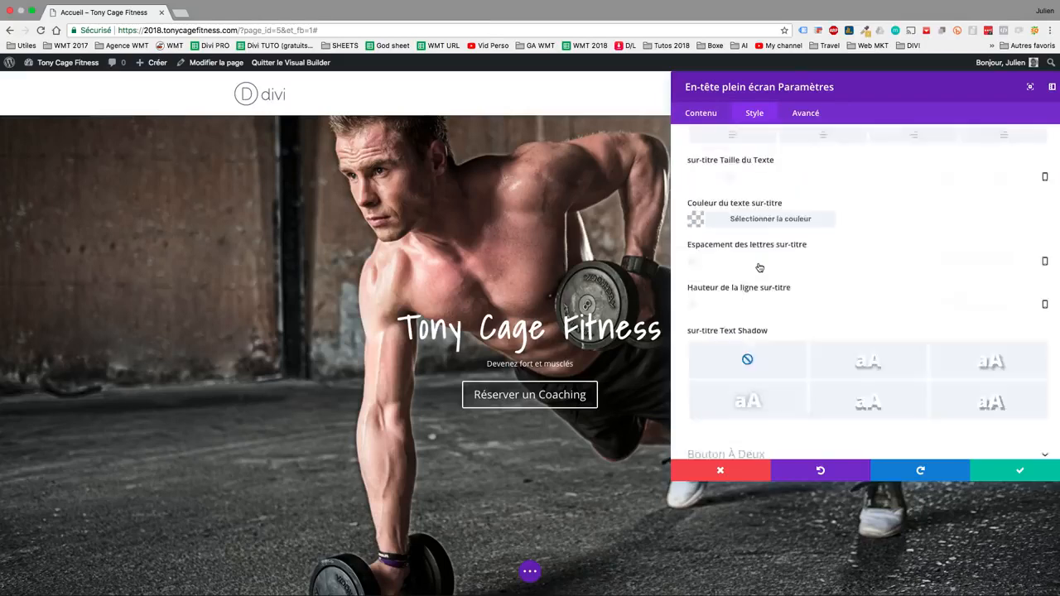
scroll(769, 245, "up", 1)
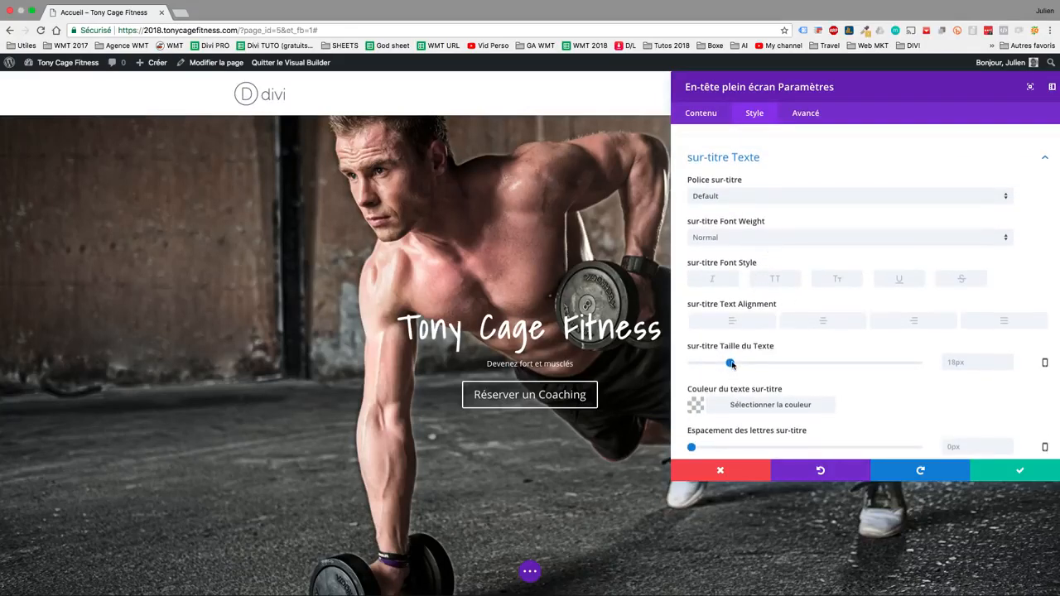
mouse_move(731, 365)
left_mouse_down()
mouse_move(751, 363)
mouse_move(742, 362)
left_mouse_up()
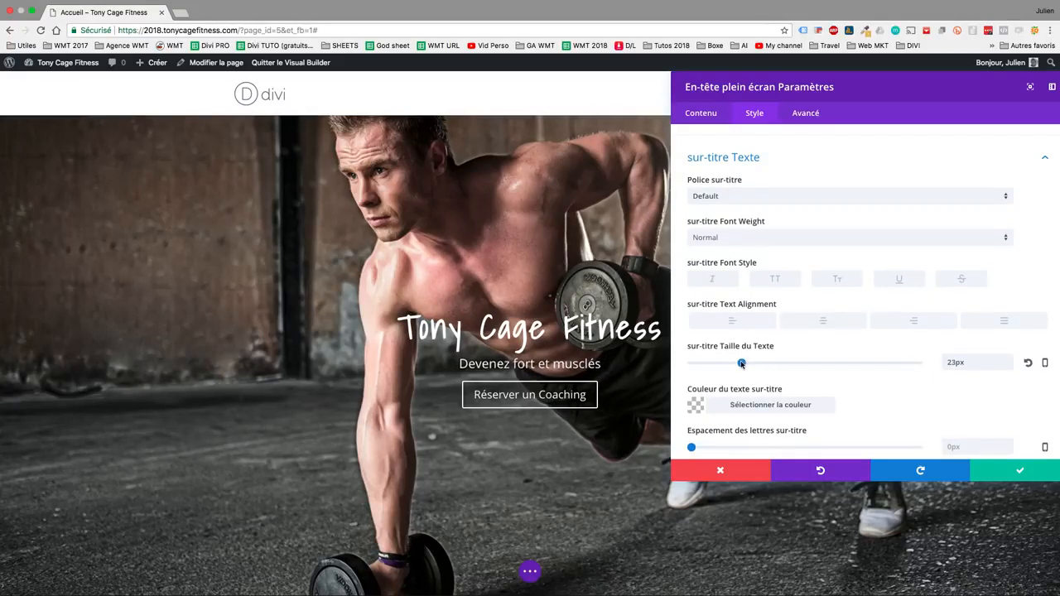
left_click_drag(741, 363, 740, 364)
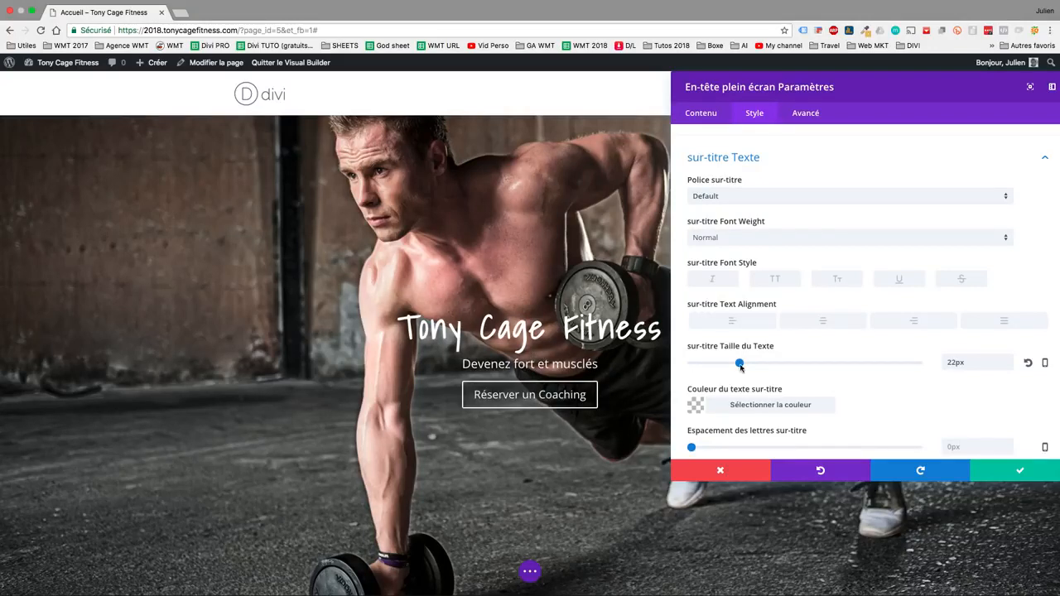
left_click_drag(741, 364, 734, 365)
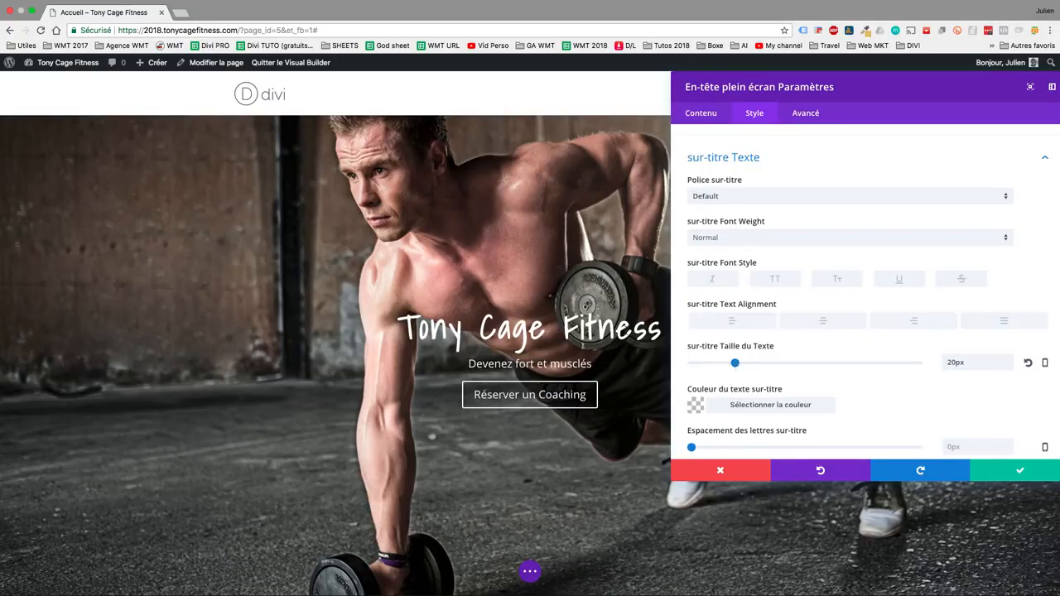
Switch the En-tête plein écran settings from subtitle styling to the Contenu tab
scroll(511, 422, "down", 2)
scroll(511, 423, "up", 2)
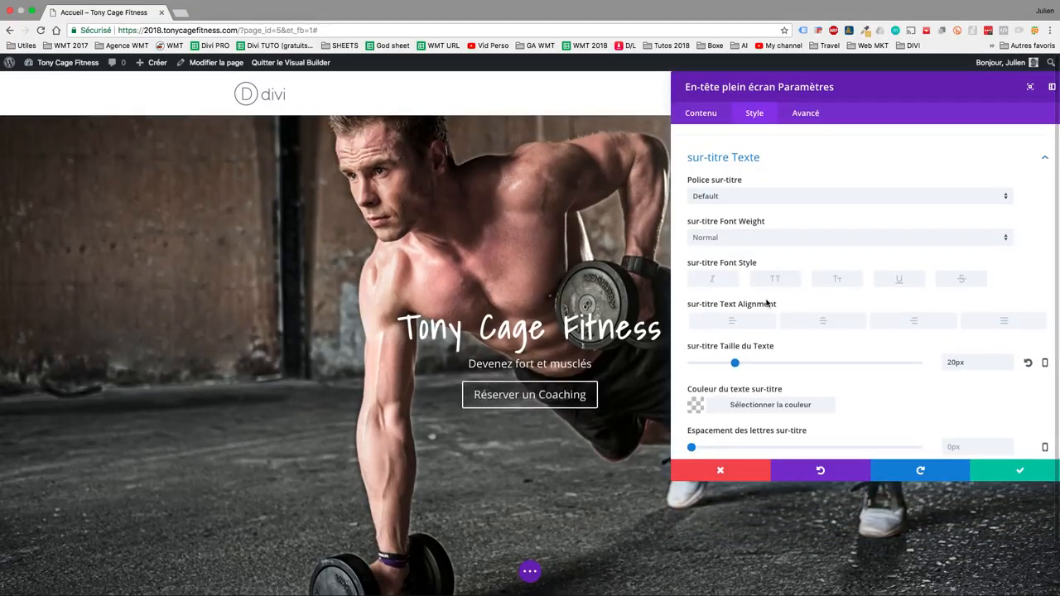
scroll(816, 297, "down", 3)
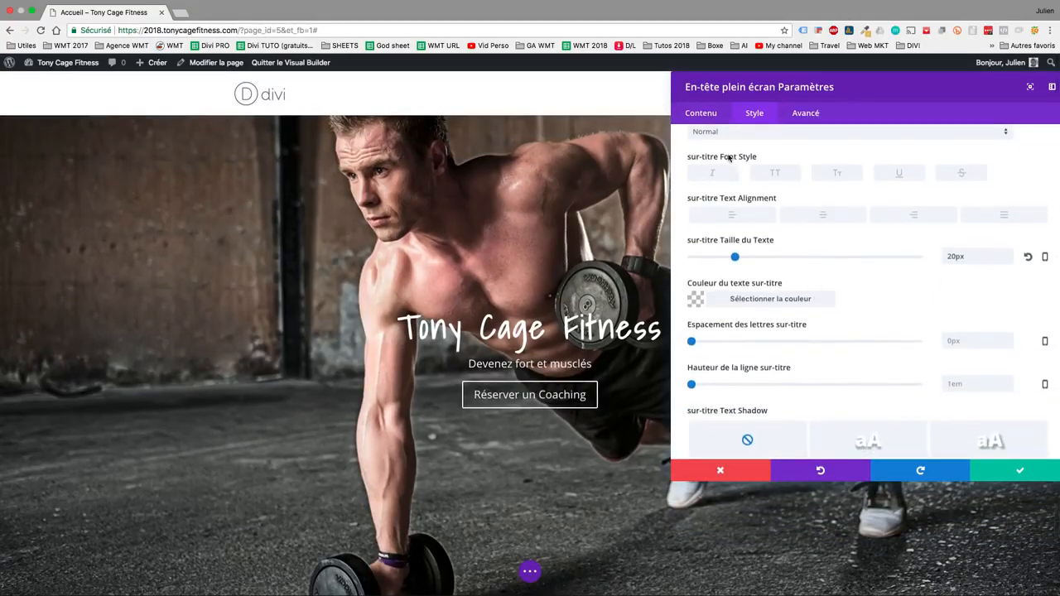
left_click(705, 118)
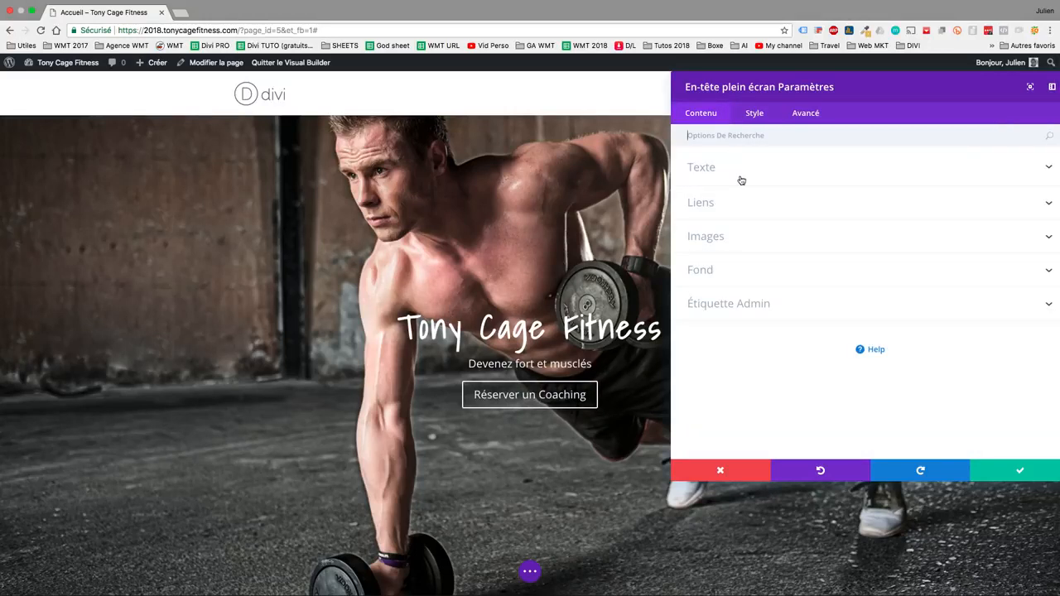
Expand the Texte fields, type test text 'FRFSZAG' in the Contenu box, then delete it
left_click(742, 179)
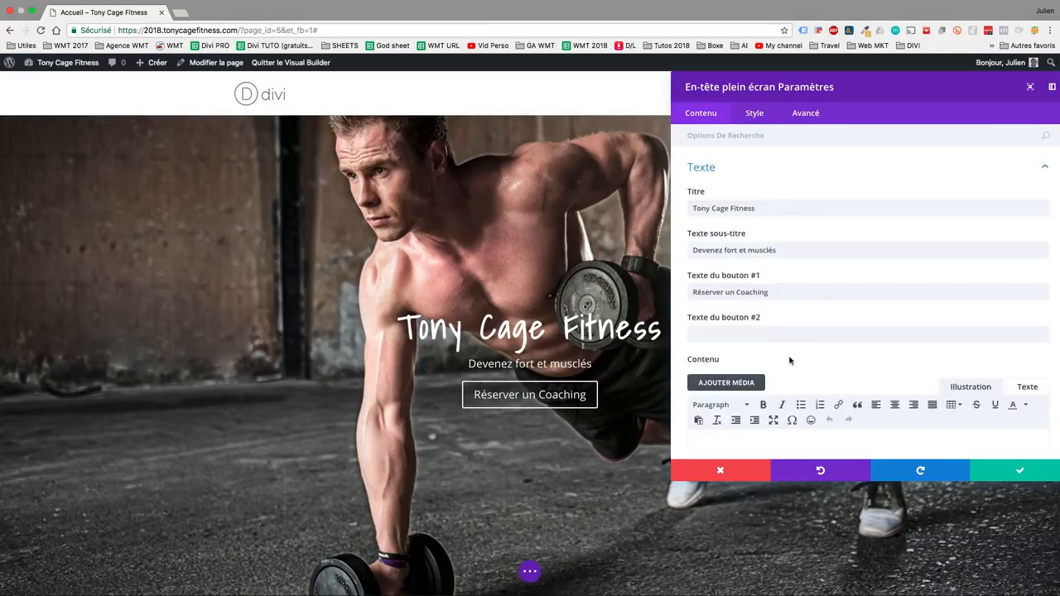
scroll(789, 360, "down", 1)
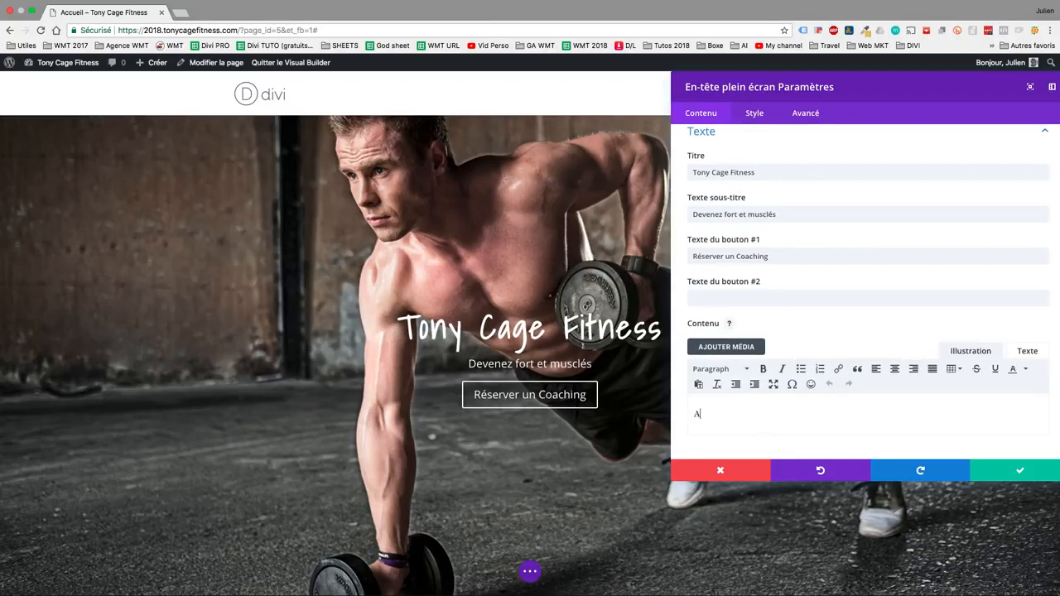
type("FRFSZAG")
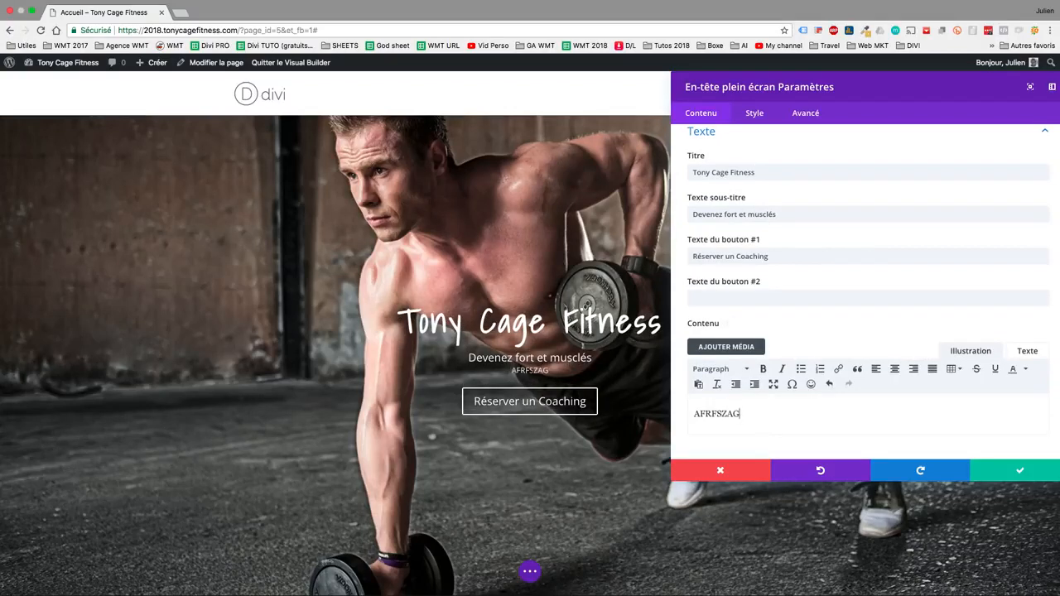
left_click_drag(754, 411, 680, 414)
key("BackSpace")
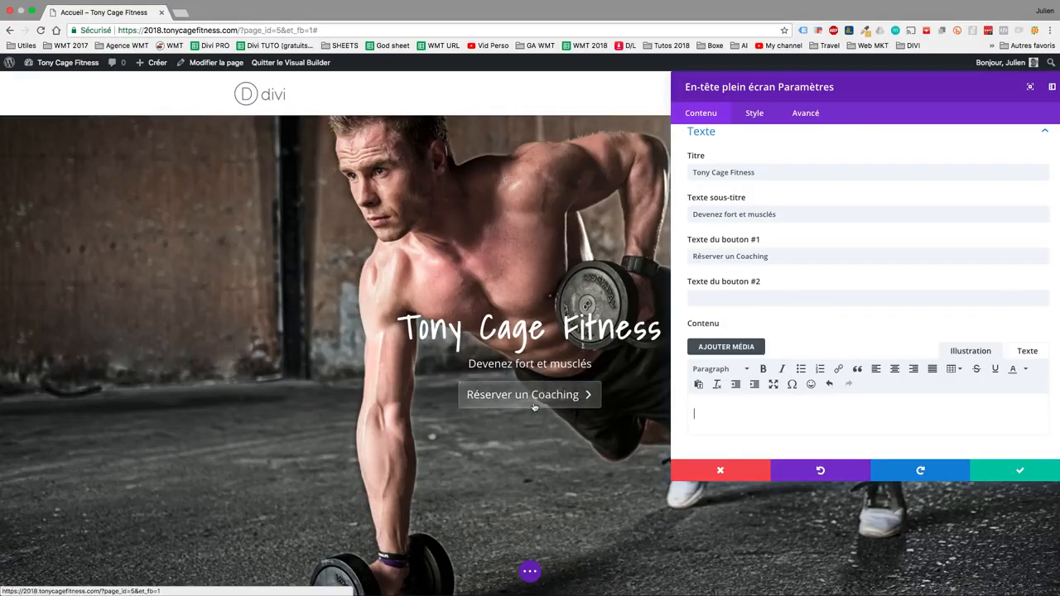
scroll(538, 404, "down", 2)
scroll(538, 404, "up", 2)
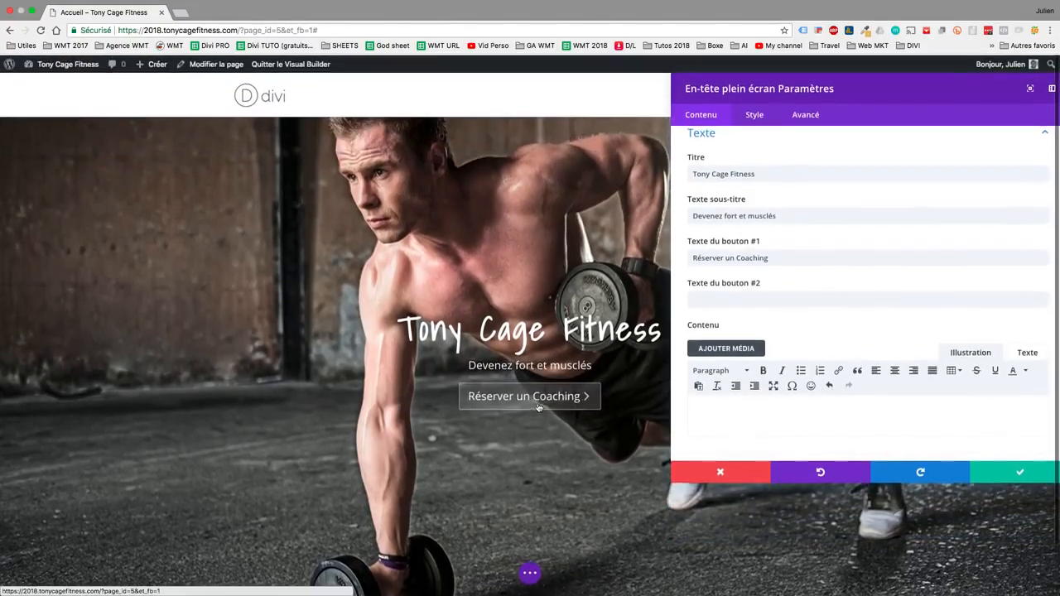
scroll(562, 469, "down", 2)
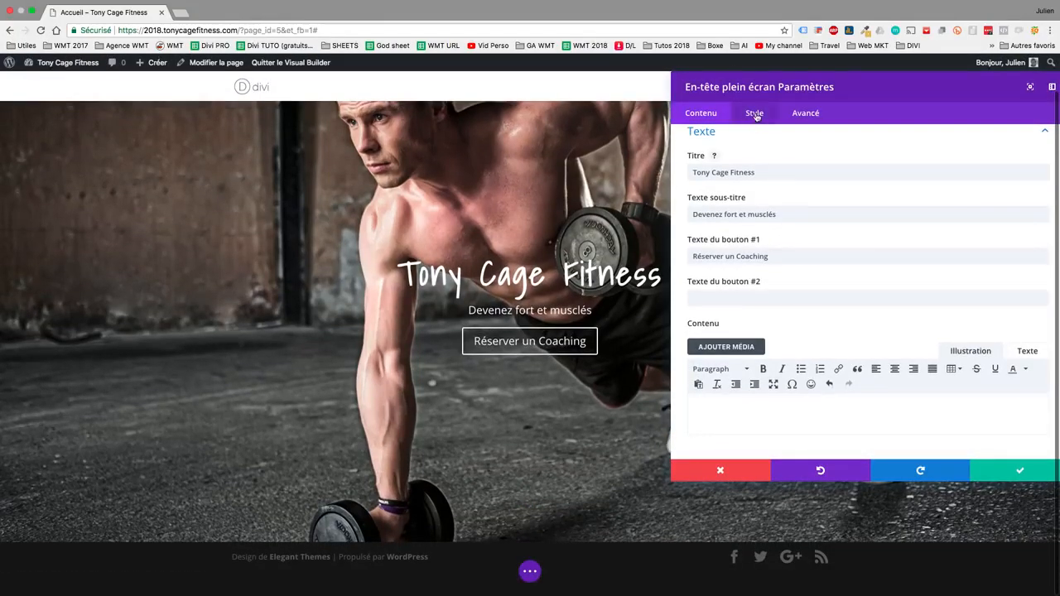
In the Style tab, turn the scroll-down icon on and make it a double chevron
left_click(755, 114)
left_click(786, 199)
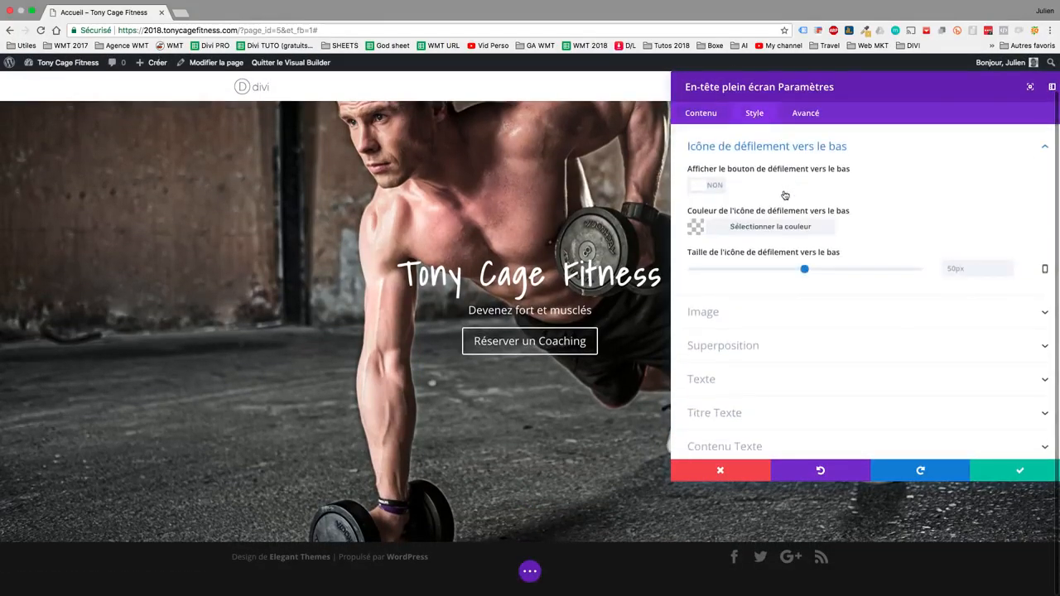
left_click(704, 189)
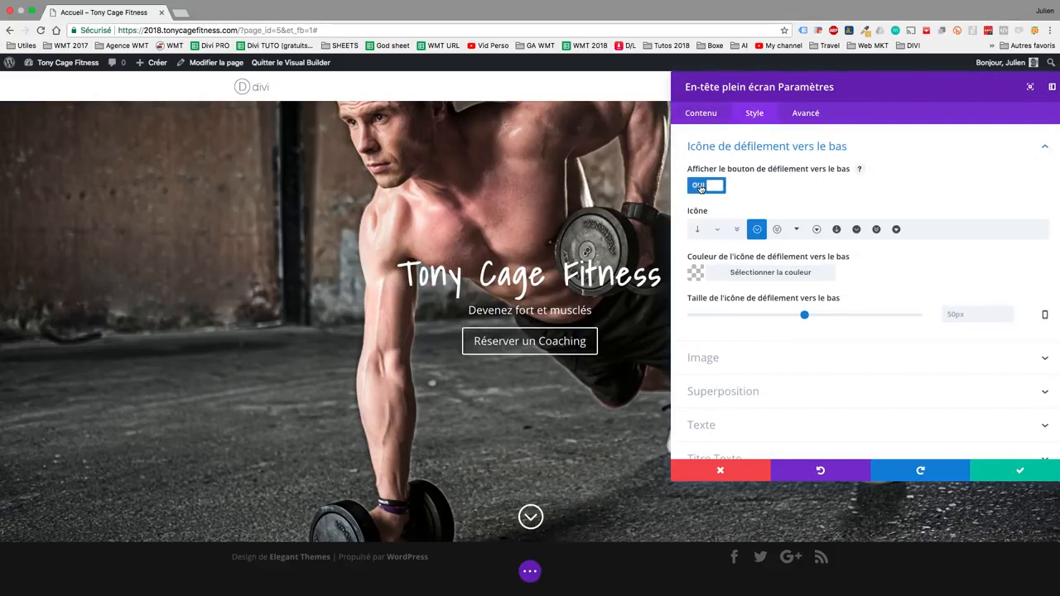
left_click(697, 232)
left_click(717, 232)
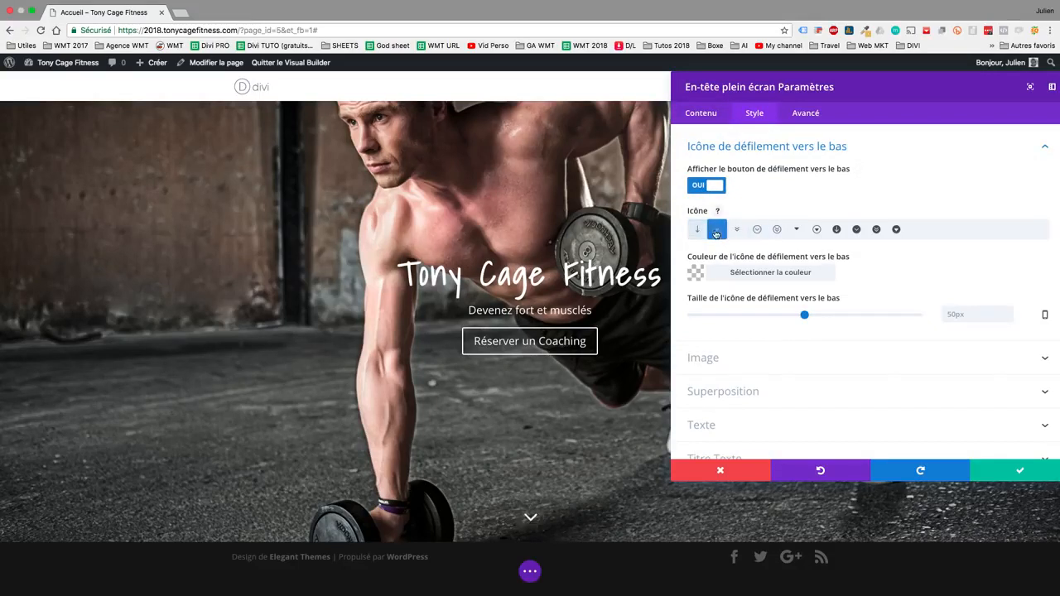
left_click(737, 232)
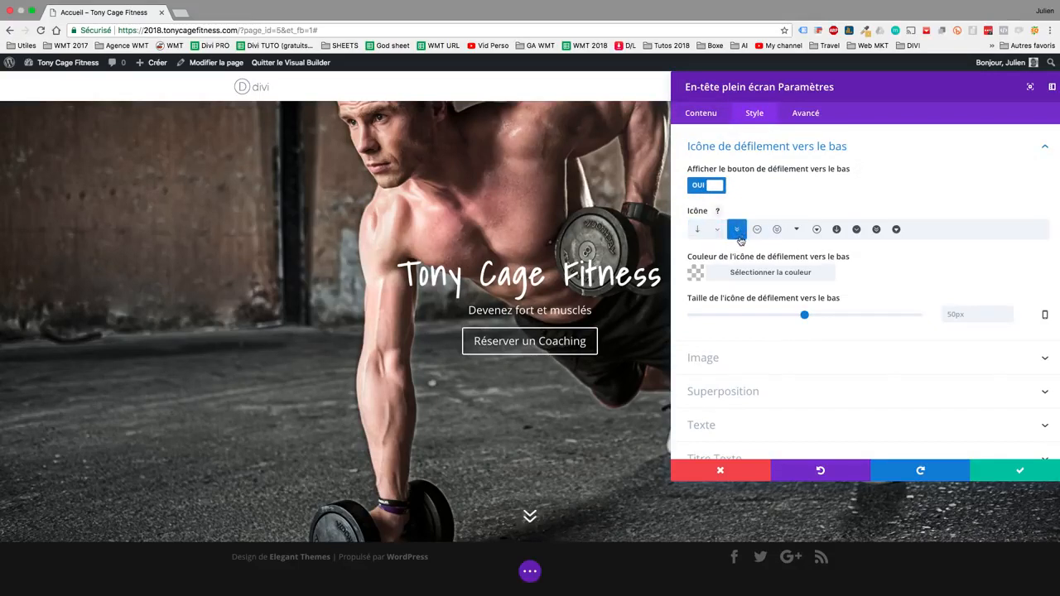
Colour the scroll-down icon white (#ffffff), keep the double chevron, and collapse the section
left_click(696, 272)
left_click(765, 358)
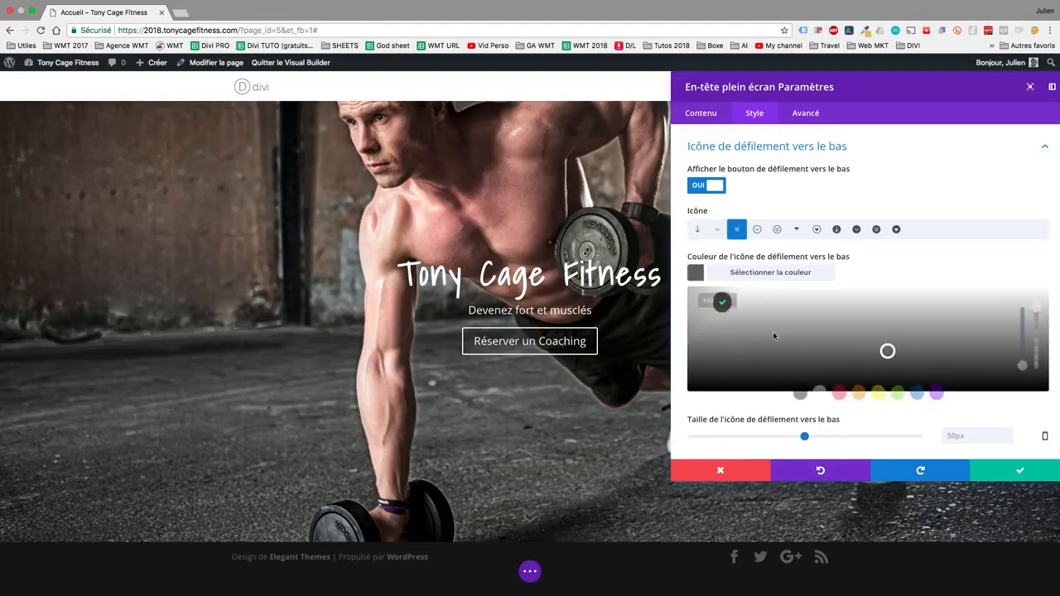
left_click(900, 393)
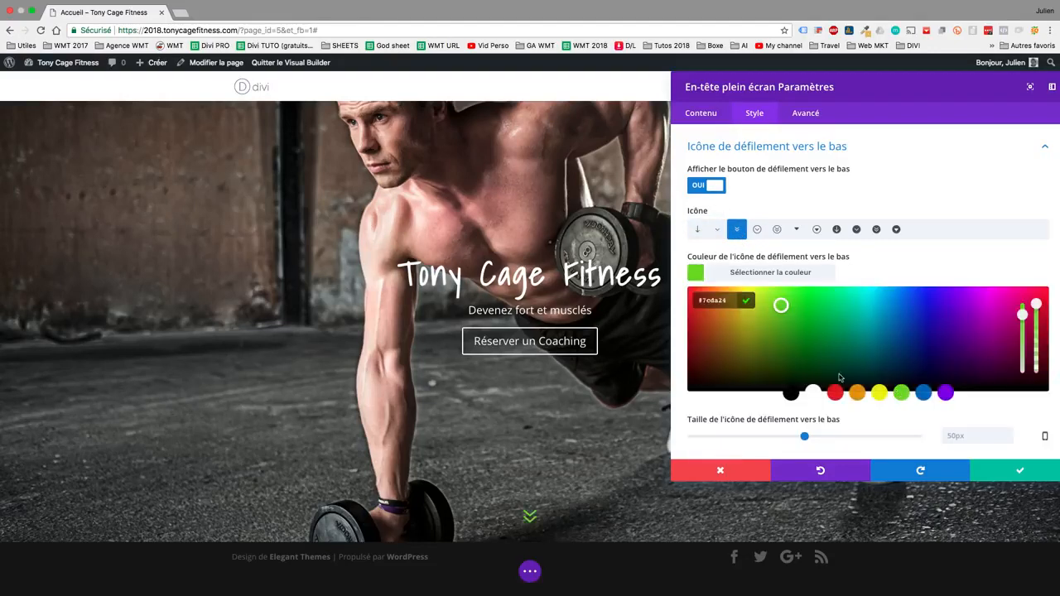
left_click(695, 271)
left_click(695, 272)
left_click_drag(728, 301, 694, 303)
mouse_move(934, 330)
left_mouse_down()
mouse_move(947, 312)
mouse_move(992, 357)
mouse_move(852, 328)
left_mouse_up()
left_click(812, 394)
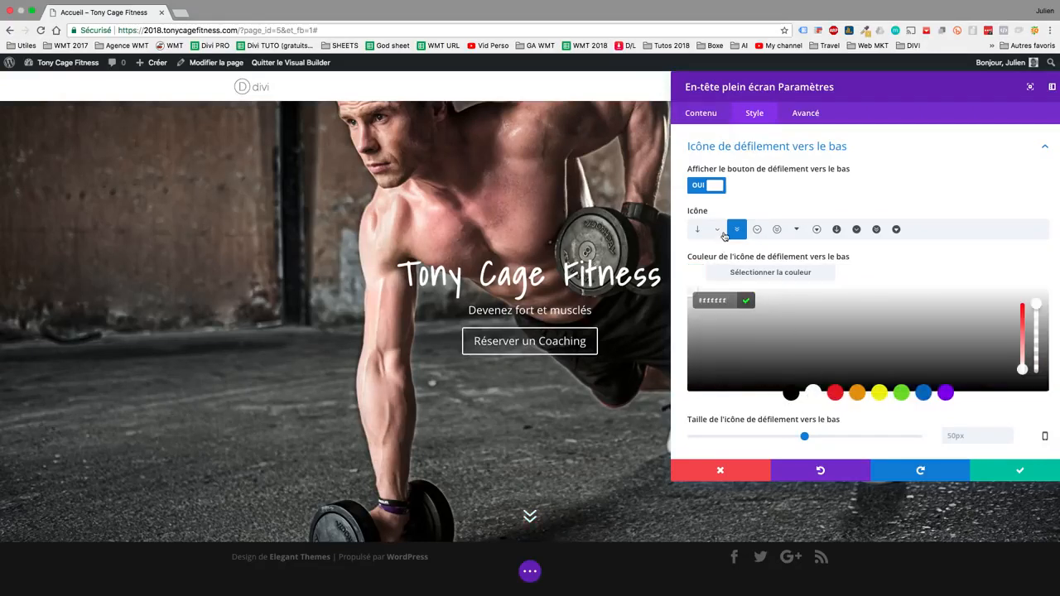
left_click(721, 235)
left_click(737, 232)
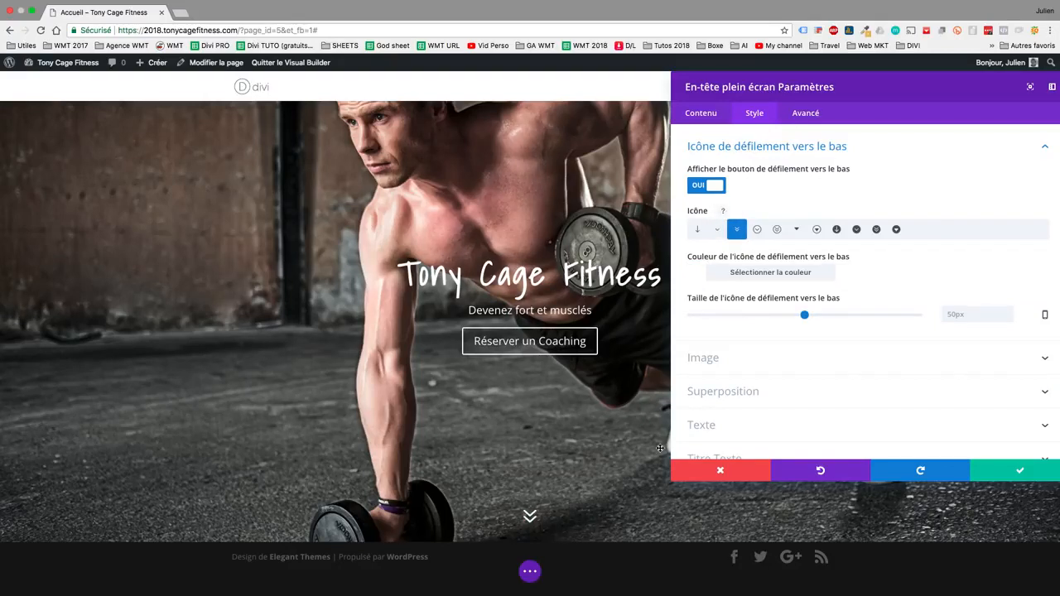
left_click(876, 236)
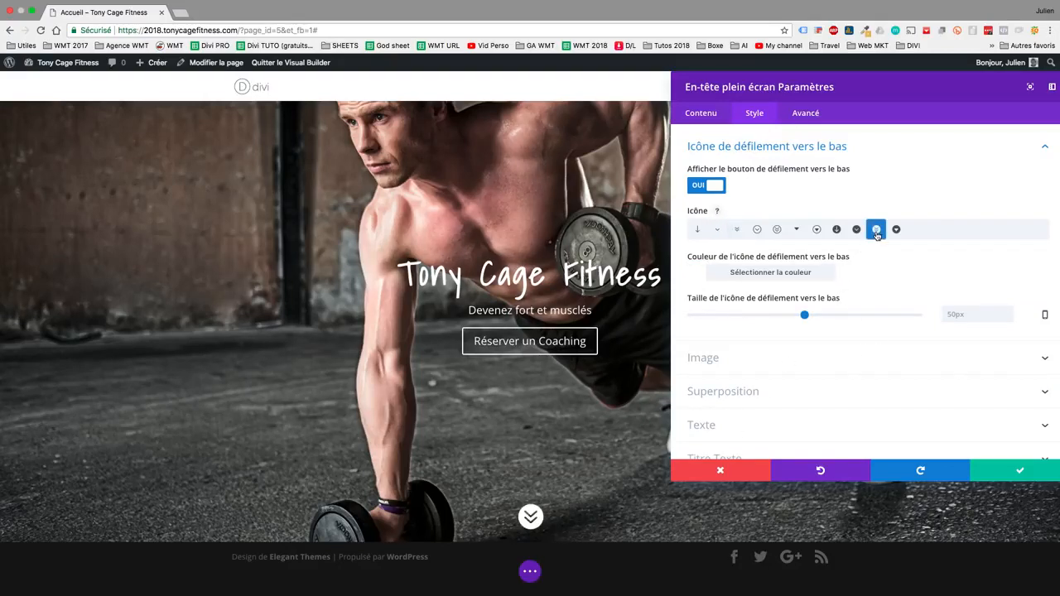
left_click(739, 230)
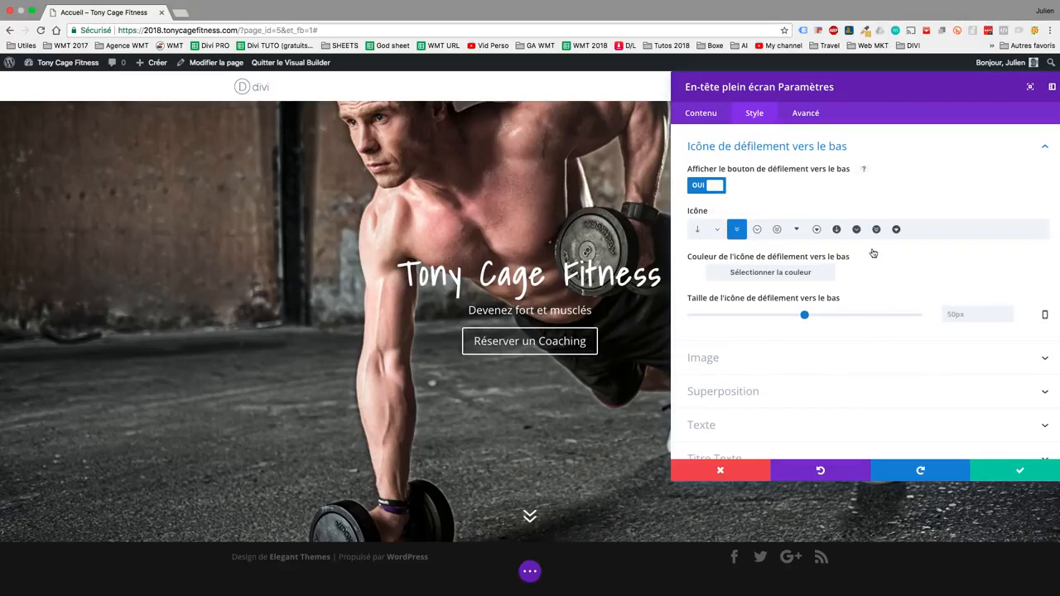
left_click(783, 154)
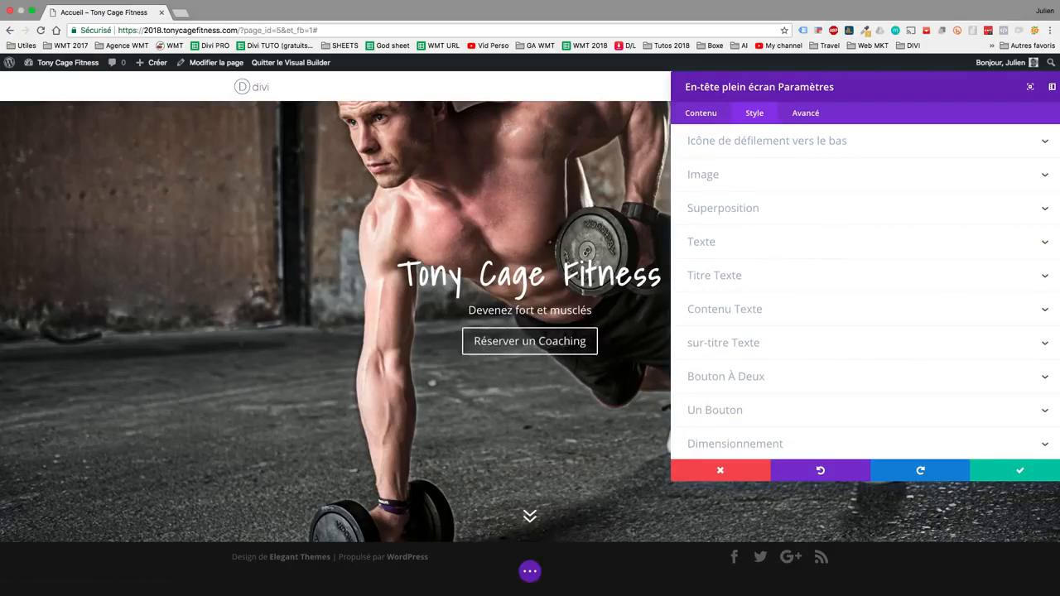
Enable custom button styles and keep the button text size at 20px
scroll(799, 282, "down", 1)
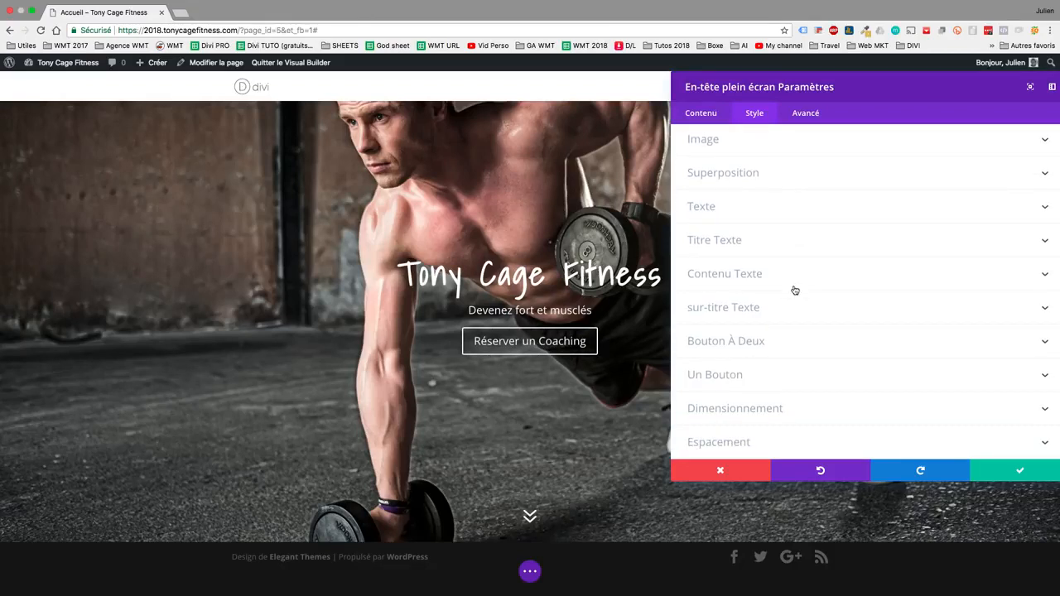
left_click(725, 375)
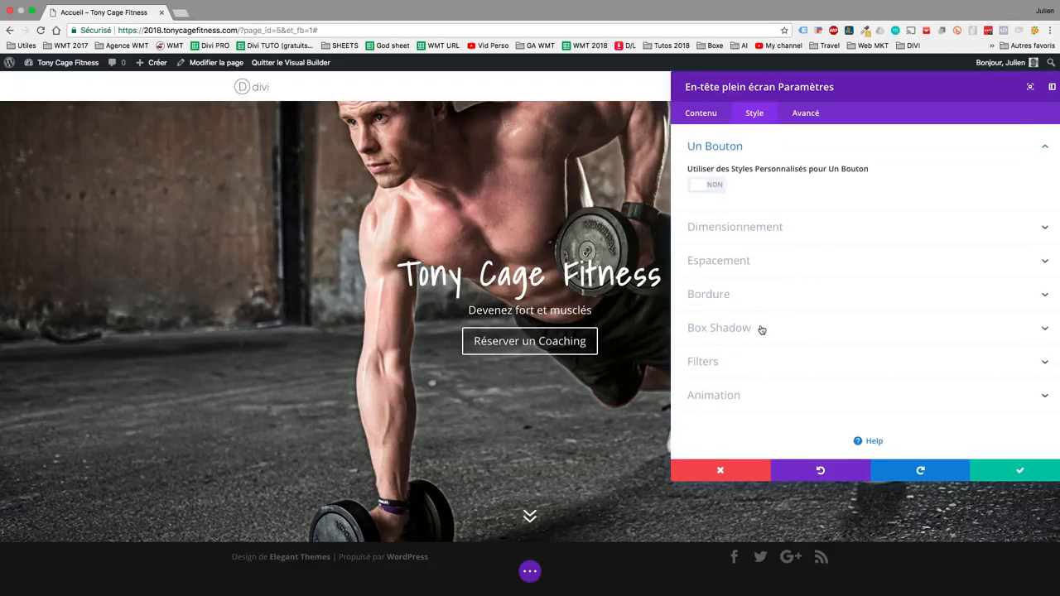
left_click(697, 185)
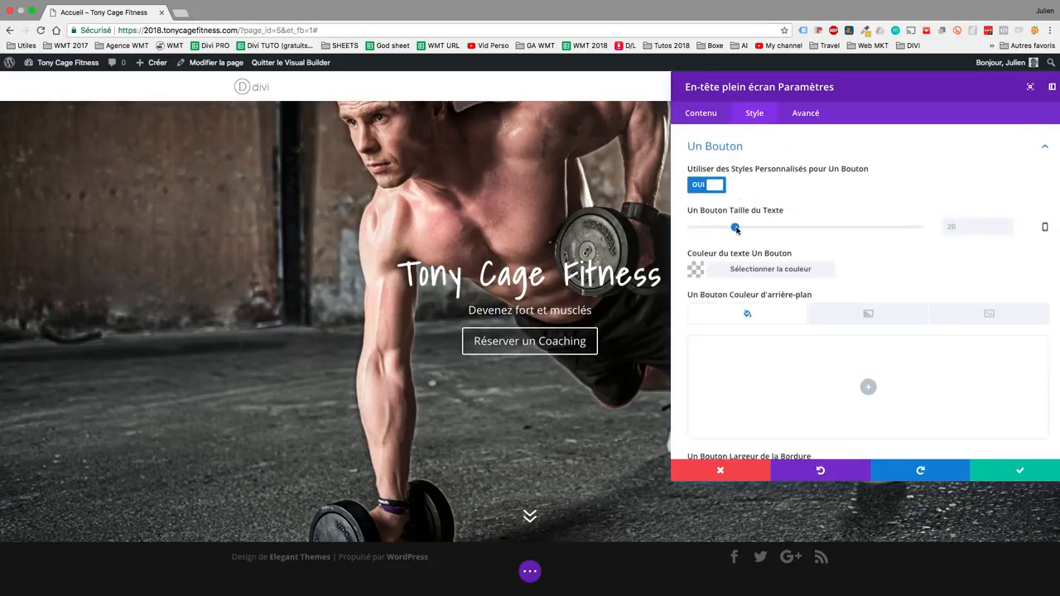
left_click_drag(737, 229, 749, 229)
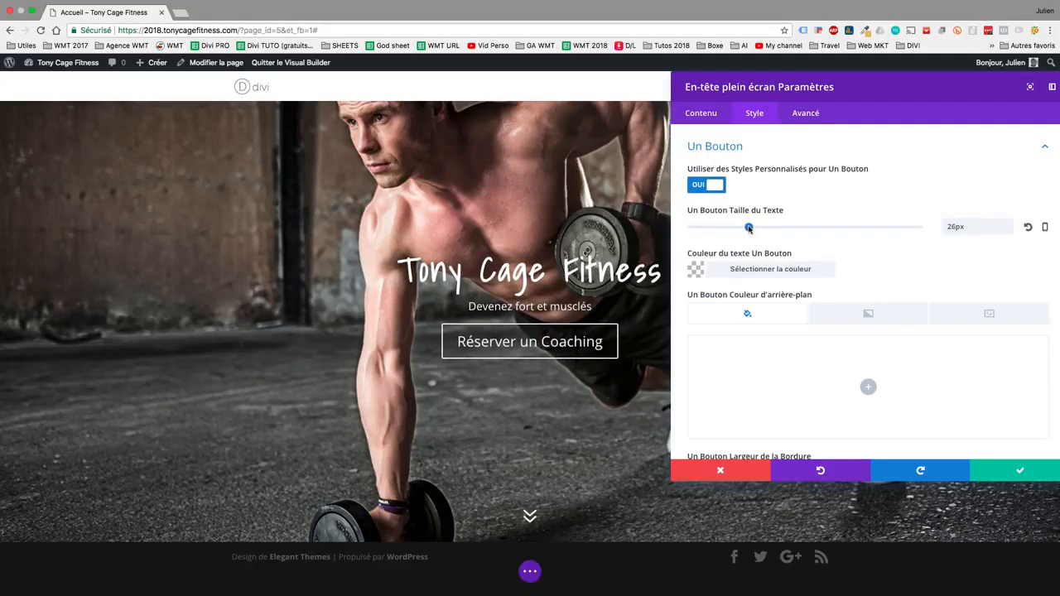
left_click(1027, 228)
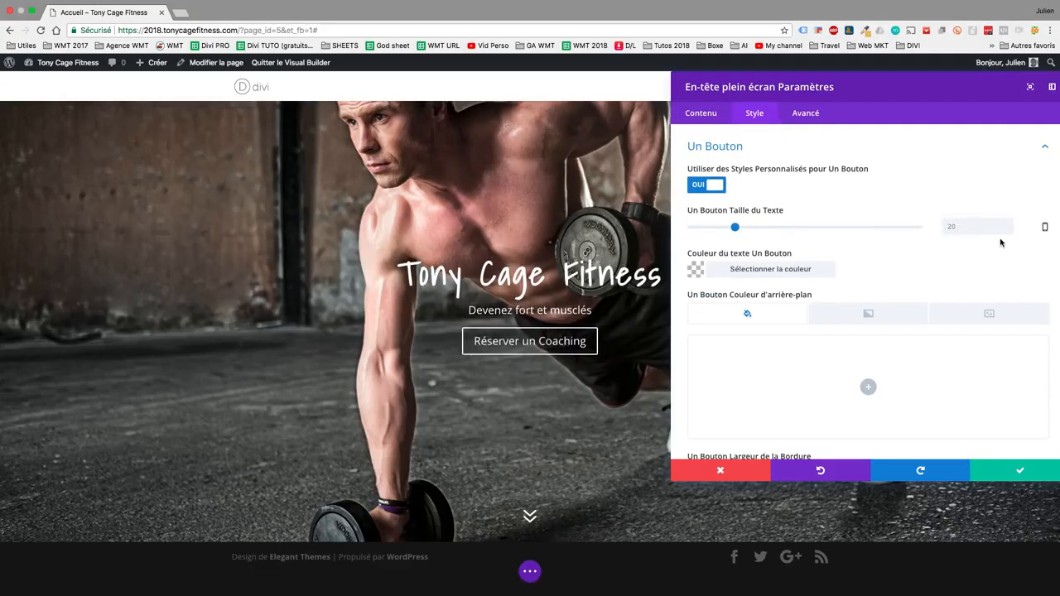
Set the Réserver un Coaching button border to 2px width with a 3px radius
scroll(826, 269, "down", 1)
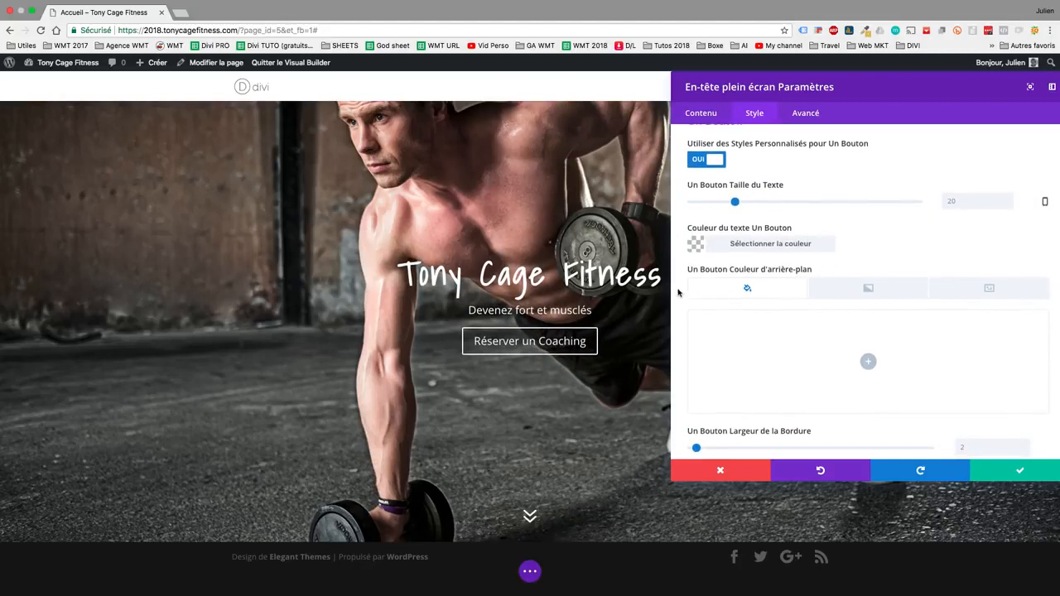
scroll(757, 351, "down", 2)
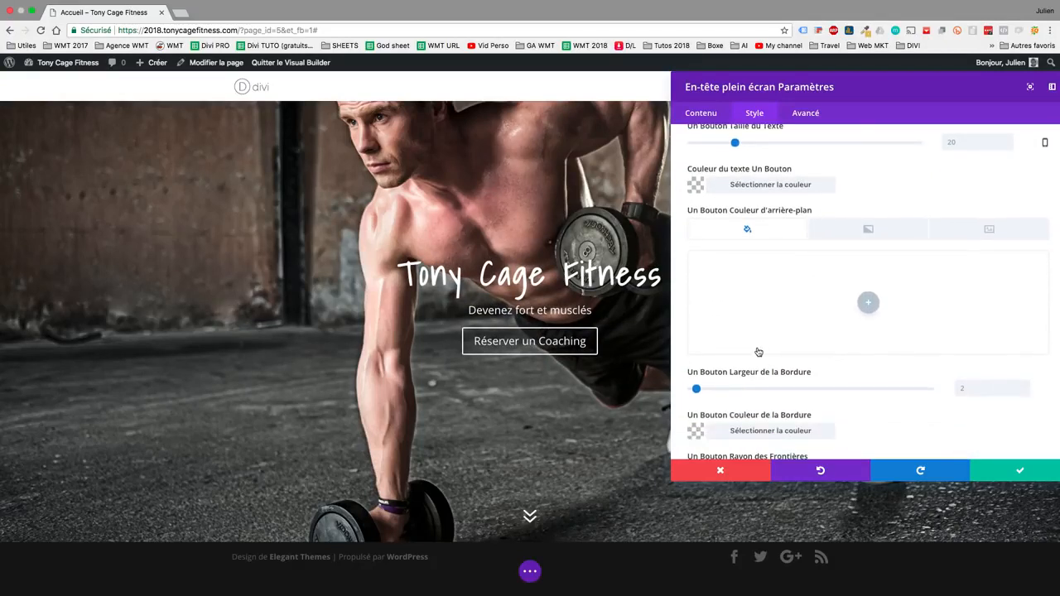
scroll(710, 338, "down", 3)
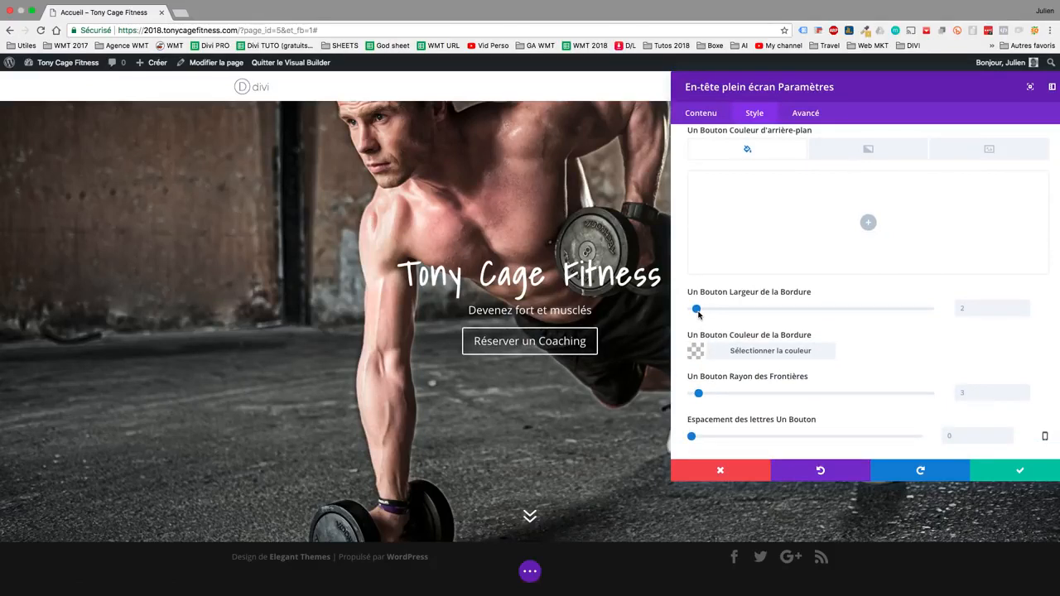
mouse_move(698, 314)
left_mouse_down()
mouse_move(715, 312)
mouse_move(704, 313)
left_mouse_up()
left_click(1045, 308)
scroll(763, 317, "down", 3)
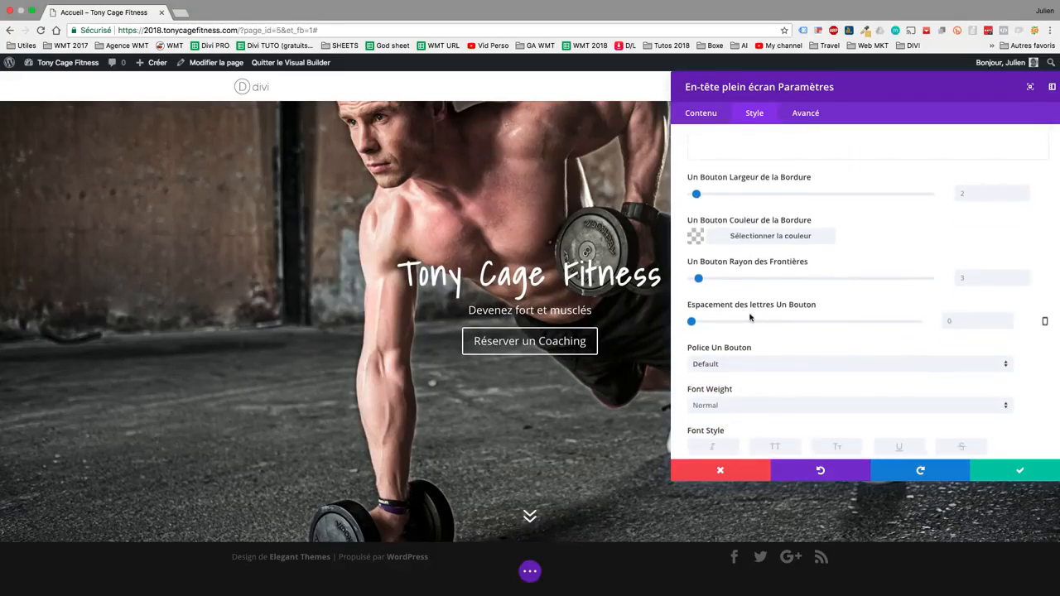
scroll(742, 332, "down", 5)
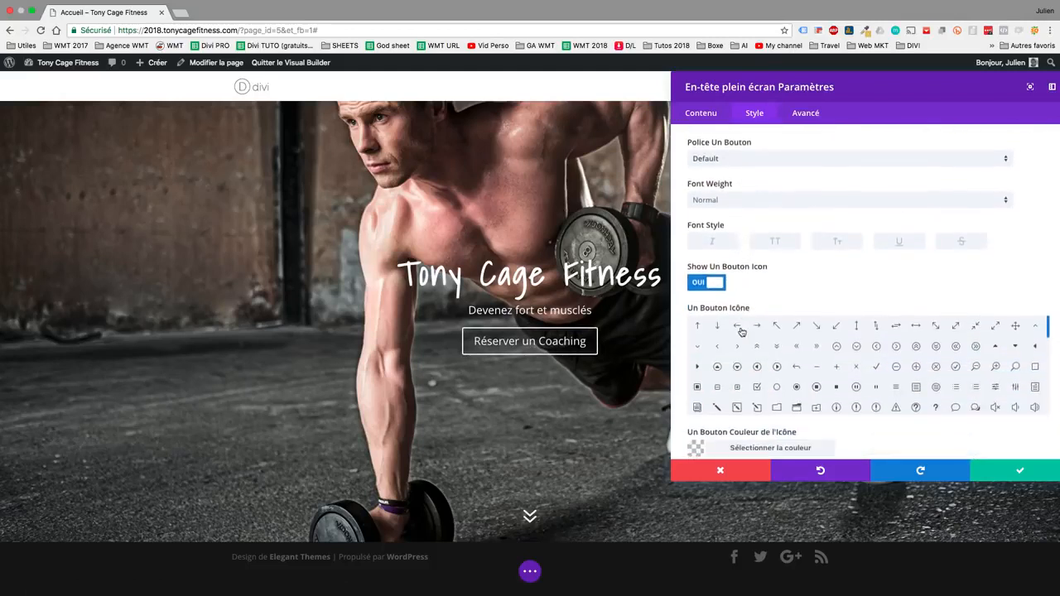
Try several button icons (triangle, pause, pencil, exclamation, lightbulb), keeping the icon hover-only
left_click(698, 369)
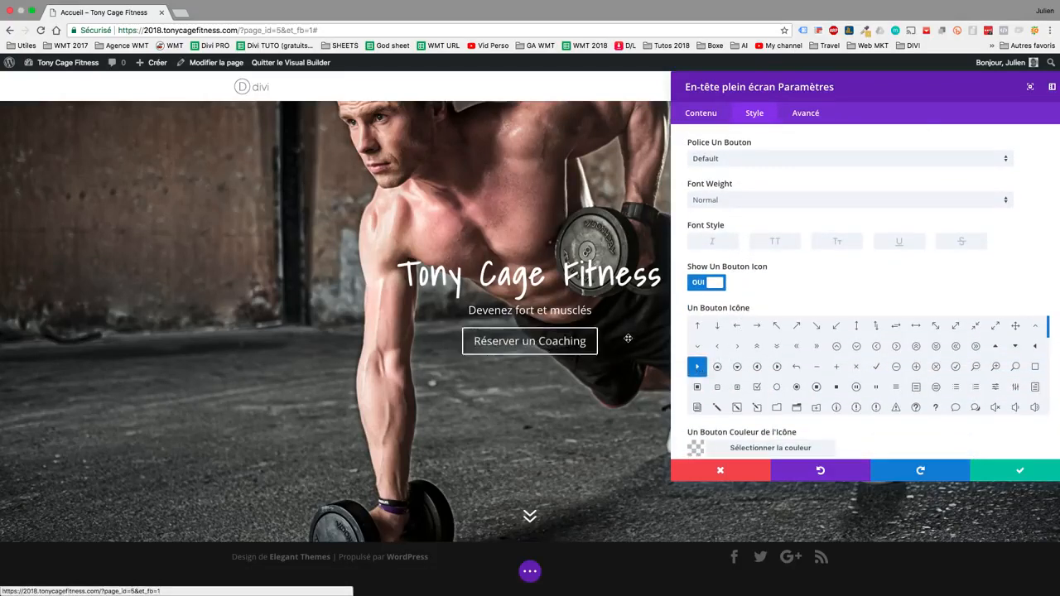
scroll(861, 368, "down", 2)
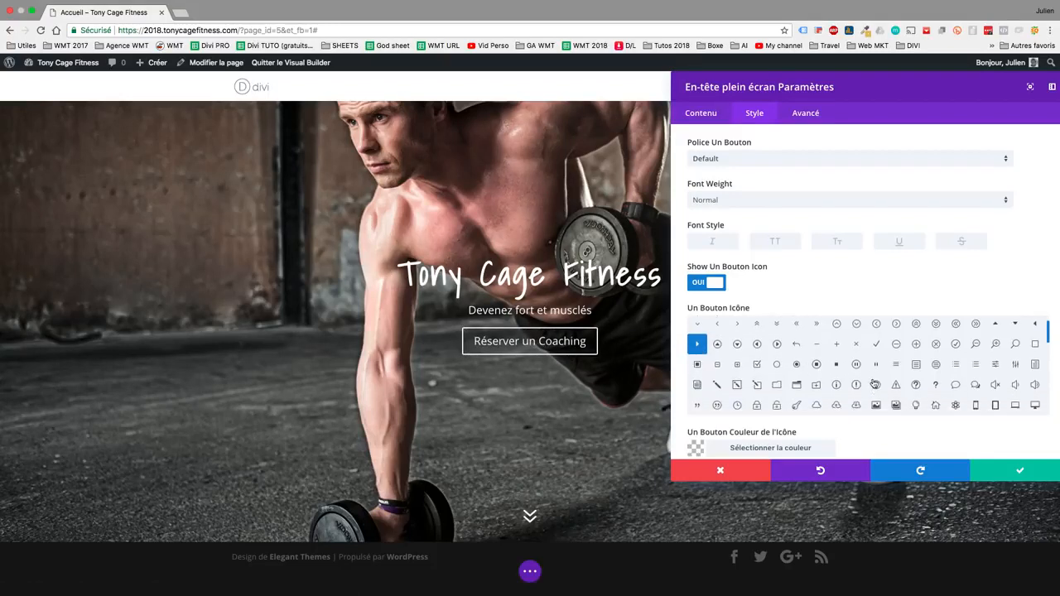
left_click(857, 355)
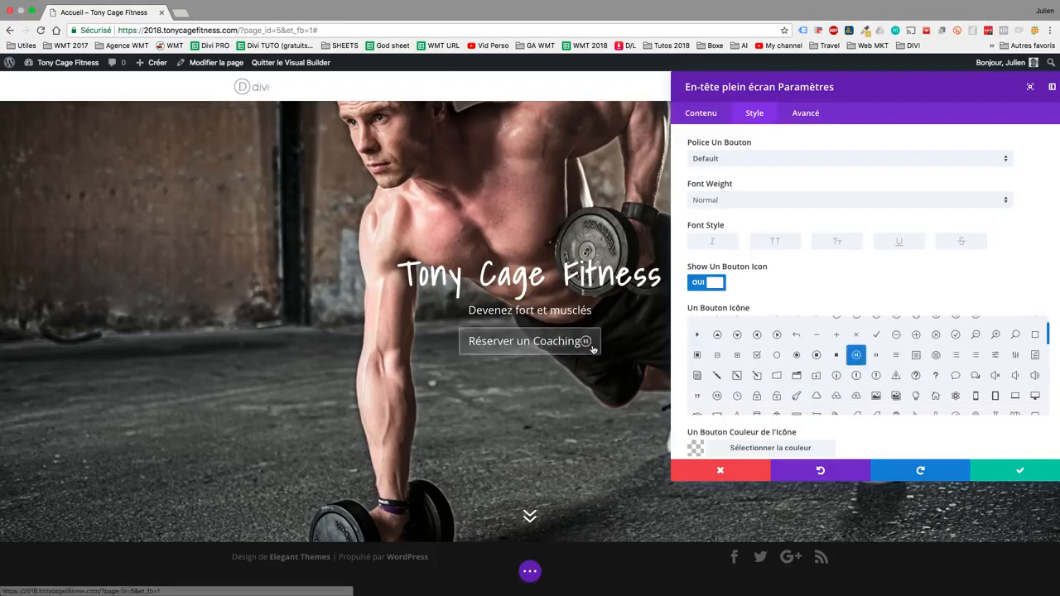
scroll(721, 312, "down", 3)
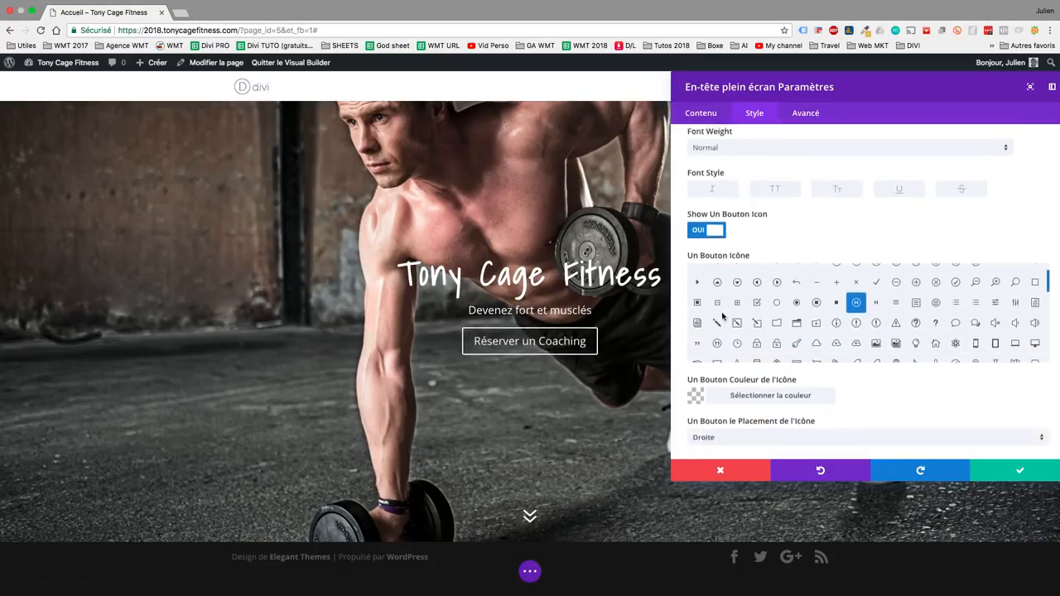
left_click(797, 320)
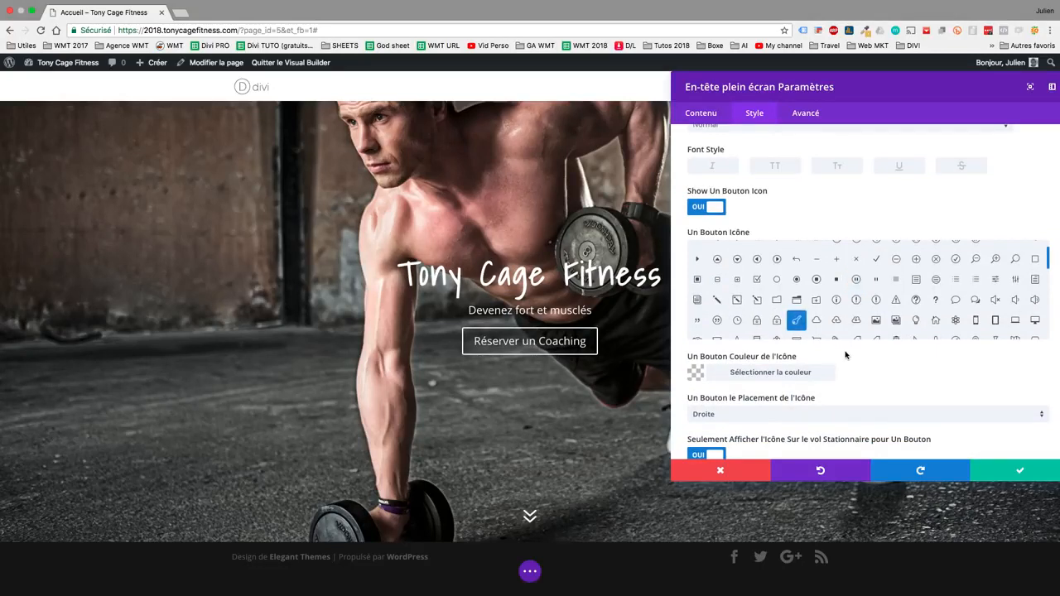
scroll(846, 354, "down", 2)
scroll(846, 355, "down", 1)
left_click(700, 403)
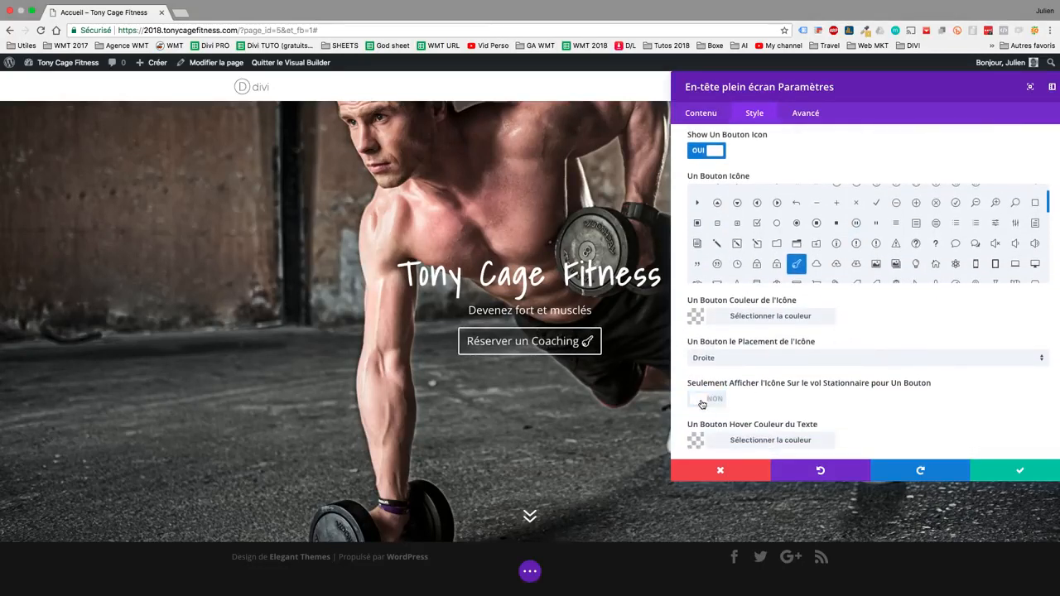
left_click(876, 243)
left_click(916, 263)
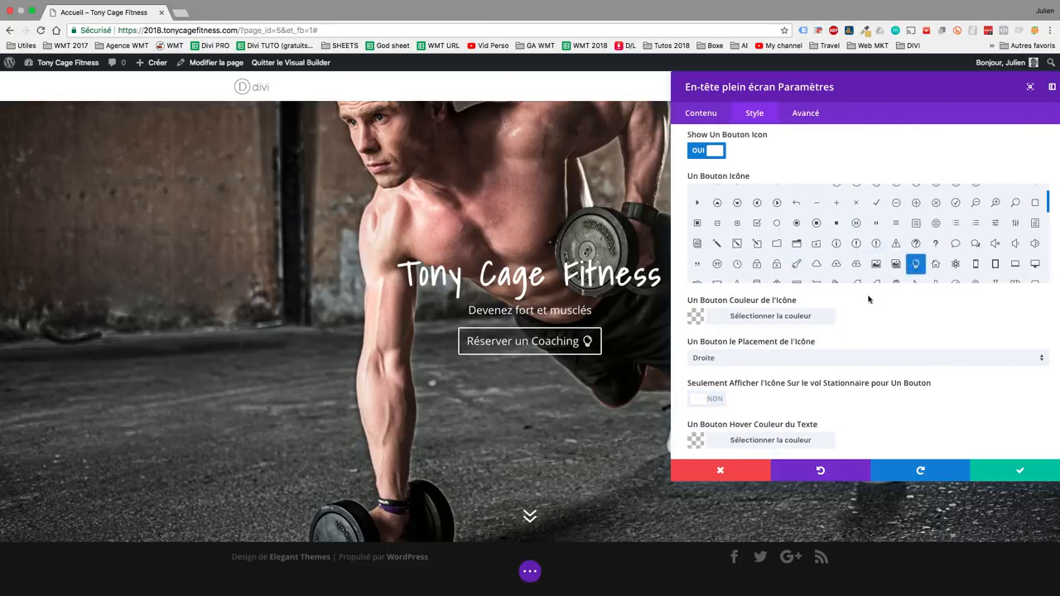
left_click(703, 402)
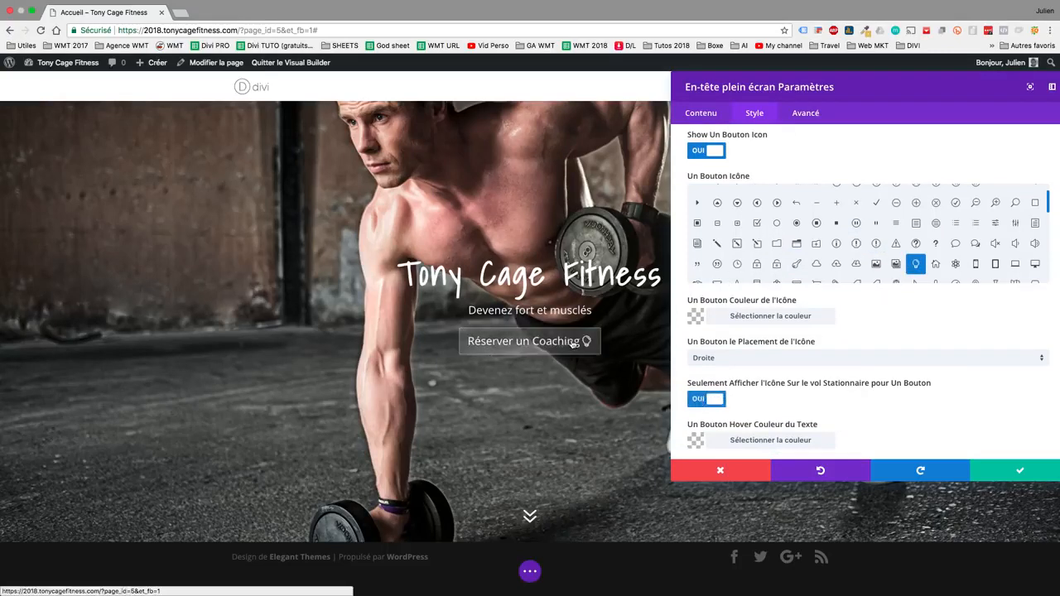
Settle on the right-pointing triangle button icon and save the fullscreen header settings
left_click(698, 203)
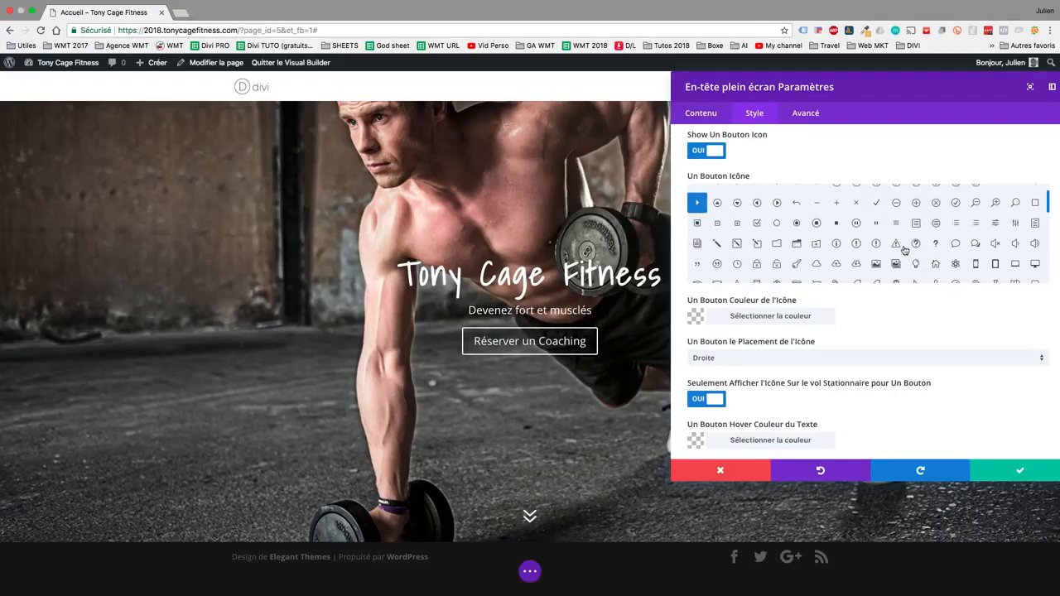
scroll(903, 244, "up", 2)
scroll(905, 248, "down", 5)
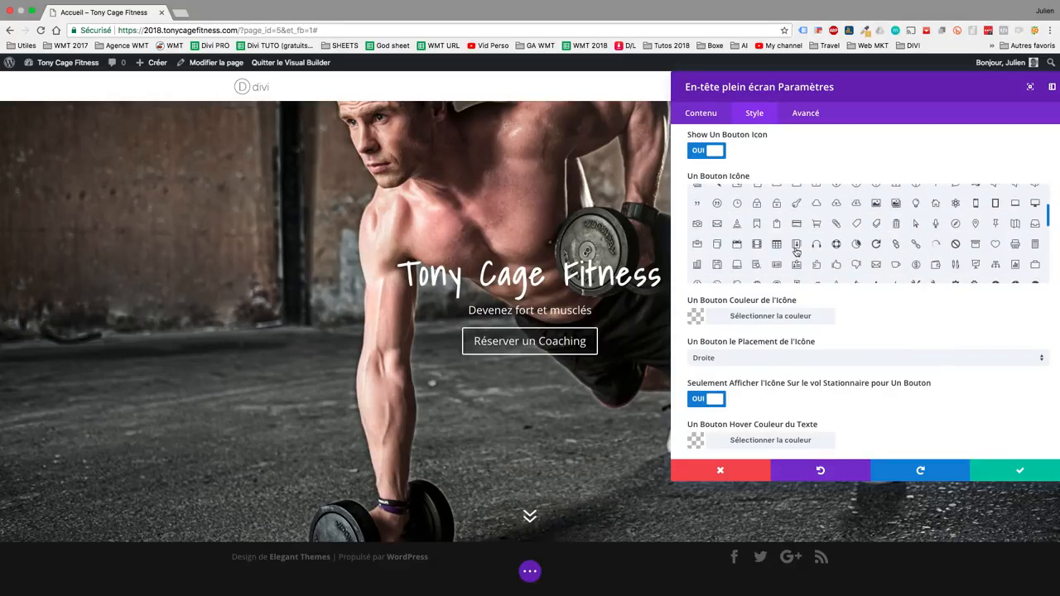
left_click(736, 243)
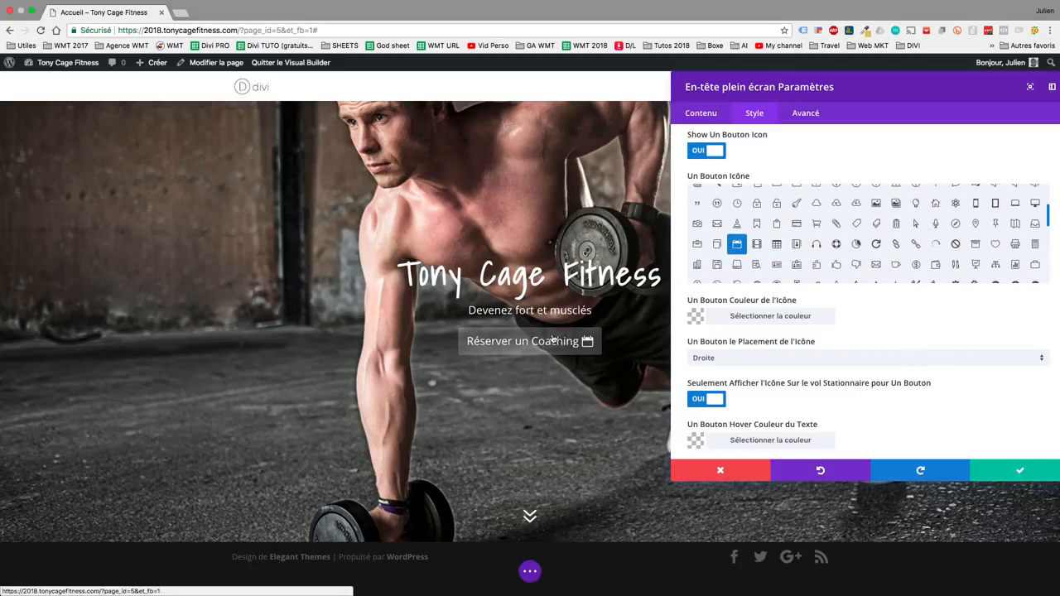
scroll(698, 230, "up", 5)
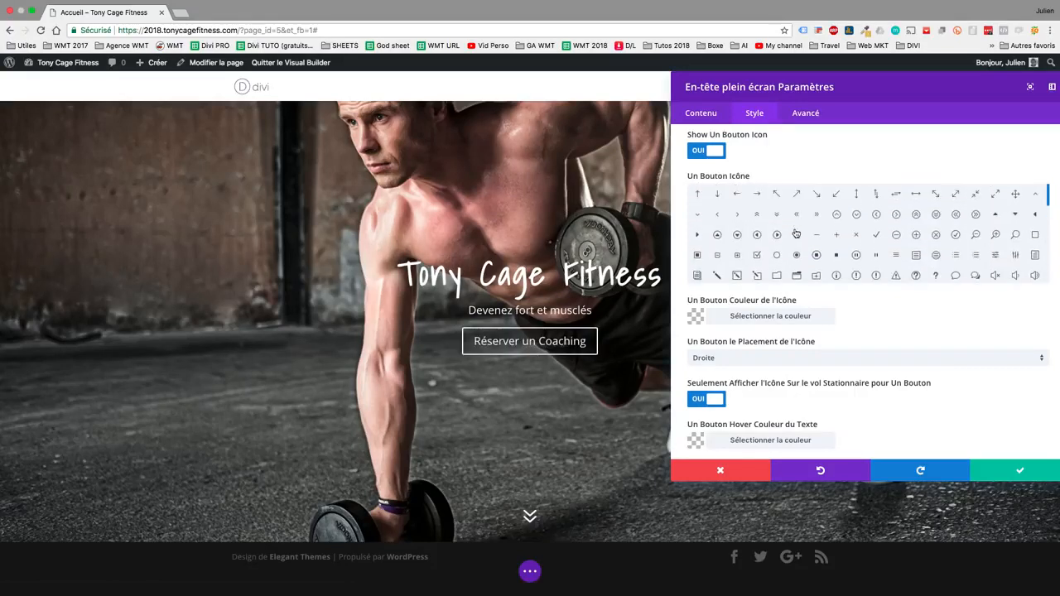
left_click(697, 232)
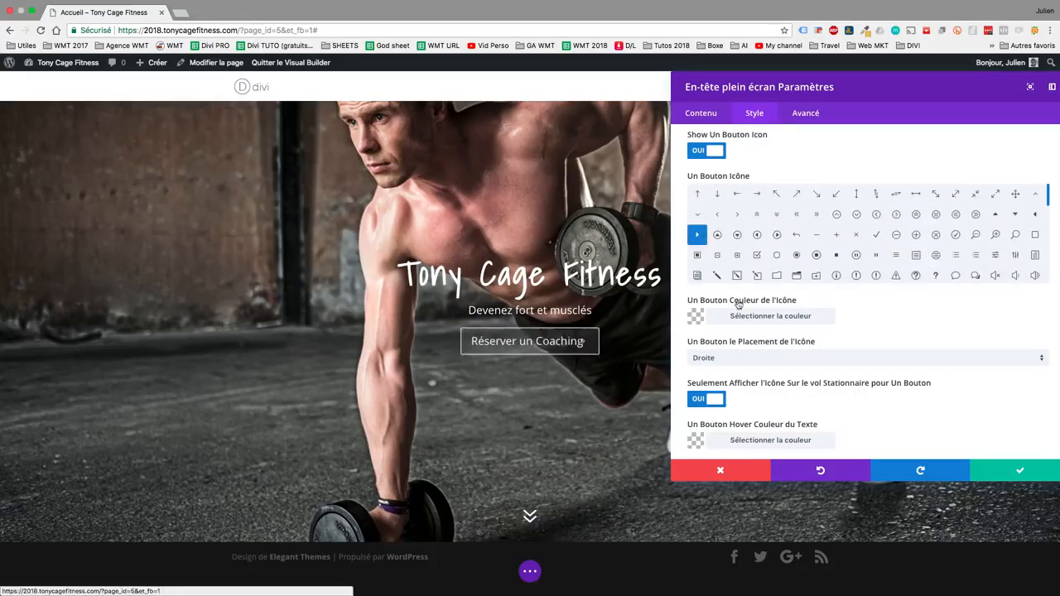
scroll(859, 343, "down", 4)
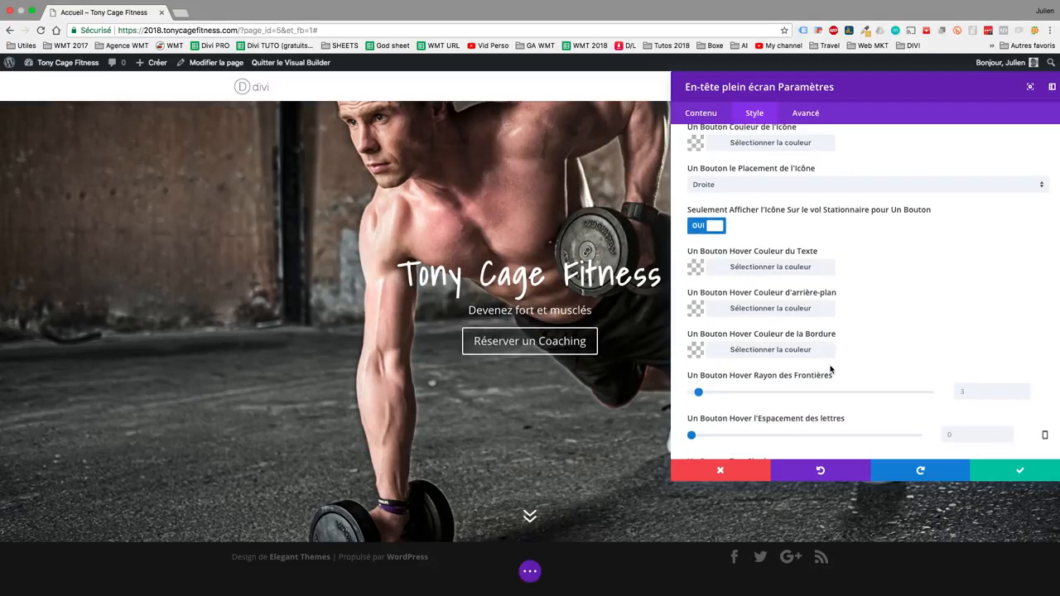
scroll(736, 393, "up", 8)
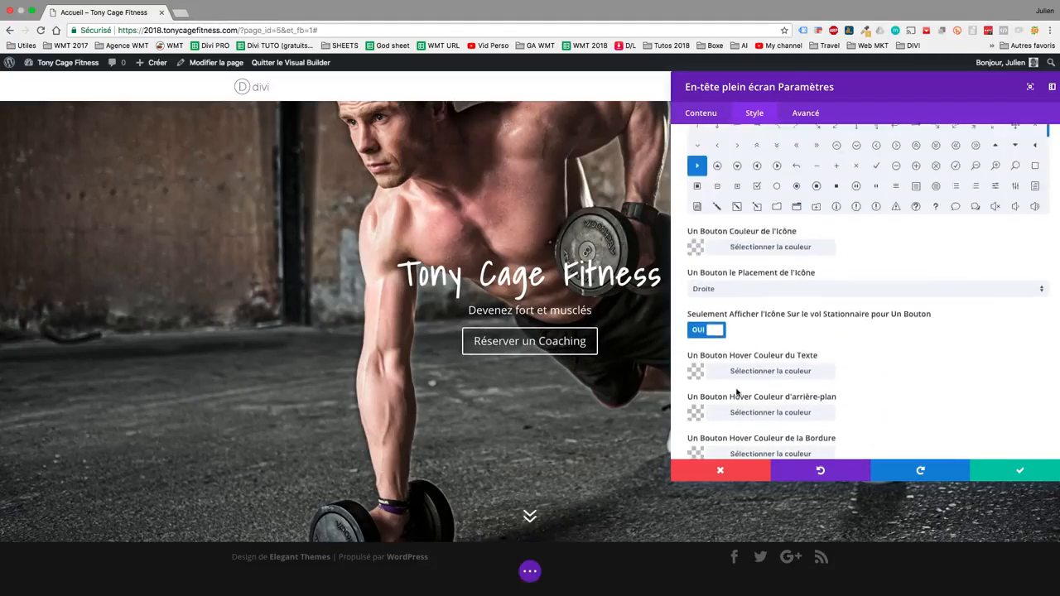
scroll(737, 392, "up", 3)
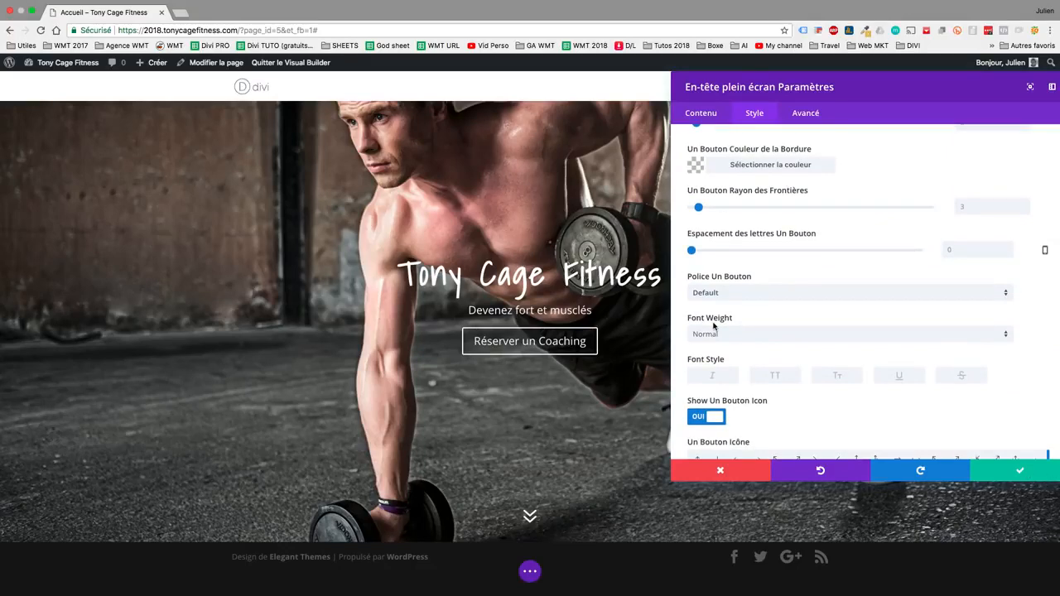
left_click(1004, 479)
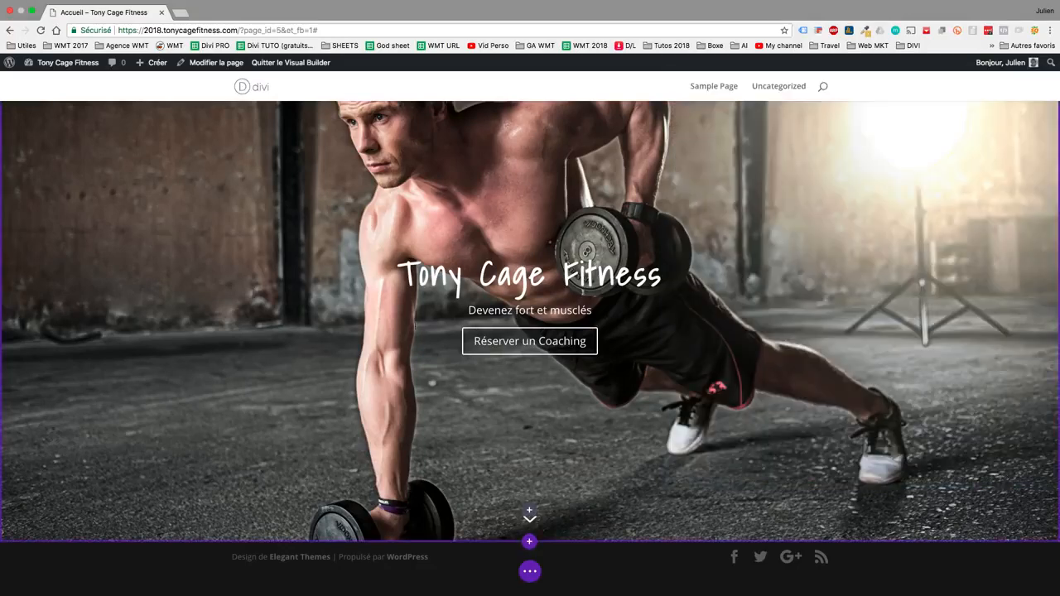
scroll(463, 273, "down", 2)
scroll(514, 404, "up", 1)
scroll(514, 404, "up", 1)
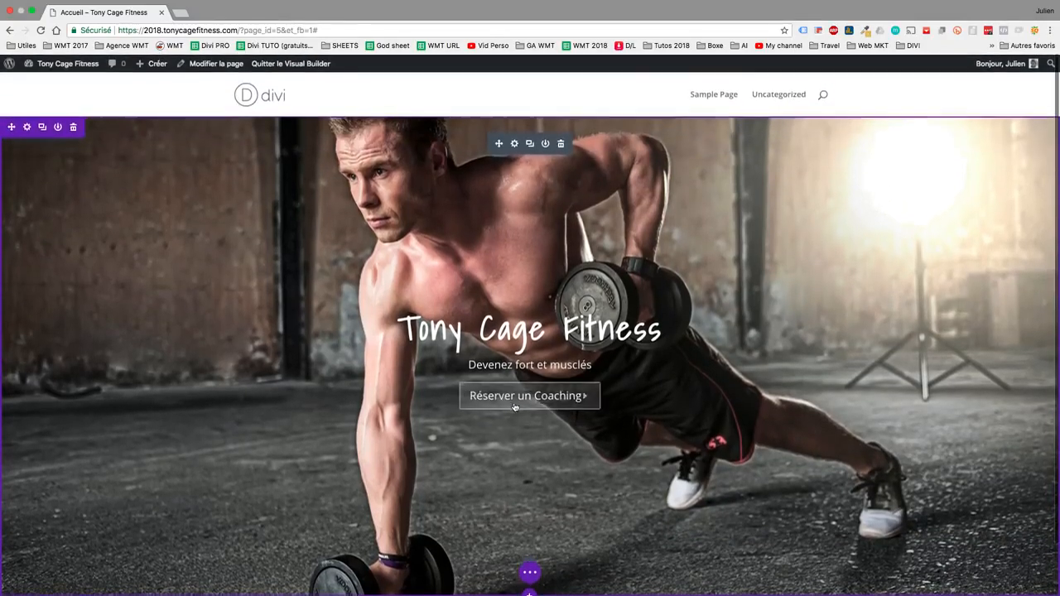
scroll(516, 406, "down", 2)
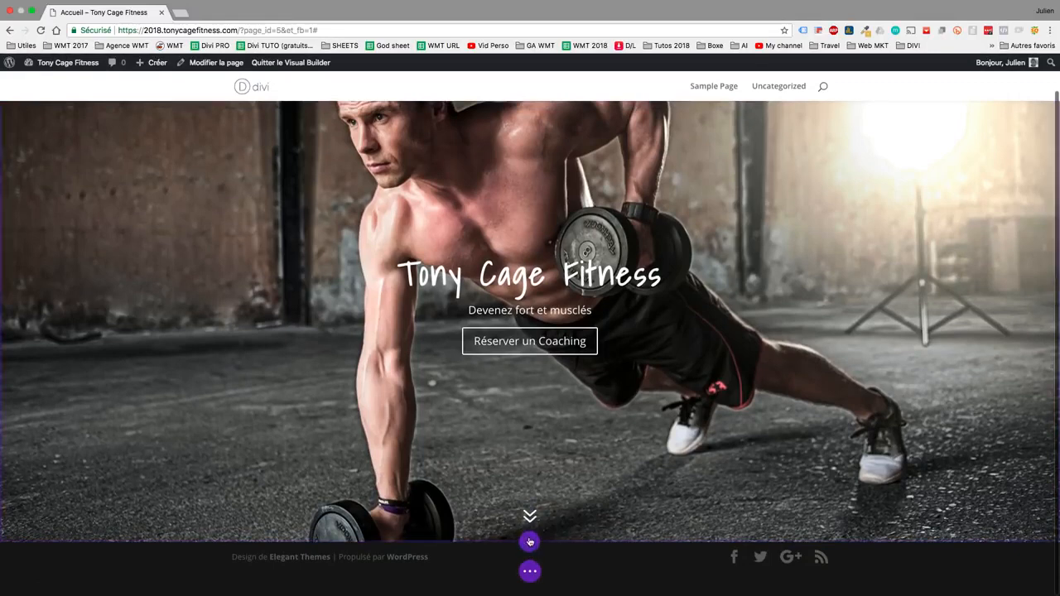
Add a Normal section below the header with a row of two equal columns
left_click(530, 541)
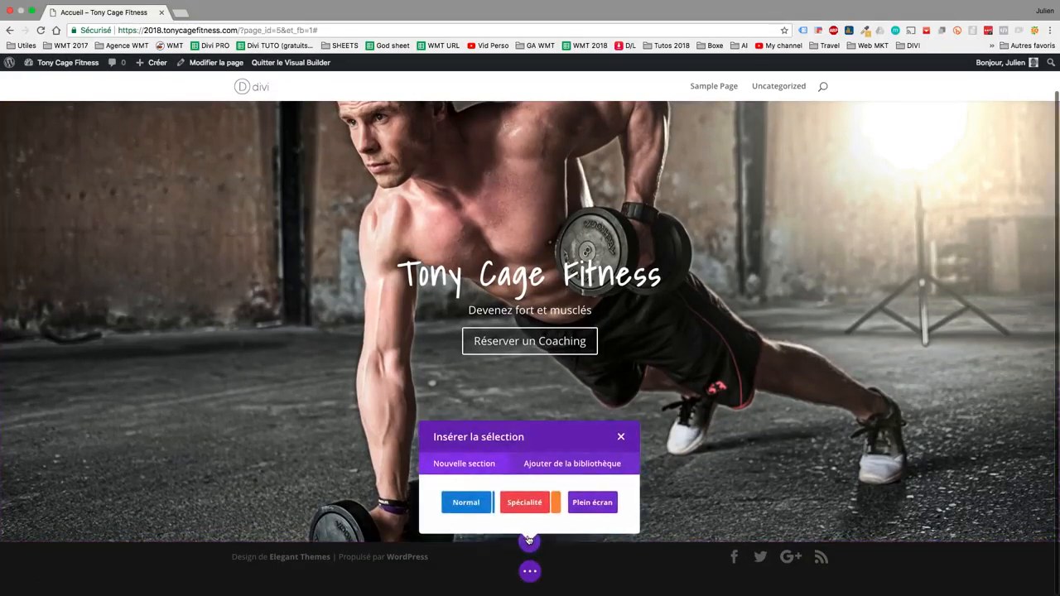
left_click(466, 506)
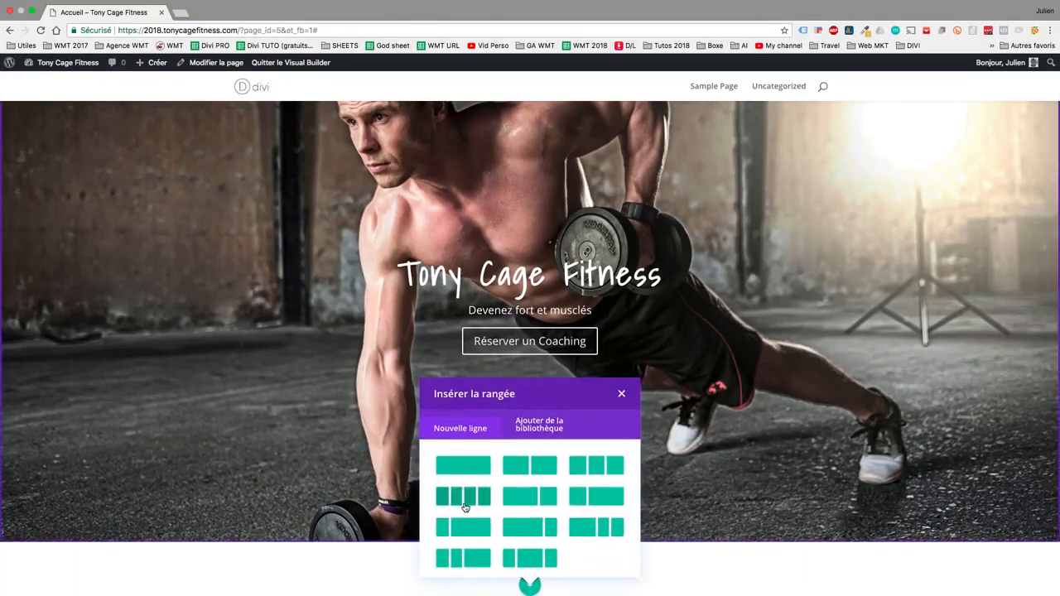
left_click(531, 466)
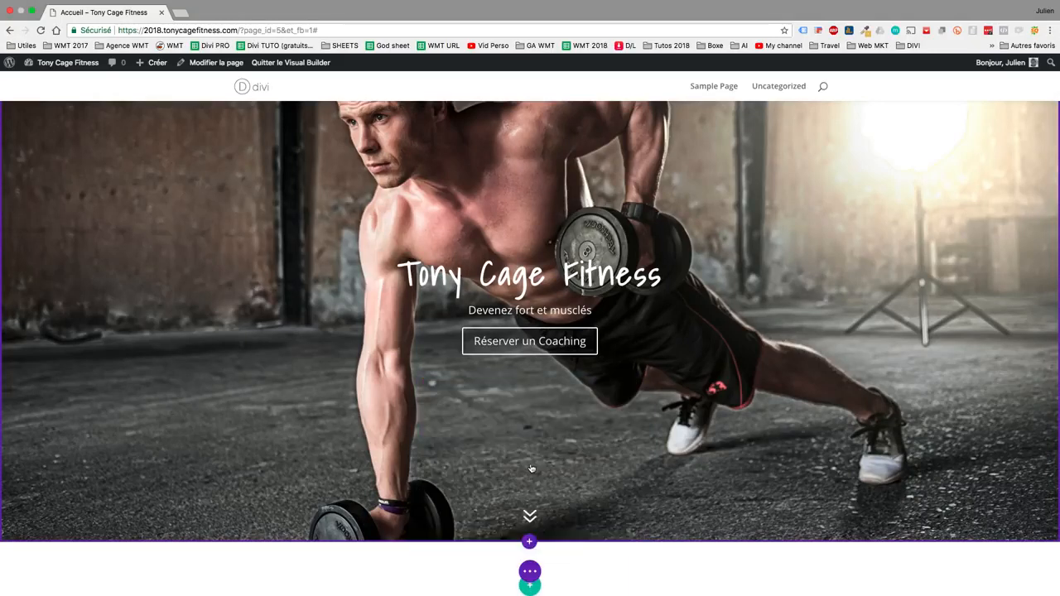
scroll(660, 462, "down", 2)
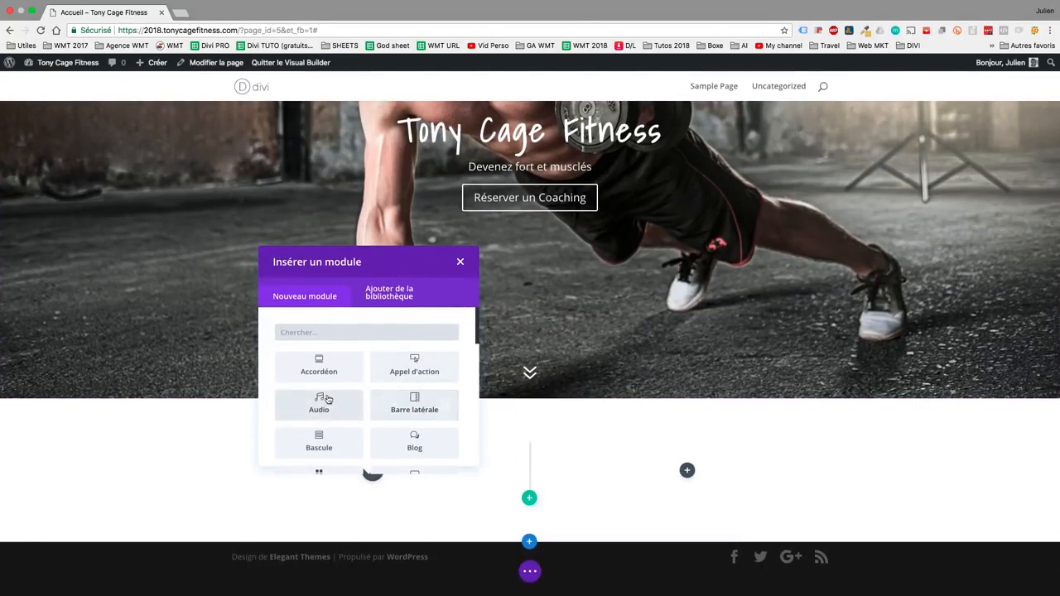
scroll(369, 426, "down", 1)
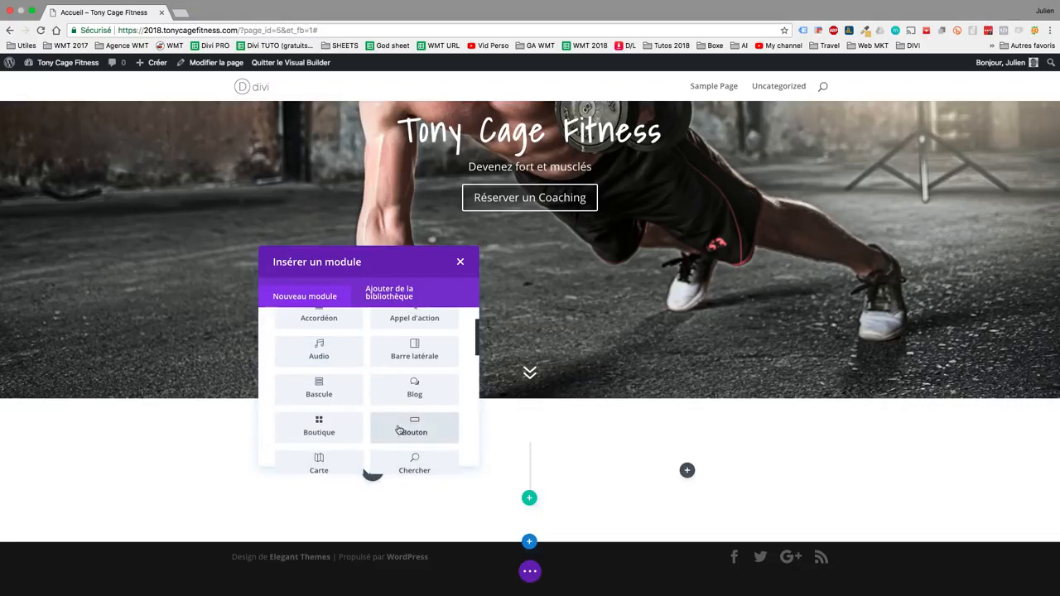
scroll(399, 430, "down", 5)
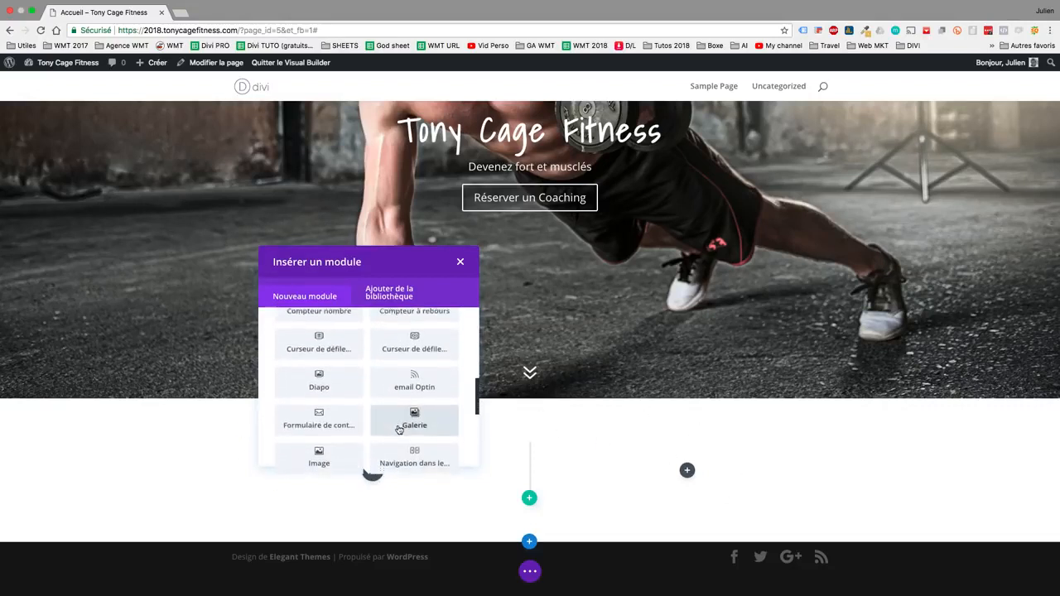
scroll(399, 430, "down", 1)
Add an image module to the left column and upload coaching_sportif v2.jpg and élèves-v2.png
left_click(318, 418)
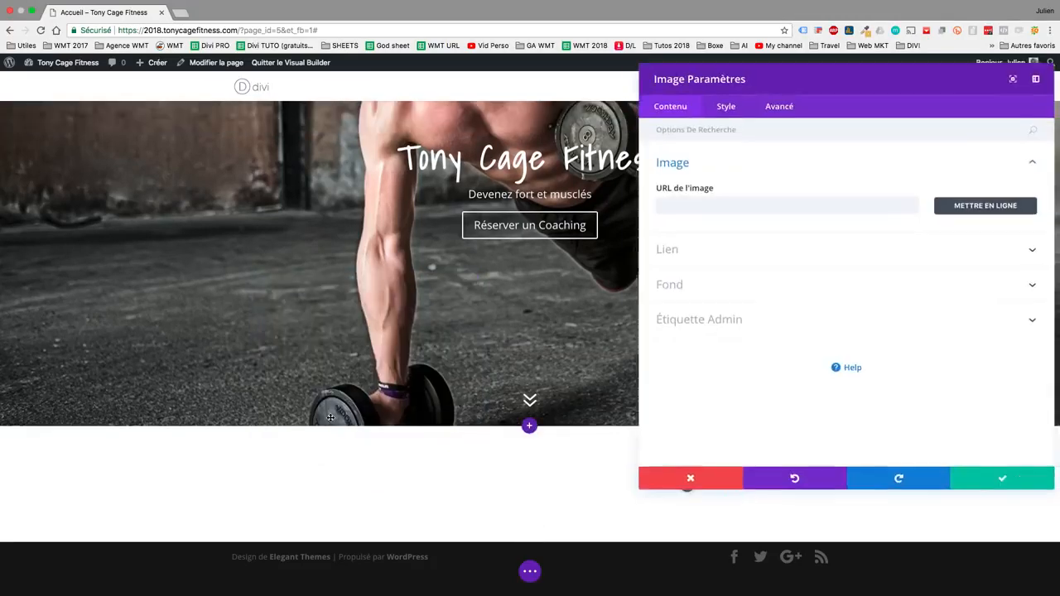
left_click(990, 217)
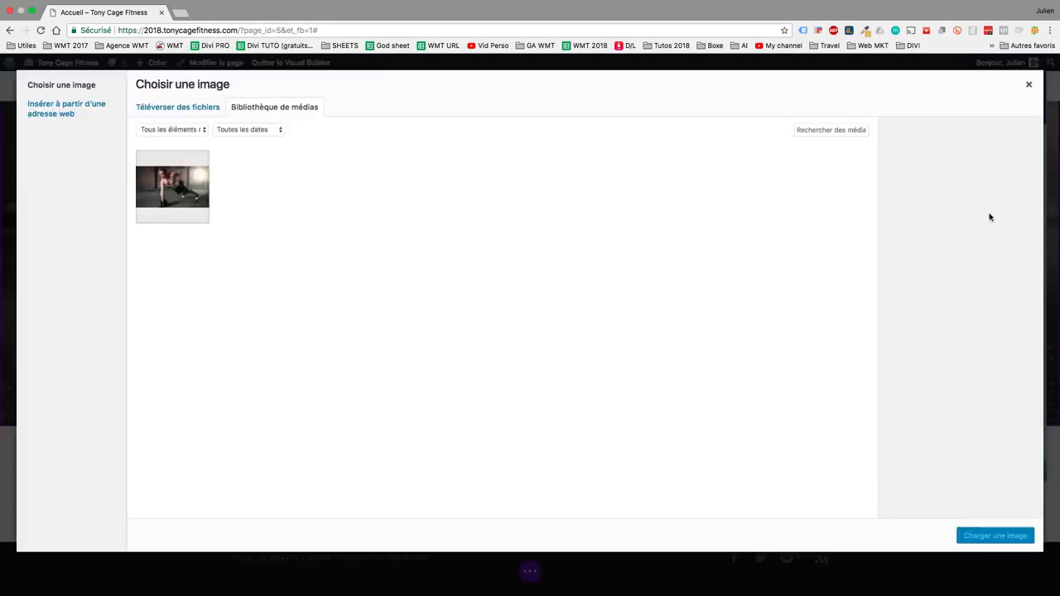
left_click(207, 110)
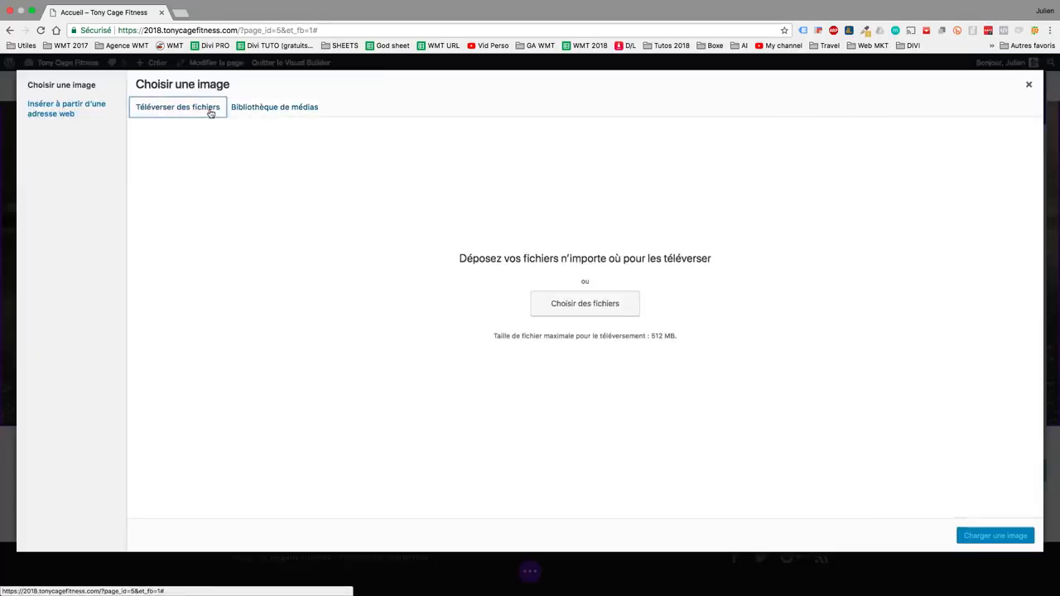
left_click(599, 312)
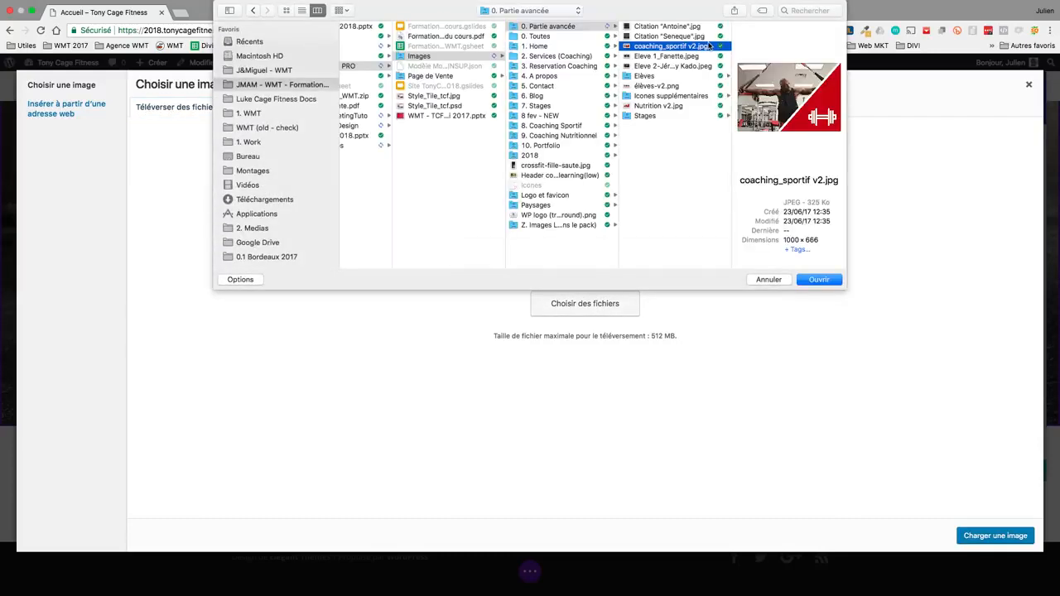
left_click(667, 87, "super")
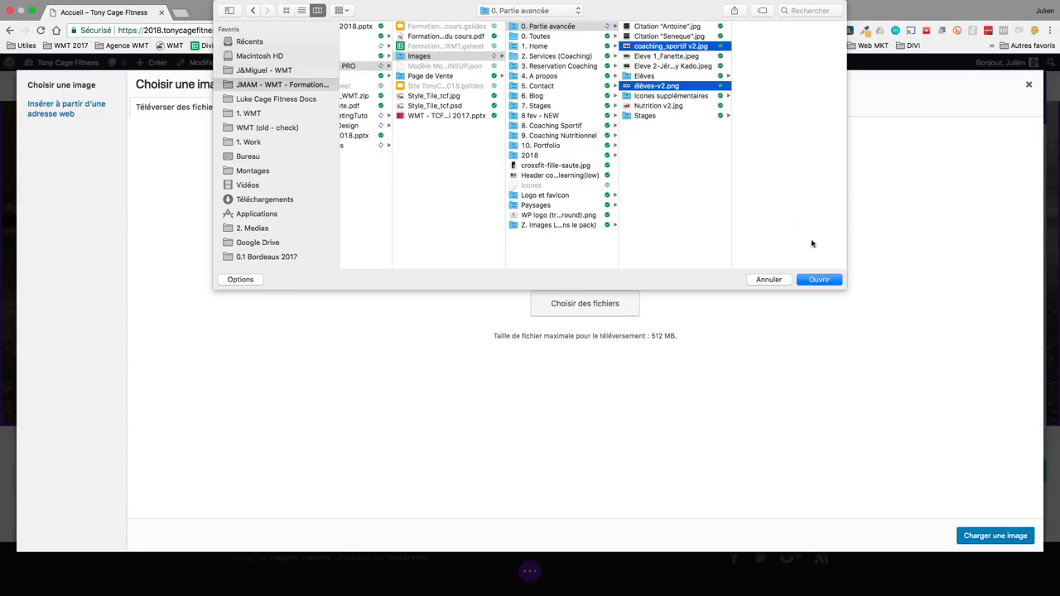
left_click(819, 279)
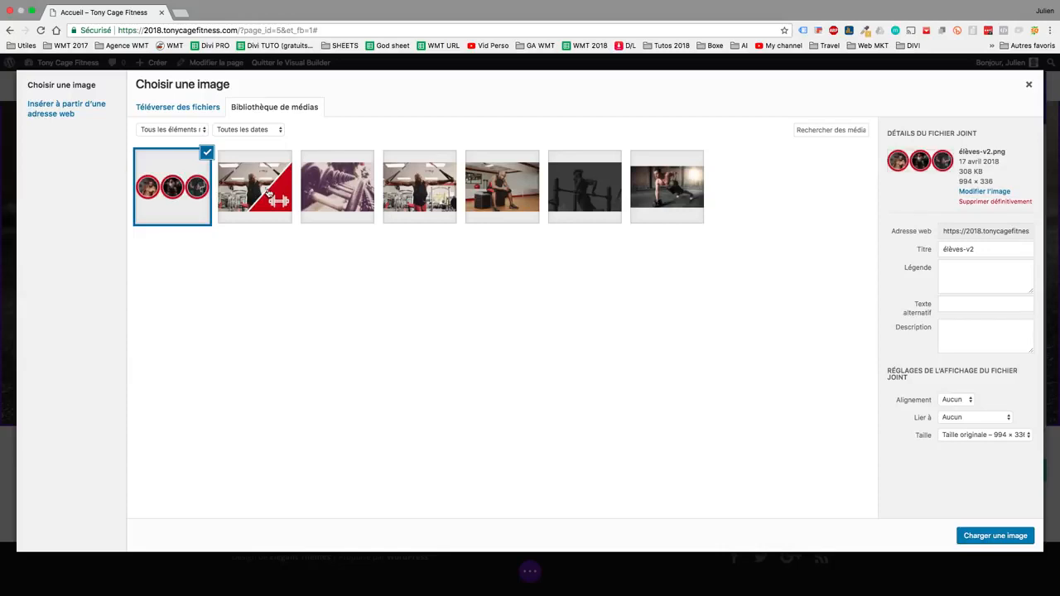
Insert the coaching_sportif-v2 image at medium 300 × 200 size
left_click(268, 192)
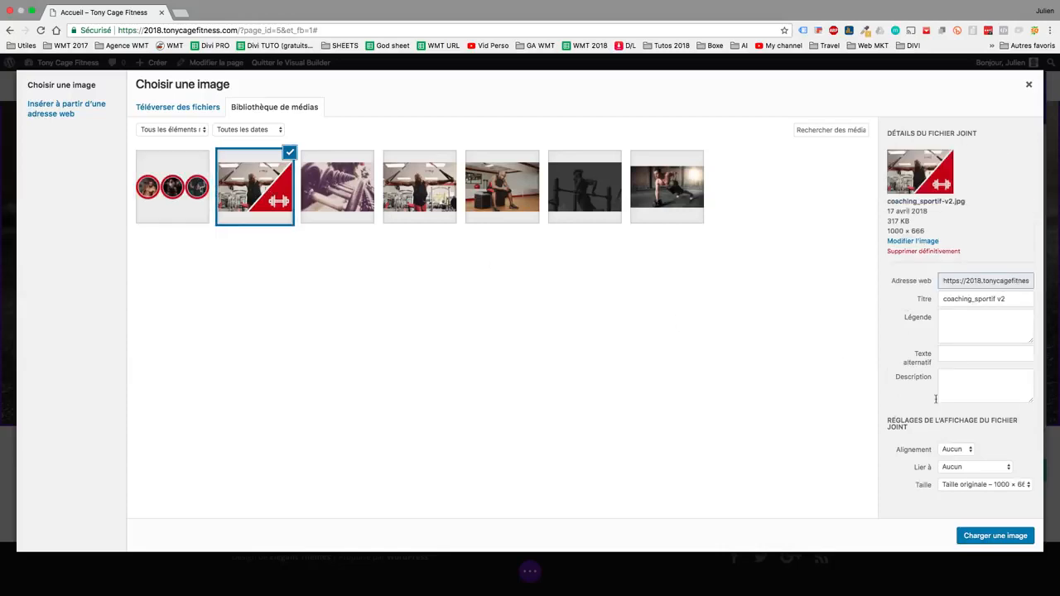
left_click(969, 484)
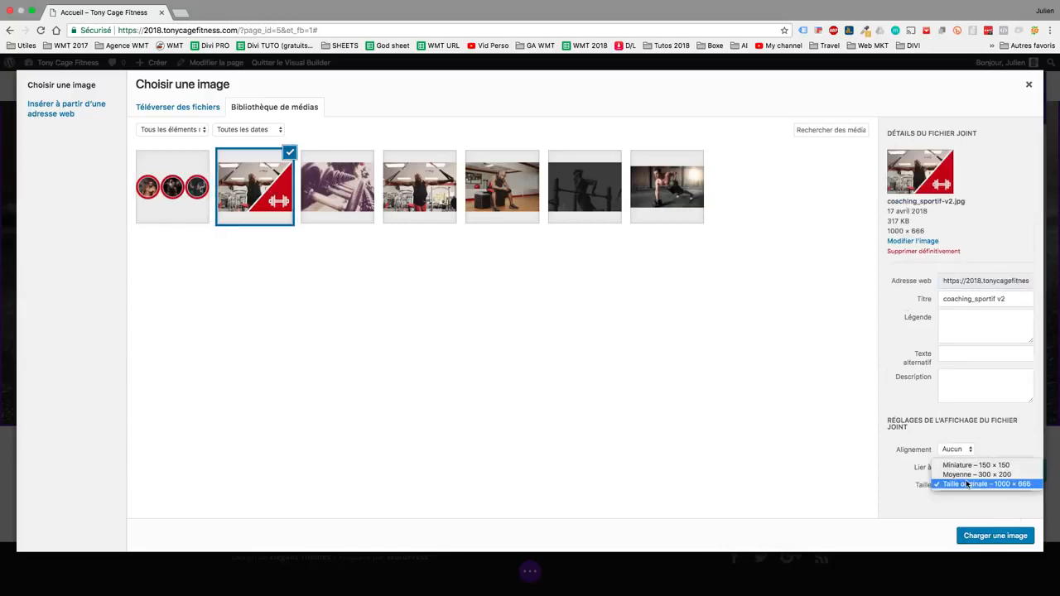
left_click(973, 475)
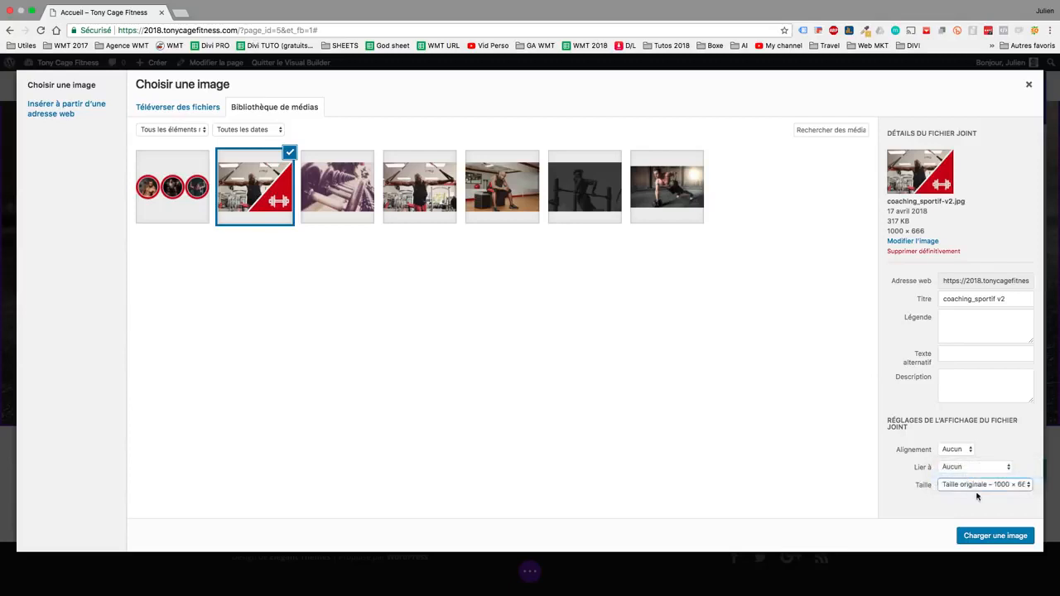
left_click(993, 537)
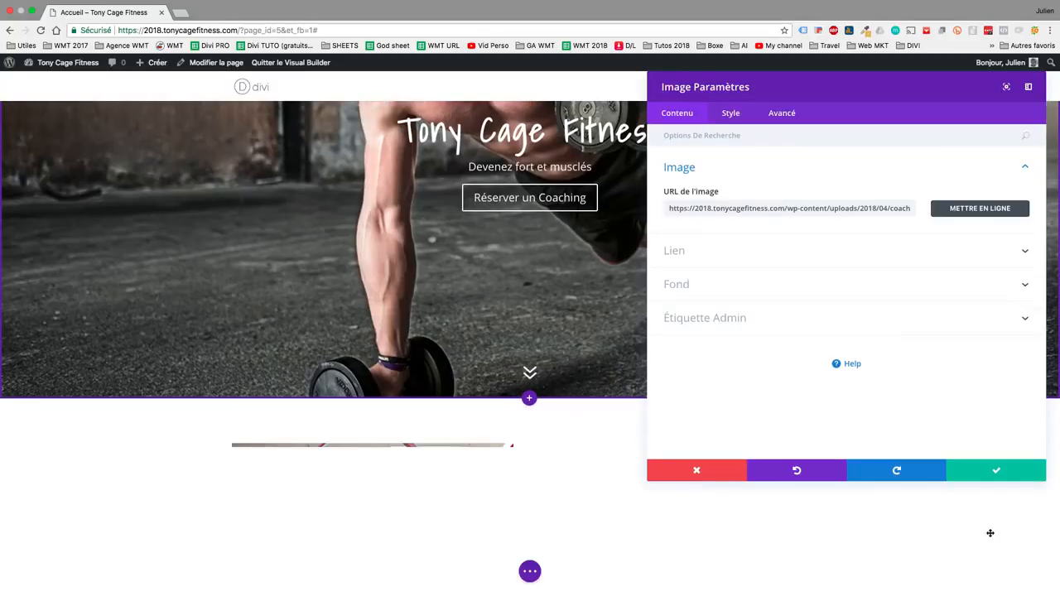
Save the coaching image module, duplicate it, and move the copy into the right column
scroll(450, 355, "down", 3)
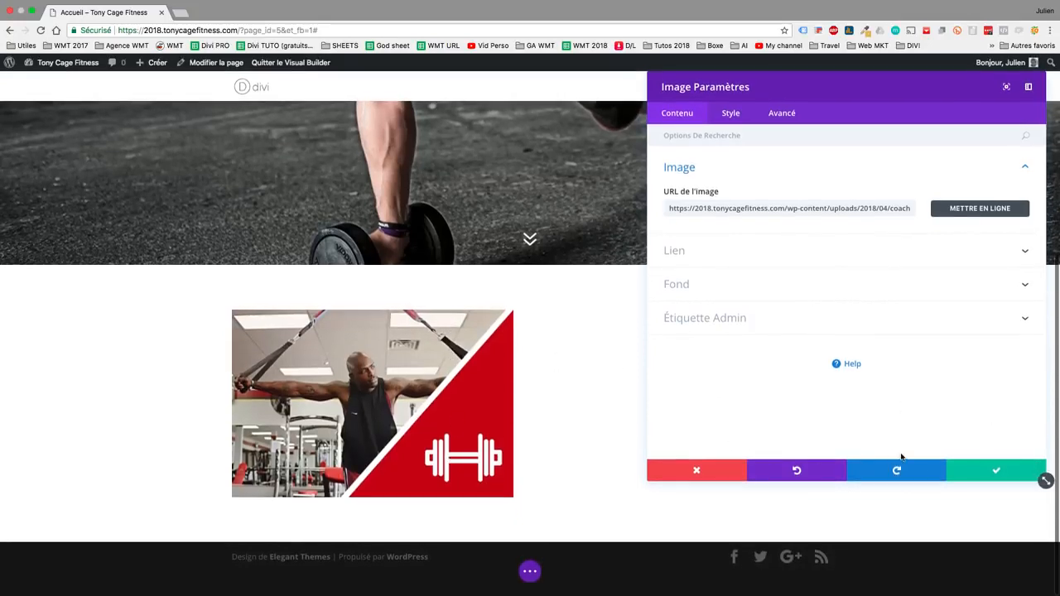
left_click(1002, 470)
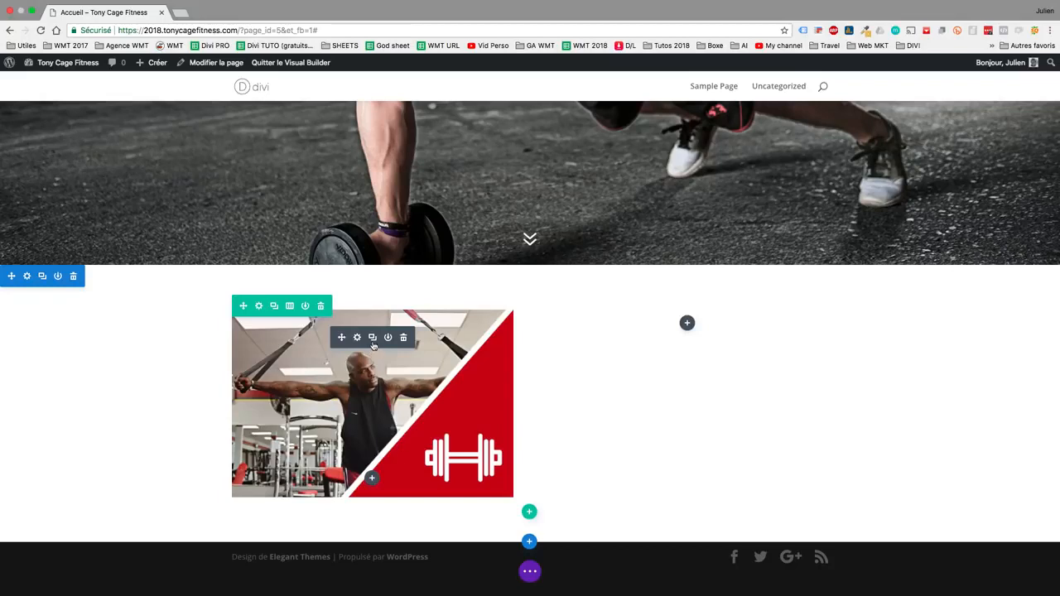
left_click(373, 337)
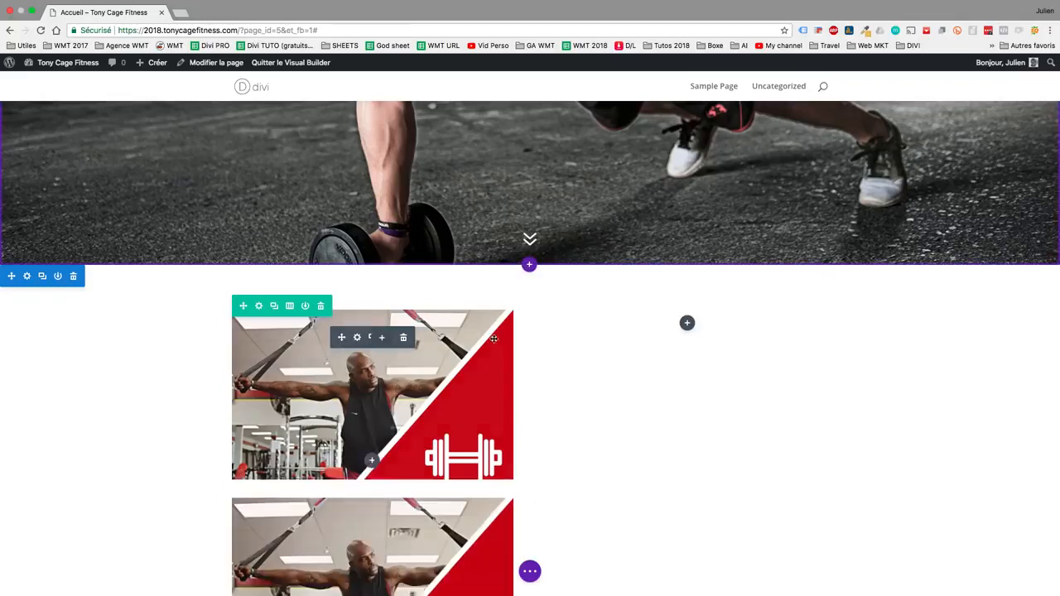
left_click_drag(341, 337, 681, 328)
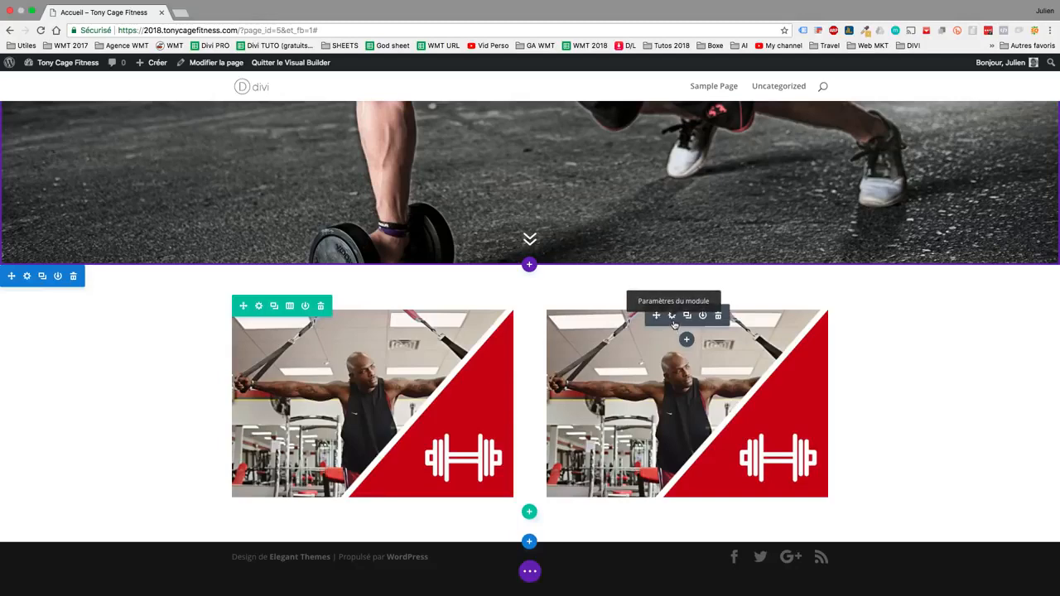
Replace the right module's picture with an uploaded Nutrition v2.jpg and save it
left_click(673, 320)
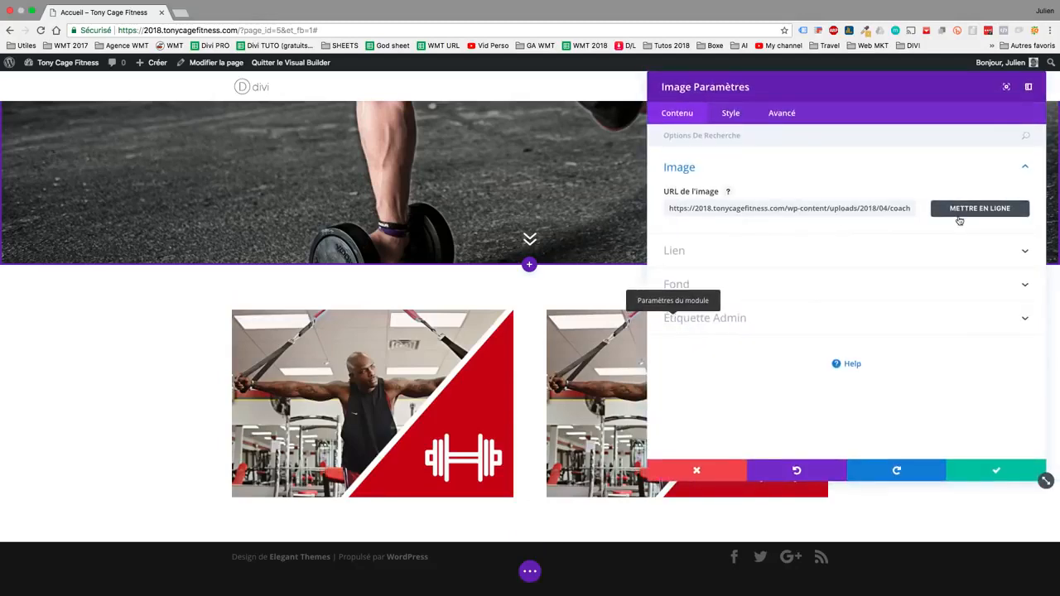
left_click(961, 214)
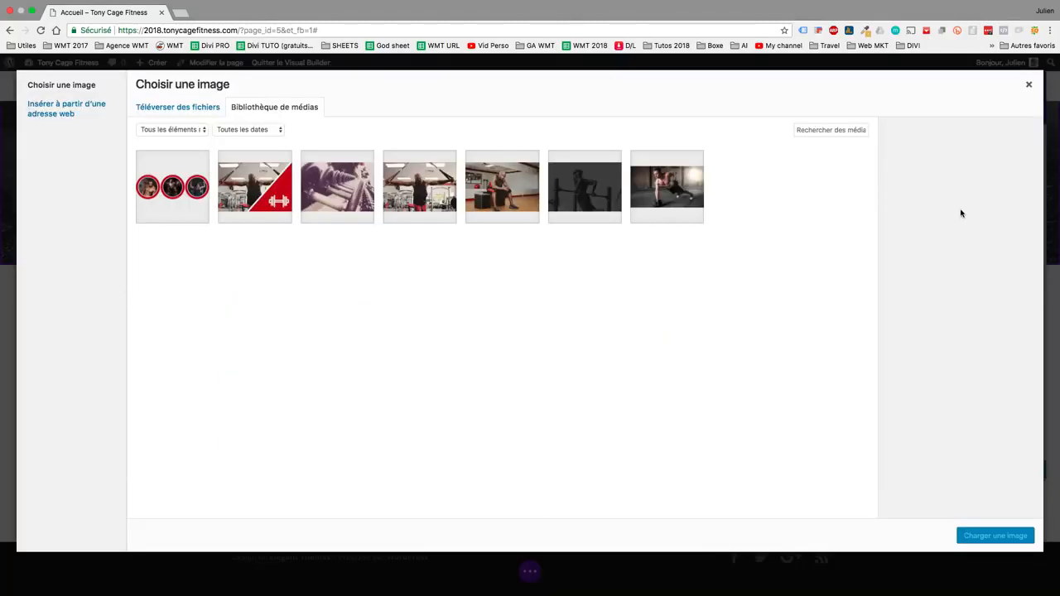
left_click(203, 111)
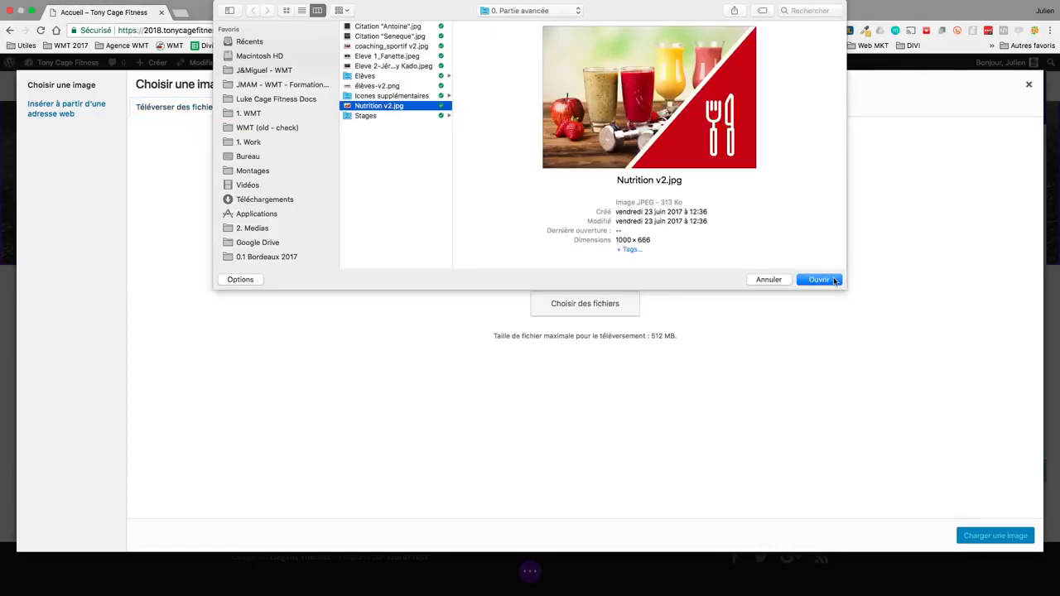
left_click(833, 280)
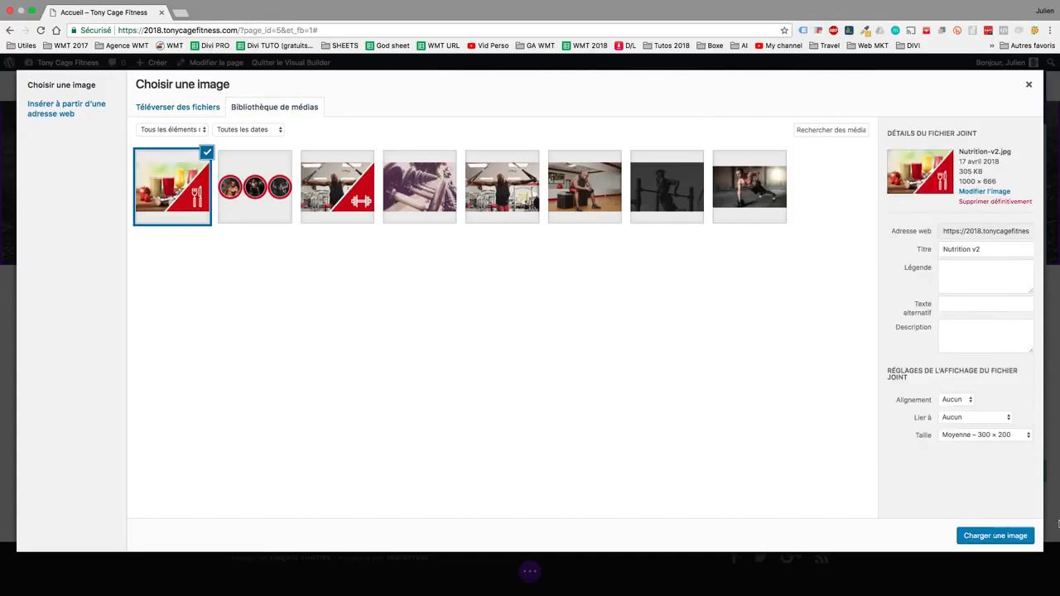
left_click(1003, 536)
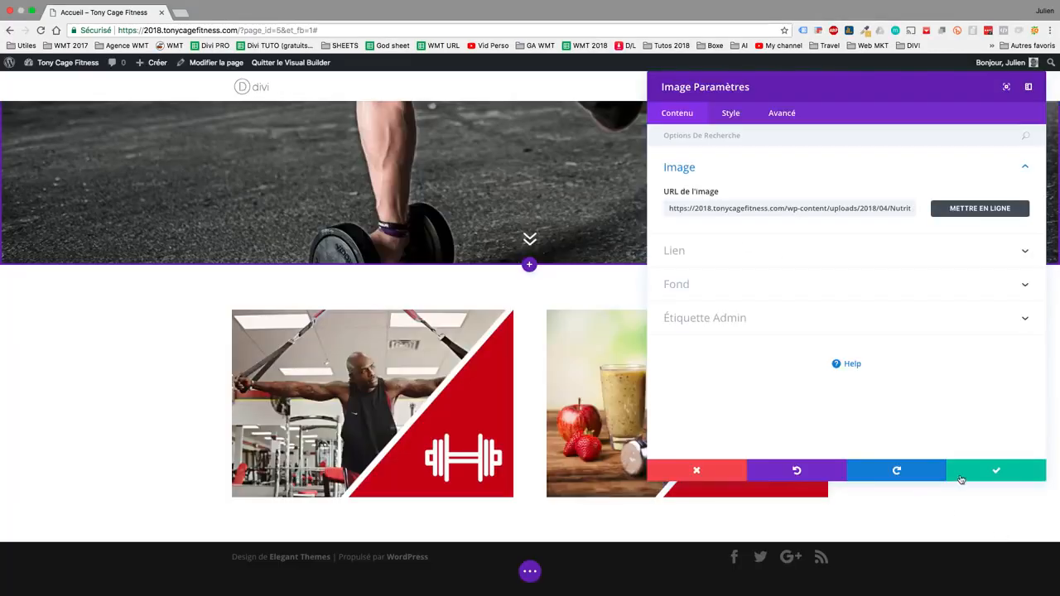
left_click(995, 471)
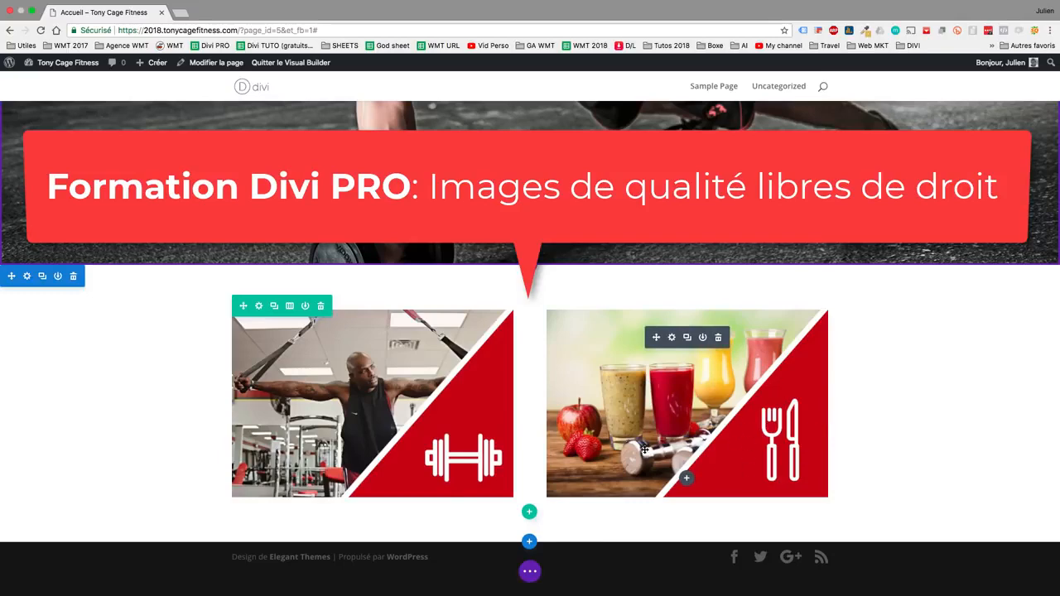
Review the two-image row and start adding a module below the coaching image
scroll(485, 387, "up", 5)
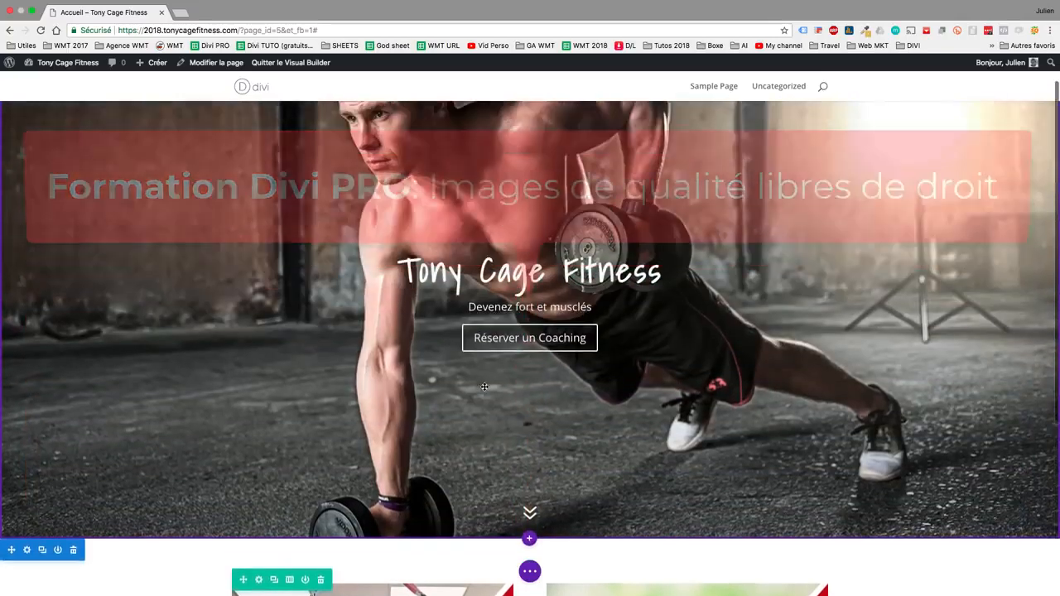
scroll(484, 387, "down", 5)
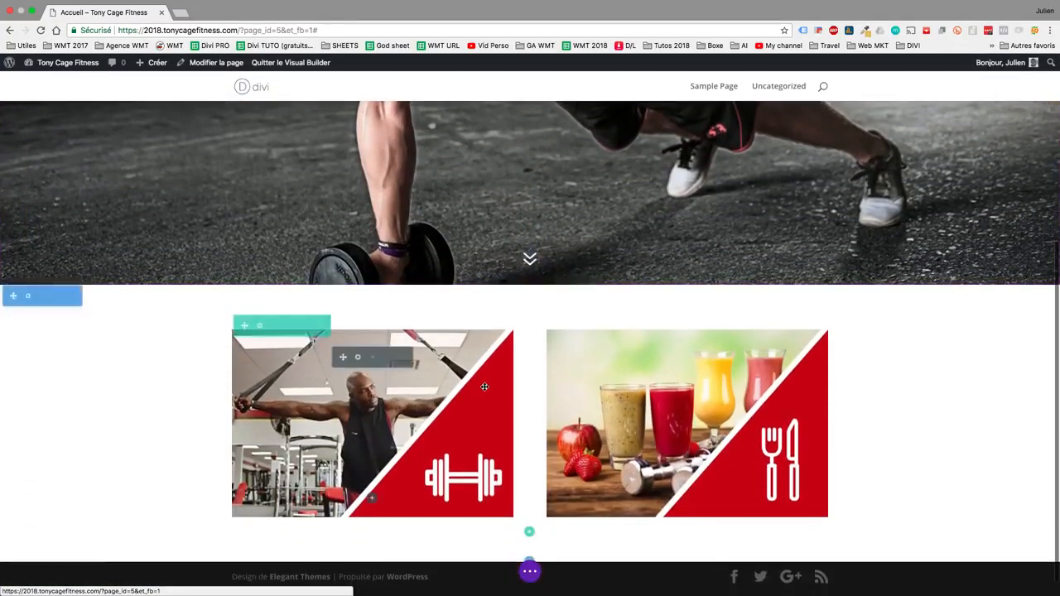
scroll(536, 437, "down", 1)
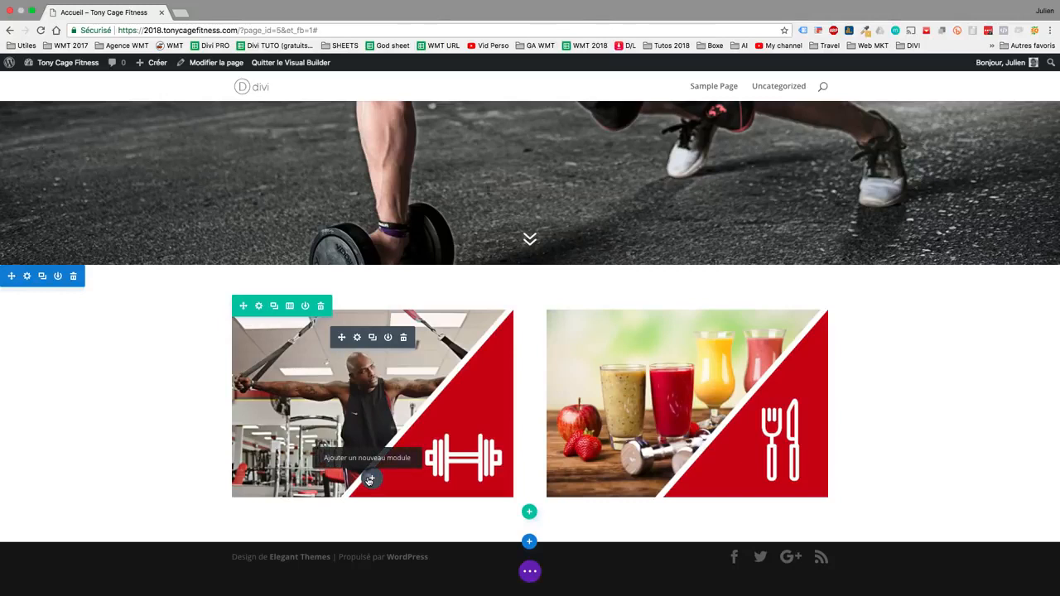
left_click(370, 480)
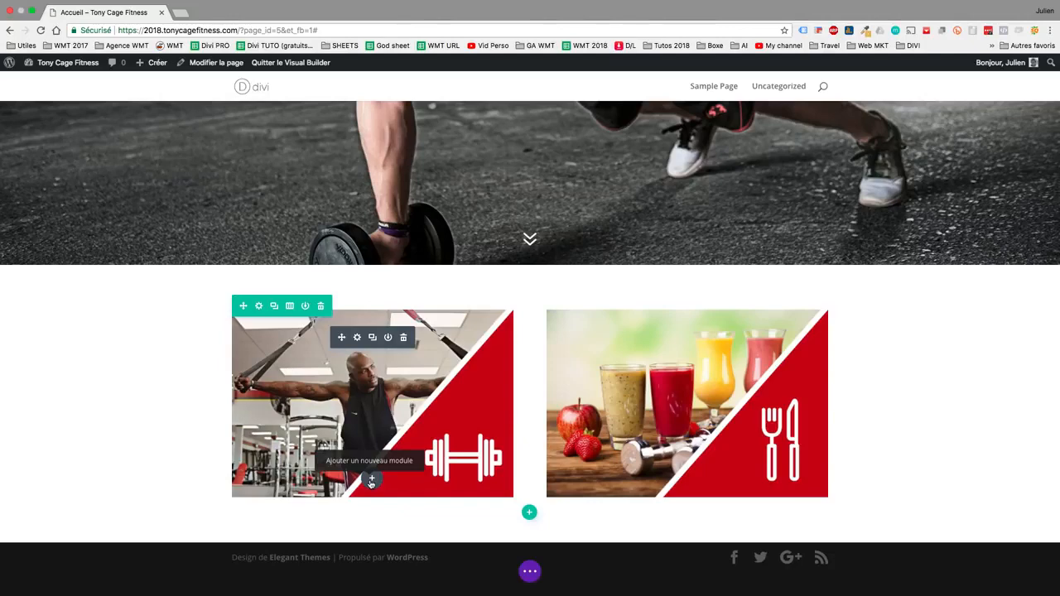
Switch desktops with Ctrl+arrow keys to the Site de Coaching Sportif presentation
key("ctrl+Right")
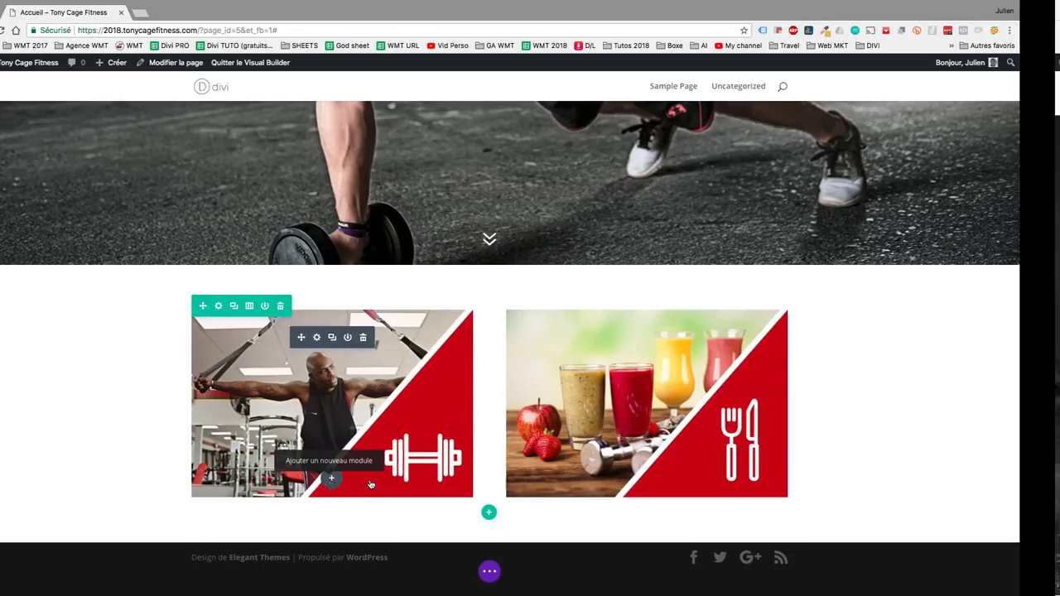
key("ctrl+Left")
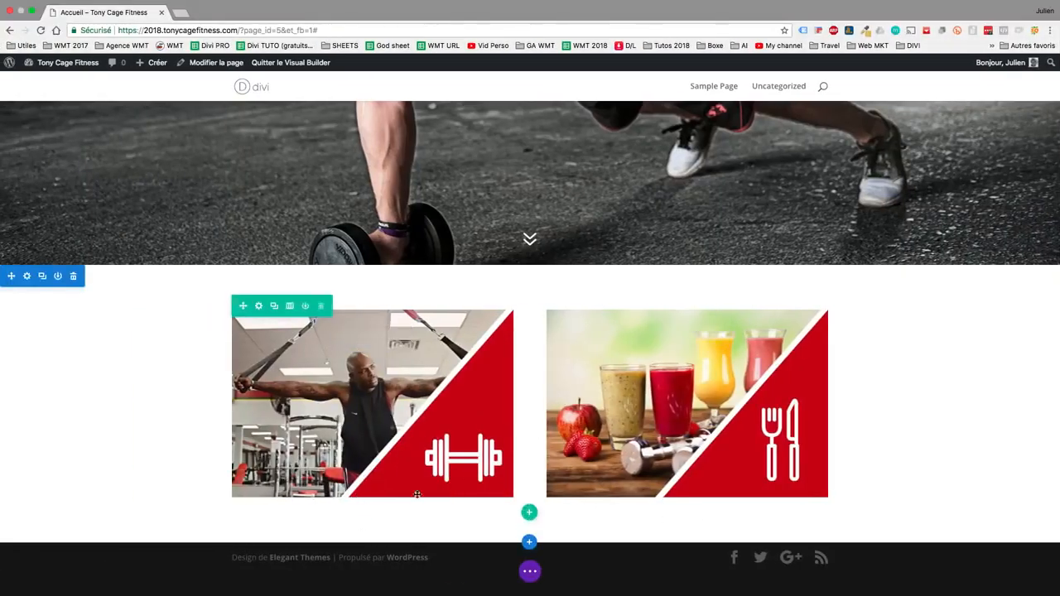
key("ctrl+Left")
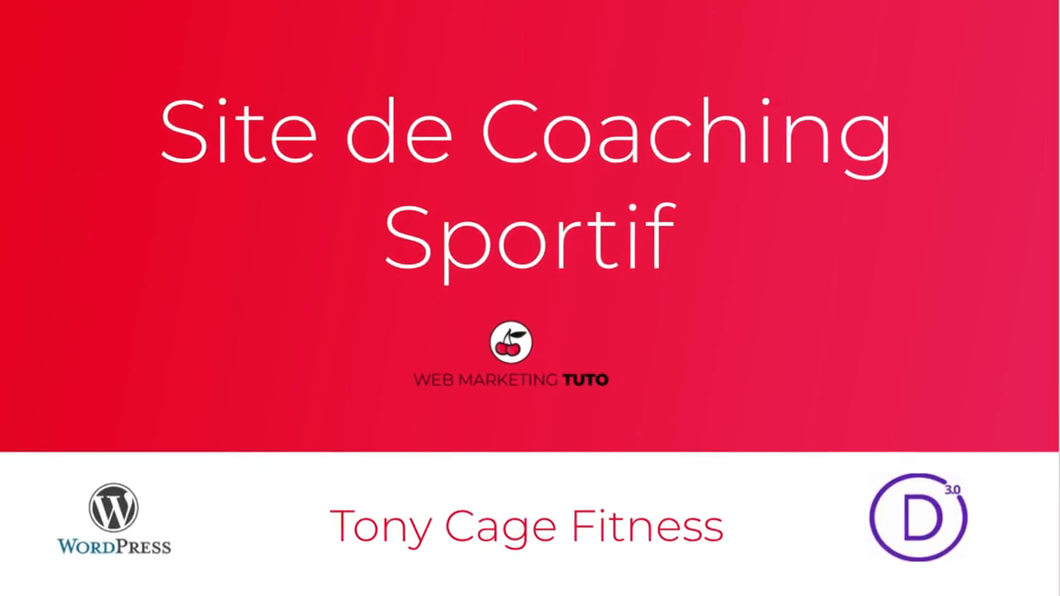
Advance to the Etape 1 slide and correct the typos to 'arborescence' and 'page d'accueil'
key("Right")
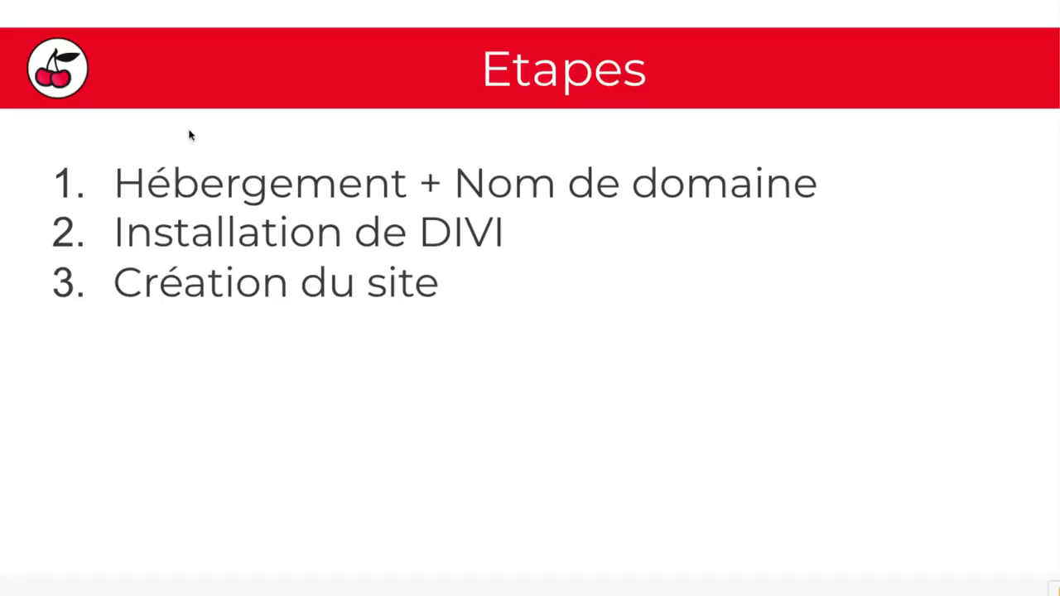
left_click_drag(439, 282, 85, 278)
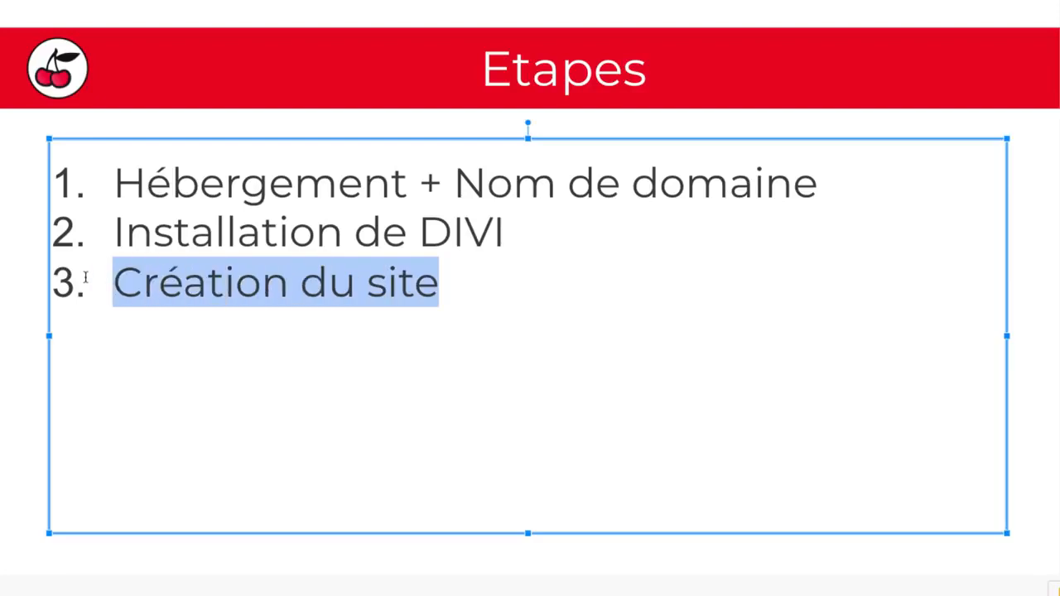
left_click(617, 178)
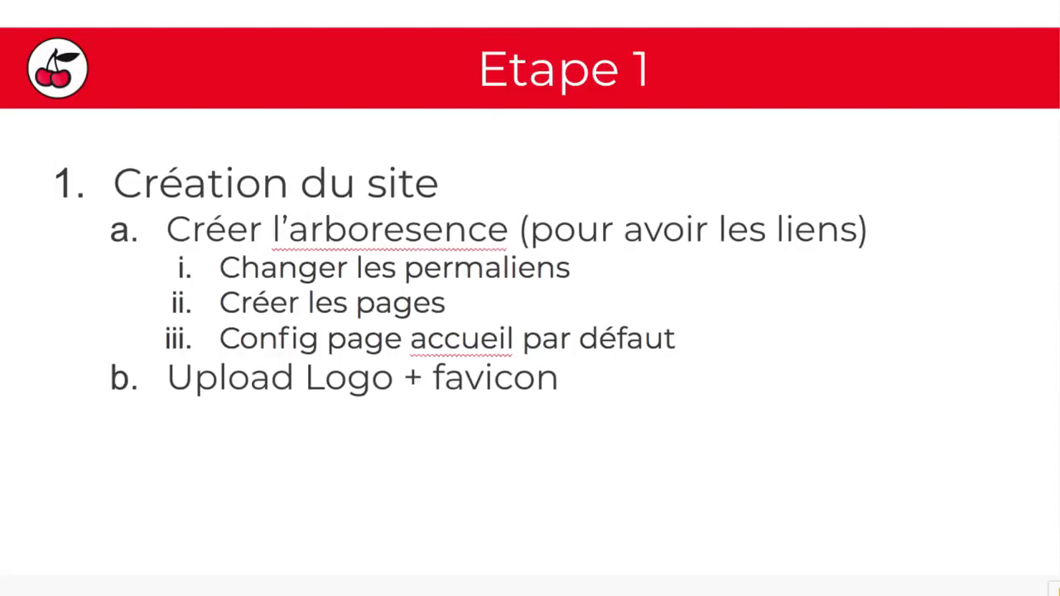
left_click(405, 230)
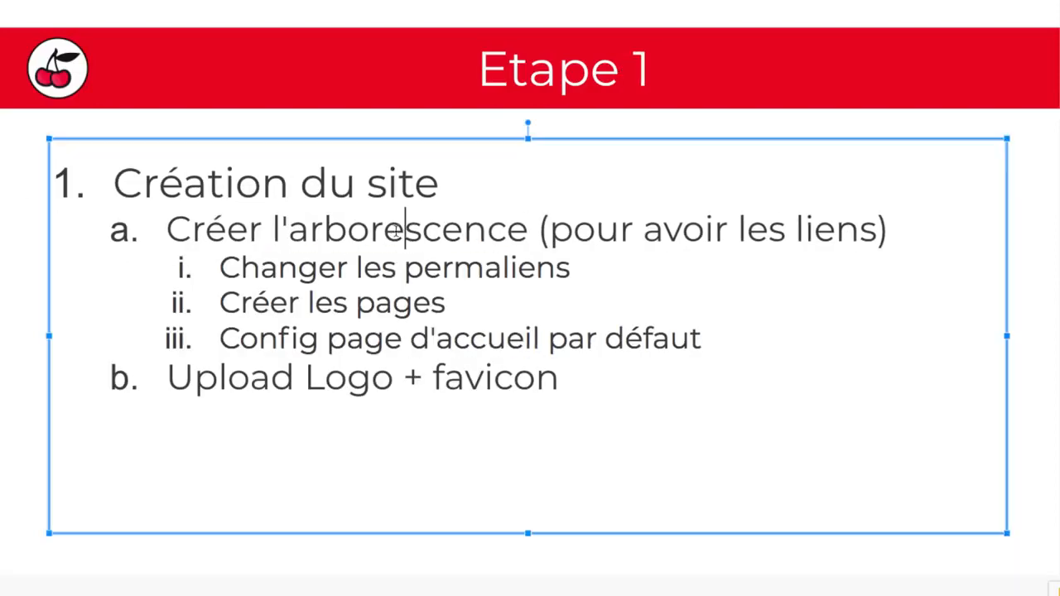
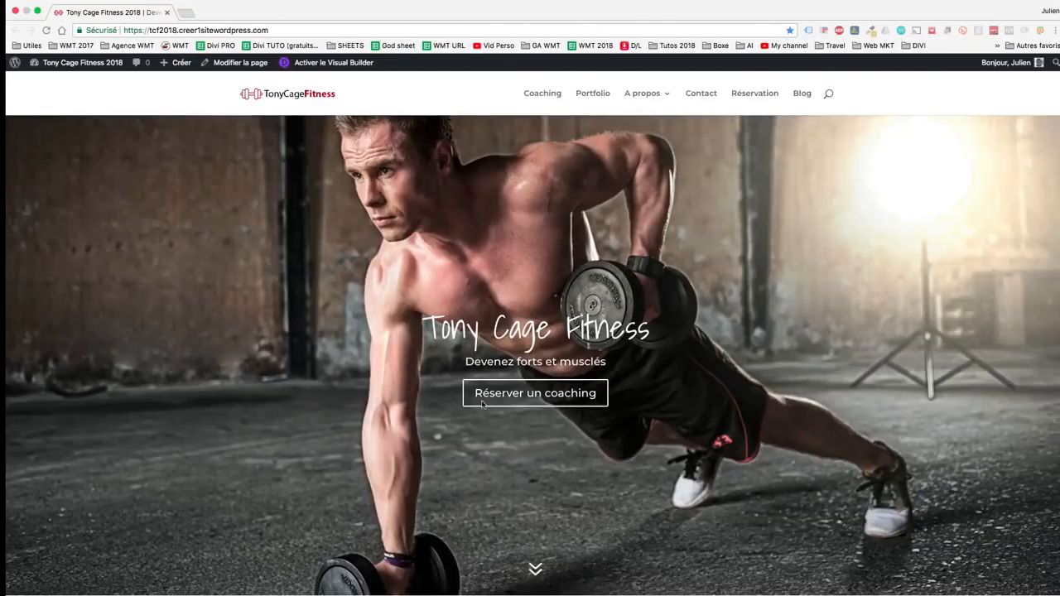
Scroll through the homepage and compare it with the reference coaching site on the other desktop
scroll(481, 400, "down", 4)
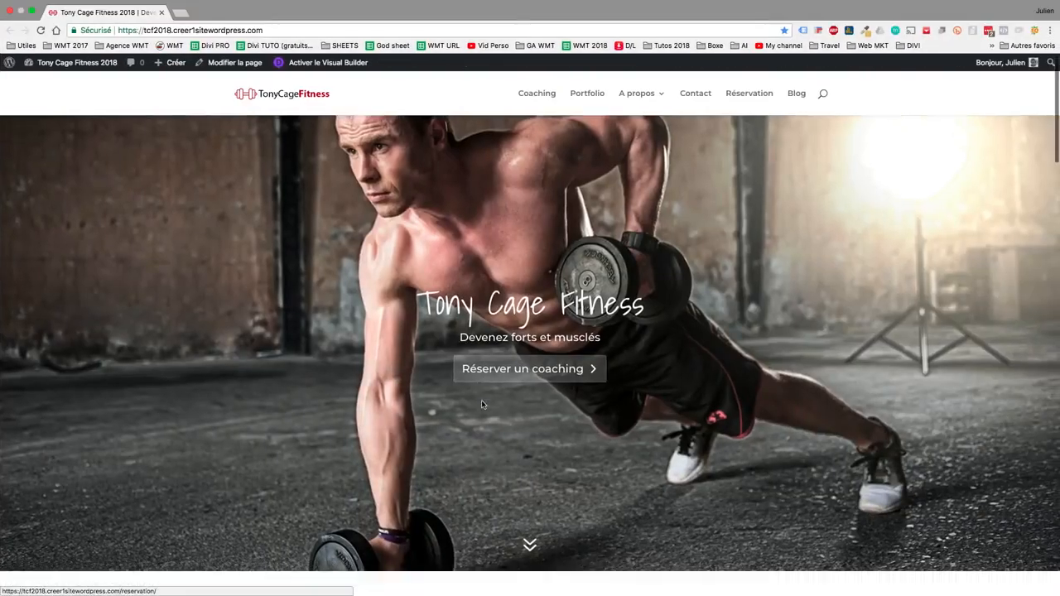
scroll(498, 390, "down", 3)
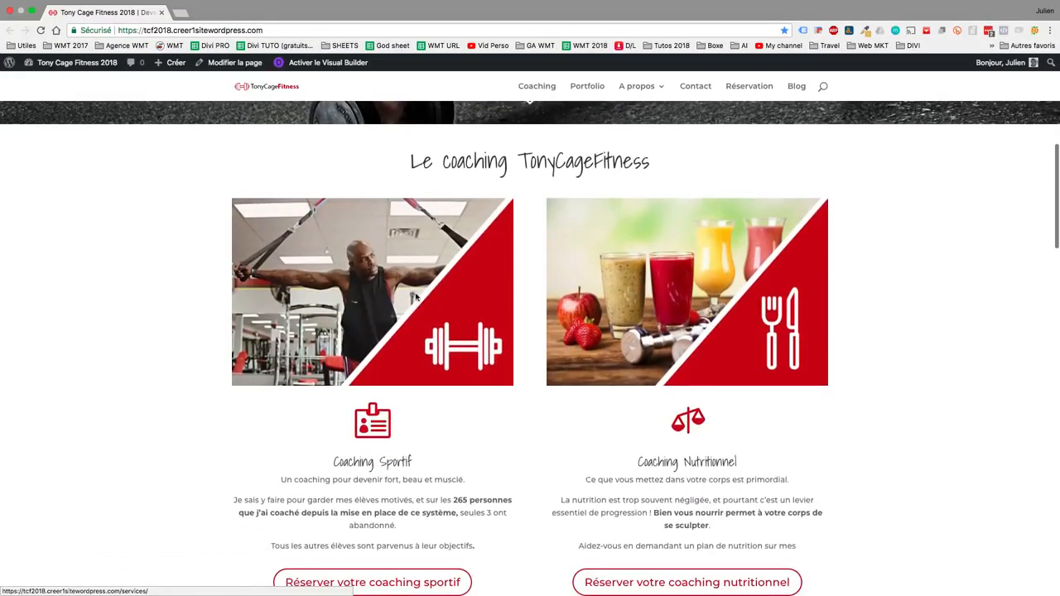
scroll(677, 378, "down", 2)
scroll(580, 389, "up", 2)
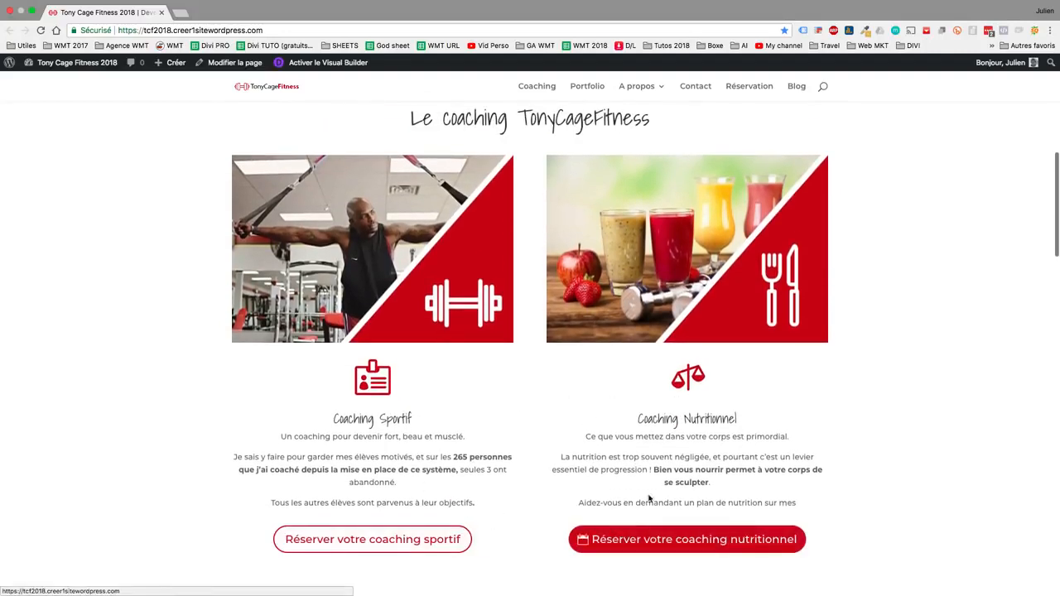
scroll(523, 356, "up", 2)
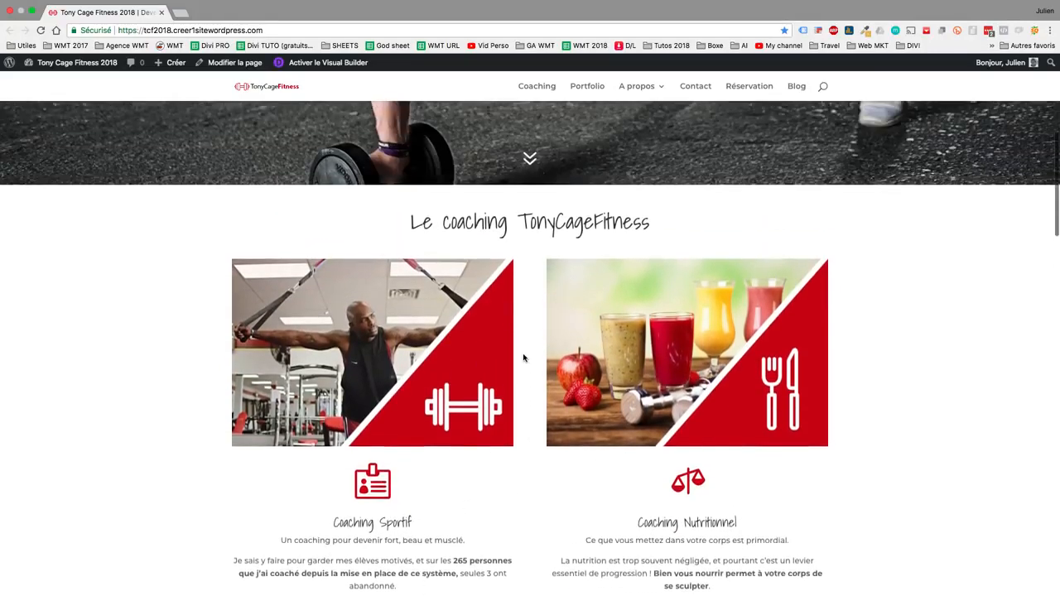
left_click_drag(394, 247, 600, 240)
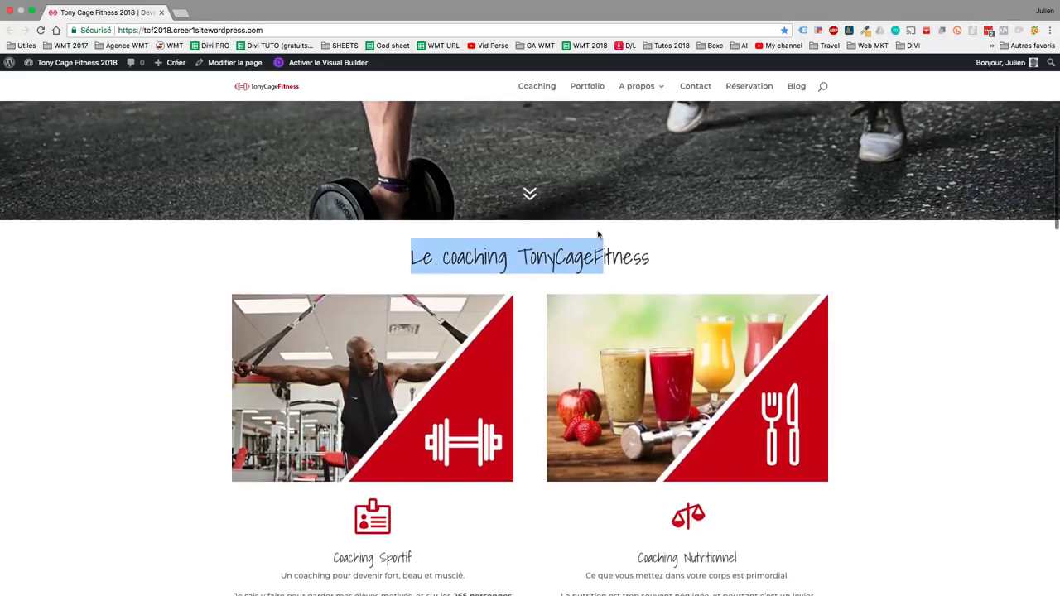
scroll(534, 273, "up", 2)
scroll(533, 274, "down", 1)
scroll(532, 277, "down", 3)
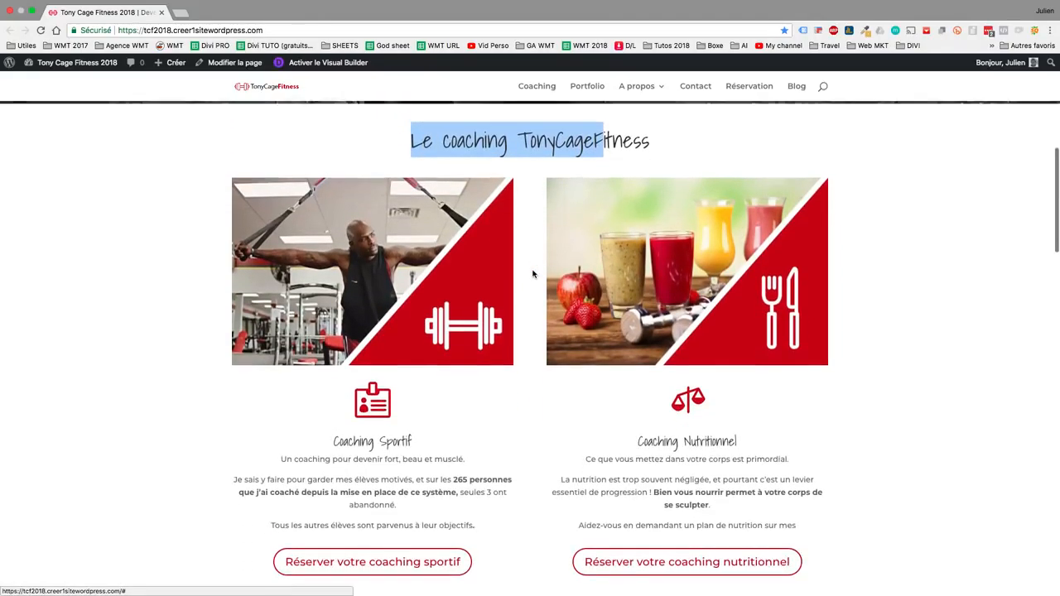
key("ctrl+Left")
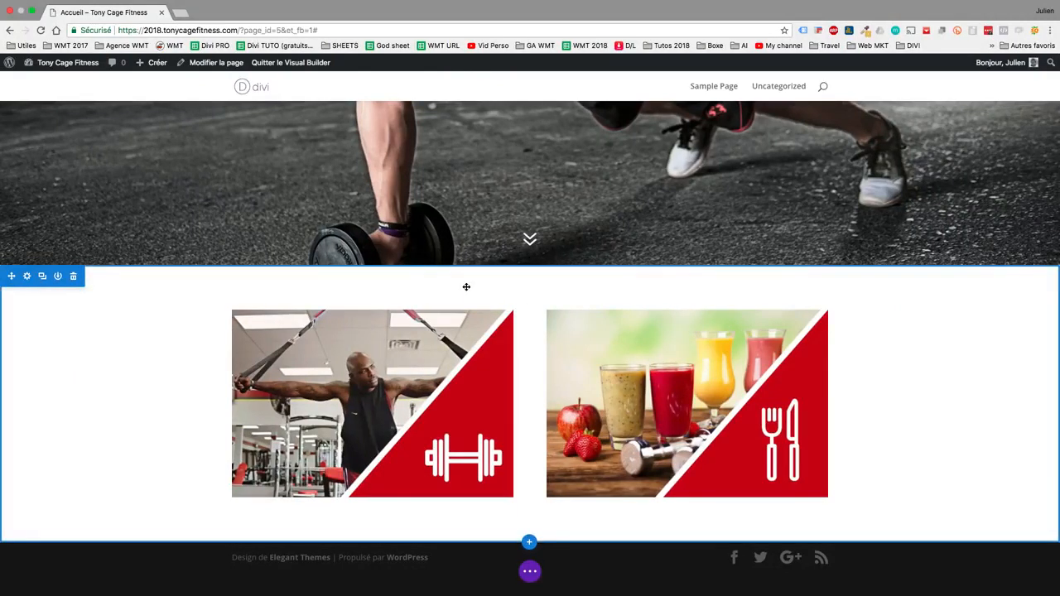
key("ctrl+Right")
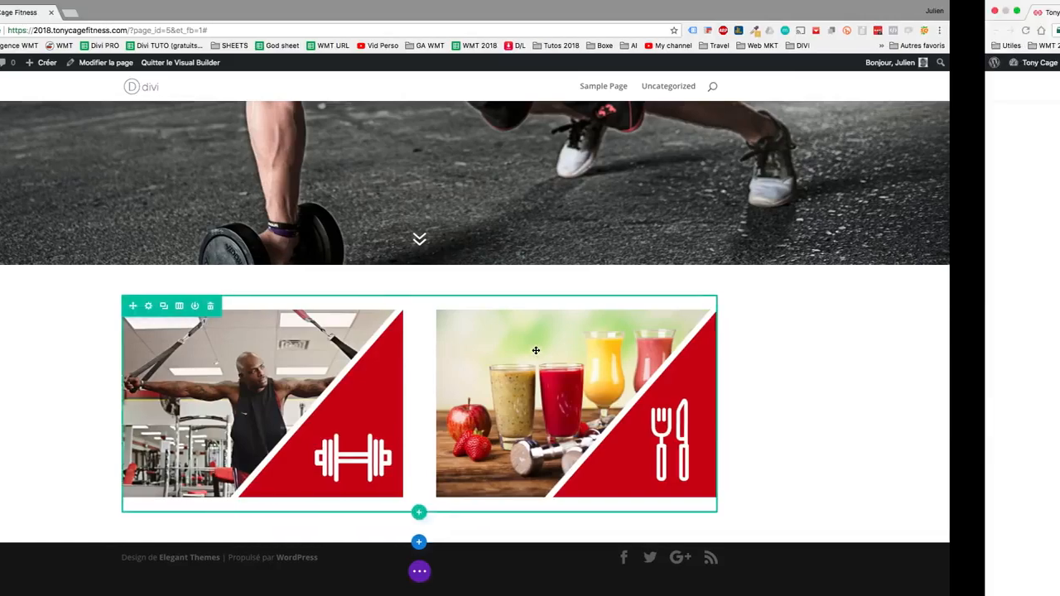
scroll(522, 255, "up", 2)
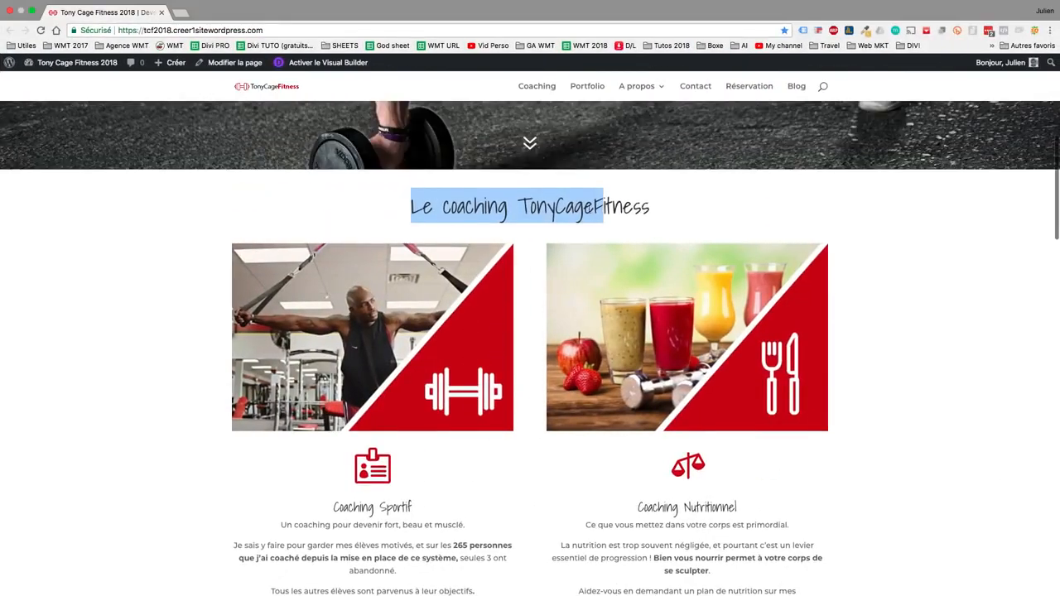
key("ctrl+Left")
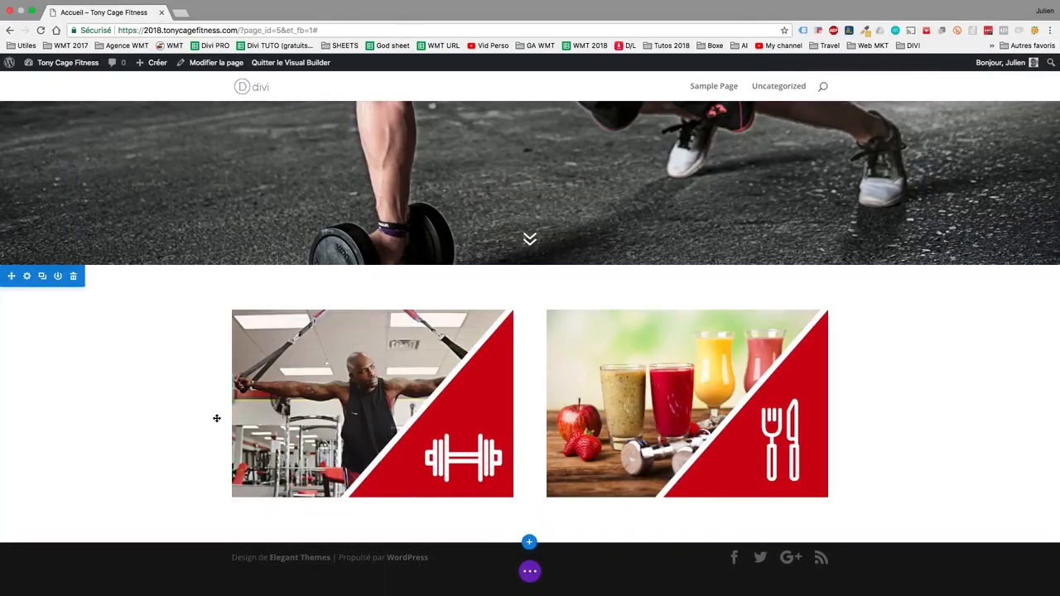
Preview the page in wireframe view, then return to the desktop preview at the image row
left_click(530, 573)
left_click(44, 573)
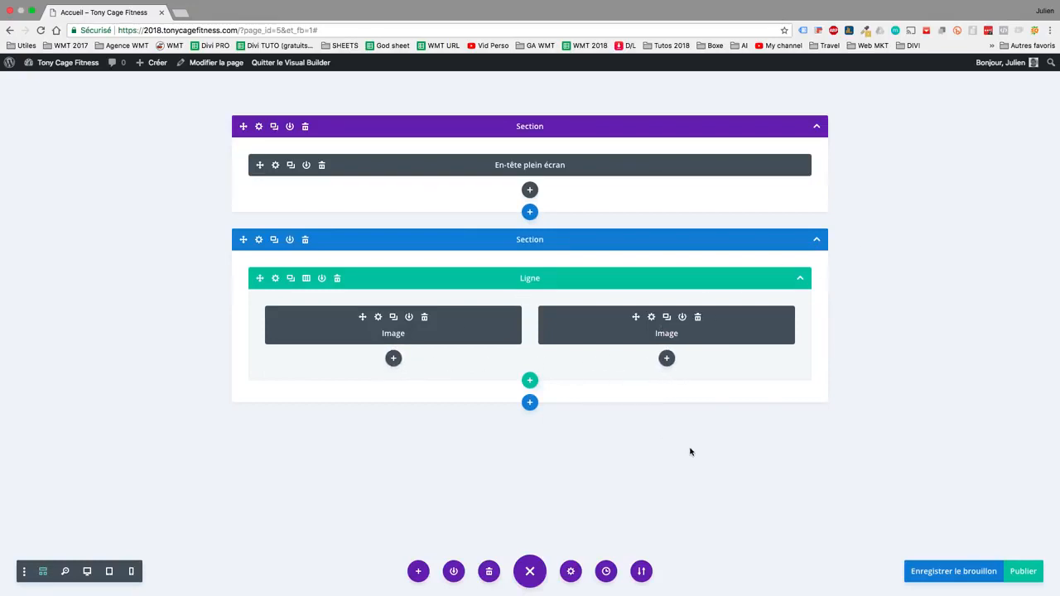
left_click(43, 571)
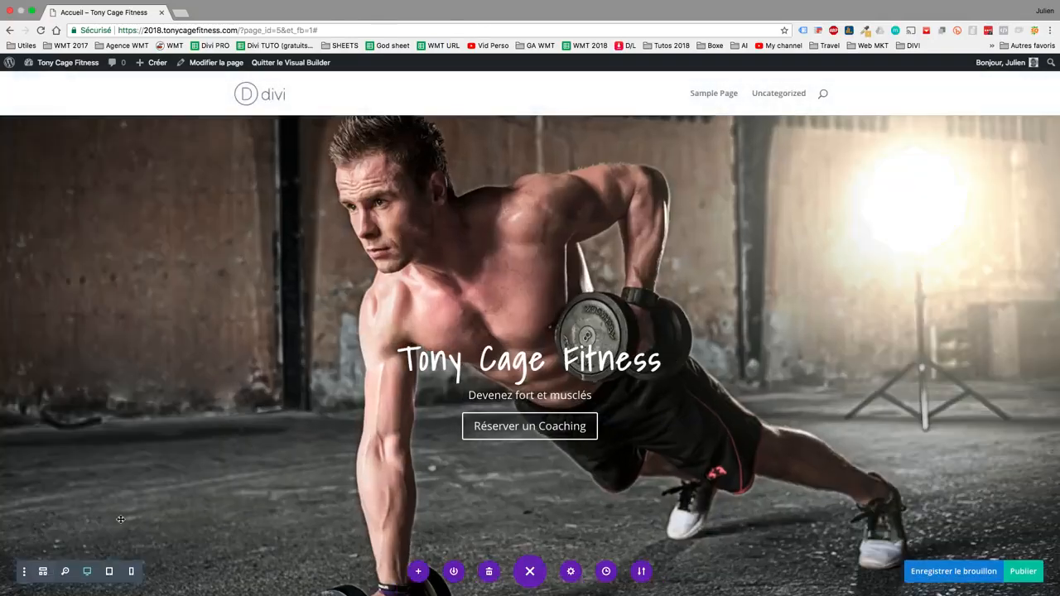
scroll(583, 375, "down", 5)
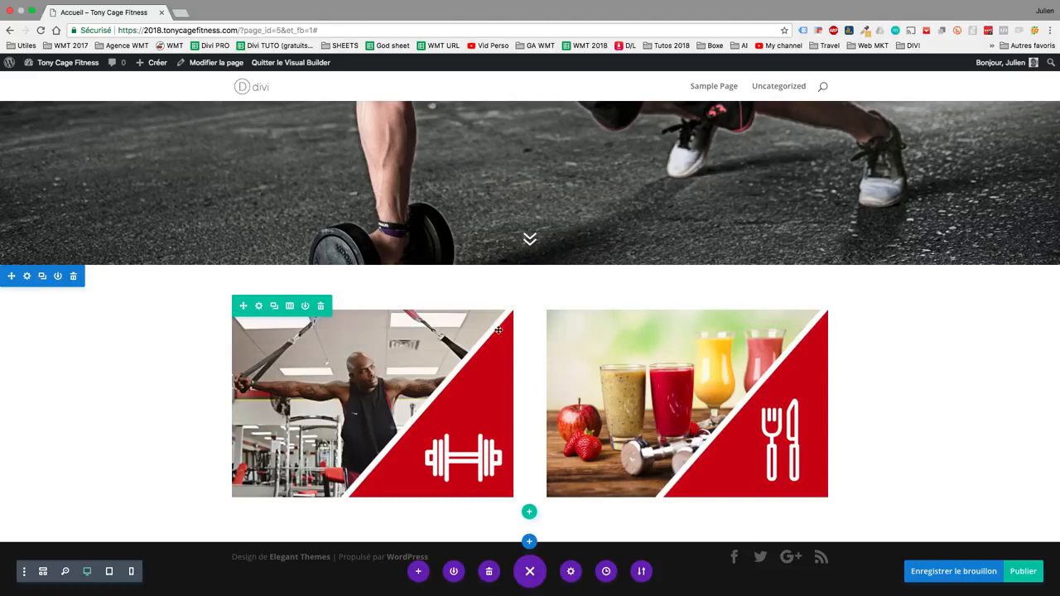
Add a new single-column row to the images section
left_click(529, 512)
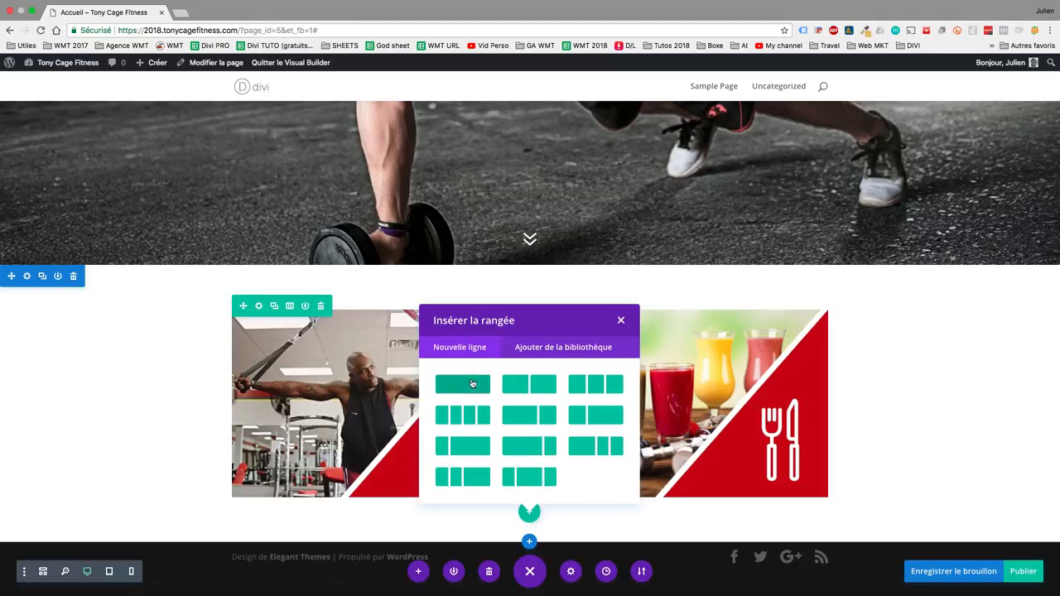
left_click(468, 386)
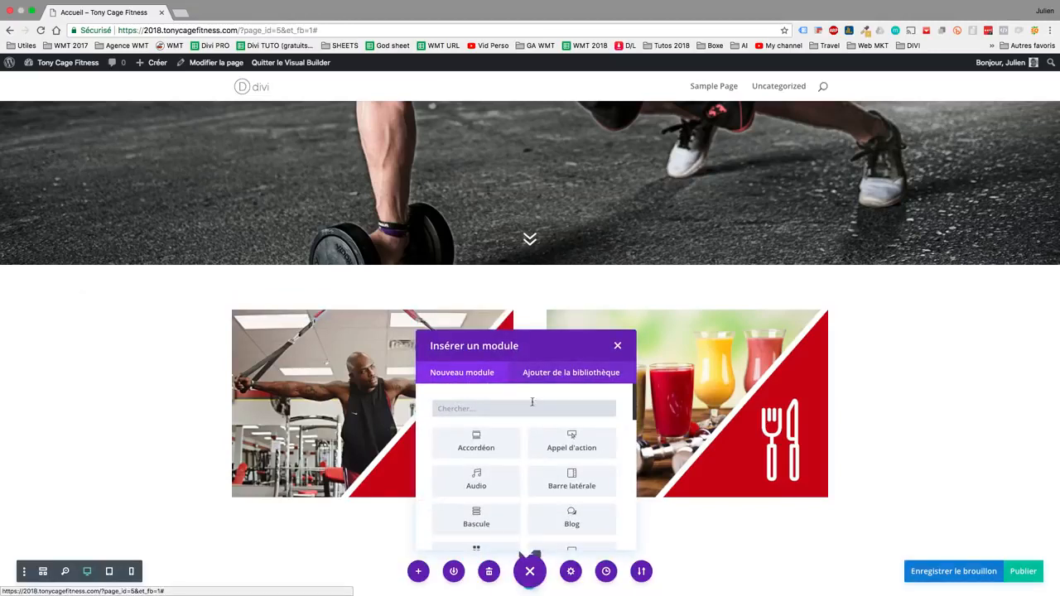
scroll(535, 410, "down", 5)
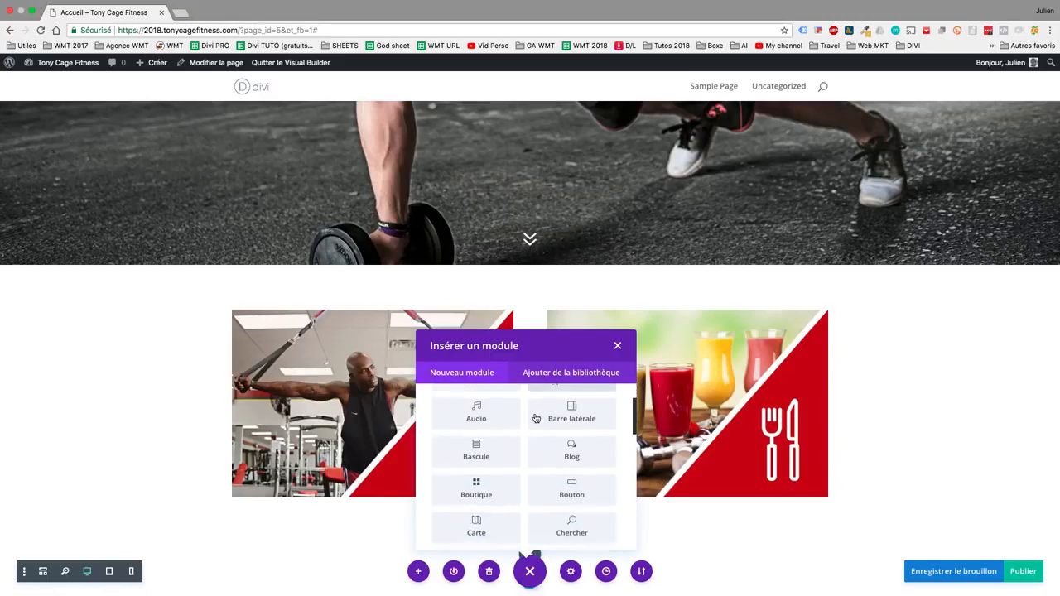
scroll(536, 415, "down", 10)
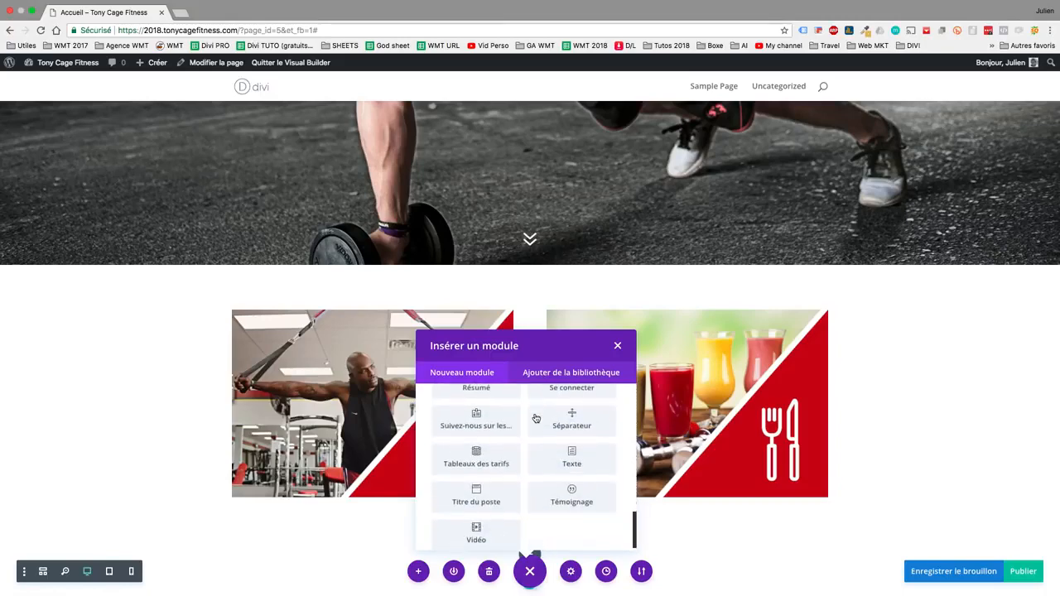
Insert a text module reading 'Le coaching TonyCageFitness' formatted as Heading 2
left_click(572, 450)
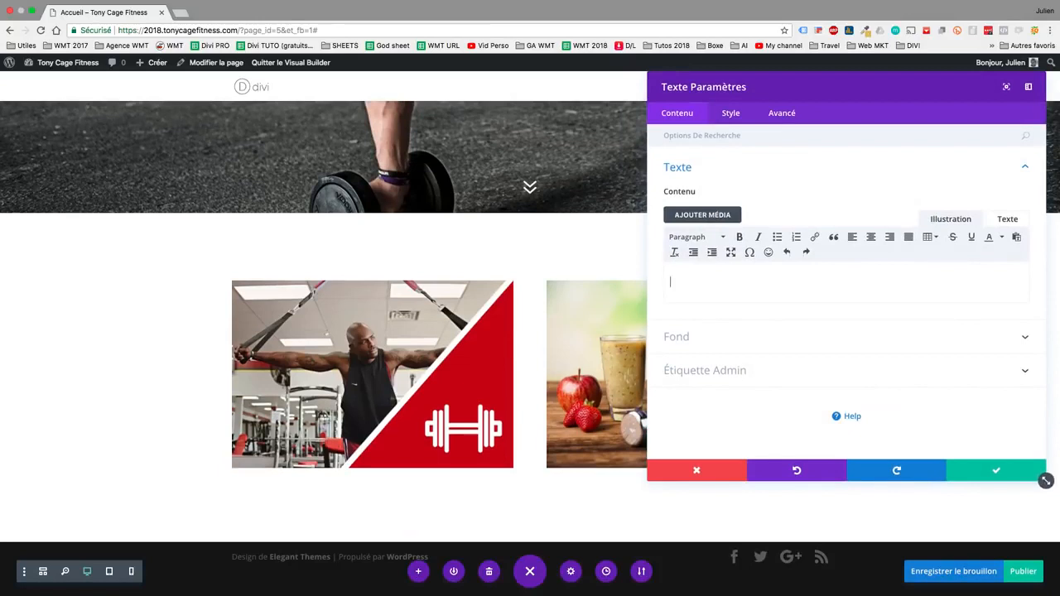
type("Le coaching TonyCageFitness")
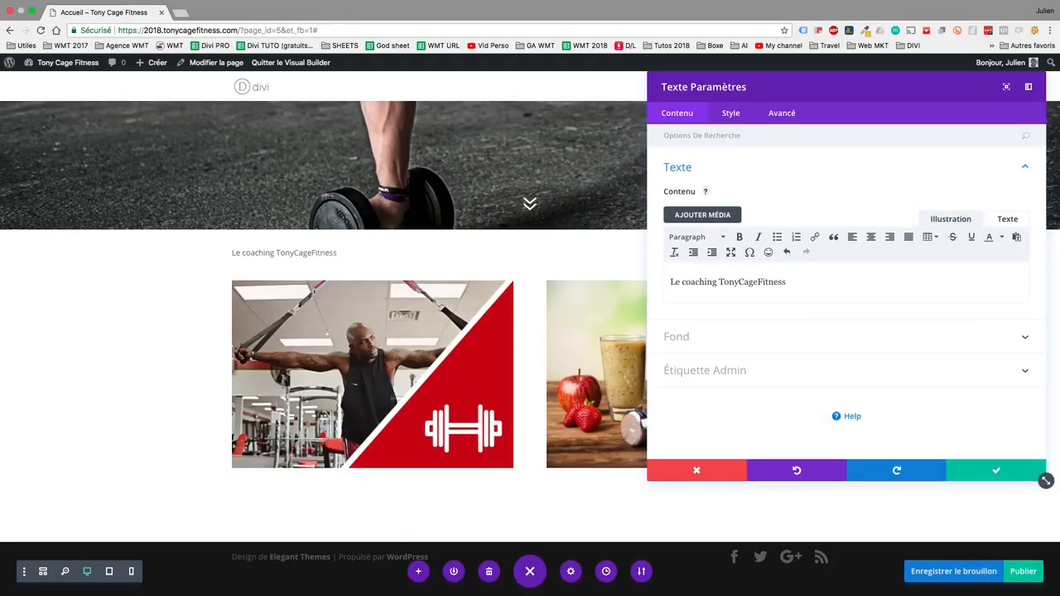
left_click_drag(787, 282, 676, 282)
left_click(696, 237)
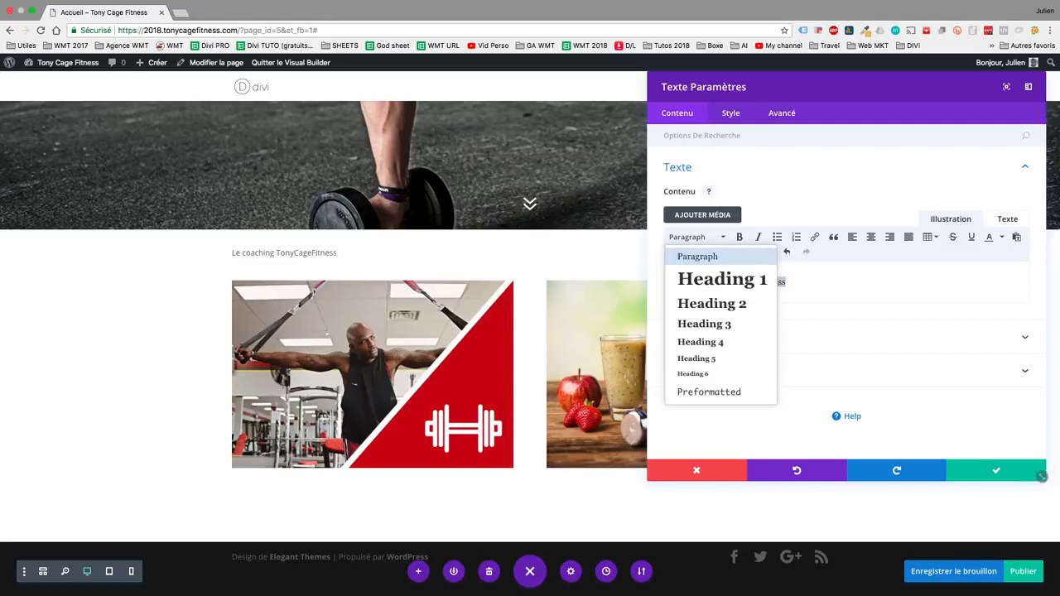
left_click(710, 303)
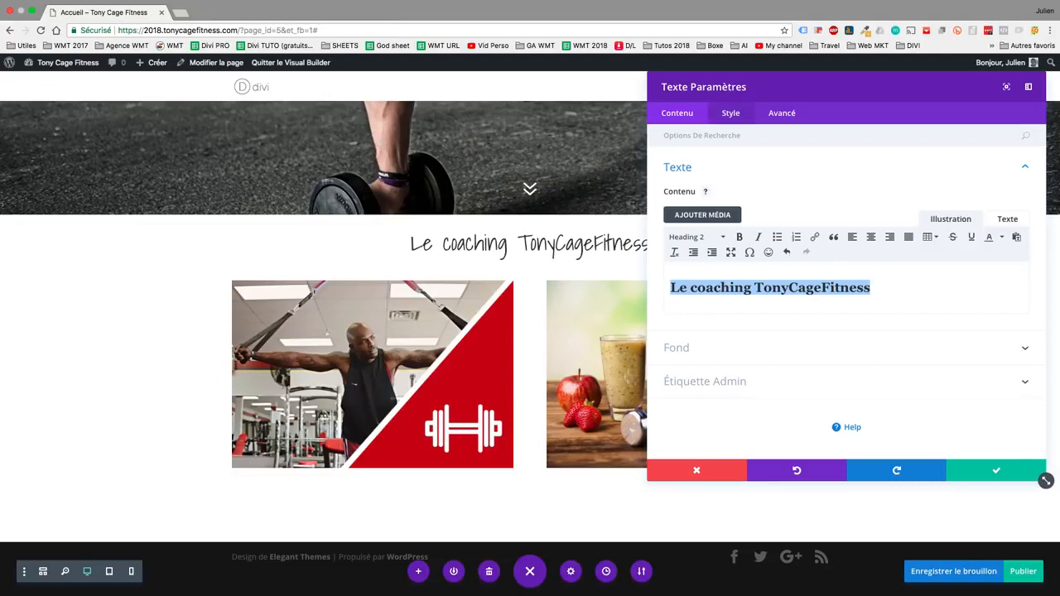
left_click(733, 113)
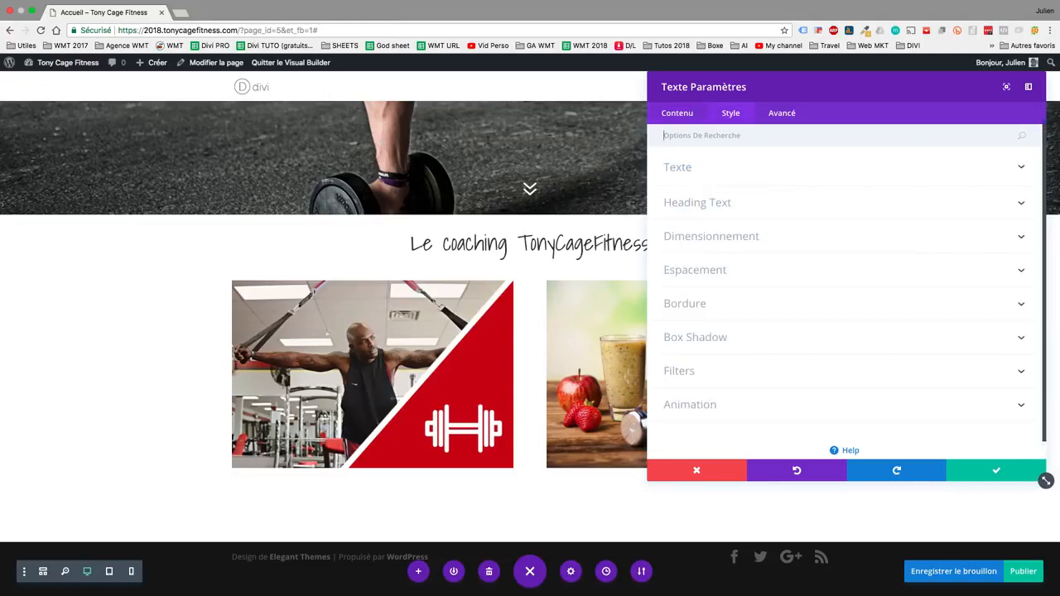
Keep the Heading 2 text in its current Shadows Into Light font, centre-aligned
left_click(697, 203)
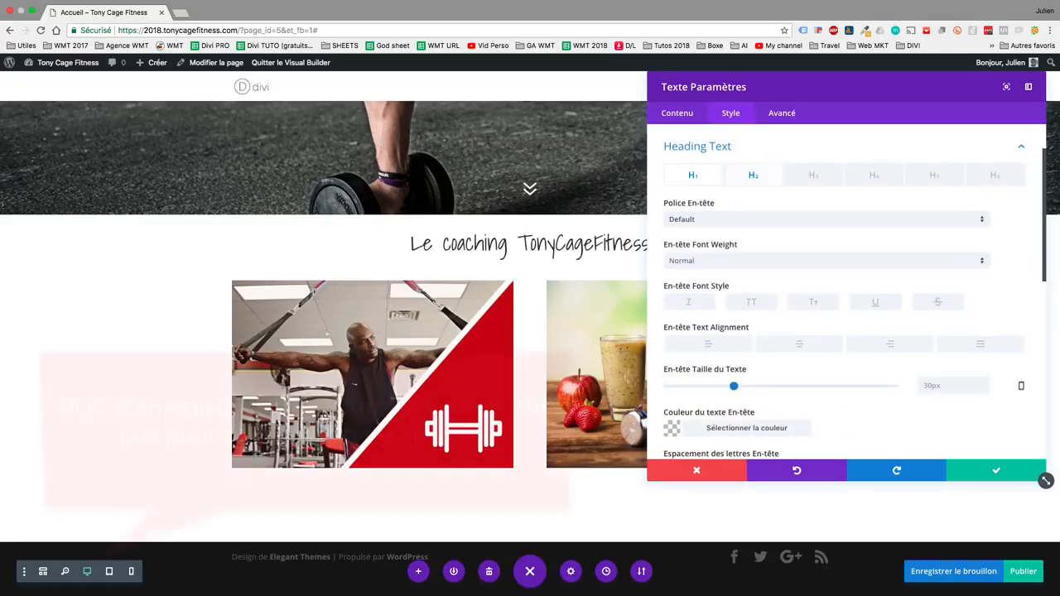
left_click(753, 175)
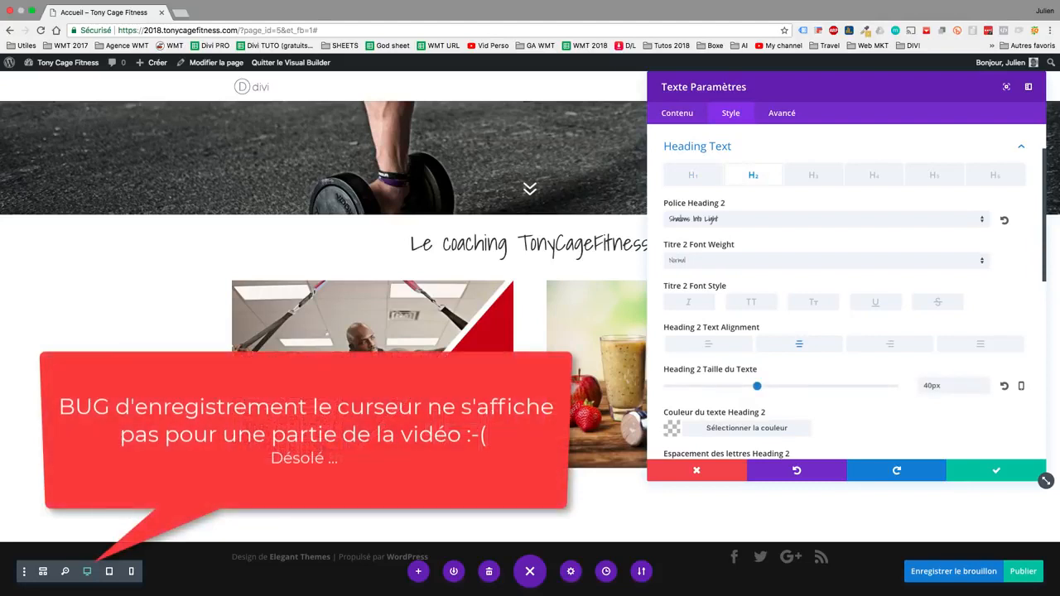
left_click(826, 220)
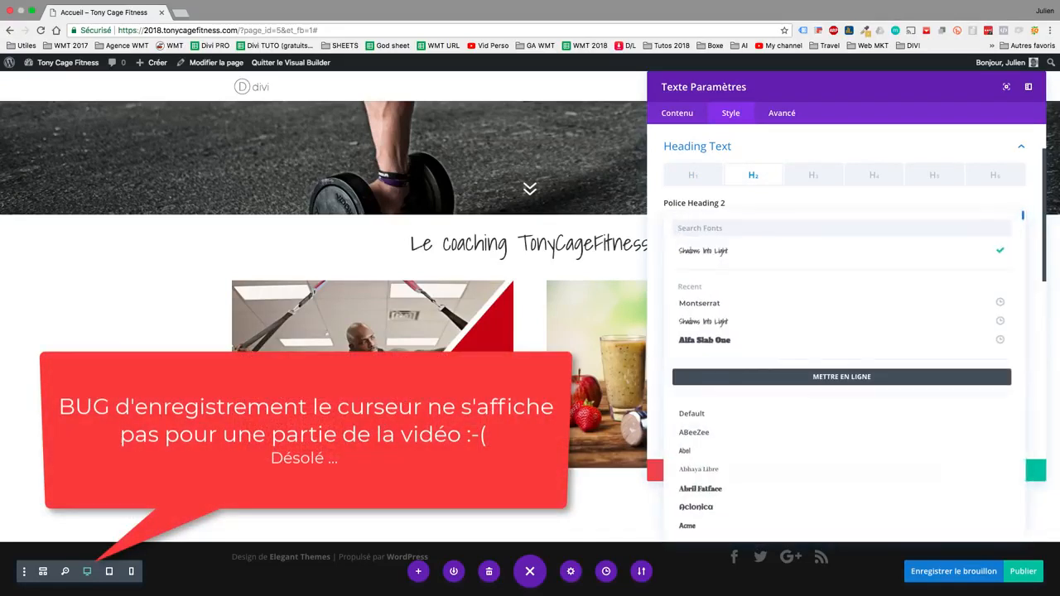
scroll(323, 322, "up", 1)
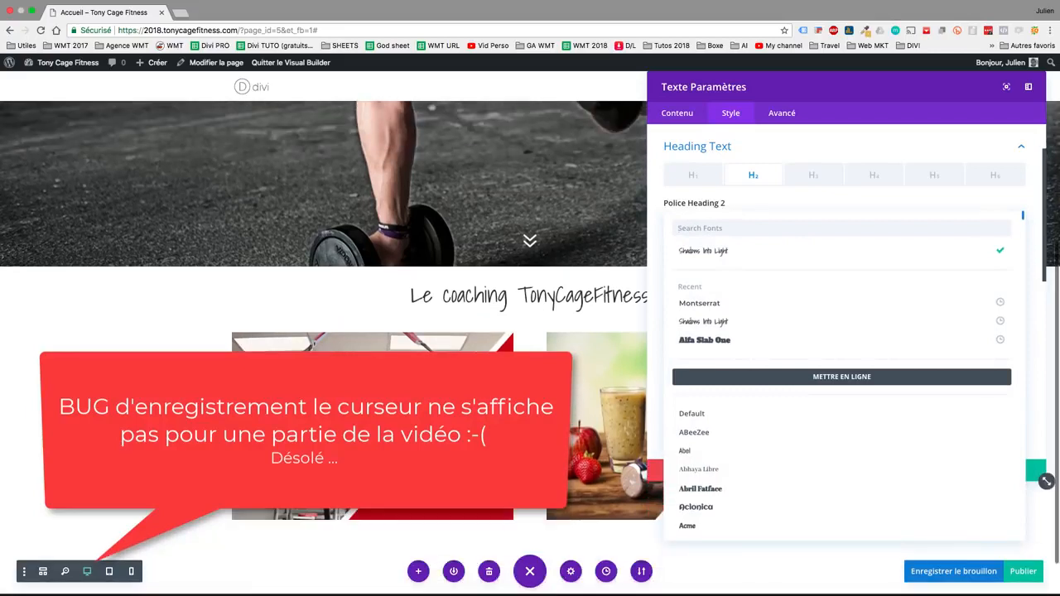
left_click(703, 251)
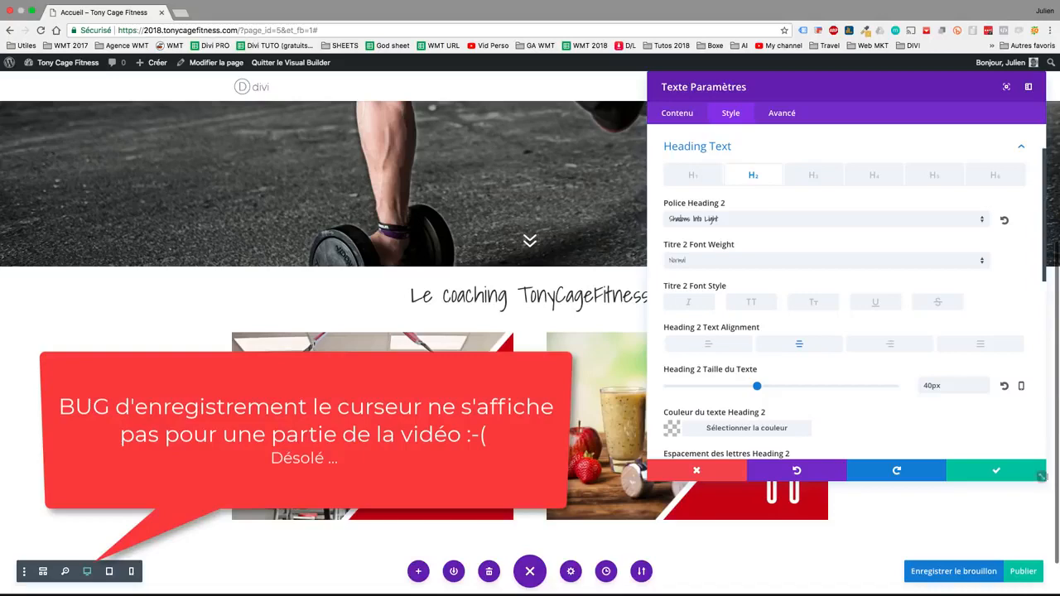
scroll(844, 315, "down", 1)
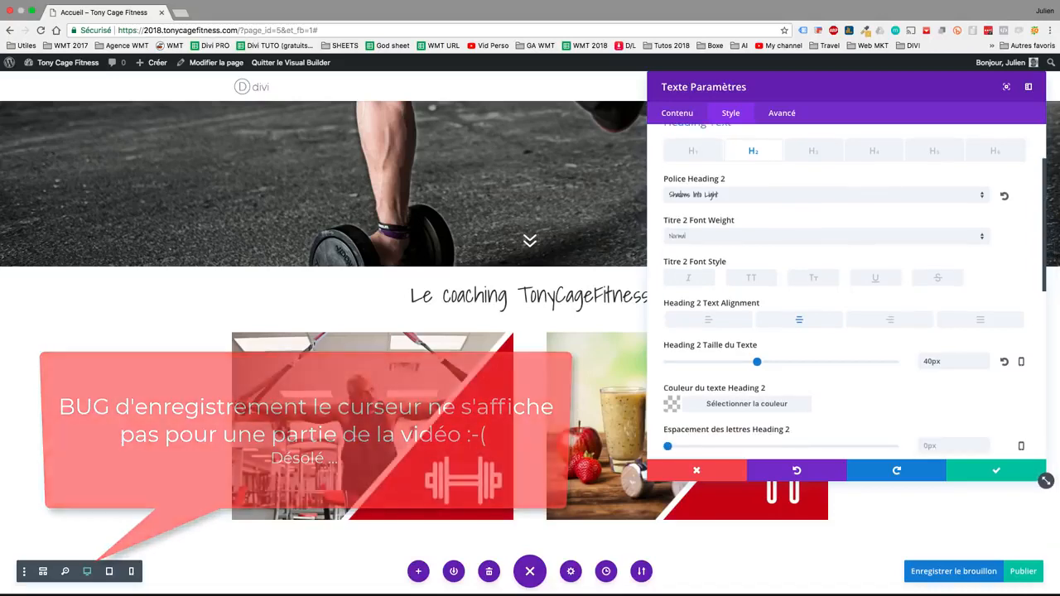
left_click(708, 319)
left_click(799, 320)
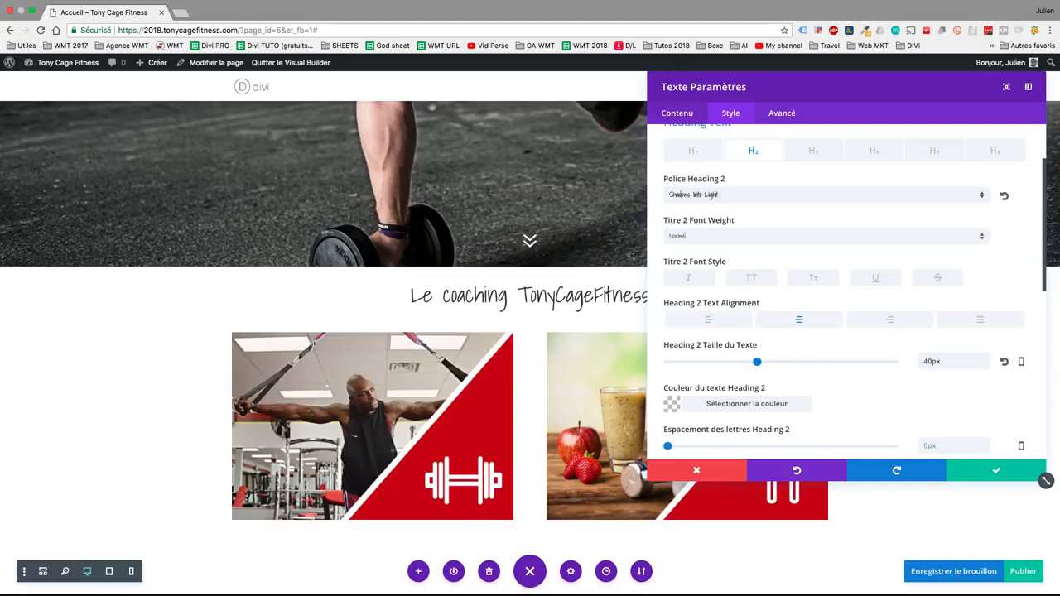
Close the text block settings and click back into the coaching heading
left_click(678, 113)
left_click(677, 168)
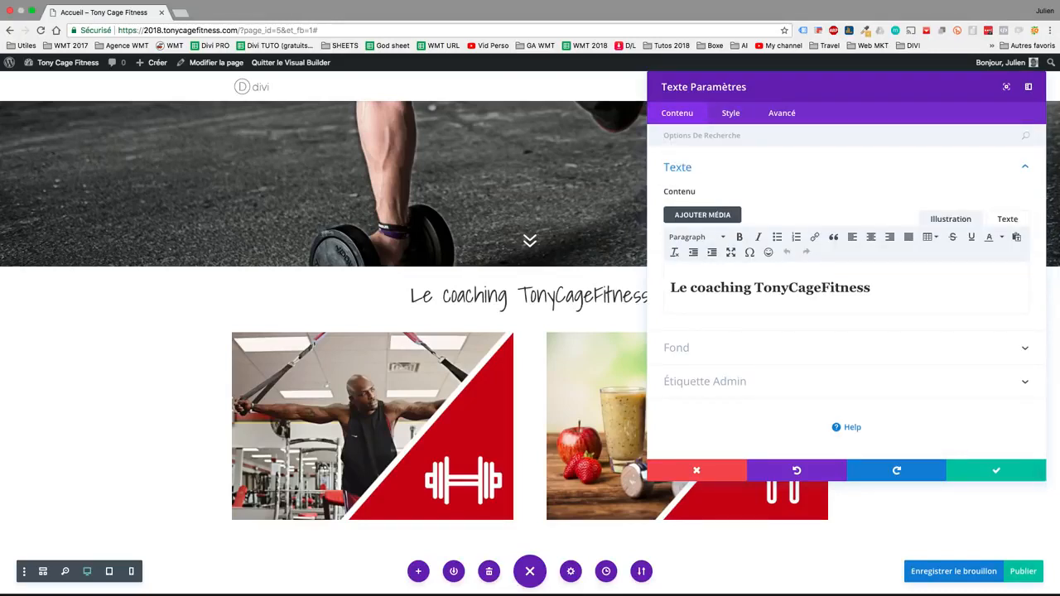
left_click(997, 470)
left_click(612, 295)
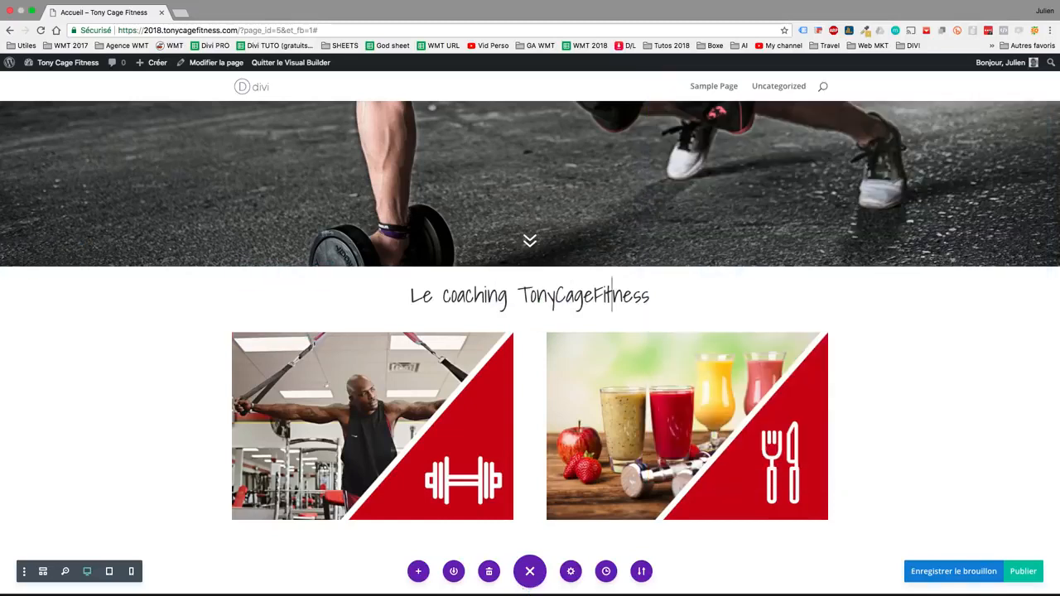
left_click_drag(612, 296, 594, 295)
key("BackSpace")
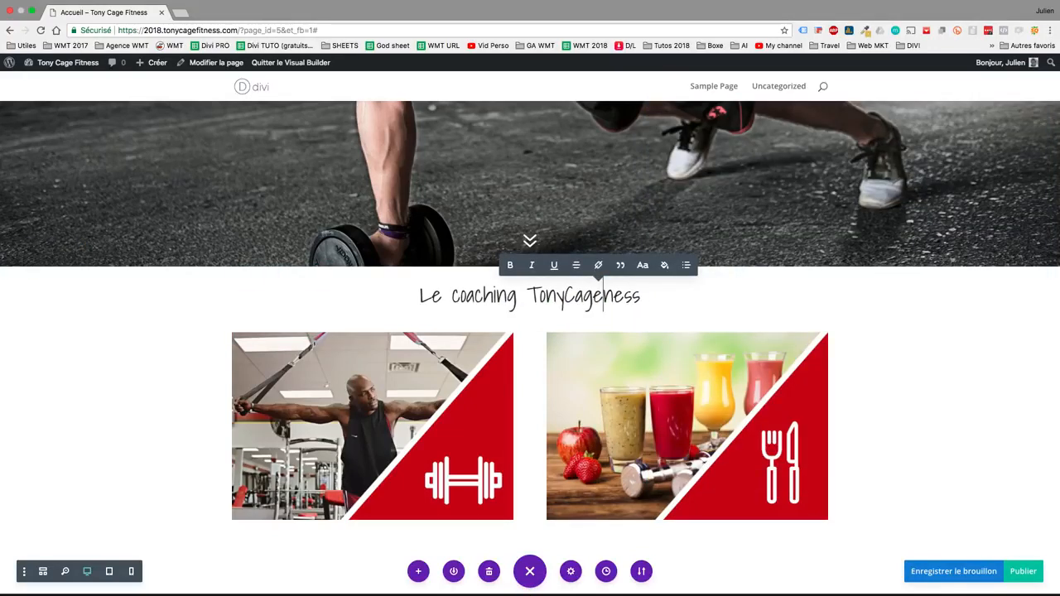
type("W")
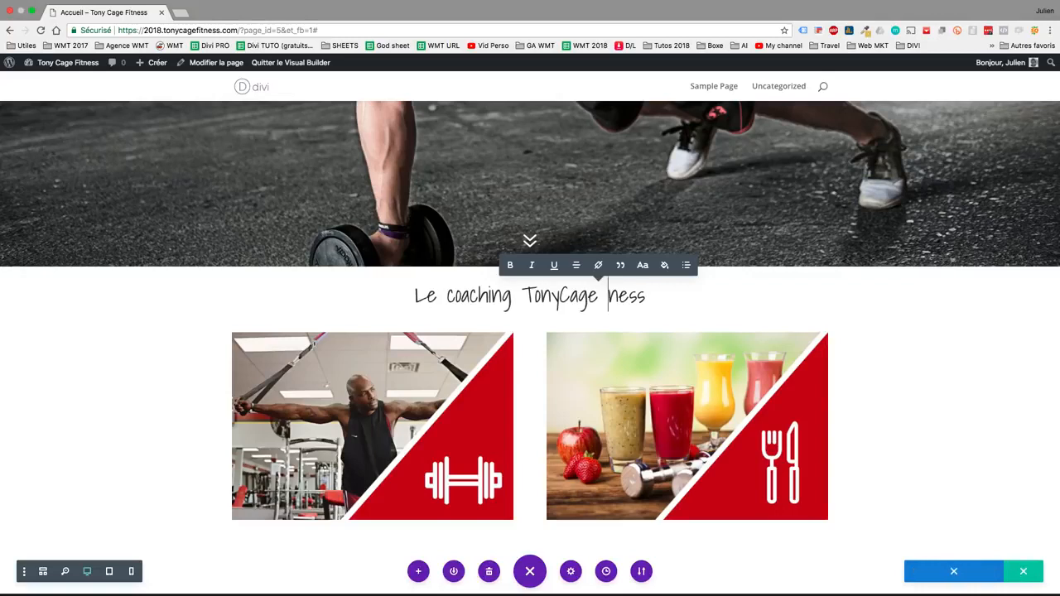
type("ORDPRESS")
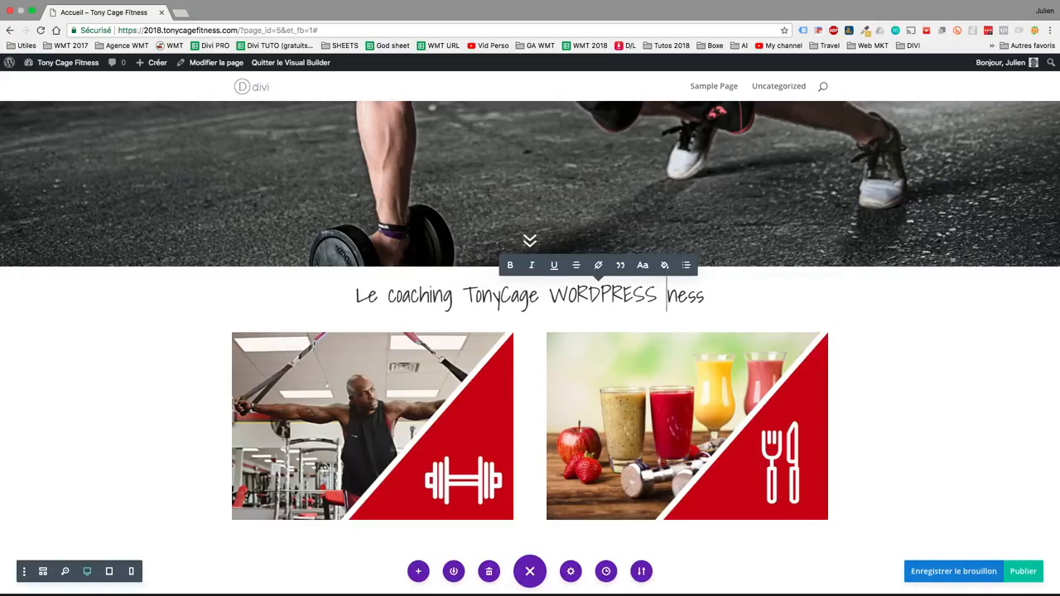
left_click(607, 572)
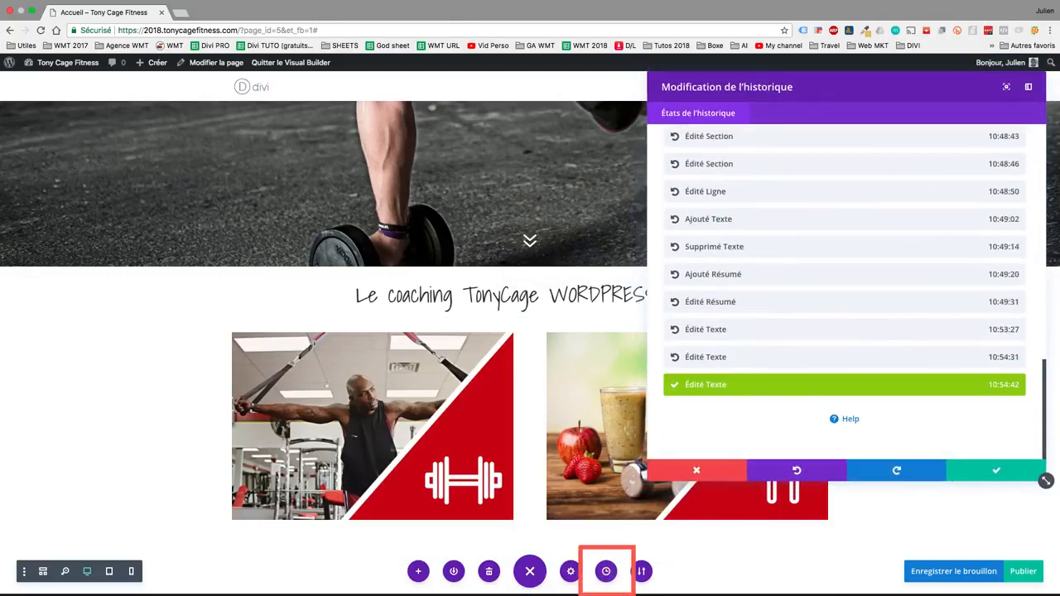
left_click(844, 357)
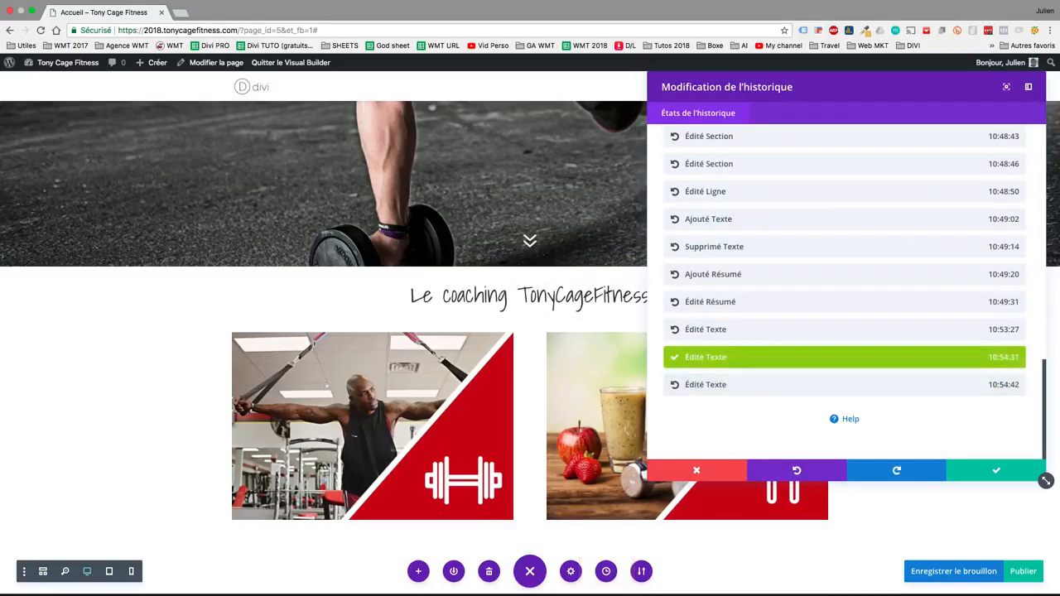
left_click(844, 330)
key("super+z")
key("super+z")
key("super+z")
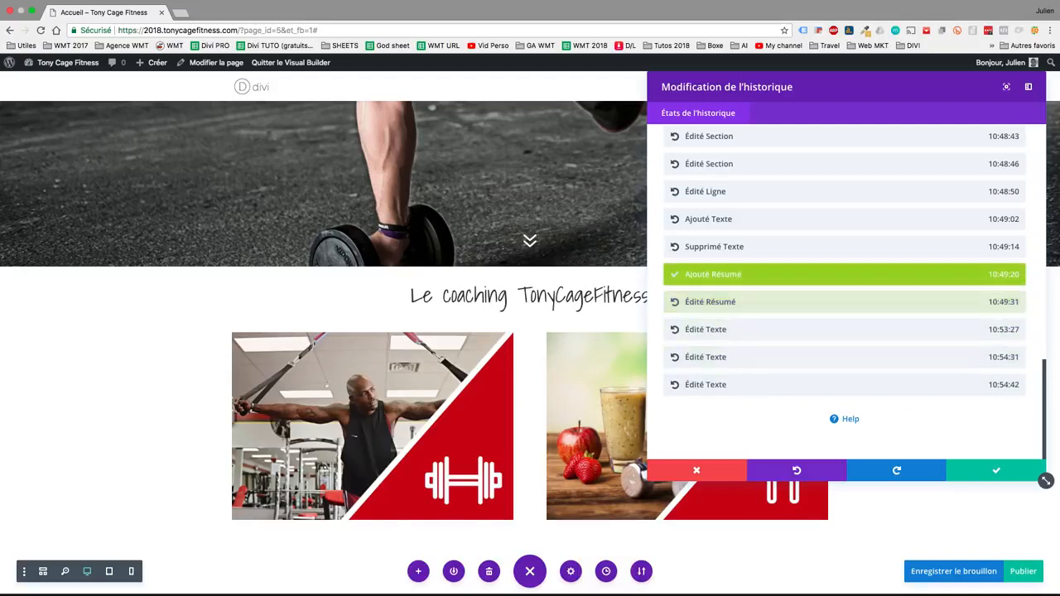
left_click(844, 357)
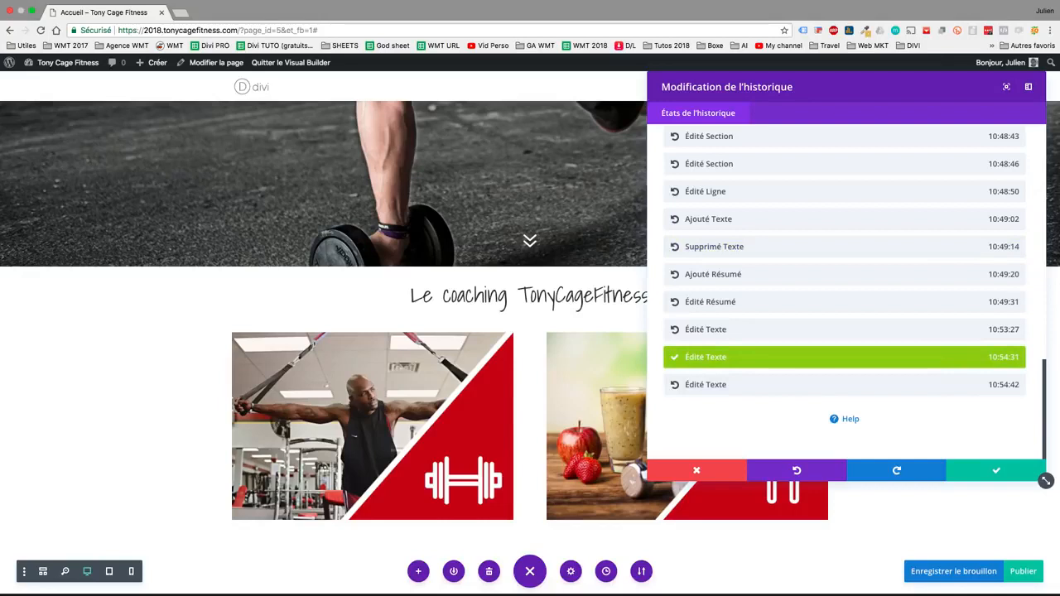
key("super+shift+z")
scroll(844, 290, "up", 4)
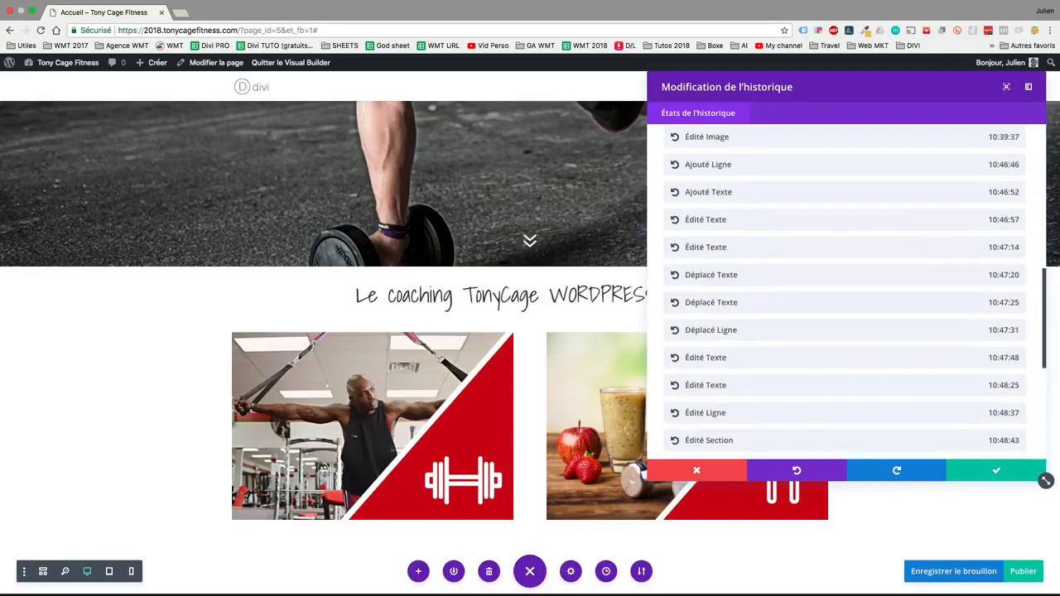
left_click(844, 247)
left_click(844, 136)
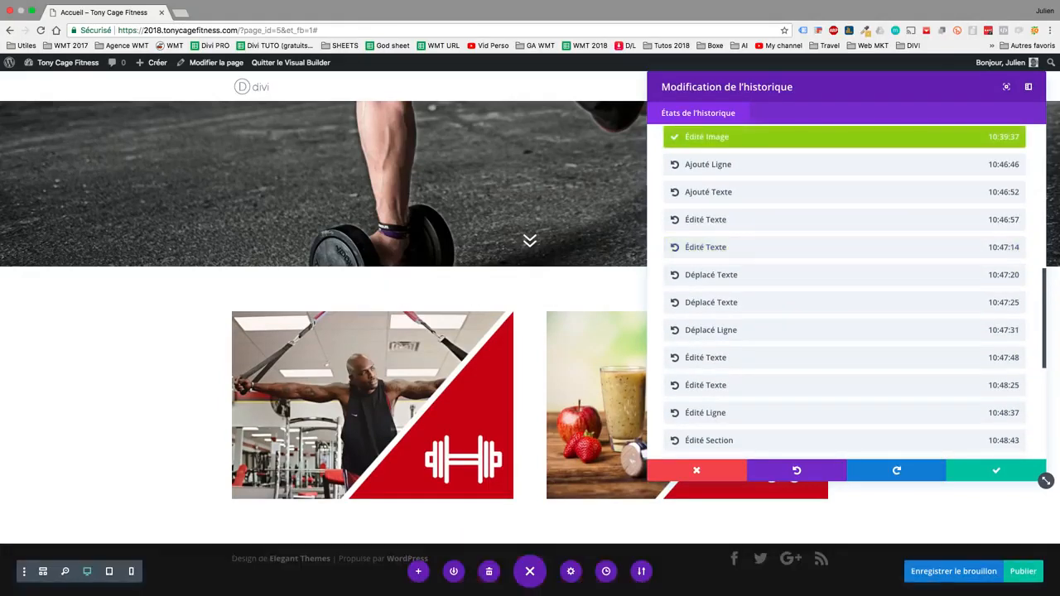
scroll(844, 182, "up", 3)
left_click(844, 183)
scroll(844, 290, "up", 3)
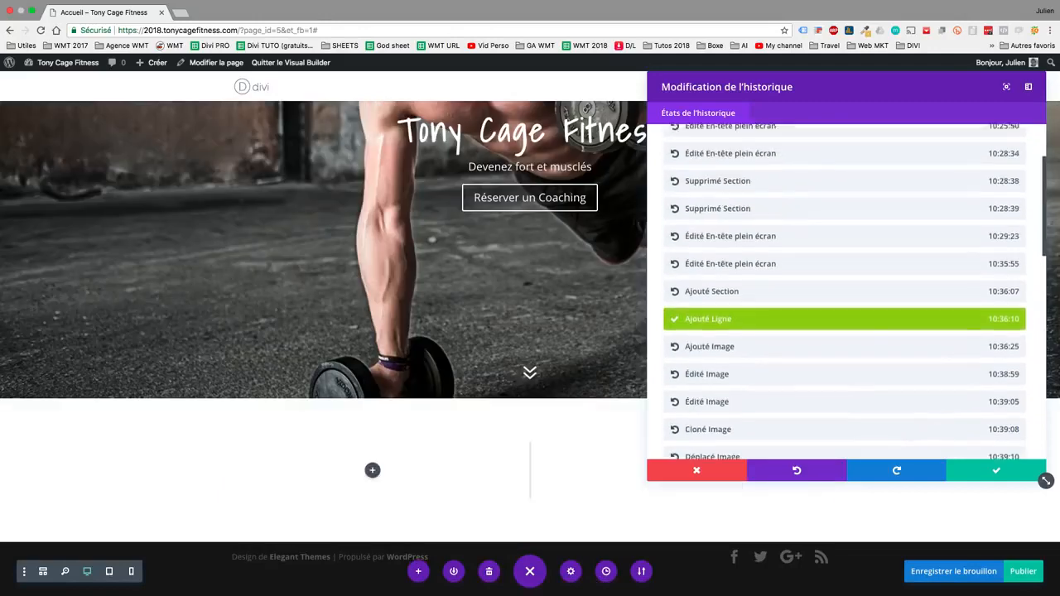
left_click(844, 198)
scroll(844, 290, "down", 10)
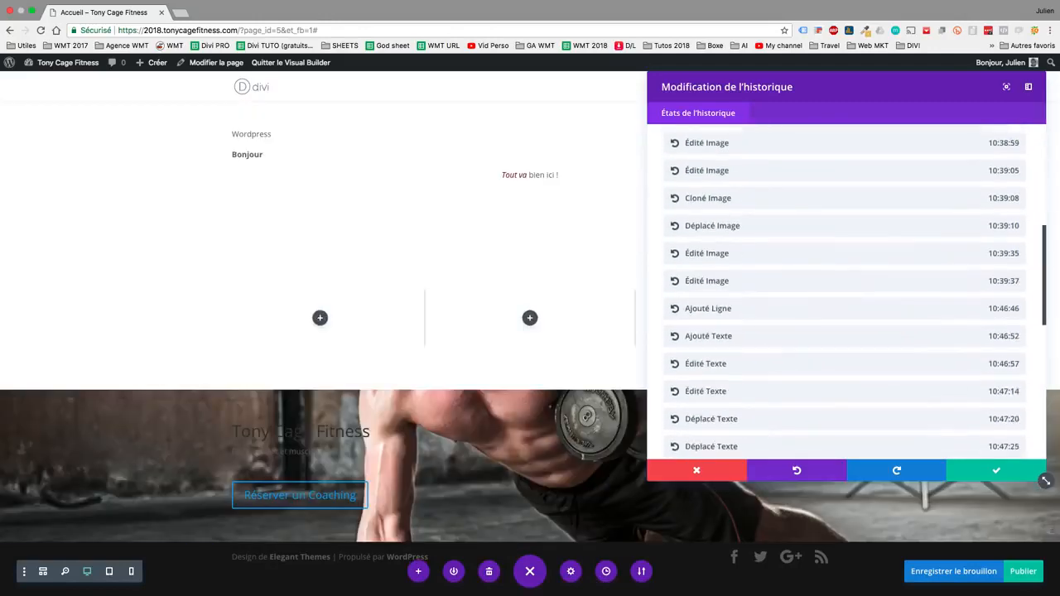
left_click(844, 385)
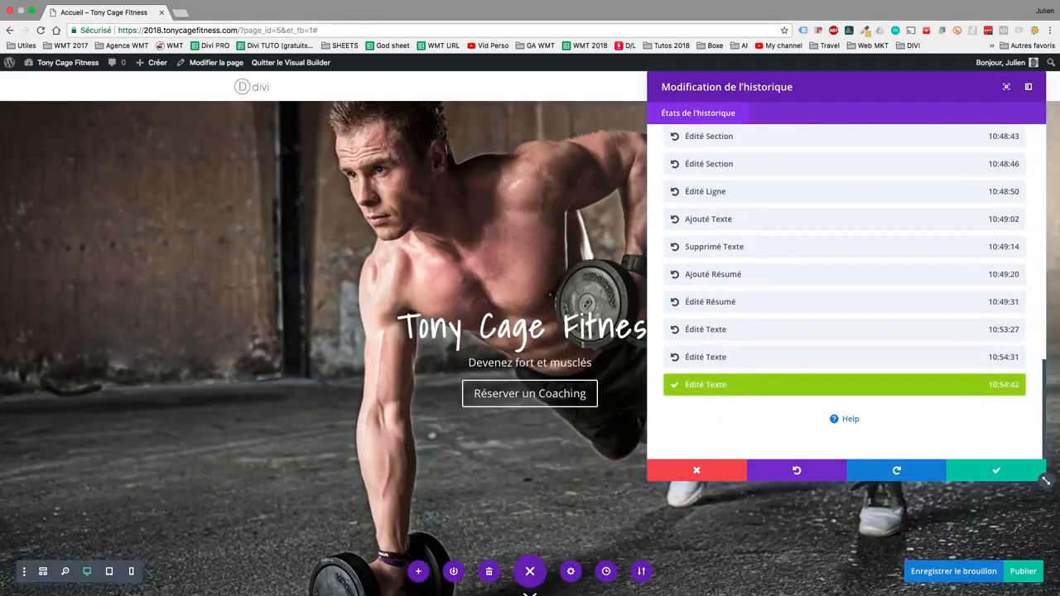
scroll(323, 331, "down", 5)
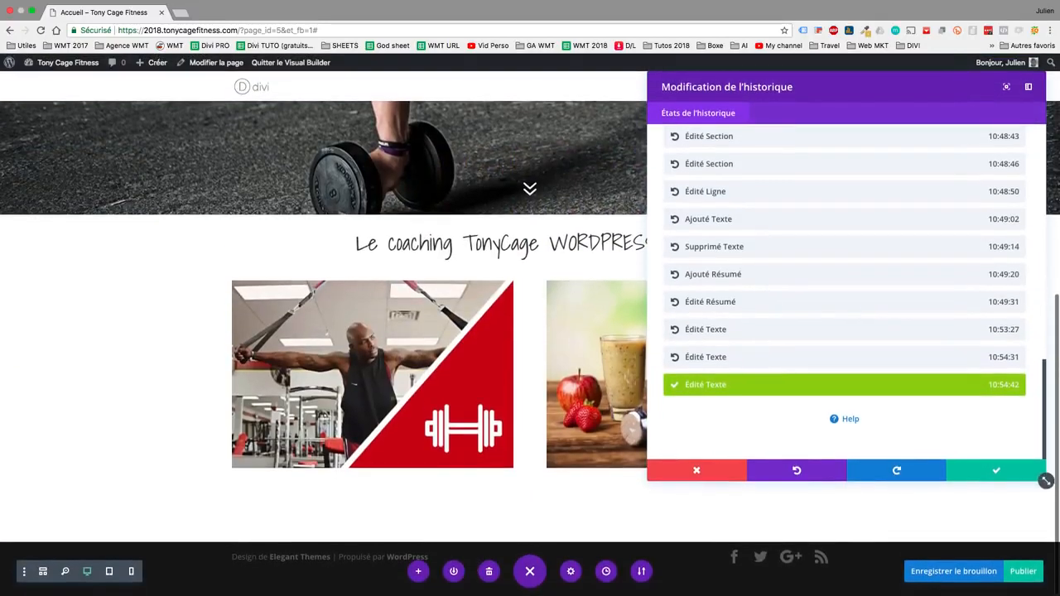
left_click(844, 357)
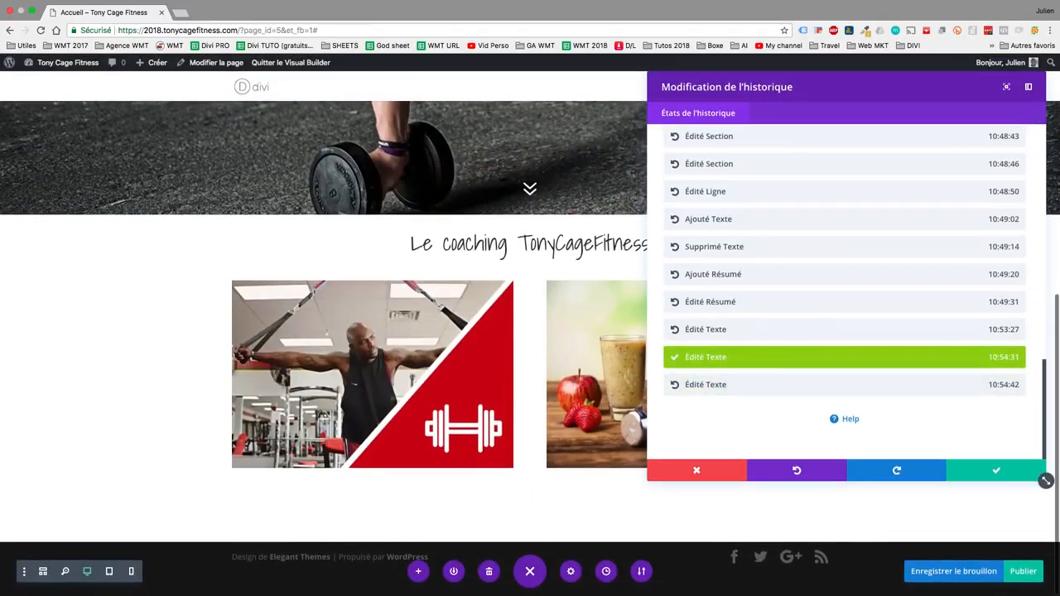
left_click(996, 470)
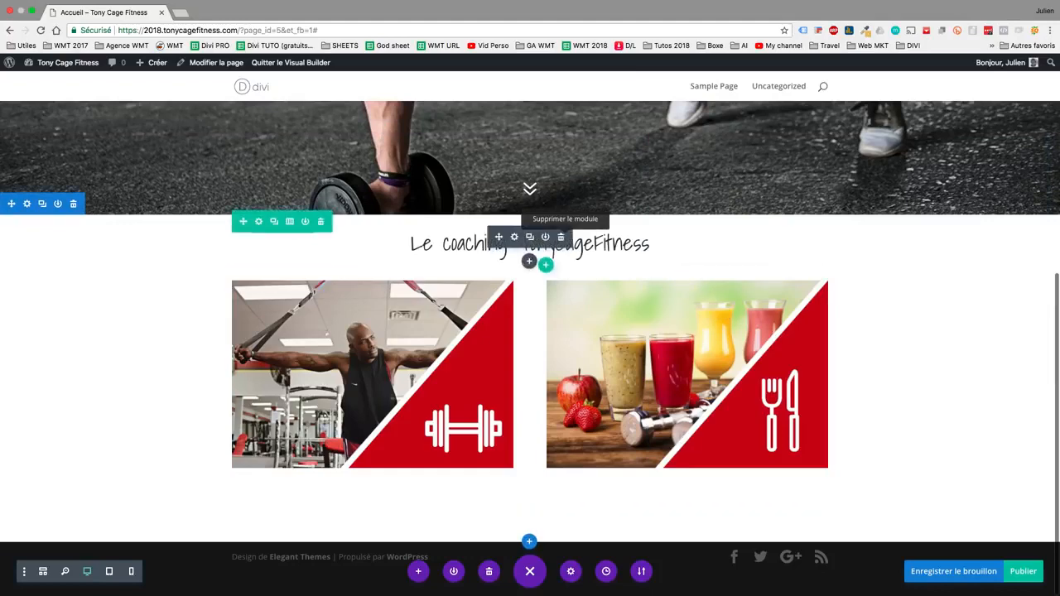
left_click(515, 237)
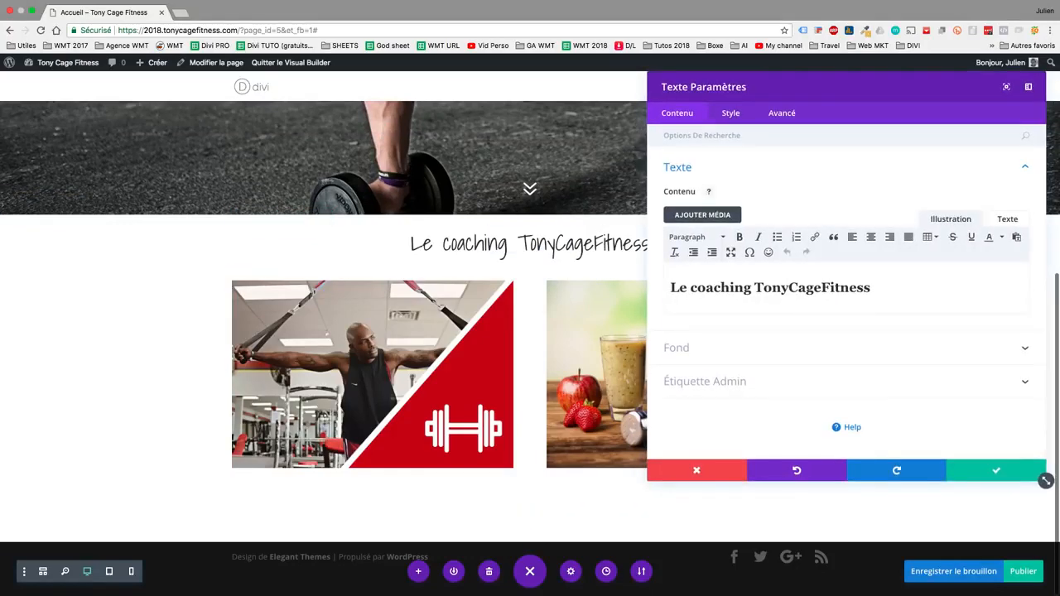
left_click(710, 470)
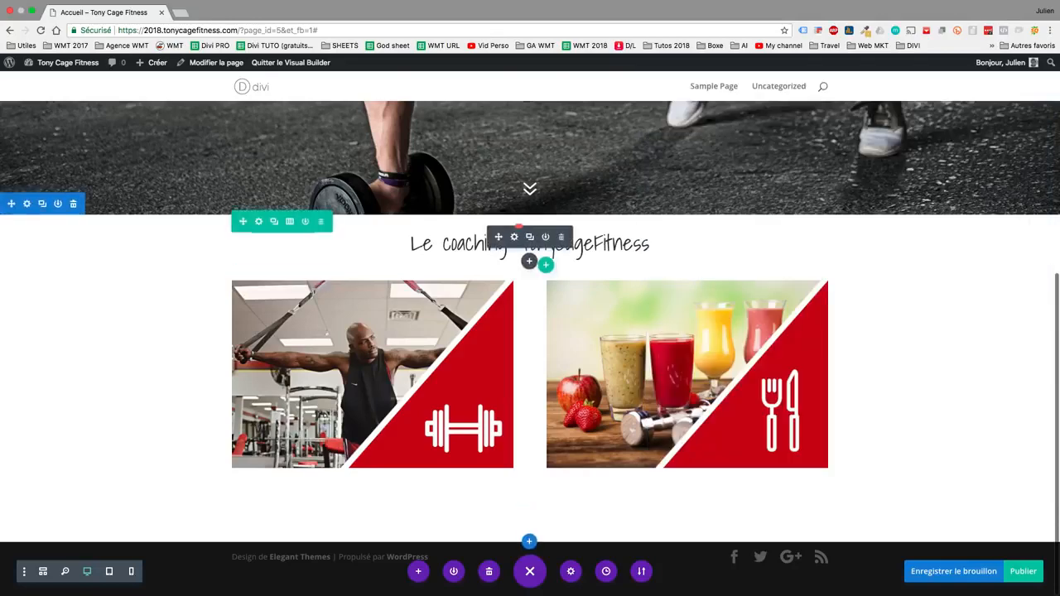
left_click(530, 237)
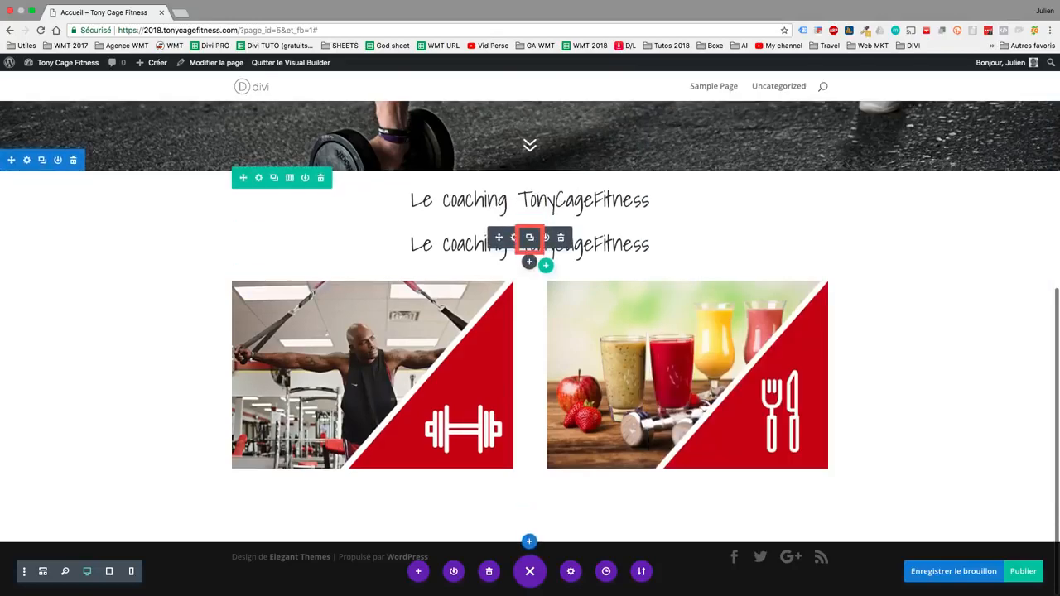
left_click_drag(499, 237, 543, 501)
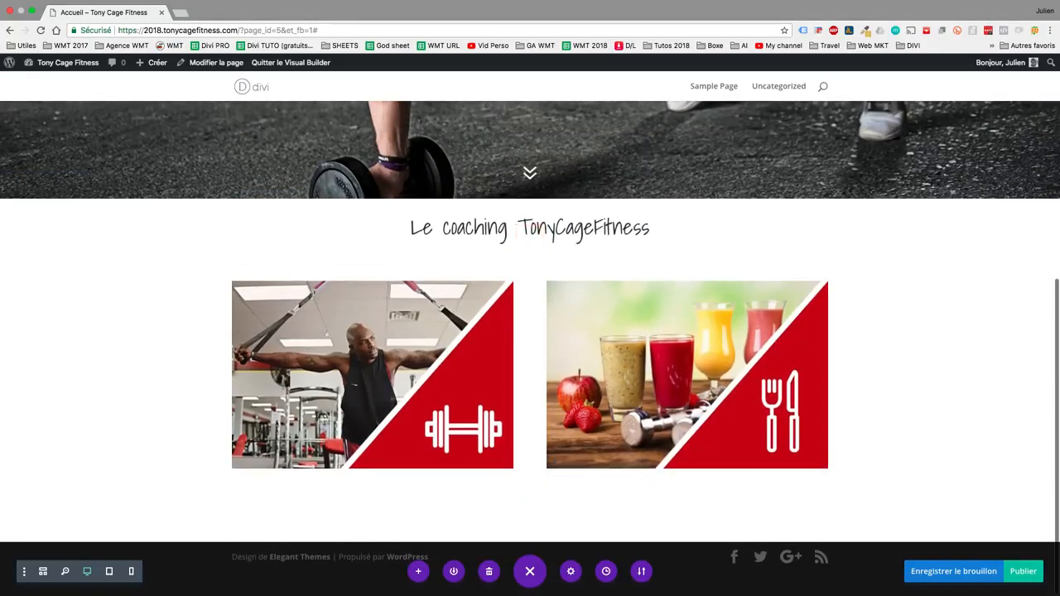
left_click(687, 475)
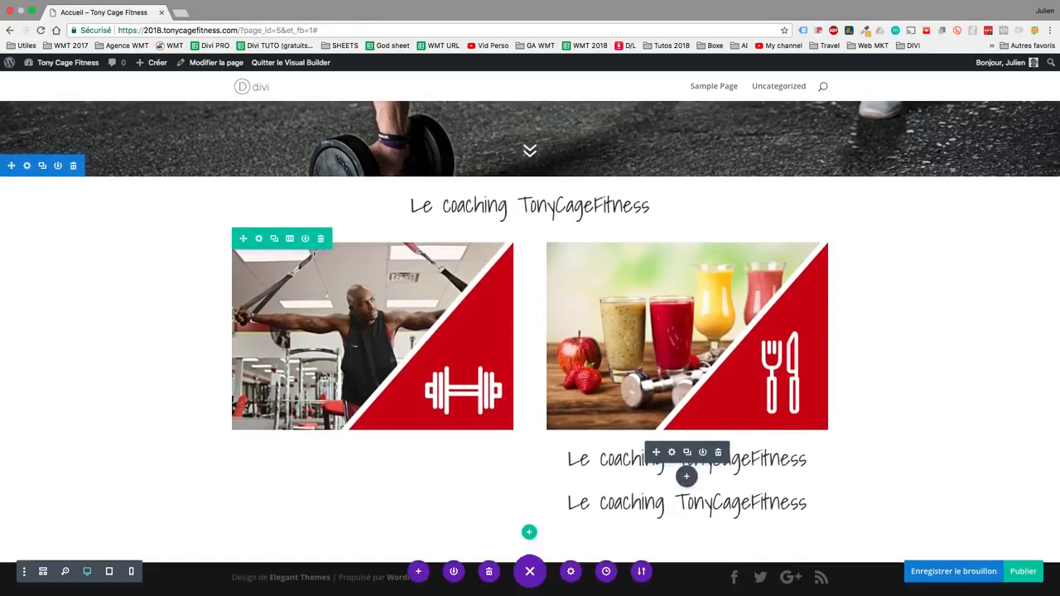
left_click(671, 452)
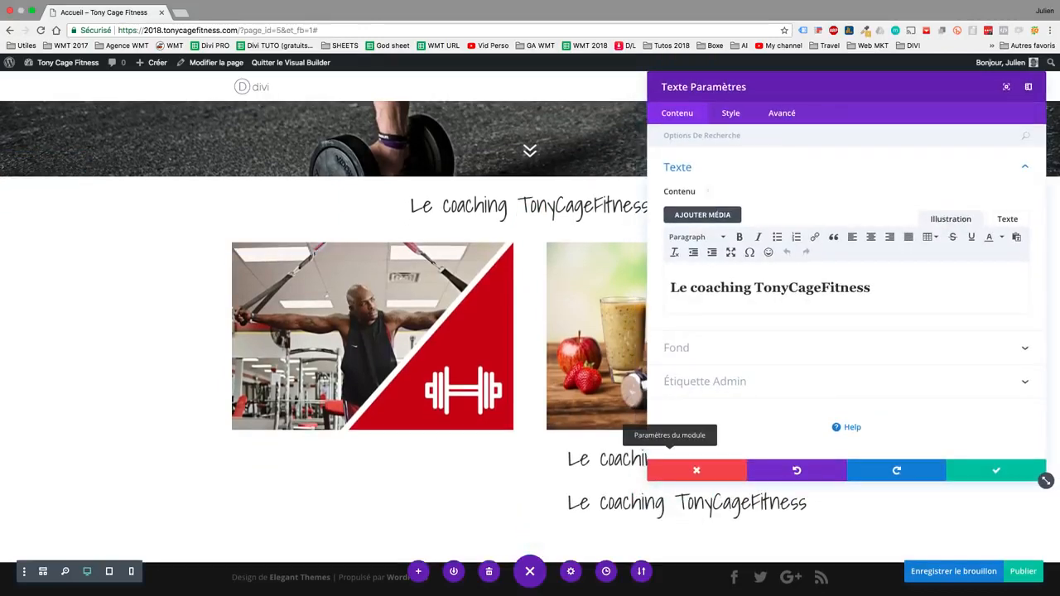
triple_click(764, 288)
left_click(696, 237)
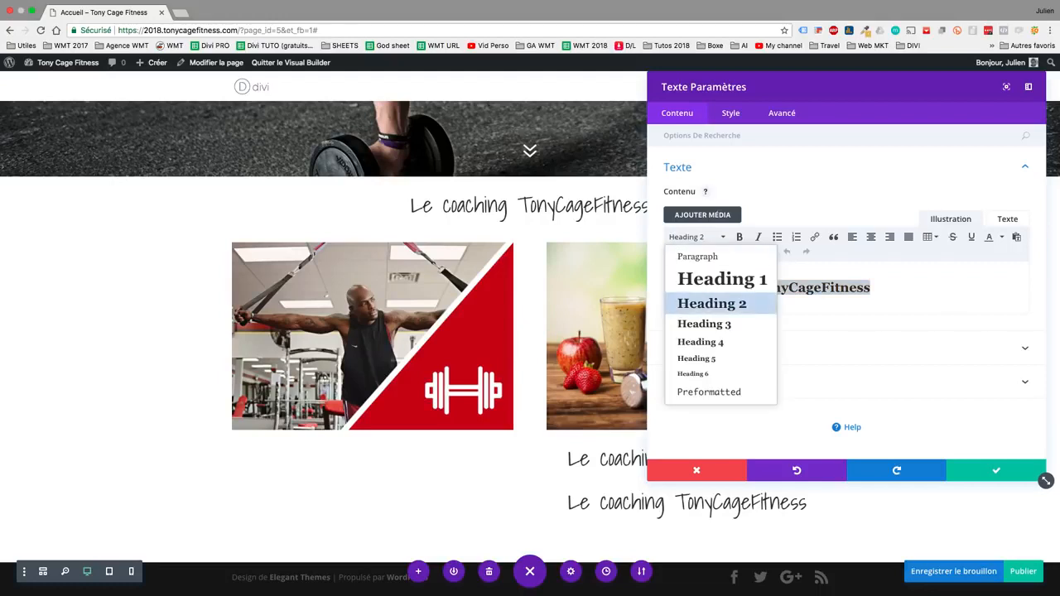
left_click(721, 280)
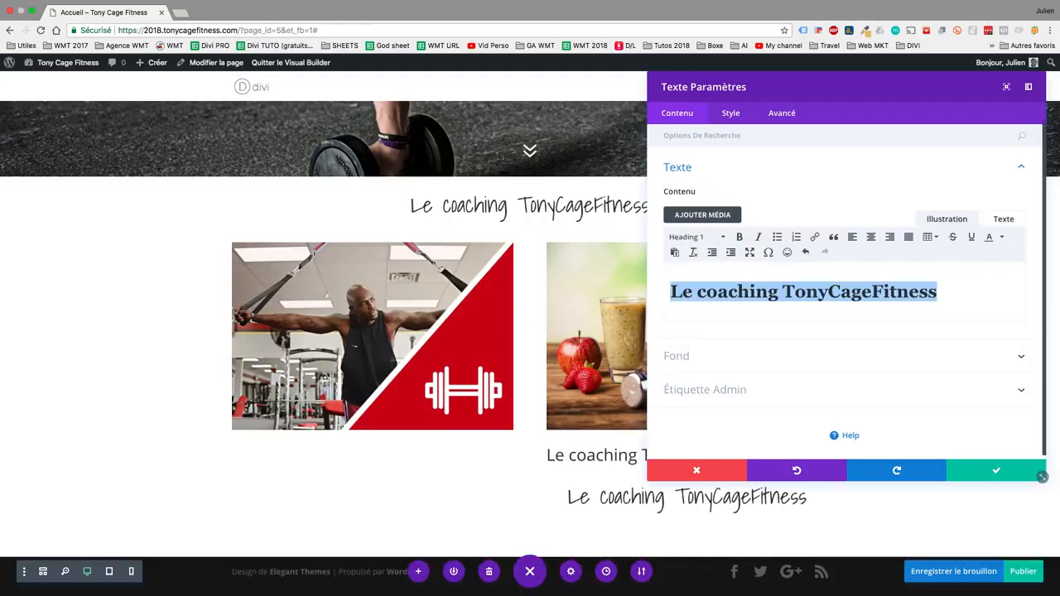
left_click(696, 237)
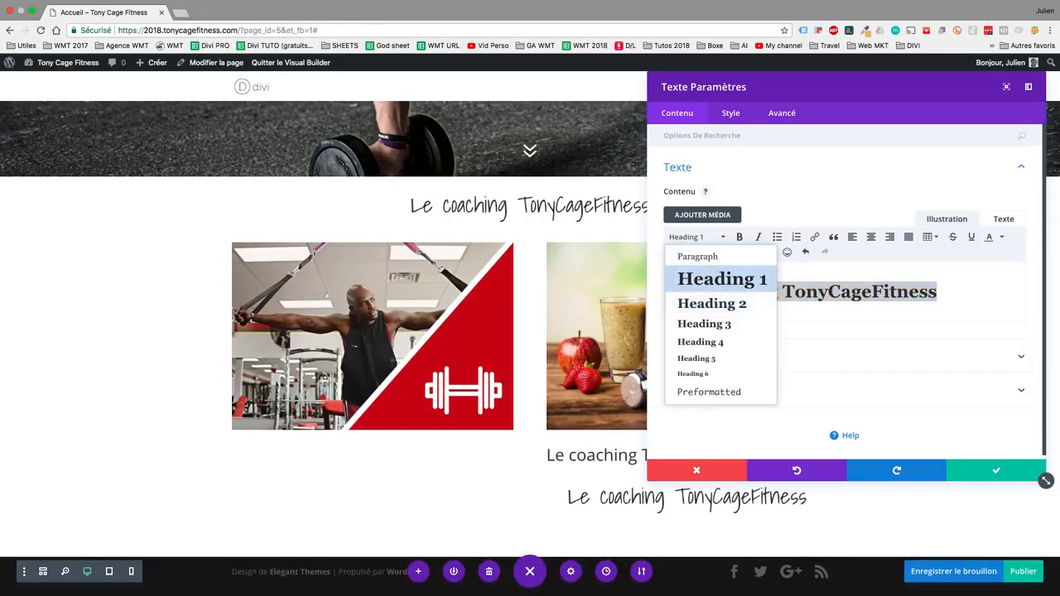
left_click(704, 324)
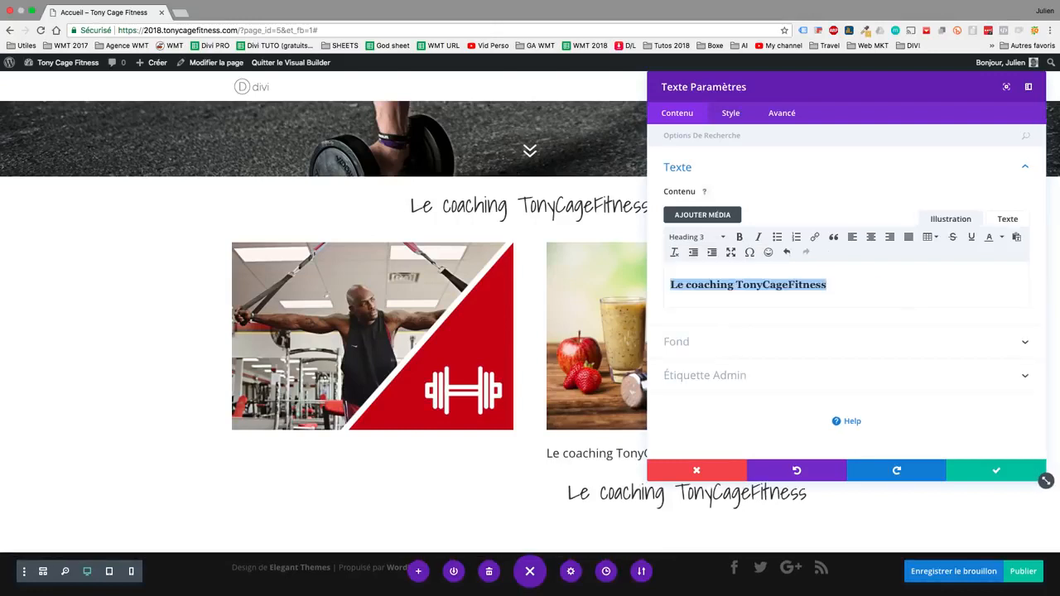
left_click(730, 114)
left_click(697, 203)
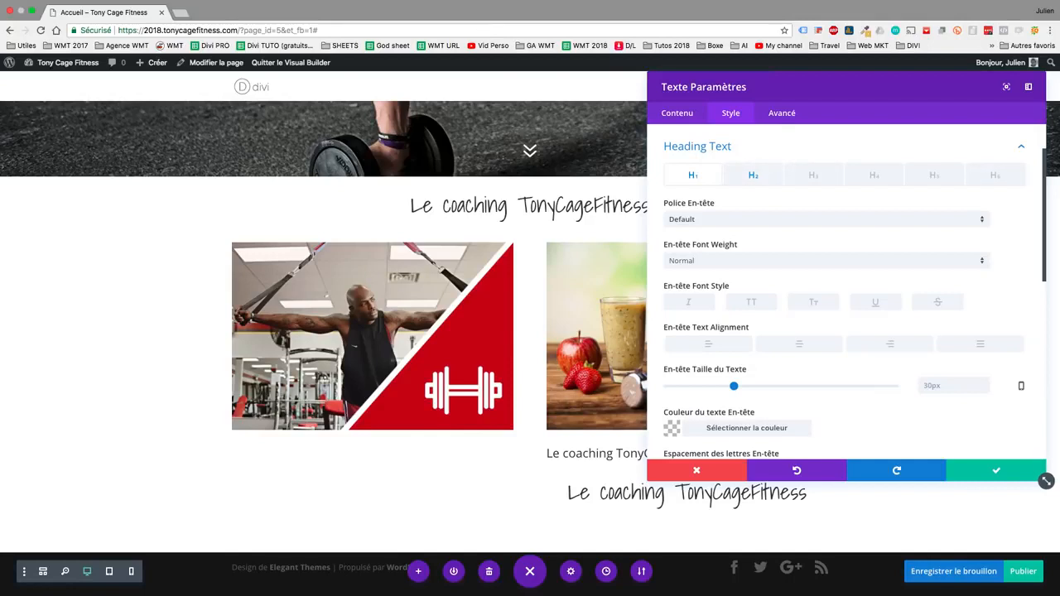
left_click(696, 470)
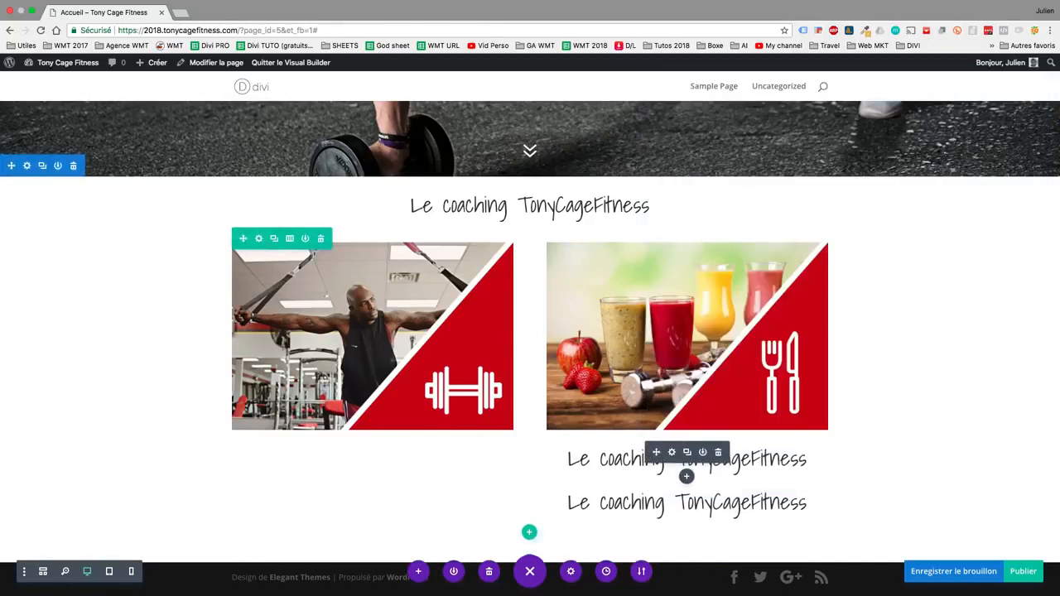
left_click(719, 452)
left_click(717, 475)
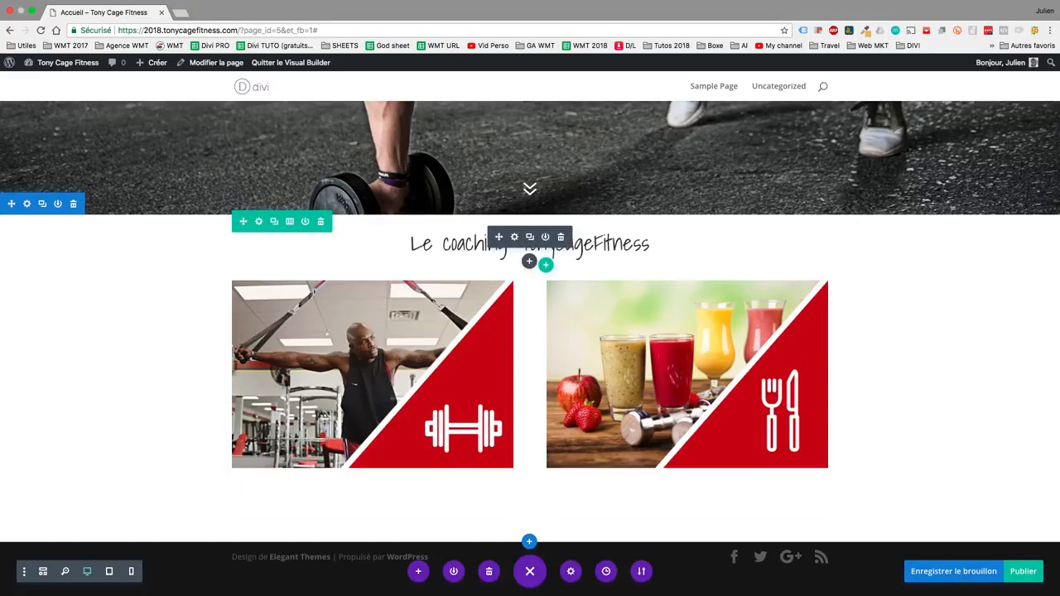
Set the heading row's bottom padding to 35px and cut the section's top padding to 46px
left_click_drag(530, 261, 530, 203)
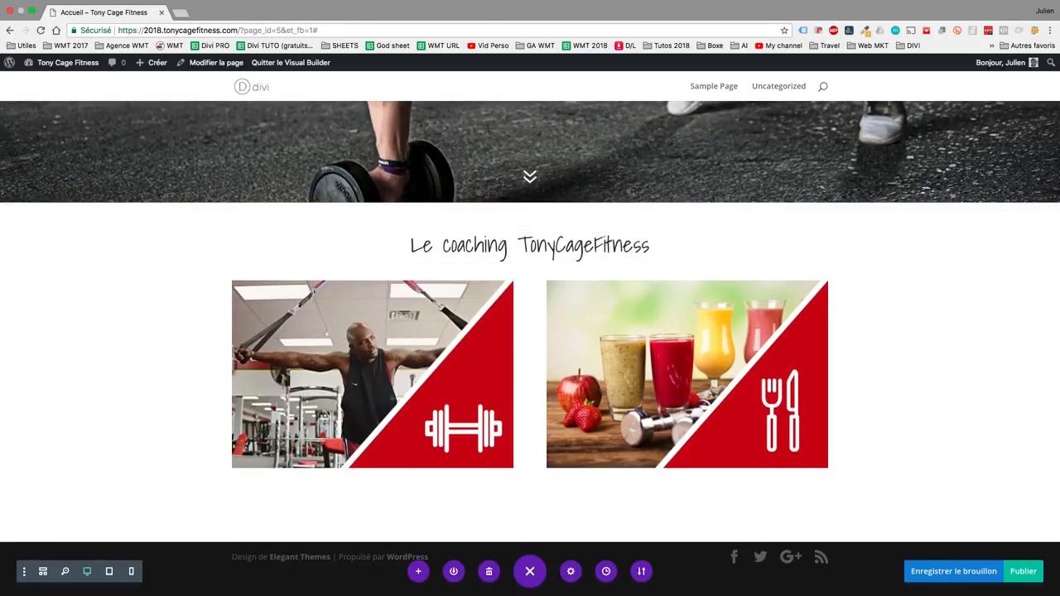
left_click(386, 245)
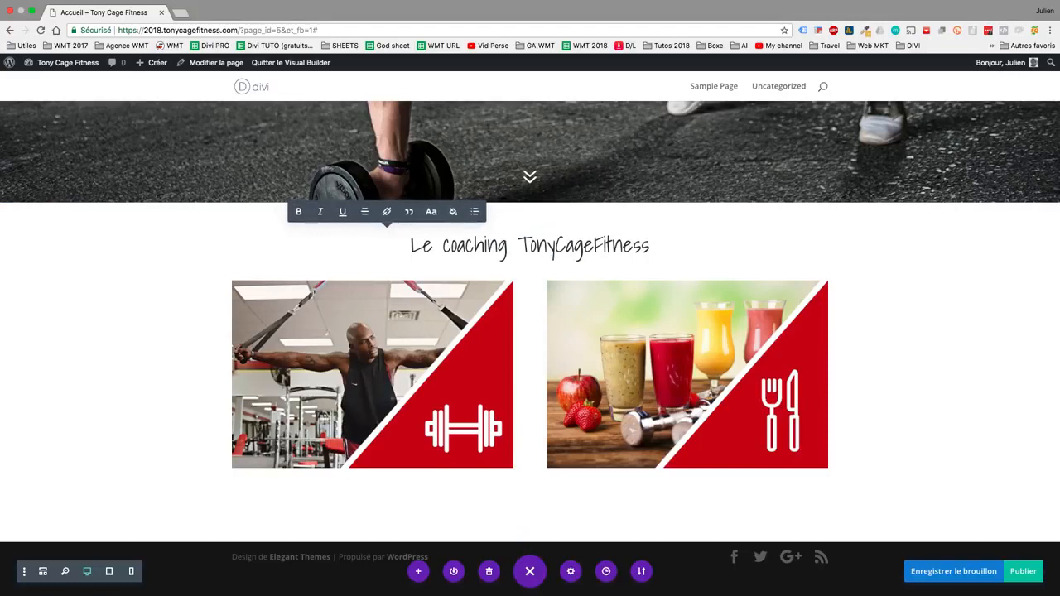
left_click(613, 356)
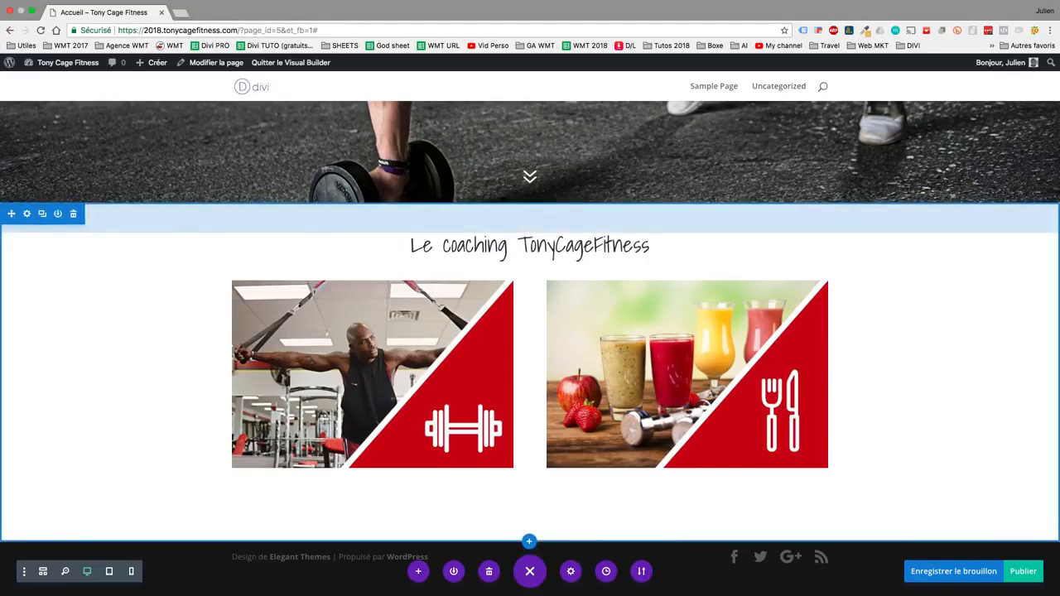
left_click_drag(530, 219, 530, 214)
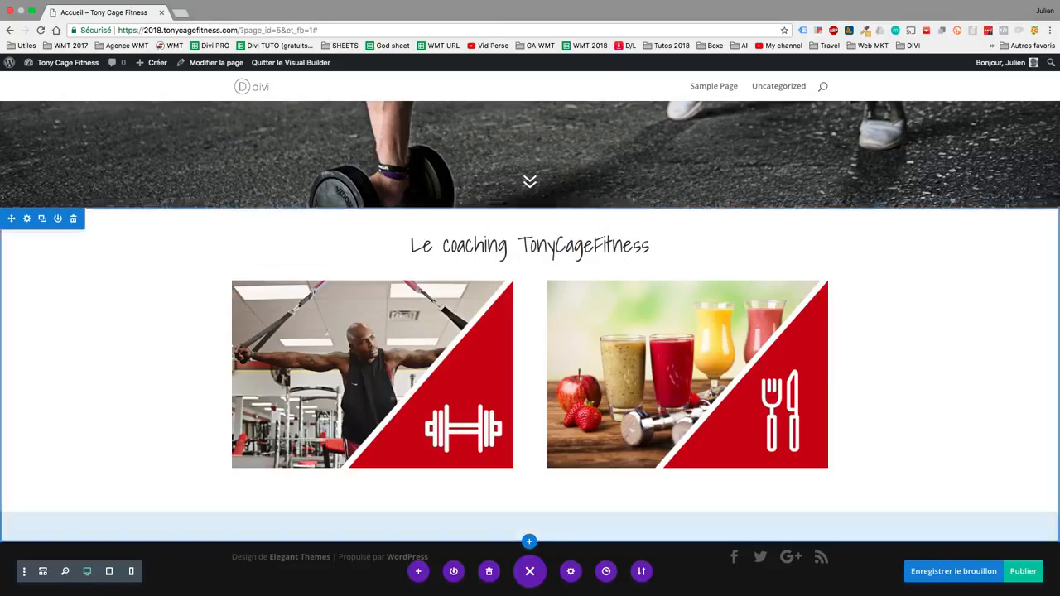
Add the two interaction-mode switches to the builder toolbar and try click mode
left_click(24, 572)
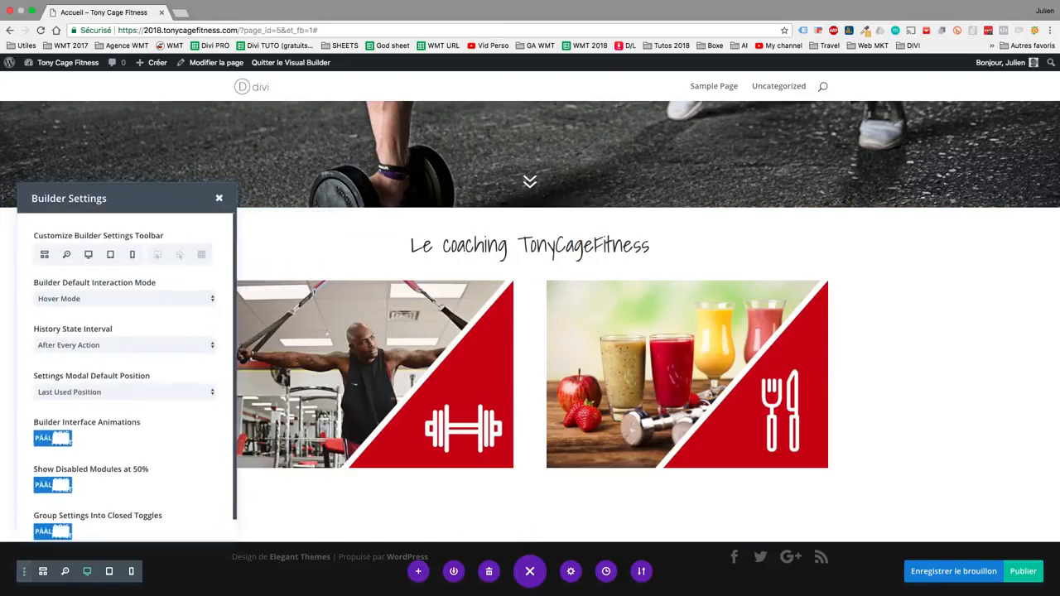
left_click(158, 254)
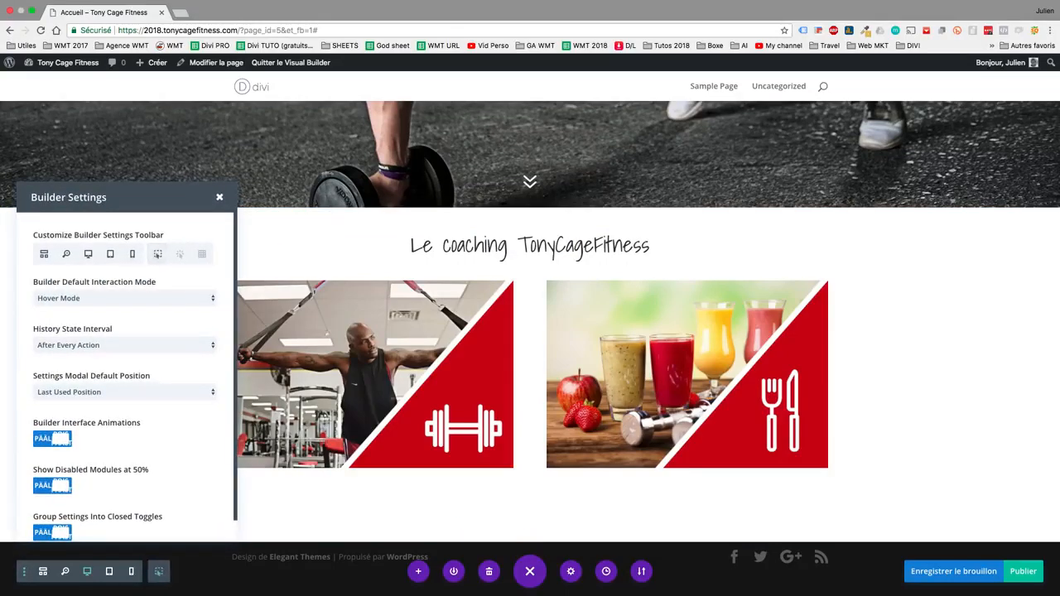
left_click(180, 253)
left_click(181, 572)
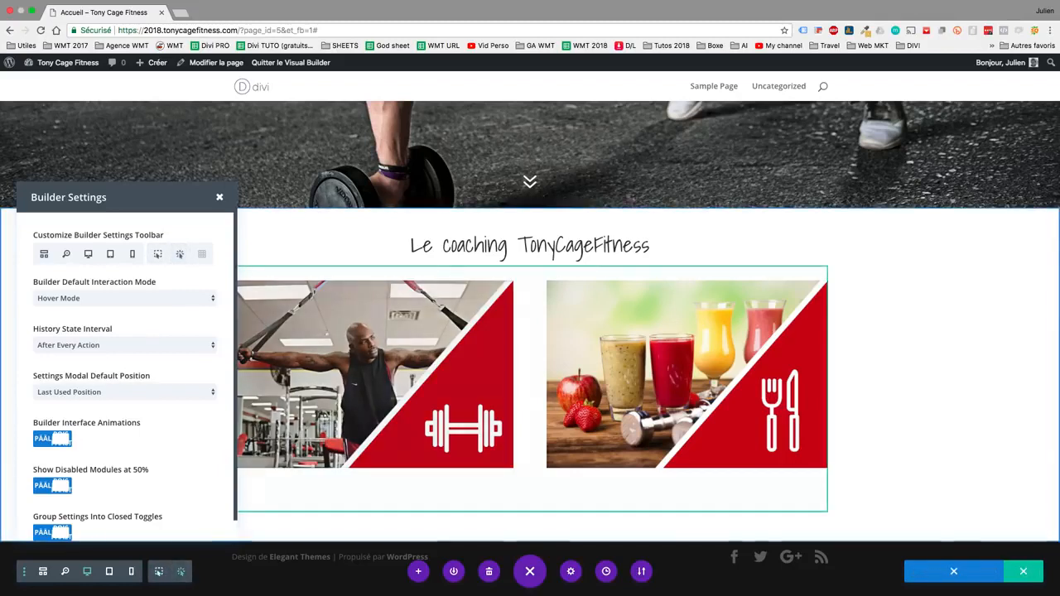
Adjust the coaching row's top padding, return to hover mode, and publish the homepage
left_click(497, 249)
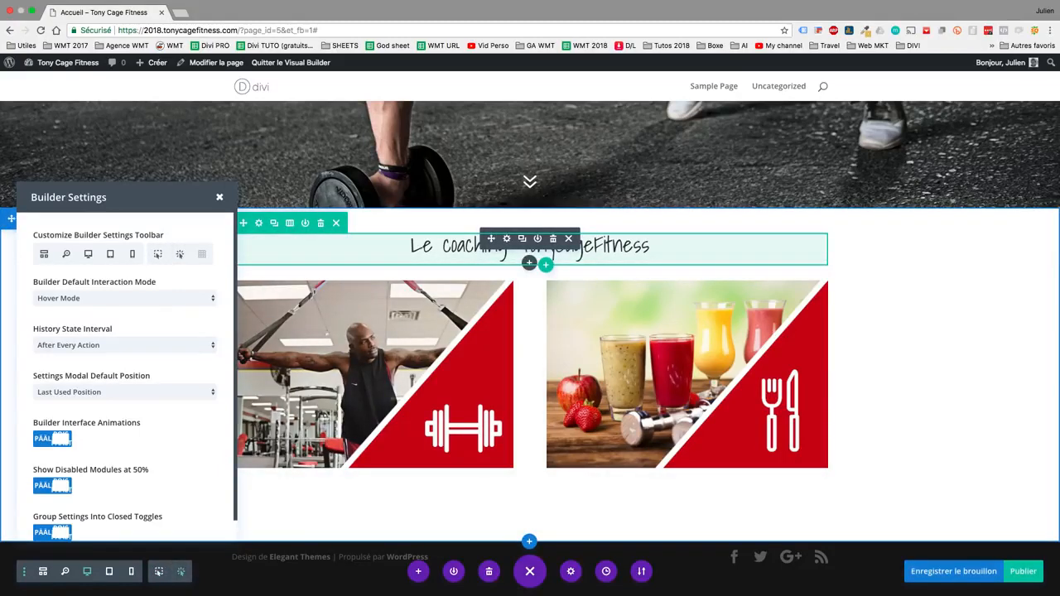
mouse_move(531, 235)
left_mouse_down()
mouse_move(530, 256)
mouse_move(530, 234)
left_mouse_up()
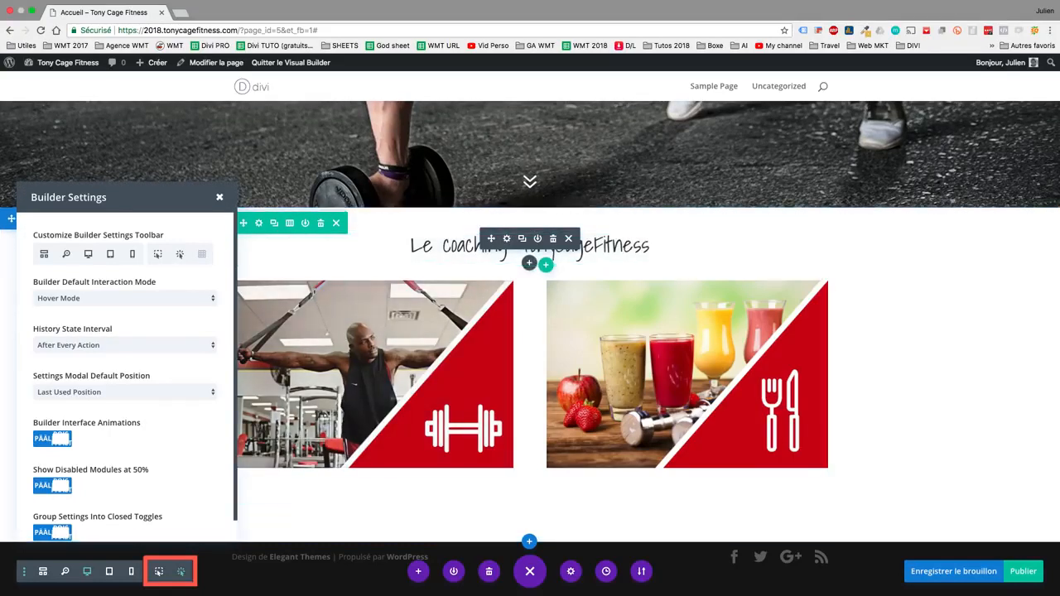
left_click(159, 572)
left_click(219, 197)
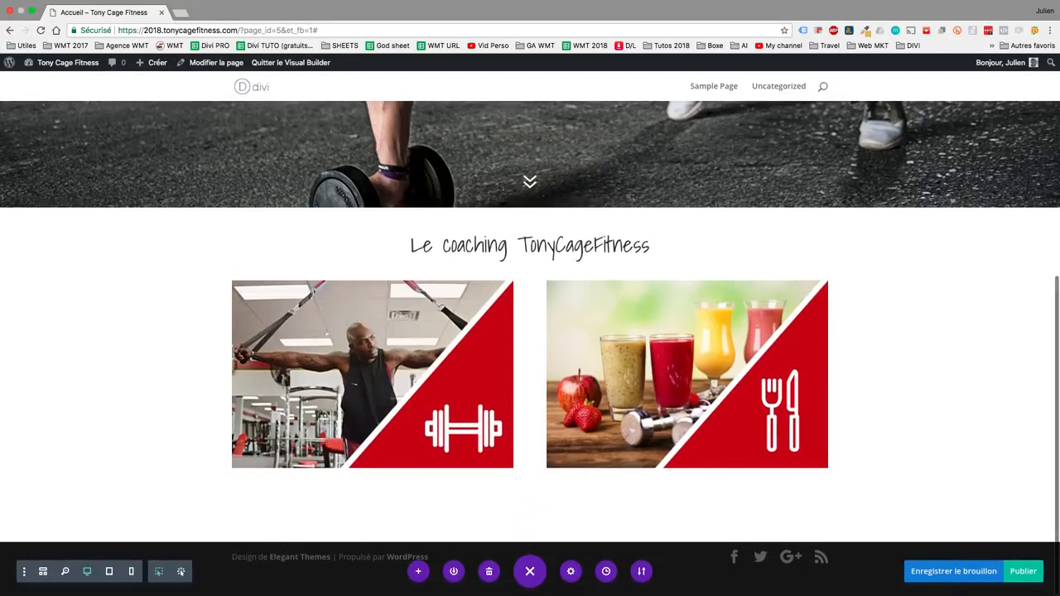
left_click(1024, 572)
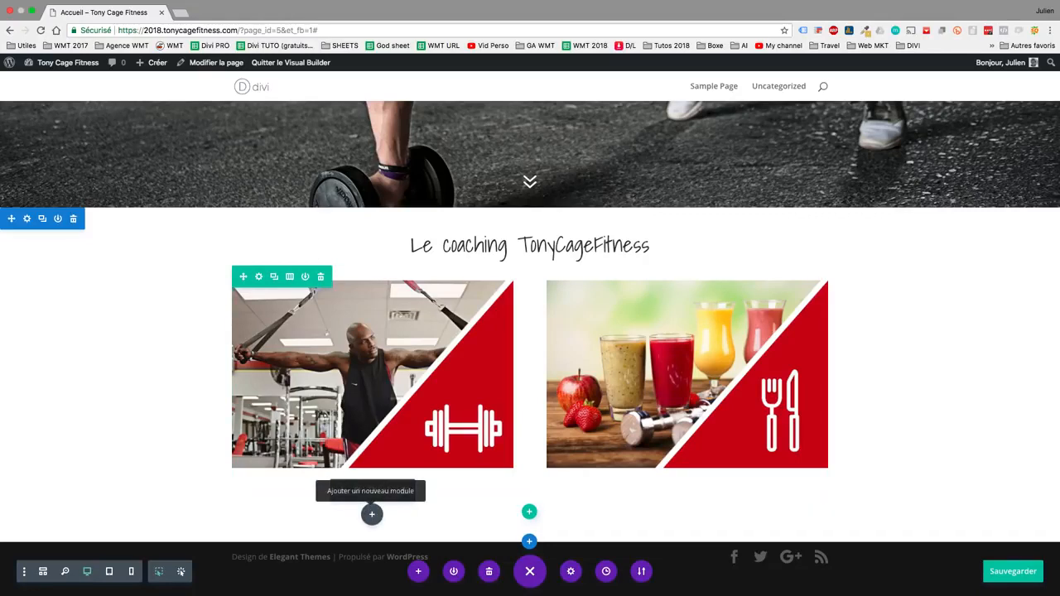
Add a Résumé module under the left image and paste in the coaching text
left_click(372, 515)
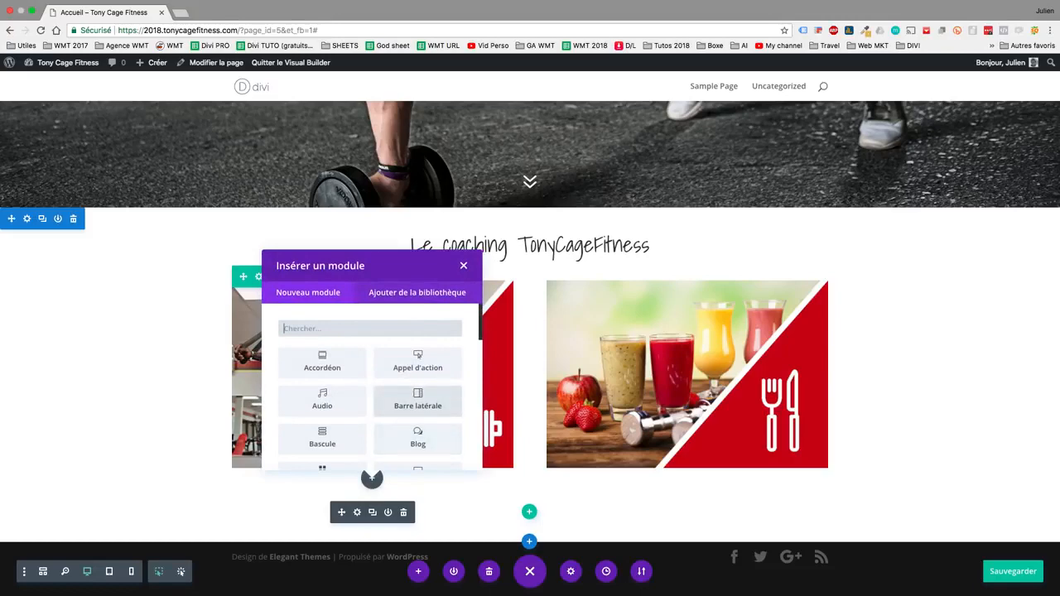
scroll(370, 389, "down", 10)
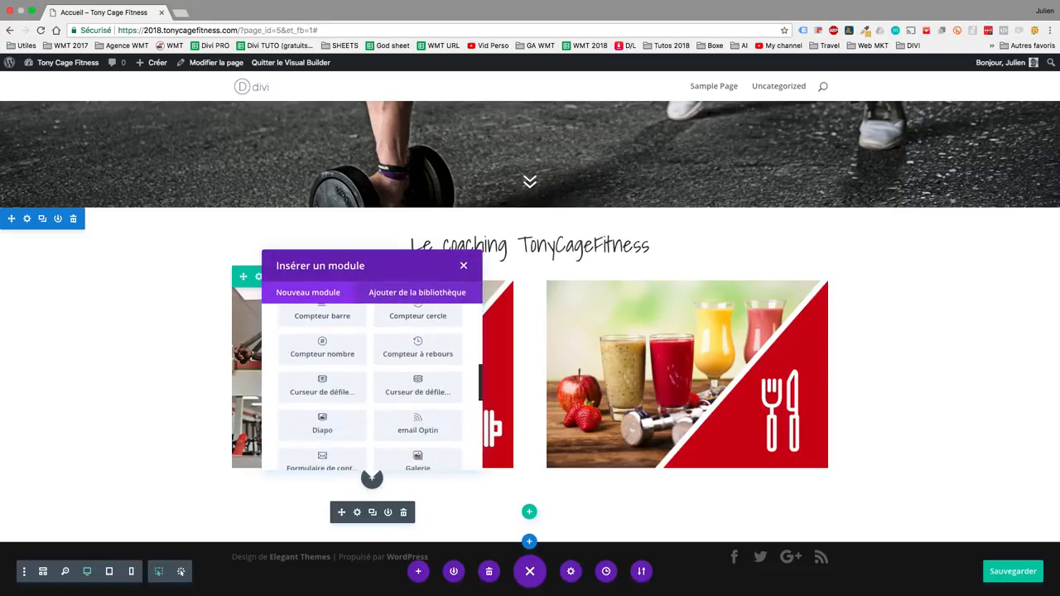
left_click(322, 348)
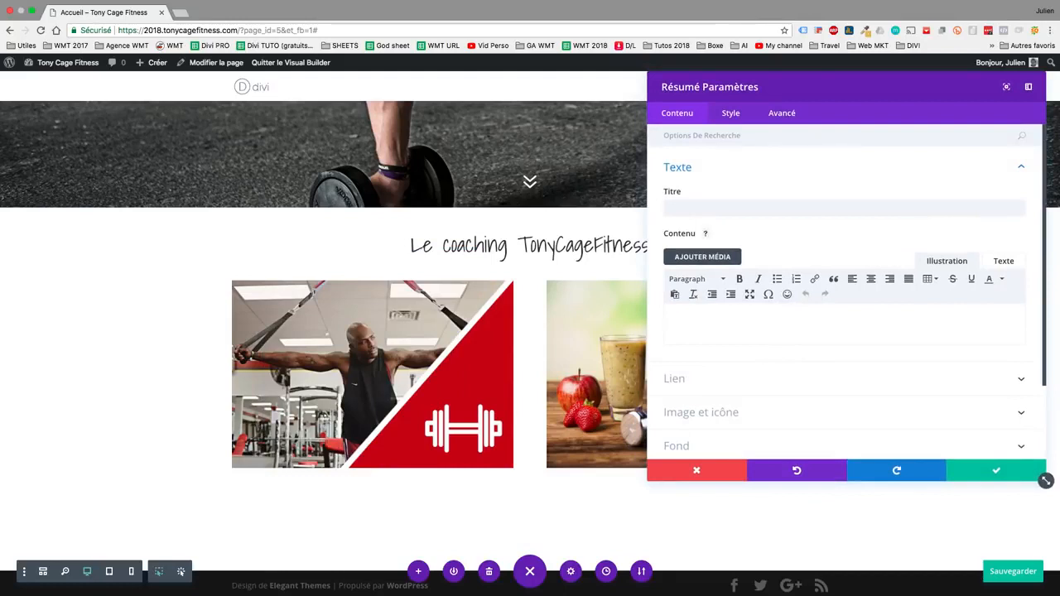
type("Un coaching pour devenir fort, beau et musclé. Je sais y faire pour garder mes élèves motivés, et sur les 265 personnes que j'ai coaché depuis la mise en place de ce système, seules 3 ont abandonné. Tous les autres élèves sont parvenus à leur objectifs.")
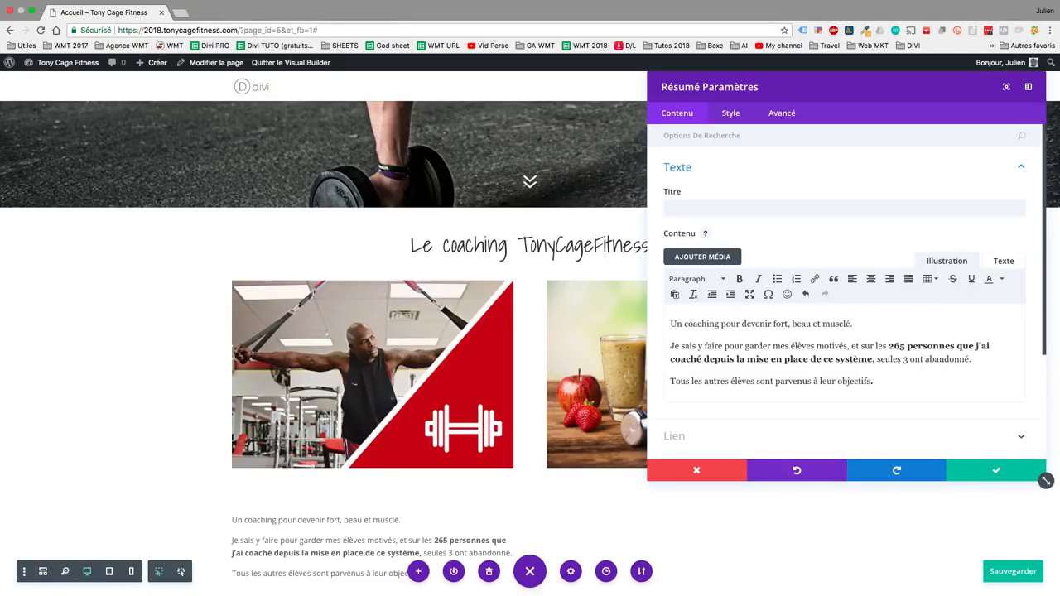
Bold the 265-coached-people phrase and make 'objectifs' bold and underlined
left_click_drag(888, 346, 849, 360)
key("shift+Right")
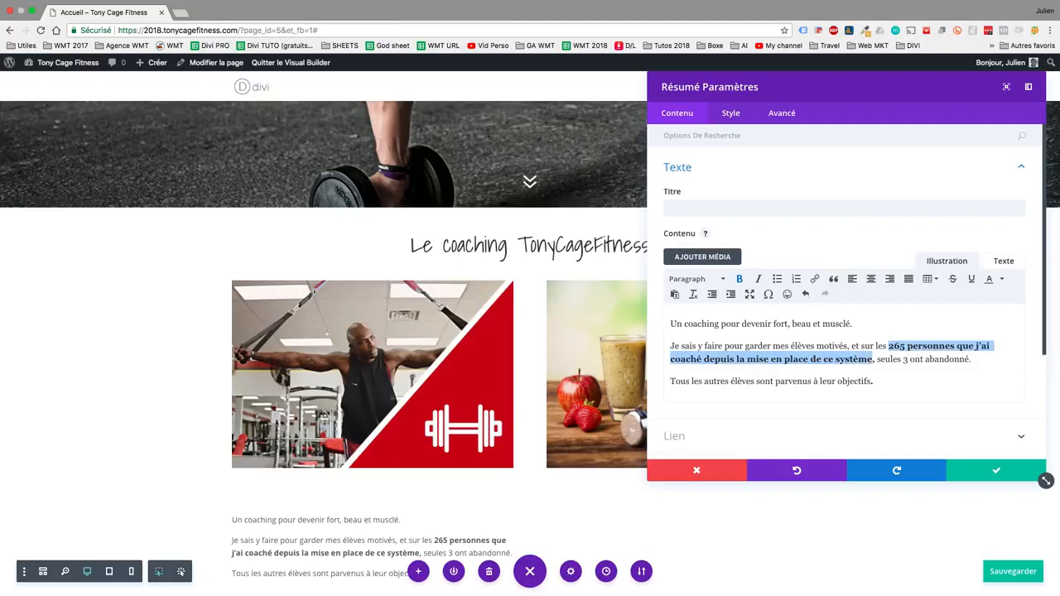
key("super+b")
key("super+b")
scroll(848, 291, "down", 1)
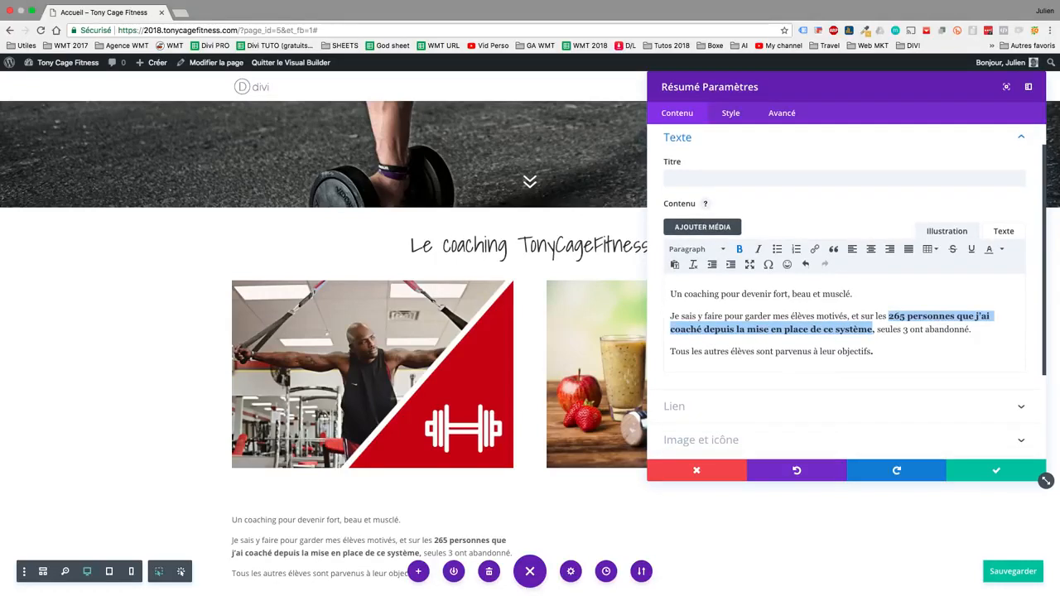
double_click(855, 352)
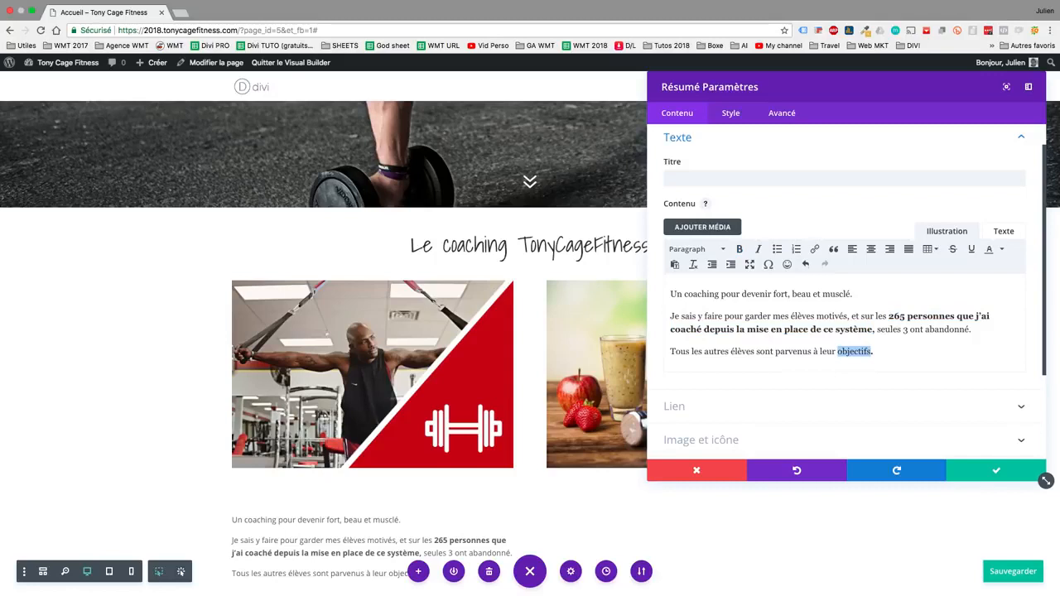
key("super+b")
key("super+u")
left_click(881, 353)
Set the blurb title to 'Coaching Sportif'
left_click(745, 178)
type("Coach")
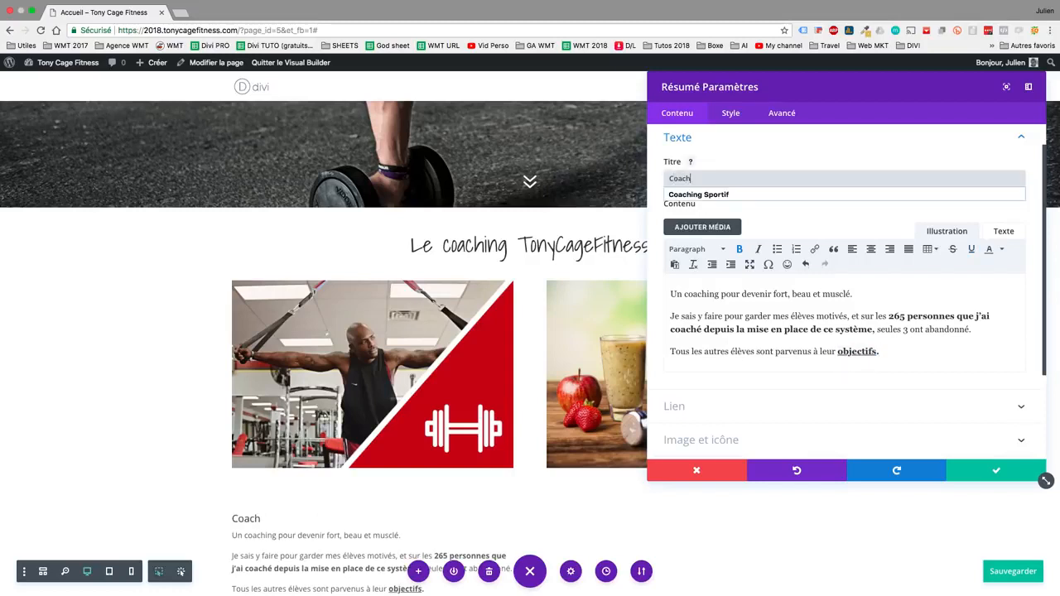
left_click(699, 195)
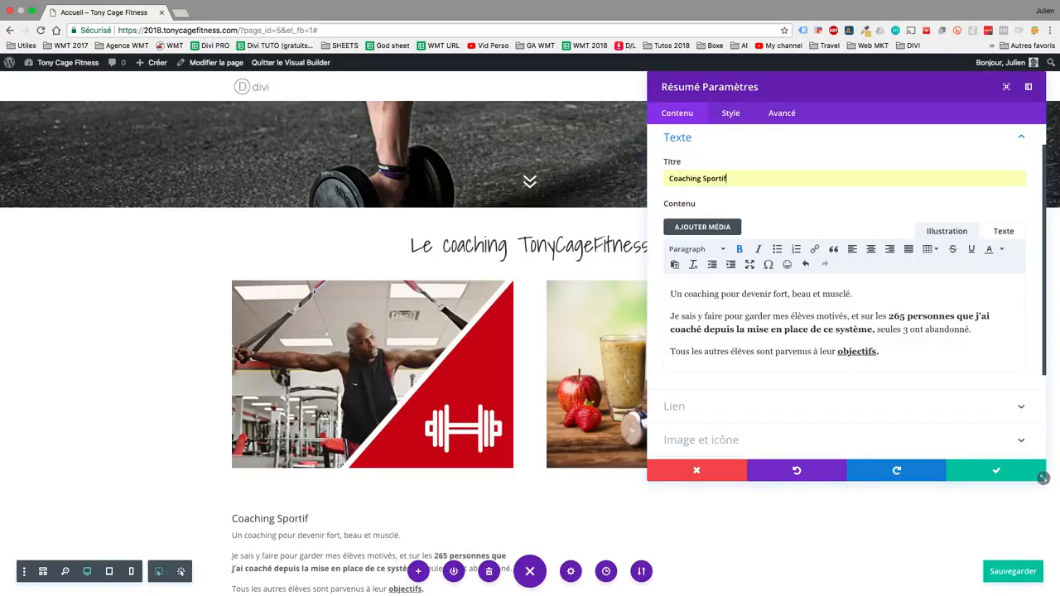
scroll(373, 348, "down", 2)
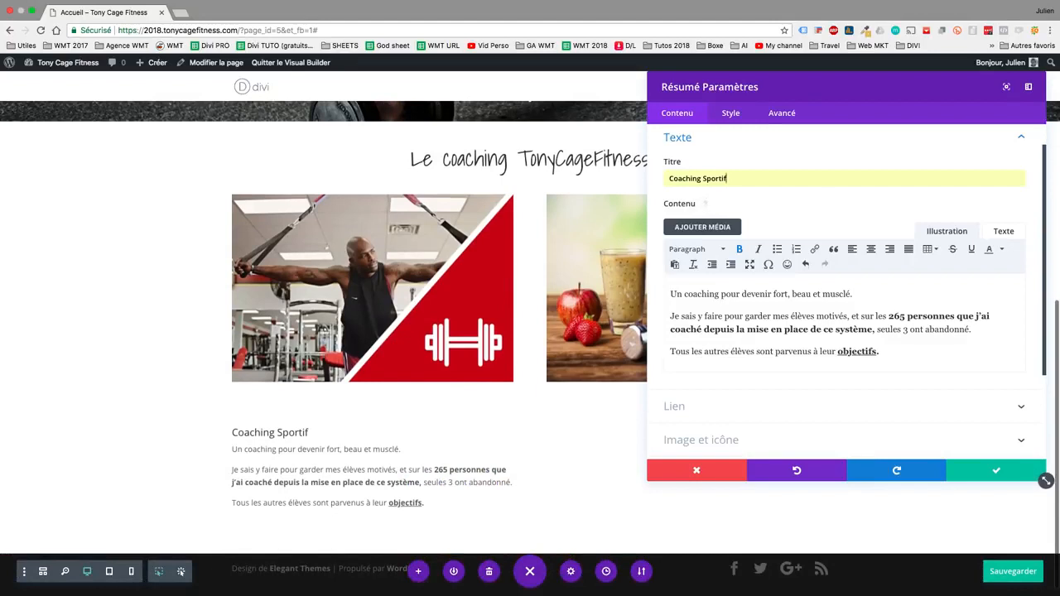
scroll(1046, 481, "down", 1)
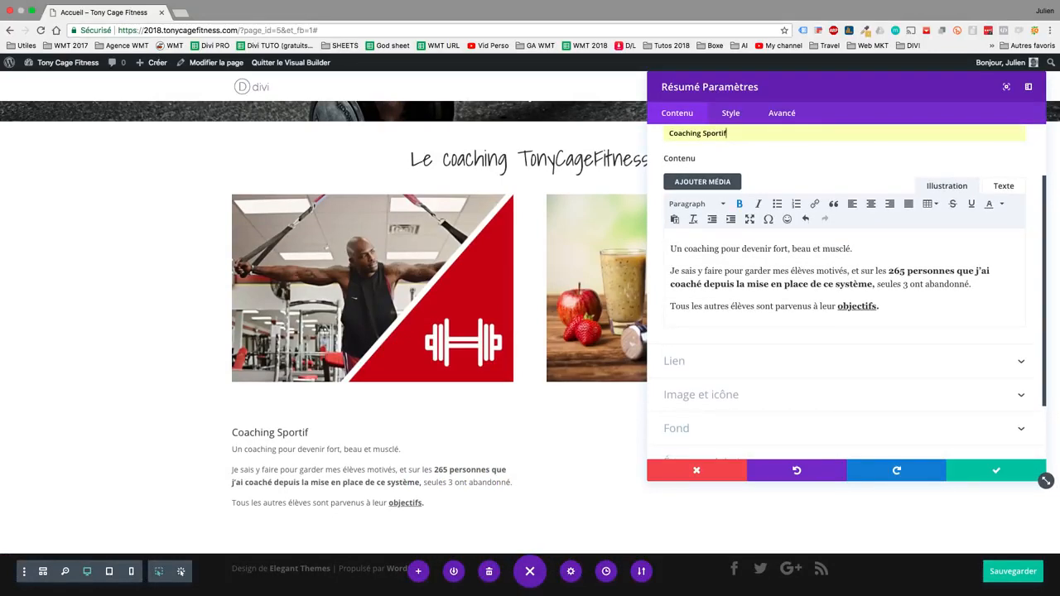
Switch the blurb to use an icon and choose the ID-card icon
left_click(701, 395)
left_click(682, 268)
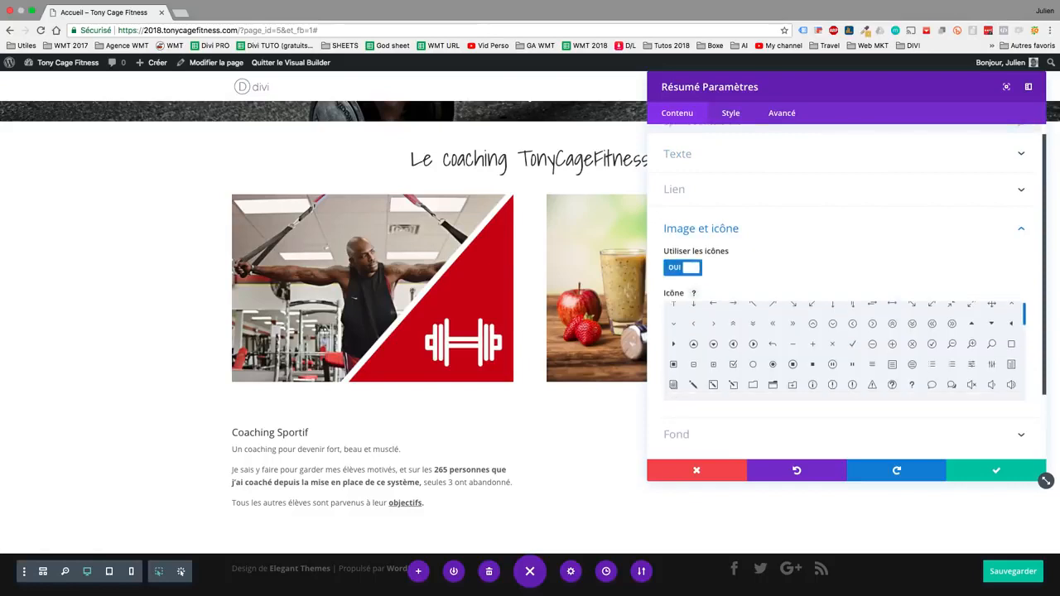
left_click(733, 385)
left_click(813, 385)
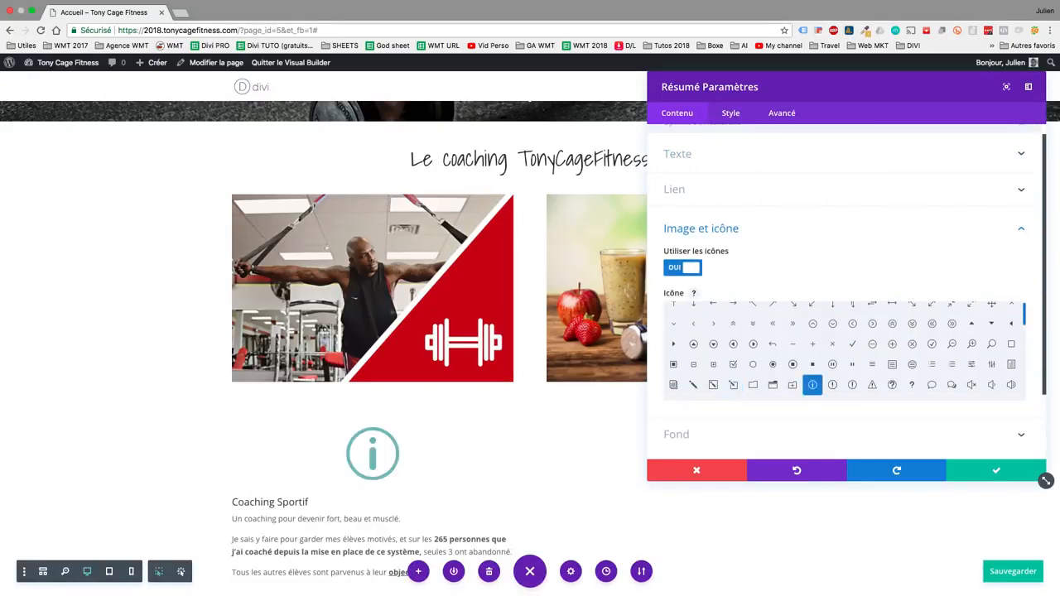
scroll(845, 352, "down", 2)
left_click(813, 356)
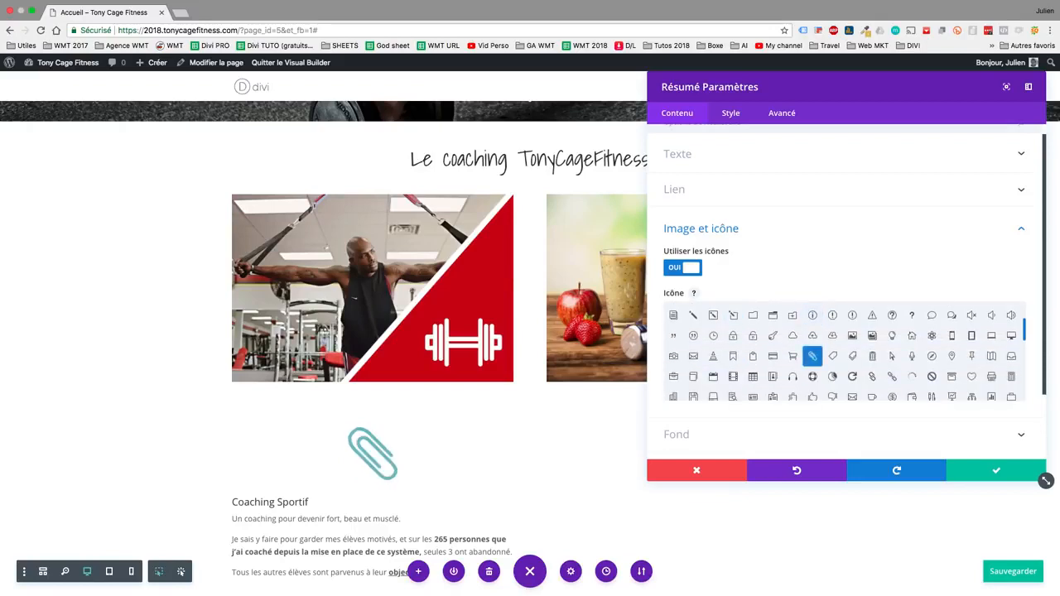
scroll(843, 351, "down", 1)
scroll(845, 351, "down", 2)
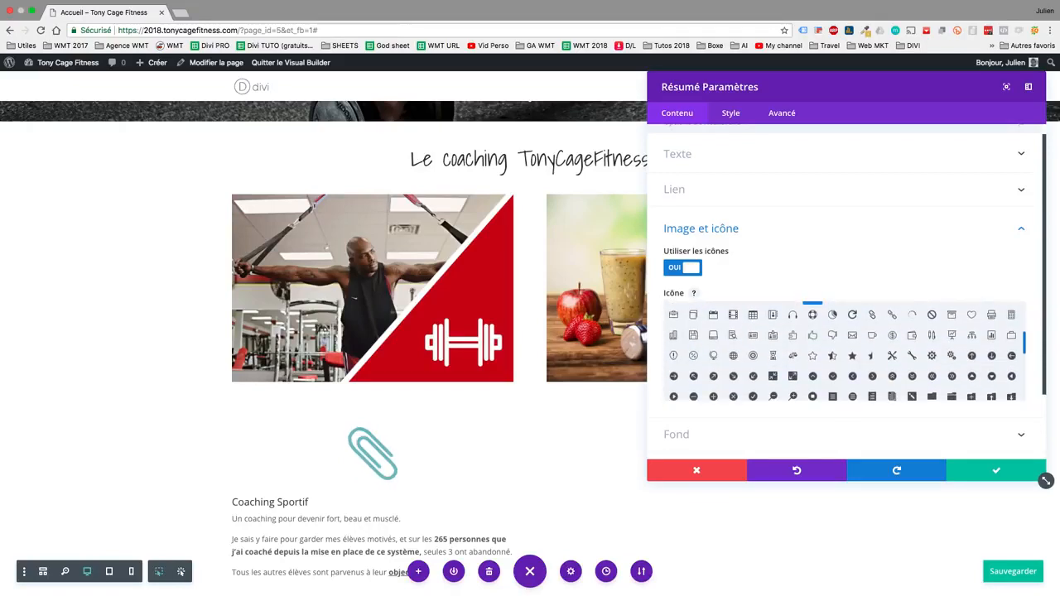
scroll(845, 352, "up", 1)
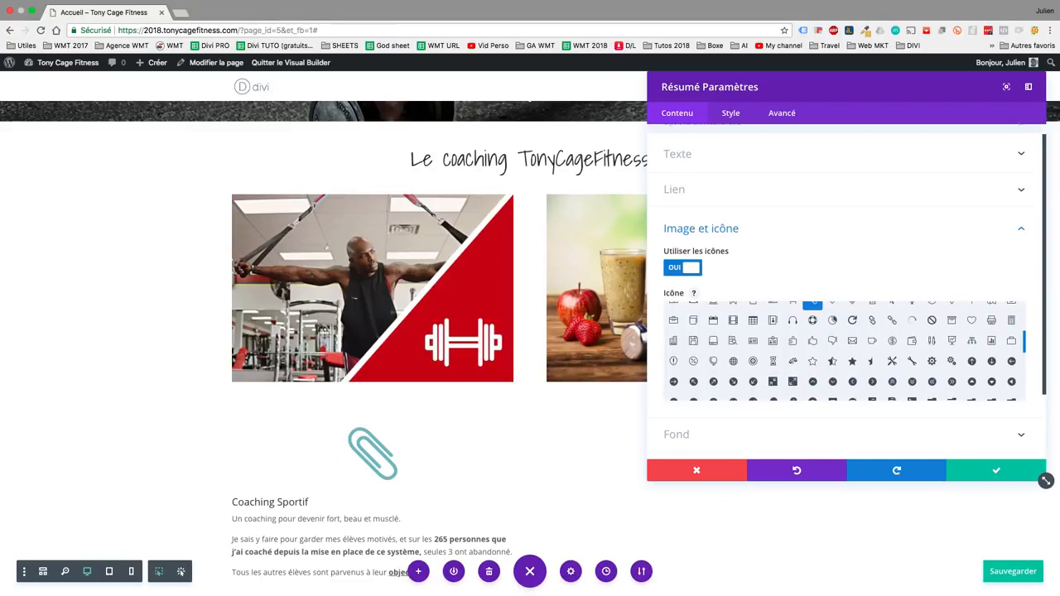
left_click(753, 340)
left_click(773, 340)
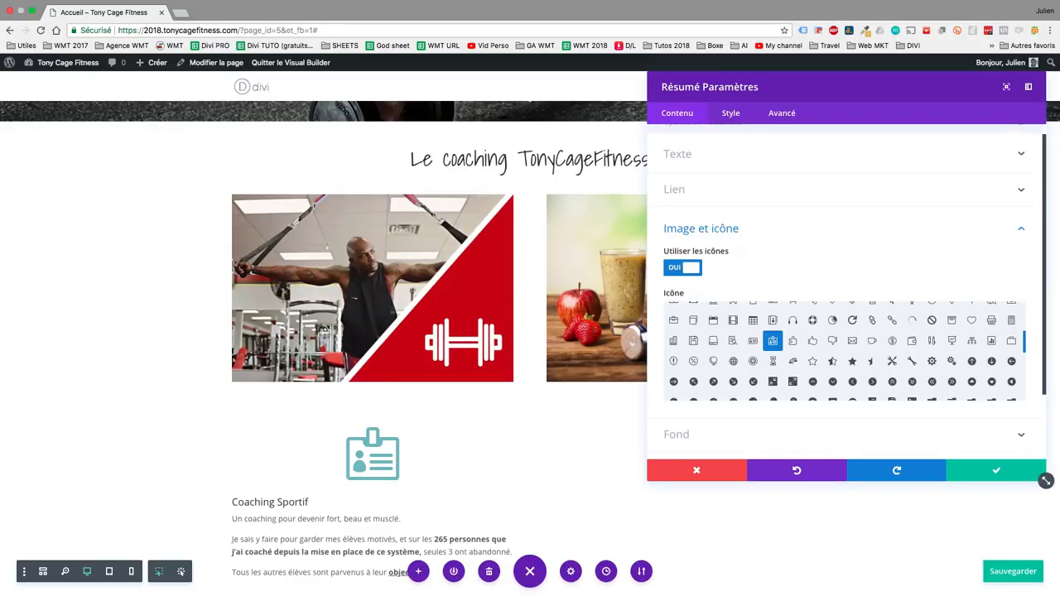
Open the blurb's Style > Image et icône options
left_click(746, 111)
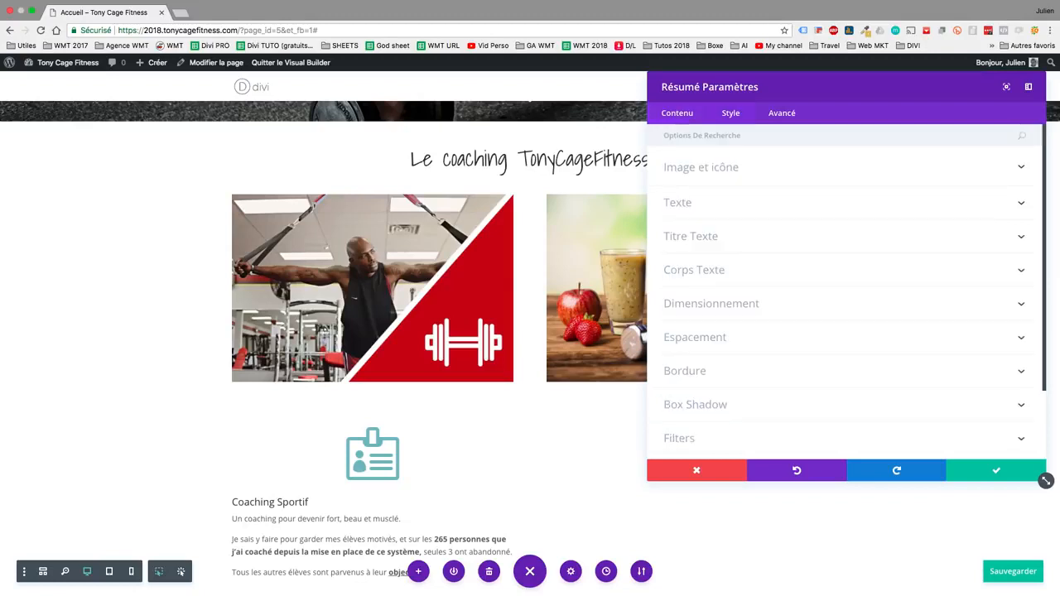
left_click(701, 167)
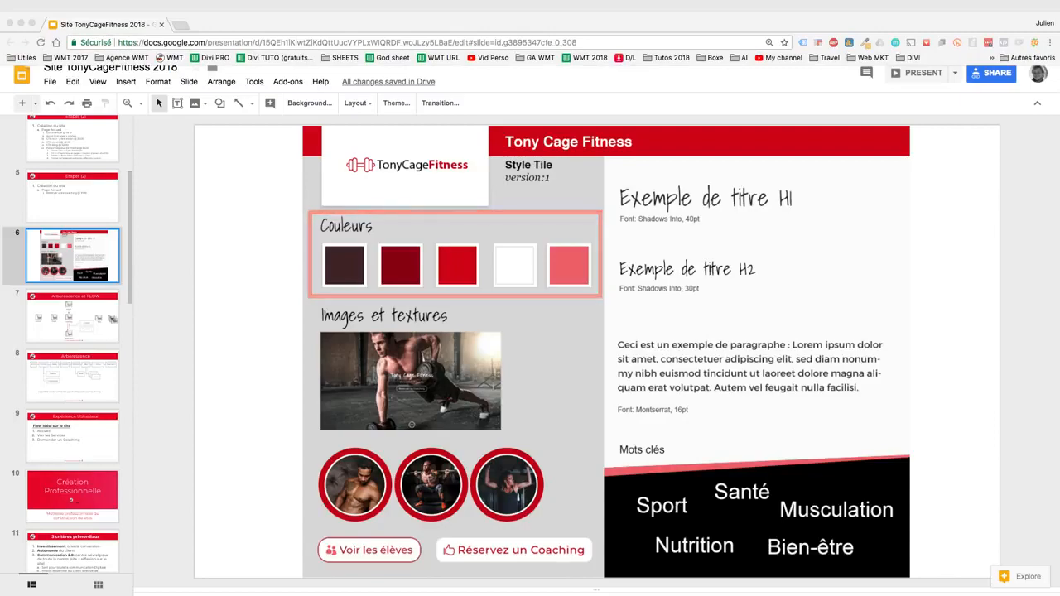
key("ctrl+Left")
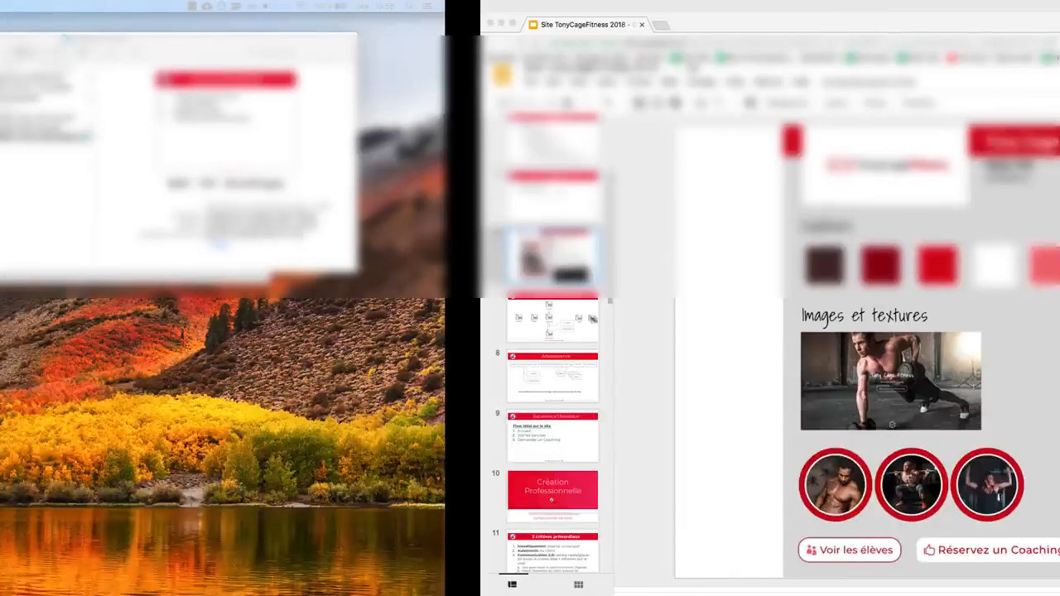
Copy brand red #cc000e from the colour note and check the style guide slide
left_click_drag(679, 594, 752, 126)
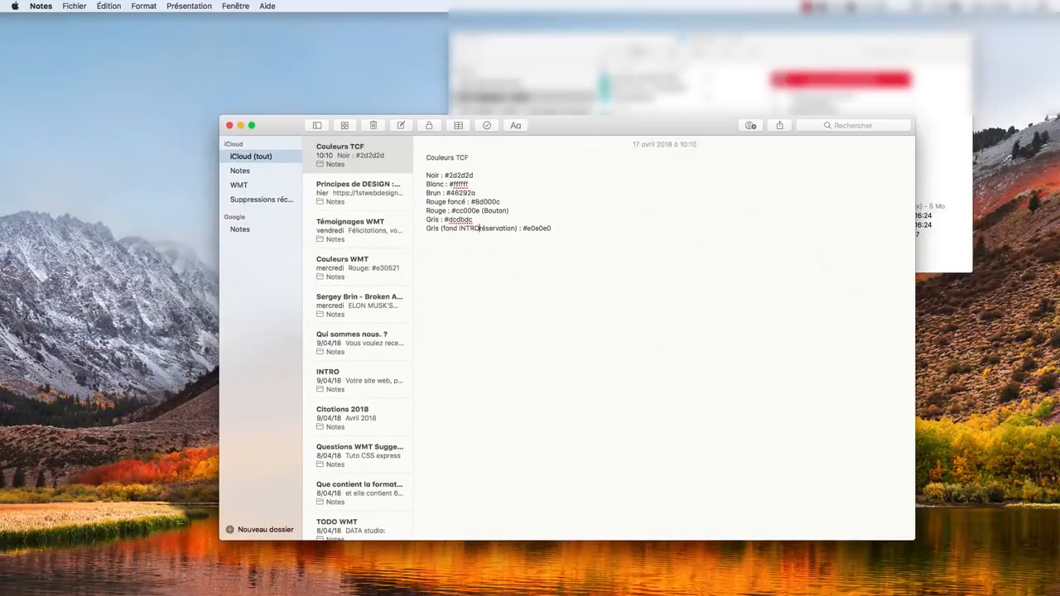
double_click(469, 210)
key("super+c")
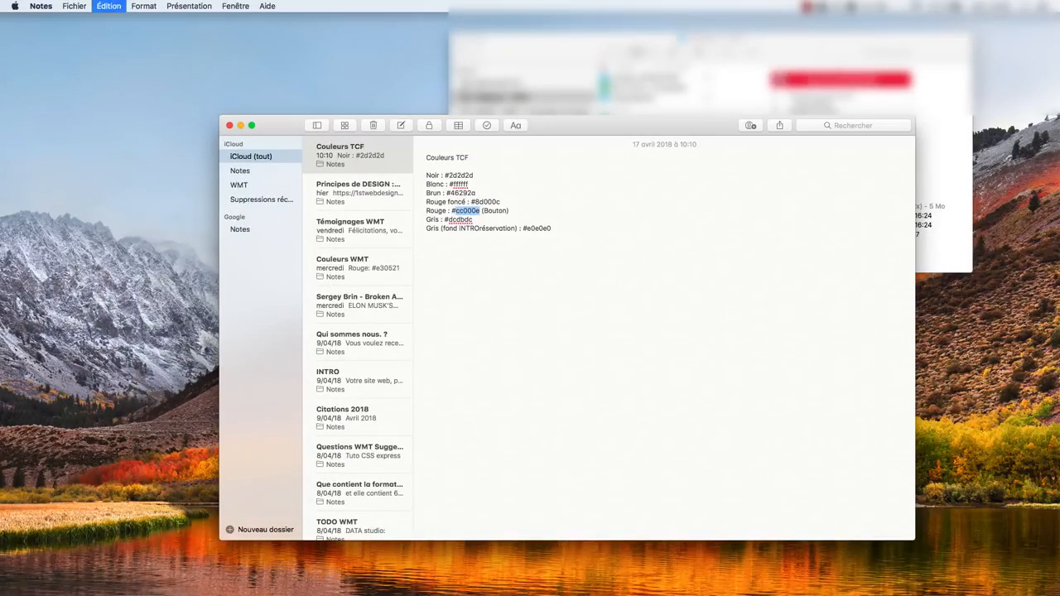
key("ctrl+Right")
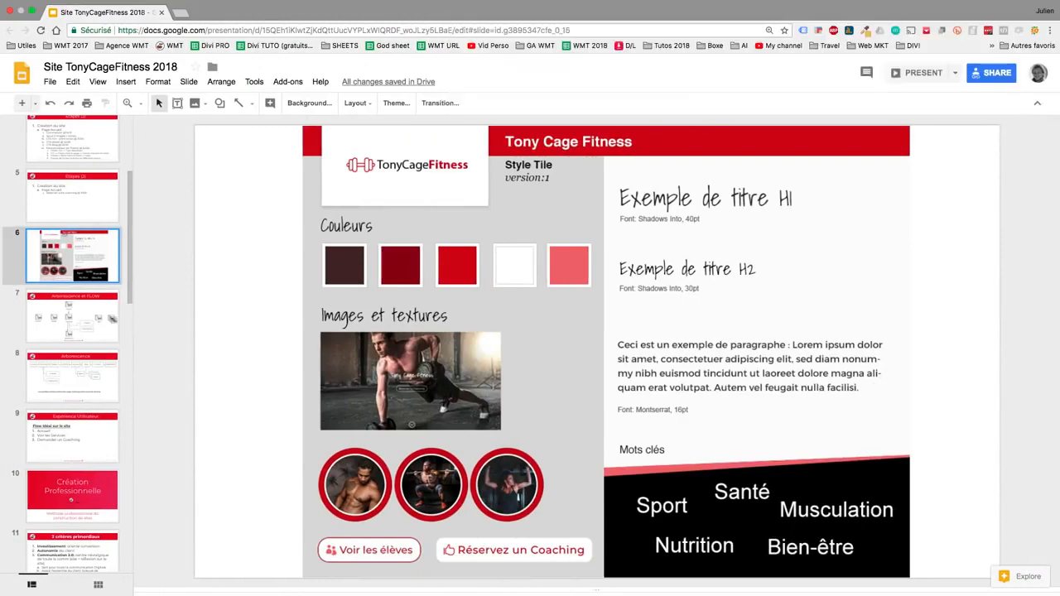
key("Up")
key("Down")
key("ctrl+Right")
Set the blurb icon colour to brand red #cc000e
left_click(695, 238)
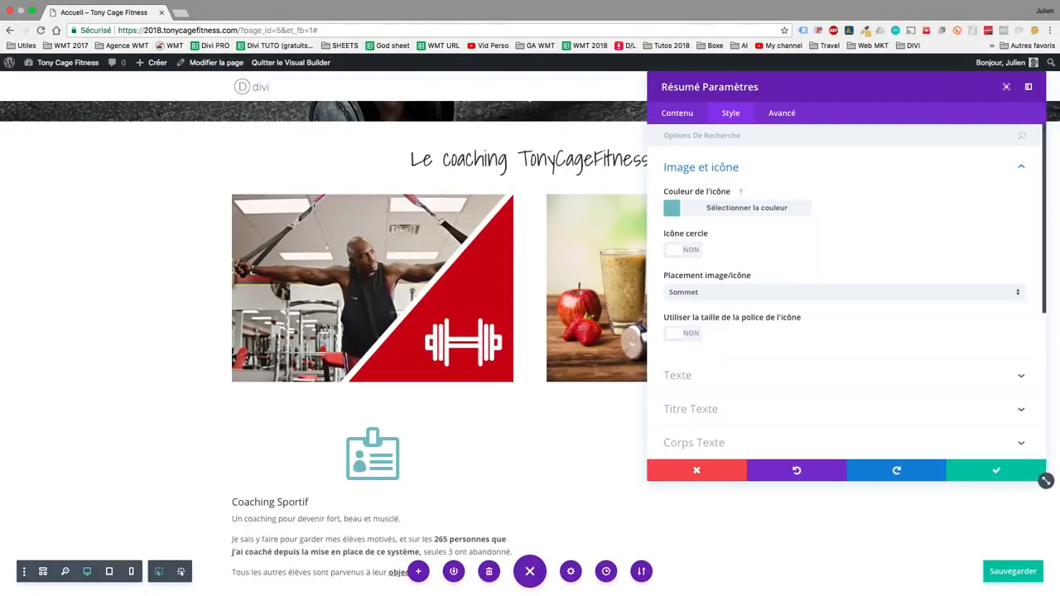
left_click(704, 209)
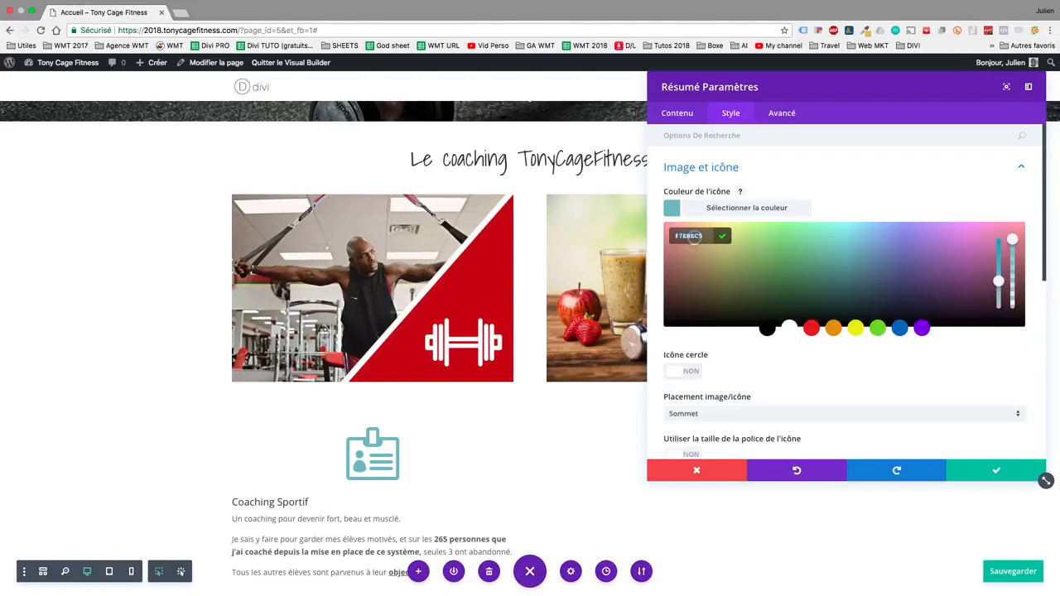
key("super+v")
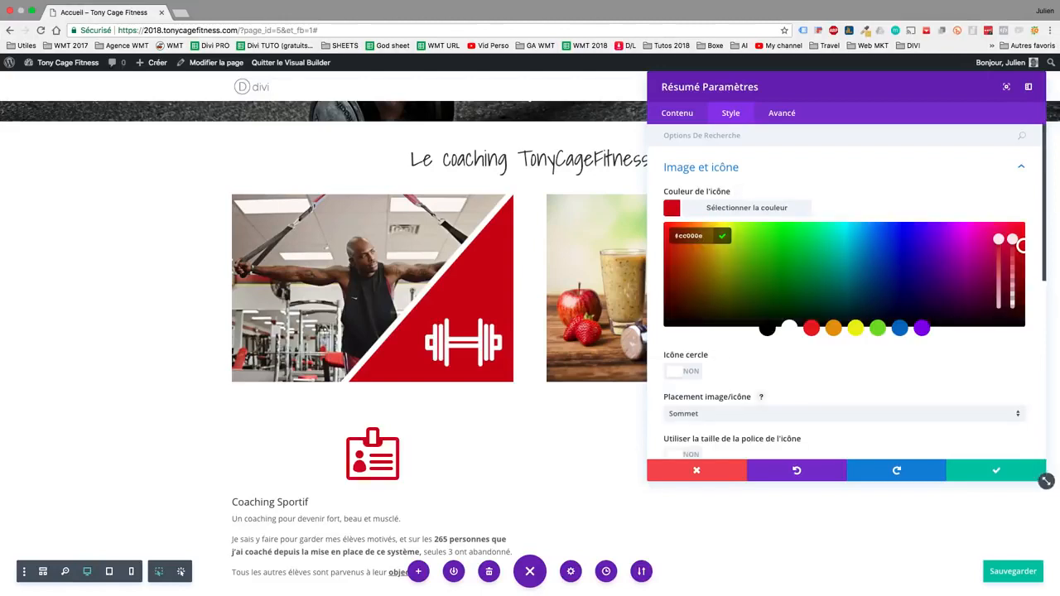
scroll(845, 289, "down", 2)
Try a circle behind the icon in red, black, blue and cyan-blue
left_click(682, 315)
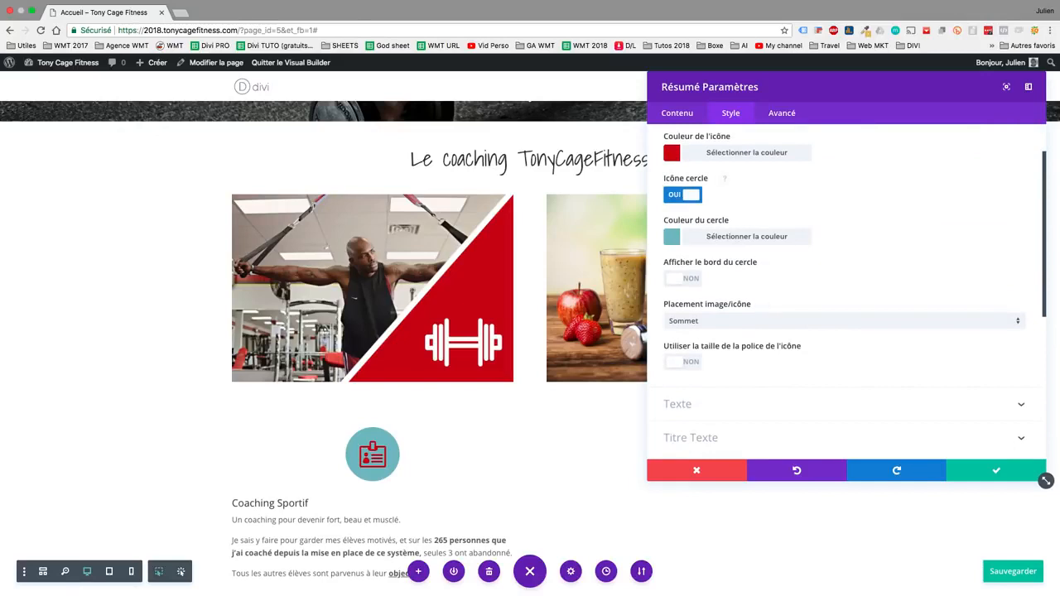
left_click(694, 237)
left_click(811, 357)
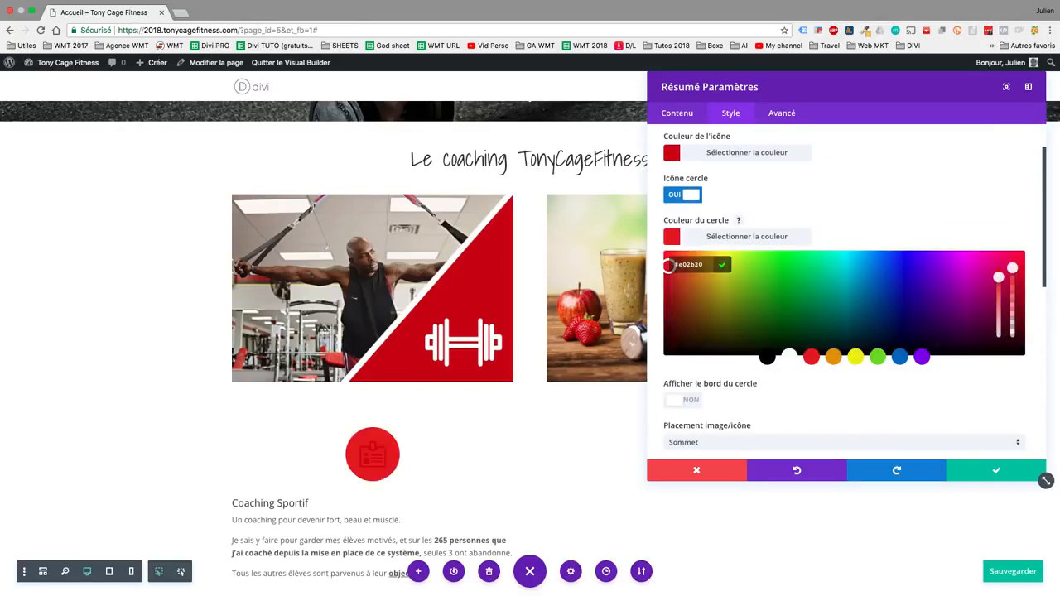
left_click(767, 357)
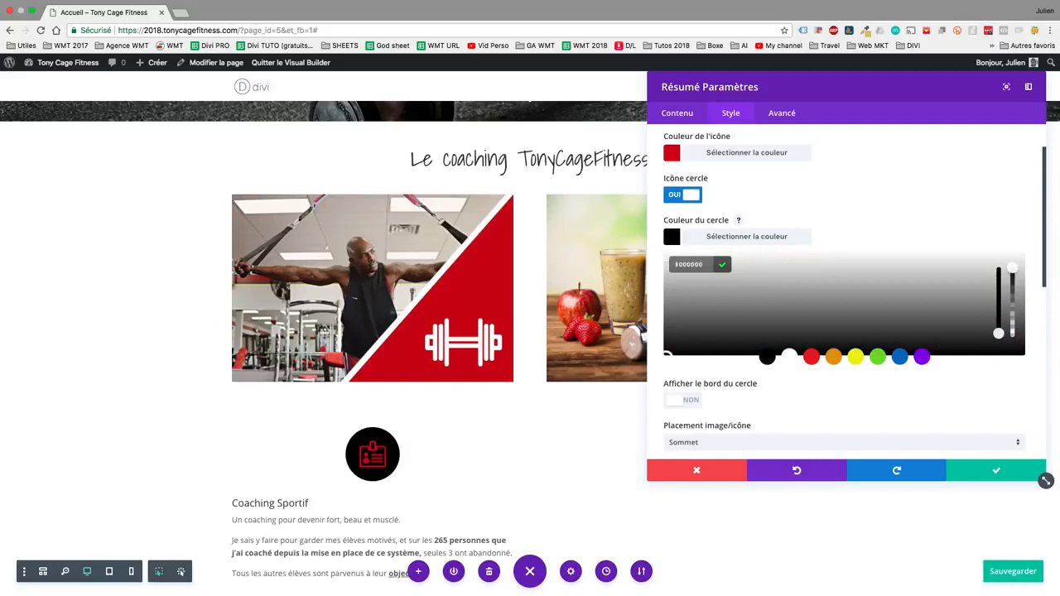
left_click(899, 357)
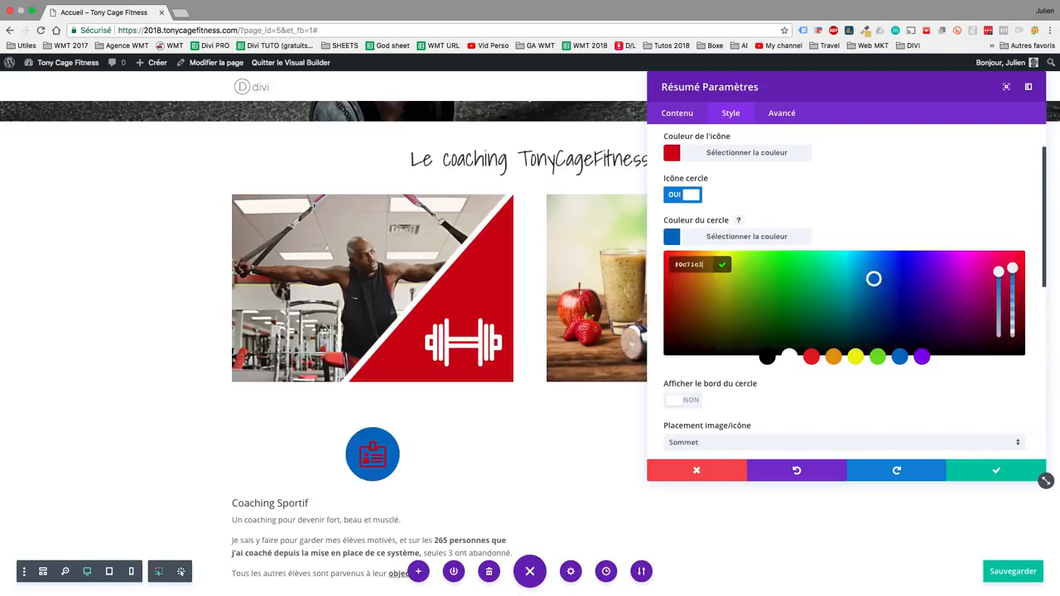
mouse_move(874, 279)
left_mouse_down()
mouse_move(867, 313)
mouse_move(843, 296)
mouse_move(861, 280)
left_mouse_up()
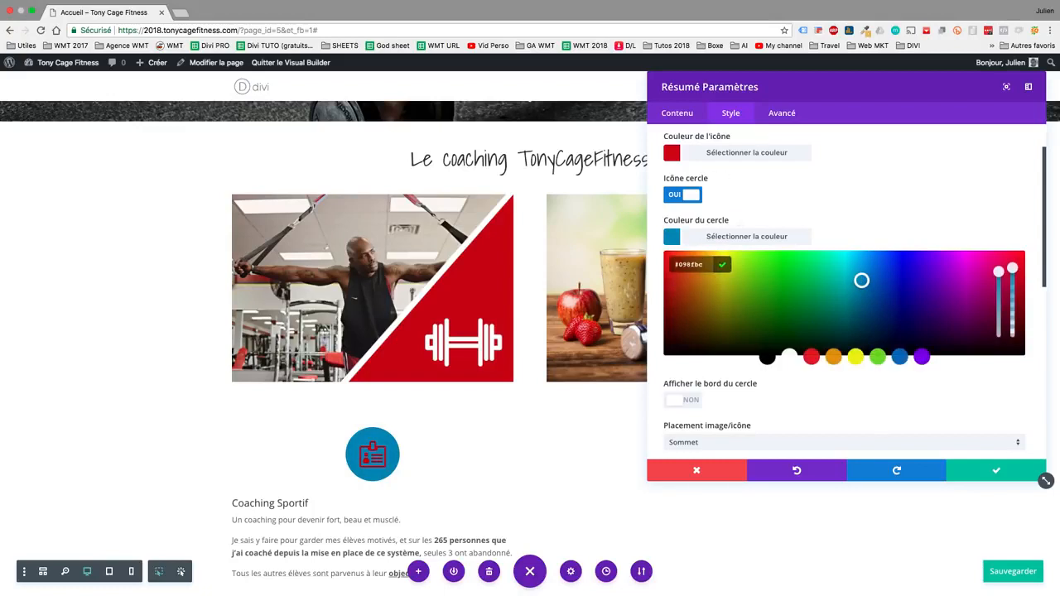
Test a transparent circle with a #cc000e border, then turn Icône cercle off
left_click(683, 400)
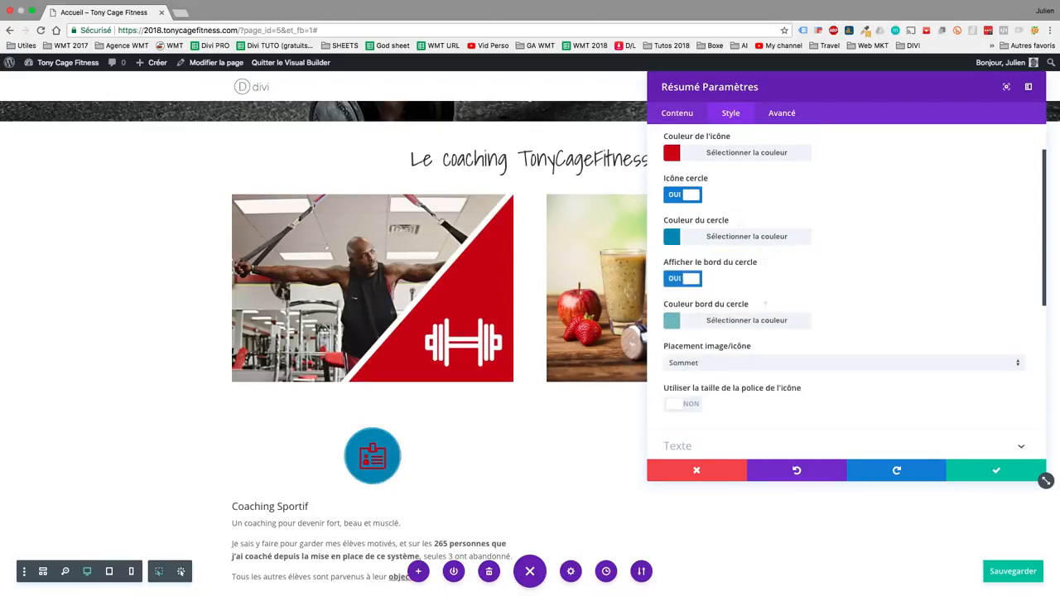
left_click(743, 237)
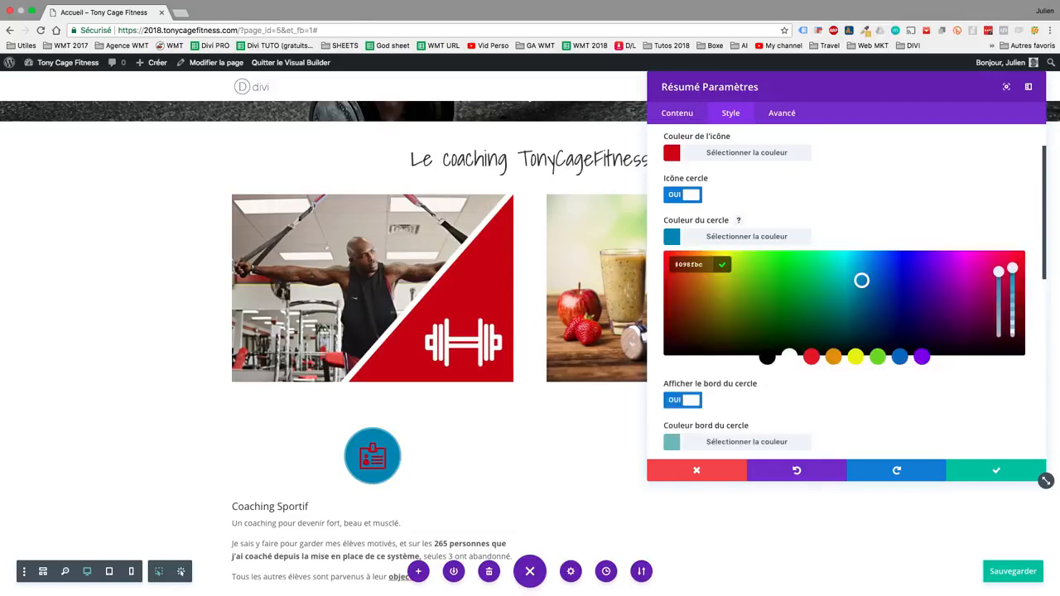
left_click_drag(1013, 268, 1012, 335)
left_click(1053, 348)
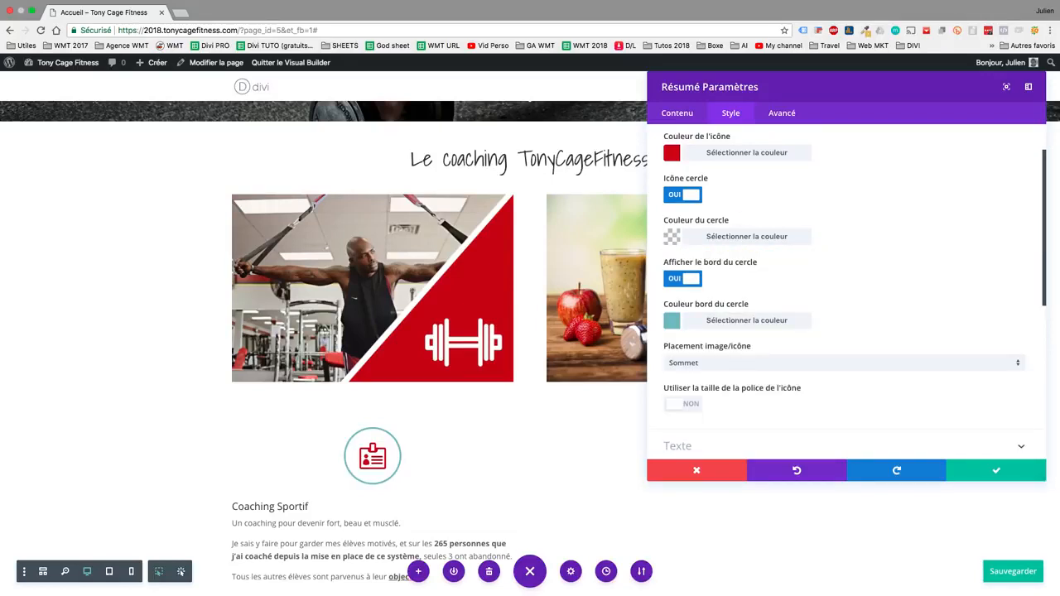
left_click(746, 321)
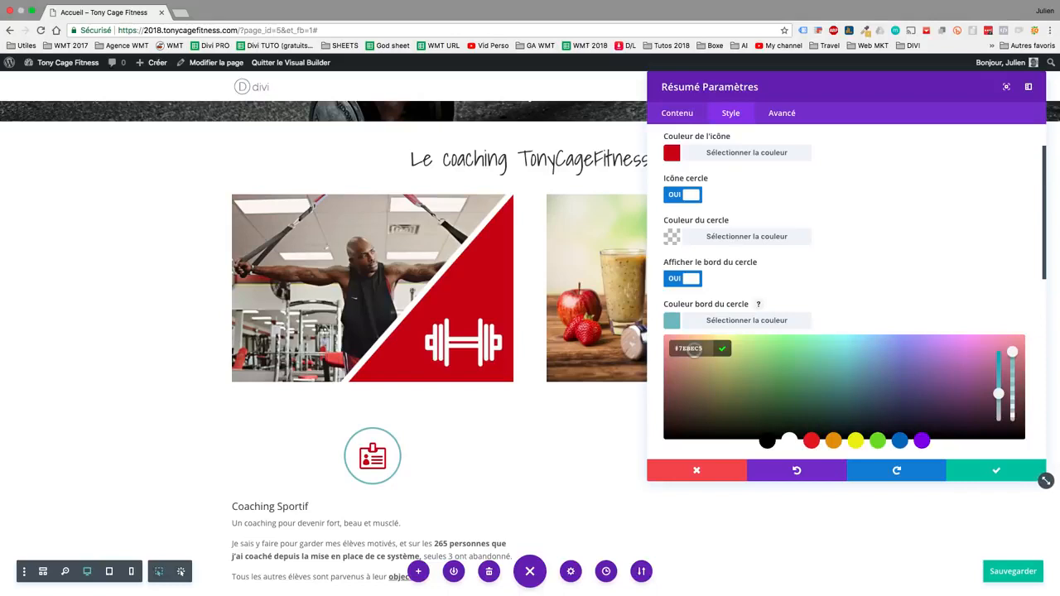
type("#cc000e")
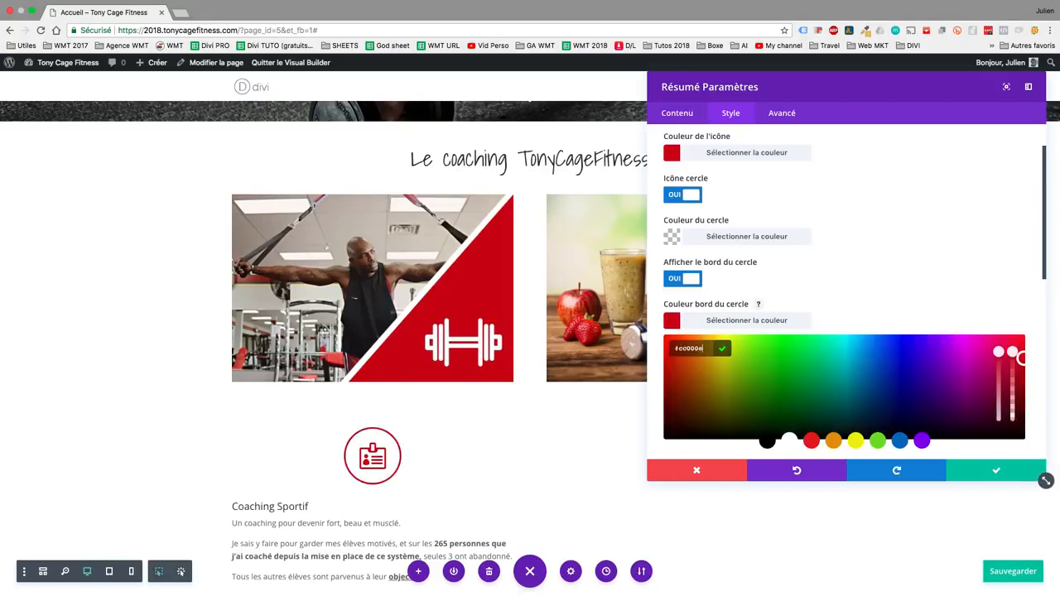
left_click(683, 195)
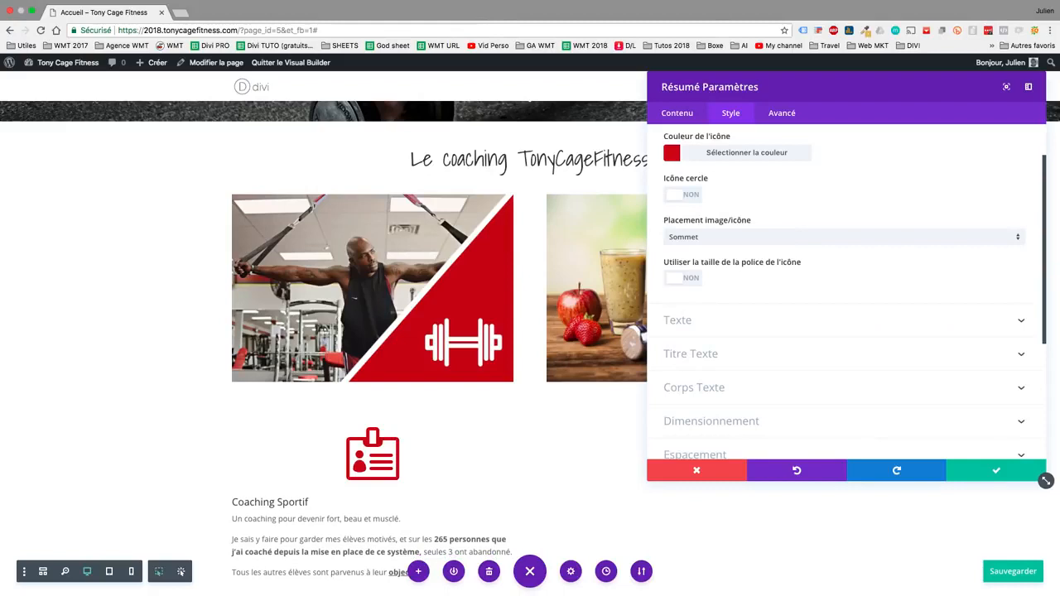
Try the icon placed left of the title, then put it back at Sommet
left_click(843, 237)
left_click(844, 266)
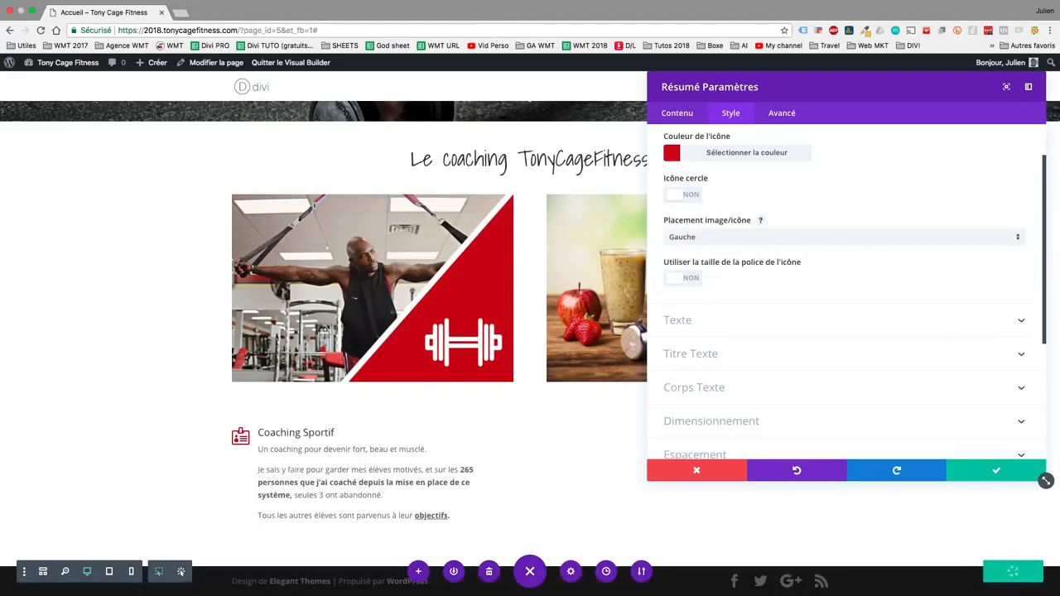
left_click(843, 237)
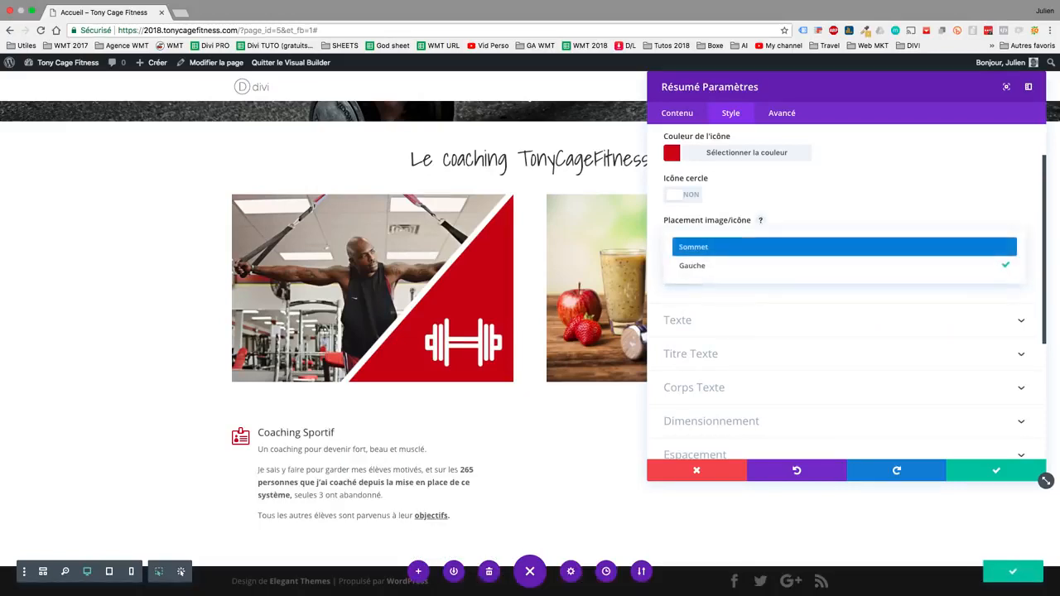
left_click(844, 246)
Enable a custom icon font size and set it to 66px
left_click(682, 278)
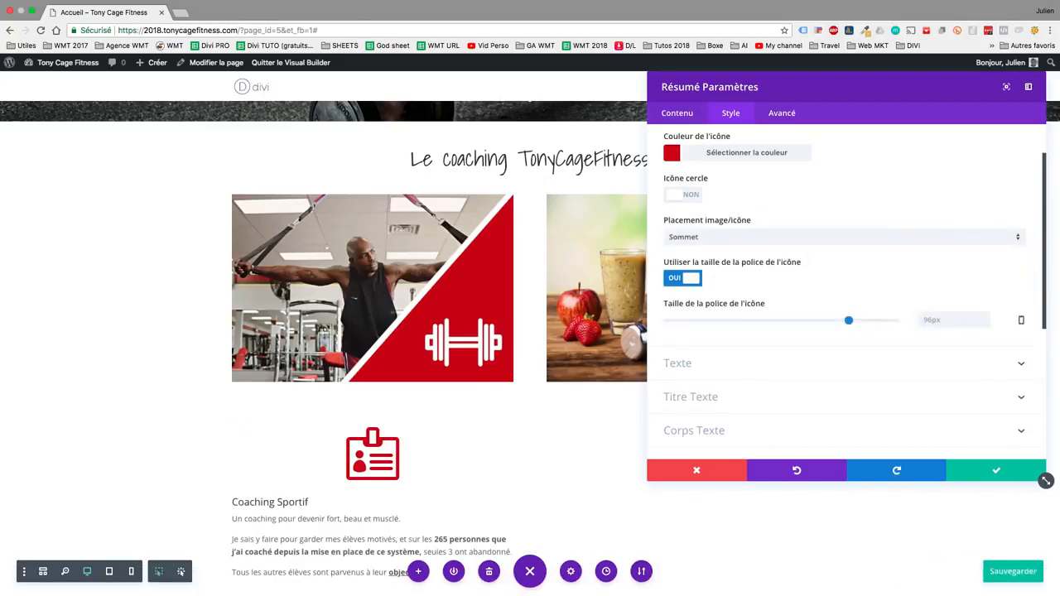
left_click_drag(848, 319, 791, 320)
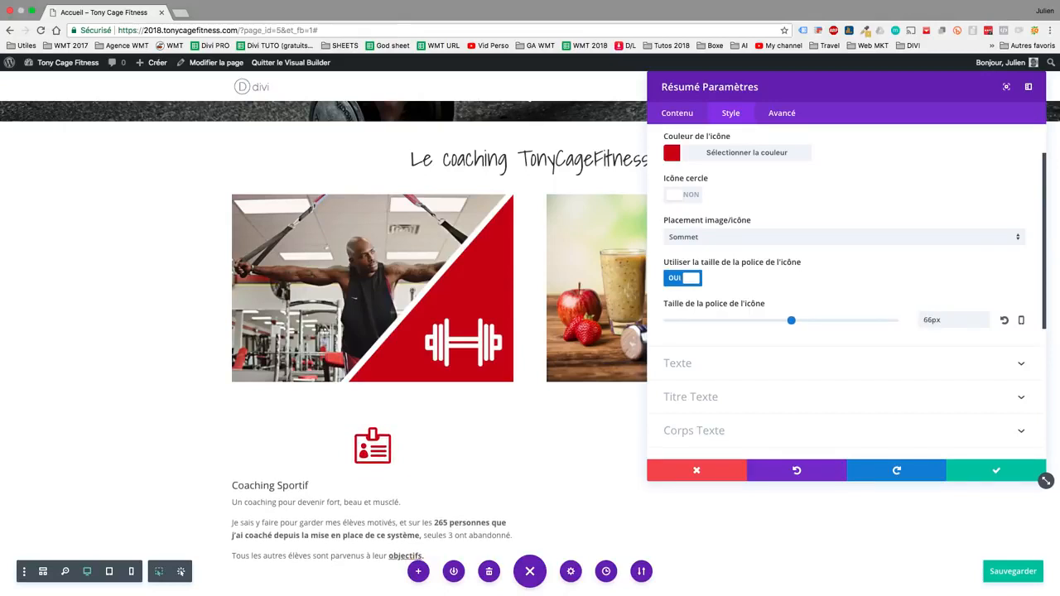
scroll(855, 286, "down", 2)
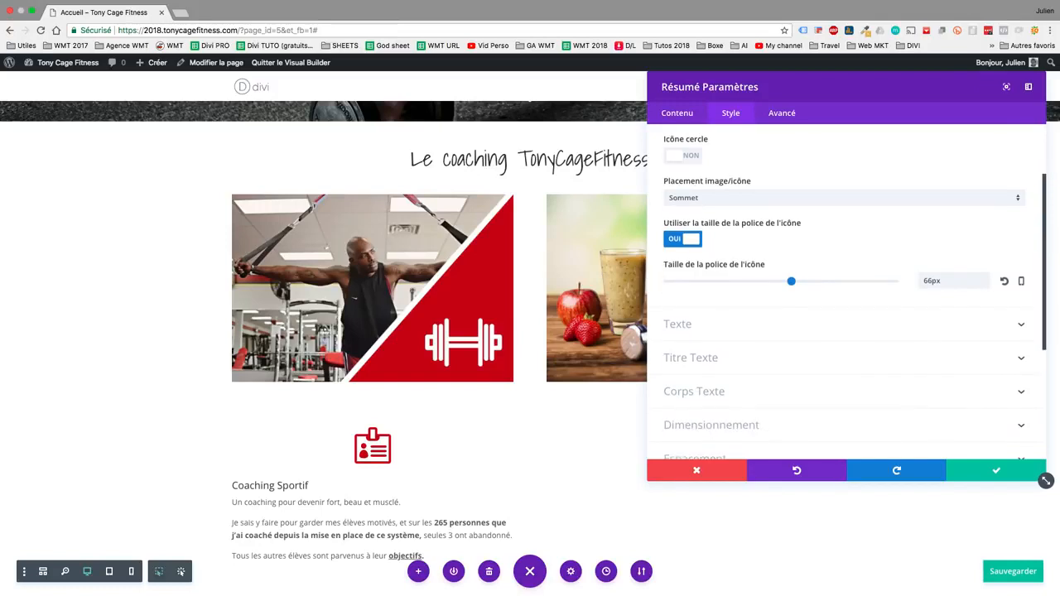
scroll(845, 290, "down", 4)
Center-align the Coaching Sportif blurb's title and description, then close its settings
left_click(795, 236)
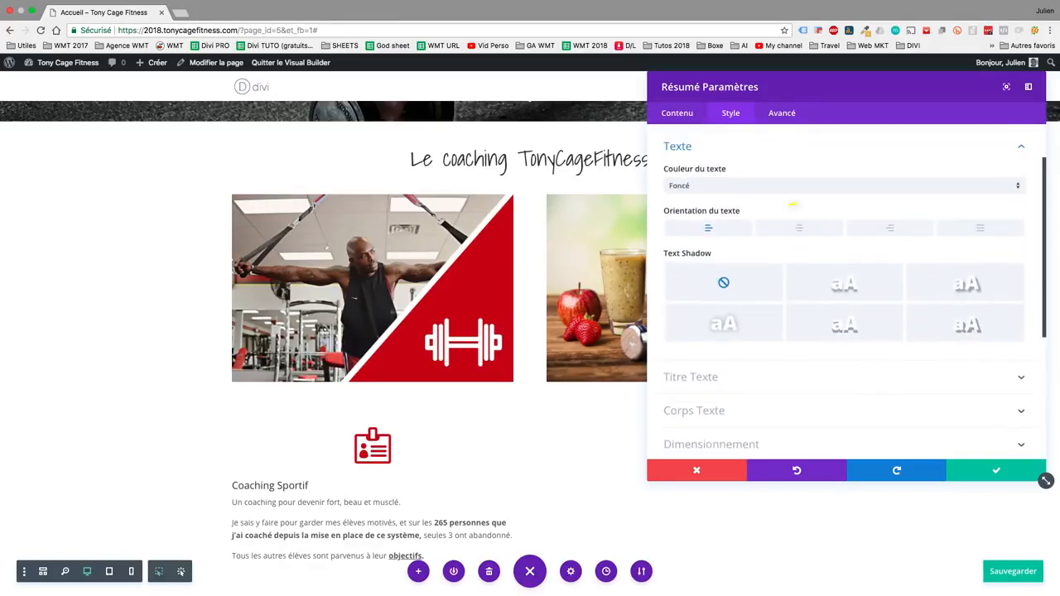
left_click(798, 227)
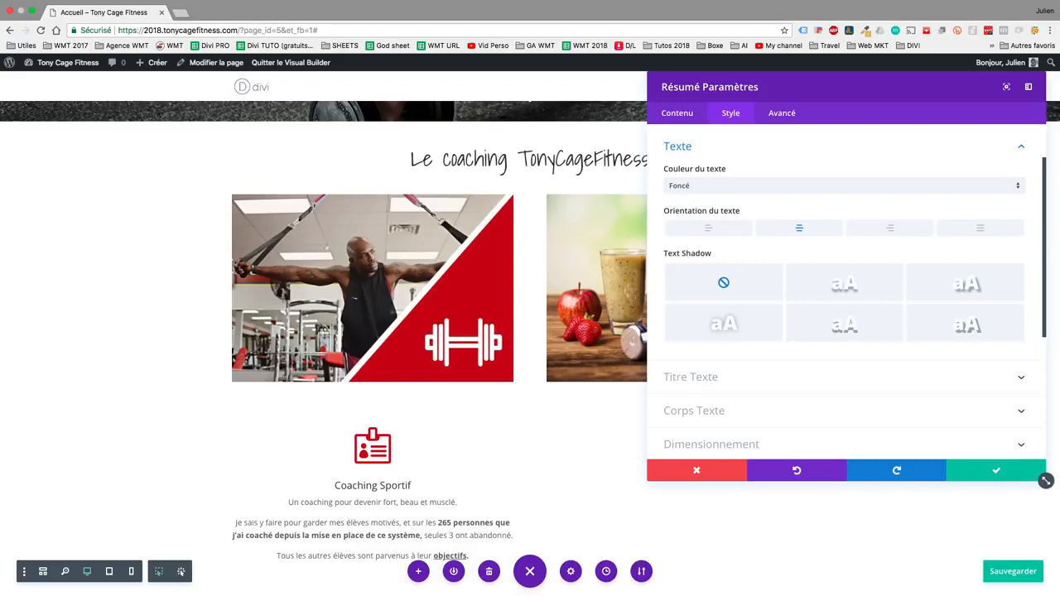
scroll(1046, 481, "down", 2)
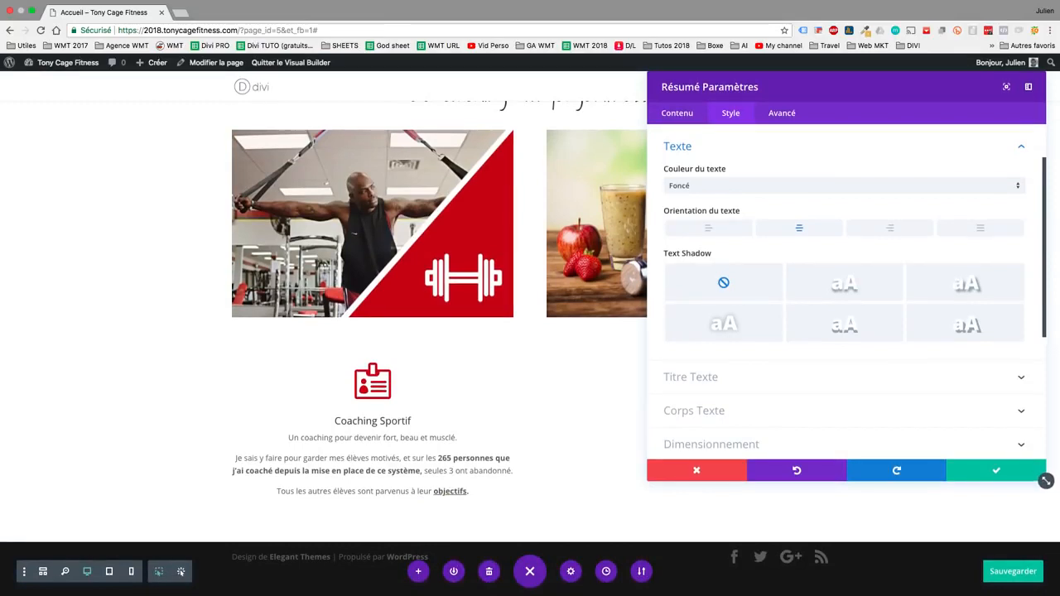
left_click(997, 471)
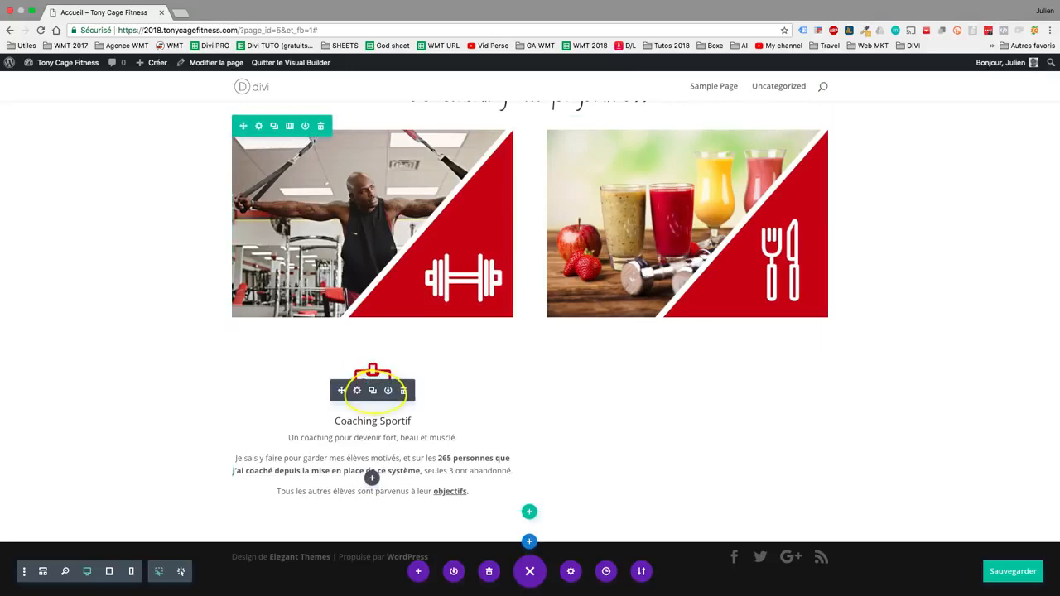
Copy the Coaching Sportif blurb under the fruit-drinks image, delete the empty module, and reopen settings
left_click(373, 391)
mouse_move(341, 390)
left_mouse_down()
mouse_move(526, 379)
mouse_move(690, 385)
mouse_move(748, 455)
mouse_move(632, 431)
mouse_move(869, 484)
mouse_move(707, 359)
mouse_move(705, 279)
mouse_move(717, 443)
left_mouse_up()
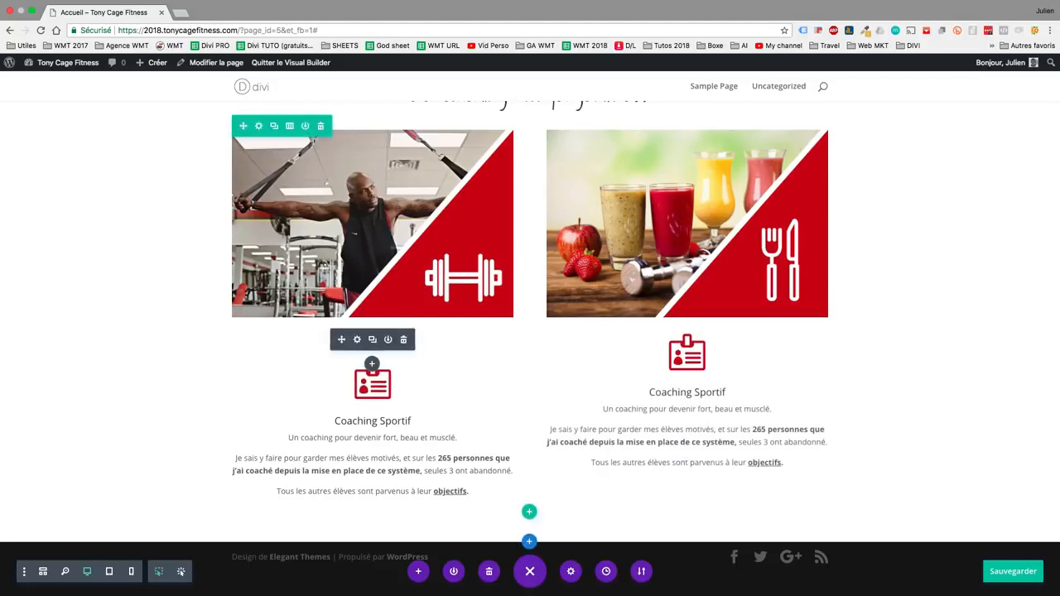
left_click(404, 339)
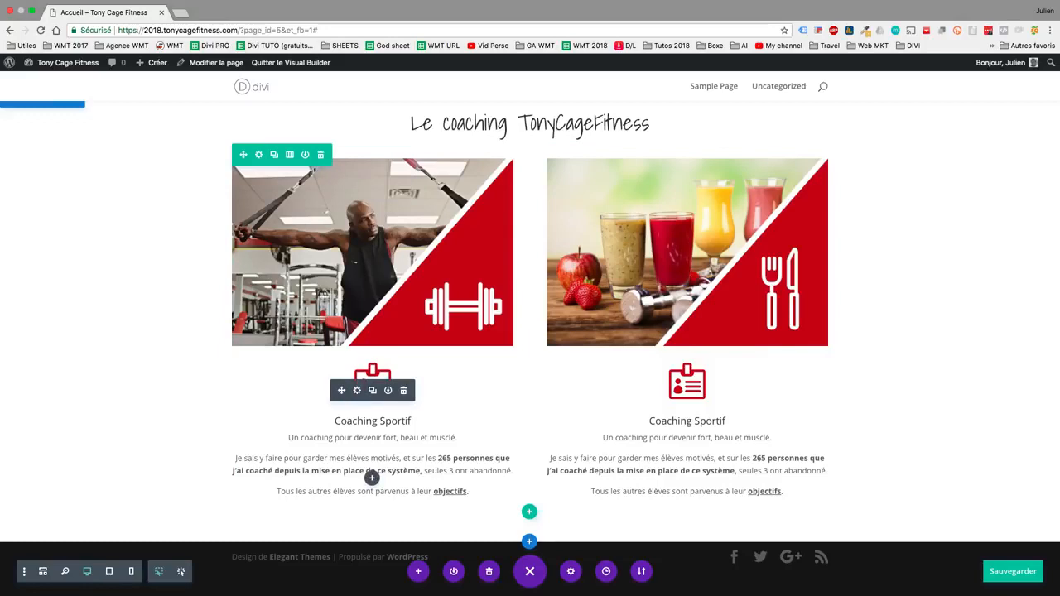
left_click(357, 390)
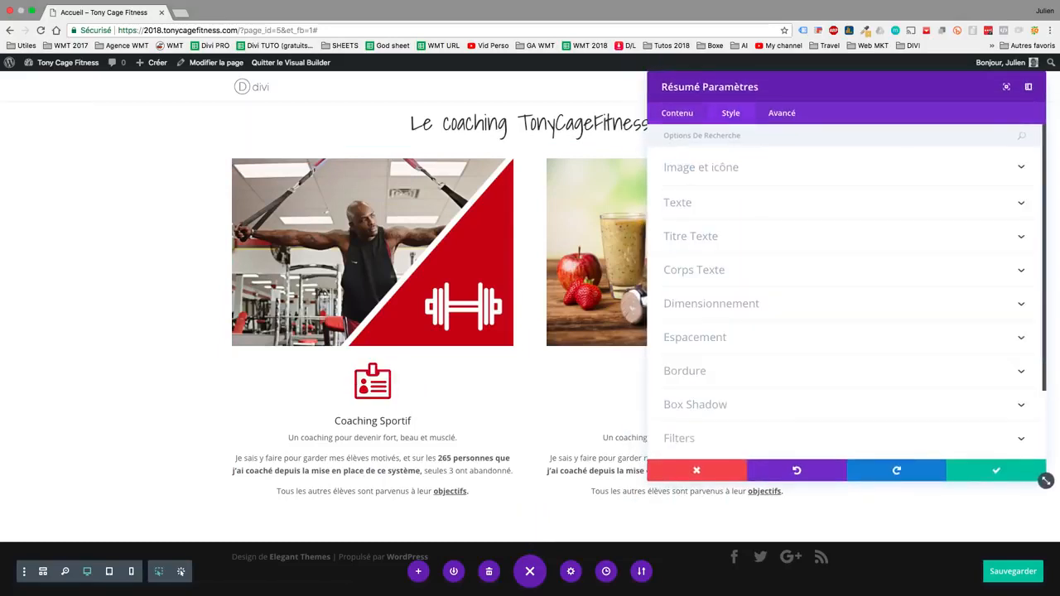
Try top inner margin values of 10 and 50 on the blurb, clear them, and close its settings
key("super+s")
left_click(695, 338)
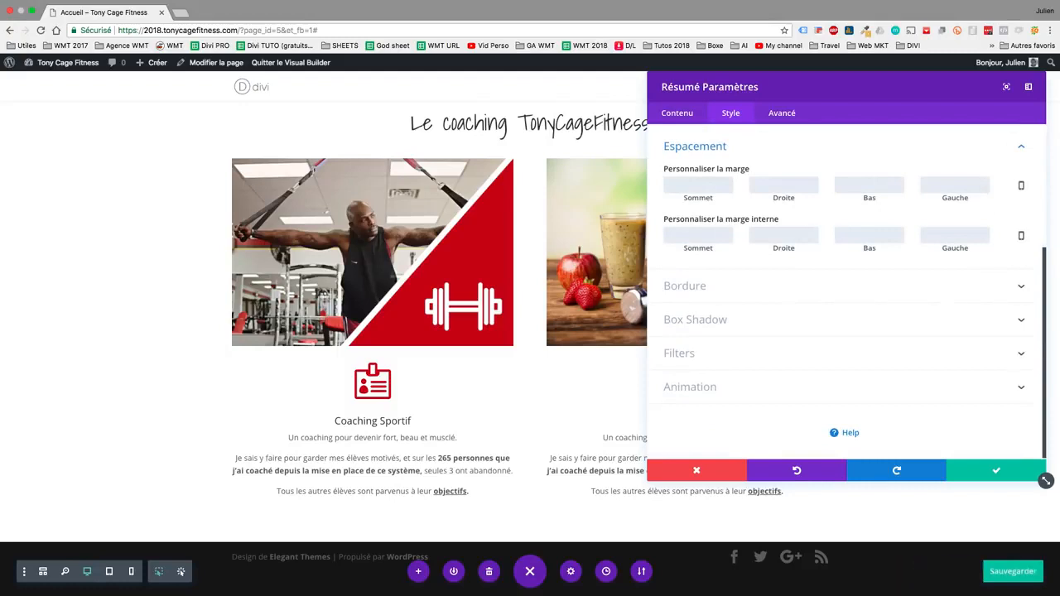
type("10")
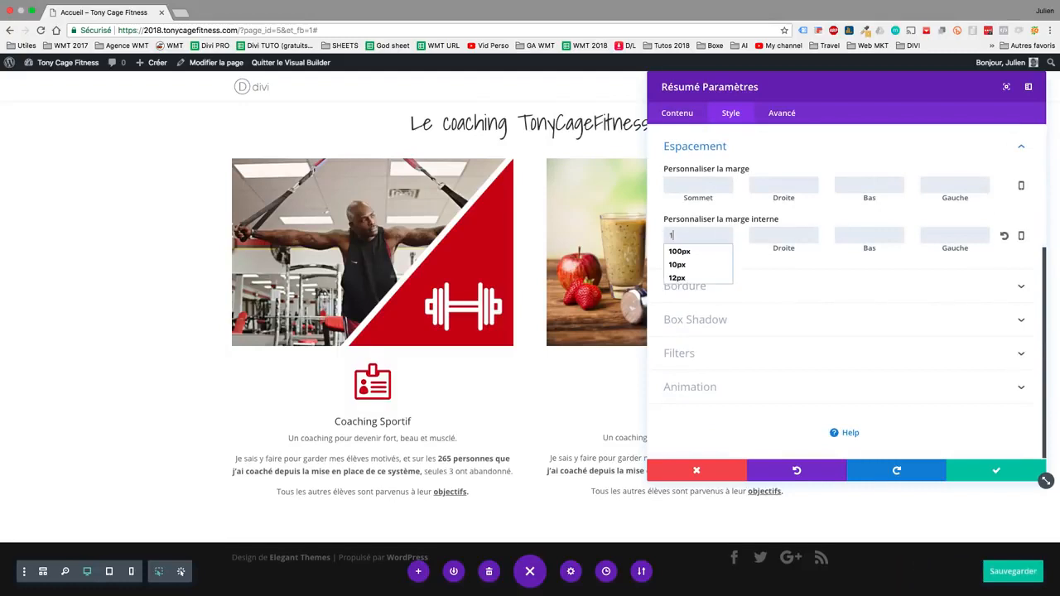
key("BackSpace")
key("BackSpace")
type("50")
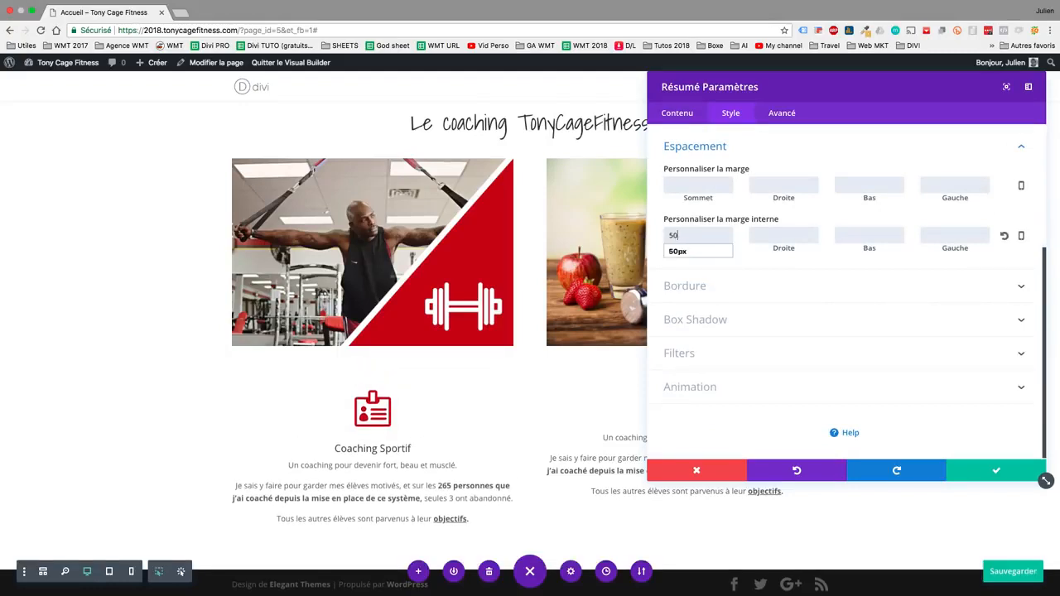
key("BackSpace")
key("BackSpace")
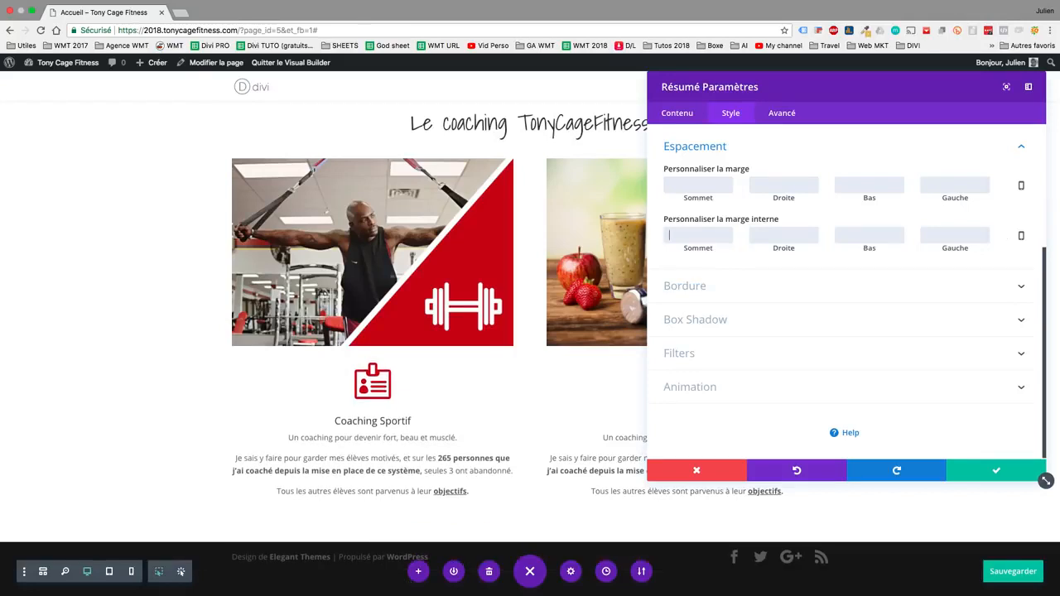
left_click(996, 470)
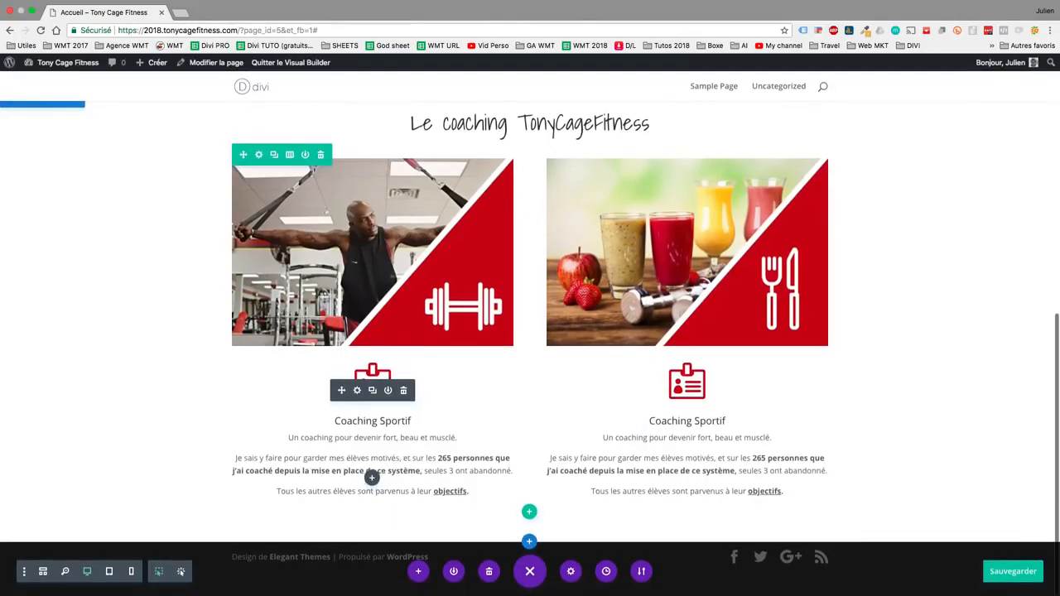
Save the home page layout with its two Coaching Sportif cards
scroll(372, 489, "up", 2)
scroll(372, 489, "up", 10)
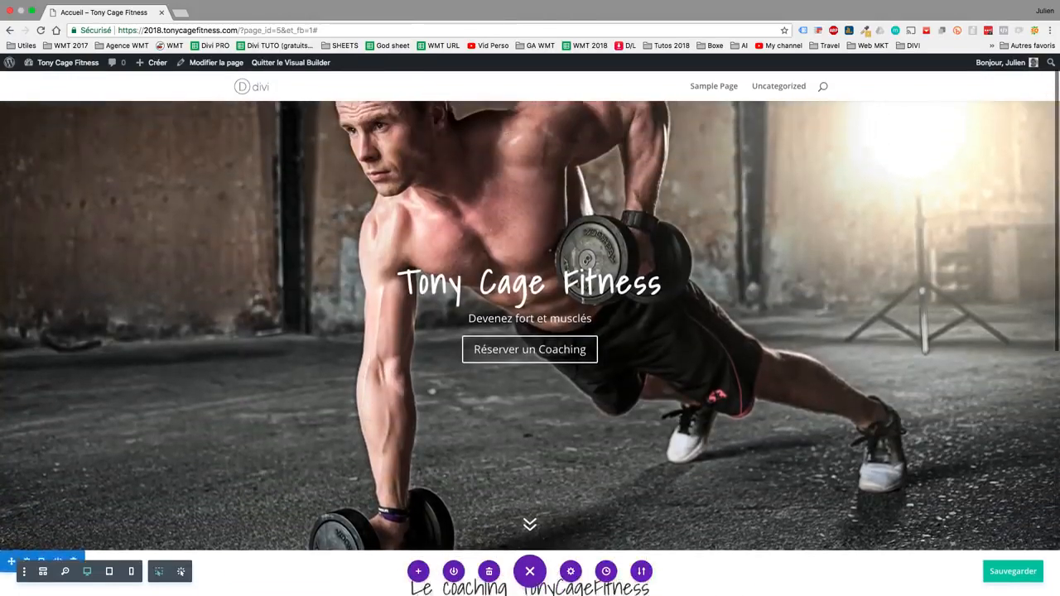
scroll(372, 477, "down", 10)
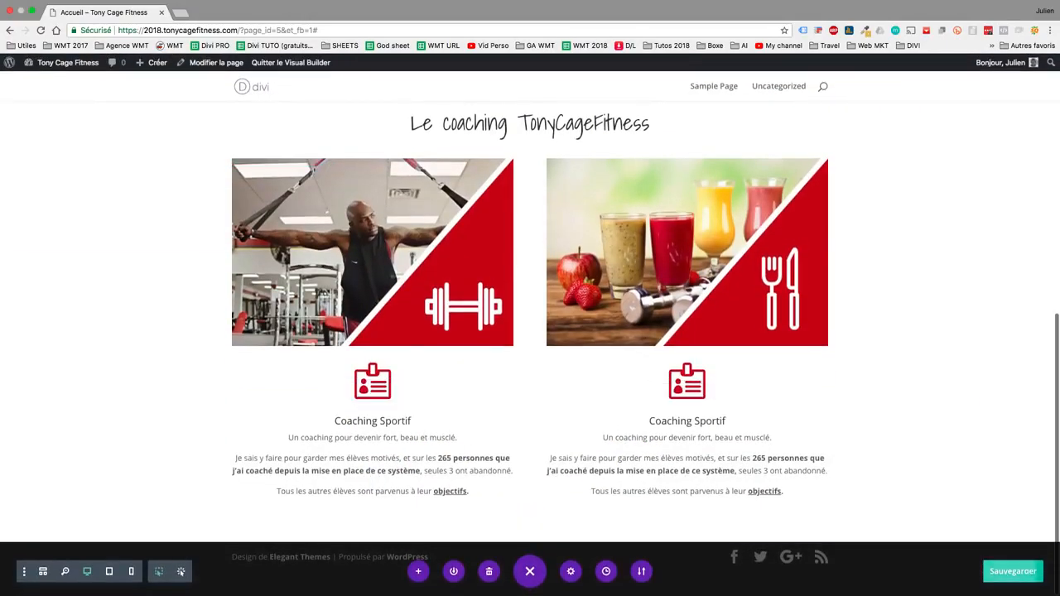
left_click(1013, 570)
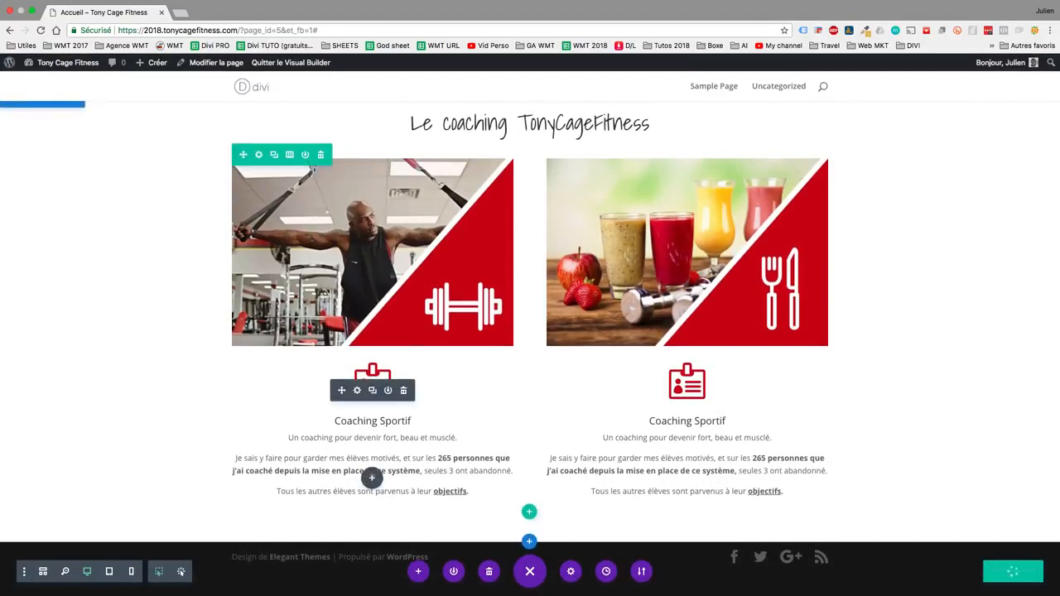
Add a Bouton module under the left card labelled 'Réserver votre coaching sportif'
left_click(372, 478)
type("bout")
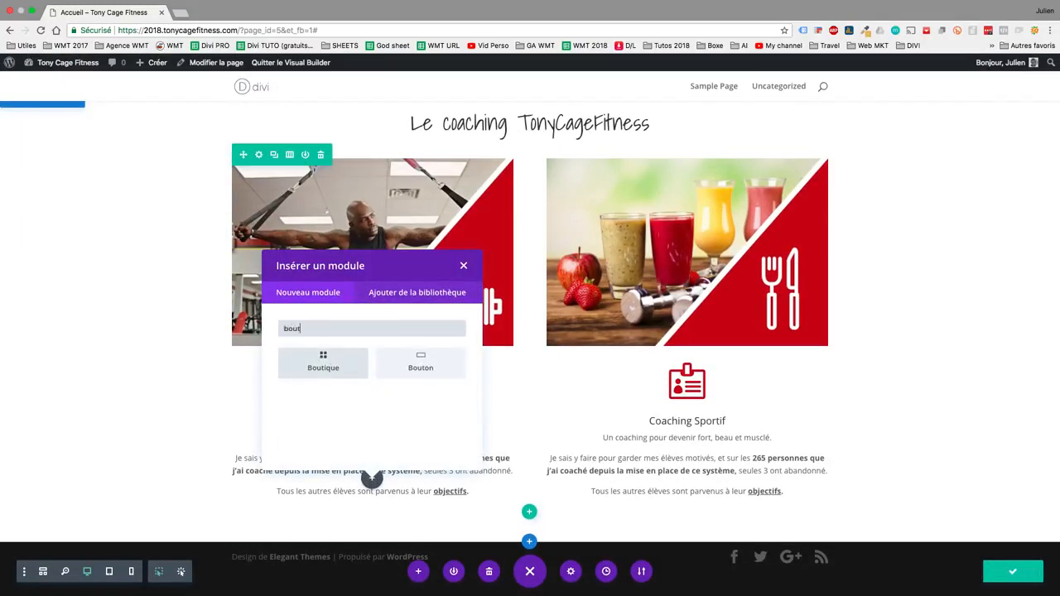
left_click(421, 363)
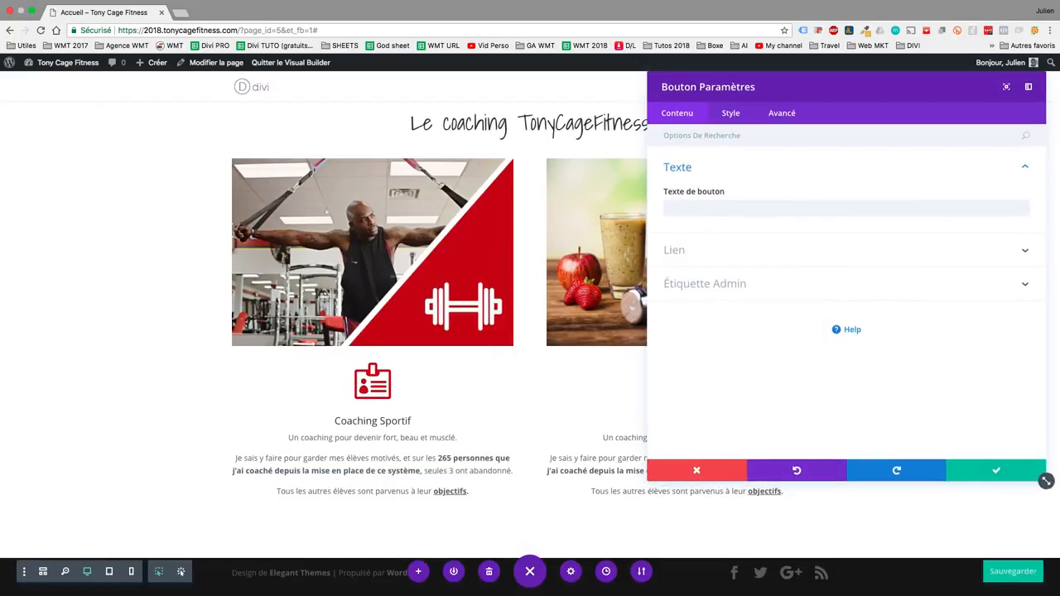
left_click(746, 208)
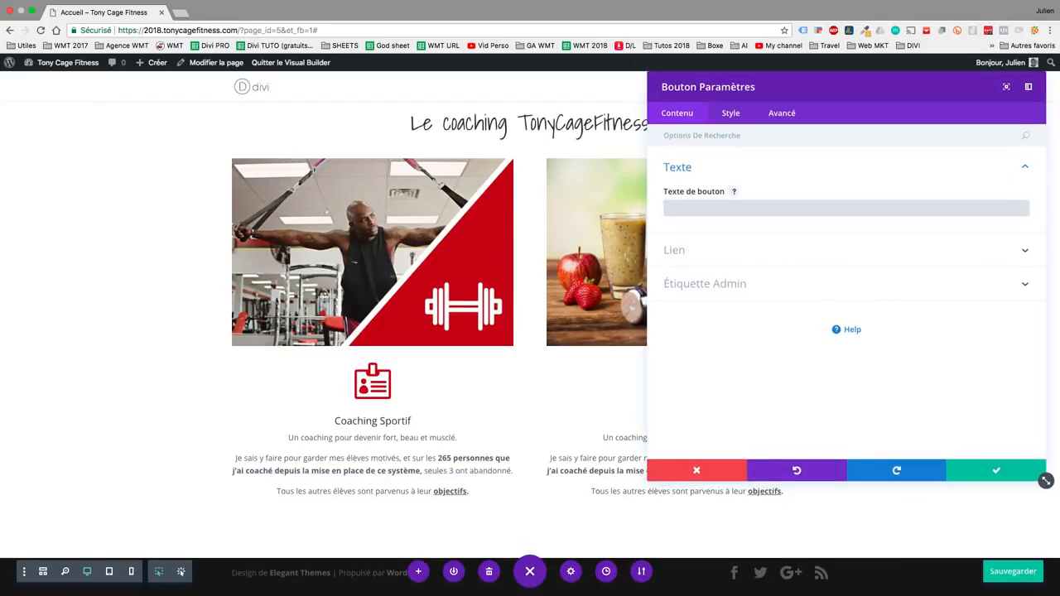
left_click(746, 208)
type("Réserver votre coaching sportif")
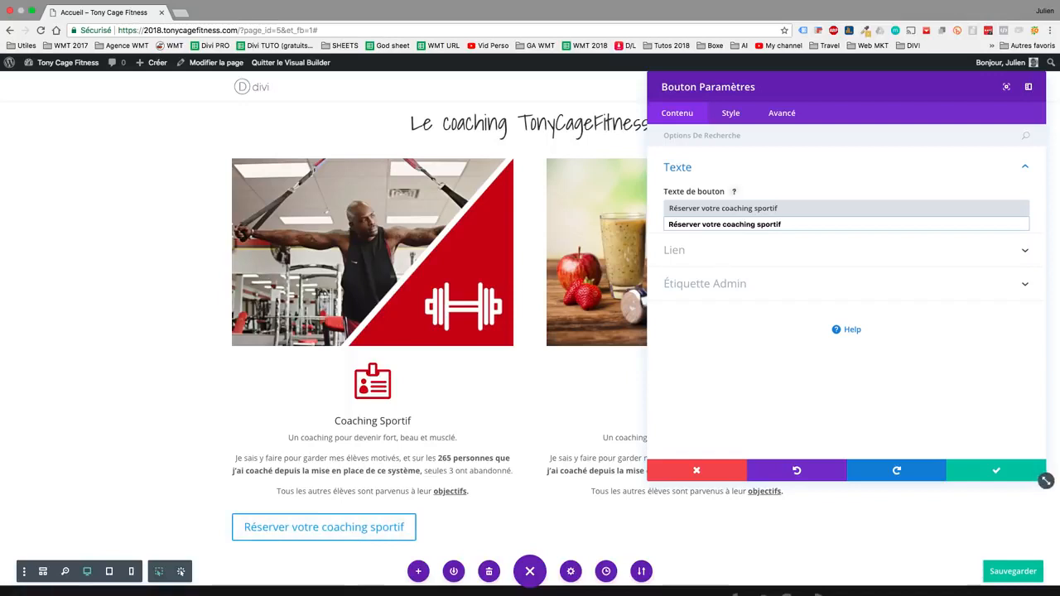
Enable custom button styles, keep 20px text size, and set the text colour to #cc000e
left_click(731, 112)
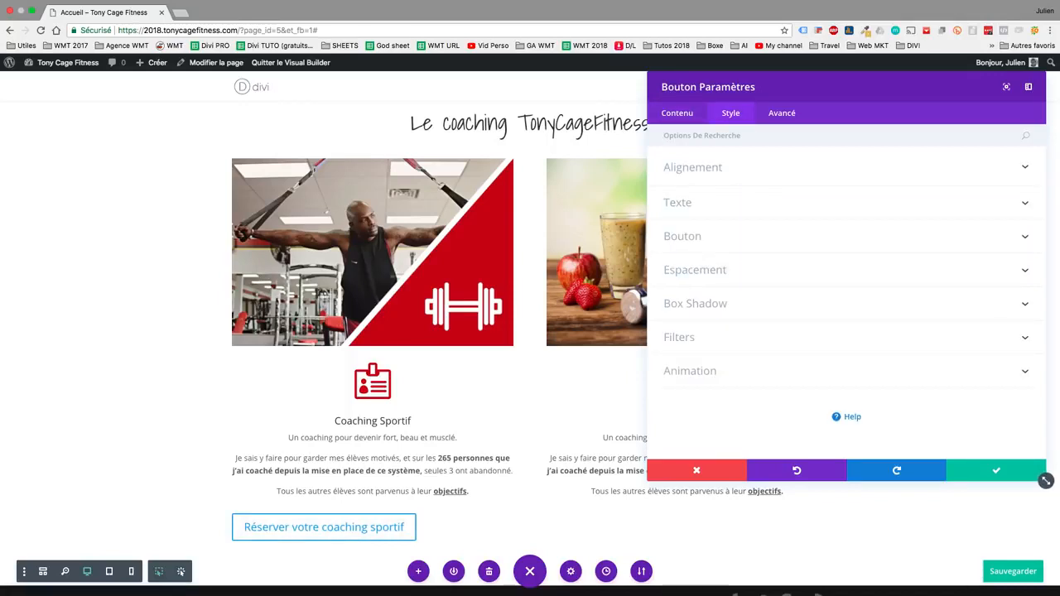
left_click(682, 237)
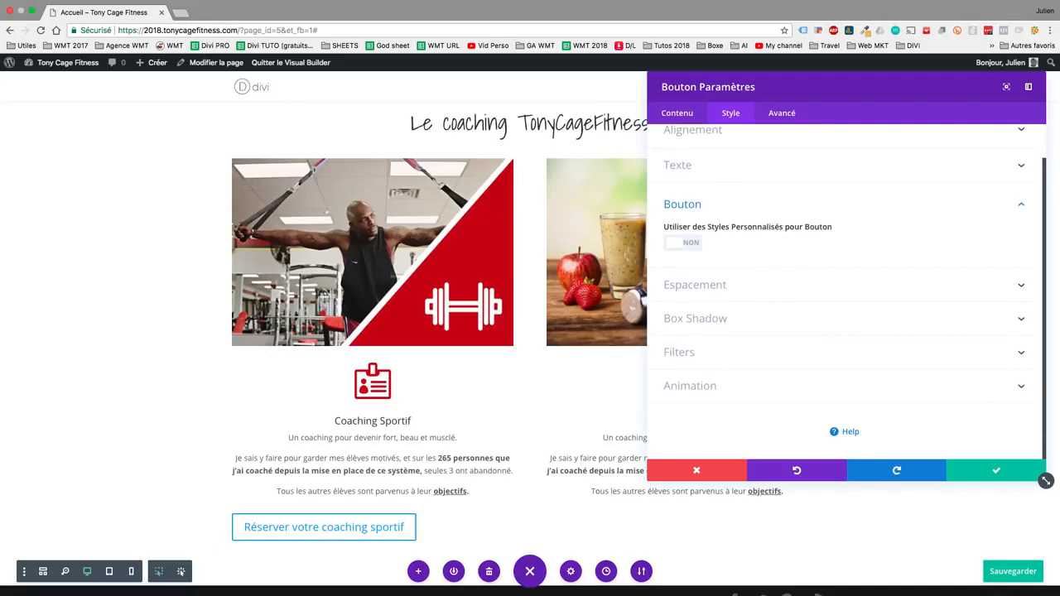
left_click(683, 242)
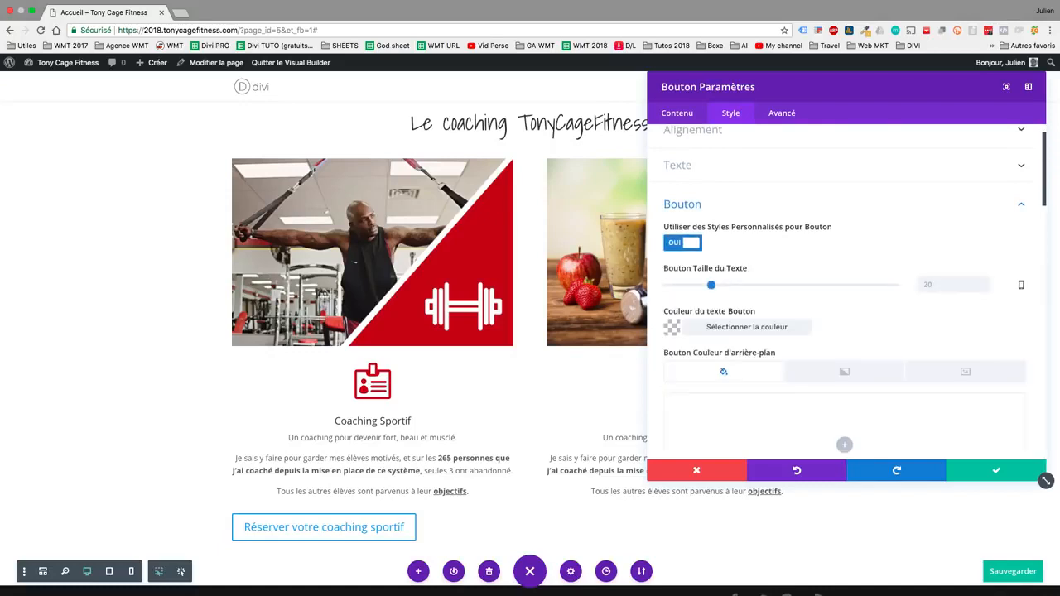
left_click_drag(712, 285, 711, 285)
left_click(746, 327)
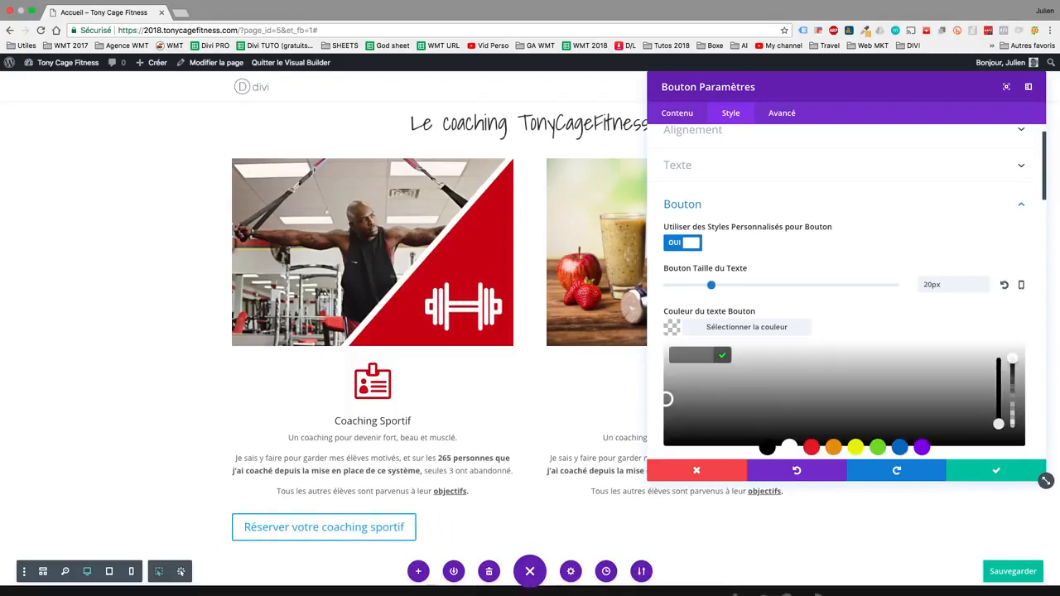
type("Réserver votre coaching sportif")
scroll(693, 355, "up", 1)
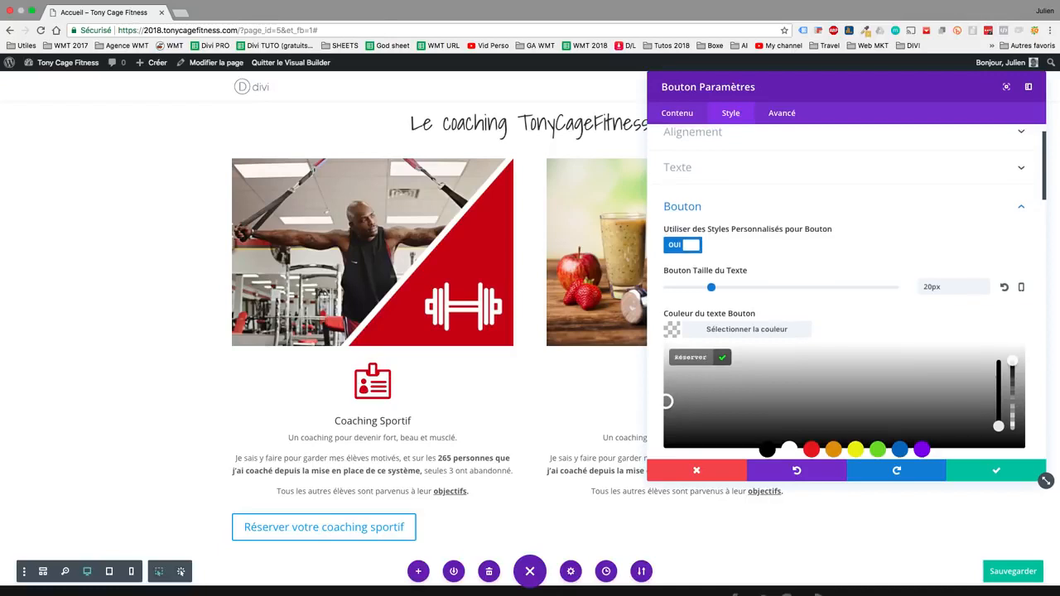
key("super+a")
type("#cc000e")
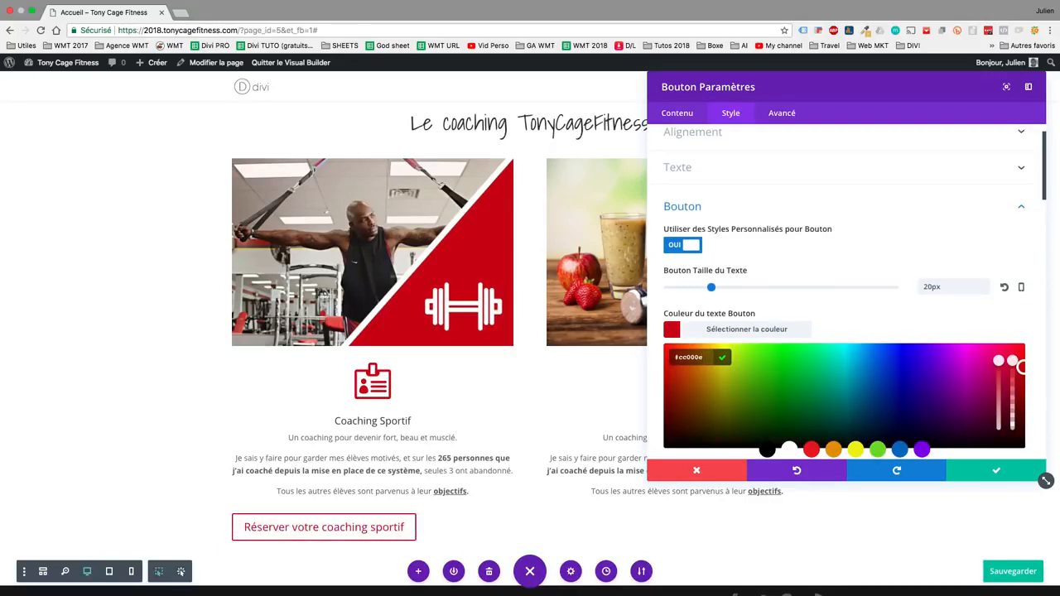
scroll(845, 290, "down", 3)
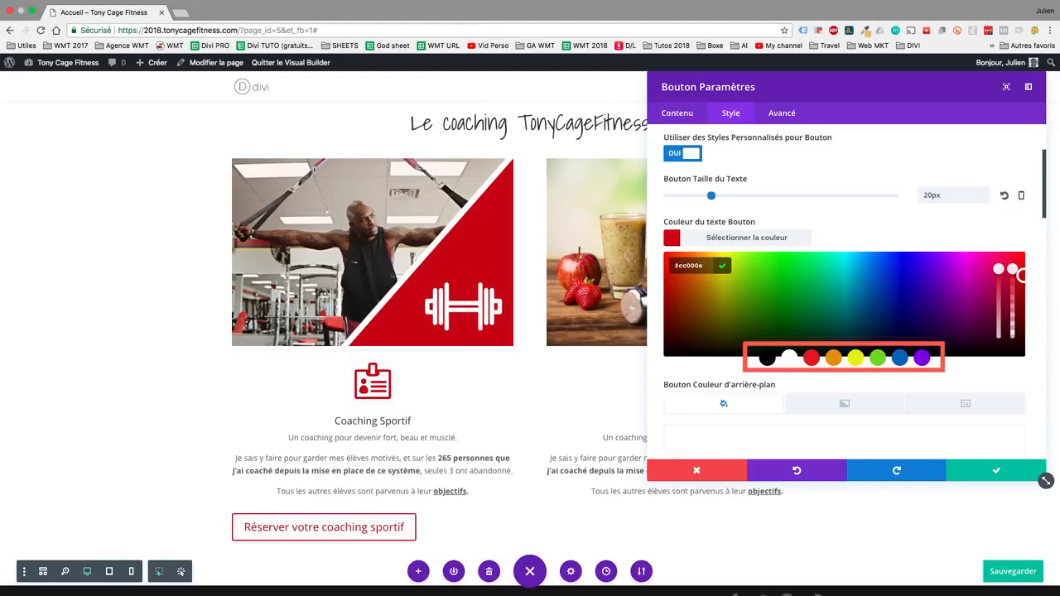
Round the booking button's corners to a 30px border radius
scroll(845, 290, "down", 2)
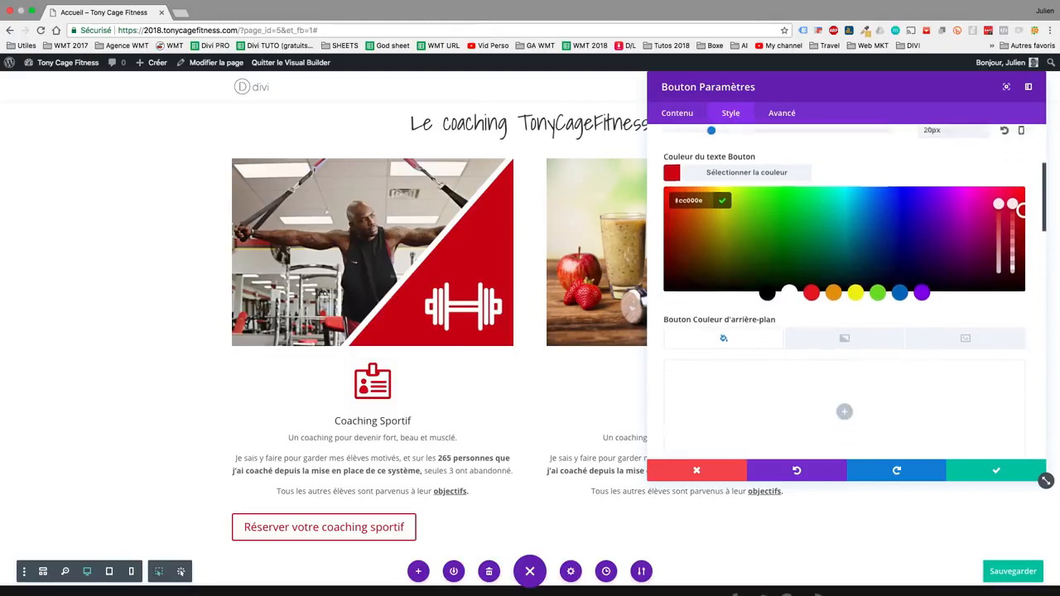
scroll(844, 290, "down", 1)
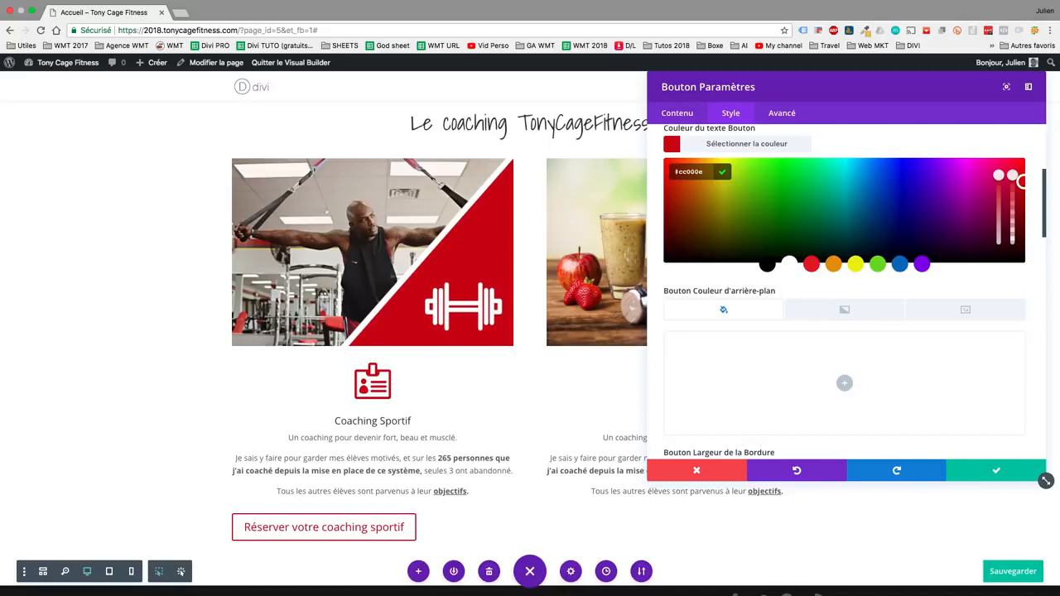
scroll(845, 290, "down", 2)
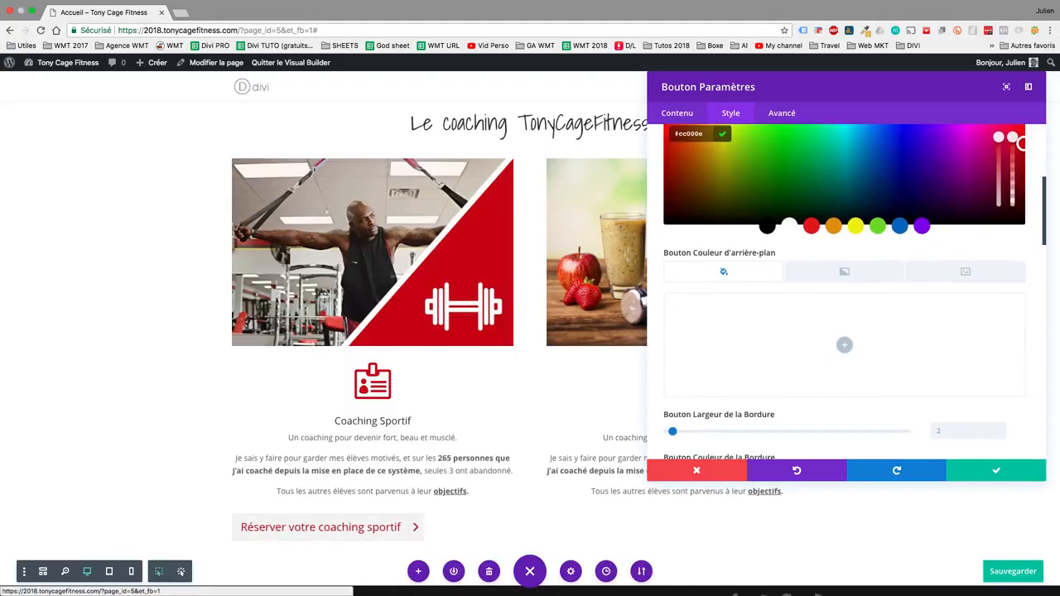
scroll(1042, 476, "down", 2)
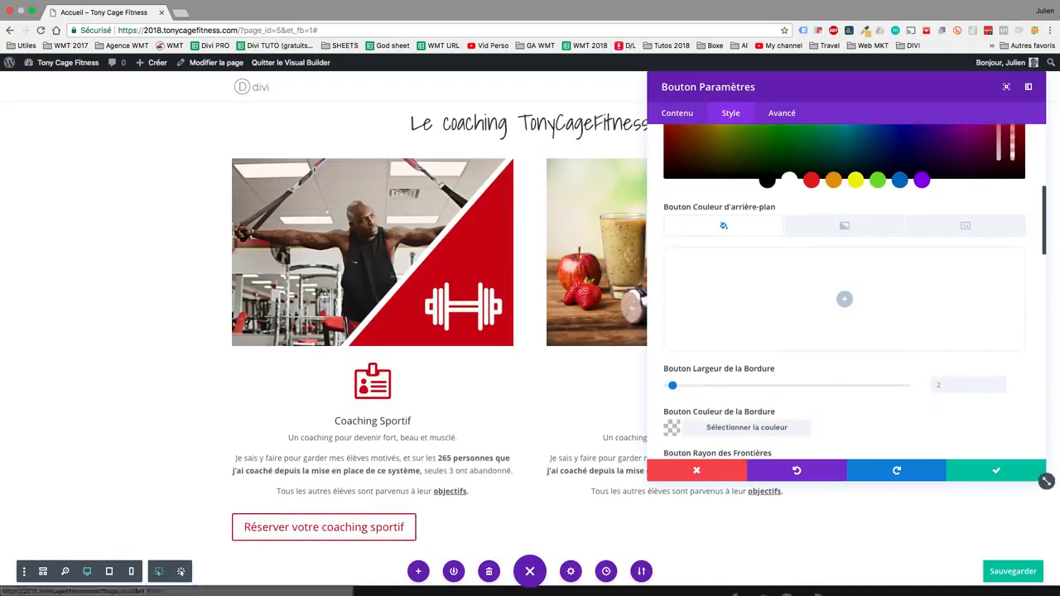
scroll(1047, 481, "down", 4)
scroll(845, 291, "down", 1)
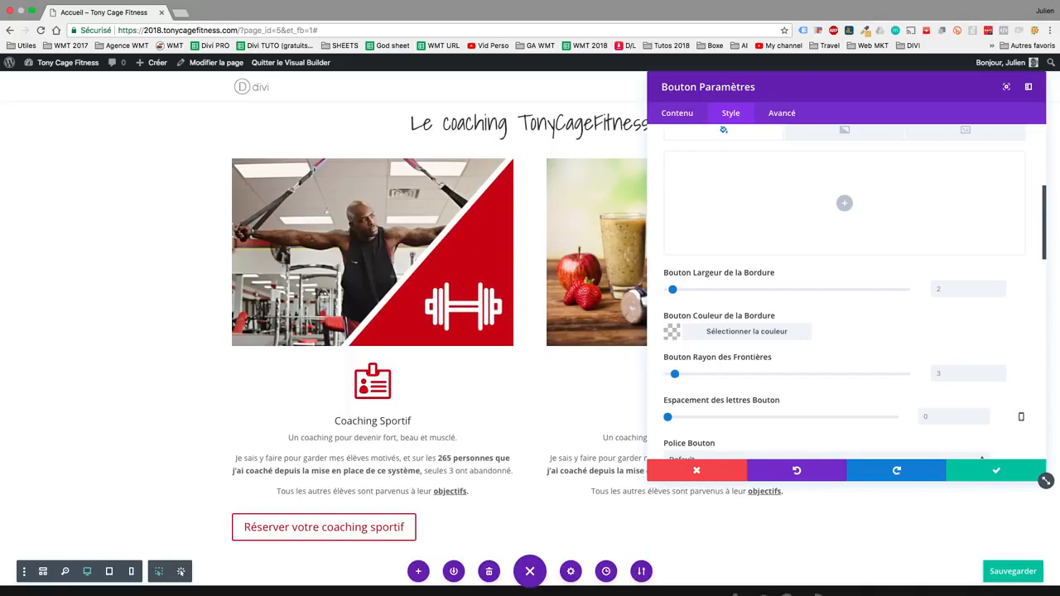
left_click_drag(675, 373, 740, 374)
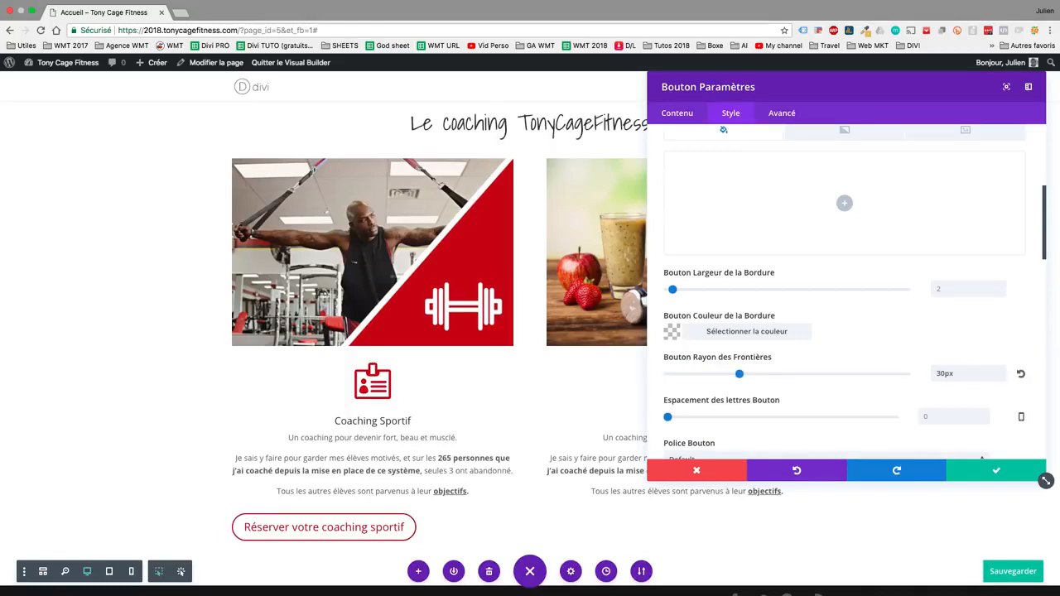
scroll(845, 290, "up", 3)
scroll(845, 290, "down", 5)
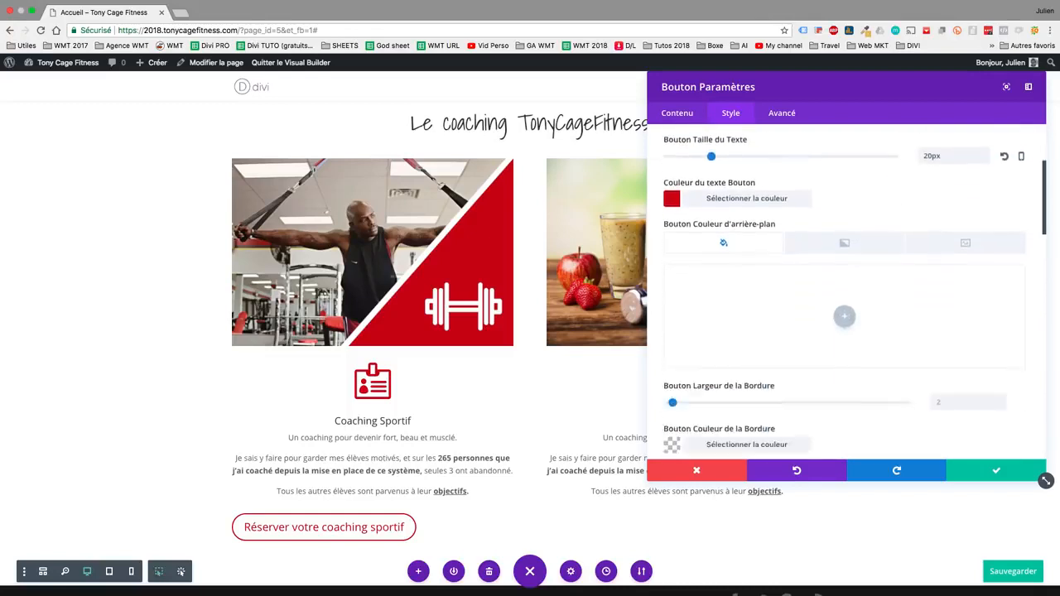
scroll(845, 290, "down", 1)
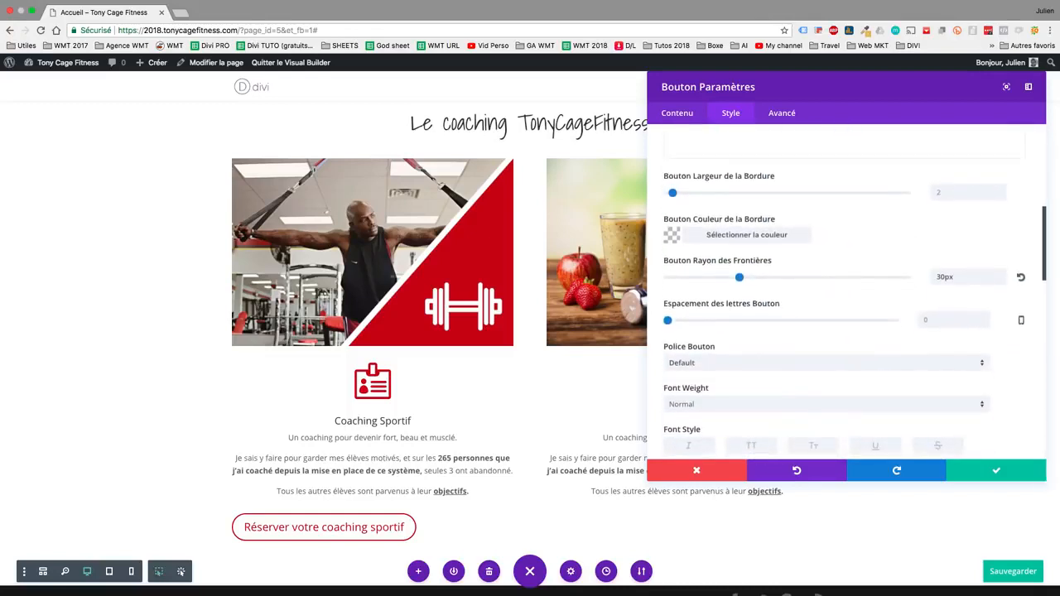
scroll(845, 315, "down", 1)
scroll(845, 290, "down", 4)
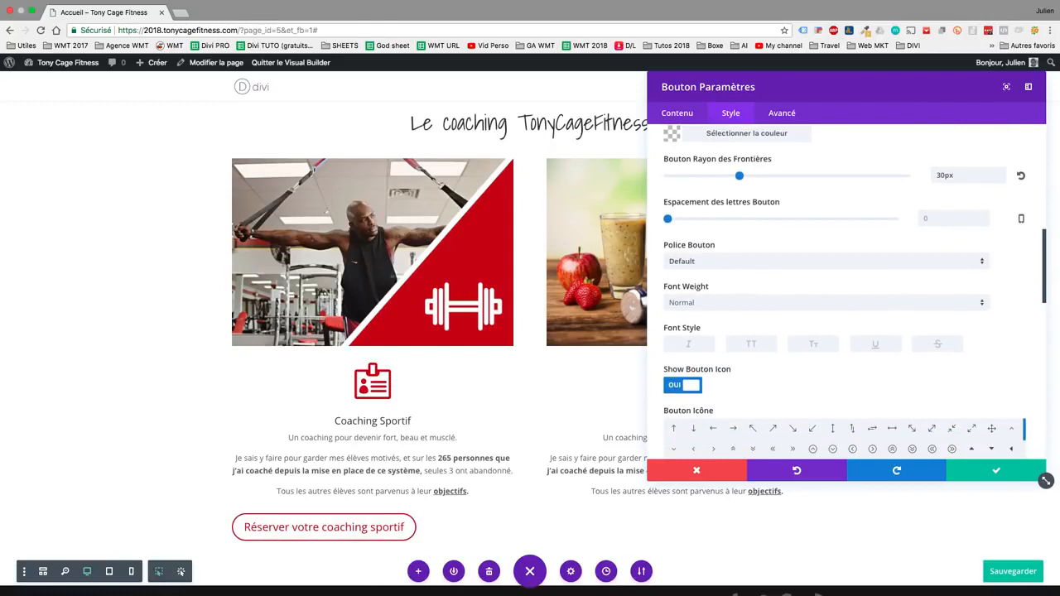
scroll(845, 314, "down", 1)
Save the page with the styled booking button
key("super+s")
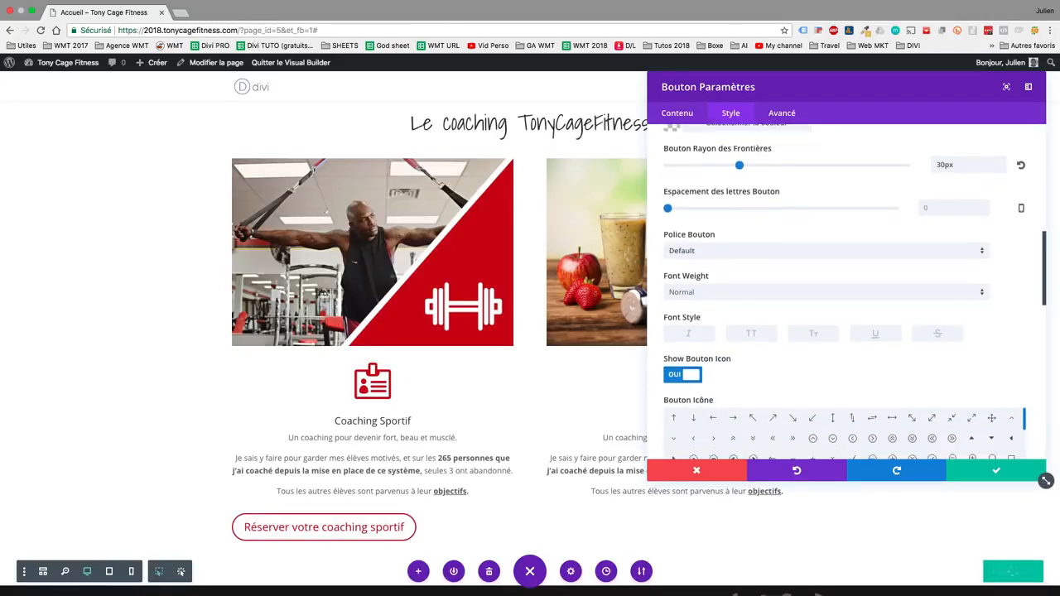
scroll(845, 314, "down", 2)
scroll(845, 315, "down", 2)
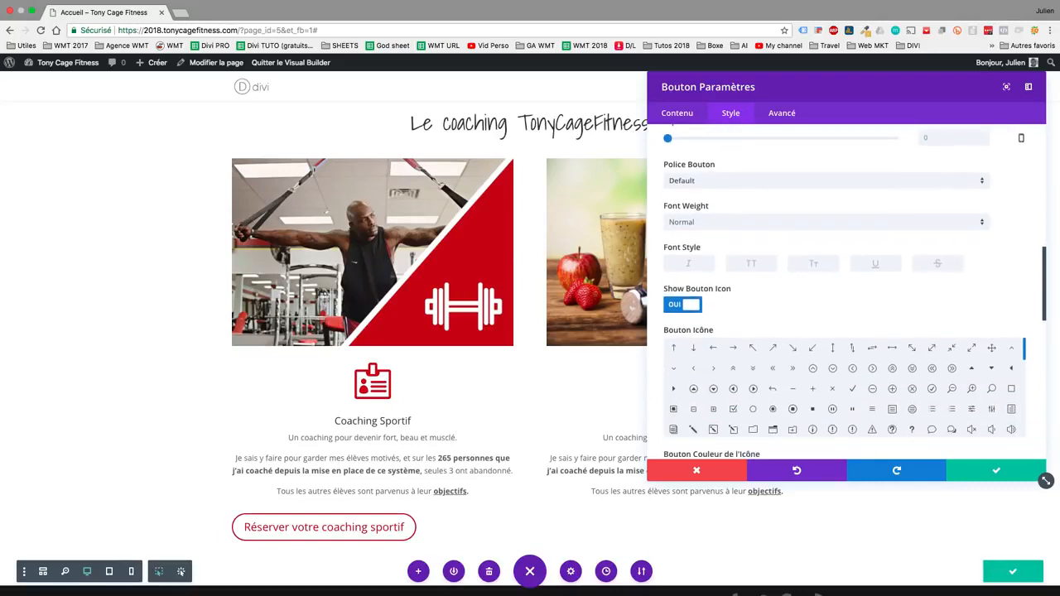
scroll(845, 332, "down", 5)
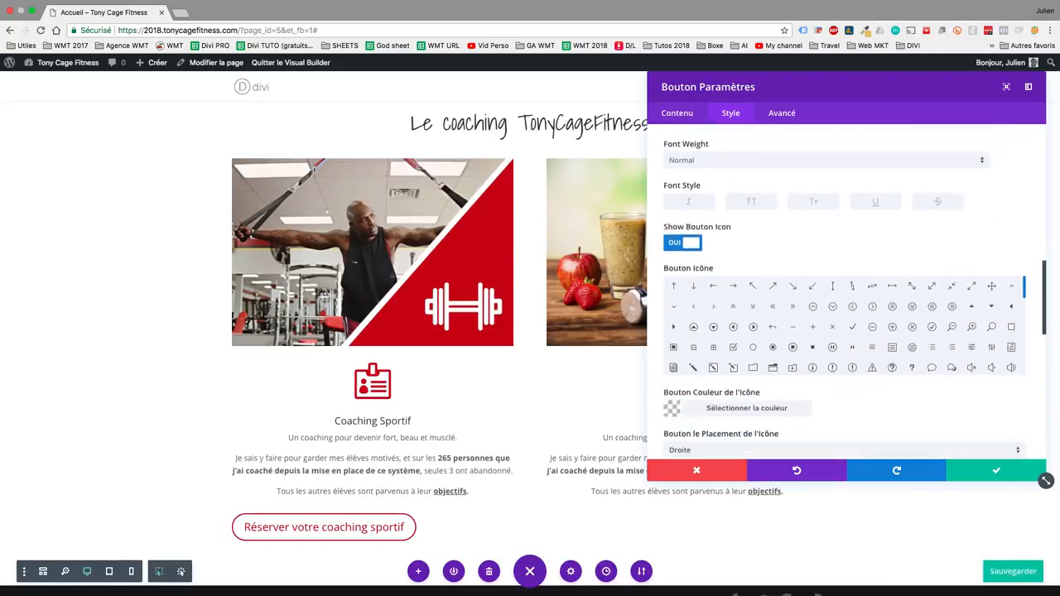
scroll(844, 315, "down", 1)
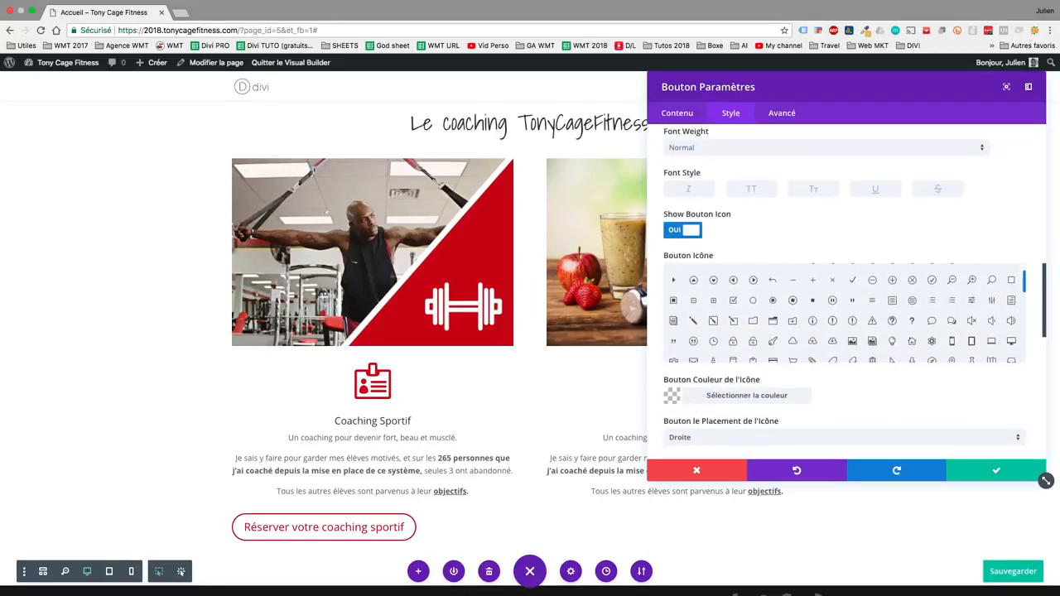
scroll(845, 313, "down", 5)
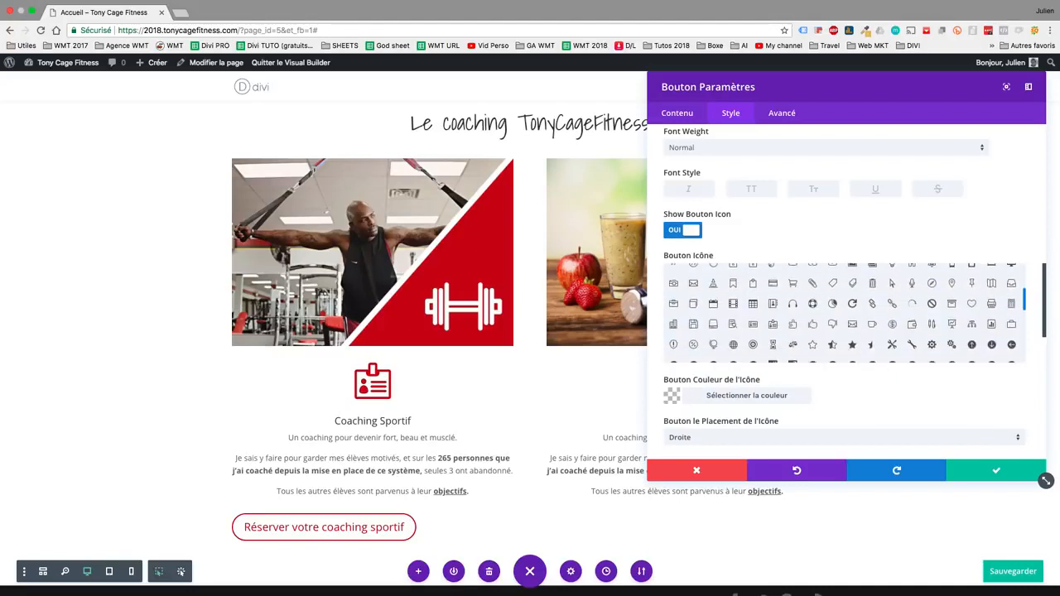
left_click(714, 304)
scroll(853, 290, "down", 3)
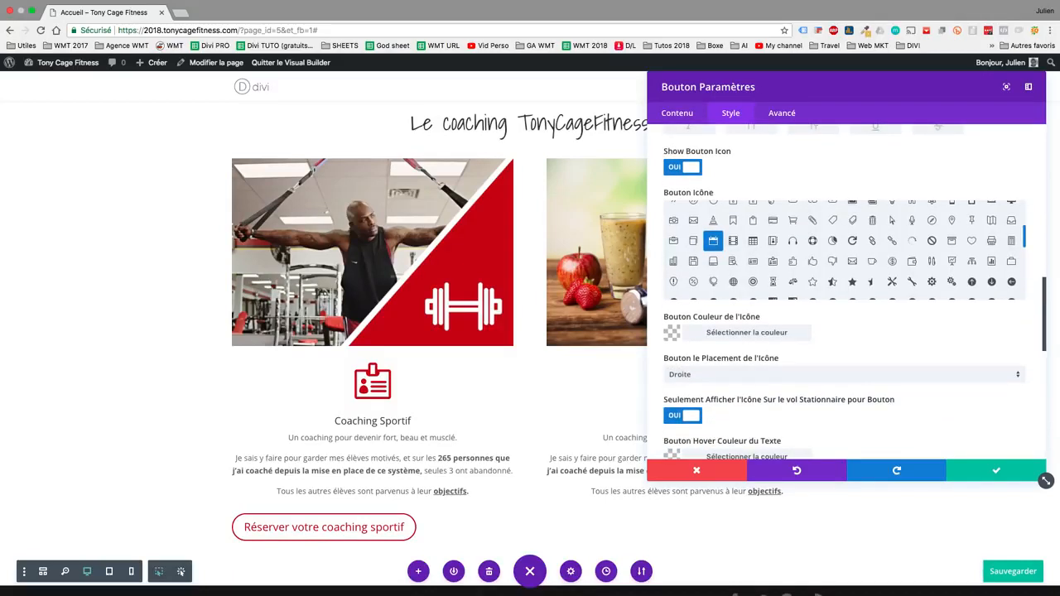
left_click(682, 416)
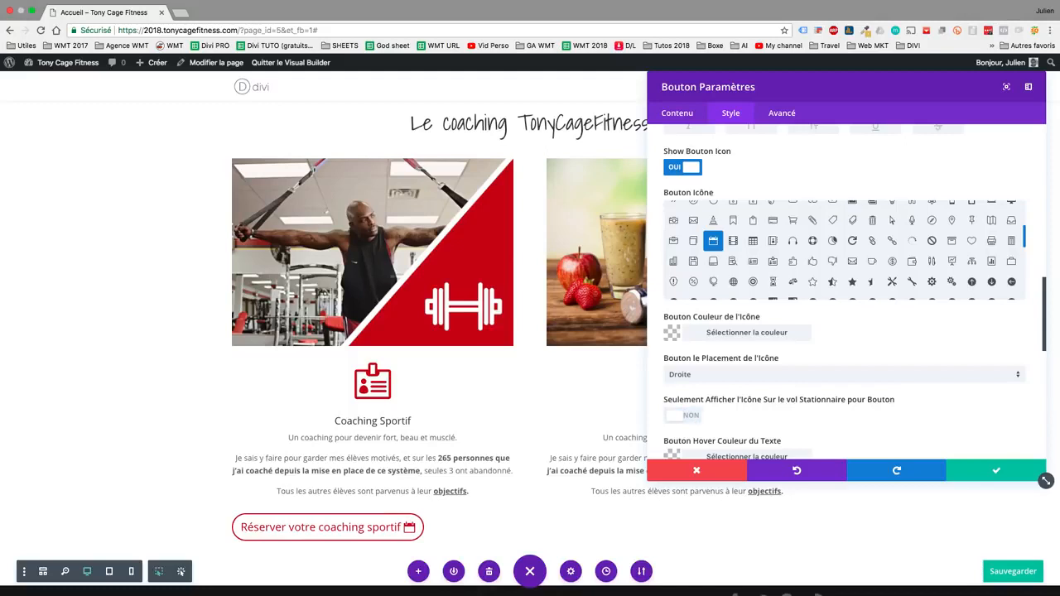
left_click(843, 374)
left_click(843, 403)
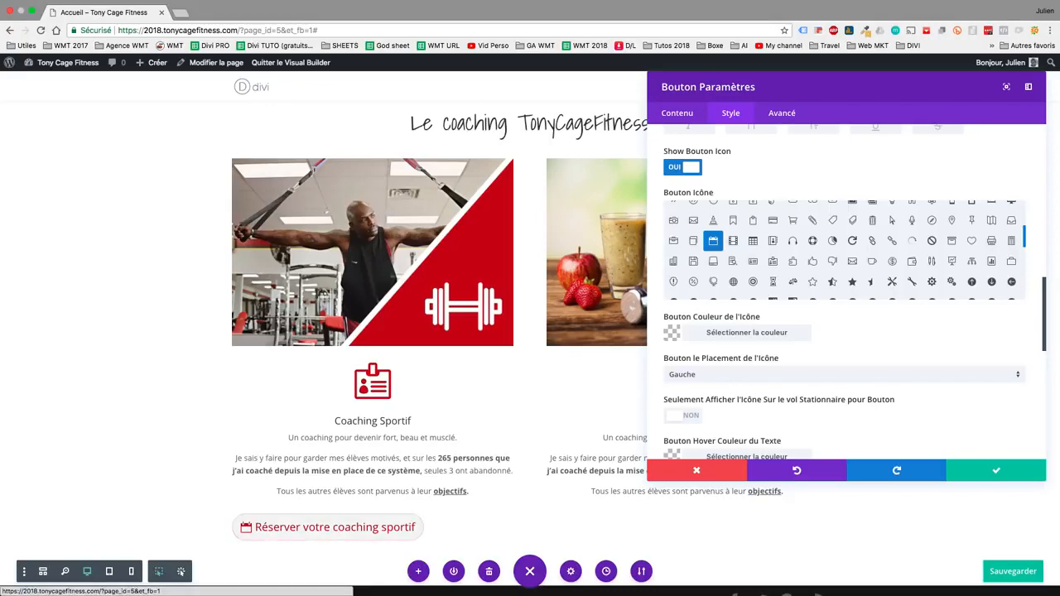
key("ctrl+Right")
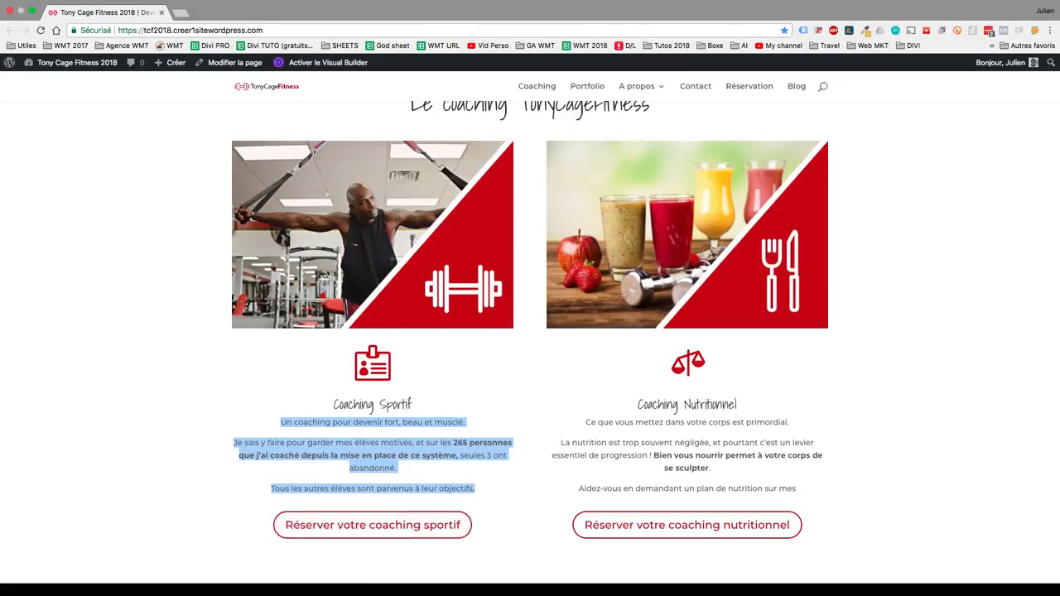
key("ctrl+Left")
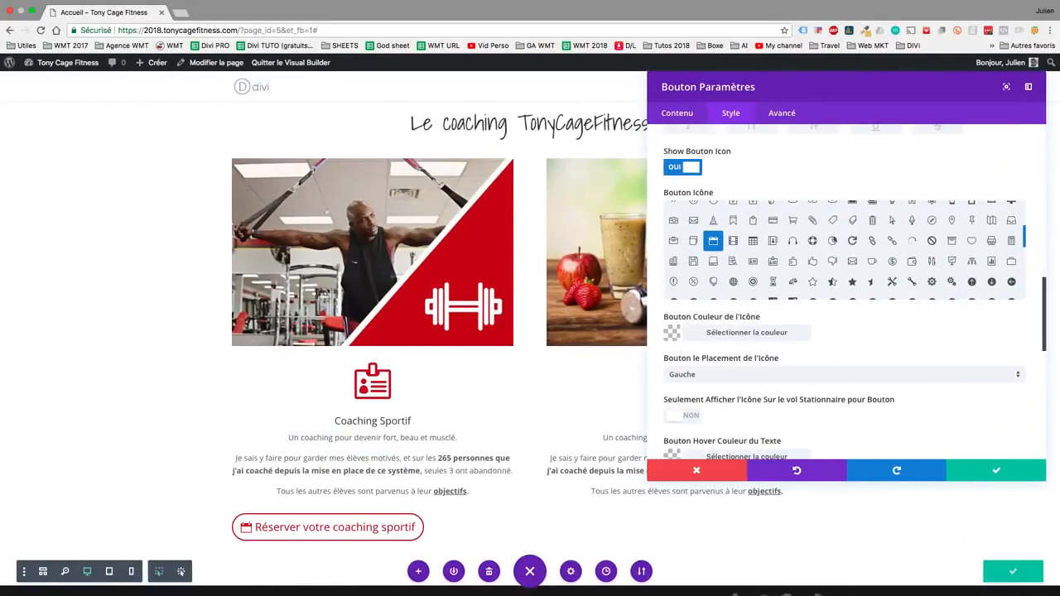
scroll(845, 290, "down", 3)
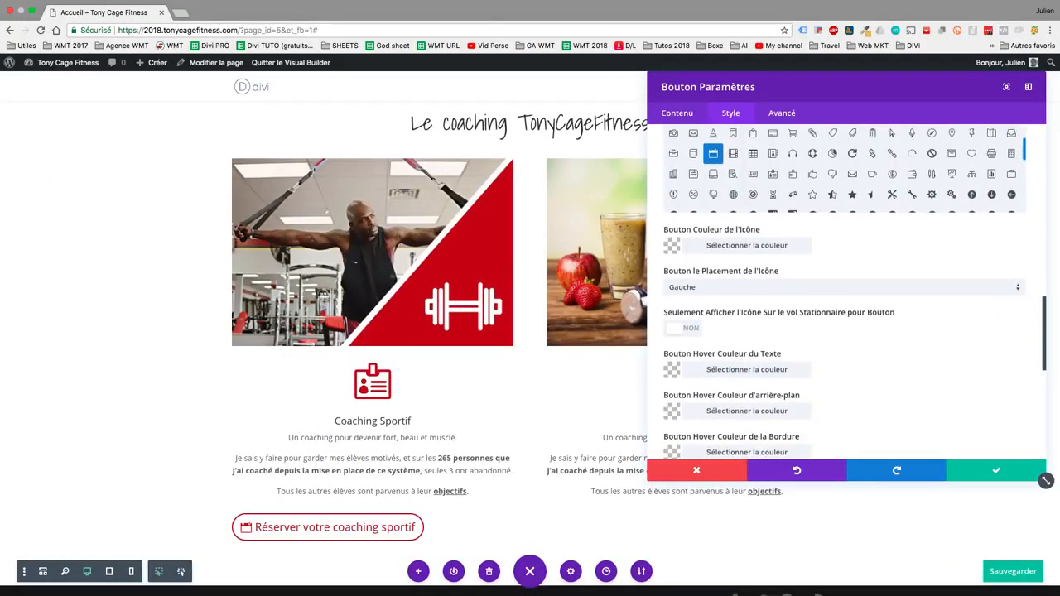
scroll(845, 290, "down", 4)
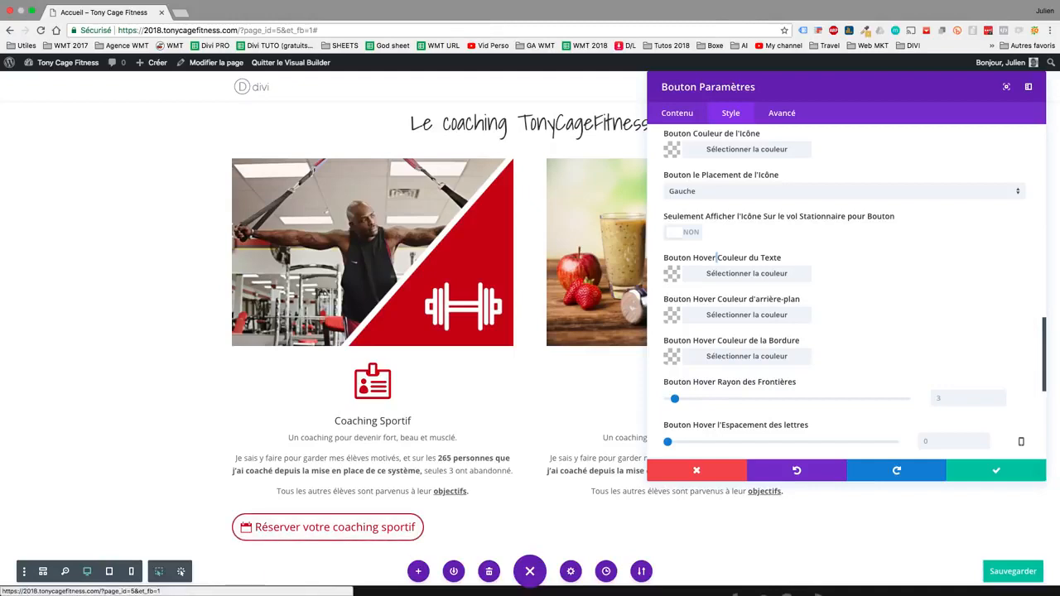
Set the button's hover text colour to white and hover background to #cc000e
left_click(746, 274)
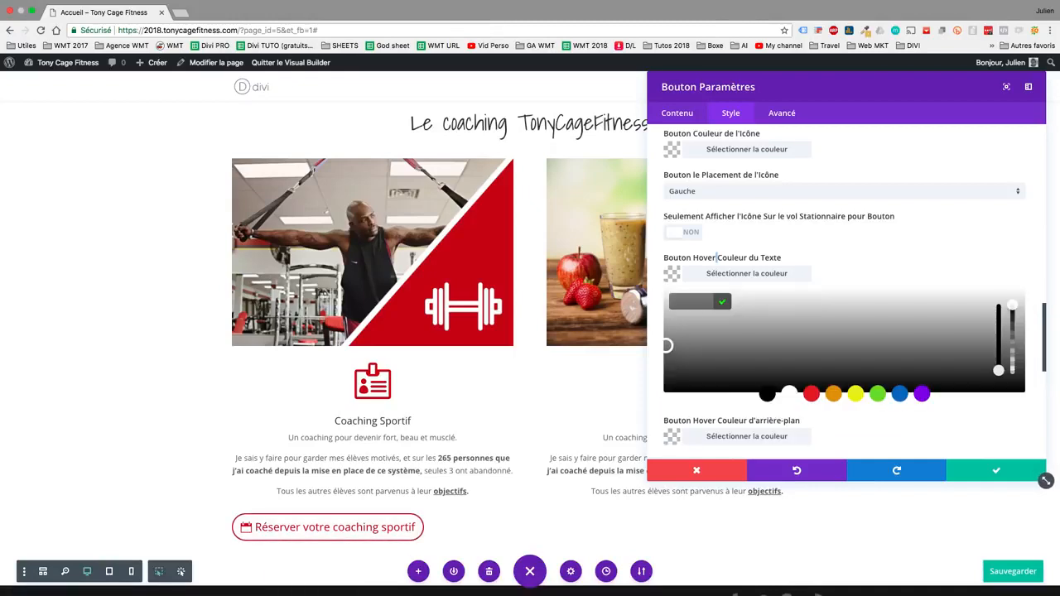
left_click(790, 394)
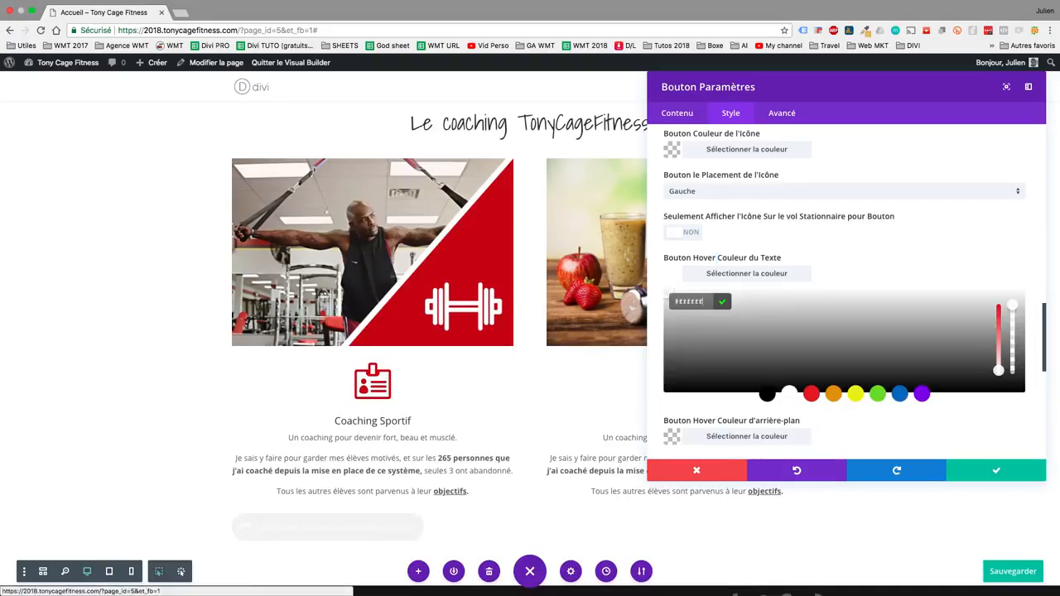
scroll(747, 397, "down", 1)
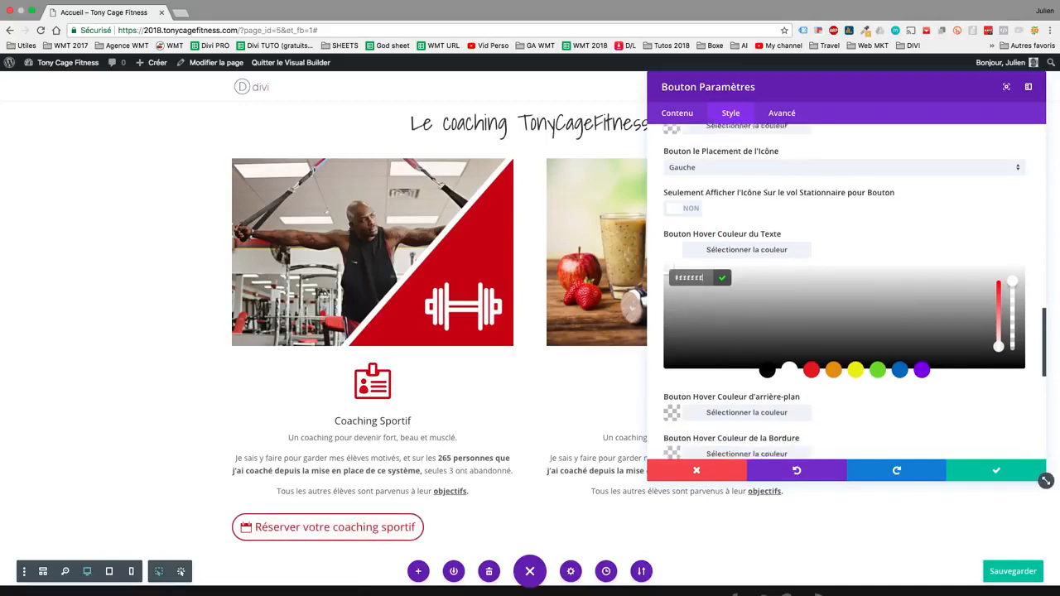
left_click(747, 397)
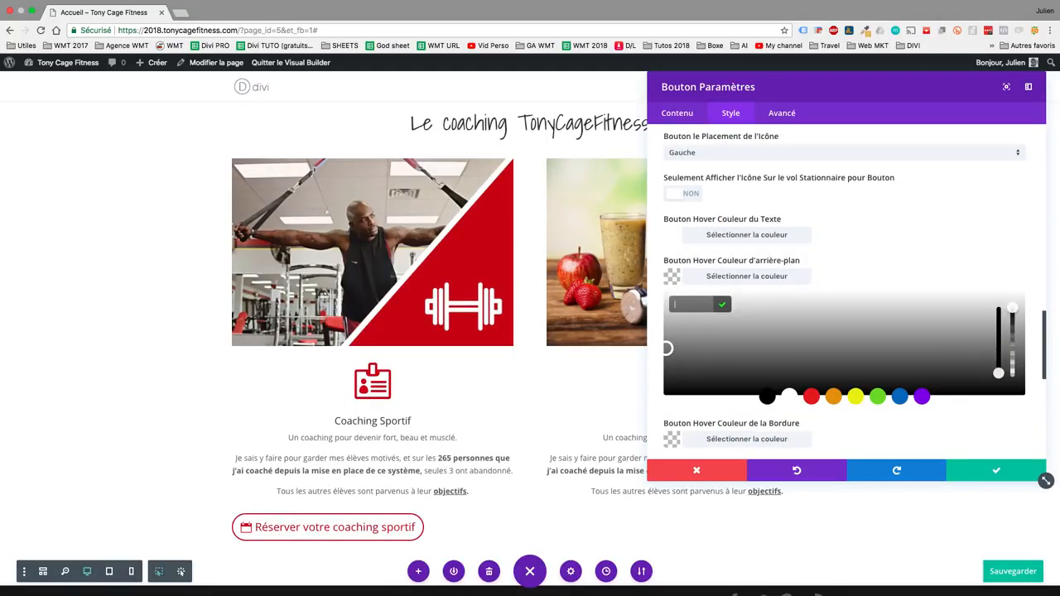
type("#cc000e")
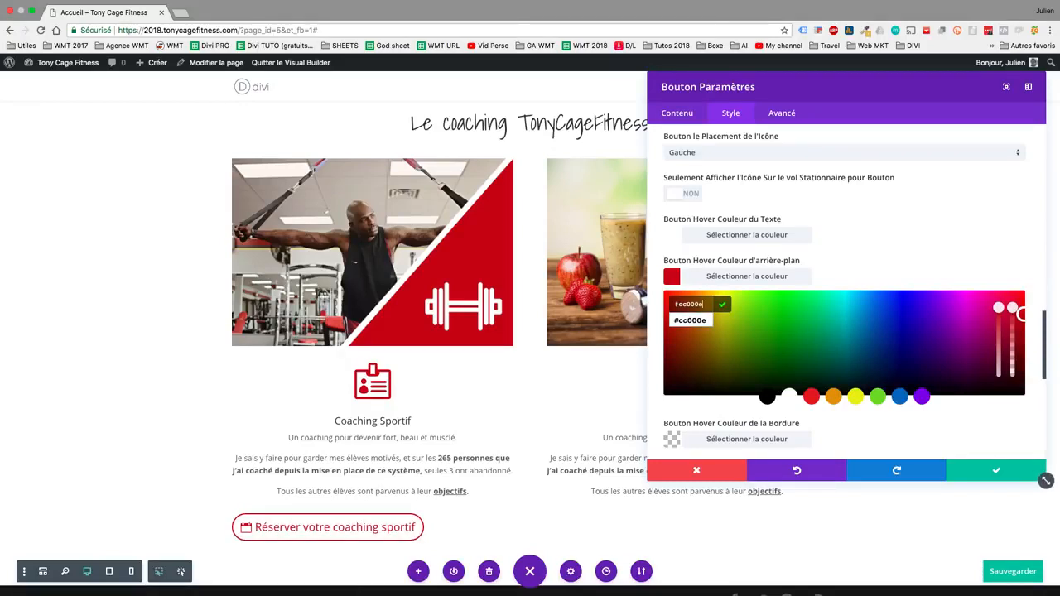
Try hover corner rounding, 4px letter spacing and text shadows, then reset all to defaults
scroll(845, 290, "down", 5)
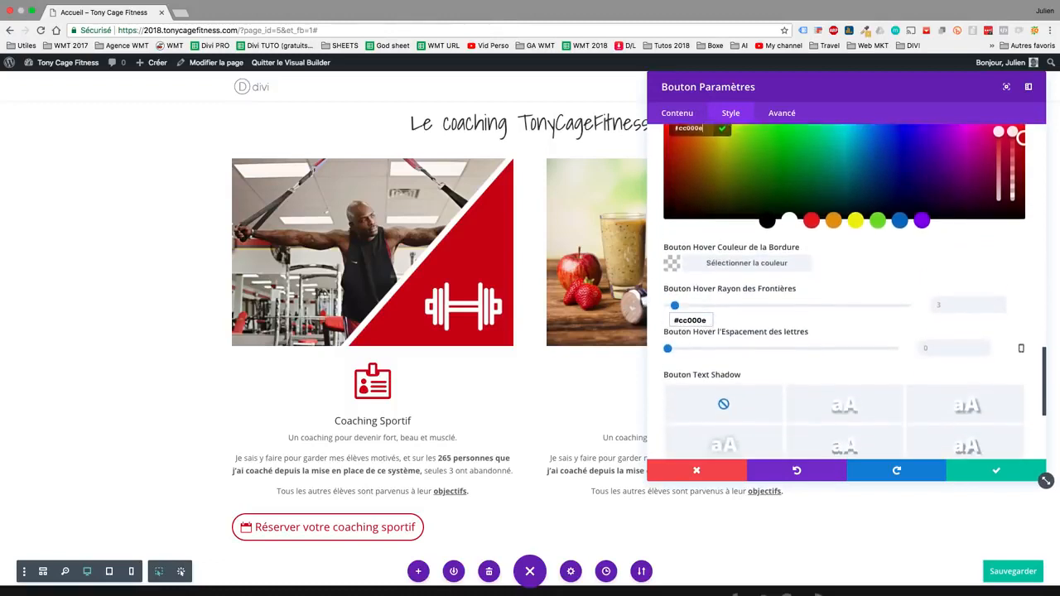
scroll(845, 289, "down", 3)
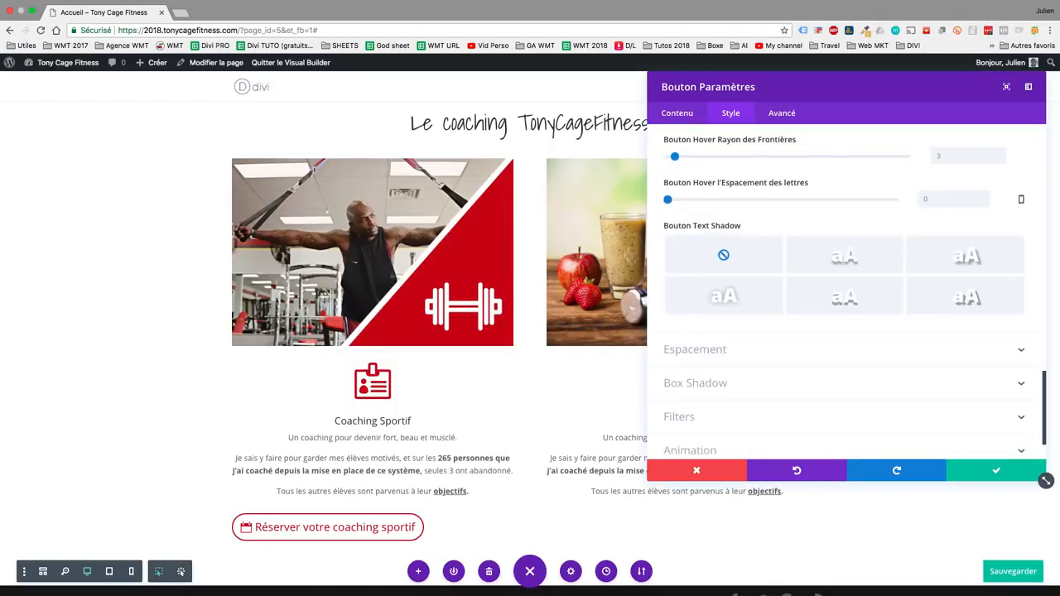
scroll(845, 290, "up", 1)
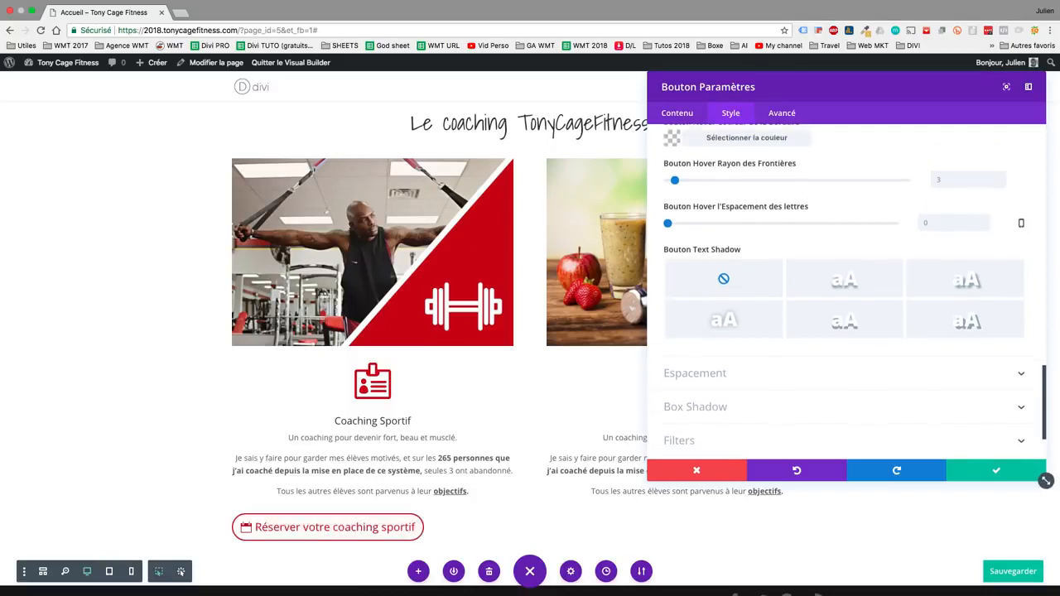
left_click_drag(675, 182, 692, 181)
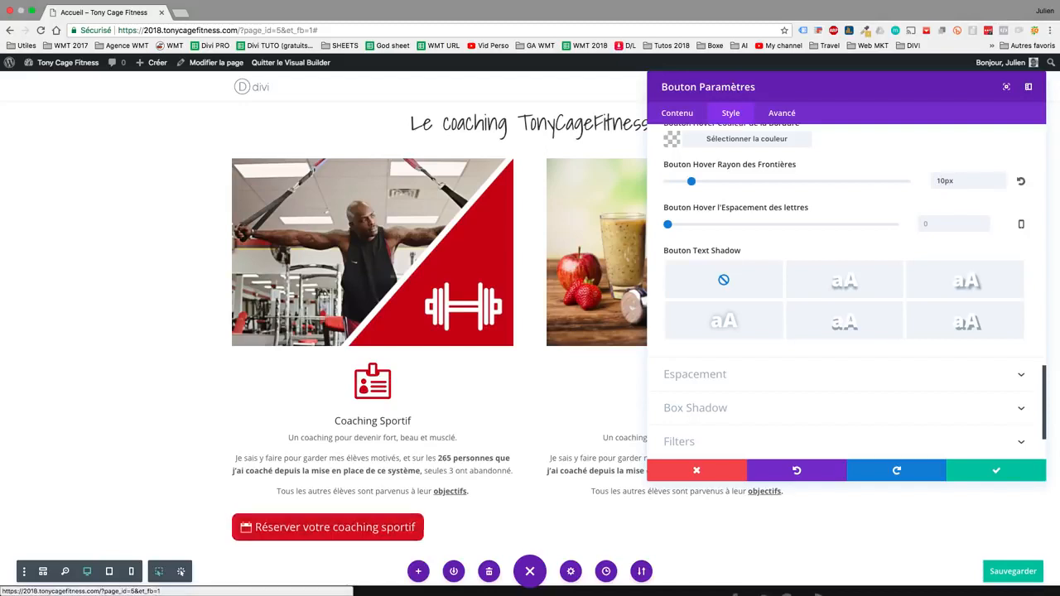
left_click(1021, 181)
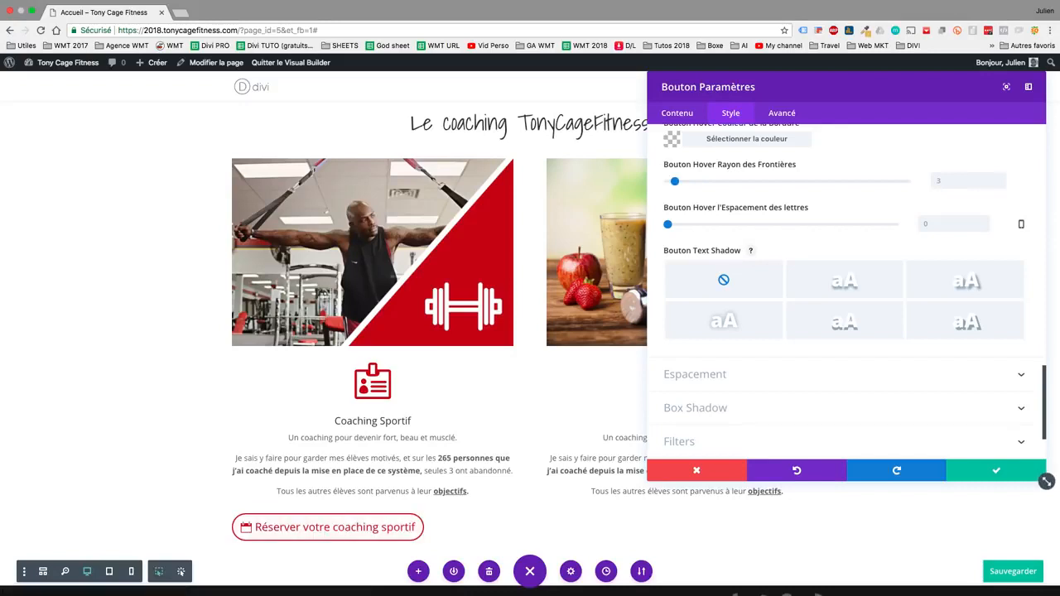
left_click_drag(668, 225, 677, 224)
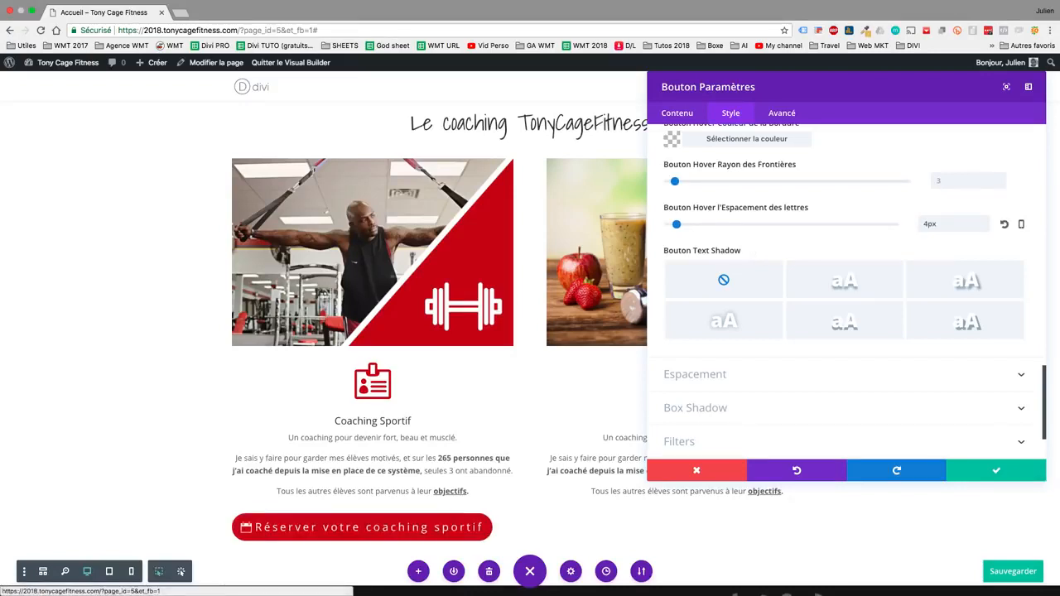
left_click(1005, 224)
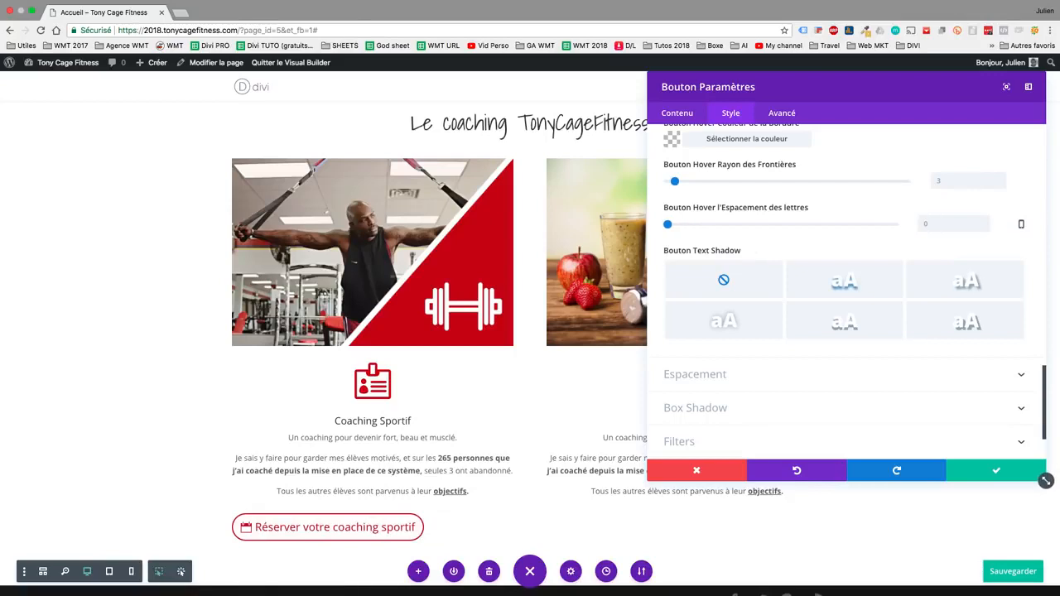
left_click(844, 282)
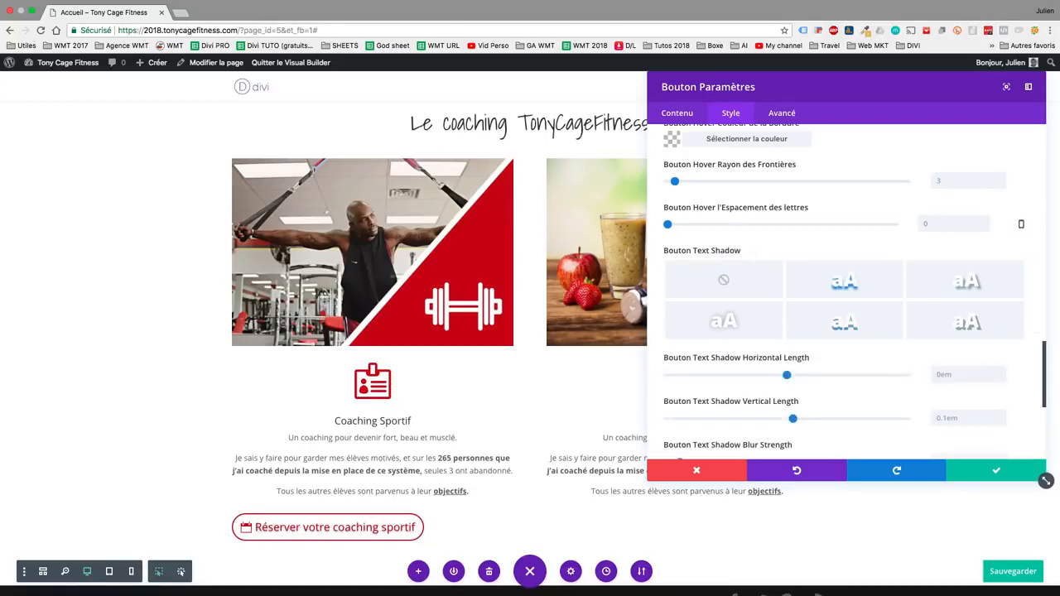
left_click(968, 322)
left_click(724, 281)
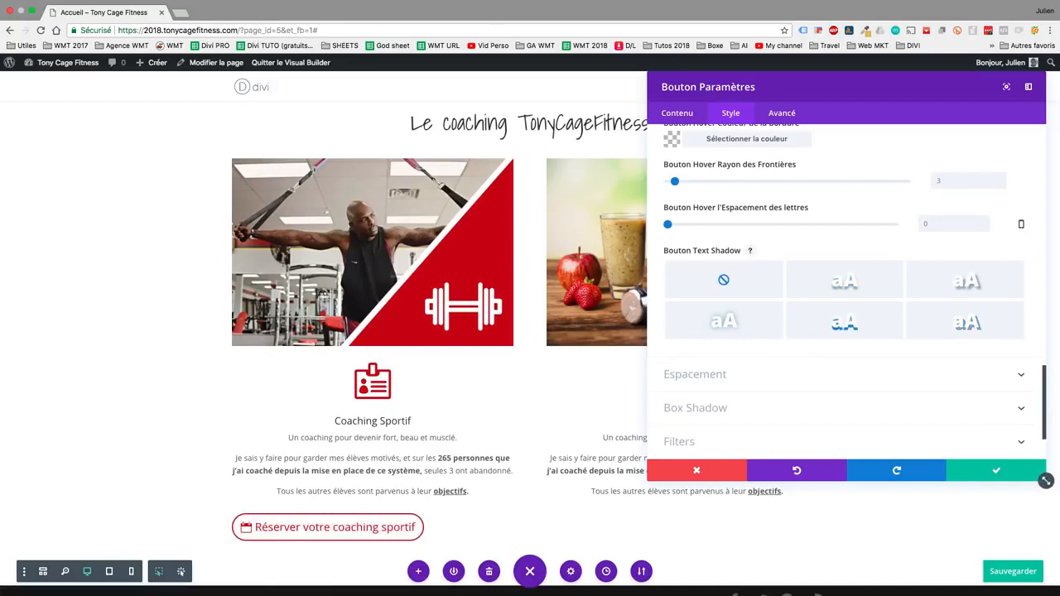
scroll(845, 290, "up", 10)
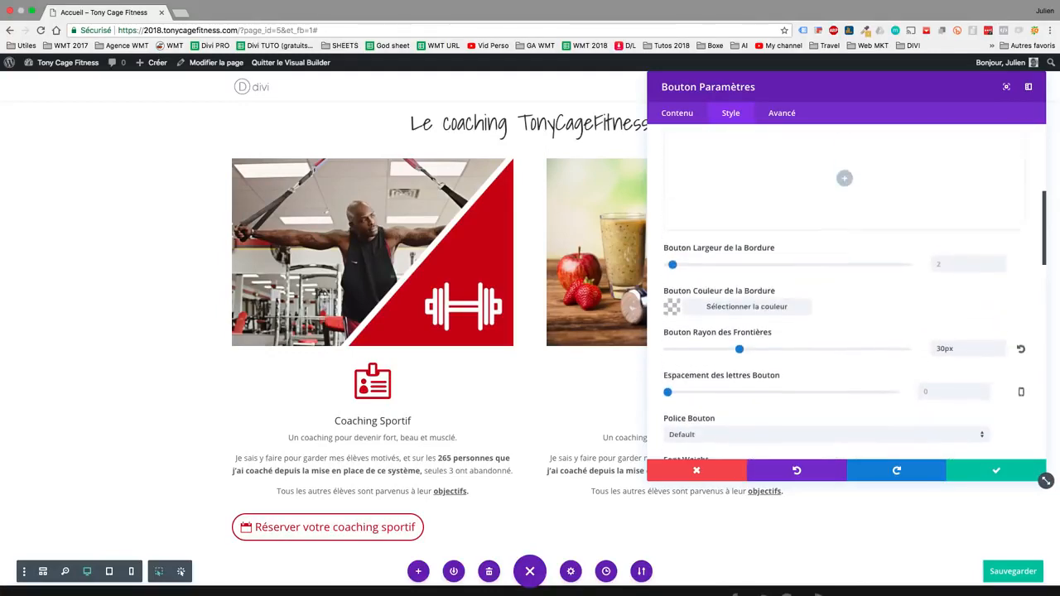
scroll(845, 290, "up", 8)
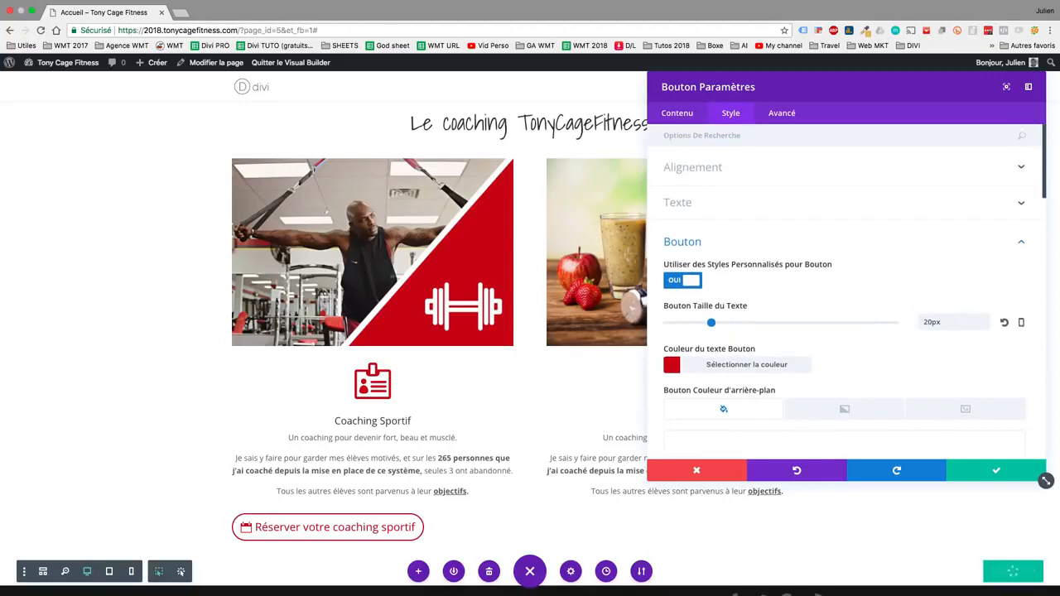
Centre the booking button and enter /coaching/ as its button URL
left_click(693, 167)
left_click(845, 208)
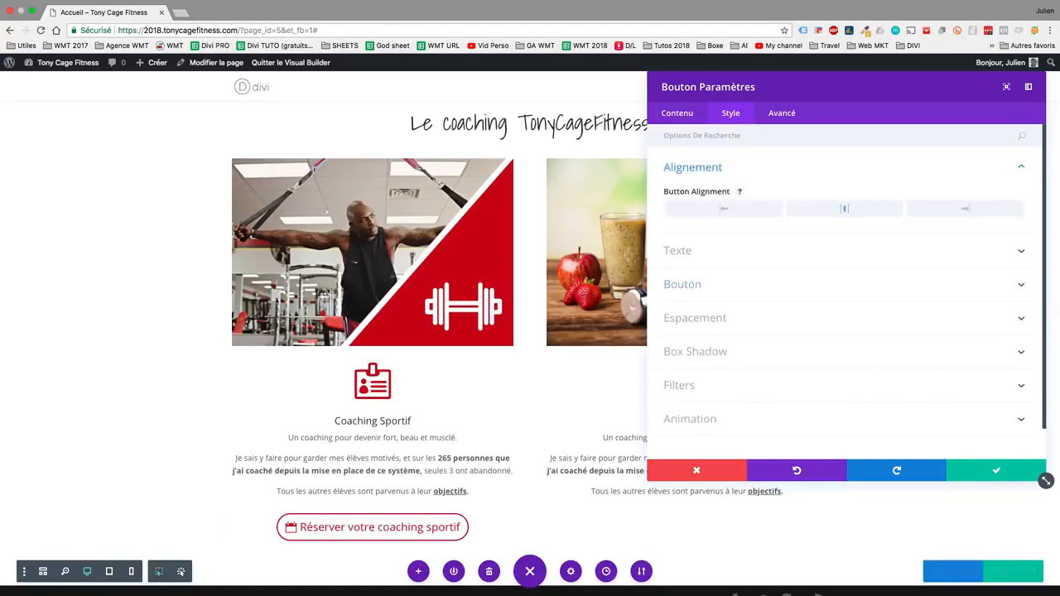
left_click(678, 113)
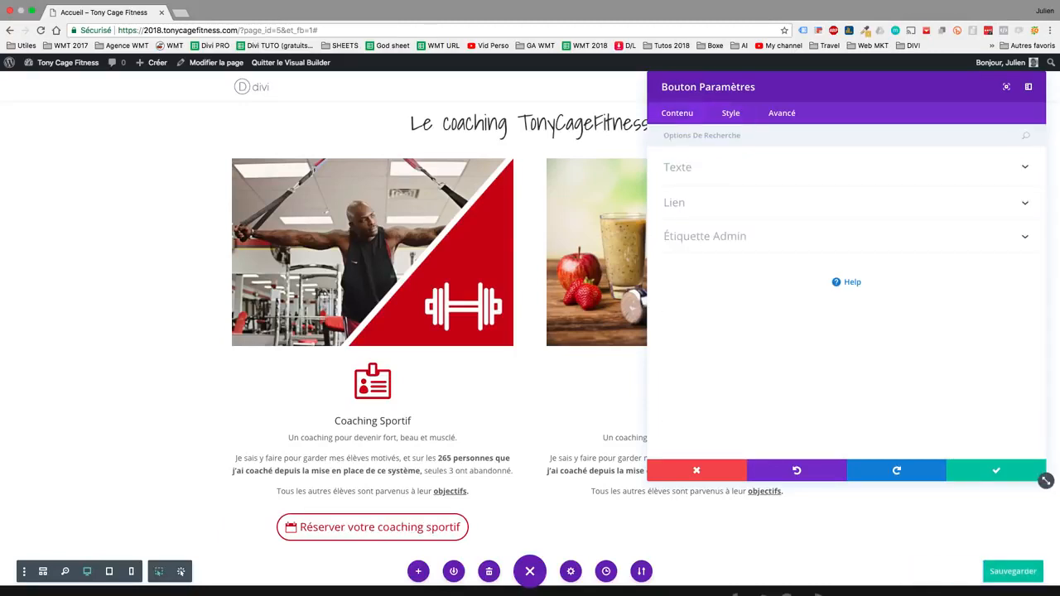
left_click(675, 203)
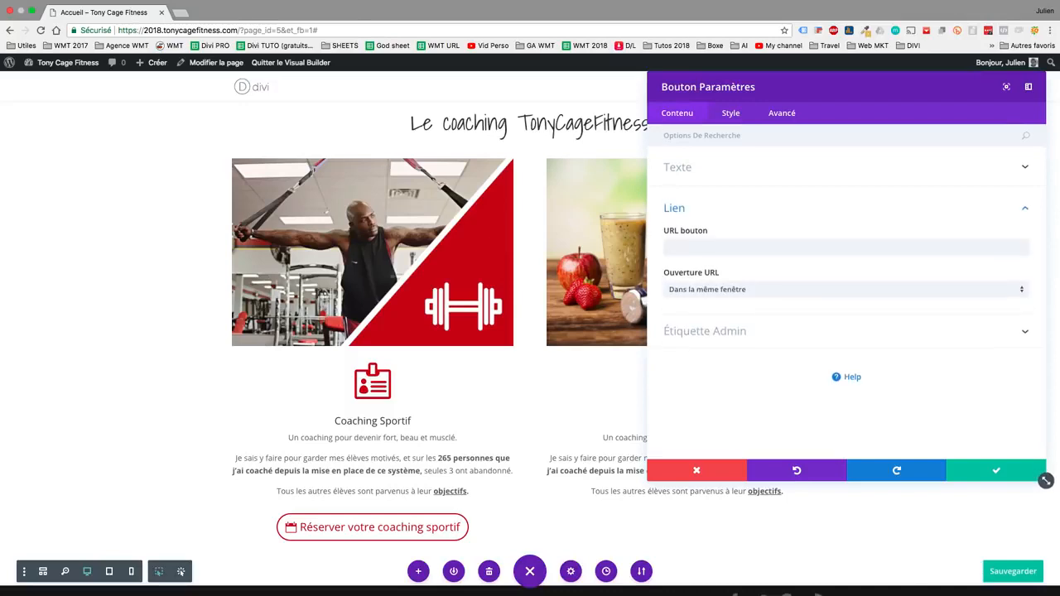
left_click(702, 247)
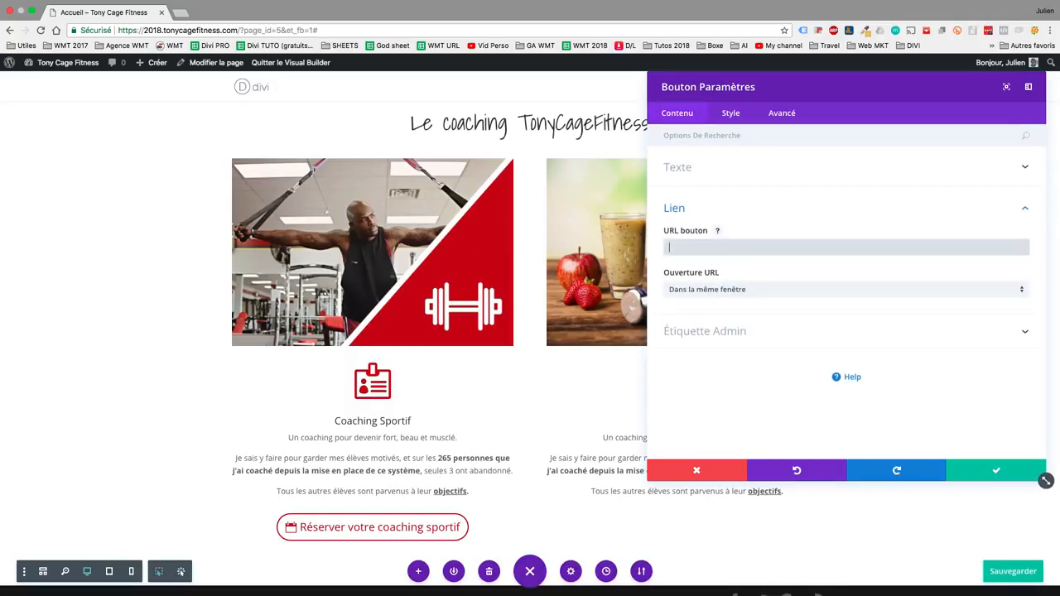
type("/coaching/")
Confirm the /coaching/ link opens in the same window and save the button settings
left_click_drag(707, 248, 667, 247)
left_click(692, 248)
left_click_drag(670, 248, 706, 247)
left_click(707, 248)
left_click_drag(670, 247, 706, 248)
left_click(845, 289)
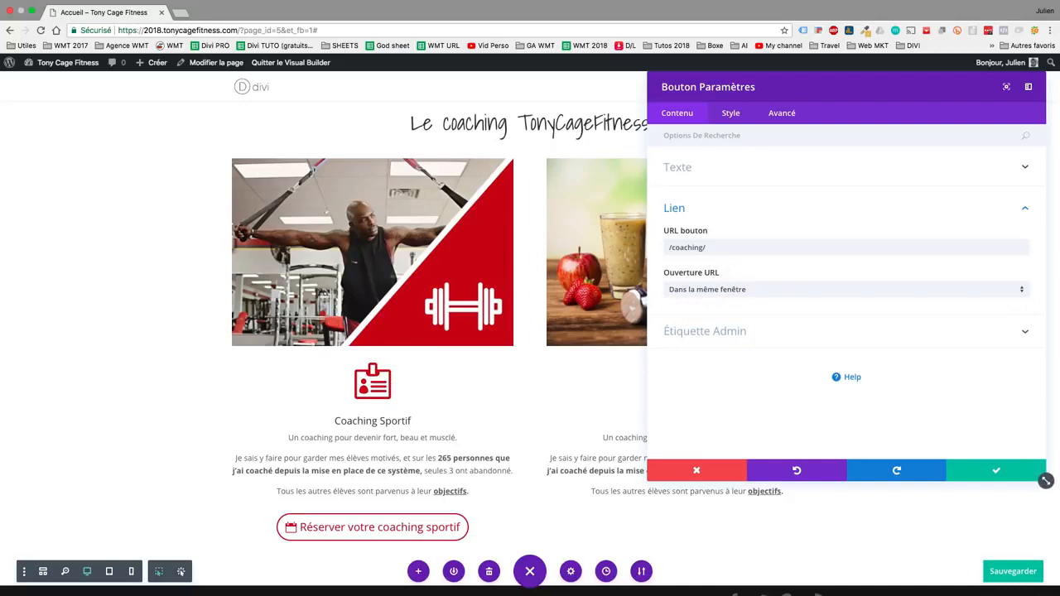
left_click(998, 470)
scroll(385, 513, "down", 2)
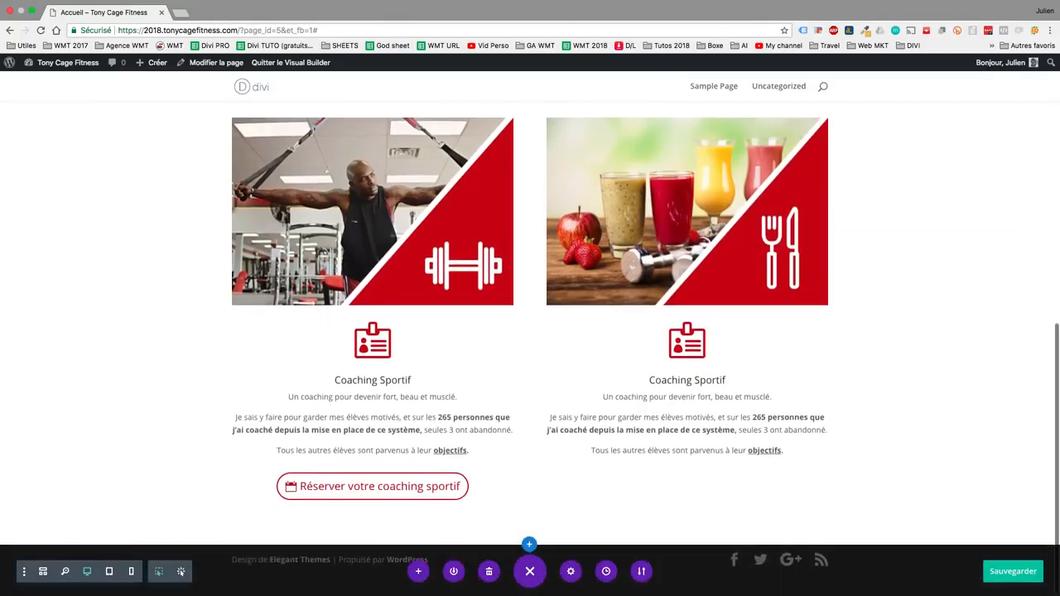
Duplicate the booking button into the right column beneath the nutrition blurb's text
left_click(372, 478)
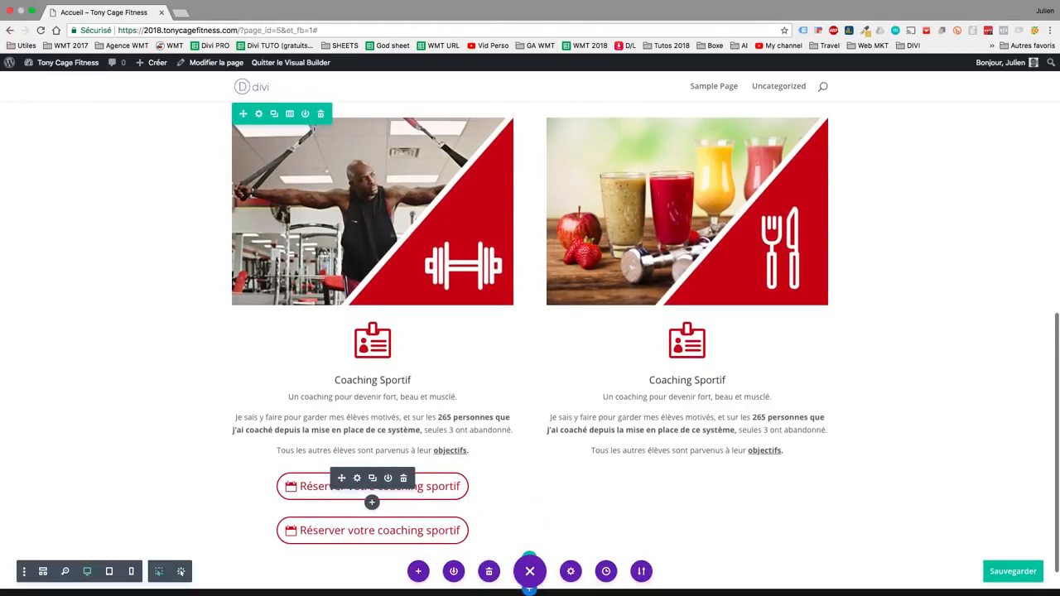
left_click_drag(341, 478, 728, 466)
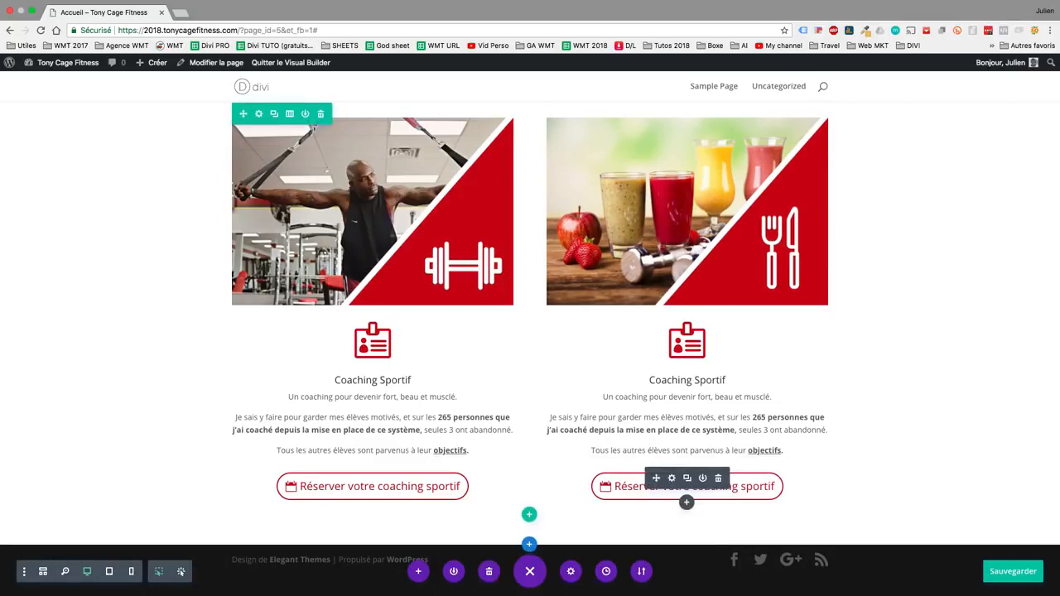
Change the right-hand button's URL to /coaching/#nutritionnel and apply it
left_click(672, 478)
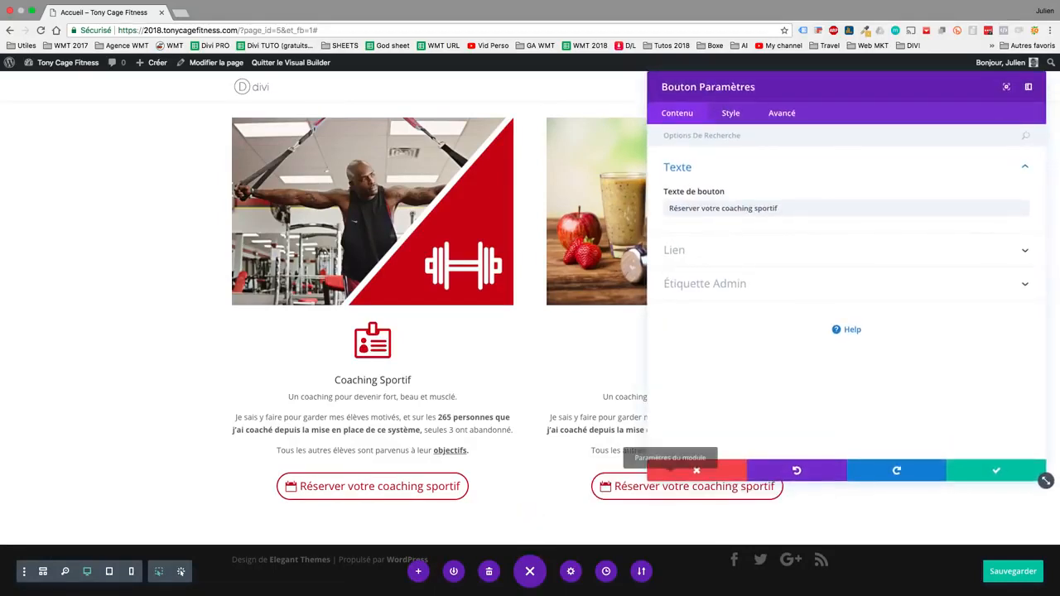
left_click(676, 250)
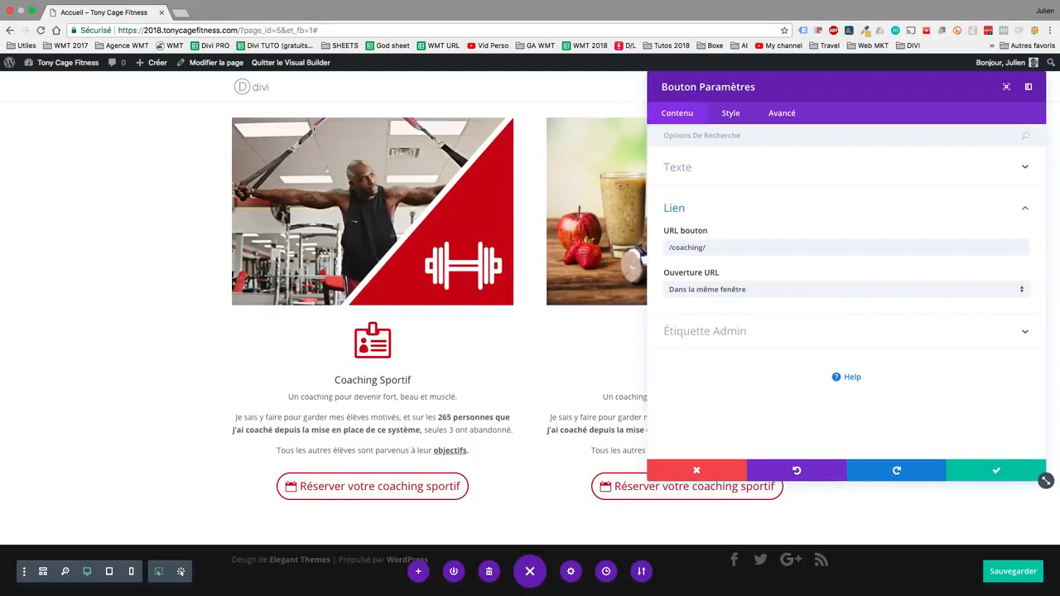
key("super+s")
left_click(708, 248)
type("#")
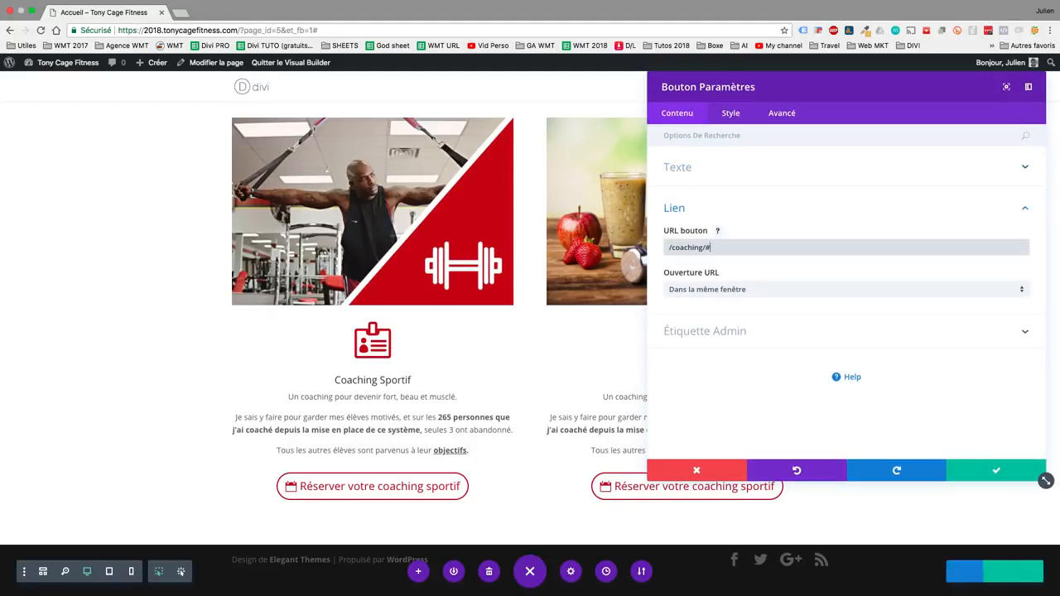
type("n")
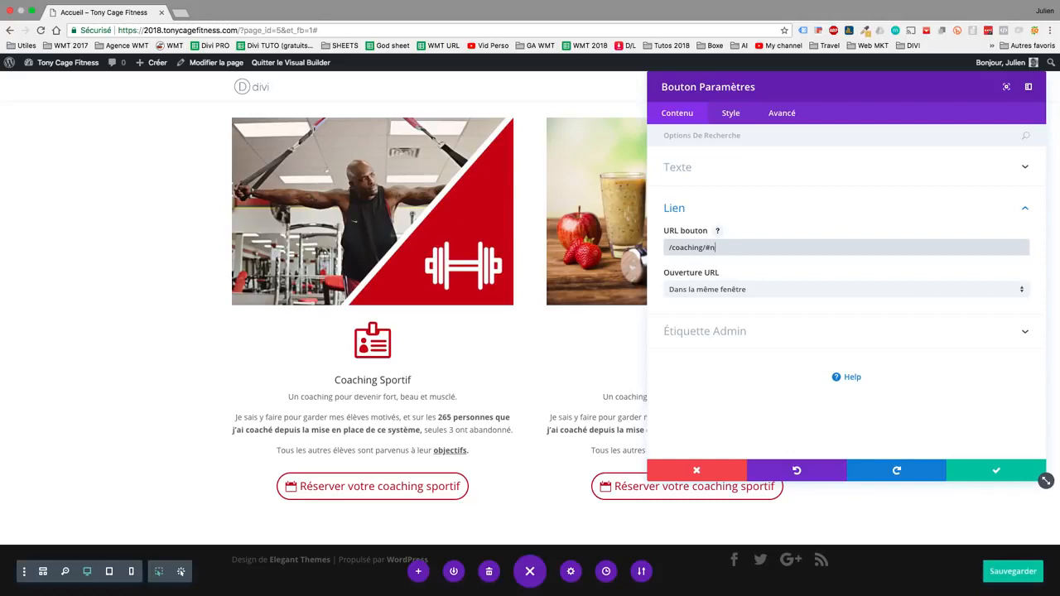
type("utritionn")
type("ne")
left_click(971, 465)
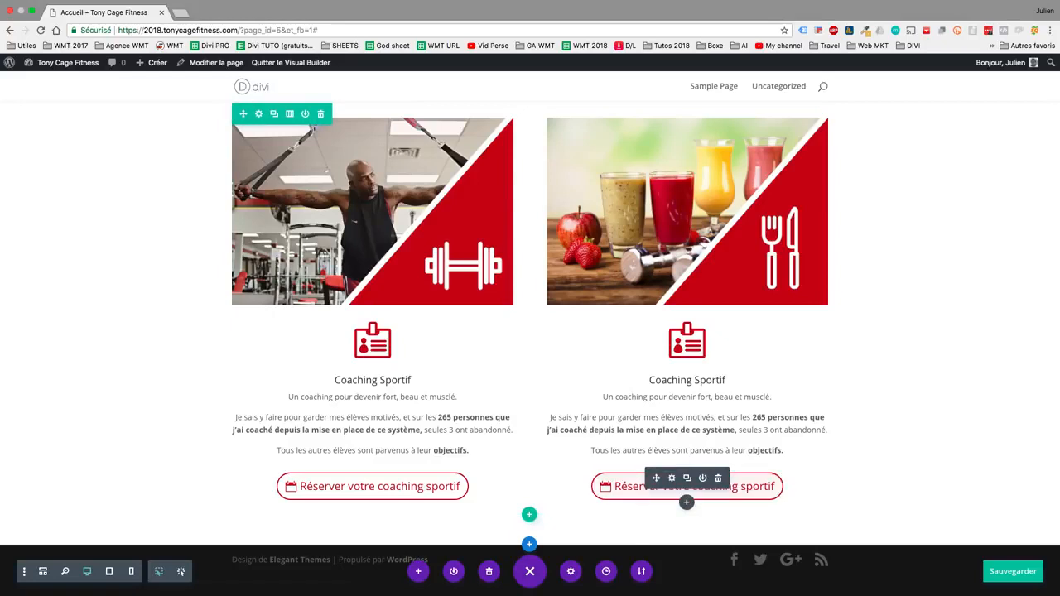
left_click(672, 478)
Relabel the right-hand button 'Réserver votre coaching nutritionnel'
double_click(766, 208)
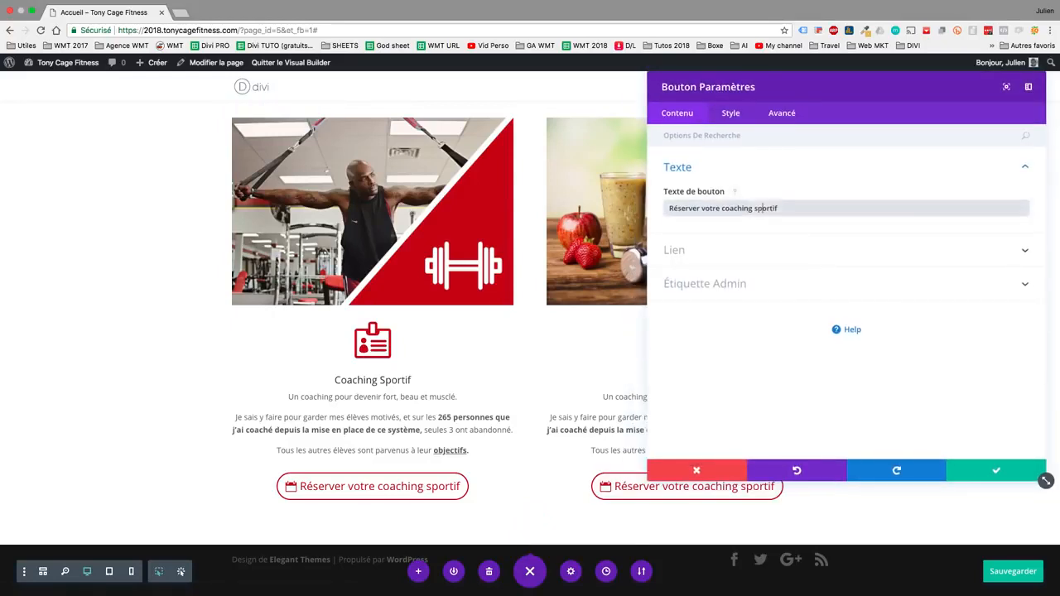
type("nutri")
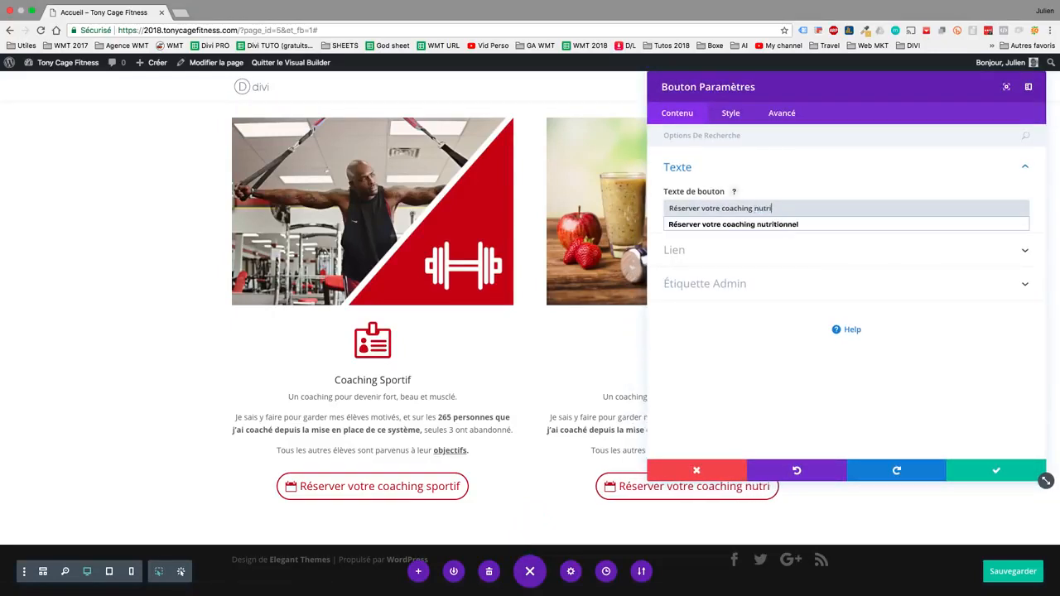
key("Down")
key("Return")
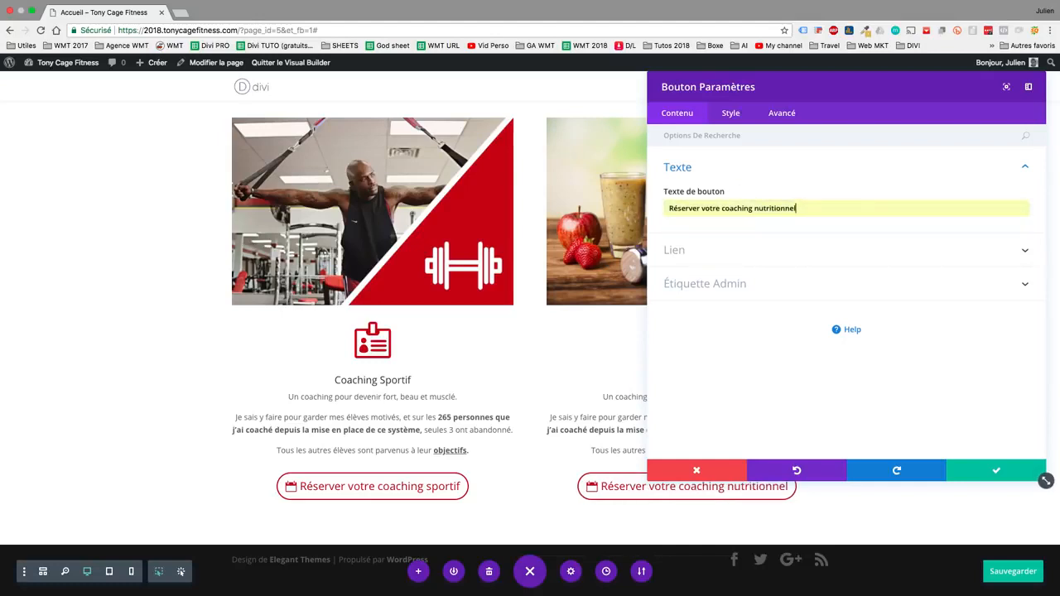
left_click(996, 471)
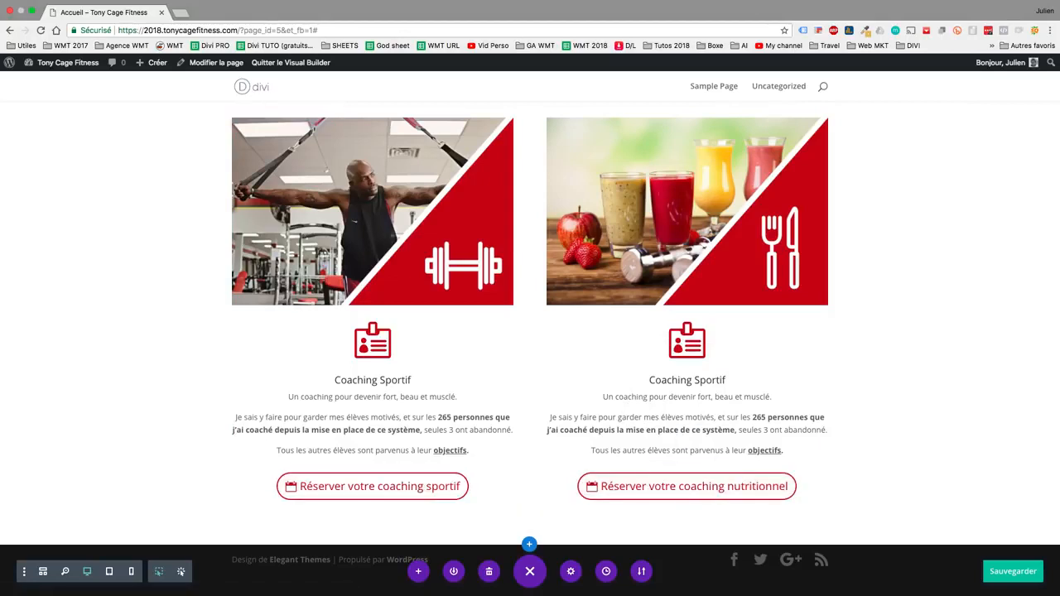
Save the homepage with both coaching booking buttons
scroll(530, 331, "up", 2)
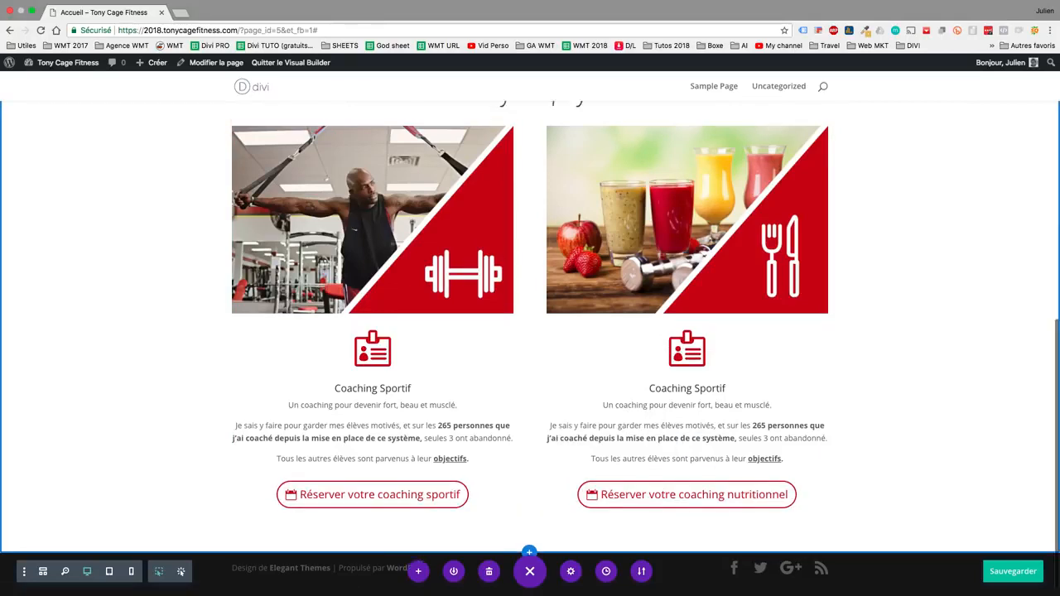
scroll(530, 331, "down", 2)
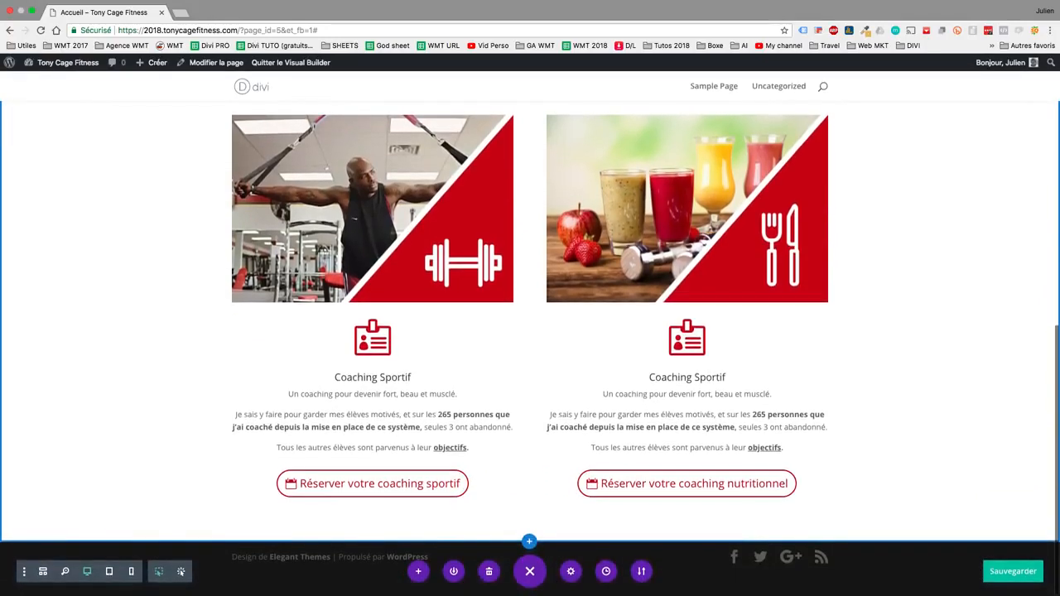
scroll(530, 331, "up", 2)
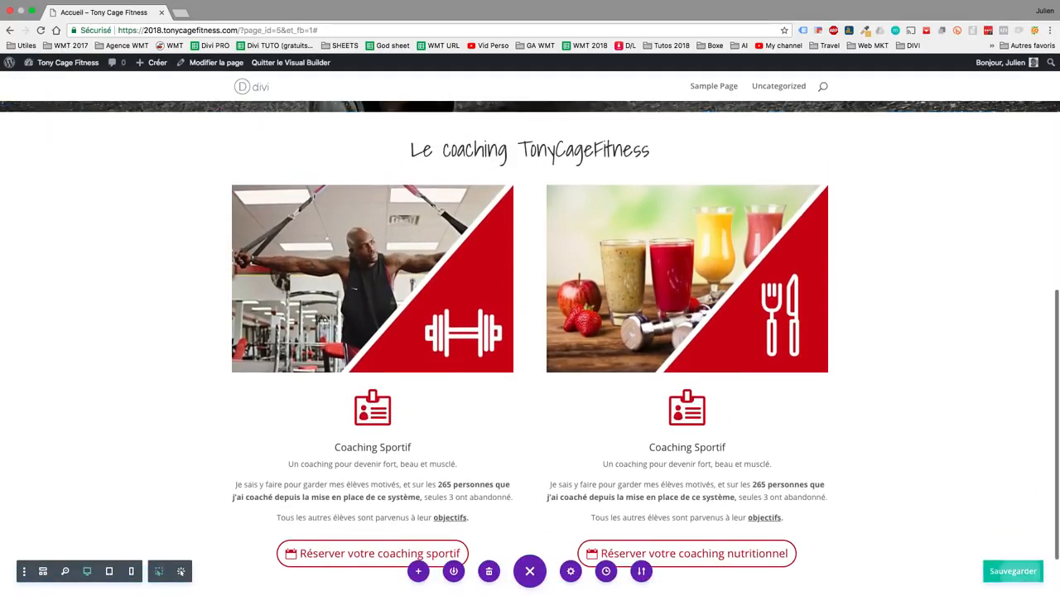
left_click(1013, 572)
scroll(530, 331, "up", 7)
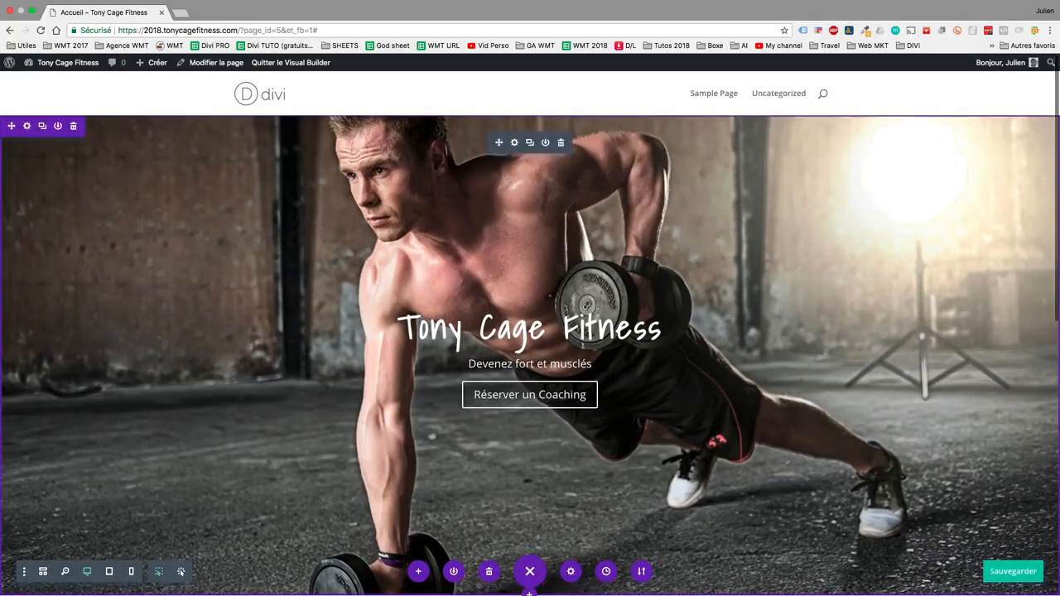
scroll(686, 434, "down", 10)
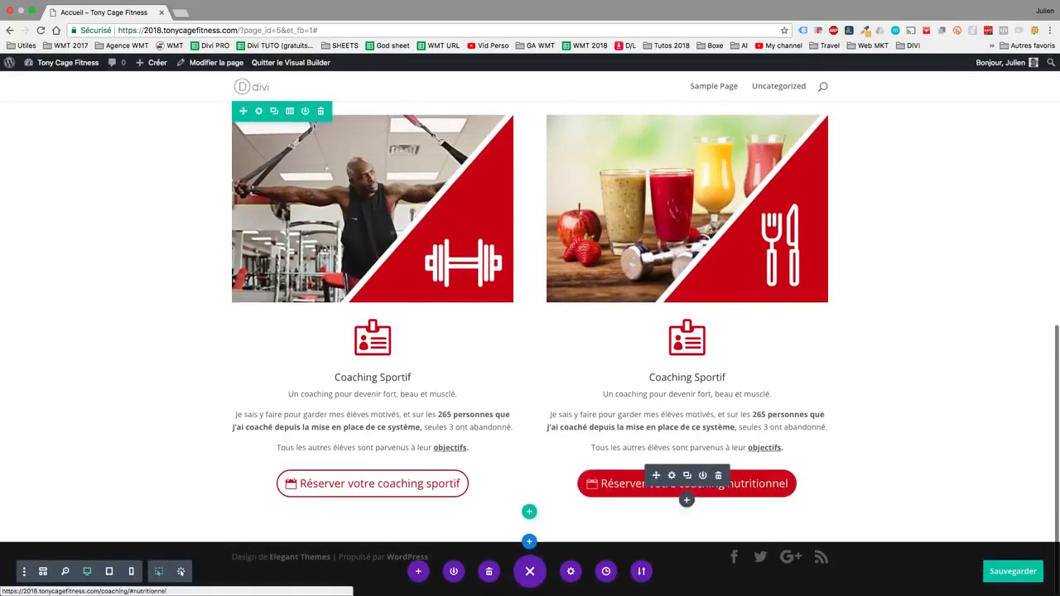
Check the nutrition button's link address in its settings and close them without changes
left_click(668, 470)
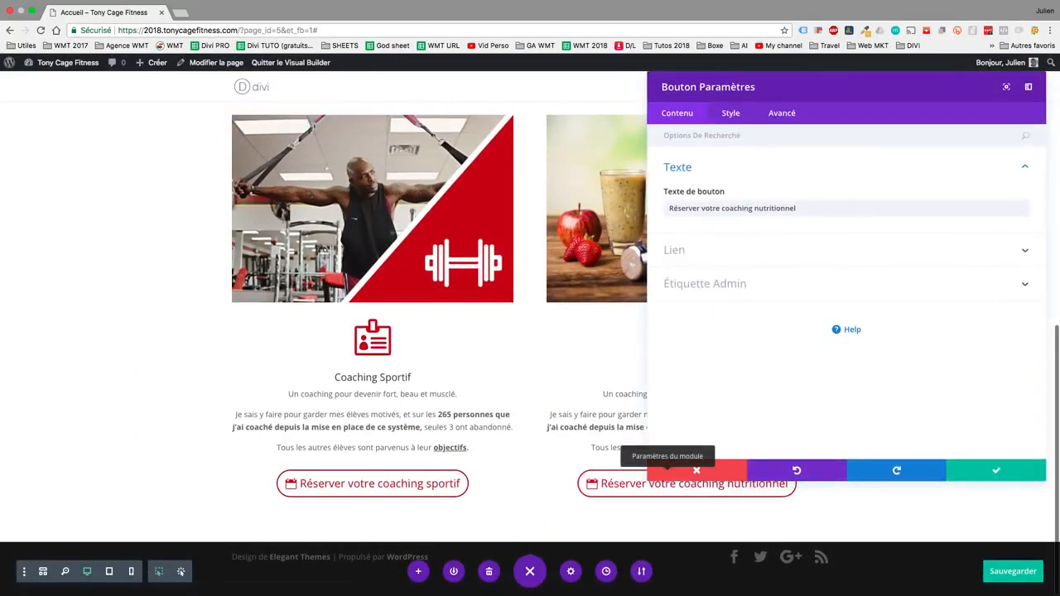
left_click(674, 250)
left_click(828, 246)
left_click(697, 470)
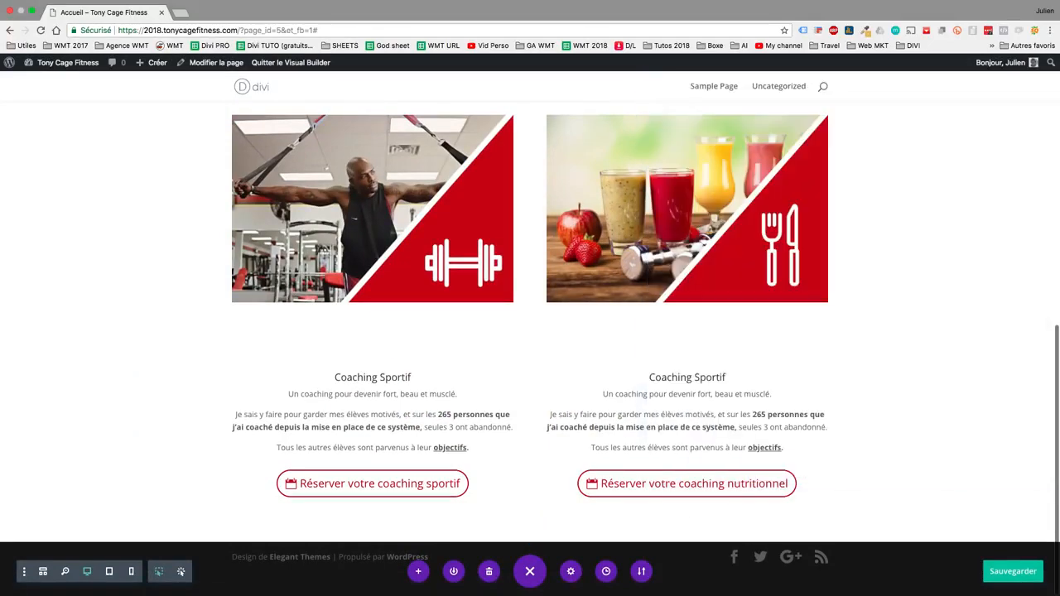
Save the homepage edits with Cmd+S
scroll(372, 406, "up", 10)
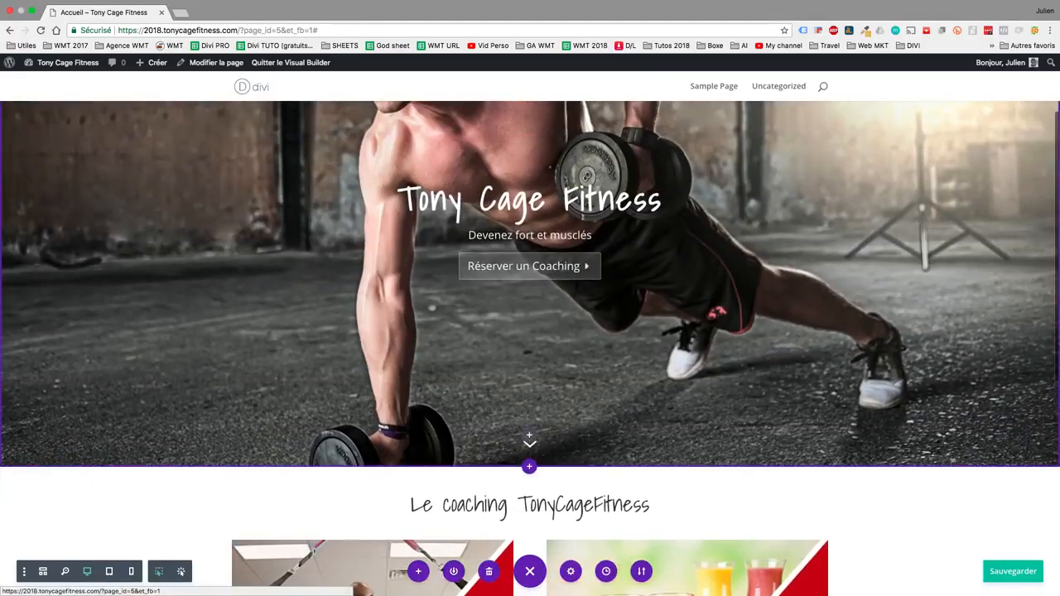
scroll(530, 266, "up", 3)
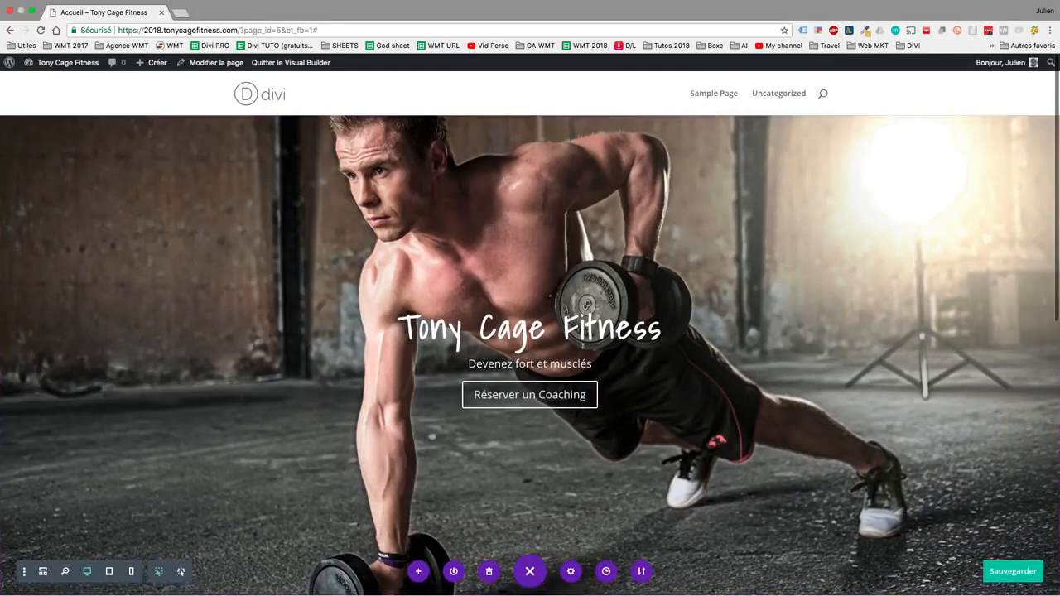
mouse_move(66, 63)
key("super+s")
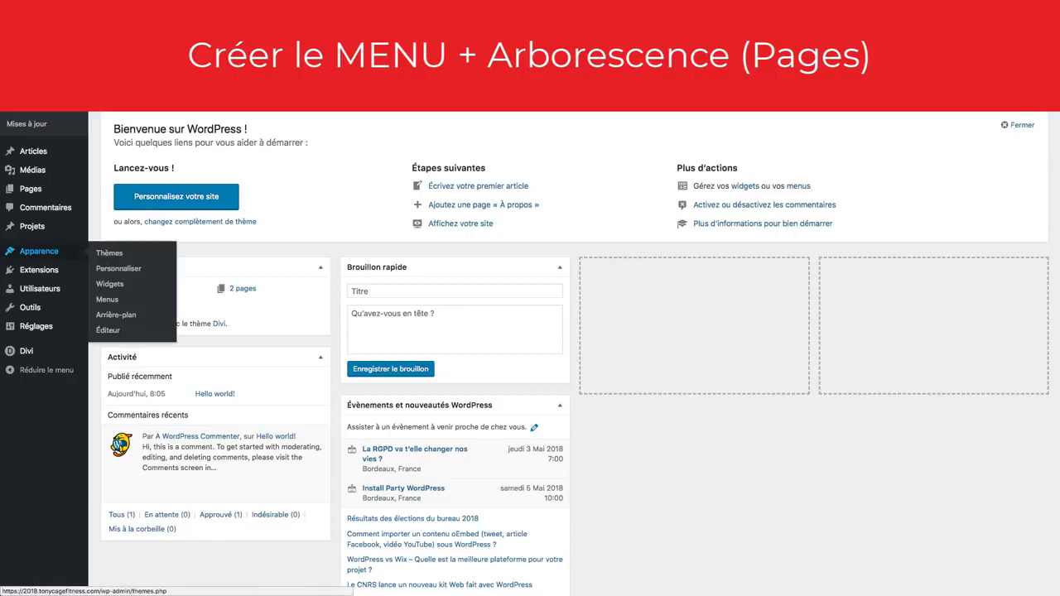
From Divi Theme Options' Logo field, upload all 59 images in the 0. Toutes folder
mouse_move(33, 308)
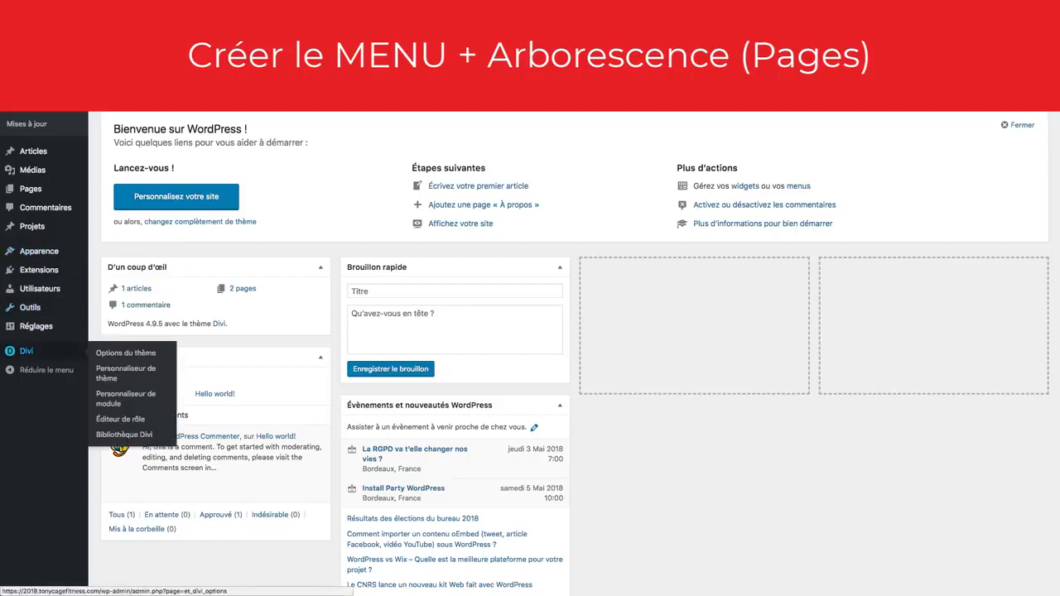
left_click(26, 352)
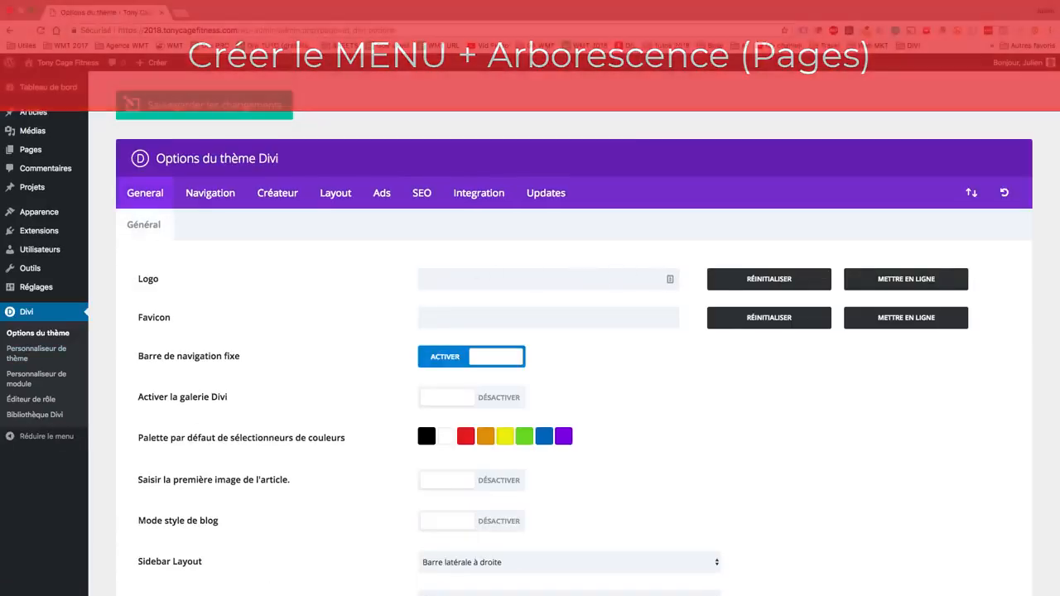
left_click(906, 279)
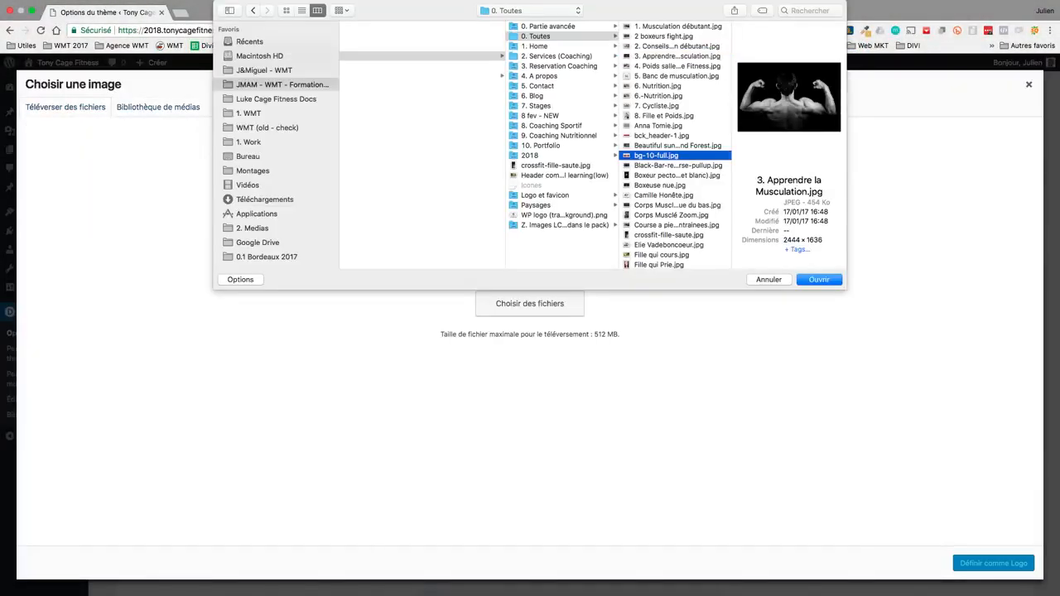
key("super+a")
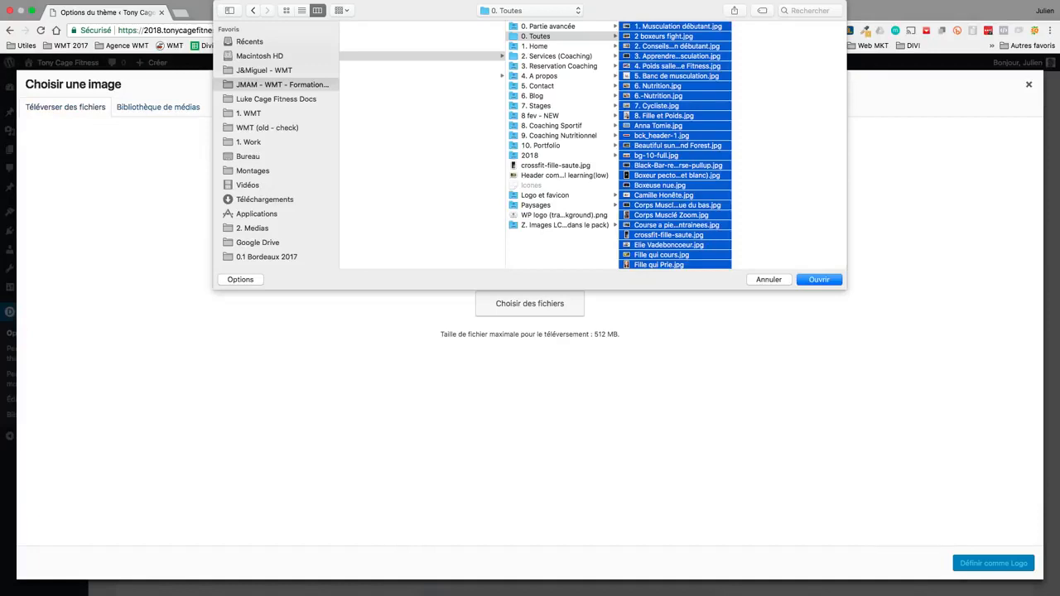
left_click(659, 126)
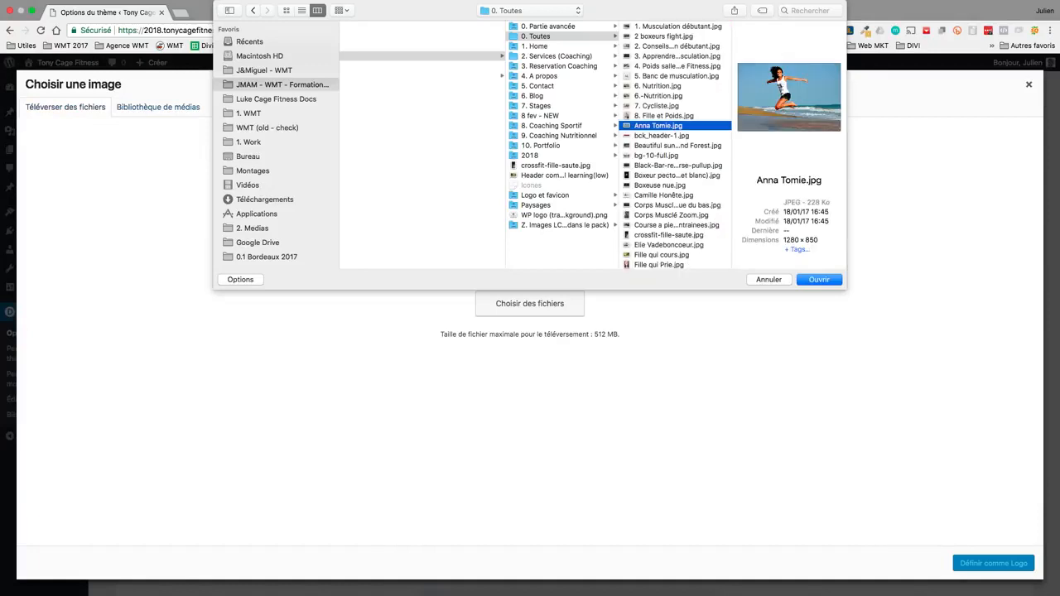
key("super+a")
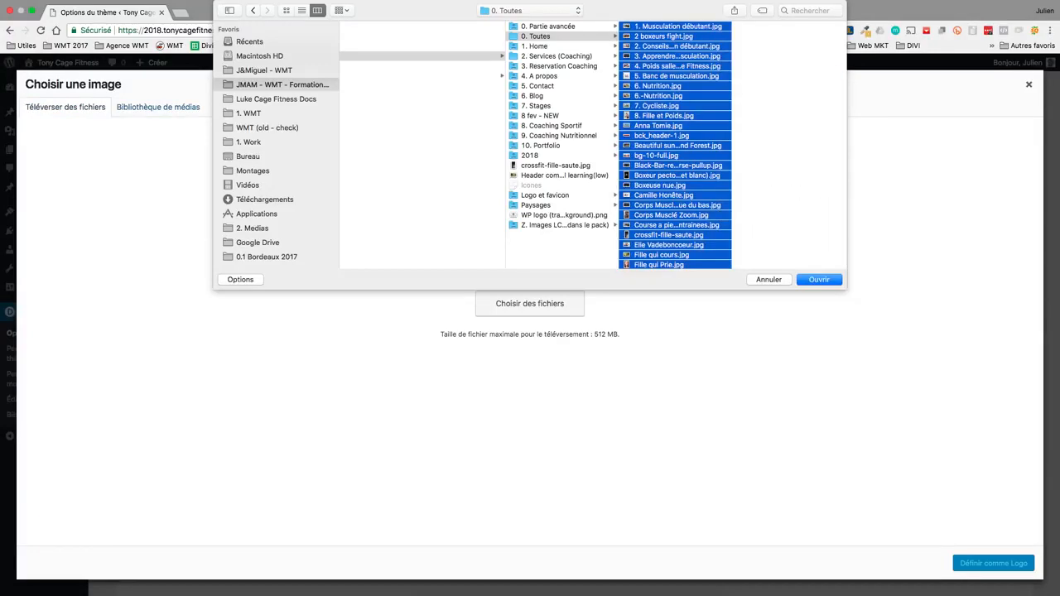
left_click(819, 280)
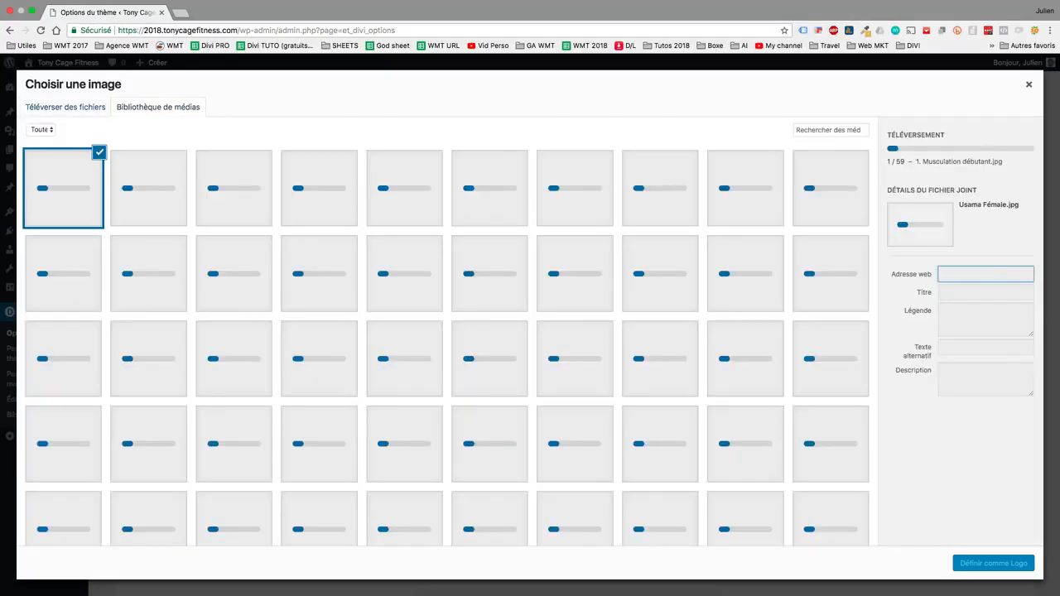
Pick TCF-Logo-340x156.png in the media library and set it as the Divi logo
scroll(447, 345, "down", 3)
scroll(448, 345, "down", 5)
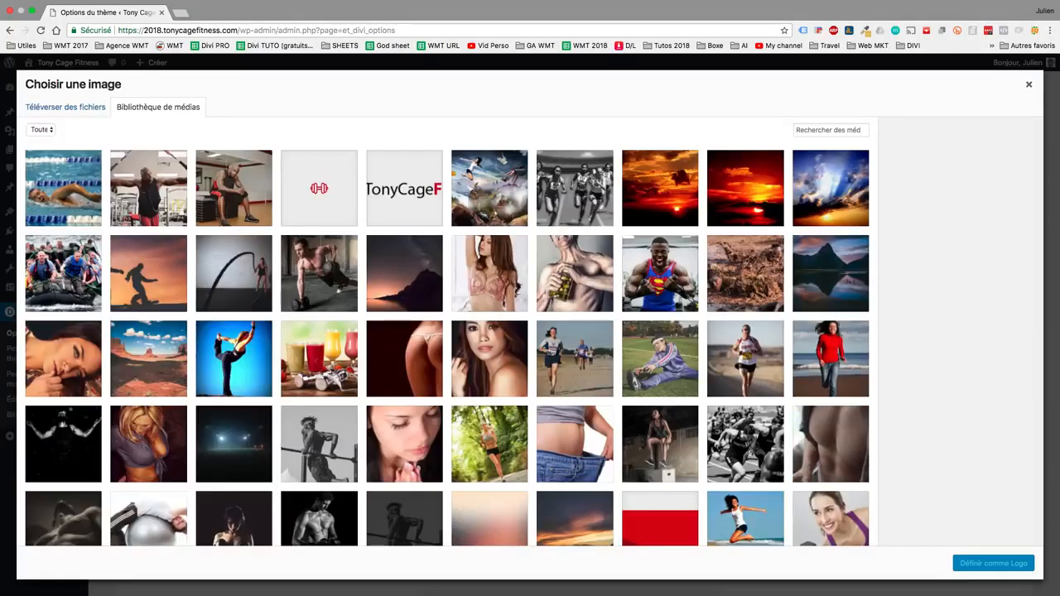
left_click(405, 189)
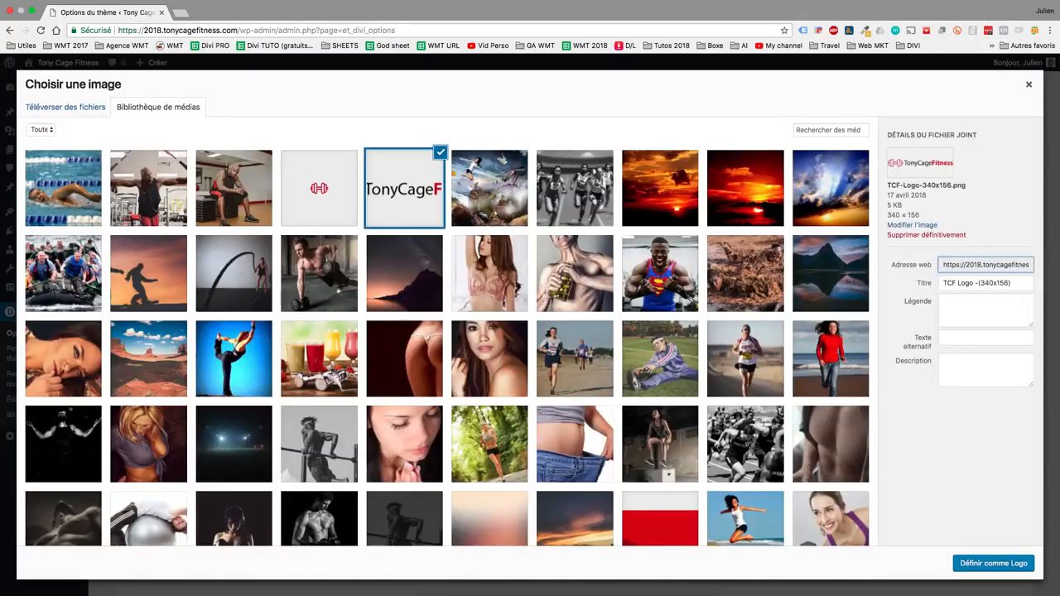
left_click(993, 563)
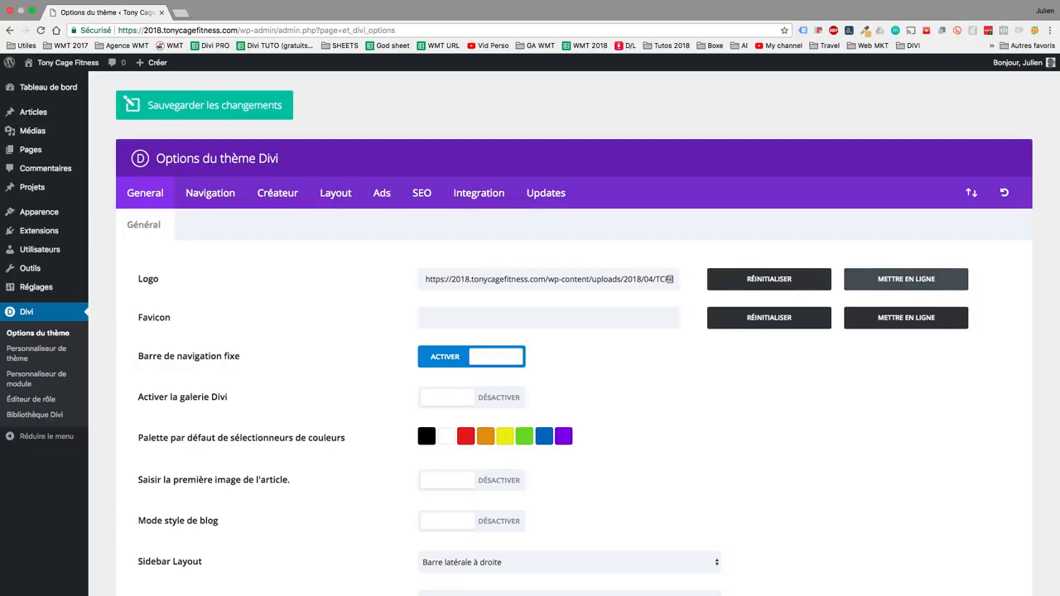
Set the red dumbbell image TCF-Favicon.png as the Divi favicon
left_click(953, 317)
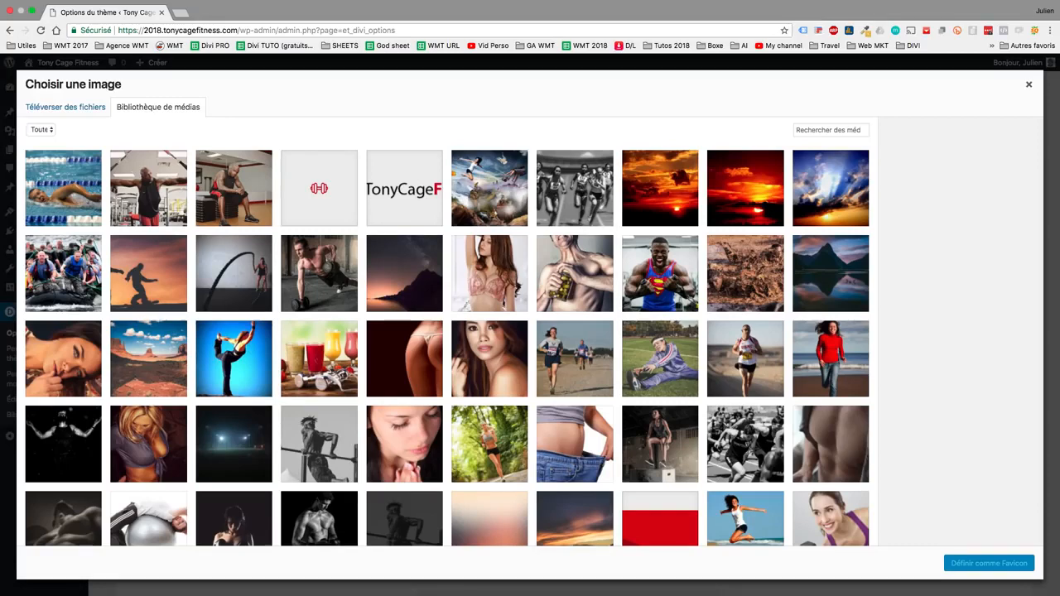
left_click(318, 189)
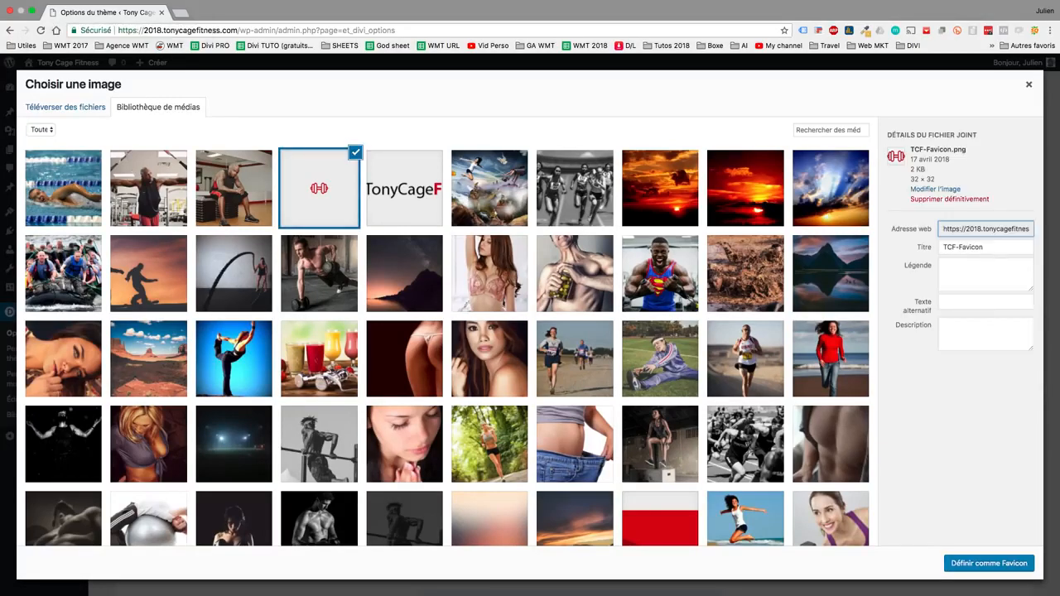
left_click(989, 563)
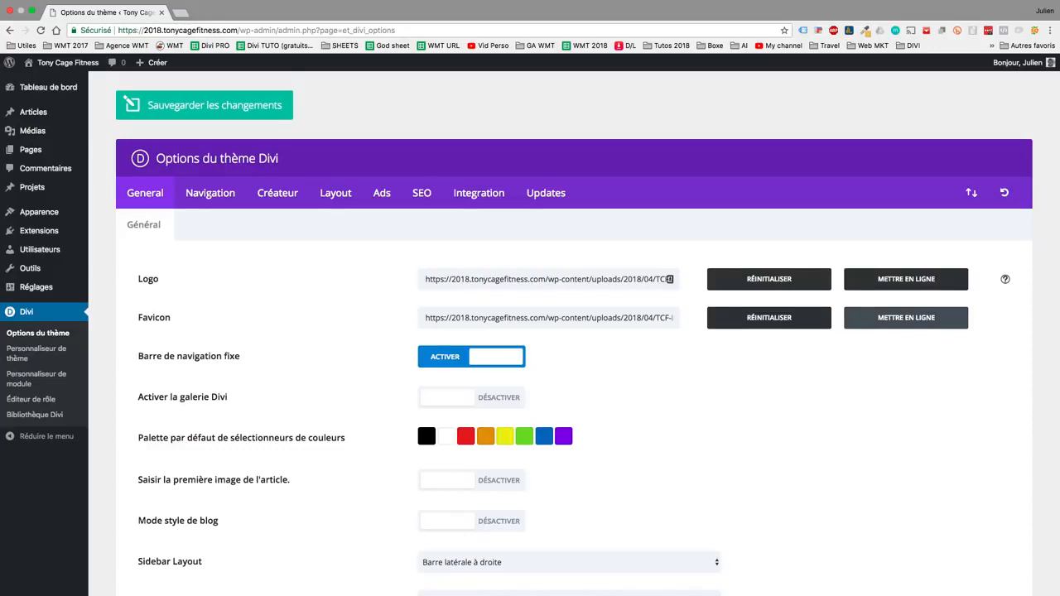
scroll(574, 331, "down", 10)
scroll(574, 331, "up", 10)
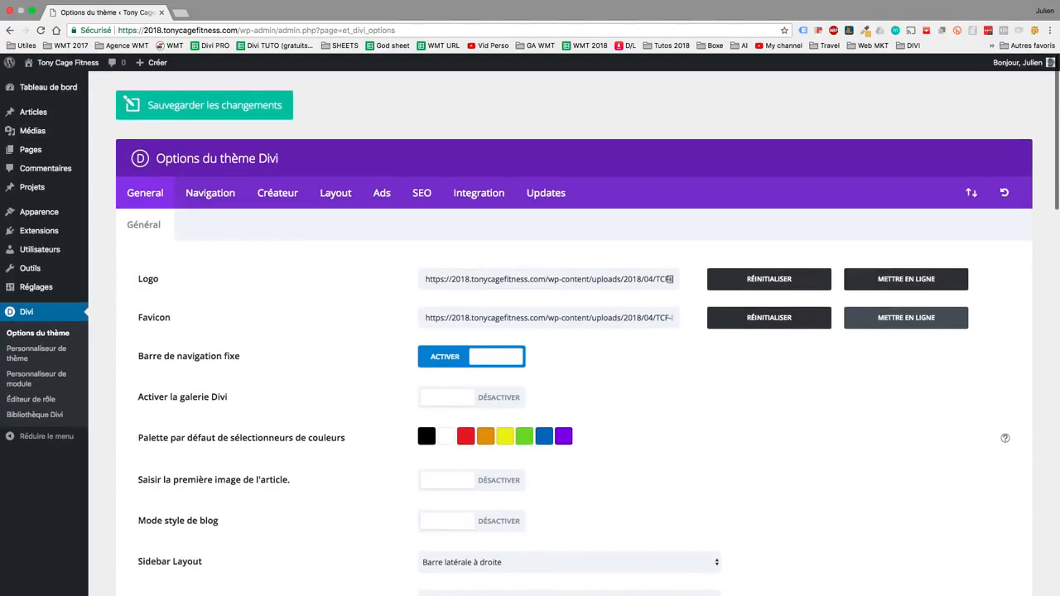
Replace the first two palette colours with brown 46292a and dark red 8d000c
left_click(466, 436)
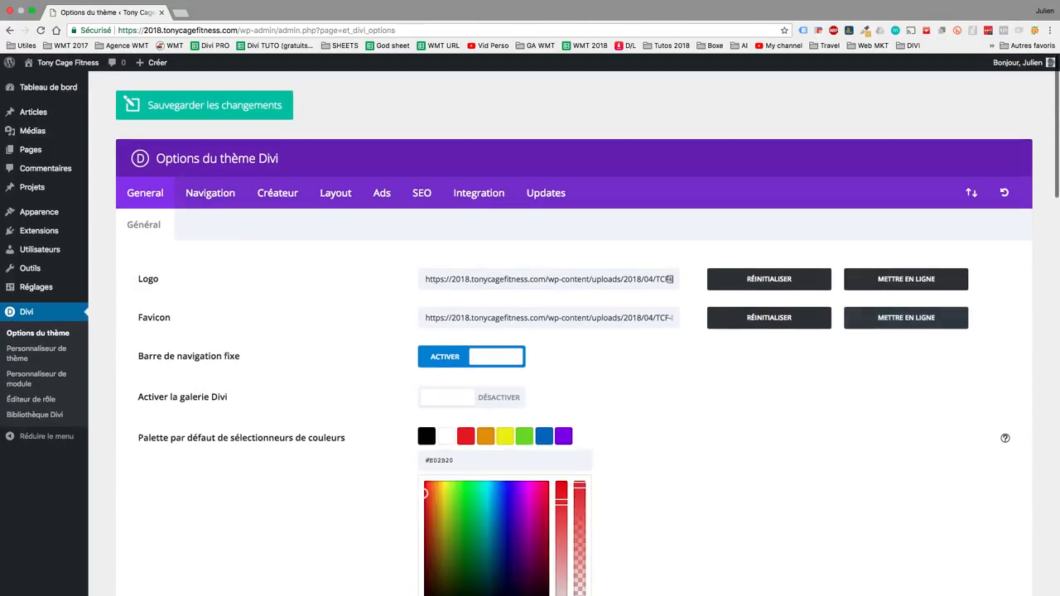
key("ctrl+Left")
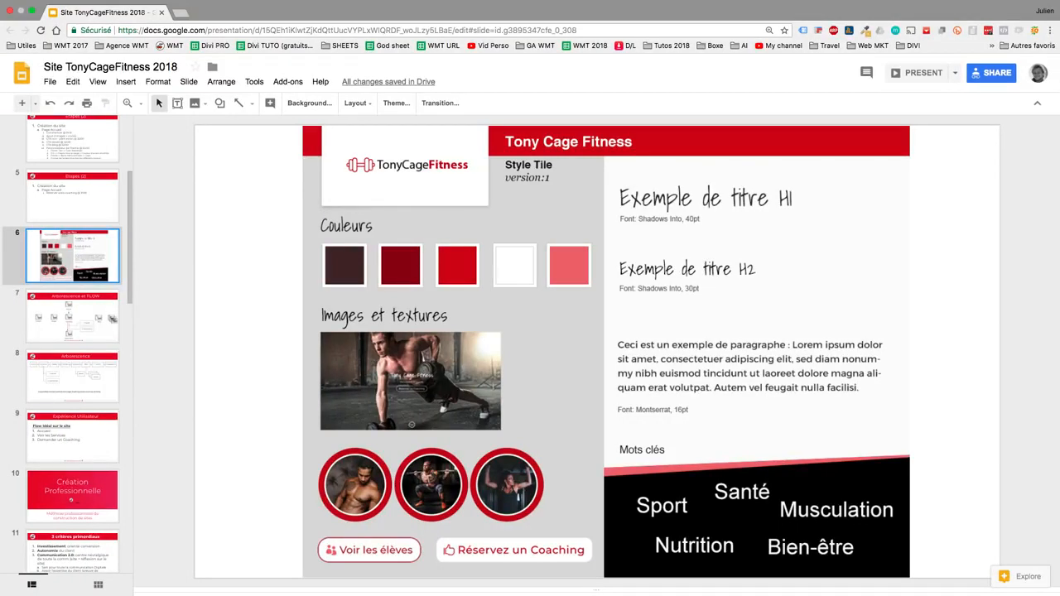
key("ctrl+Right")
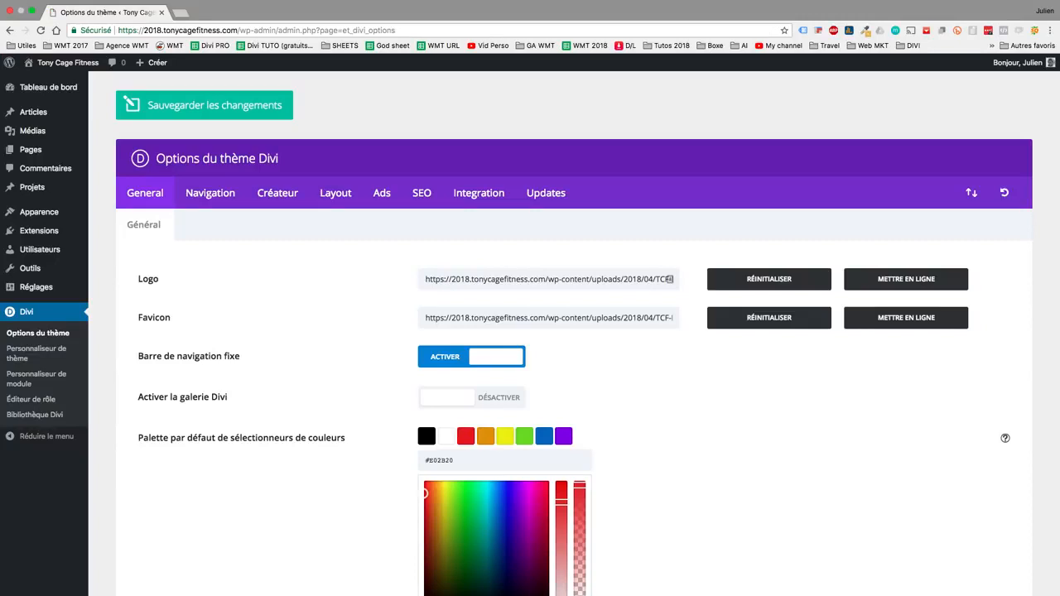
triple_click(439, 460)
type("46292a")
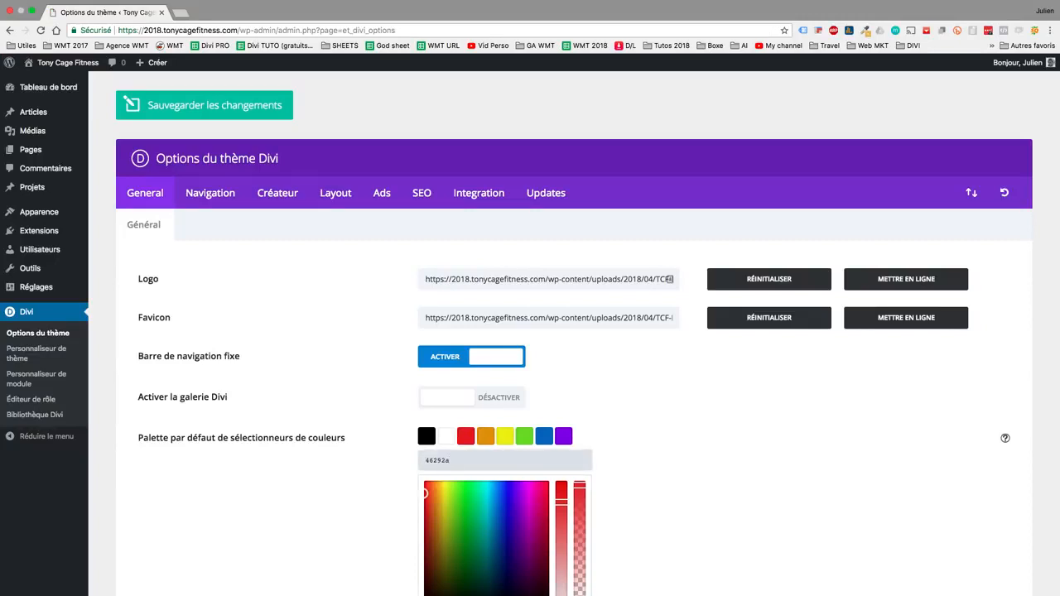
key("ctrl+Left")
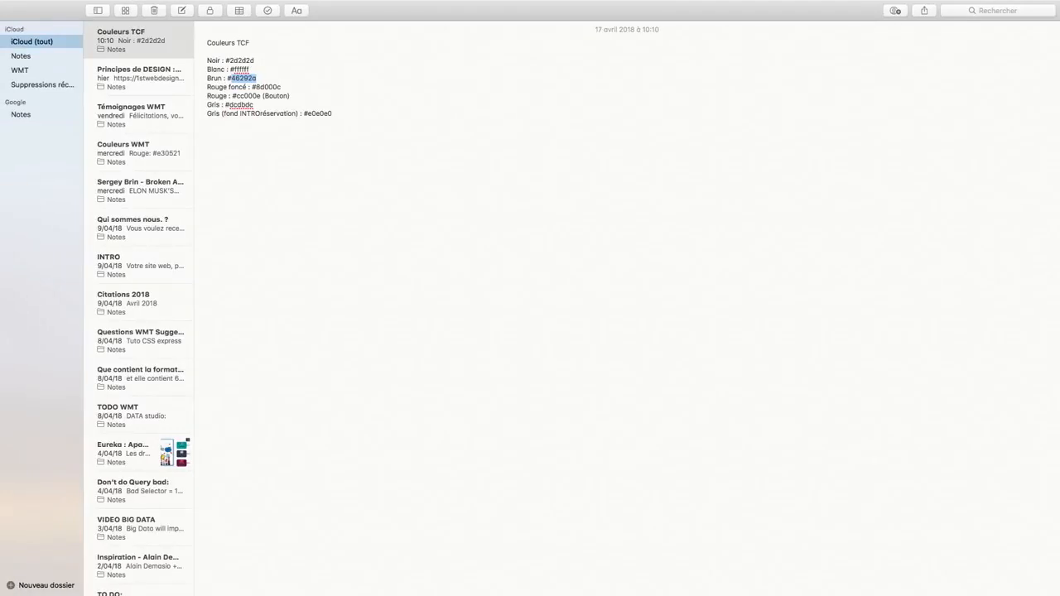
double_click(268, 87)
key("super+c")
key("ctrl+Right")
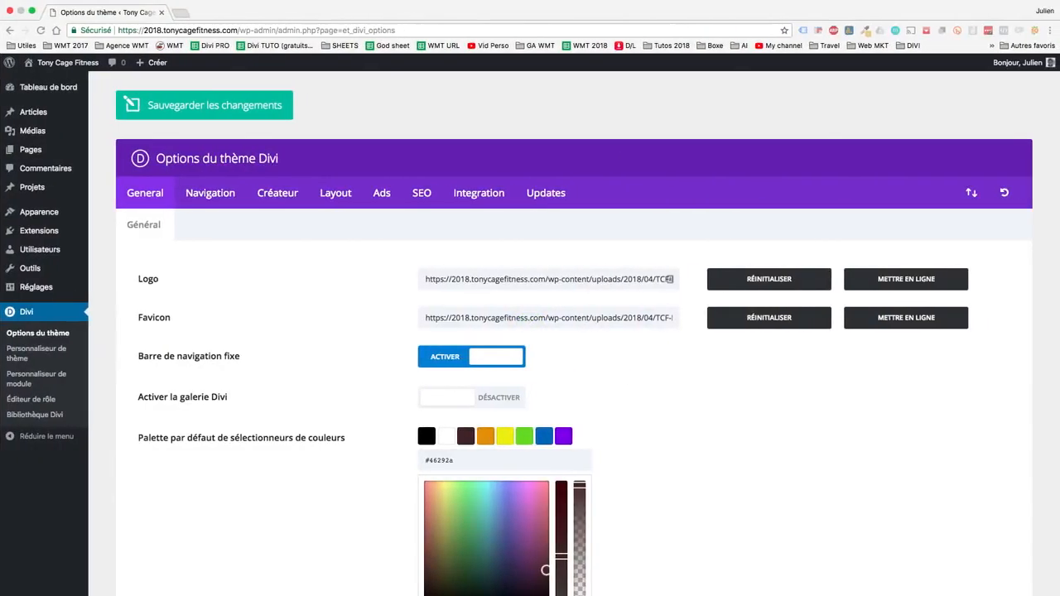
left_click(485, 436)
triple_click(439, 460)
key("super+v")
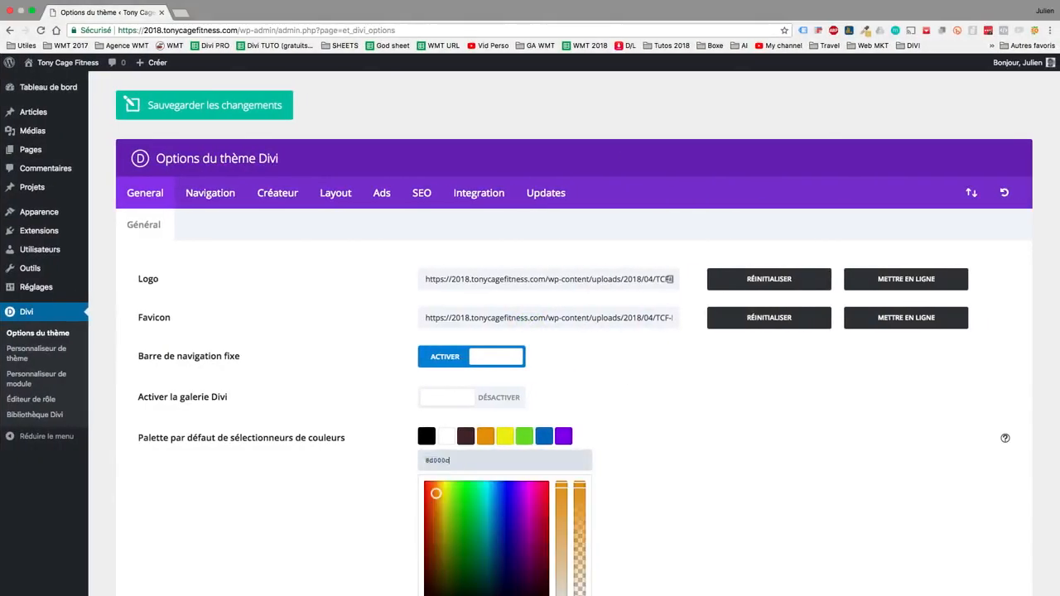
Set the third and fourth palette colours to red cc000e and light grey dcdbdc
key("ctrl+Left")
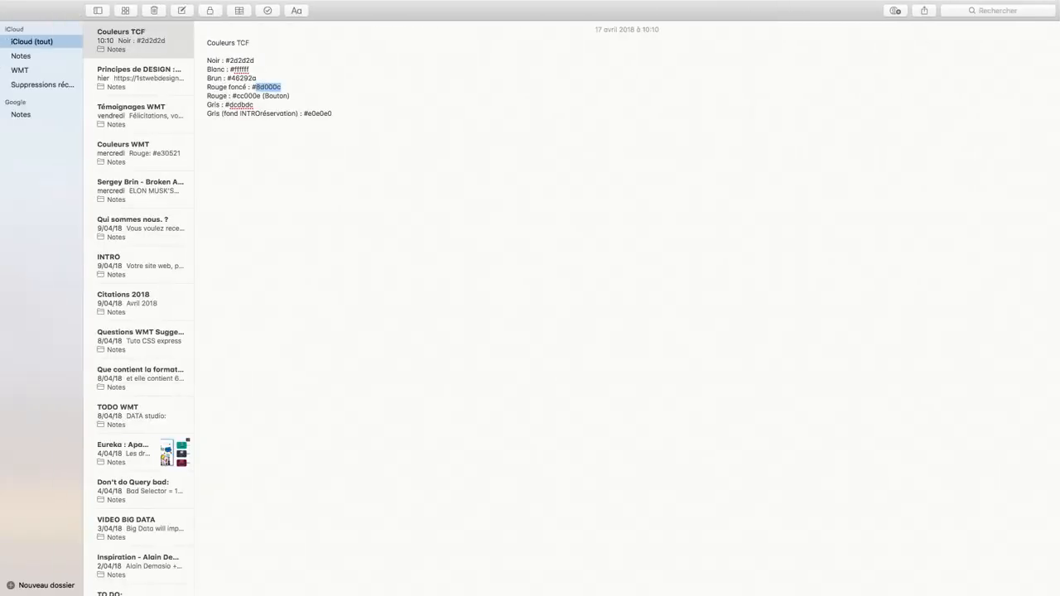
double_click(248, 97)
key("super+c")
key("ctrl+Right")
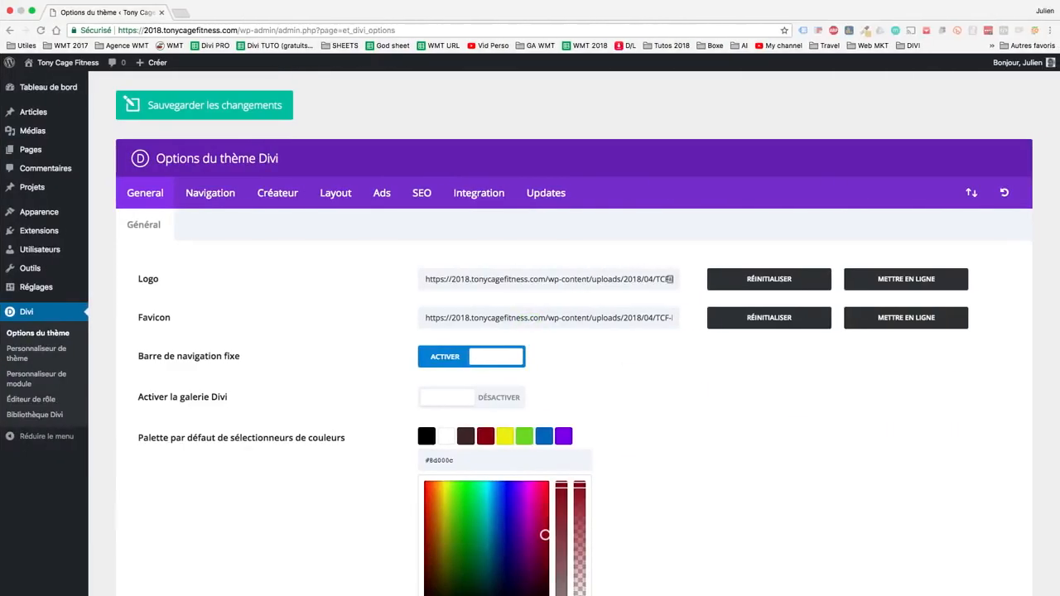
left_click(505, 437)
triple_click(439, 461)
key("super+v")
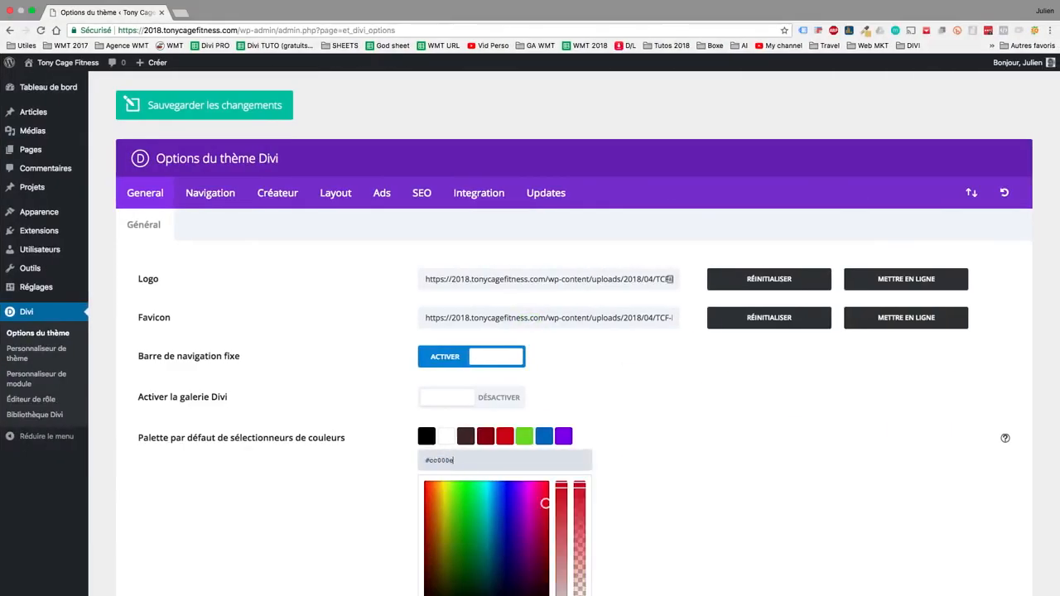
key("Return")
key("ctrl+Left")
double_click(241, 106)
key("super+c")
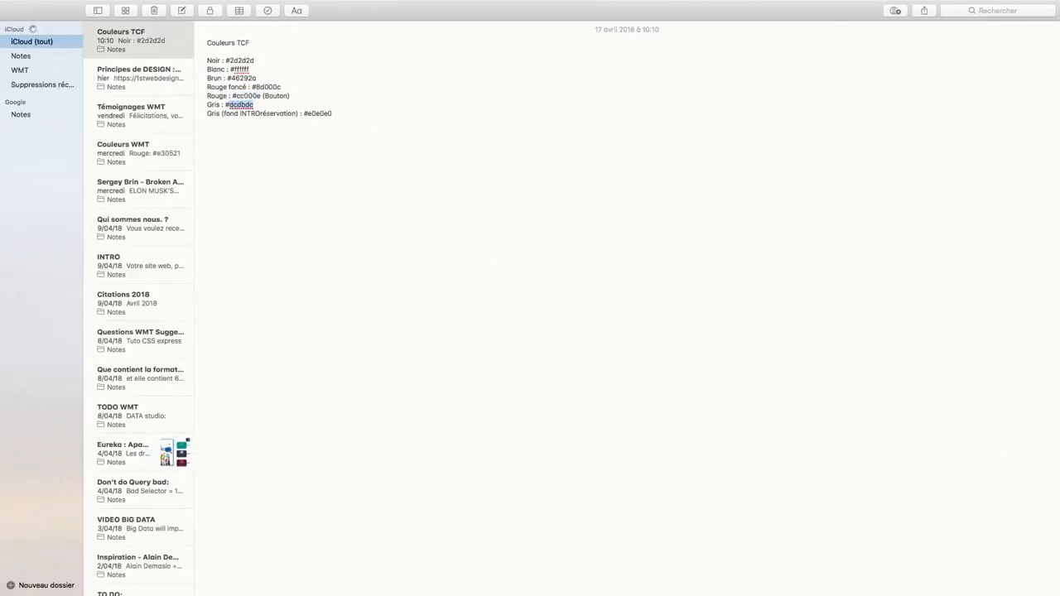
key("ctrl+Right")
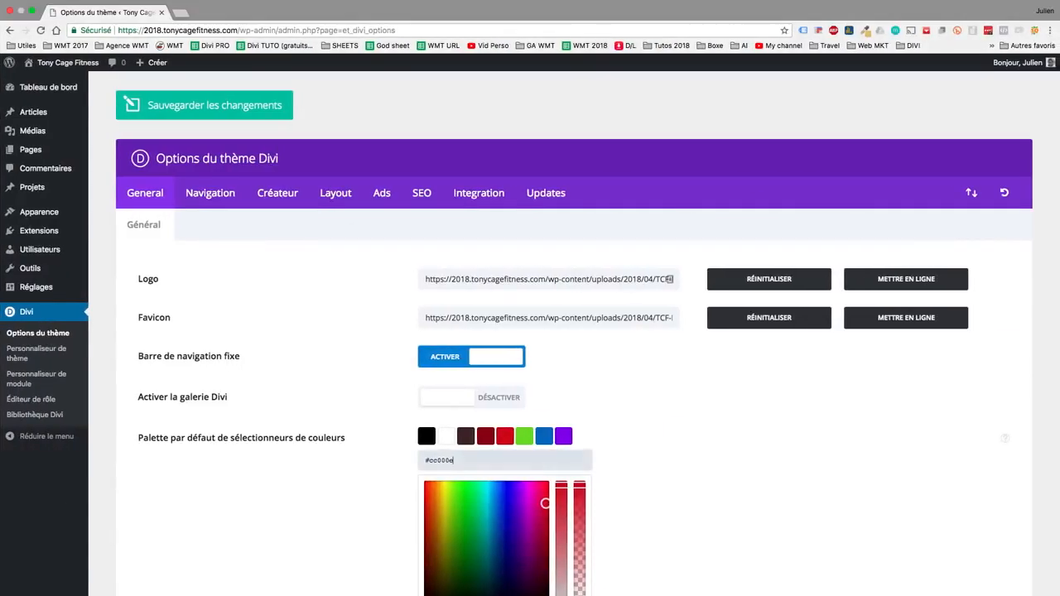
left_click(525, 437)
triple_click(439, 461)
key("super+v")
key("Return")
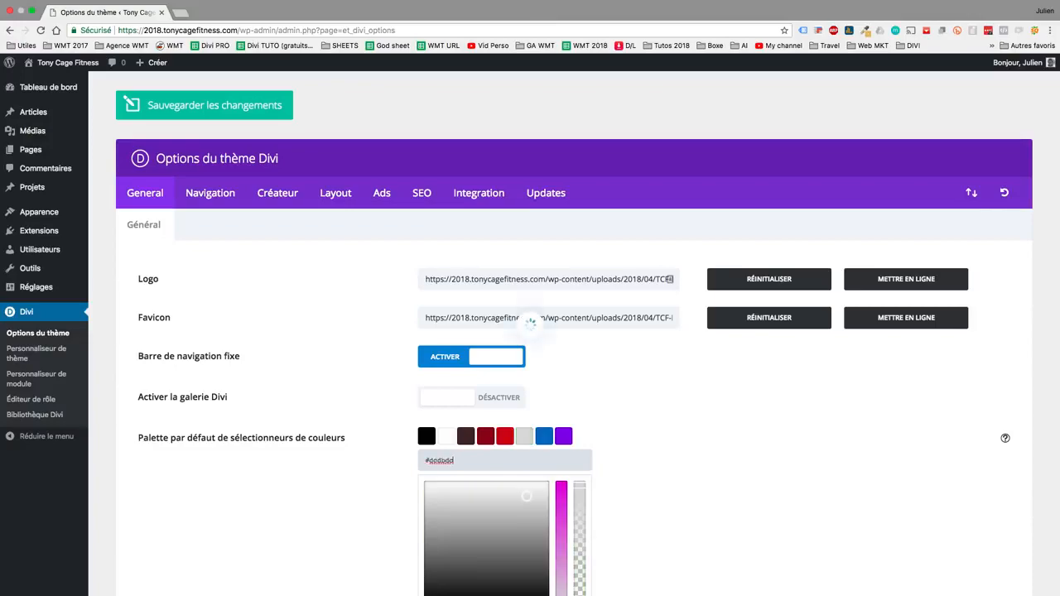
Set the last two palette colours to light grey e0e0e0 and white ffffff
key("ctrl+Left")
double_click(323, 113)
key("super+c")
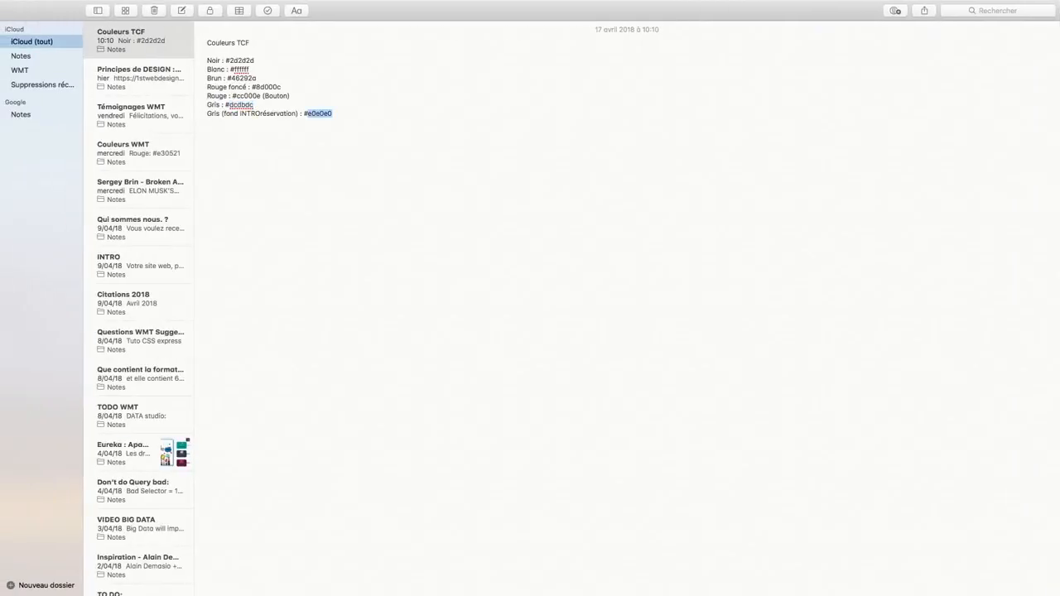
key("ctrl+Right")
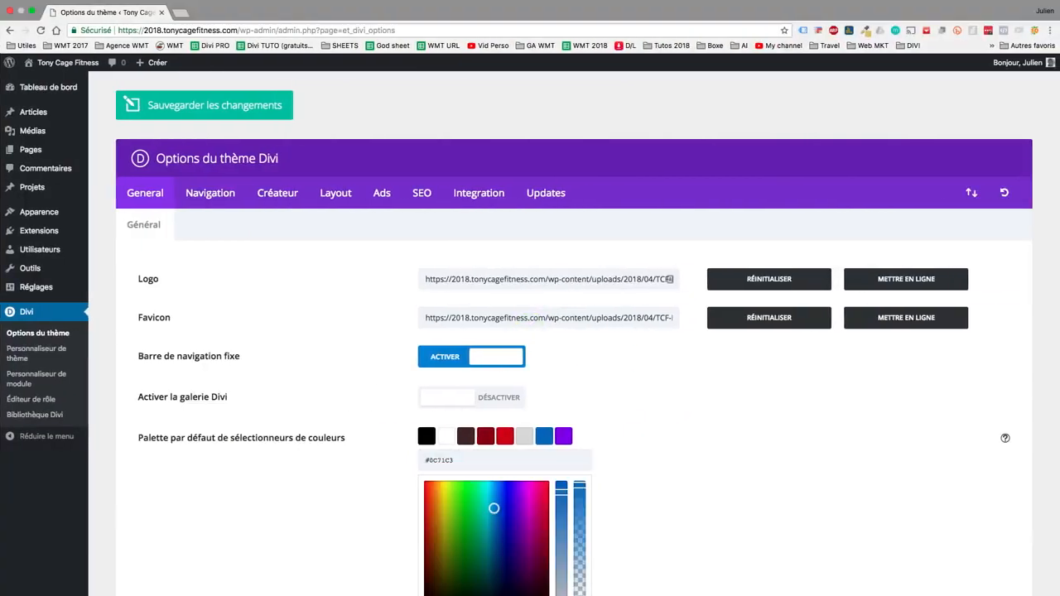
triple_click(439, 461)
key("super+v")
key("Return")
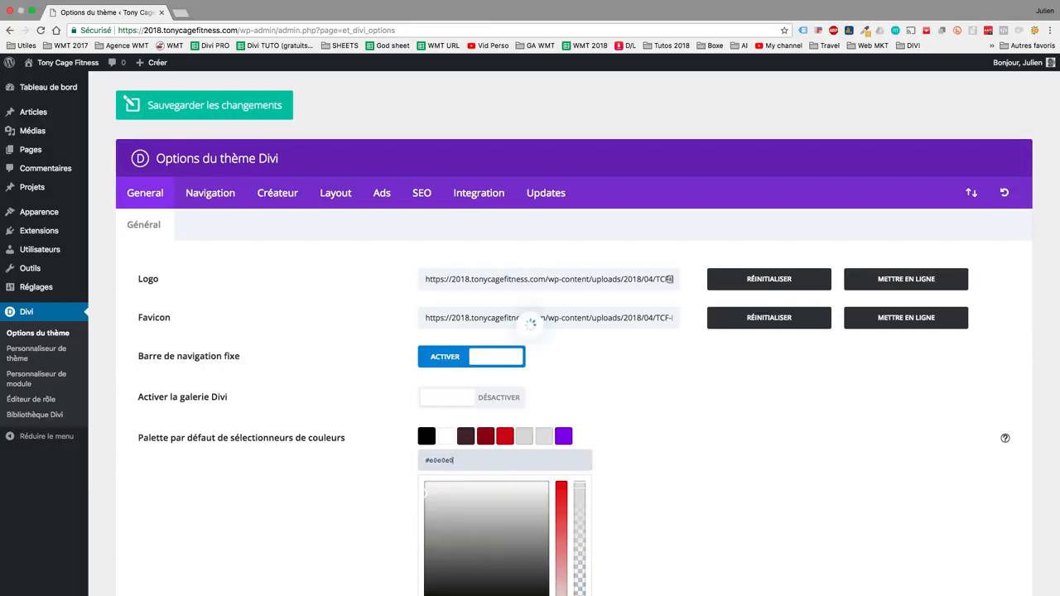
left_click(564, 437)
scroll(564, 398, "down", 2)
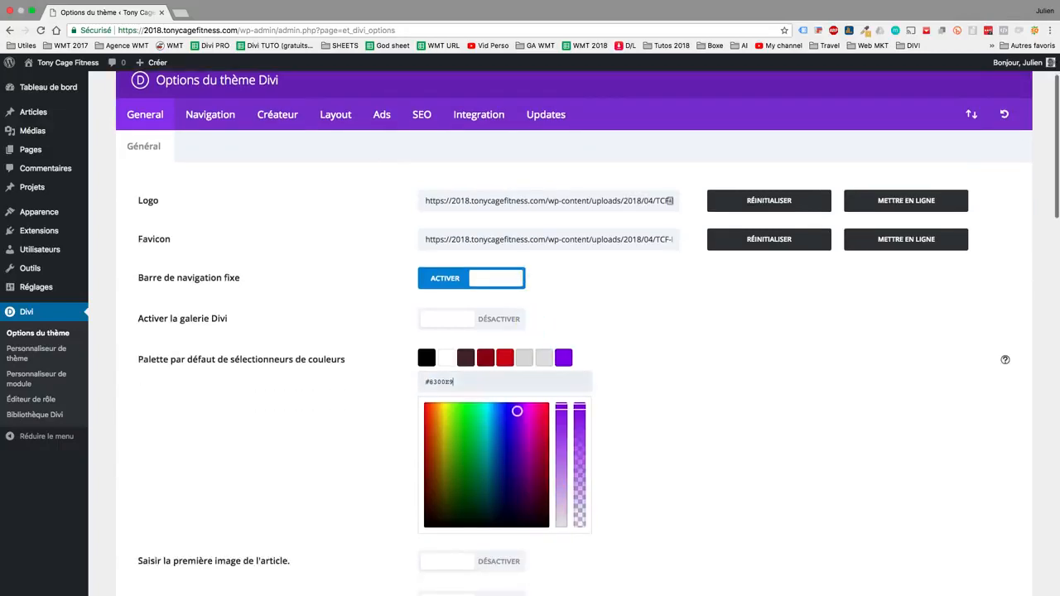
key("super+a")
type("ffffff")
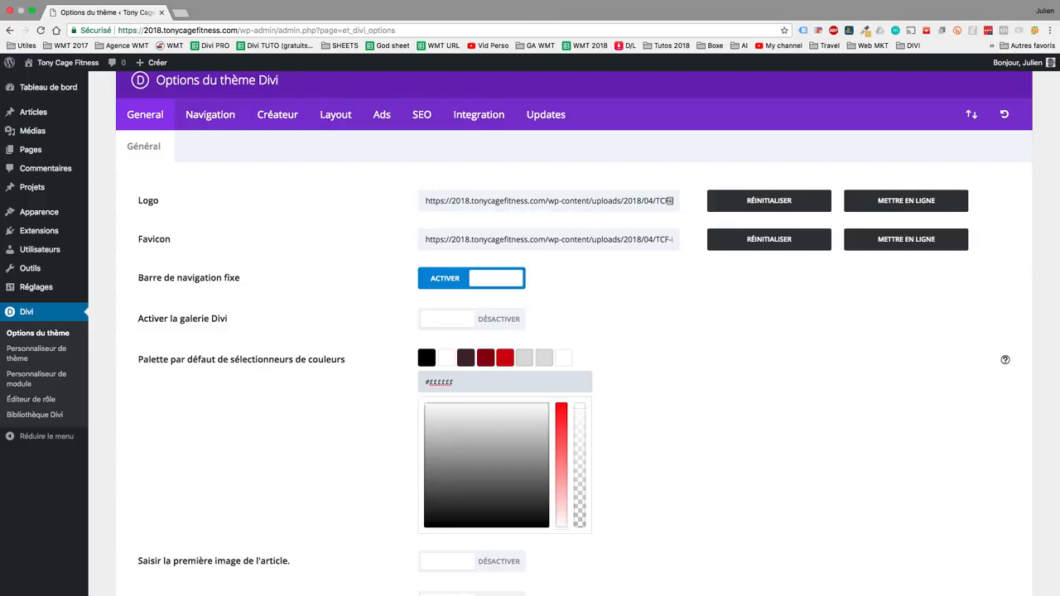
scroll(277, 194, "up", 3)
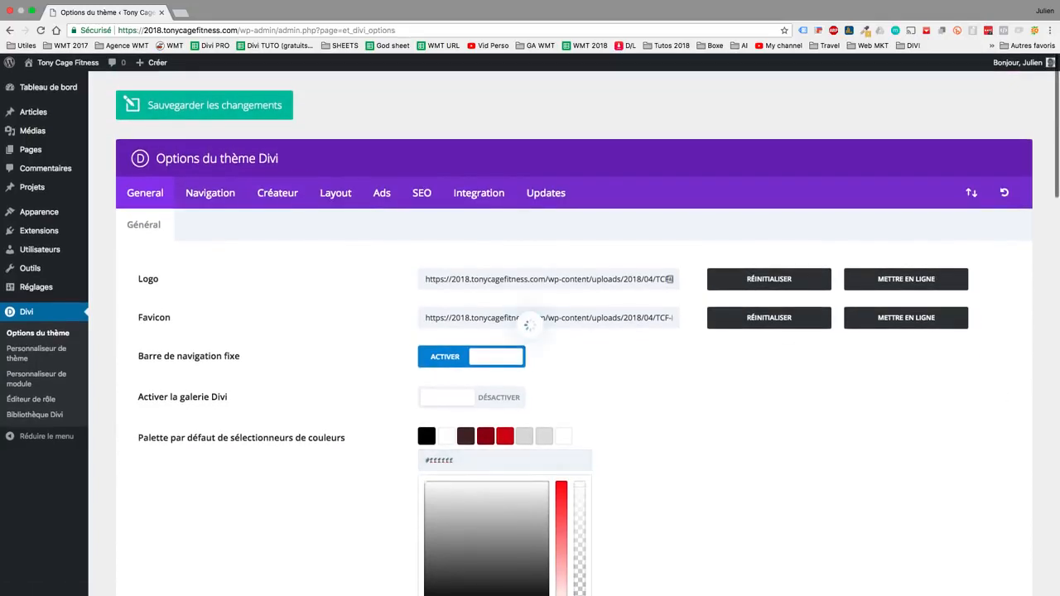
left_click(529, 324)
key("ctrl+Left")
key("ctrl+Up")
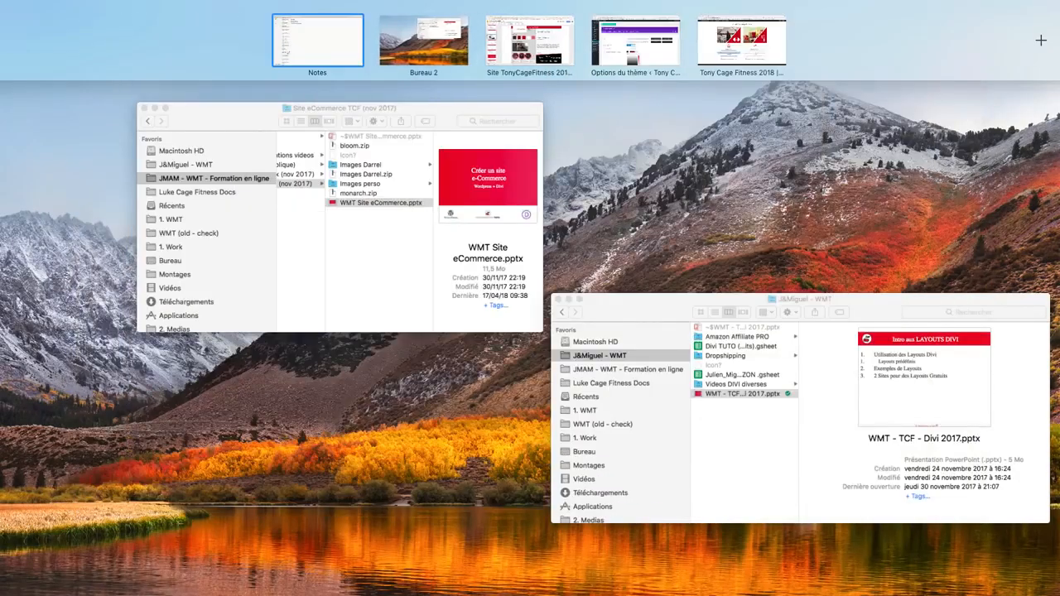
left_click(529, 40)
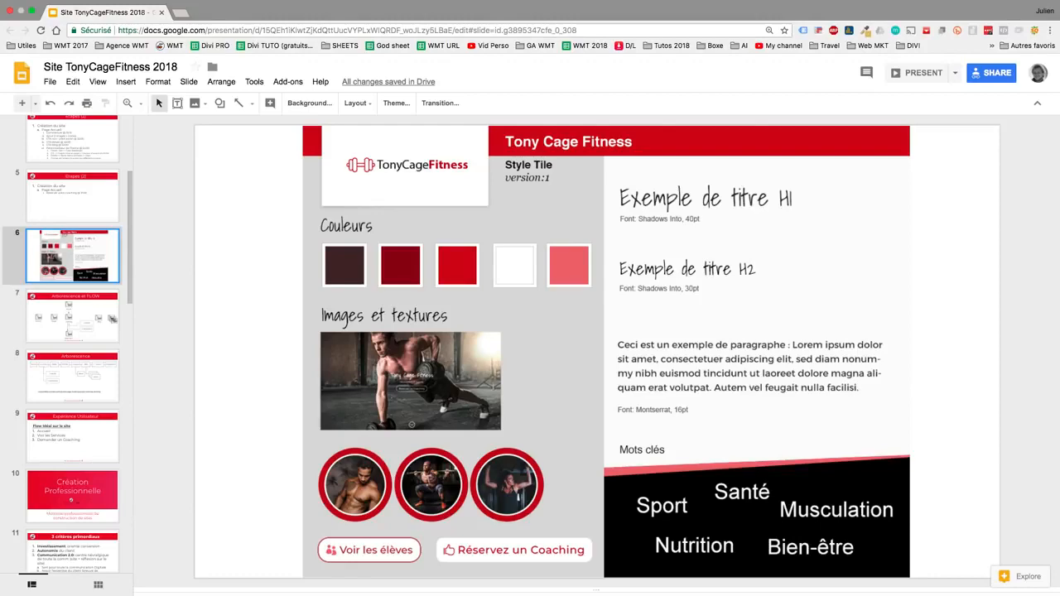
key("ctrl+Right")
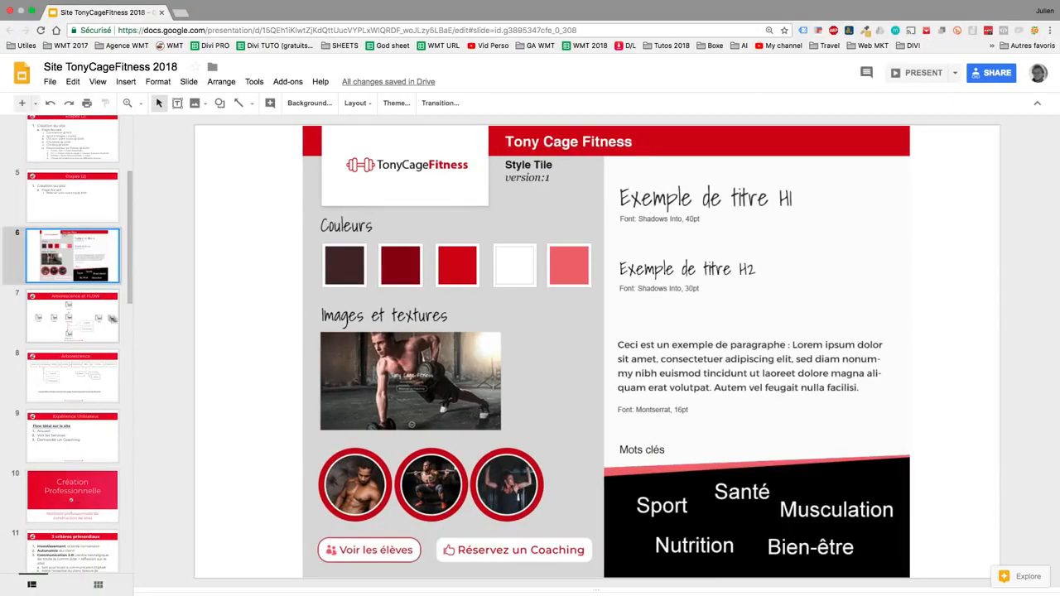
left_click(111, 318)
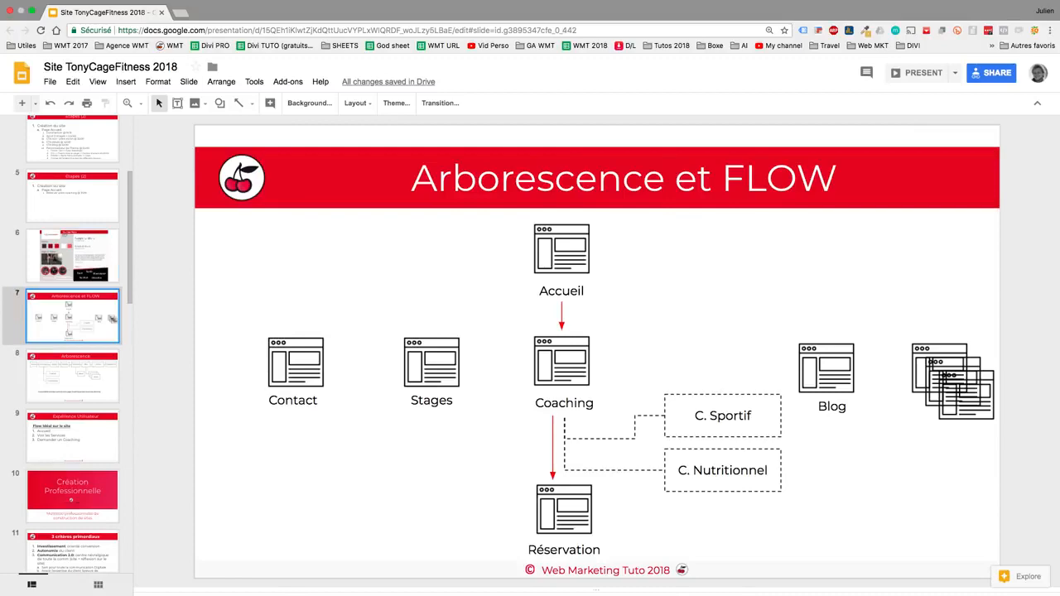
key("Down")
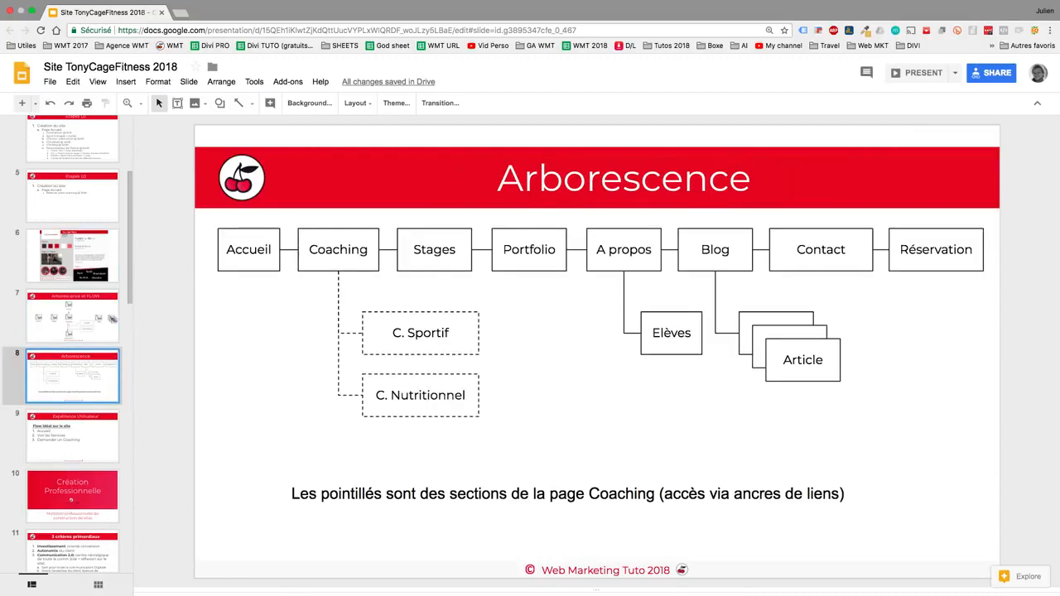
key("ctrl+Right")
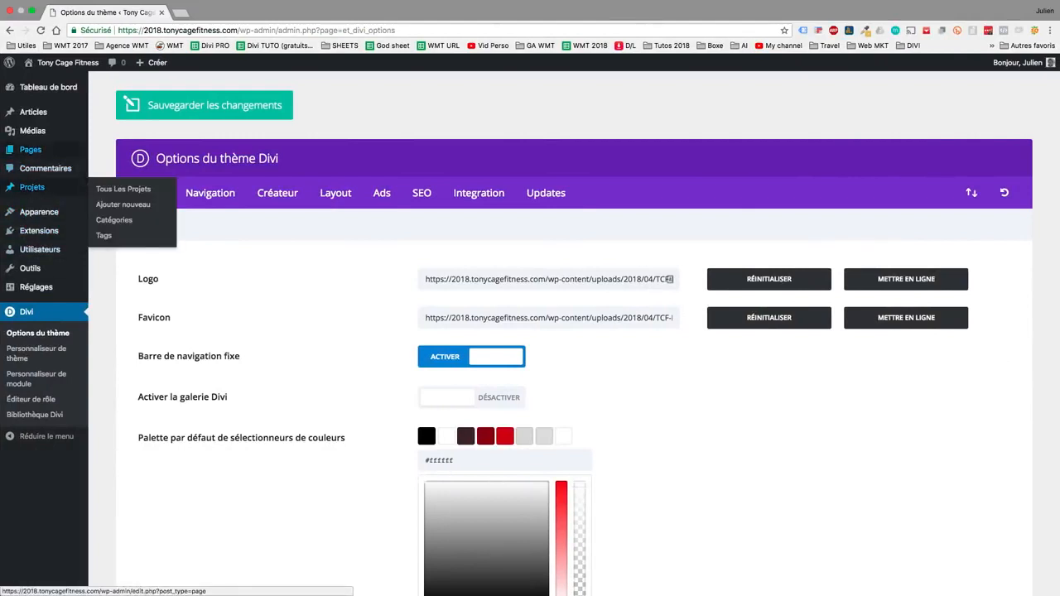
Create a new page titled 'Coaching' and publish it
mouse_move(31, 149)
left_click(108, 167)
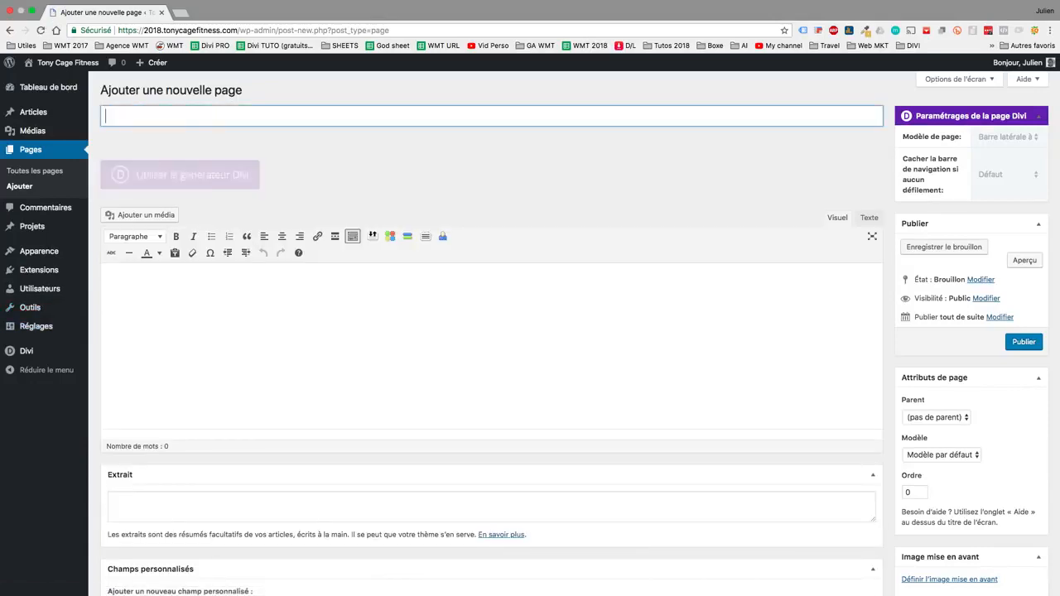
type("Coaching")
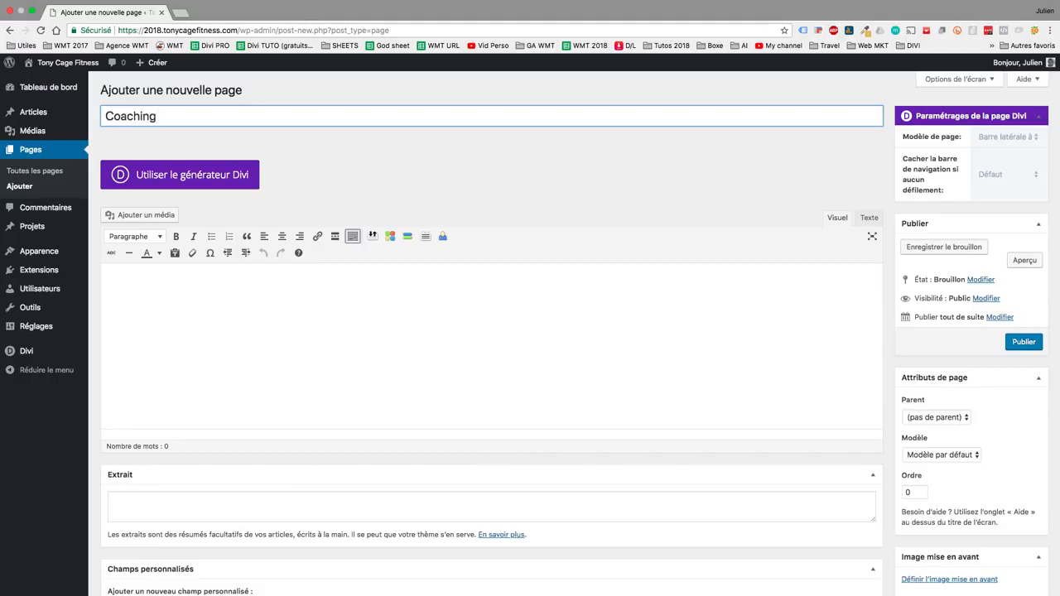
key("Tab")
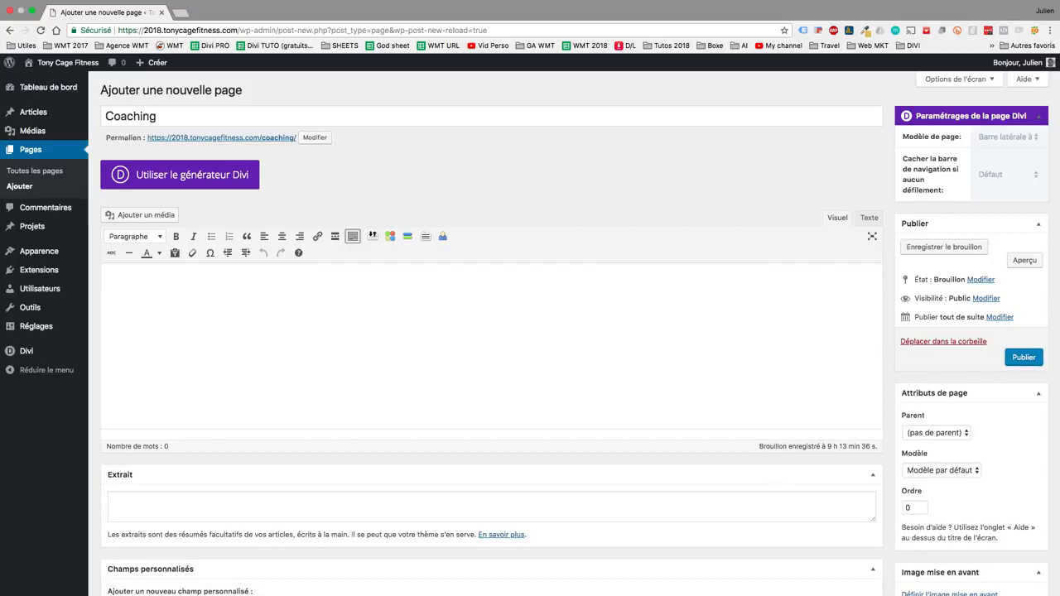
key("ctrl+Right")
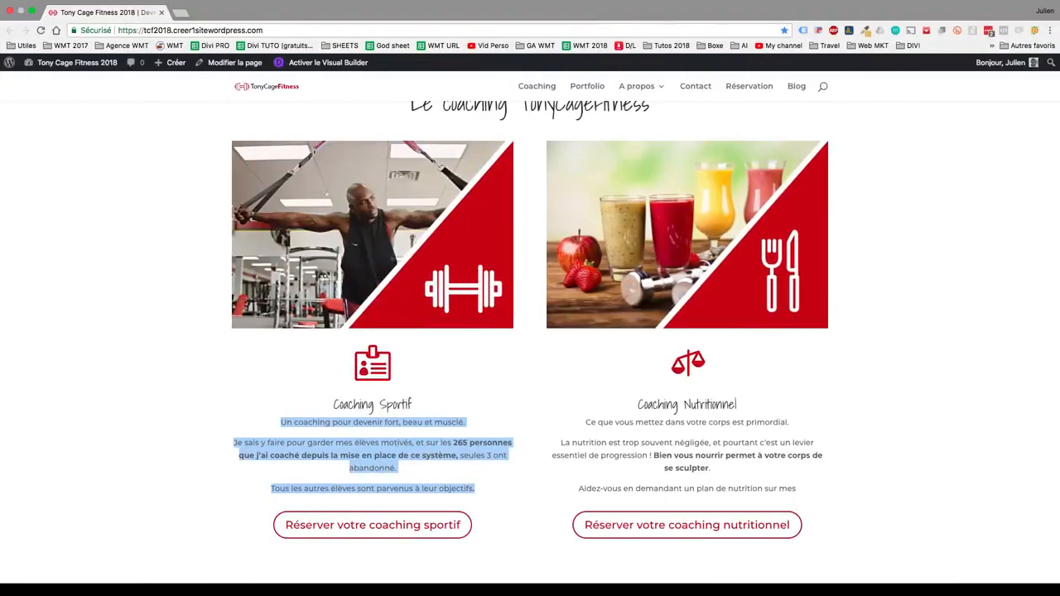
key("ctrl+Left")
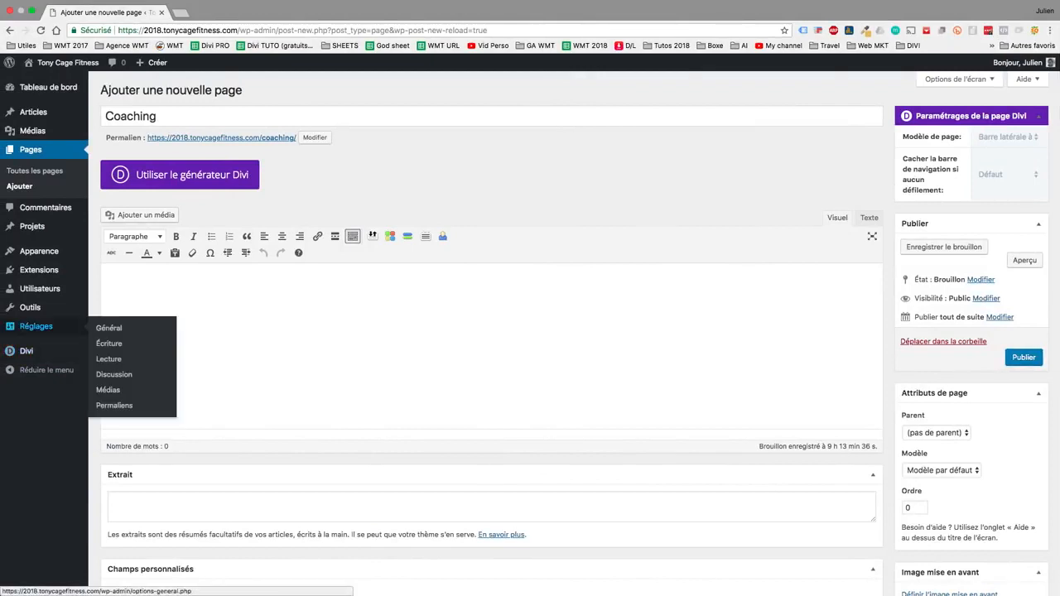
left_click(36, 326)
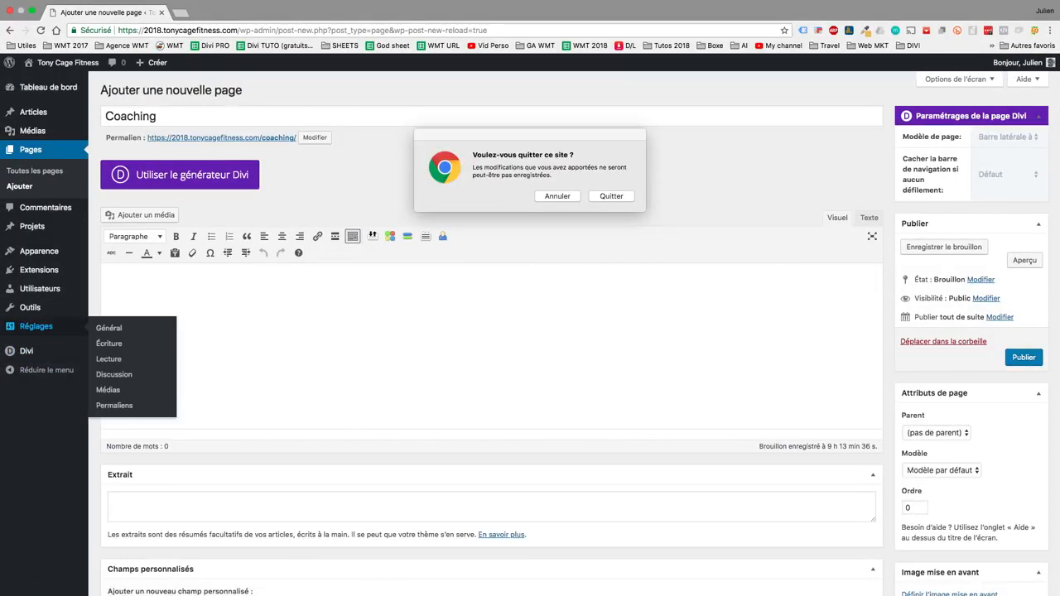
left_click(612, 196)
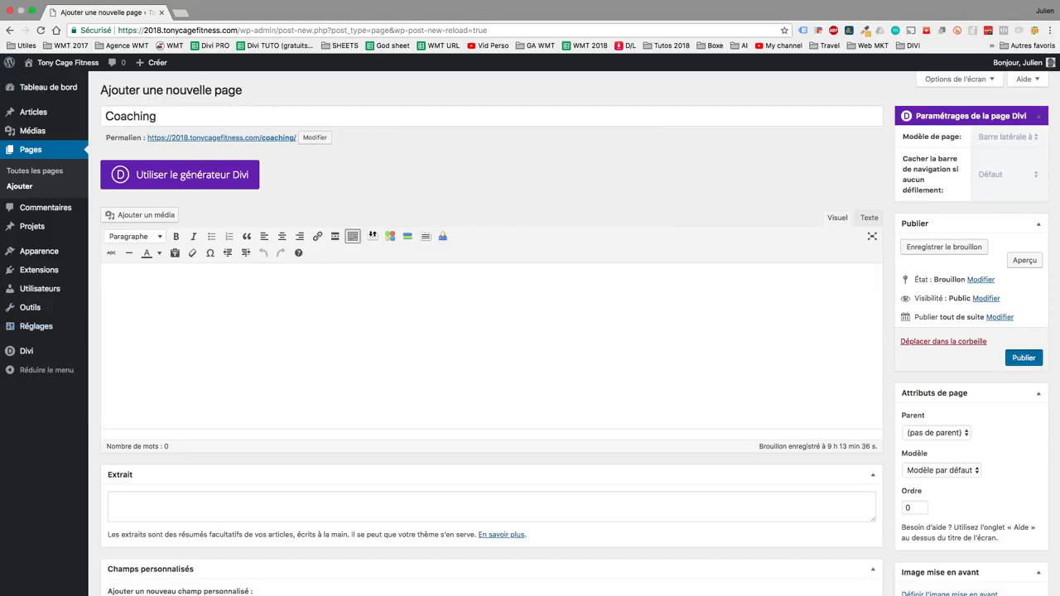
left_click(1023, 358)
Switch permalinks to Nom de l'article (/%postname%/) and save the setting
mouse_move(35, 327)
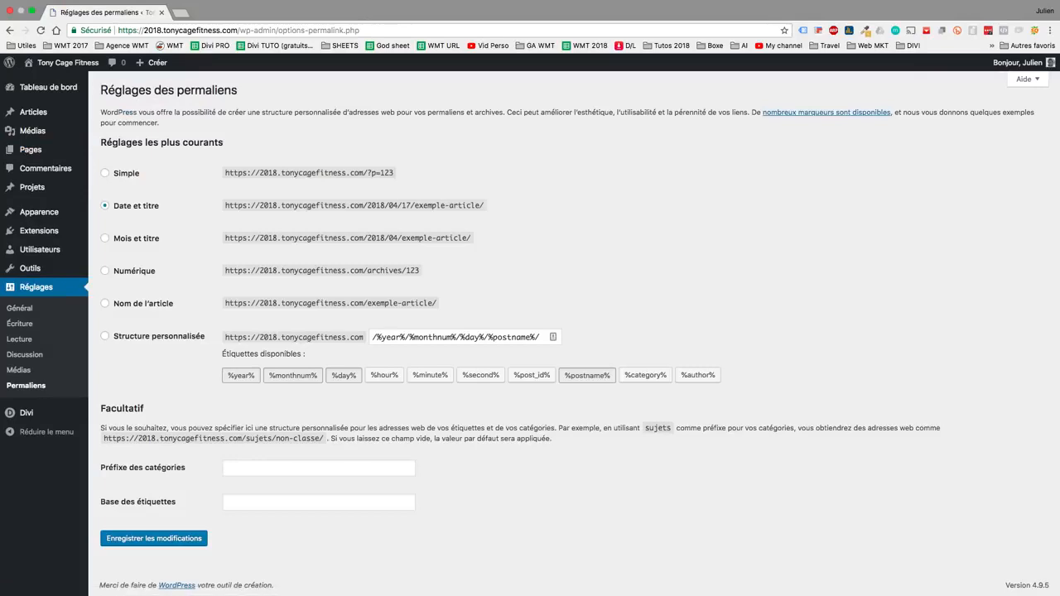
left_click(106, 303)
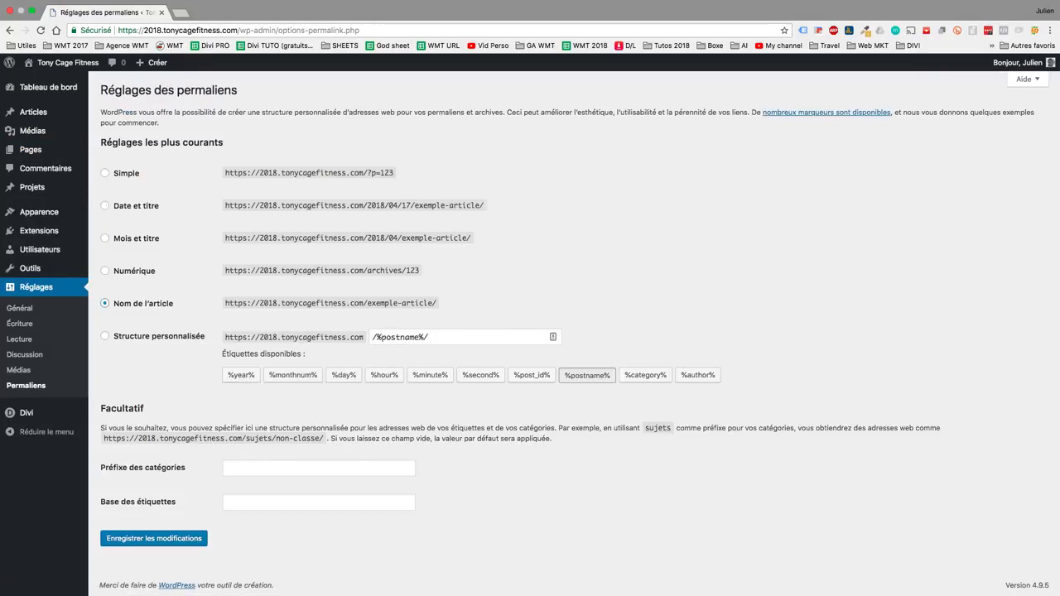
left_click(153, 538)
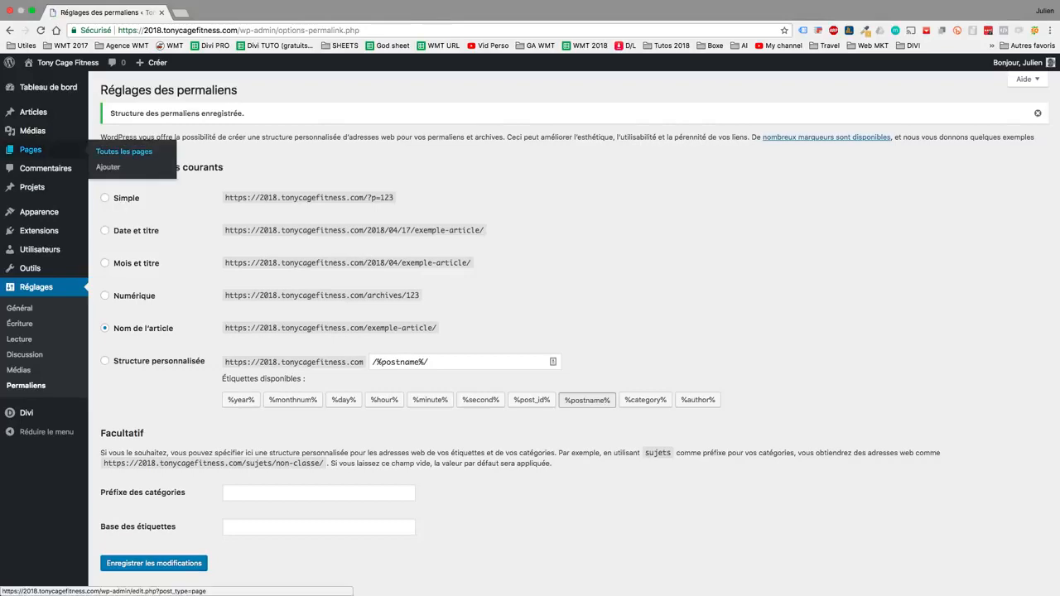
left_click(108, 166)
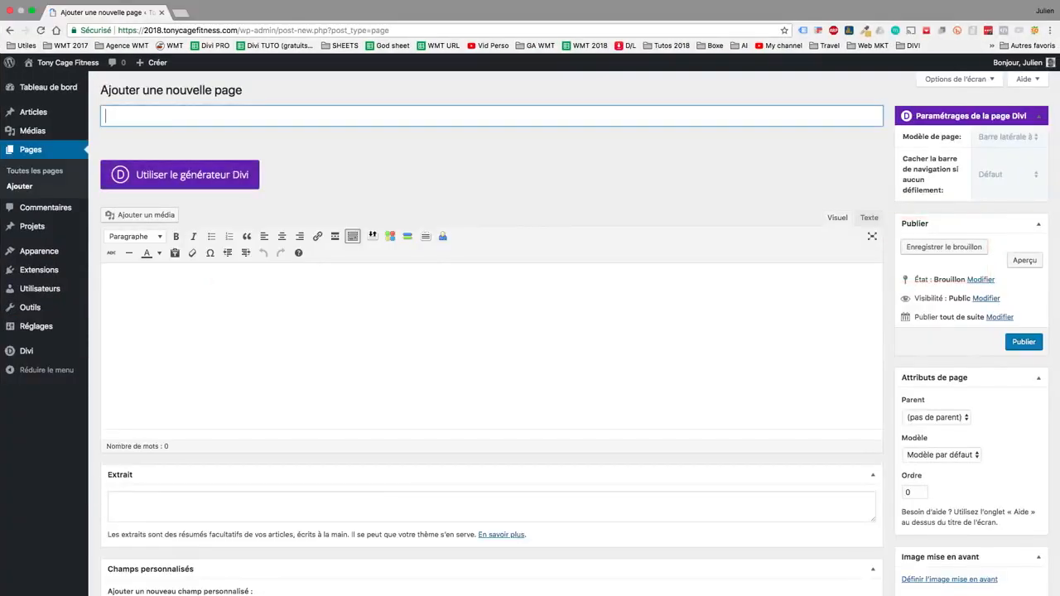
Publish new pages titled 'Stages' and 'Portfolio'
type("Stages")
left_click(1023, 342)
left_click(20, 186)
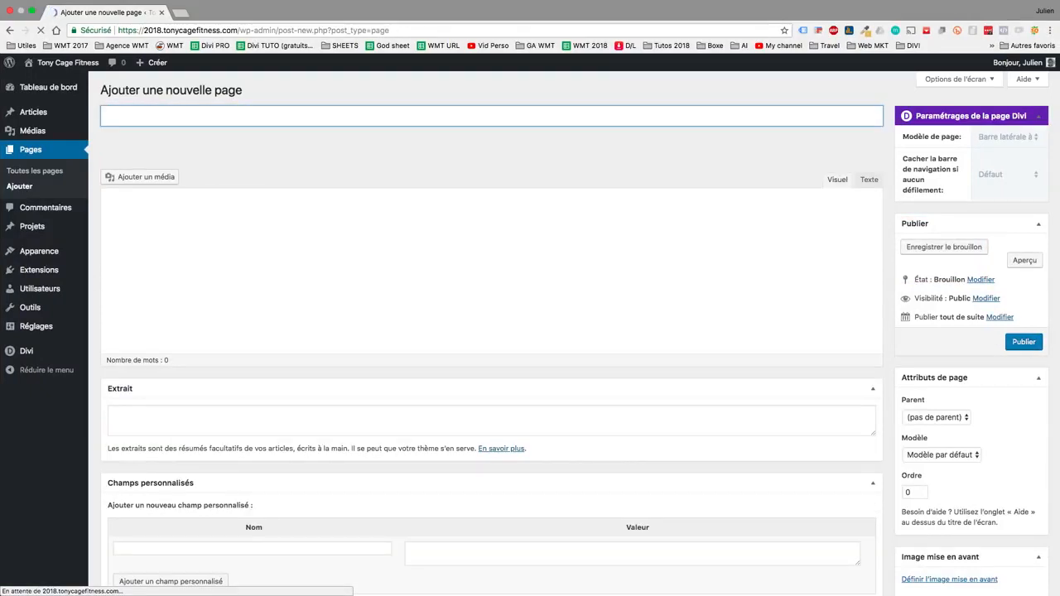
type("P")
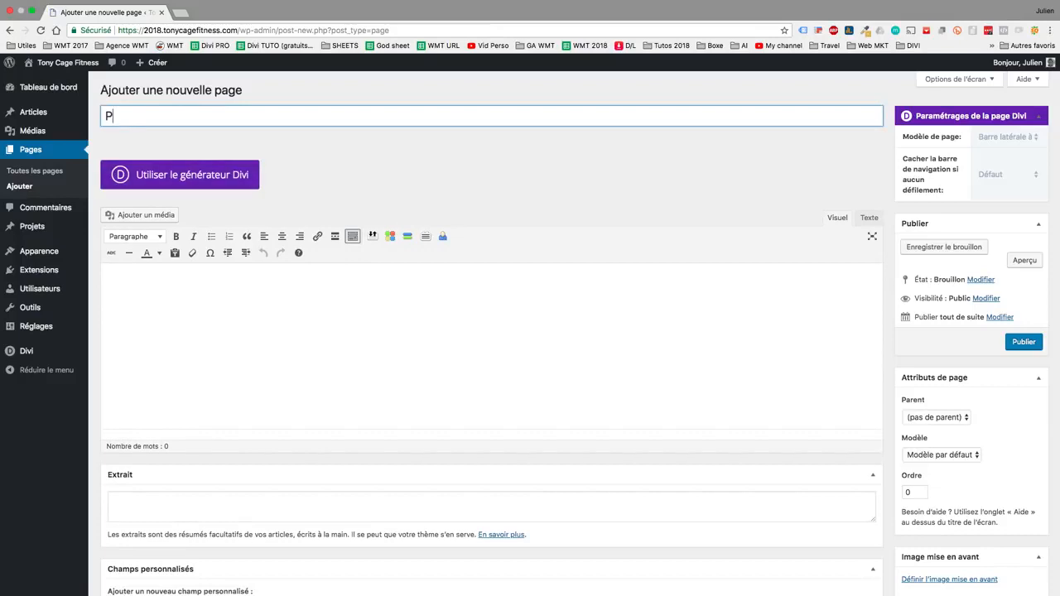
type("ortfolio")
left_click(1023, 342)
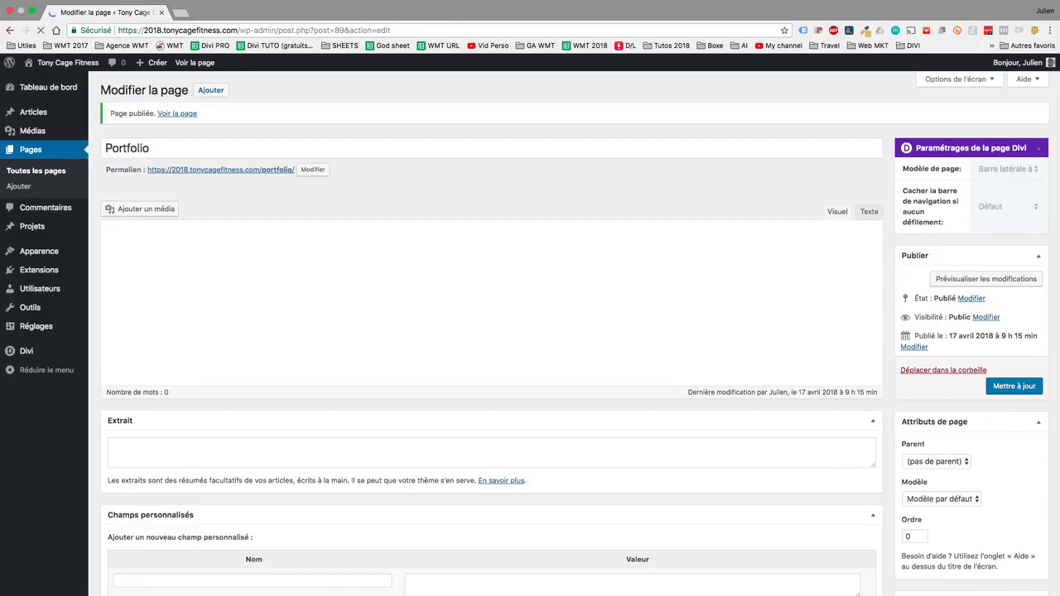
Publish new pages titled 'A propos' and 'Blog'
left_click(210, 89)
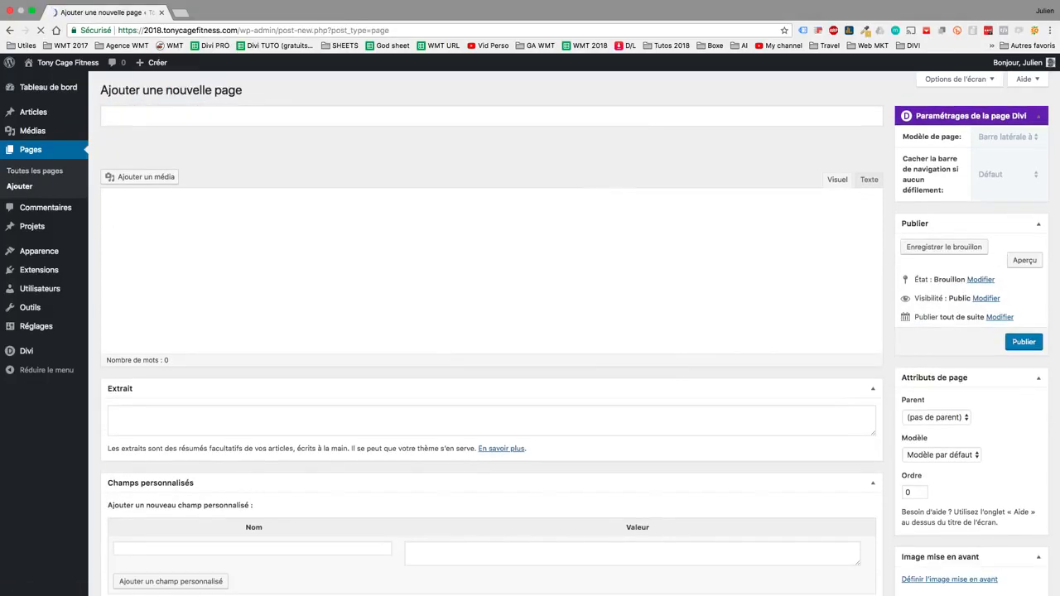
key("ctrl+Left")
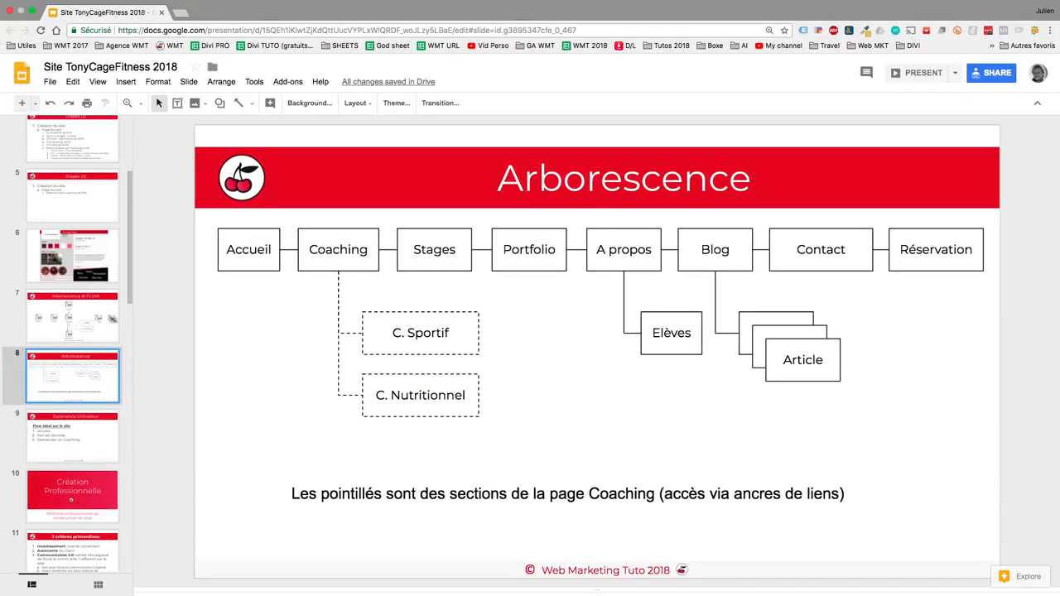
key("ctrl+Right")
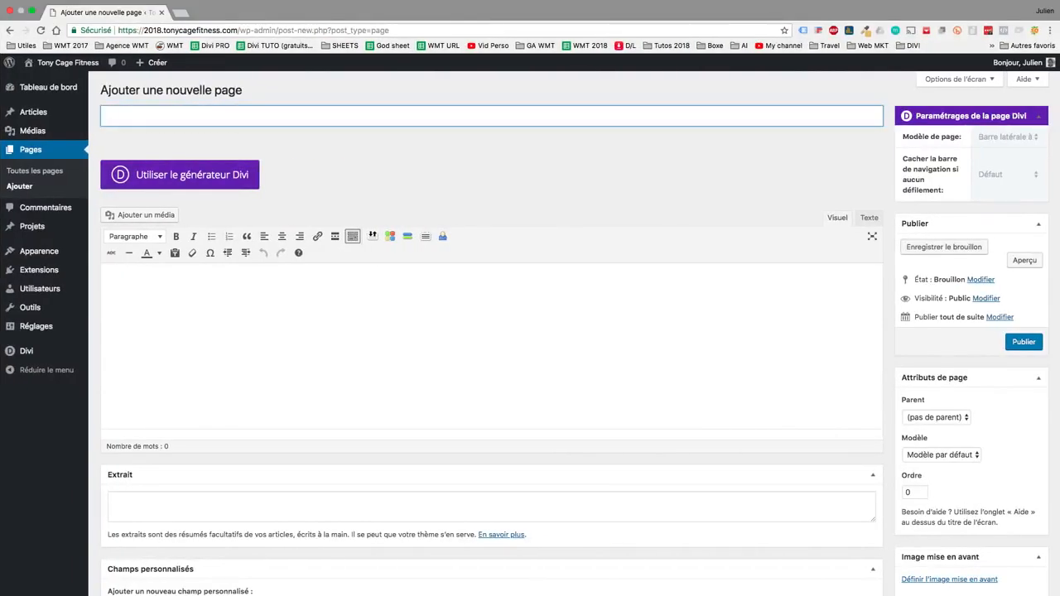
type("A propos")
key("Tab")
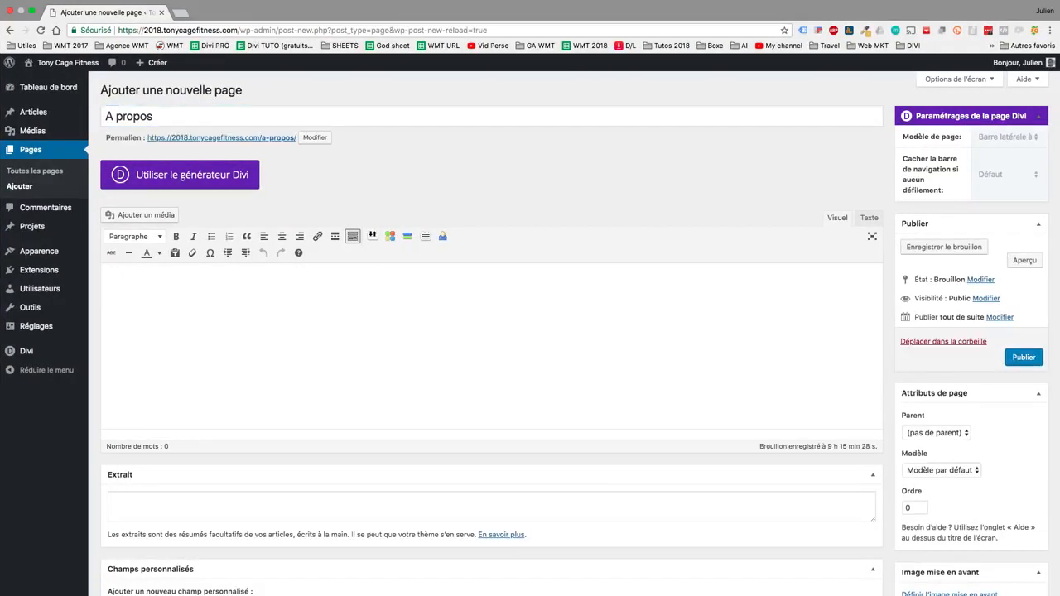
left_click(1023, 358)
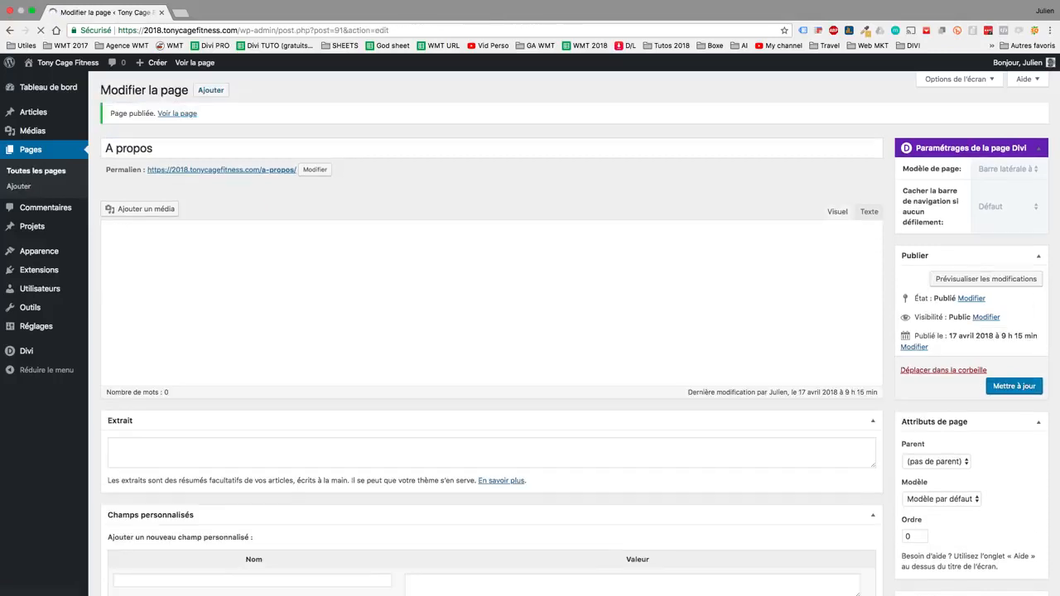
left_click(211, 89)
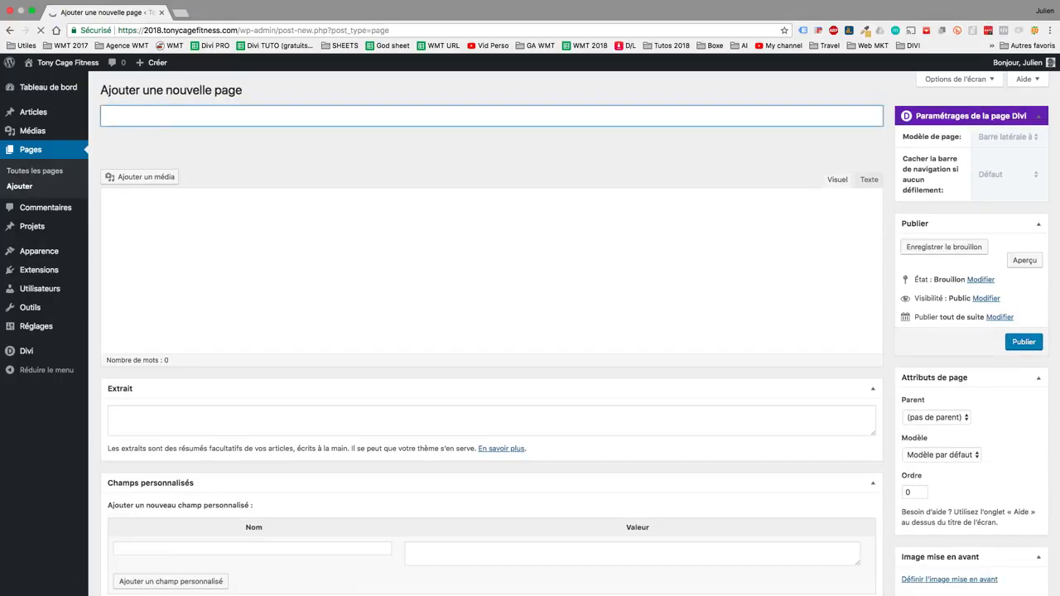
type("Blog")
left_click(1024, 341)
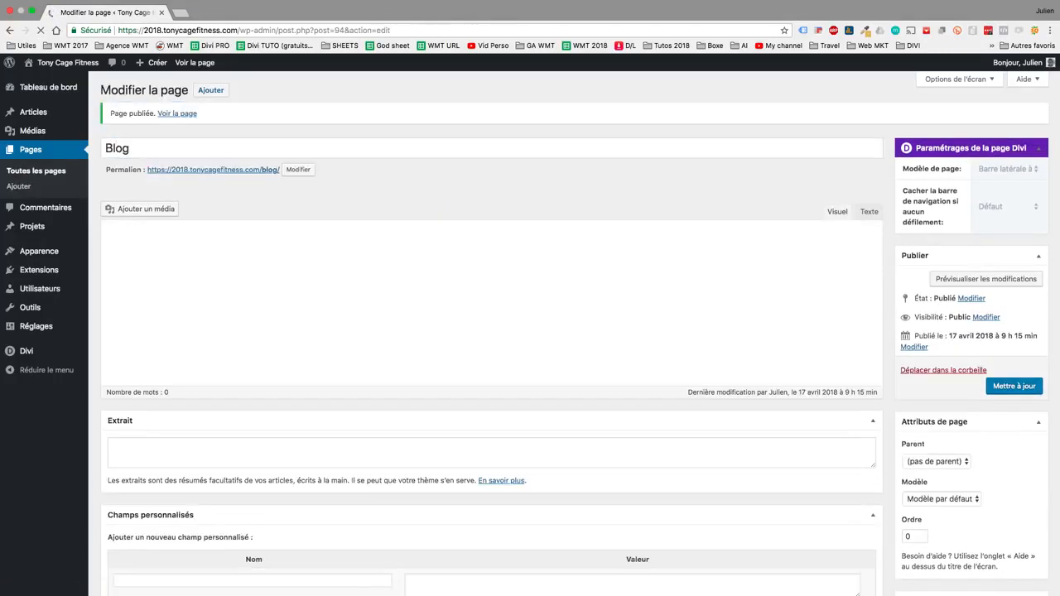
Undo the accidental Blog title edit, then publish a 'Réservation' page
left_click(137, 149)
key("BackSpace")
key("BackSpace")
key("BackSpace")
key("BackSpace")
type("Rés")
key("super+z")
left_click(211, 90)
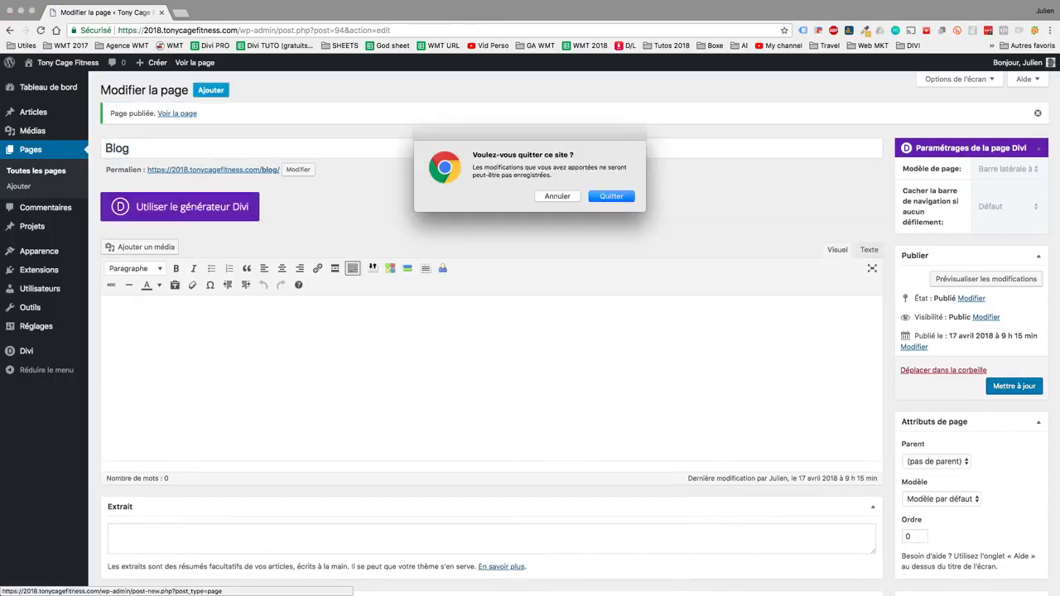
left_click(611, 196)
type("Réservation")
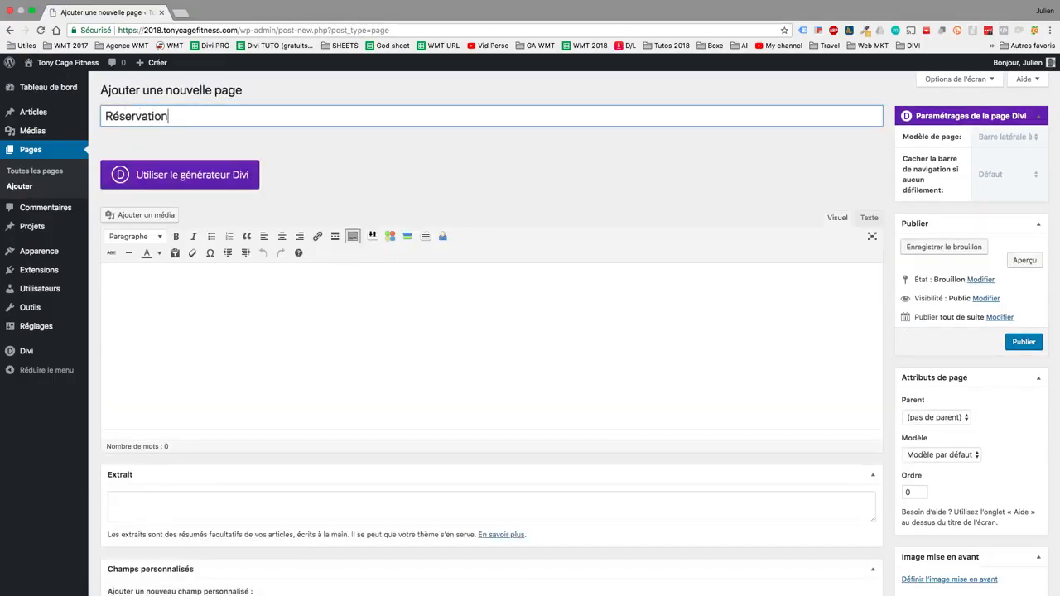
key("Tab")
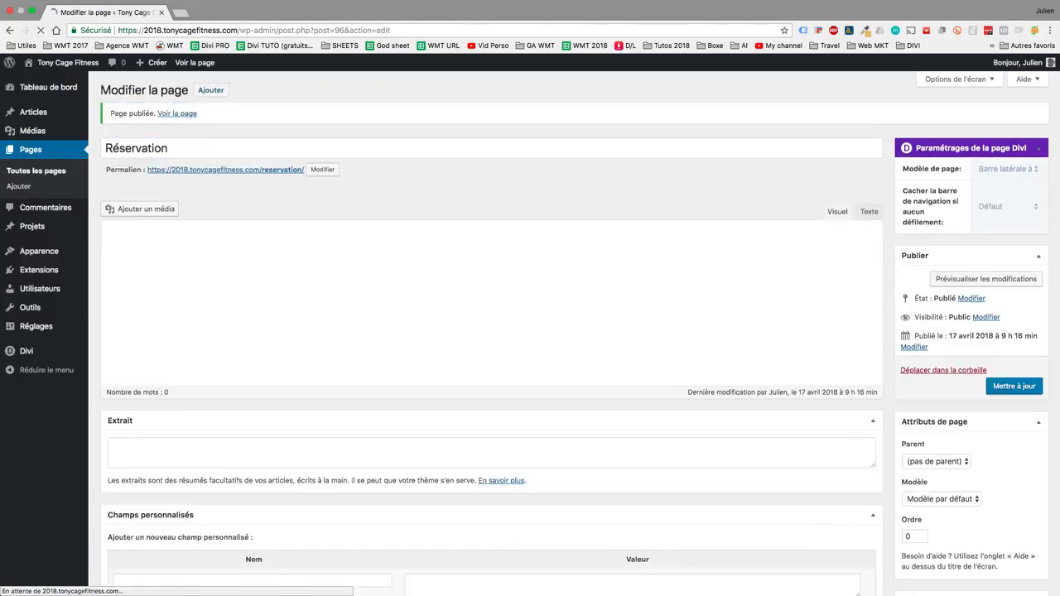
Publish a 'Contact' page and leave a fresh new-page editor open
left_click(212, 90)
type("Contact")
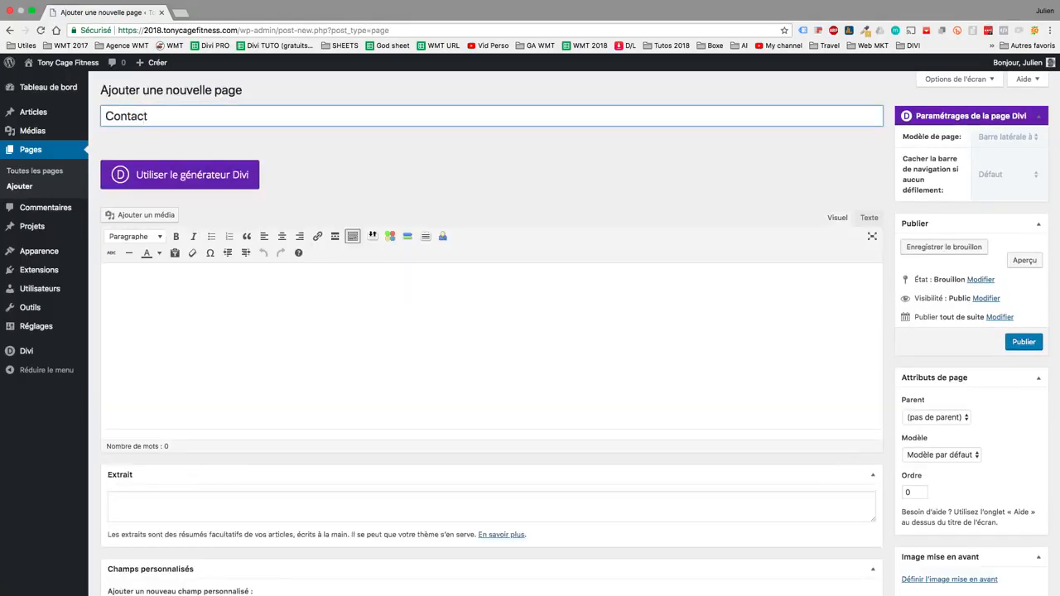
key("Tab")
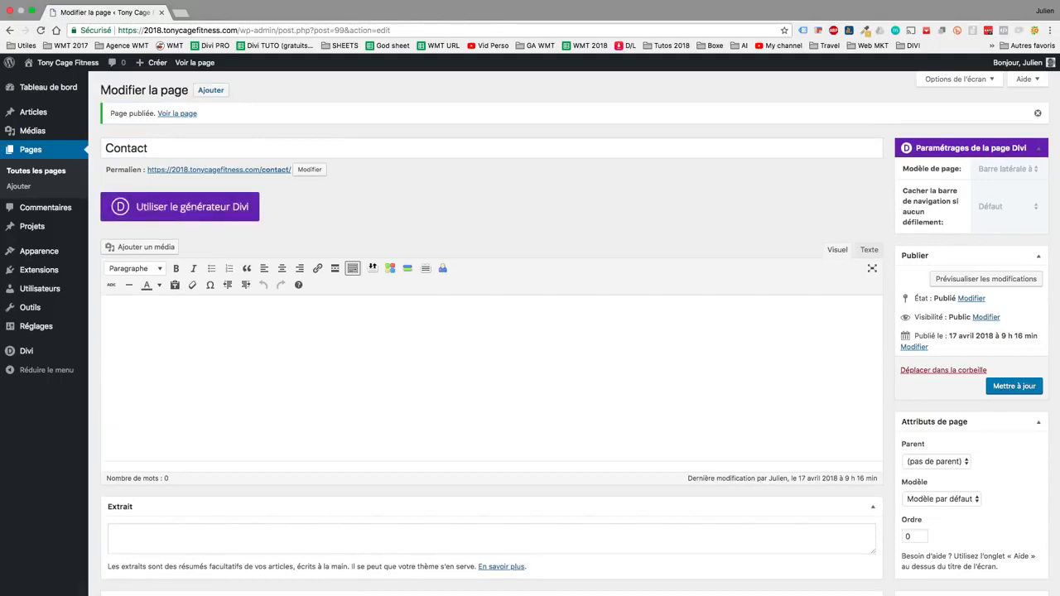
left_click(211, 90)
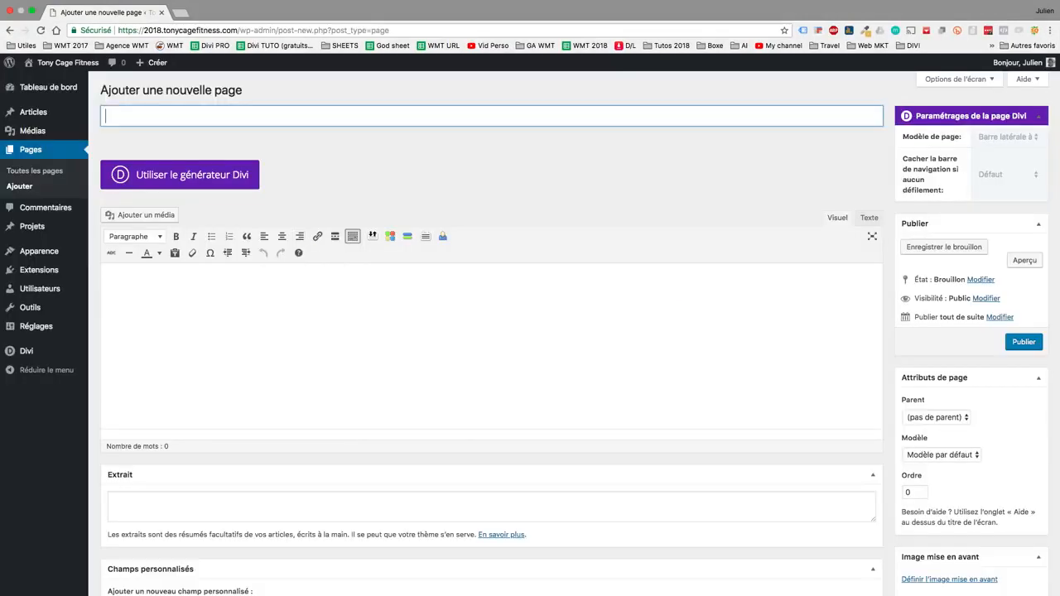
Publish an 'Elèves' page with A propos as parent, then compare against the structure slide
type("Elèves")
left_click(936, 417)
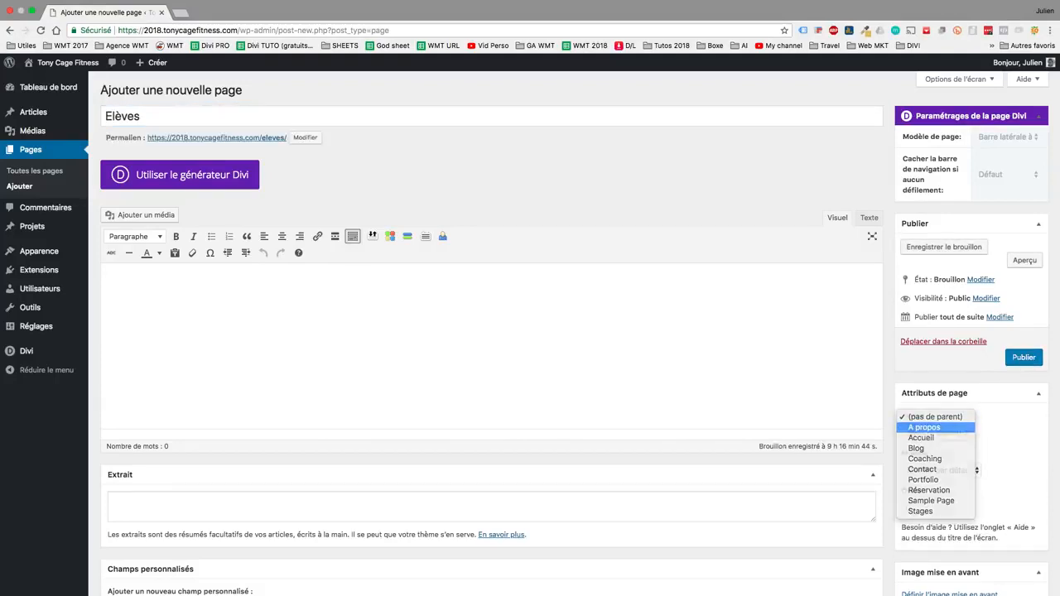
left_click(924, 427)
left_click(118, 288)
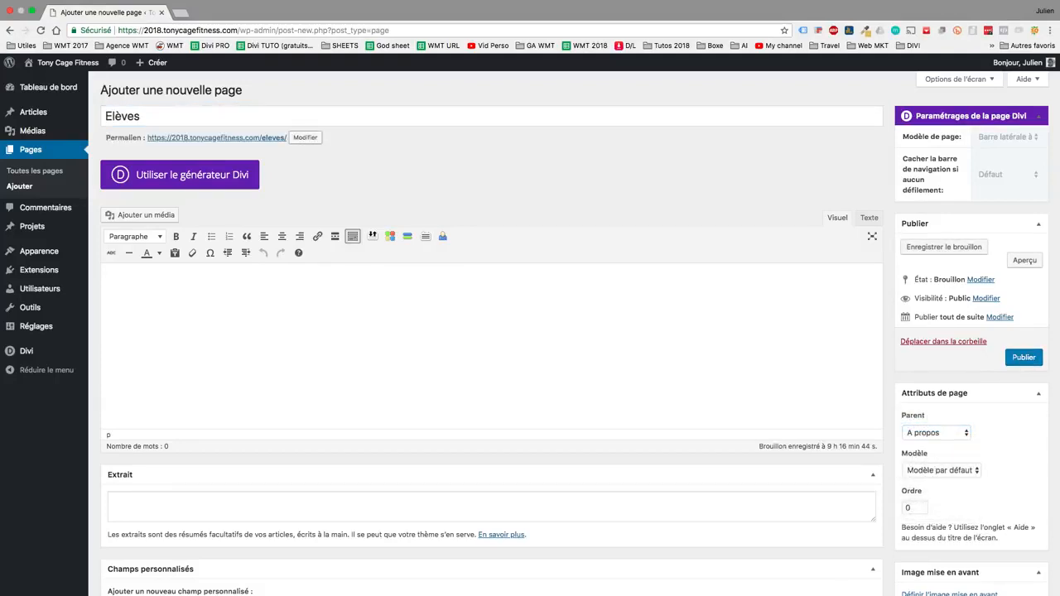
left_click(1024, 357)
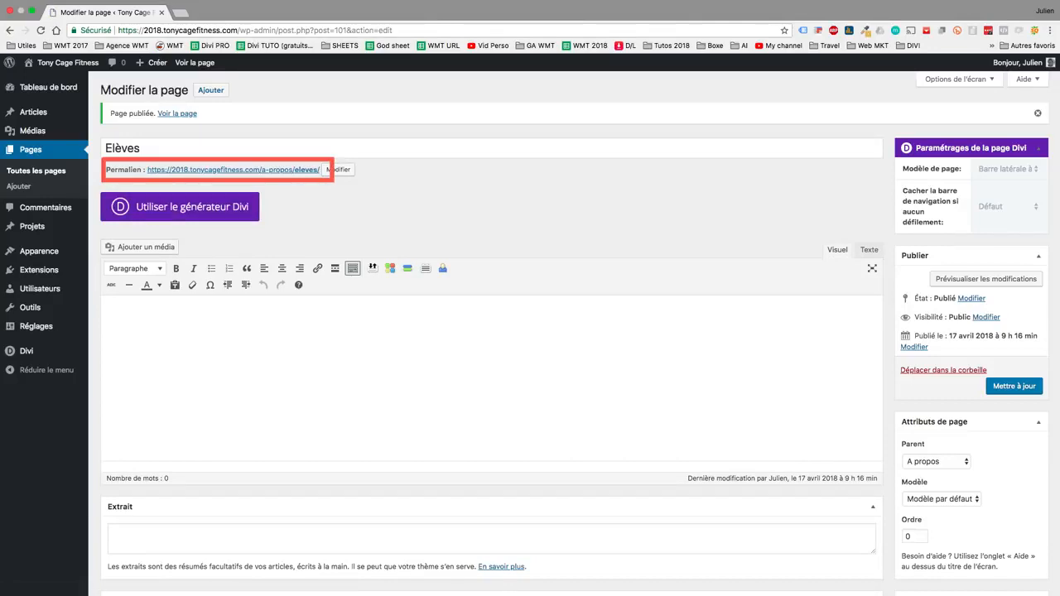
key("ctrl+Left")
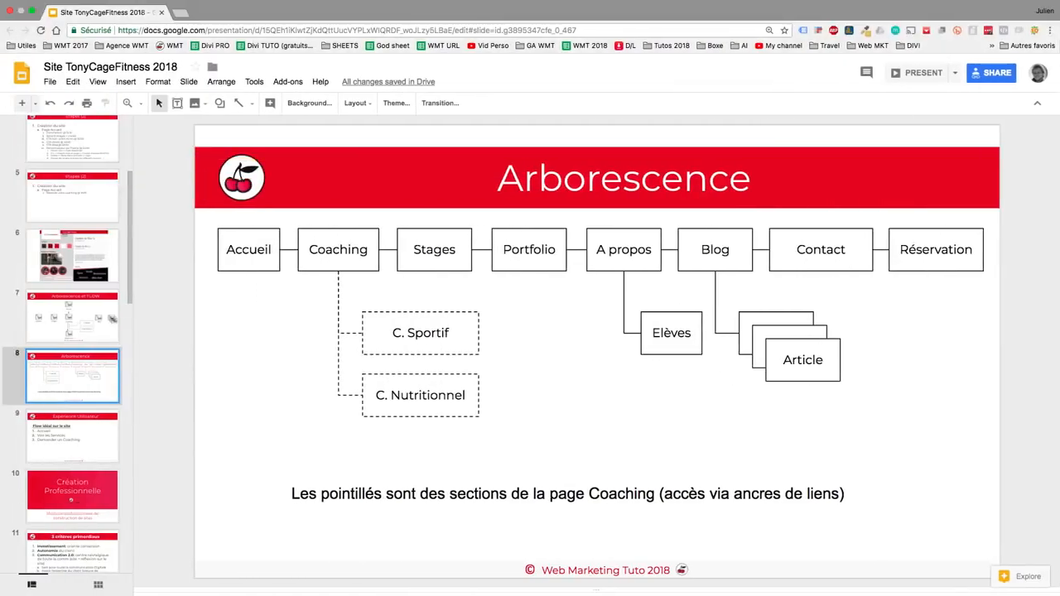
key("ctrl+Right")
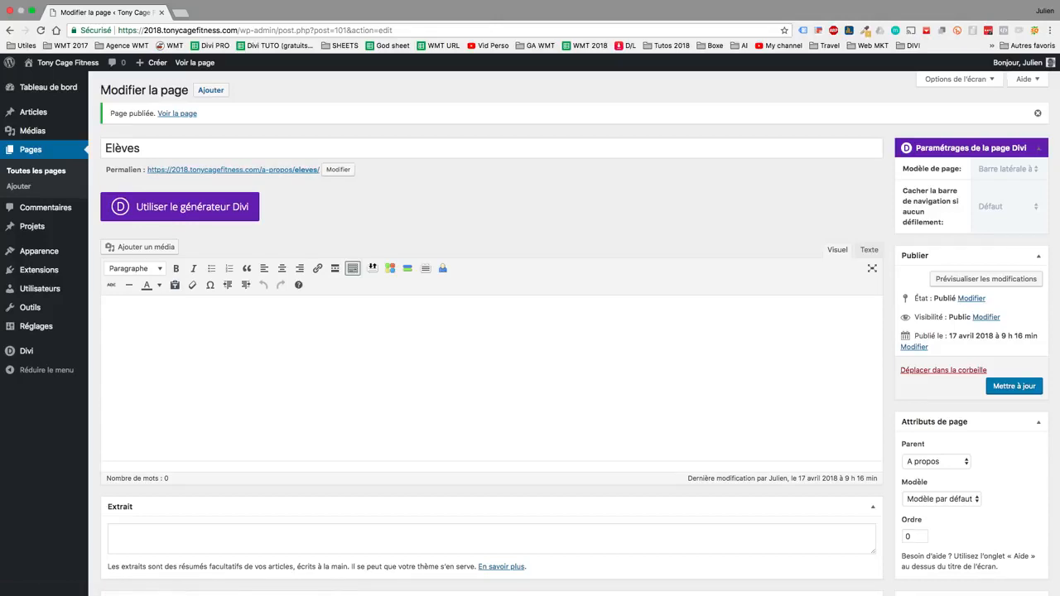
Go to Appearance > Menus and open the live site in a new tab
mouse_move(37, 251)
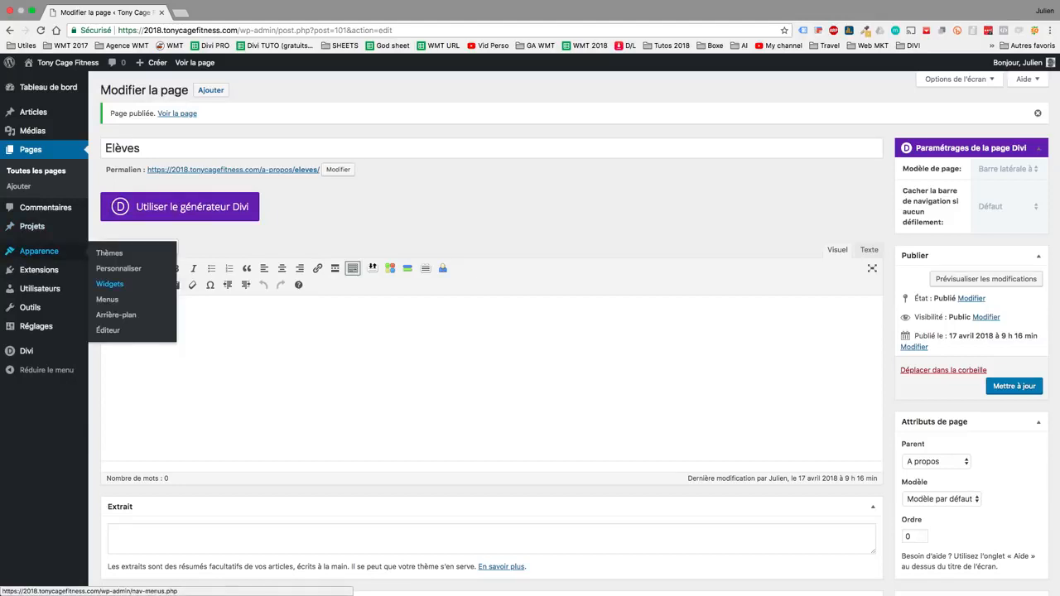
left_click(106, 299)
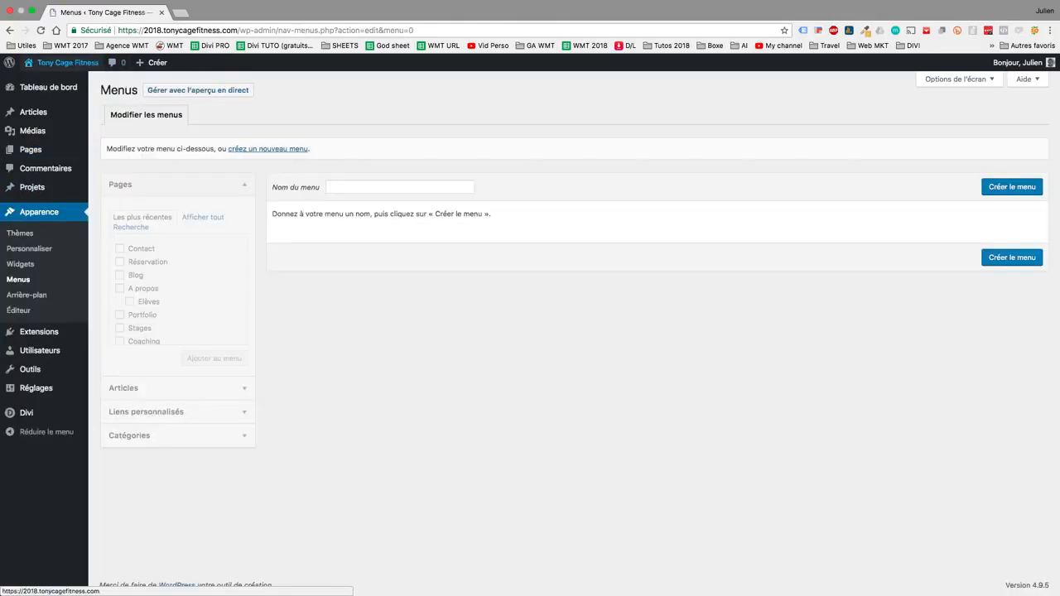
left_click(67, 63, "super")
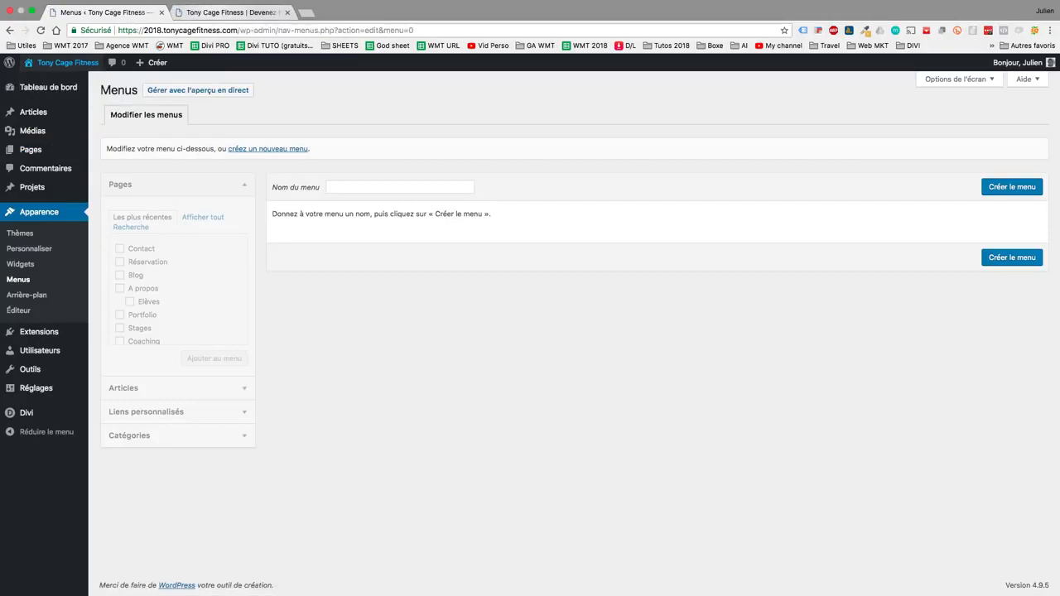
left_click(228, 13)
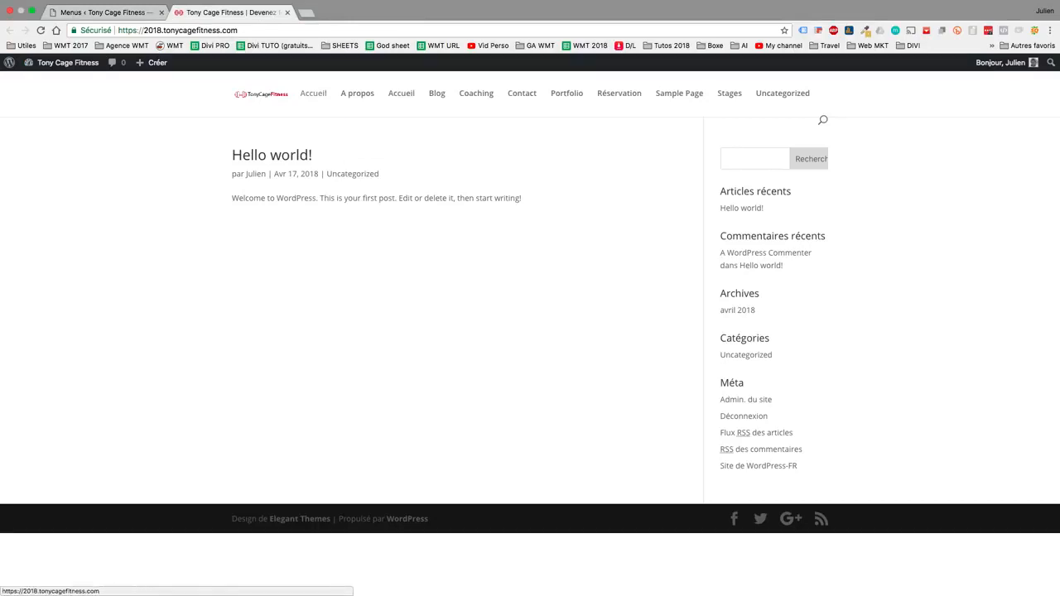
left_click(401, 93)
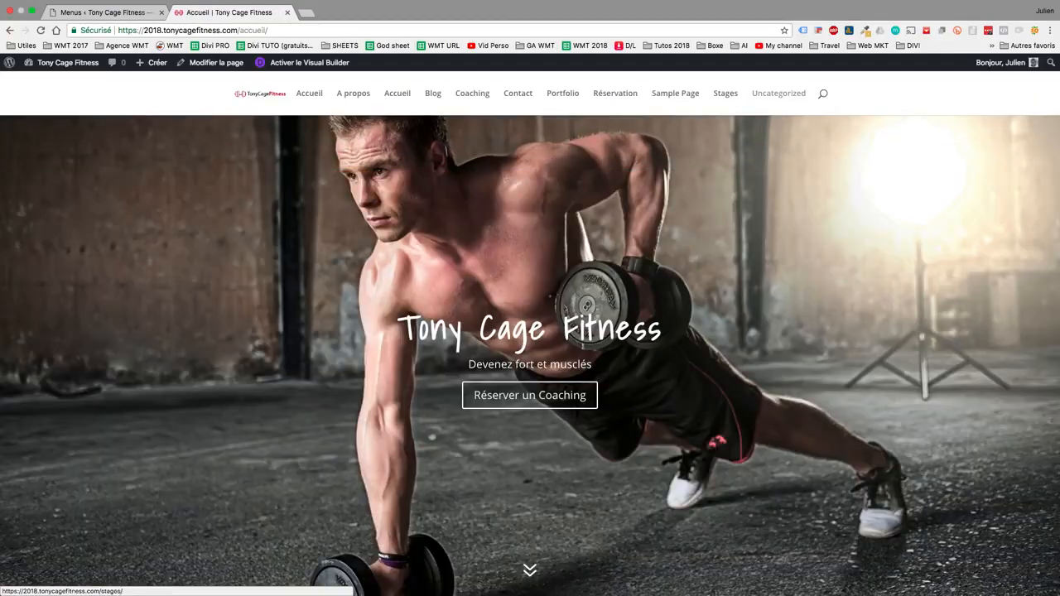
left_click(313, 93)
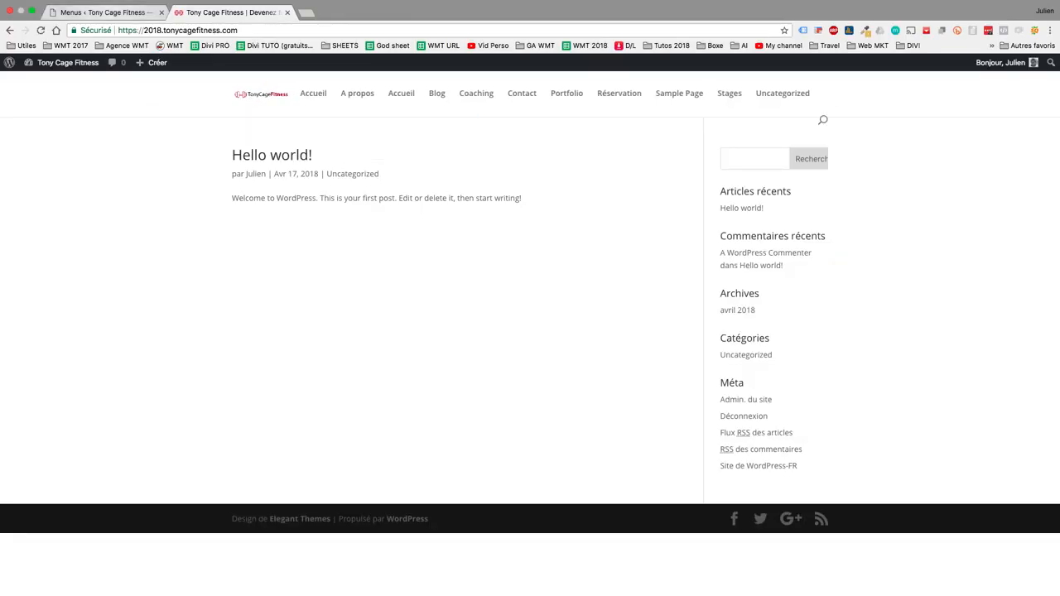
left_click(106, 13)
left_click(400, 187)
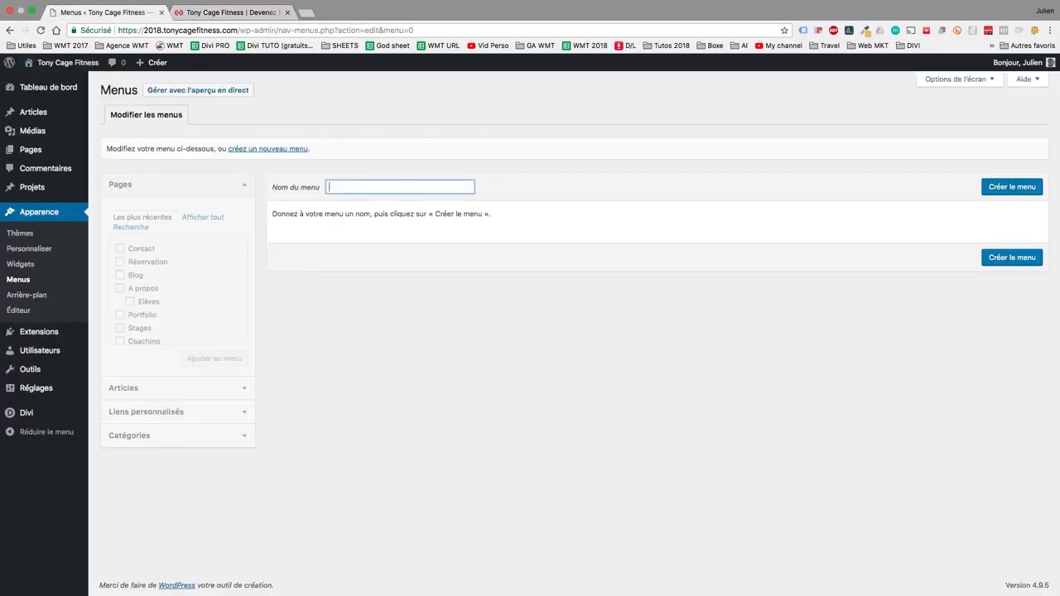
Create a new menu named 'Menu Principal'
type("M")
key("Down")
key("Return")
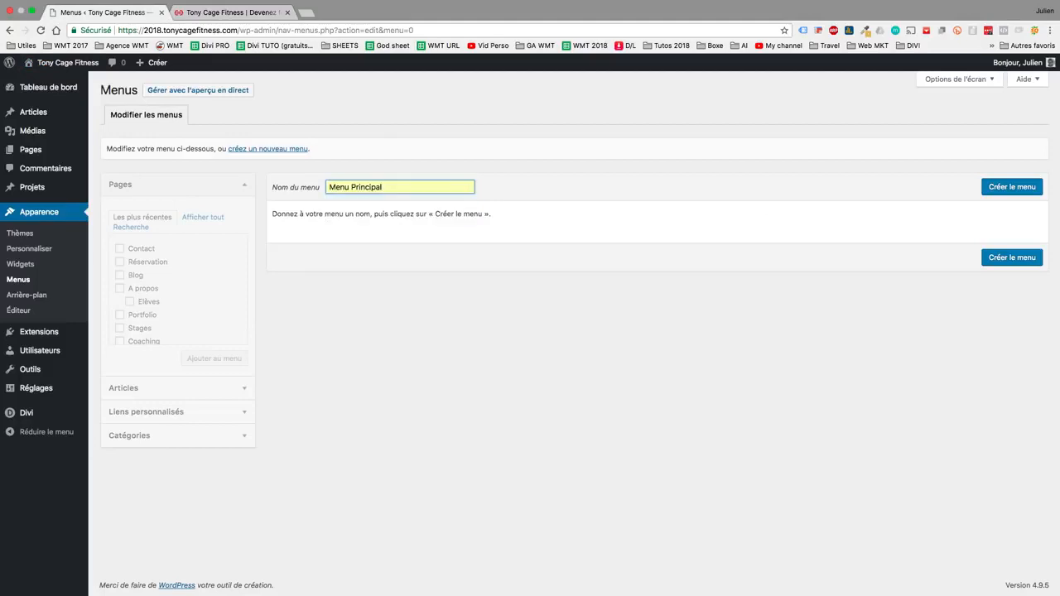
left_click(1012, 188)
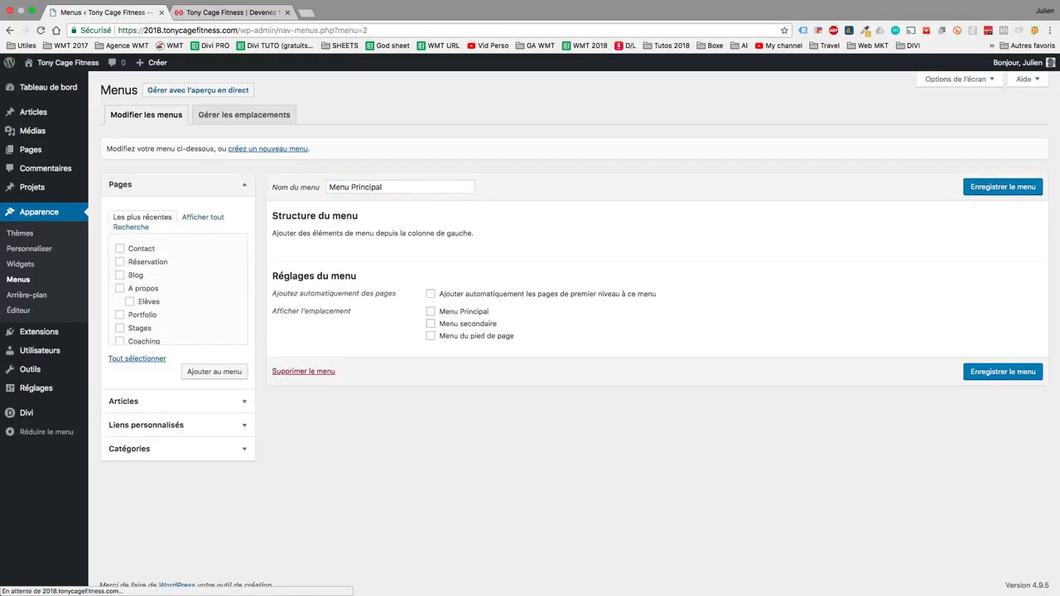
Tick Accueil, Coaching, Stages, Portfolio, A propos, Elèves, Réservation, Contact and Blog for adding
scroll(179, 290, "down", 2)
scroll(178, 290, "up", 2)
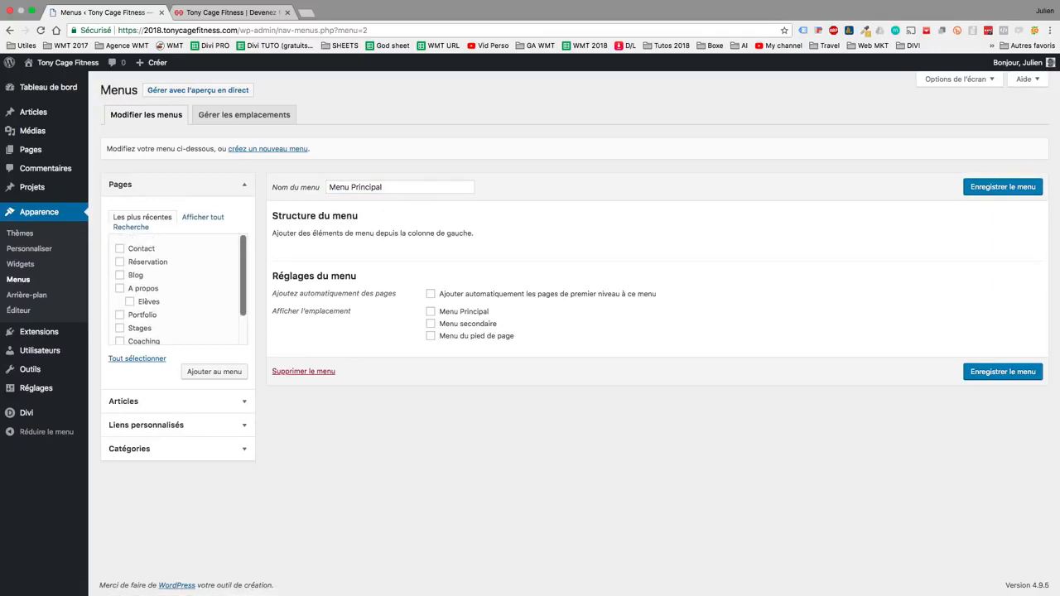
scroll(178, 290, "down", 2)
left_click(120, 318)
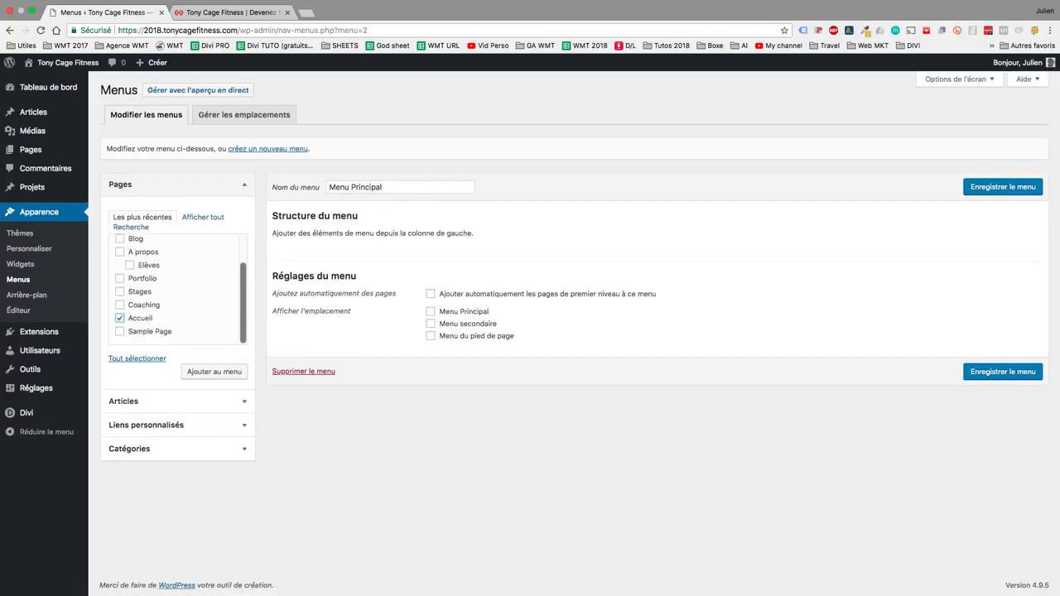
left_click(120, 305)
left_click(121, 292)
left_click(120, 278)
left_click(120, 252)
left_click(130, 265)
scroll(178, 290, "up", 2)
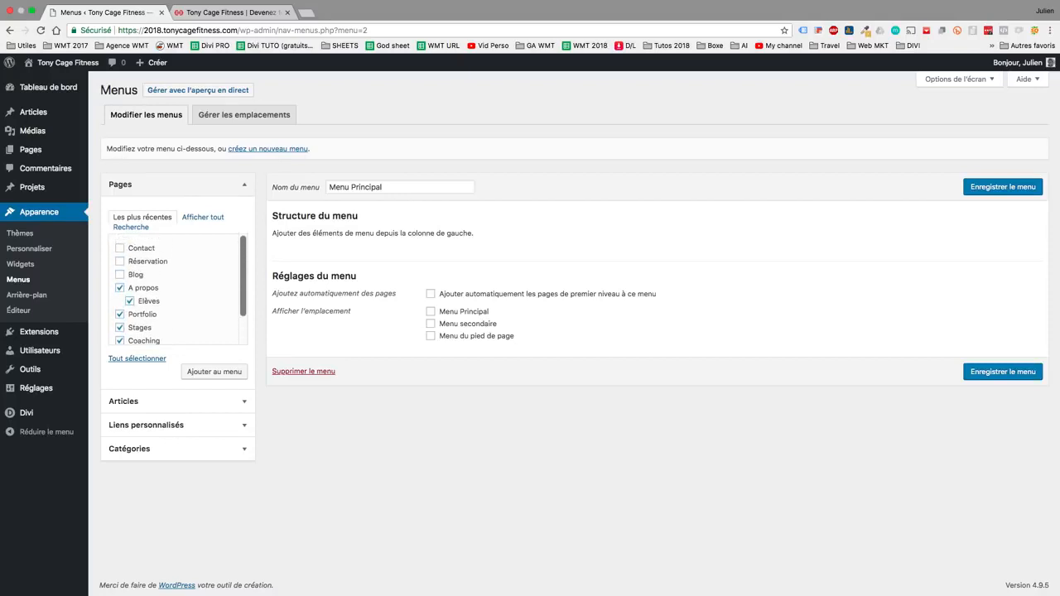
left_click(120, 261)
left_click(120, 248)
left_click(120, 275)
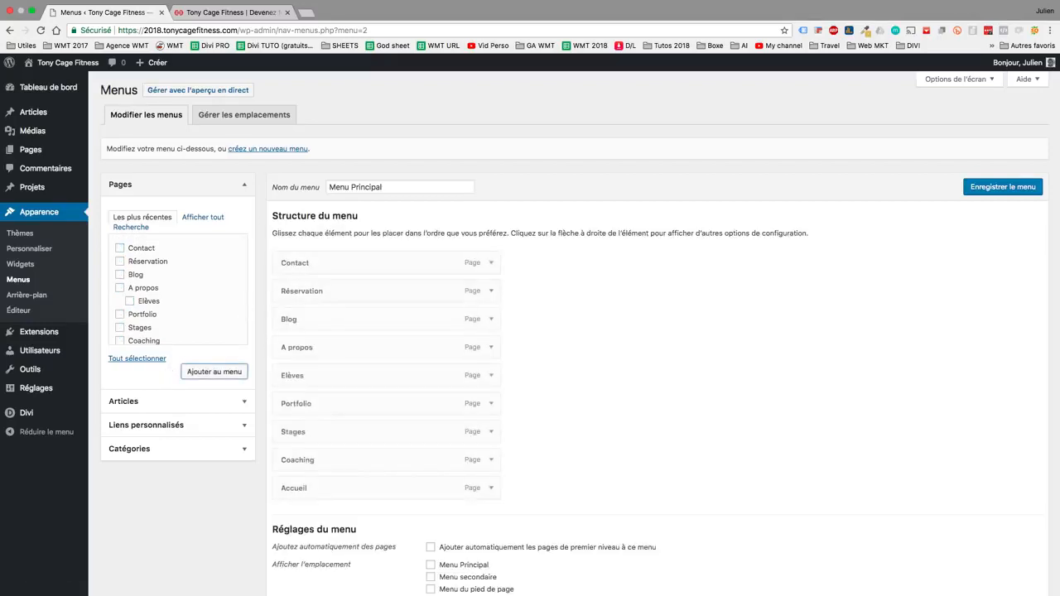
Move Accueil to the top, nest Elèves under A propos, and save the menu
scroll(580, 332, "down", 2)
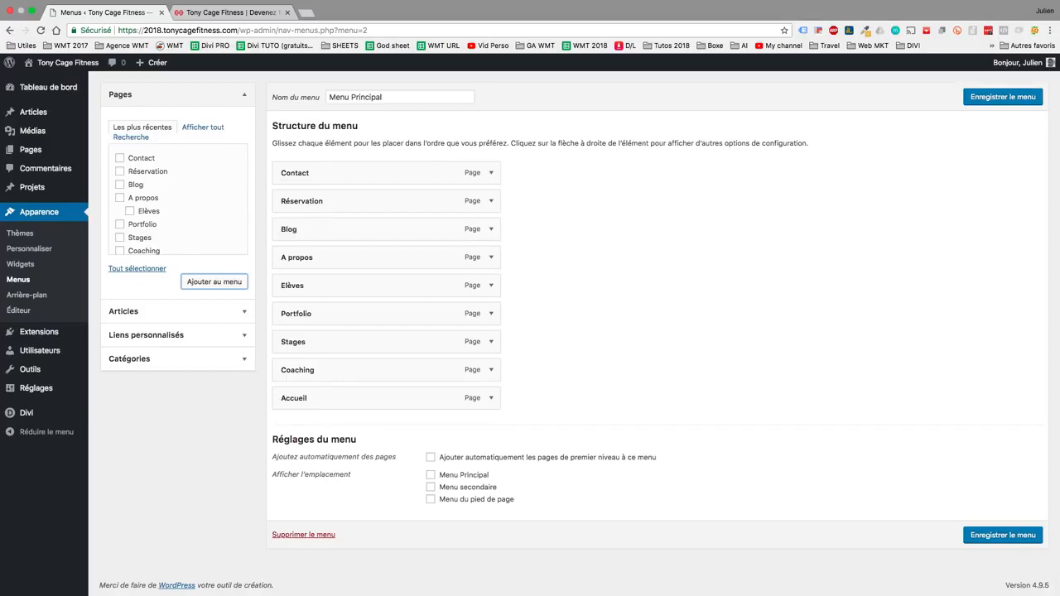
scroll(580, 332, "up", 2)
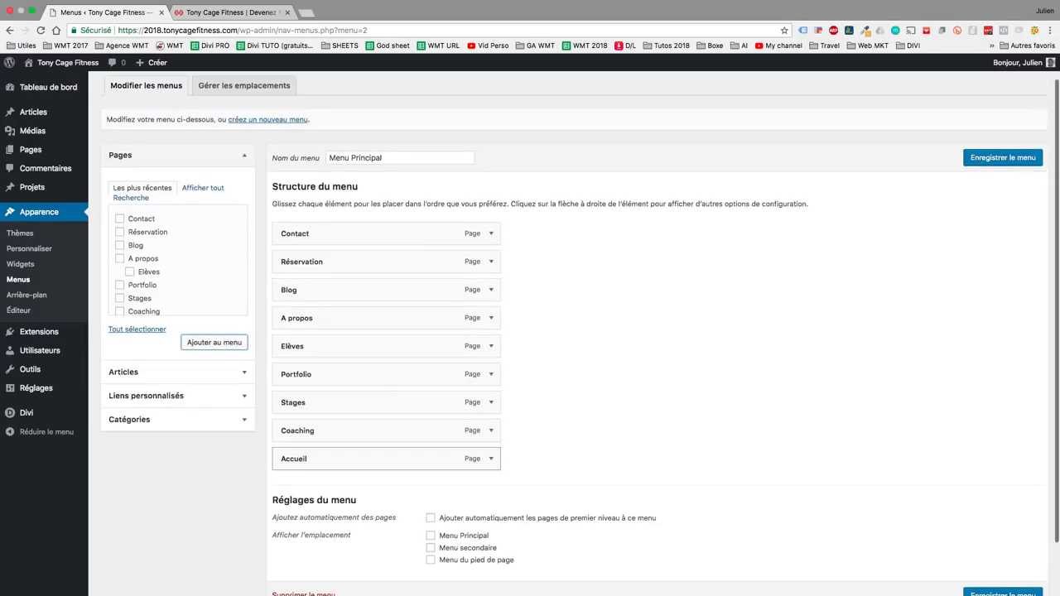
left_click_drag(332, 459, 323, 233)
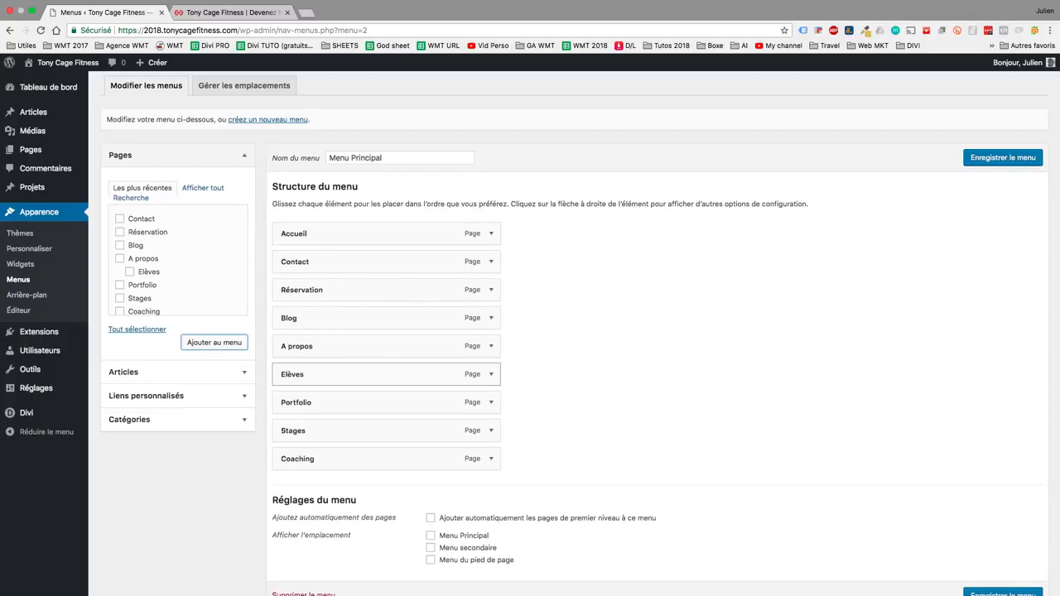
left_click_drag(373, 375, 389, 375)
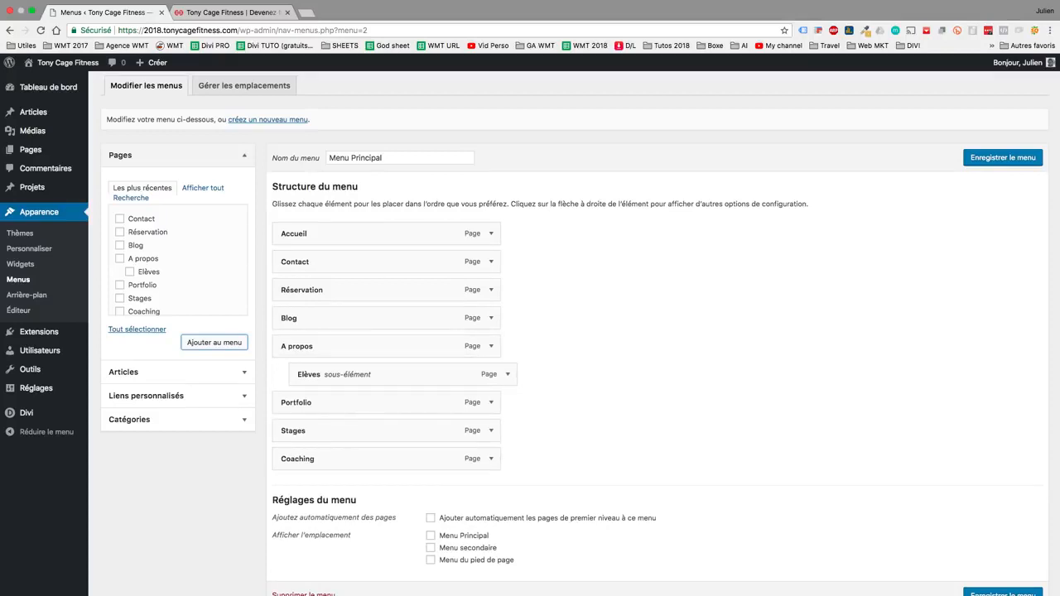
left_click(1003, 157)
scroll(1003, 157, "up", 1)
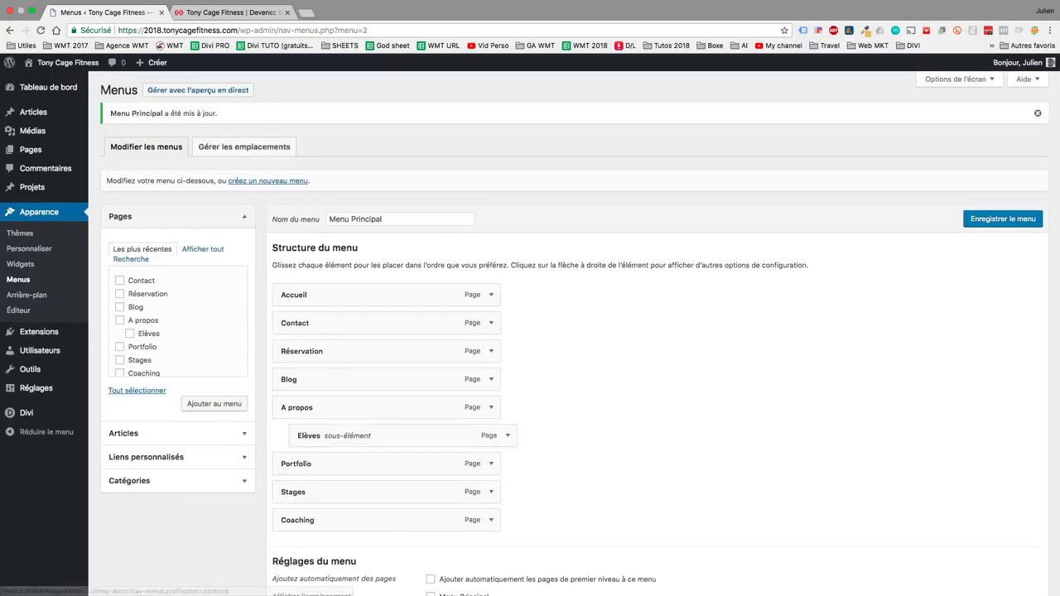
left_click(198, 90)
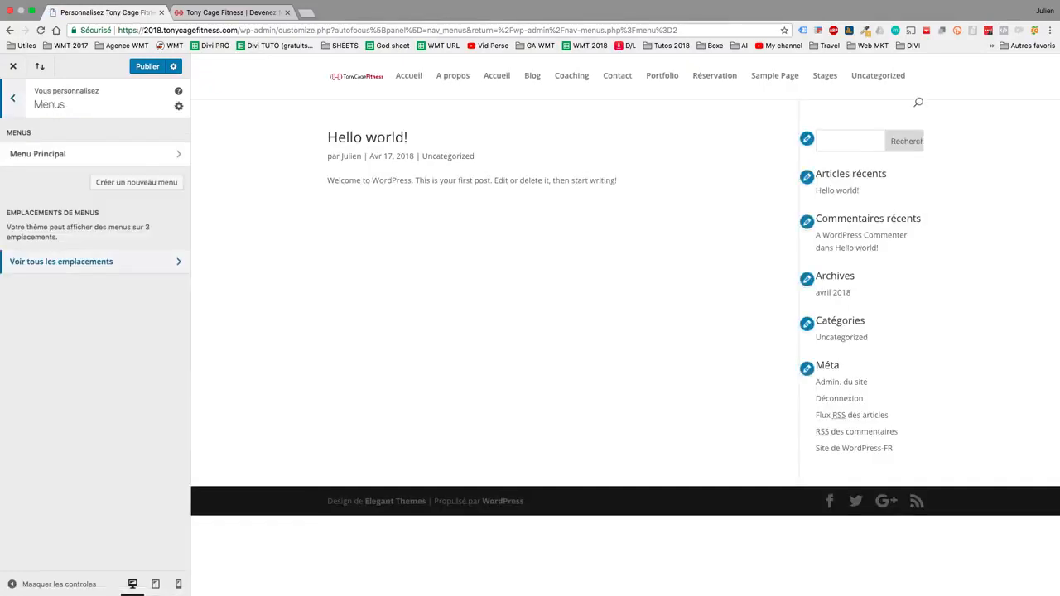
Assign Menu Principal to the Menu principal location, then show its nine items
left_click(96, 261)
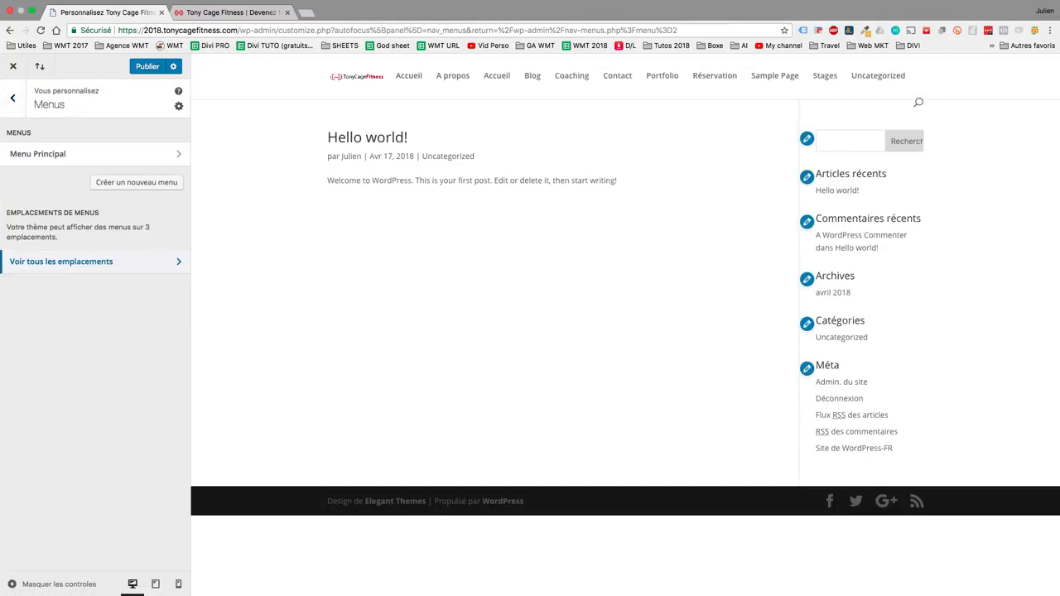
left_click(96, 255)
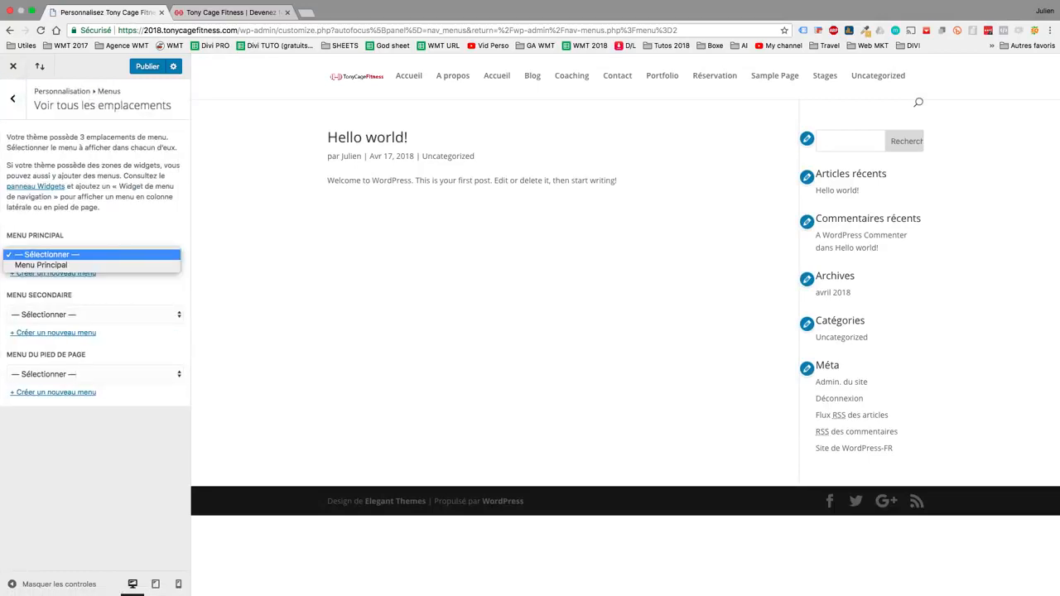
left_click(42, 265)
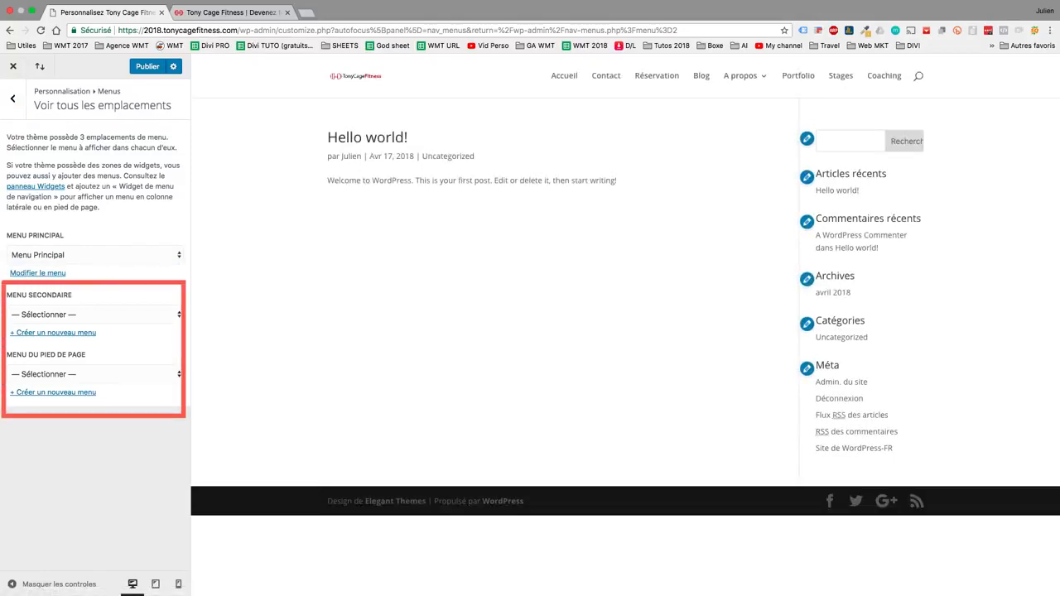
left_click(12, 98)
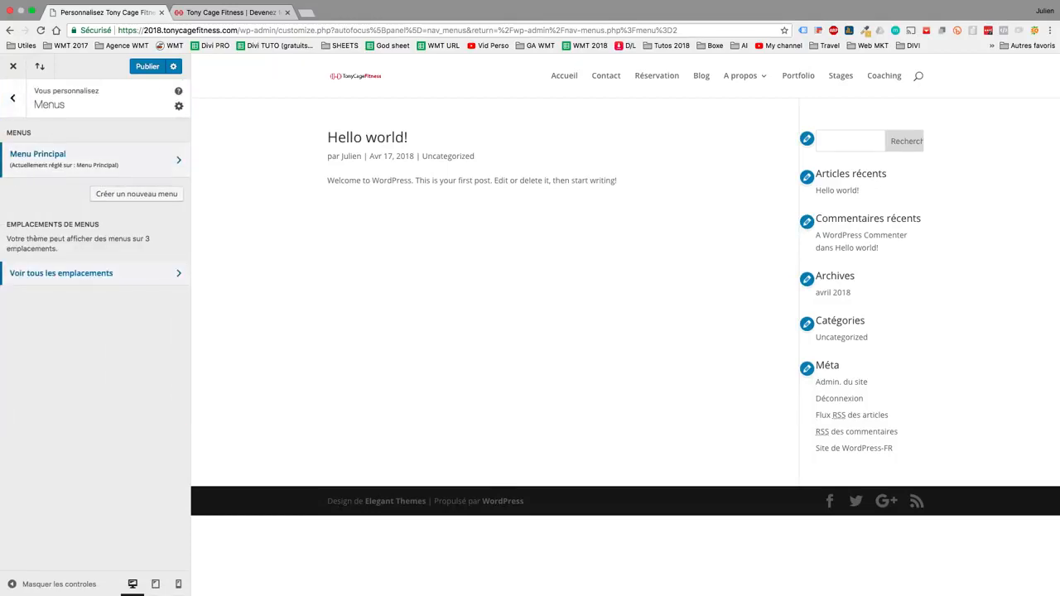
left_click(49, 158)
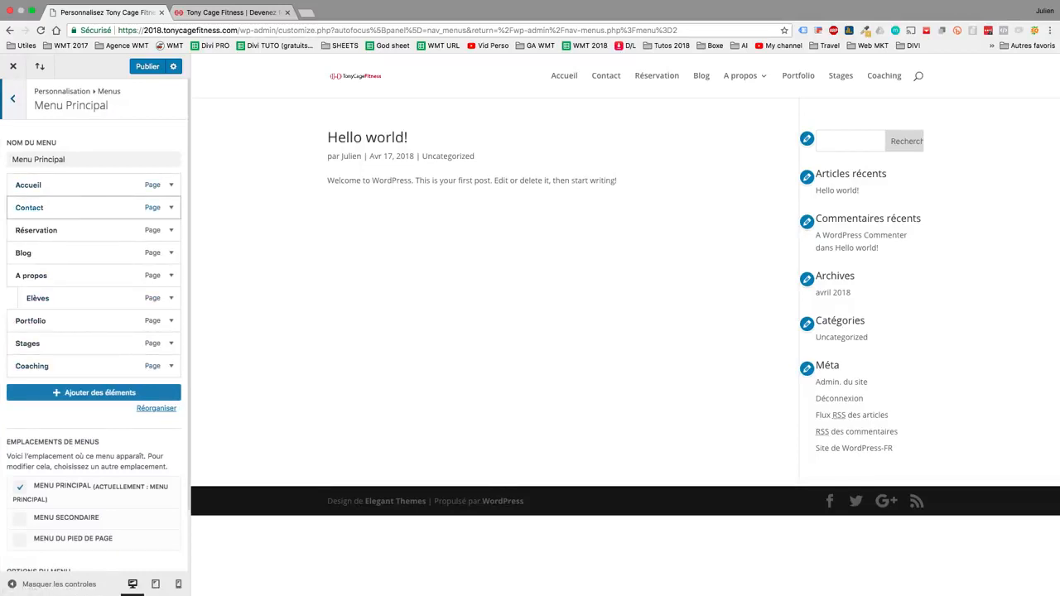
Move Contact, Blog and Réservation to the end and nest Portfolio under Stages
mouse_move(50, 207)
left_mouse_down()
mouse_move(49, 367)
mouse_move(49, 208)
left_mouse_up()
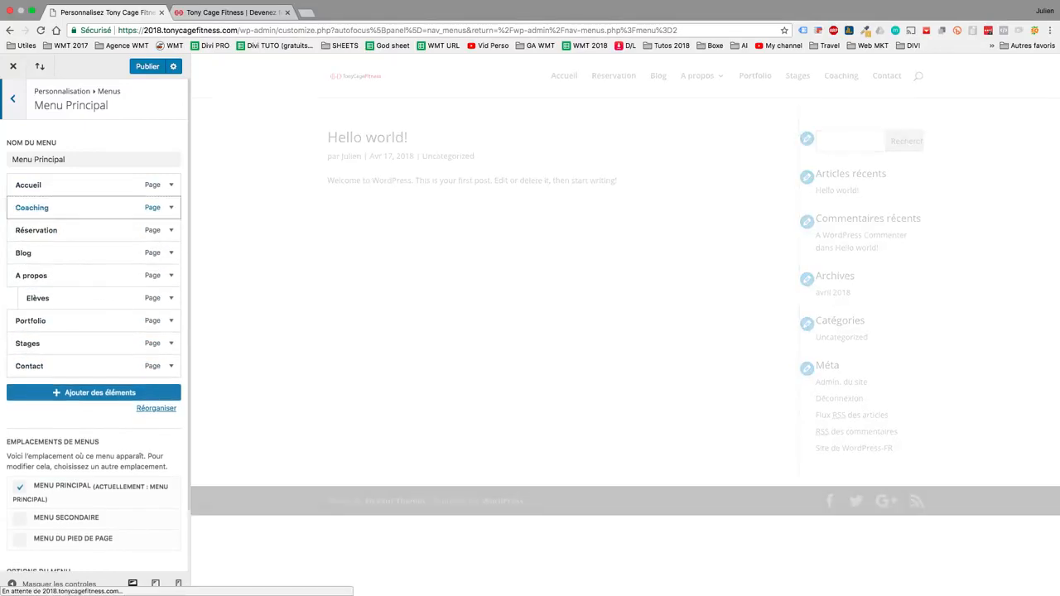
left_click_drag(49, 230, 62, 343)
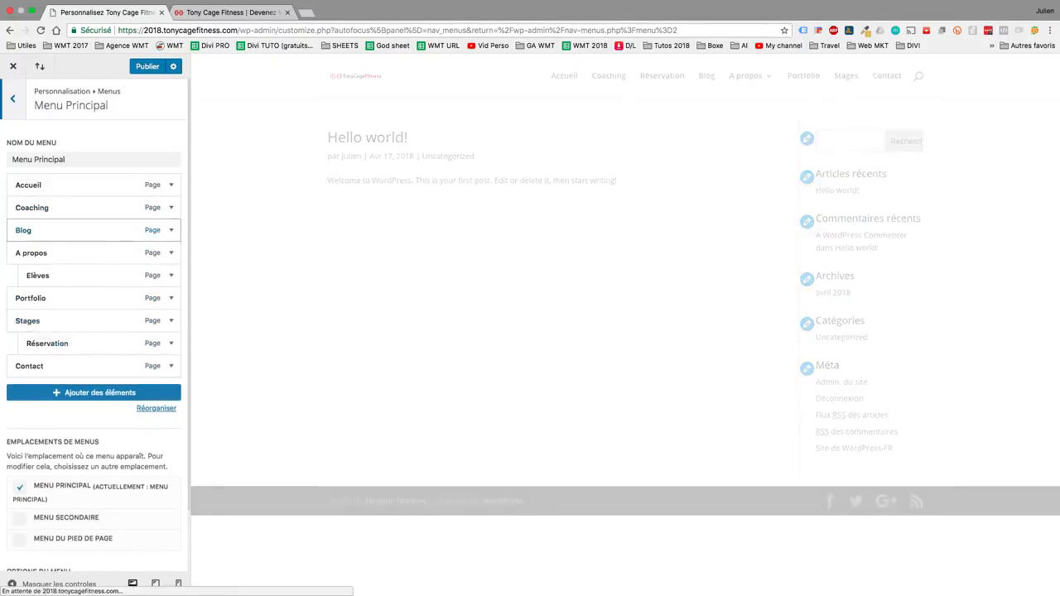
left_click_drag(50, 231, 49, 366)
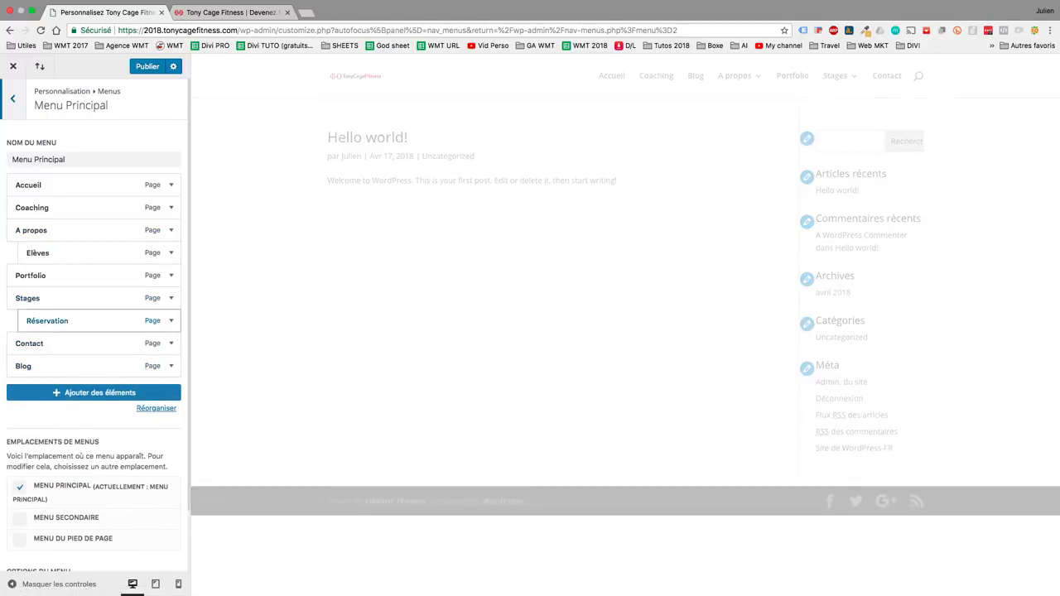
left_click_drag(50, 321, 34, 366)
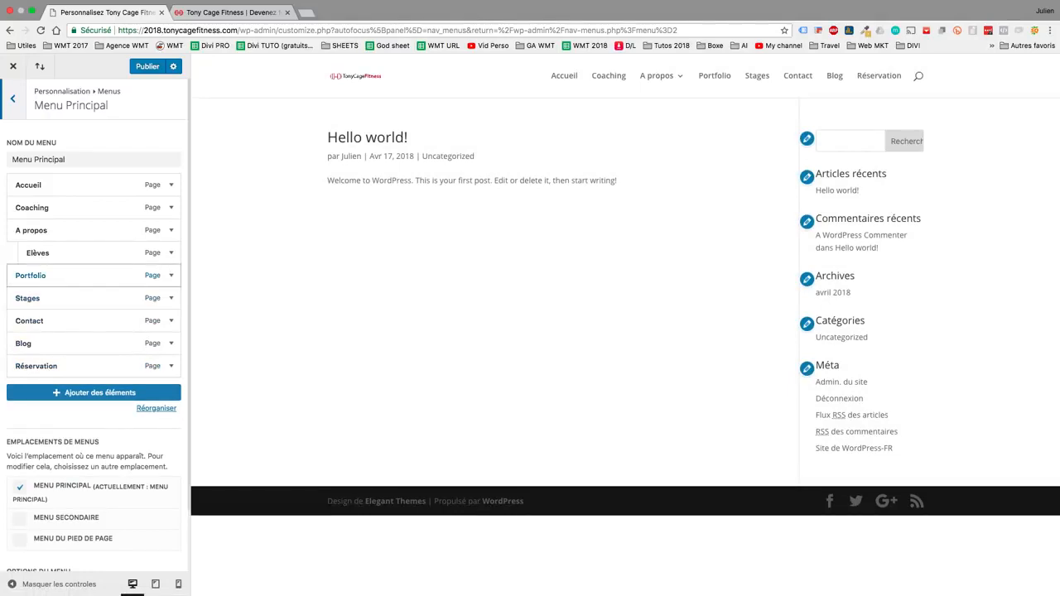
left_click_drag(83, 275, 94, 299)
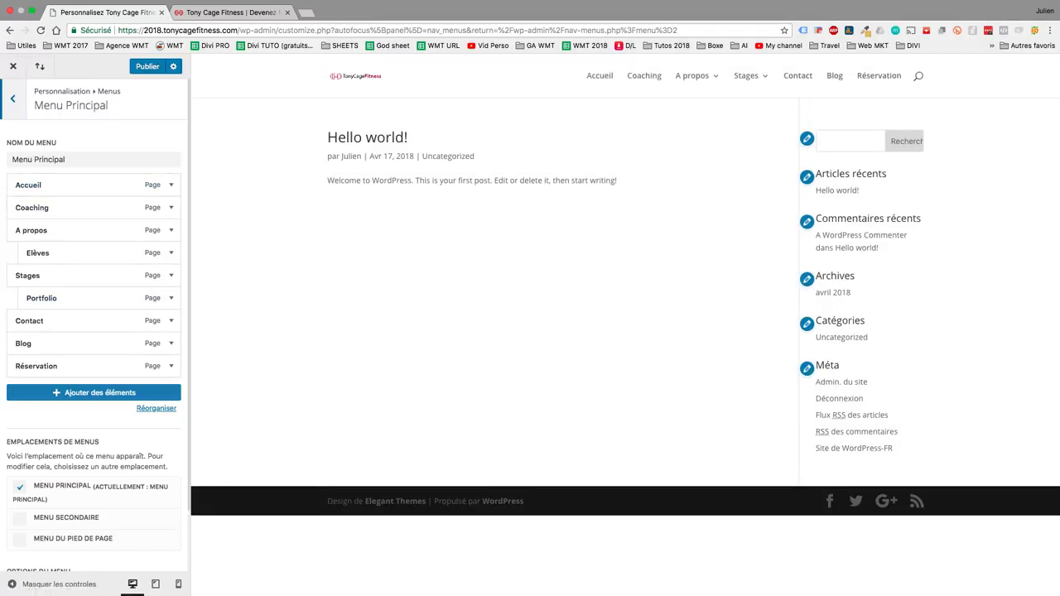
Remove the Accueil item from Menu Principal
left_click(171, 185)
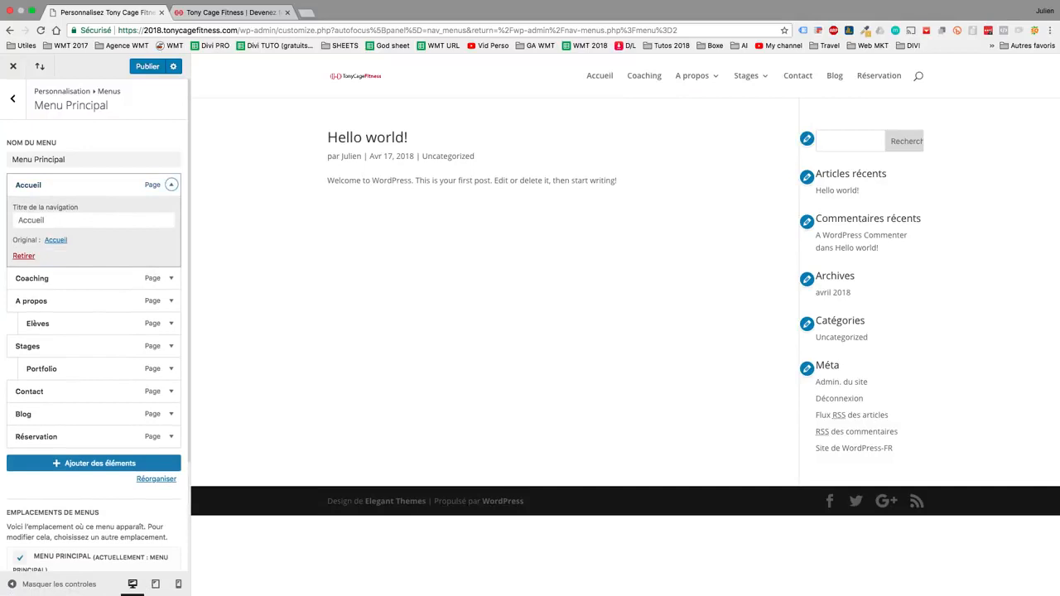
left_click(24, 256)
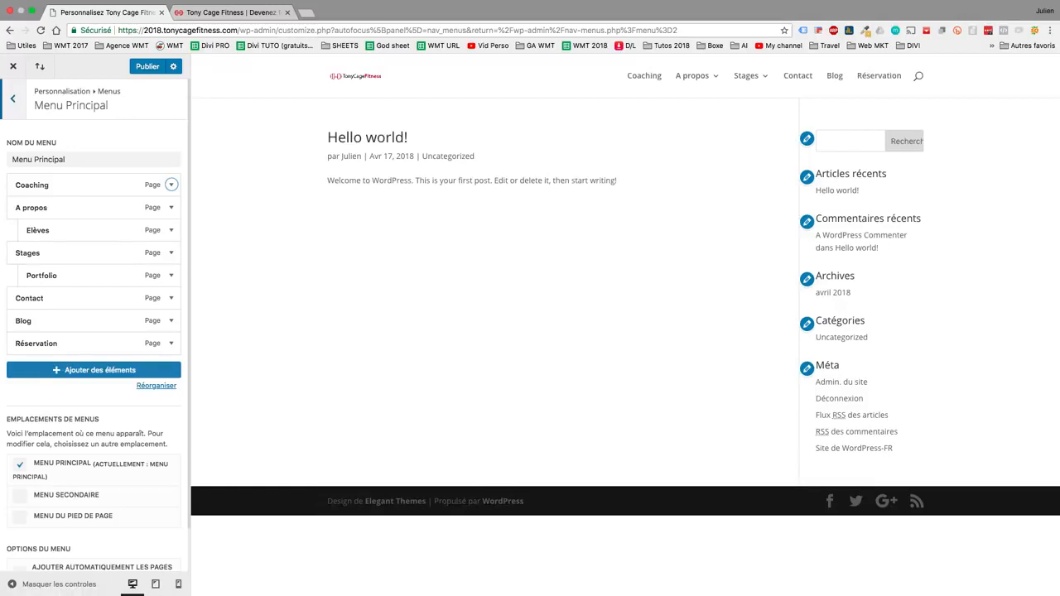
left_click(13, 98)
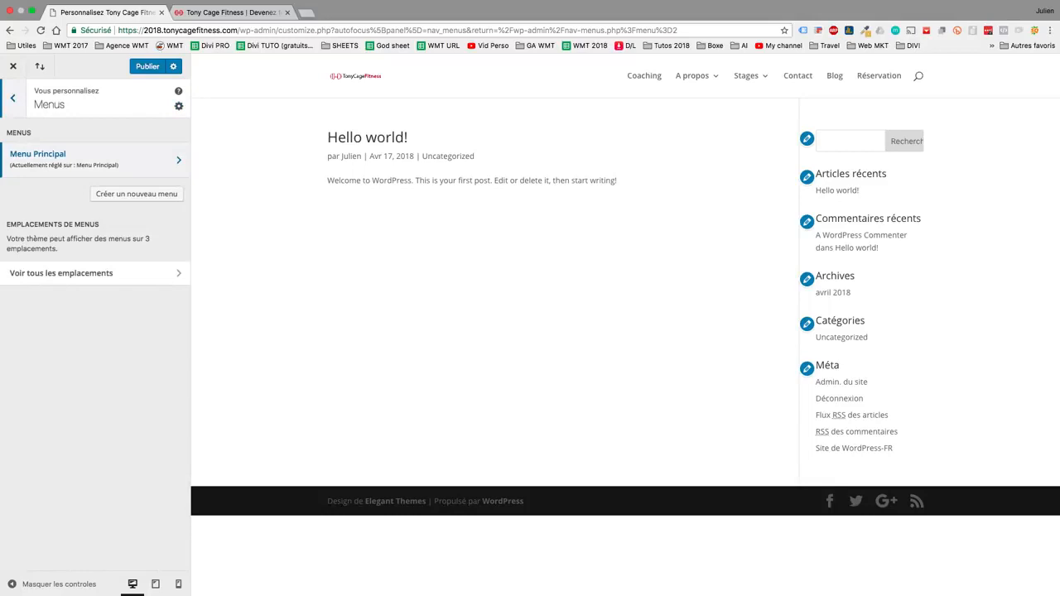
Check the site title 'Tony Cage Fitness' and slogan under Identité du site
left_click(12, 98)
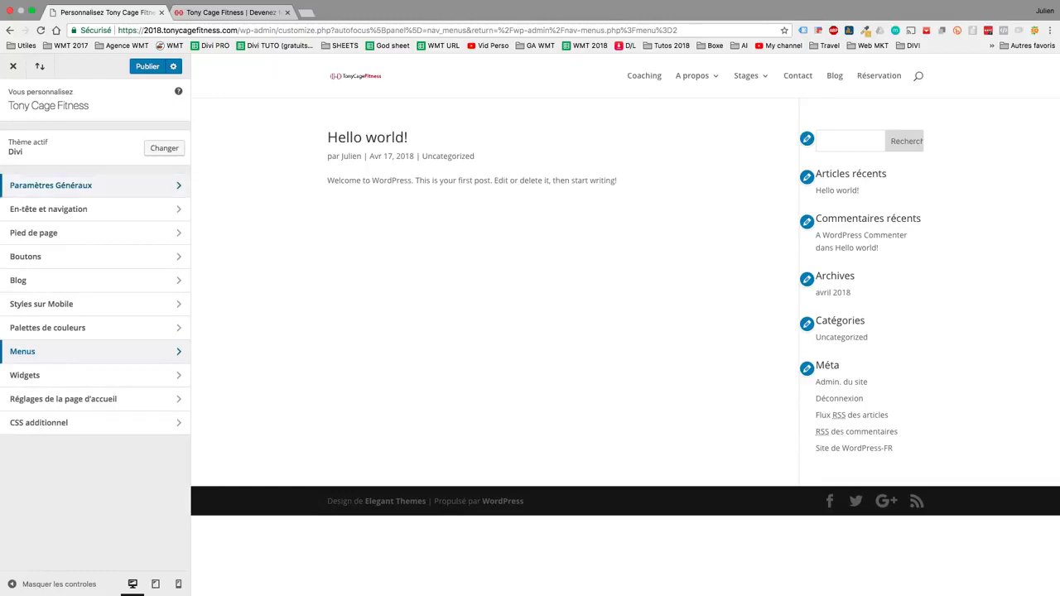
left_click(50, 185)
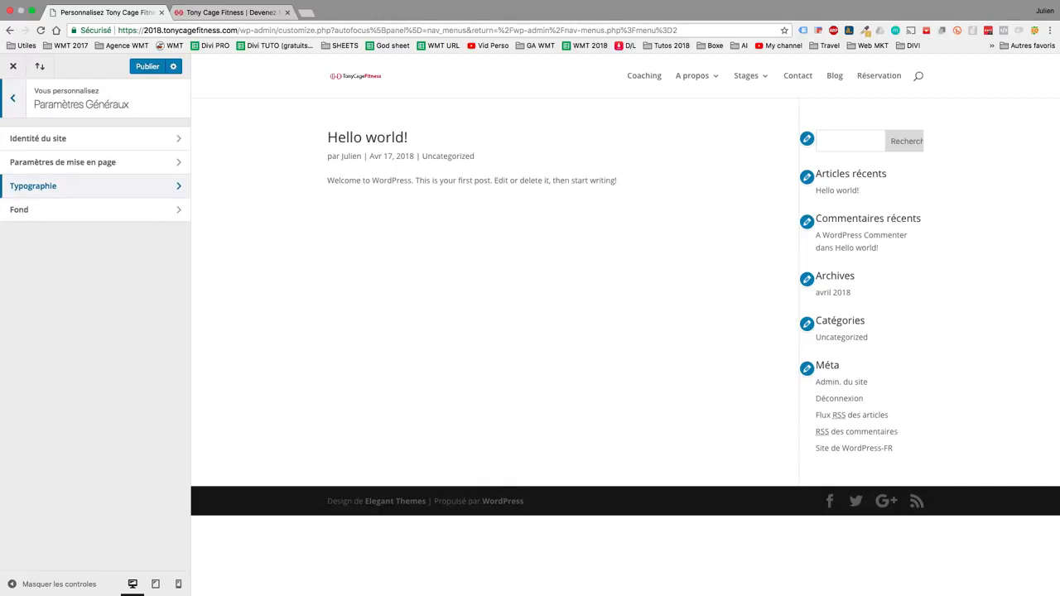
left_click(39, 138)
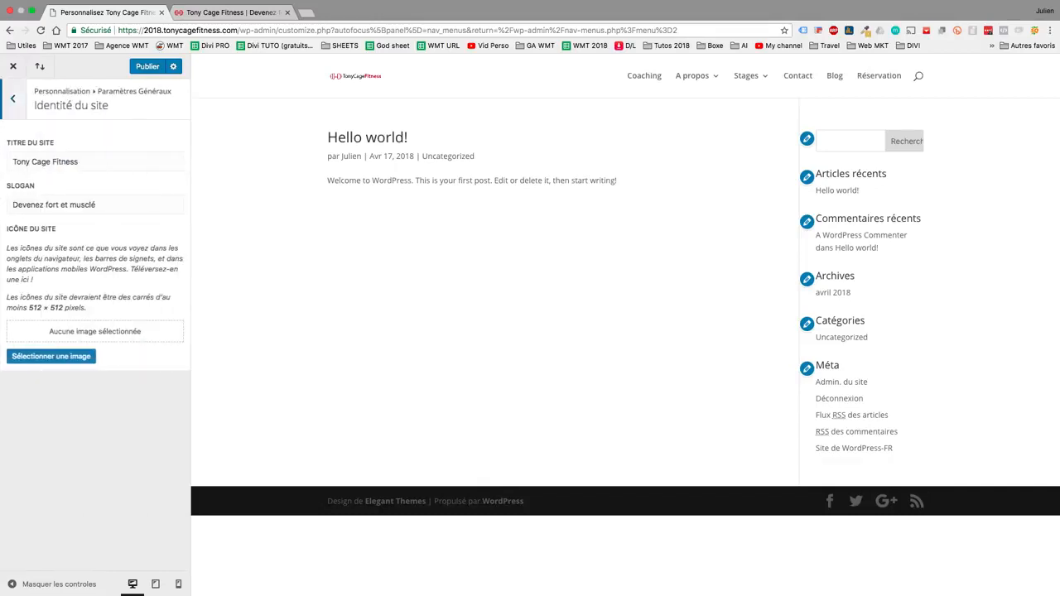
triple_click(55, 204)
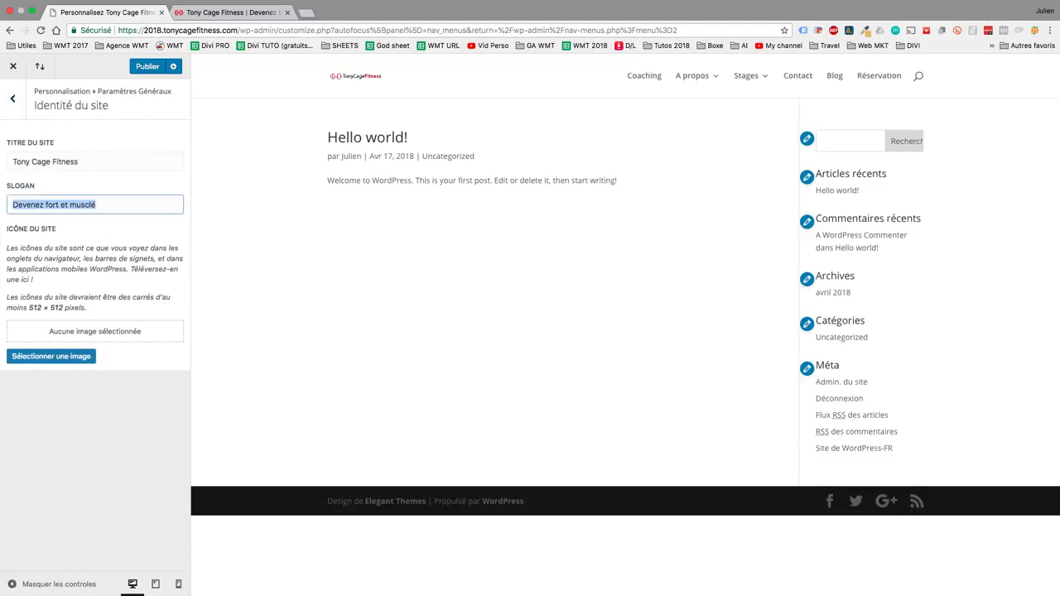
left_click_drag(78, 162, 22, 161)
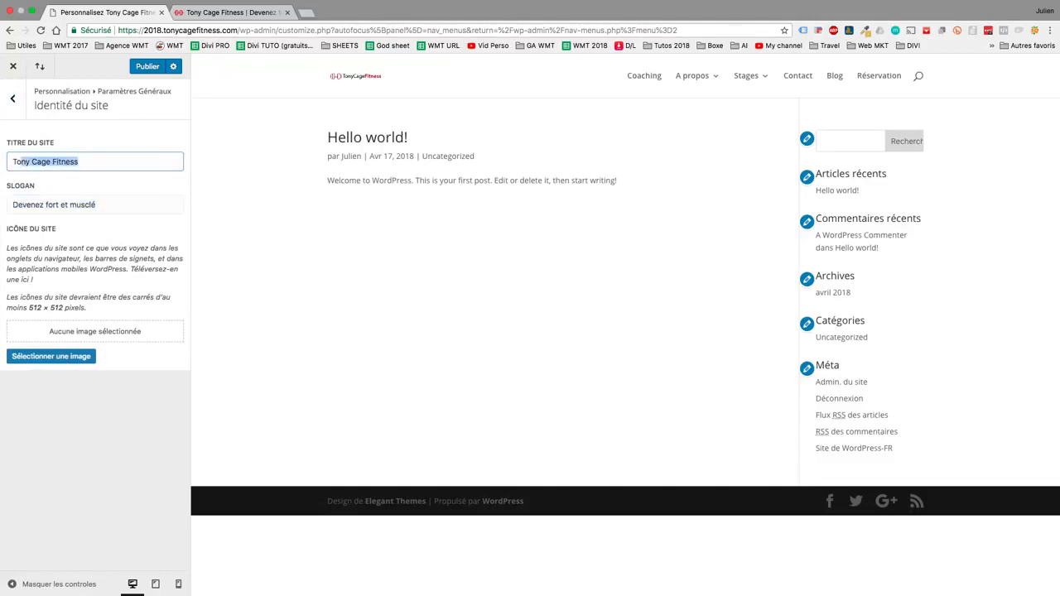
left_click(12, 98)
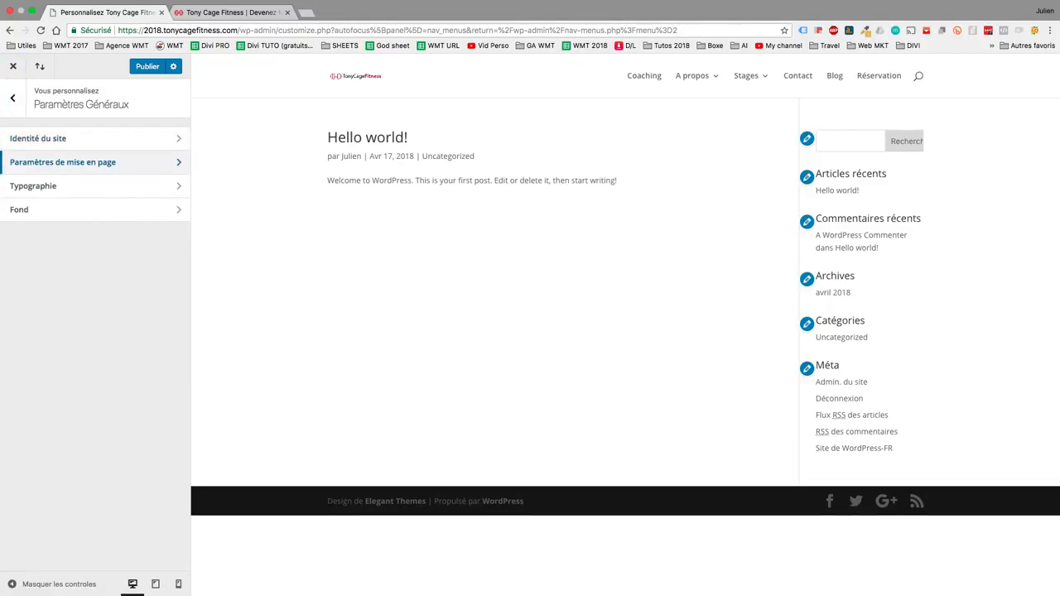
Enable the boxed layout, keeping content width 1080 and section height 4
left_click(75, 161)
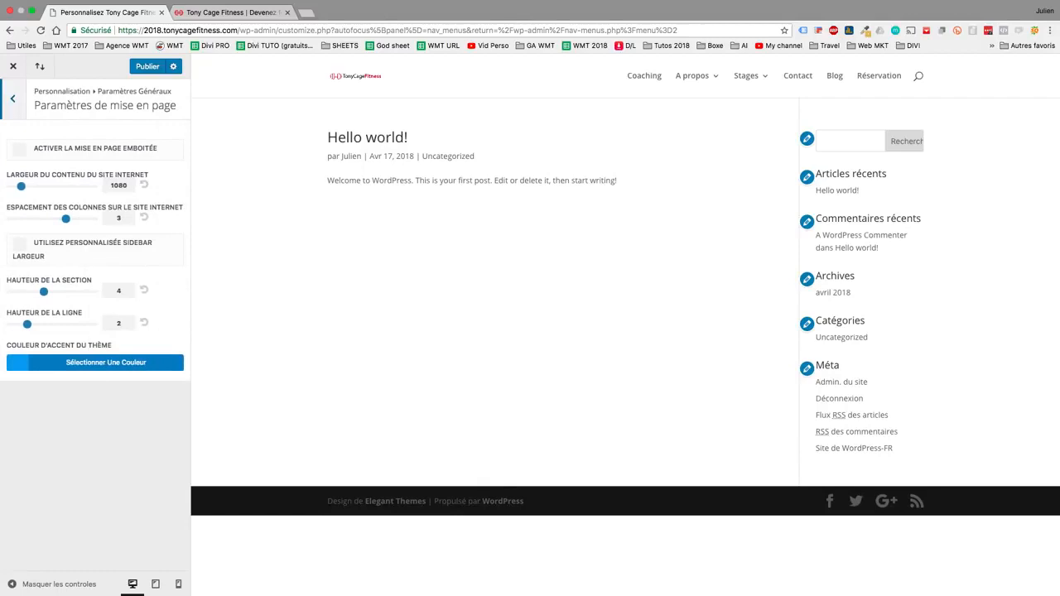
left_click(20, 149)
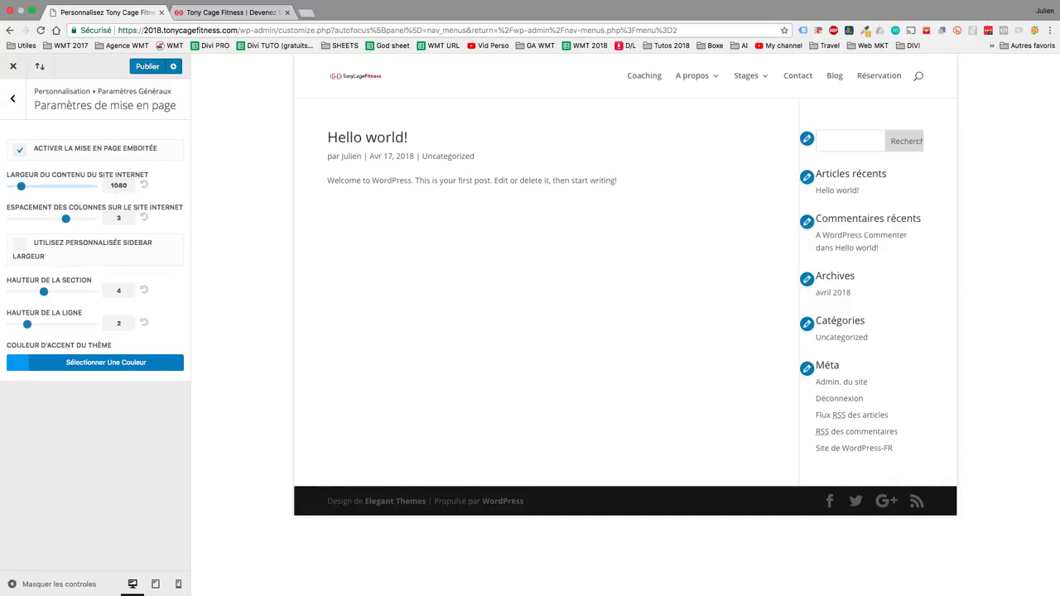
mouse_move(21, 187)
left_mouse_down()
mouse_move(52, 186)
mouse_move(11, 186)
left_mouse_up()
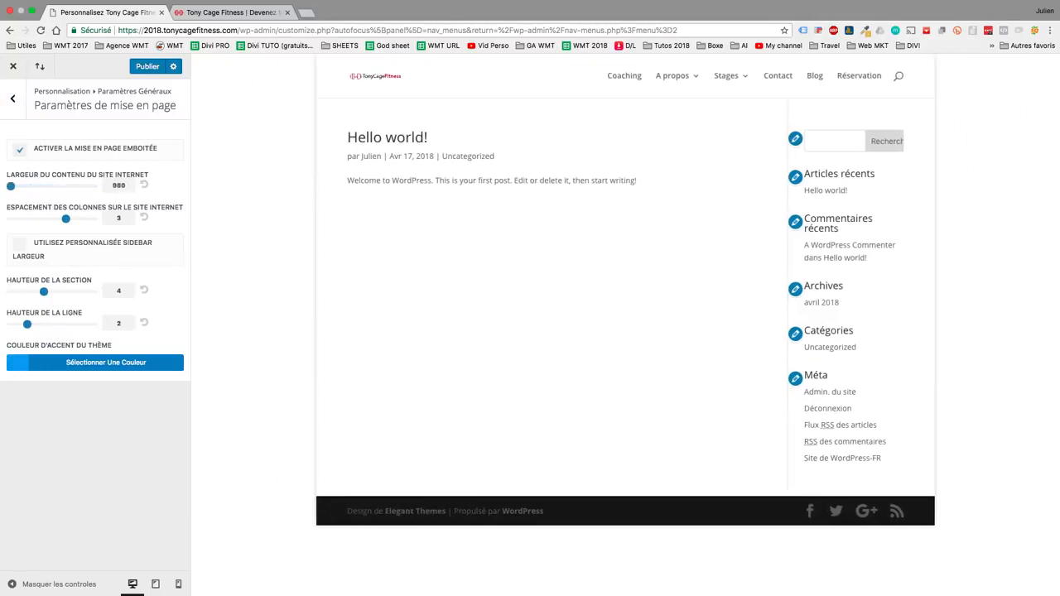
left_click(143, 185)
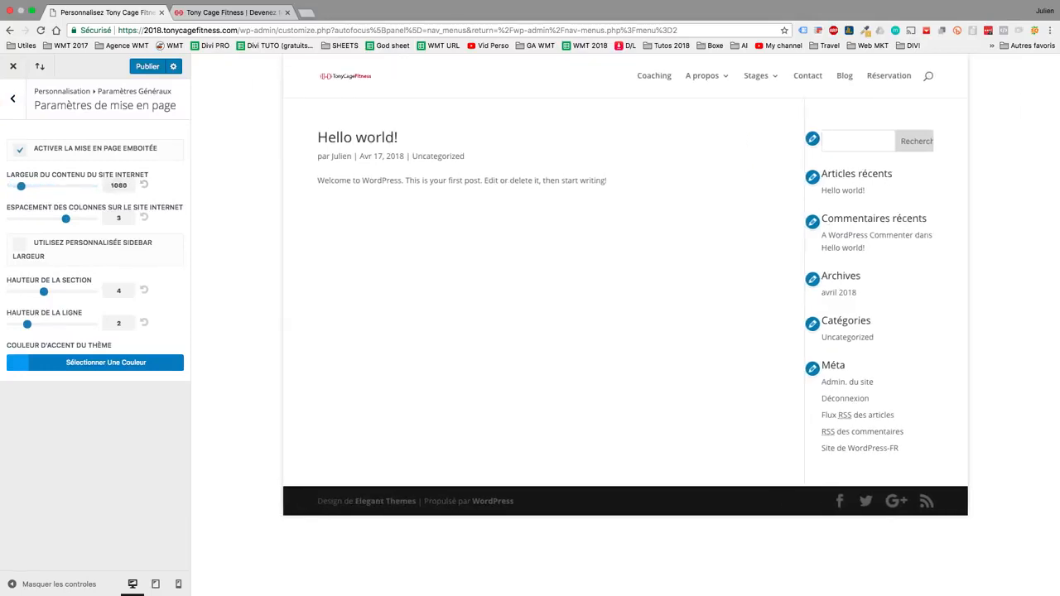
mouse_move(44, 292)
left_mouse_down()
mouse_move(77, 292)
mouse_move(44, 291)
left_mouse_up()
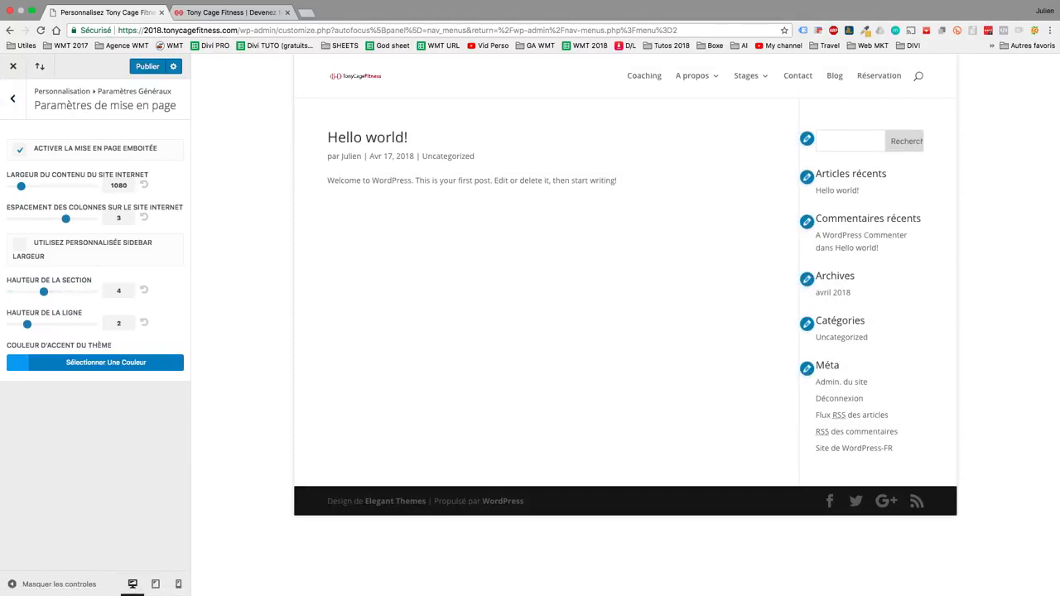
Publish the Customizer layout changes
left_click(12, 98)
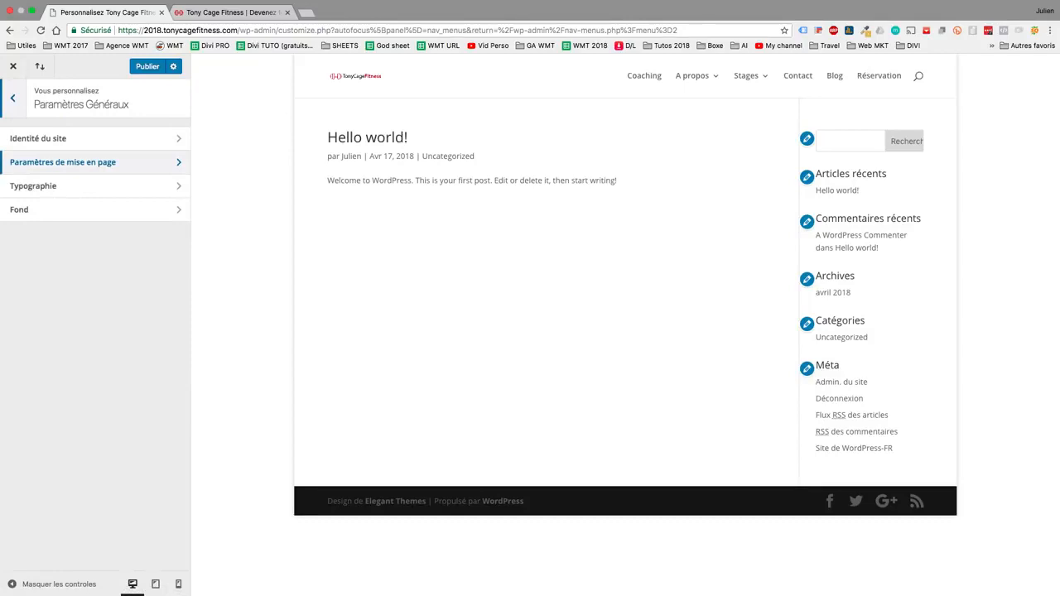
left_click(147, 67)
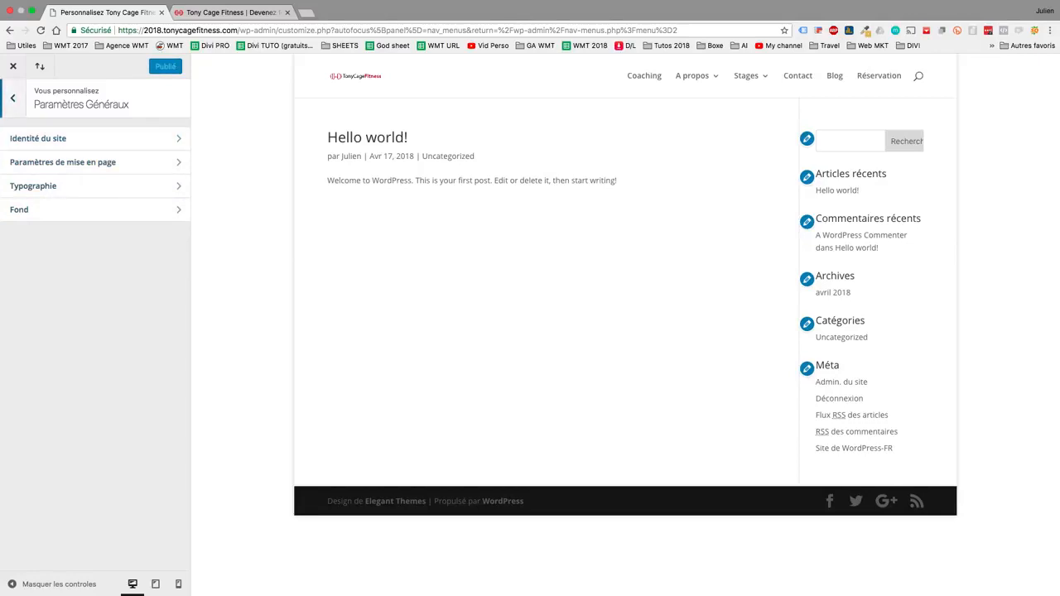
left_click(12, 98)
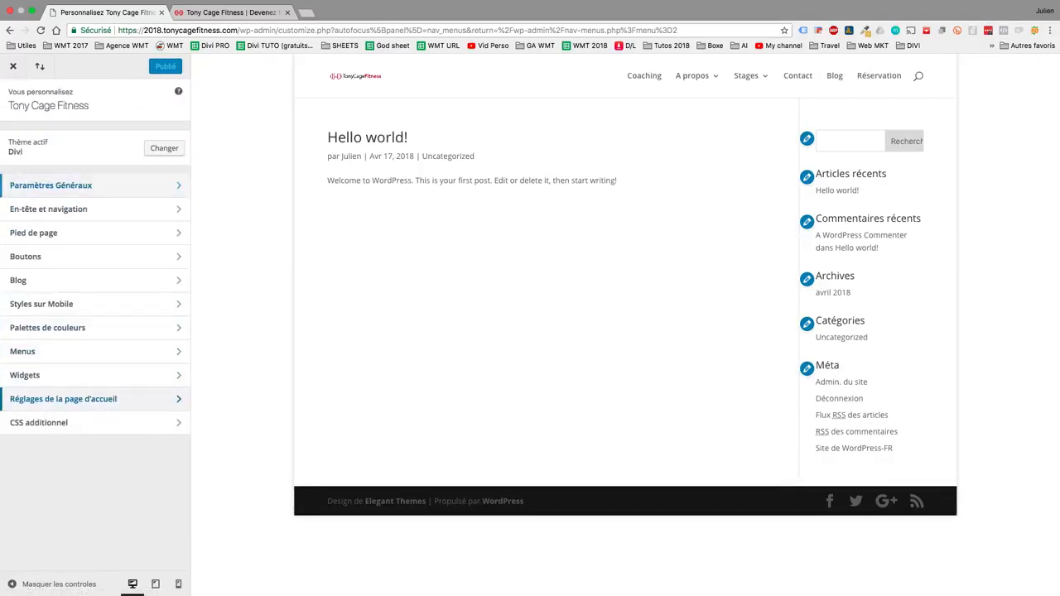
Set the homepage to show the static page Accueil
left_click(66, 400)
left_click(11, 269)
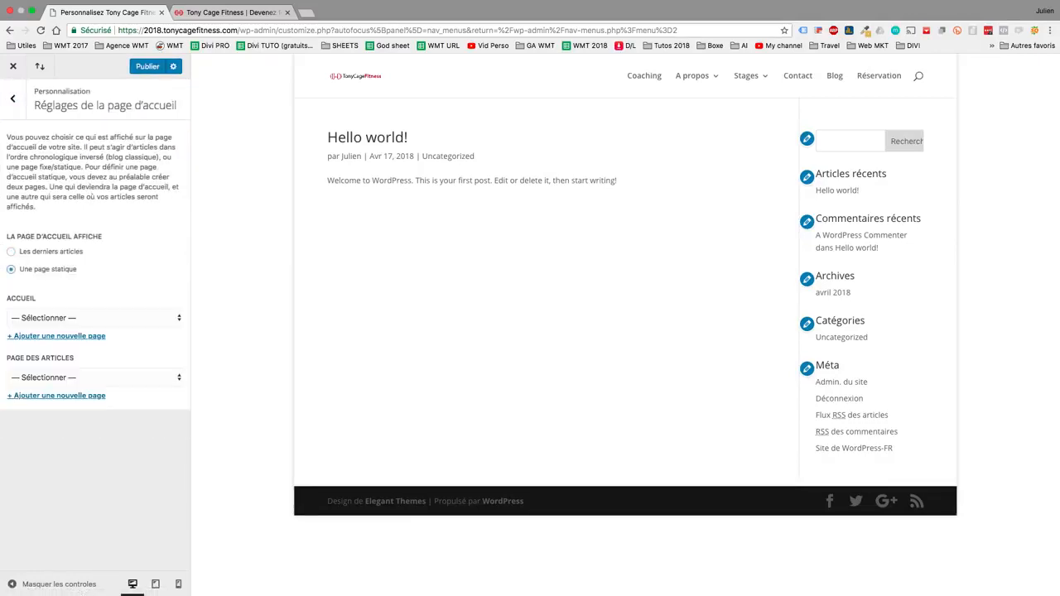
left_click(91, 317)
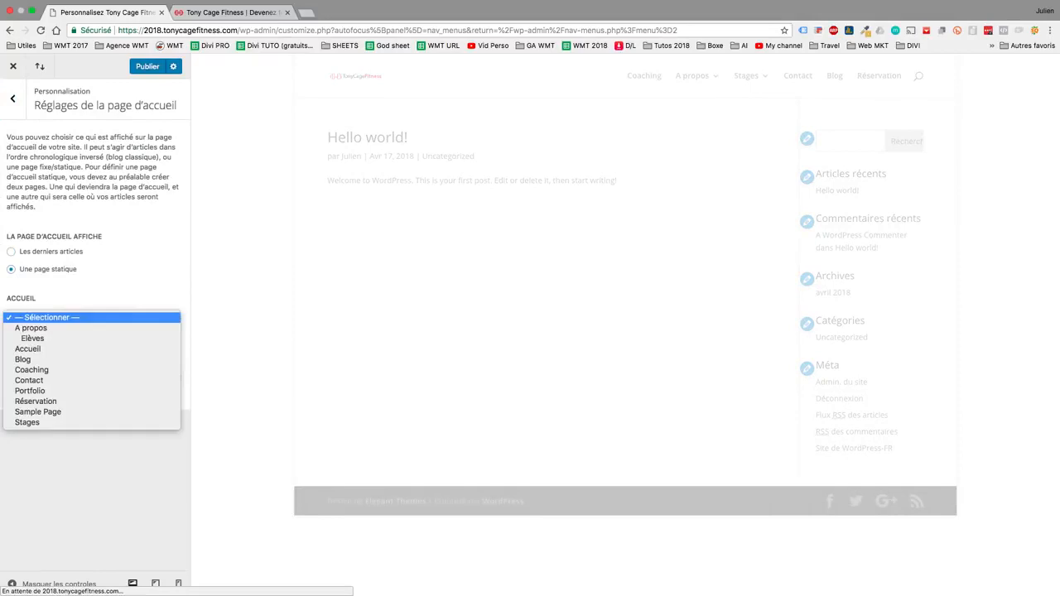
left_click(28, 350)
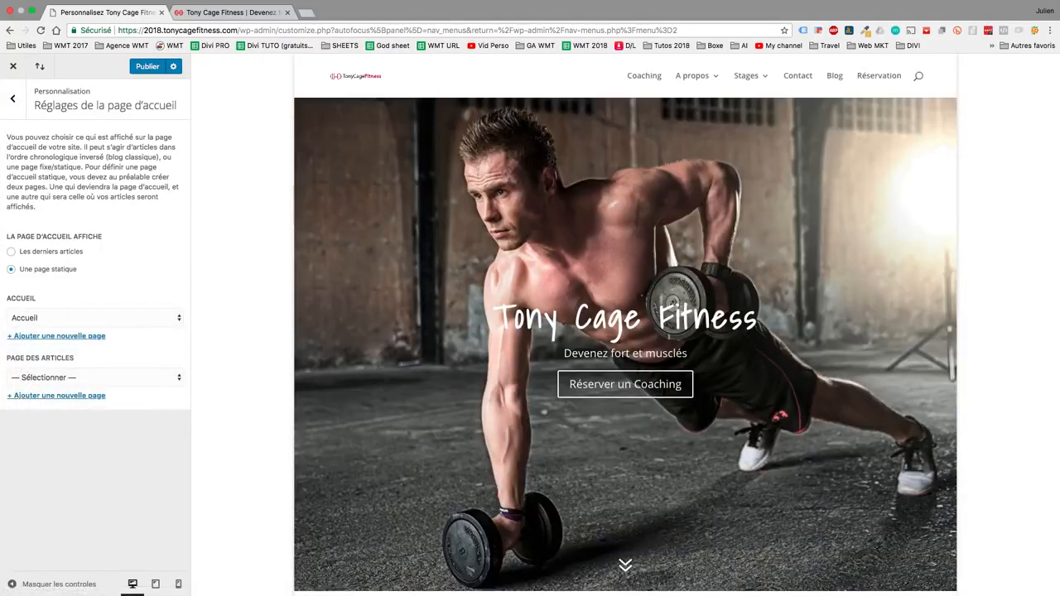
left_click(12, 98)
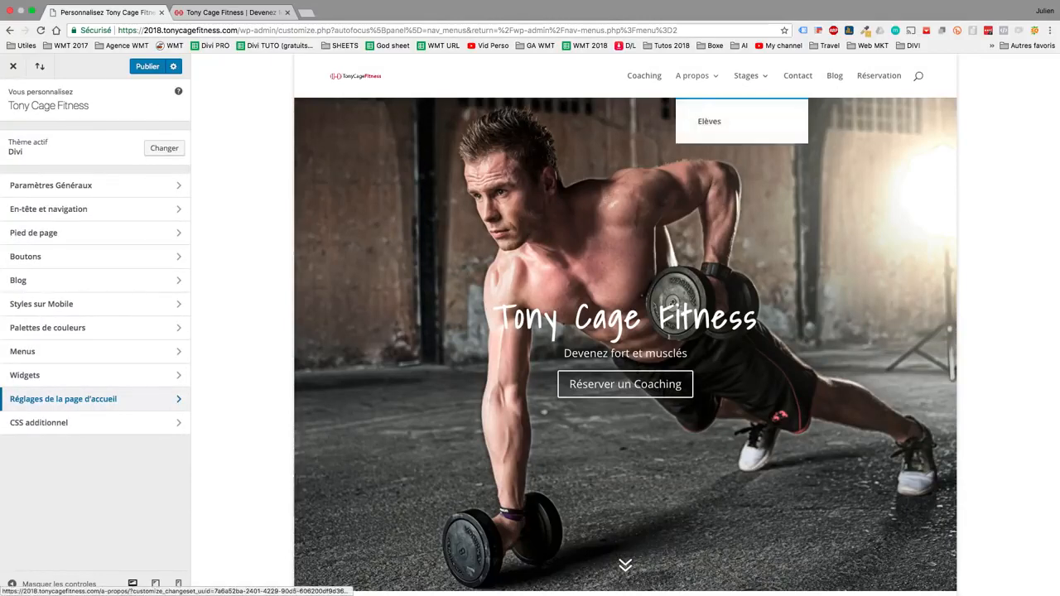
Preview the Coaching page, then bring the preview back to the homepage
left_click(644, 75)
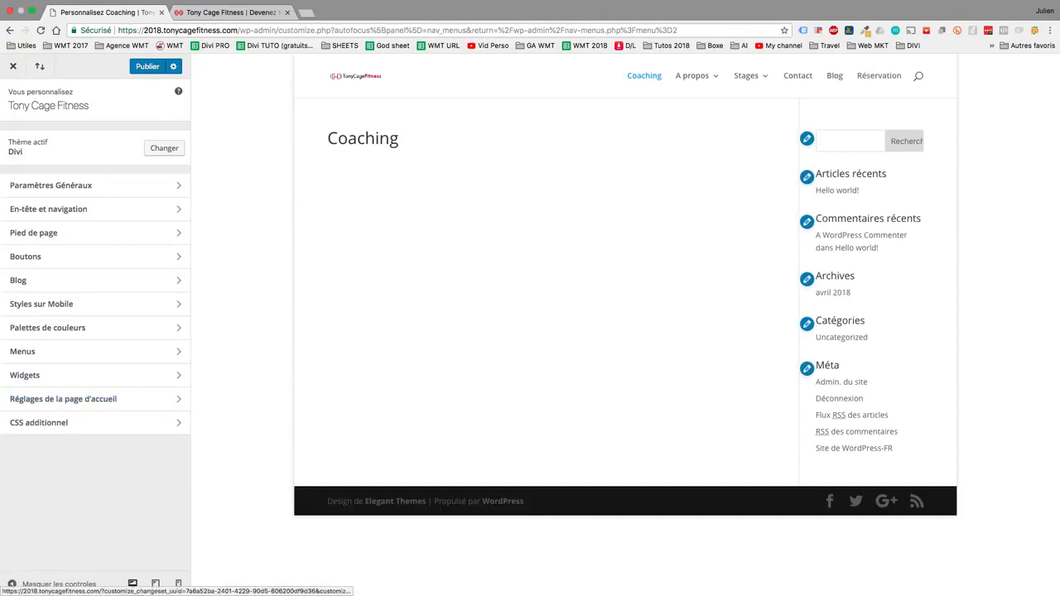
left_click(356, 76)
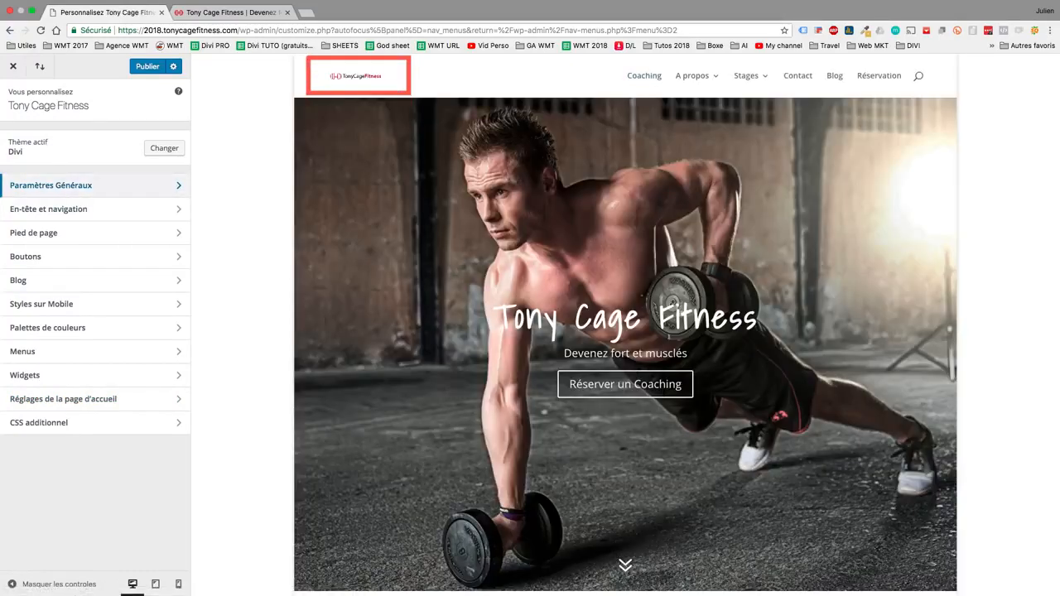
left_click(83, 185)
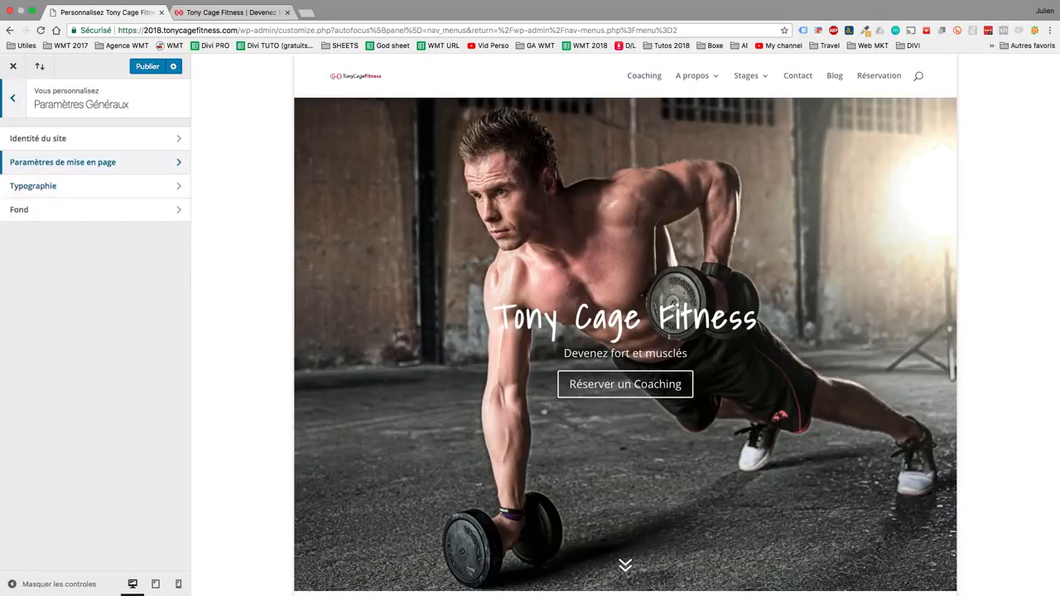
Test the section and row height sliders in Paramètres de mise en page
left_click(74, 162)
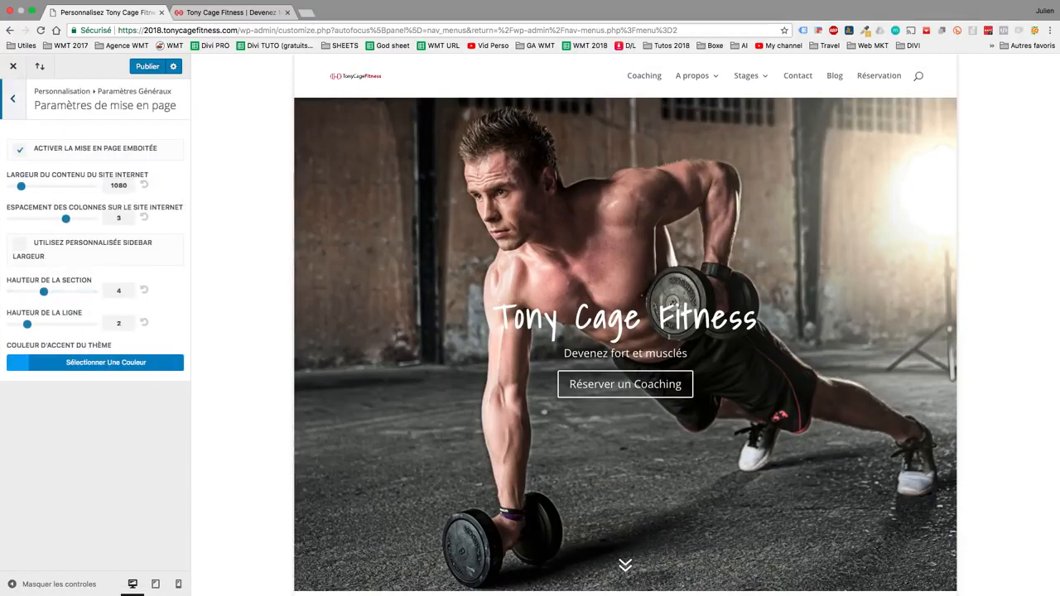
scroll(625, 340, "down", 5)
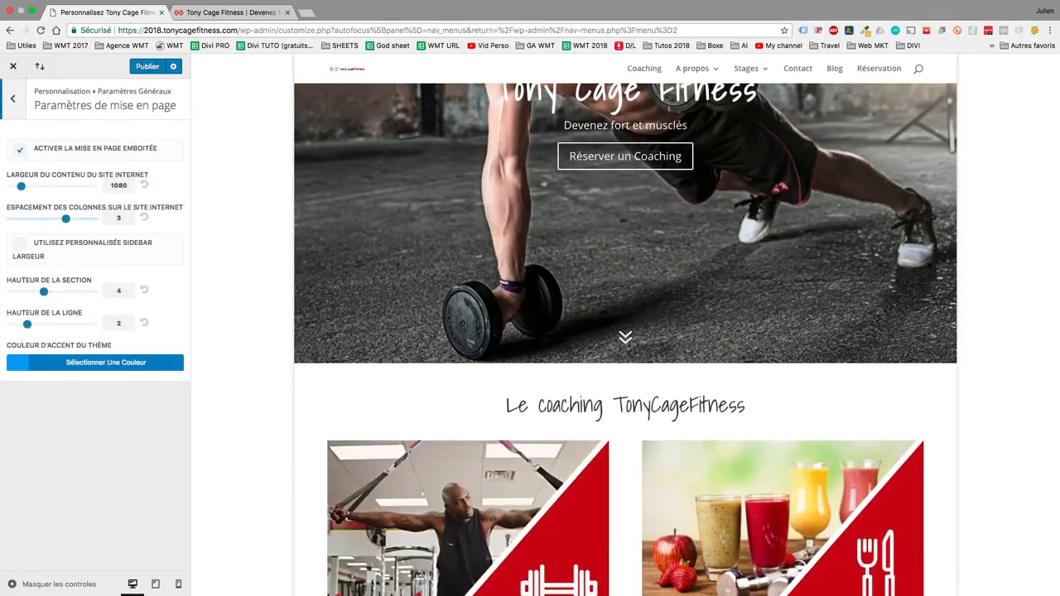
scroll(625, 340, "down", 6)
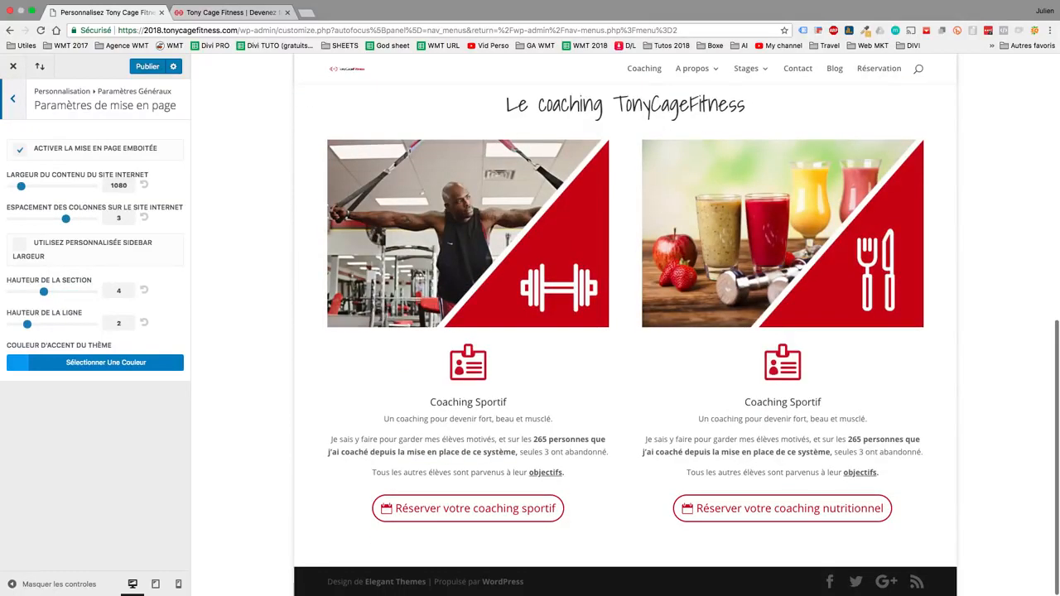
mouse_move(44, 291)
left_mouse_down()
mouse_move(61, 292)
mouse_move(10, 291)
mouse_move(69, 291)
mouse_move(28, 292)
mouse_move(44, 292)
left_mouse_up()
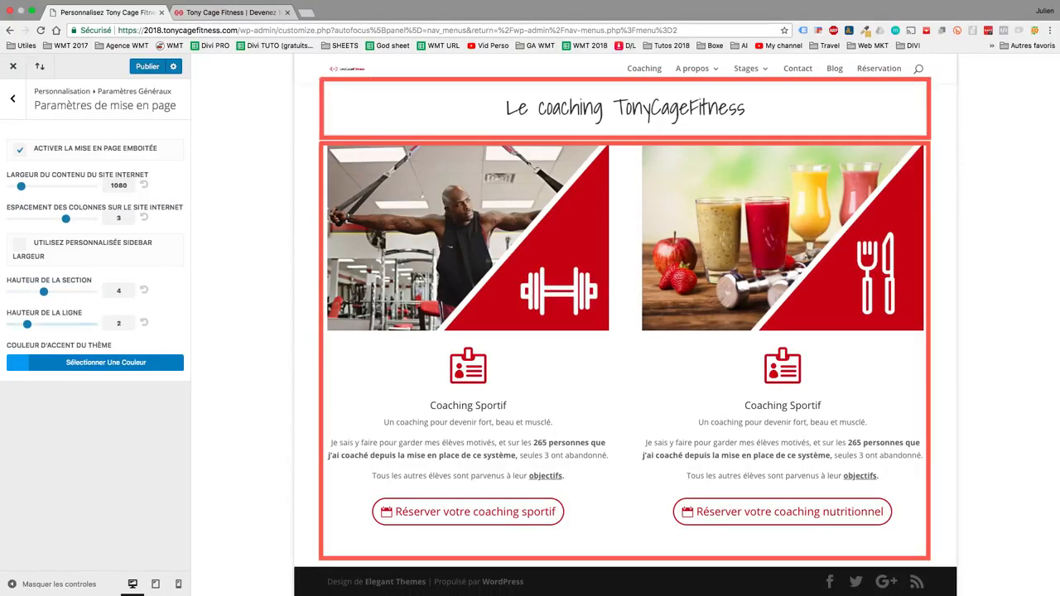
mouse_move(28, 324)
left_mouse_down()
mouse_move(44, 325)
mouse_move(28, 325)
left_mouse_up()
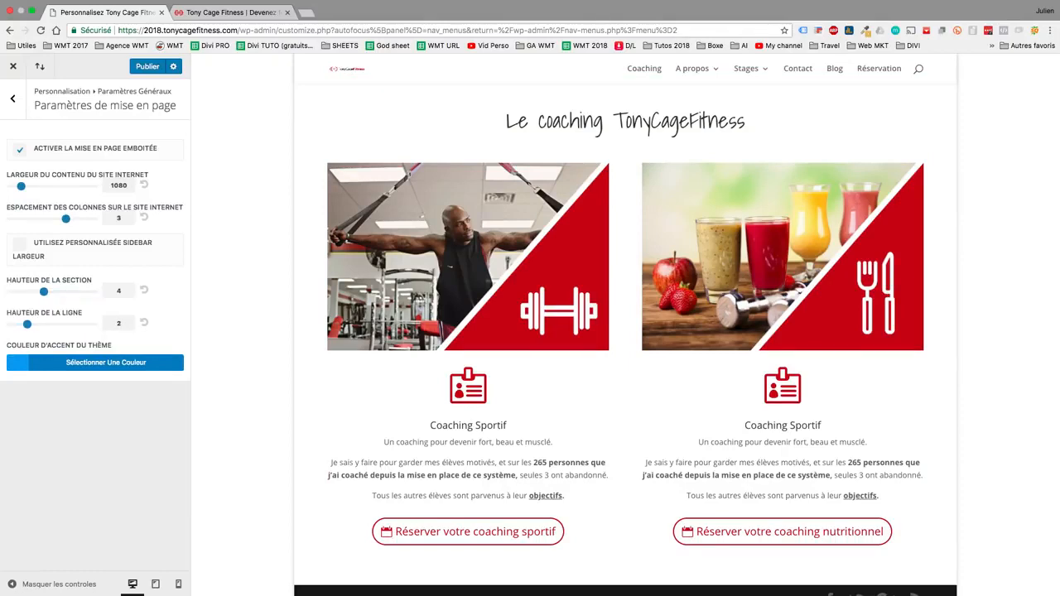
left_click(12, 98)
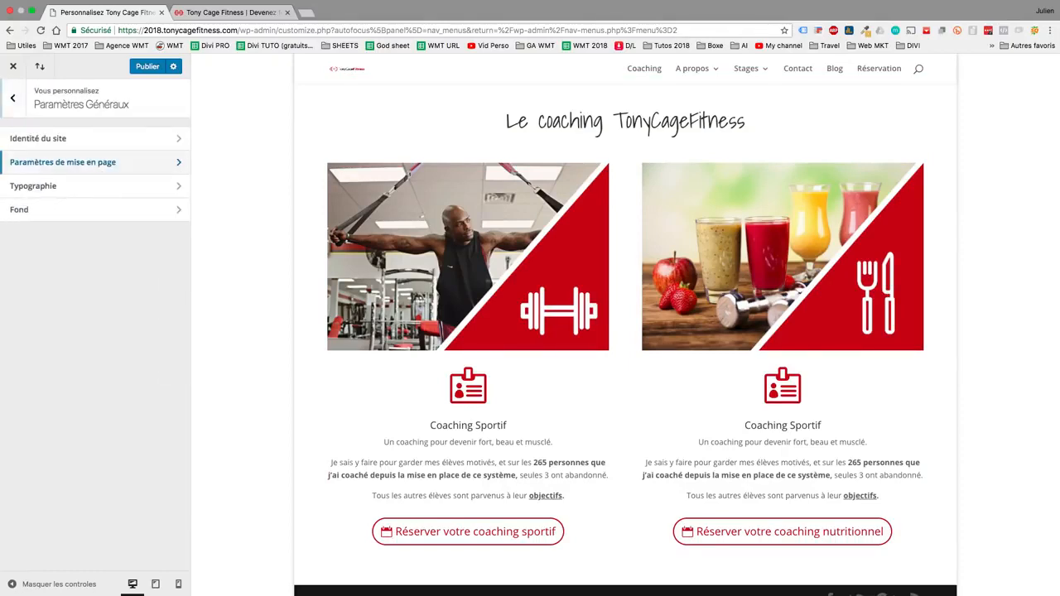
left_click(33, 185)
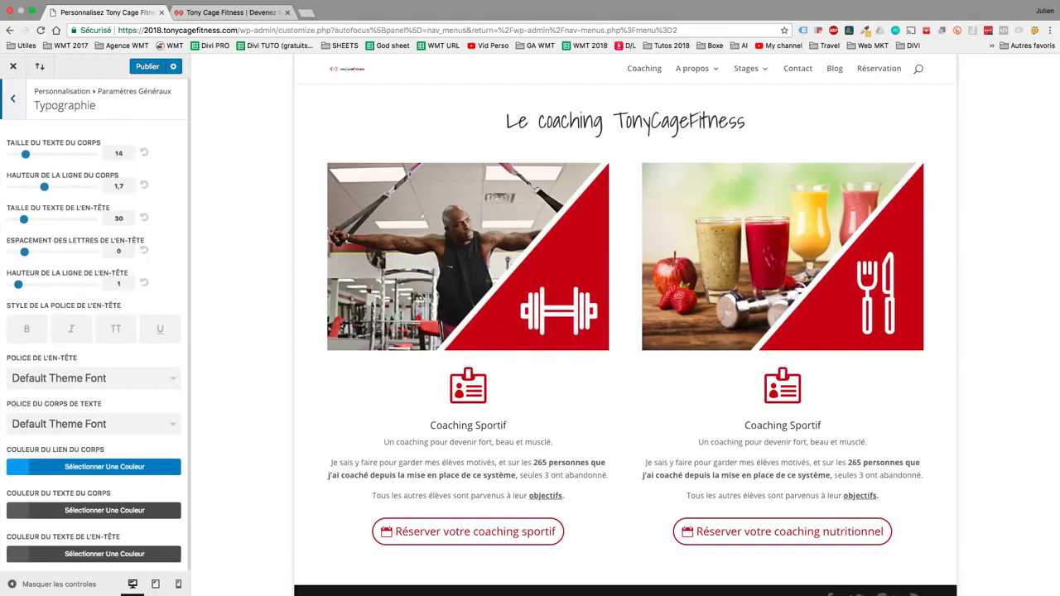
Choose Shadows Into Light as the heading font
scroll(93, 356, "down", 1)
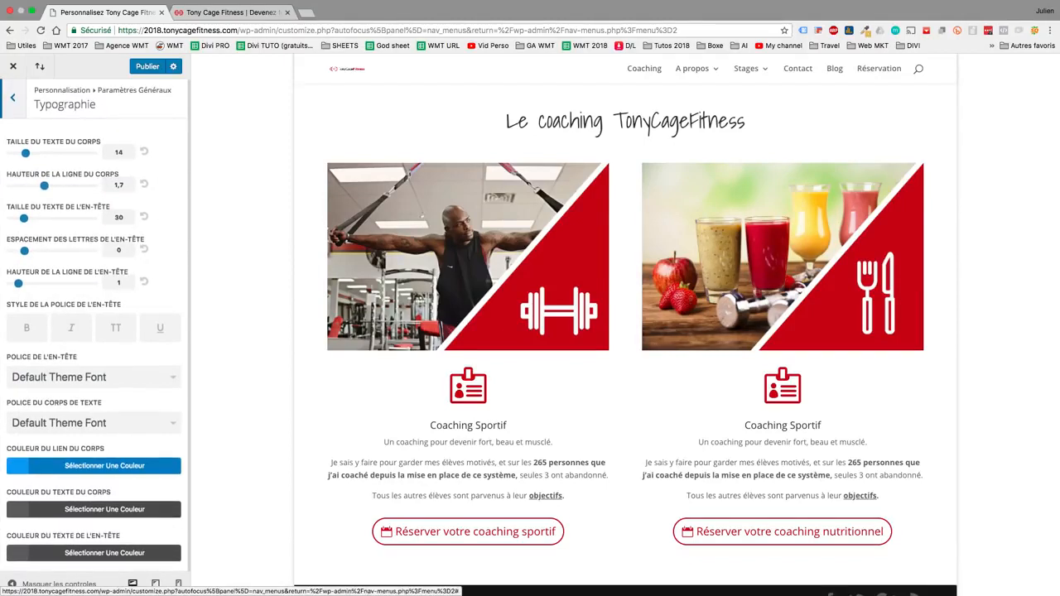
scroll(626, 332, "up", 3)
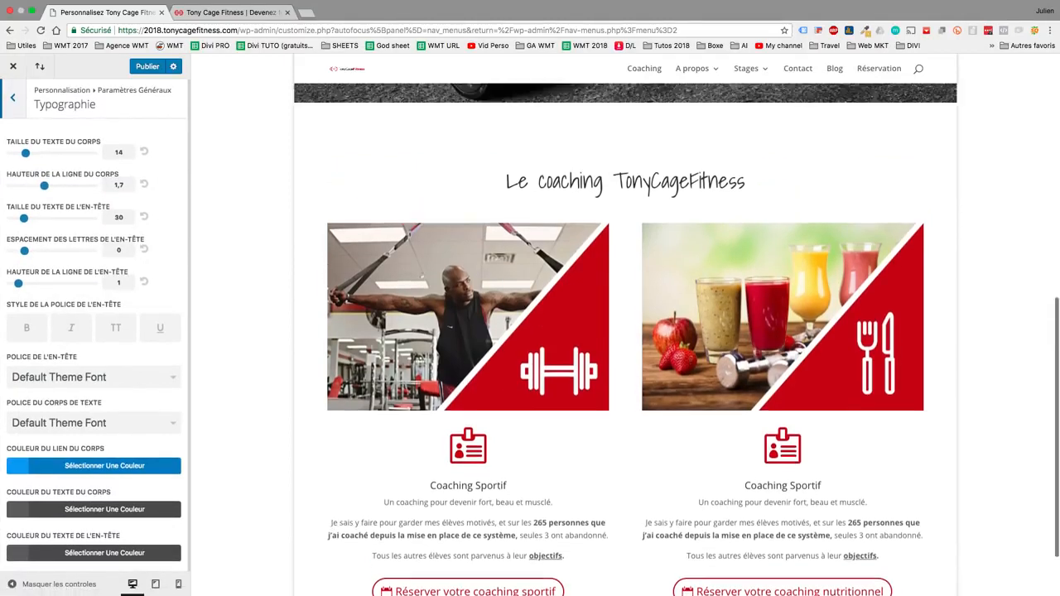
scroll(626, 332, "down", 3)
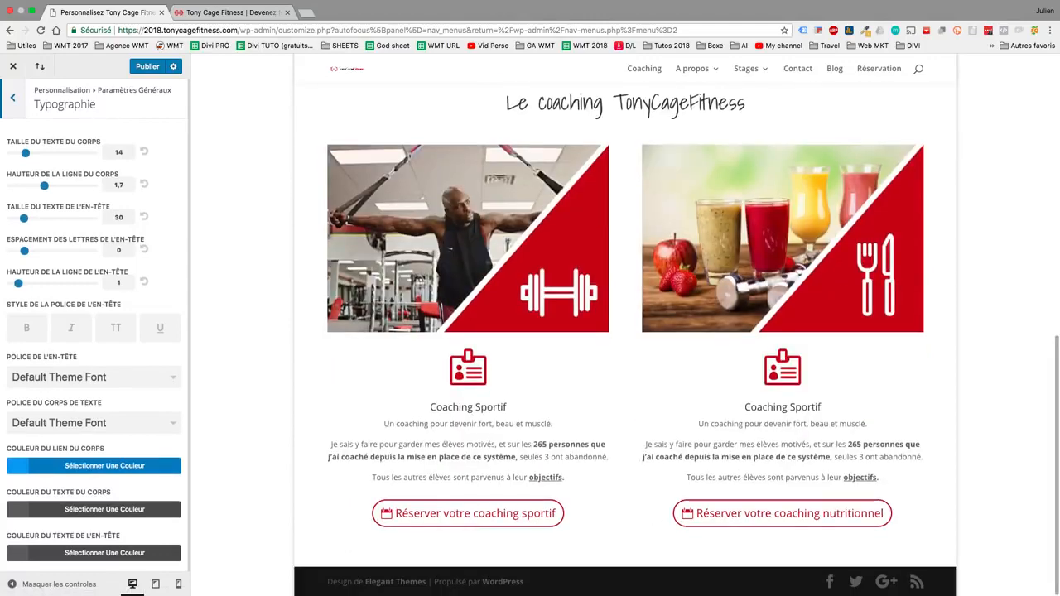
left_click(94, 377)
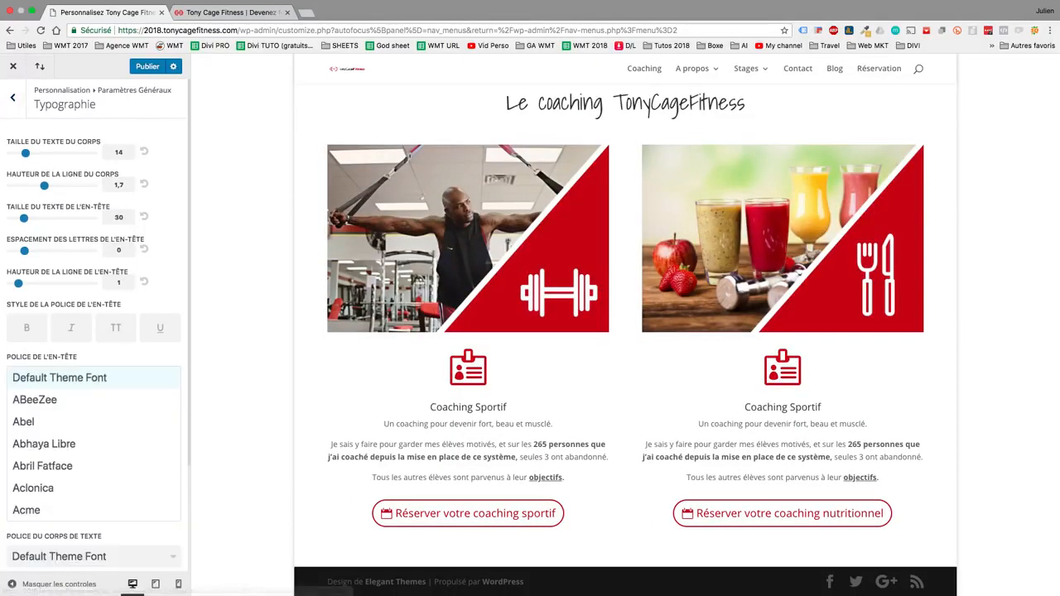
scroll(94, 443, "down", 15)
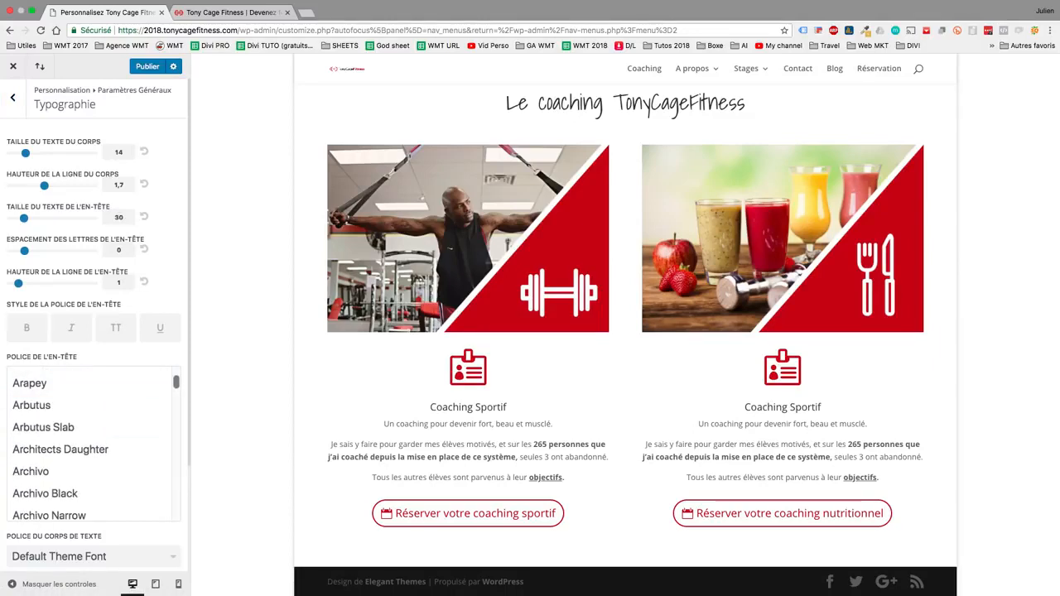
scroll(93, 443, "down", 20)
scroll(93, 443, "down", 15)
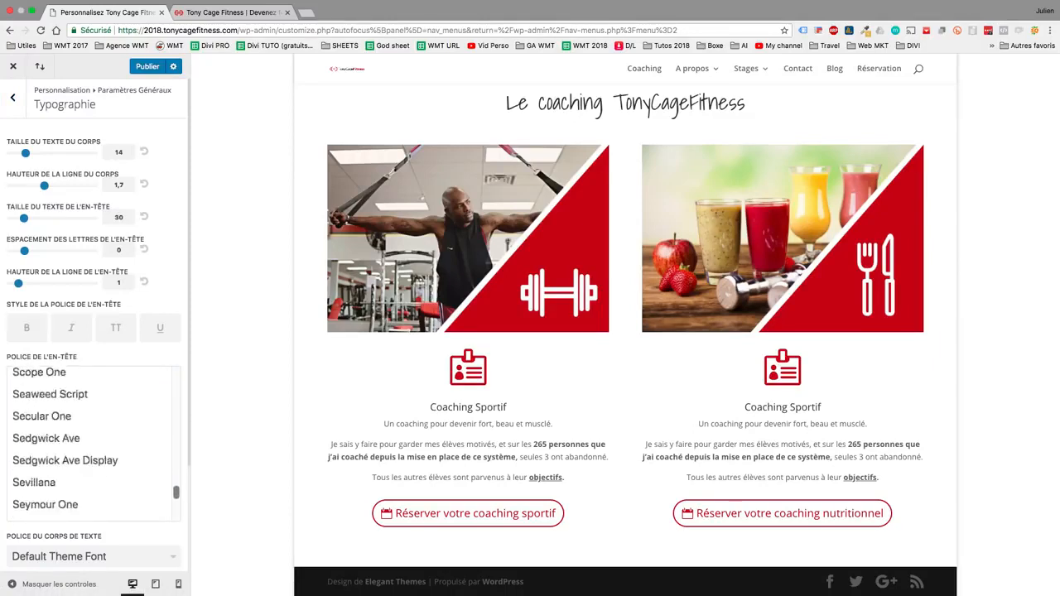
scroll(94, 443, "up", 5)
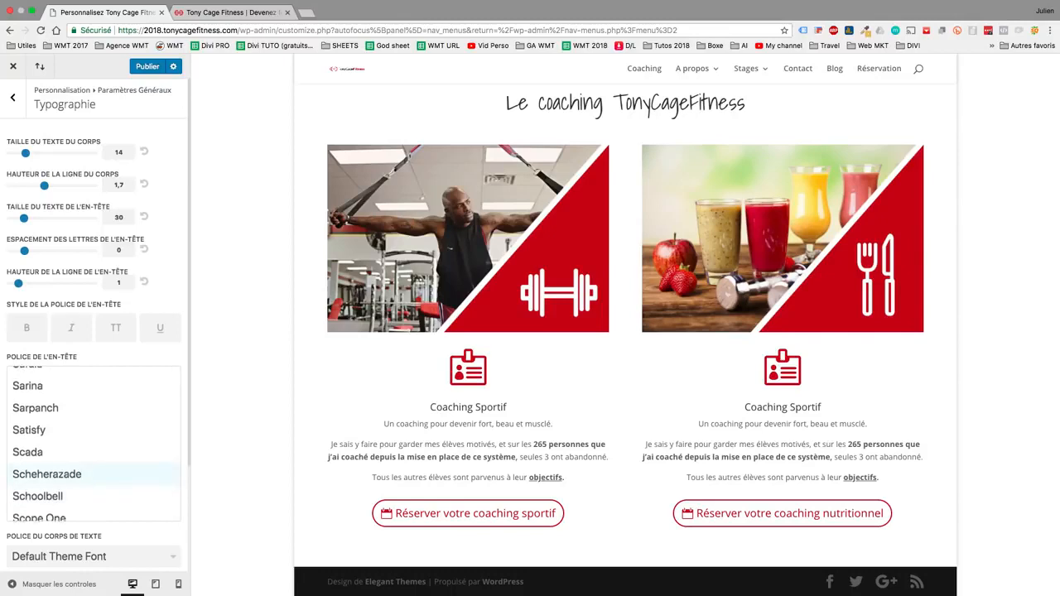
scroll(83, 472, "down", 5)
scroll(83, 447, "down", 2)
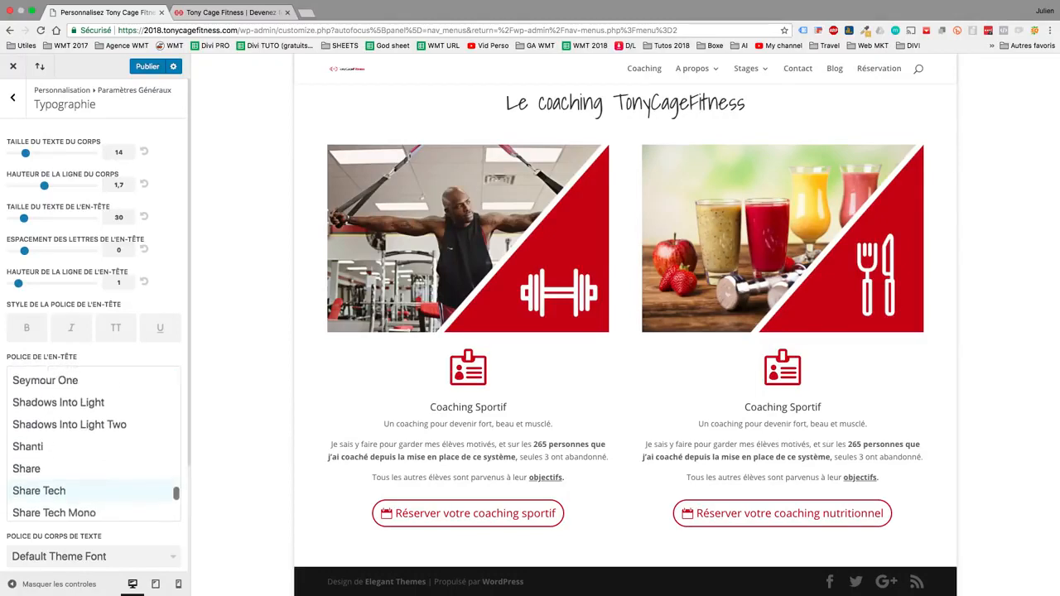
scroll(83, 447, "up", 1)
left_click(50, 411)
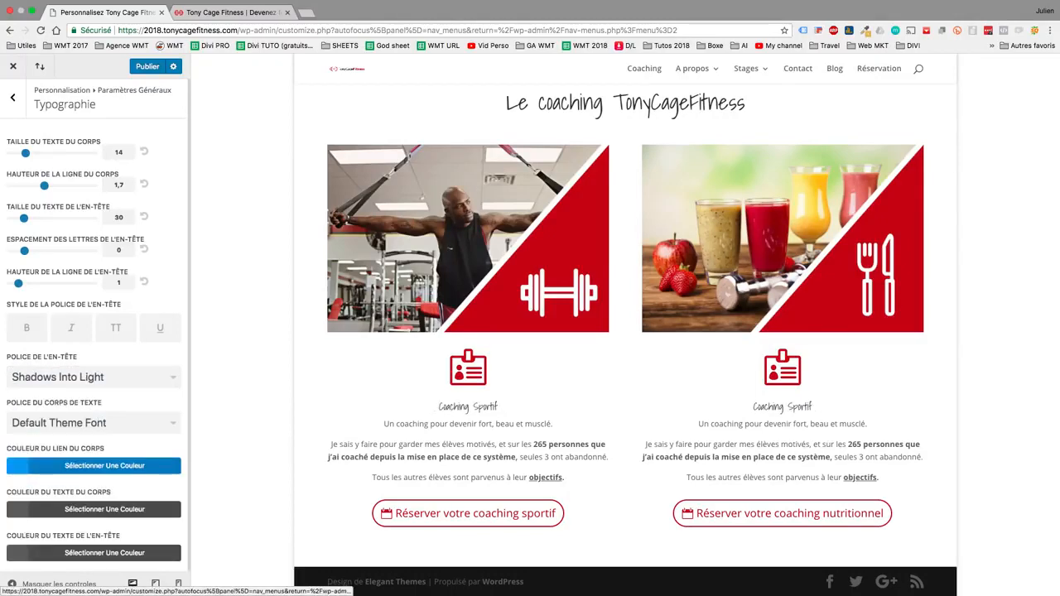
Choose Montserrat as the body text font
left_click(83, 423)
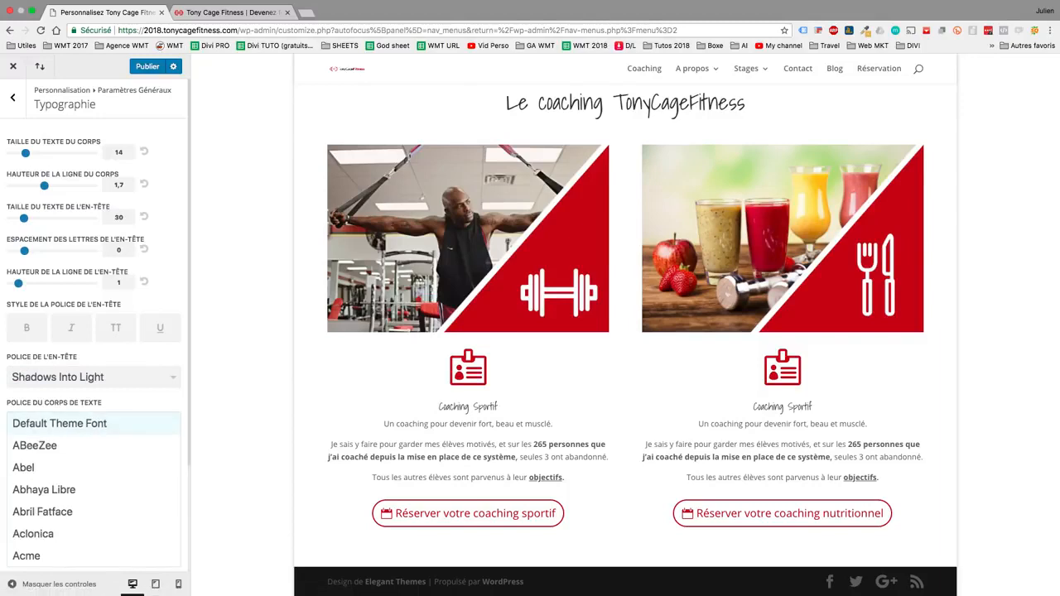
scroll(83, 480, "down", 3)
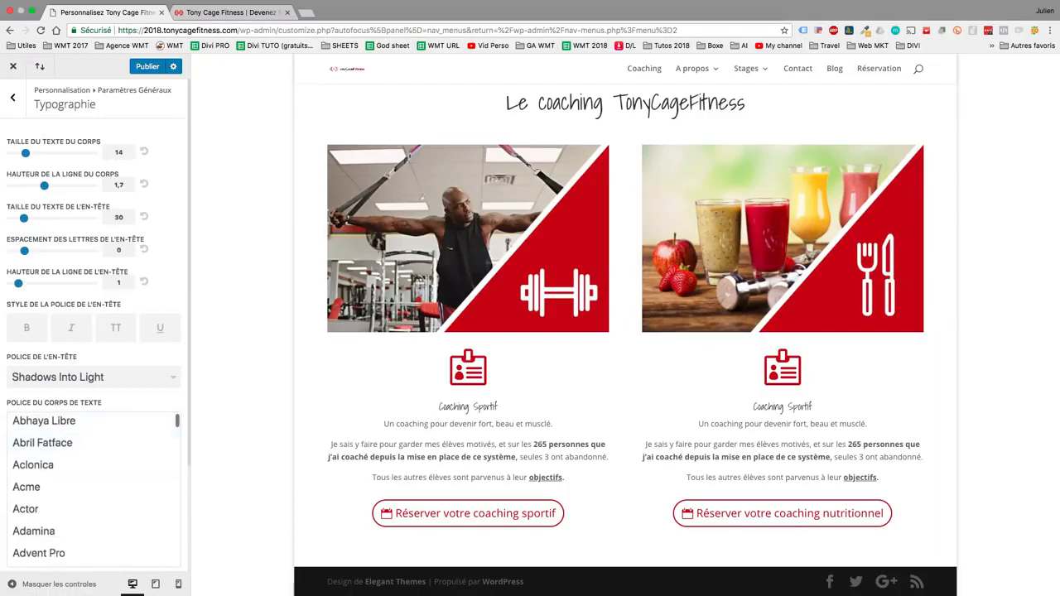
left_click_drag(177, 421, 177, 504)
scroll(90, 489, "up", 10)
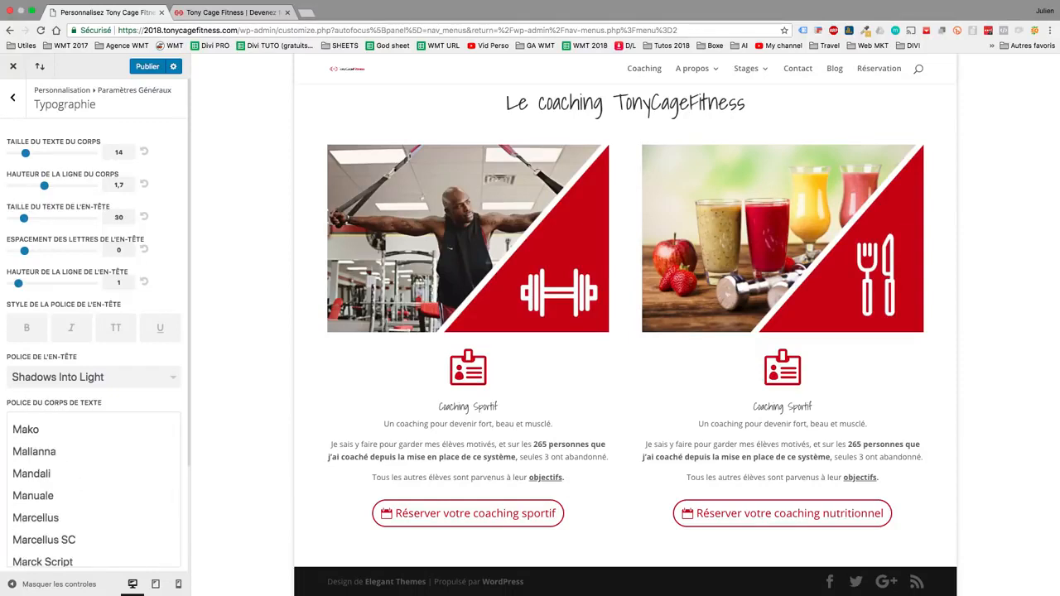
scroll(89, 497, "up", 4)
scroll(89, 503, "down", 3)
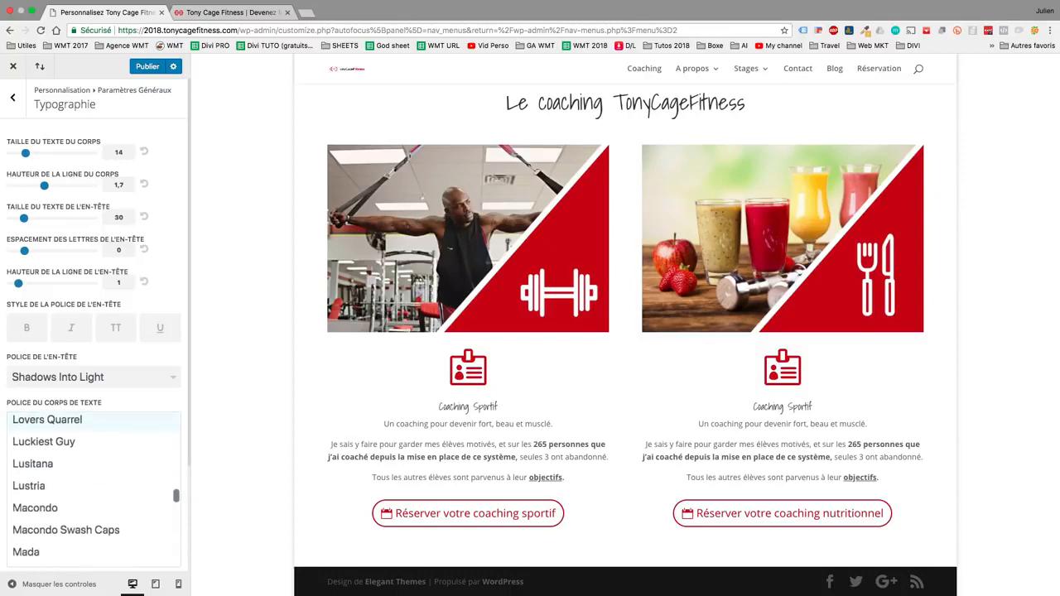
scroll(89, 507, "down", 15)
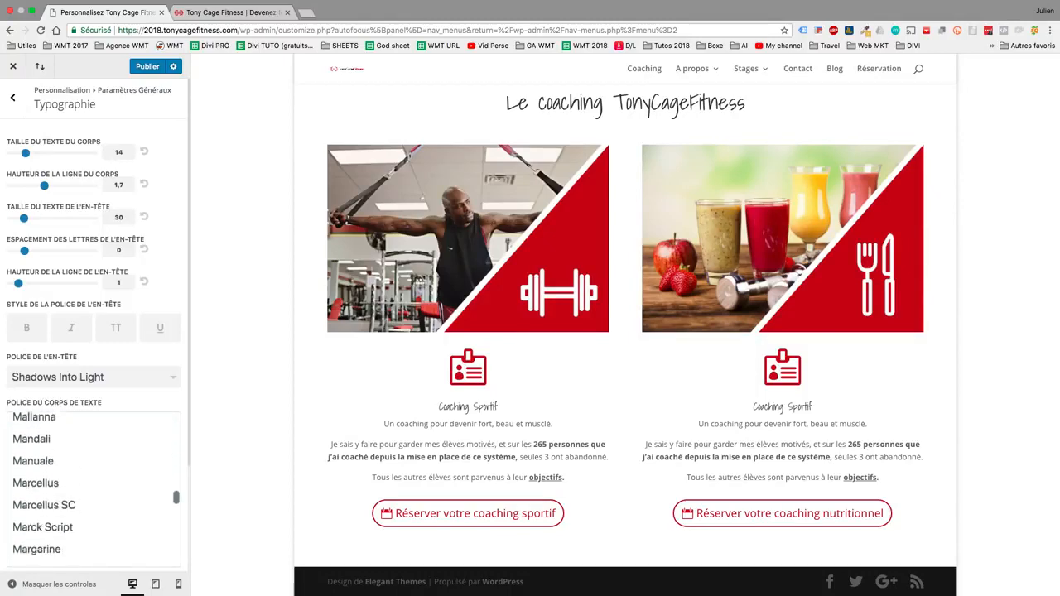
scroll(89, 495, "down", 10)
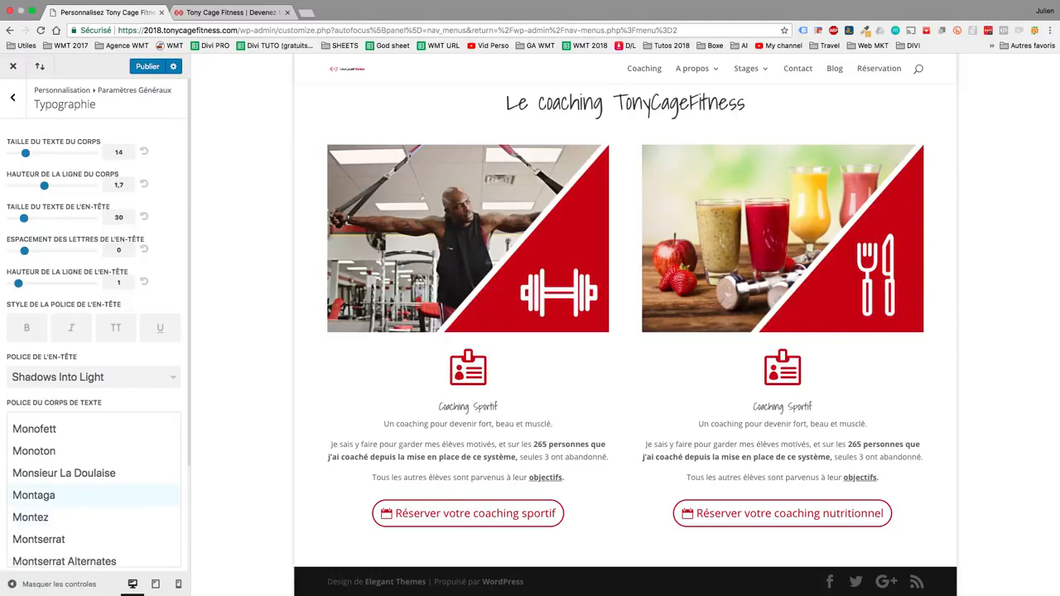
scroll(89, 493, "down", 2)
left_click(83, 492)
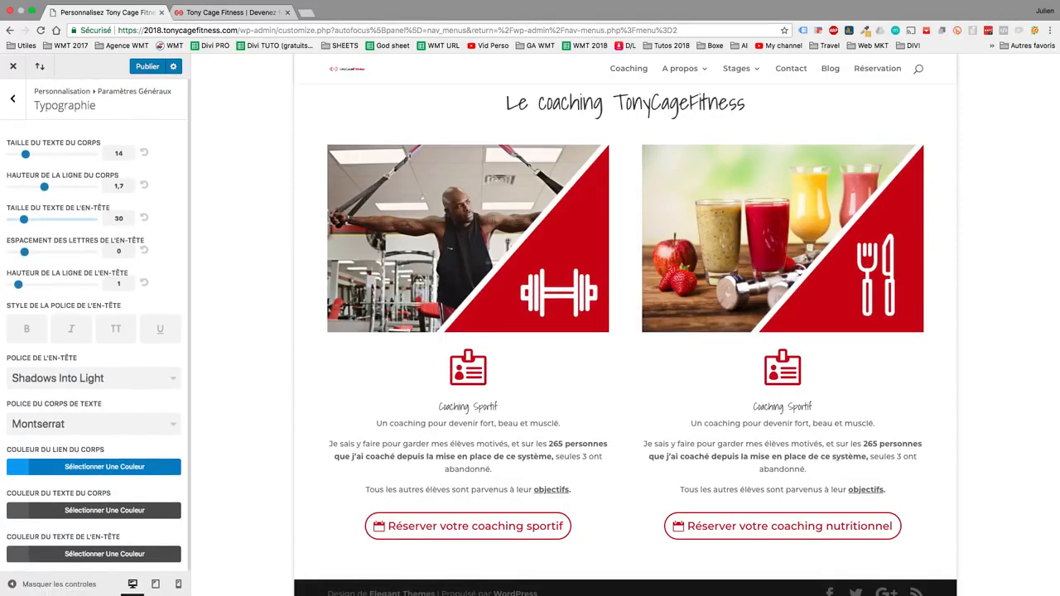
Raise the heading text size from 30 to 40
left_click_drag(24, 219, 41, 219)
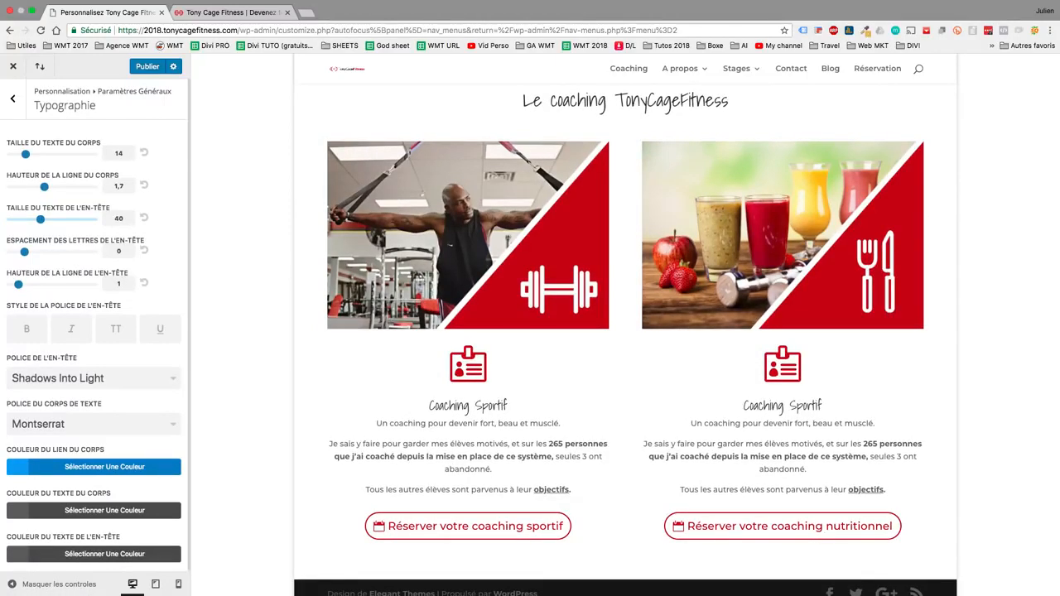
scroll(625, 331, "up", 7)
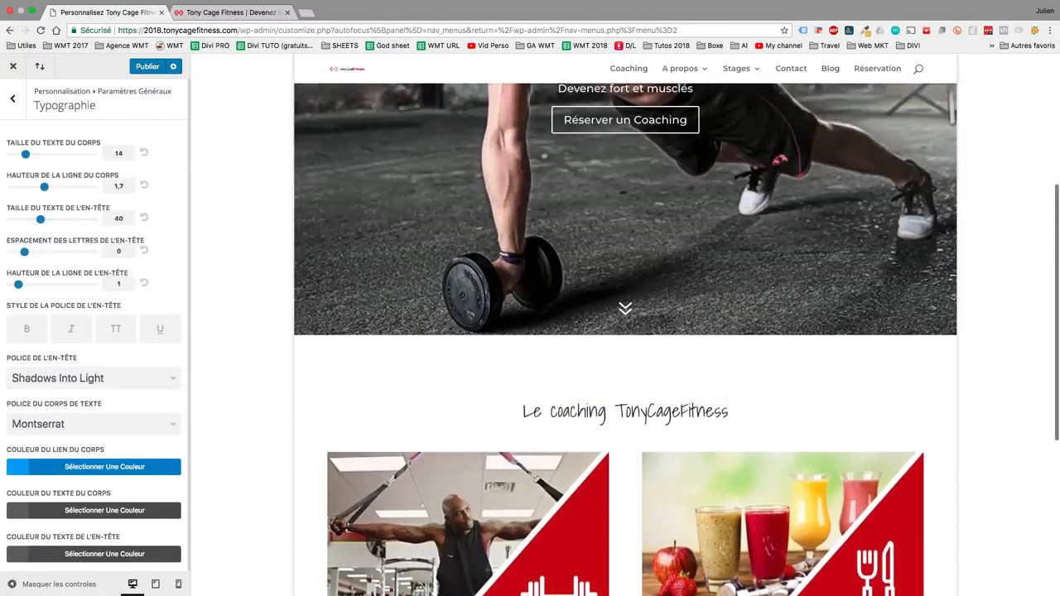
scroll(625, 332, "down", 10)
scroll(626, 331, "up", 2)
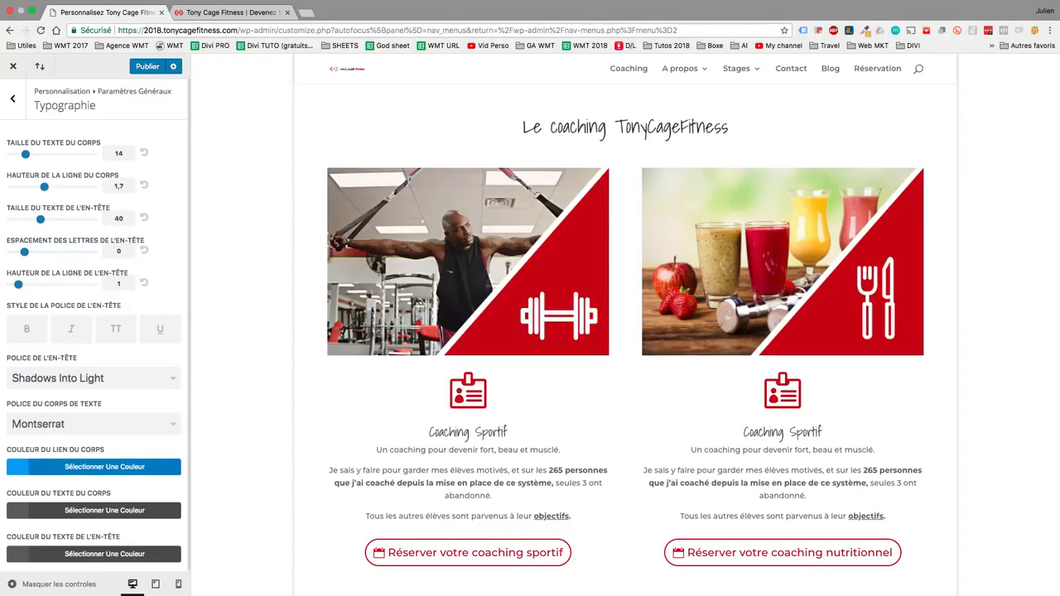
Try a taller heading line height and wider letter spacing, restore both defaults, and go back
left_click(52, 284)
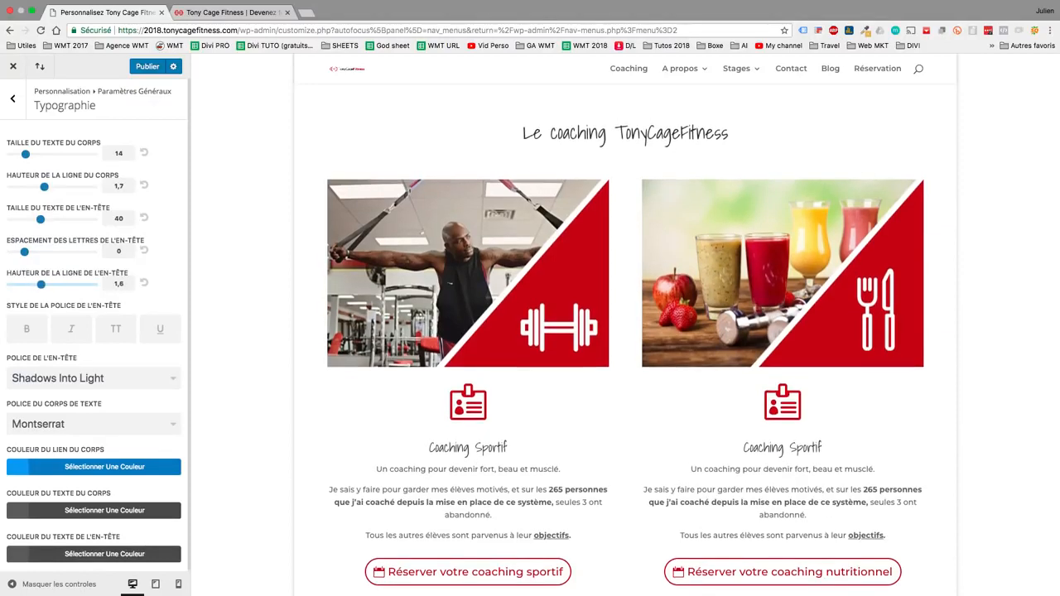
left_click(144, 282)
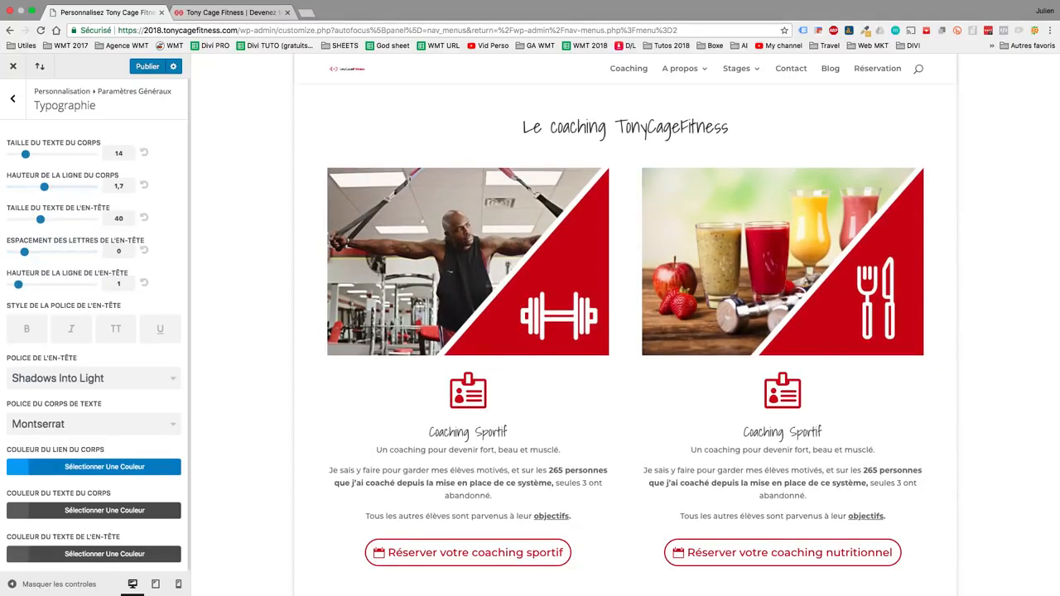
left_click_drag(24, 252, 45, 252)
left_click(144, 250)
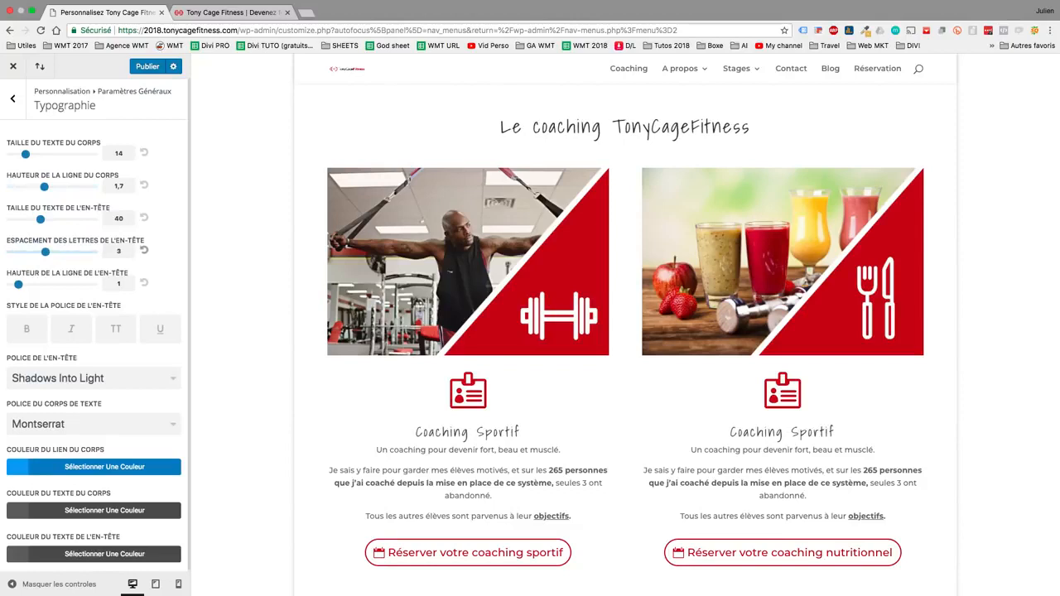
scroll(94, 323, "down", 1)
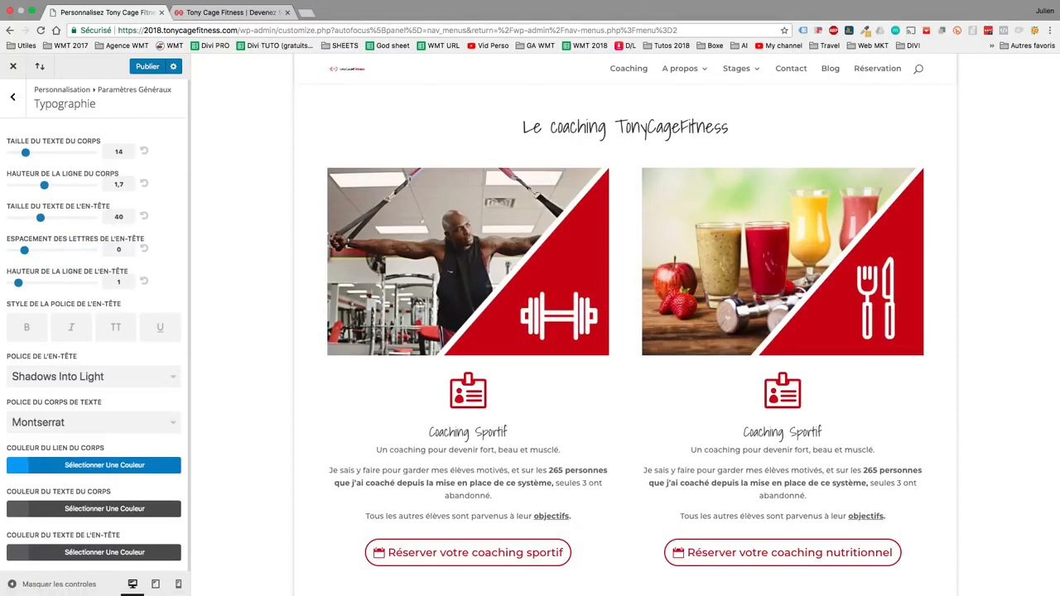
left_click_drag(502, 432, 456, 432)
left_click_drag(448, 470, 470, 483)
left_click(12, 97)
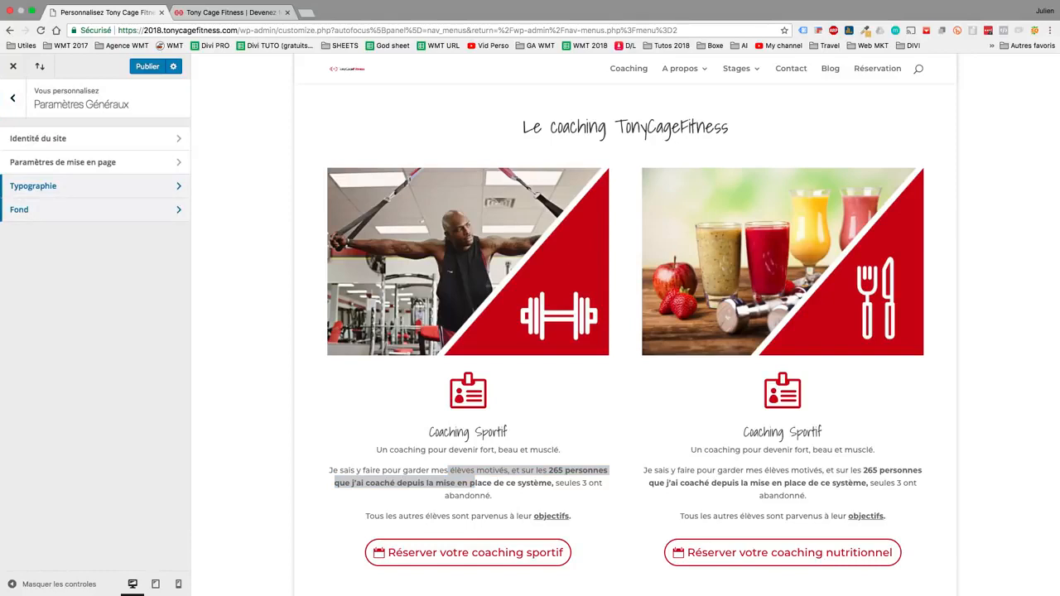
Paste #cc000e as the Fond background colour, then return to Paramètres Généraux
left_click(33, 209)
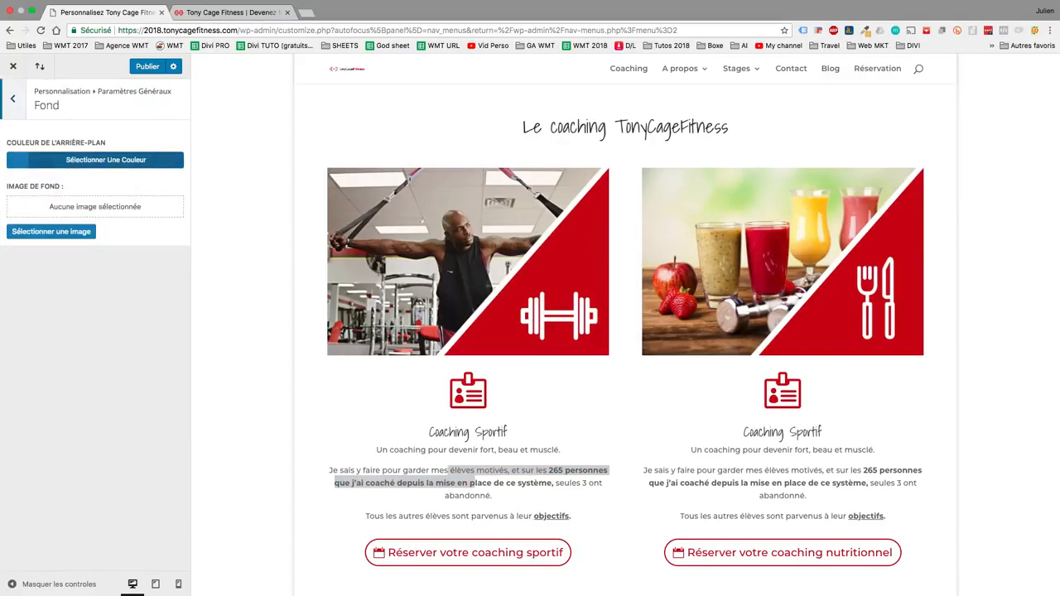
left_click(95, 160)
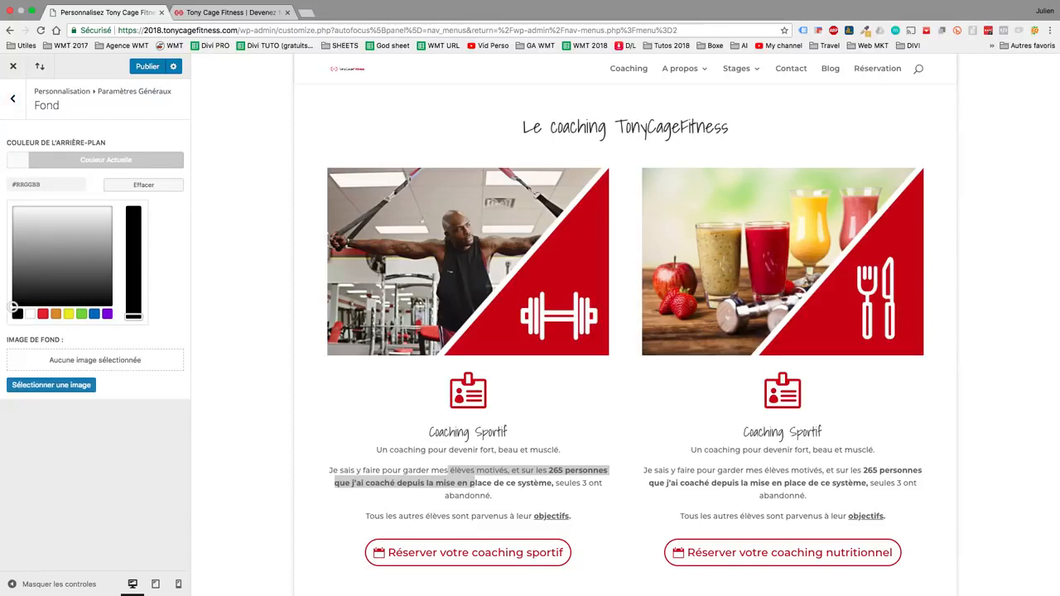
type("cc000e")
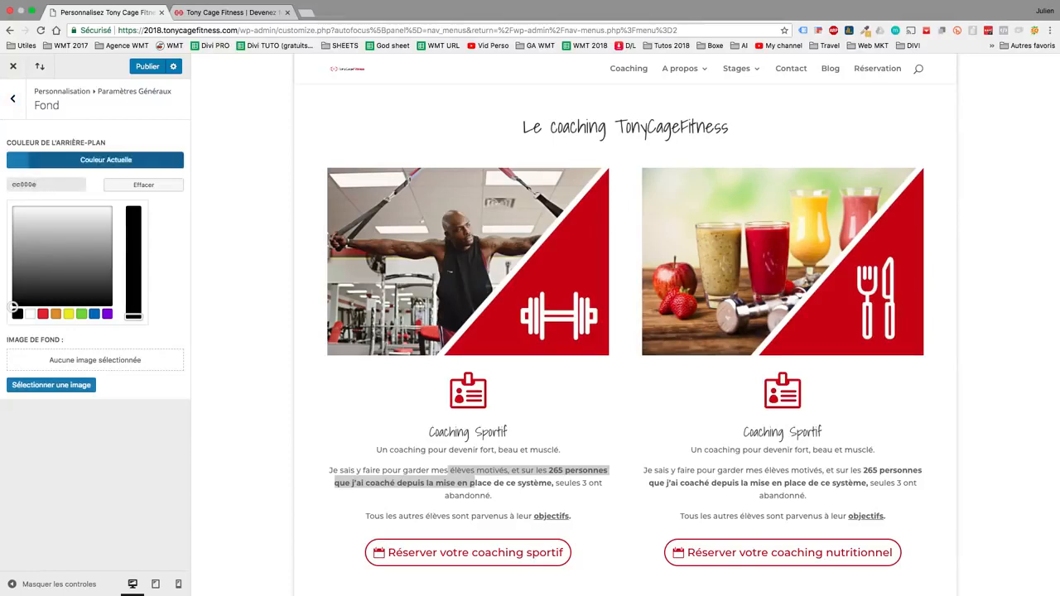
key("Return")
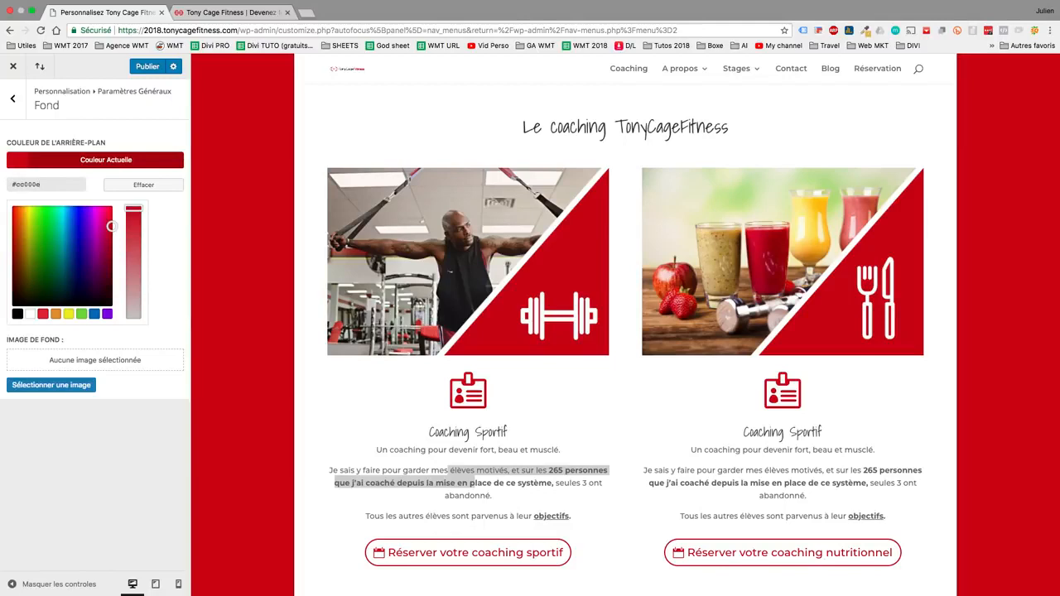
left_click(12, 98)
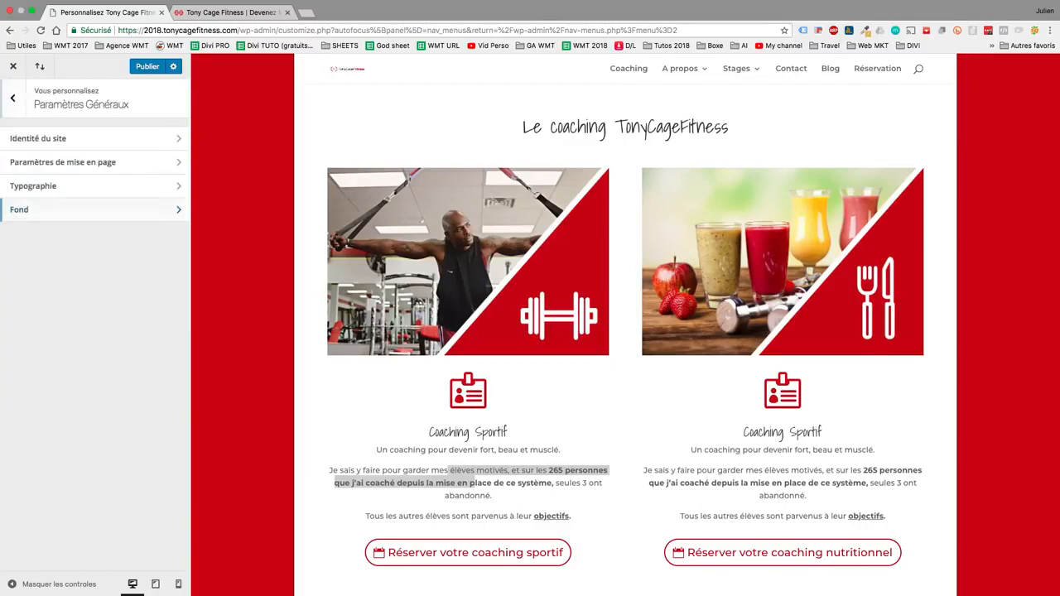
Turn off Activer la mise en page emboîtée so the site is full-width
left_click(63, 162)
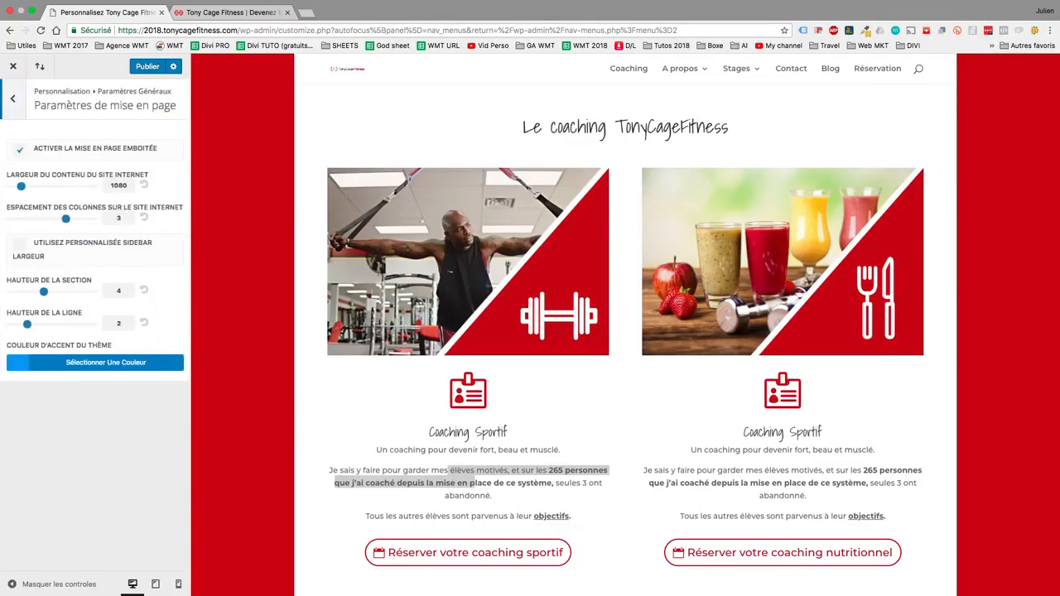
left_click(19, 149)
scroll(625, 339, "down", 1)
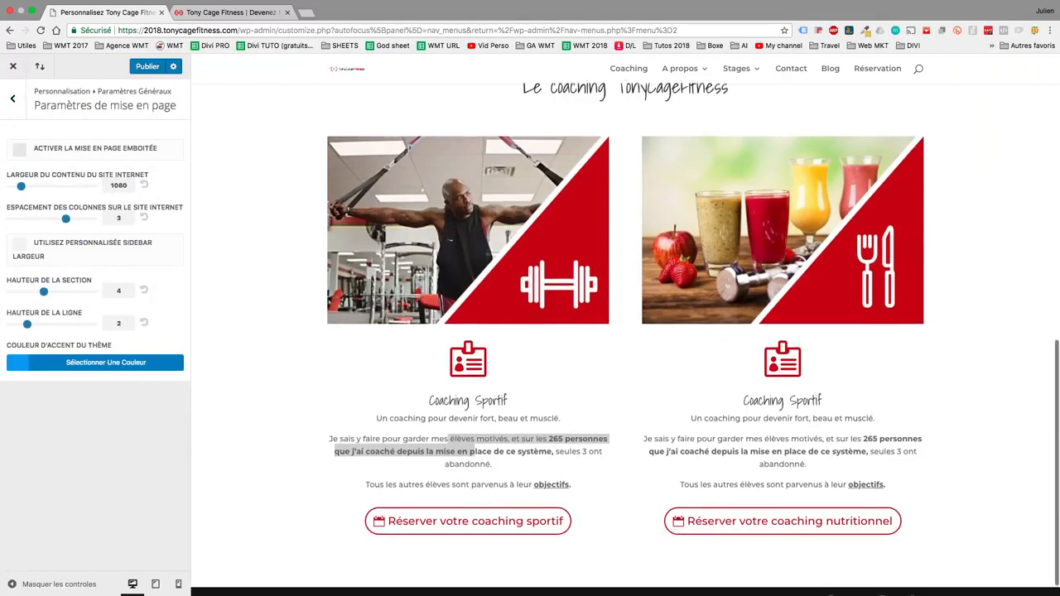
scroll(626, 340, "up", 4)
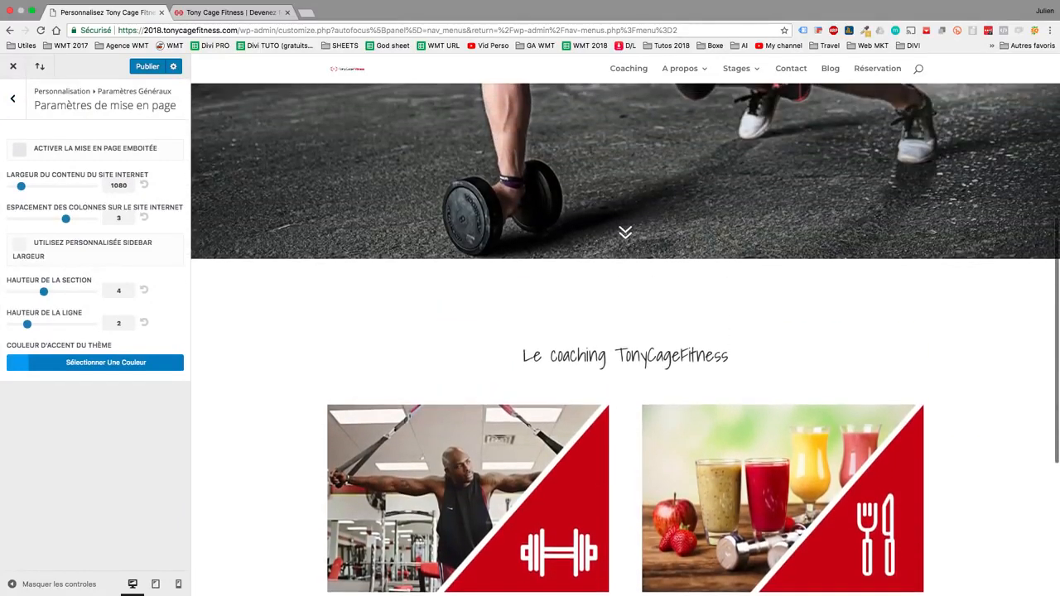
scroll(625, 339, "up", 3)
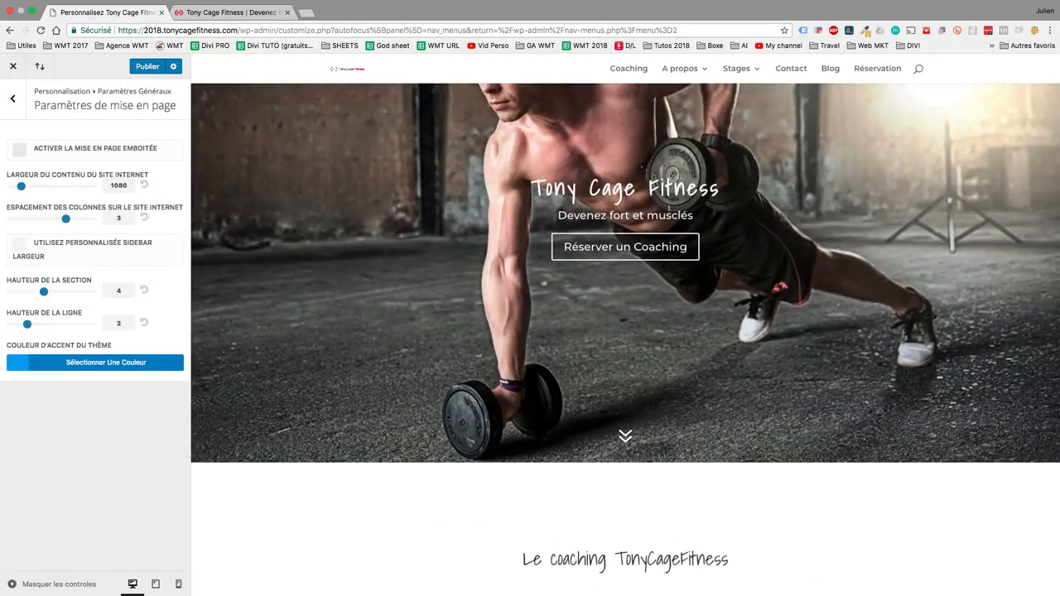
Replace the blue theme accent colour with red #cc000e
left_click(106, 363)
key("super+a")
type("cc000e")
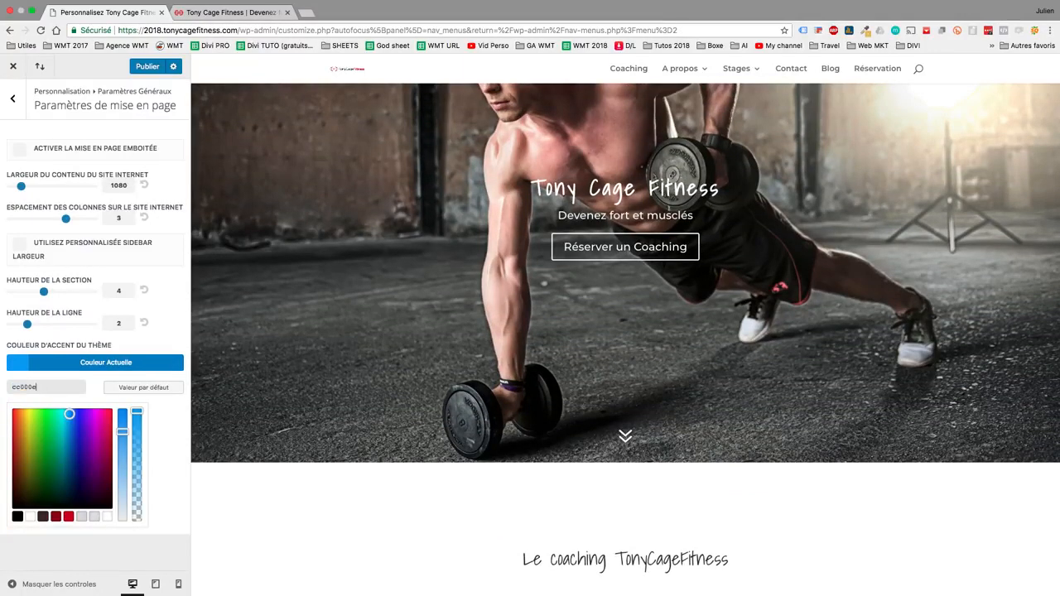
key("Return")
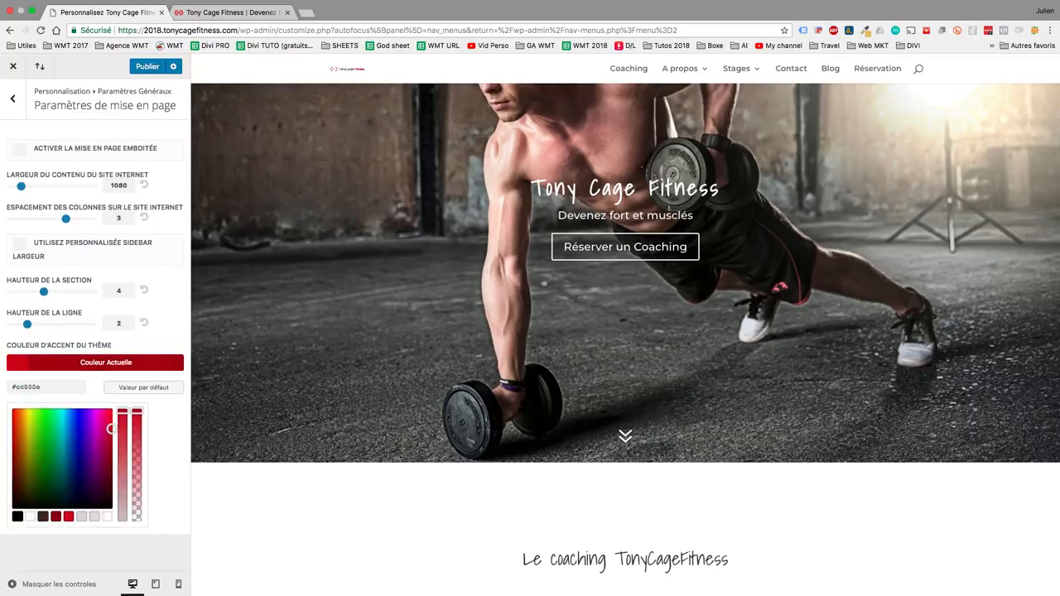
left_click(12, 98)
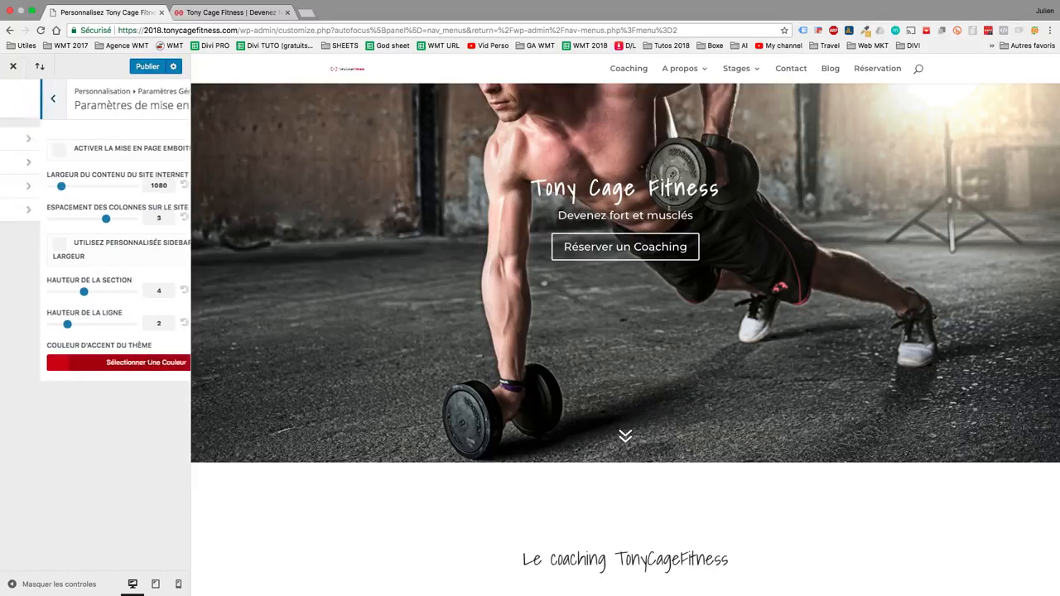
Navigate to En-tête et navigation > Barre de menu primaire
left_click(12, 98)
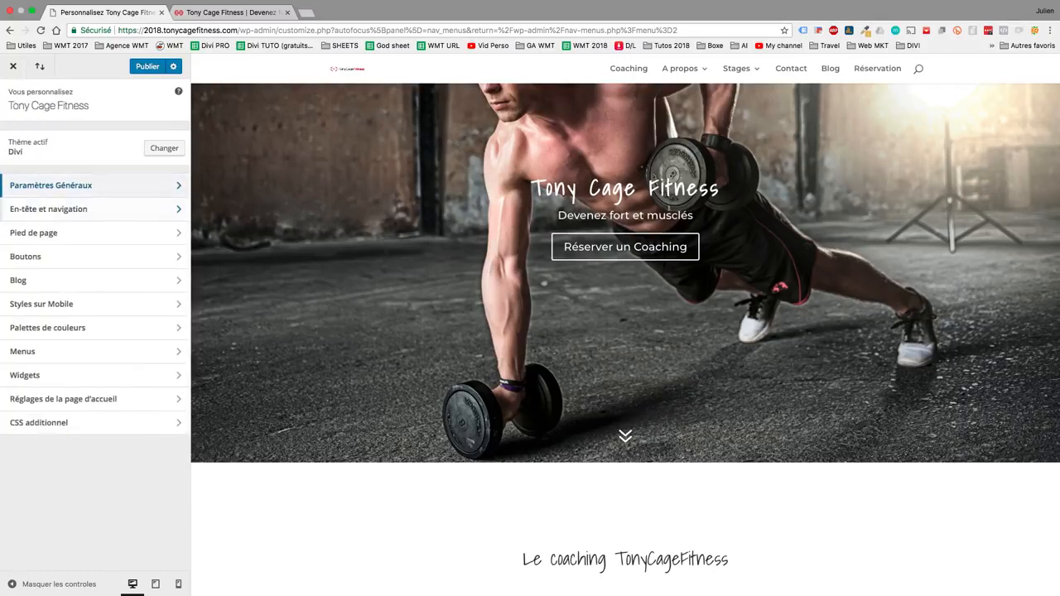
left_click(48, 209)
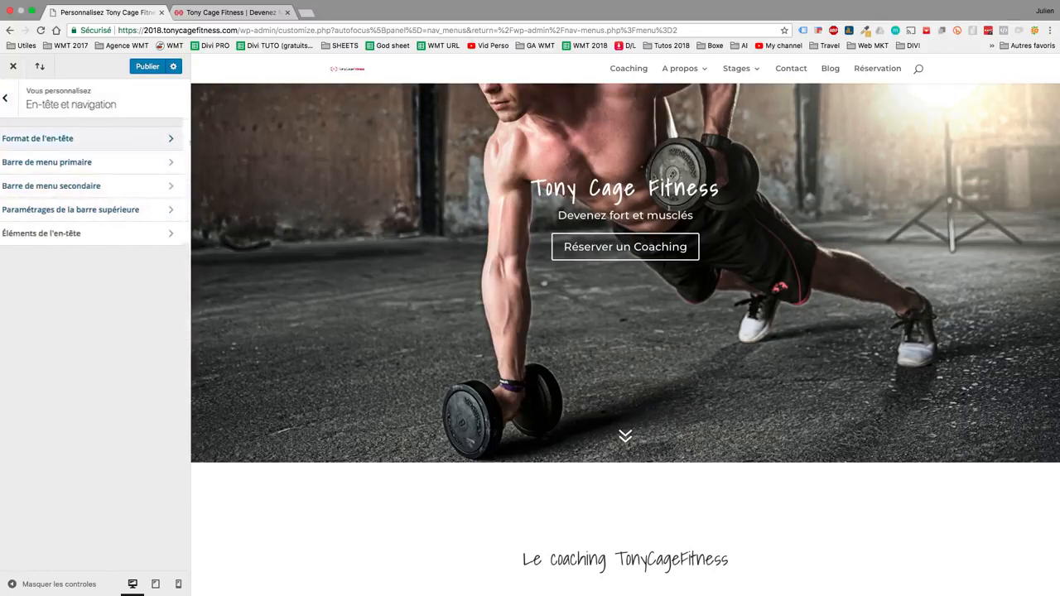
left_click(50, 138)
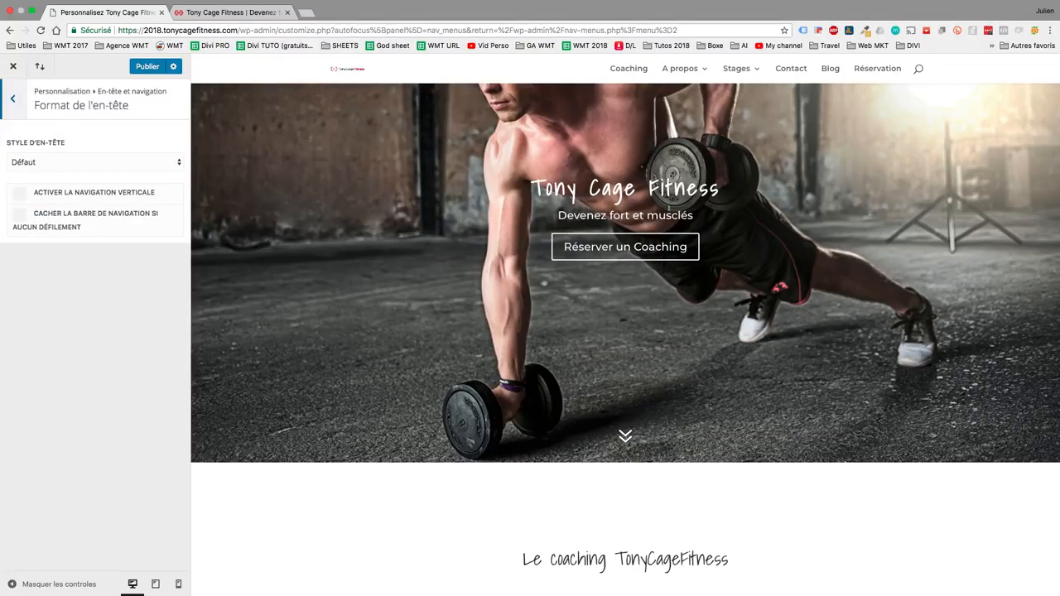
scroll(625, 323, "up", 1)
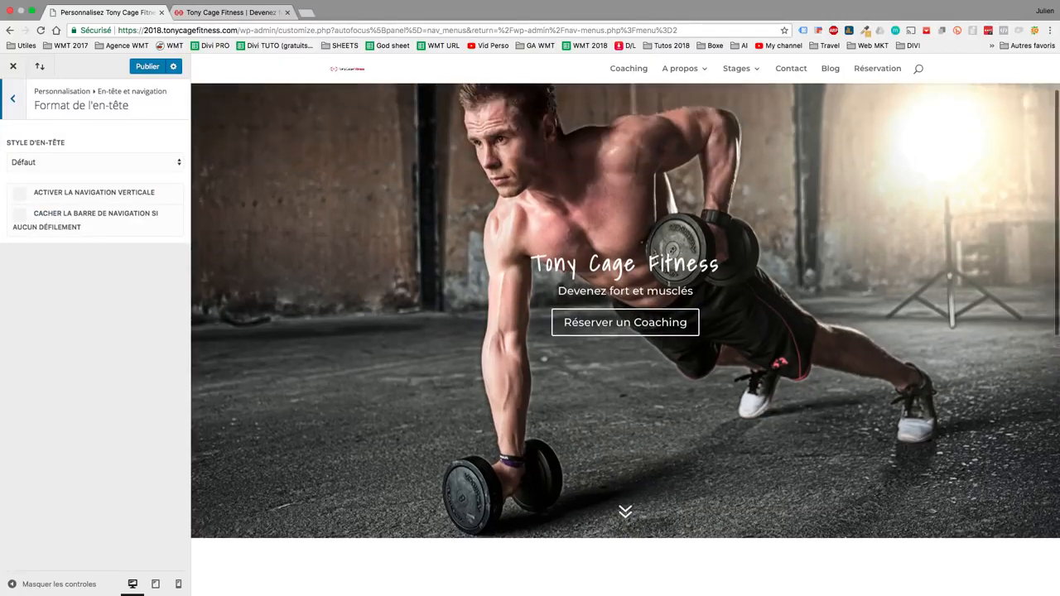
left_click(13, 99)
left_click(49, 161)
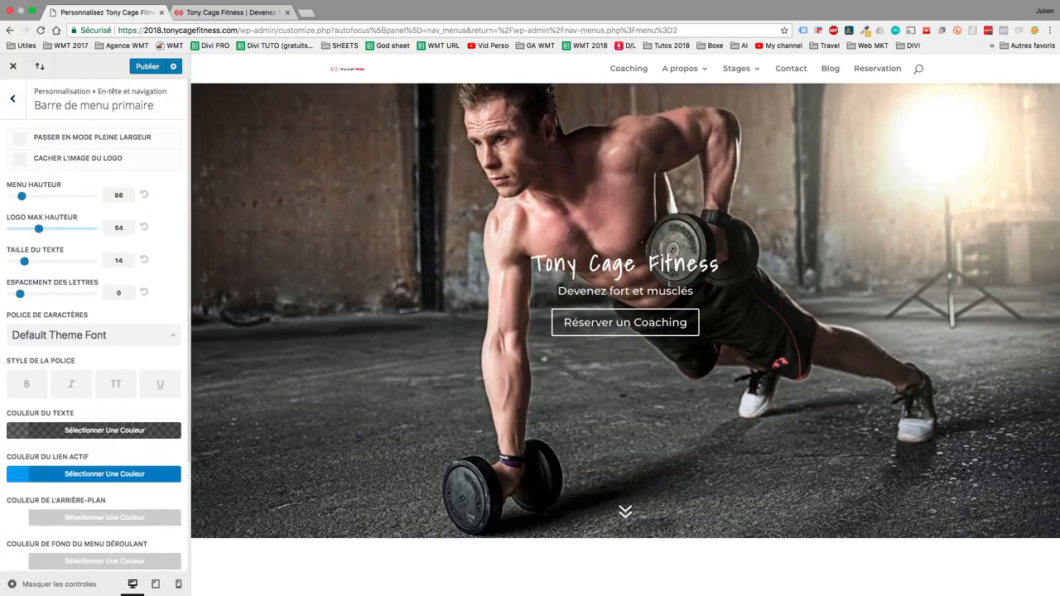
Set Logo Max Hauteur to 100 to enlarge the header logo
left_click_drag(38, 228, 94, 229)
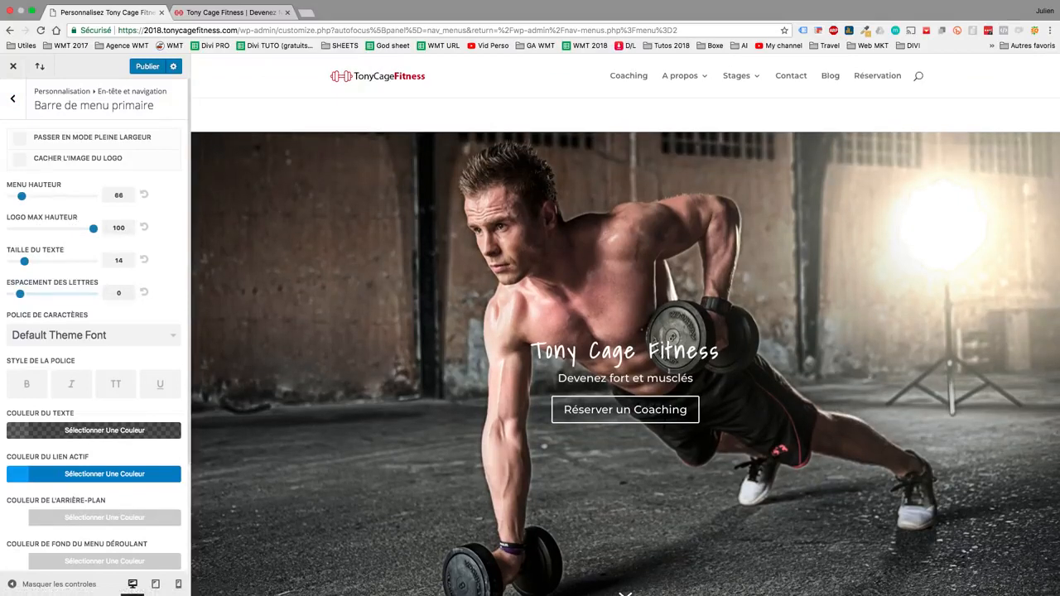
mouse_move(93, 228)
left_mouse_down()
mouse_move(68, 229)
mouse_move(94, 228)
left_mouse_up()
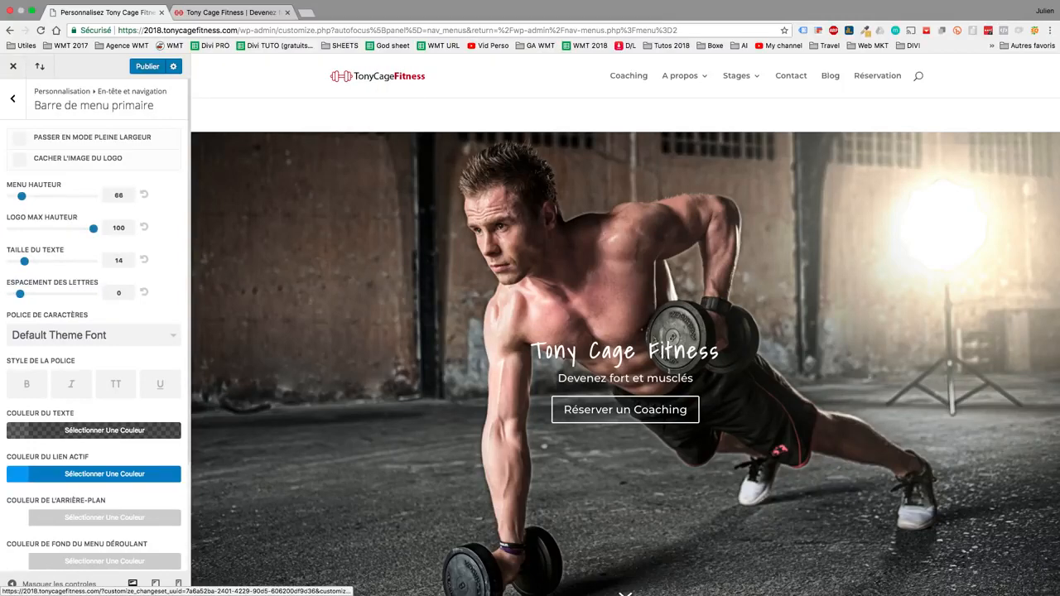
scroll(625, 339, "down", 5)
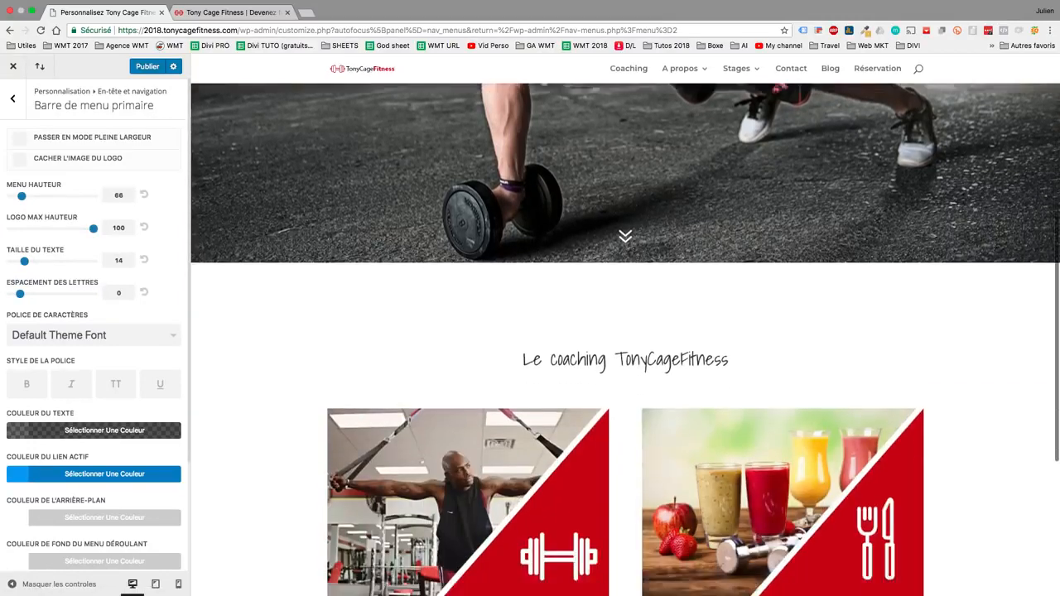
scroll(626, 340, "down", 5)
scroll(625, 340, "up", 2)
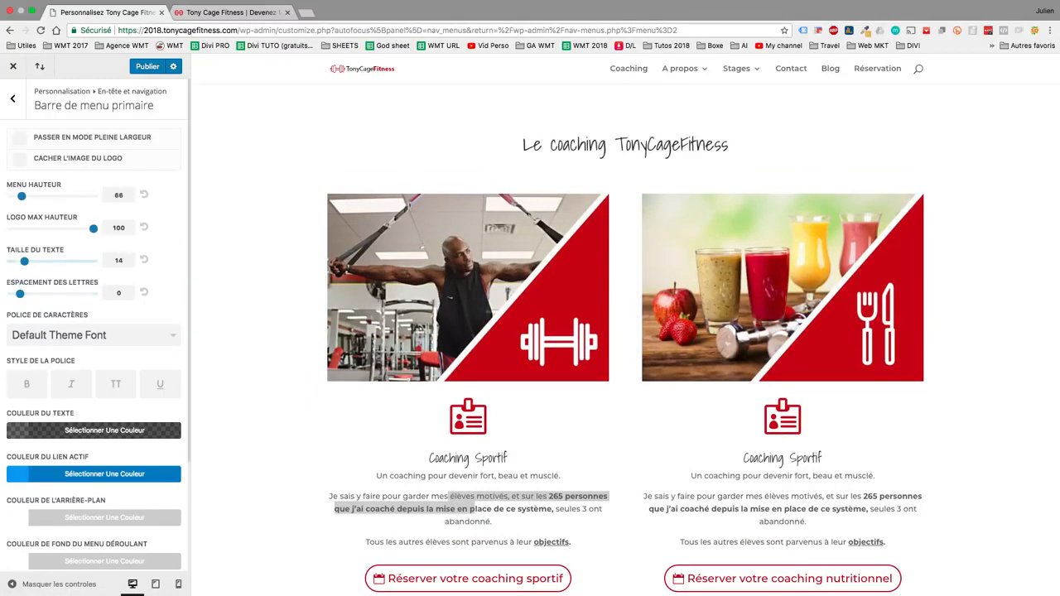
Try menu text size 18, reset it to 14, and lower the menu bar height to 66
left_click_drag(24, 260, 52, 261)
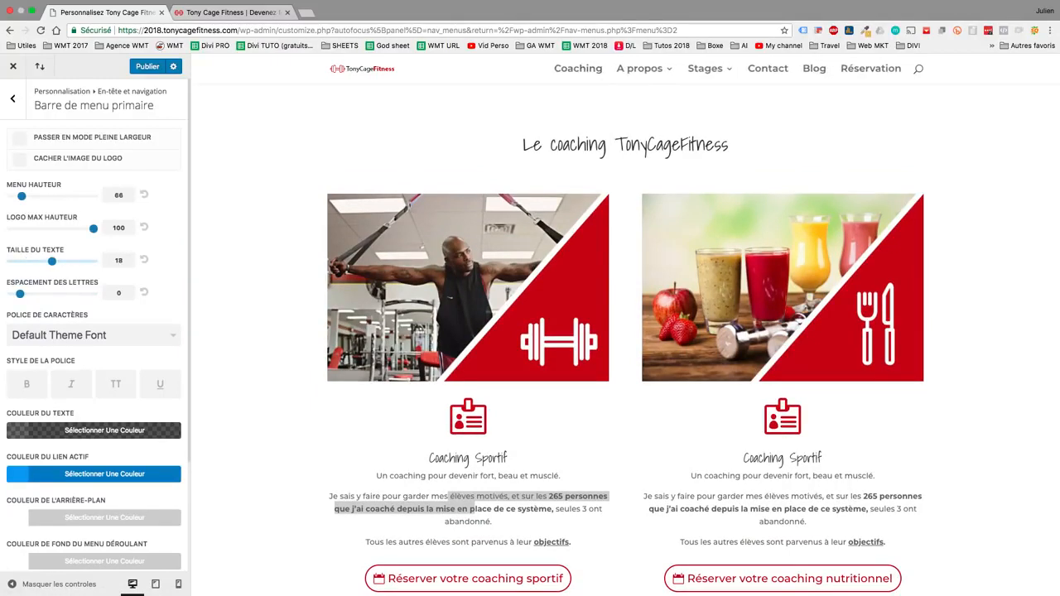
left_click(144, 261)
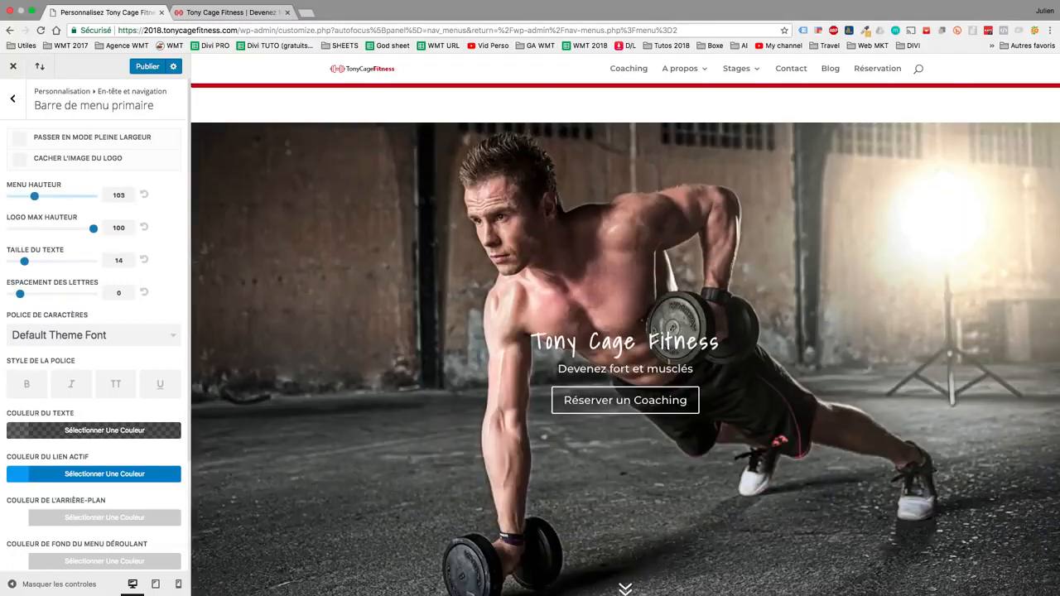
mouse_move(34, 196)
left_mouse_down()
mouse_move(92, 196)
mouse_move(21, 196)
left_mouse_up()
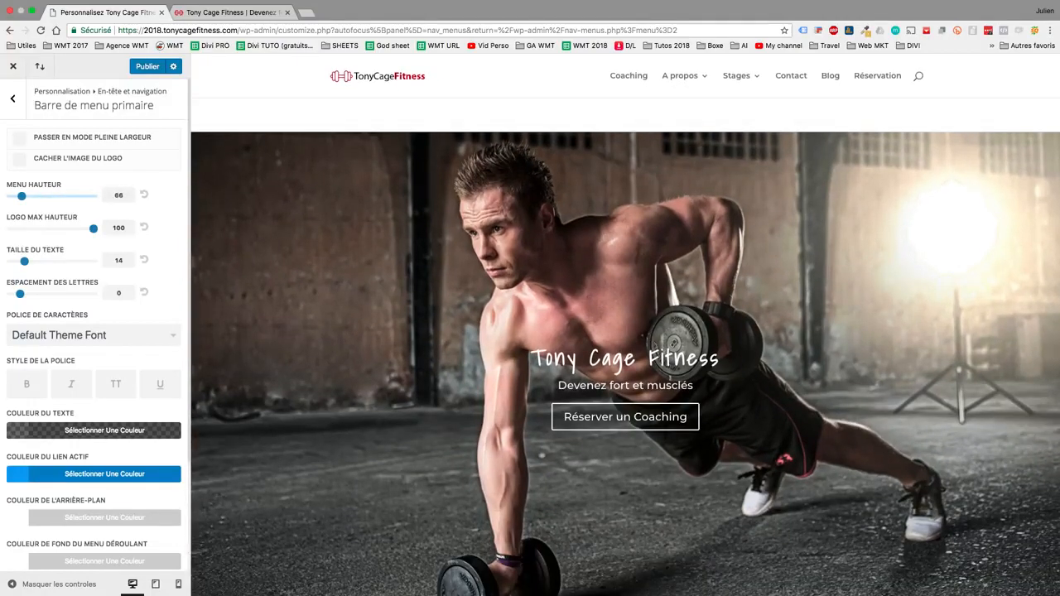
scroll(96, 331, "down", 3)
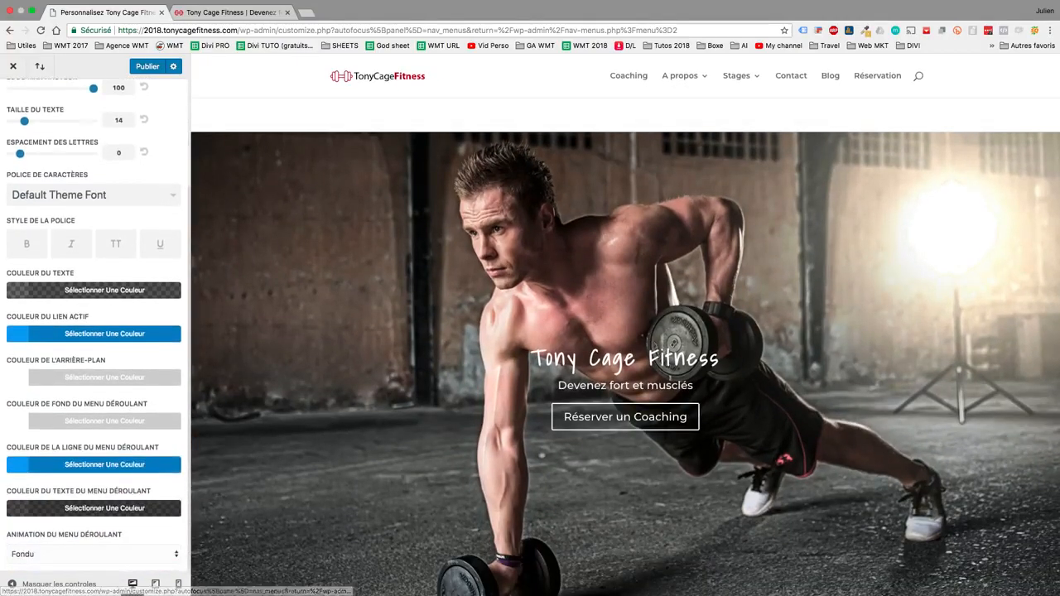
scroll(95, 332, "down", 1)
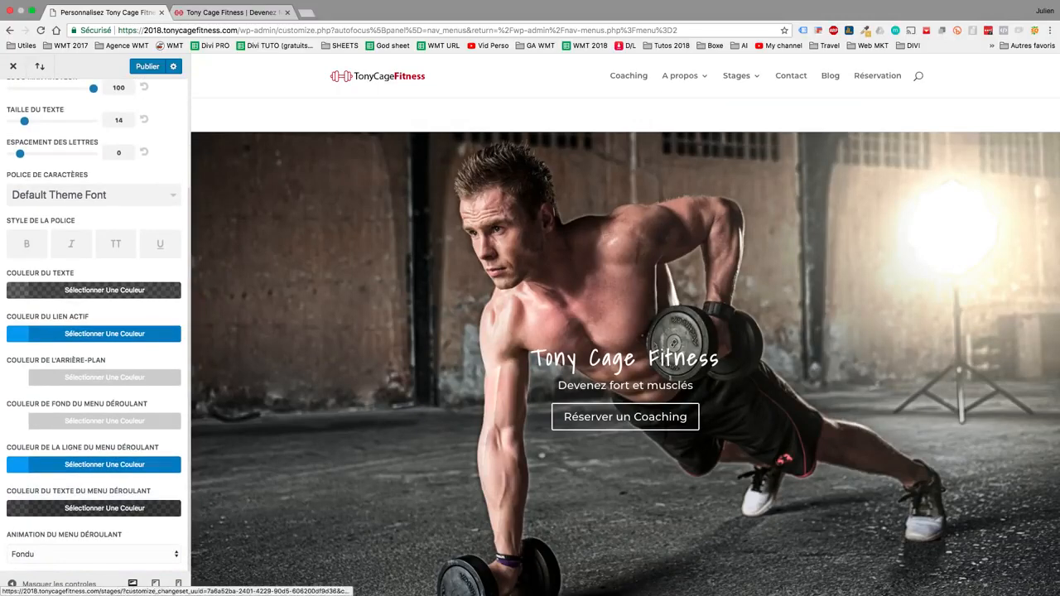
scroll(626, 359, "down", 1)
scroll(625, 359, "down", 5)
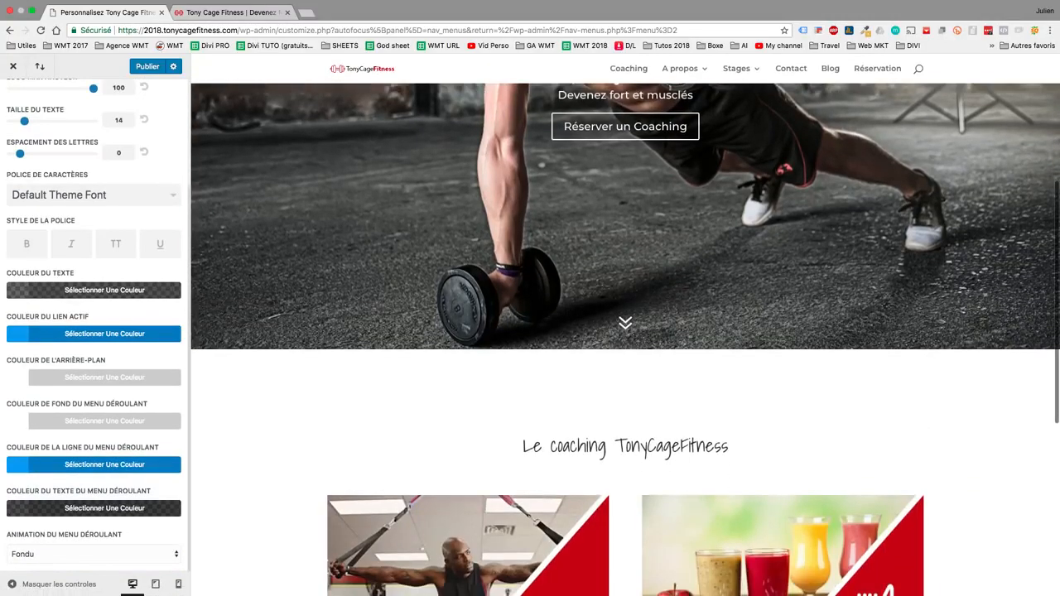
scroll(625, 360, "down", 2)
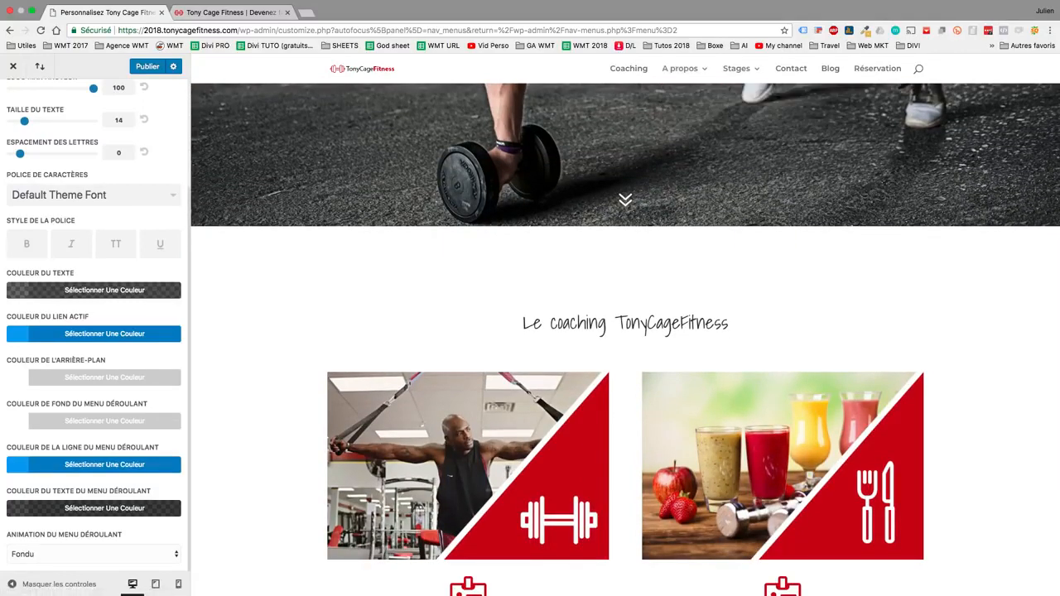
Choose the red #cc000e swatch for both the active link colour and the dropdown menu line
left_click(104, 334)
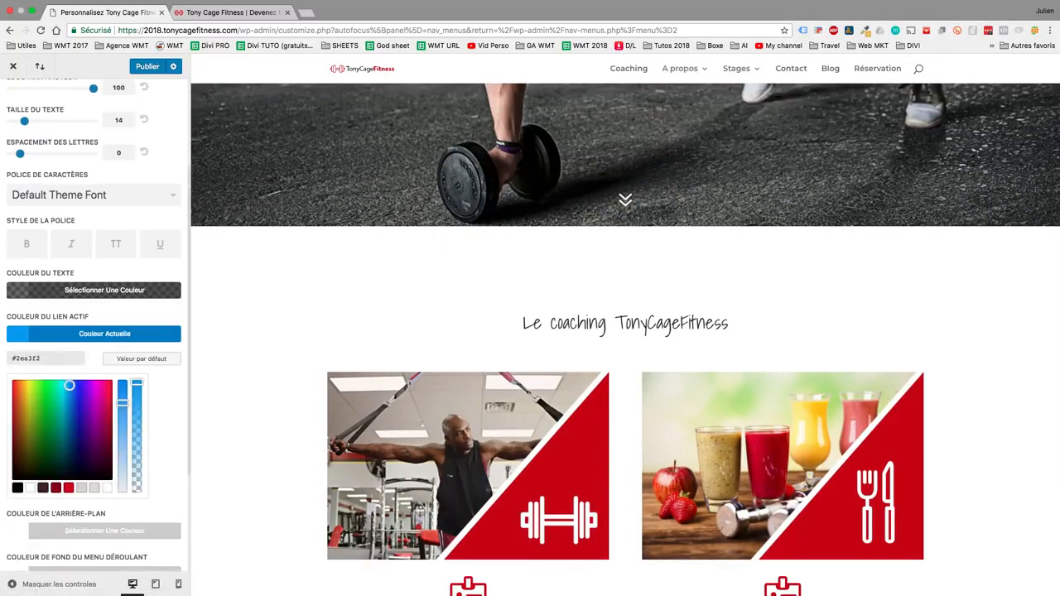
left_click(69, 488)
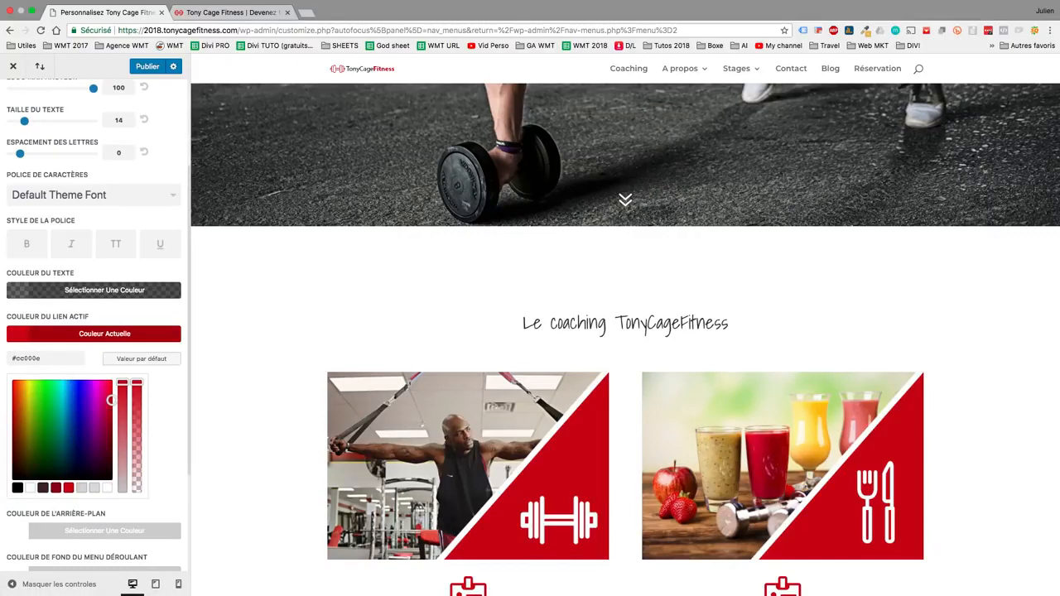
left_click(105, 334)
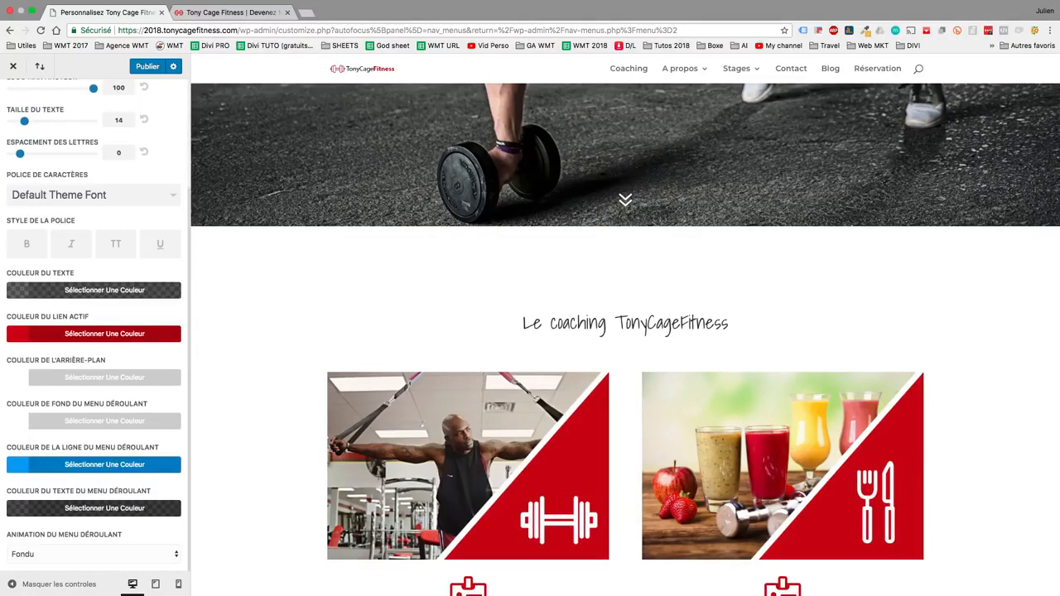
left_click(105, 464)
scroll(95, 332, "down", 3)
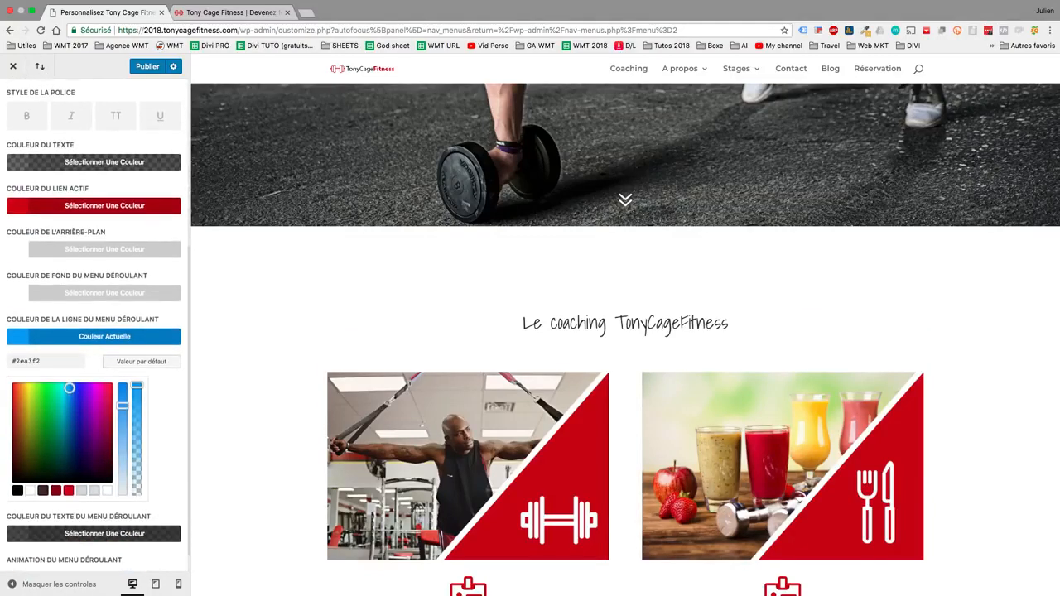
left_click(69, 491)
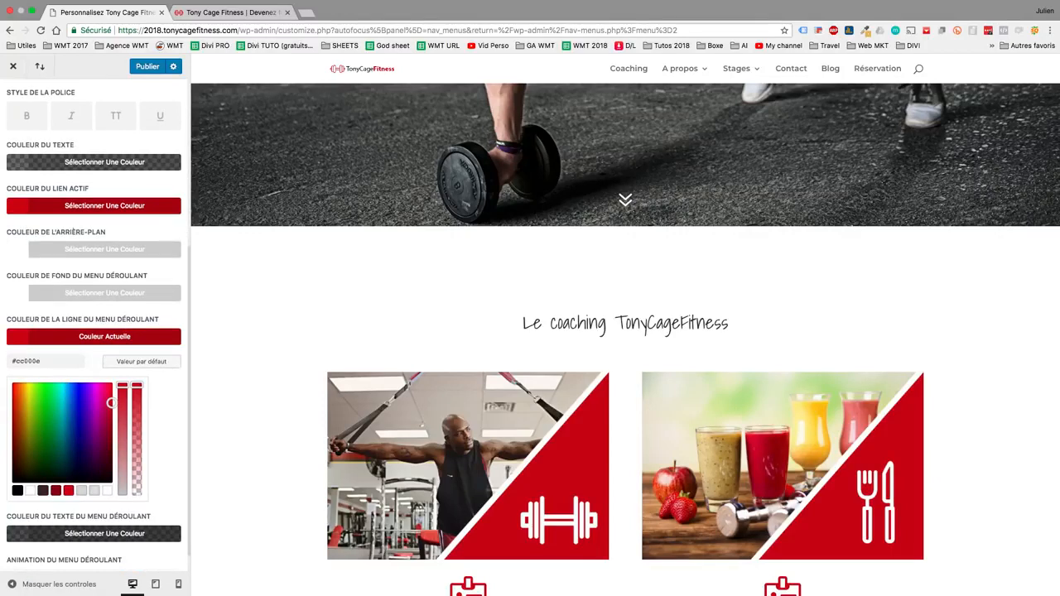
scroll(95, 331, "down", 1)
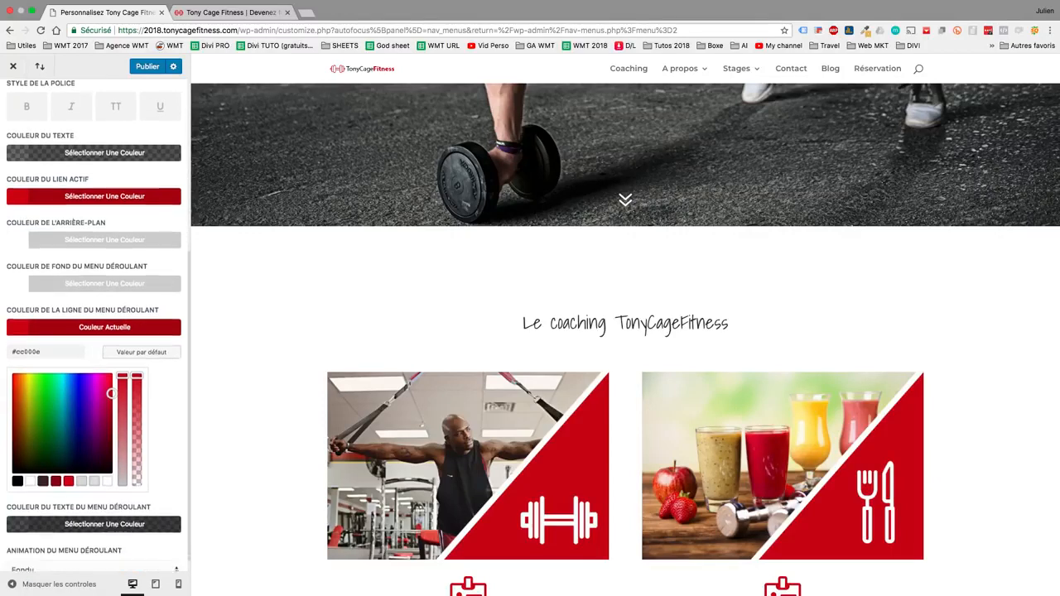
scroll(95, 331, "up", 2)
left_click(155, 584)
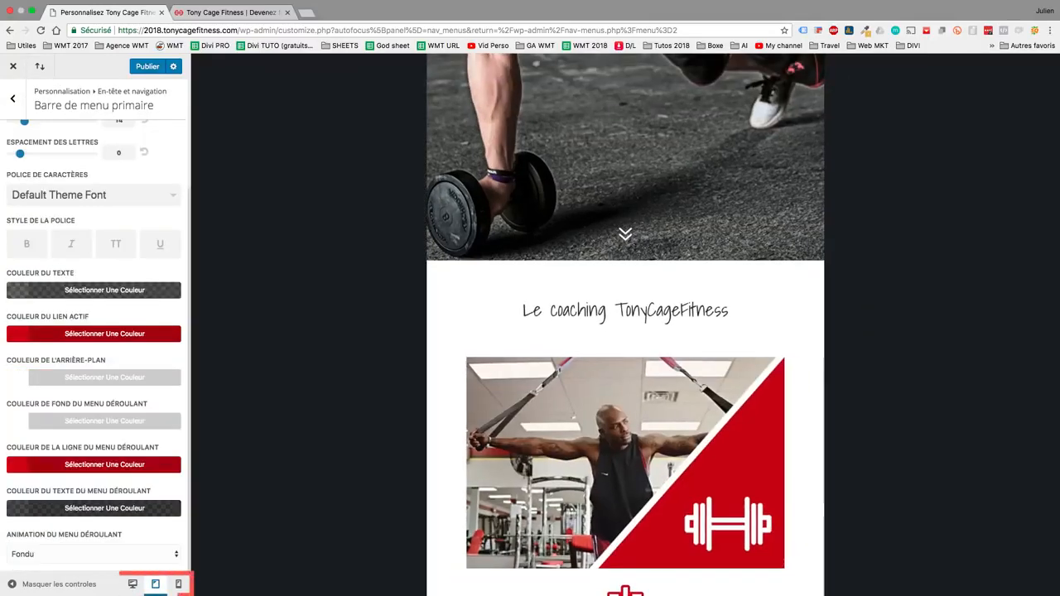
Check the site preview at tablet and then mobile width
scroll(626, 331, "down", 6)
scroll(625, 331, "down", 2)
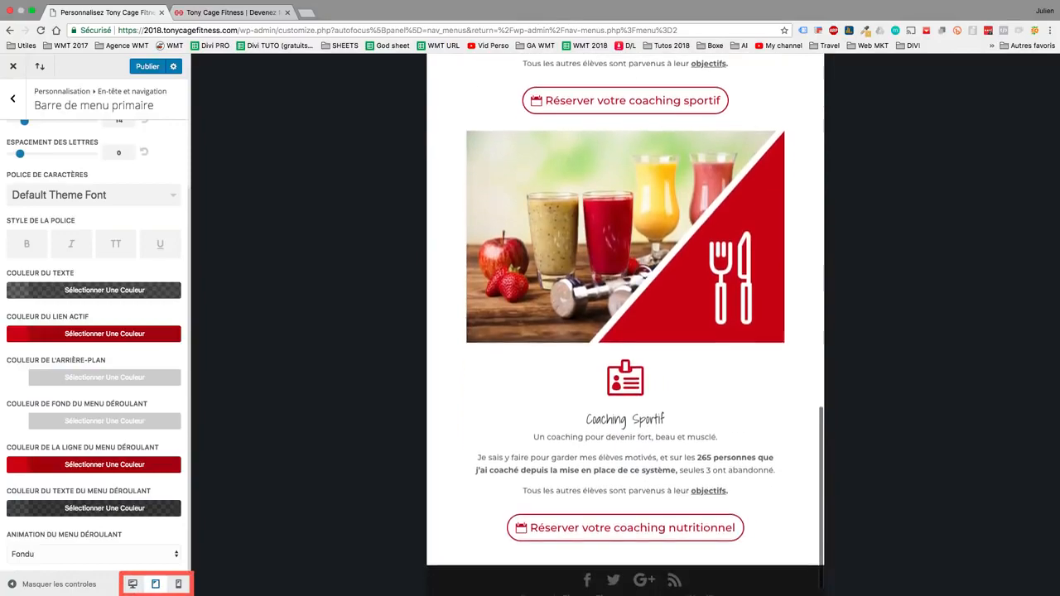
scroll(625, 331, "up", 10)
scroll(625, 331, "up", 3)
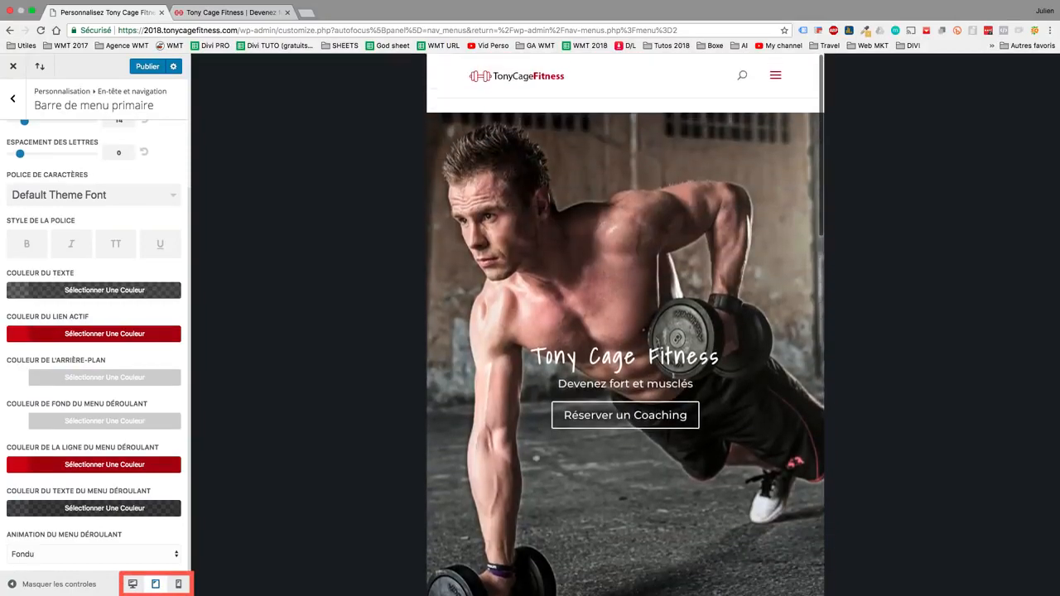
scroll(625, 331, "down", 12)
left_click(178, 584)
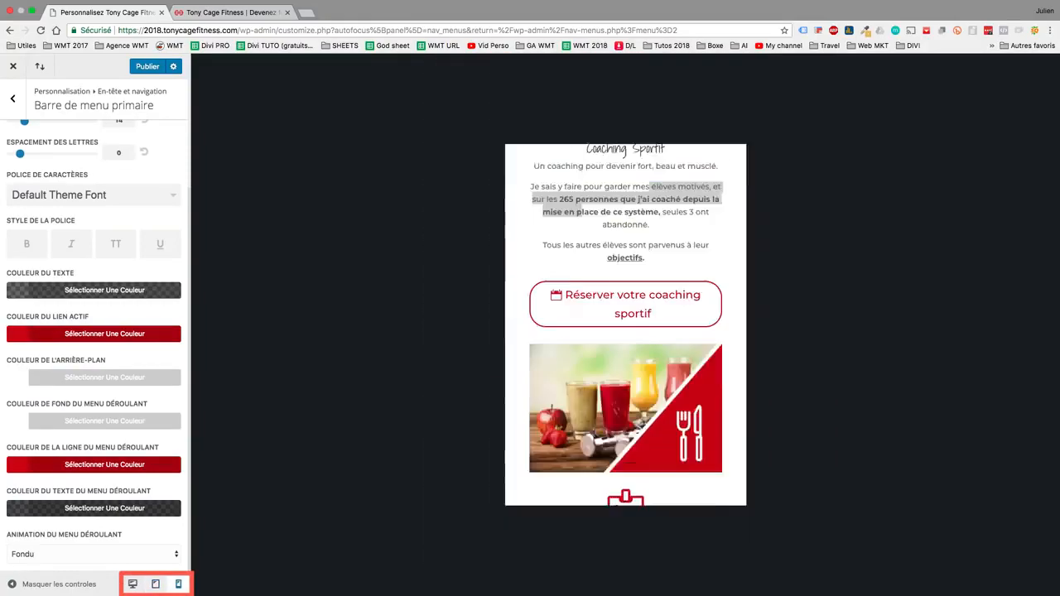
scroll(625, 325, "up", 8)
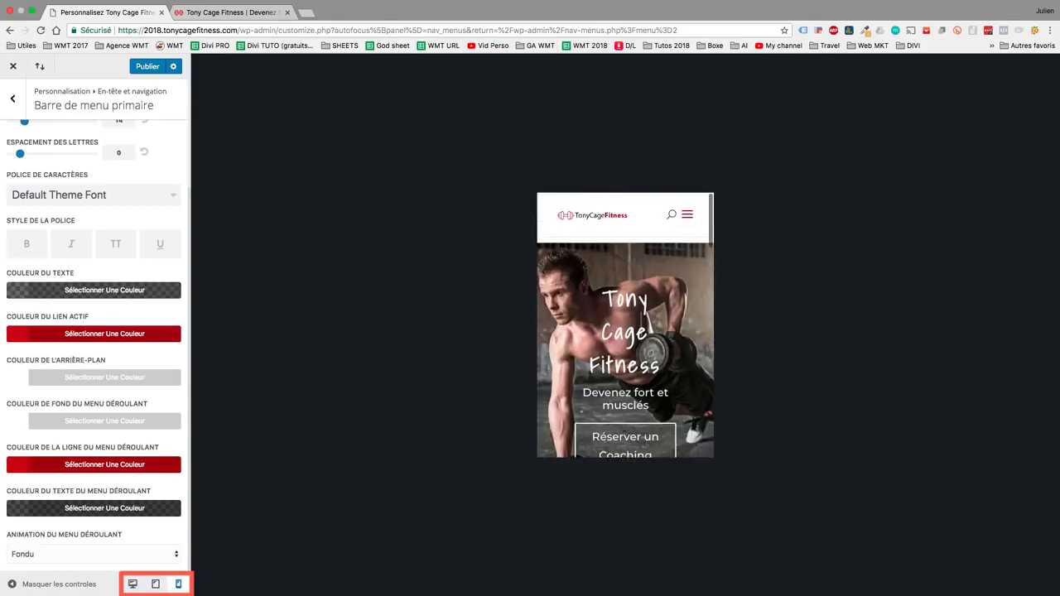
scroll(625, 325, "down", 4)
scroll(625, 324, "up", 5)
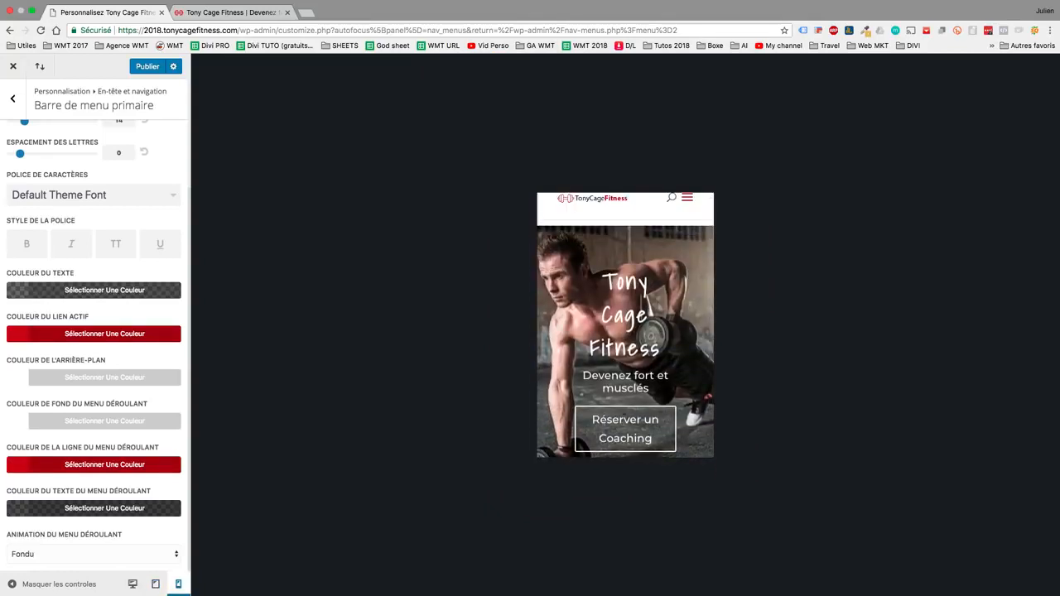
scroll(626, 325, "down", 1)
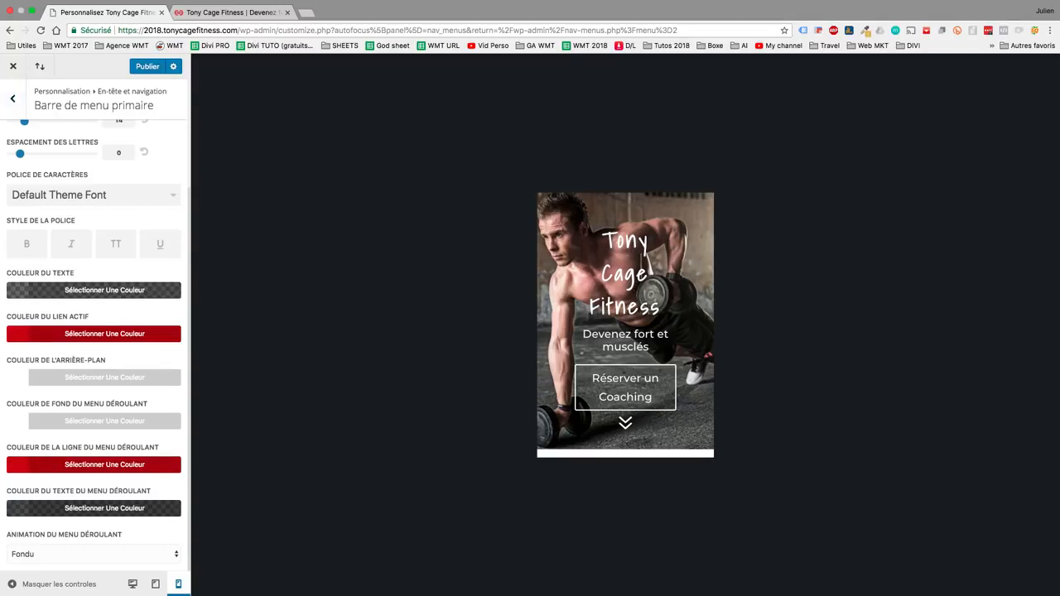
Open En-tête et navigation > Format de l'en-tête with the preview back at desktop width
left_click(12, 98)
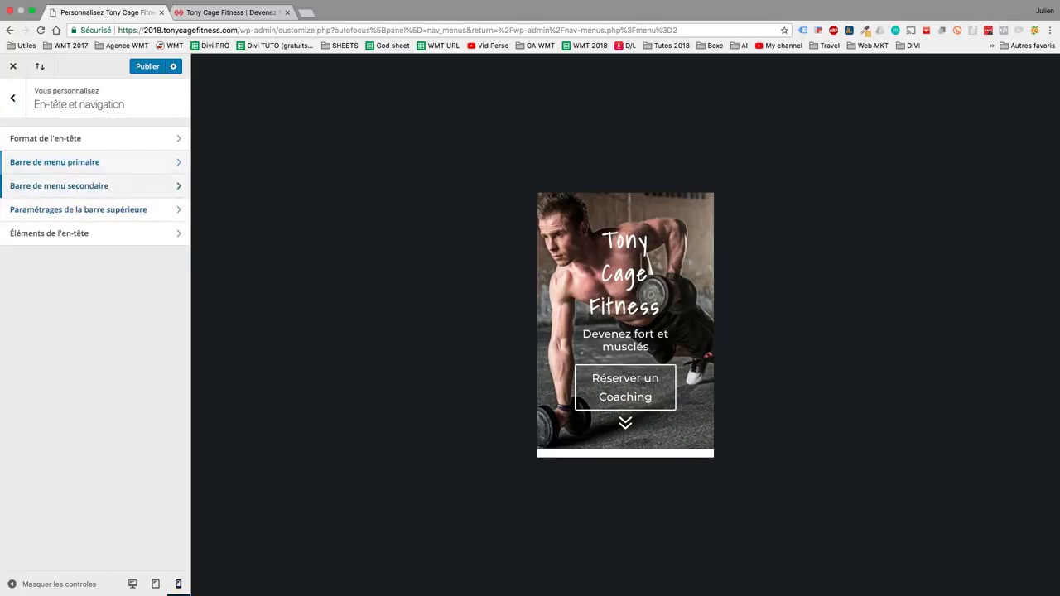
left_click(75, 185)
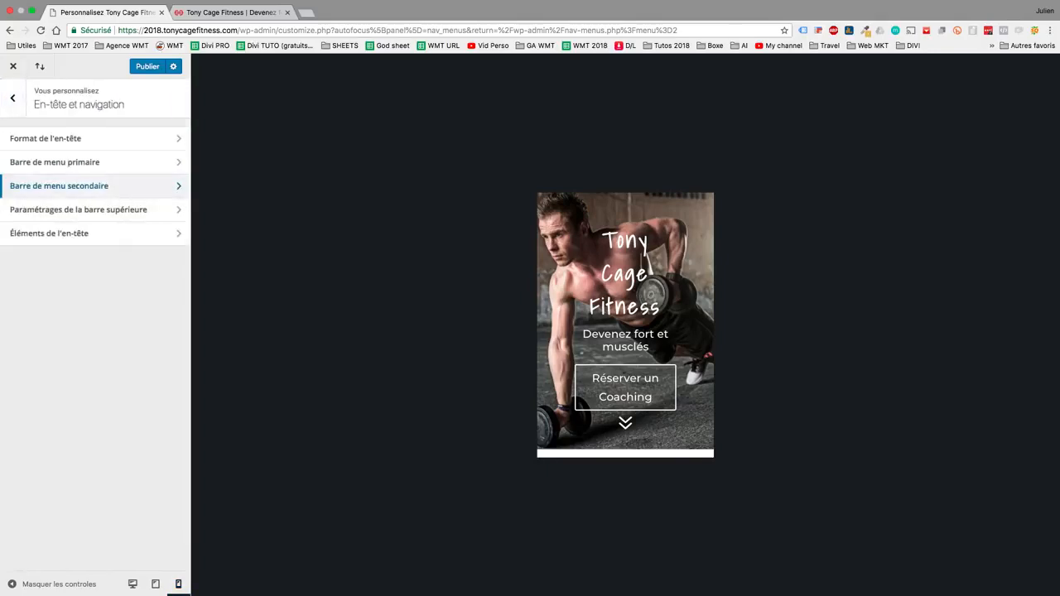
left_click(50, 139)
left_click(133, 584)
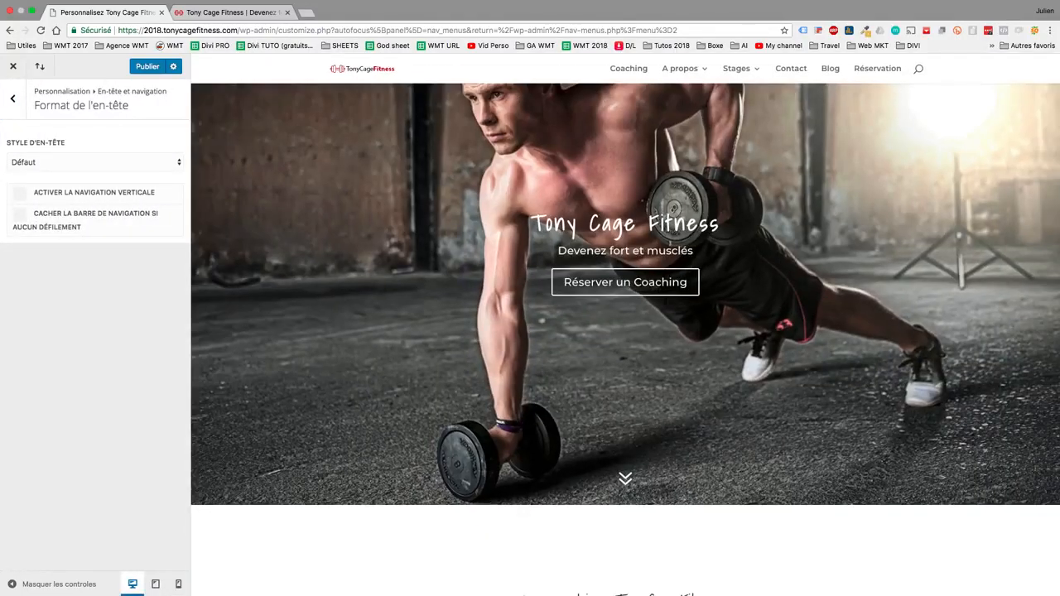
Preview the Logo inline centré and Slide In header styles, opening the slide-in menu
left_click(50, 162)
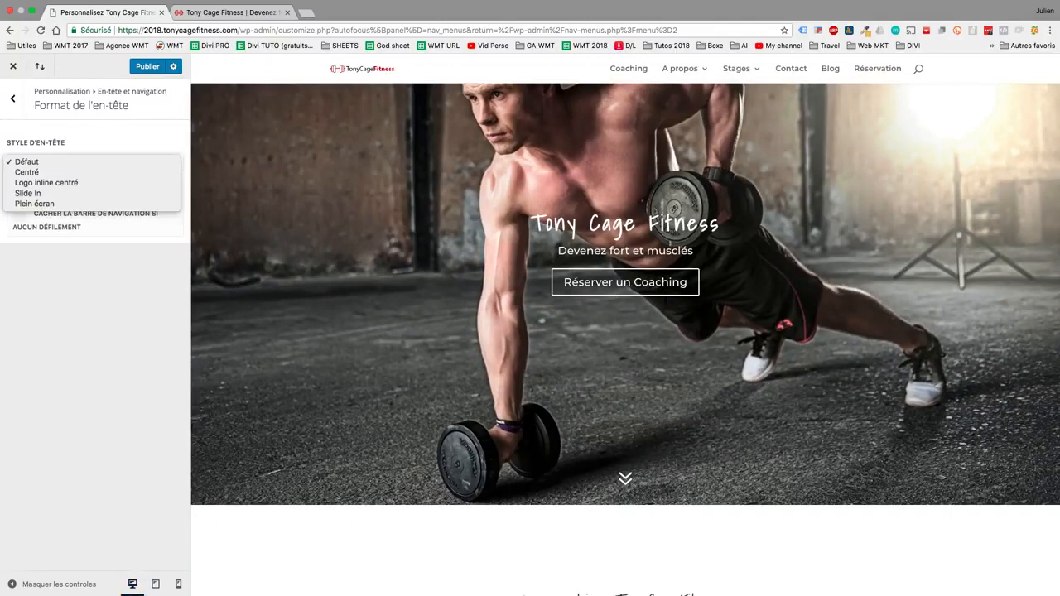
left_click(35, 163)
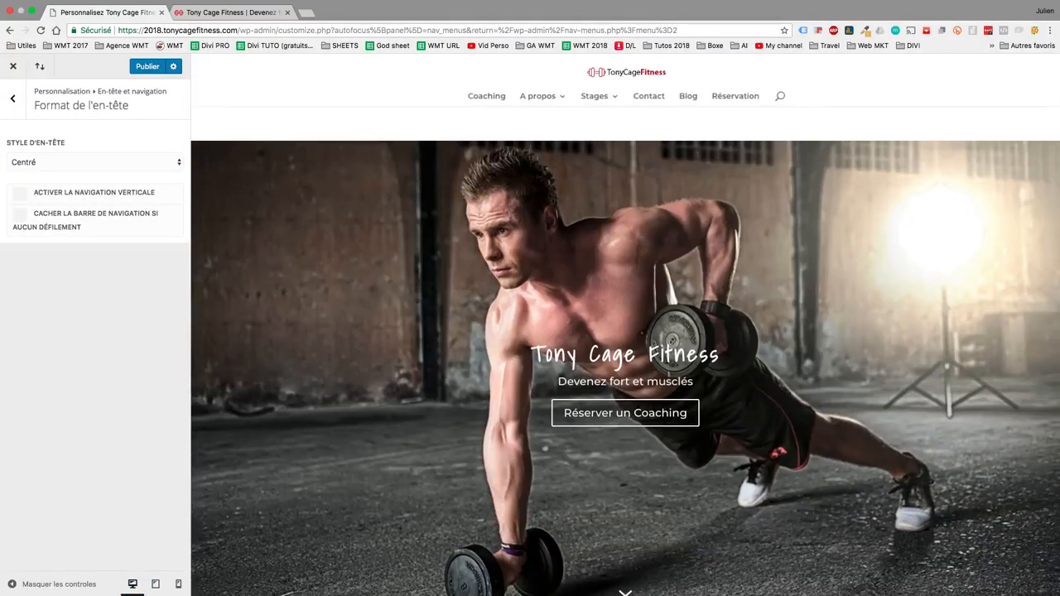
left_click(50, 163)
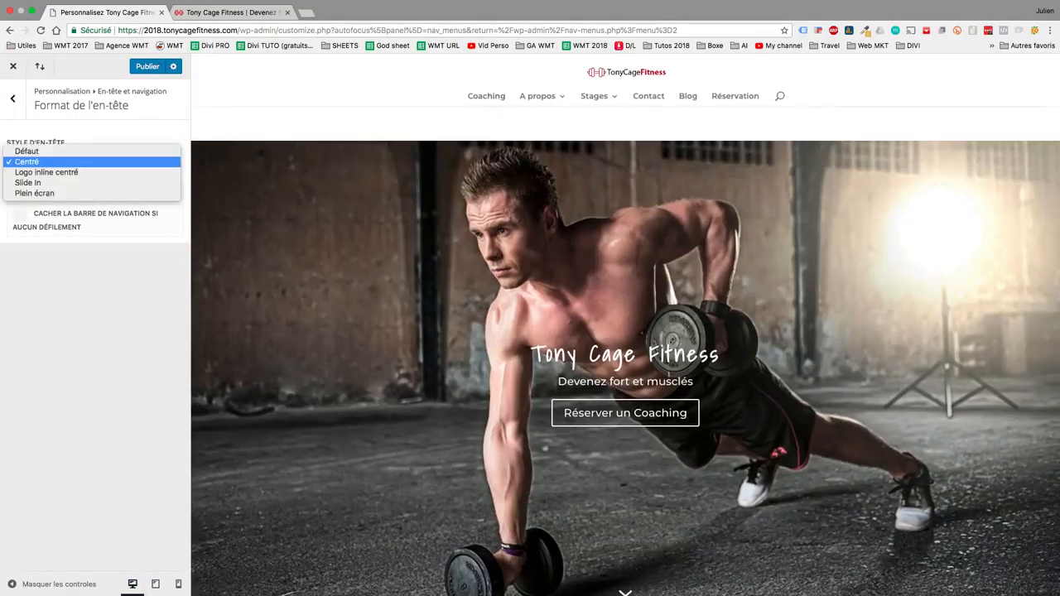
left_click(47, 173)
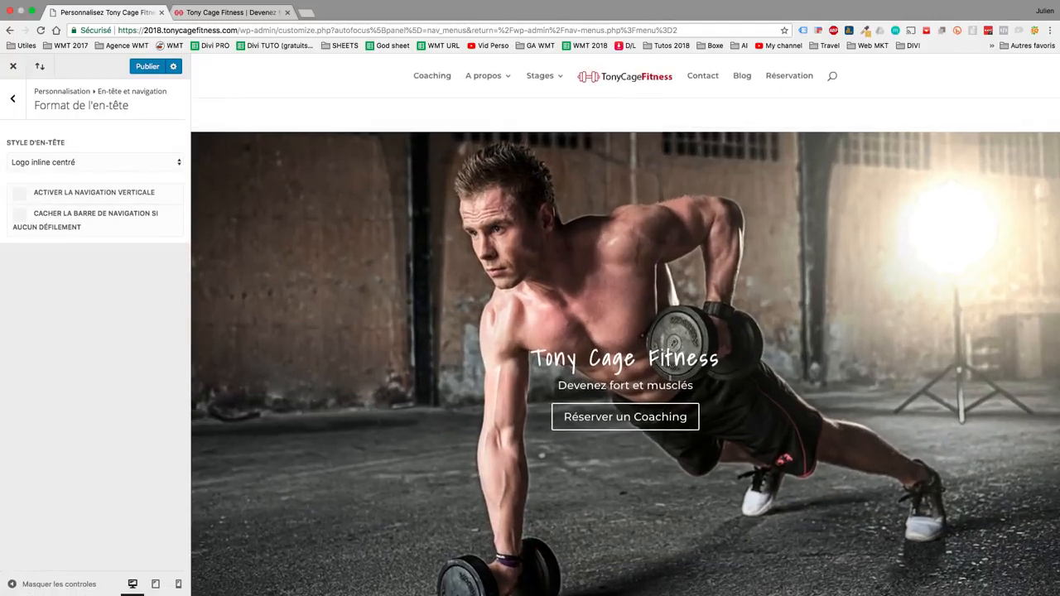
left_click(50, 162)
left_click(25, 173)
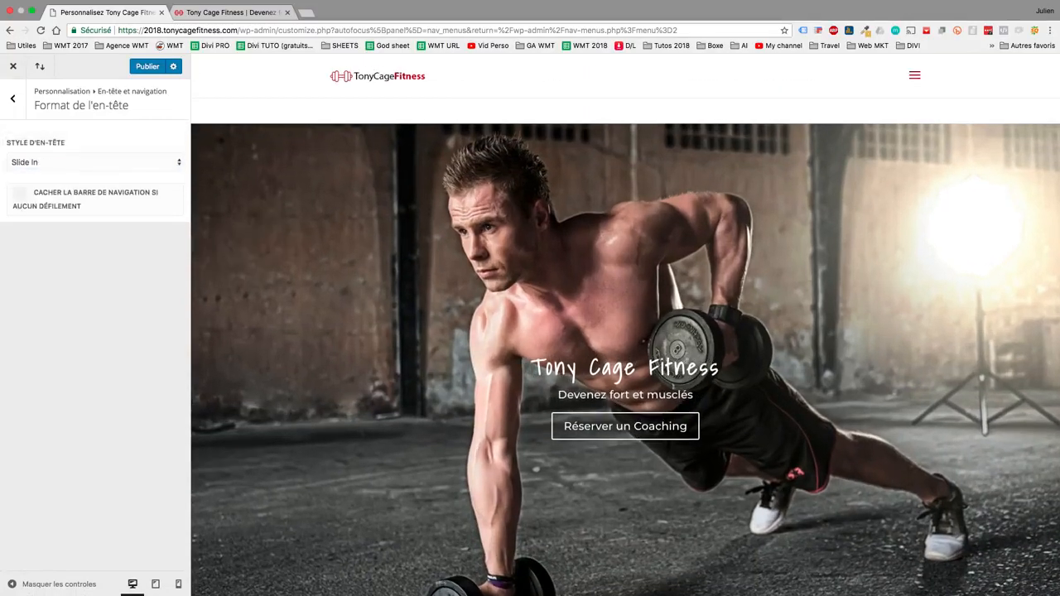
left_click(914, 75)
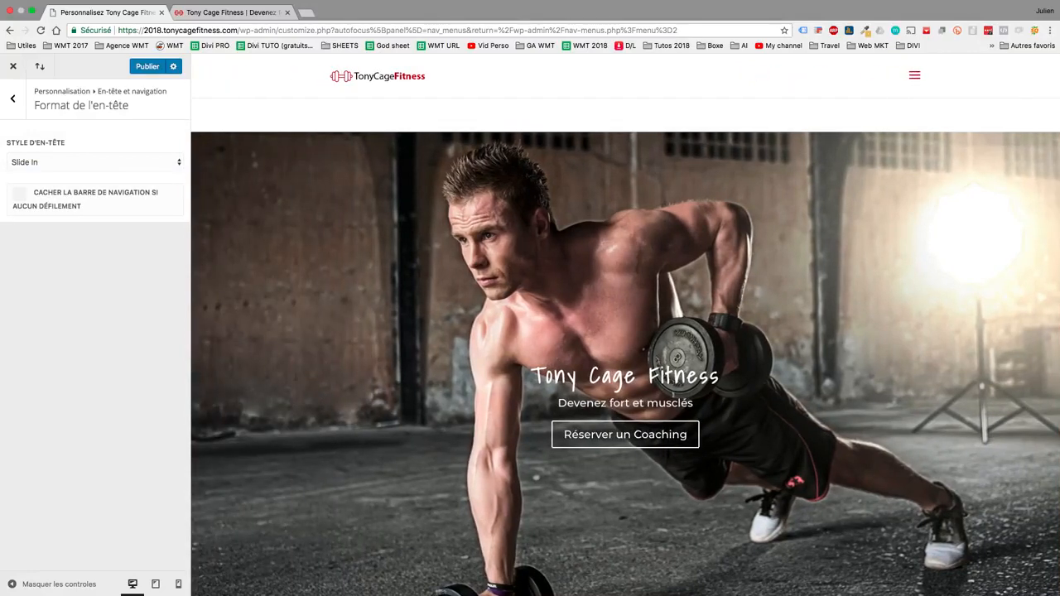
left_click(914, 75)
scroll(538, 324, "down", 7)
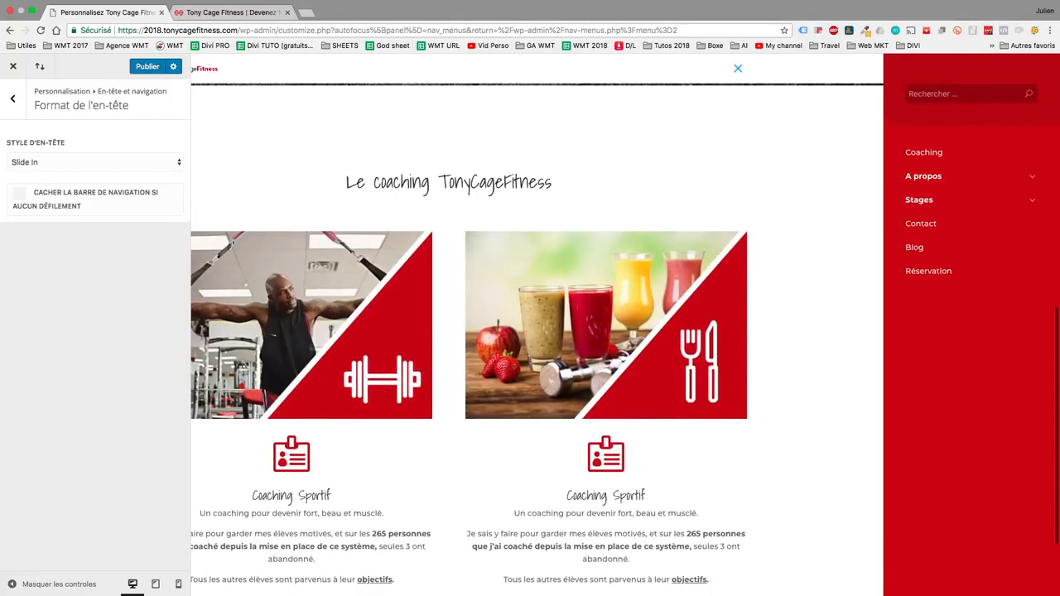
Set the Style d'en-tête to Plein écran
left_click(95, 162)
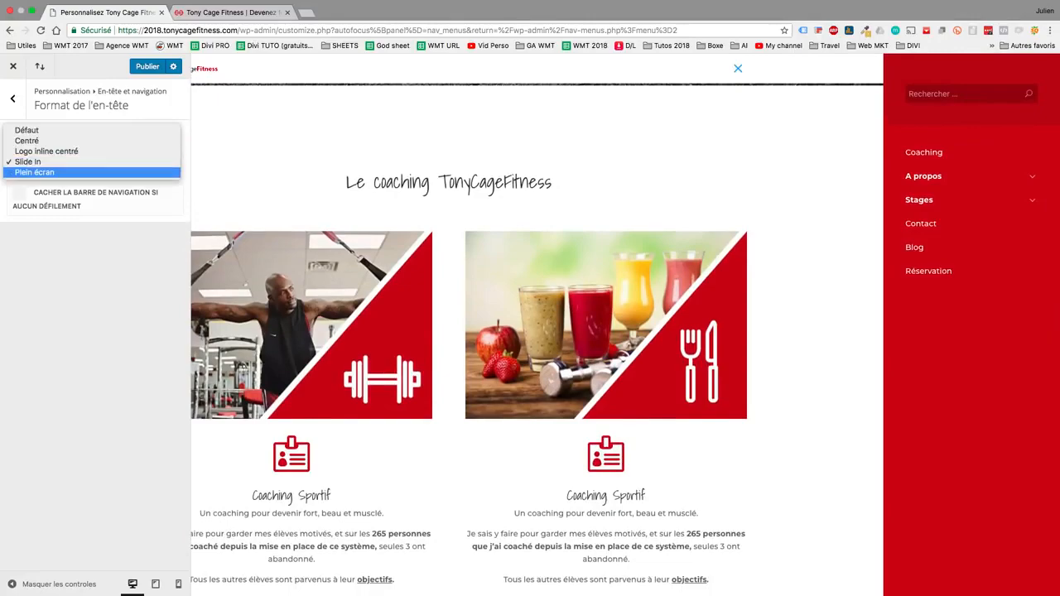
left_click(38, 175)
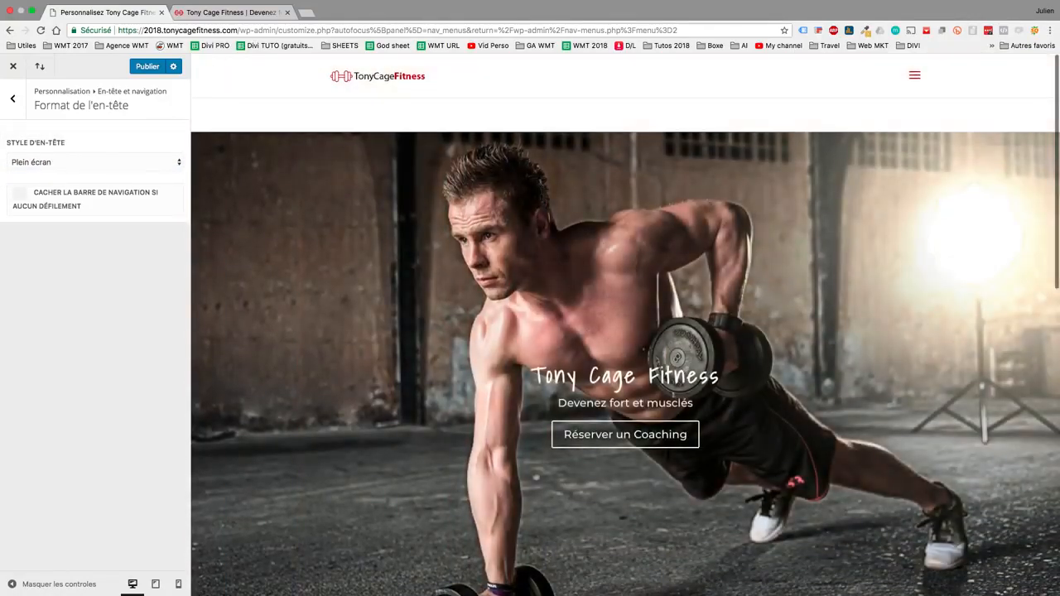
scroll(625, 339, "down", 2)
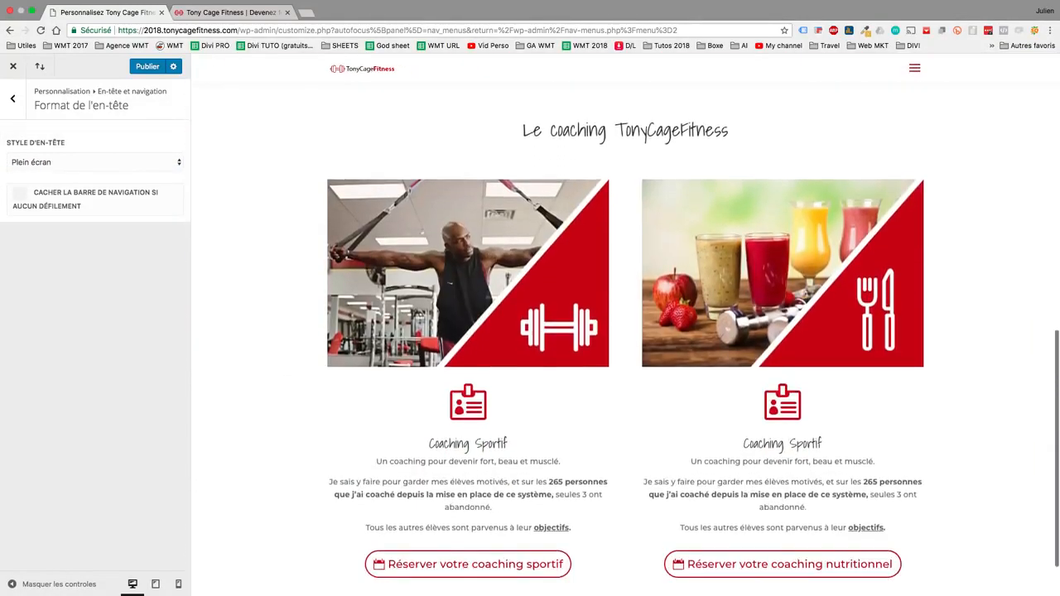
Test the full-screen menu by visiting Portfolio, Réservation and then the home page
left_click(914, 69)
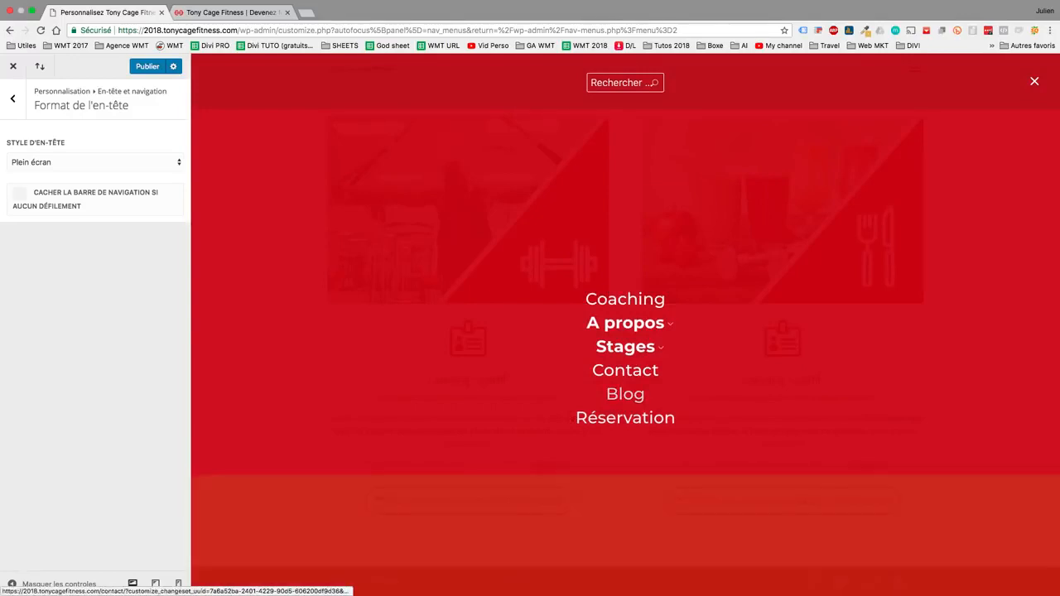
left_click(626, 347)
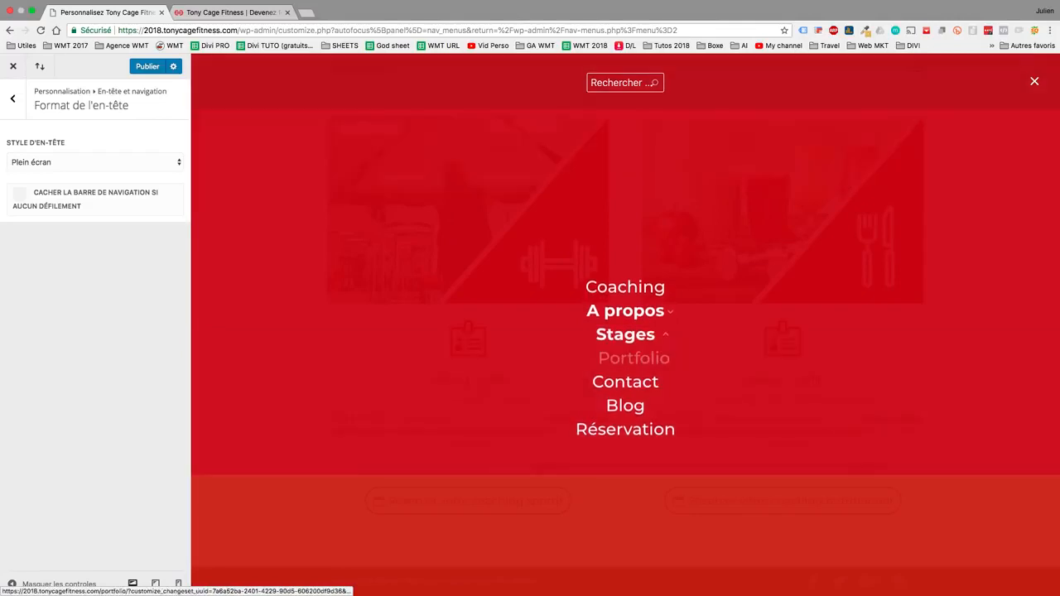
left_click(633, 358)
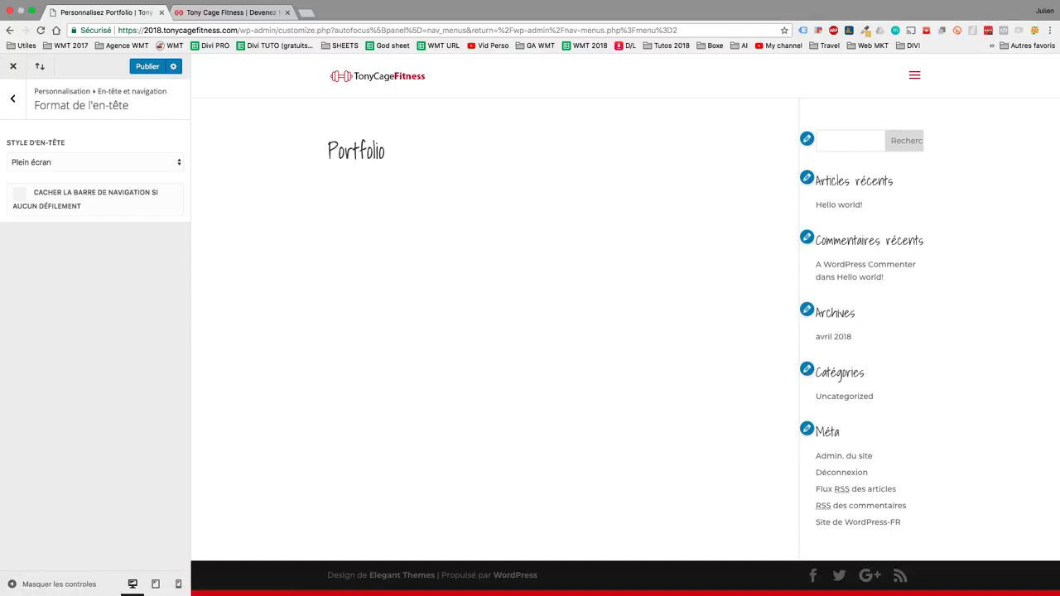
left_click(914, 75)
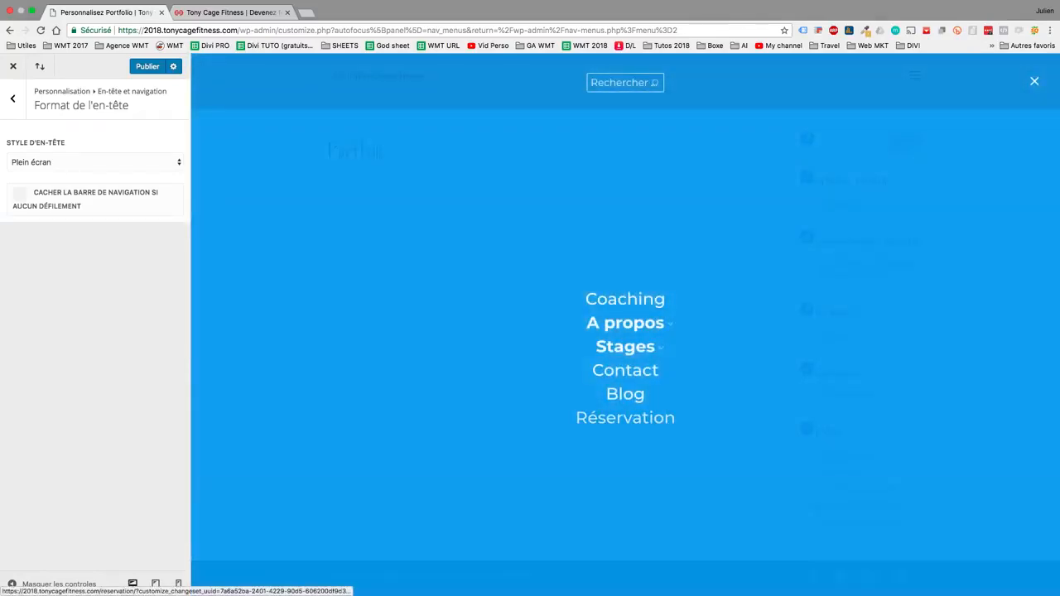
left_click(625, 417)
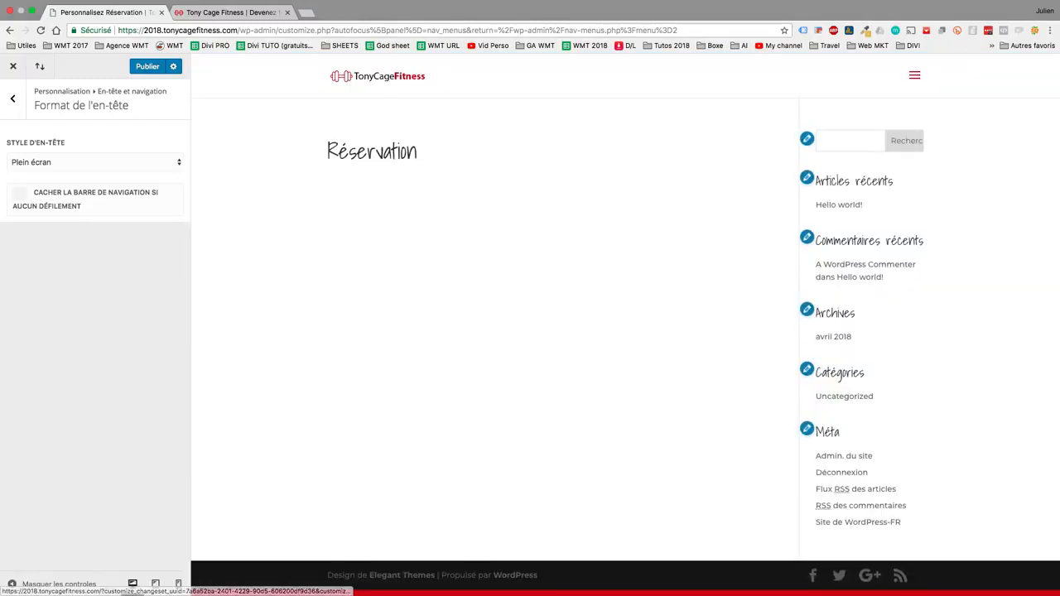
left_click(378, 77)
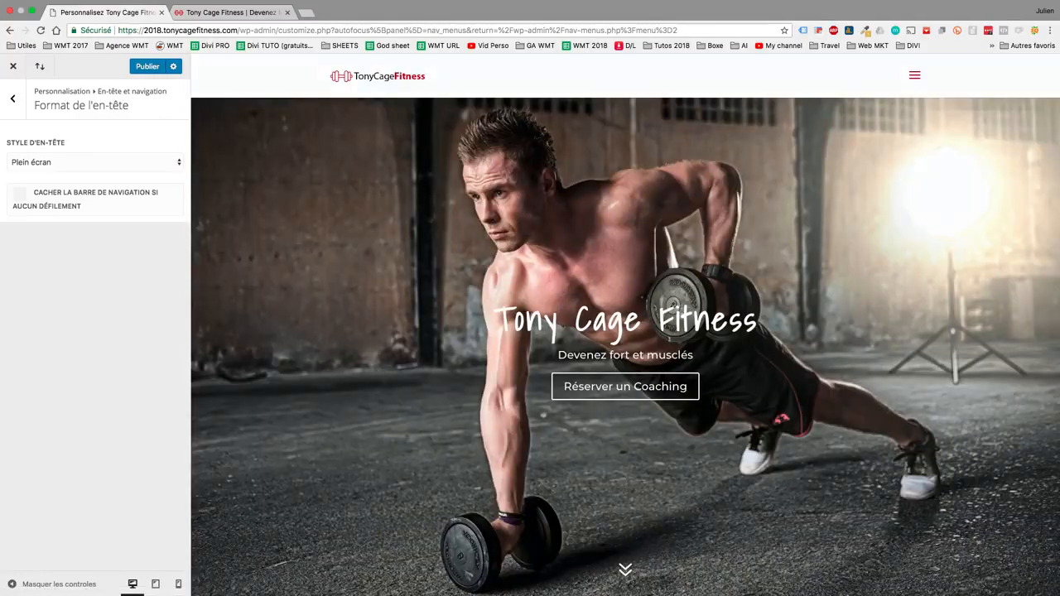
left_click(914, 76)
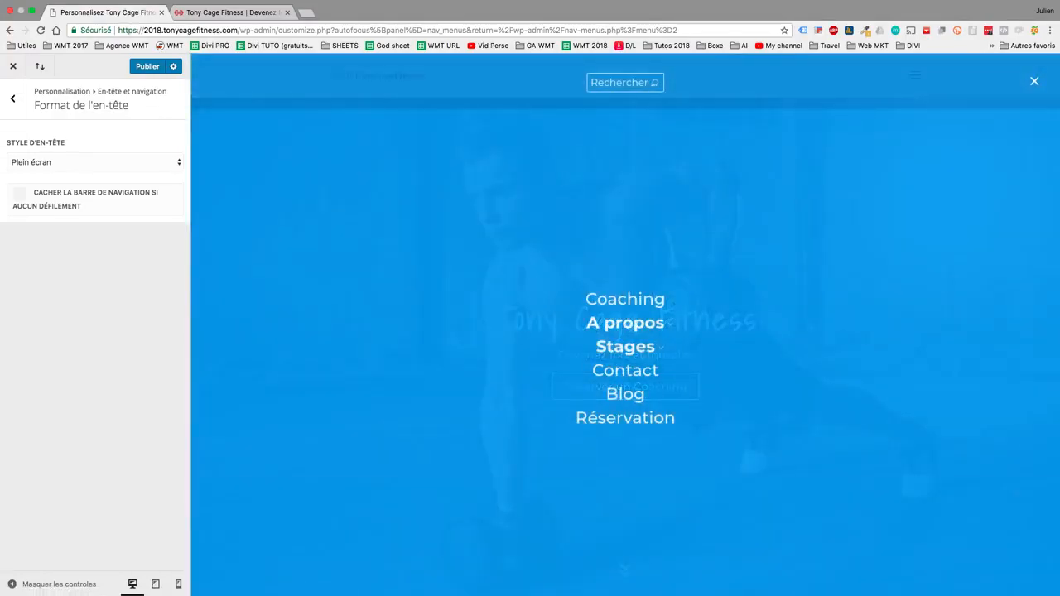
left_click(1035, 81)
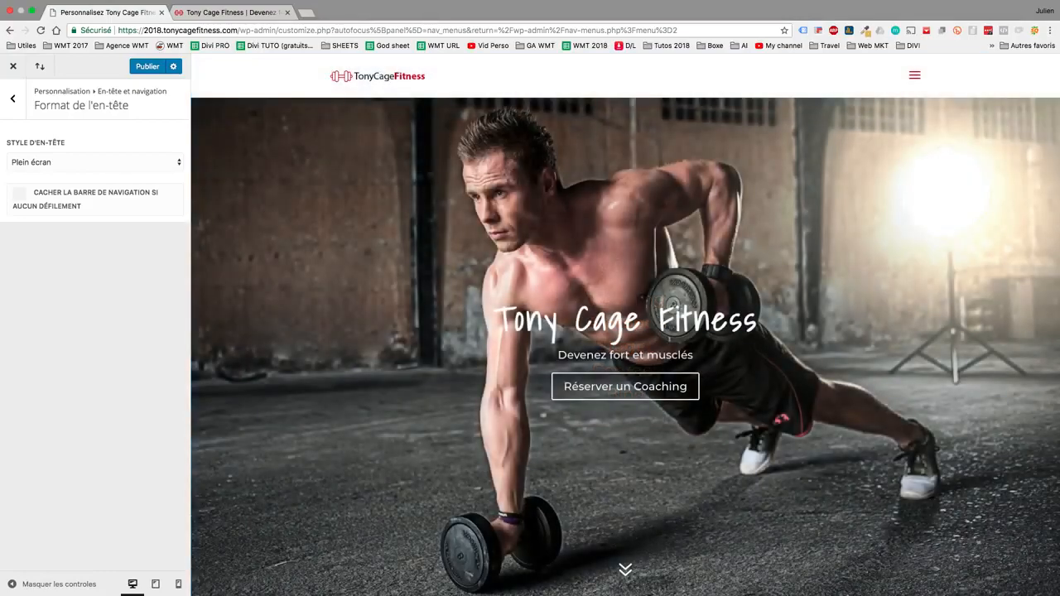
left_click(915, 76)
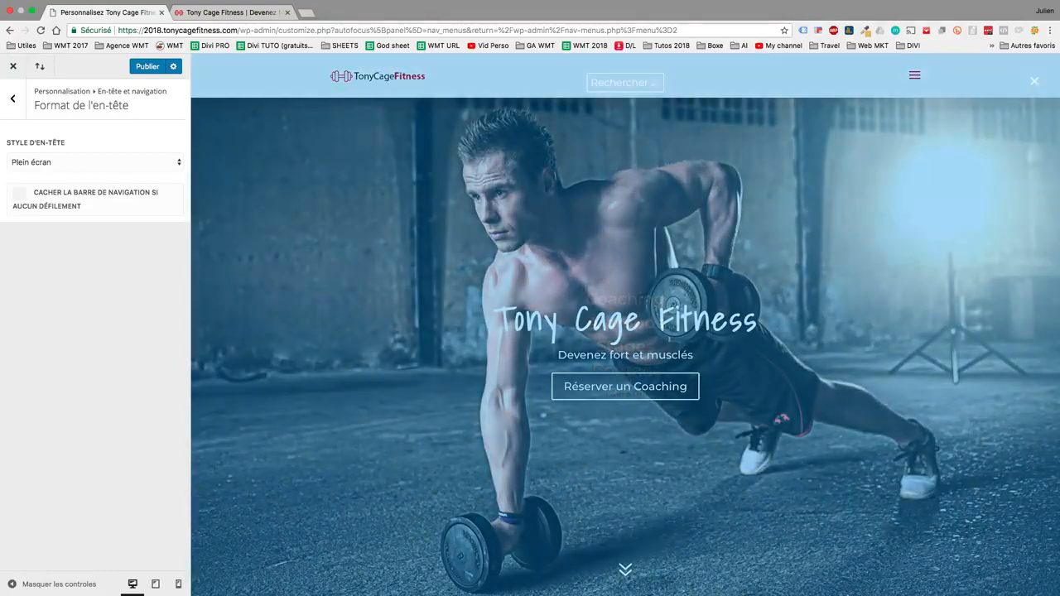
left_click(1034, 82)
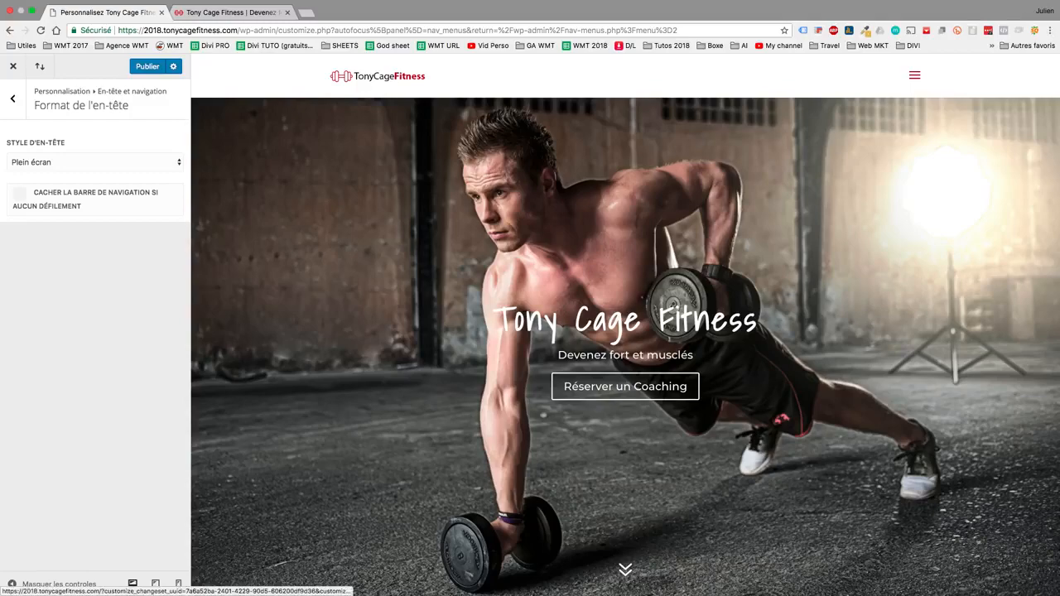
Publish the Plein écran header changes
scroll(626, 331, "down", 6)
scroll(626, 331, "down", 1)
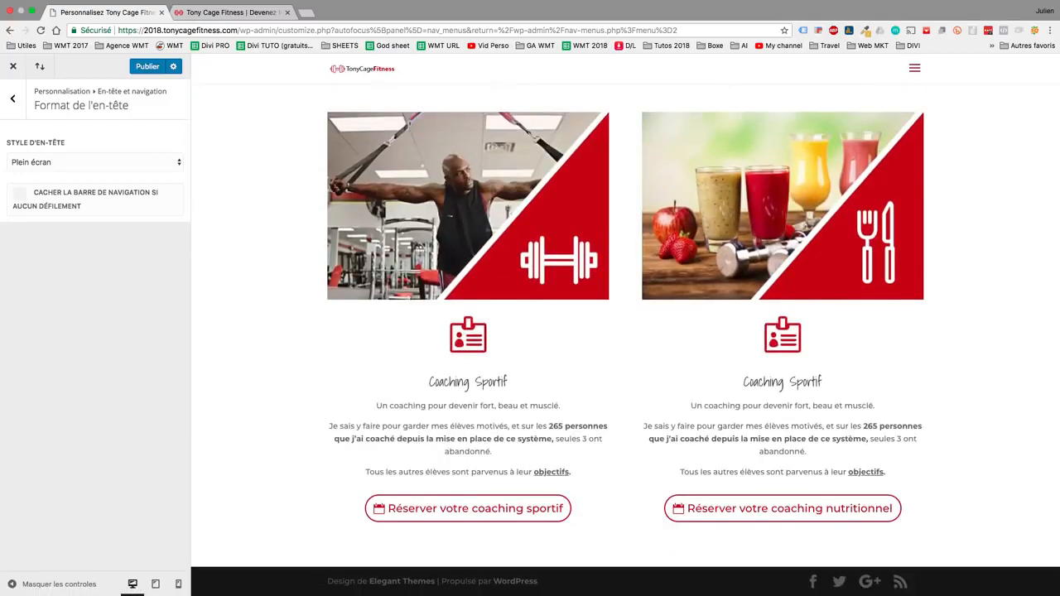
scroll(625, 331, "up", 7)
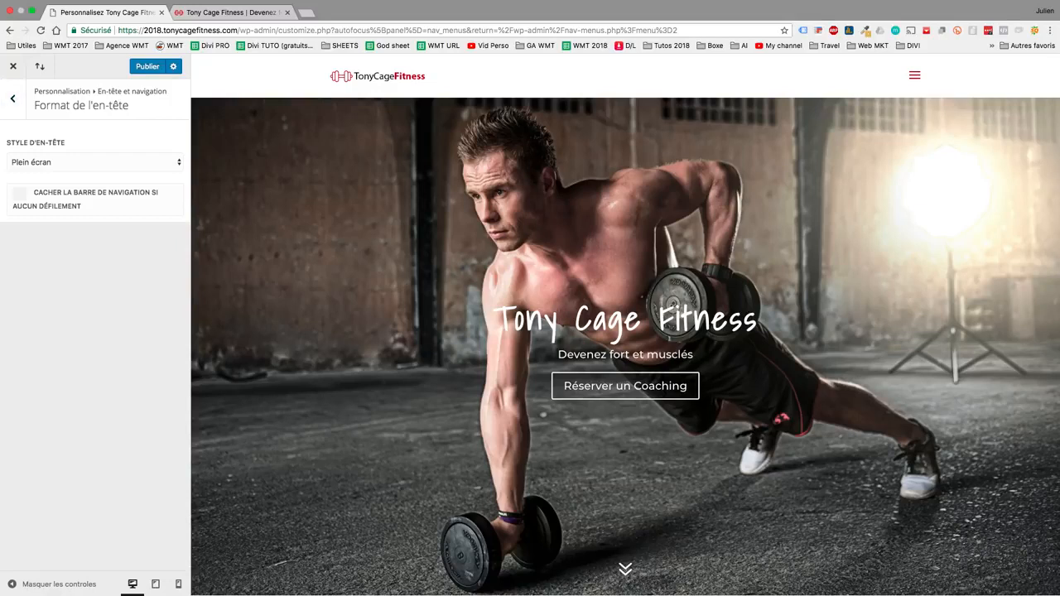
left_click(148, 66)
Close the Customizer tab, reload the live homepage and test its full-screen menu
left_click(162, 12)
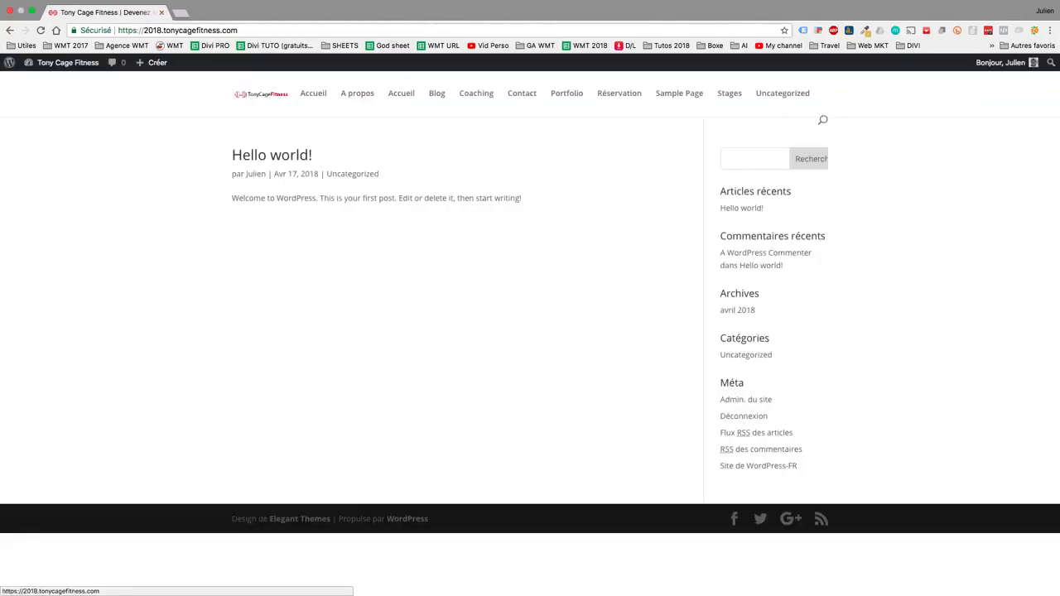
left_click(261, 95)
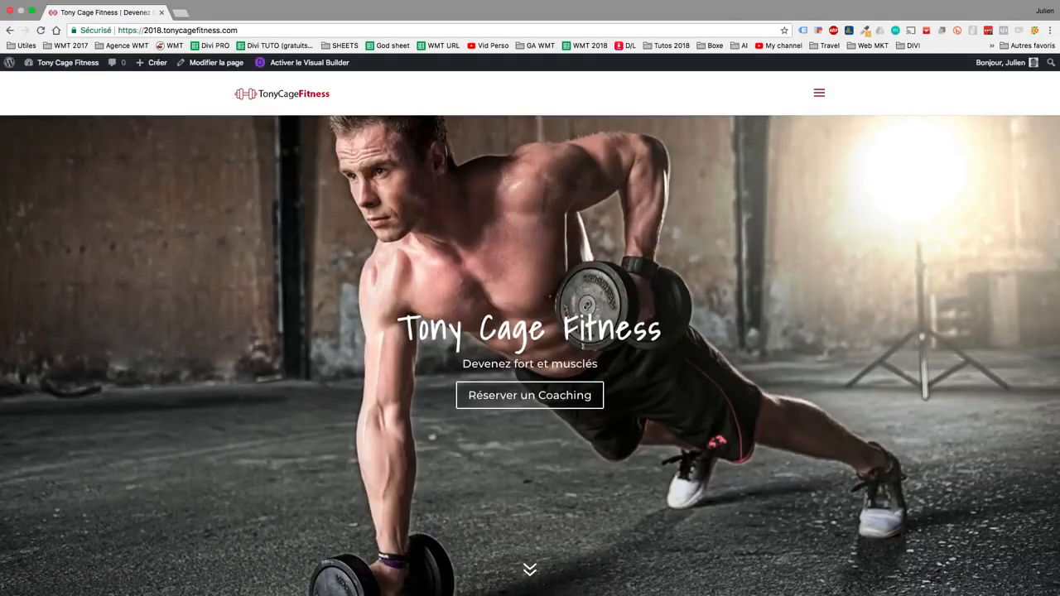
left_click(819, 93)
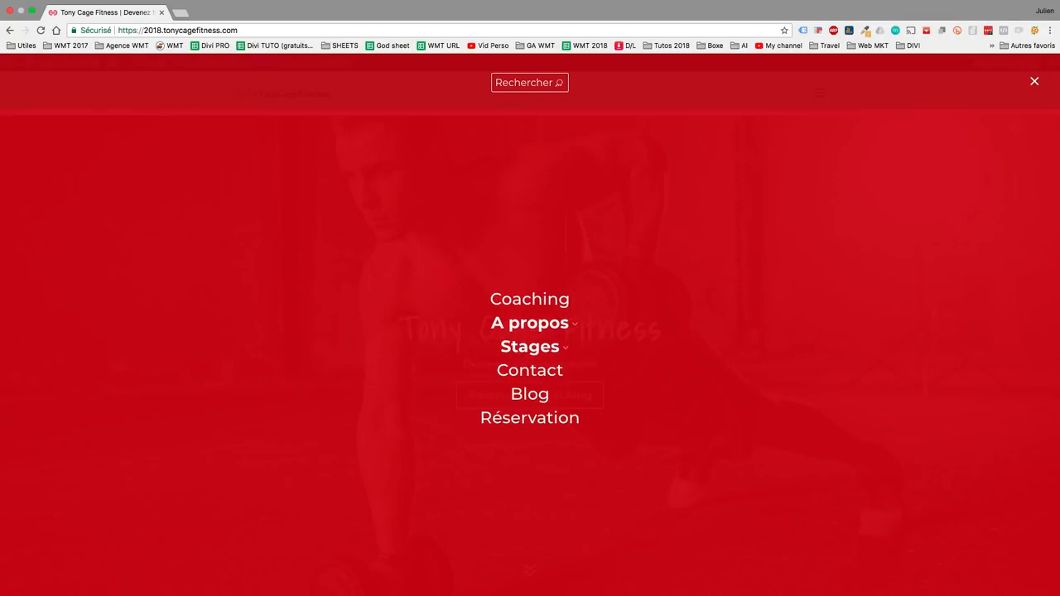
left_click(1034, 81)
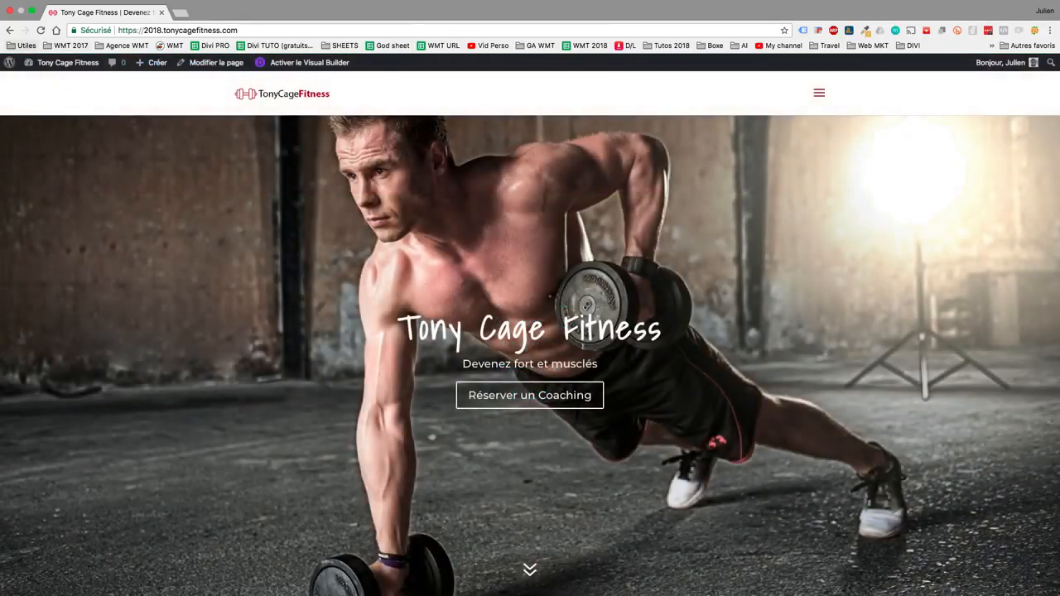
Launch Personnaliseur de thème from the admin bar in a new tab and switch to it
left_click(10, 30, "super")
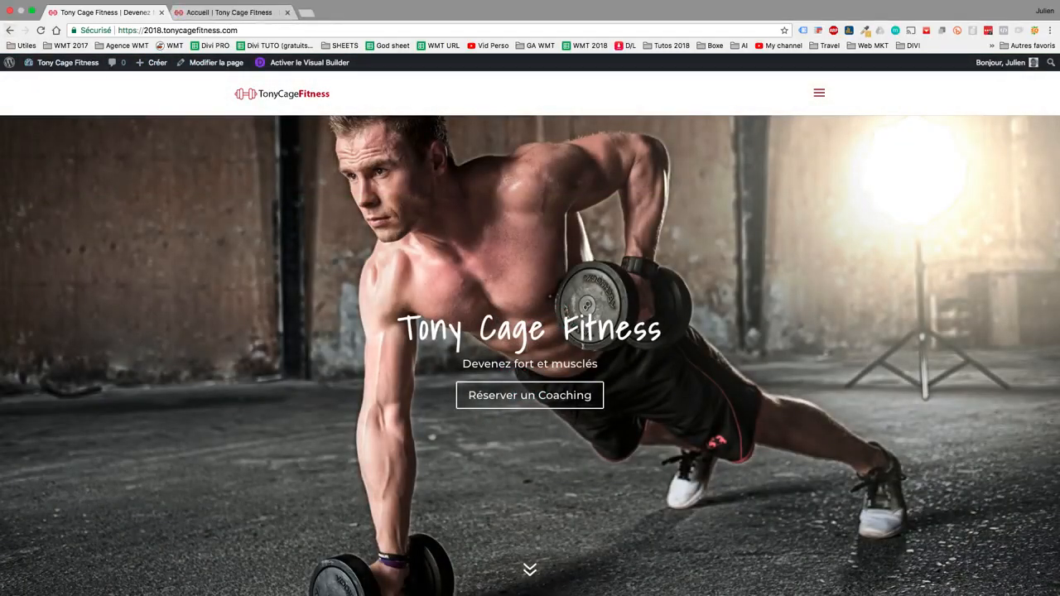
mouse_move(83, 67)
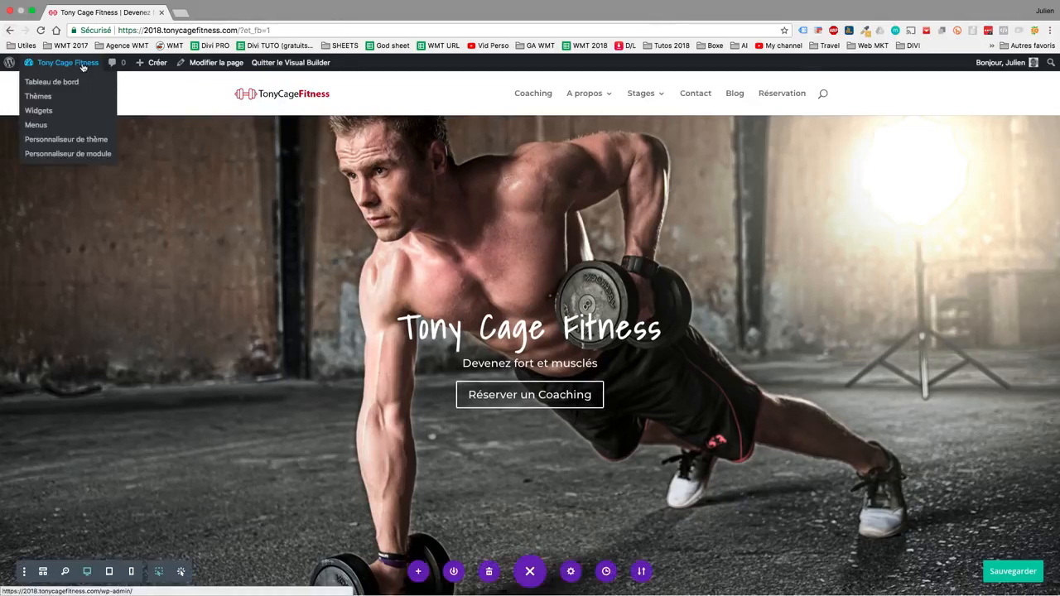
left_click(77, 143, "super")
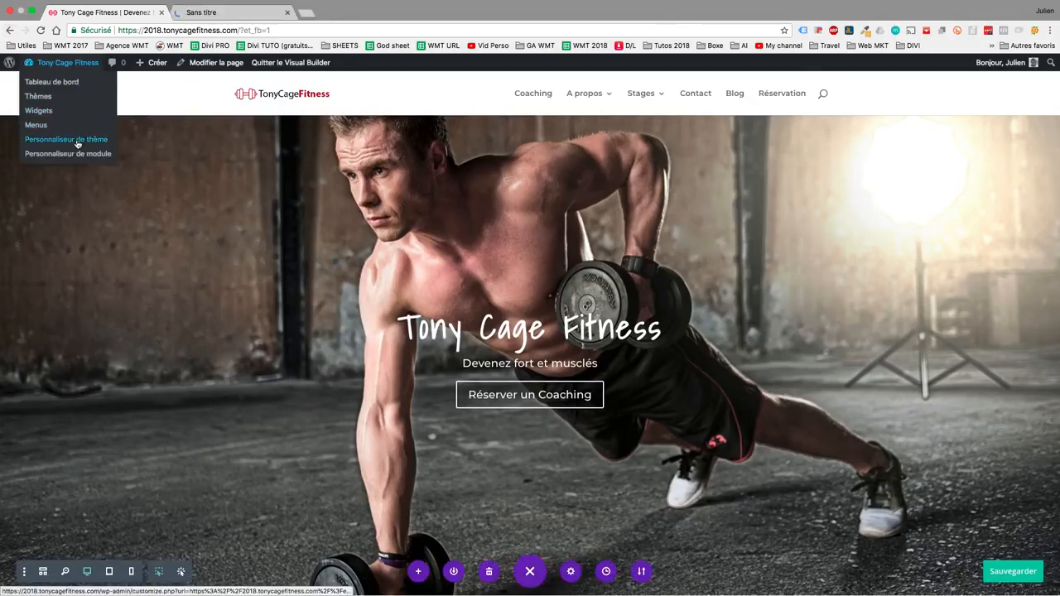
left_click(223, 11)
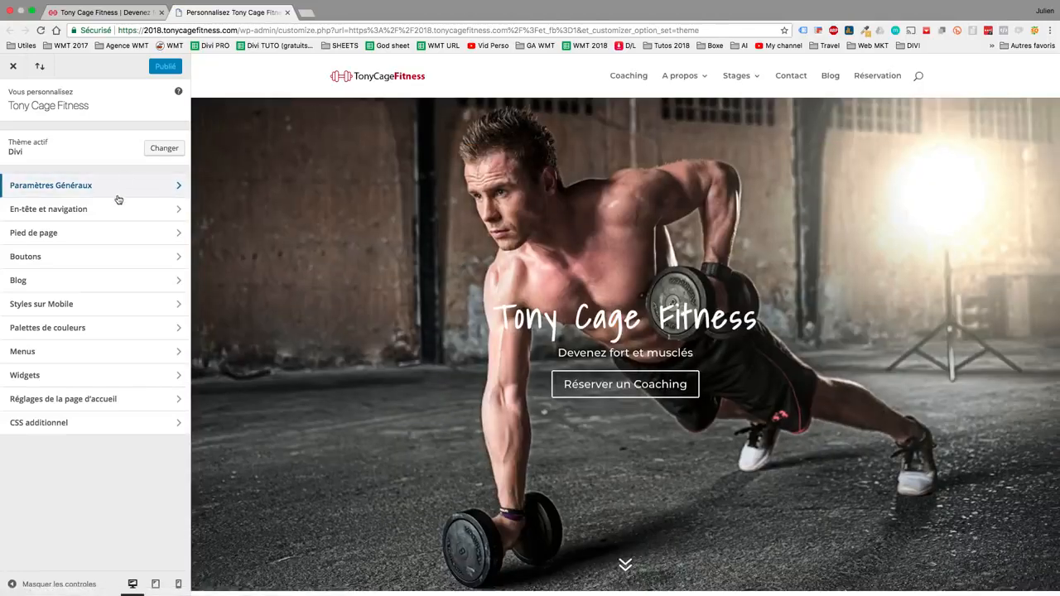
In Format de l'en-tête, try the Plein écran style, then revert to Défaut
left_click(114, 208)
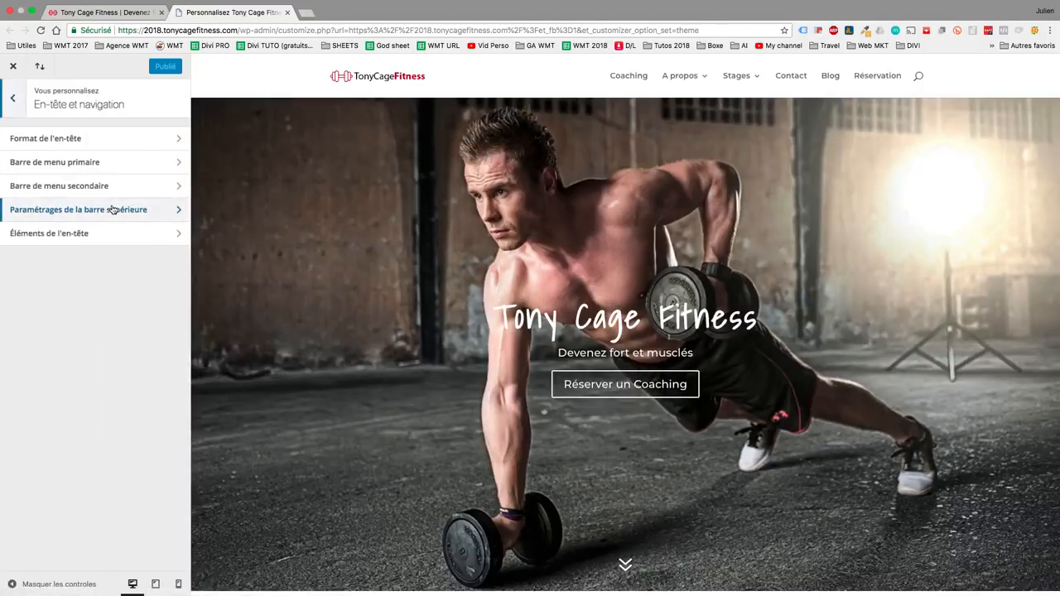
left_click(122, 148)
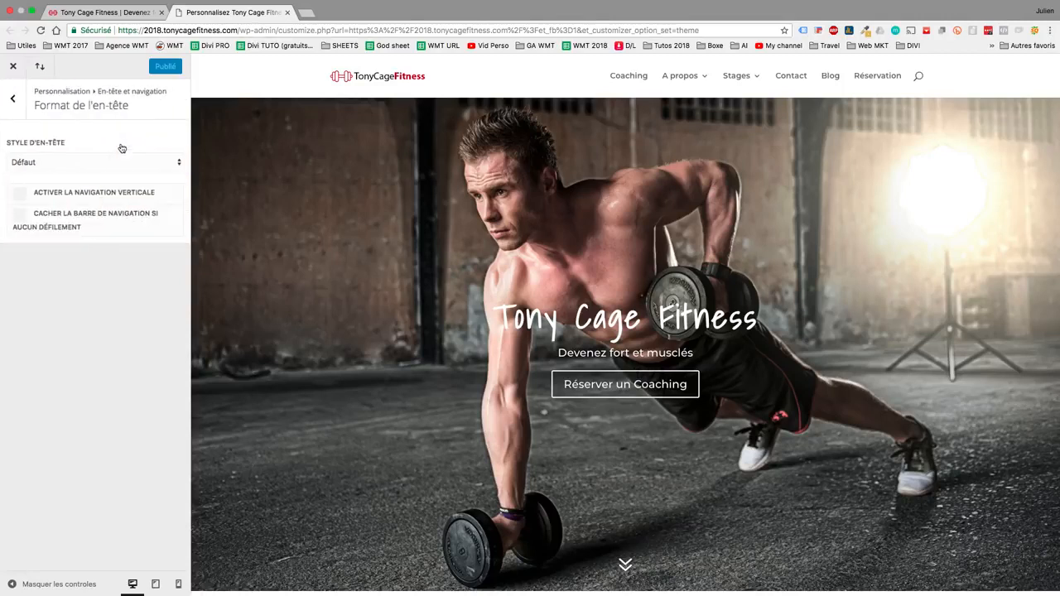
left_click(98, 169)
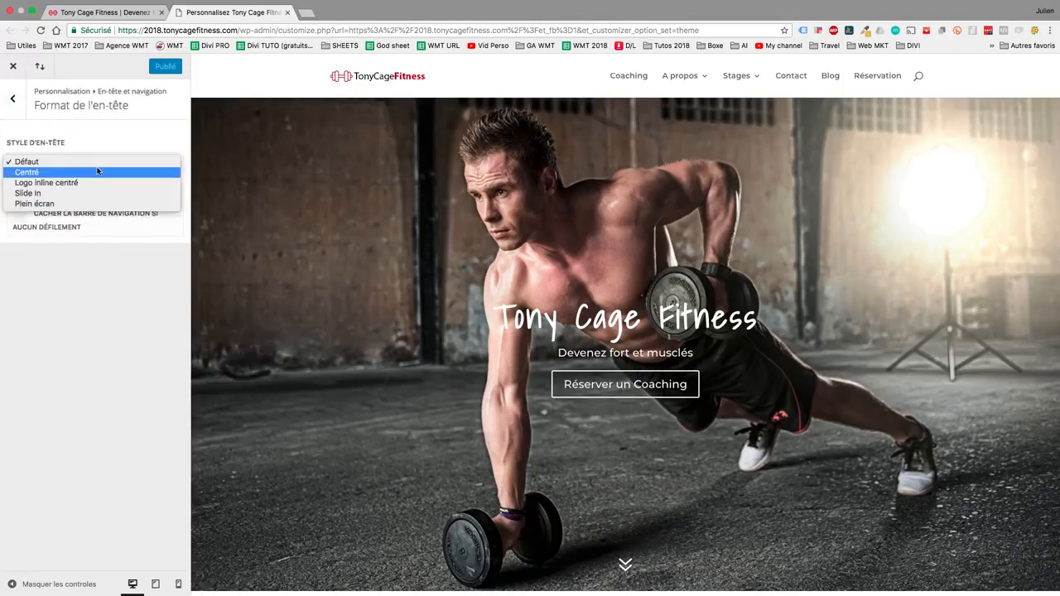
left_click(59, 203)
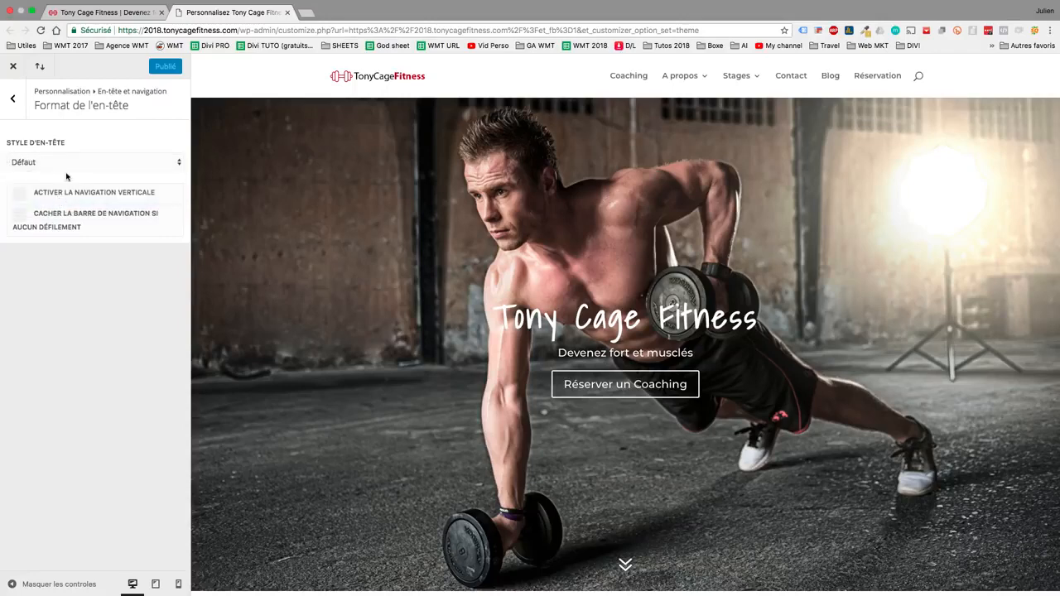
left_click(68, 166)
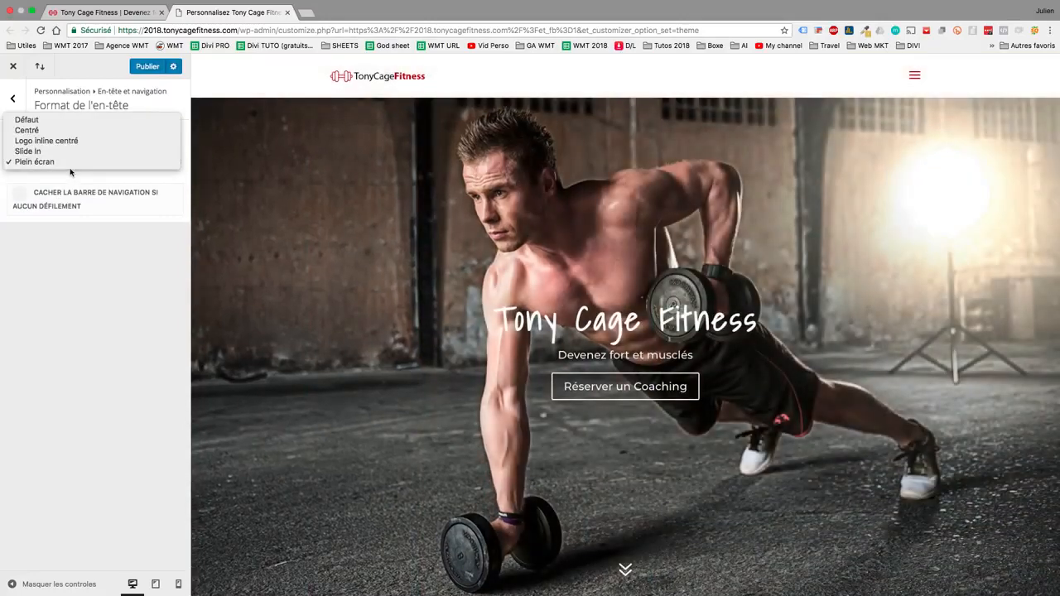
left_click(53, 120)
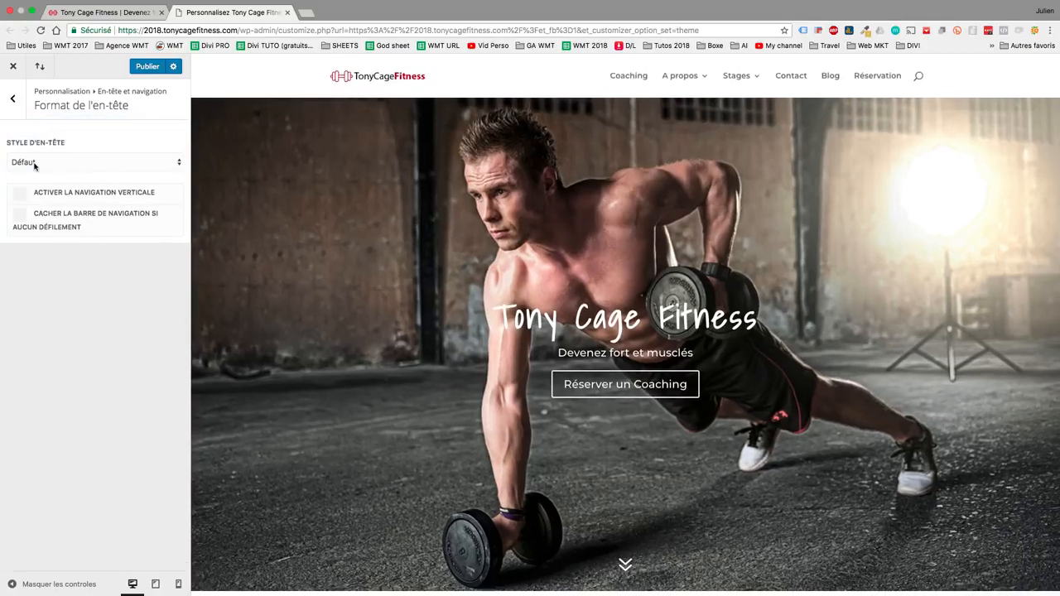
Try left-side vertical navigation, switch it off, publish, and close the Customizer tab
left_click(20, 194)
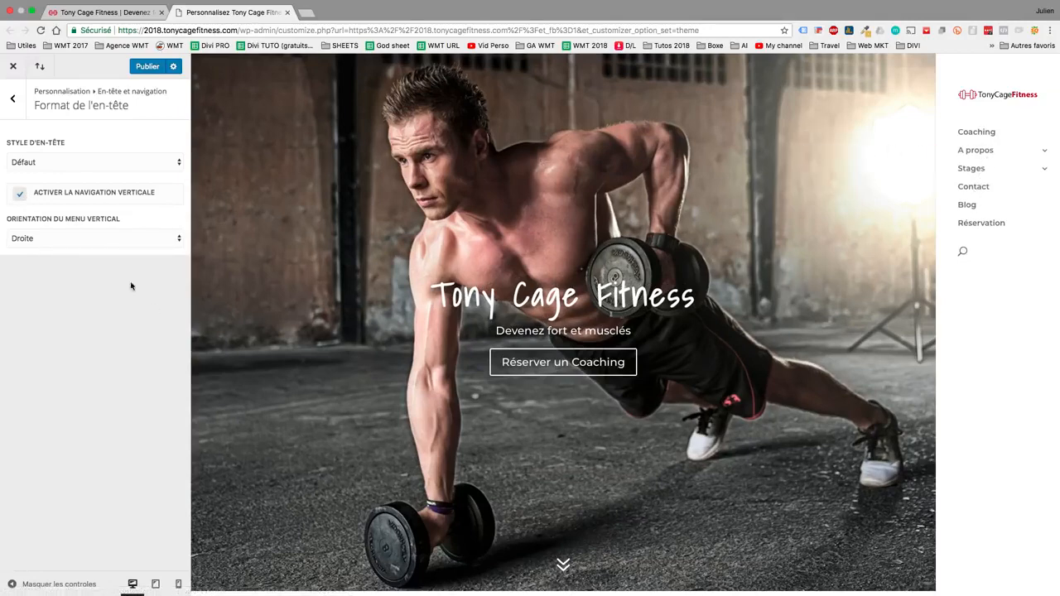
left_click(101, 241)
left_click(100, 248)
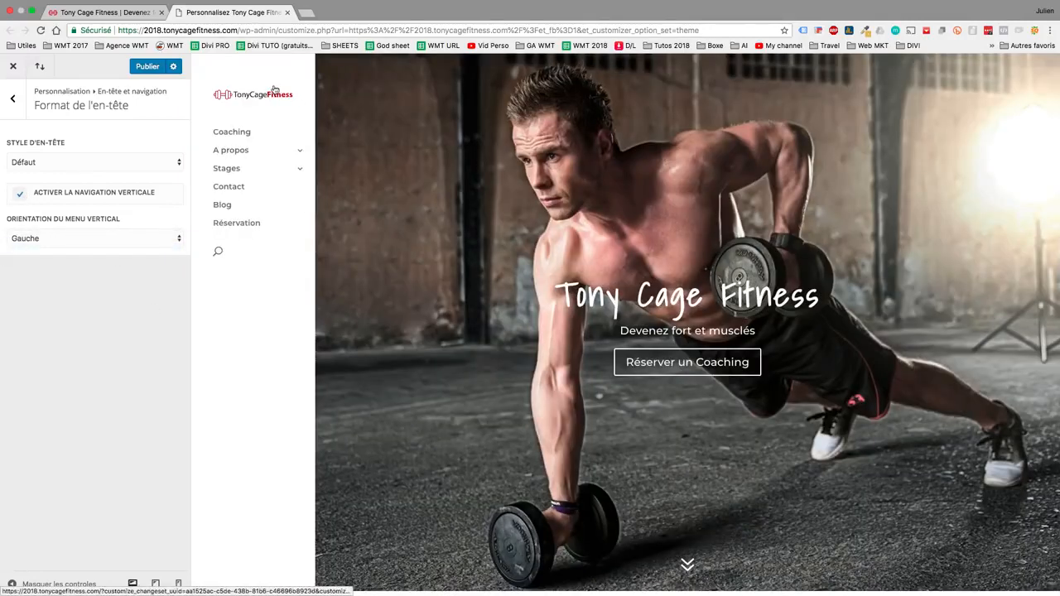
left_click(20, 193)
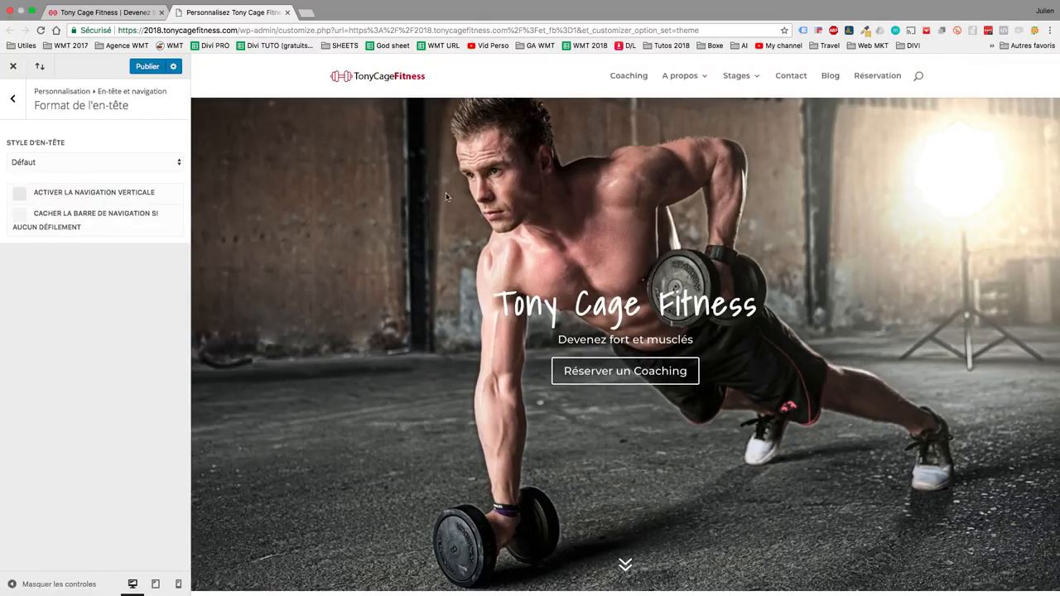
left_click(149, 68)
left_click(287, 14)
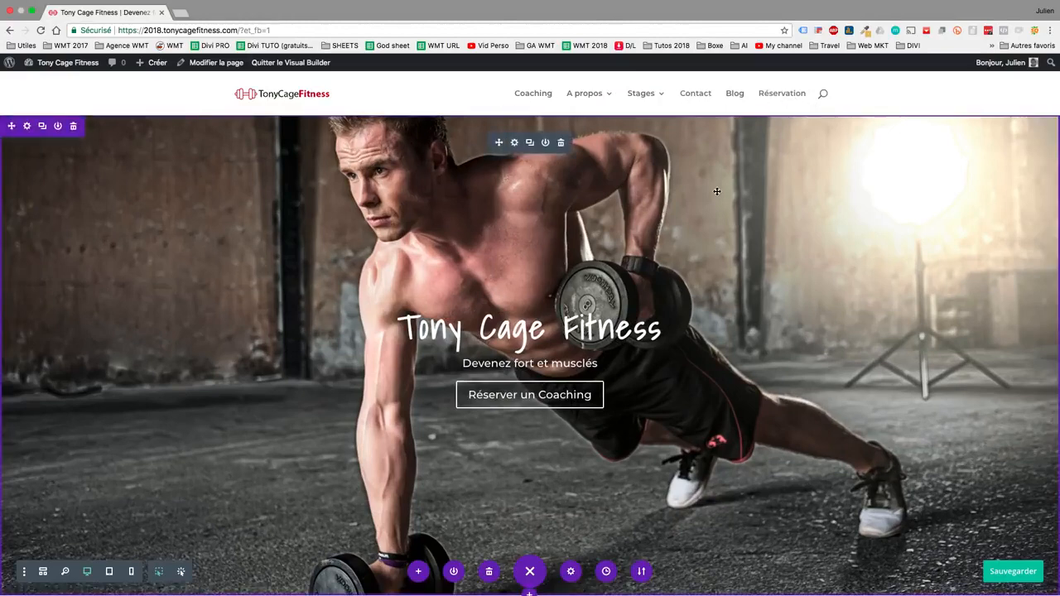
Switch to the Tony Cage Fitness 2018 reference site and scroll to its Cours de Fitness section
scroll(716, 191, "down", 10)
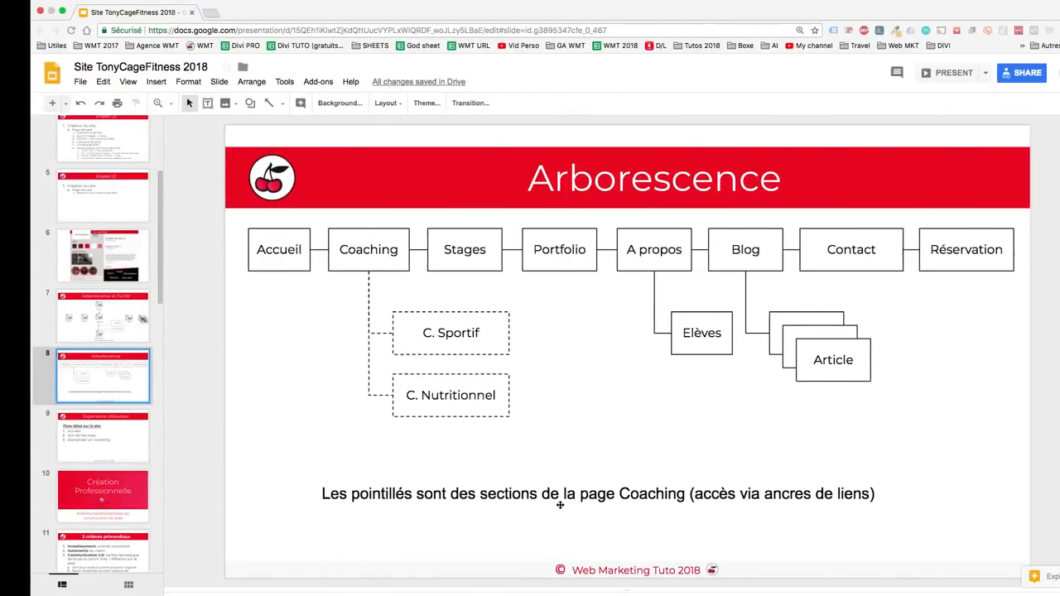
key("ctrl+Right")
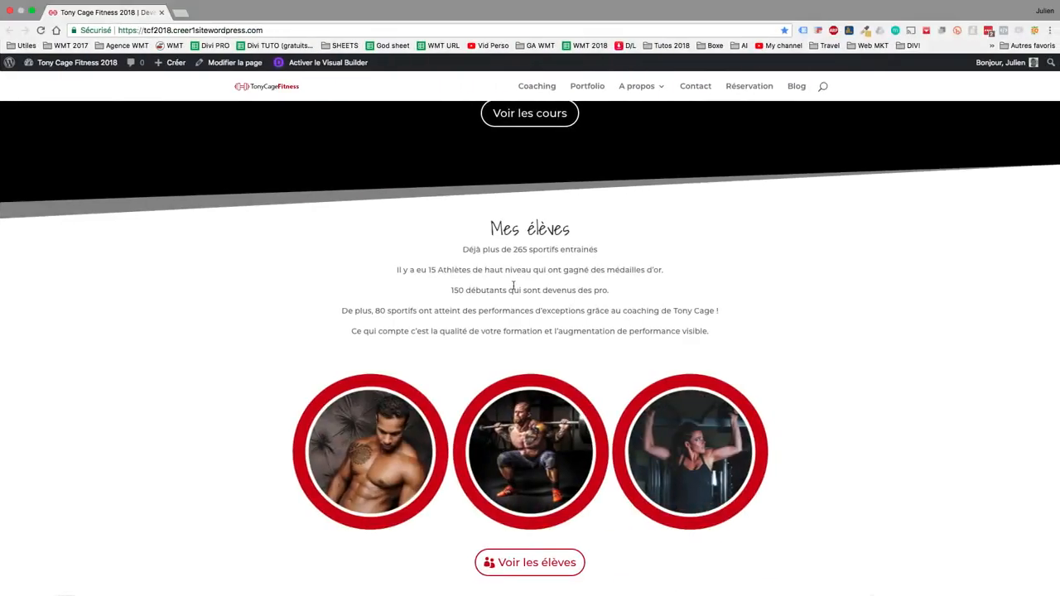
scroll(513, 286, "up", 4)
scroll(513, 286, "up", 2)
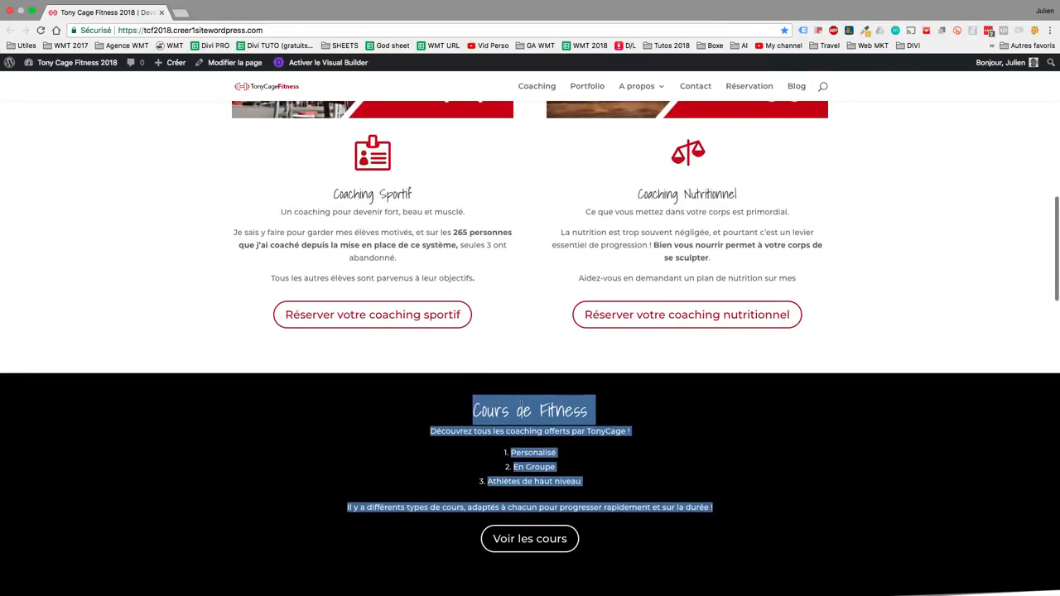
scroll(520, 406, "down", 8)
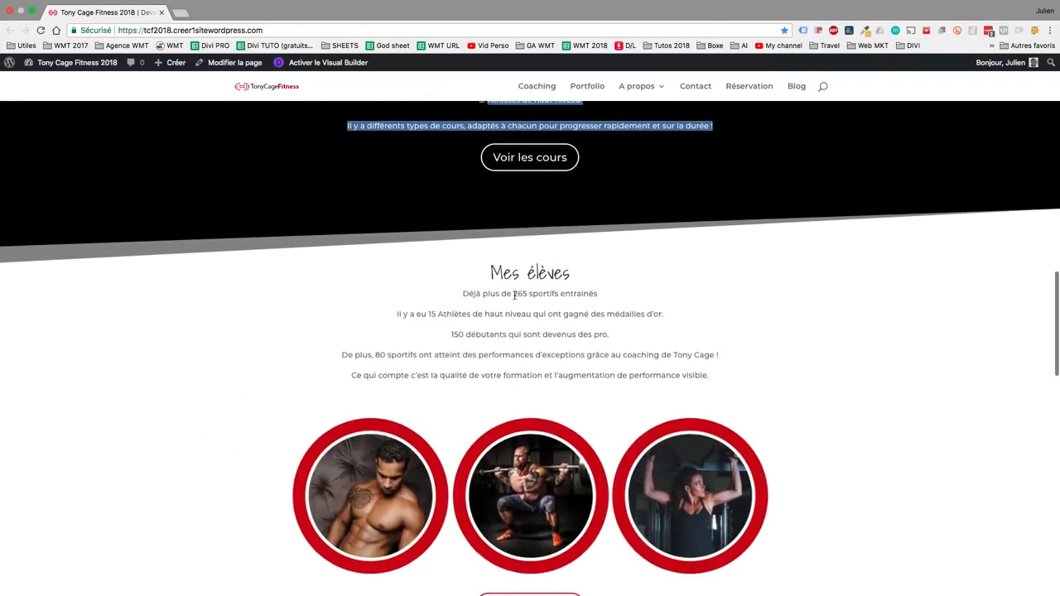
Scroll up the reference site to view the Cours de Fitness and Mes élèves sections
scroll(514, 296, "up", 4)
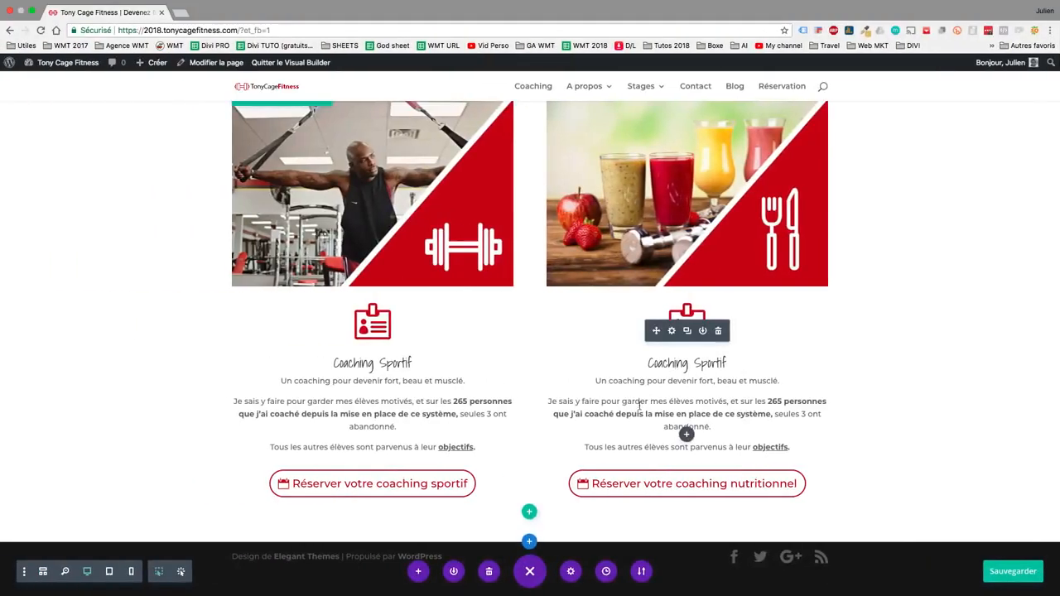
Insert a normal section with a one-column row below the two coaching cards
left_click(530, 541)
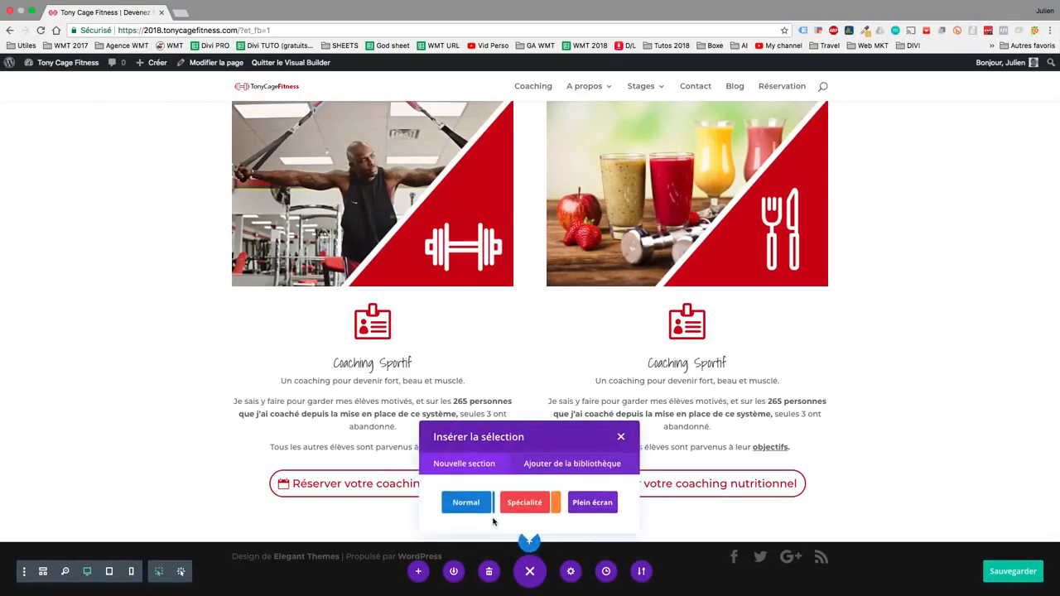
left_click(467, 503)
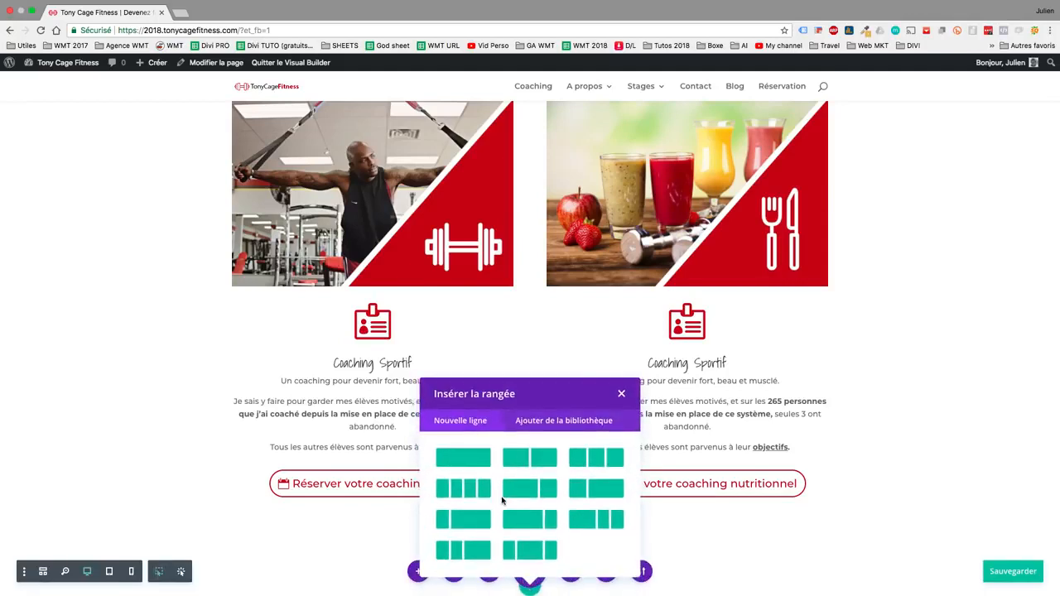
left_click(465, 458)
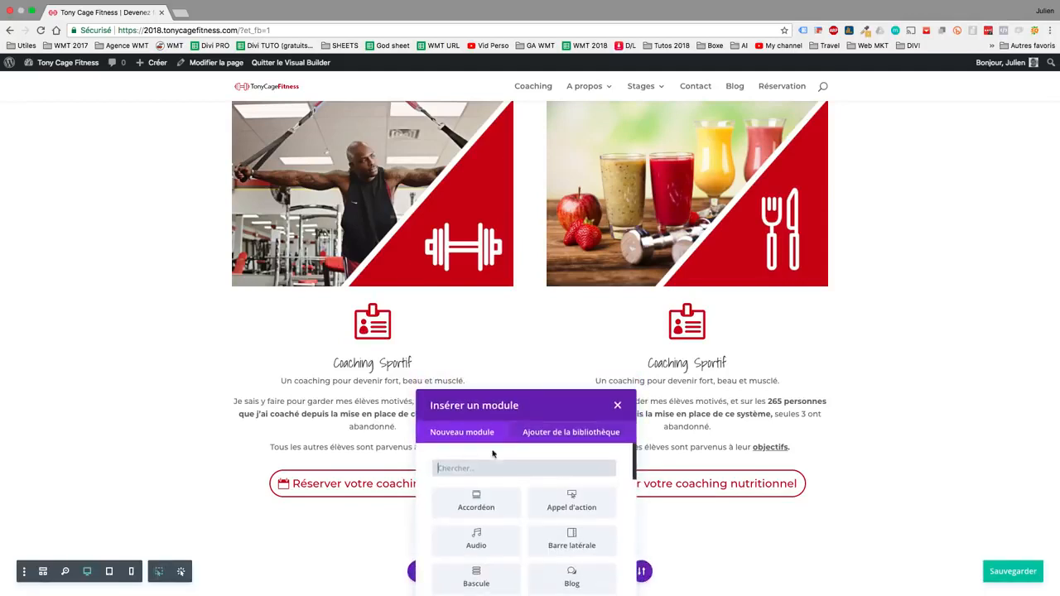
scroll(676, 458, "down", 4)
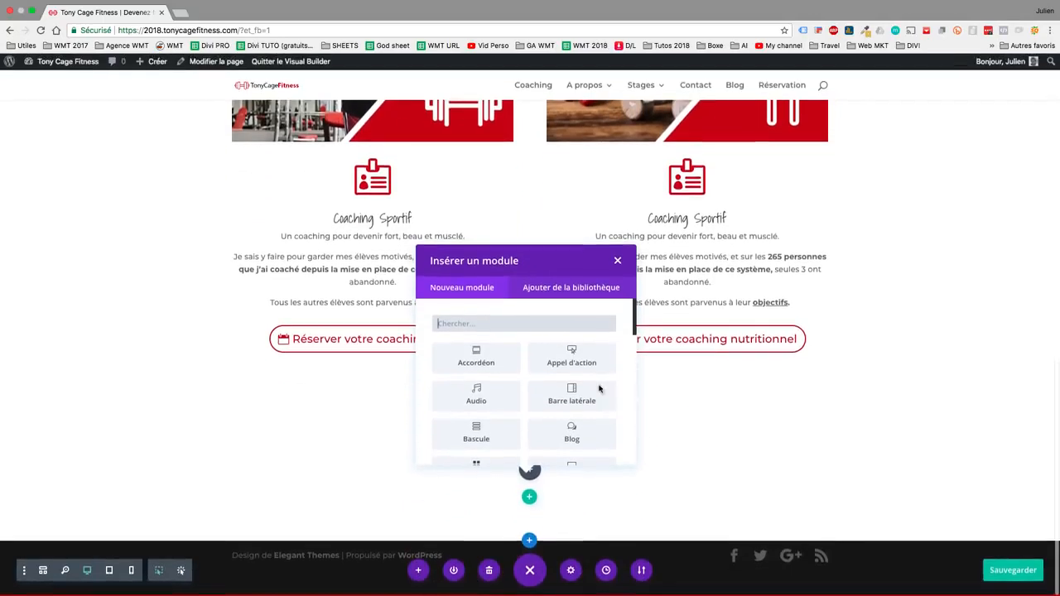
Add a call-to-action titled 'Cours de Fitness' with pasted intro text and a numbered list
left_click(571, 362)
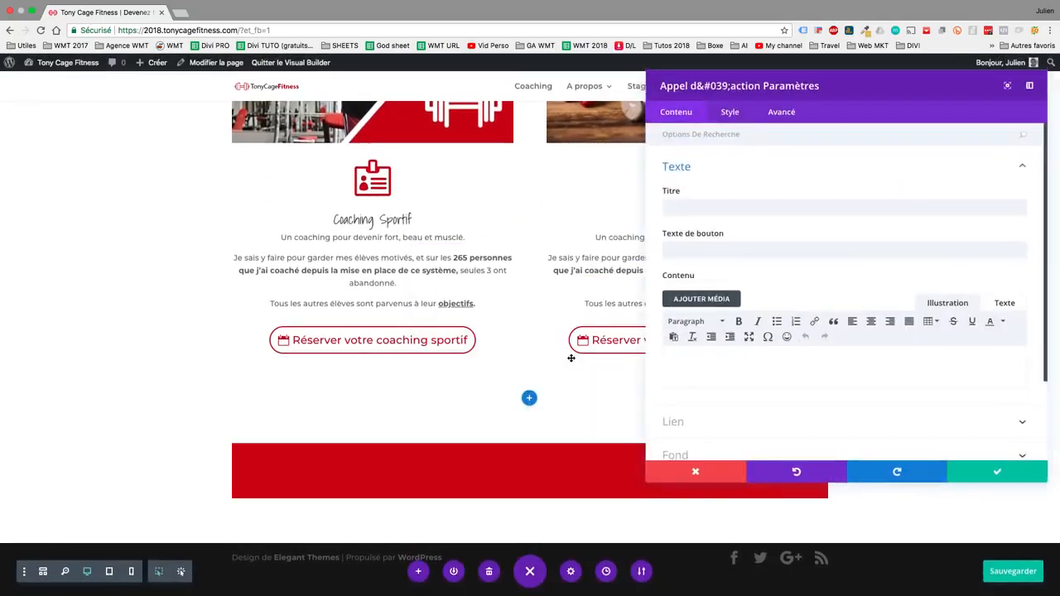
left_click(695, 207)
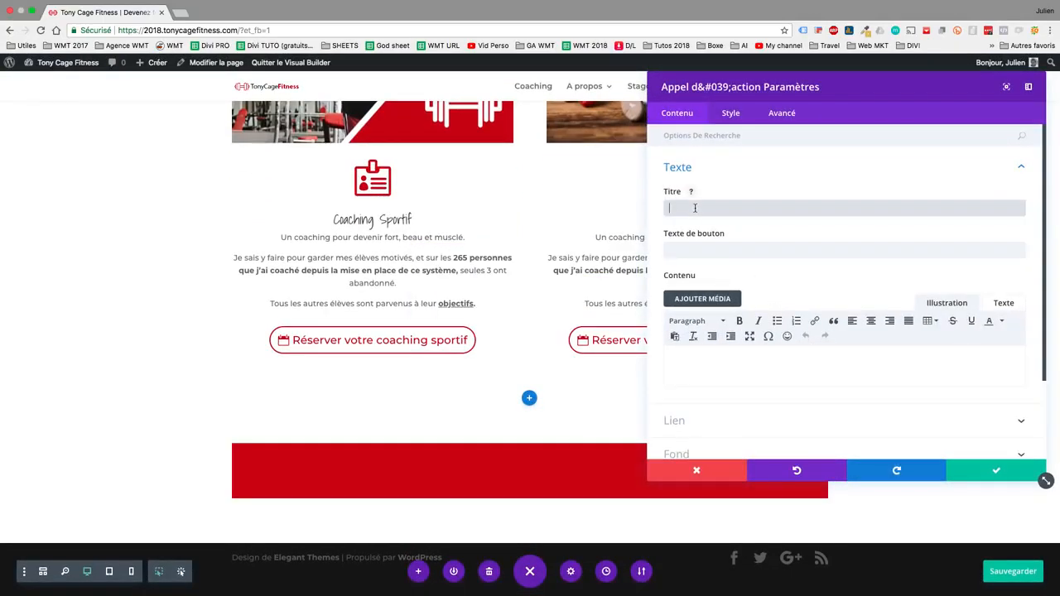
type("Cours de Fitness")
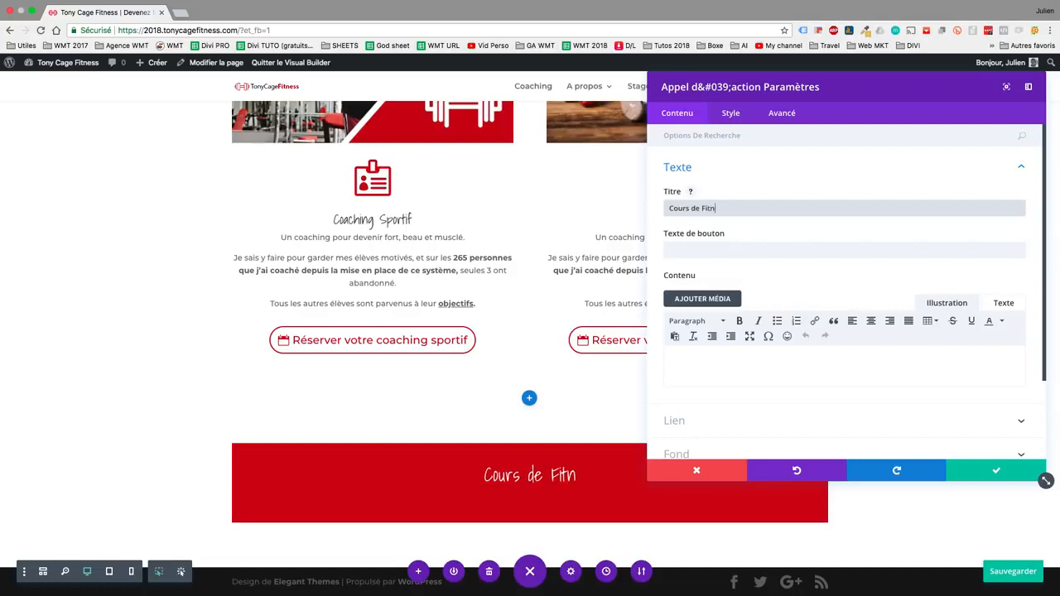
left_click(733, 357)
type("Découvrez tous les coaching offerts par TonyCage ! Personalisé En Groupe Athlètes de haut niveau Il y a différents types de cours, adaptés à chacun pour progresser rapidement et sur la durée !")
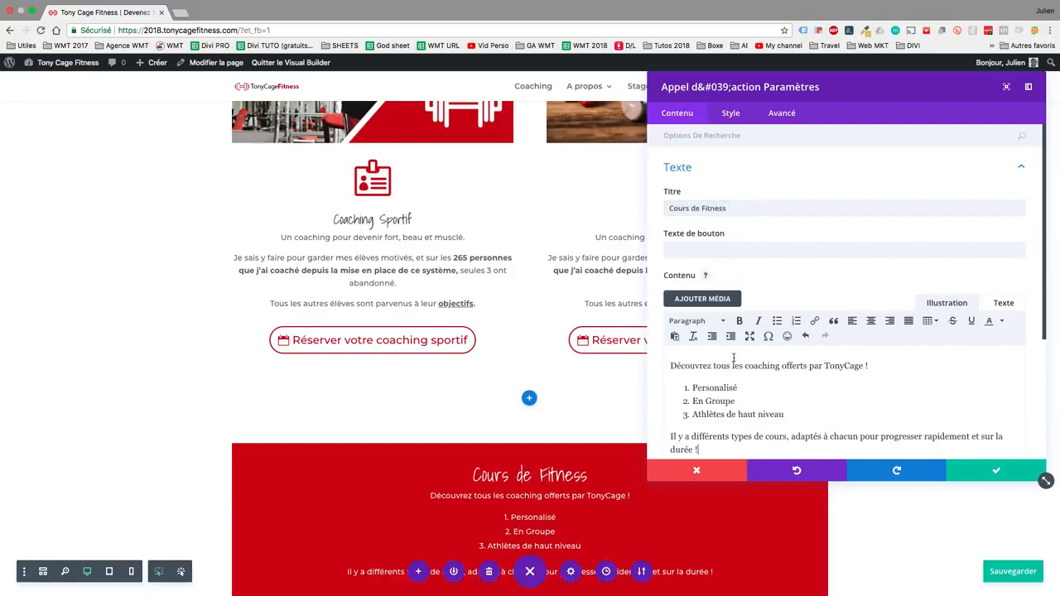
scroll(619, 397, "down", 3)
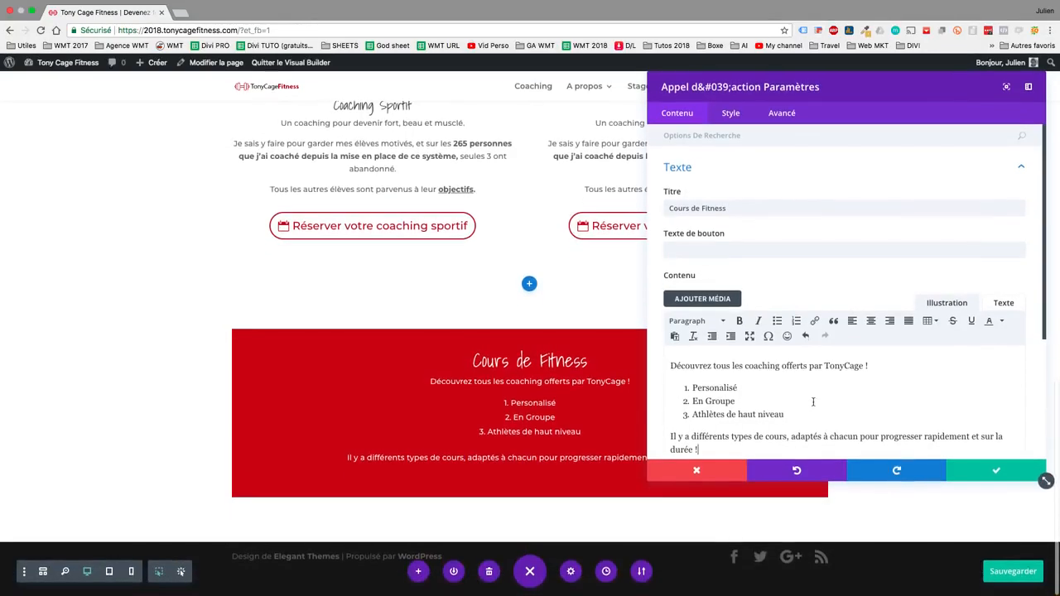
left_click_drag(785, 414, 677, 388)
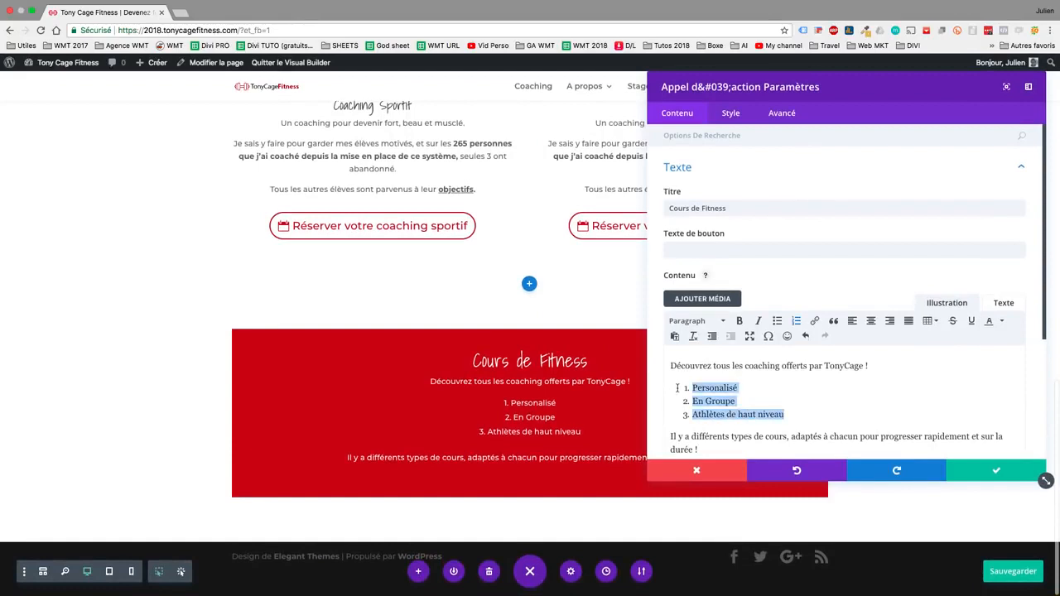
left_click(796, 321)
left_click(796, 322)
Label the call-to-action button 'Voir les cours' and link it to /coaching/
scroll(844, 386, "down", 2)
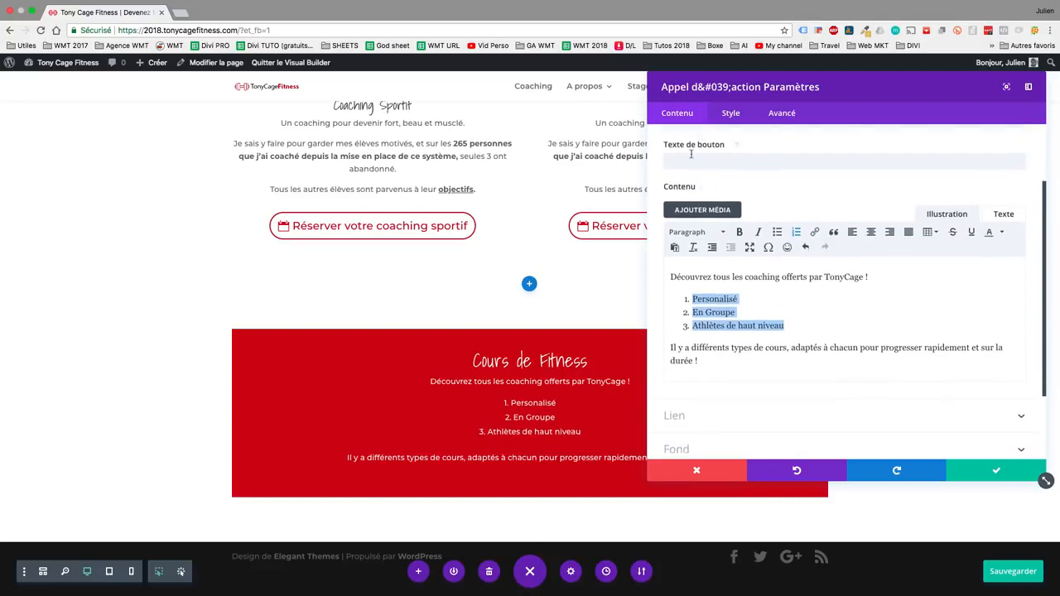
left_click(691, 155)
type("Voir les cou")
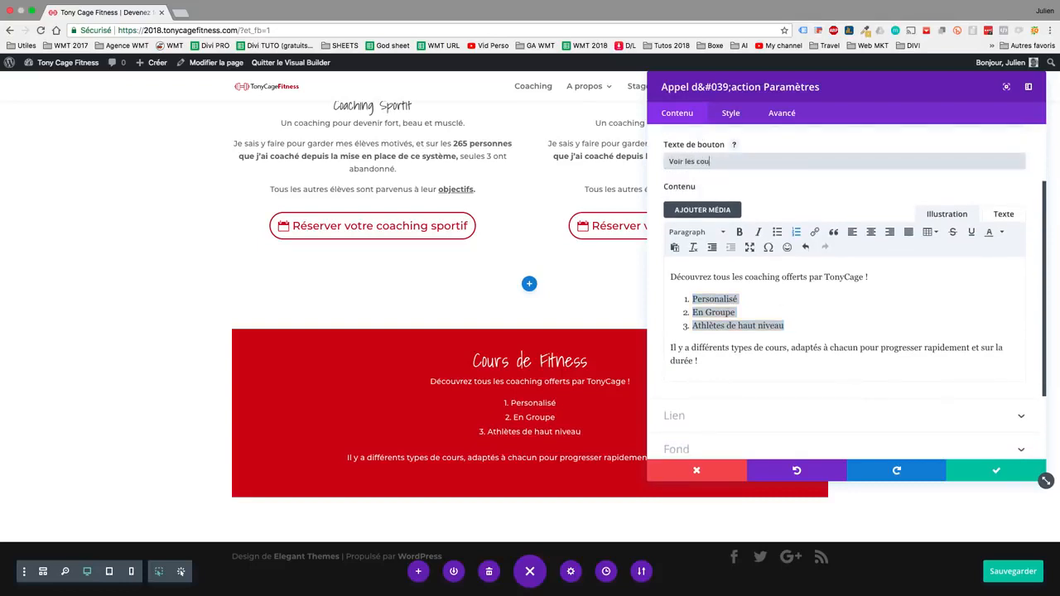
type("rs")
left_click(728, 432)
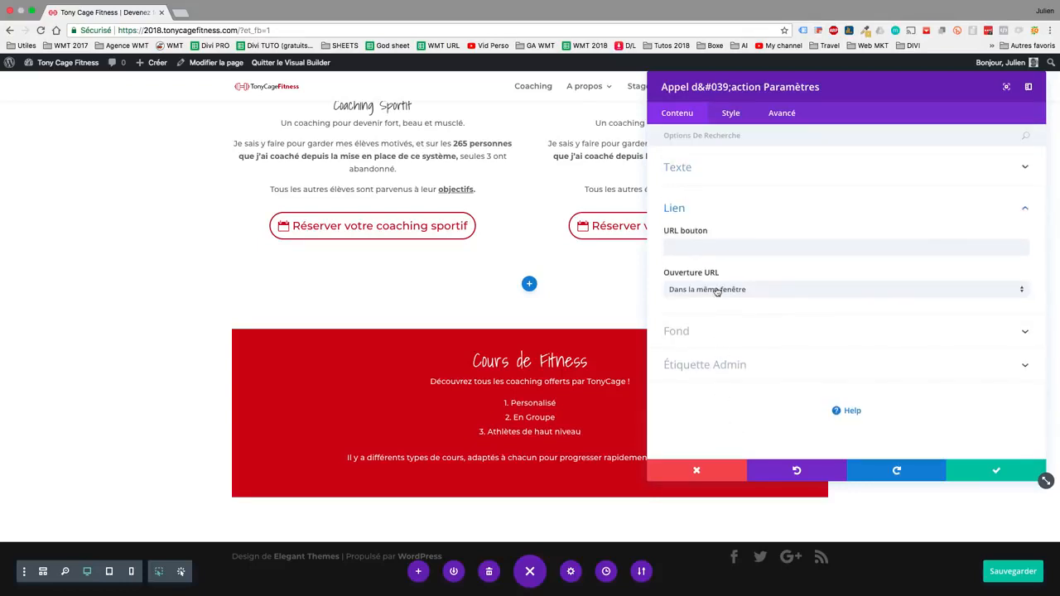
left_click(698, 248)
type("/coaching/")
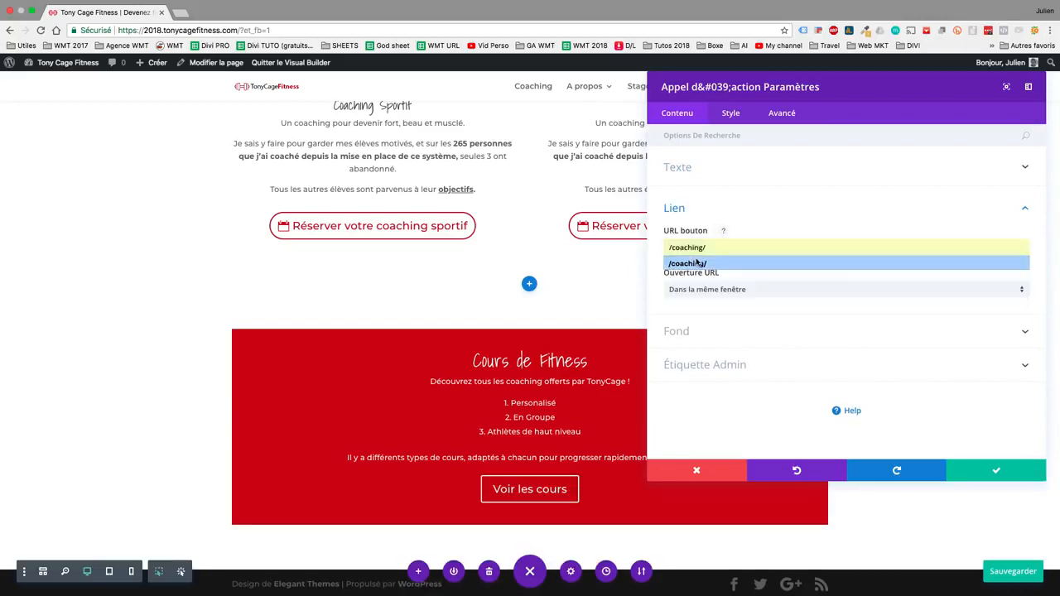
left_click(695, 263)
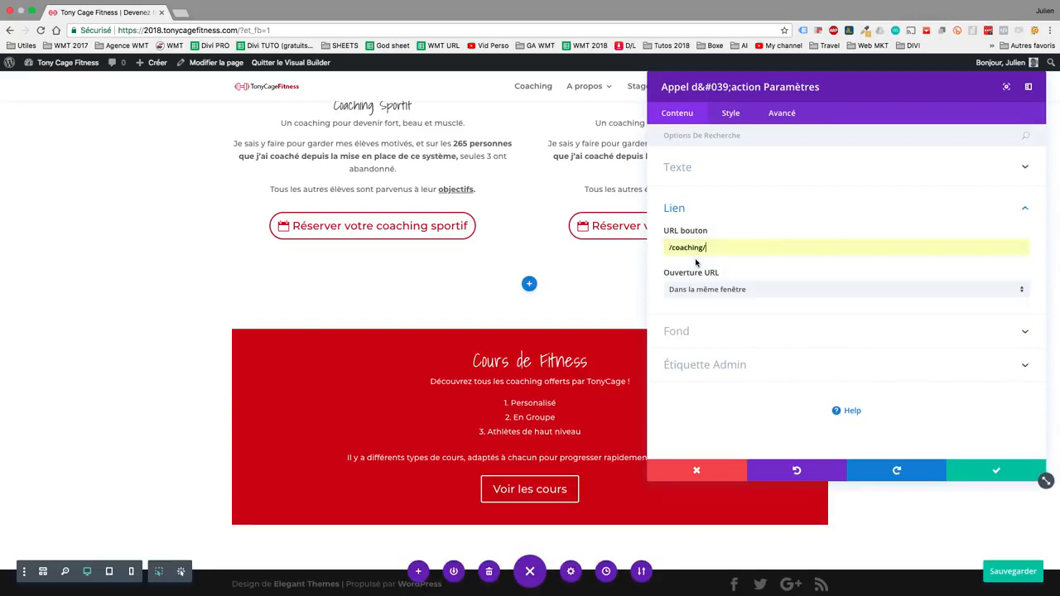
Set the call-to-action background to solid black #000000 and close its settings
left_click(758, 343)
scroll(759, 343, "down", 1)
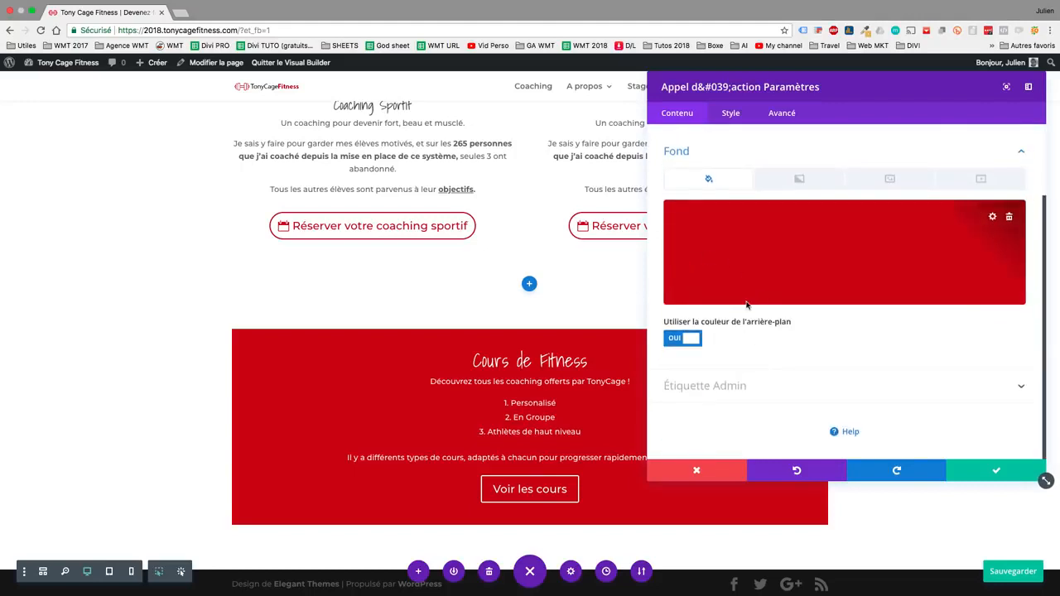
left_click(711, 282)
left_click(767, 306)
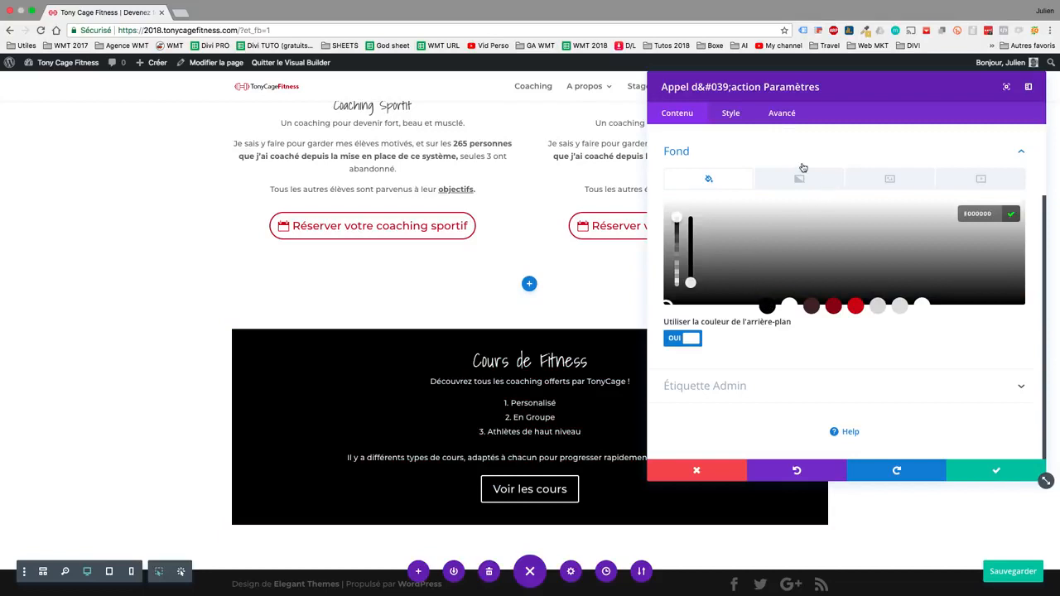
left_click(884, 174)
left_click(779, 178)
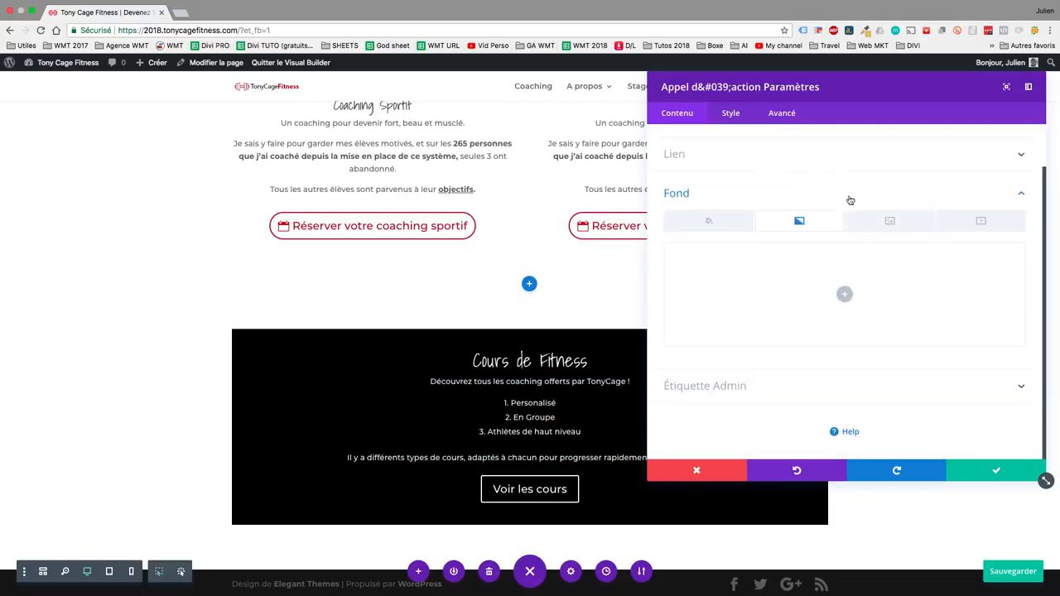
left_click(709, 221)
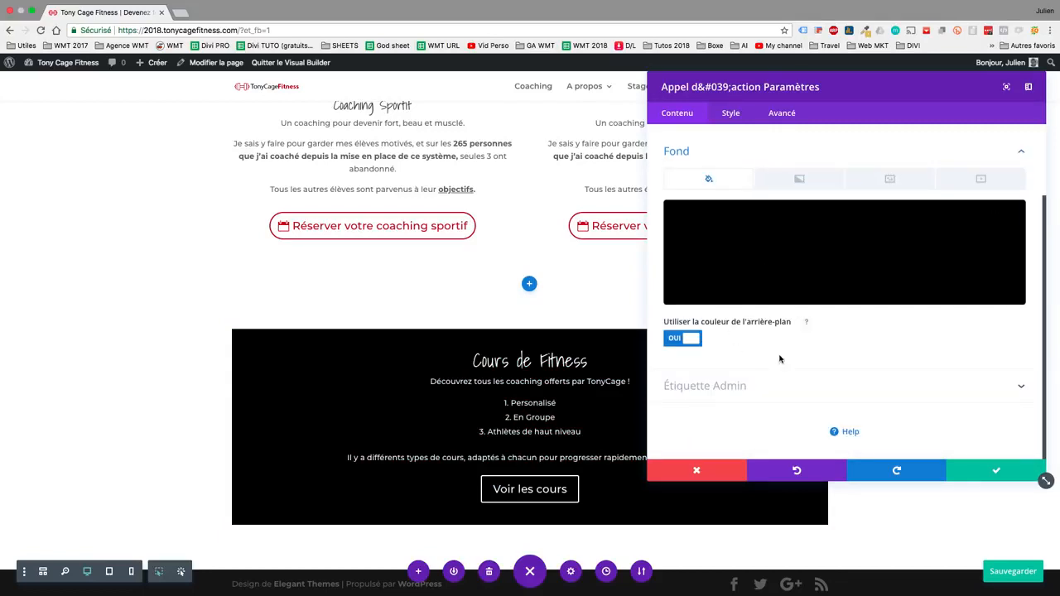
left_click(980, 470)
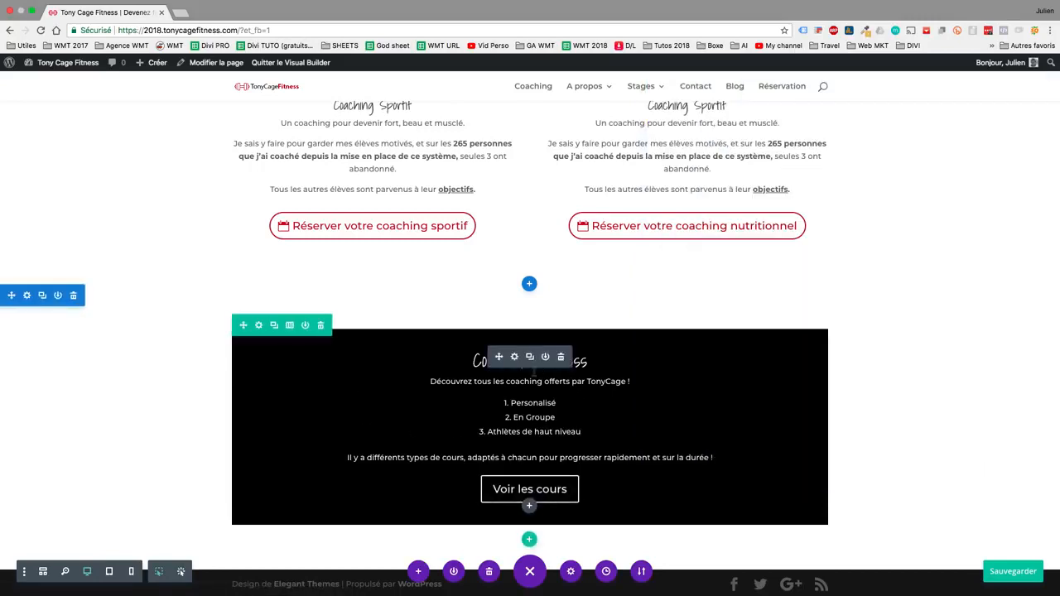
Make the Cours de Fitness row full width with a custom gutter width of 1, then save
left_click(258, 327)
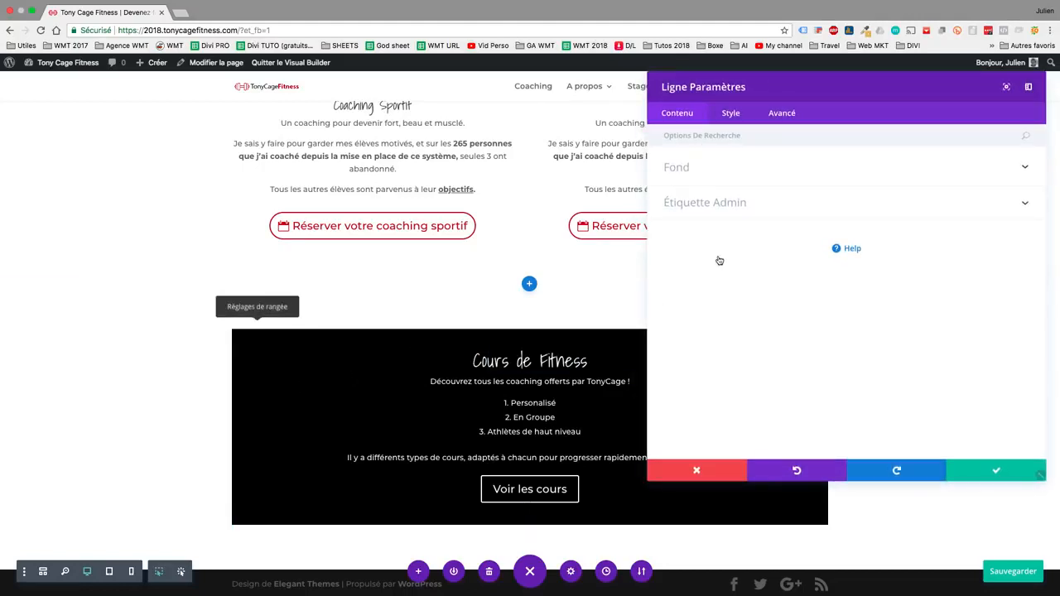
left_click(731, 113)
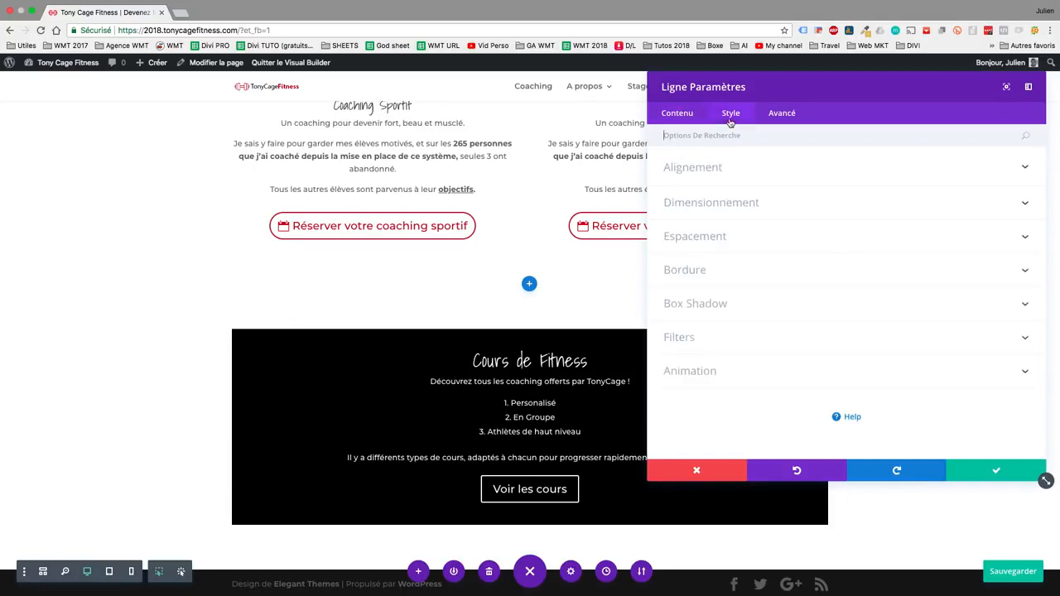
left_click(722, 204)
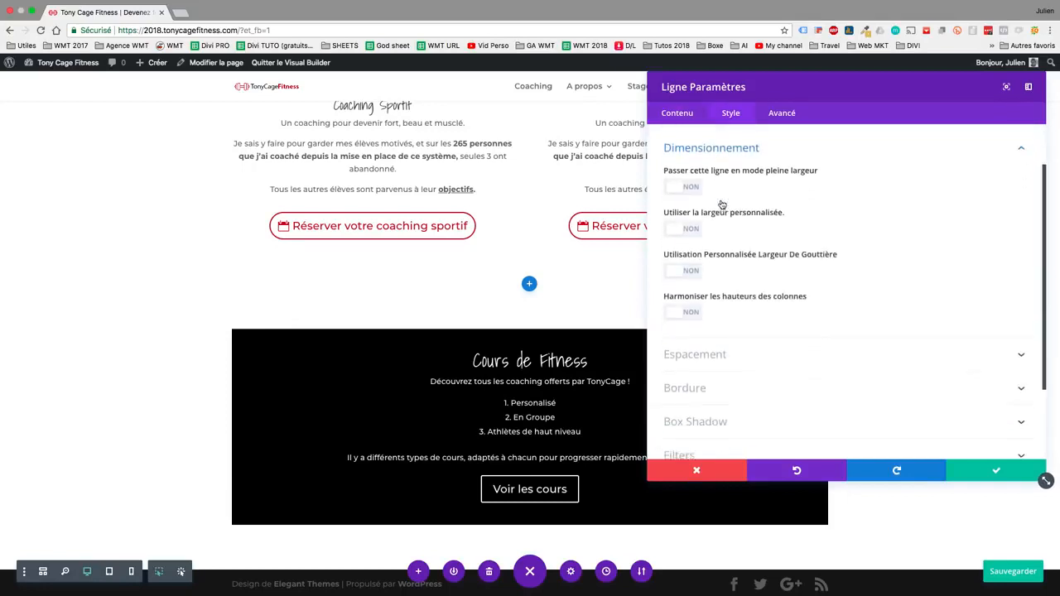
left_click(676, 185)
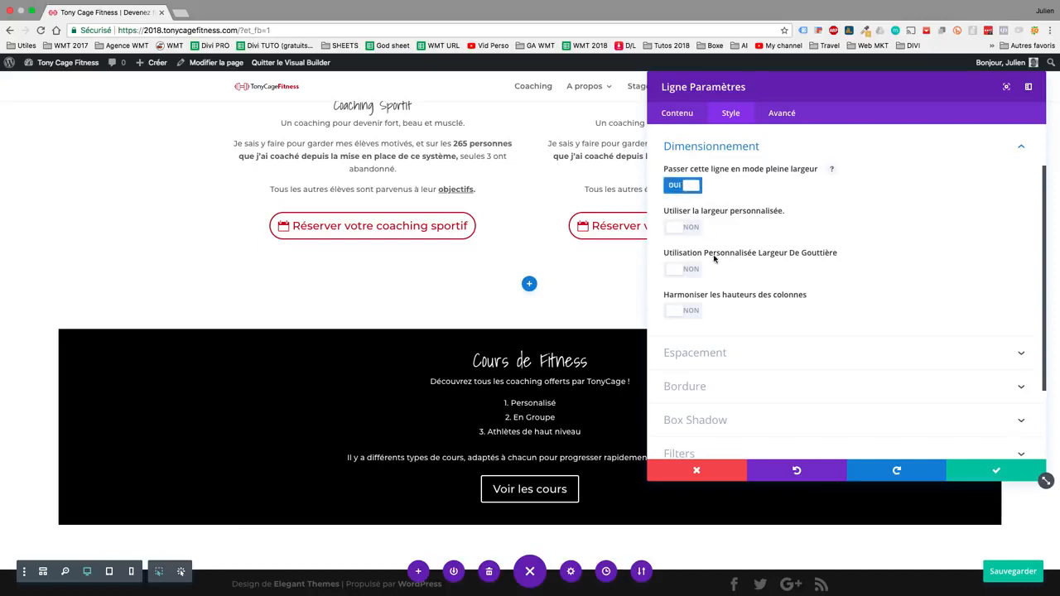
left_click(681, 270)
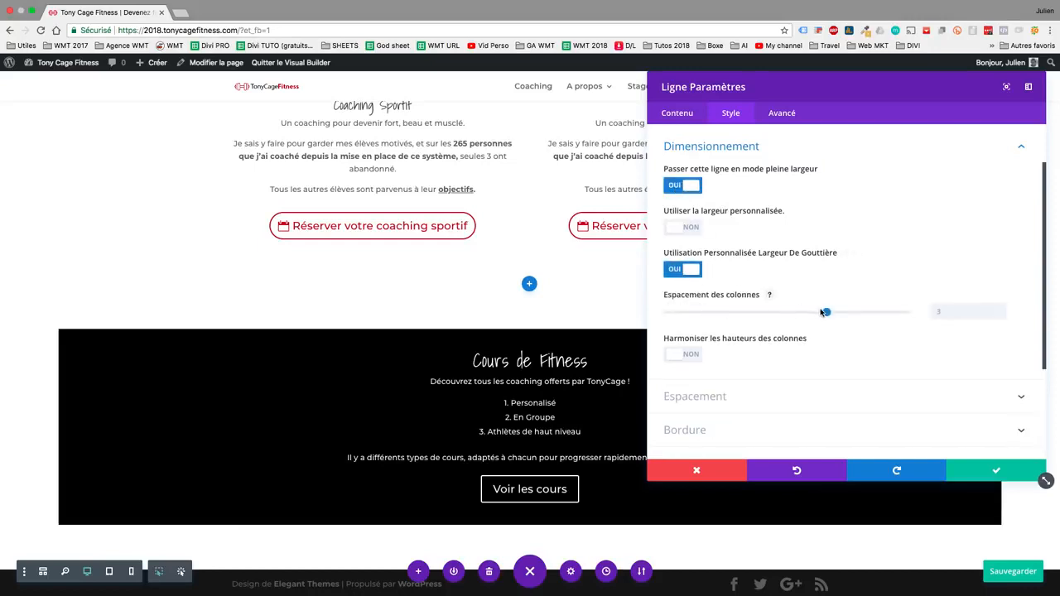
left_click_drag(826, 314, 667, 312)
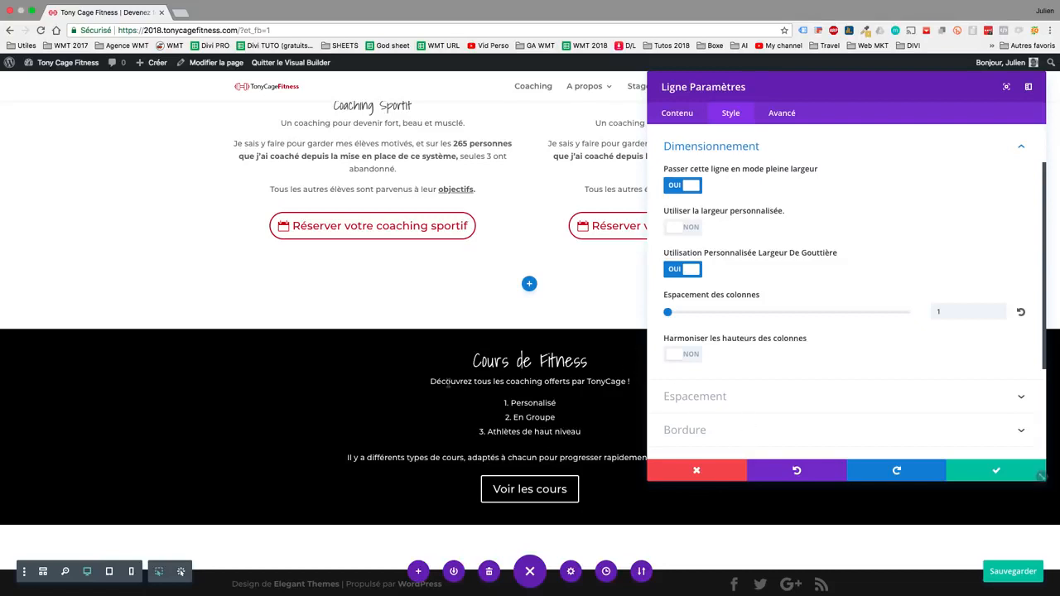
key("super+s")
left_click(996, 470)
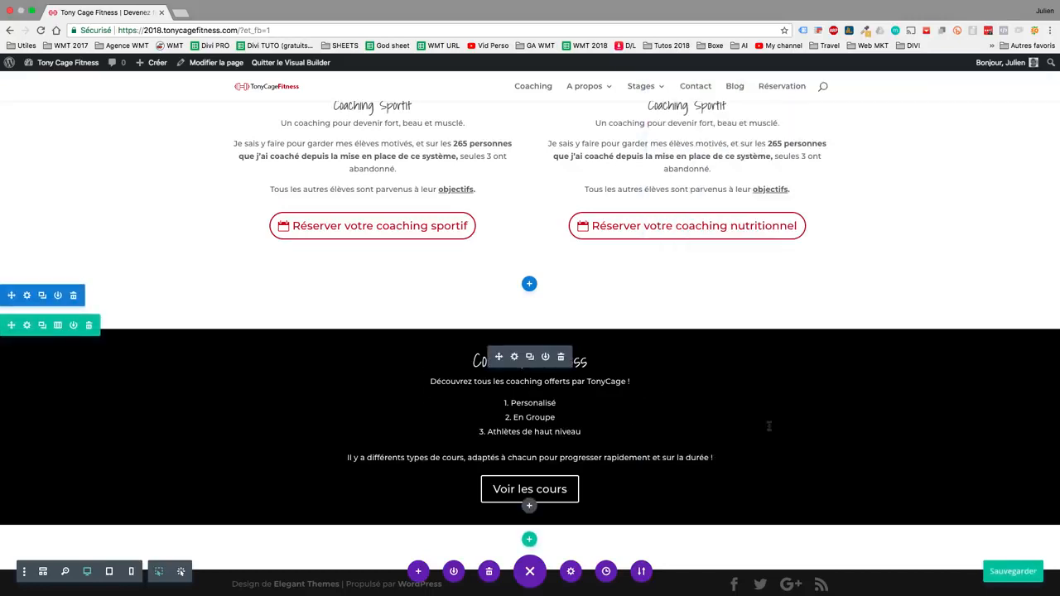
left_click(57, 325)
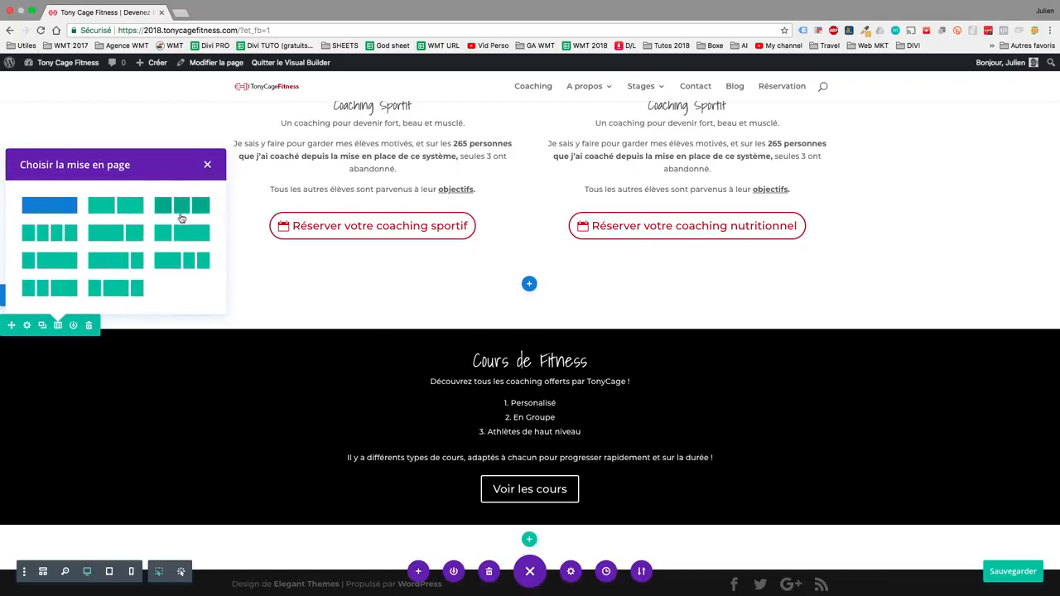
left_click(62, 232)
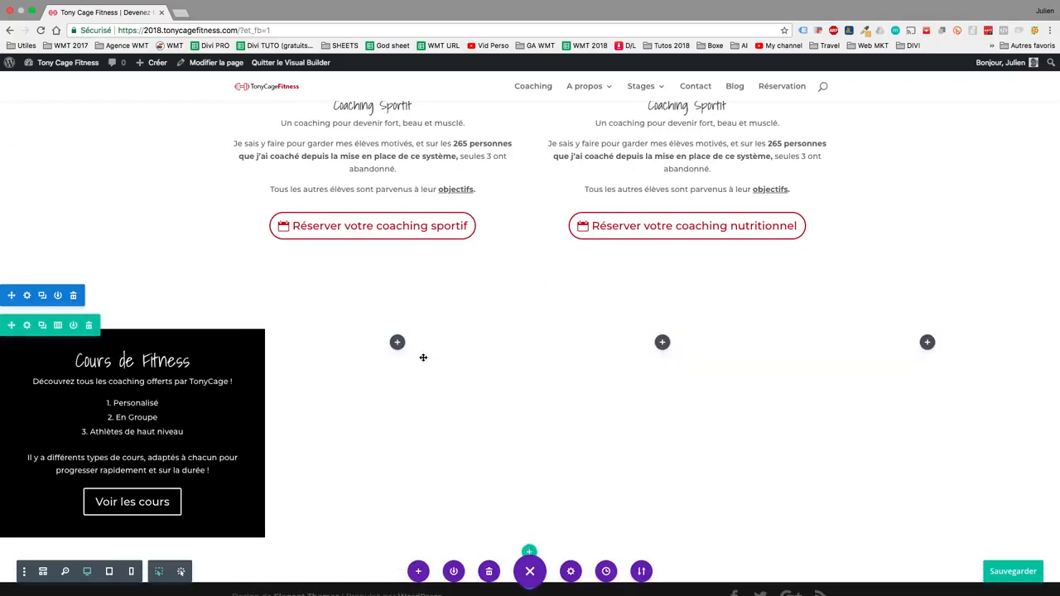
left_click(57, 325)
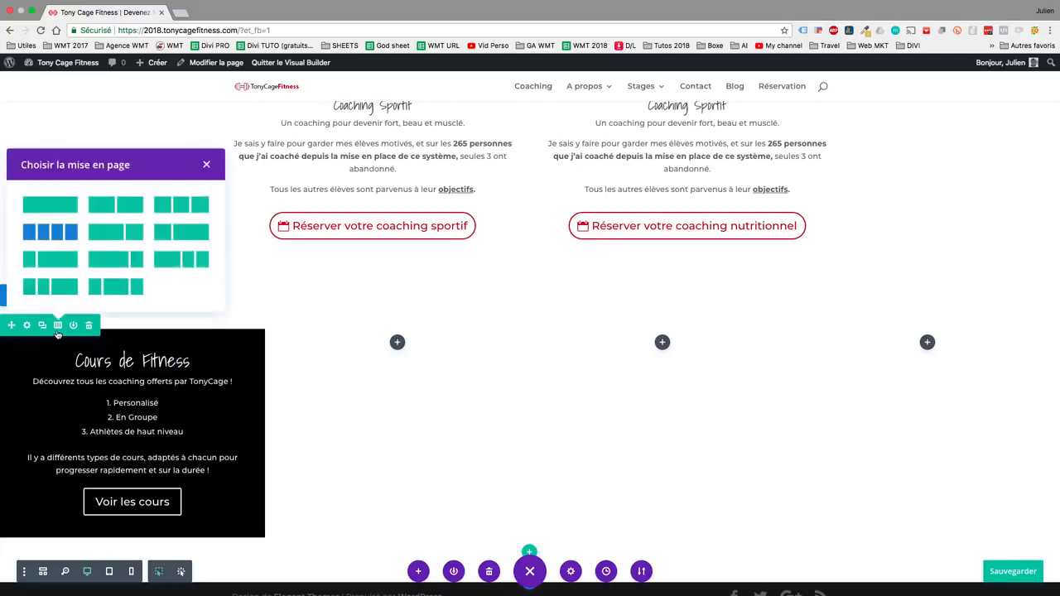
left_click(59, 207)
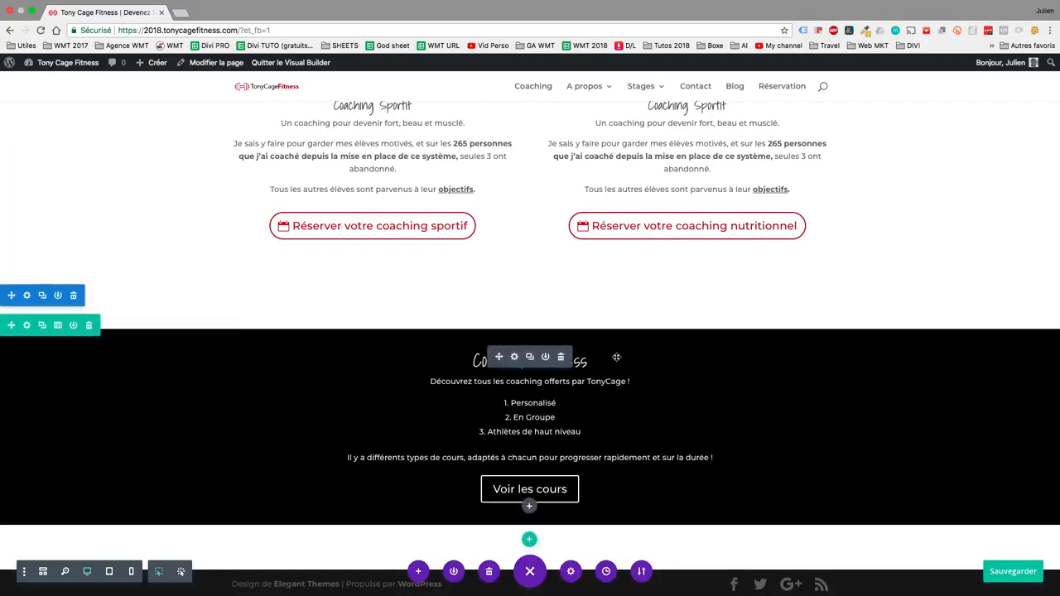
scroll(679, 341, "down", 1)
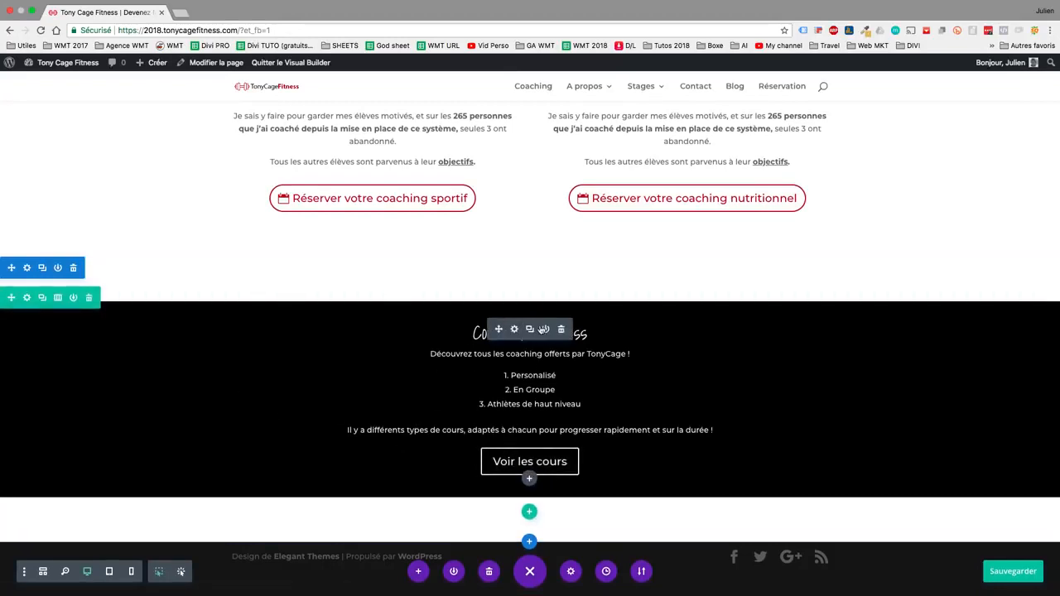
Set the call-to-action's desktop padding to 50px top and 40px bottom
left_click(514, 330)
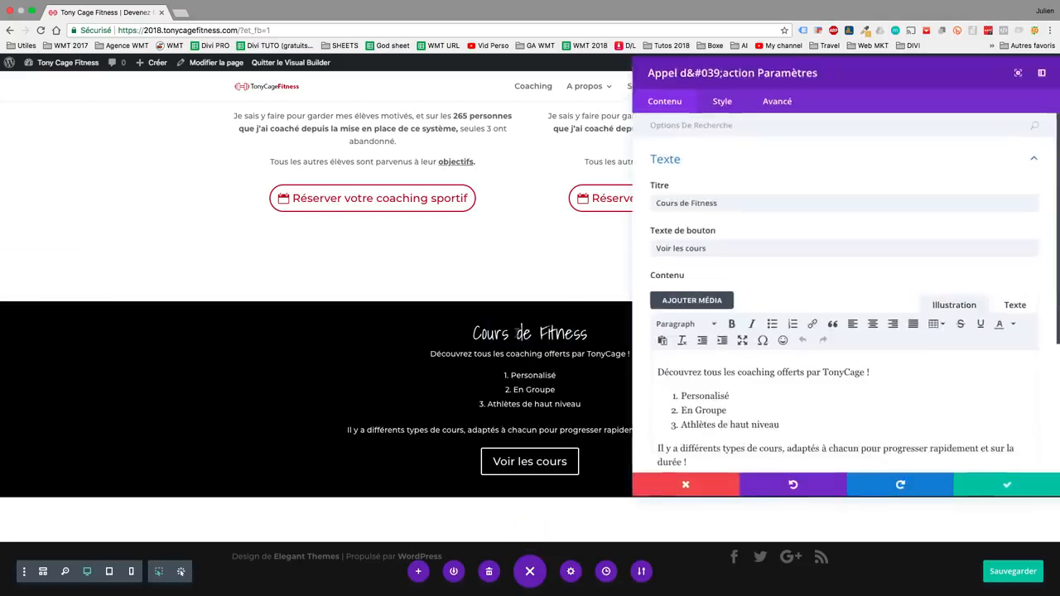
left_click(731, 116)
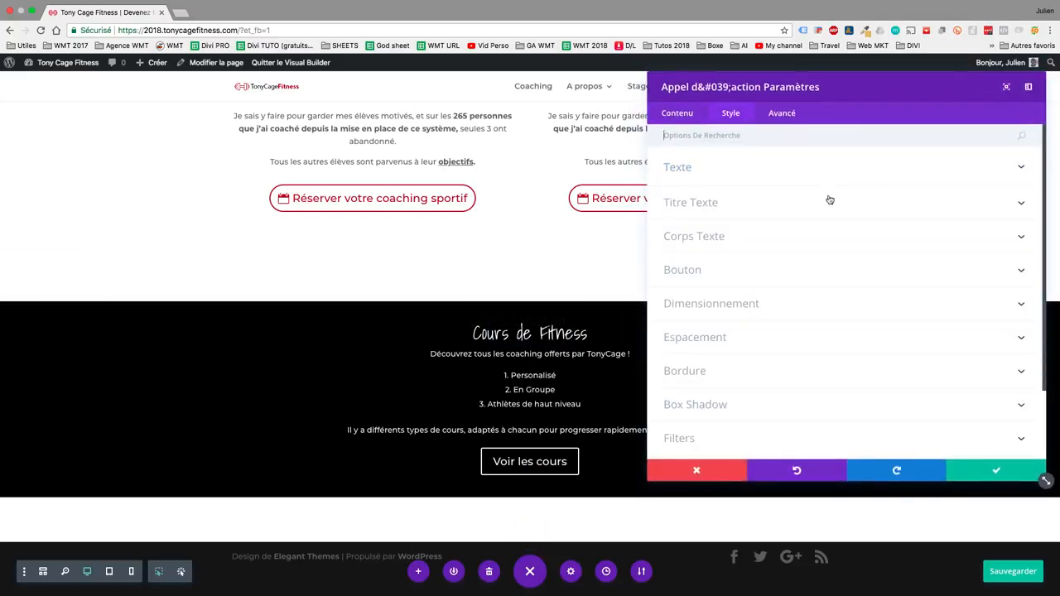
left_click(740, 339)
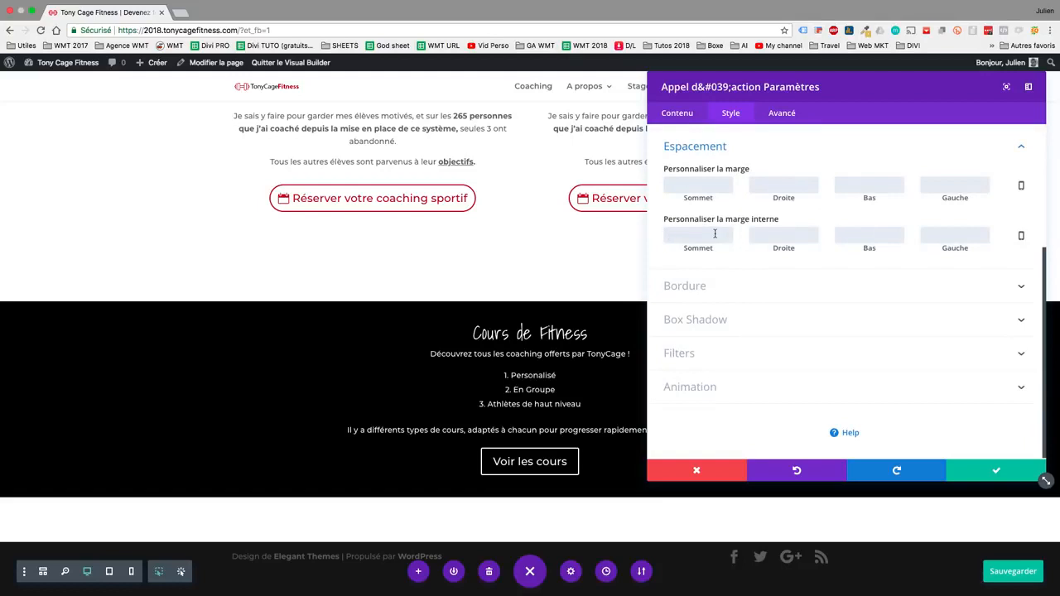
left_click(698, 234)
type("100")
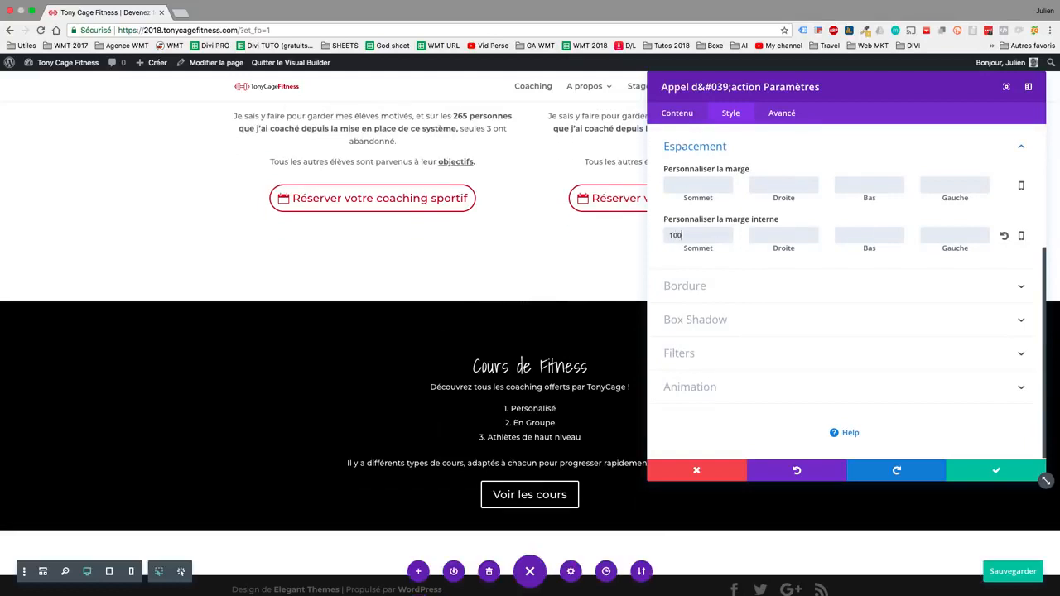
key("BackSpace")
key("BackSpace")
key("BackSpace")
type("50px")
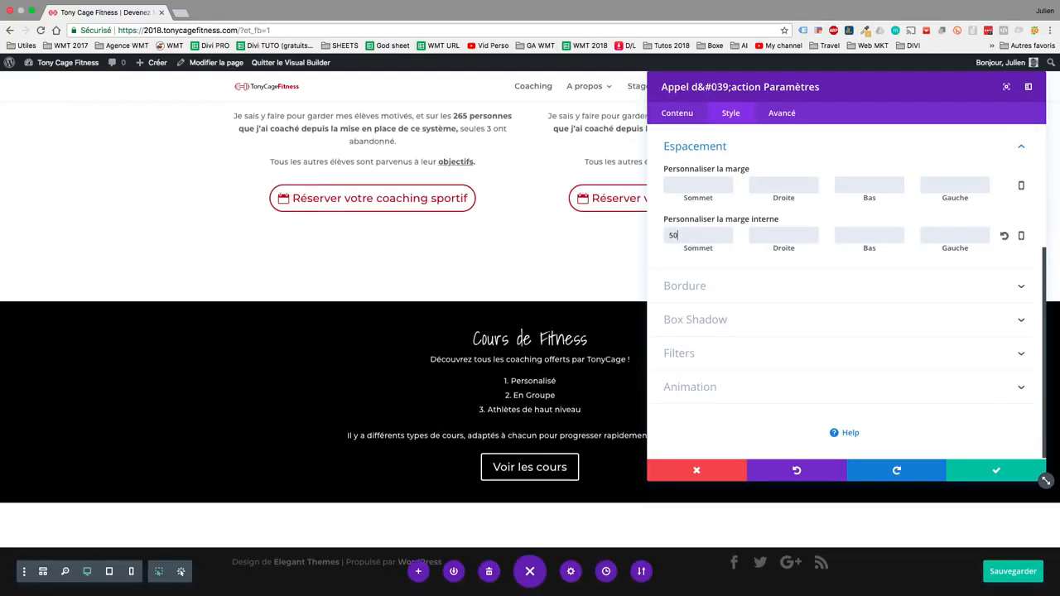
left_click(852, 241)
type("30")
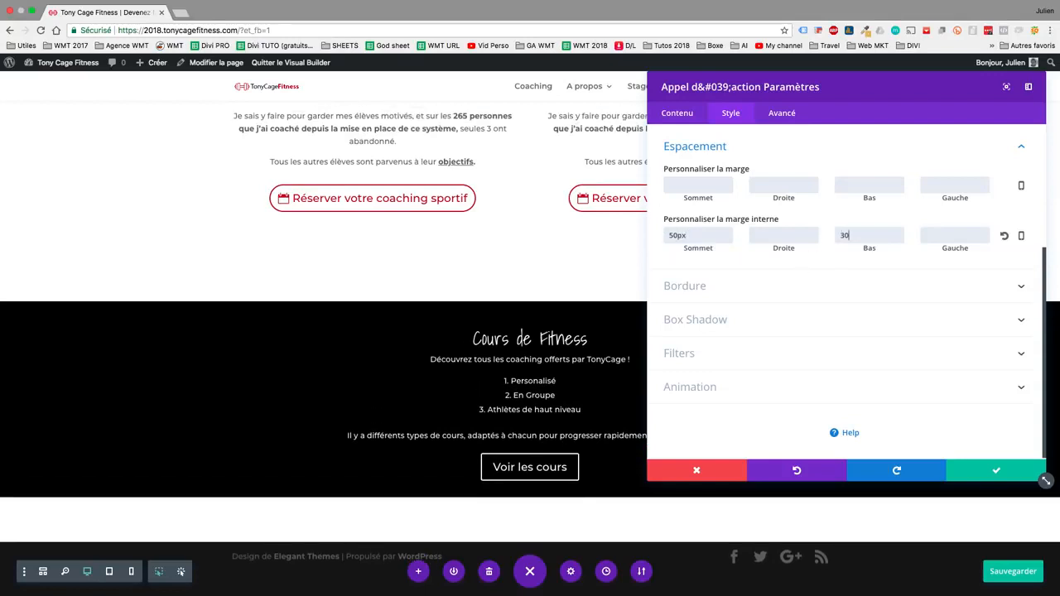
key("BackSpace")
key("BackSpace")
type("40")
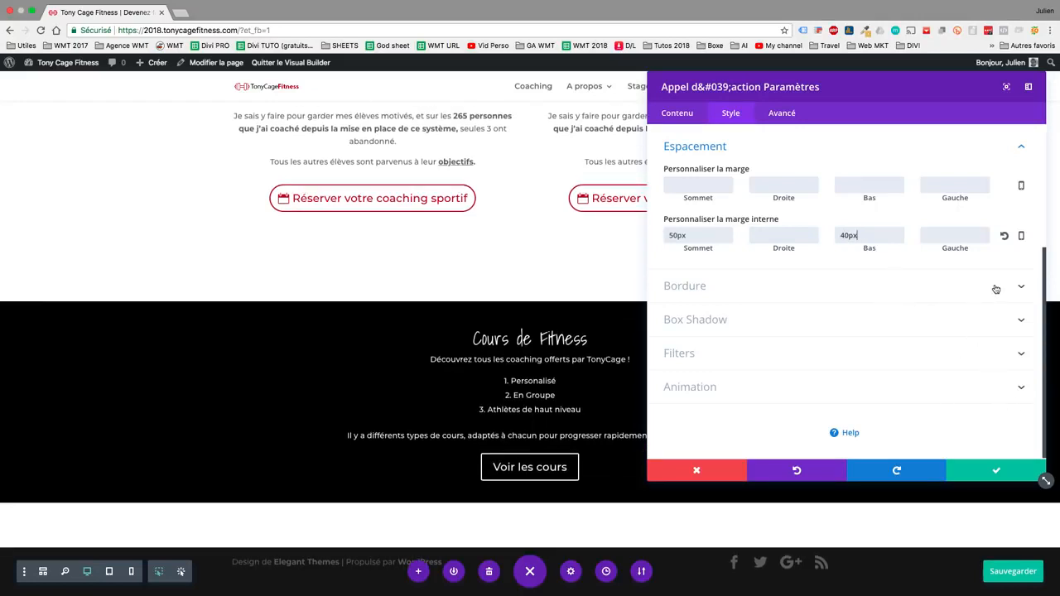
Review tablet and smartphone padding, reset smartphone bottom padding to default, and return to Desktop
left_click(1022, 235)
left_click(747, 242)
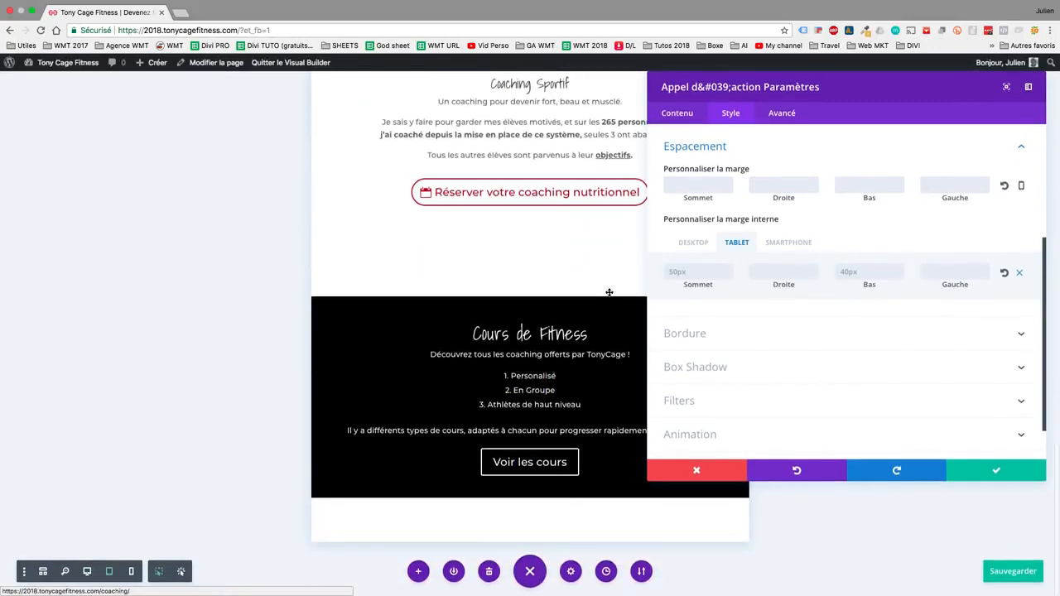
left_click(789, 247)
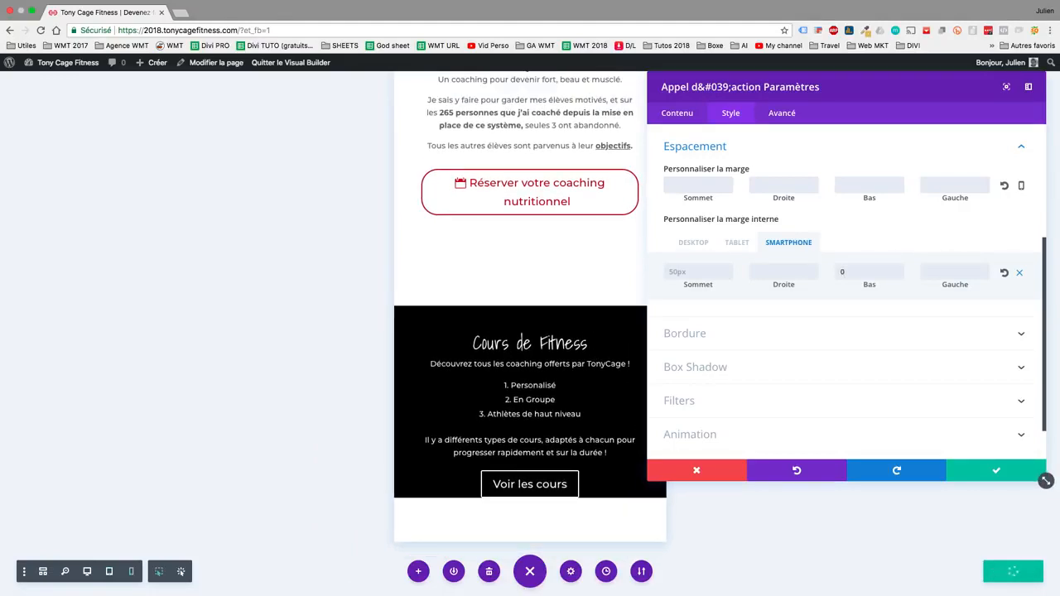
key("BackSpace")
type("10")
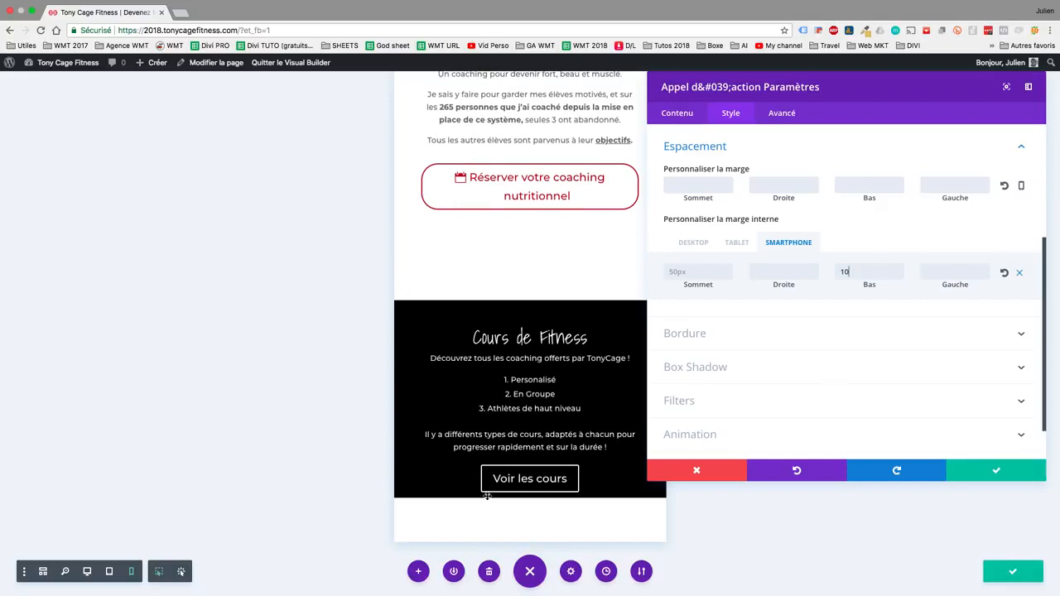
double_click(851, 271)
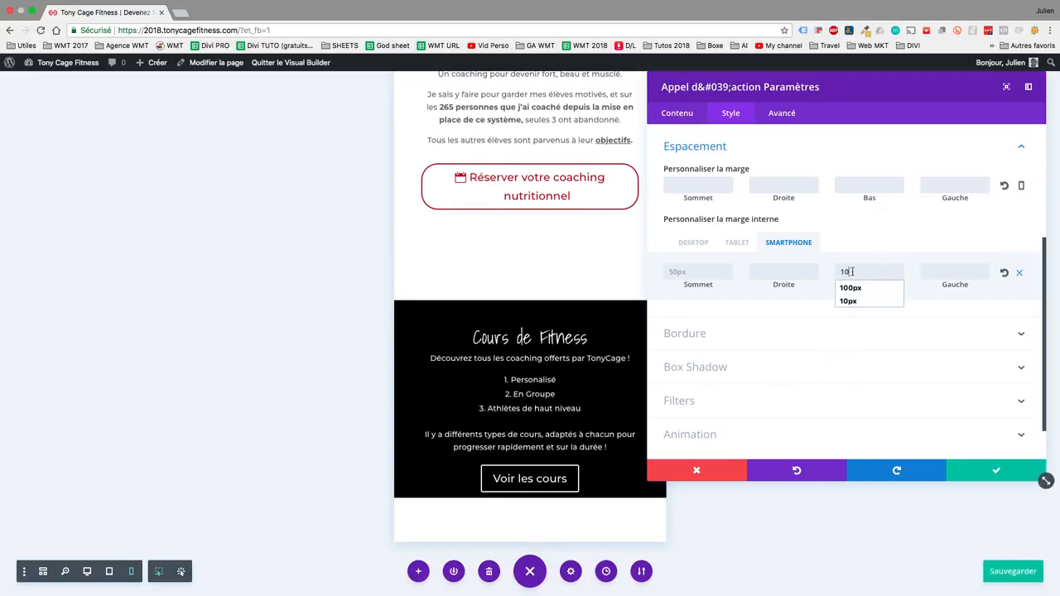
left_click(1005, 273)
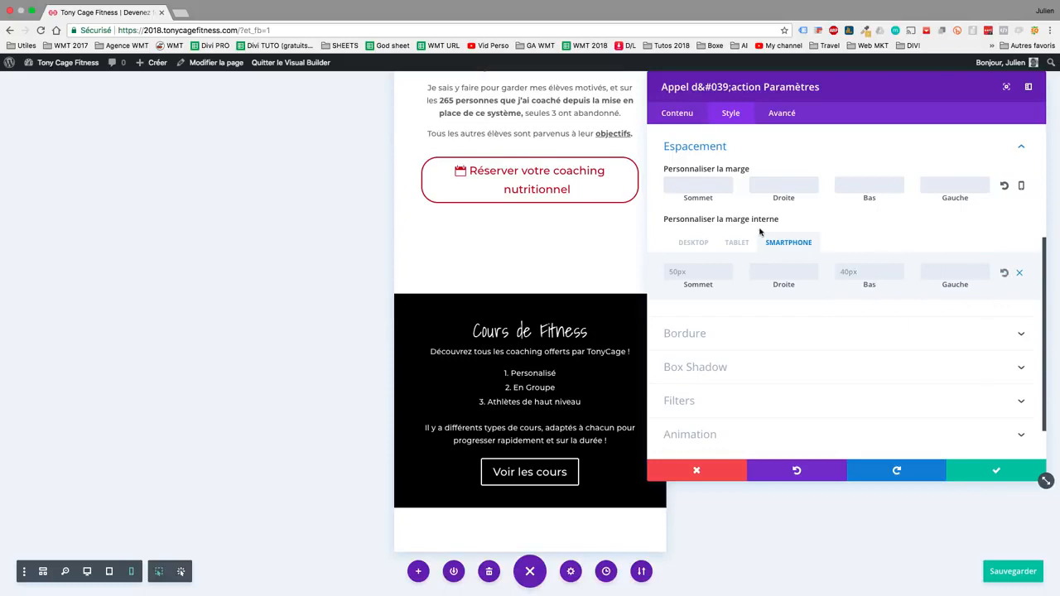
left_click(700, 243)
scroll(635, 256, "up", 6)
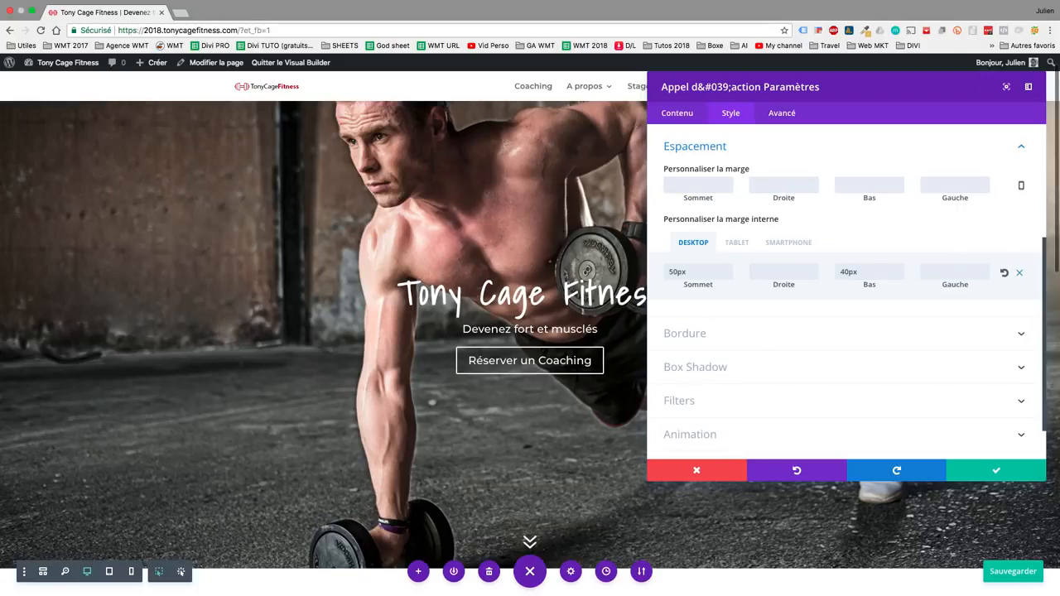
scroll(991, 484, "down", 10)
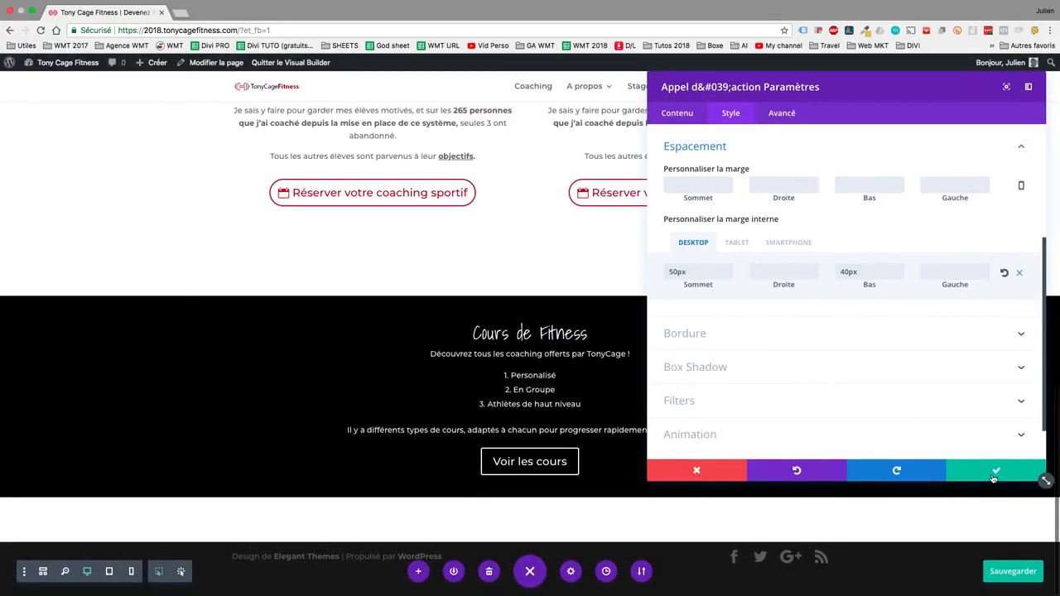
Close the call-to-action settings and dismiss the add-section prompt below Cours de Fitness
left_click(995, 472)
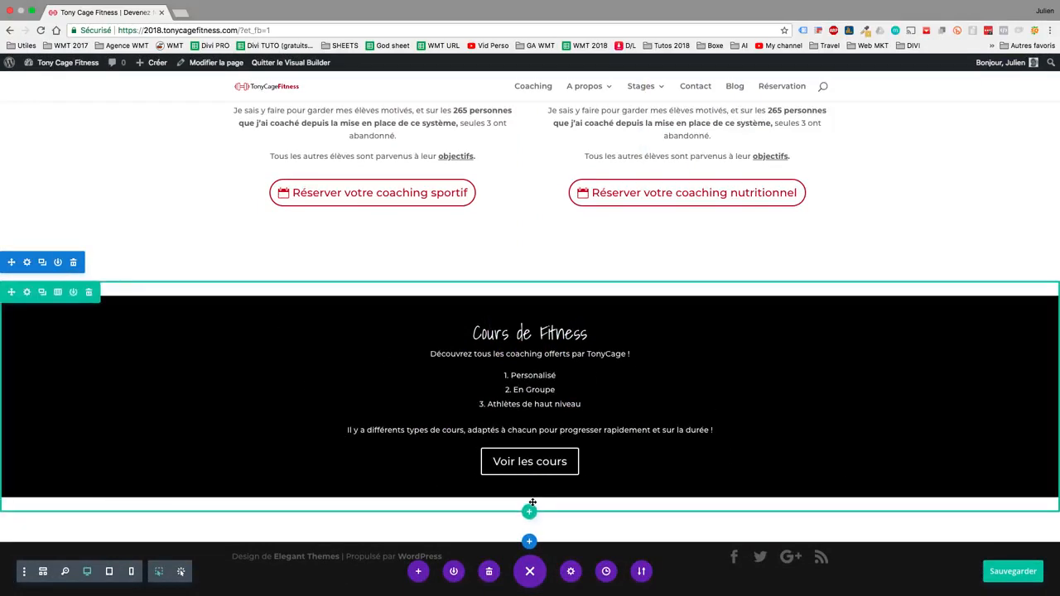
left_click(531, 544)
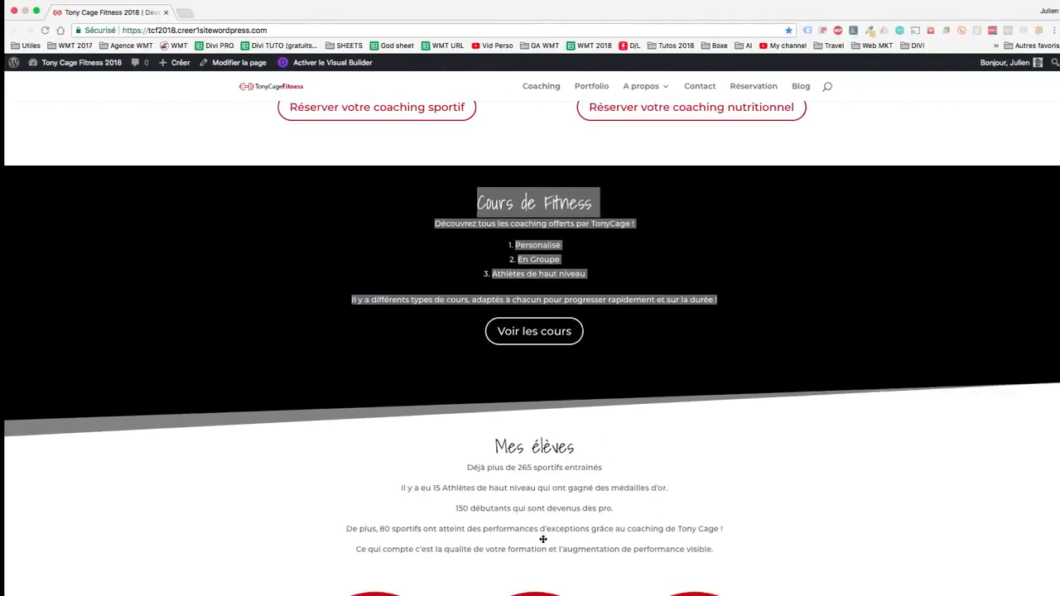
scroll(543, 539, "down", 5)
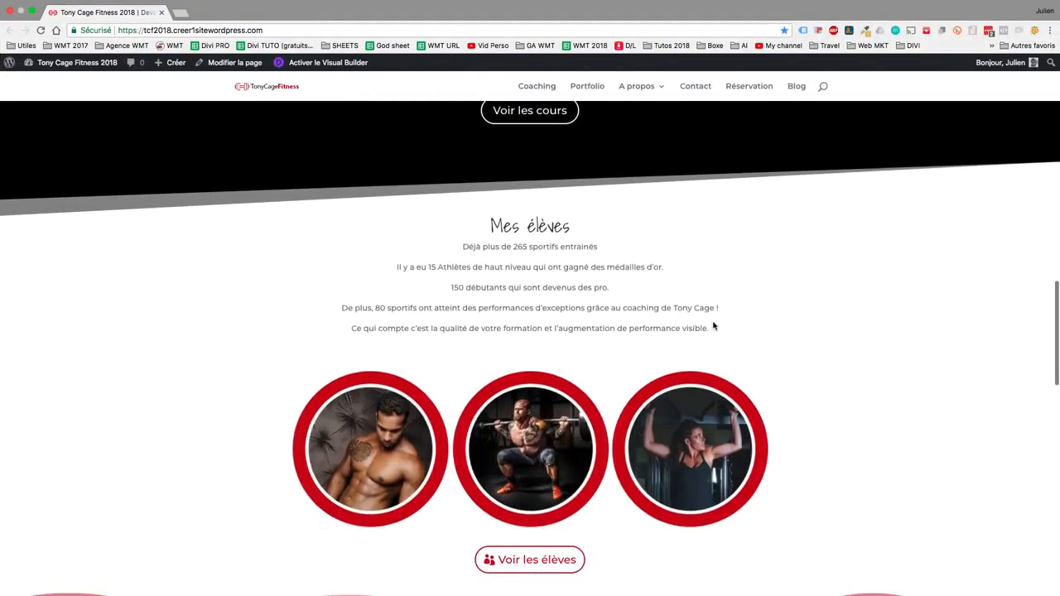
left_click_drag(713, 328, 464, 224)
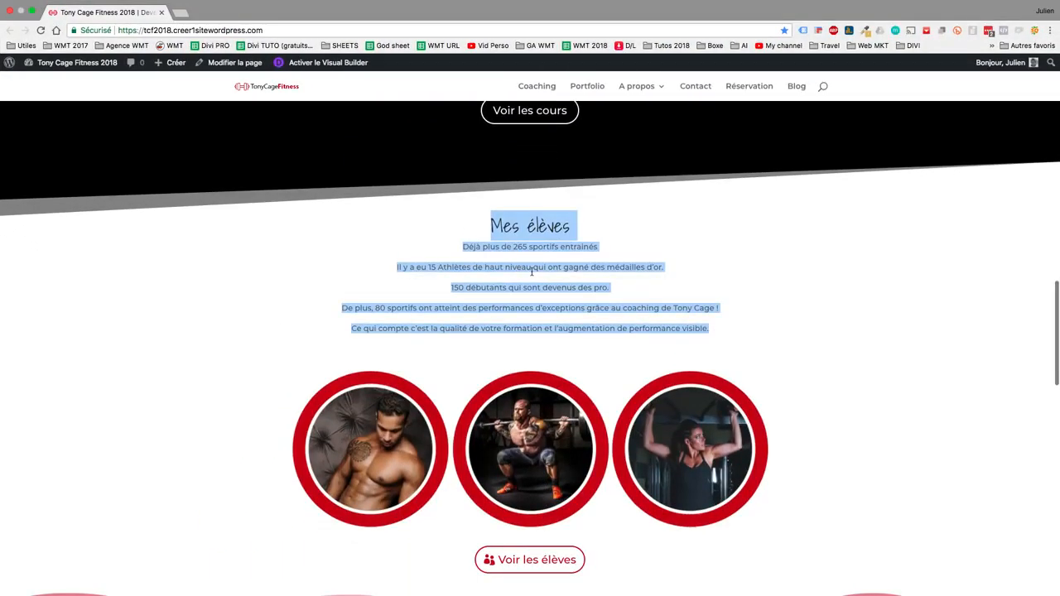
scroll(532, 271, "down", 1)
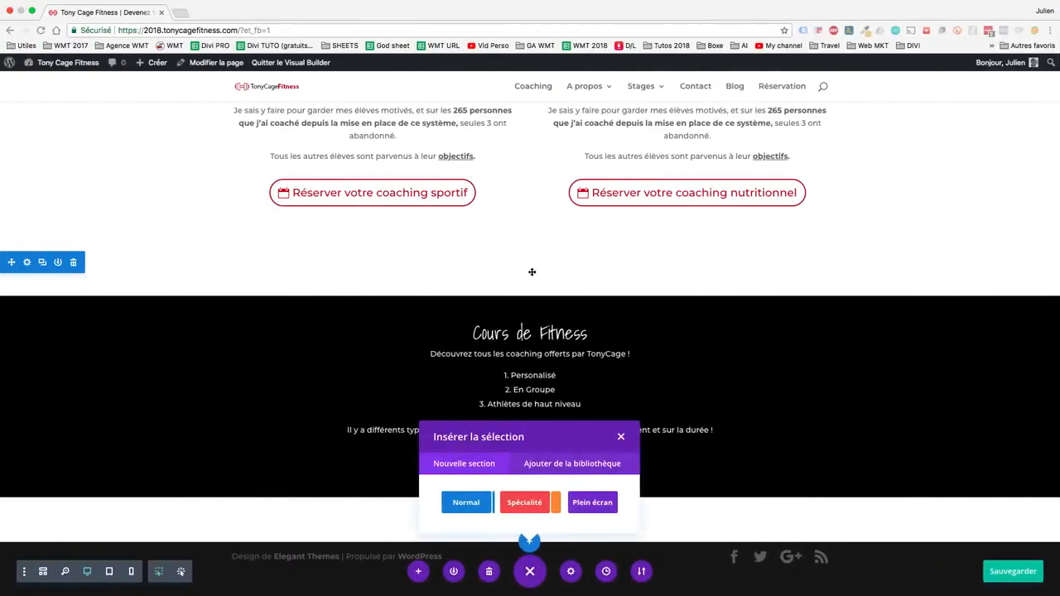
left_click(622, 437)
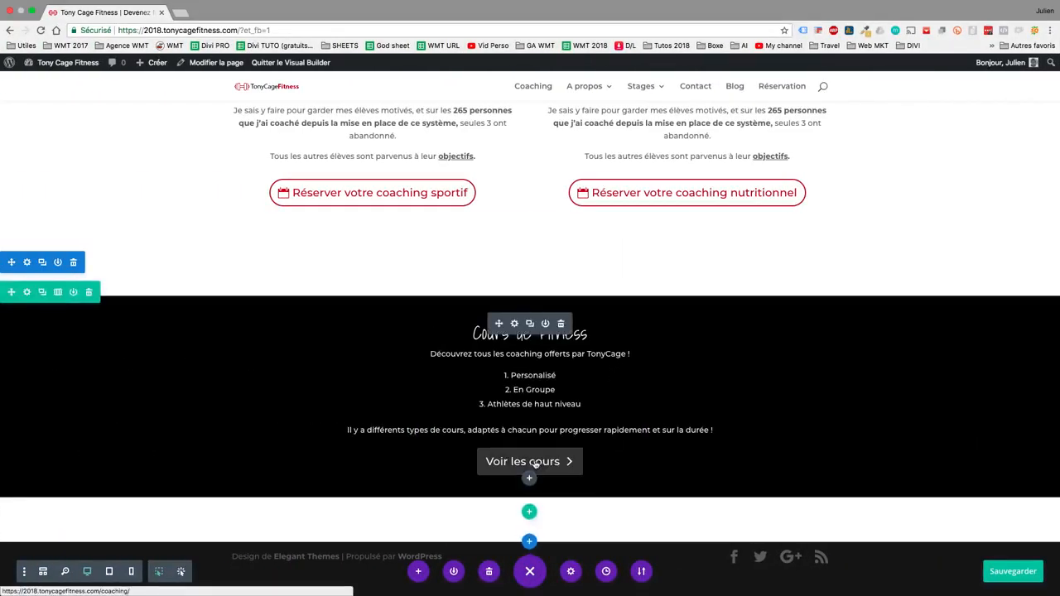
Turn on custom button styles and set the Voir les cours button border radius to 35px
left_click(515, 324)
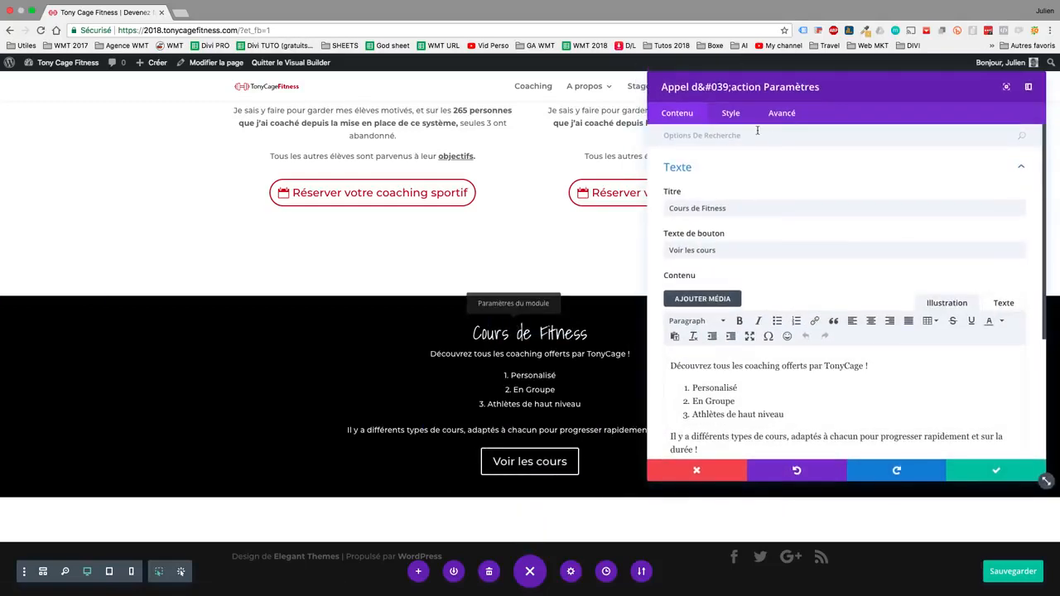
left_click(731, 113)
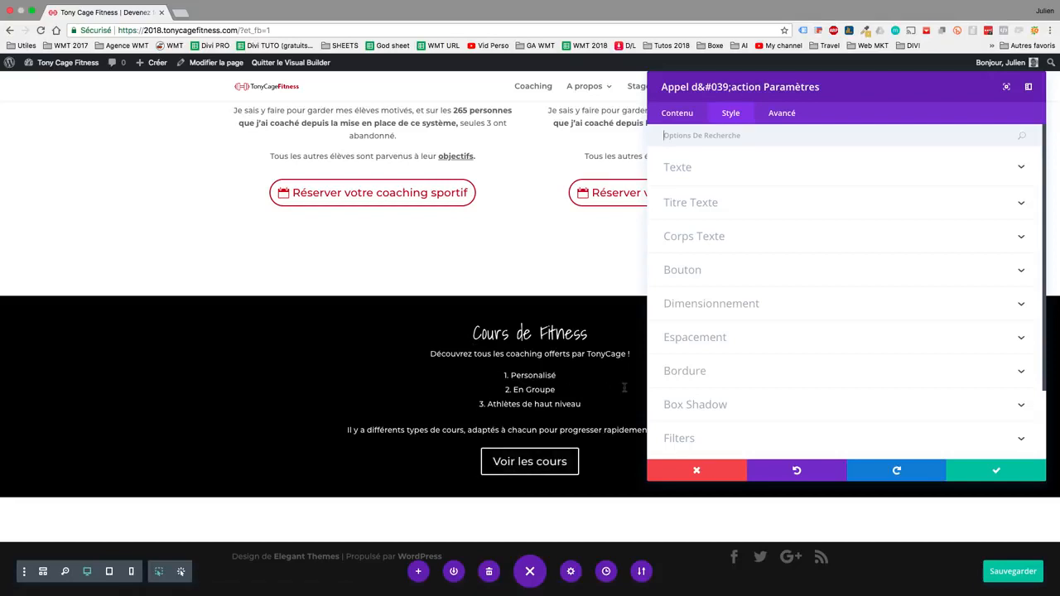
left_click(701, 281)
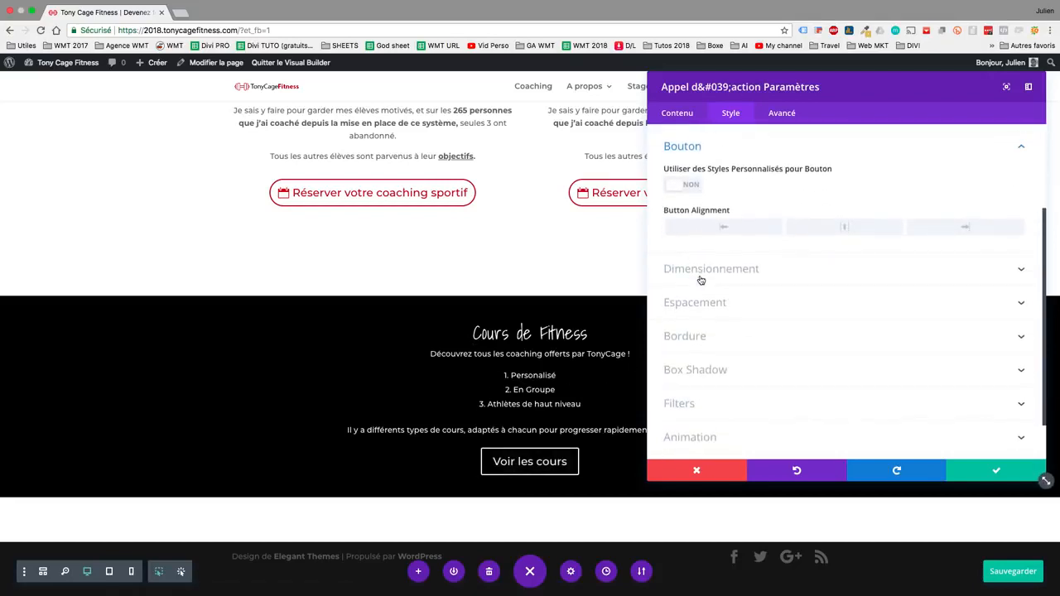
left_click(679, 186)
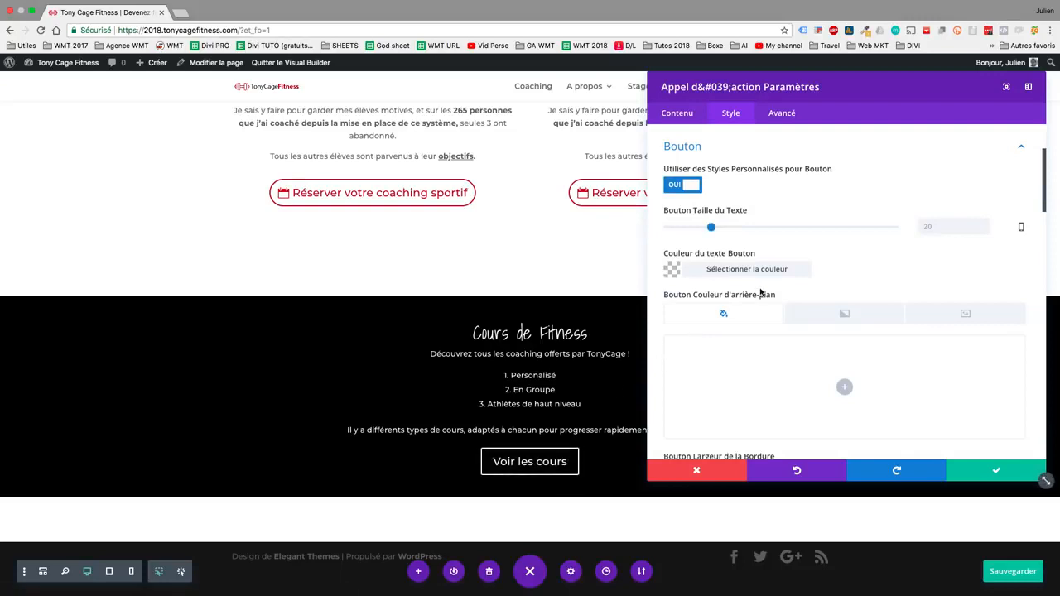
scroll(760, 293, "down", 2)
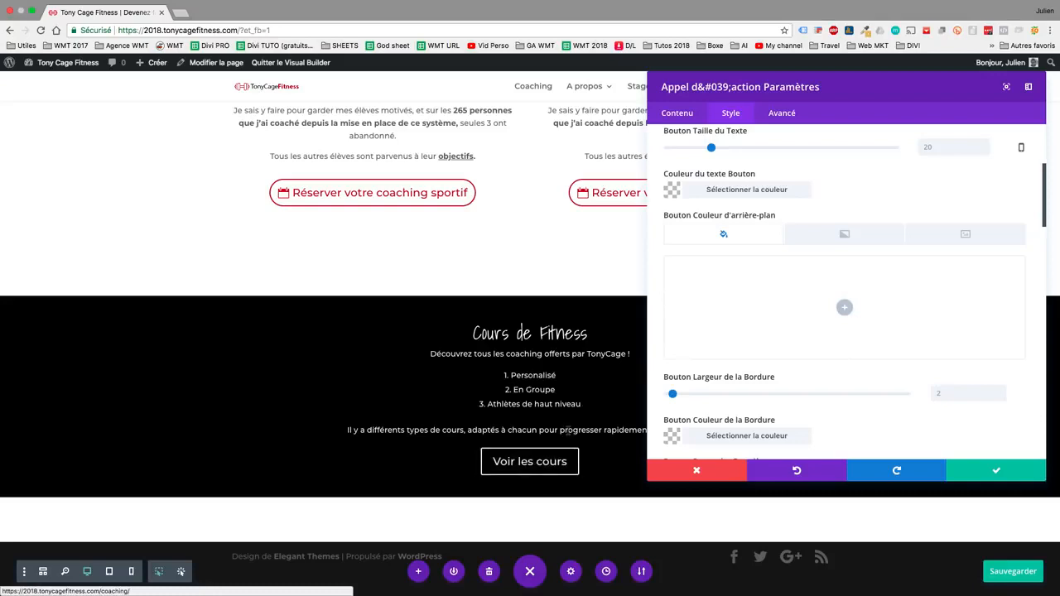
scroll(767, 373, "down", 3)
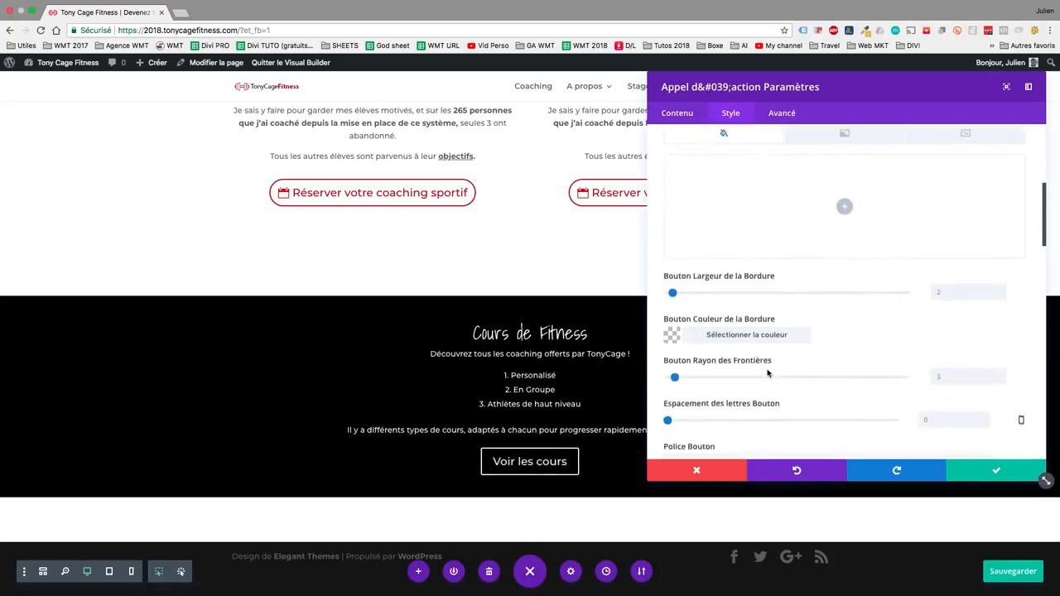
scroll(768, 374, "down", 1)
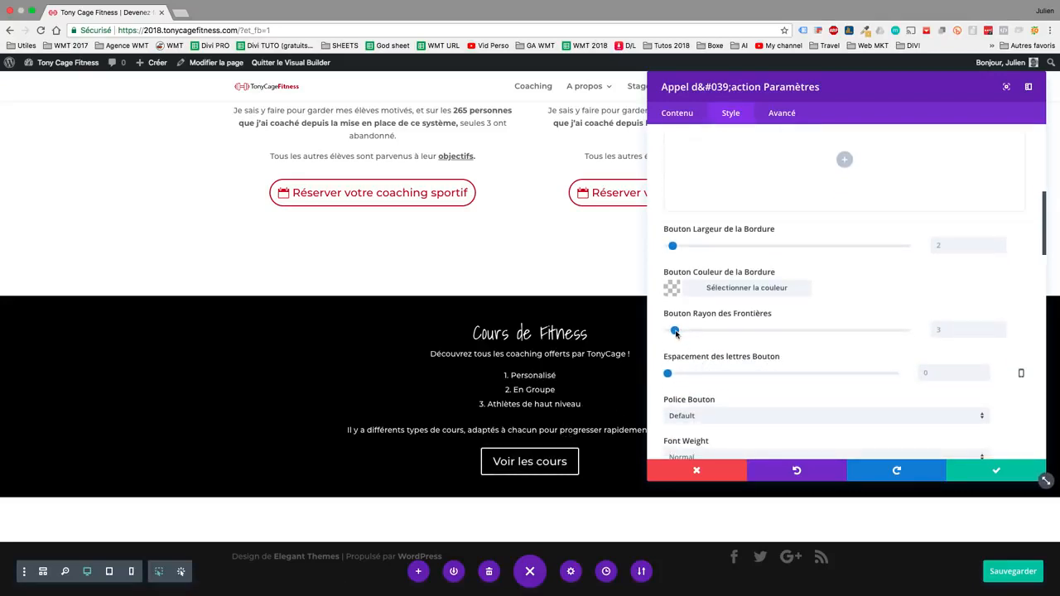
left_click_drag(676, 333, 751, 332)
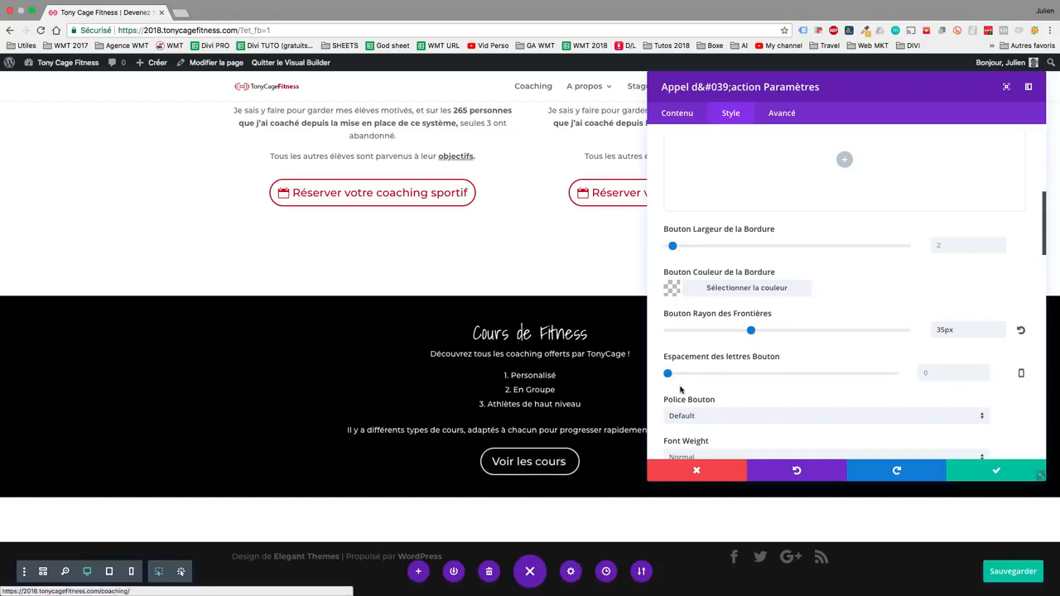
scroll(680, 389, "down", 7)
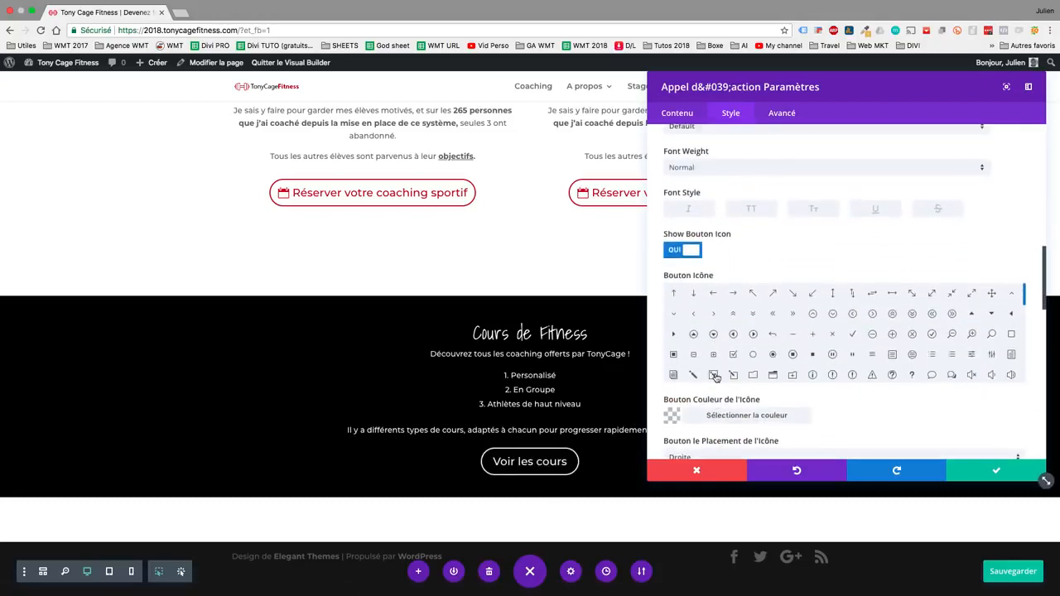
Give the Voir les cours button a right-pointing triangle icon coloured white #ffffff
left_click(675, 337)
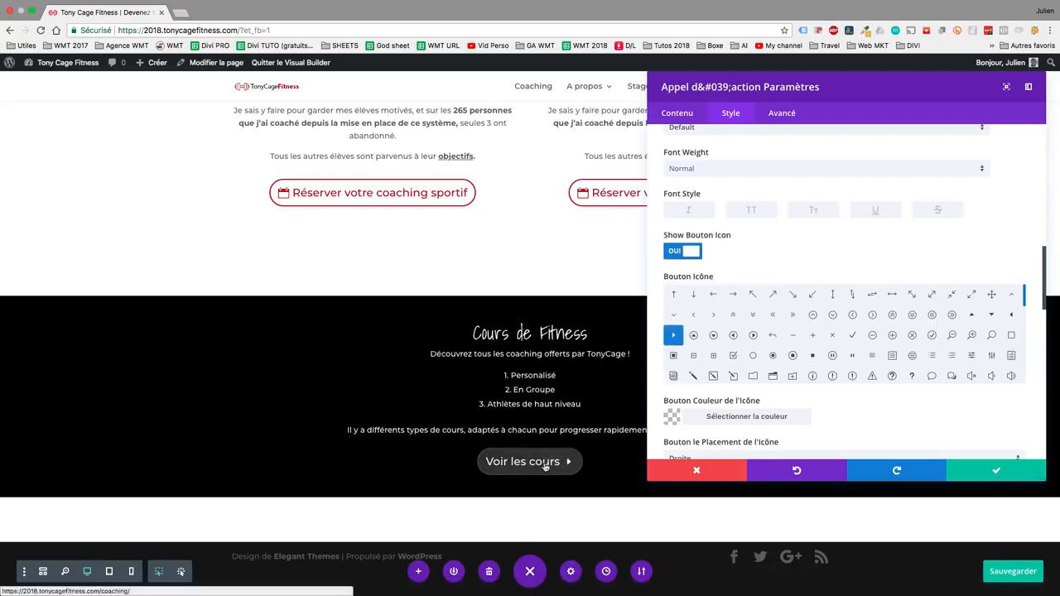
scroll(754, 381, "down", 2)
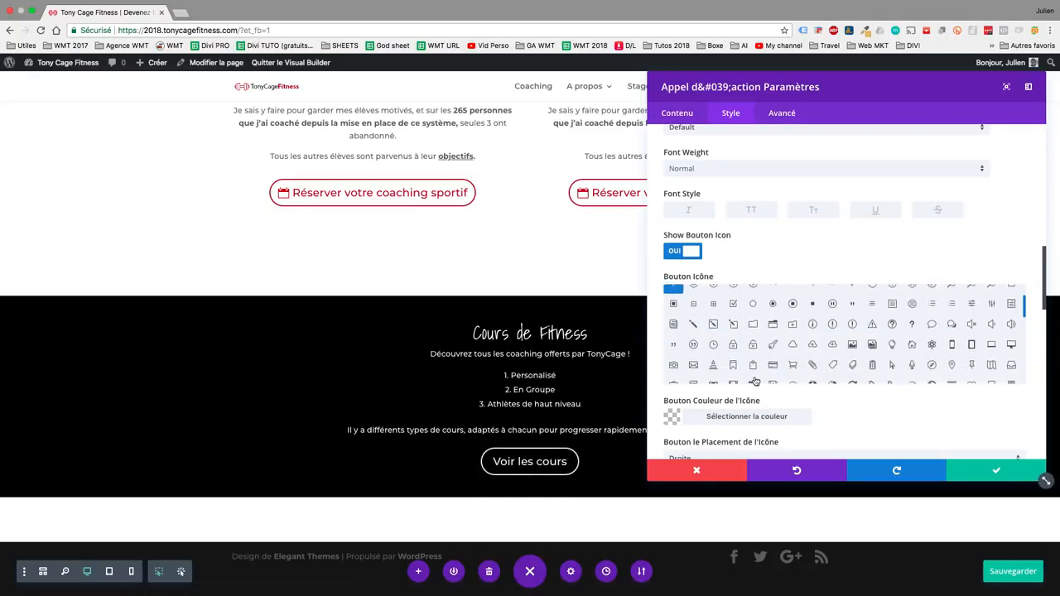
scroll(856, 408, "down", 3)
scroll(856, 408, "down", 1)
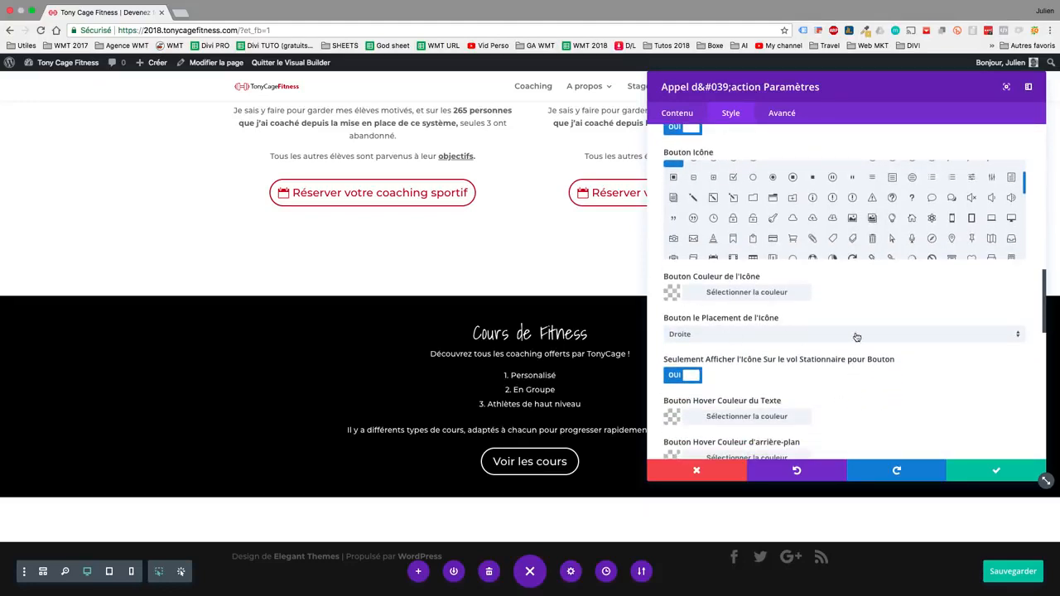
scroll(856, 336, "down", 3)
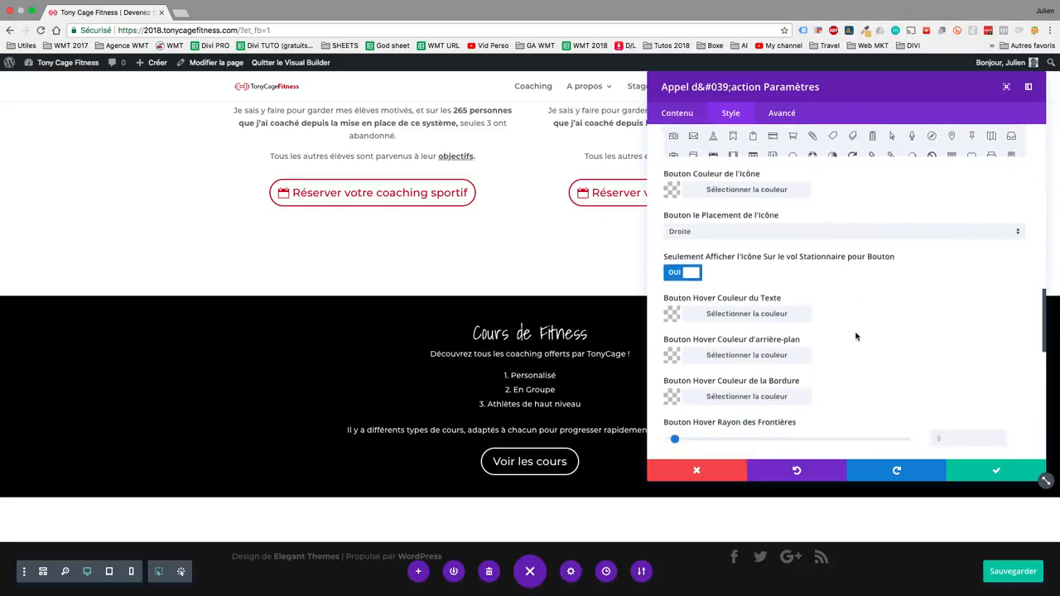
left_click(681, 195)
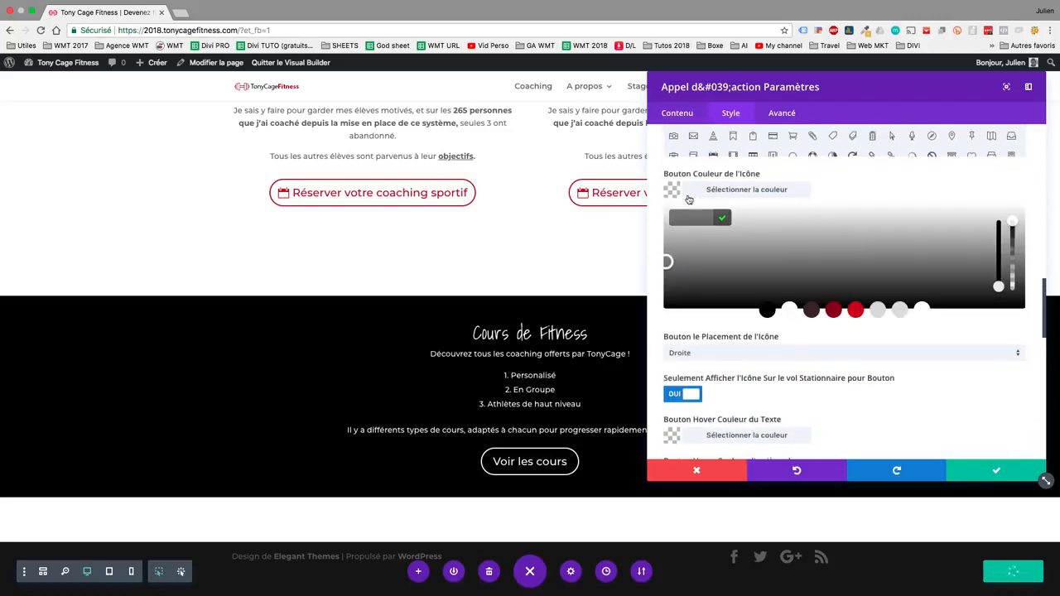
left_click(855, 310)
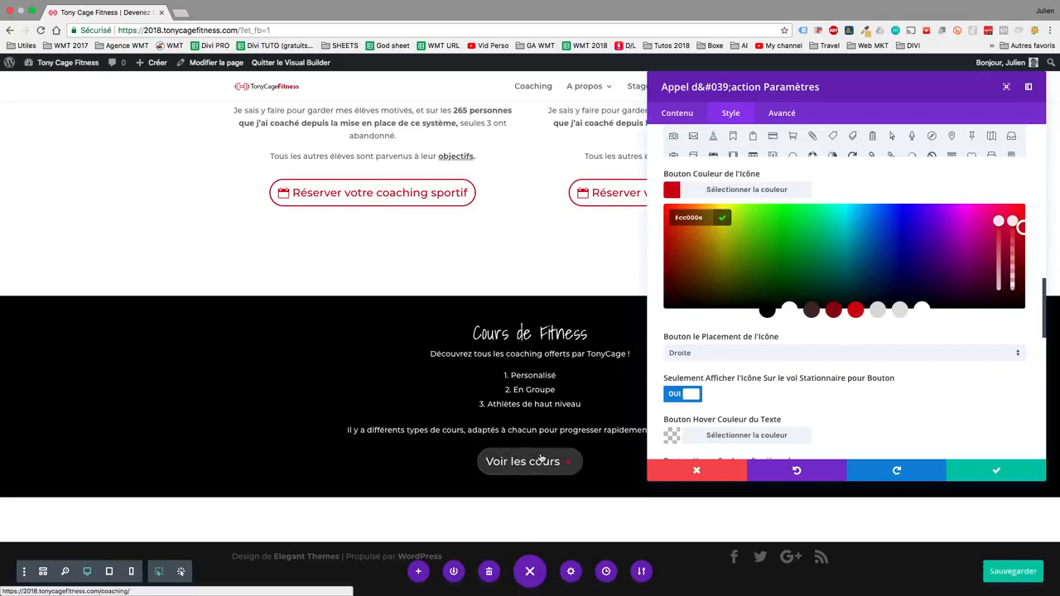
left_click(791, 311)
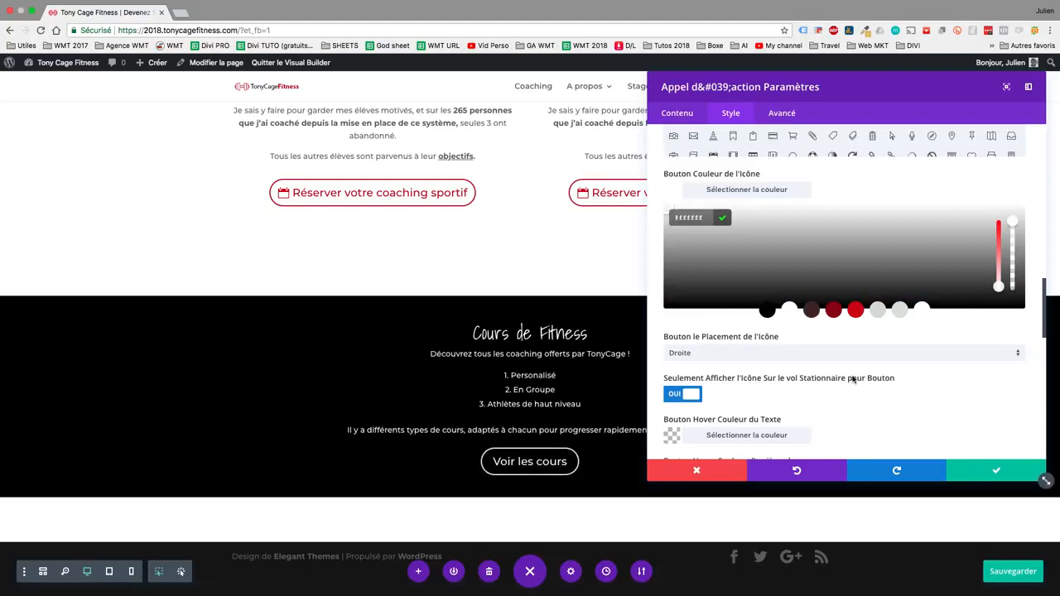
scroll(852, 379, "down", 3)
scroll(853, 379, "down", 2)
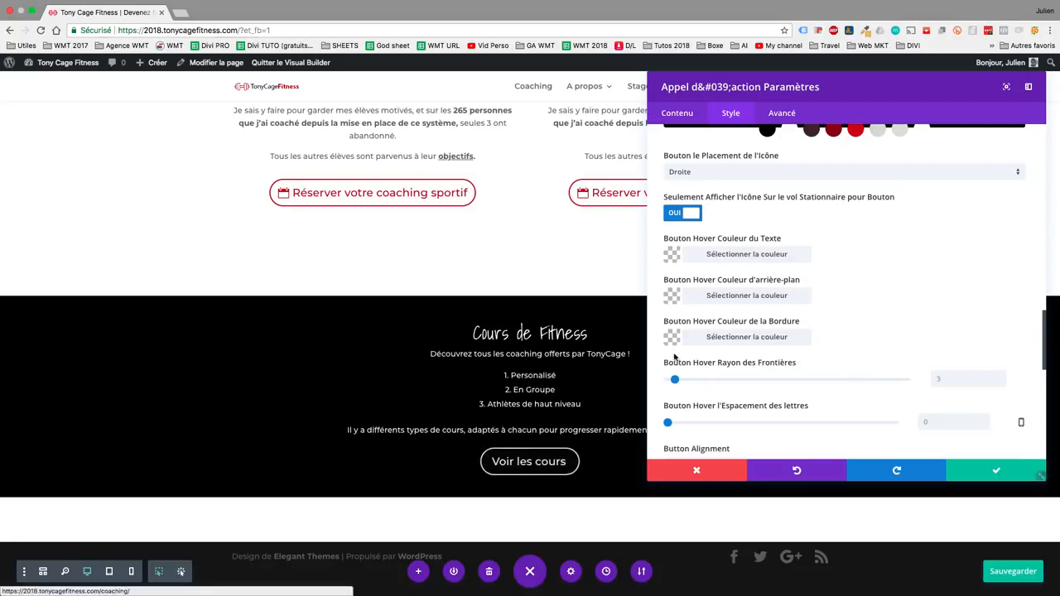
Give the Voir les cours button a white hover background and black hover text
left_click(669, 296)
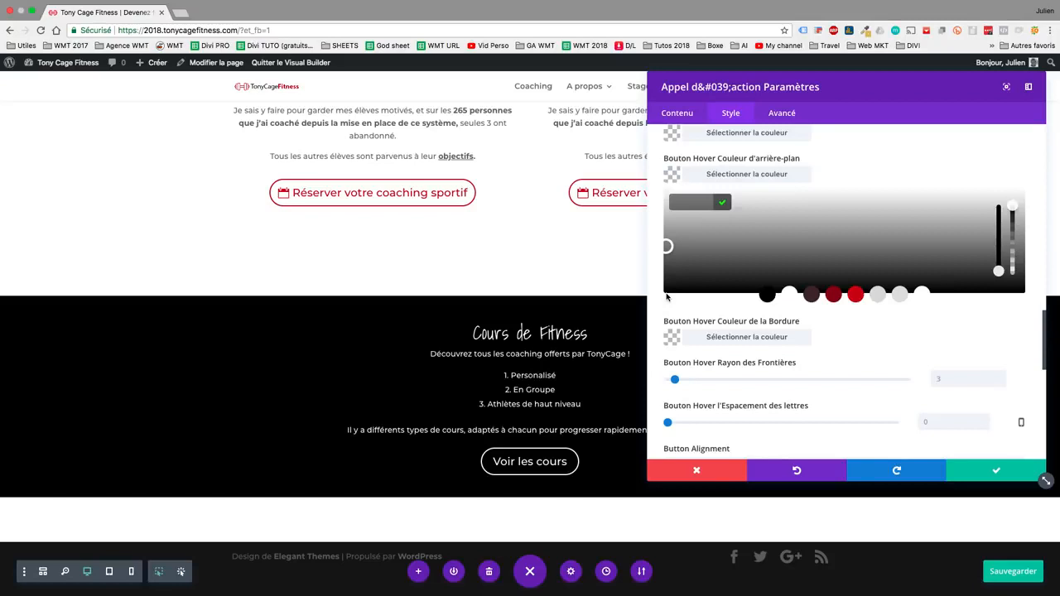
left_click(791, 295)
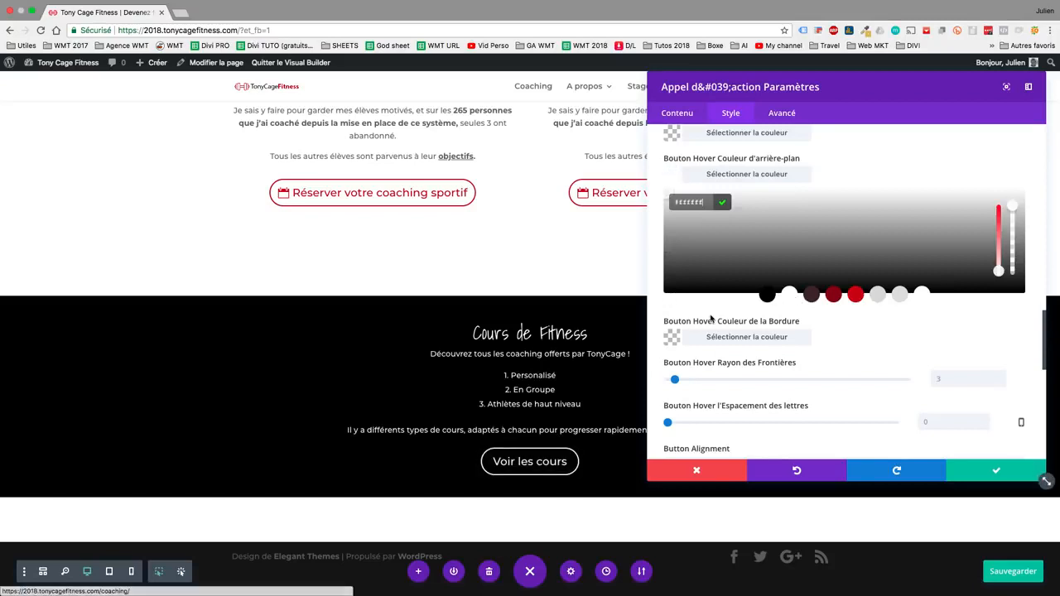
scroll(682, 213, "up", 1)
left_click(671, 169)
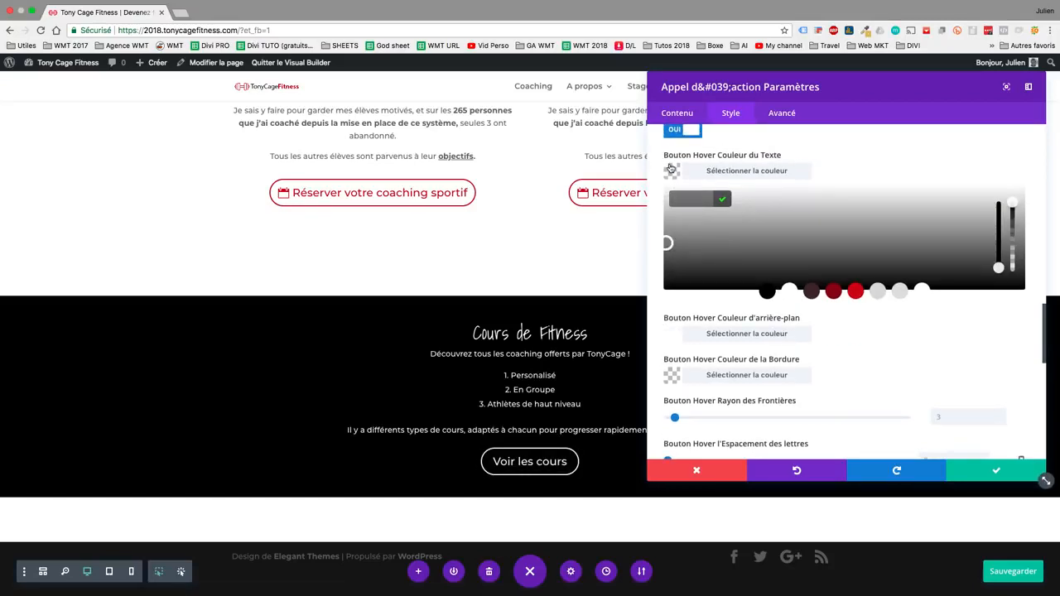
left_click(767, 290)
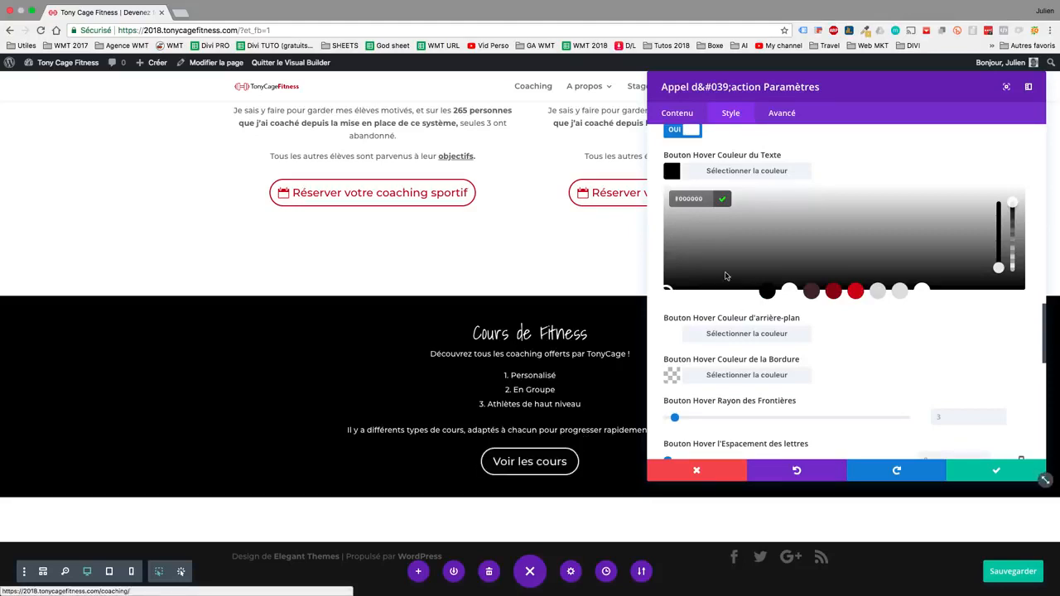
Drag the button icon colour's alpha to zero so it is fully transparent, then verify the value
scroll(726, 276, "up", 3)
scroll(726, 276, "up", 1)
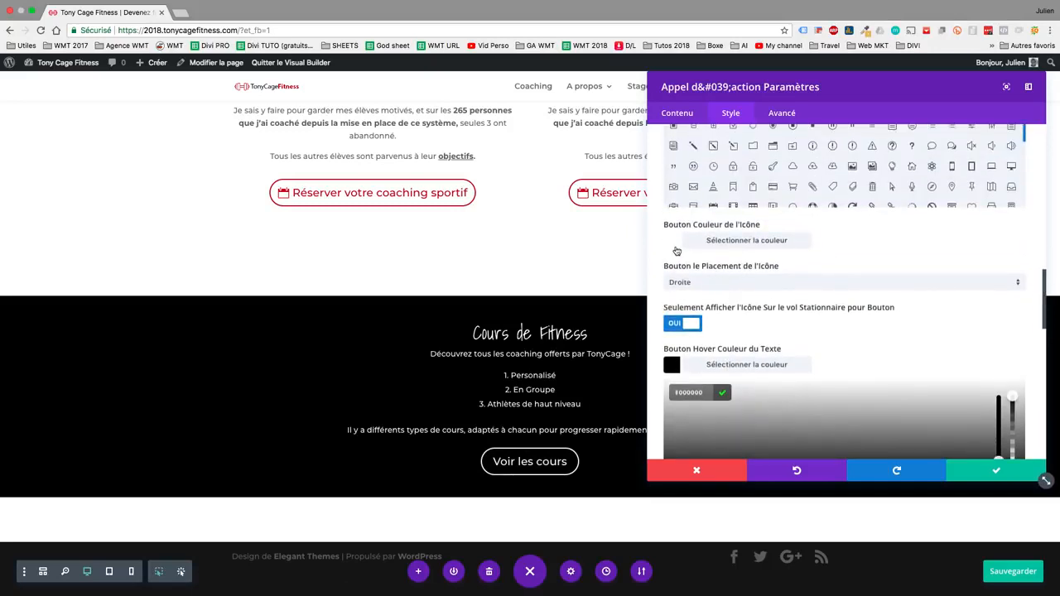
left_click(676, 250)
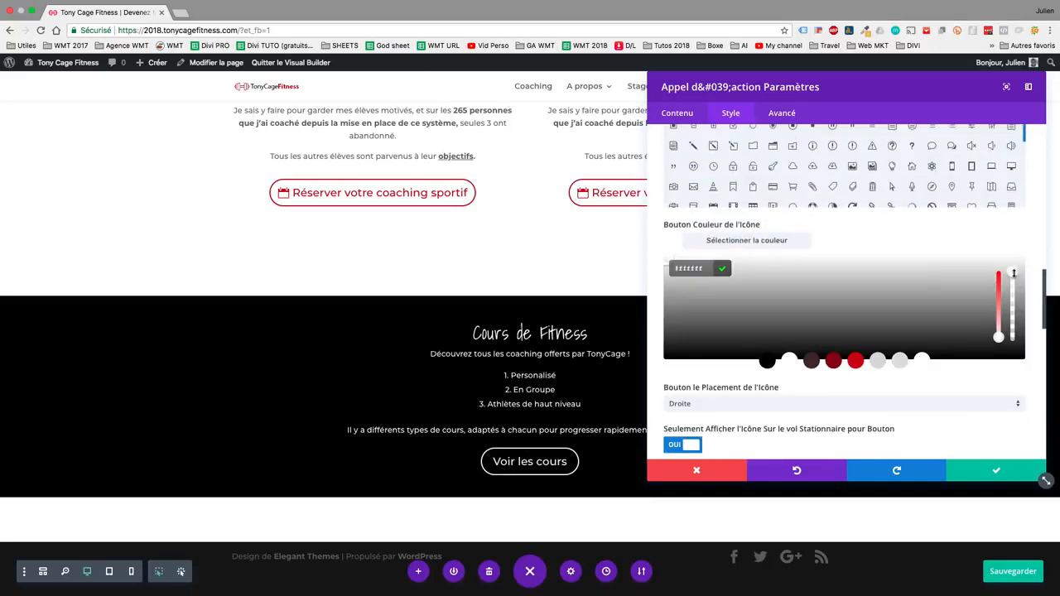
left_click_drag(1014, 273, 1008, 396)
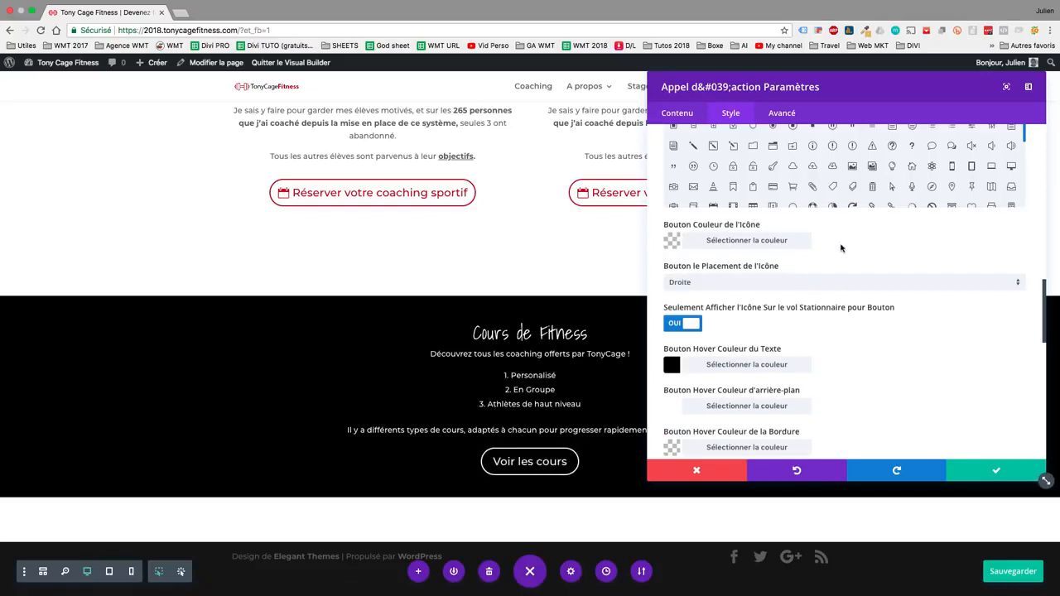
left_click(673, 241)
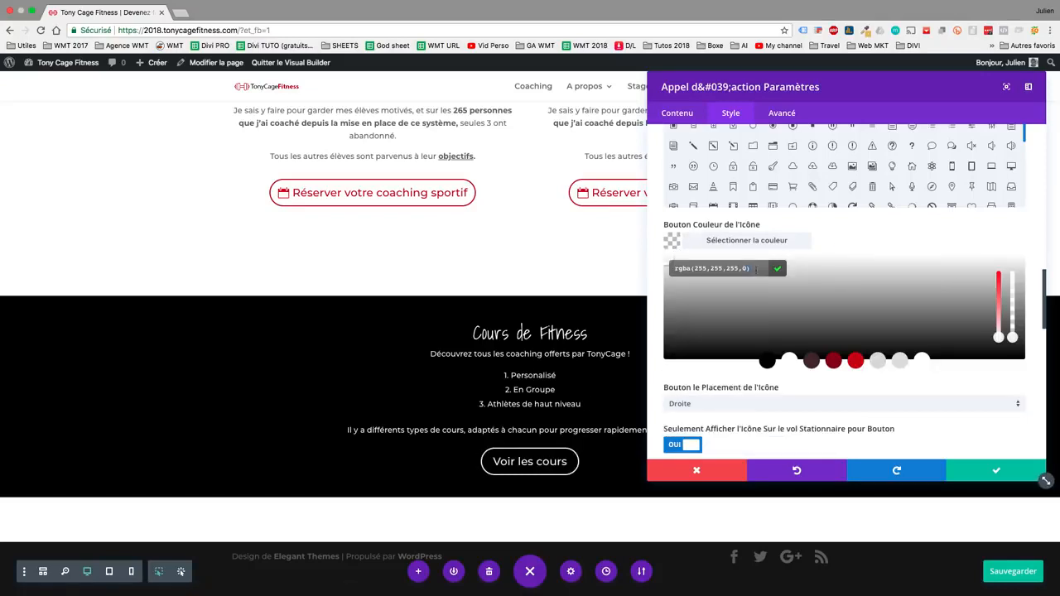
left_click_drag(677, 271, 676, 269)
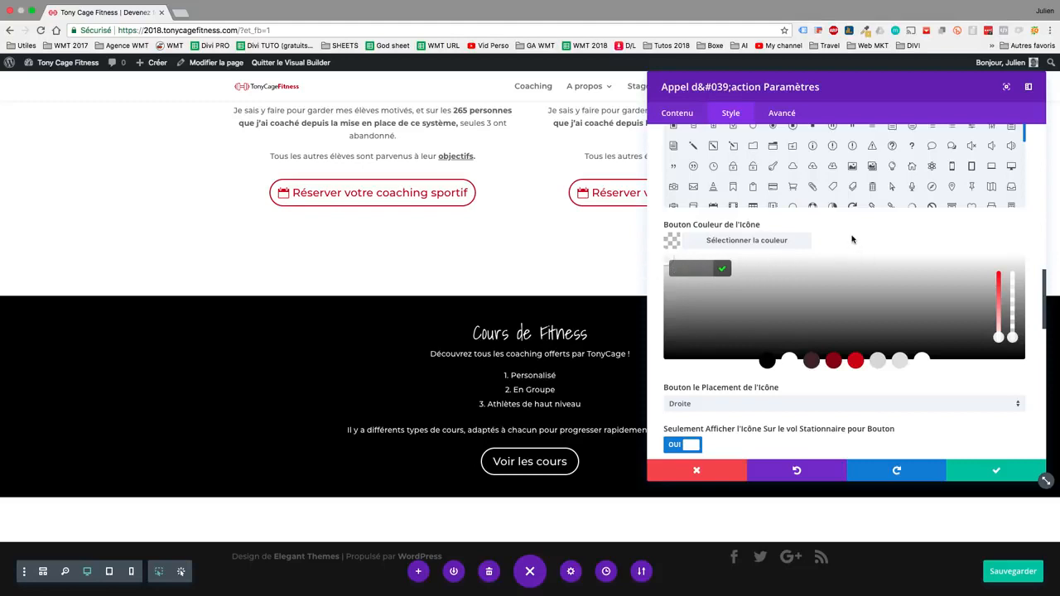
left_click(723, 388)
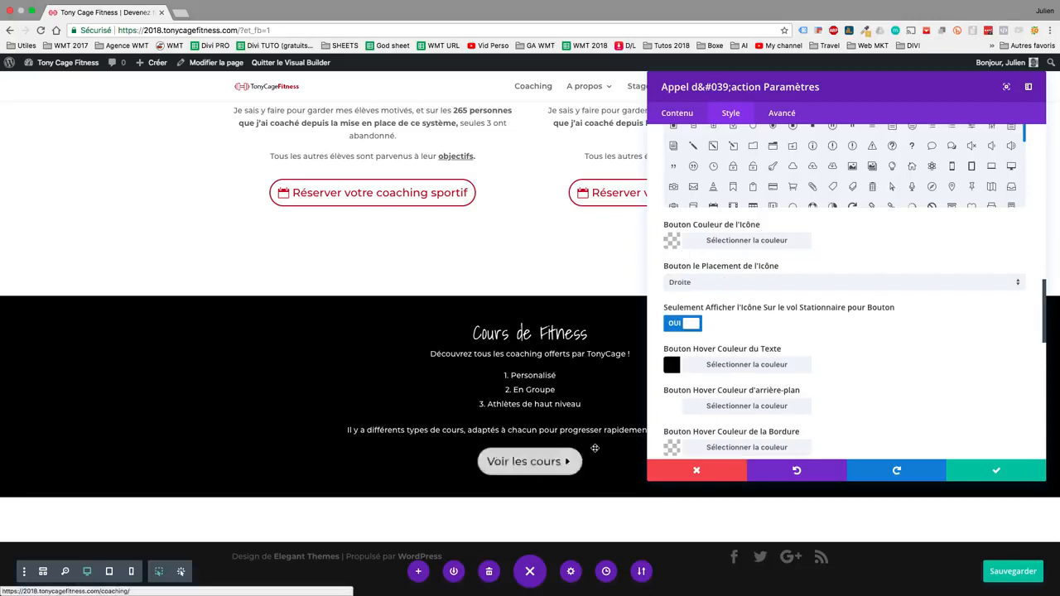
scroll(851, 427, "down", 5)
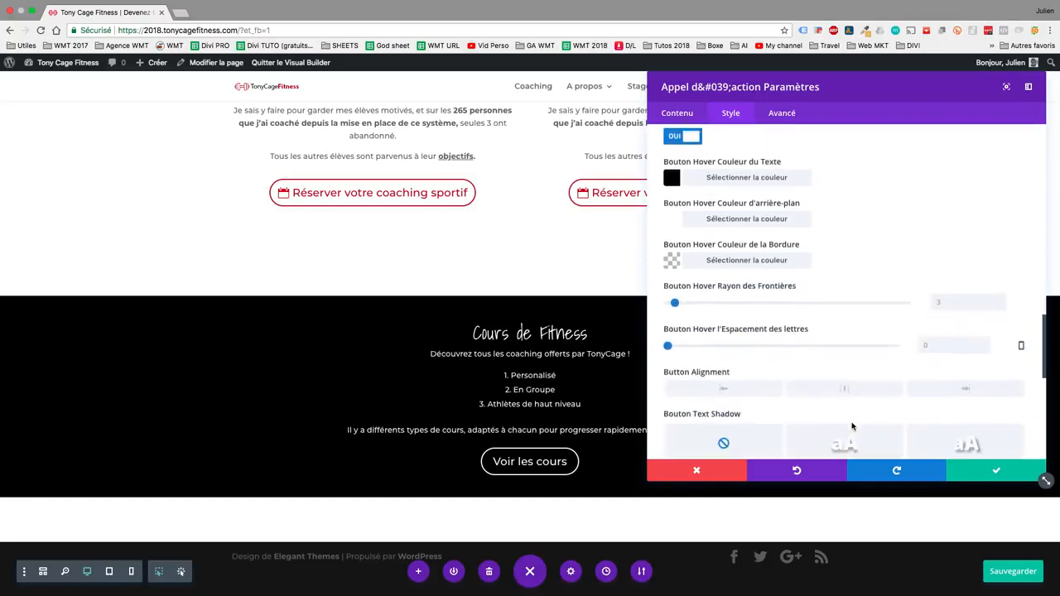
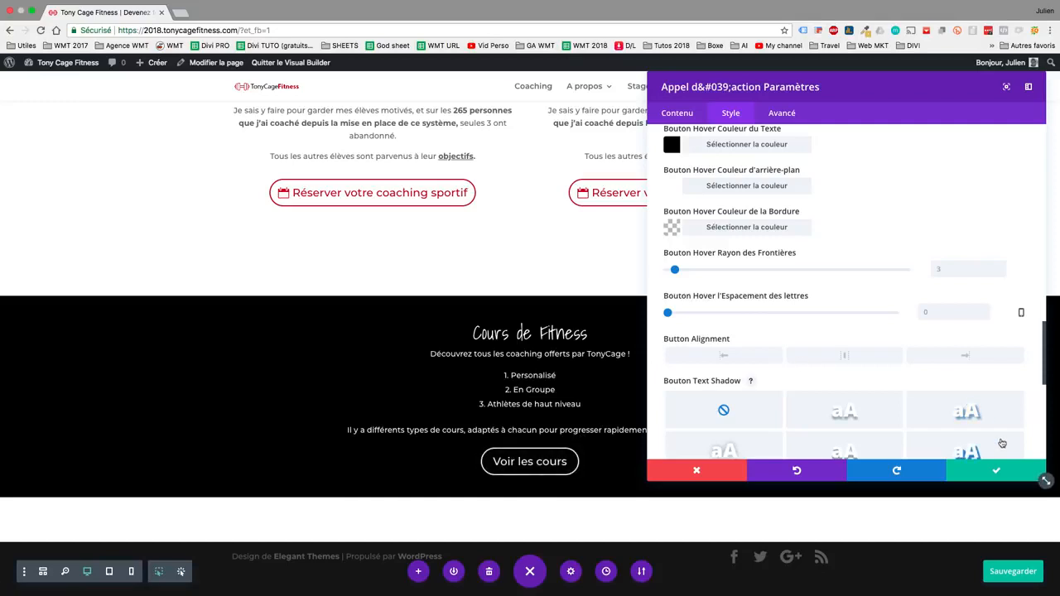
Save the page and close the Appel d'action module's settings
key("super+s")
left_click(985, 470)
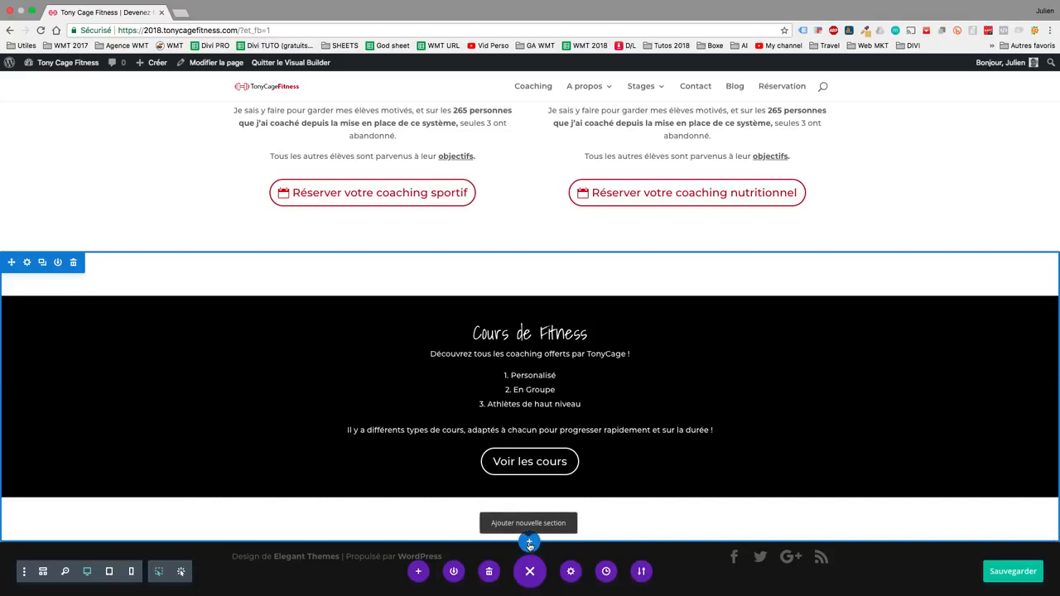
Add a one-column Normal section below Cours de Fitness with a Texte module holding the pasted Mes élèves text
left_click(529, 544)
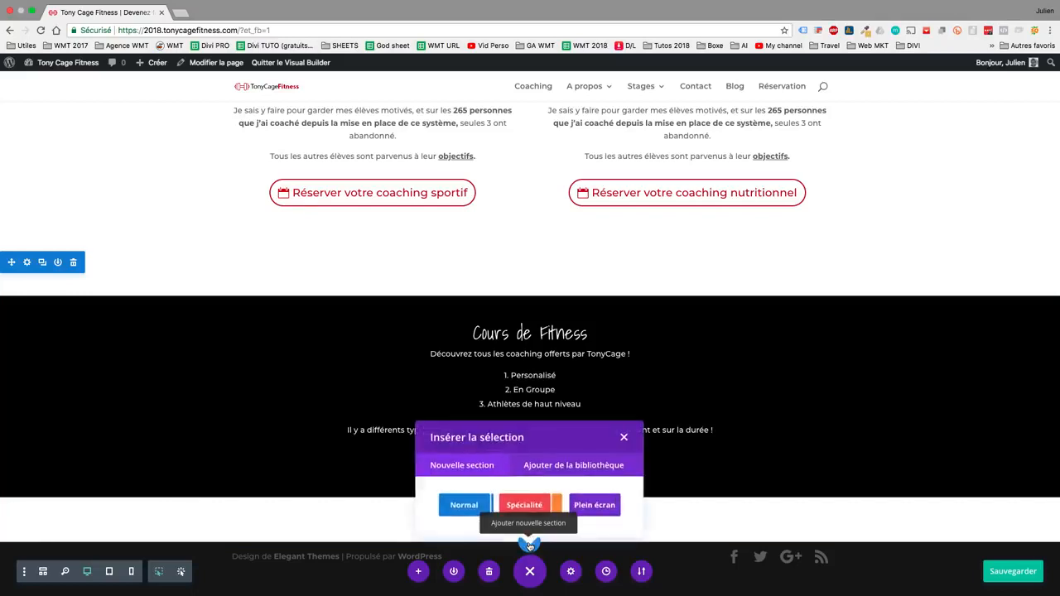
left_click(466, 504)
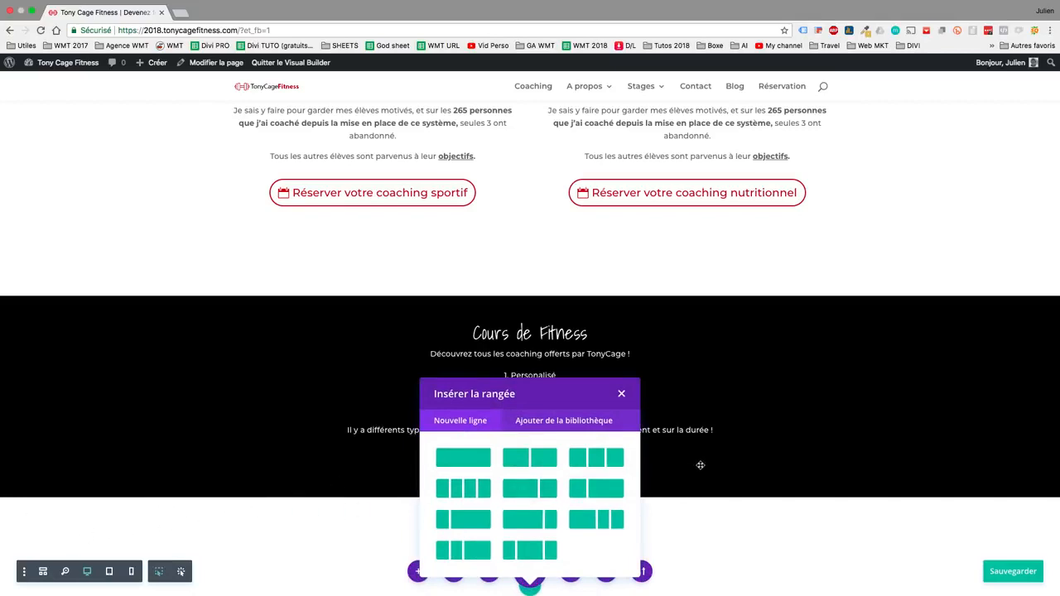
left_click(474, 465)
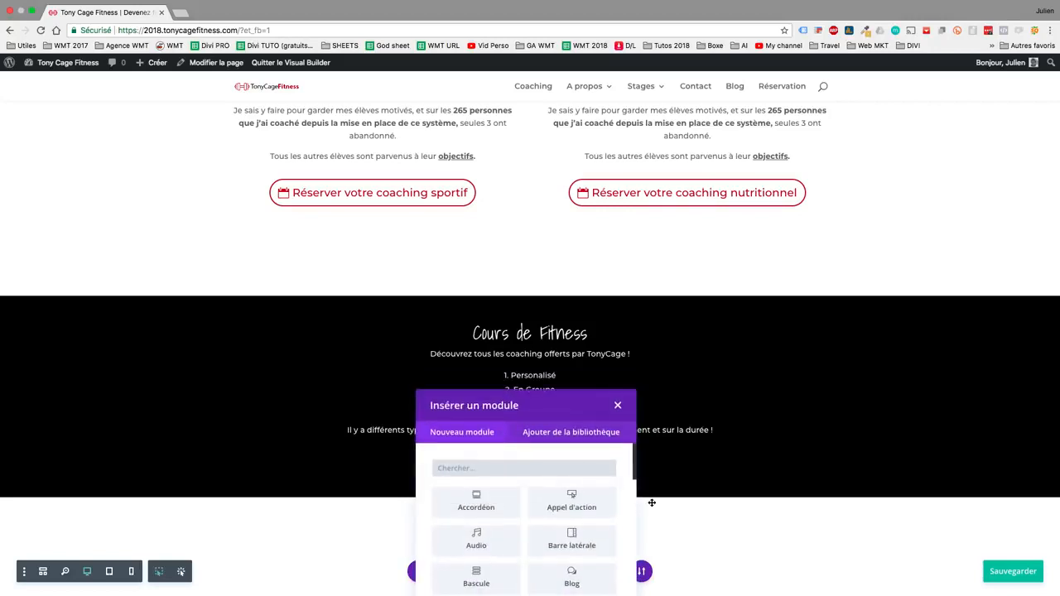
scroll(651, 502, "down", 3)
scroll(546, 458, "down", 10)
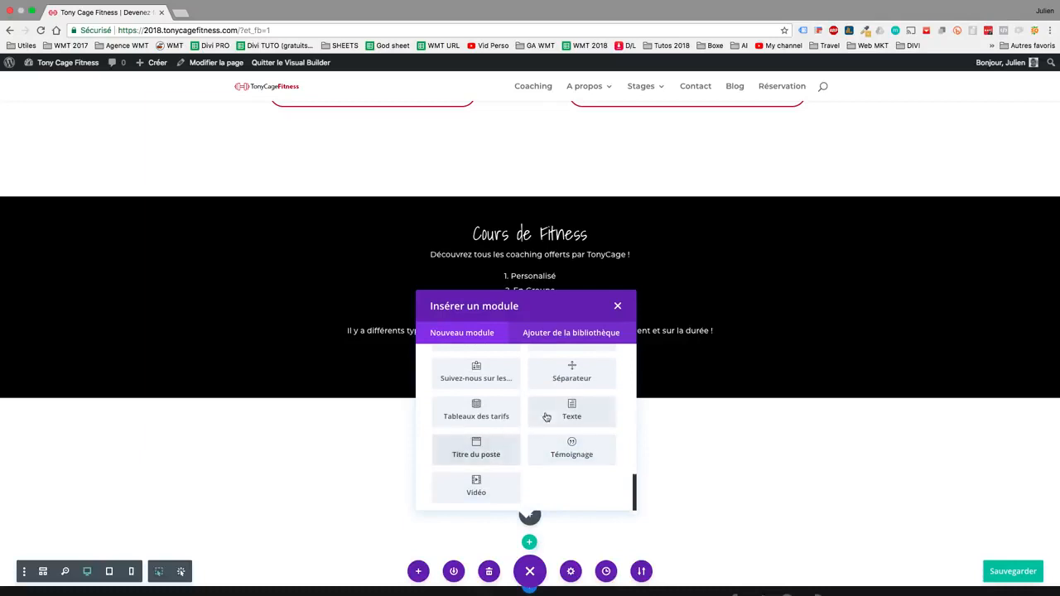
left_click(547, 417)
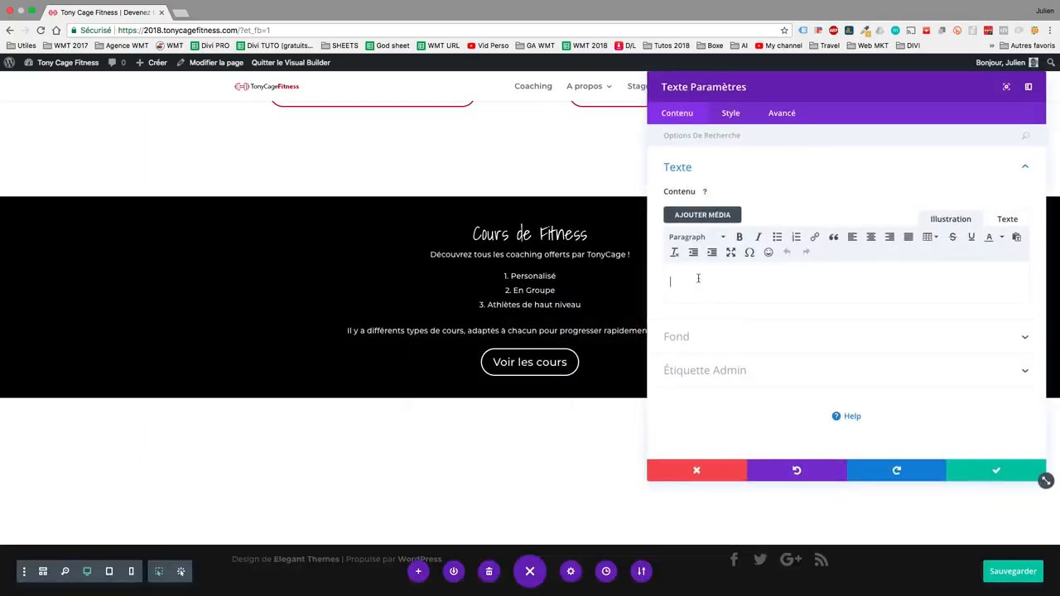
type("Mes élèves Déjà plus de 265 sportifs entrainés Il y a eu 15 Athlètes de haut niveau qui ont gagné des médailles d'or. 150 débutants qui sont devenus des pro. De plus, 80 sportifs ont atteint des performances d'exceptions grâce au coaching de Tony Cage ! Ce qui compte c'est la qualité de votre formation et l'augmentation de performance visible.")
Center-align the Mes élèves heading and results paragraphs
left_click_drag(743, 287, 664, 285)
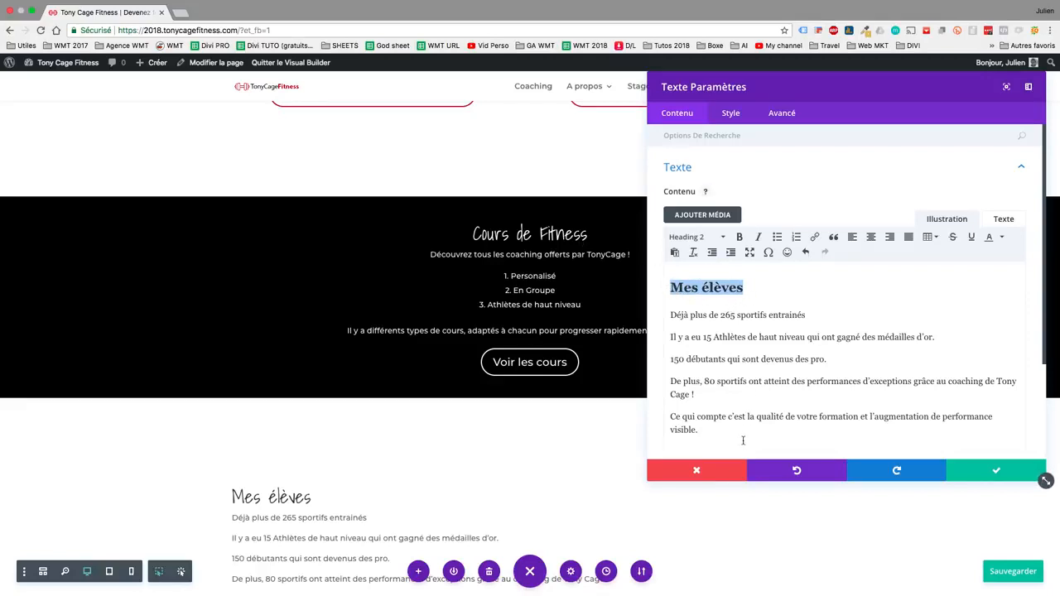
left_click_drag(743, 441, 641, 280)
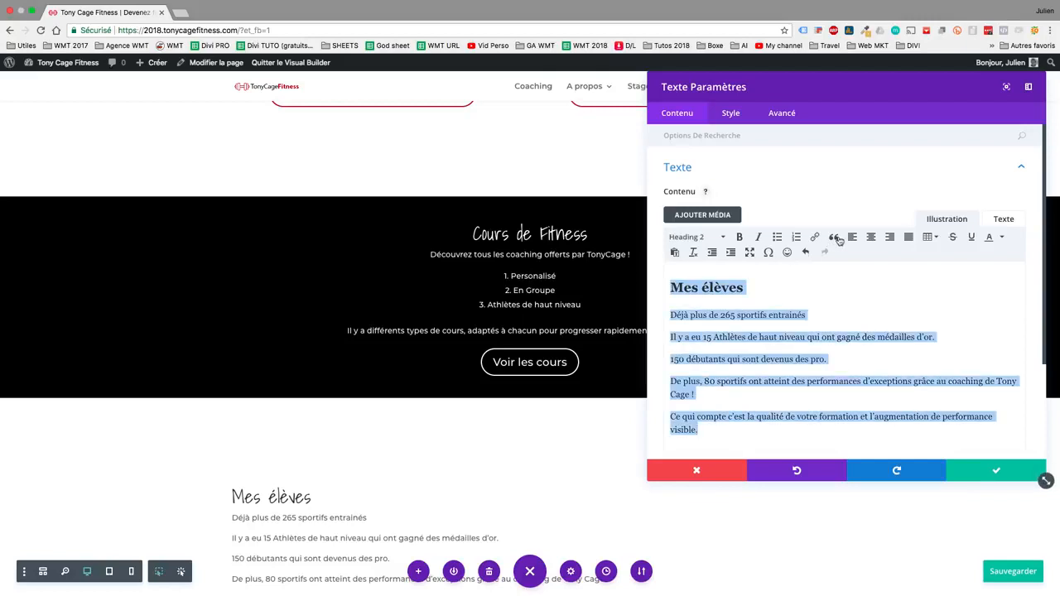
left_click(732, 113)
left_click(735, 177)
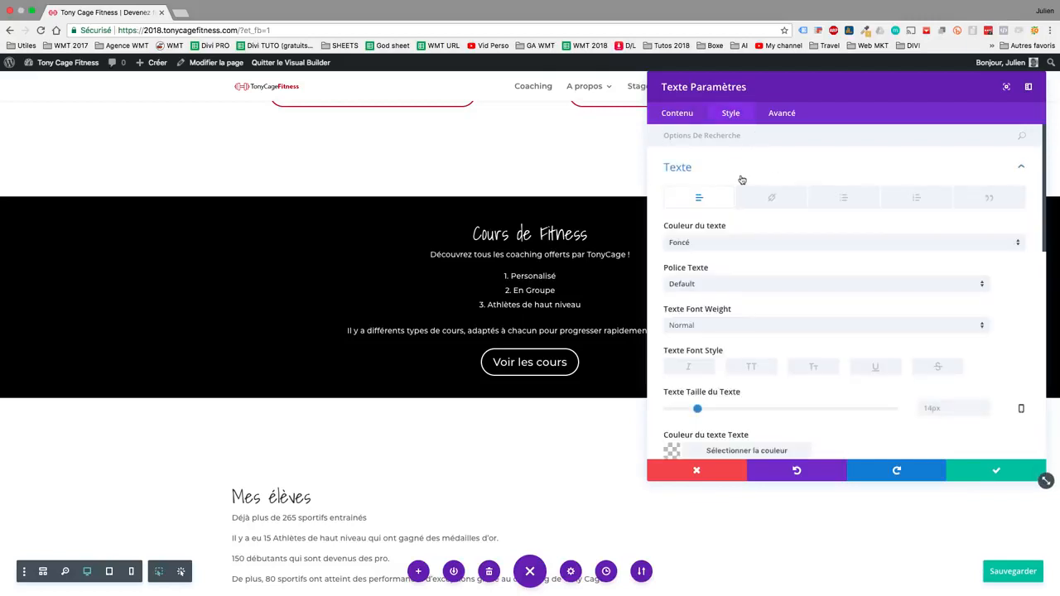
scroll(800, 208, "down", 10)
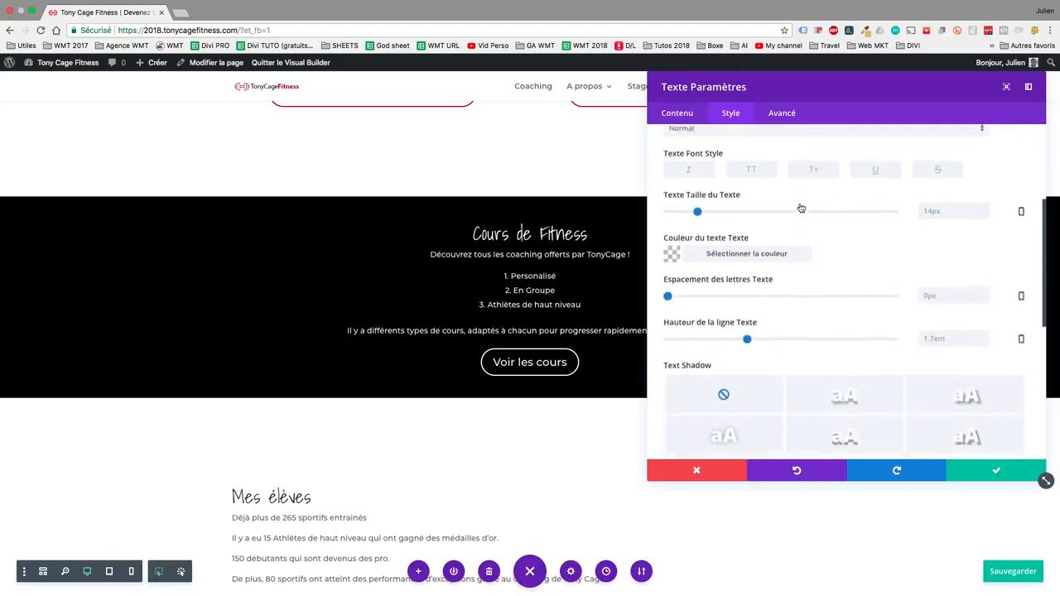
left_click(783, 250)
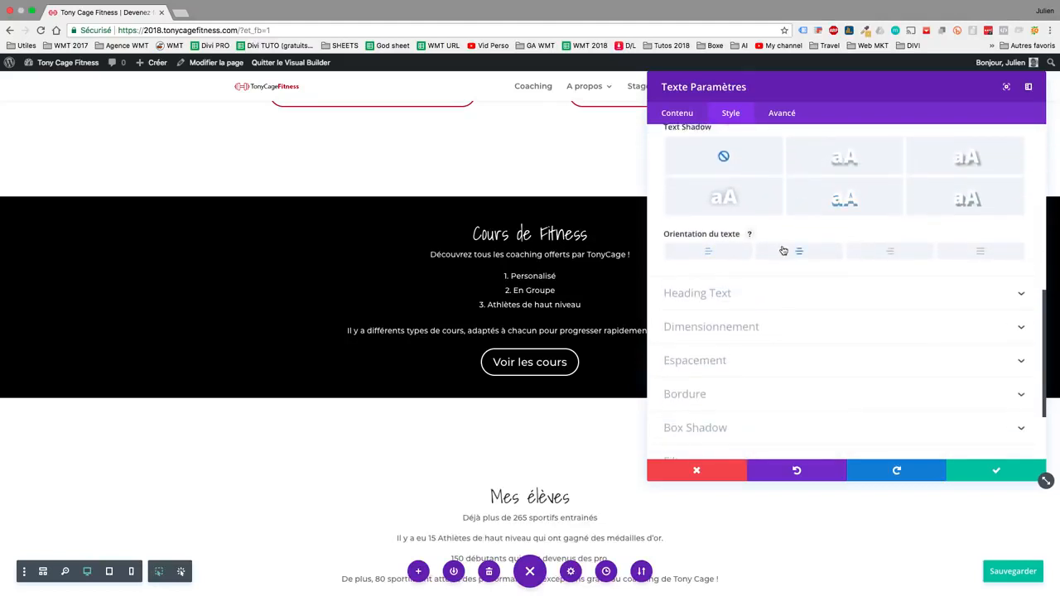
scroll(627, 405, "down", 3)
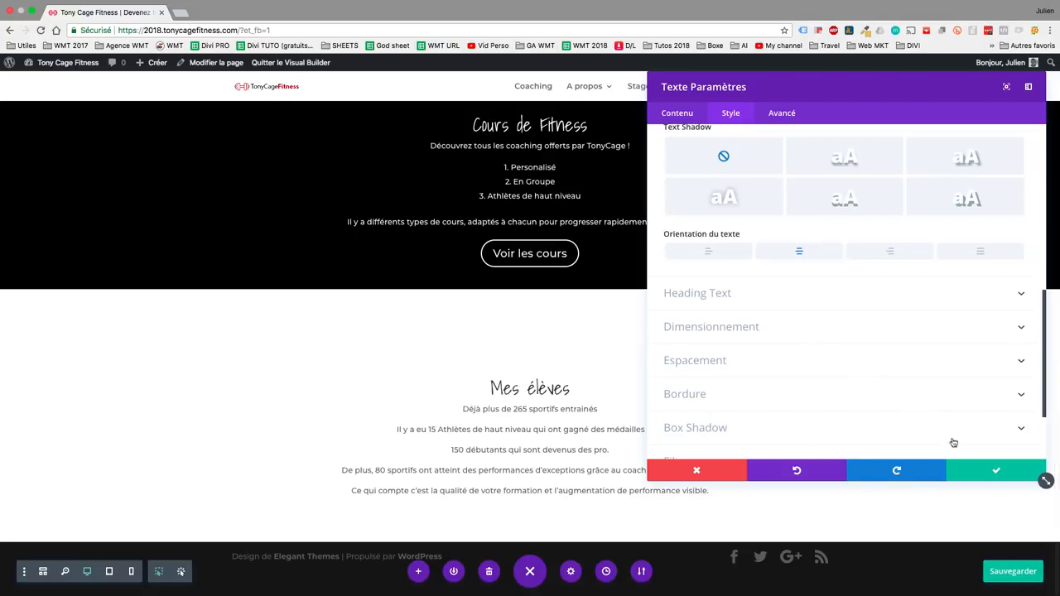
Add an Image module below the Mes élèves text showing the three red-circled athletes picture
left_click(982, 470)
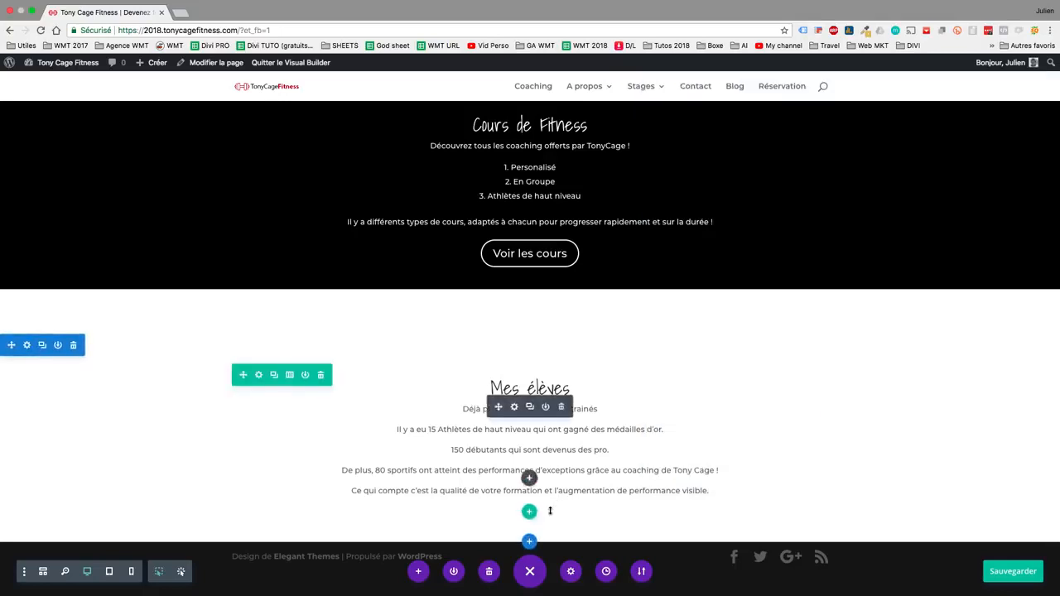
left_click(531, 476)
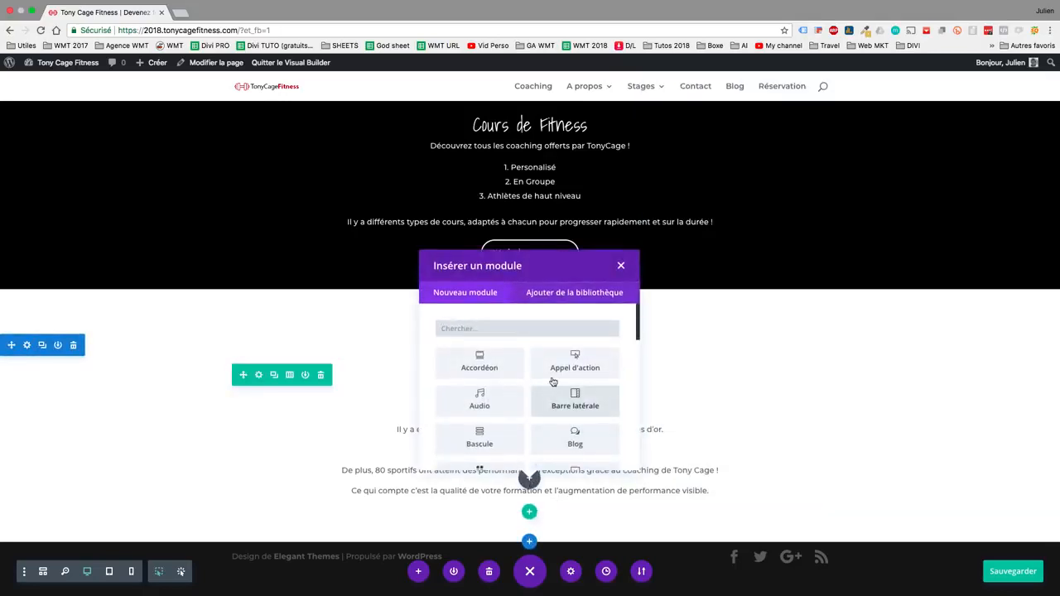
scroll(551, 383, "down", 5)
scroll(547, 384, "down", 5)
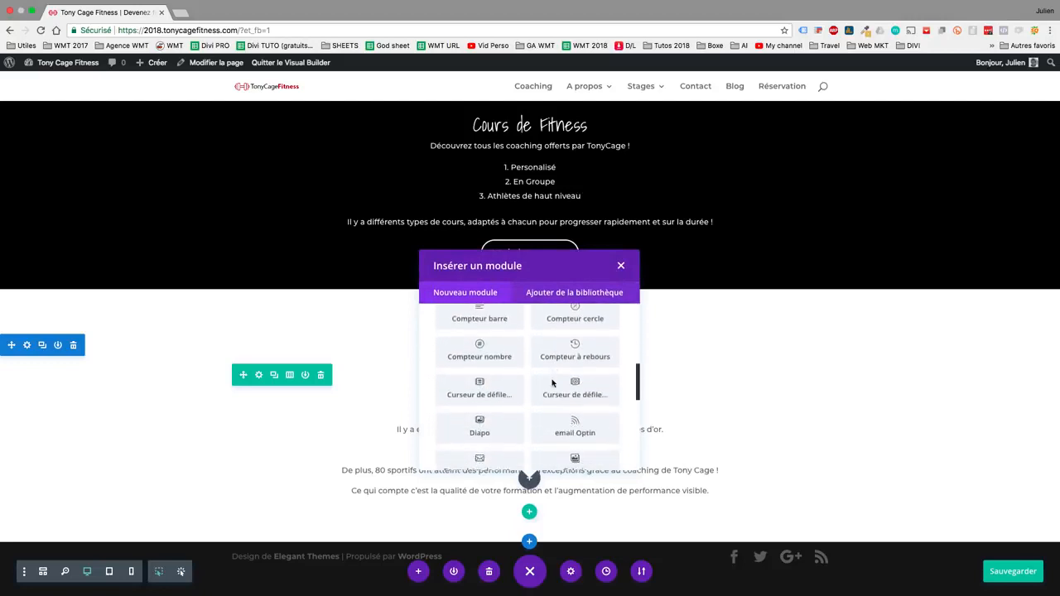
left_click(480, 384)
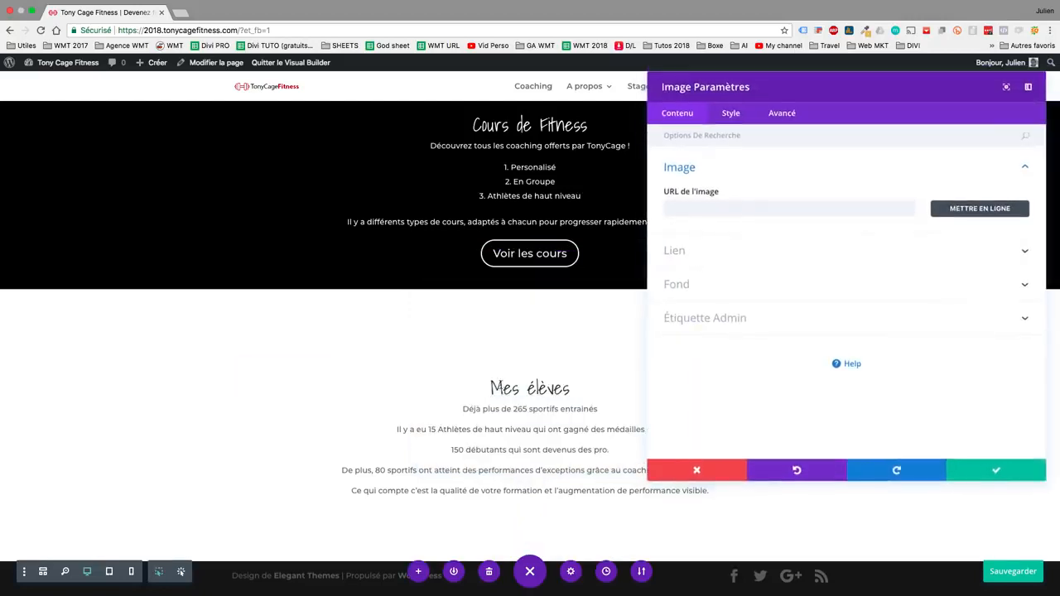
left_click(942, 211)
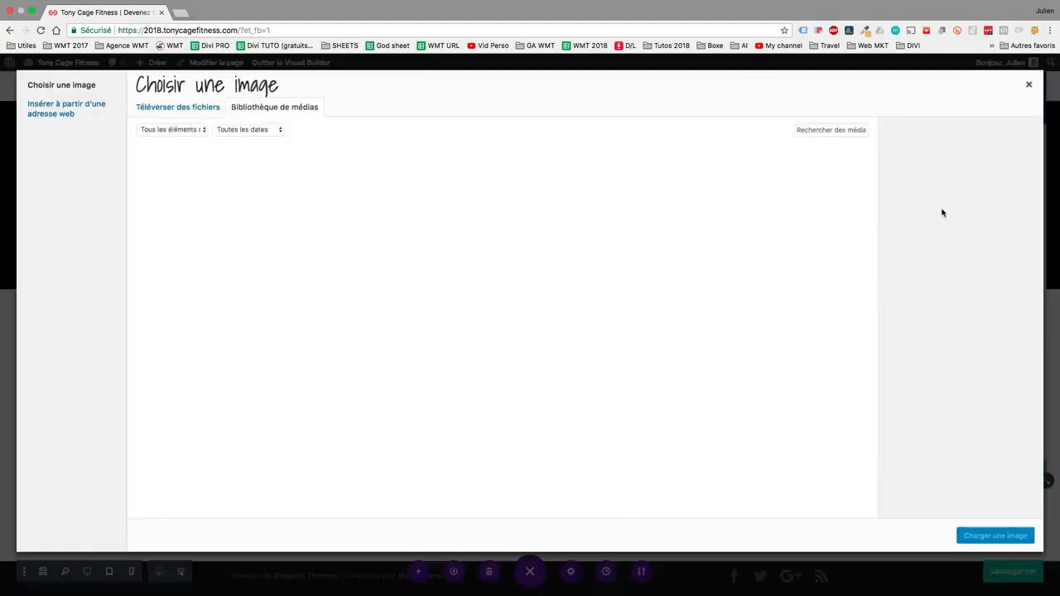
scroll(386, 351, "down", 5)
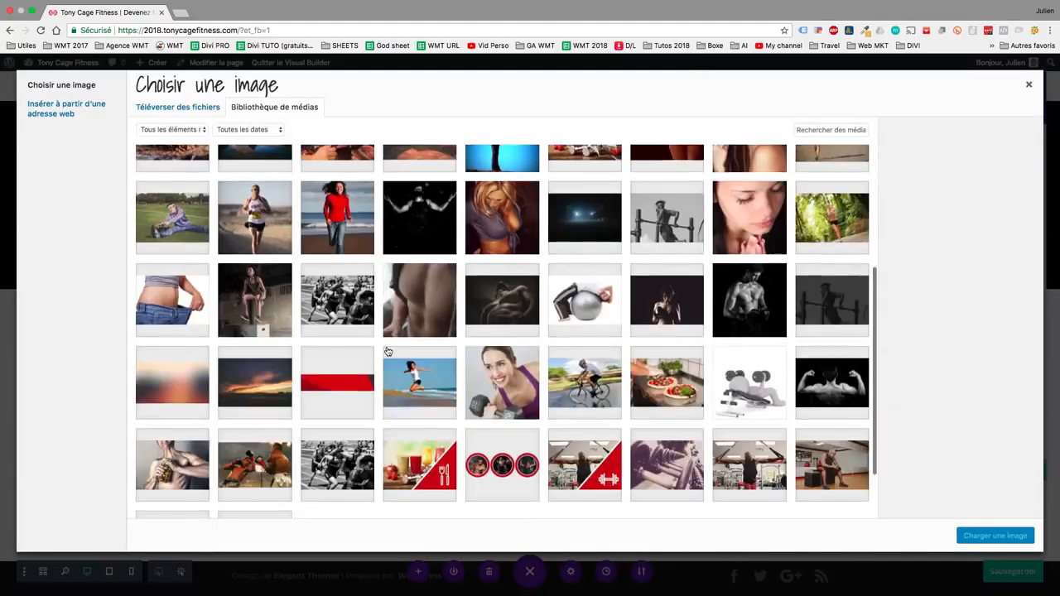
left_click(501, 383)
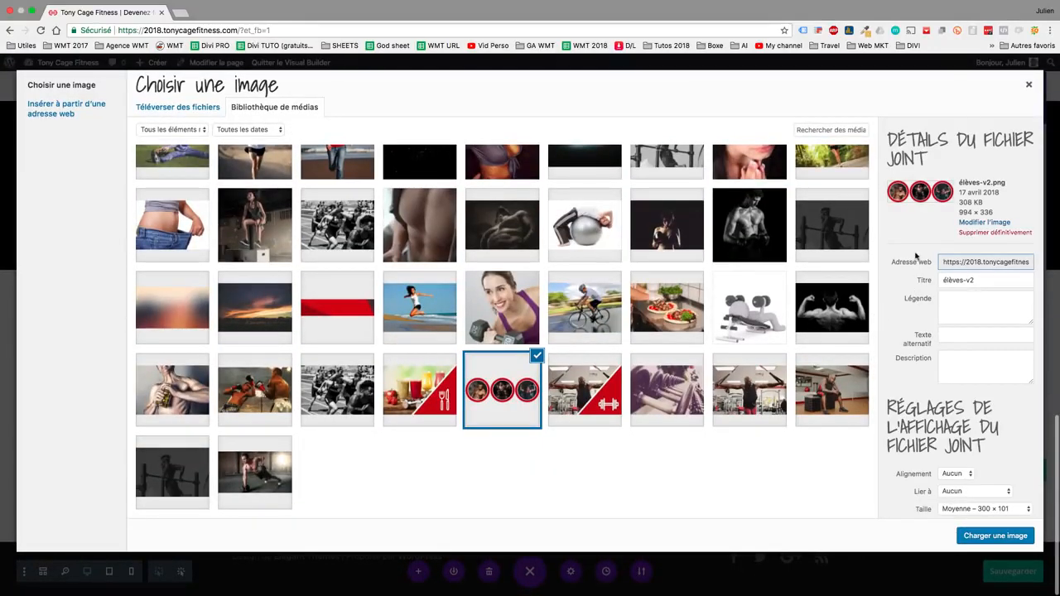
left_click(976, 535)
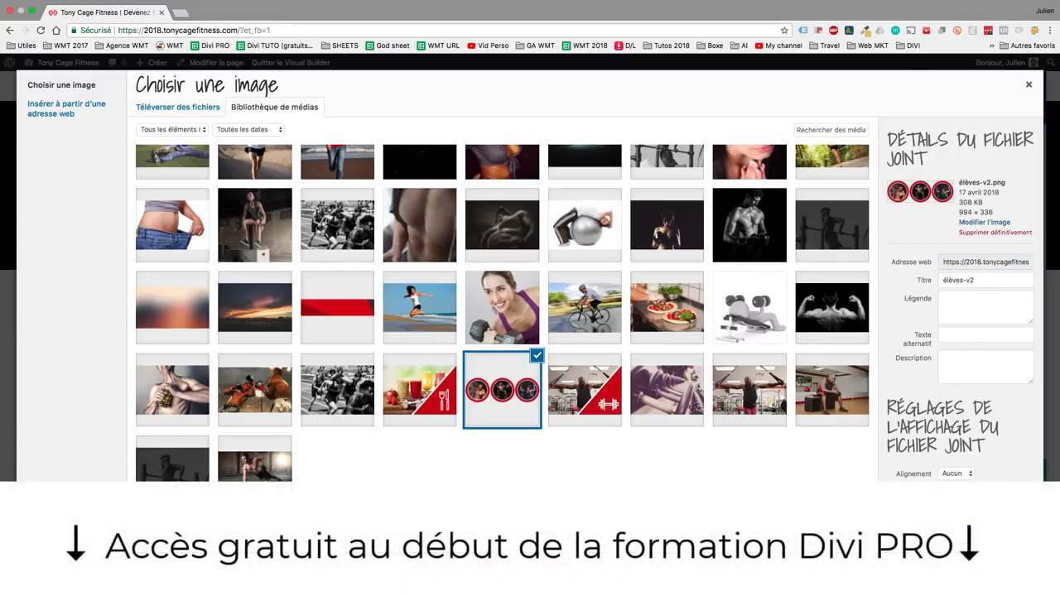
Size the image to about 77% width and centre it in its column
scroll(434, 394, "down", 5)
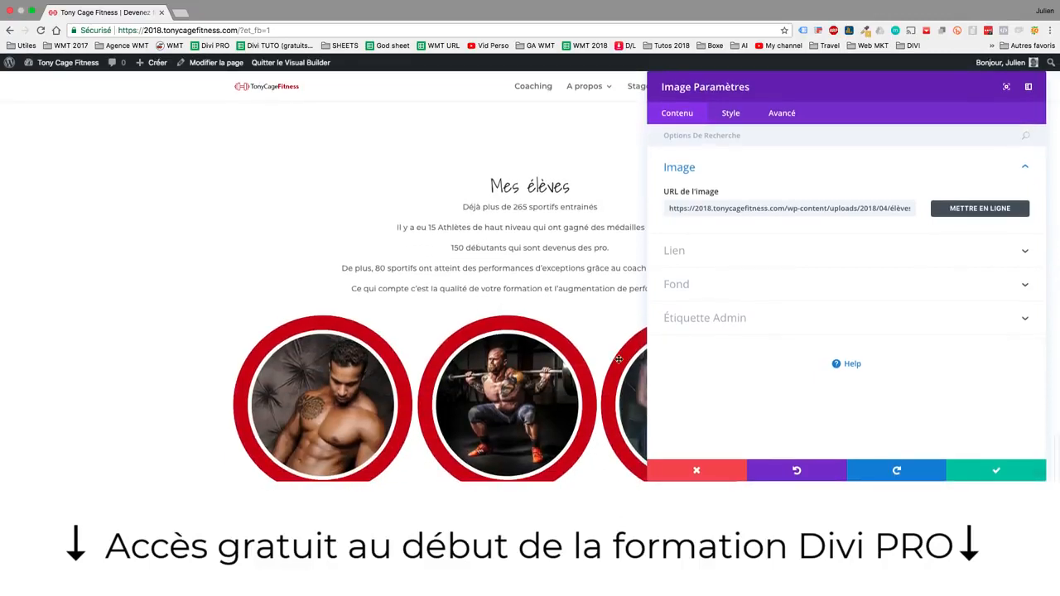
scroll(593, 408, "up", 1)
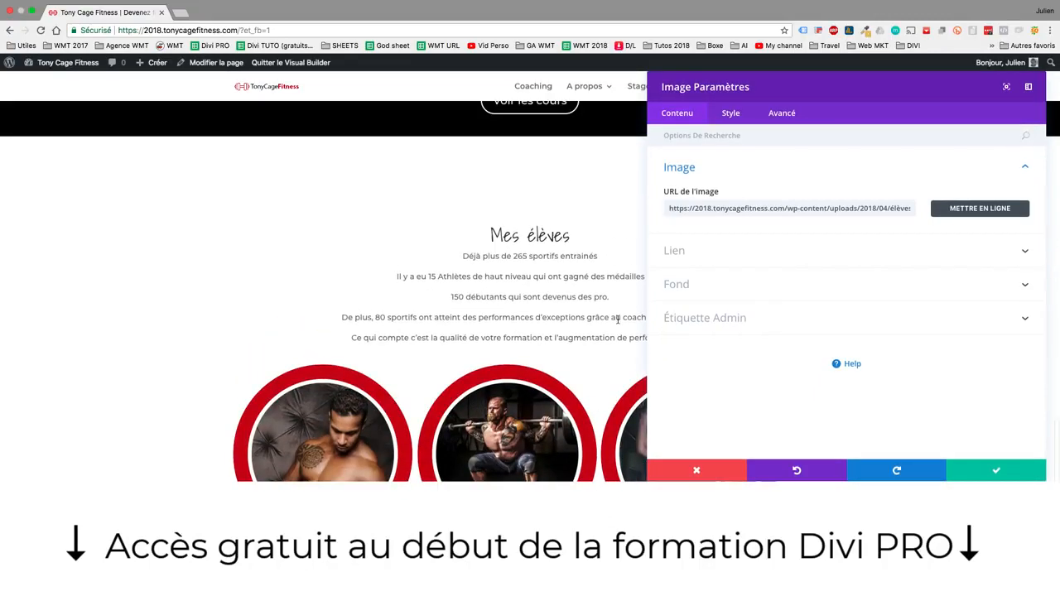
left_click(732, 113)
left_click(761, 208)
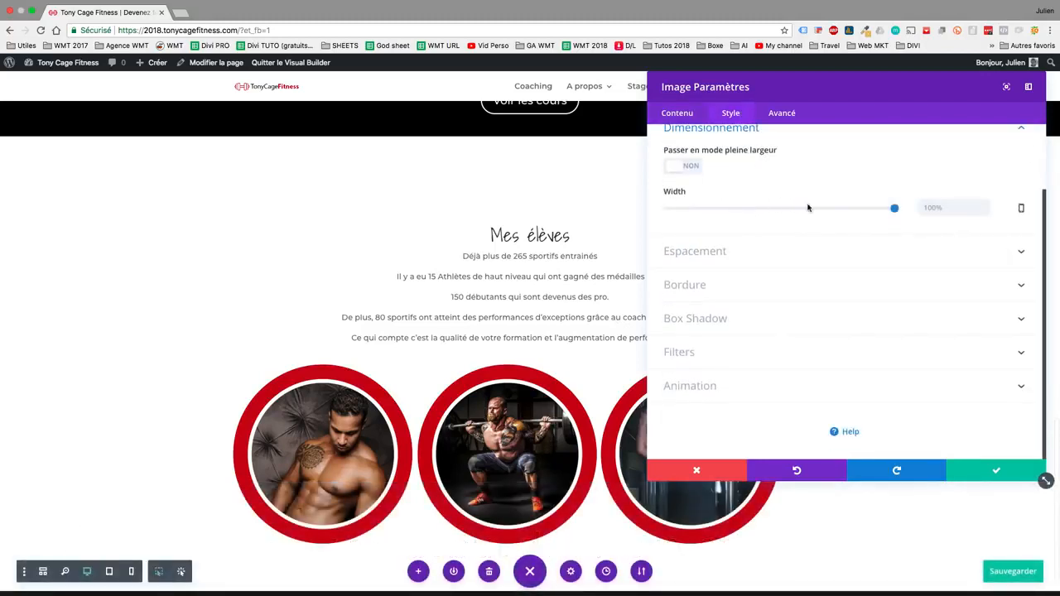
left_click_drag(892, 209, 830, 210)
left_click(821, 255)
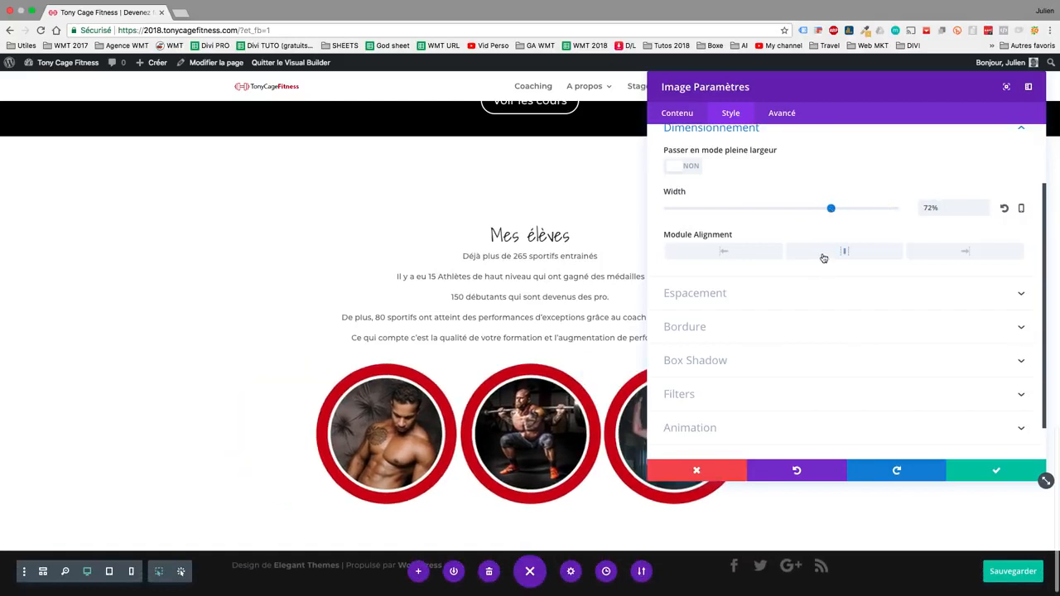
left_click_drag(831, 209, 842, 210)
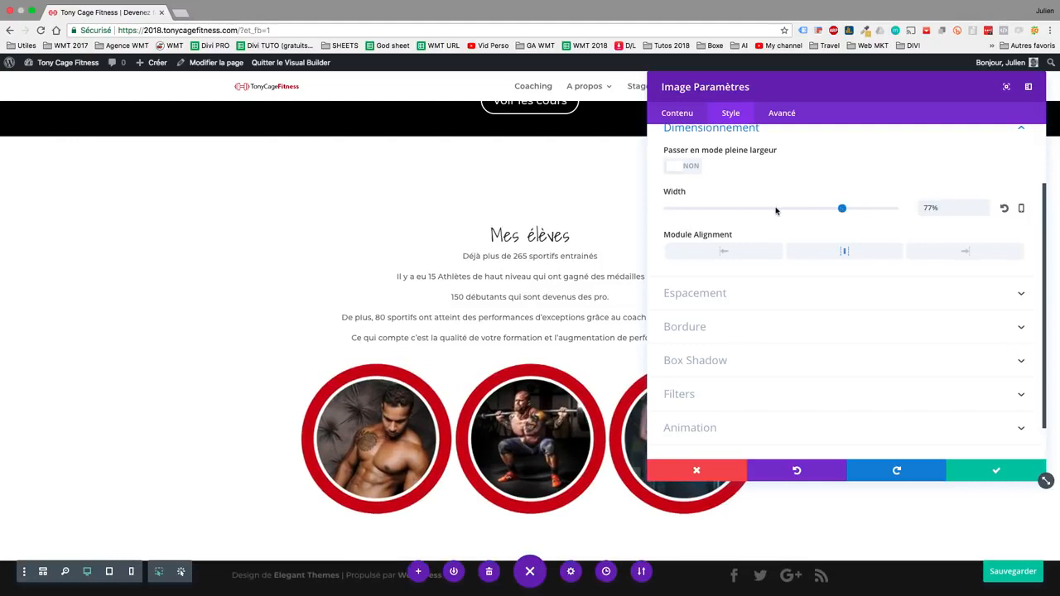
Give the image 20px top padding and close its settings
scroll(776, 210, "up", 1)
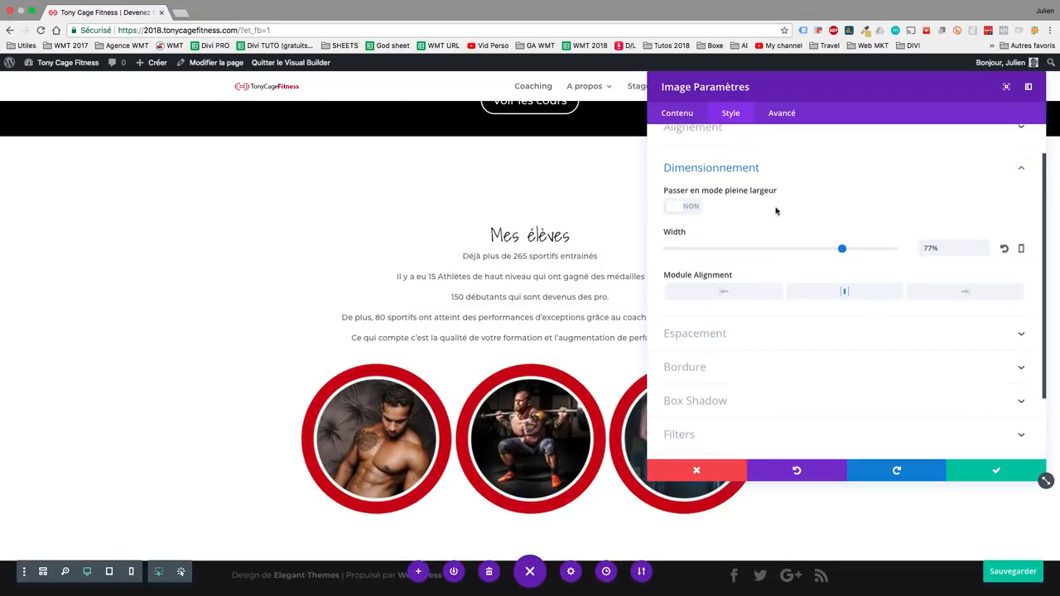
scroll(705, 293, "down", 2)
left_click(704, 257)
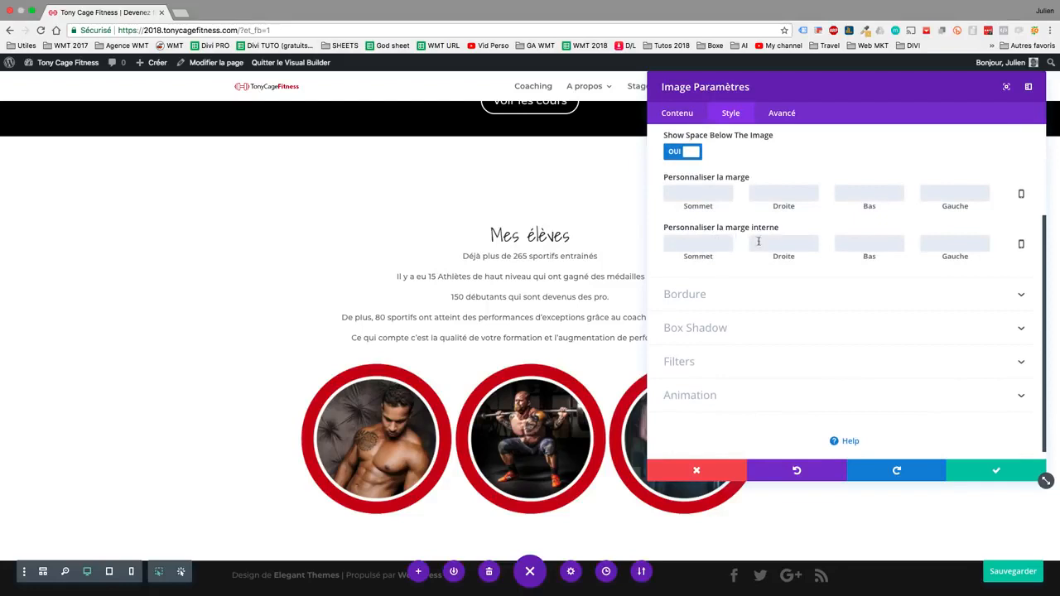
type("50")
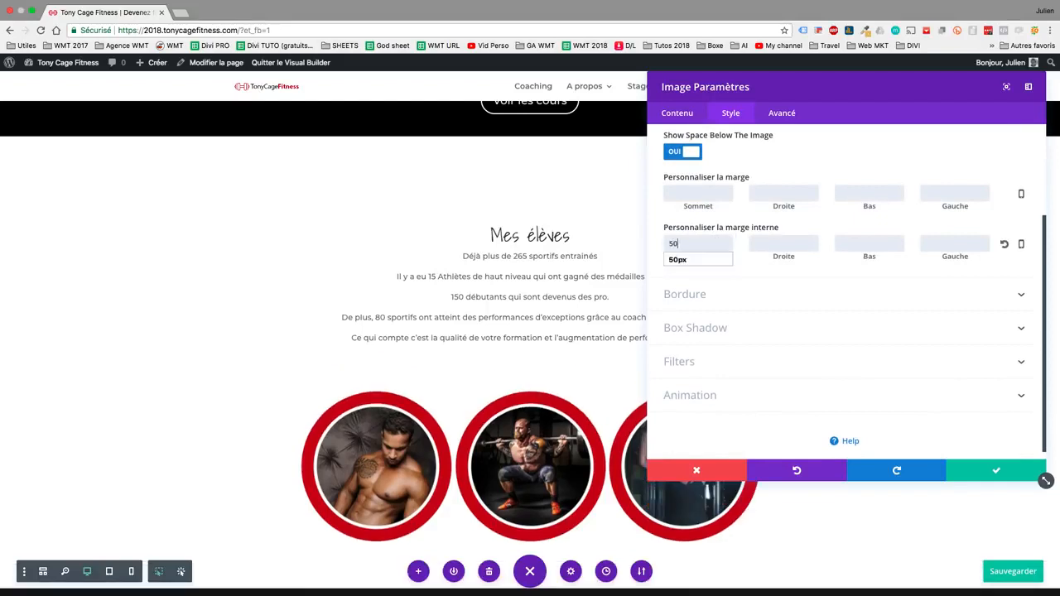
key("BackSpace")
key("BackSpace")
type("20")
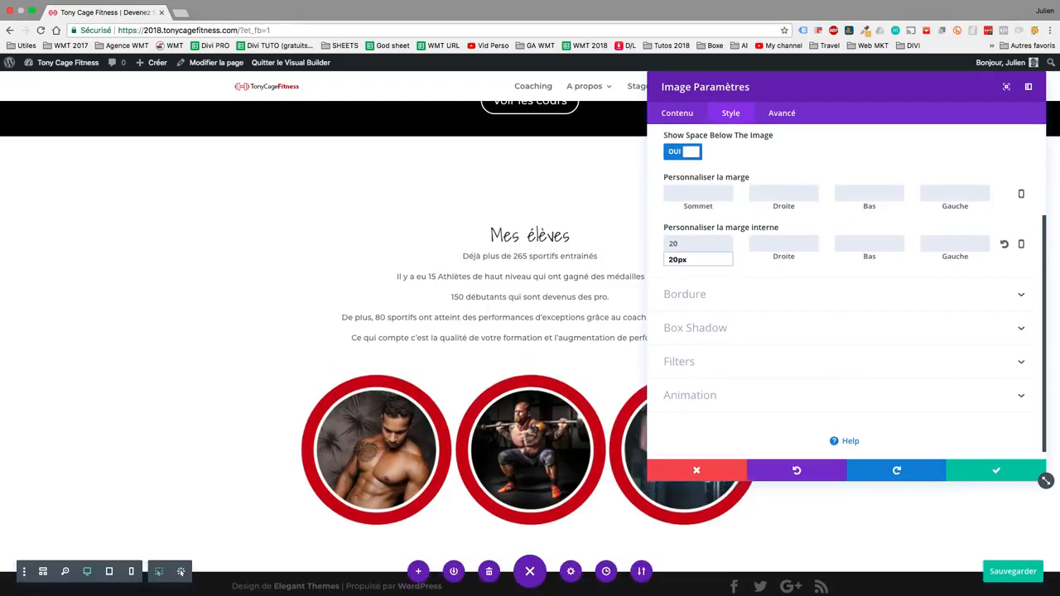
type("px")
left_click(974, 464)
scroll(596, 213, "up", 2)
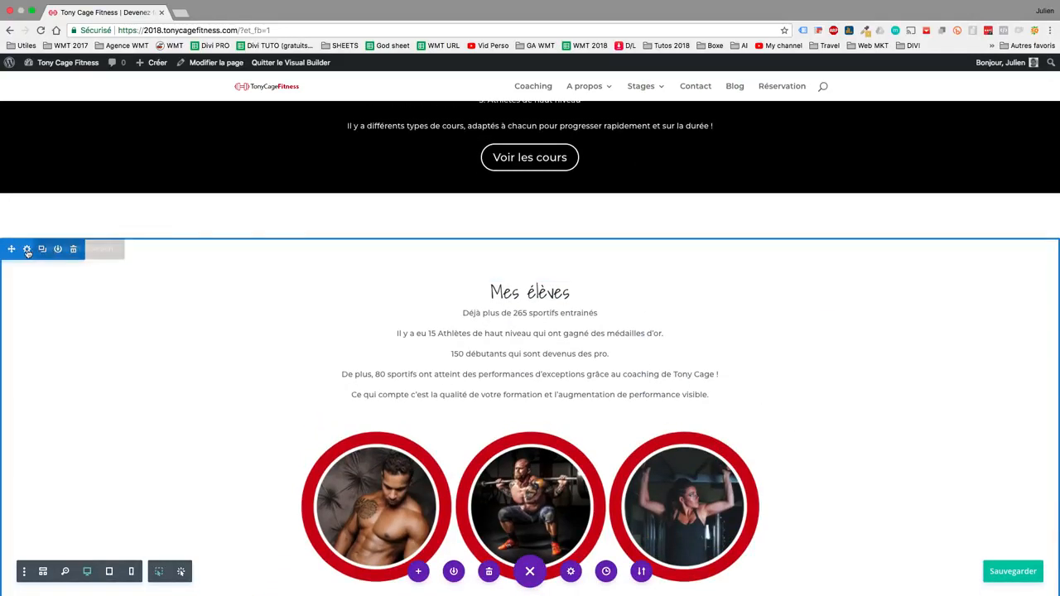
Give the Mes élèves section a horizontally flipped two-tone sloped top divider
left_click(27, 249)
left_click(731, 112)
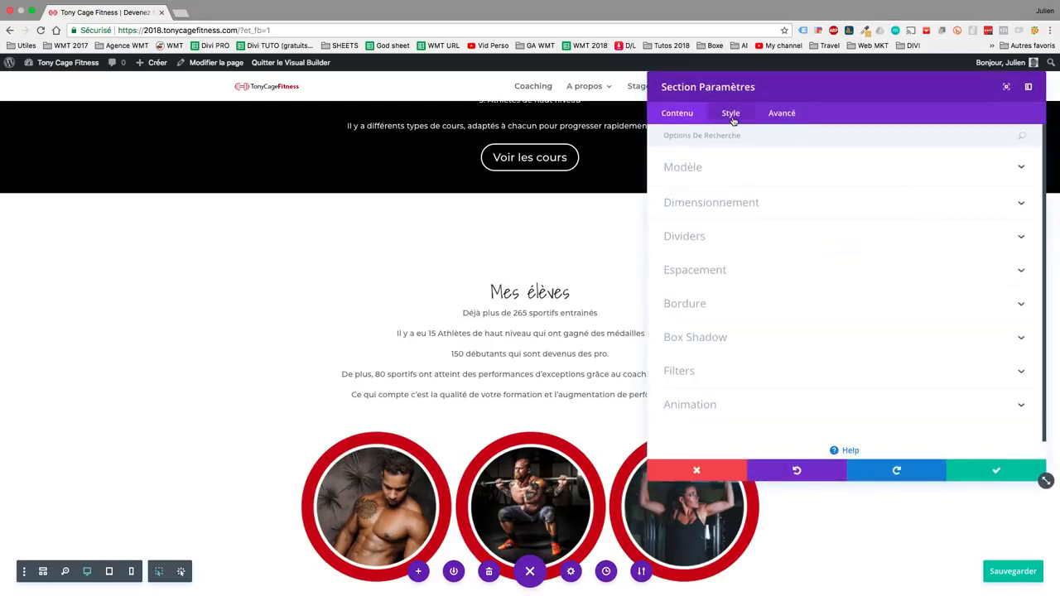
left_click(756, 237)
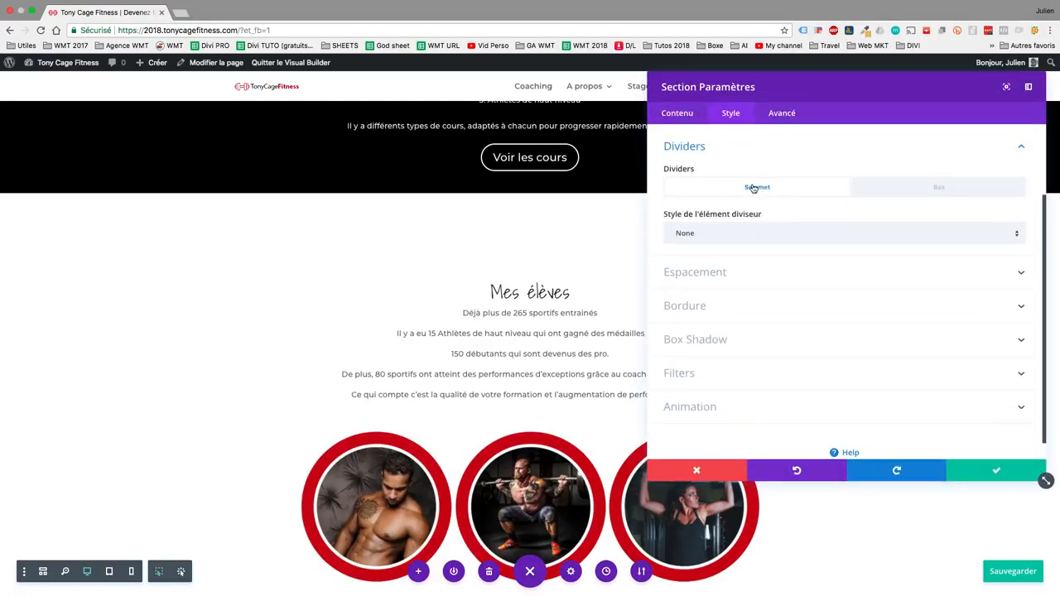
left_click(704, 233)
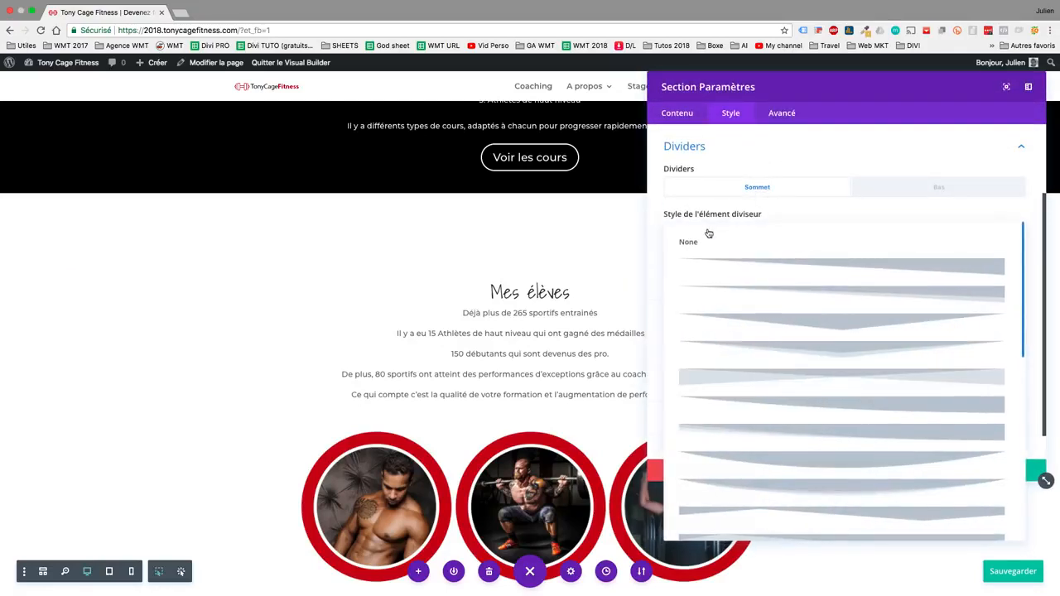
left_click(770, 259)
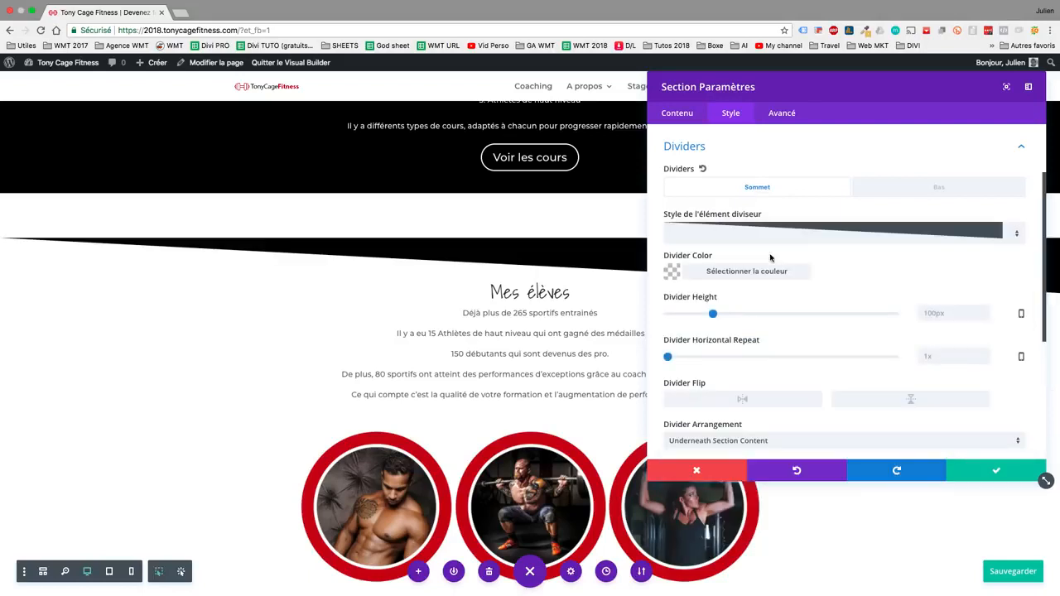
left_click(774, 239)
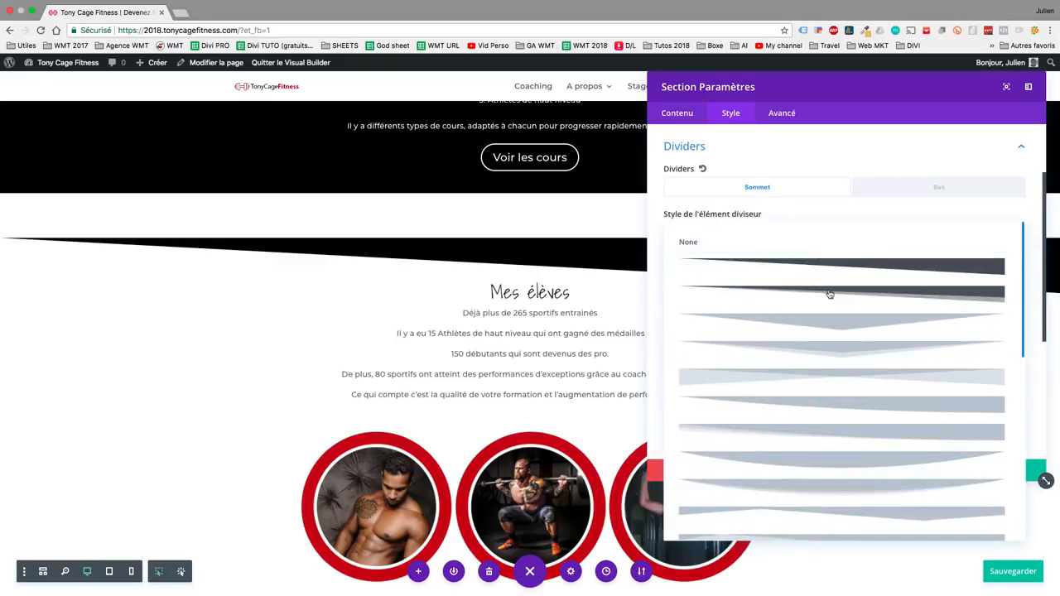
left_click(829, 293)
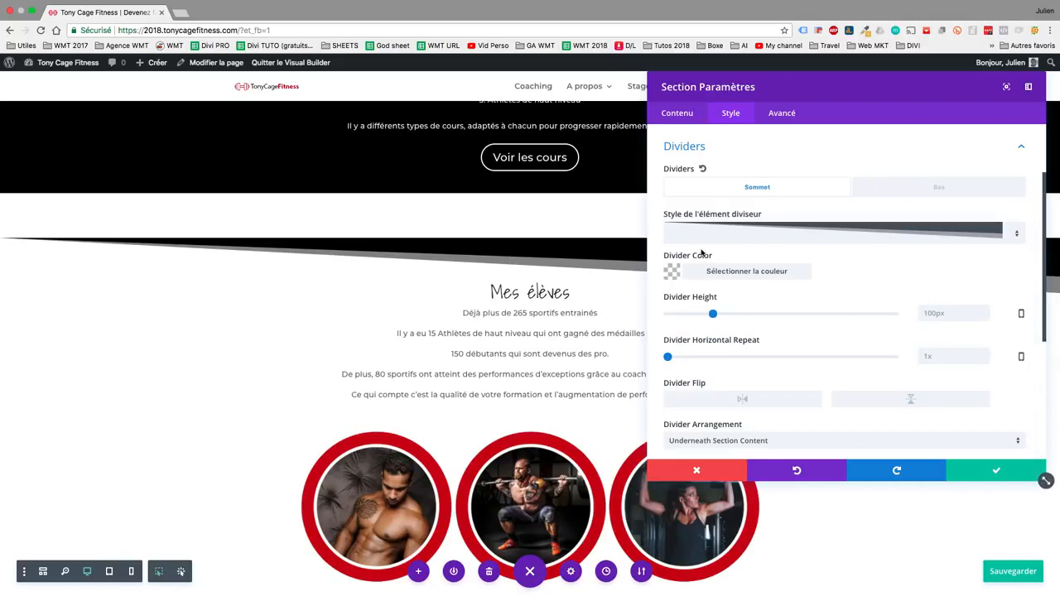
scroll(864, 308, "down", 2)
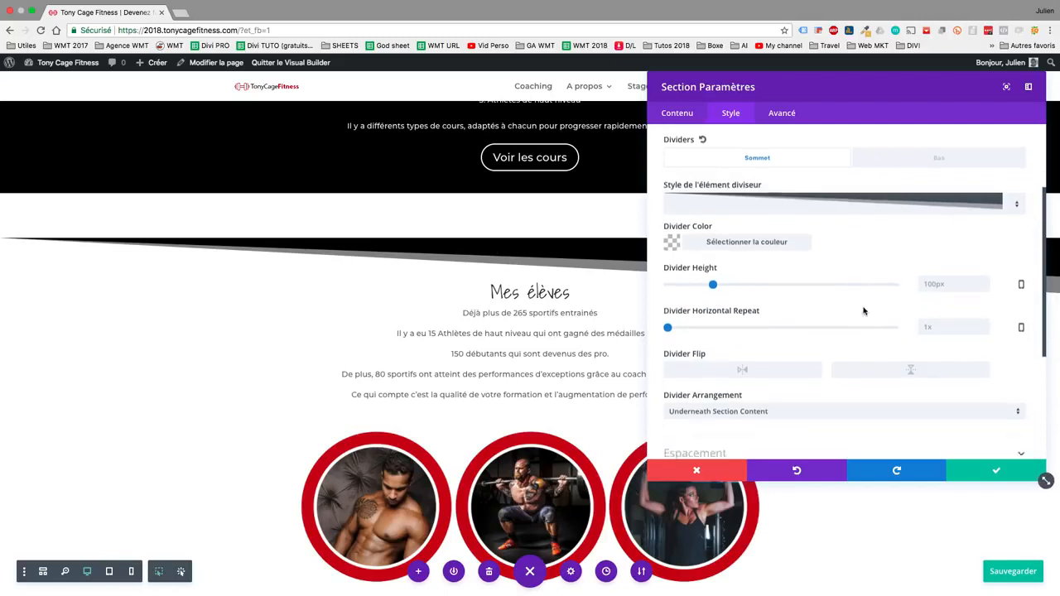
left_click(755, 366)
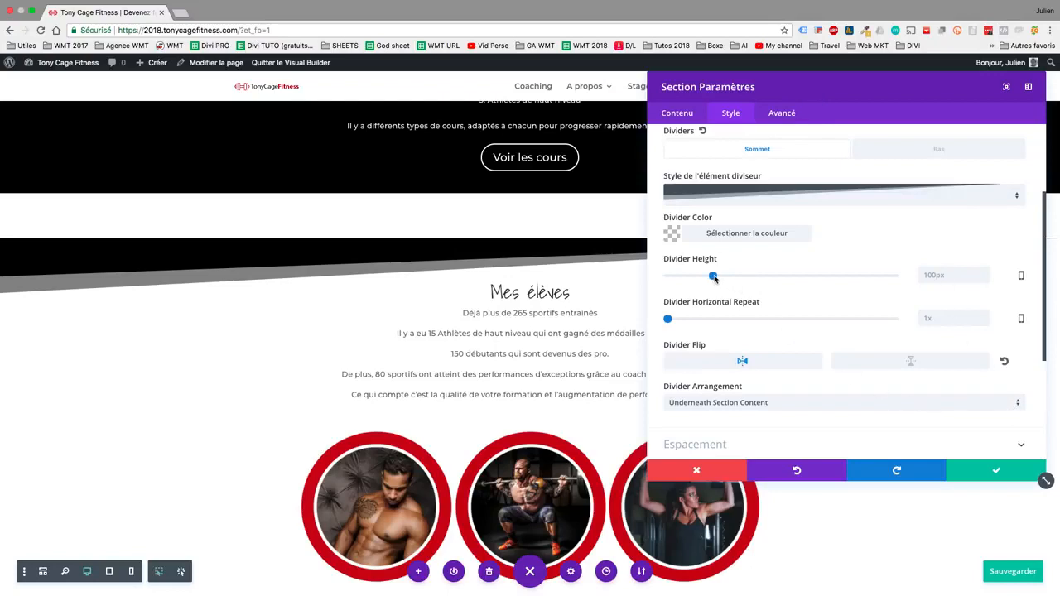
left_click_drag(716, 278, 756, 277)
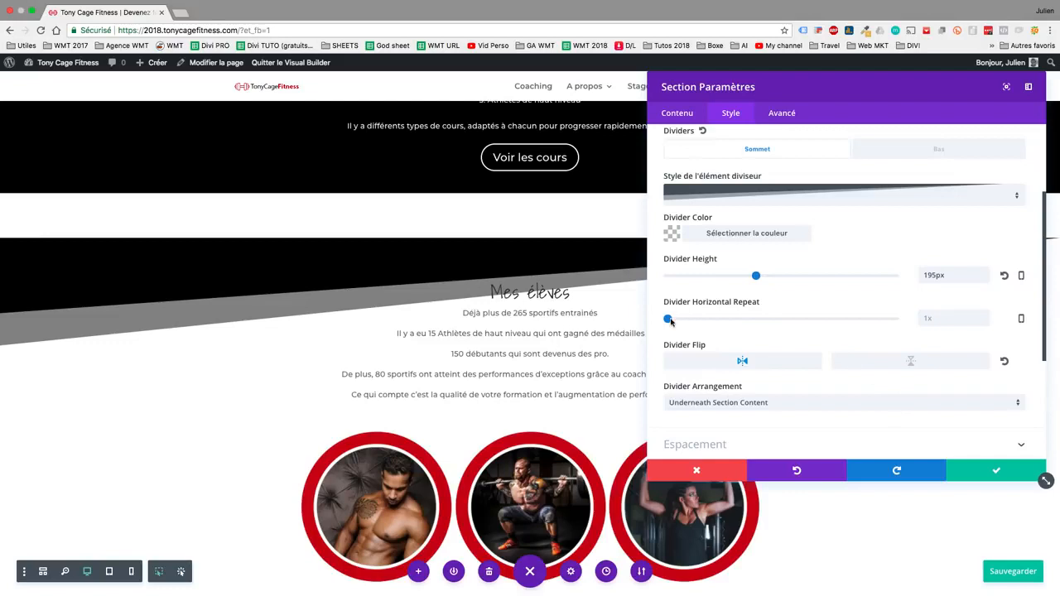
mouse_move(667, 321)
left_mouse_down()
mouse_move(701, 322)
mouse_move(656, 319)
left_mouse_up()
Layer the divider on top of the section content and set its height to 153px
key("super+s")
left_click(845, 401)
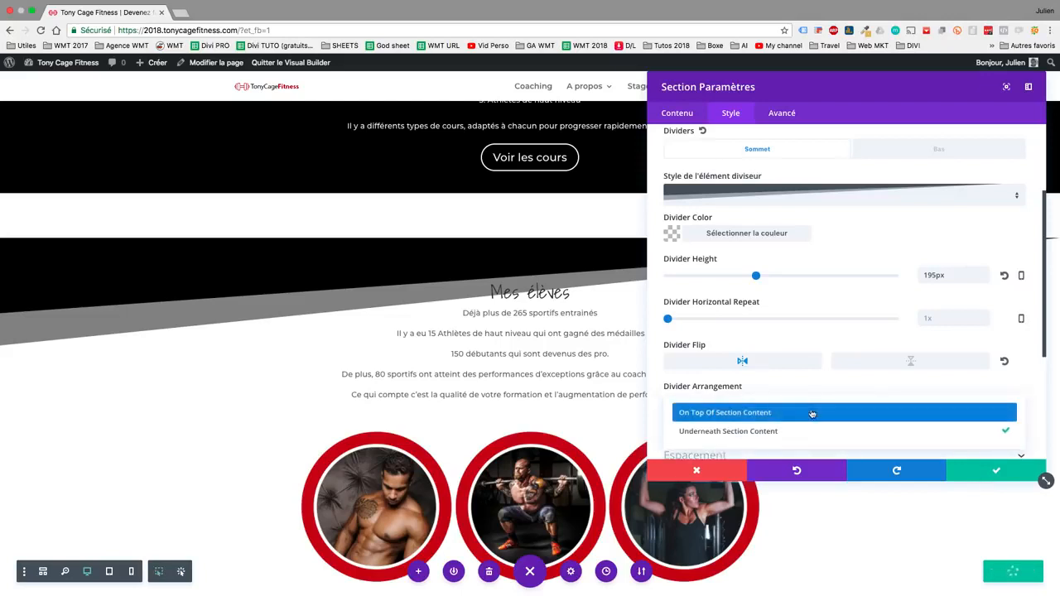
left_click(805, 412)
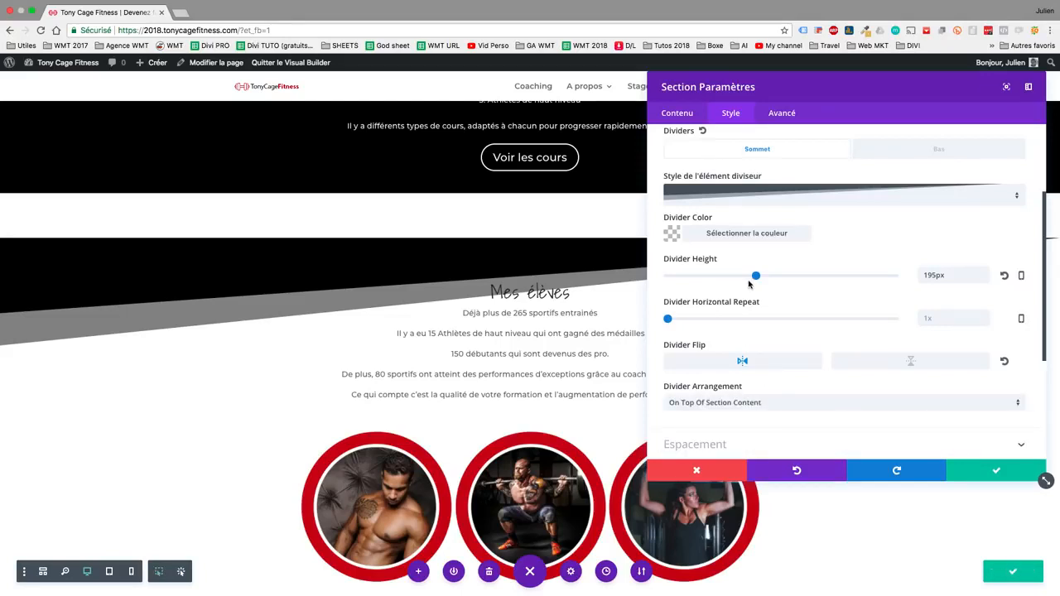
left_click_drag(754, 280, 806, 287)
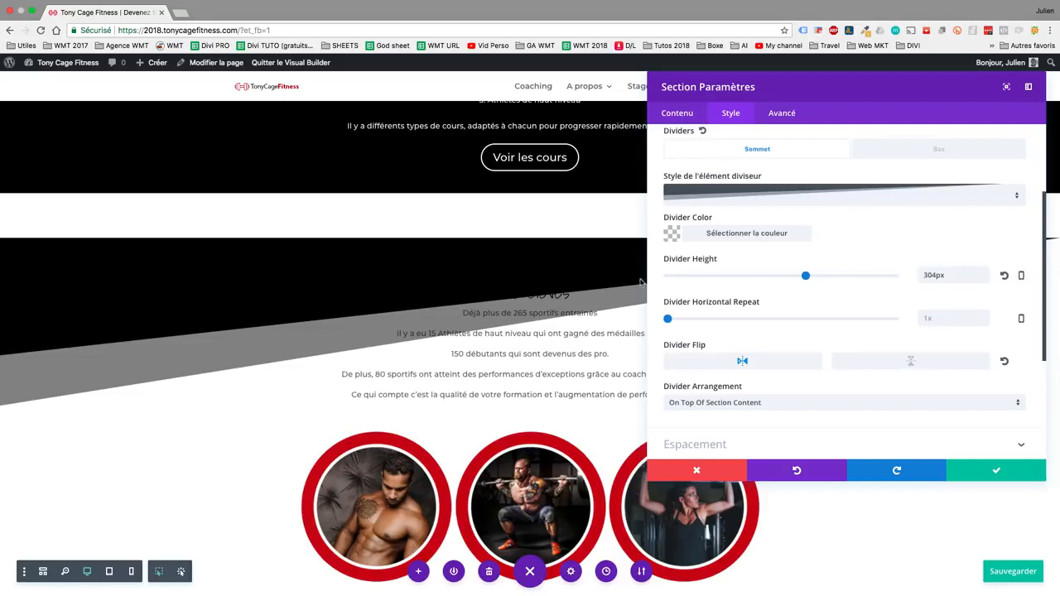
left_click_drag(806, 277, 737, 275)
left_click(742, 404)
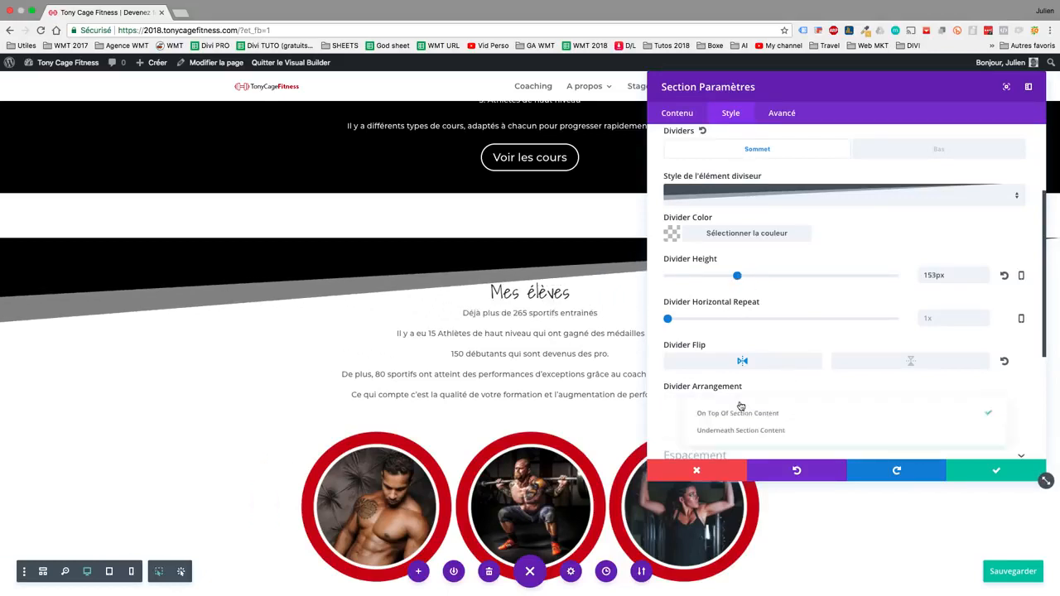
left_click(724, 414)
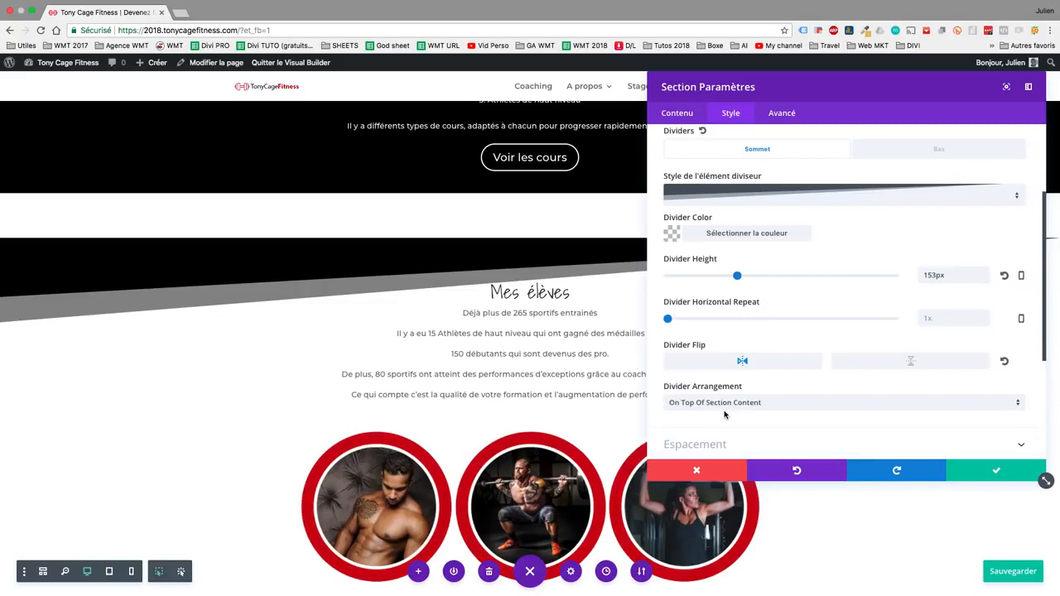
Apply the divider, then adjust the section's bottom spacing and add space above the Mes élèves content
left_click(987, 467)
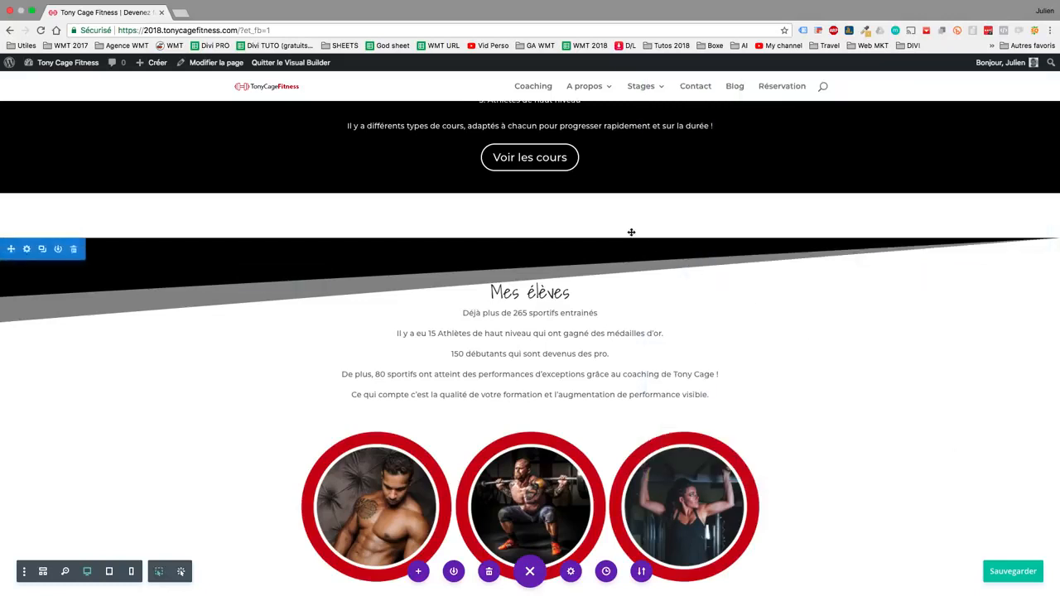
mouse_move(618, 201)
left_mouse_down()
mouse_move(611, 229)
mouse_move(603, 184)
mouse_move(604, 223)
mouse_move(614, 185)
left_mouse_up()
scroll(853, 303, "up", 2)
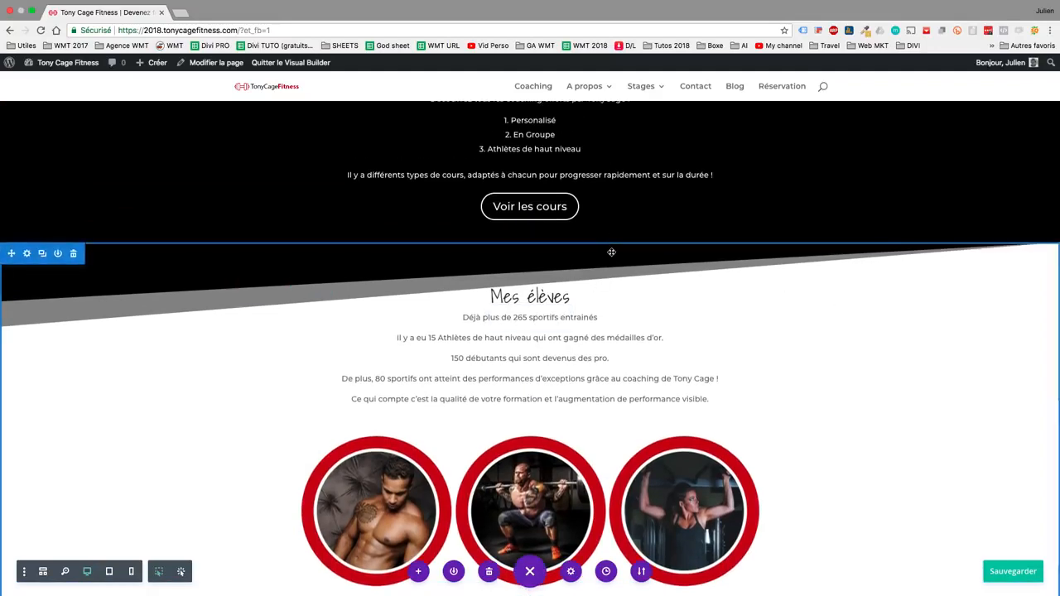
left_click_drag(615, 244, 615, 255)
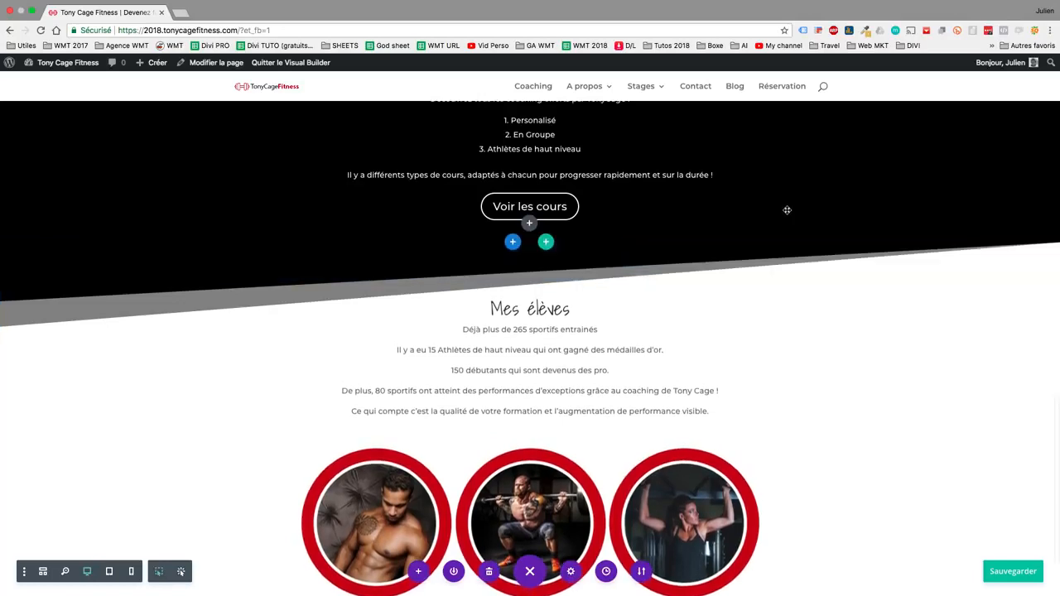
scroll(804, 195, "up", 2)
scroll(805, 195, "up", 4)
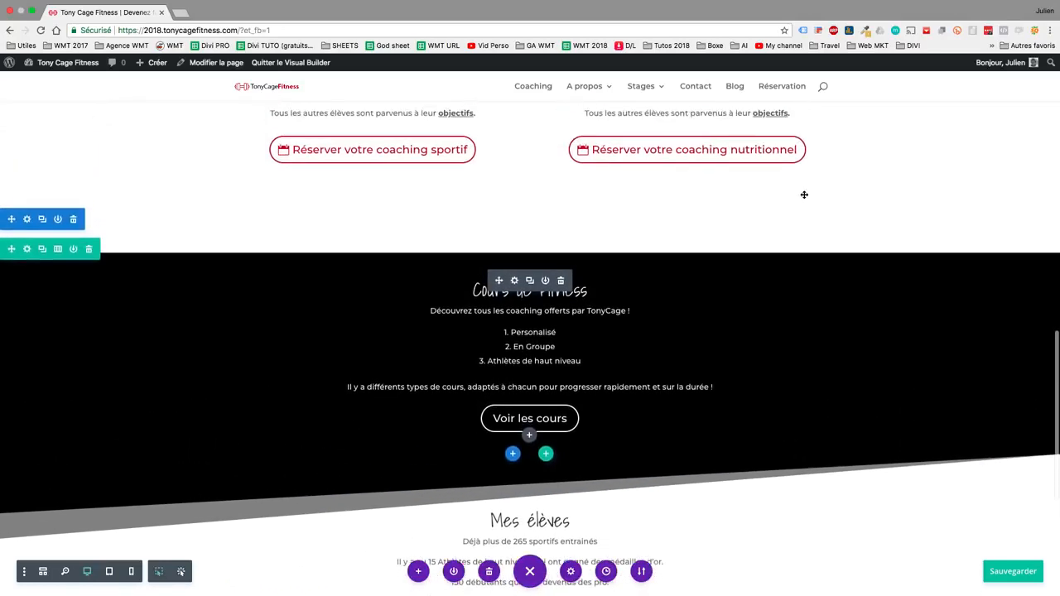
scroll(770, 345, "down", 5)
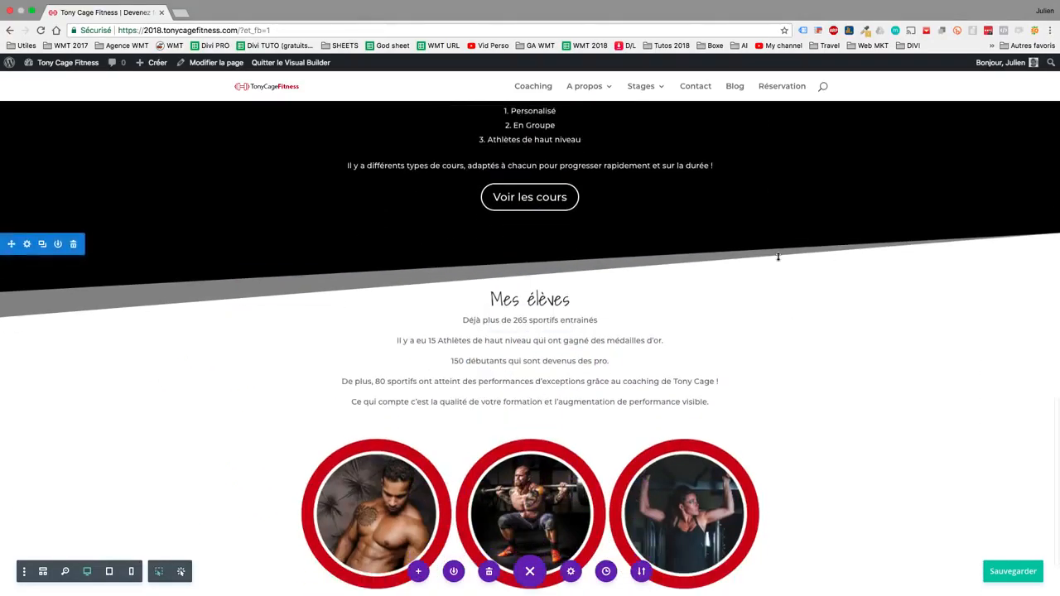
scroll(773, 298, "down", 2)
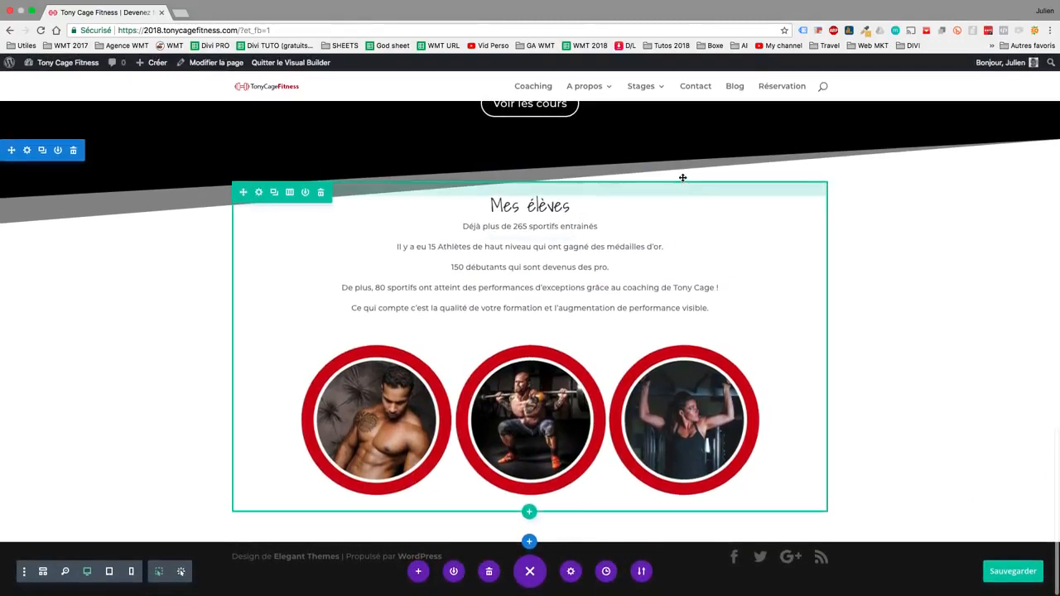
left_click_drag(683, 175, 684, 182)
Remove Cours de Fitness's top padding, cut the coaching section's bottom padding to 42px, and save
scroll(932, 358, "up", 9)
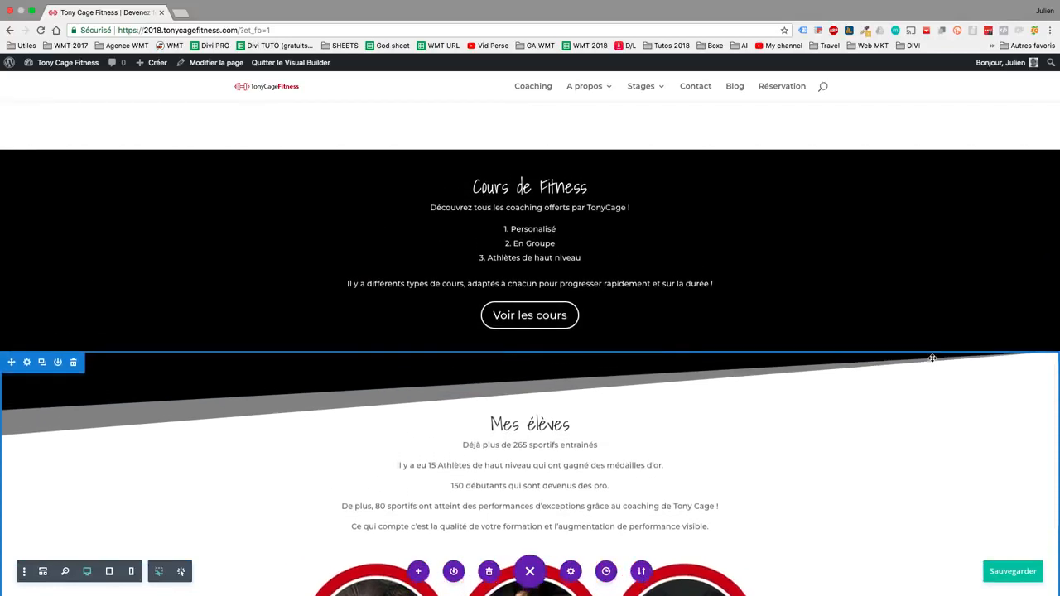
scroll(933, 358, "up", 1)
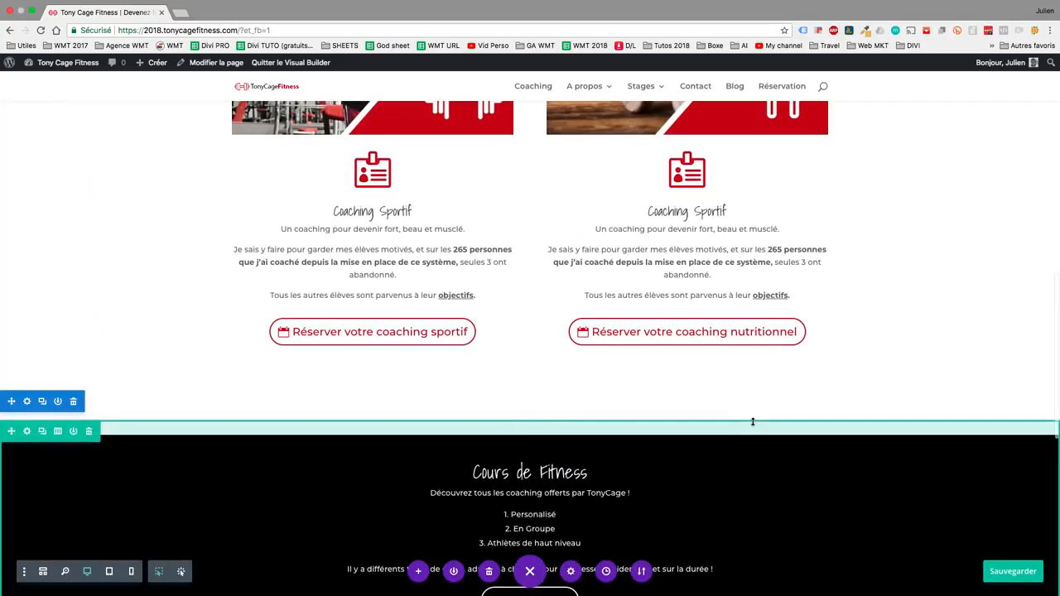
left_click_drag(755, 414, 756, 379)
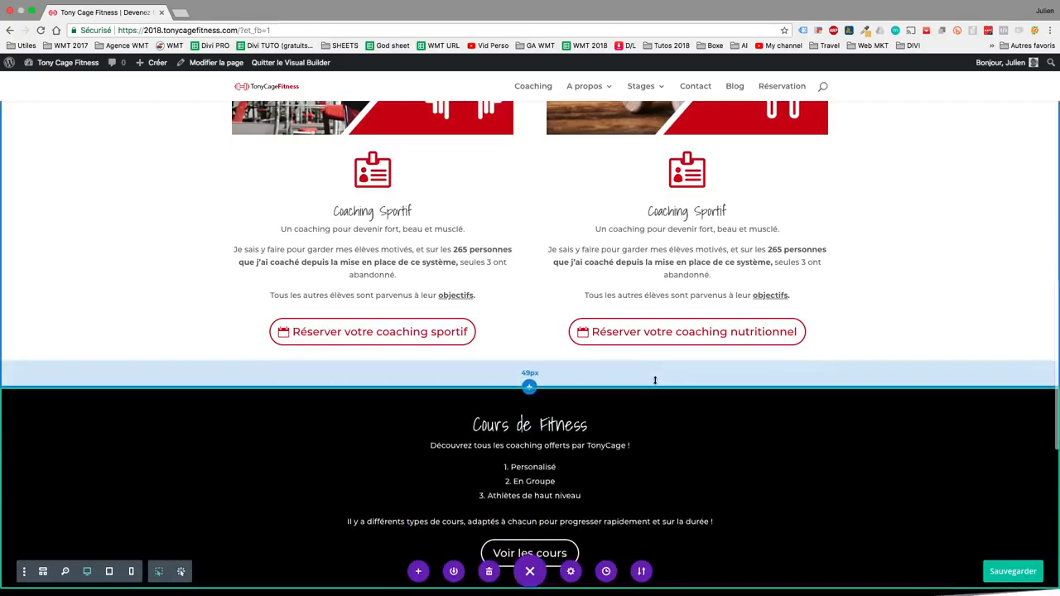
left_click_drag(654, 380, 656, 376)
scroll(912, 247, "up", 5)
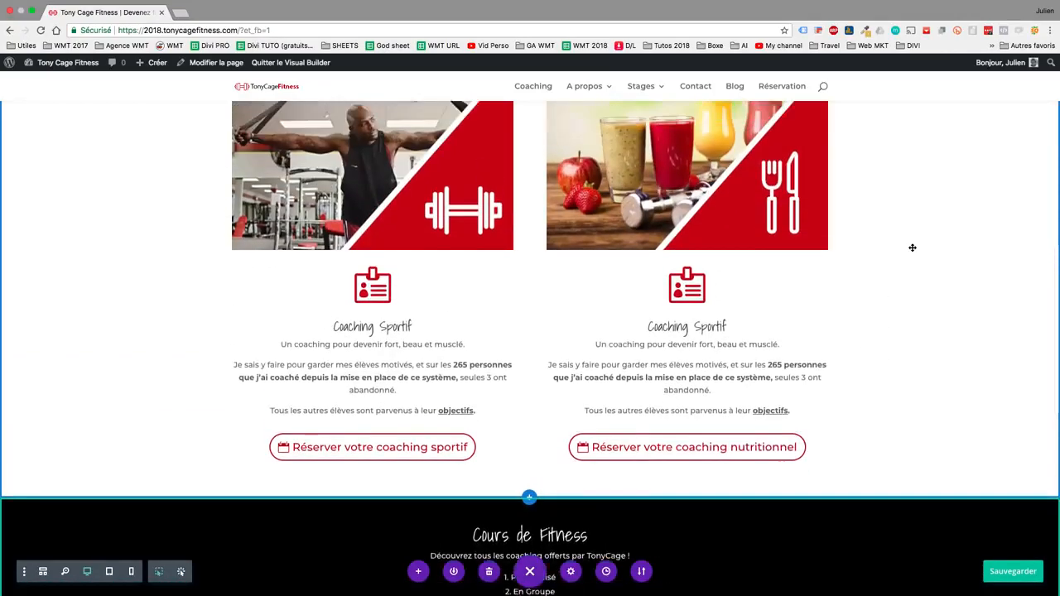
scroll(912, 248, "down", 10)
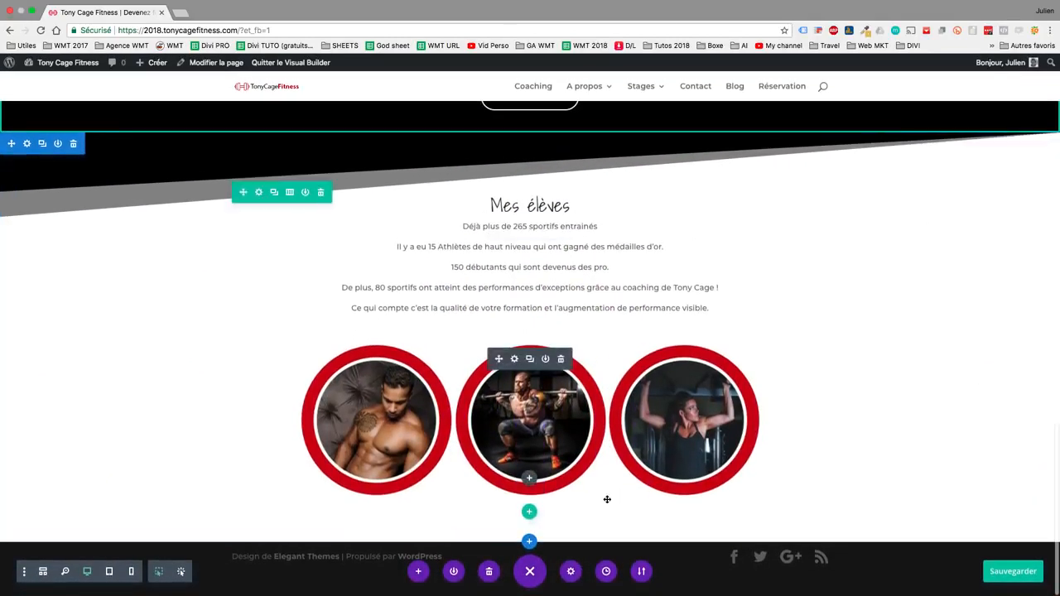
key("ctrl+s")
Insert a Bouton module under the student photos labelled 'Voir mes élèves'
left_click(530, 478)
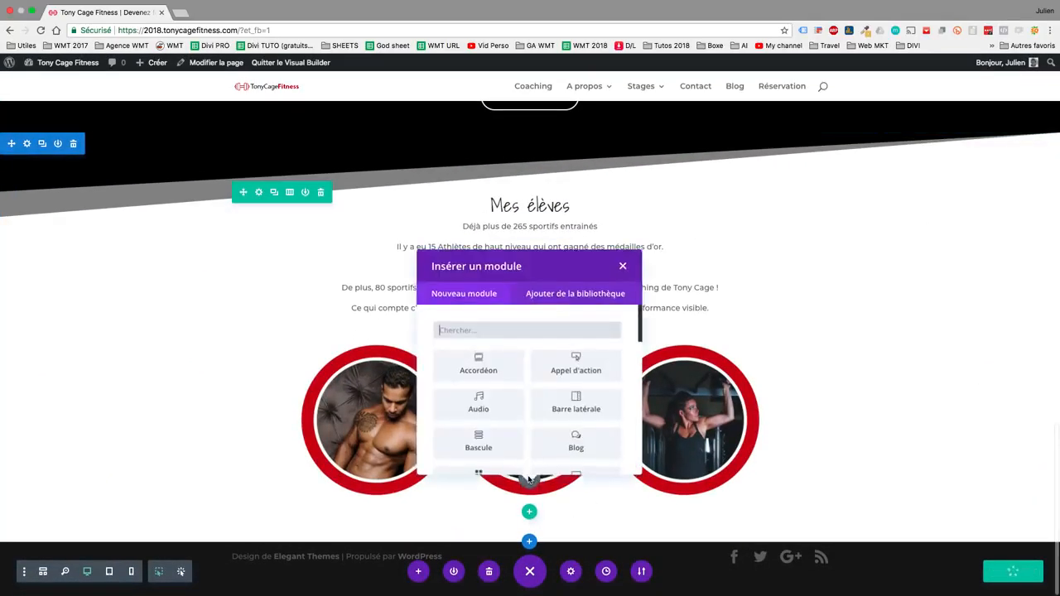
scroll(584, 435, "down", 3)
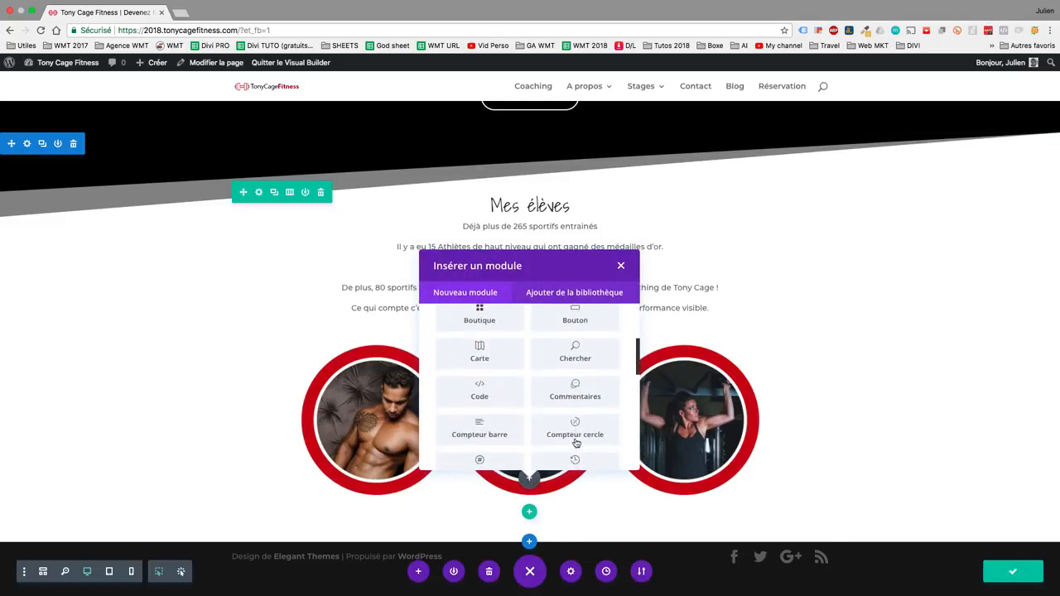
left_click(575, 330)
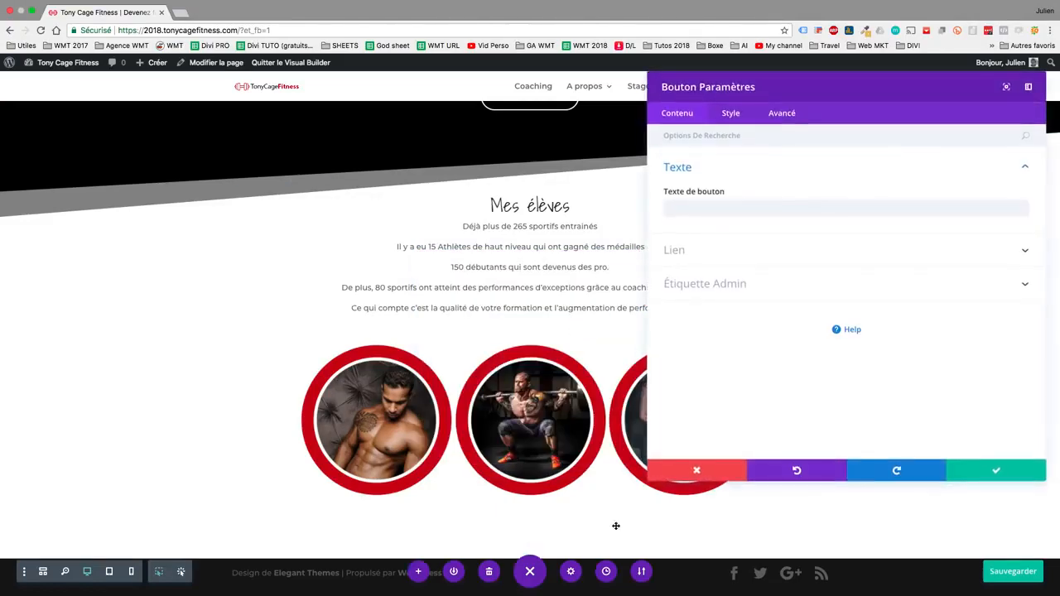
left_click(748, 208)
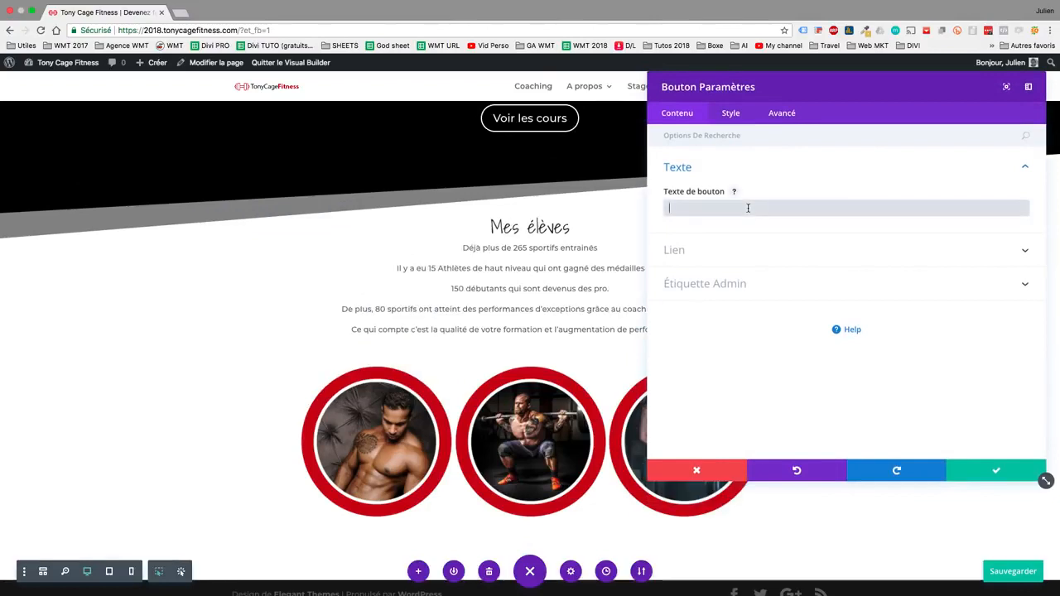
type("Voir ")
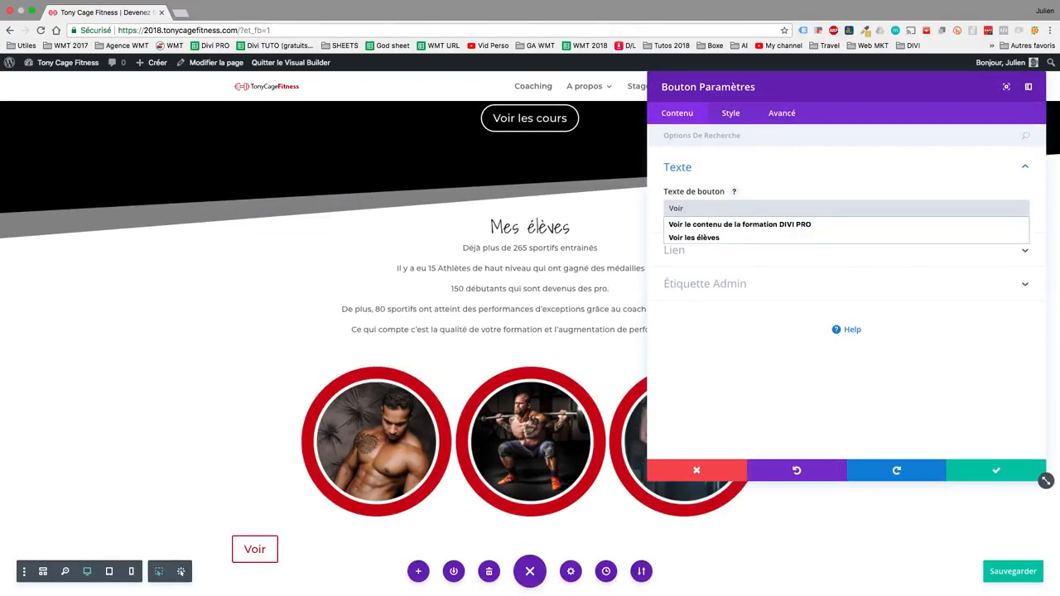
type("mes él")
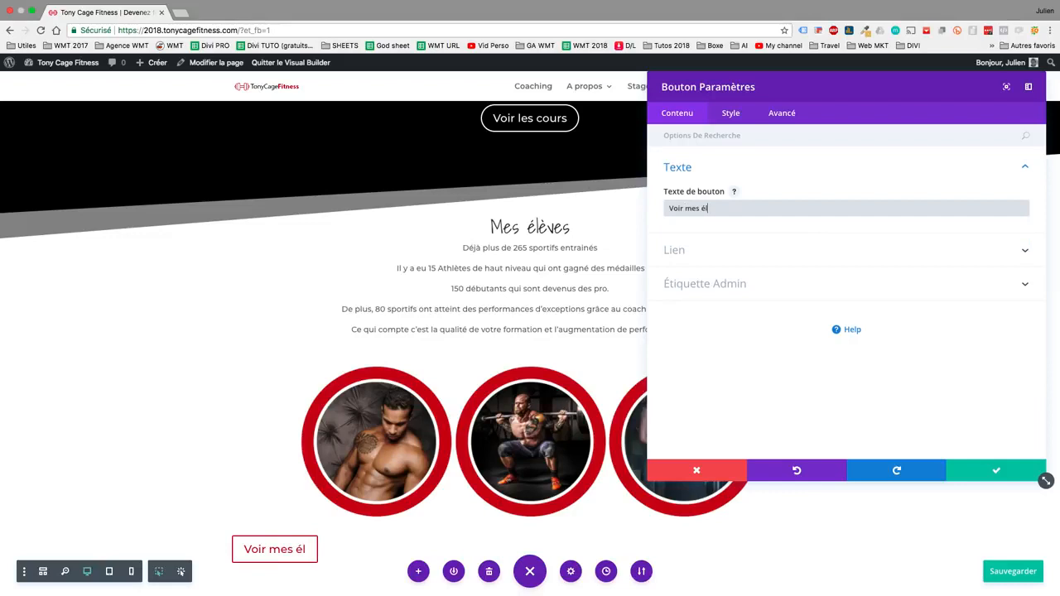
type("èves")
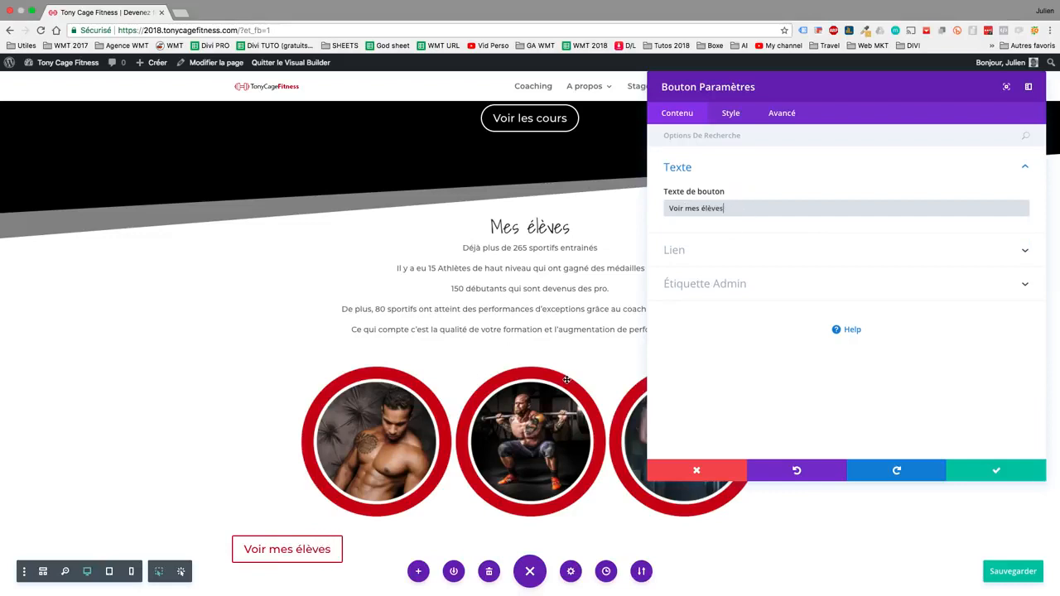
scroll(591, 305, "down", 2)
left_click(728, 258)
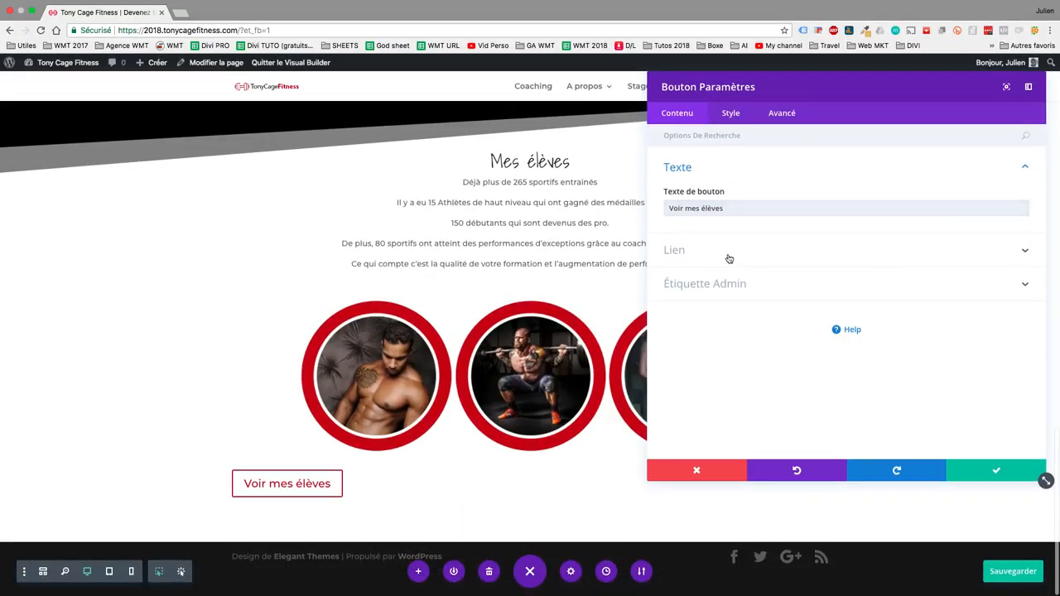
Set the Voir mes élèves button's URL to /a-propos/eleves/ using the /a-propos/ suggestion
left_click(732, 253)
type("/ap")
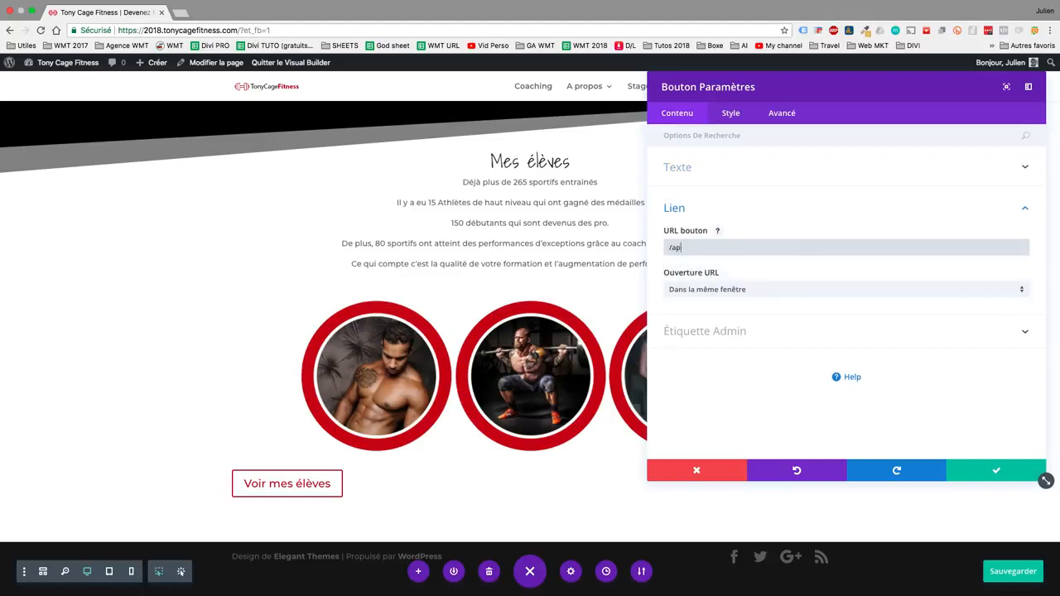
key("BackSpace")
key("Down")
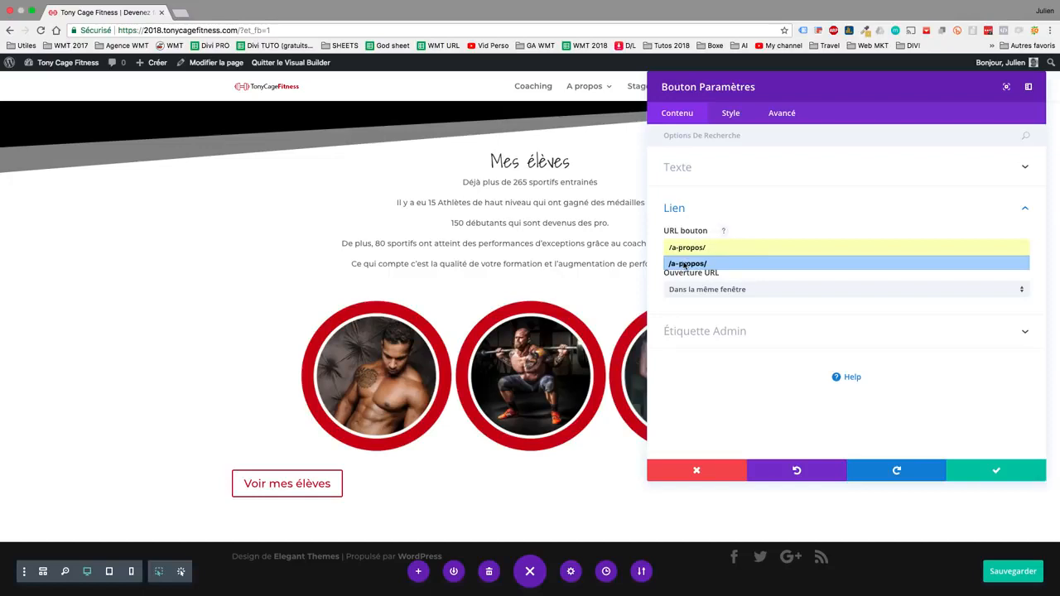
key("Return")
type("eleves")
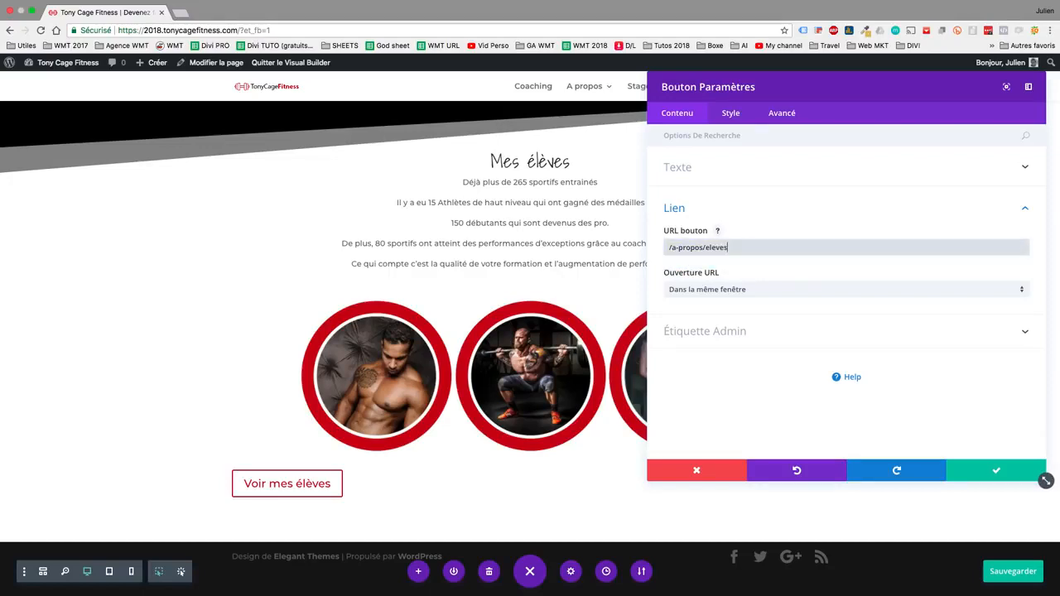
left_click_drag(789, 97, 912, 161)
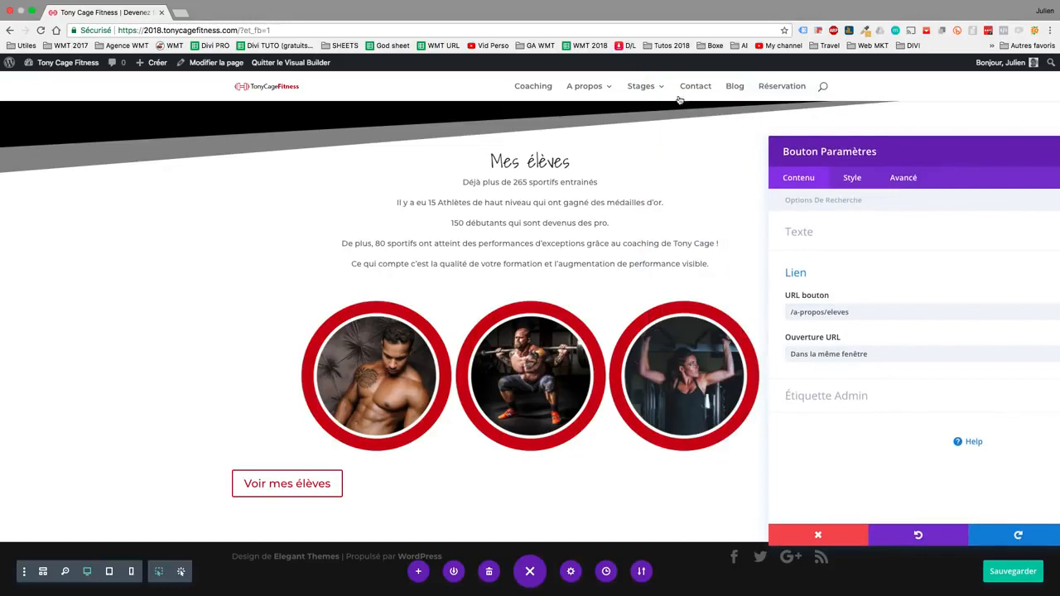
mouse_move(607, 88)
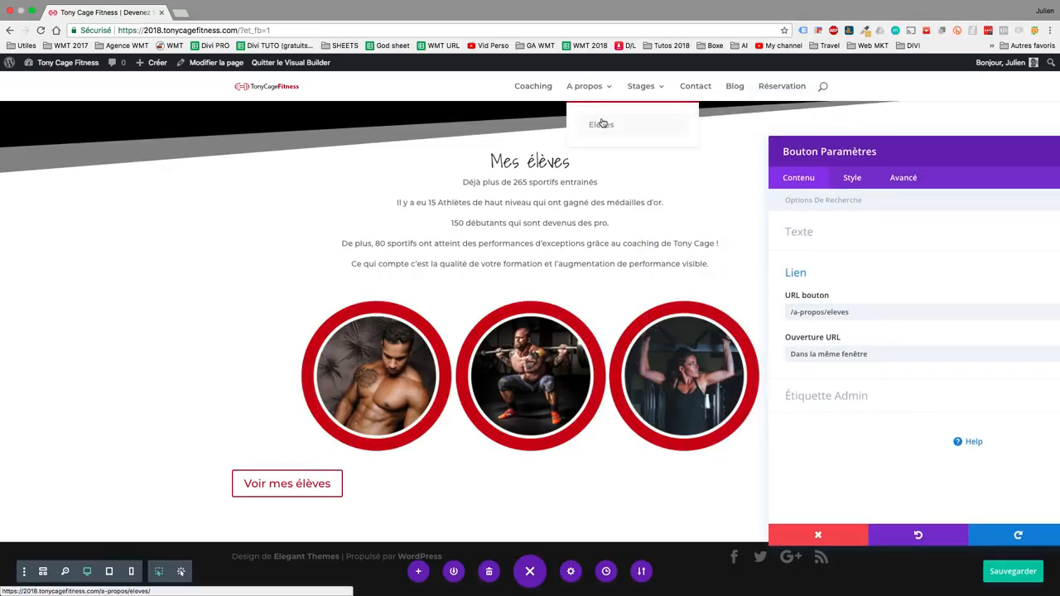
left_click(863, 313)
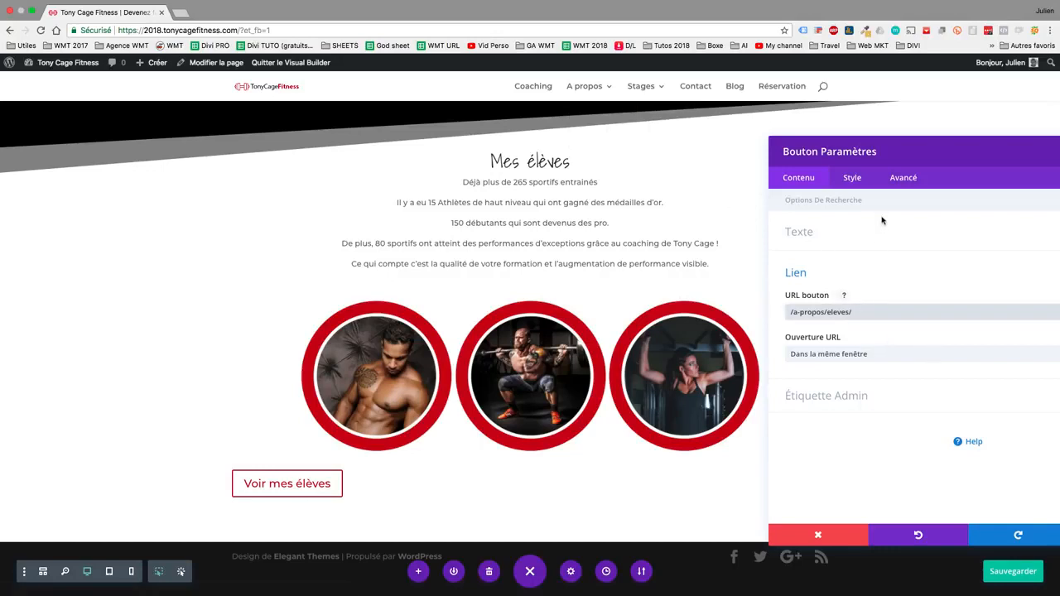
left_click_drag(951, 159, 841, 108)
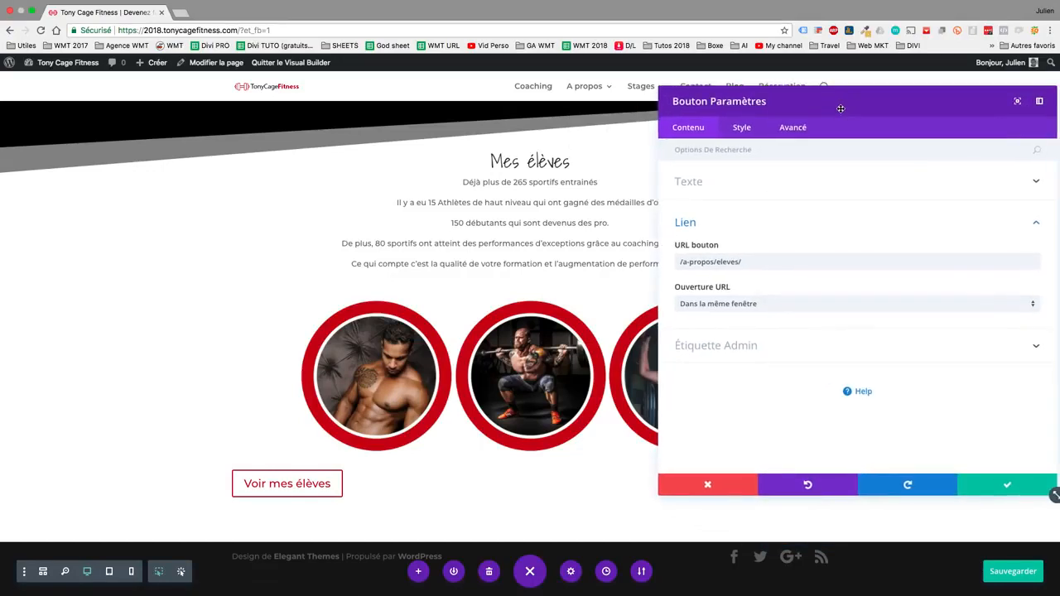
Centre-align the Voir mes élèves button
left_click(741, 130)
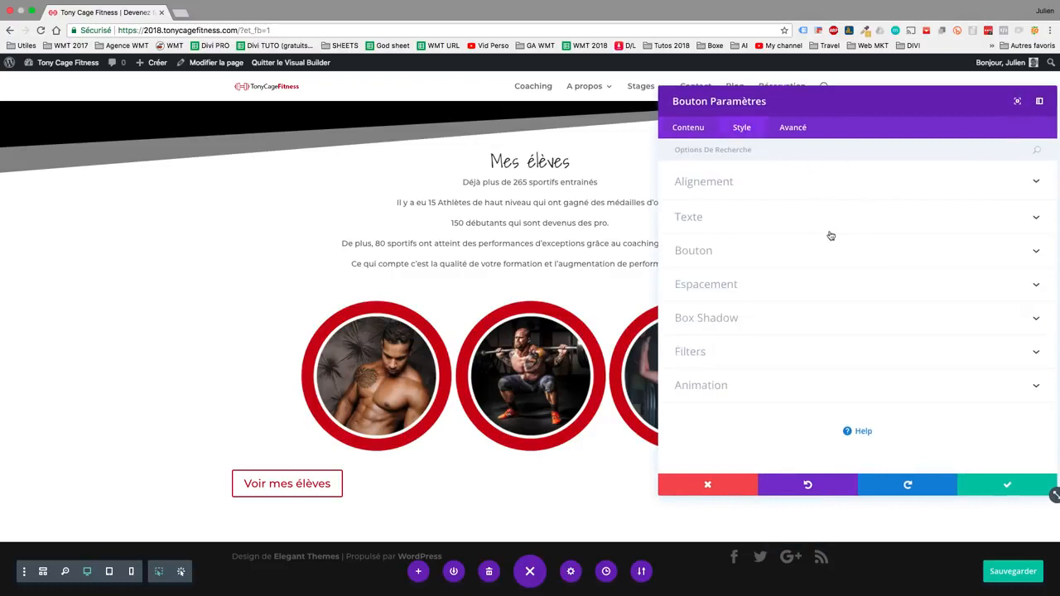
left_click(782, 189)
left_click(837, 228)
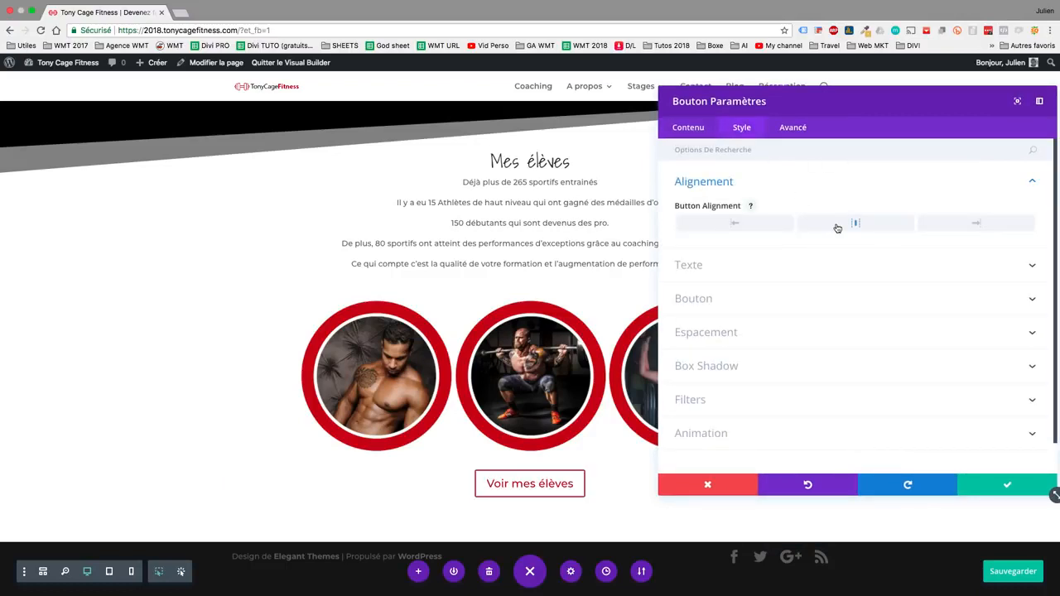
Enable custom button styles with 20px text in red #cc000e, and save the page
left_click(734, 300)
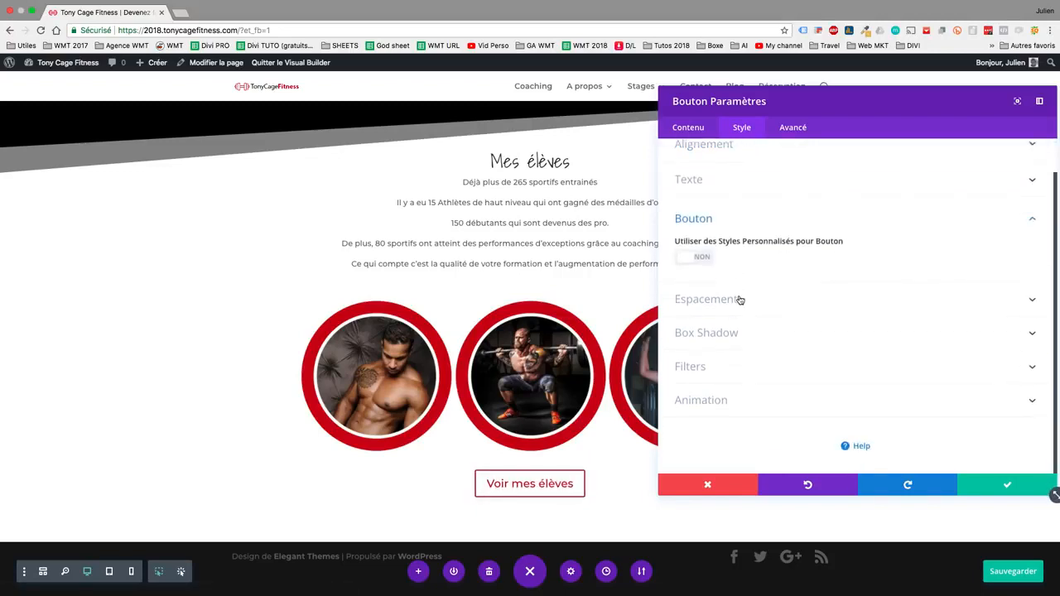
left_click(689, 258)
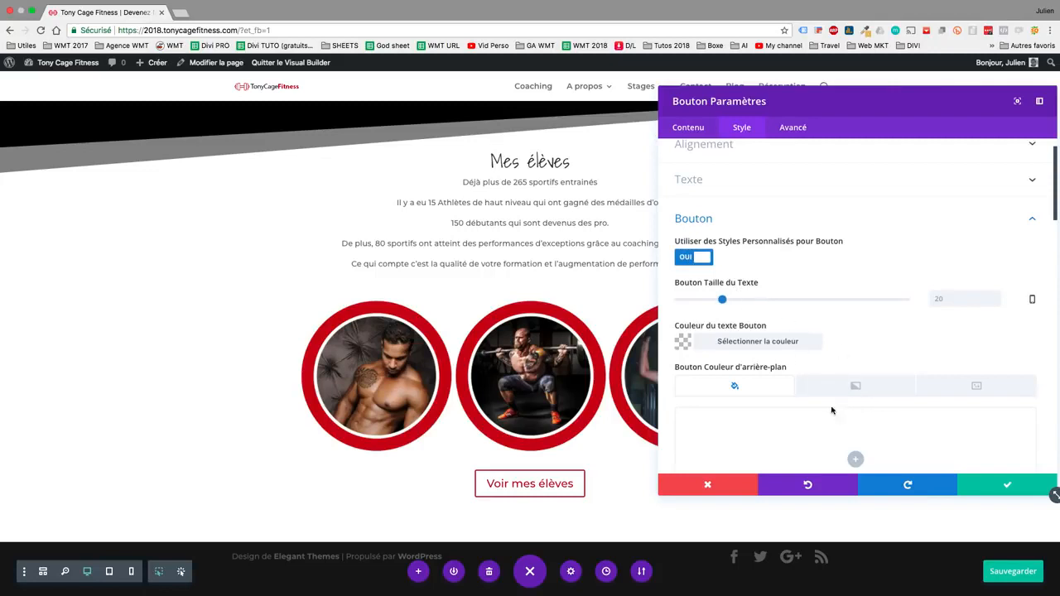
left_click_drag(724, 305, 802, 302)
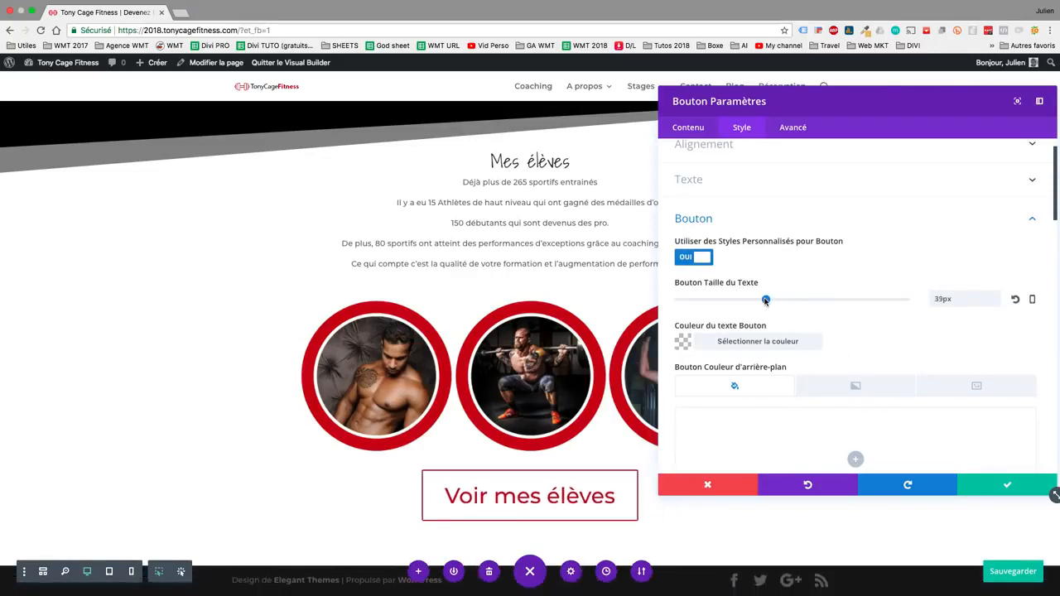
left_click(1015, 299)
scroll(745, 336, "down", 3)
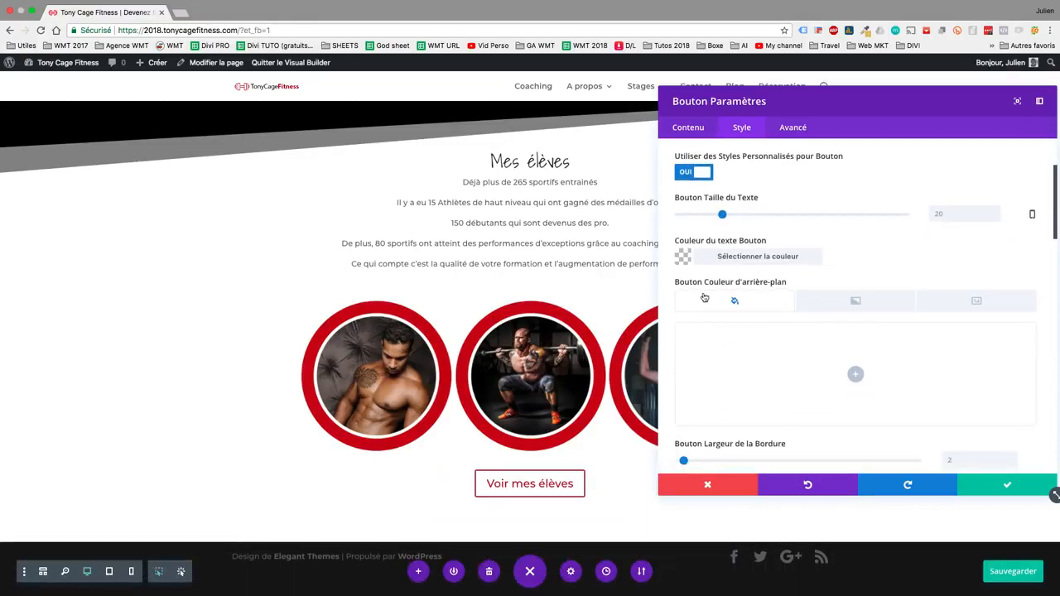
left_click(685, 256)
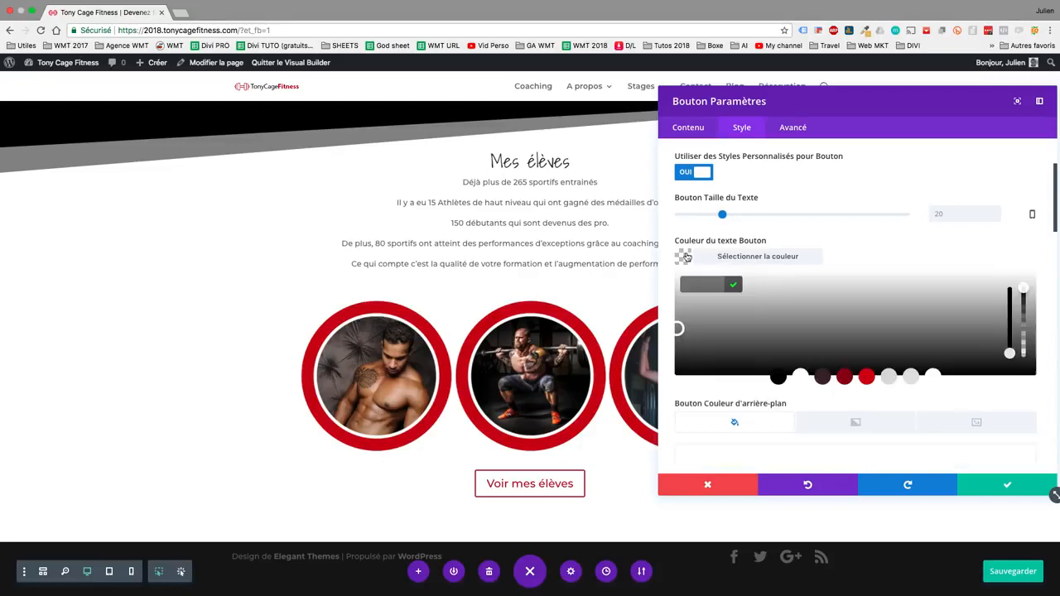
left_click(866, 378)
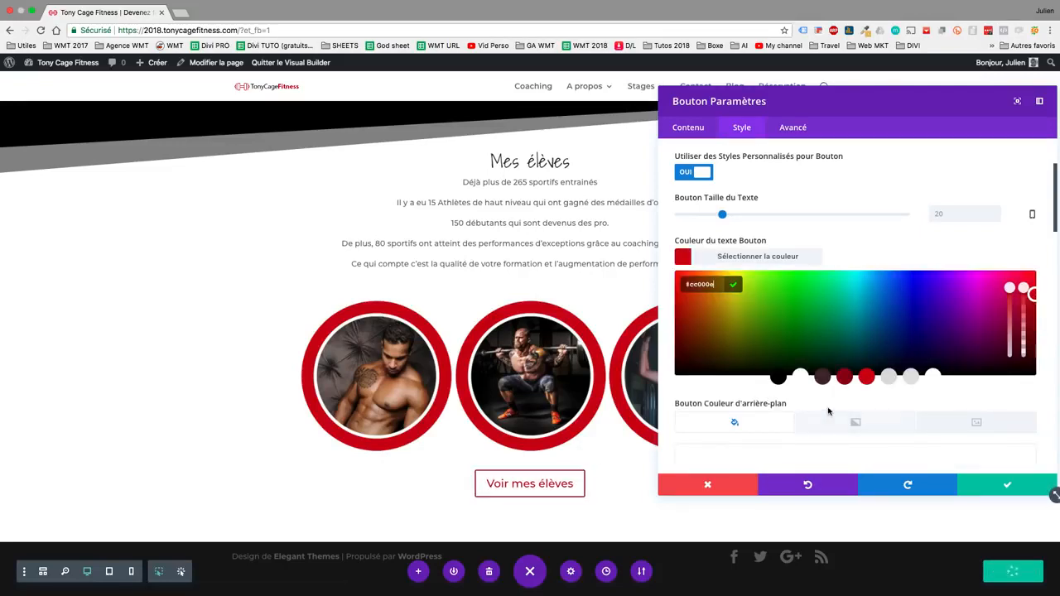
key("ctrl+s")
left_click(689, 261)
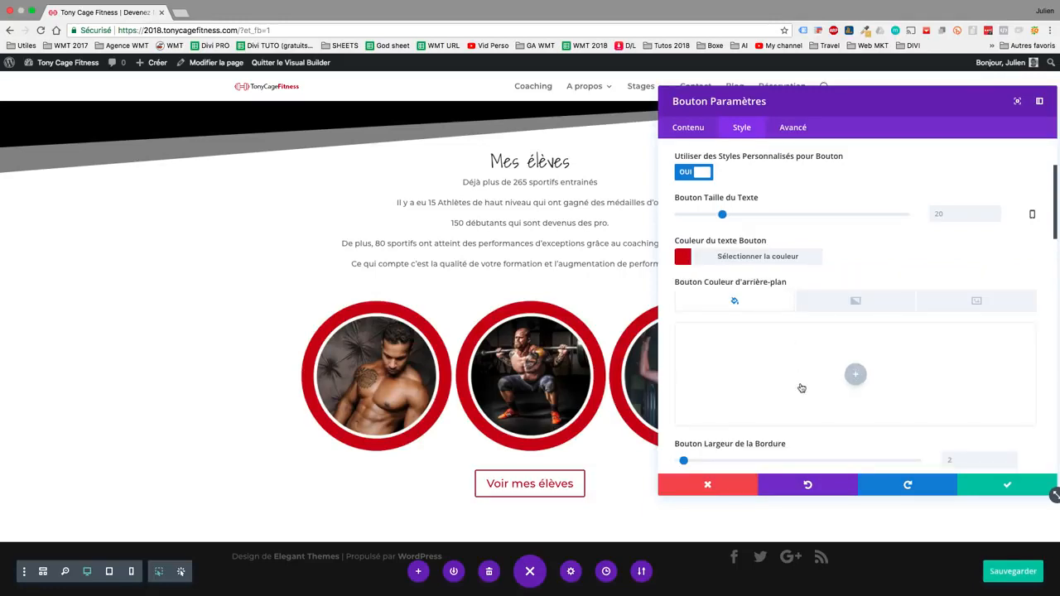
Give the Voir mes élèves button pill-shaped corners with a 30px border radius
scroll(801, 388, "down", 3)
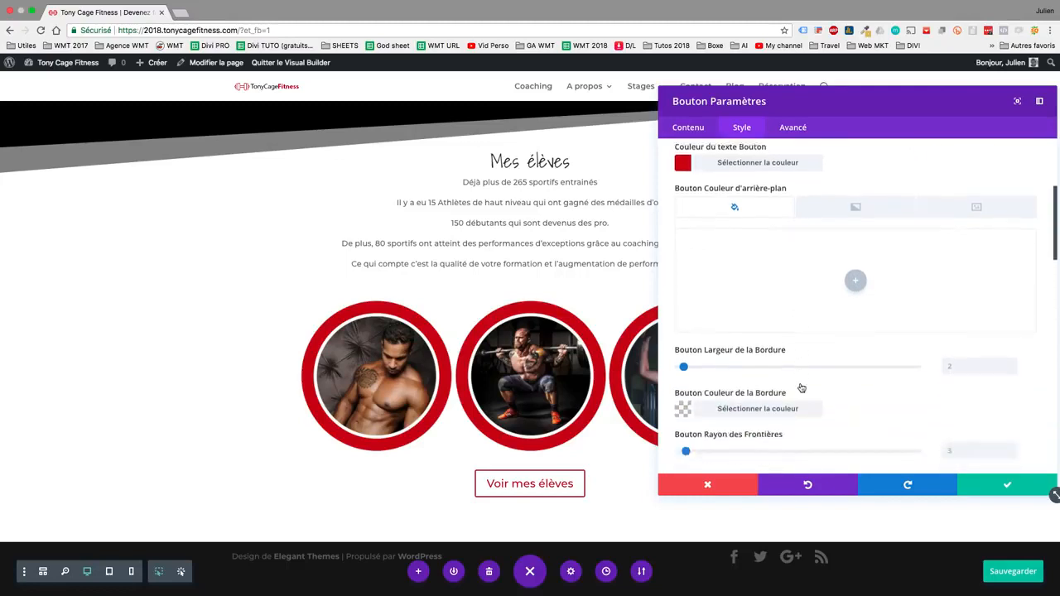
scroll(801, 387, "up", 2)
scroll(800, 388, "up", 1)
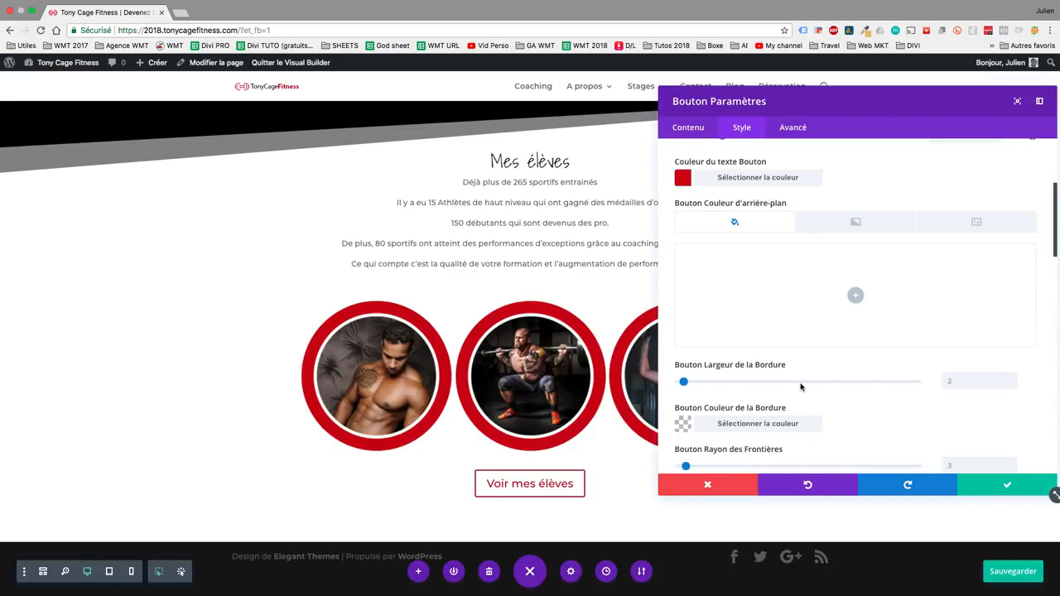
scroll(800, 387, "down", 2)
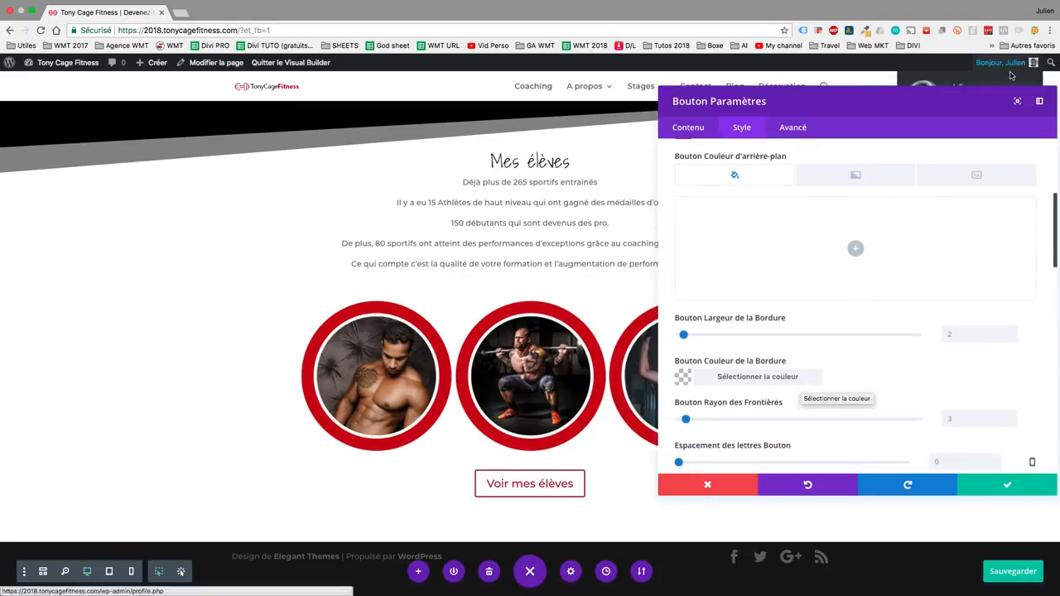
left_click_drag(934, 101, 904, 94)
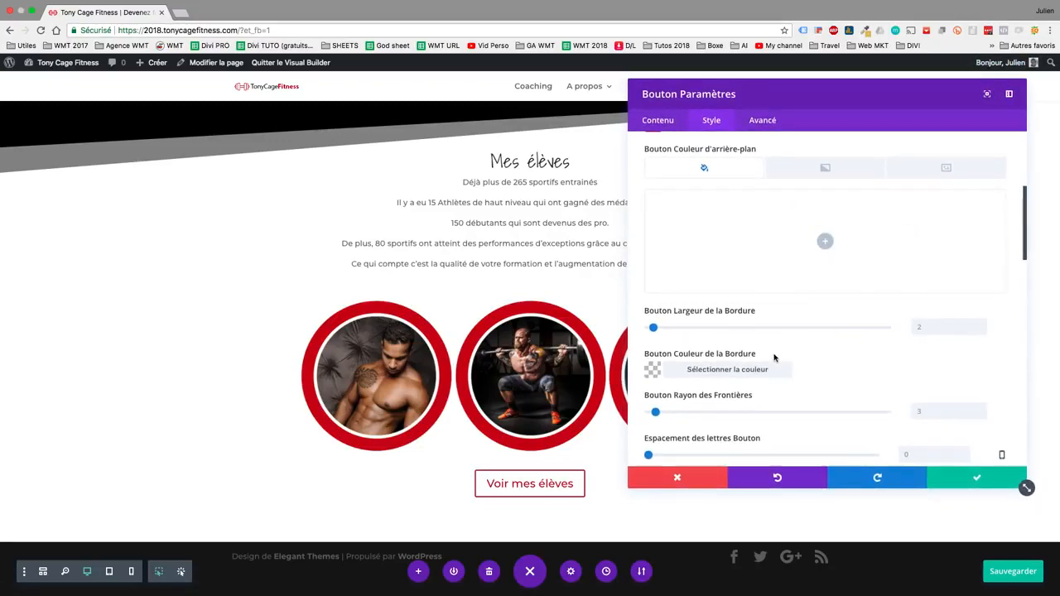
scroll(774, 363, "down", 3)
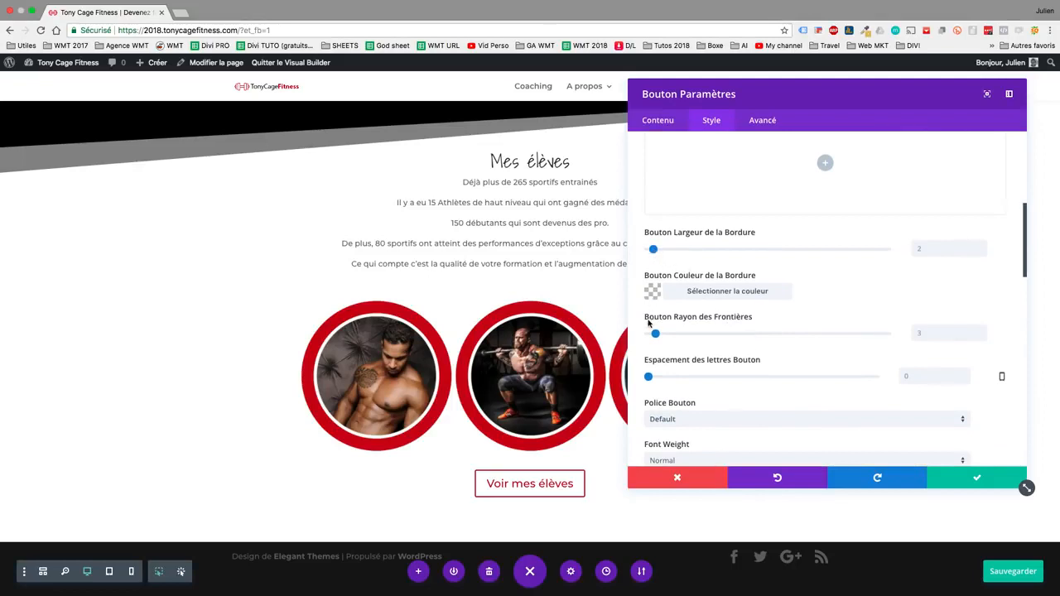
left_click_drag(655, 336, 721, 341)
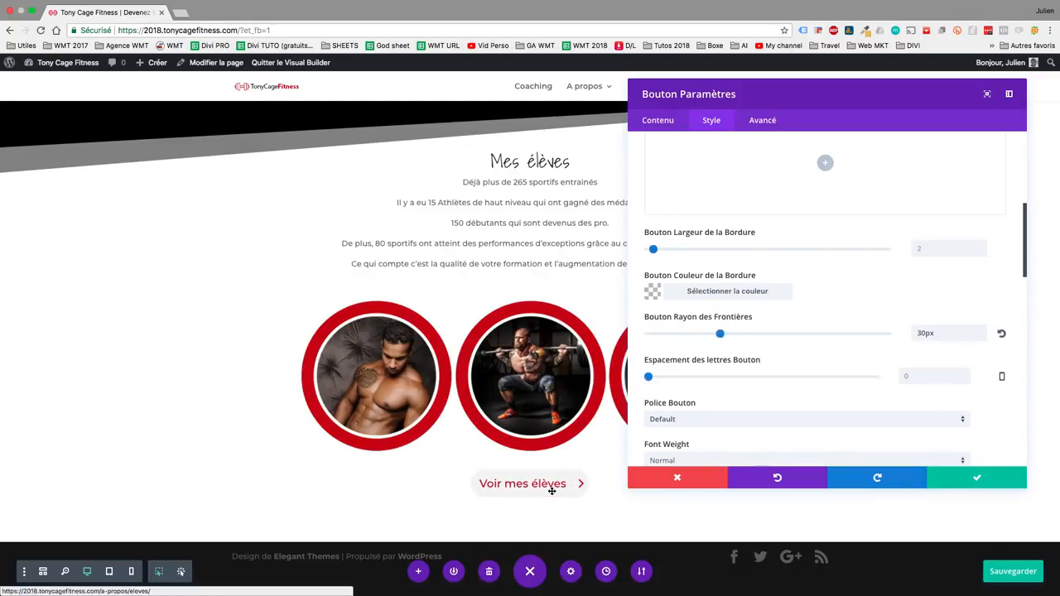
scroll(751, 381, "down", 5)
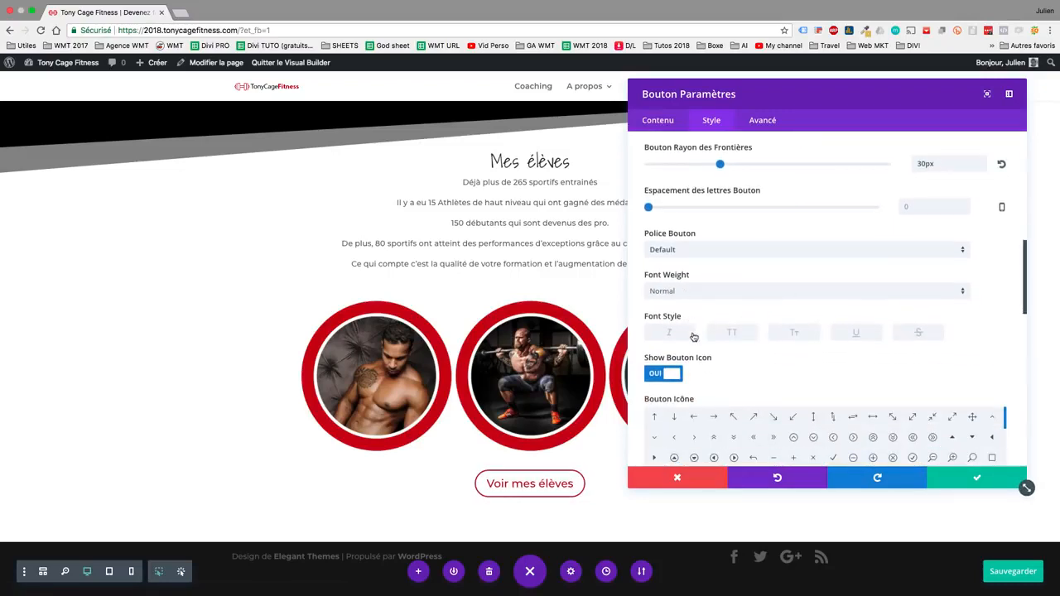
scroll(711, 300, "down", 3)
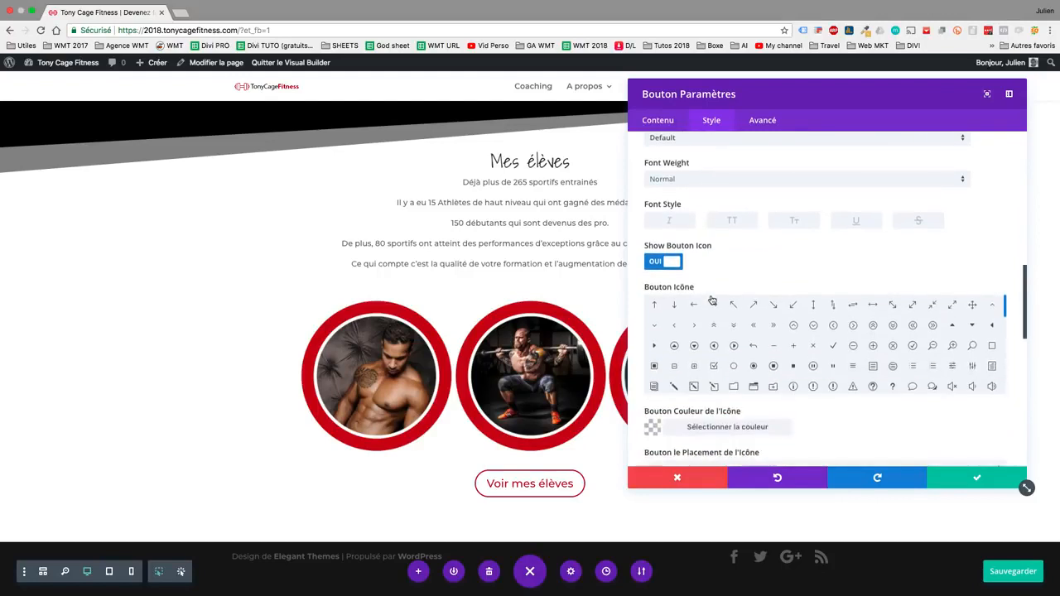
scroll(711, 300, "up", 1)
left_click(671, 175)
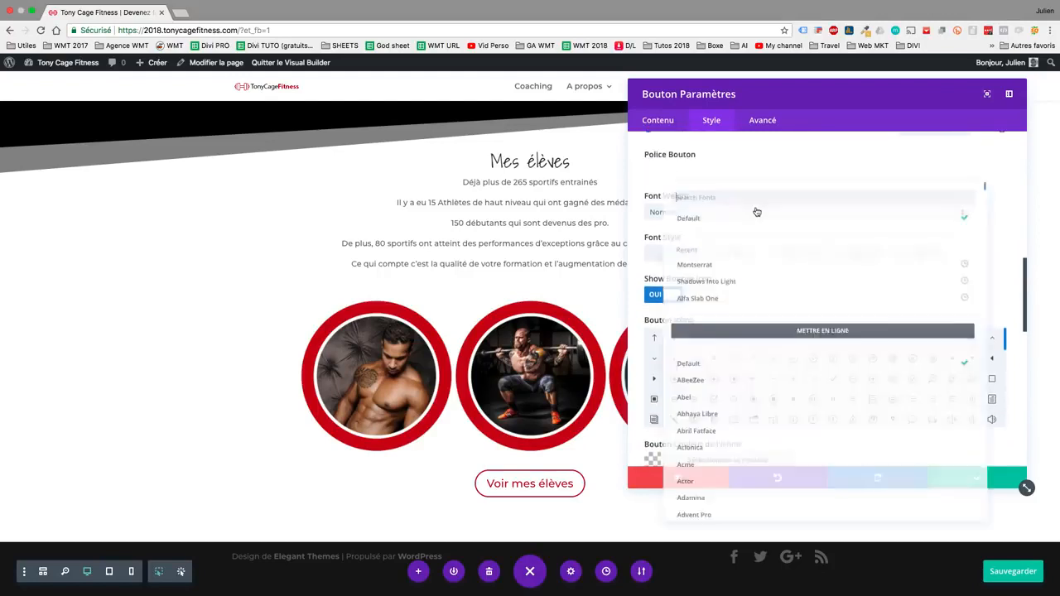
scroll(718, 414, "down", 5)
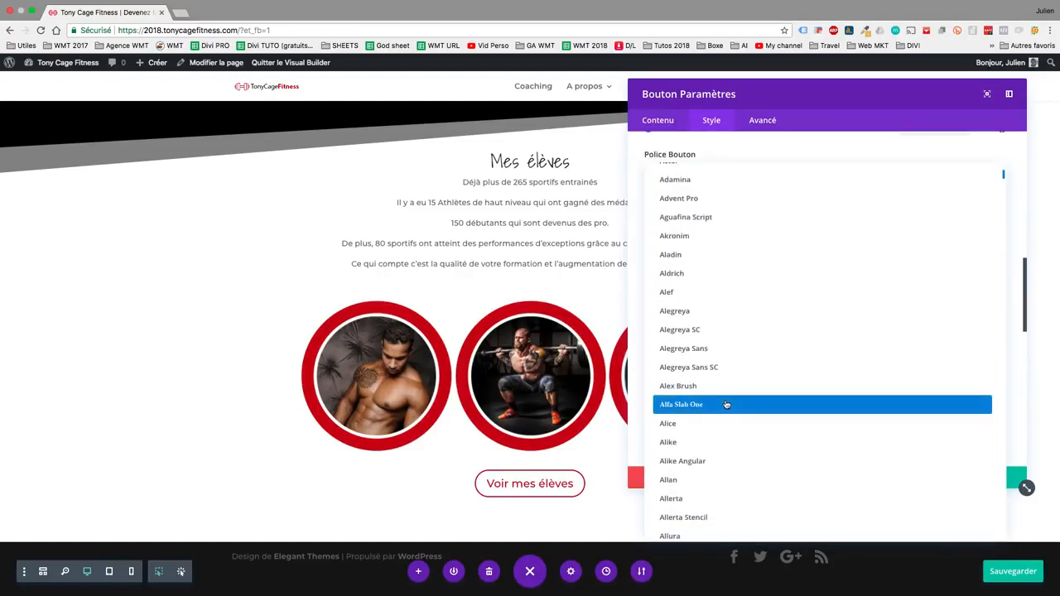
left_click(725, 404)
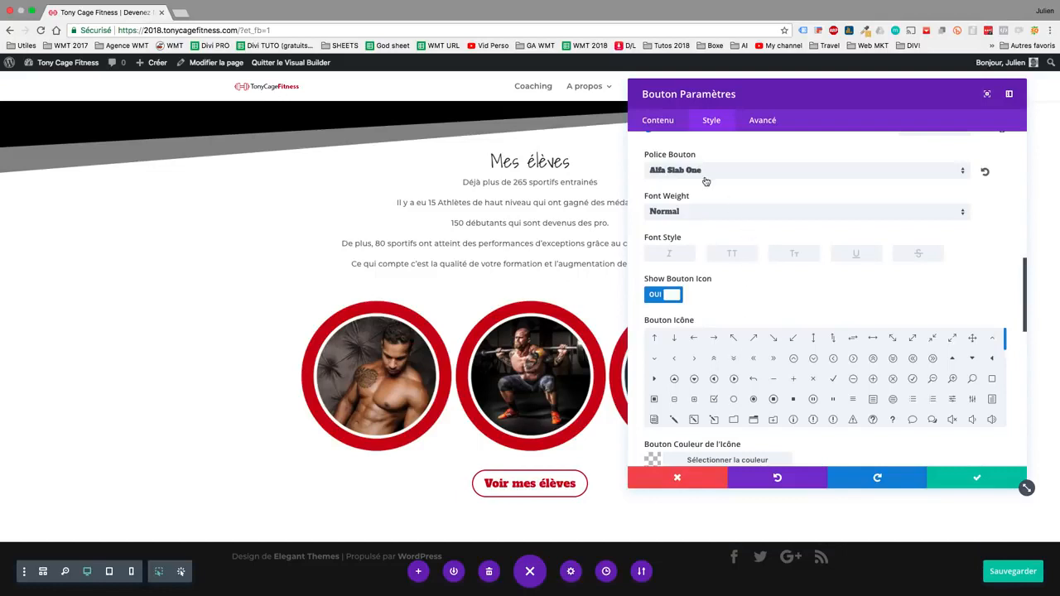
scroll(734, 443, "down", 5)
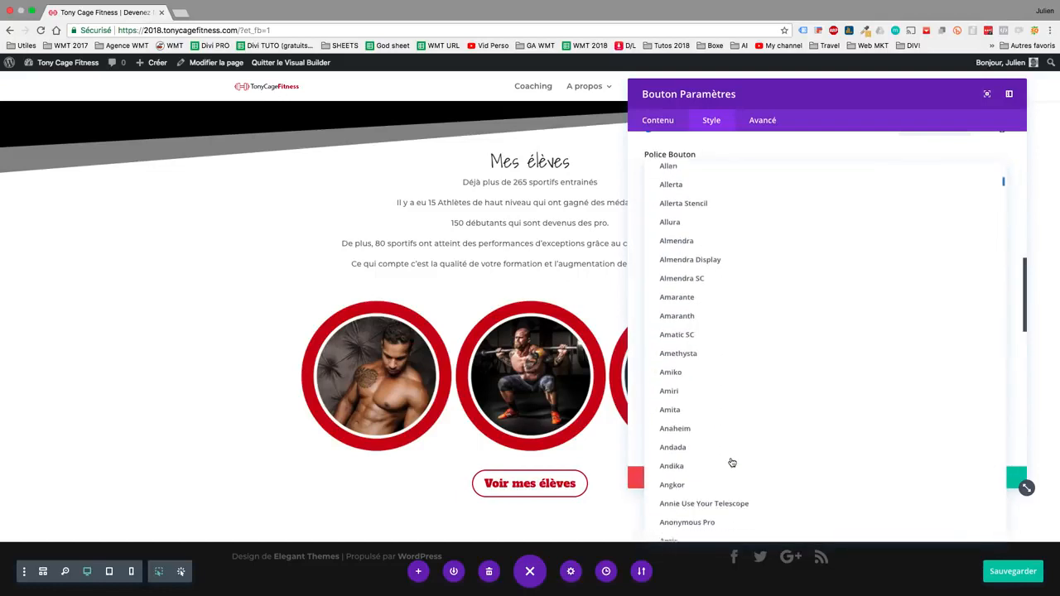
left_click(731, 431)
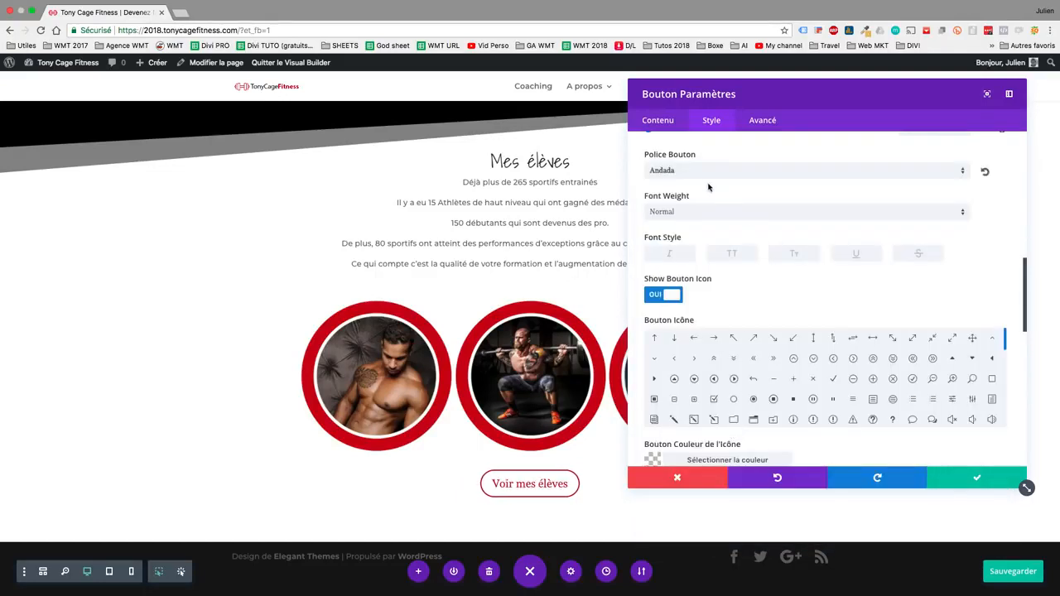
scroll(754, 439, "down", 12)
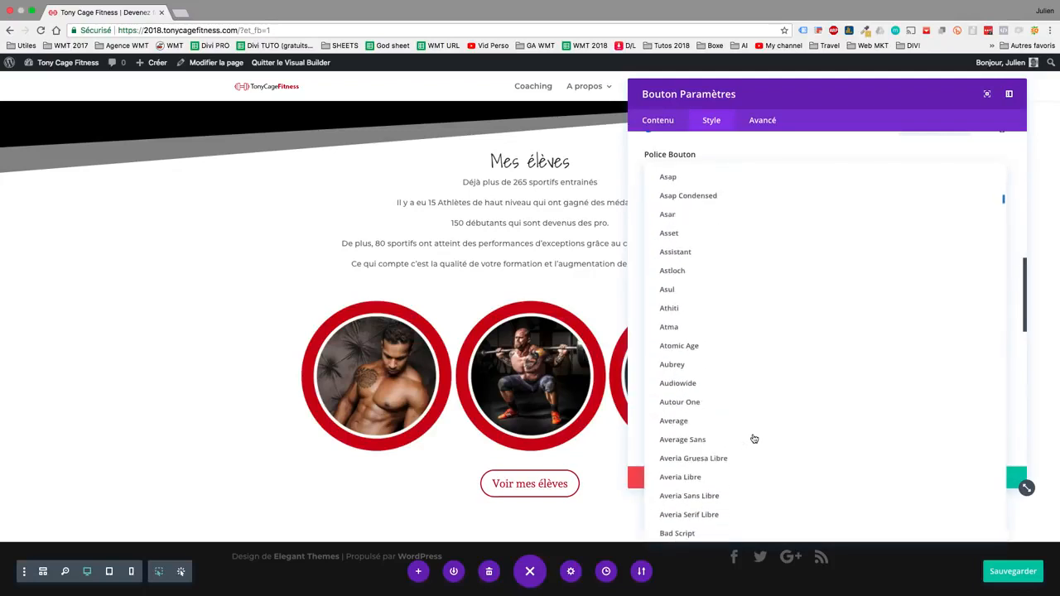
left_click(724, 422)
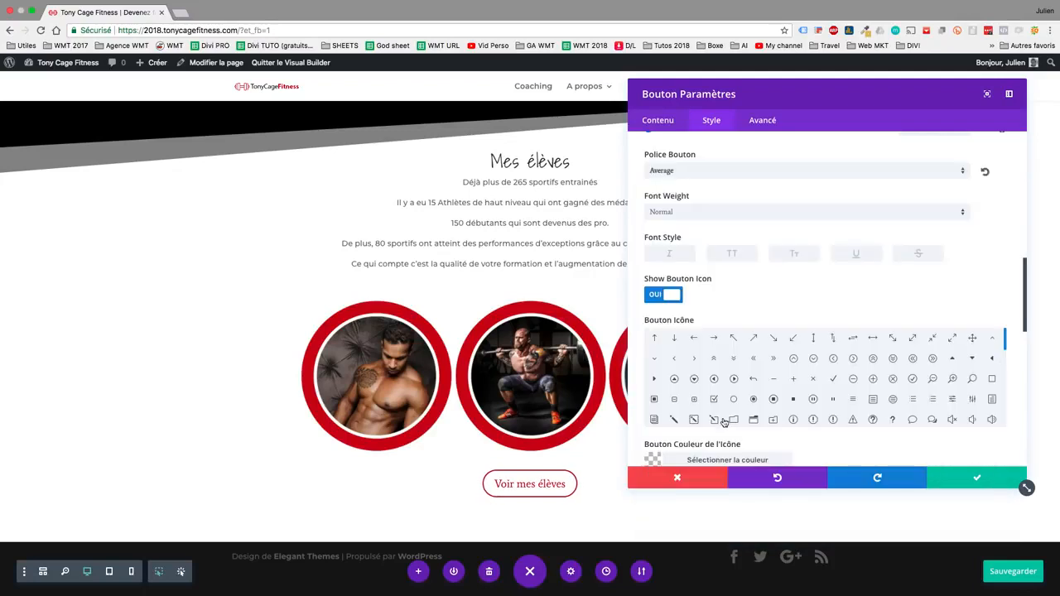
left_click(688, 172)
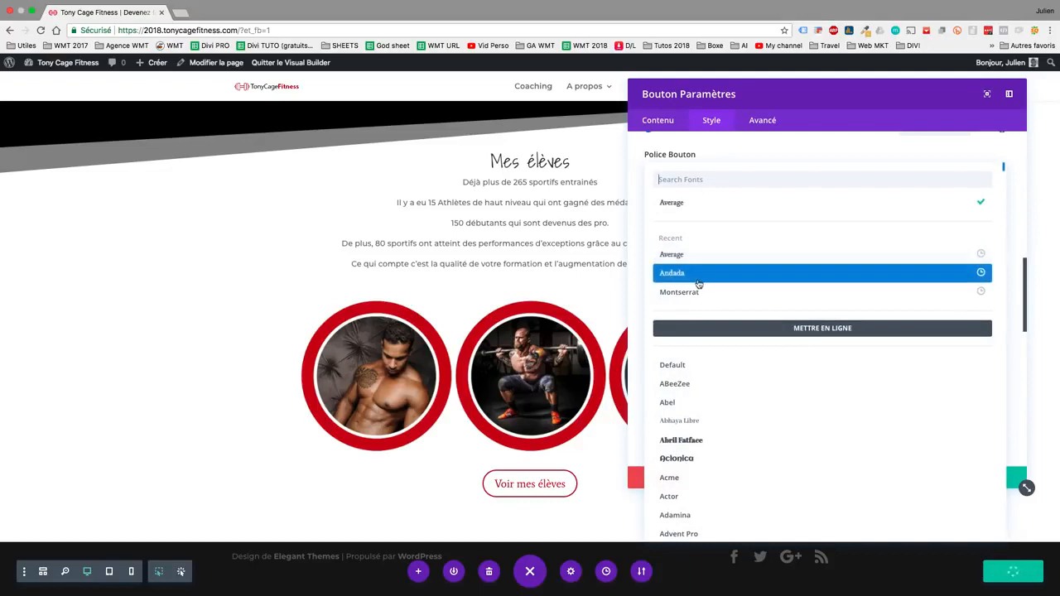
left_click(698, 293)
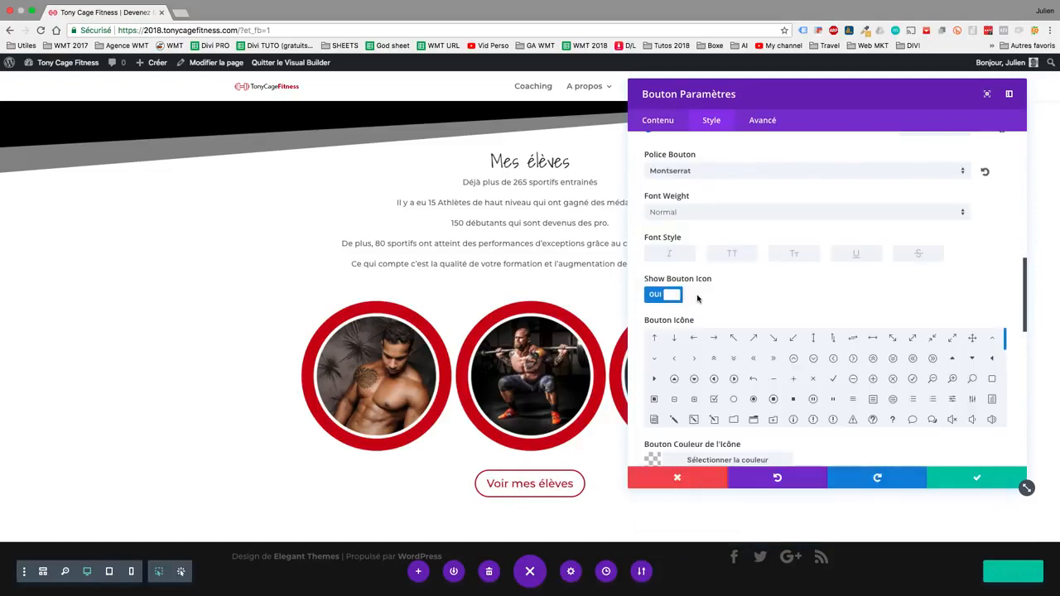
left_click(686, 178)
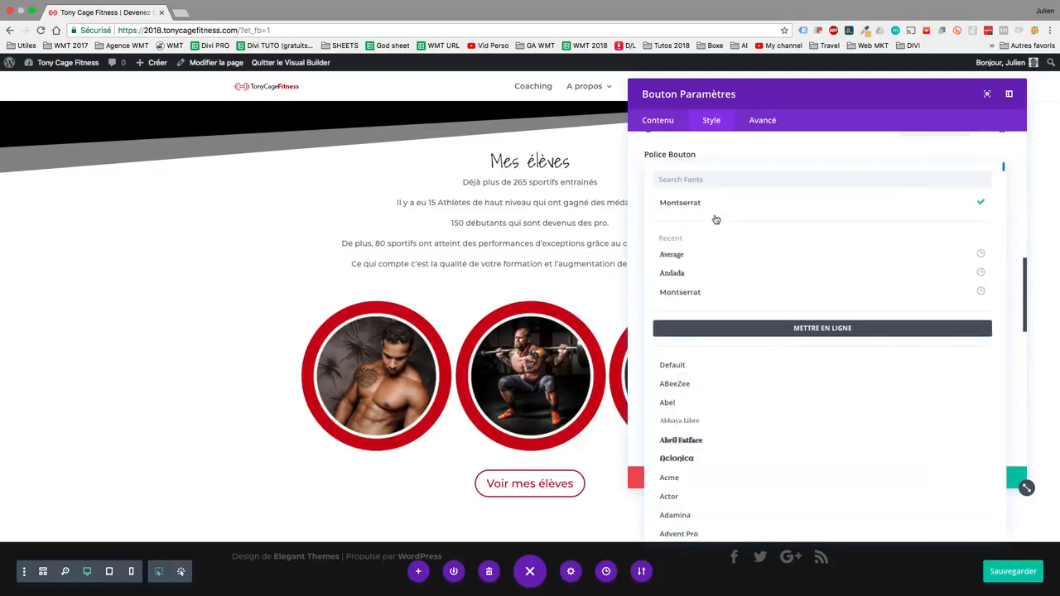
left_click(677, 367)
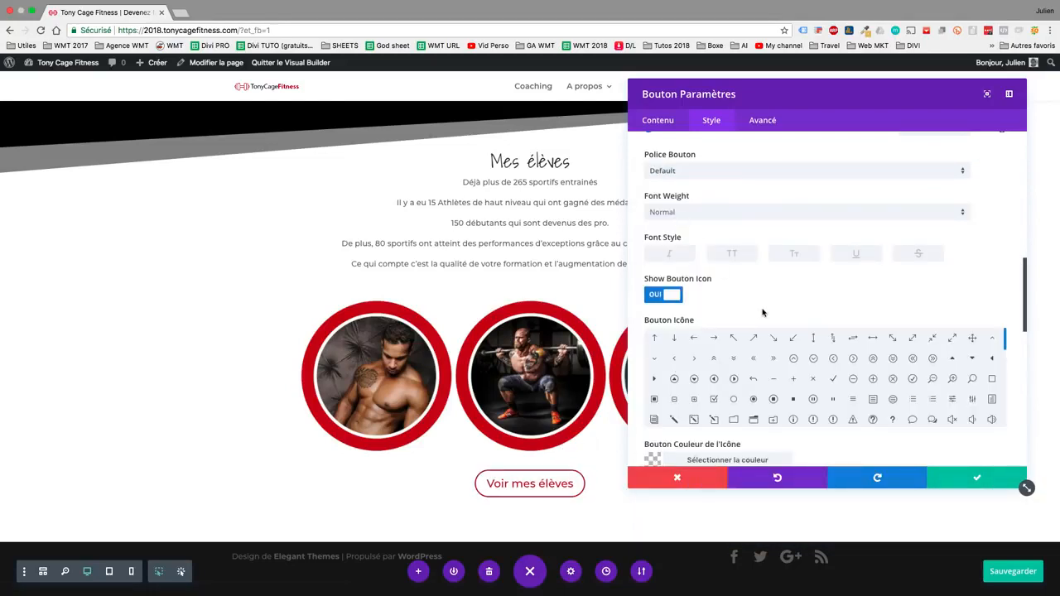
Keep the button label in normal case and choose an icon from the Bouton Icône grid
scroll(762, 312, "down", 2)
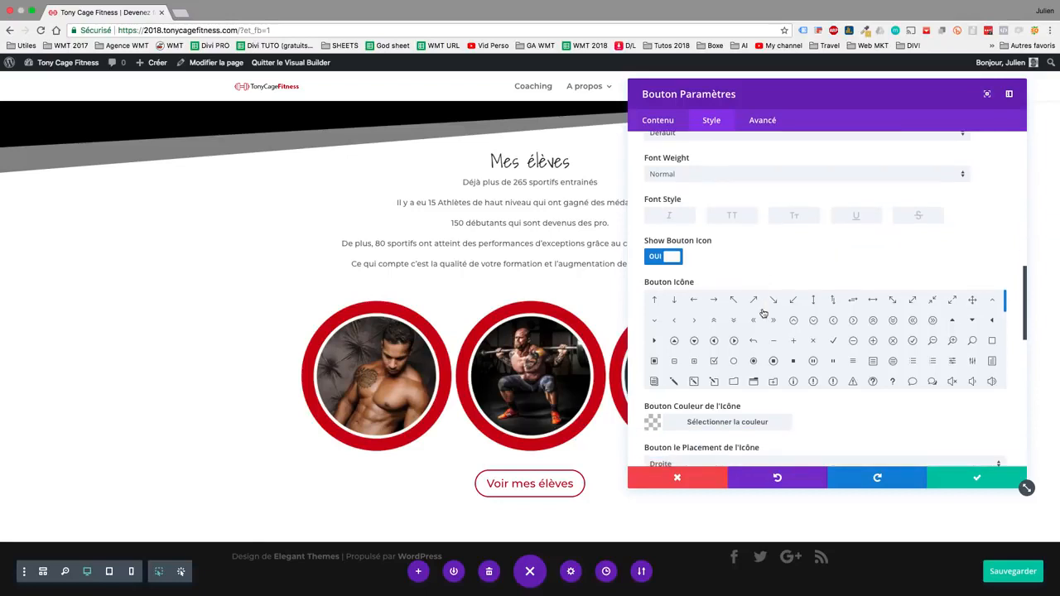
left_click(732, 218)
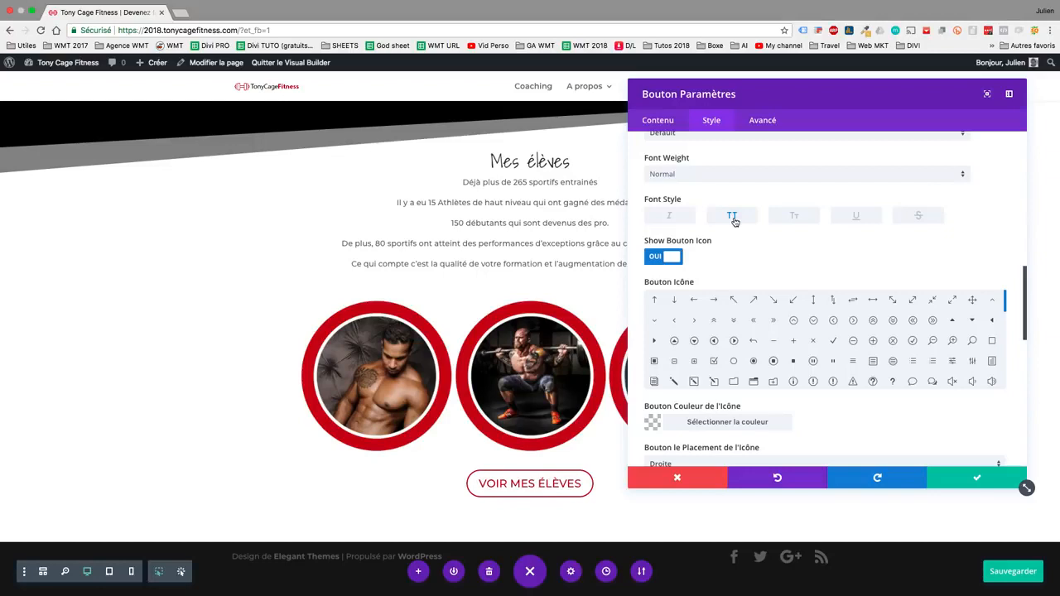
left_click(733, 218)
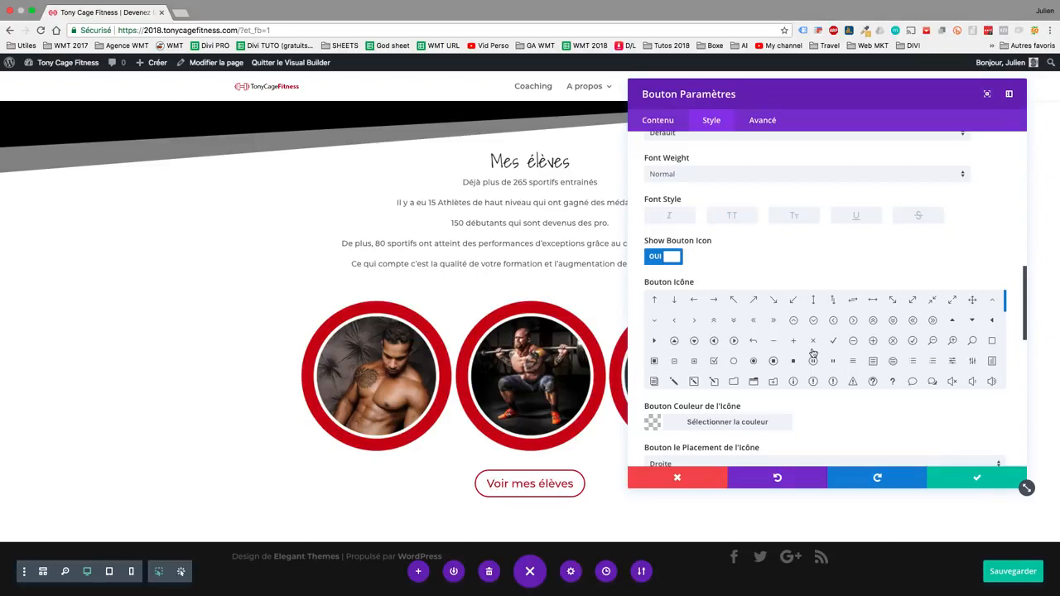
scroll(813, 352, "down", 10)
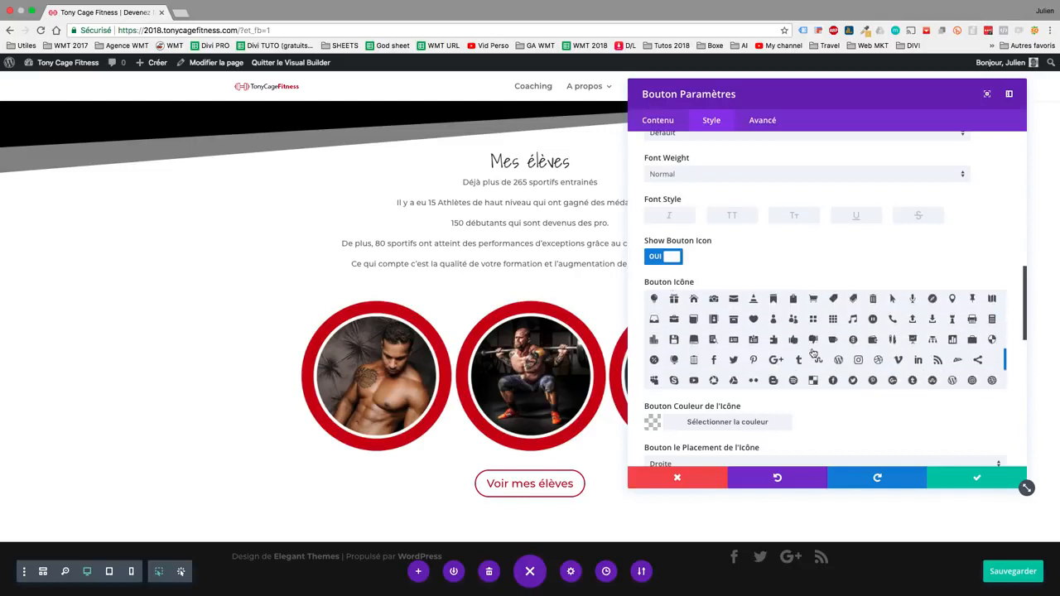
scroll(813, 352, "down", 3)
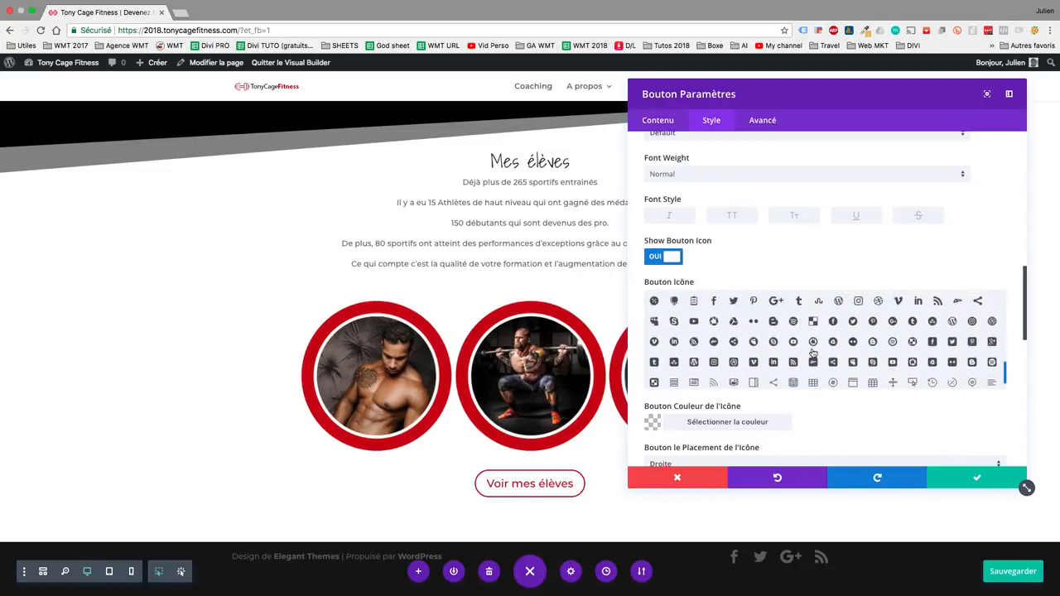
scroll(920, 364, "up", 3)
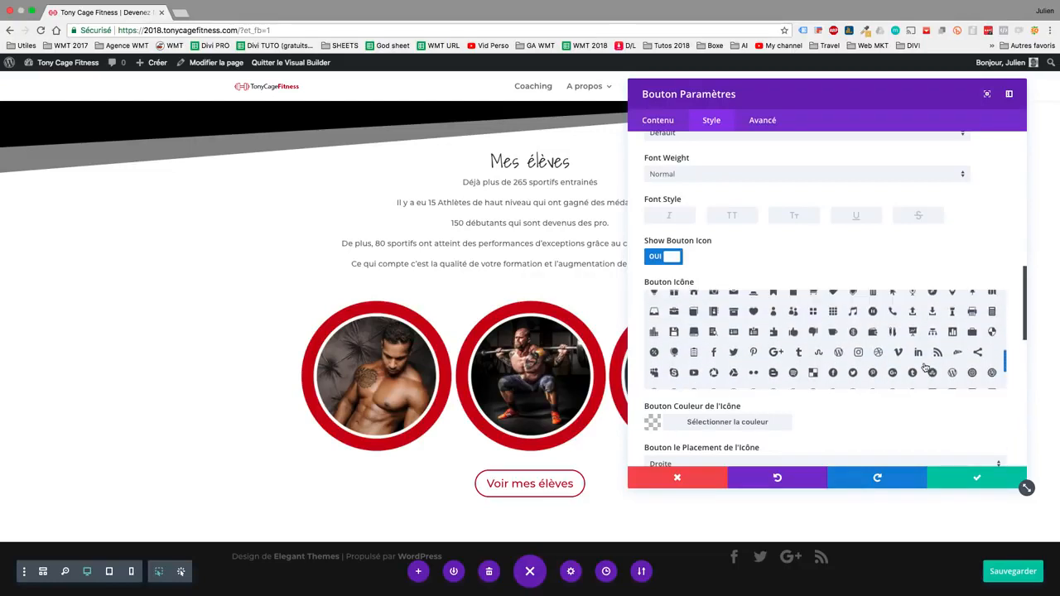
left_click(654, 374)
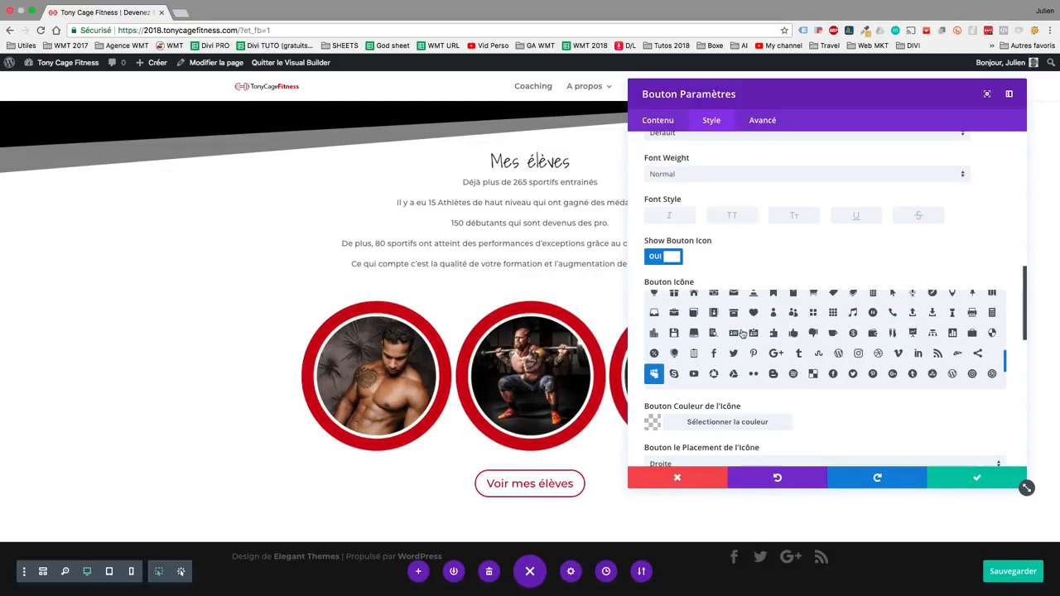
scroll(744, 334, "down", 3)
Turn off hover-only icon display and give the Voir mes élèves button a people icon
left_click(651, 425)
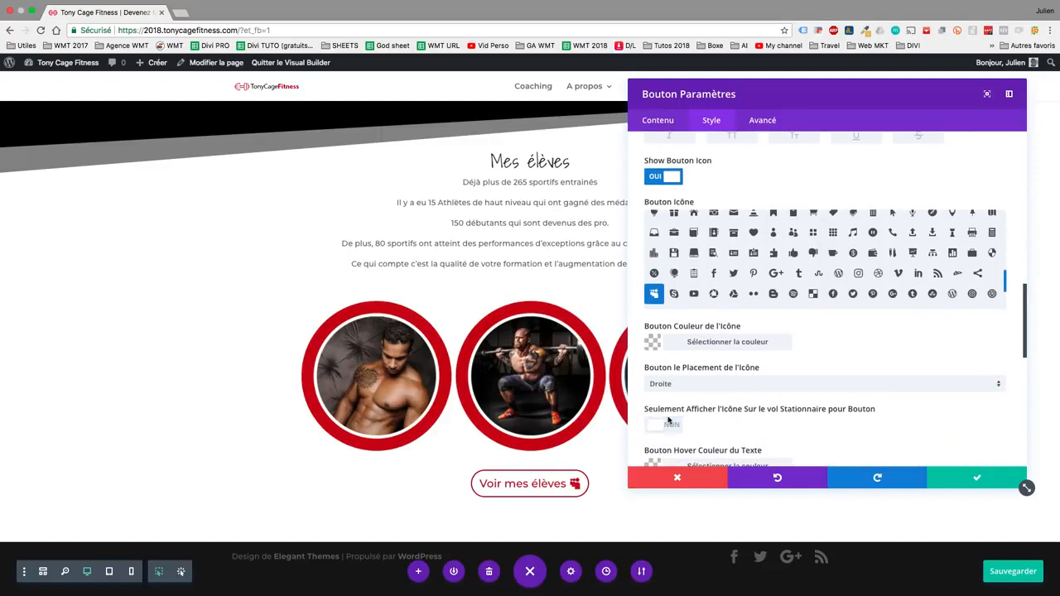
scroll(818, 352, "up", 2)
scroll(792, 335, "up", 2)
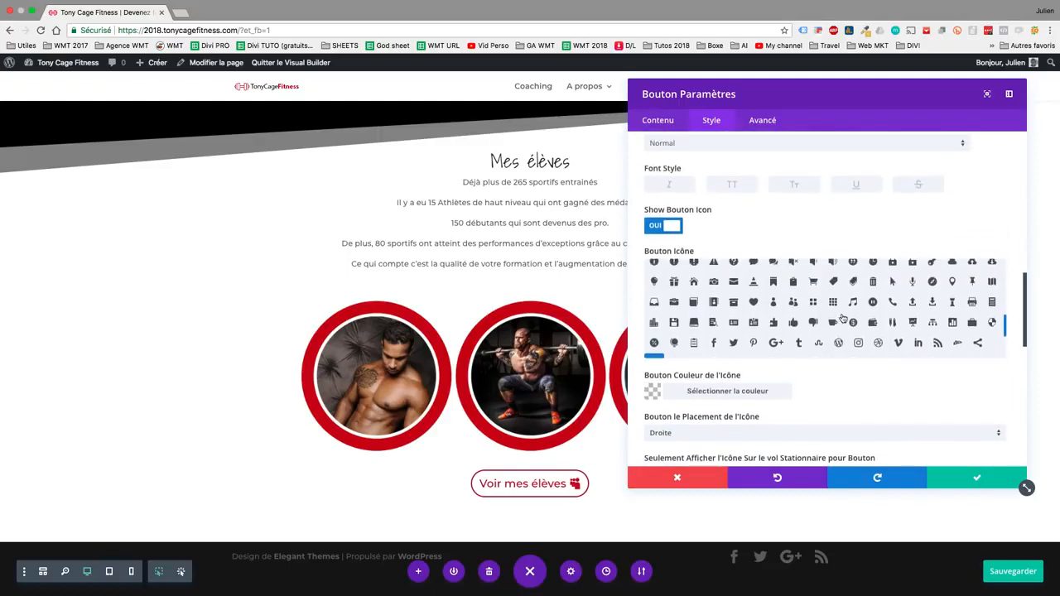
left_click(793, 320)
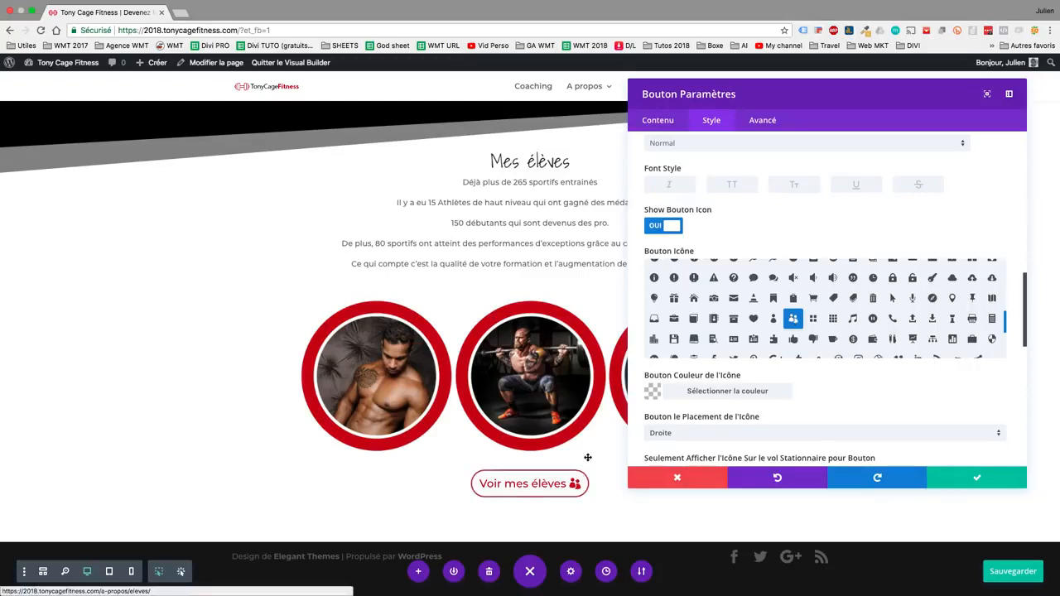
scroll(787, 377, "down", 5)
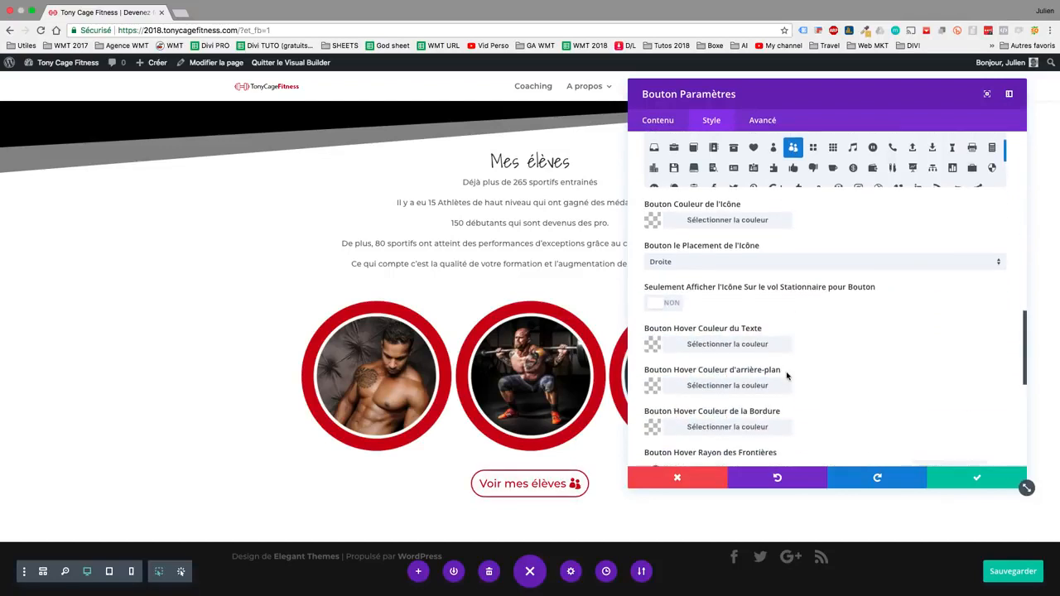
scroll(787, 377, "down", 1)
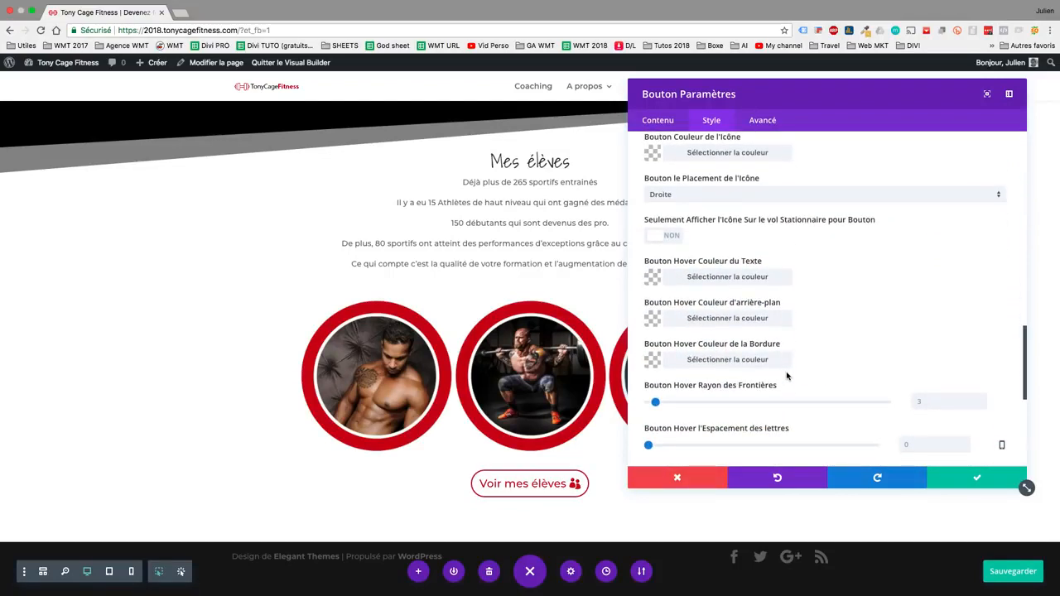
scroll(547, 365, "up", 10)
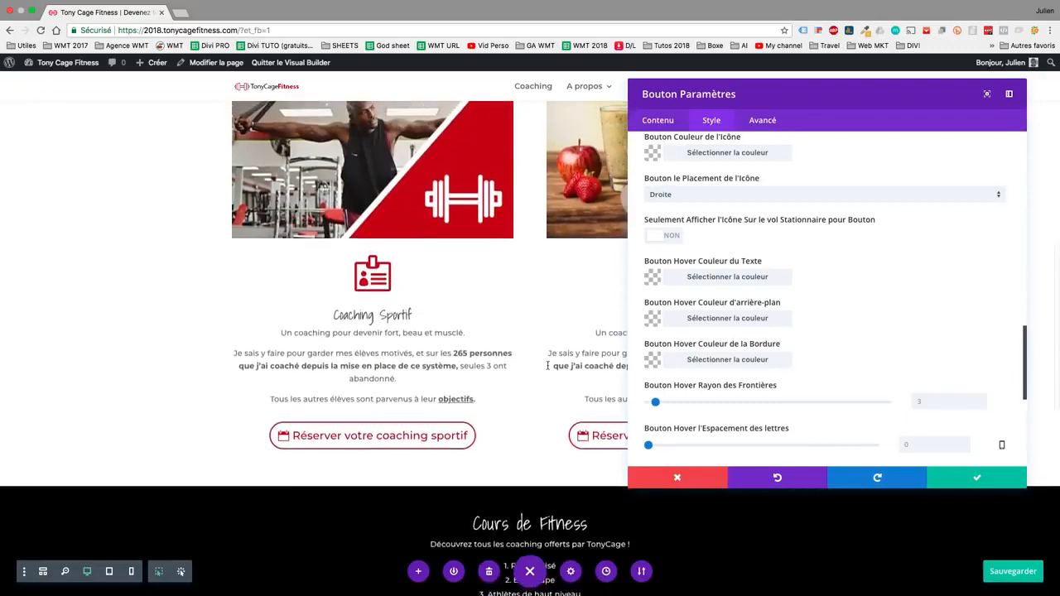
scroll(547, 365, "down", 10)
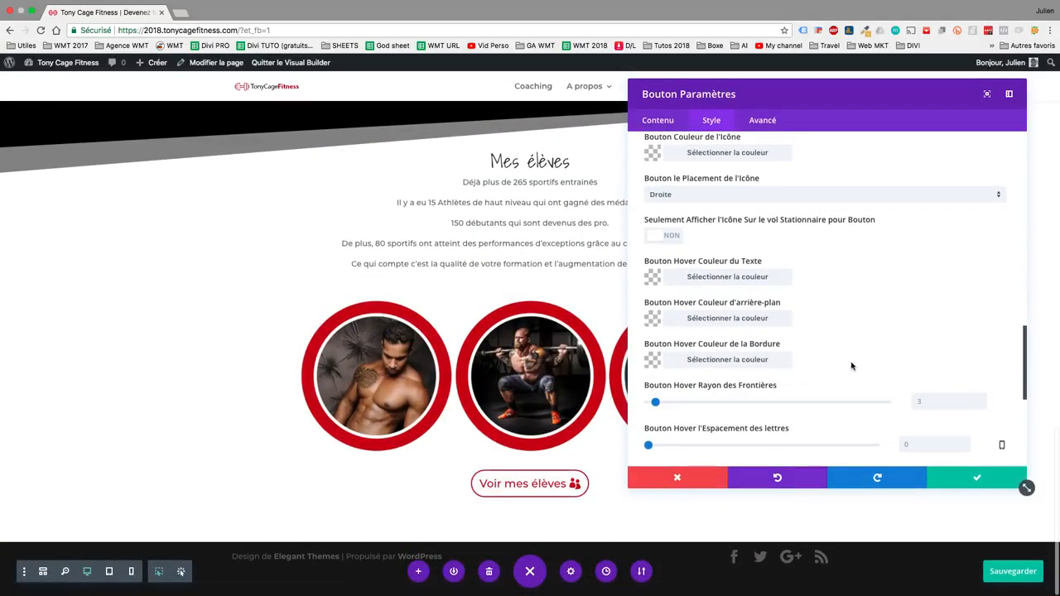
Set the Voir mes élèves button's hover background to red #cc000e and preview it on the page
left_click(655, 281)
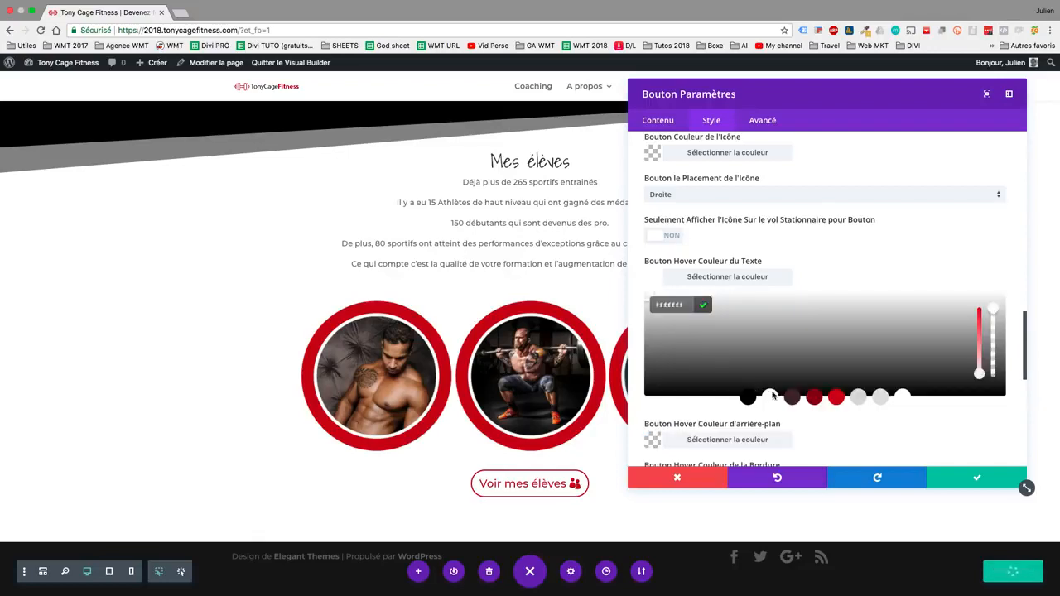
scroll(835, 277, "down", 3)
left_click(655, 379)
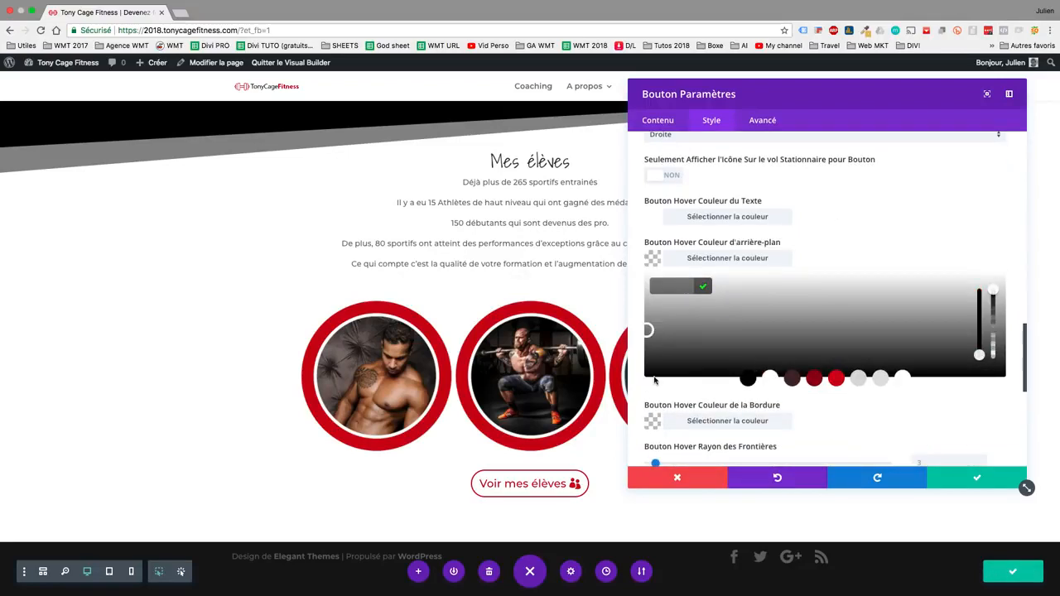
left_click(836, 379)
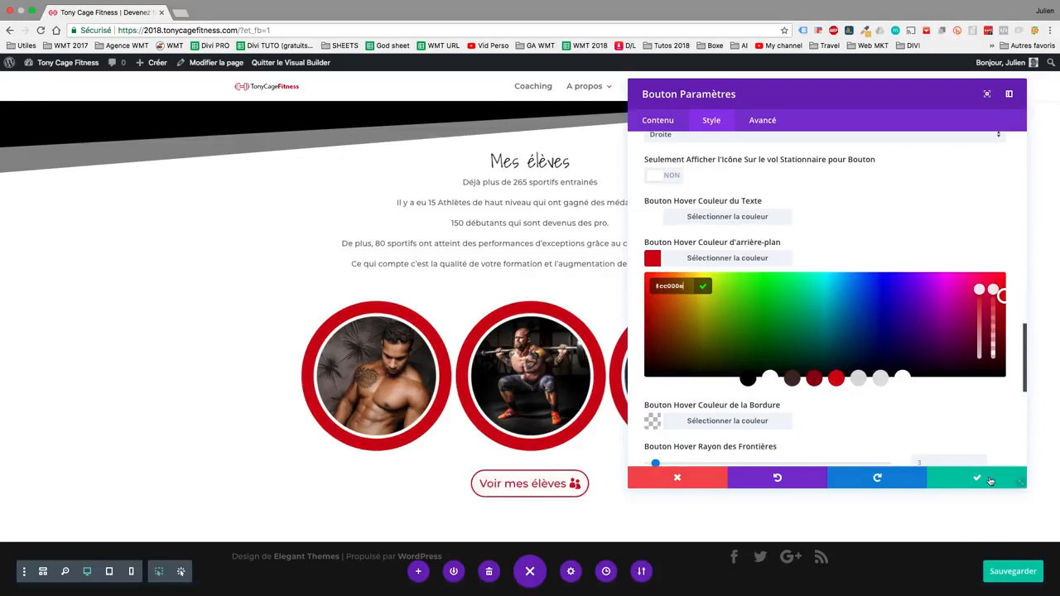
scroll(906, 432, "down", 2)
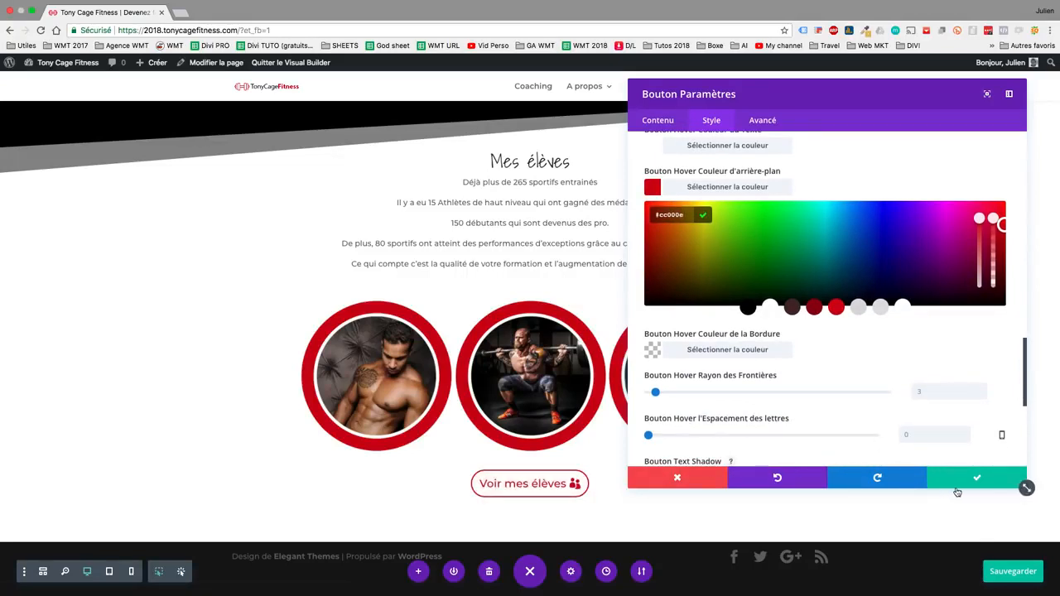
scroll(551, 457, "up", 6)
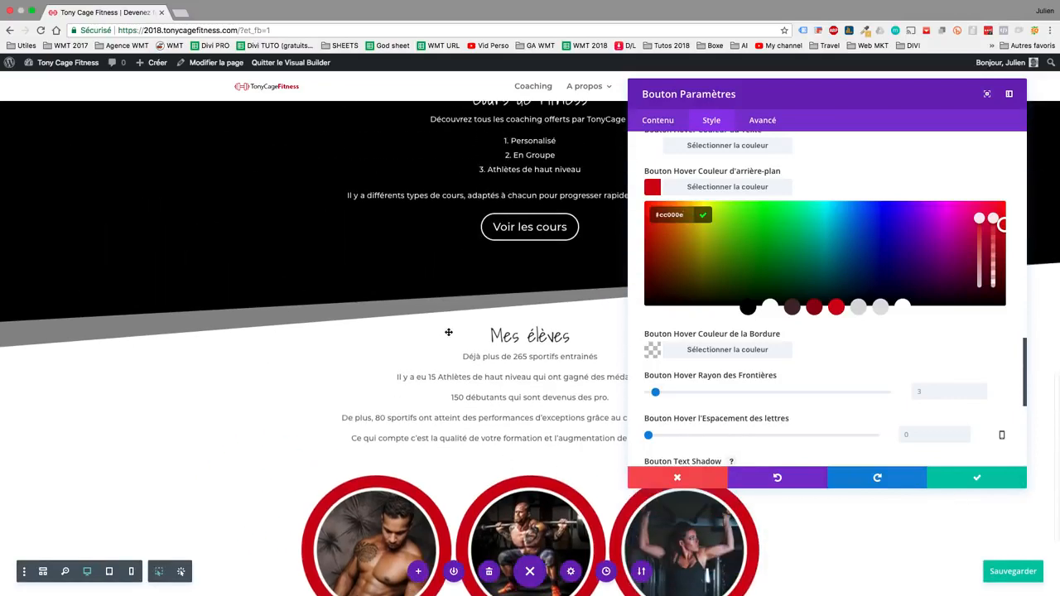
scroll(506, 253, "up", 2)
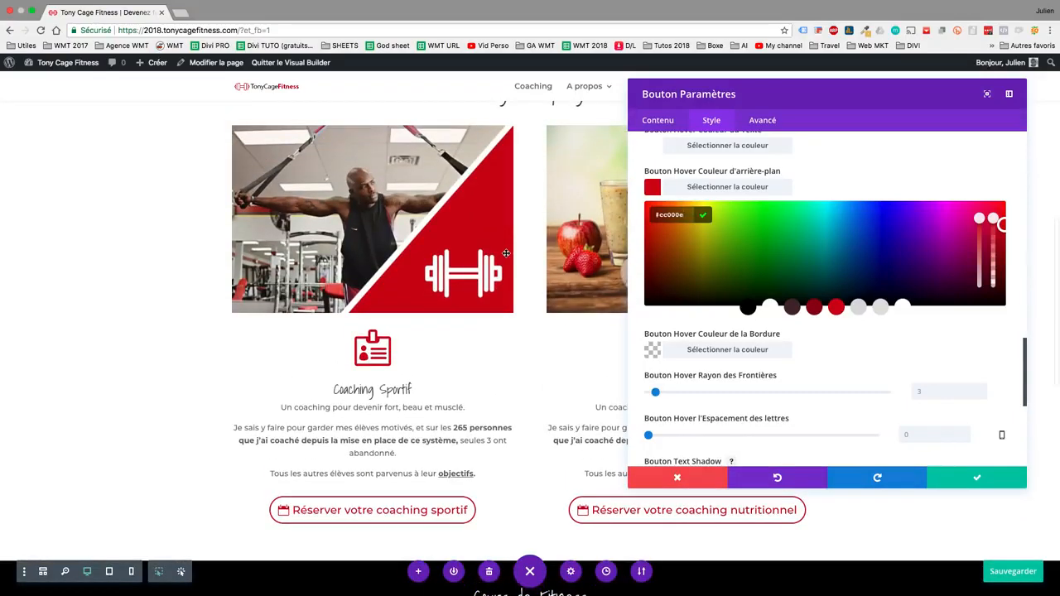
scroll(524, 237, "down", 2)
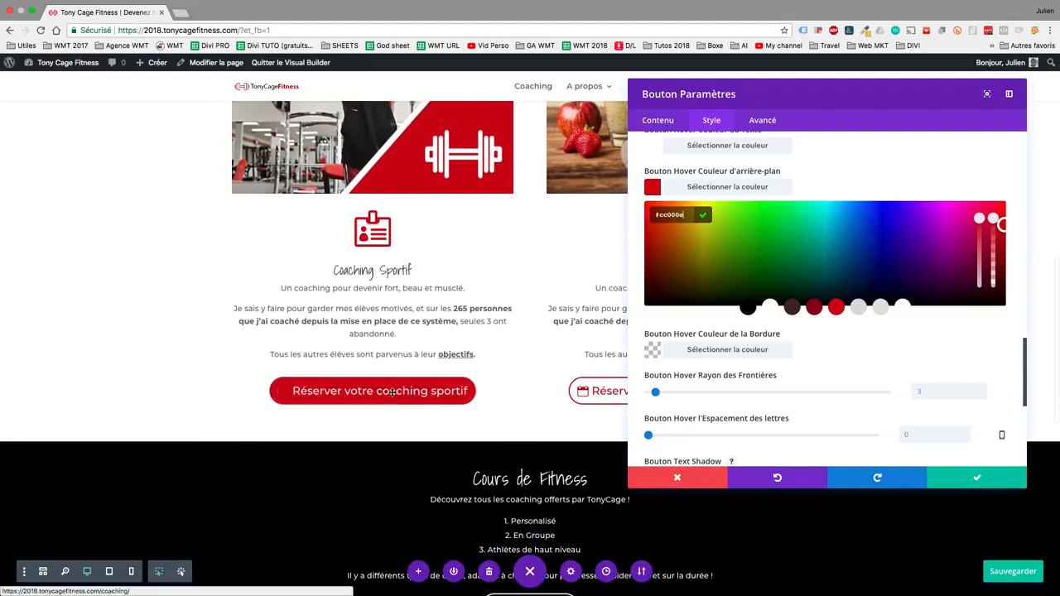
scroll(397, 391, "down", 2)
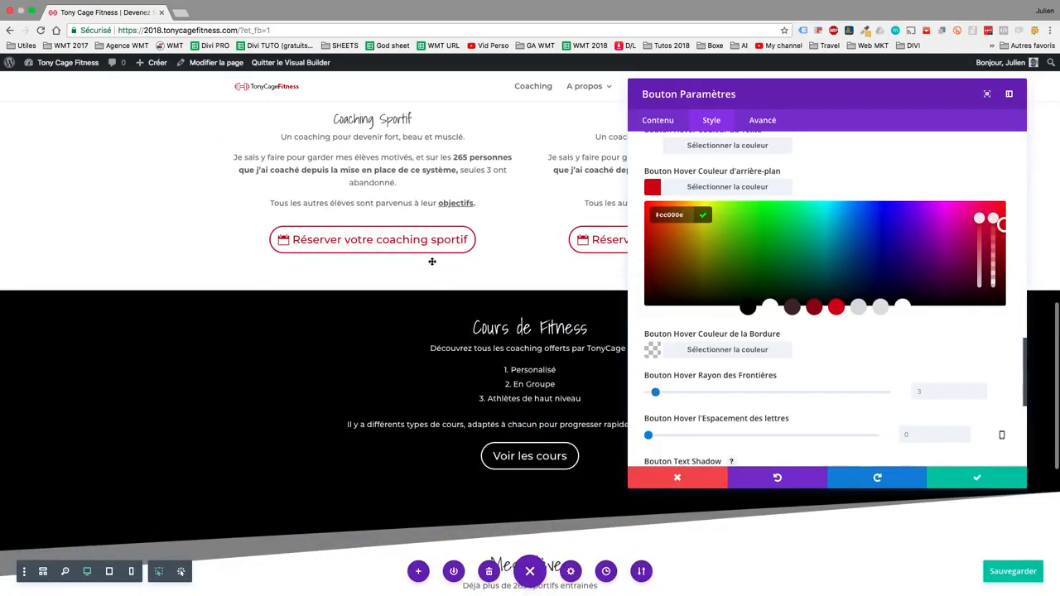
scroll(521, 472, "down", 5)
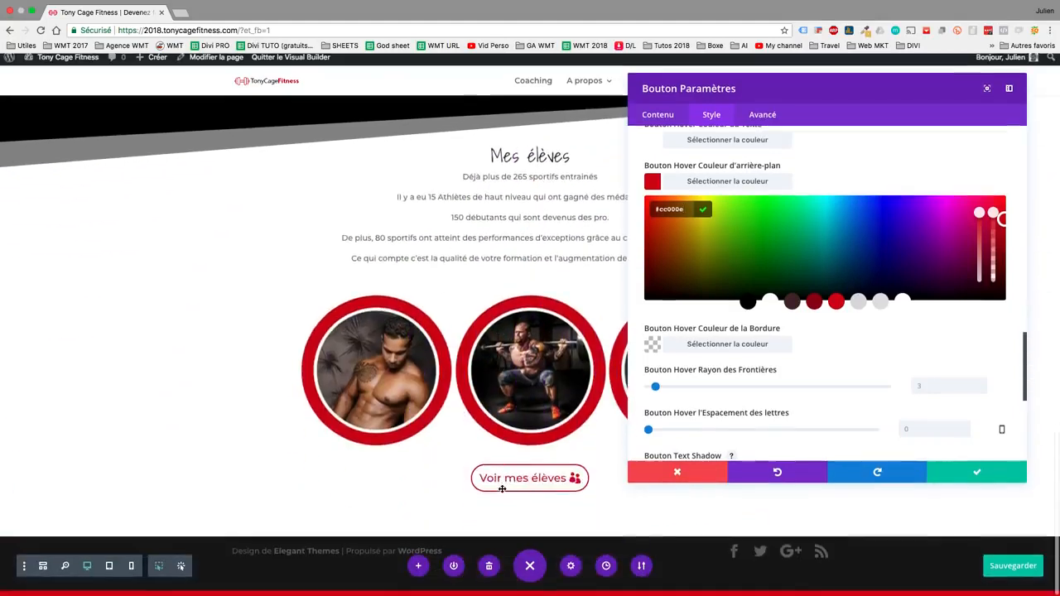
Apply the Voir mes élèves button settings and save the page with Ctrl+S
left_click(971, 477)
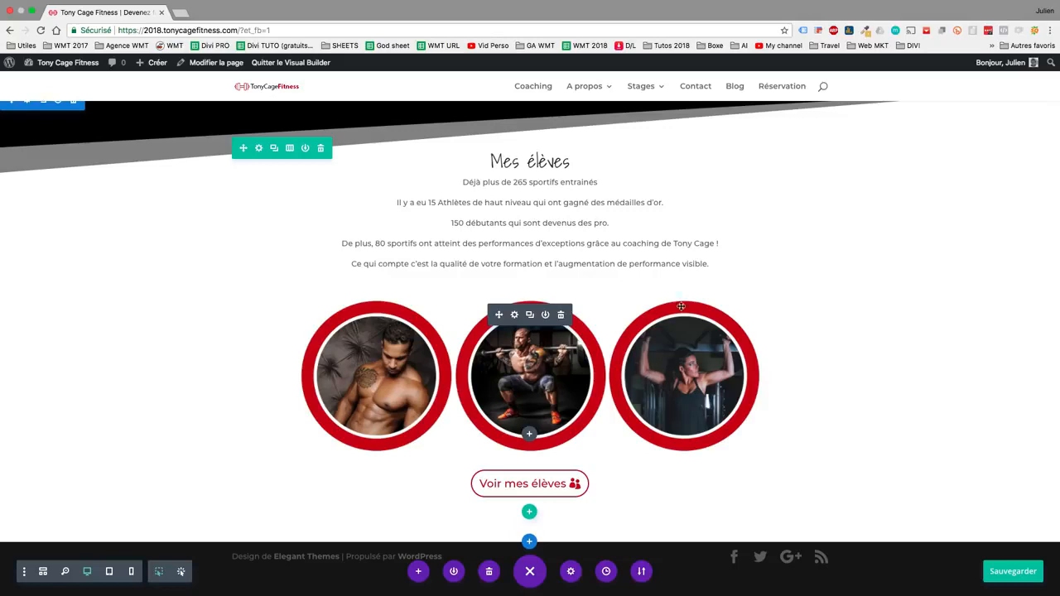
key("ctrl+s")
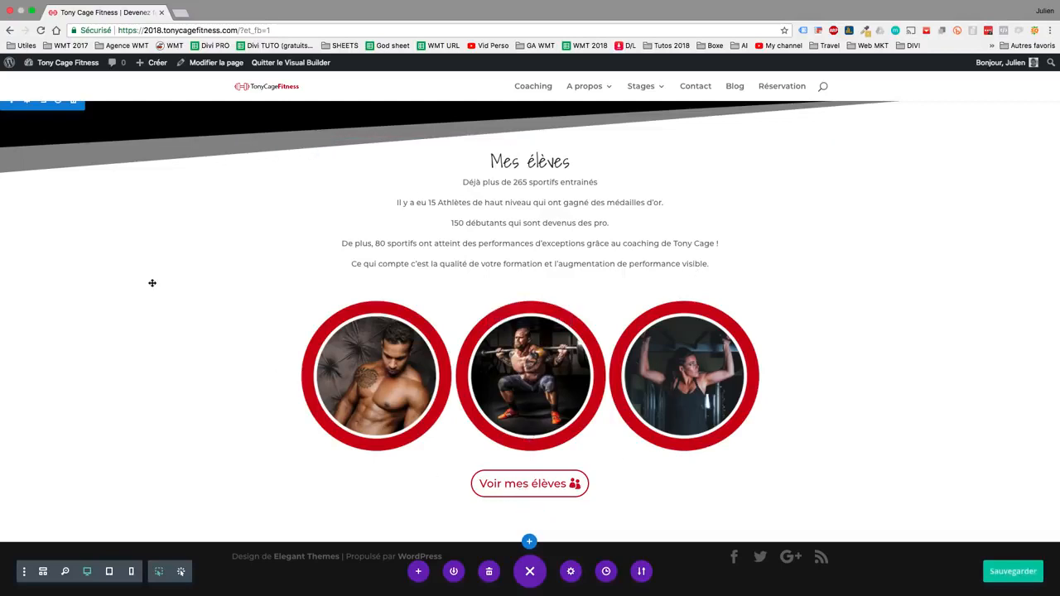
scroll(118, 246, "up", 1)
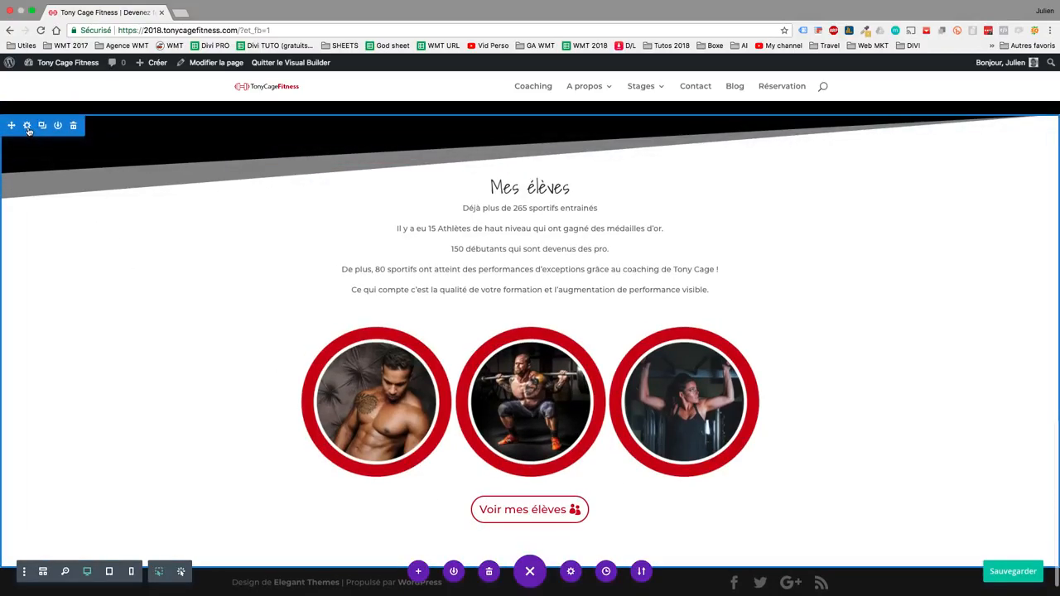
Switch to Google Slides and view the 3 critères primordiaux, IDEALES and Etapes slides
key("ctrl+Left")
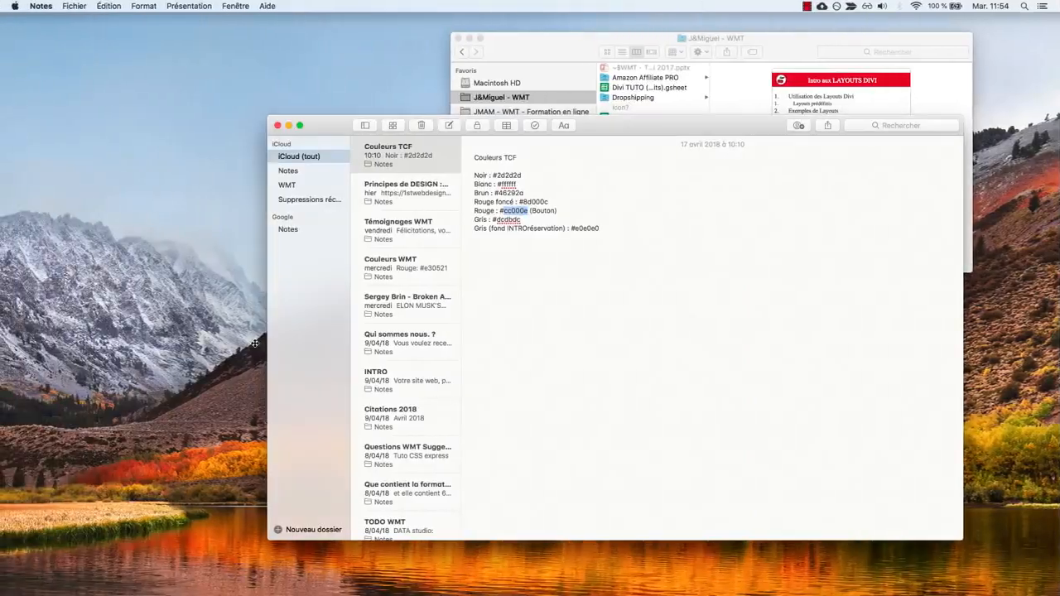
key("ctrl+Right")
key("ctrl+Right")
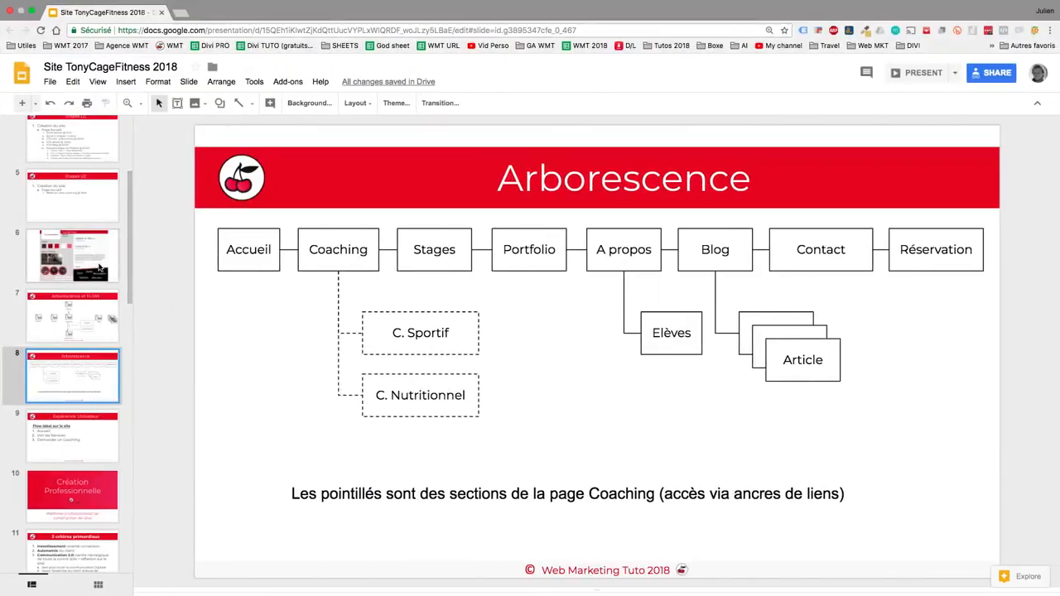
scroll(99, 267, "down", 2)
scroll(98, 266, "down", 2)
left_click(75, 330)
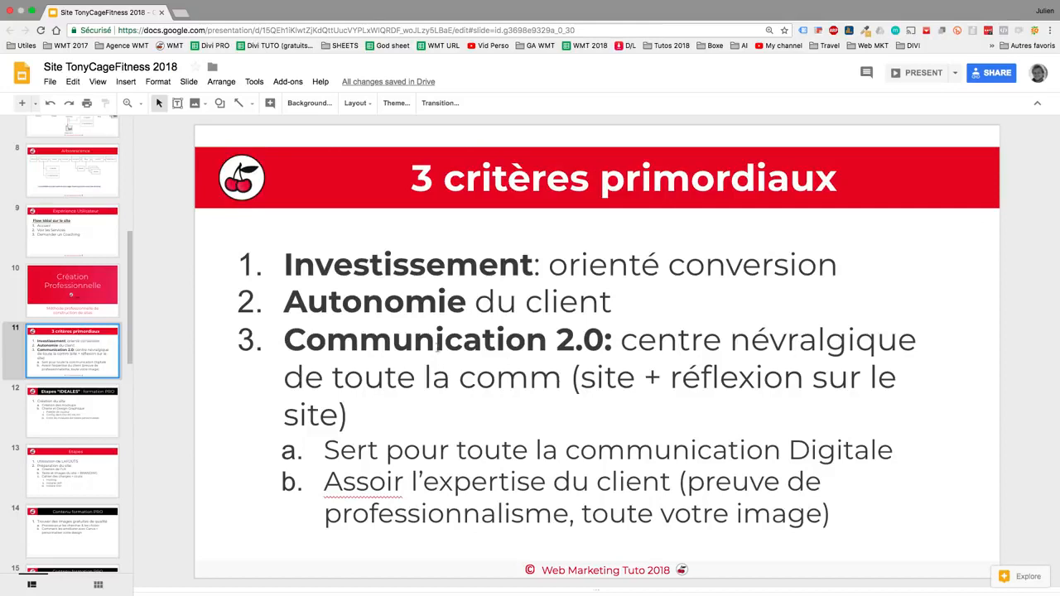
left_click(91, 426)
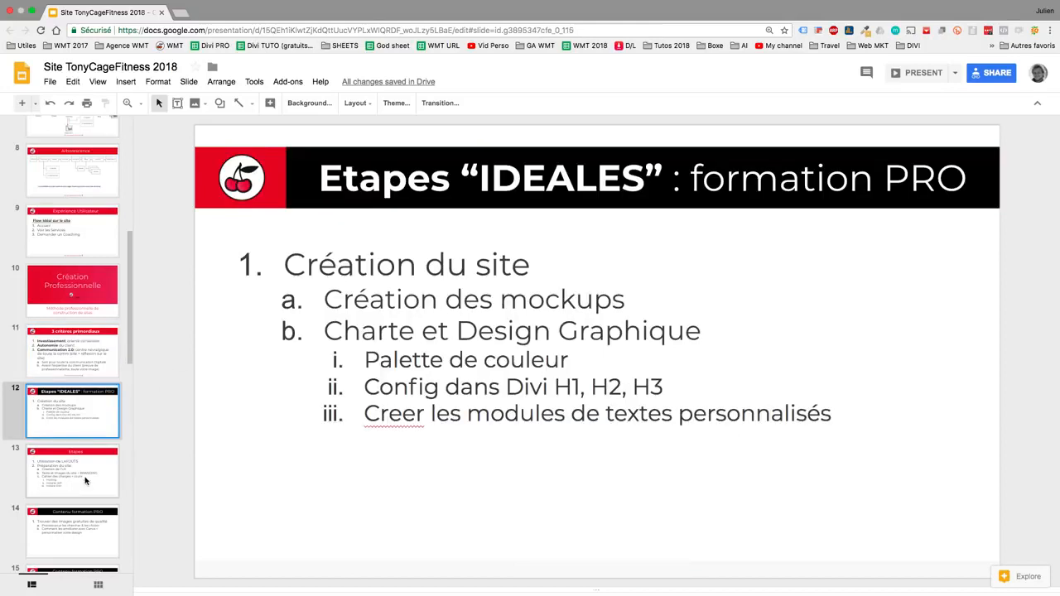
left_click(86, 479)
scroll(86, 480, "down", 1)
scroll(86, 480, "down", 5)
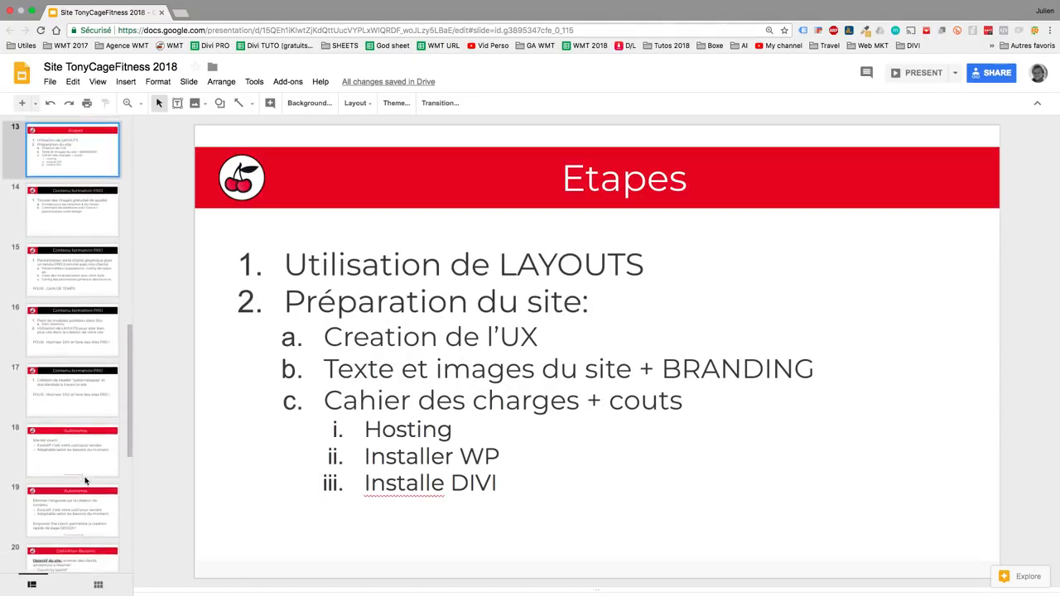
View both Autonomie slides, highlight the Empower the client sentence, and end on slide 6's style tile
left_click(72, 461)
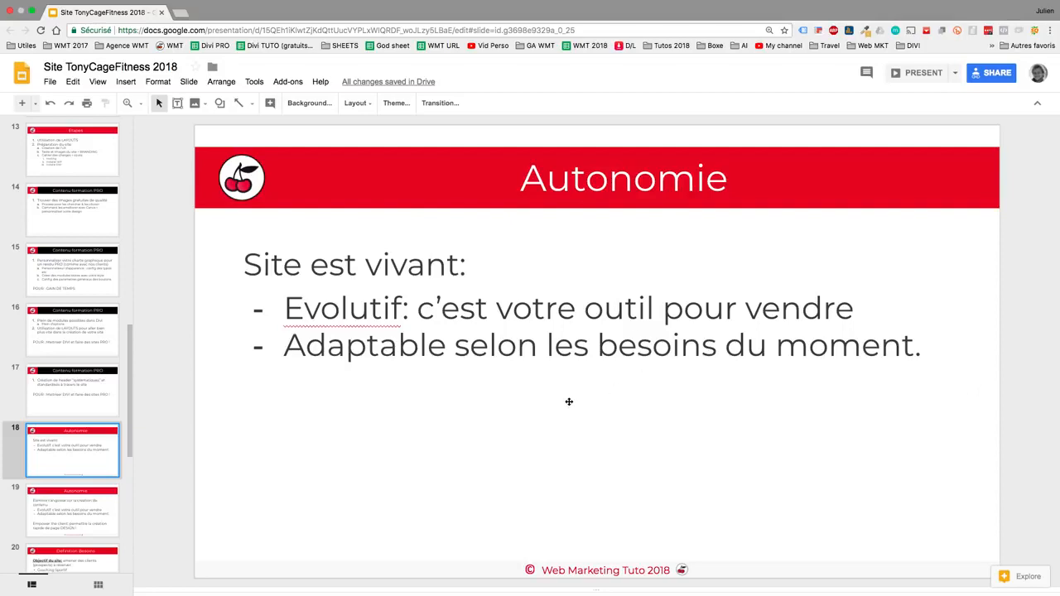
left_click(69, 517)
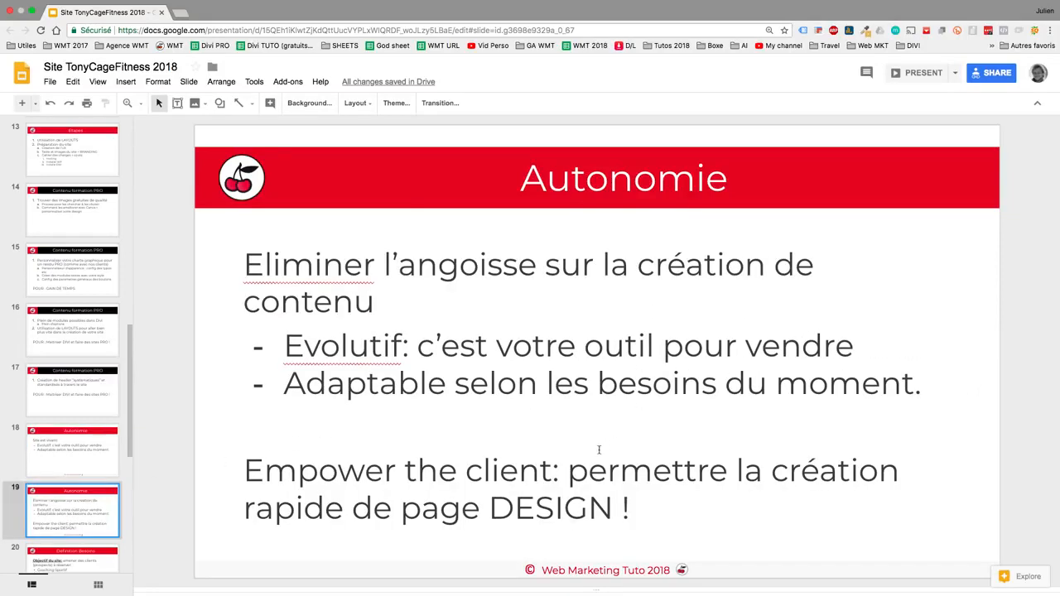
left_click_drag(634, 507, 245, 472)
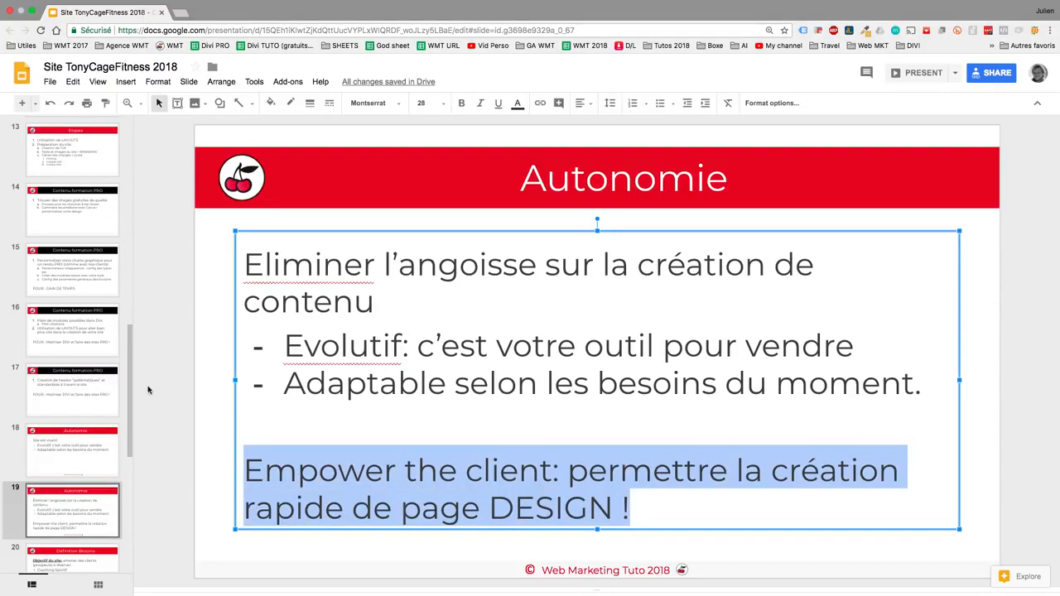
scroll(112, 365, "up", 10)
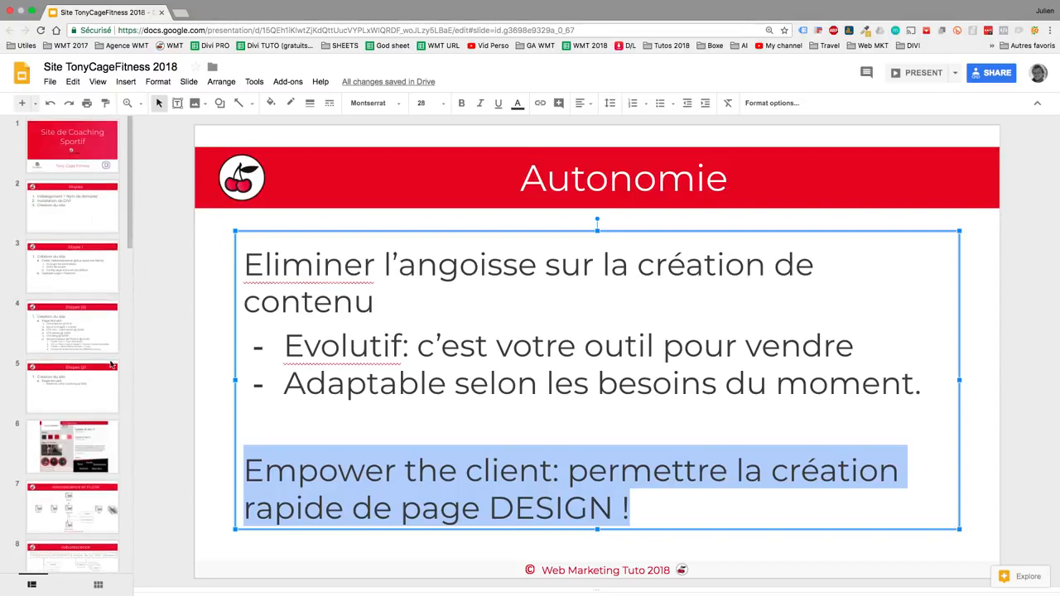
left_click(75, 430)
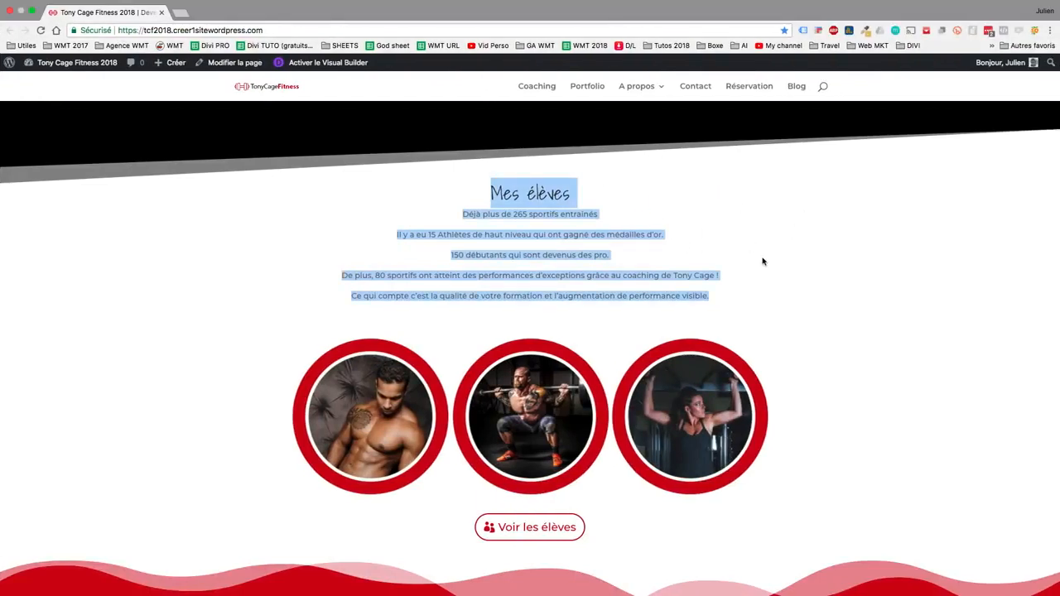
Scroll through the reference site's Le coaching section with its Coaching Sportif and Nutritionnel cards
scroll(763, 262, "up", 5)
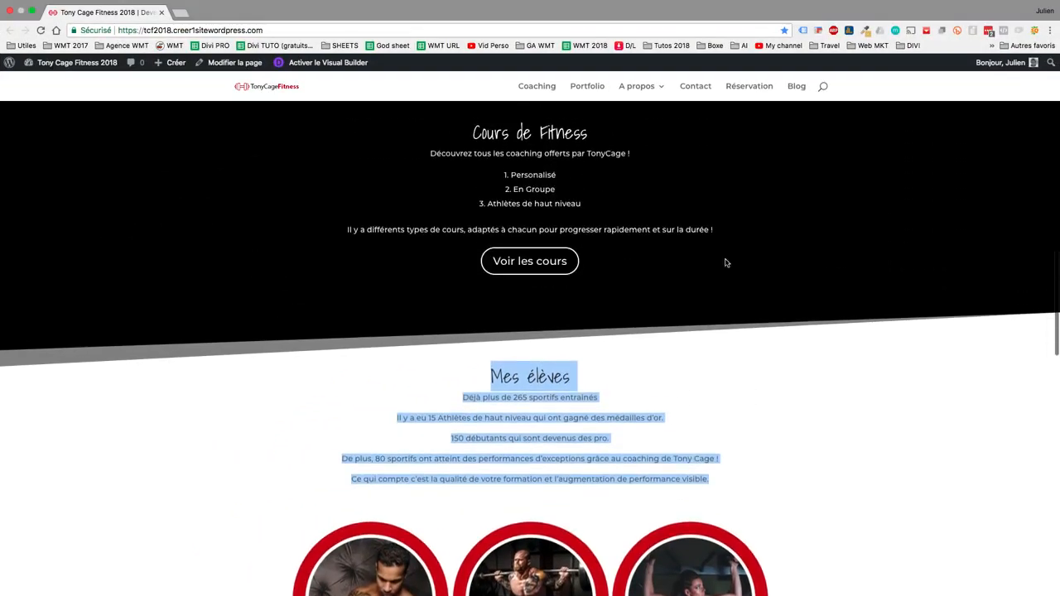
scroll(527, 235, "up", 10)
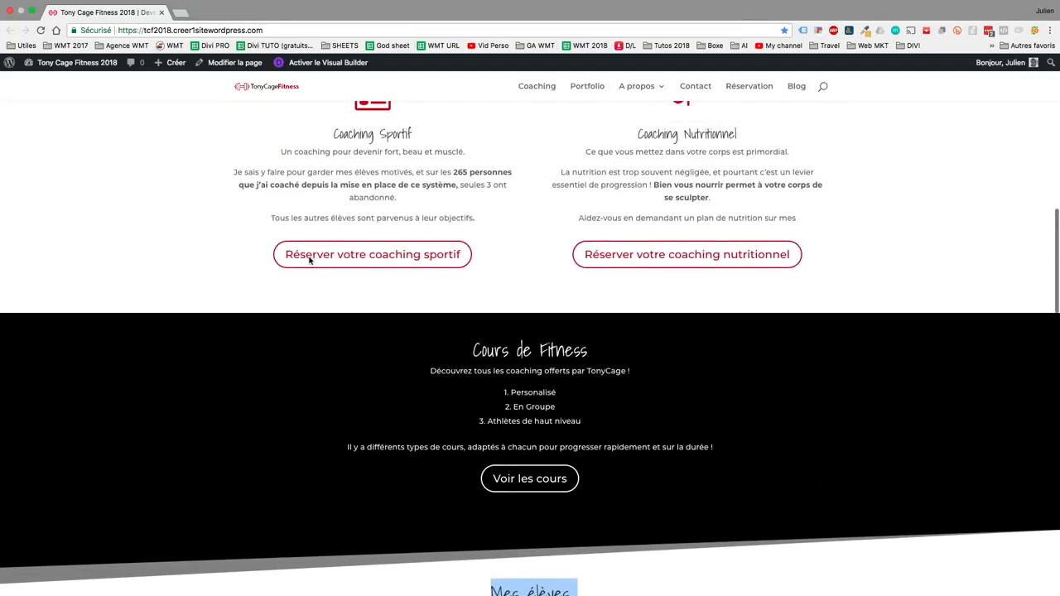
scroll(444, 240, "up", 3)
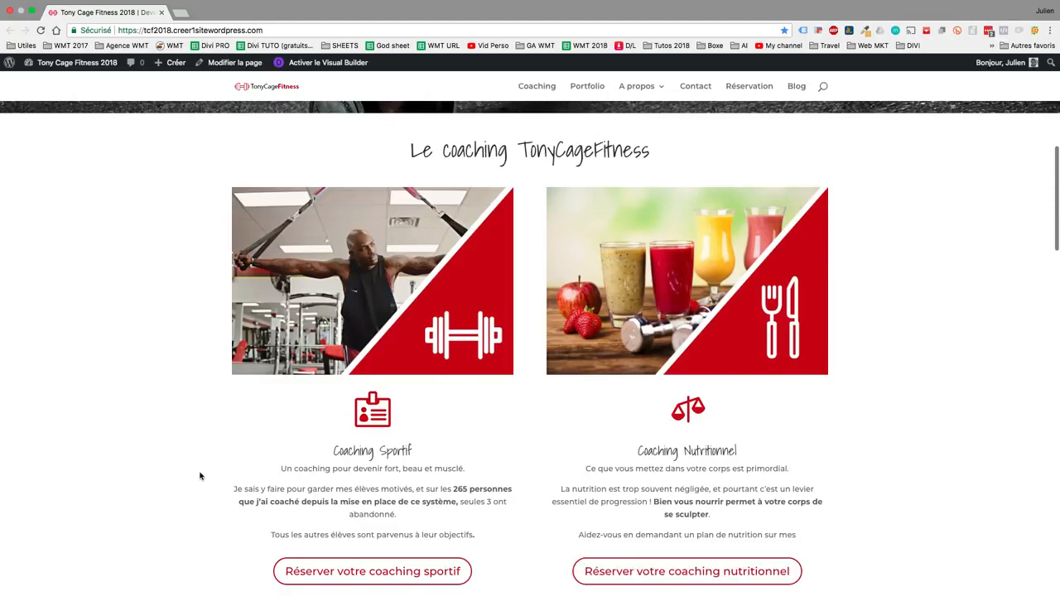
scroll(485, 284, "down", 3)
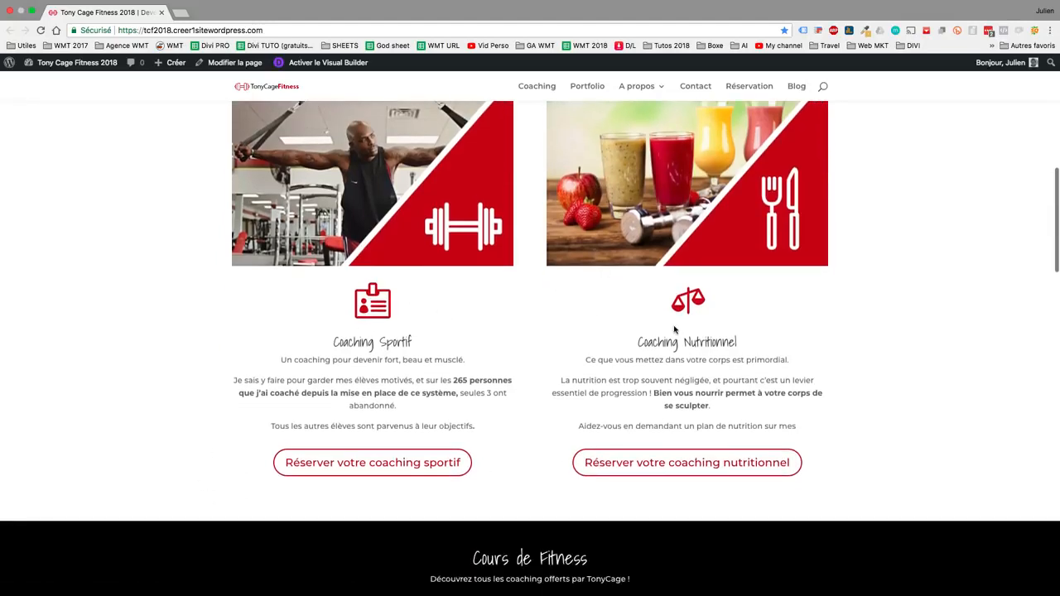
scroll(639, 316, "up", 3)
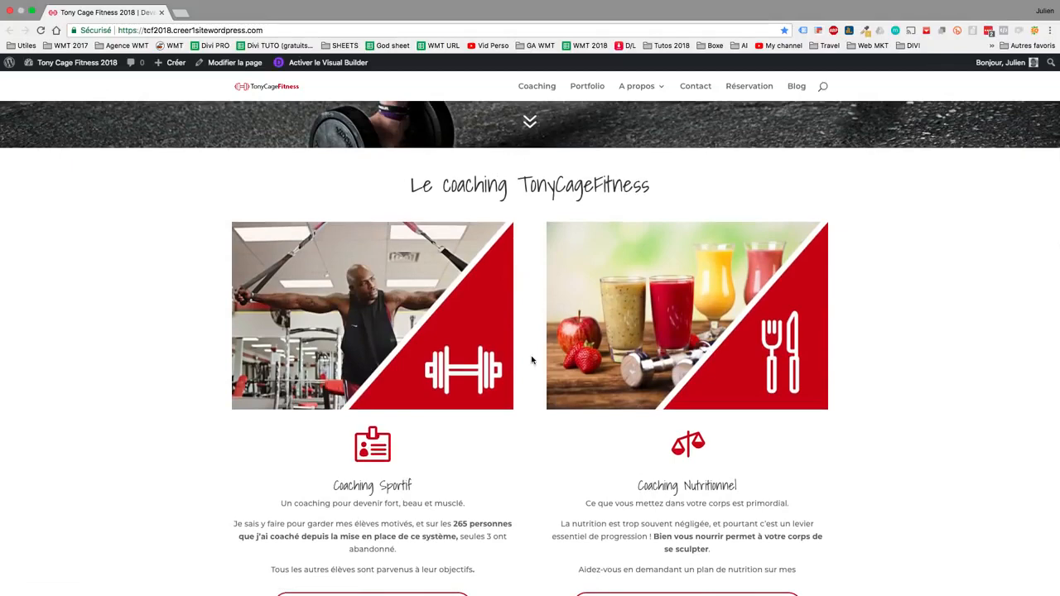
scroll(532, 360, "down", 2)
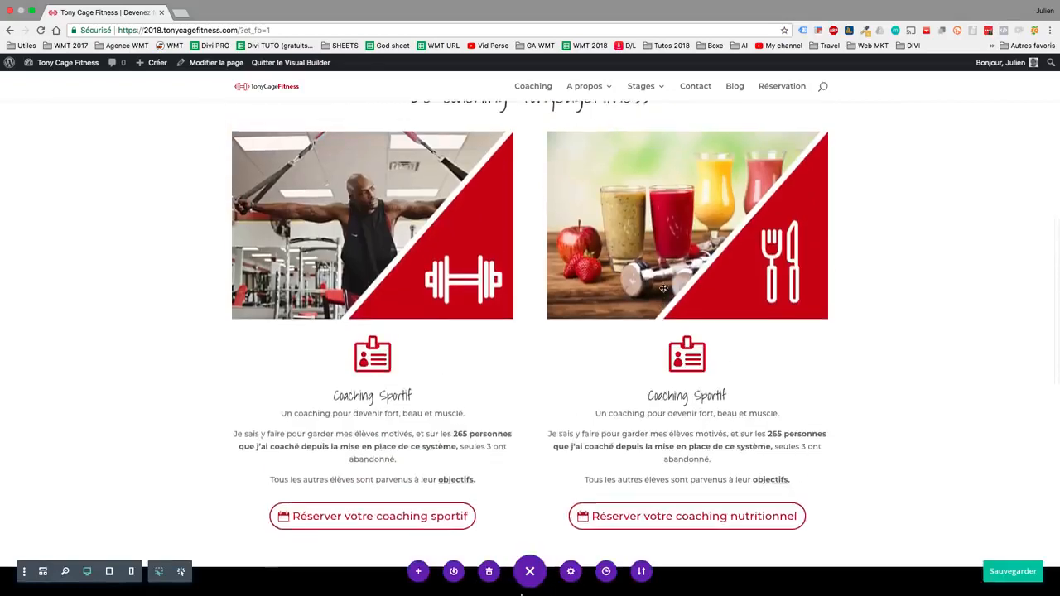
Change the right card's heading word from Sportif to Nutritionnel
scroll(680, 472, "up", 2)
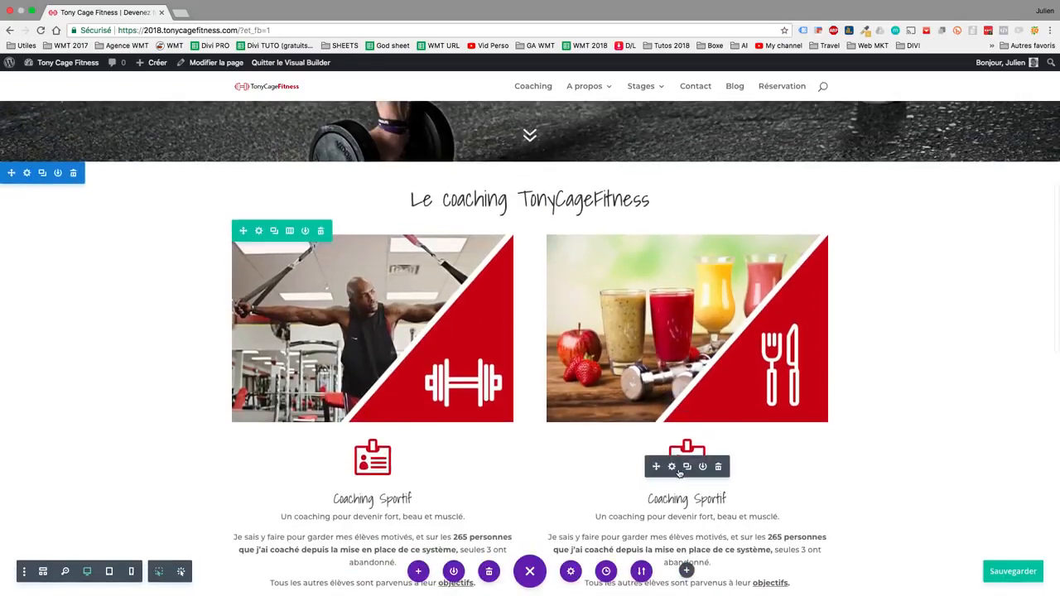
scroll(679, 473, "down", 2)
scroll(680, 473, "down", 2)
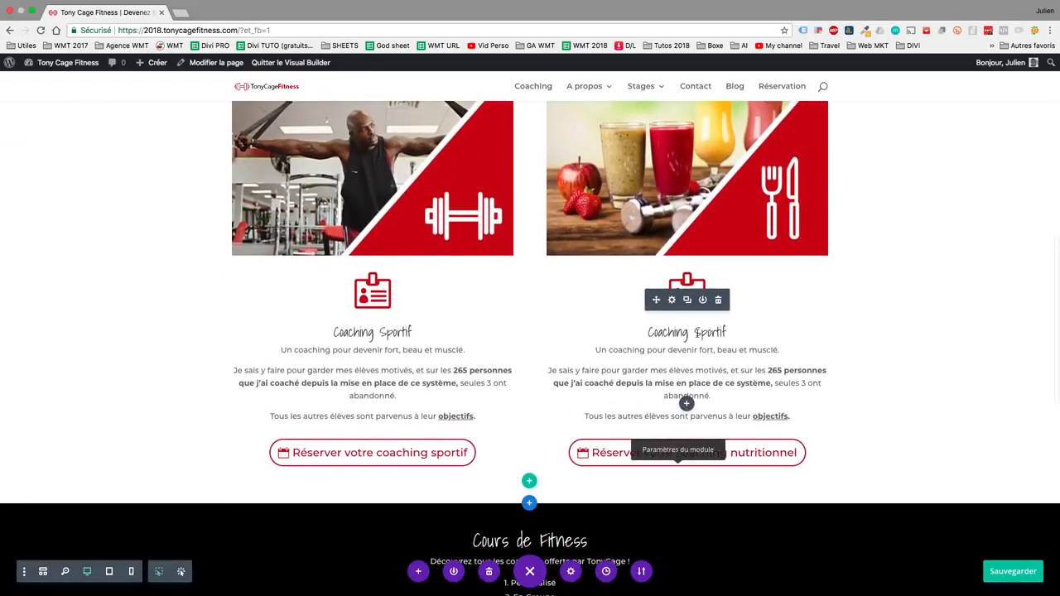
double_click(768, 328)
type("Nutr")
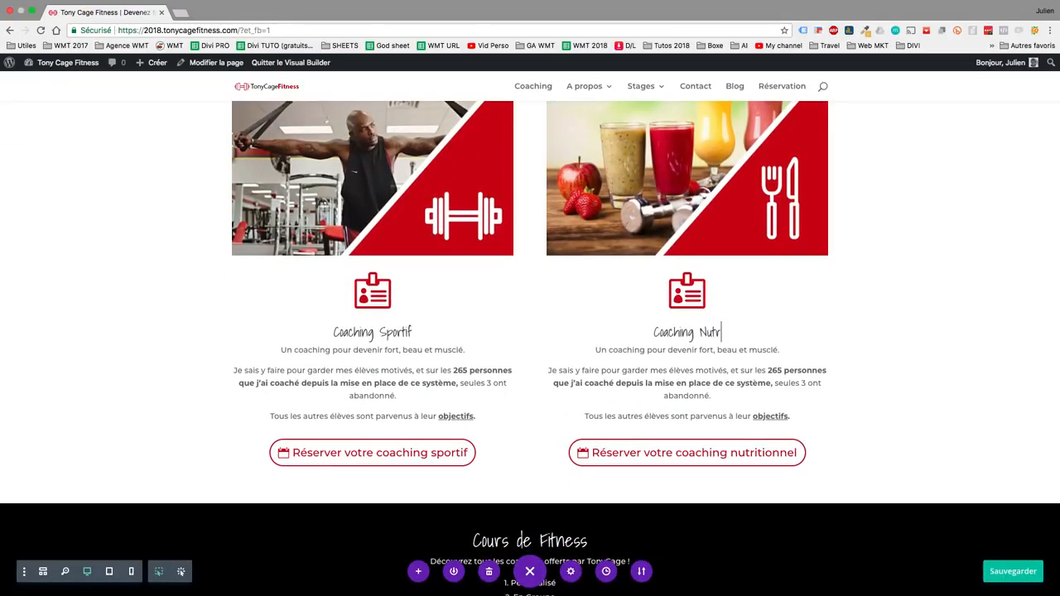
type("tionnel")
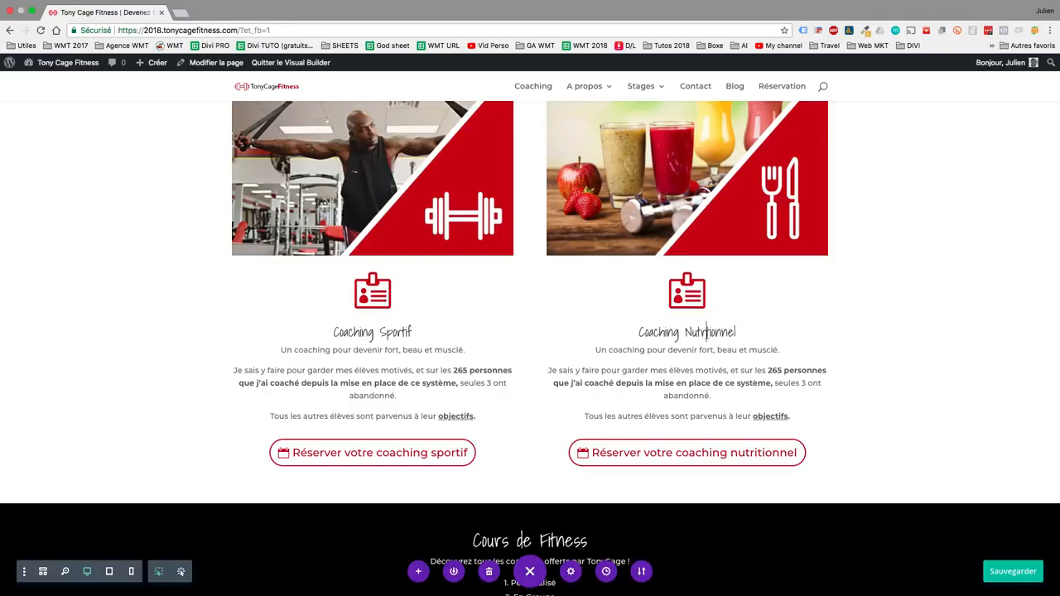
type("i")
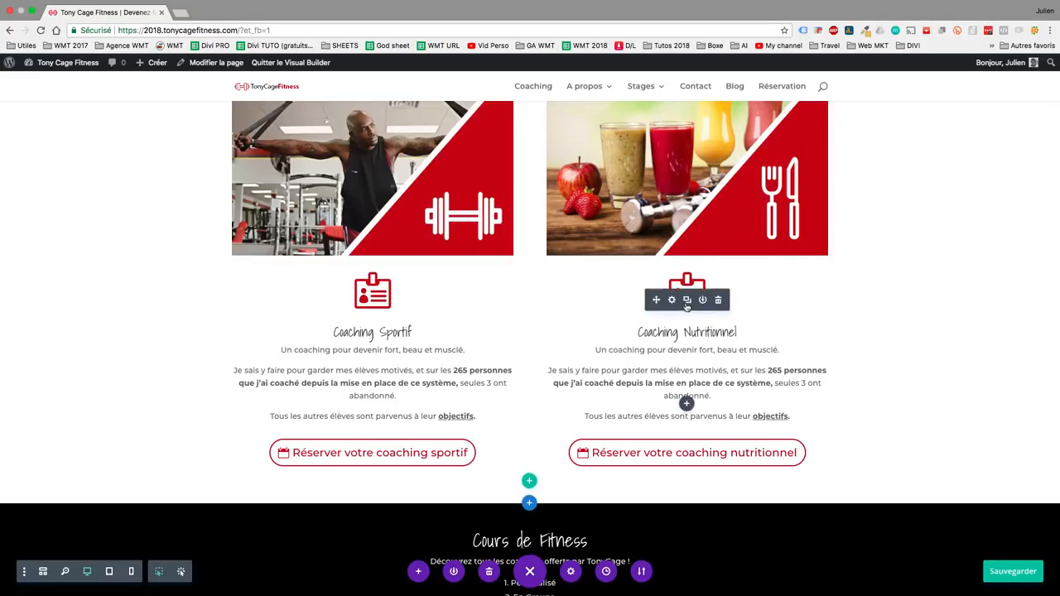
Replace the blurb's description with the pasted nutrition text ending 'sur mesure.'
left_click(672, 300)
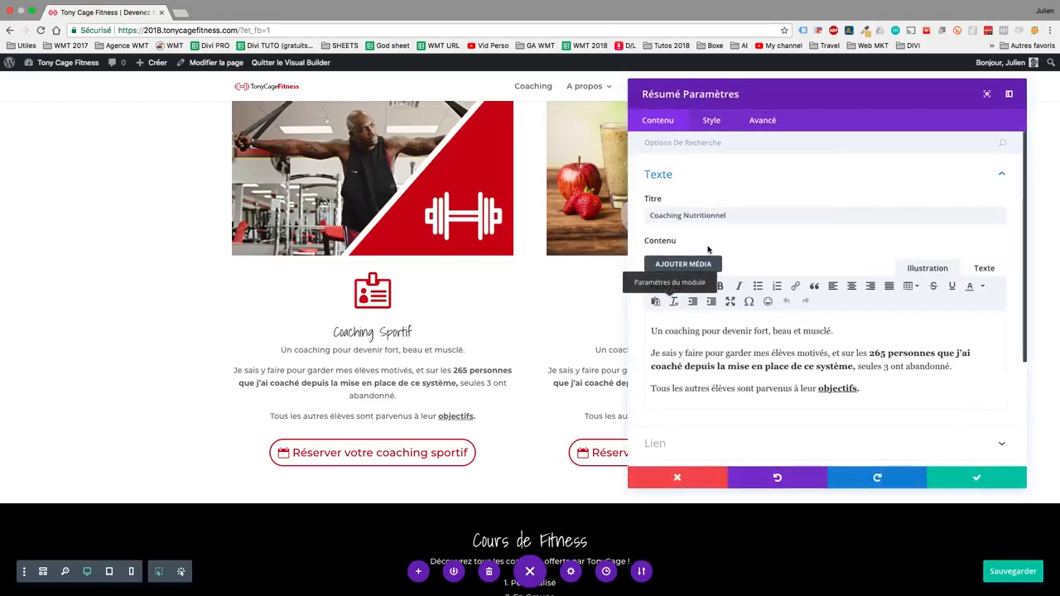
key("super+a")
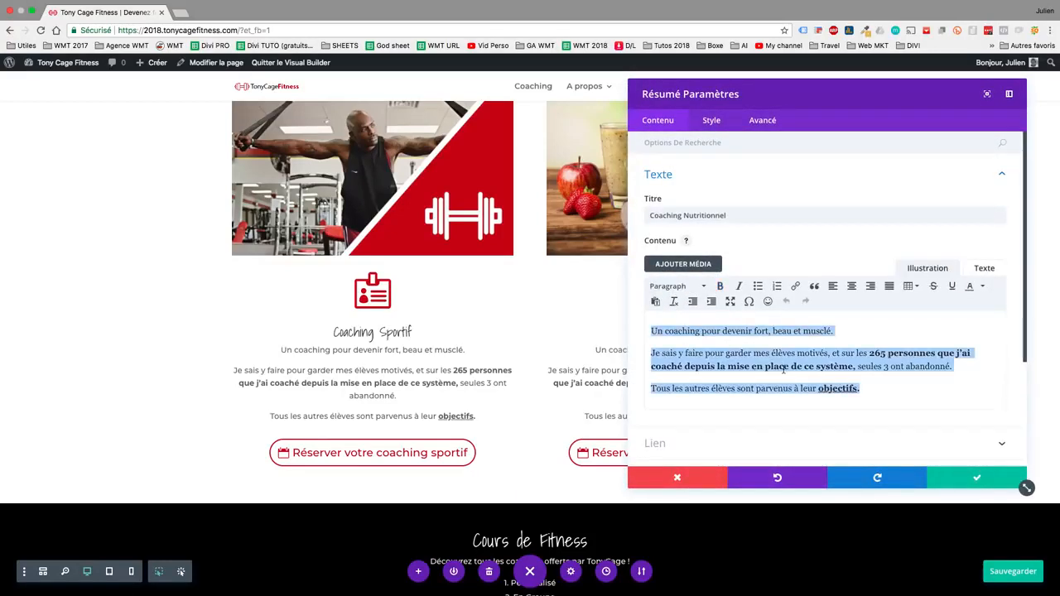
type("Ce que vous mettez dans votre corps est primordial. La nutrition est trop souvent négligée, et pourtant c'est un levier essentiel de progression ! Bien vous nourrir permet à votre corps de se sculpter. Aidez-vous en demandant un plan de nutrition sur mes")
type("ure")
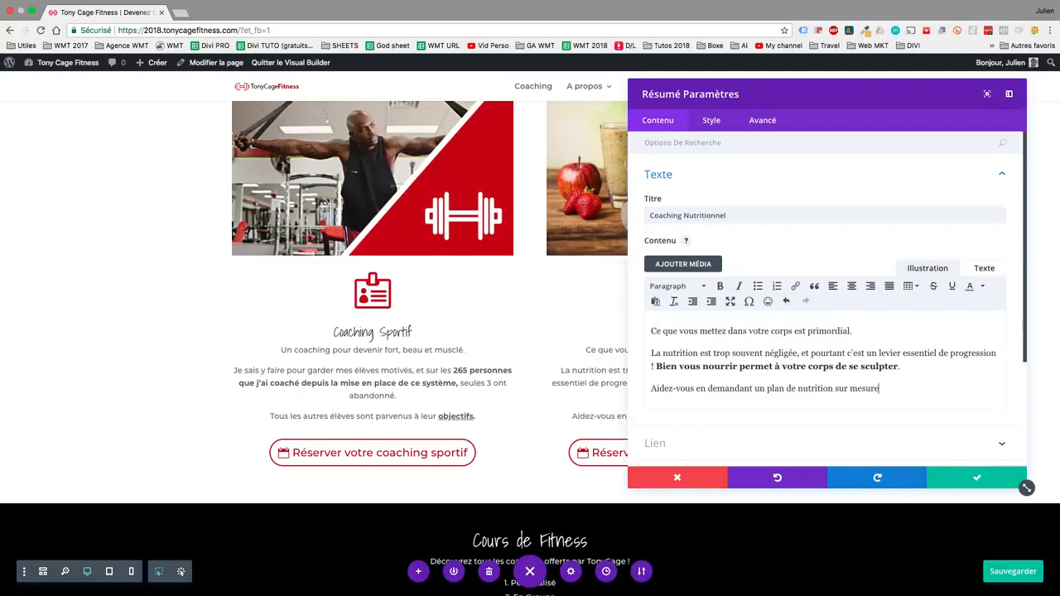
type(".")
left_click(693, 175)
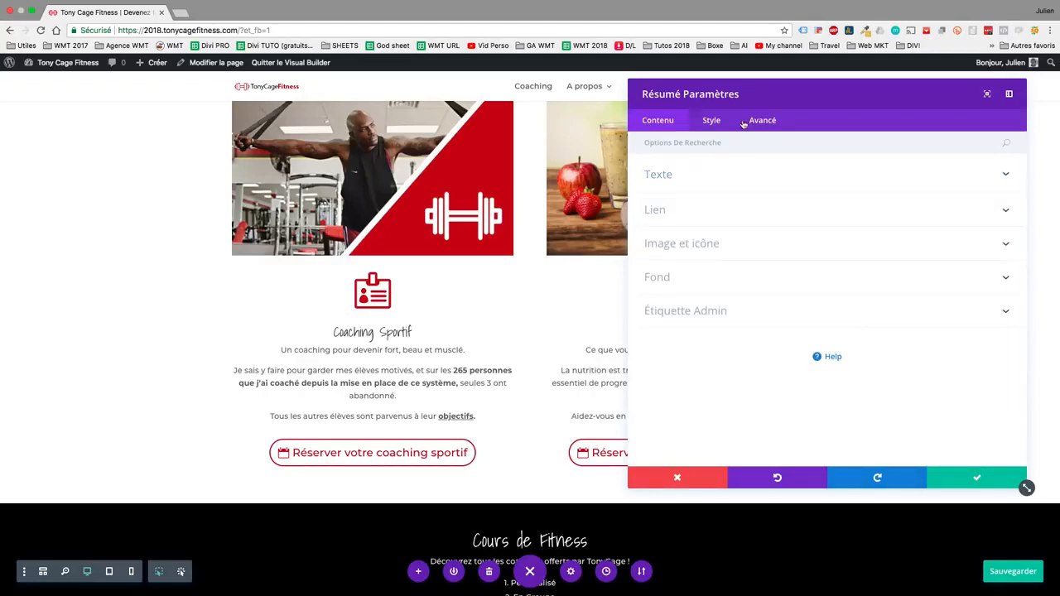
Swap the blurb's ID-card icon for a balance-scale icon and save the blurb
left_click(734, 243)
left_click_drag(873, 103, 339, 87)
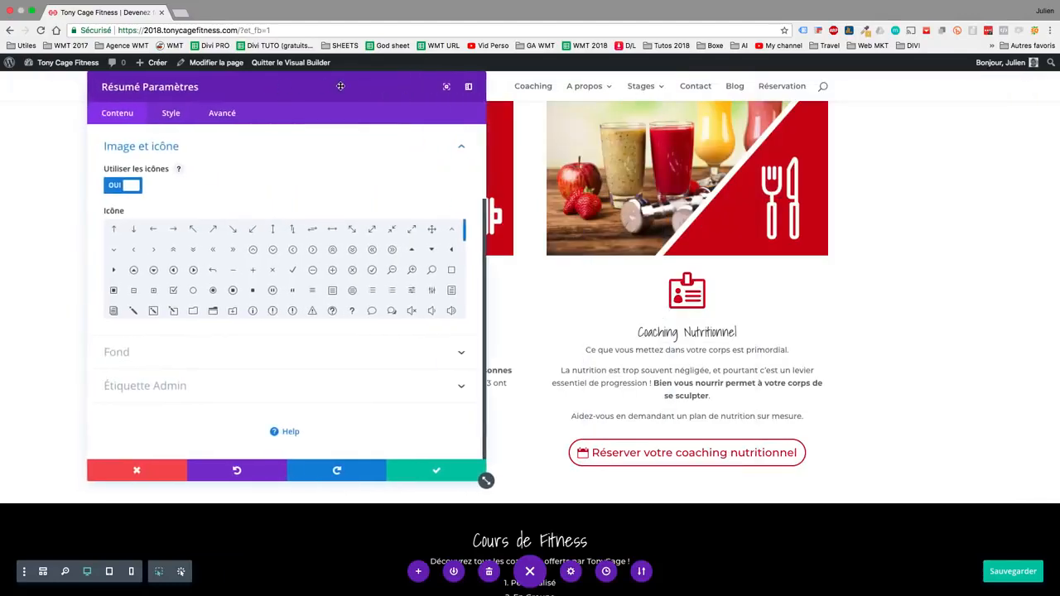
scroll(370, 290, "up", 1)
scroll(370, 309, "down", 4)
scroll(370, 308, "down", 2)
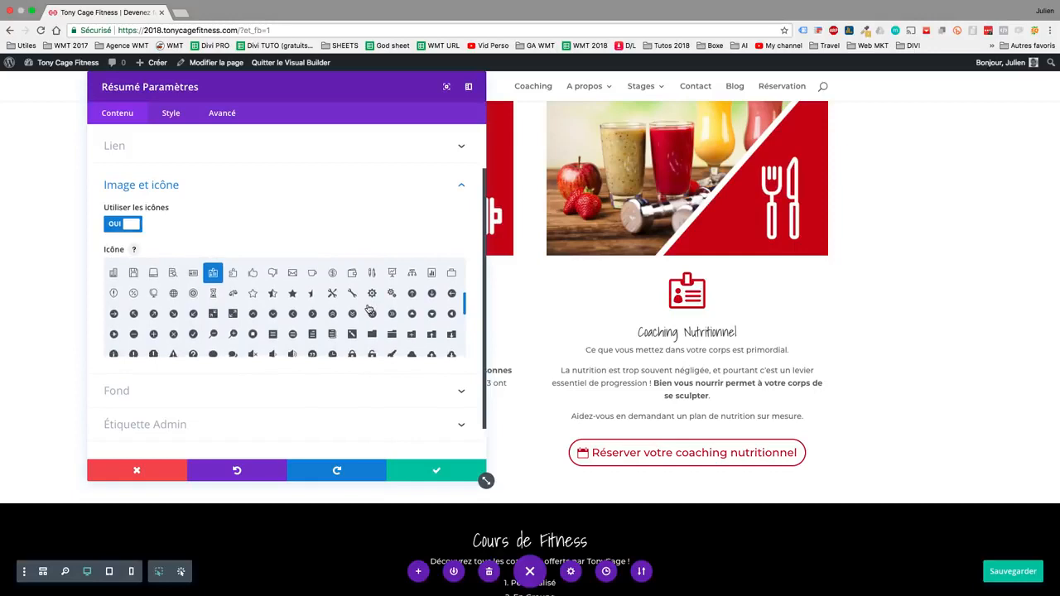
scroll(341, 312, "down", 1)
left_click(232, 292)
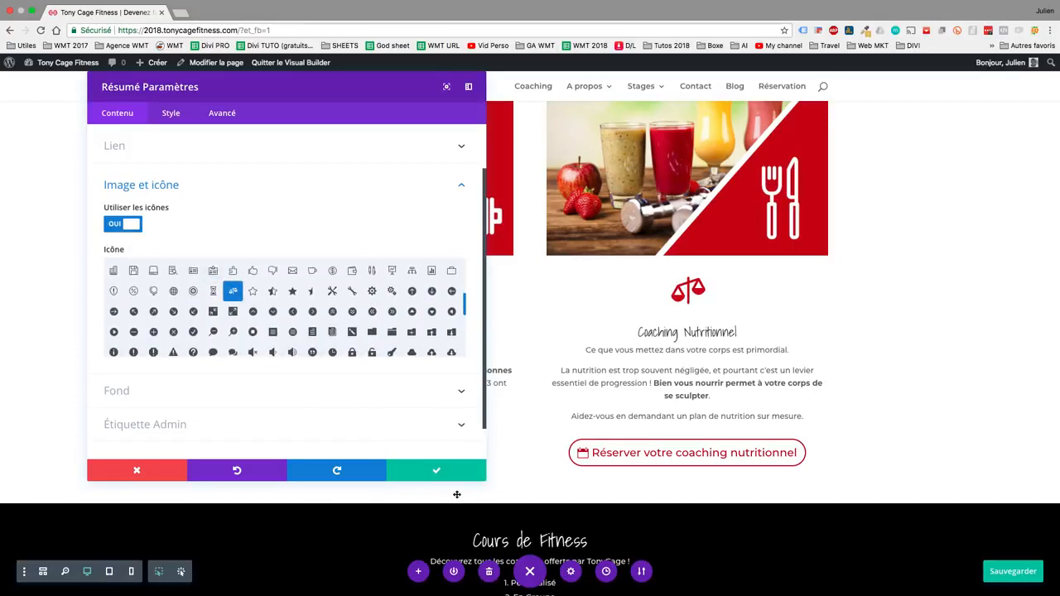
left_click(446, 470)
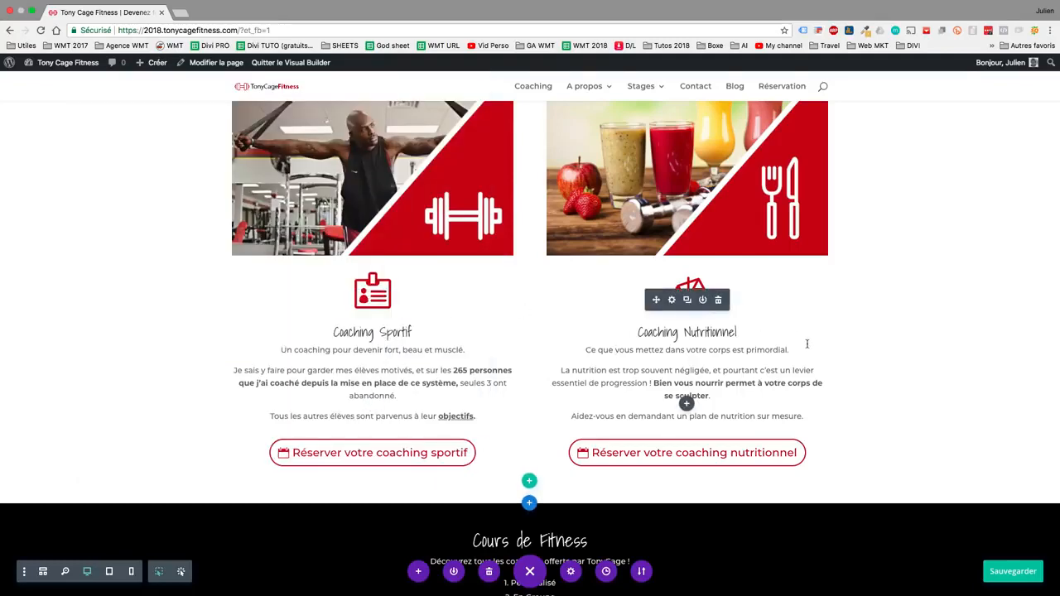
scroll(807, 344, "down", 10)
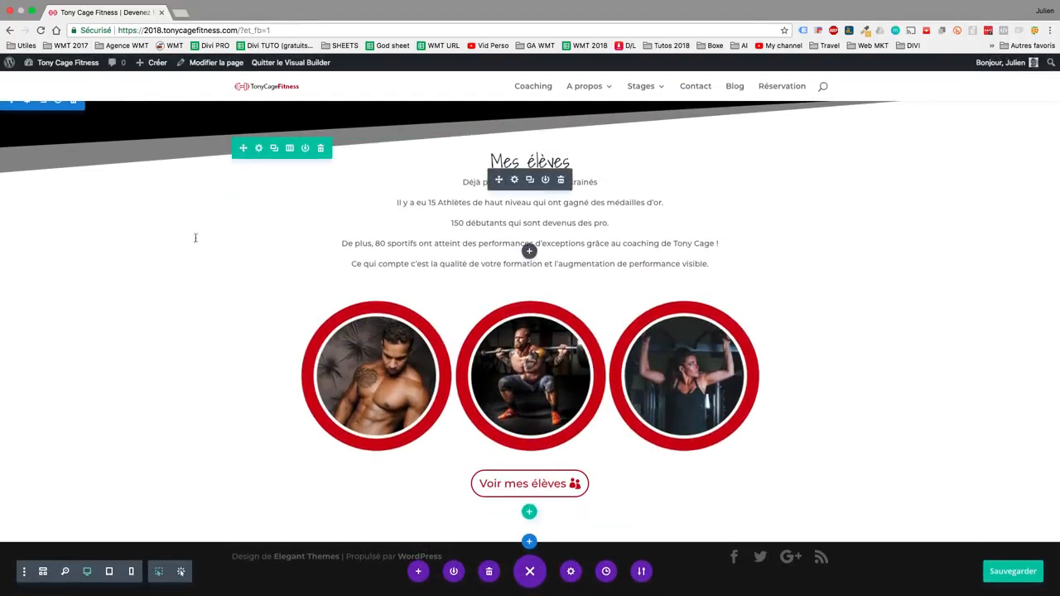
Add a layered wave shape as the Mes élèves section's bottom divider
scroll(167, 241, "up", 1)
left_click(28, 130)
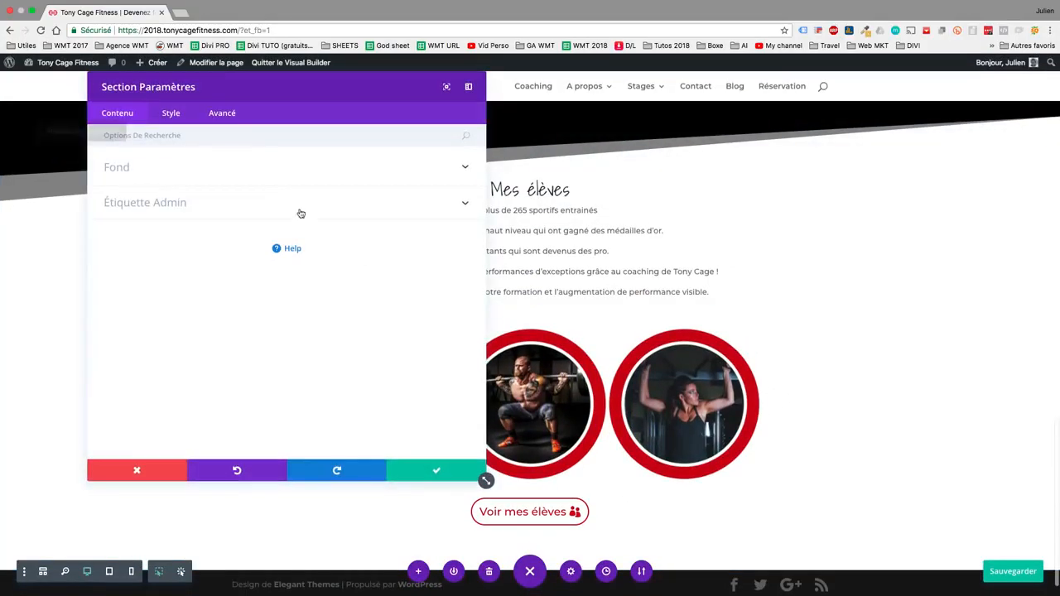
left_click(171, 113)
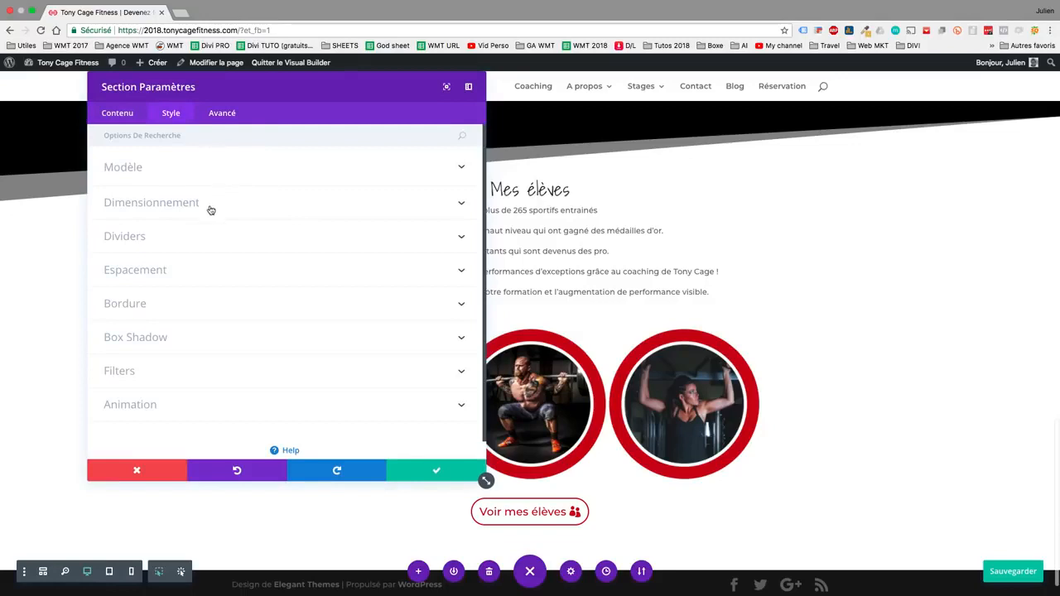
left_click(200, 231)
left_click(379, 187)
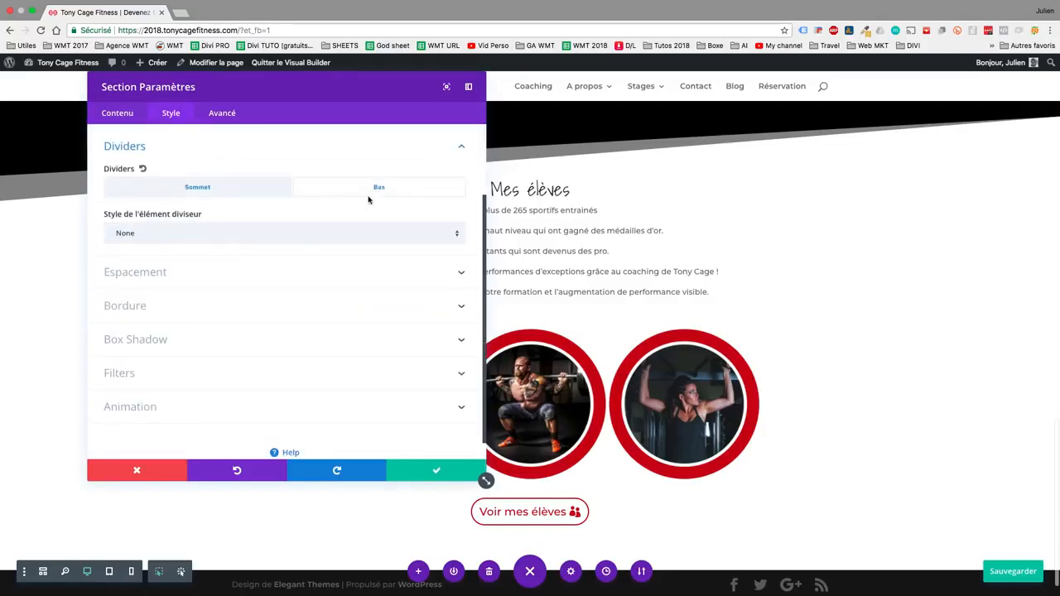
left_click(328, 235)
scroll(347, 331, "down", 10)
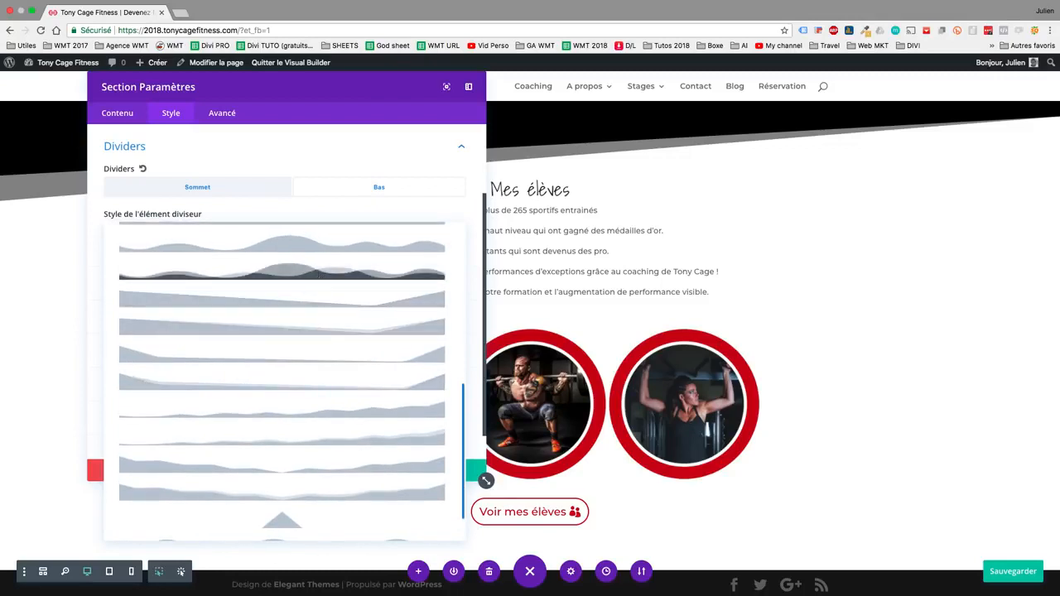
left_click(318, 276)
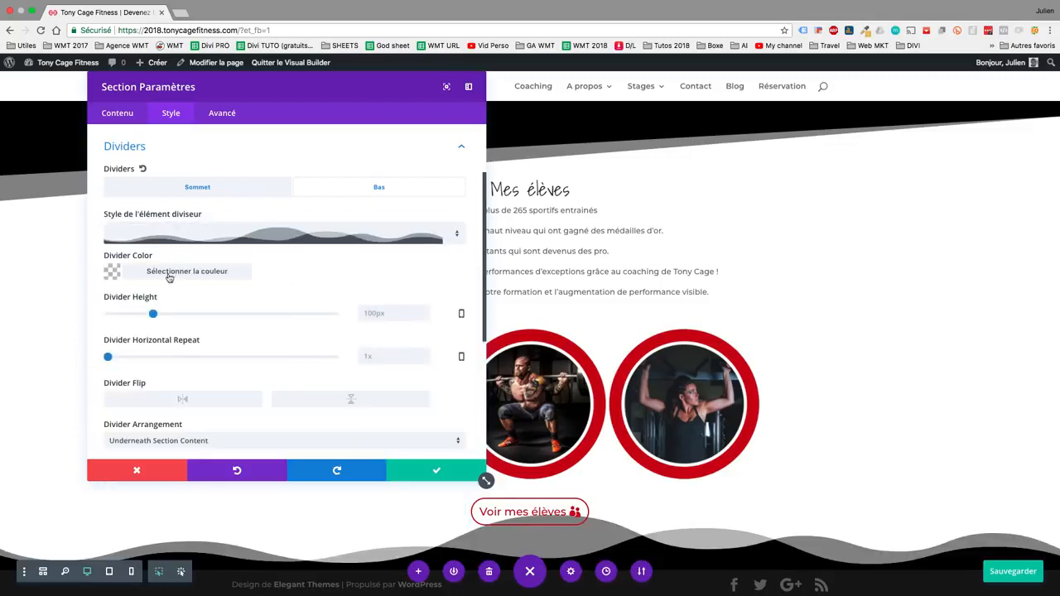
Colour the wave divider red #cc000e and raise its height to about 177px
left_click(113, 272)
left_click(295, 391)
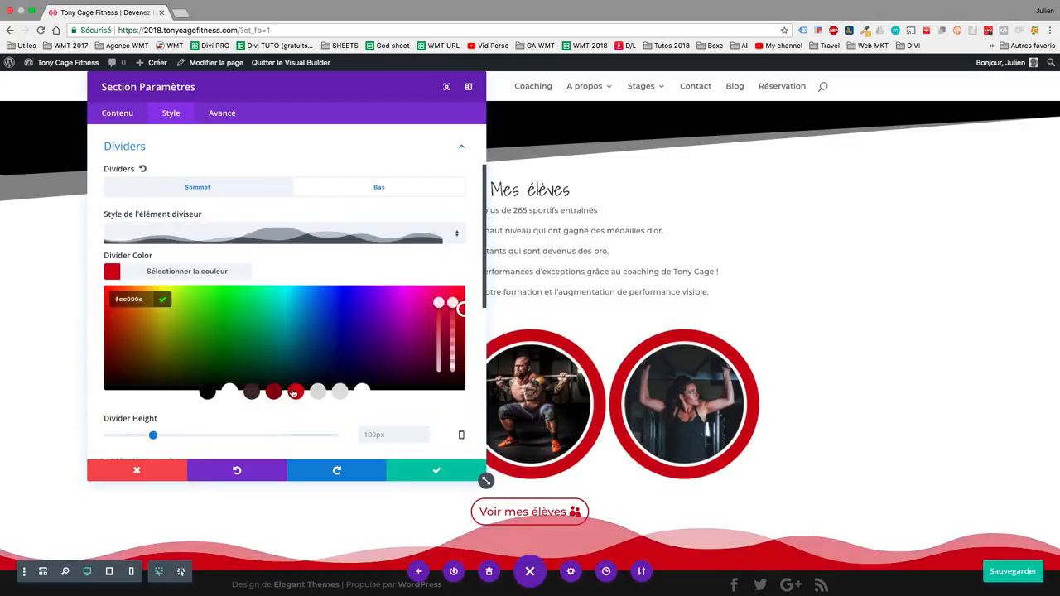
left_click(274, 391)
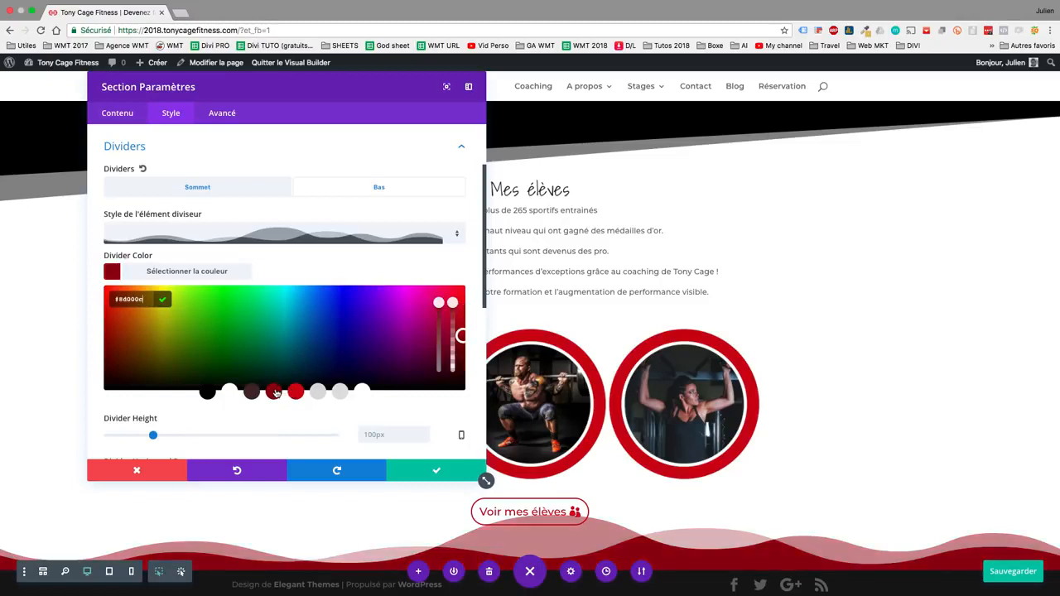
left_click(296, 391)
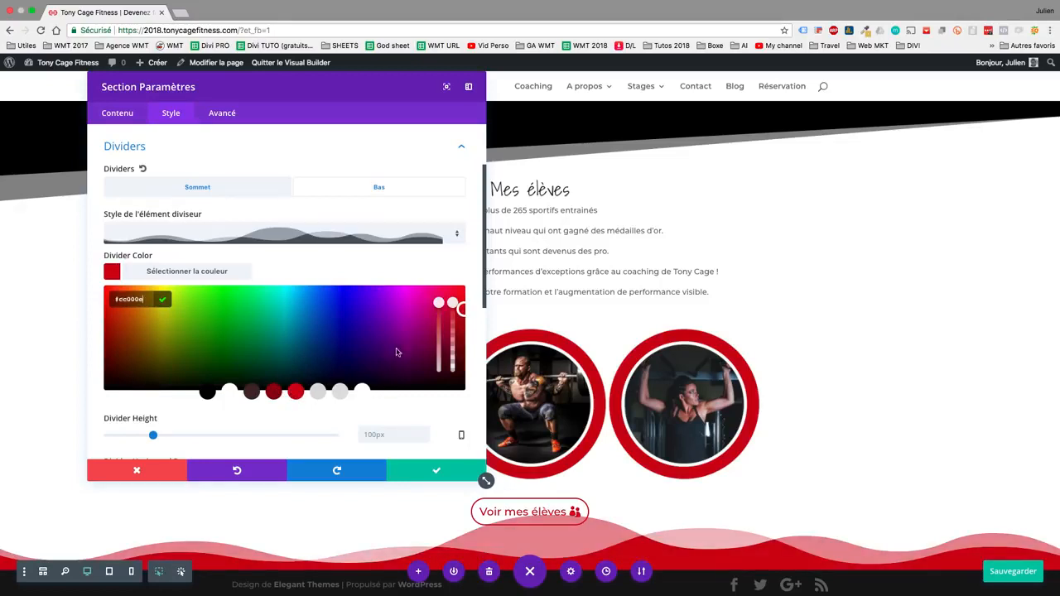
scroll(453, 256, "down", 3)
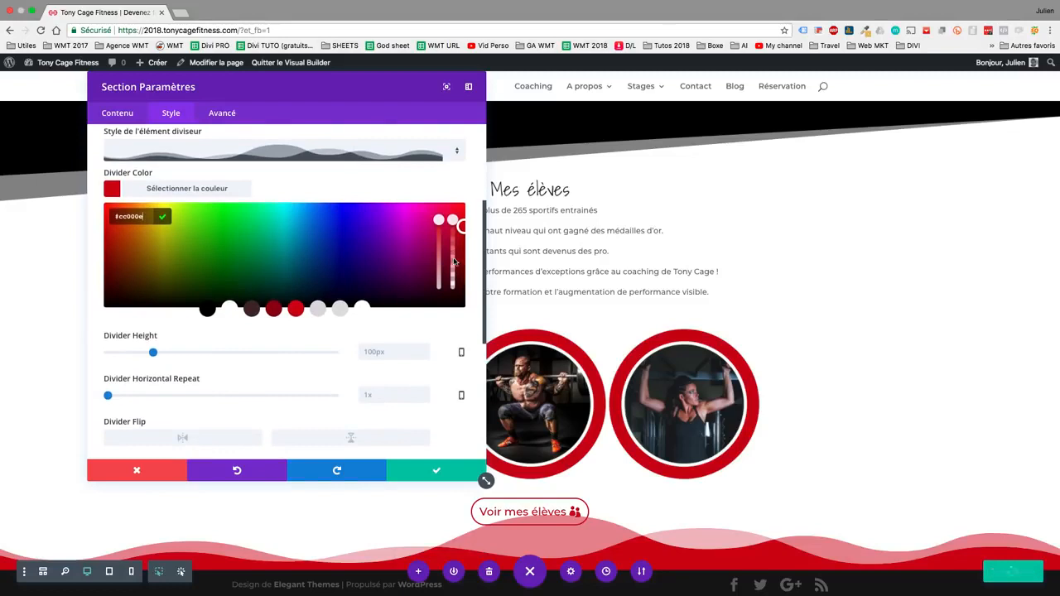
left_click_drag(154, 354, 187, 355)
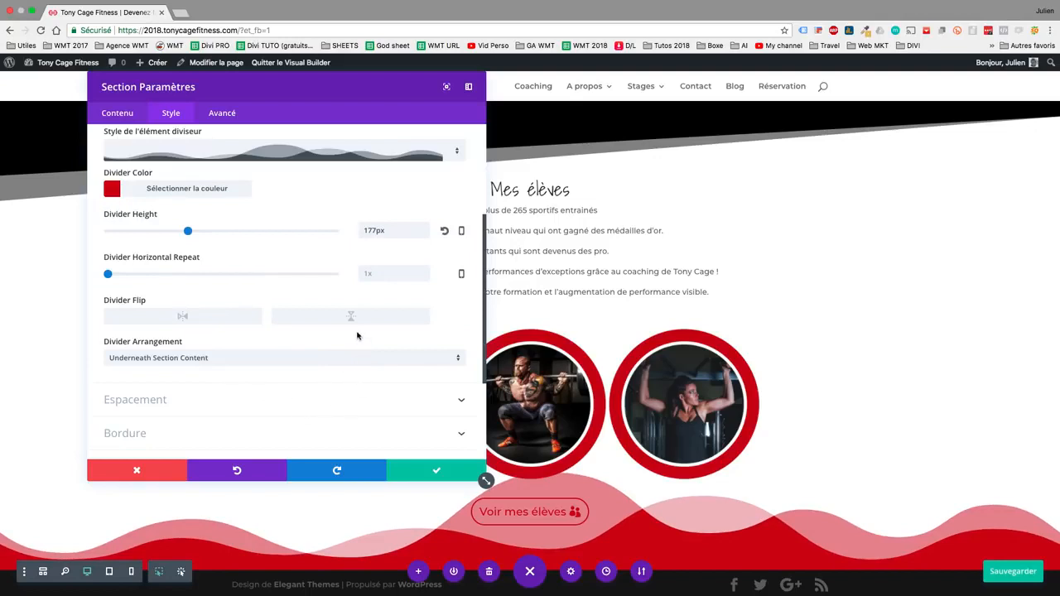
Place the divider underneath the section content and save the section settings
scroll(357, 336, "up", 2)
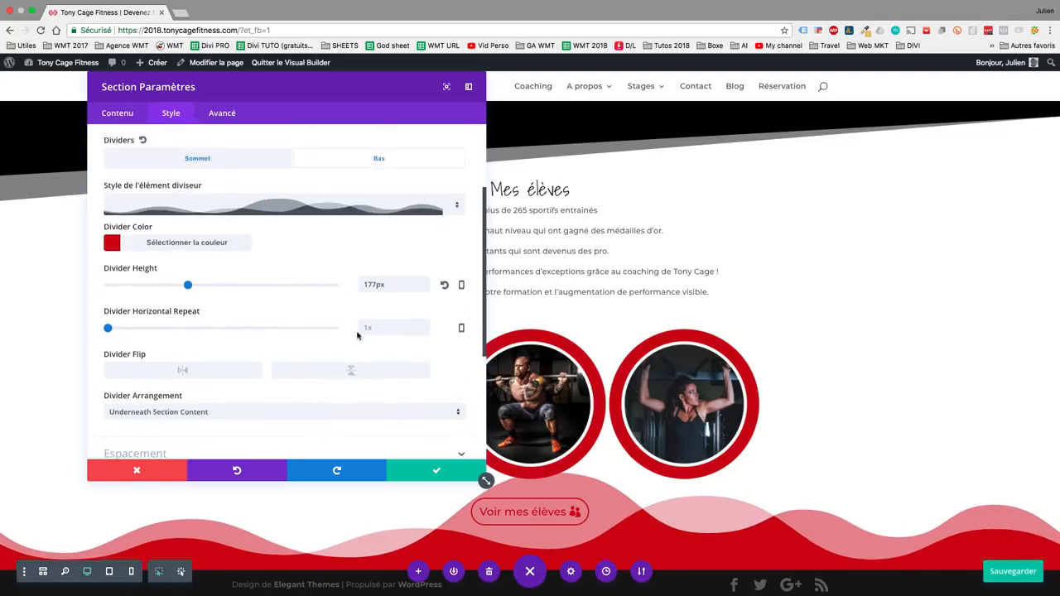
scroll(357, 335, "down", 2)
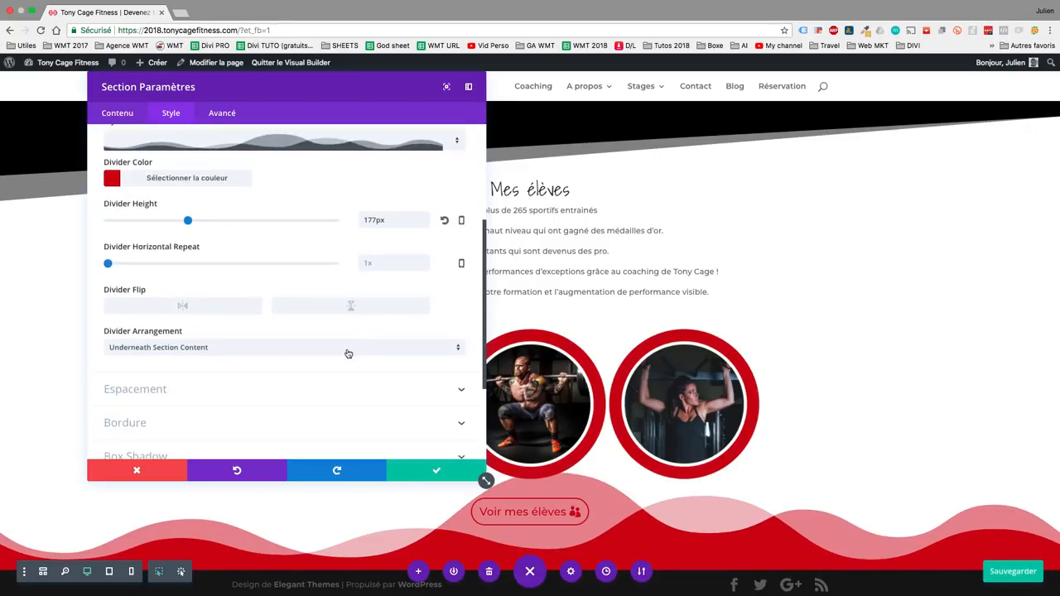
left_click(348, 354)
left_click(414, 376)
left_click(421, 471)
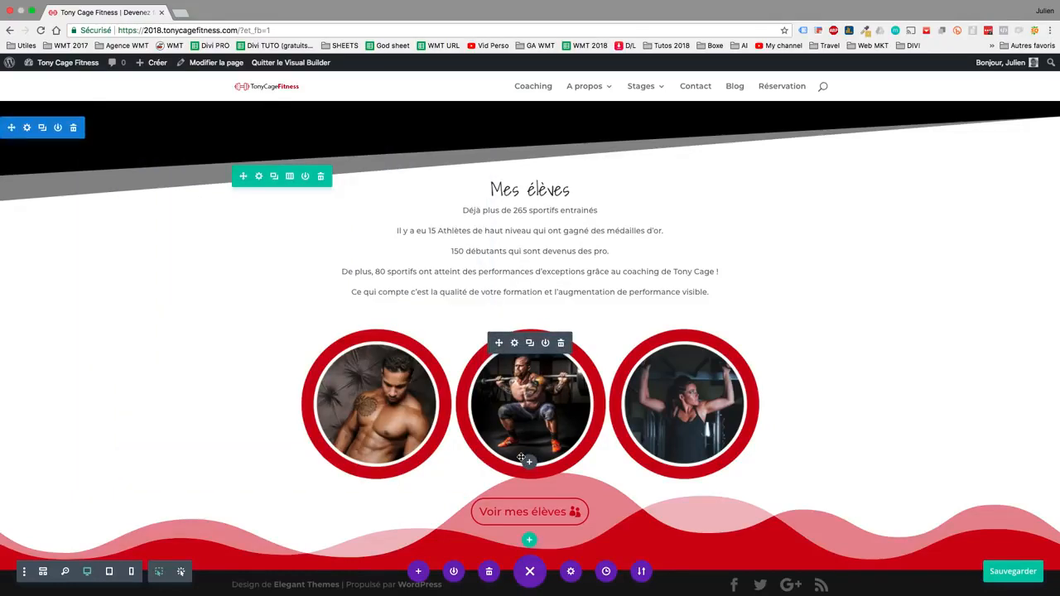
scroll(521, 458, "down", 1)
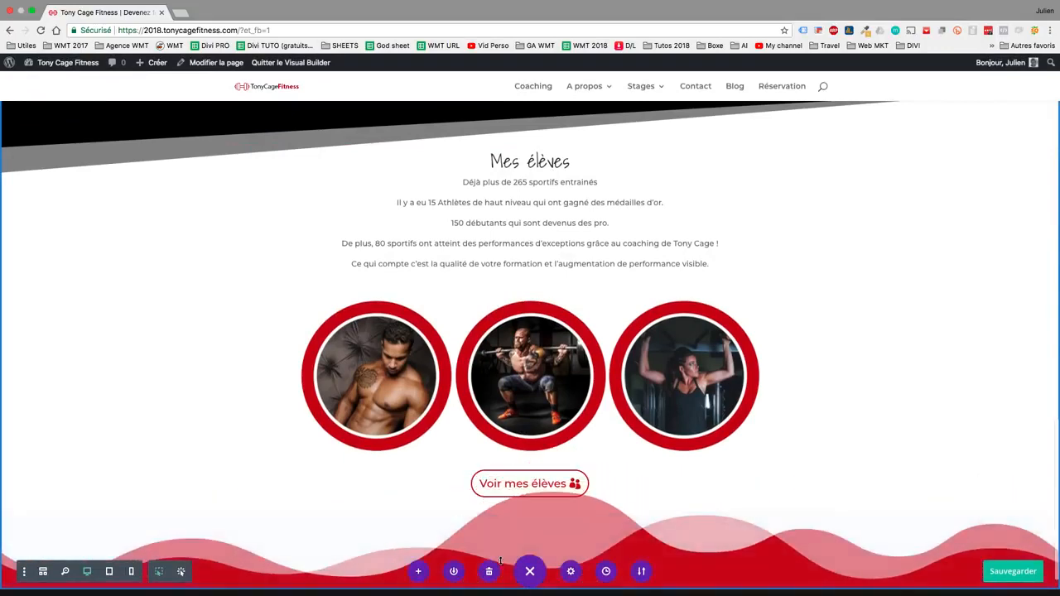
scroll(438, 473, "down", 2)
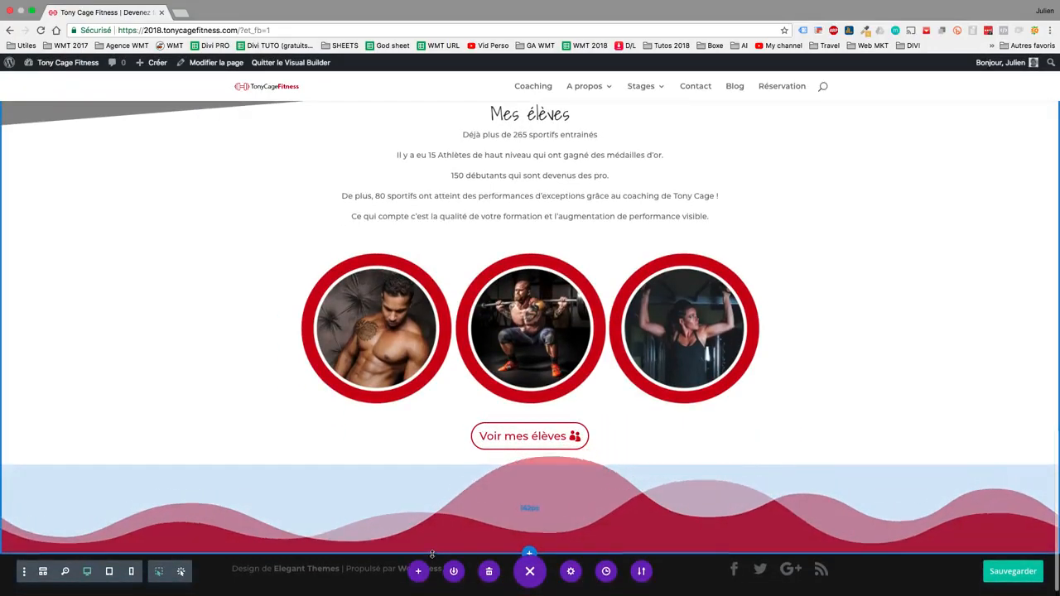
key("ctrl+Right")
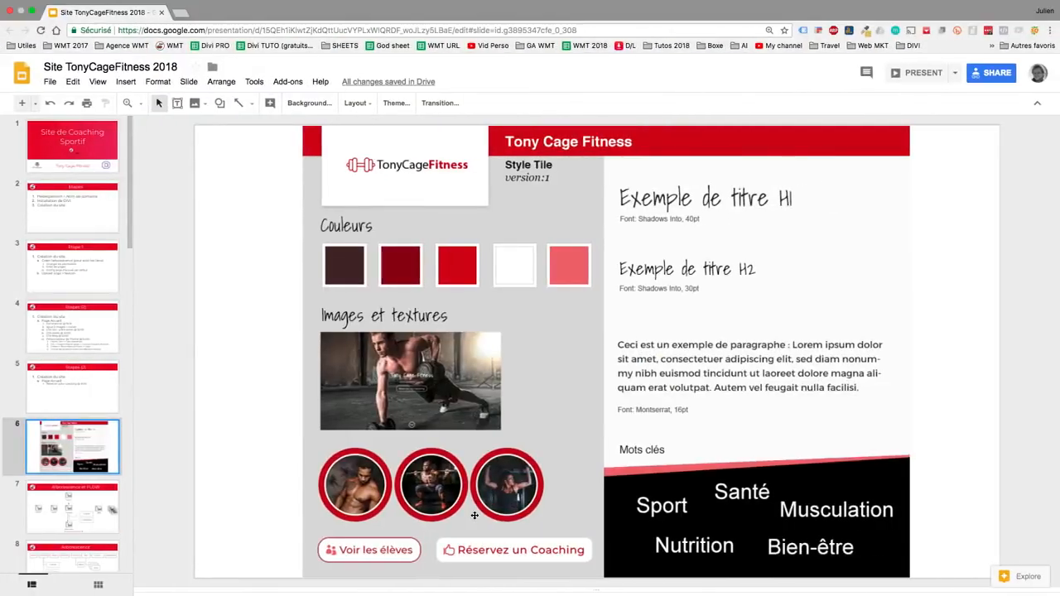
key("ctrl+Right")
scroll(474, 515, "down", 5)
scroll(474, 515, "down", 20)
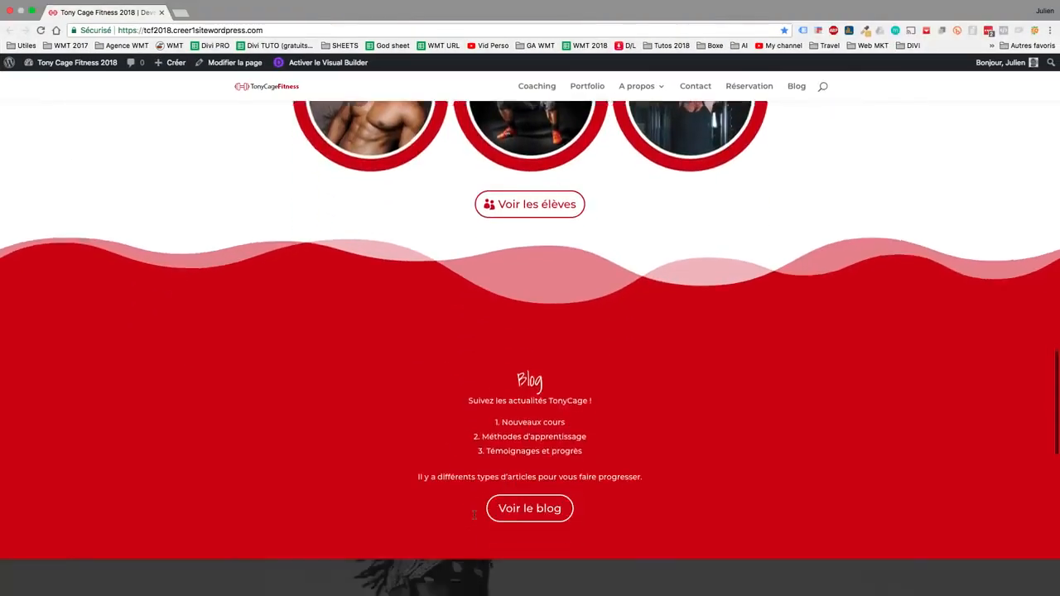
scroll(521, 302, "up", 5)
scroll(520, 303, "up", 2)
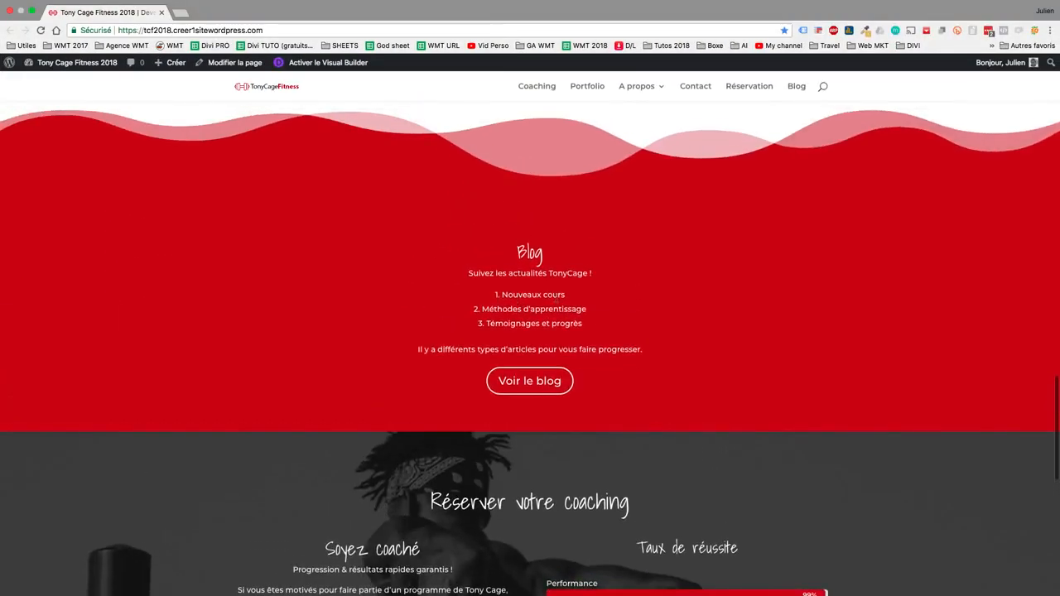
left_click_drag(644, 352, 468, 275)
key("super+c")
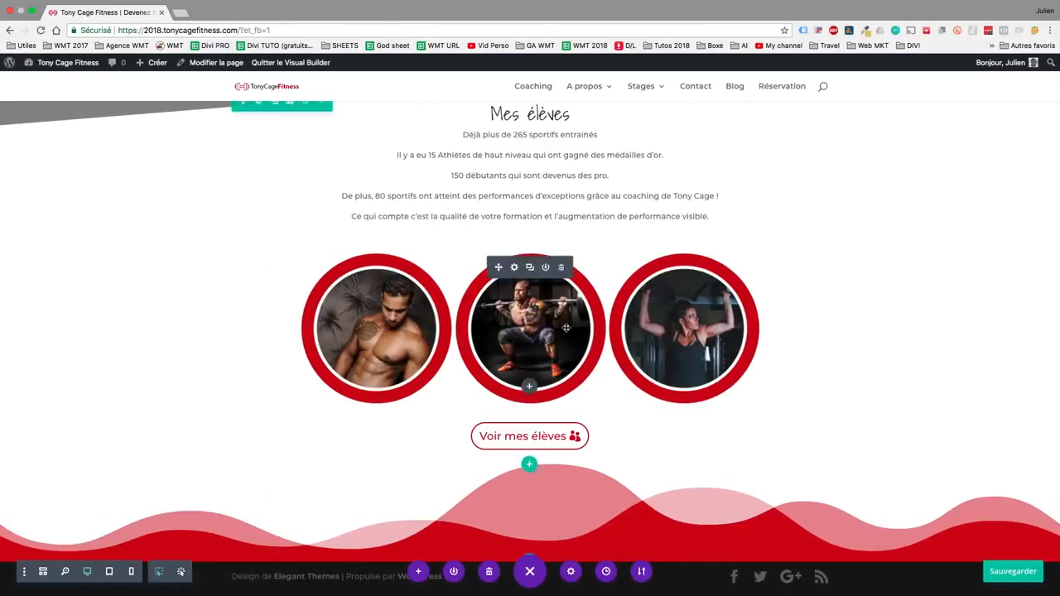
scroll(580, 414, "down", 1)
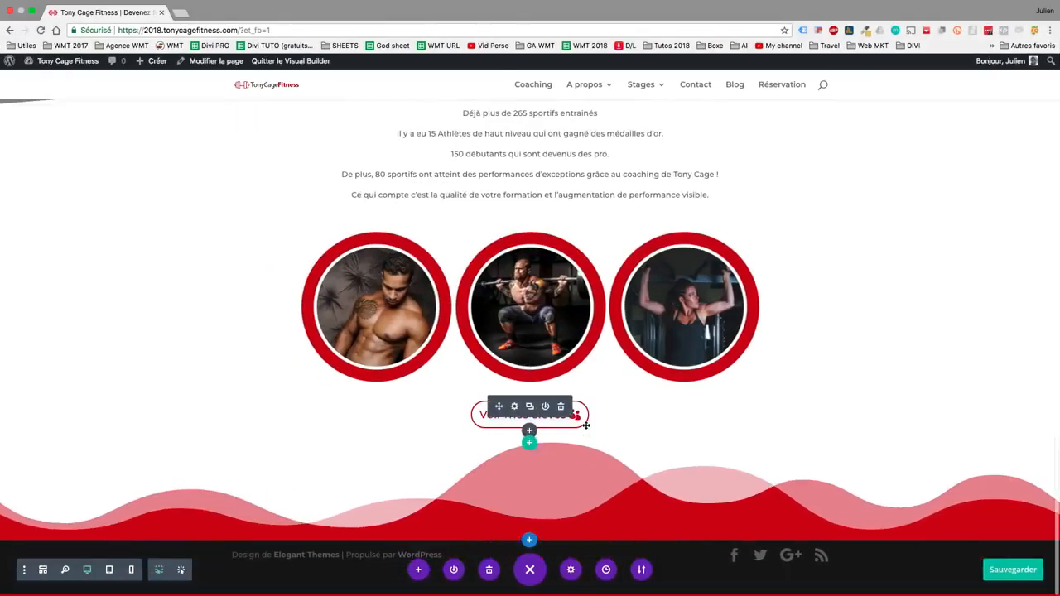
Add a Normal section below the wave with a one-column row and a Call to Action module
left_click(530, 543)
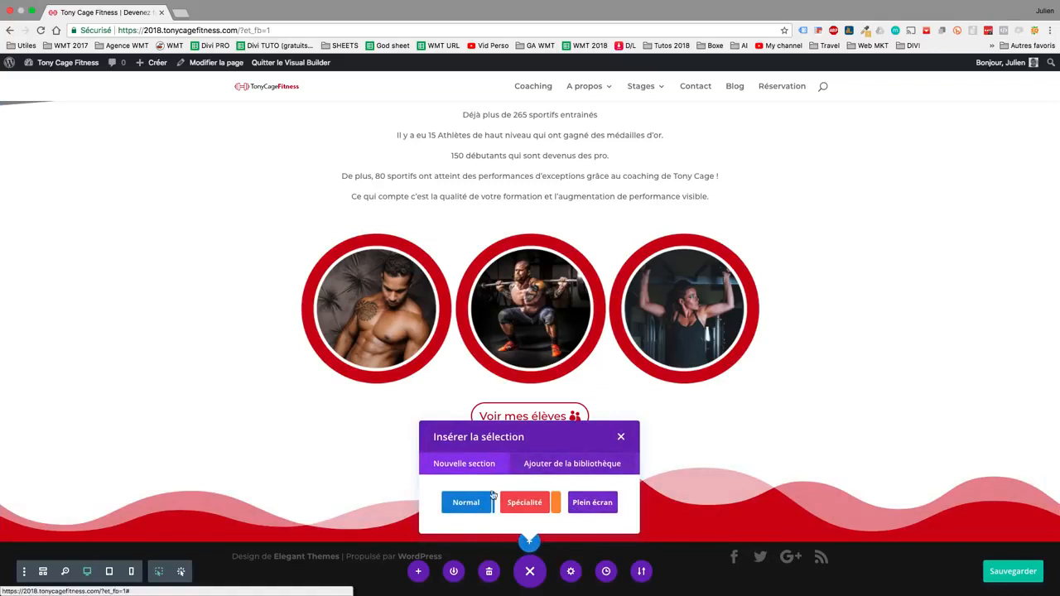
left_click(466, 503)
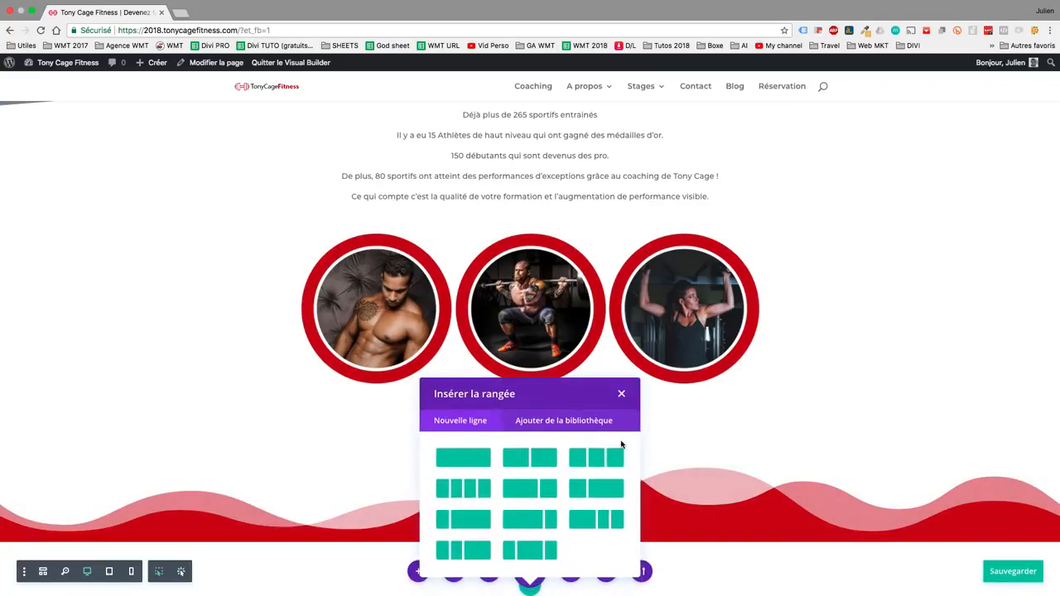
scroll(743, 386, "down", 2)
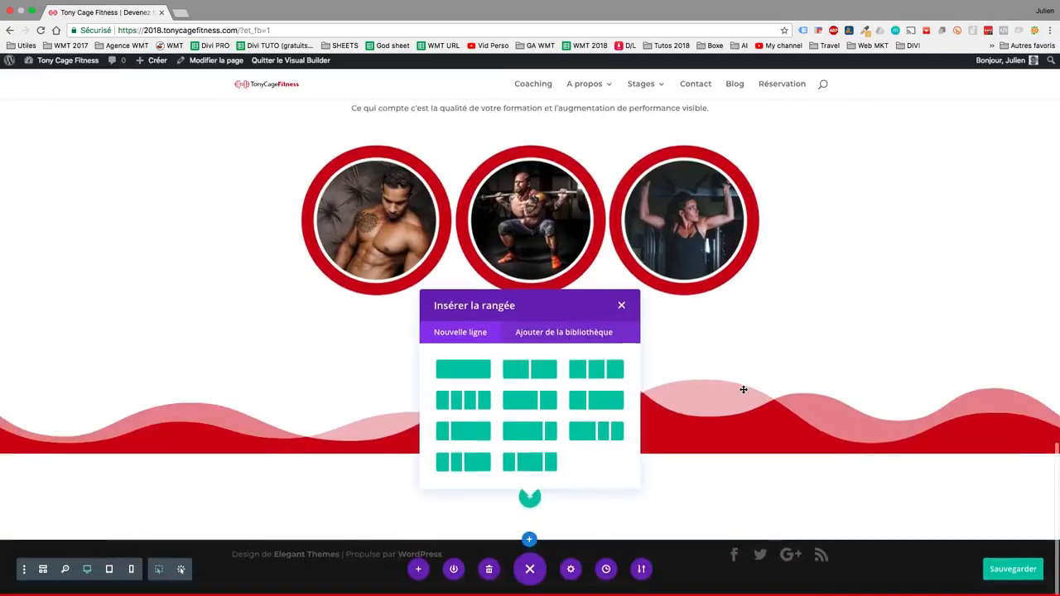
left_click(480, 374)
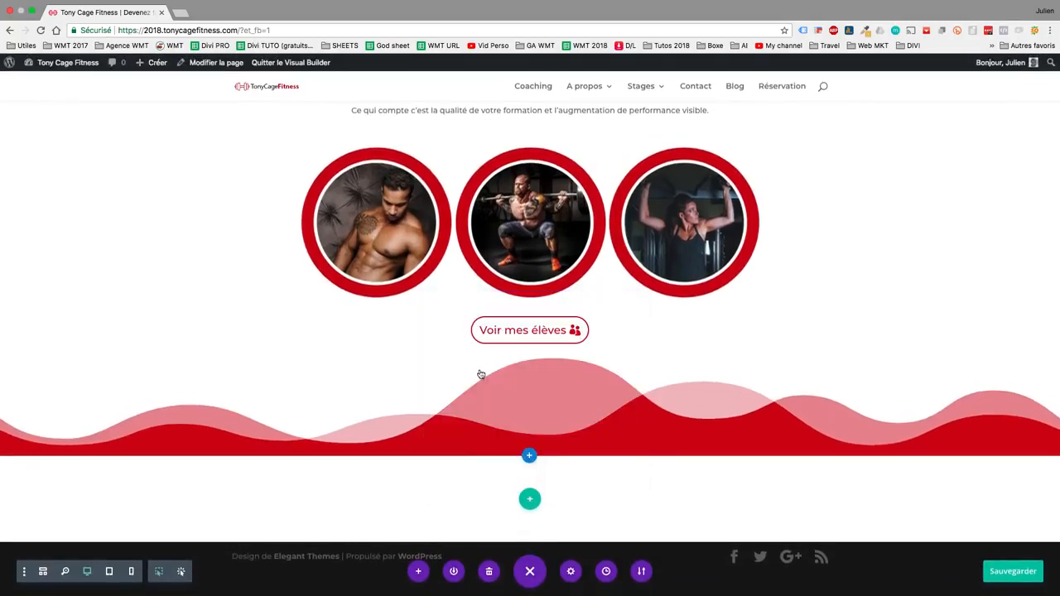
left_click(580, 417)
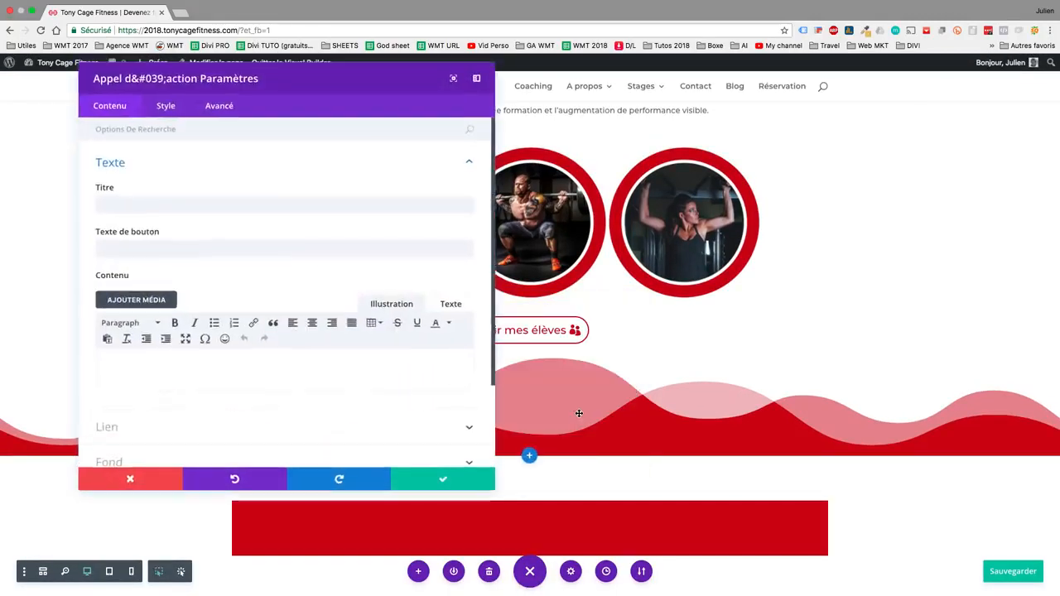
Paste the blog news text as the module's content and title it 'Blog'
left_click(383, 377)
key("super+v")
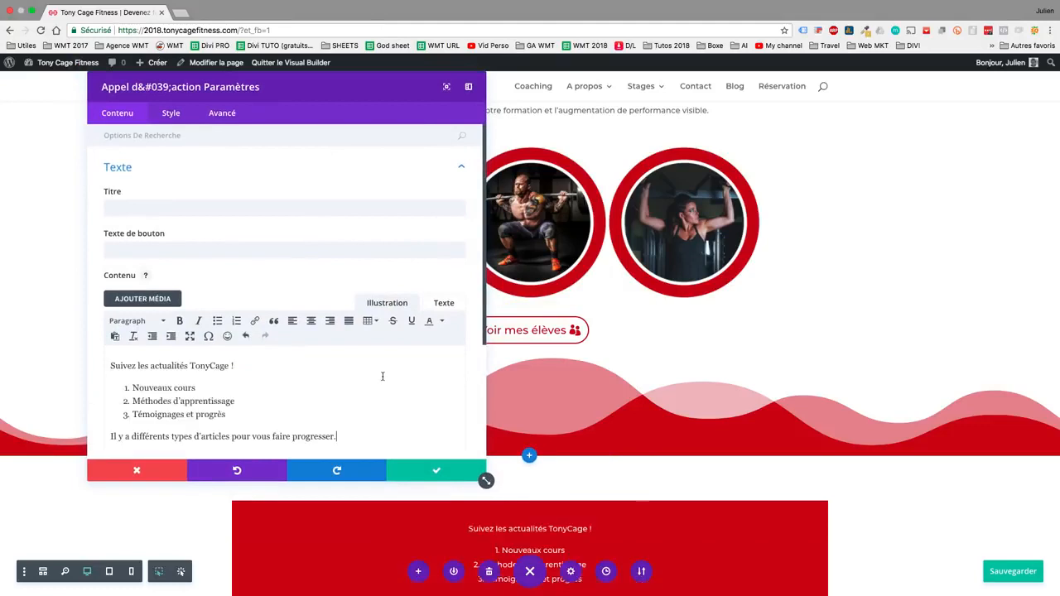
scroll(284, 368, "down", 2)
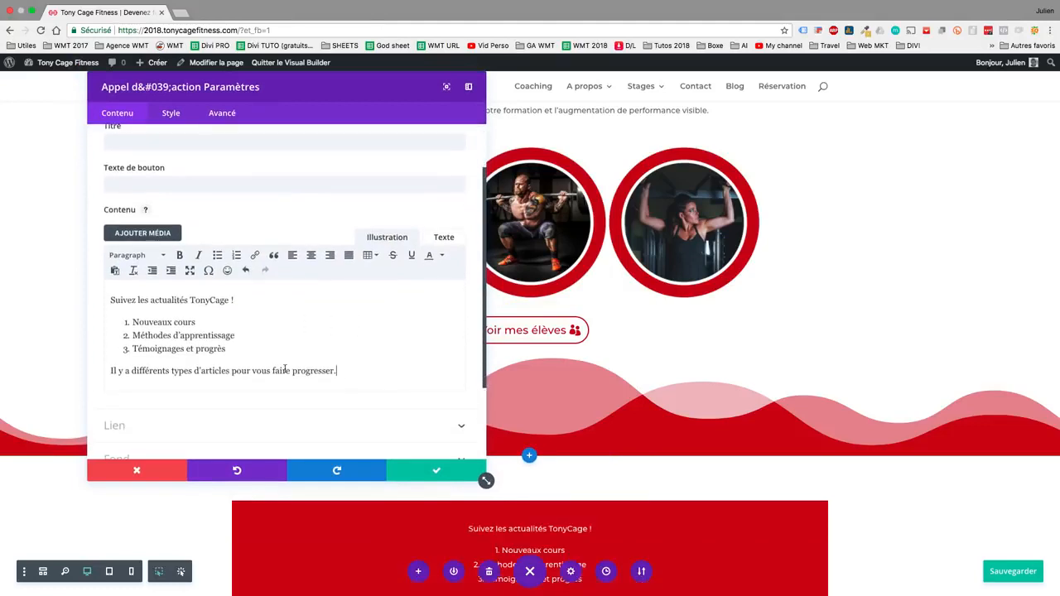
scroll(232, 196, "up", 1)
left_click(197, 176)
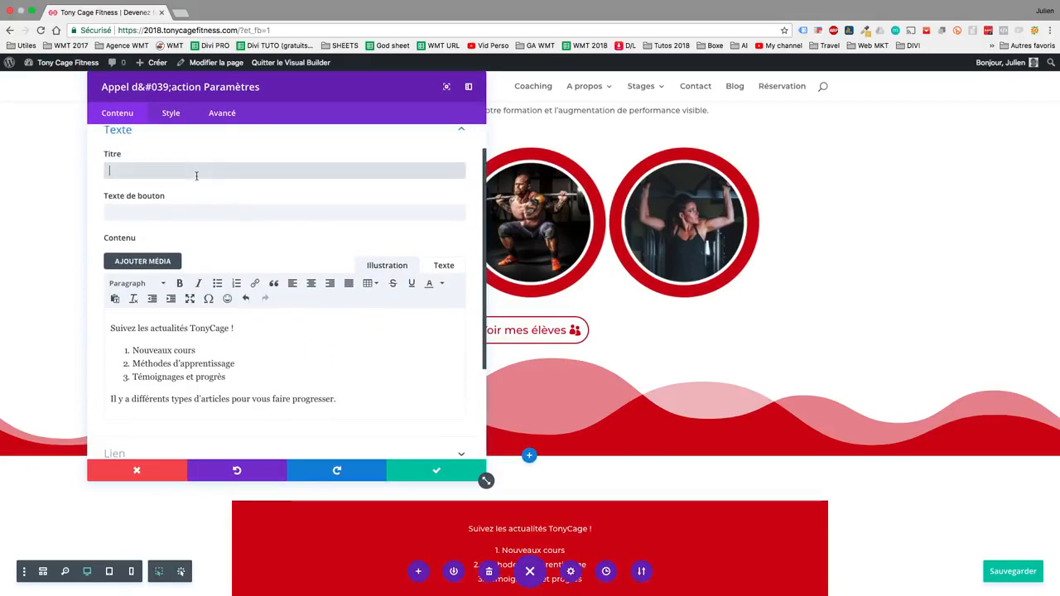
type("Bog")
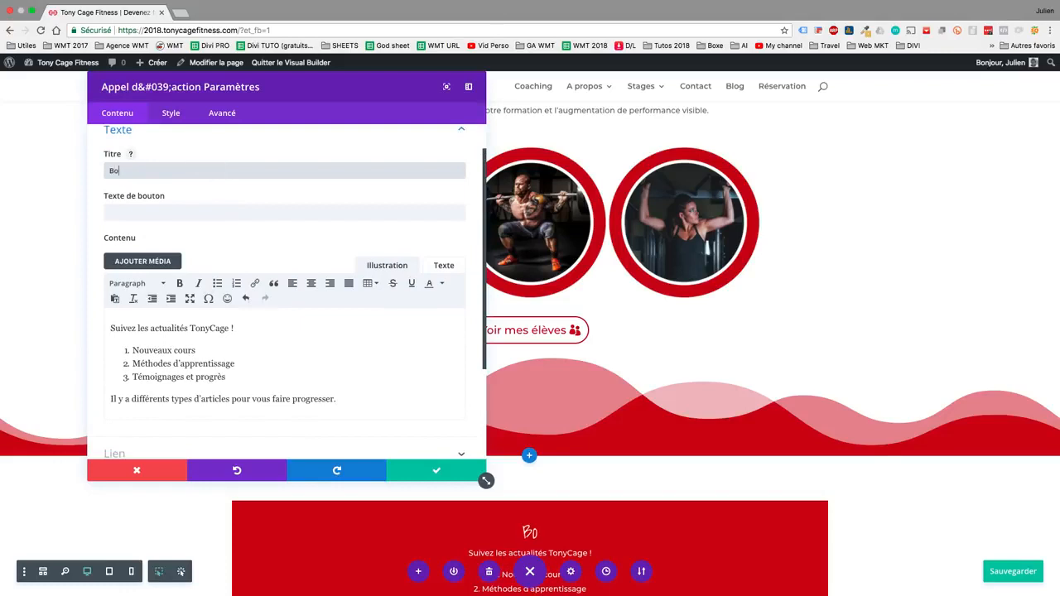
key("BackSpace")
key("BackSpace")
type("log")
Label the button 'Voir le blog', link it to /blog/, and save the module
left_click(265, 218)
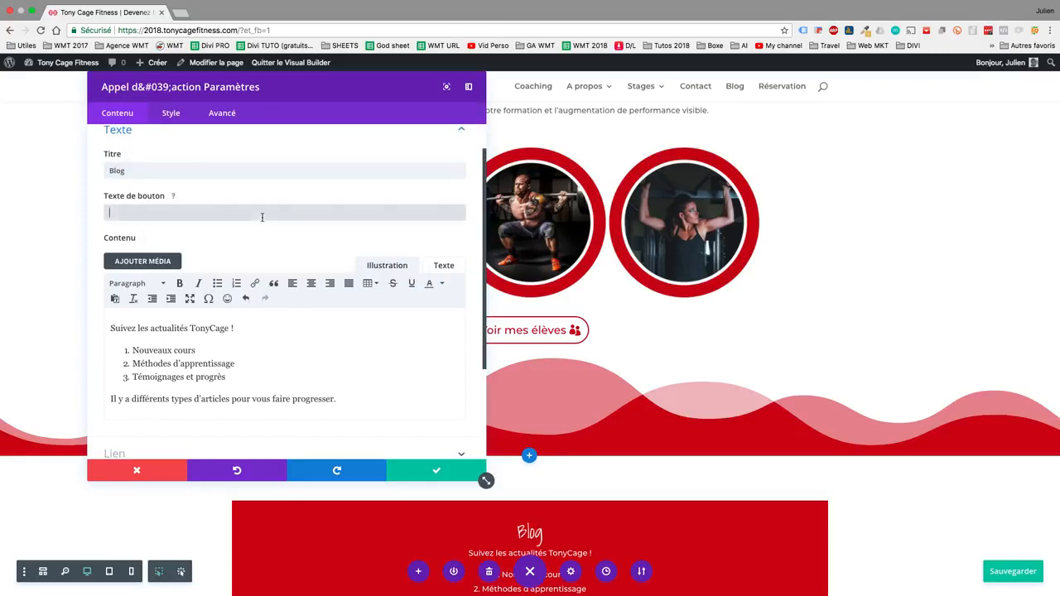
type("Voir le blog")
scroll(720, 366, "down", 2)
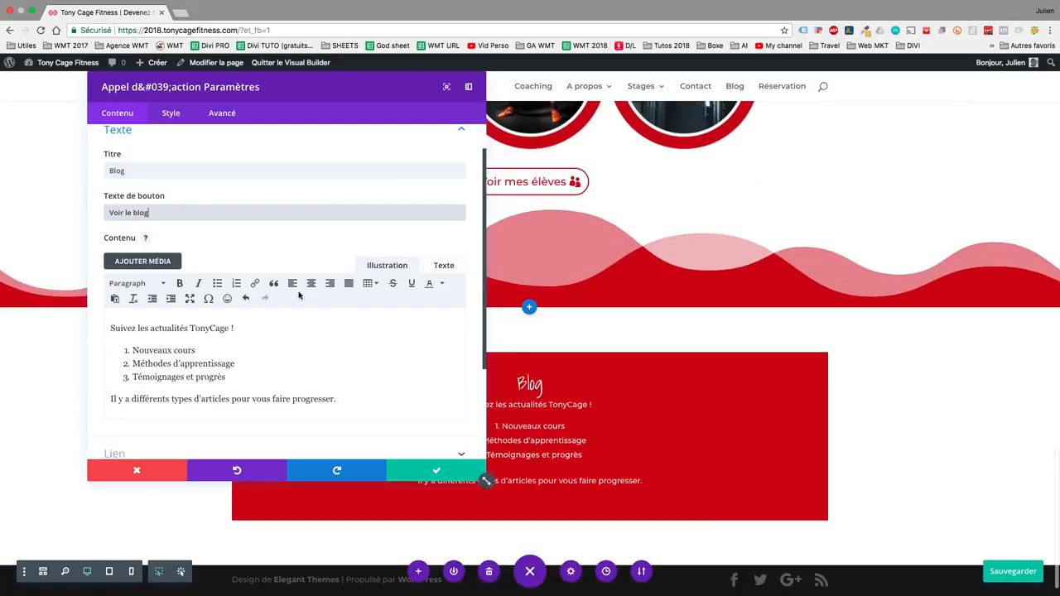
scroll(205, 347, "down", 3)
left_click(206, 346)
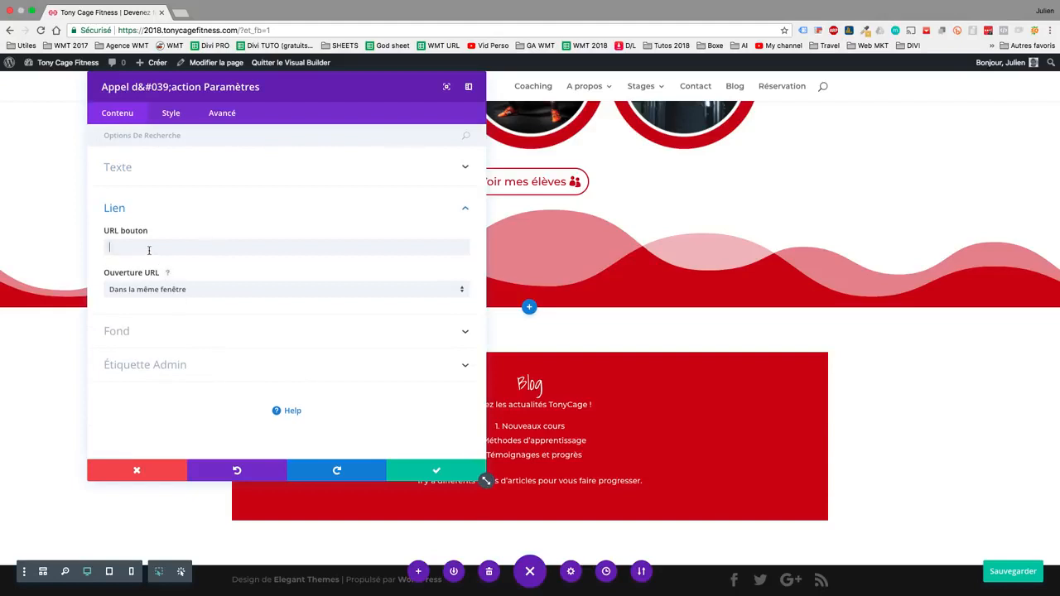
type("/blob")
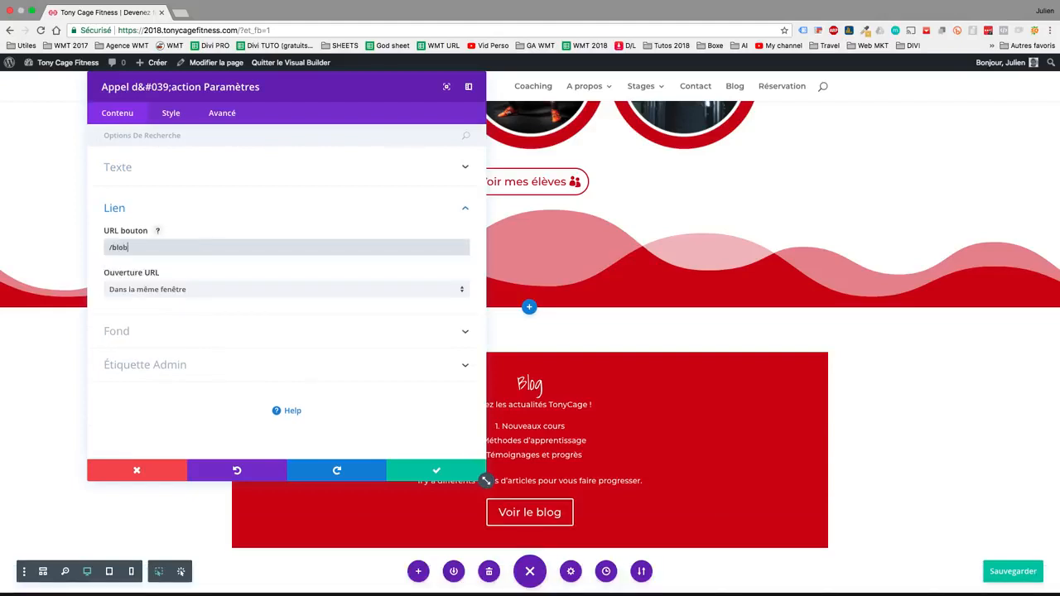
key("BackSpace")
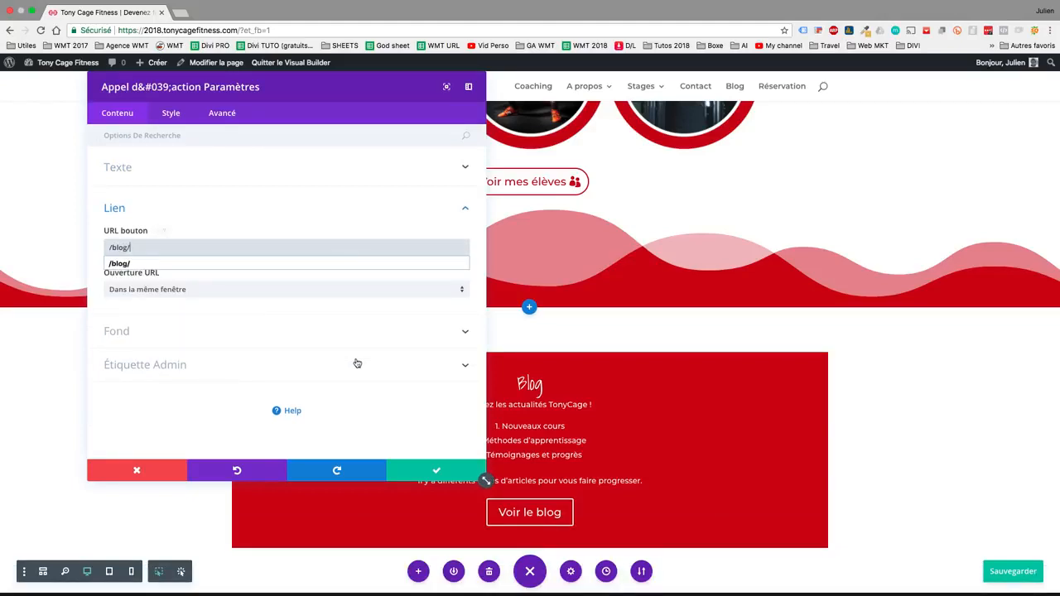
left_click(170, 114)
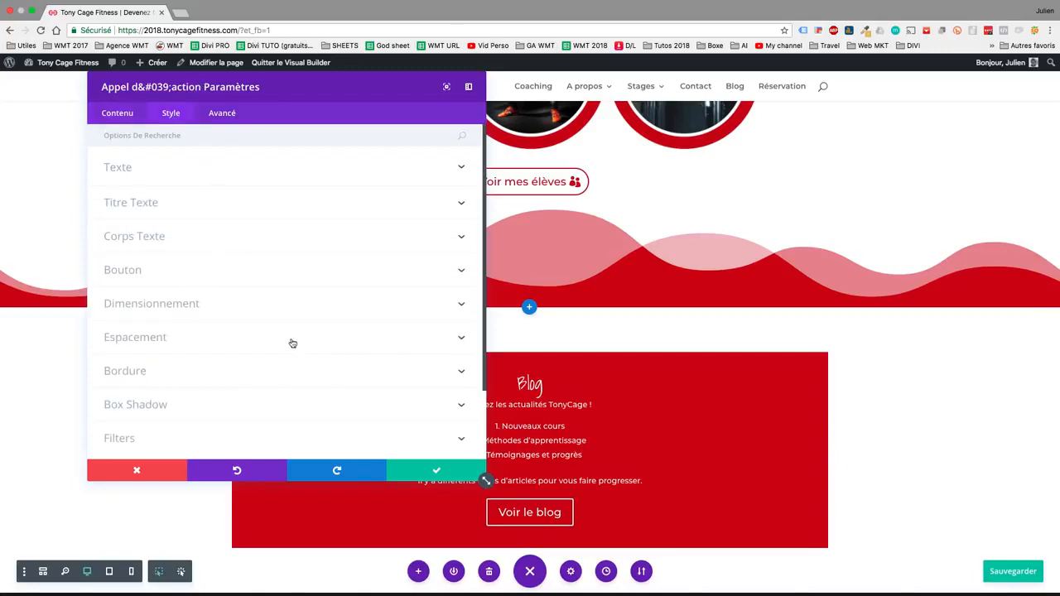
left_click(424, 474)
mouse_move(414, 336)
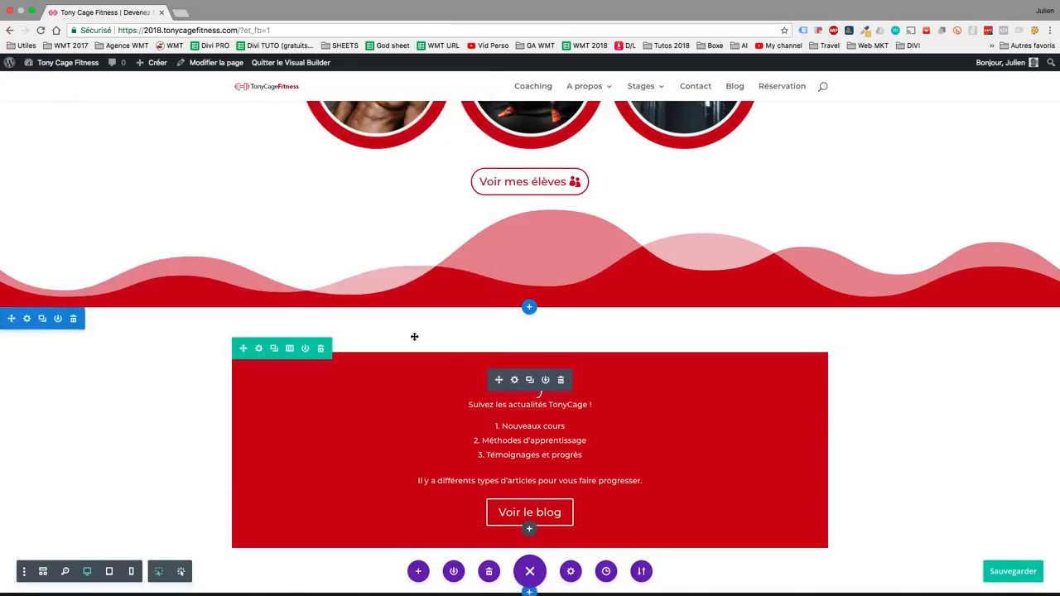
Make the Blog row full width with gutter 1, then drop its top padding and the section's to 30px
left_click(259, 349)
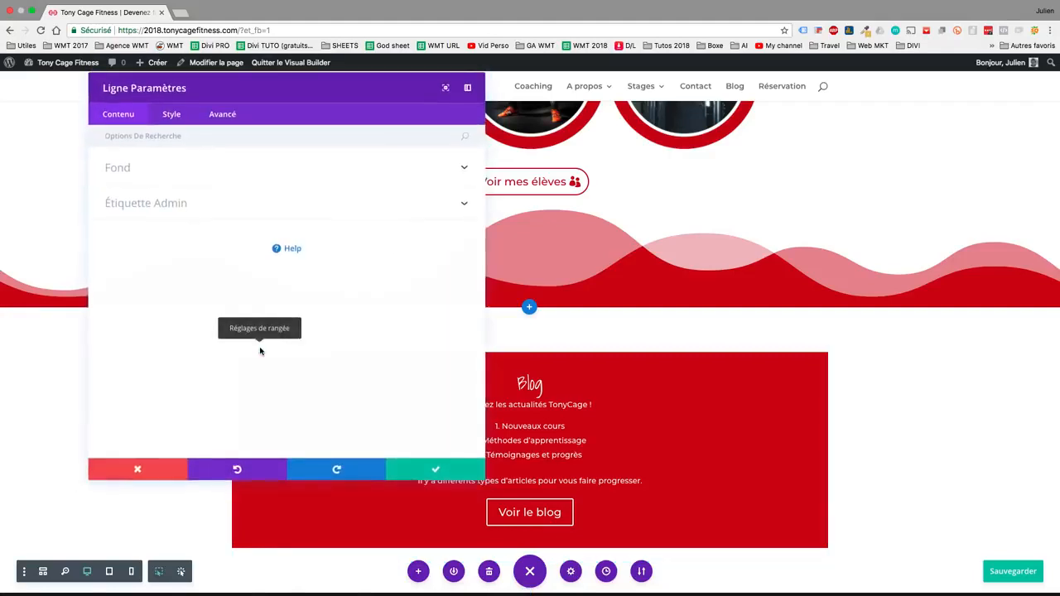
left_click(168, 121)
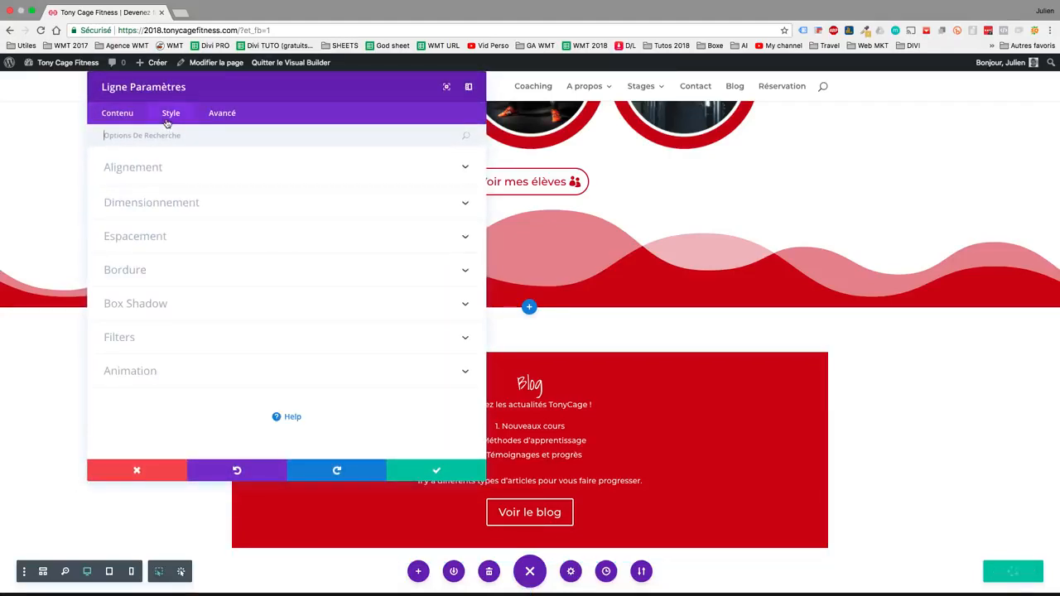
left_click(135, 203)
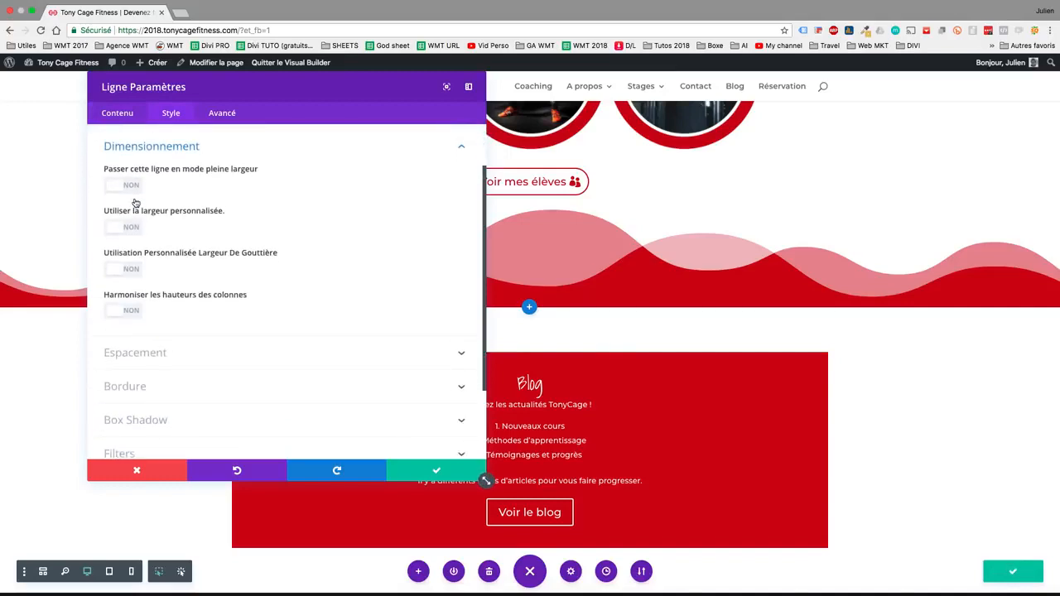
left_click(112, 187)
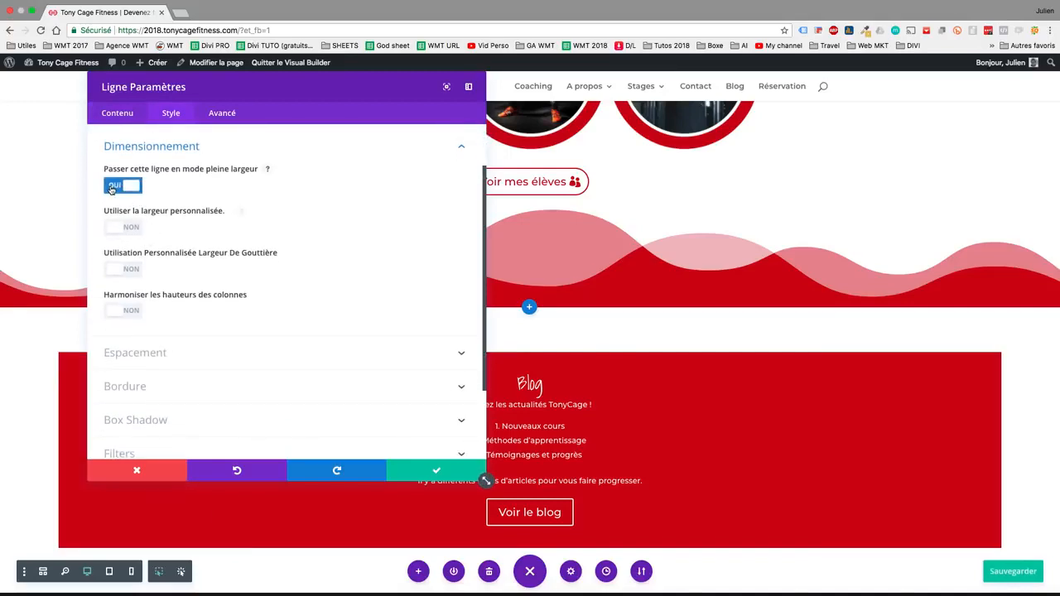
left_click(117, 273)
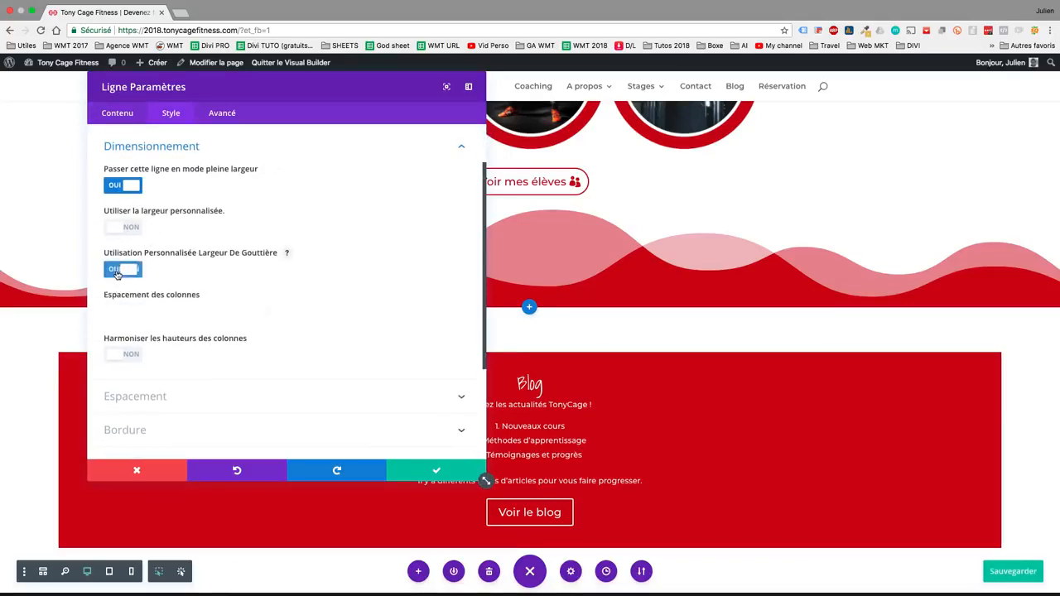
left_click(119, 314)
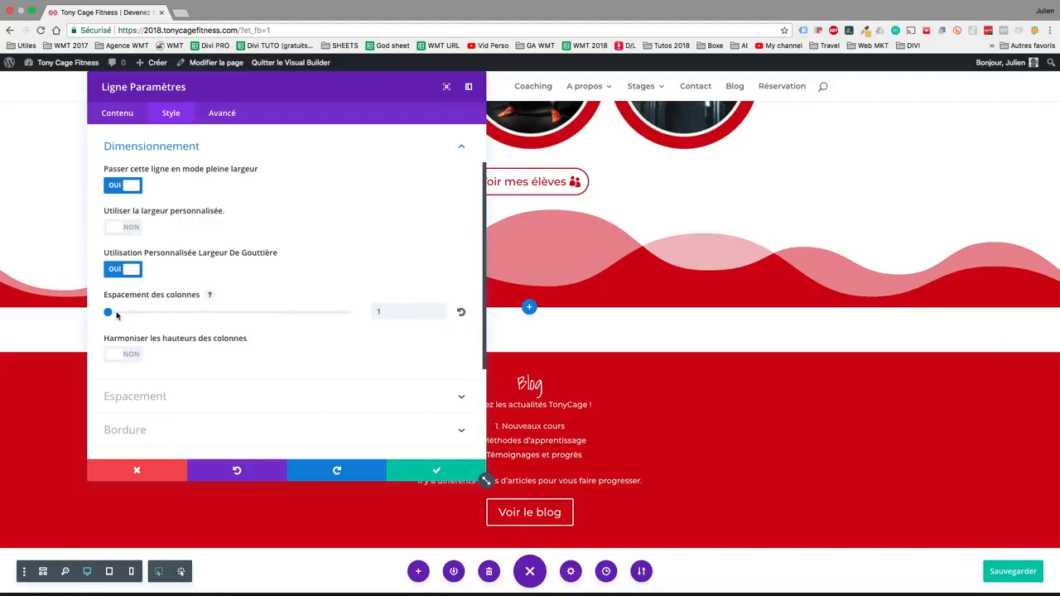
left_click(415, 474)
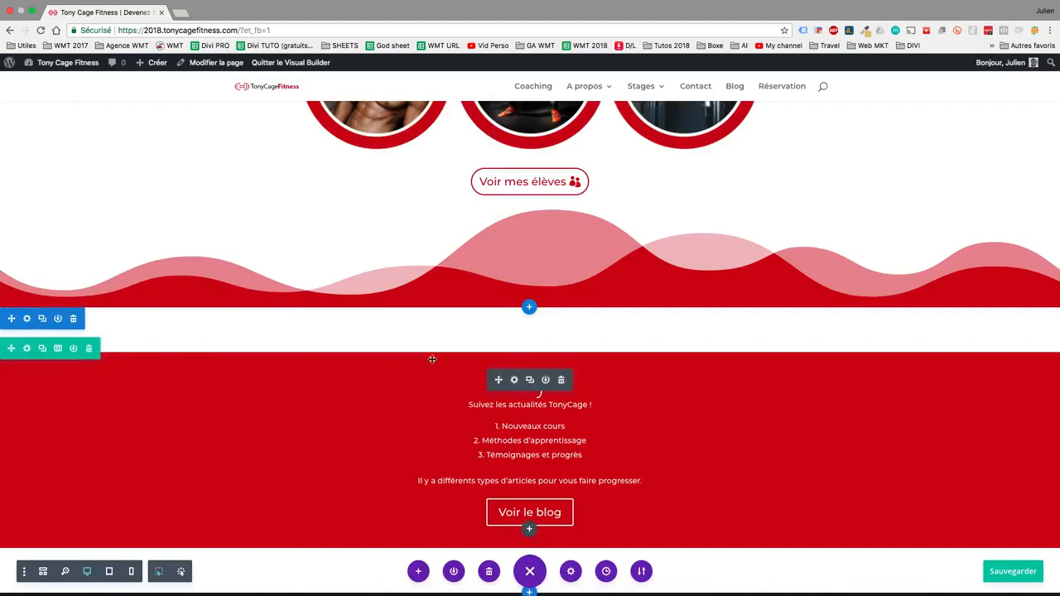
left_click_drag(439, 342, 438, 316)
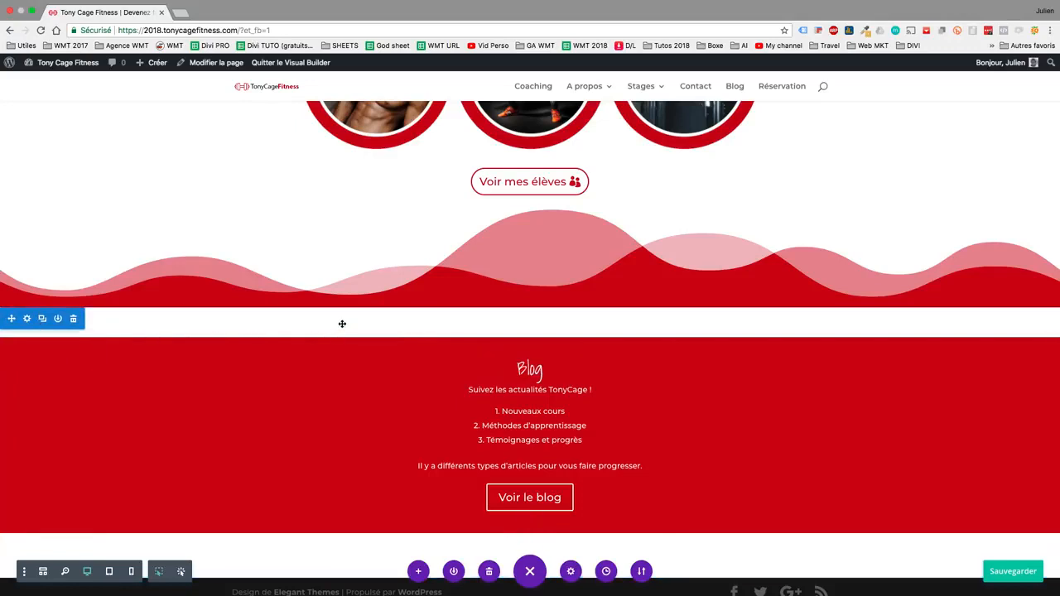
left_click_drag(345, 309, 330, 275)
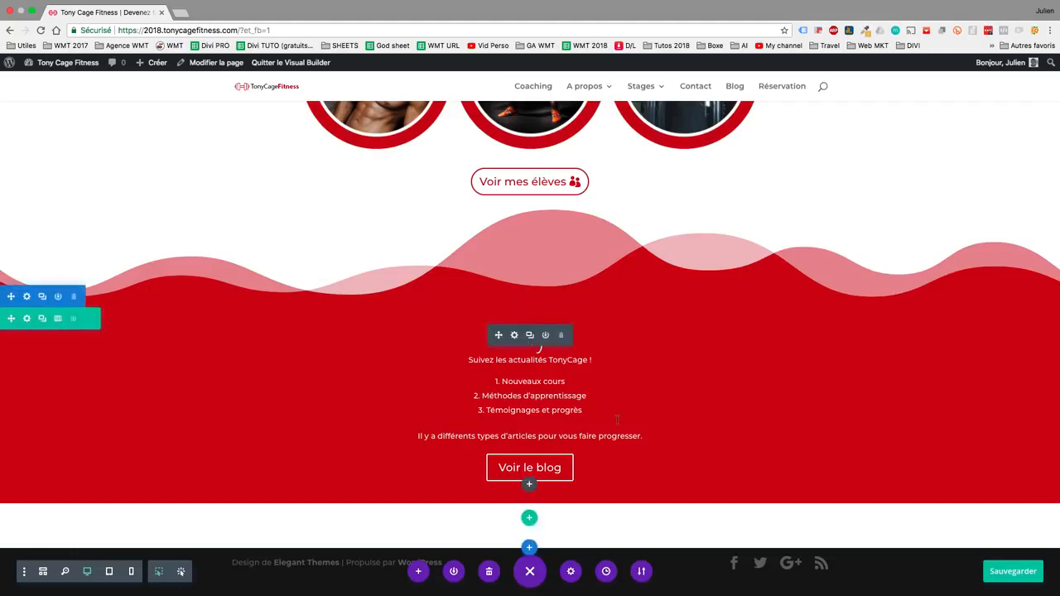
Enable custom styles for the Voir le blog button and round its corners to 29px
left_click(513, 335)
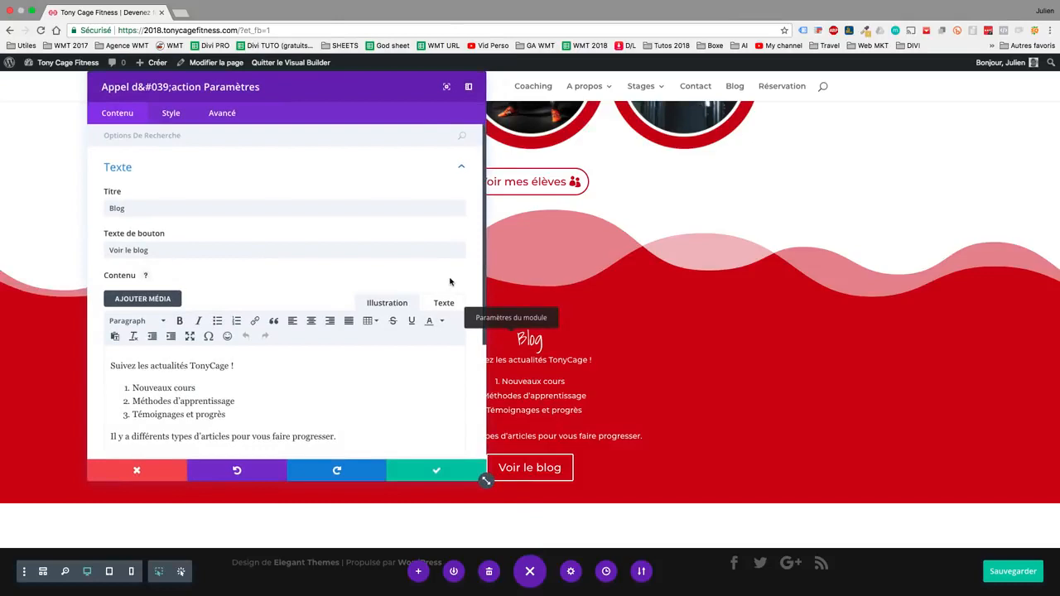
left_click(183, 121)
left_click(222, 270)
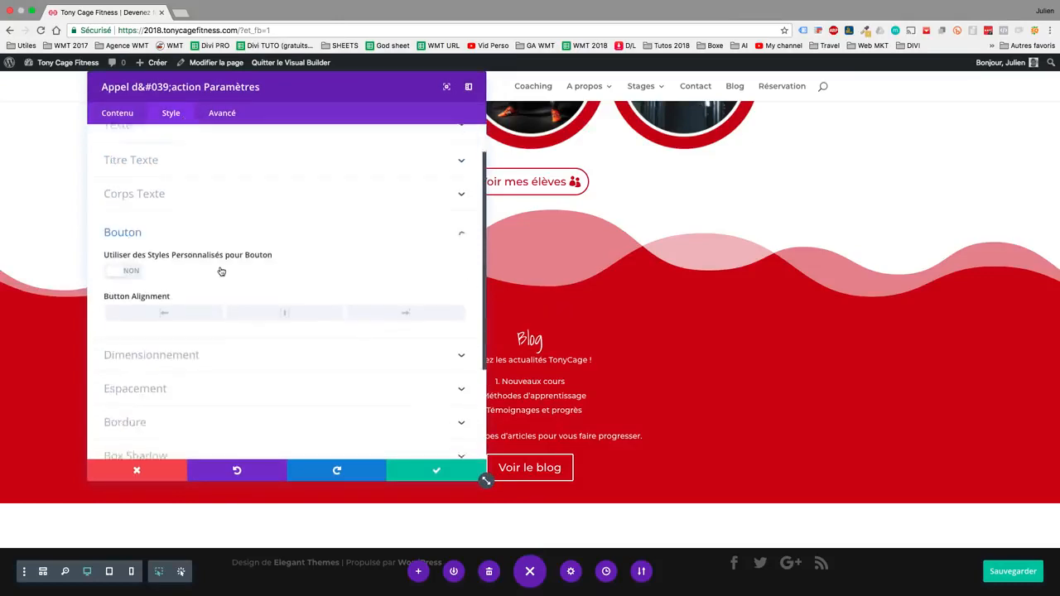
left_click(113, 185)
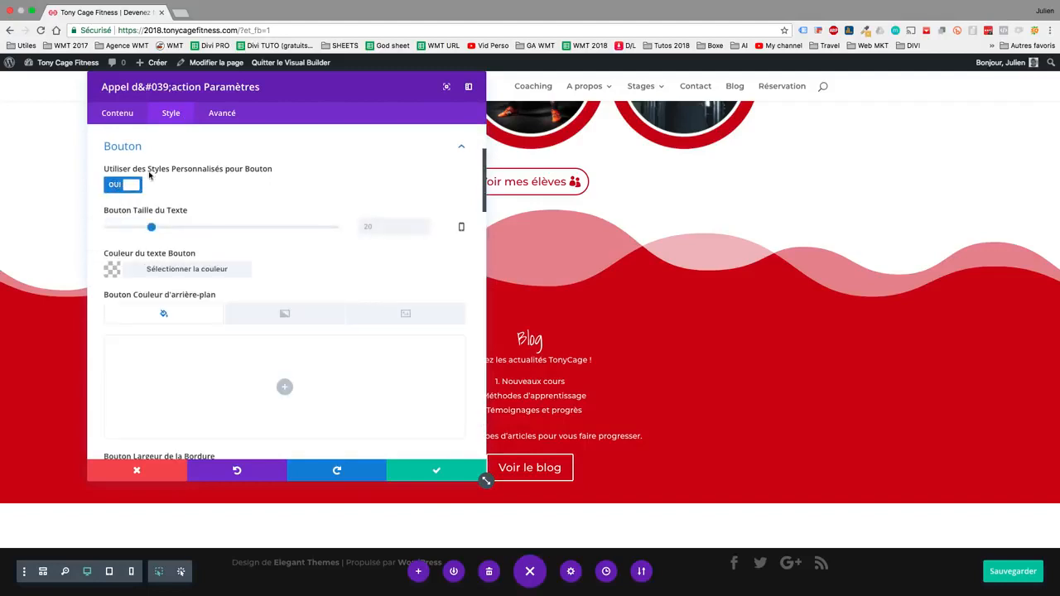
scroll(232, 302, "down", 5)
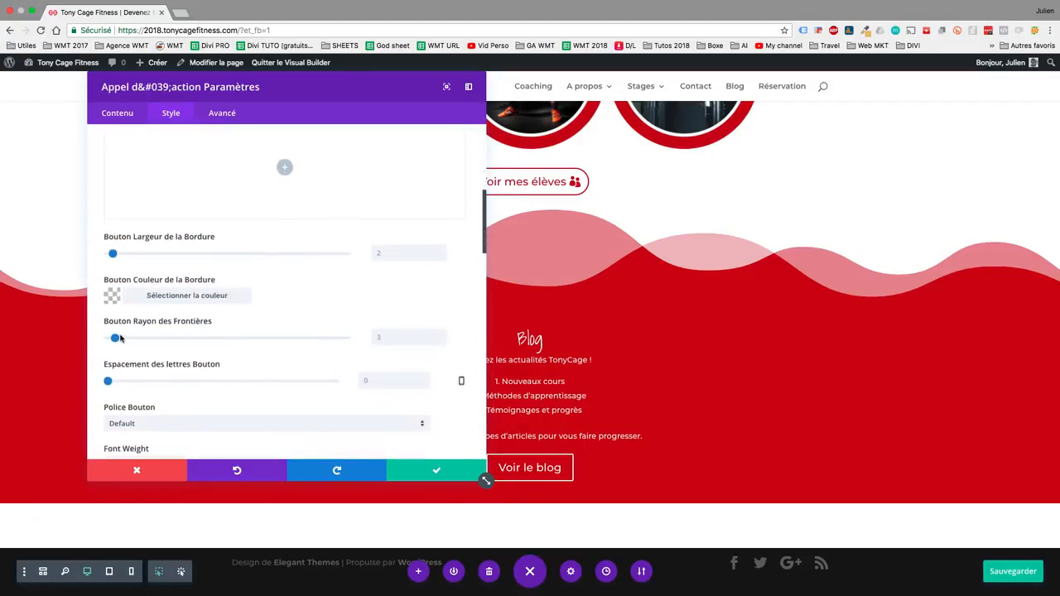
left_click_drag(118, 338, 184, 341)
Give the Voir le blog button a right-pointing arrow icon
scroll(277, 381, "down", 1)
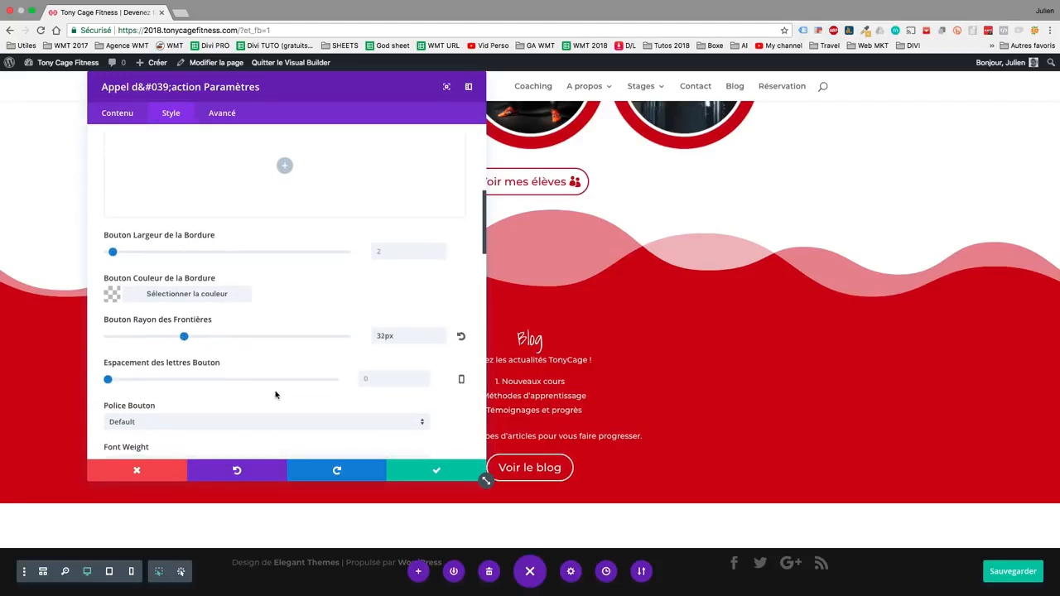
left_click_drag(870, 90, 874, 92)
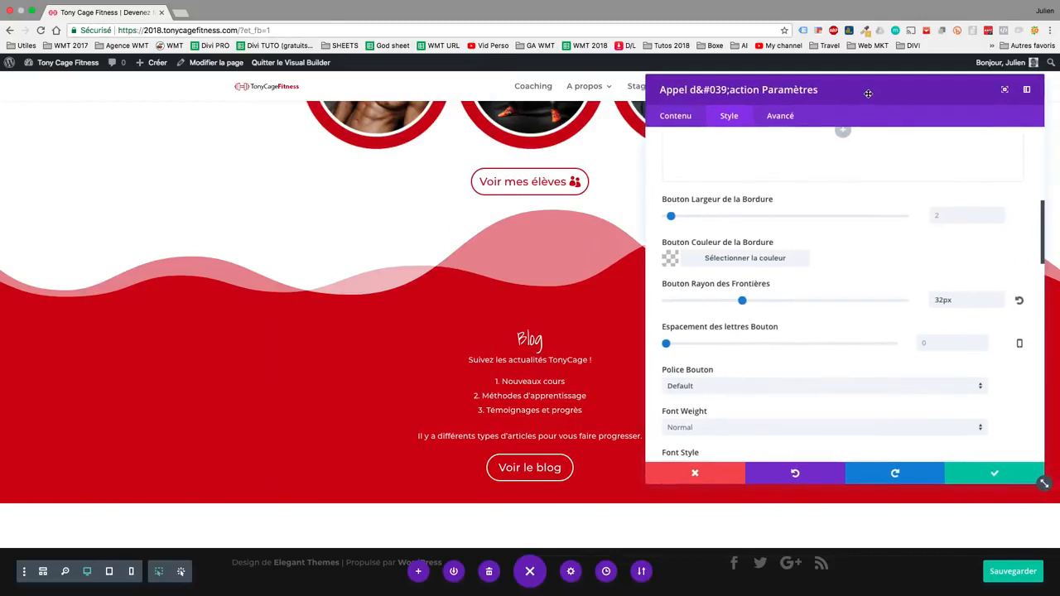
scroll(723, 353, "down", 8)
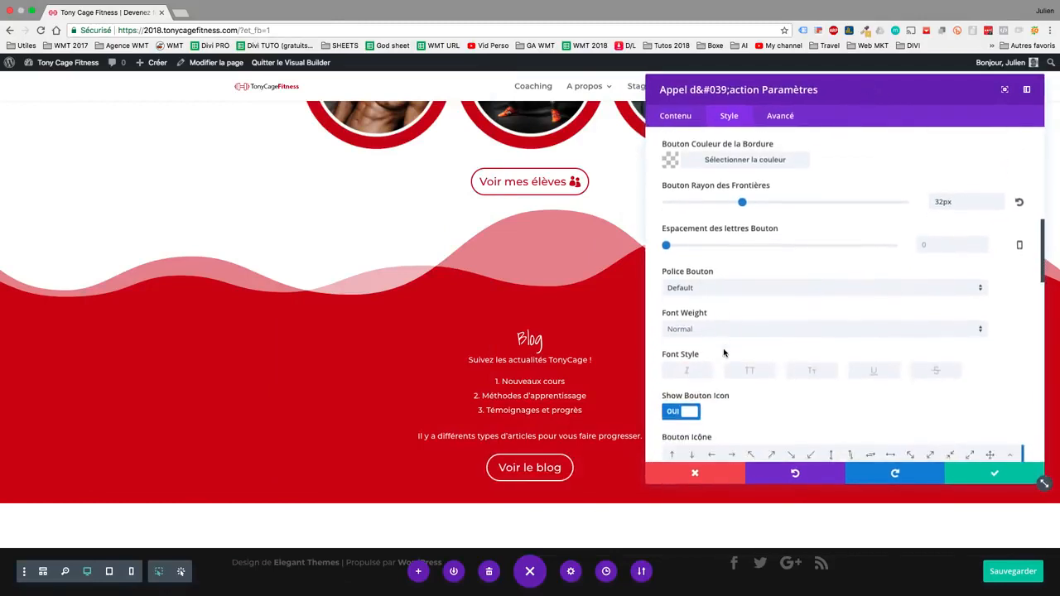
left_click(672, 298)
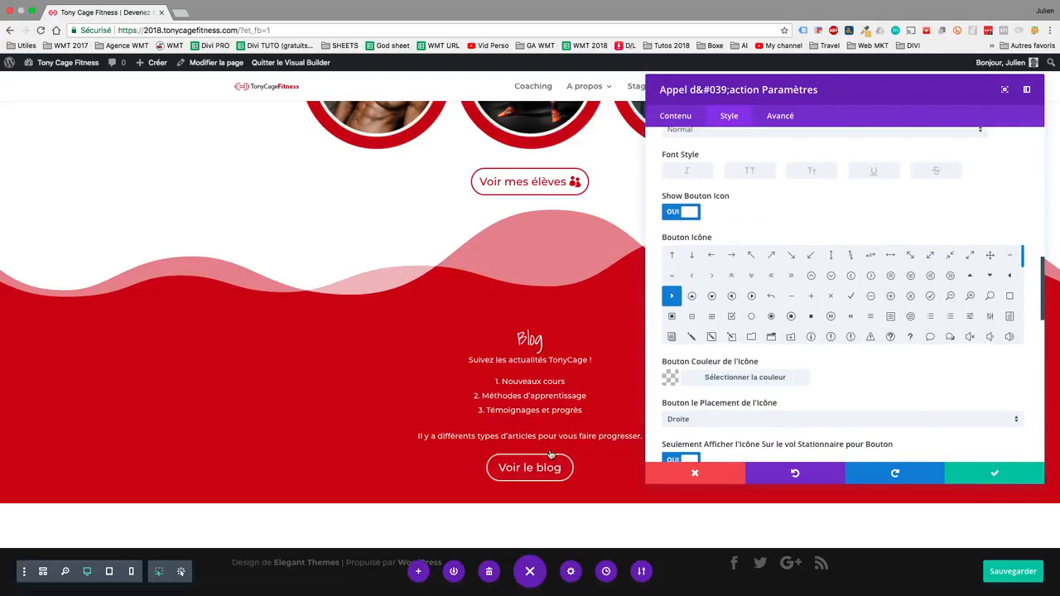
scroll(833, 367, "down", 1)
scroll(833, 367, "down", 4)
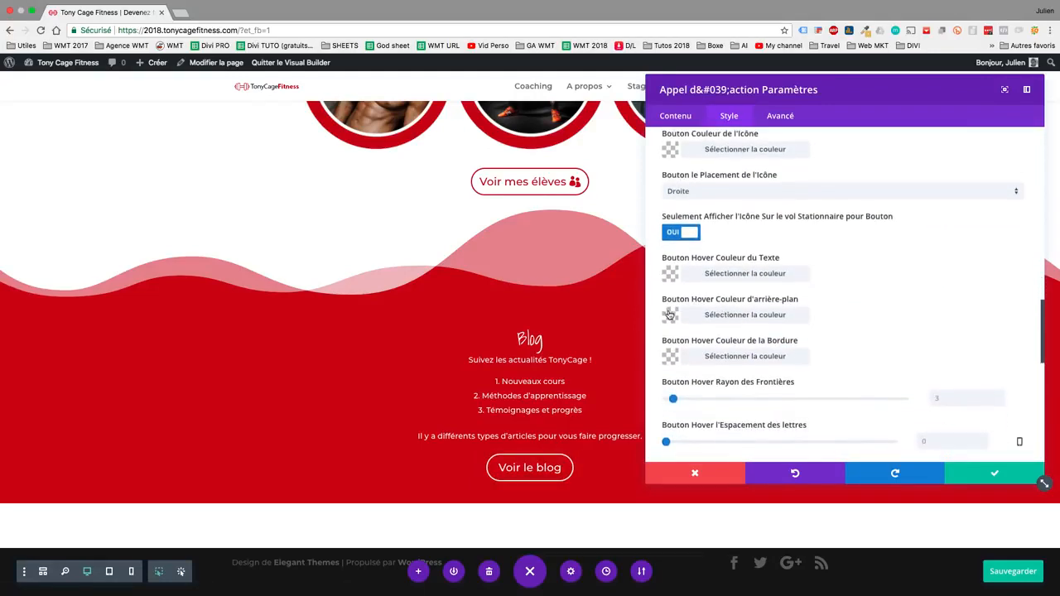
Set the button's hover background to white and hover text to red #cc0000, then keep the changes
left_click(670, 314)
left_click(787, 436)
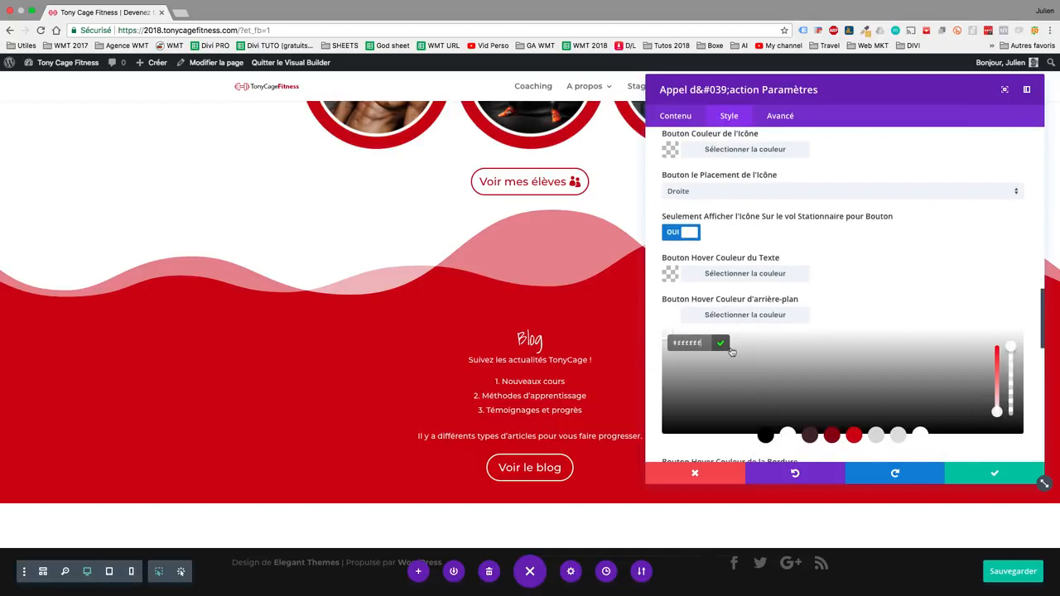
left_click(671, 282)
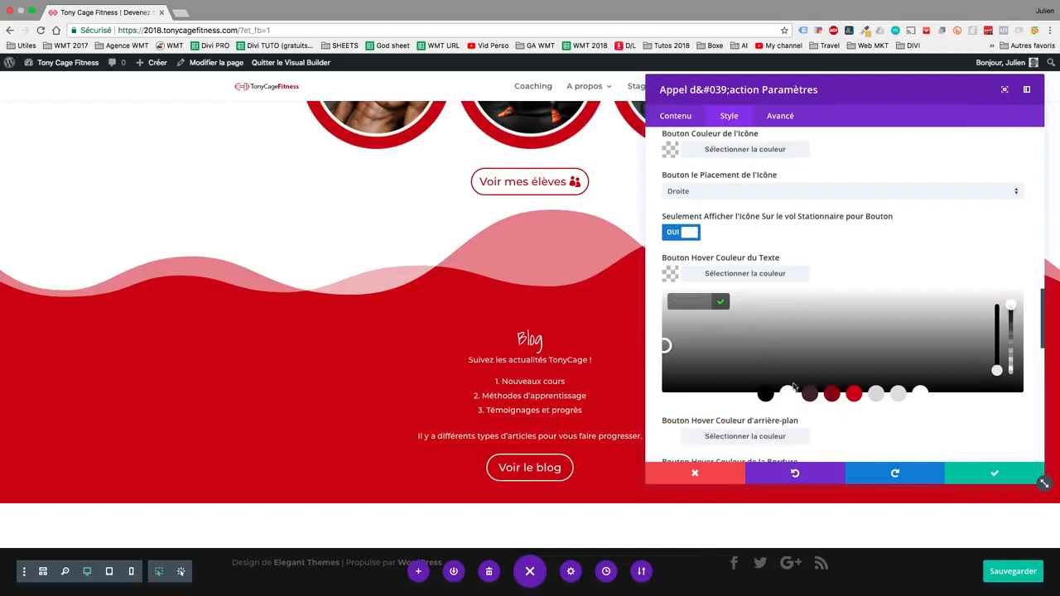
left_click(854, 394)
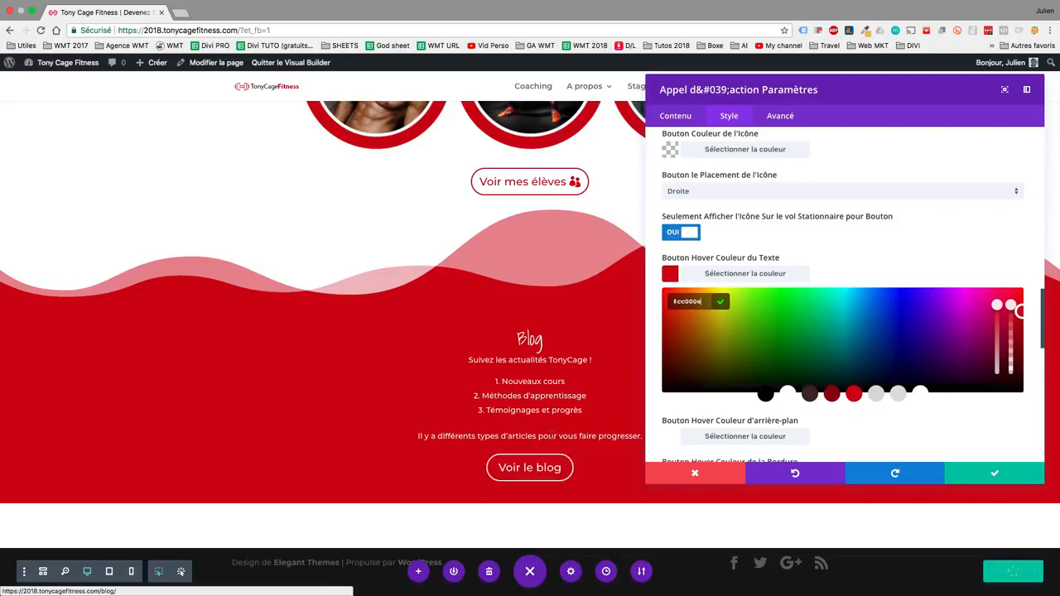
left_click(986, 469)
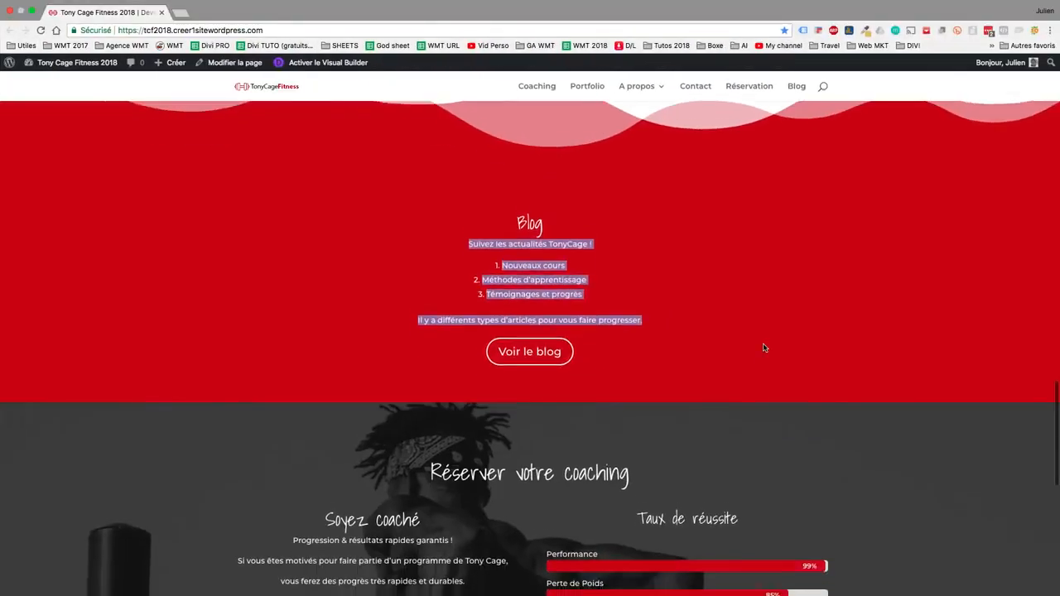
scroll(764, 348, "down", 5)
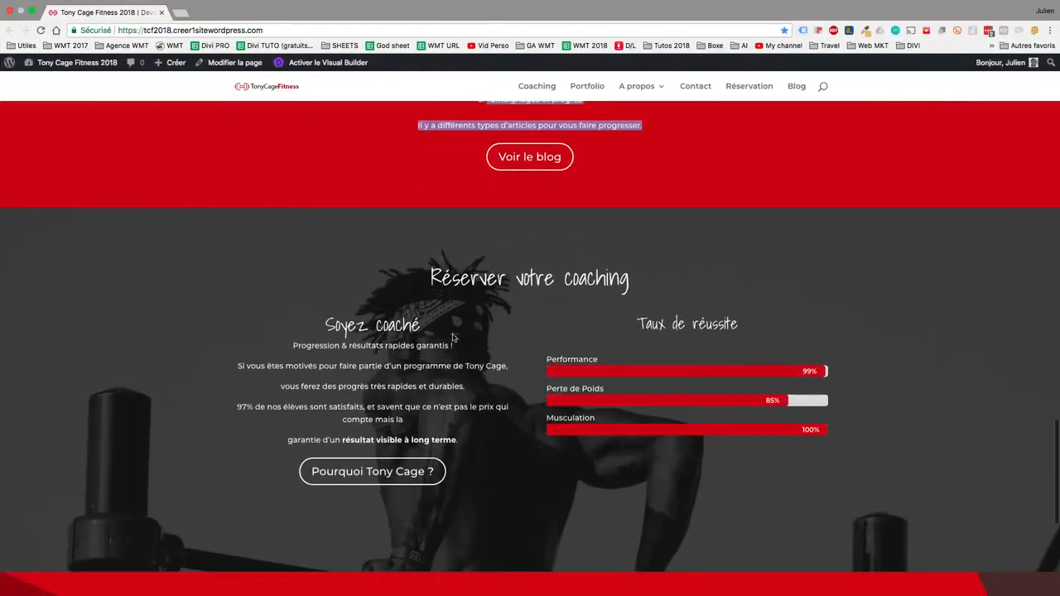
scroll(733, 449, "down", 1)
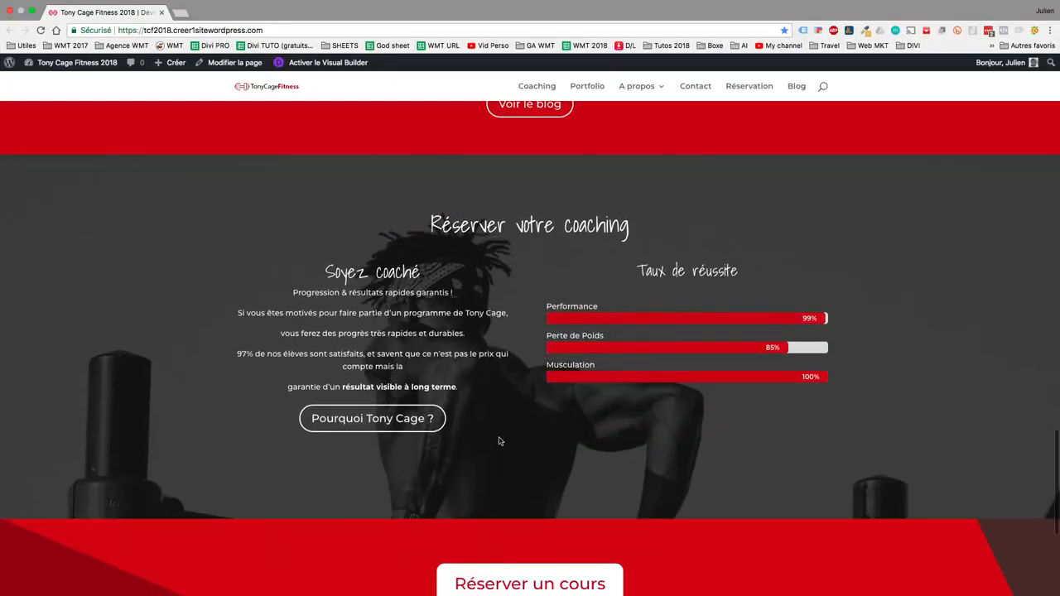
scroll(505, 432, "down", 3)
scroll(506, 432, "up", 3)
scroll(506, 431, "down", 1)
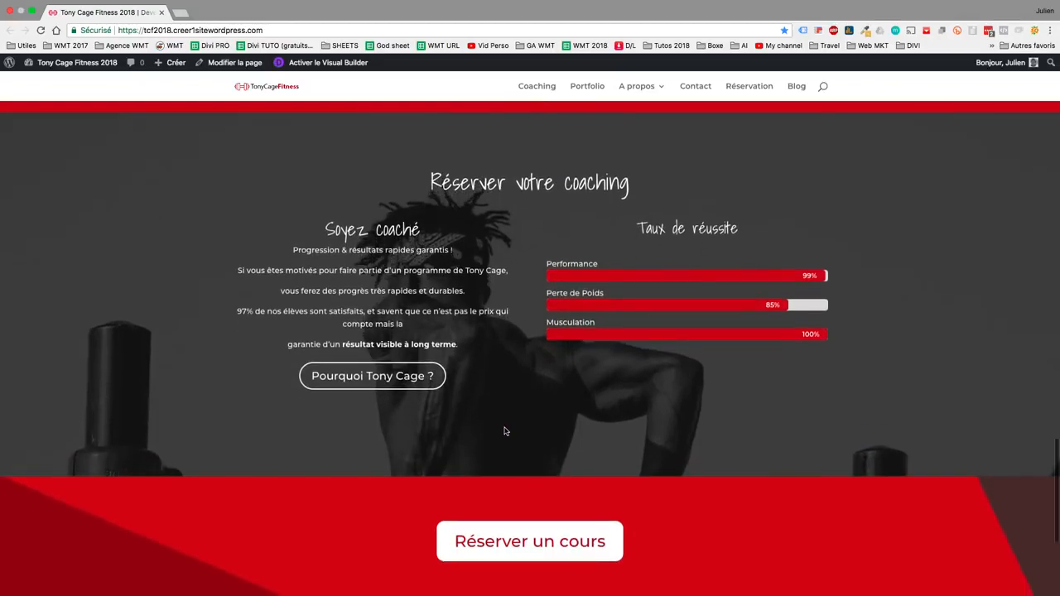
scroll(506, 431, "up", 1)
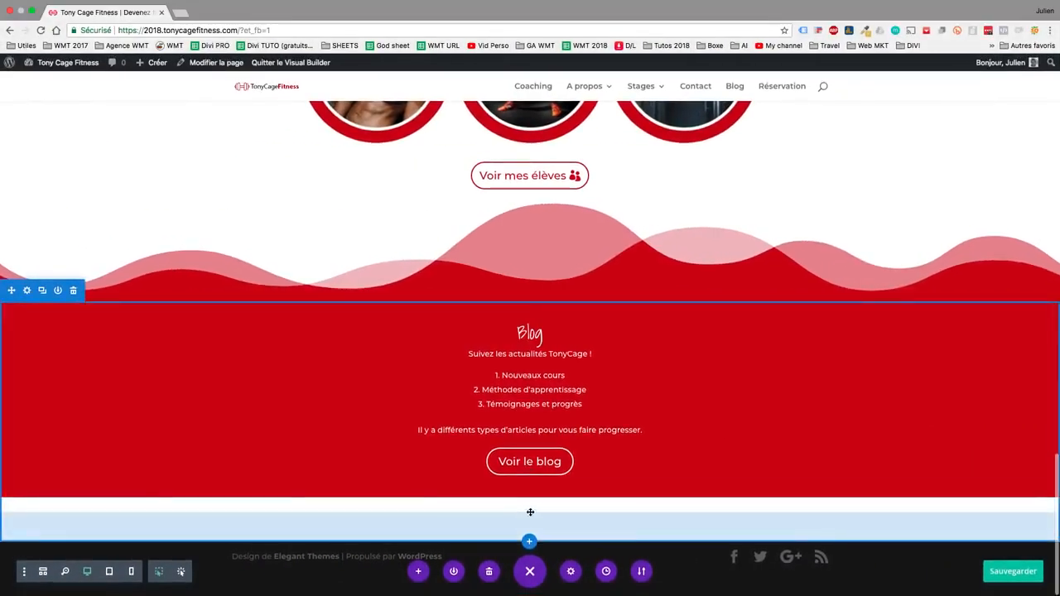
Add a normal section with a two-column row below the red Blog section, then search 'tex' for modules
left_click(531, 540)
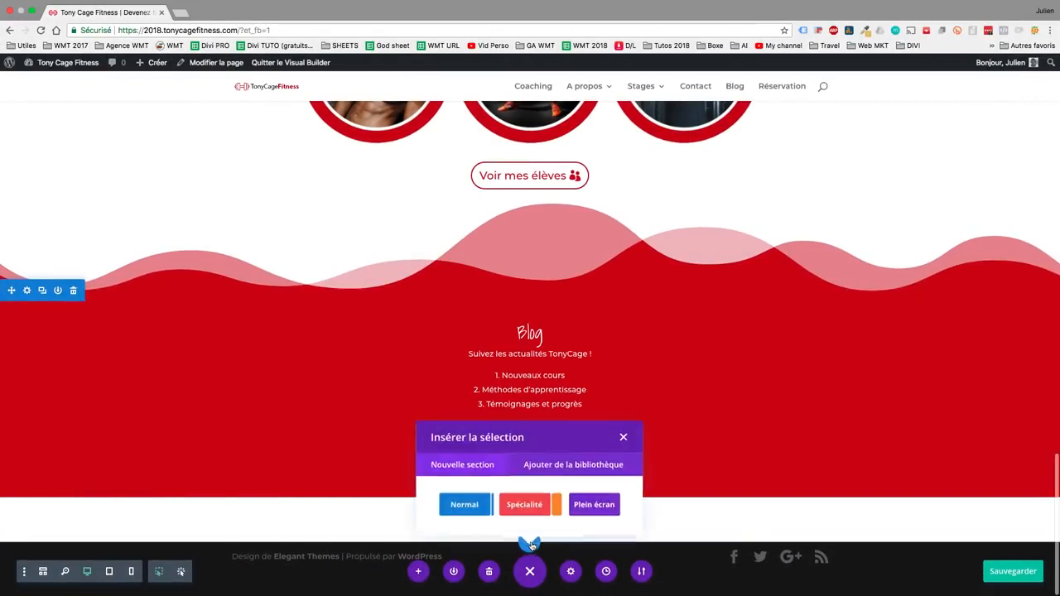
left_click(456, 503)
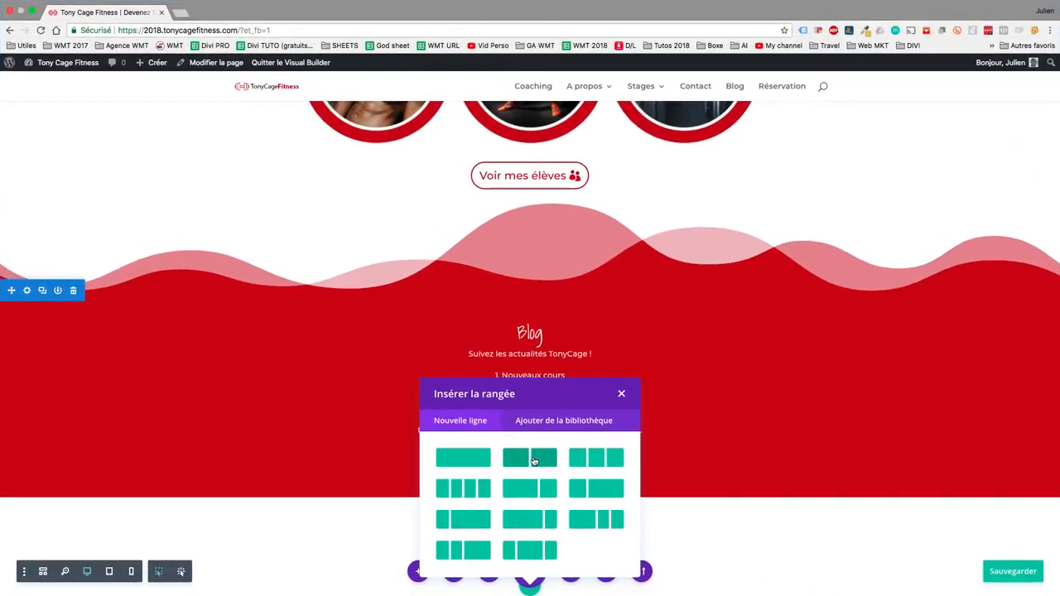
left_click(539, 461)
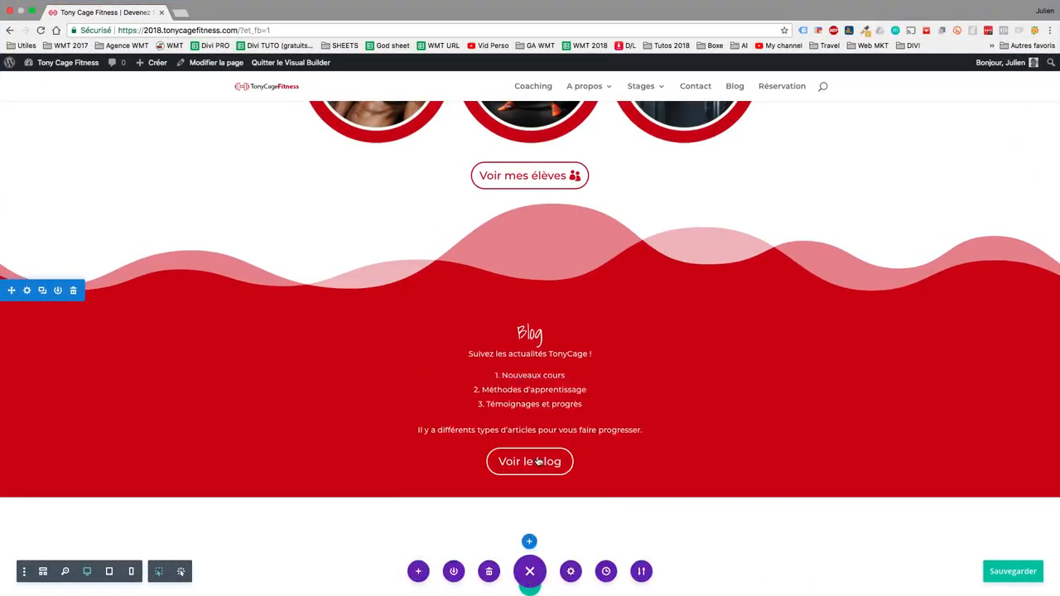
scroll(705, 477, "down", 3)
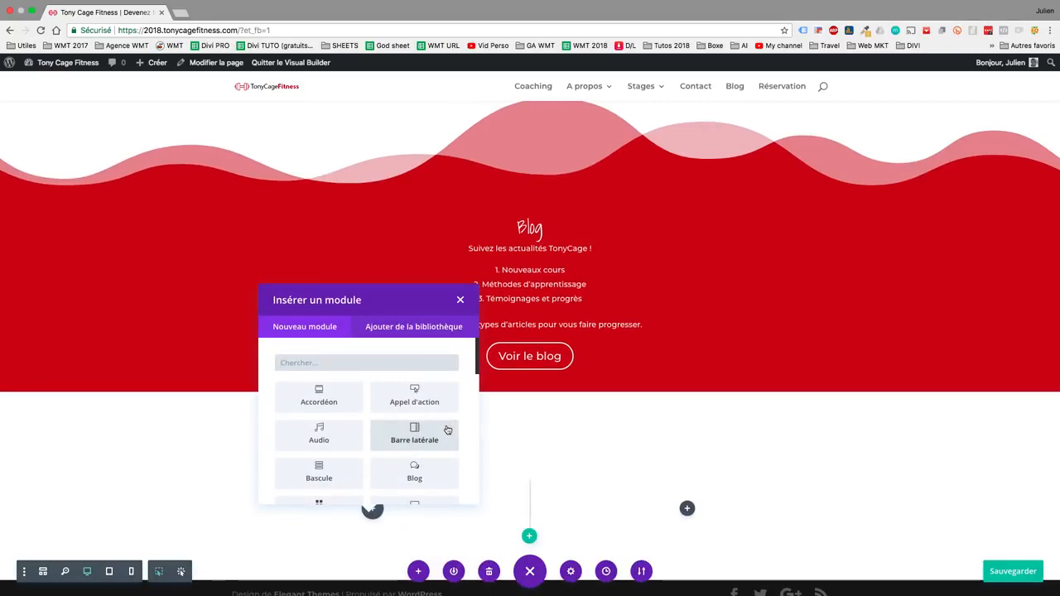
type("tex")
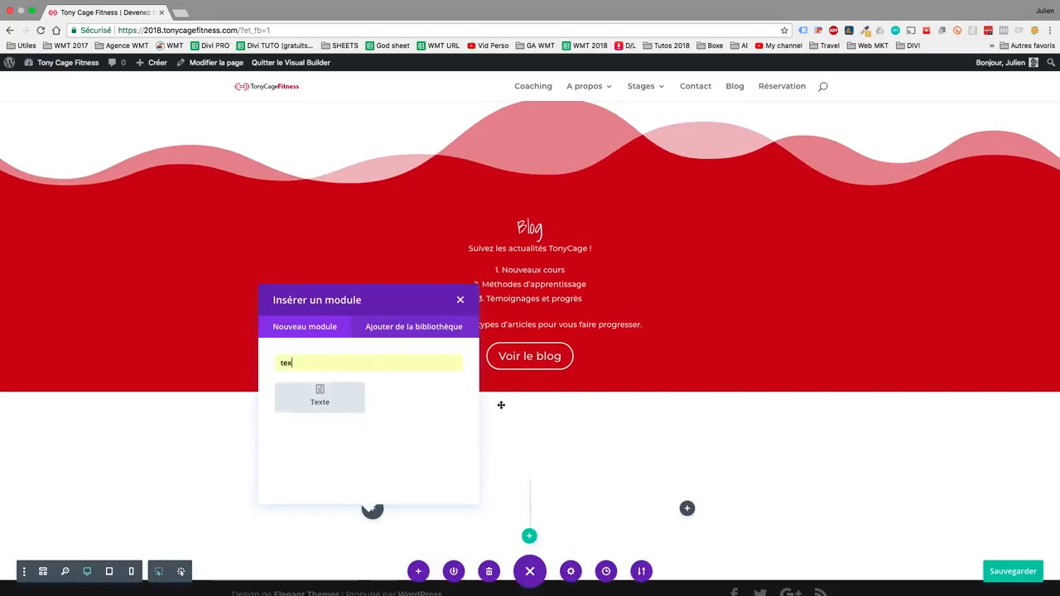
Add a text module holding the pasted 'Réserver votre coaching' heading and save it
left_click(354, 406)
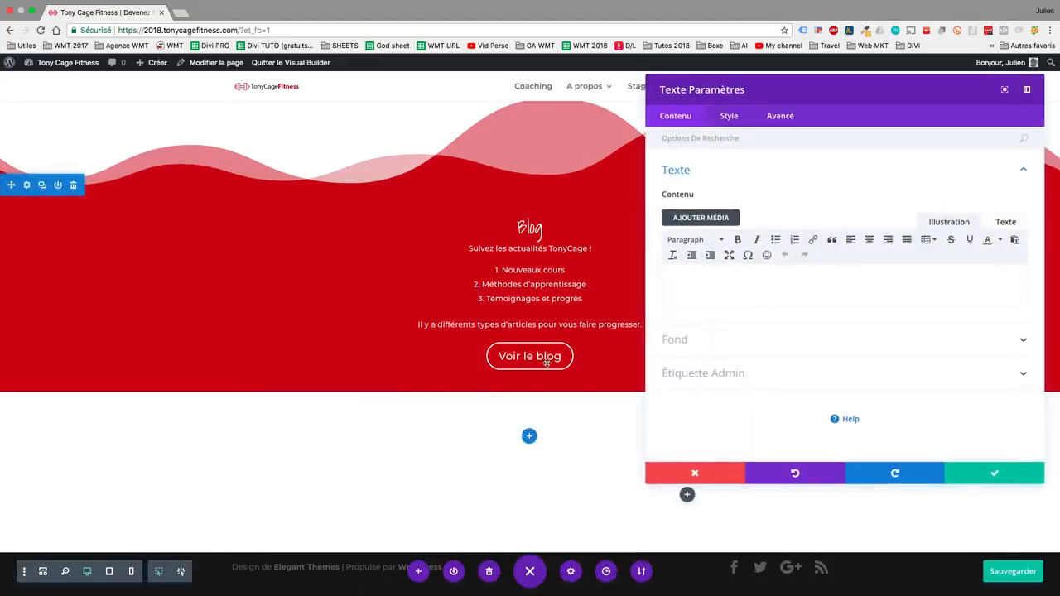
left_click(694, 295)
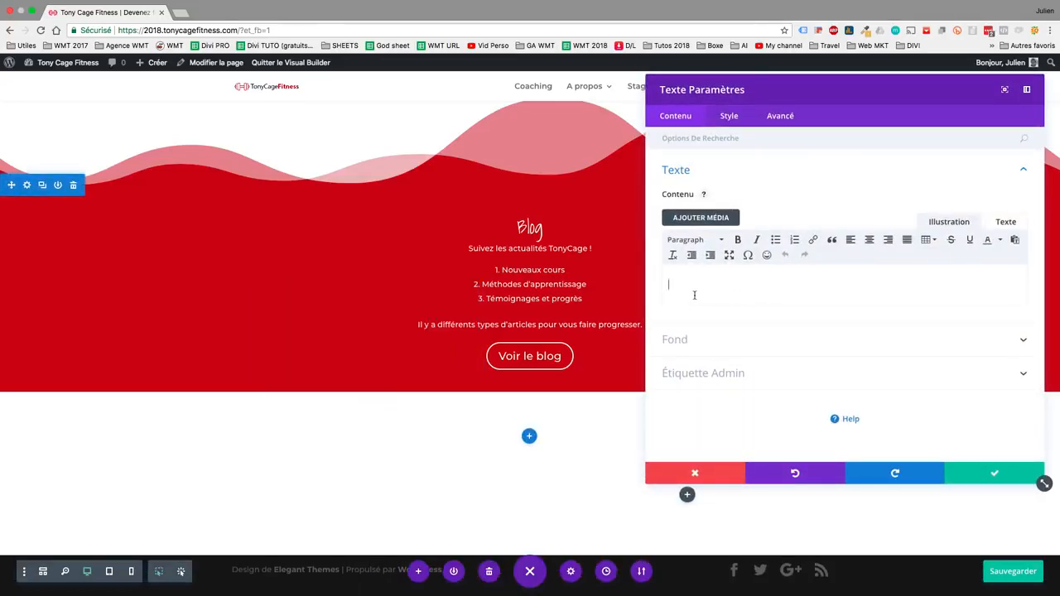
type("Réserver votre coaching")
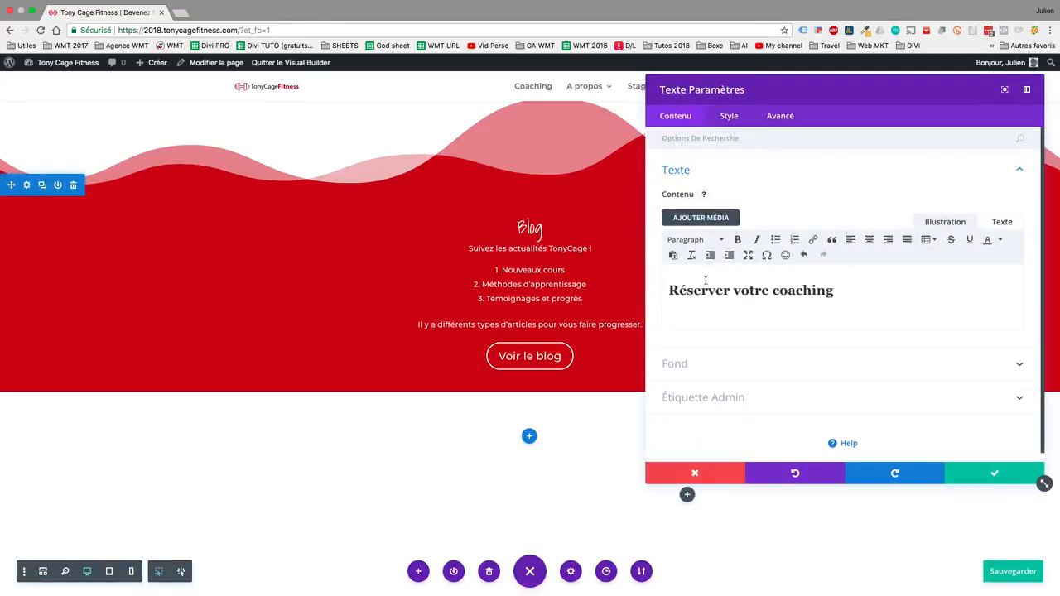
scroll(472, 436, "down", 2)
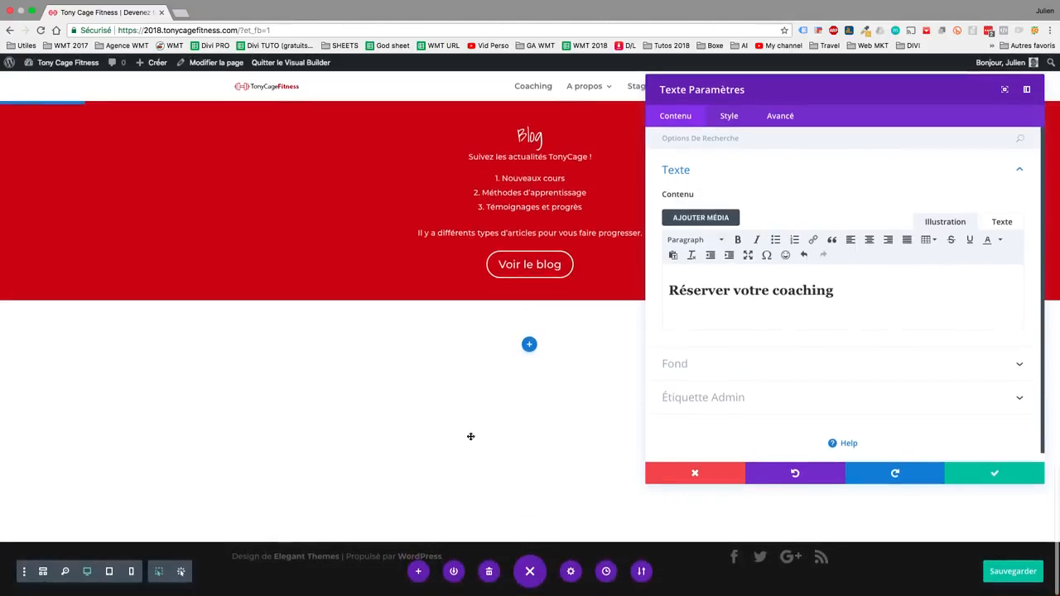
key("BackSpace")
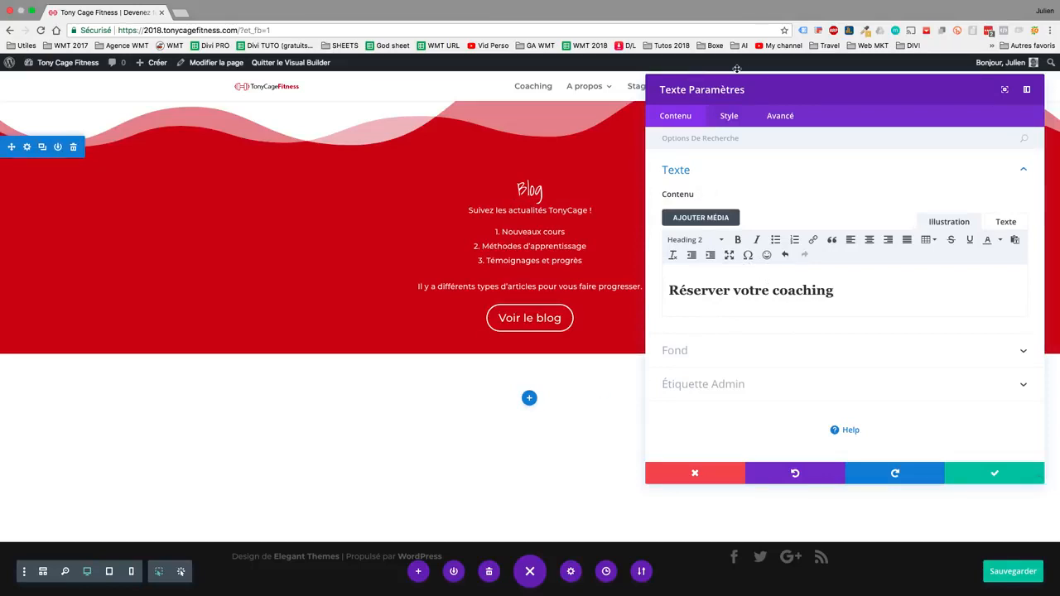
left_click_drag(740, 92, 677, 120)
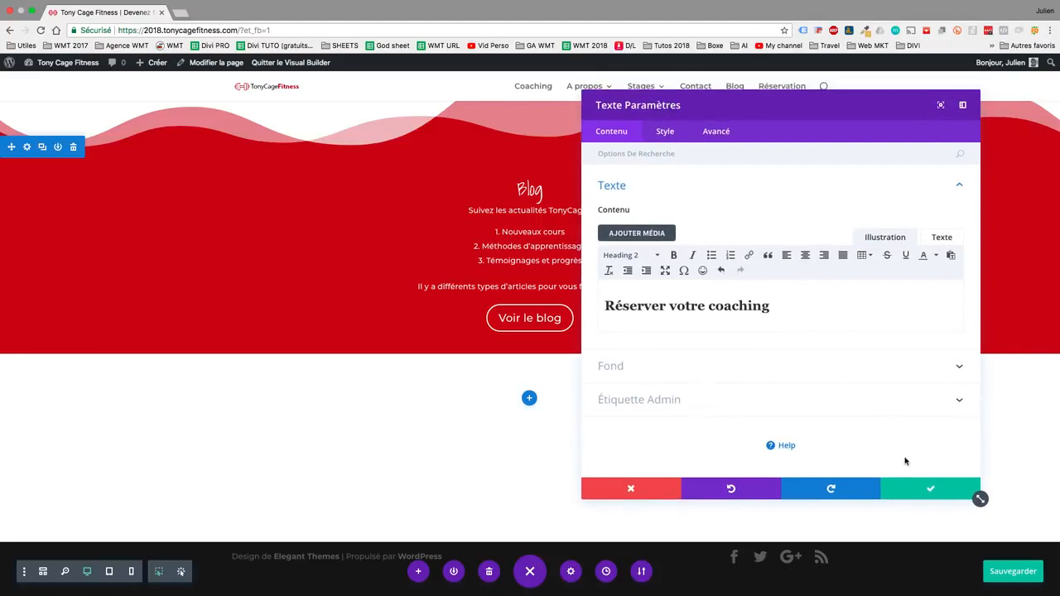
left_click(901, 488)
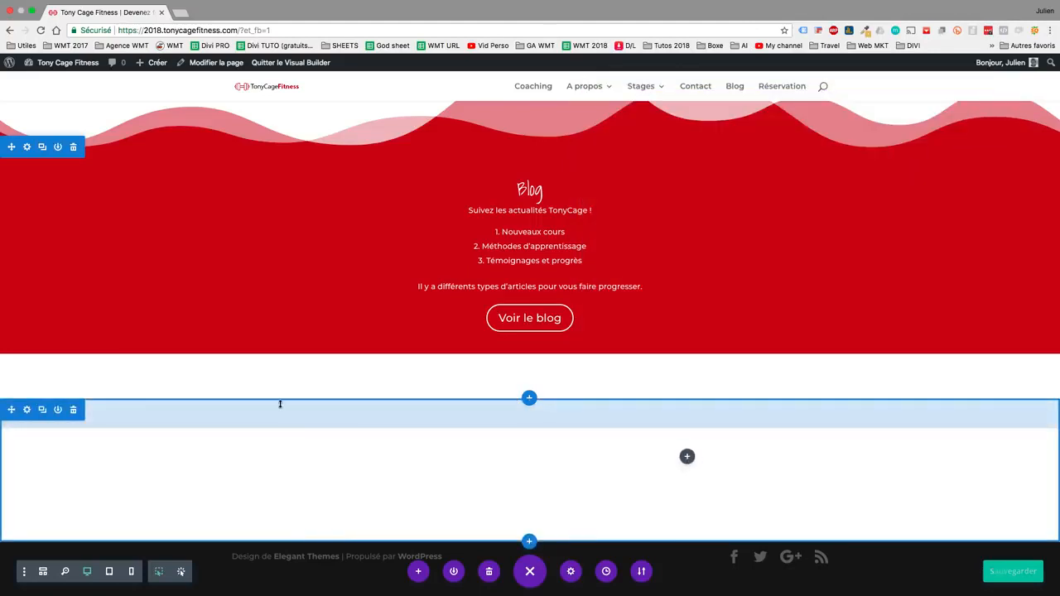
Save the page, enlarge the red Blog section, and switch the new section's background to image
key("super+s")
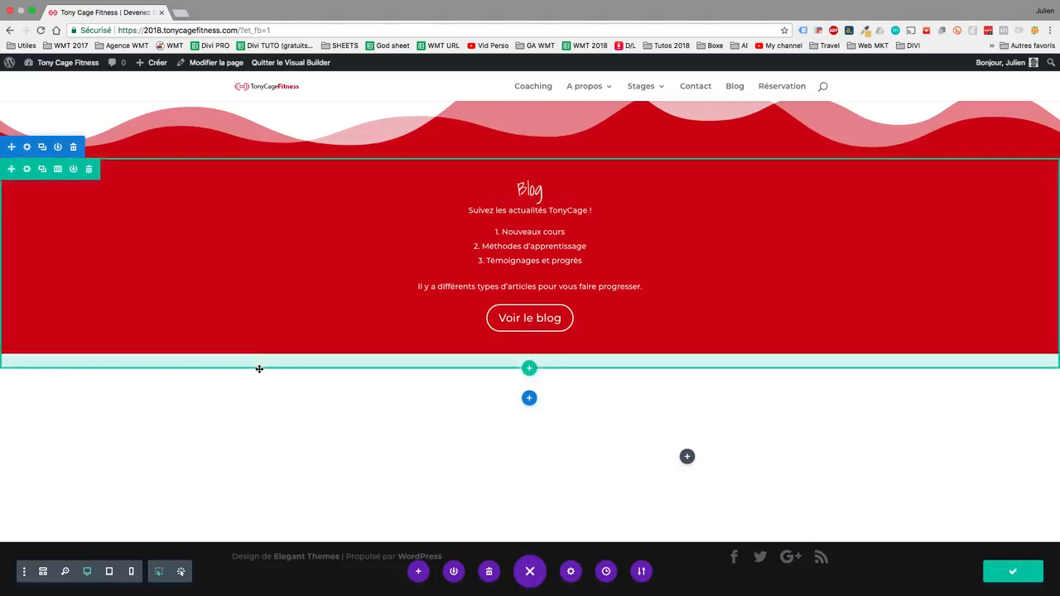
left_click_drag(259, 377, 255, 361)
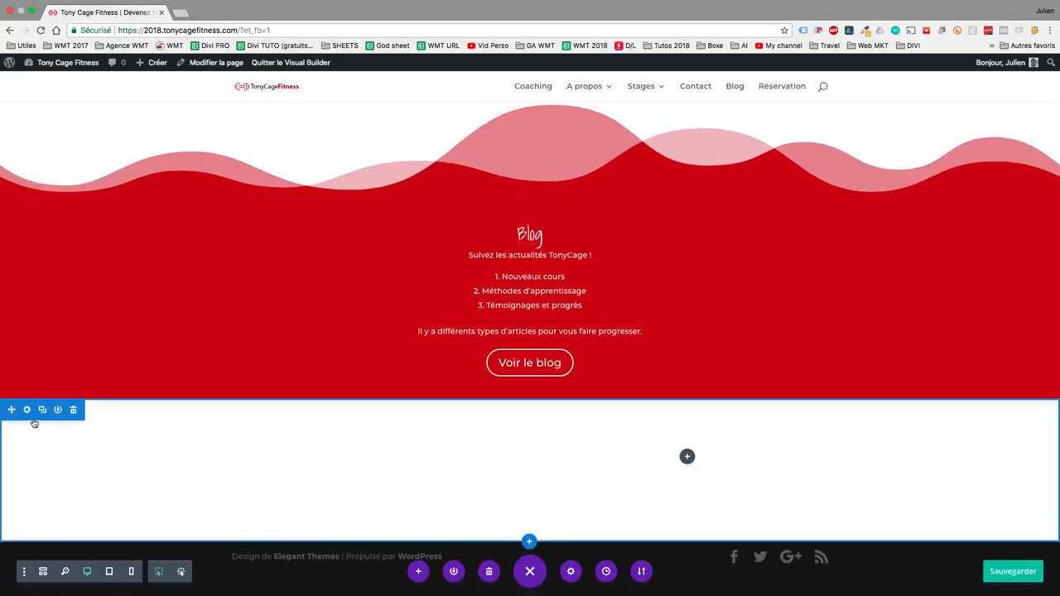
left_click(26, 411)
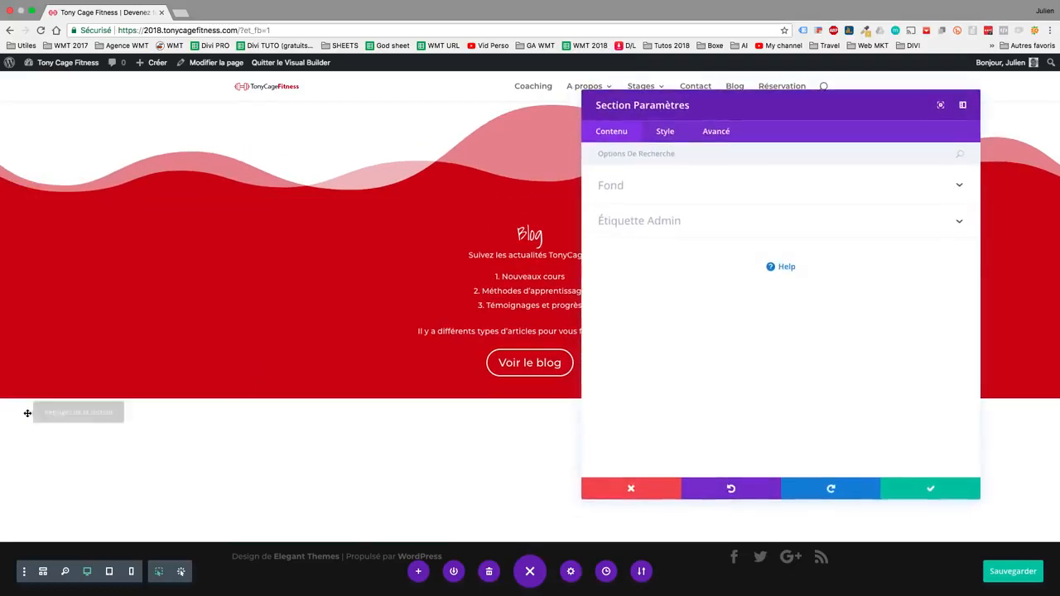
left_click(673, 193)
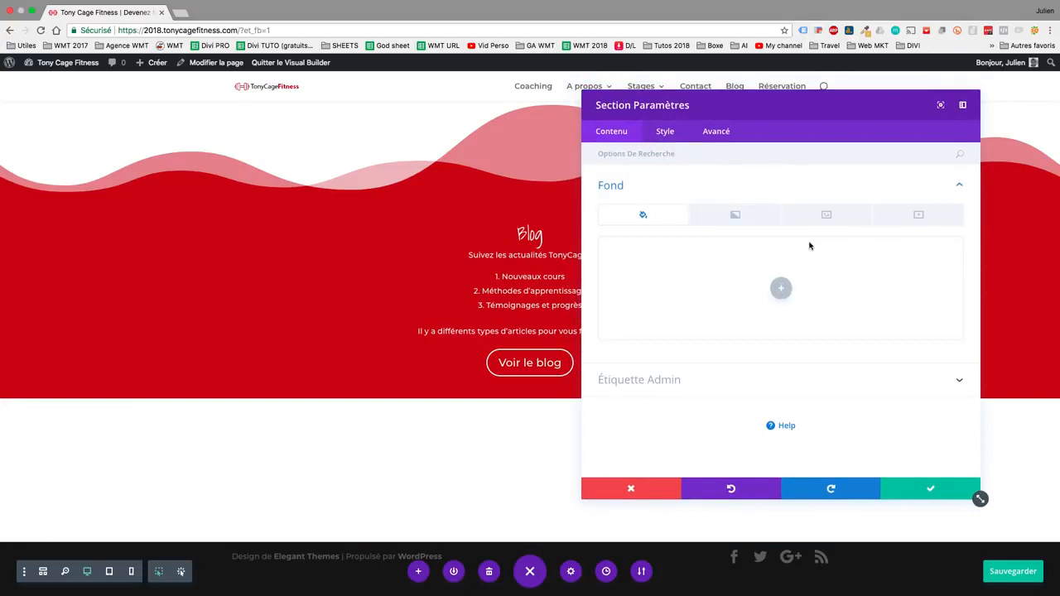
left_click(826, 217)
Set the black-and-white pull-up bar photo from the media library as the section background
left_click(779, 288)
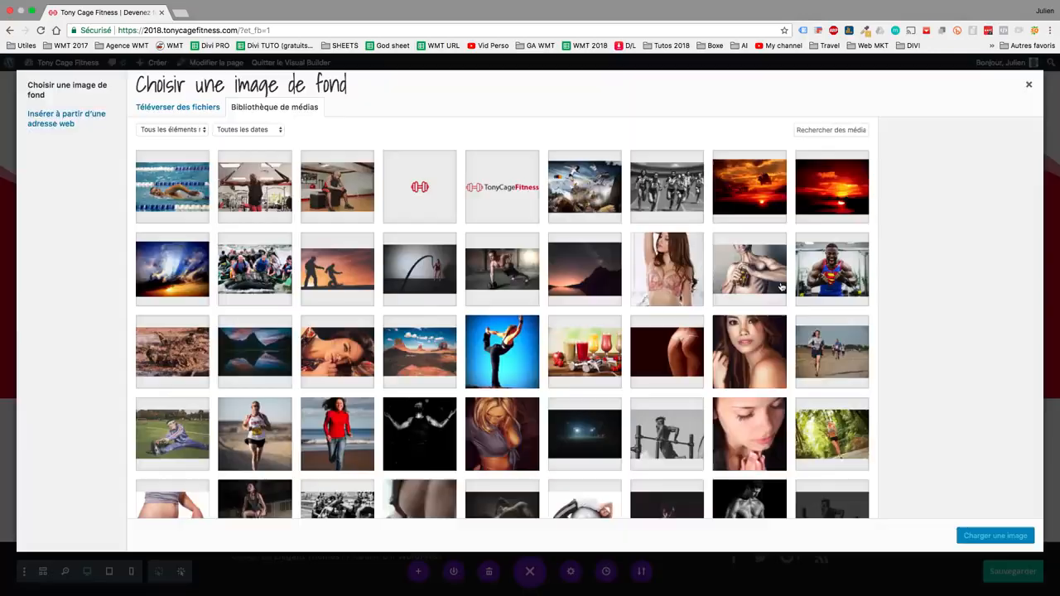
scroll(603, 374, "down", 2)
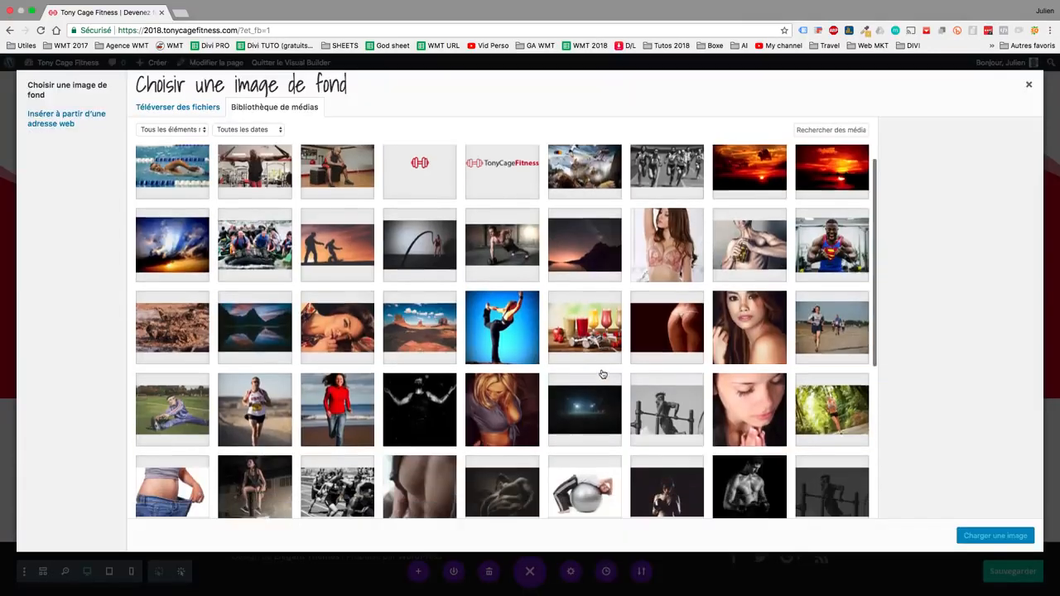
left_click(805, 402)
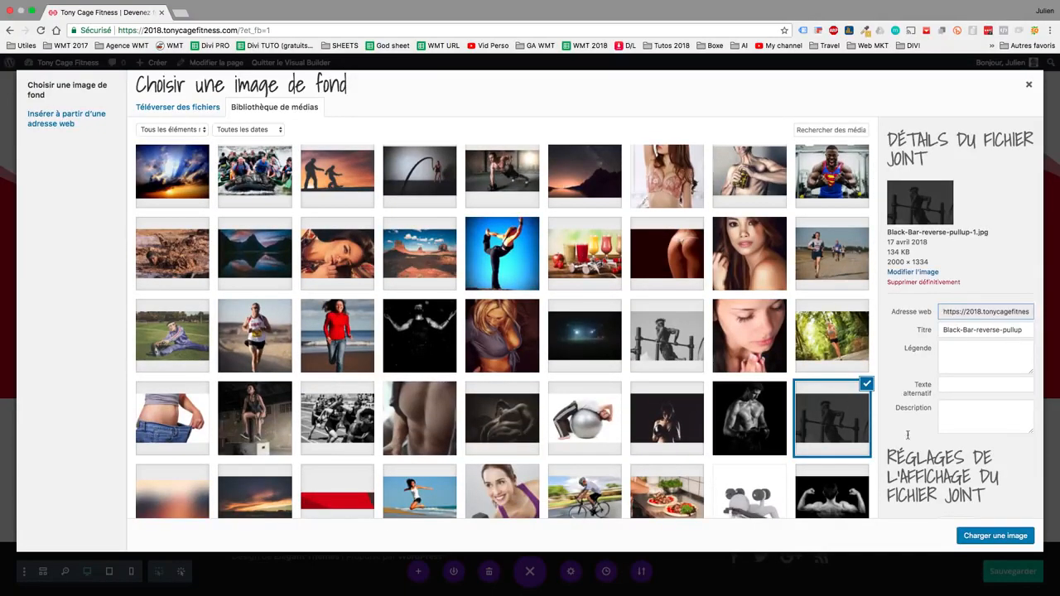
left_click(987, 536)
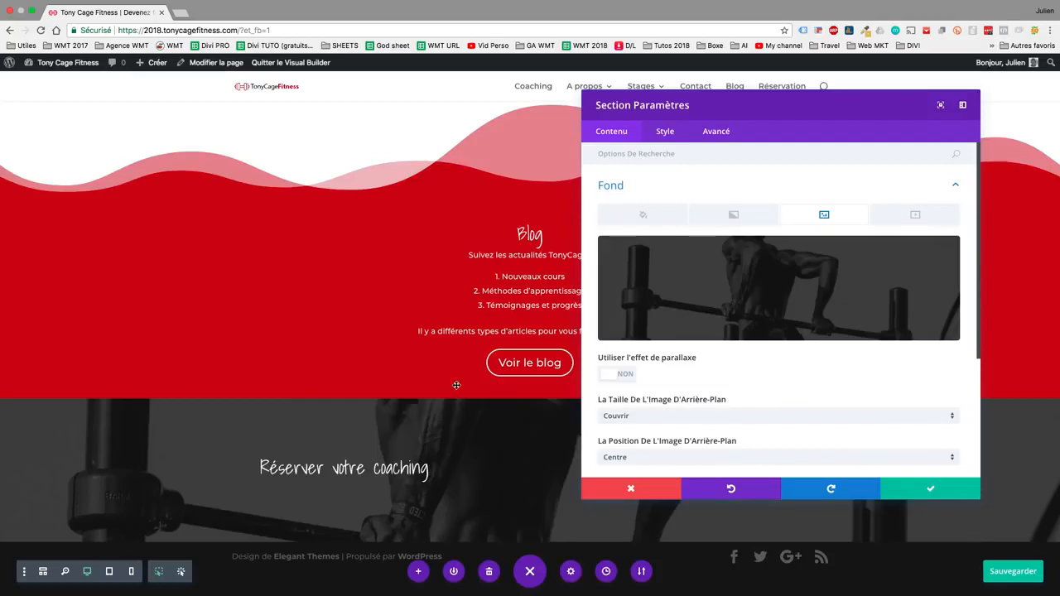
Turn parallax on for the background and save the section settings
left_click(604, 375)
scroll(360, 384, "up", 2)
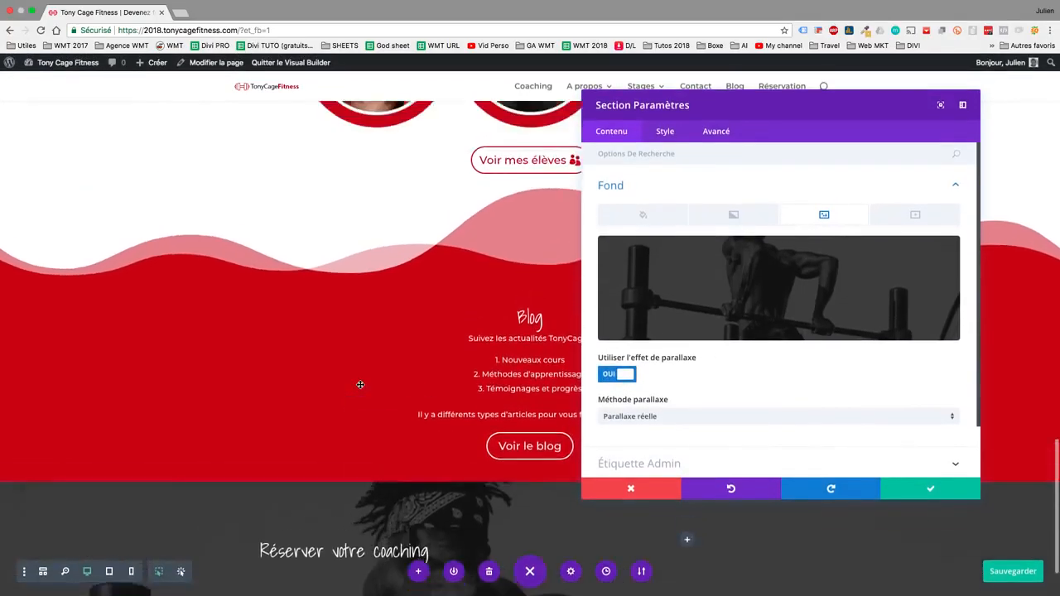
scroll(361, 384, "down", 2)
scroll(361, 384, "up", 2)
scroll(361, 381, "down", 3)
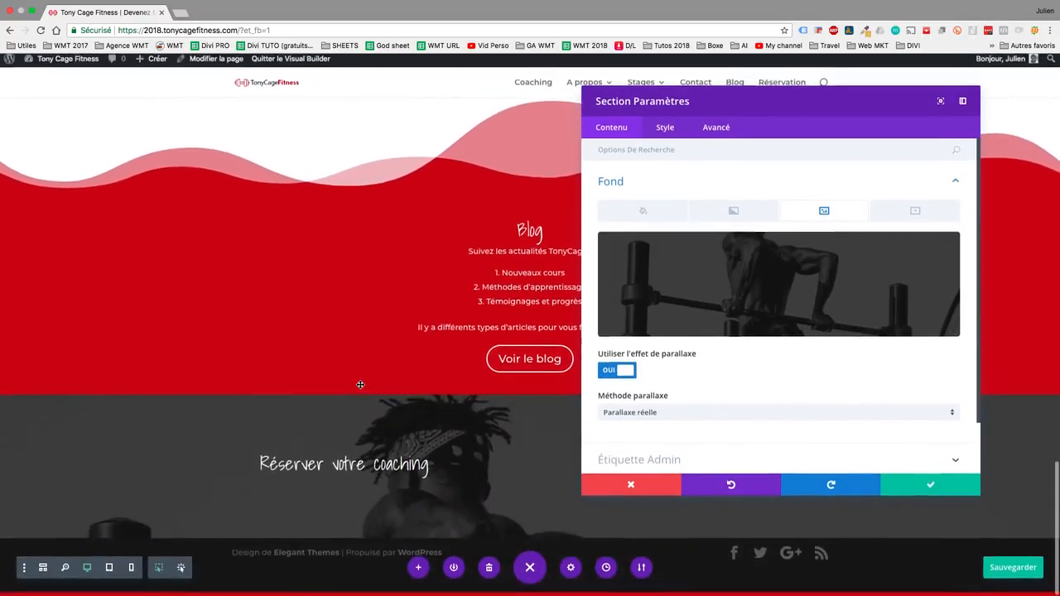
left_click(926, 491)
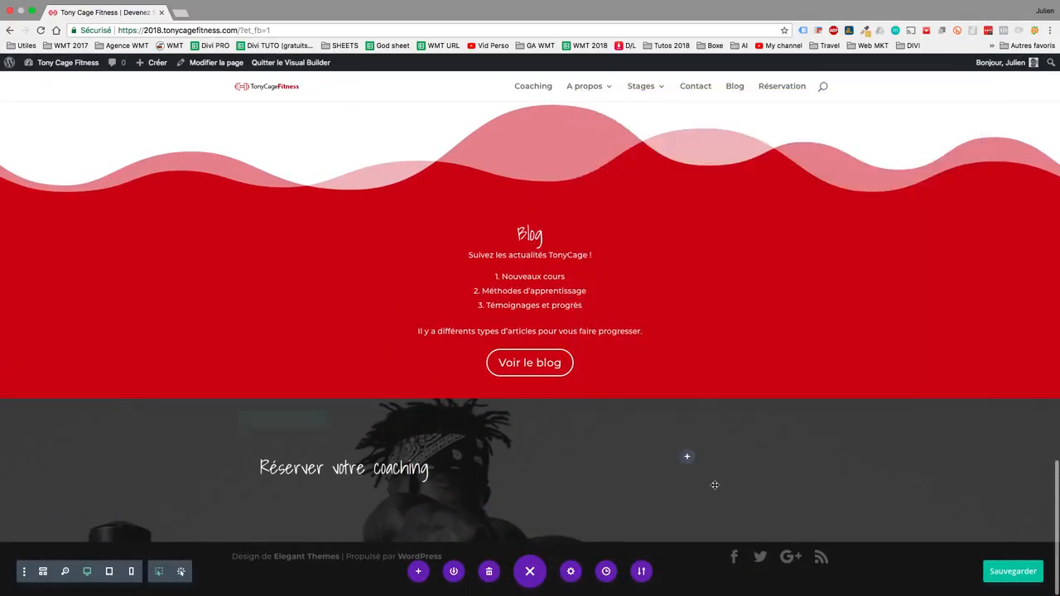
Insert an empty one-column row into the dark photo section
left_click(529, 510)
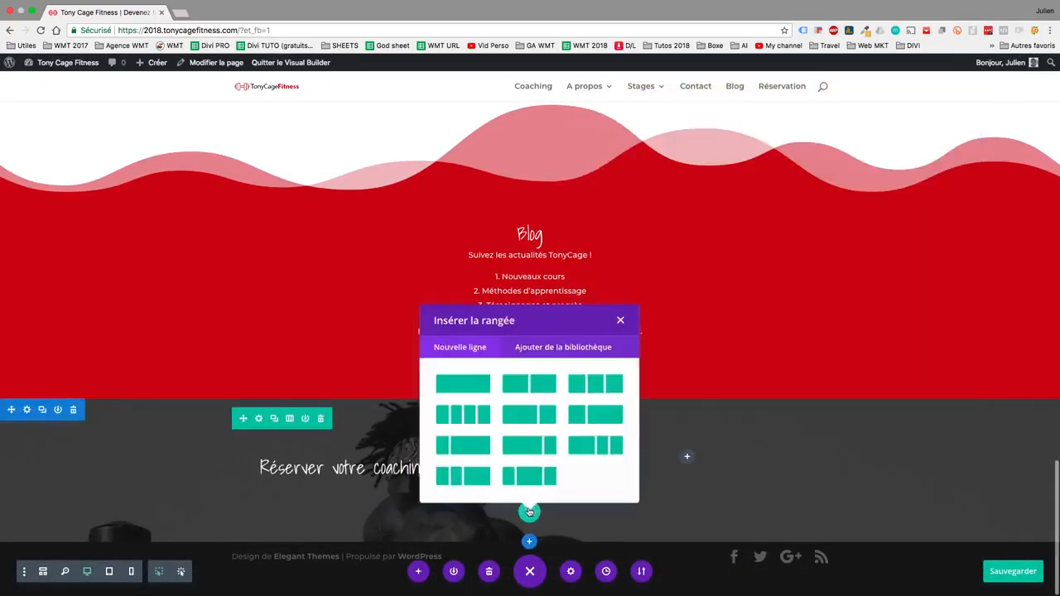
left_click(469, 385)
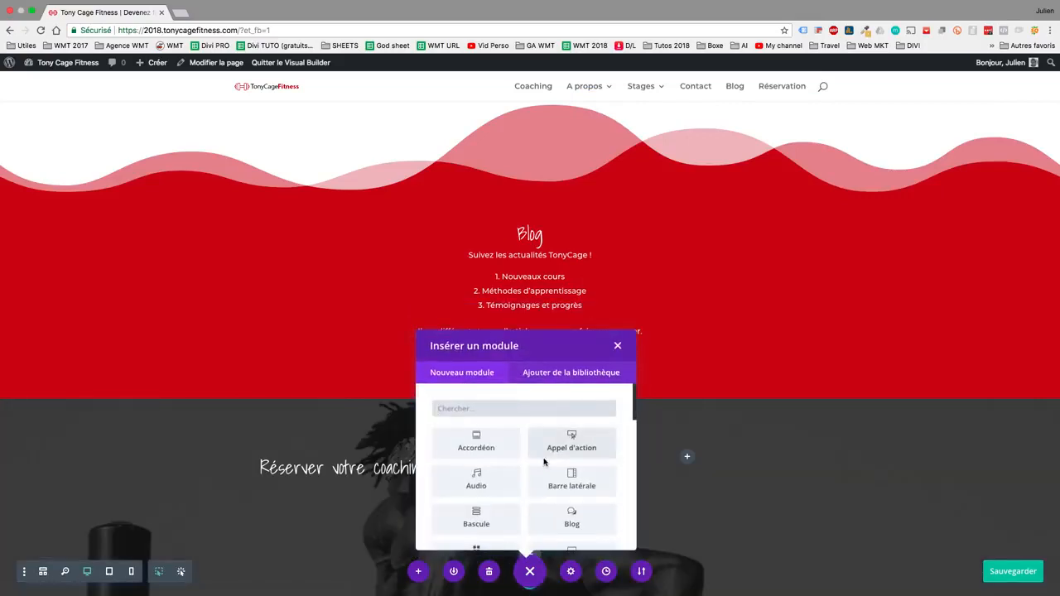
scroll(591, 395, "down", 2)
left_click(617, 347)
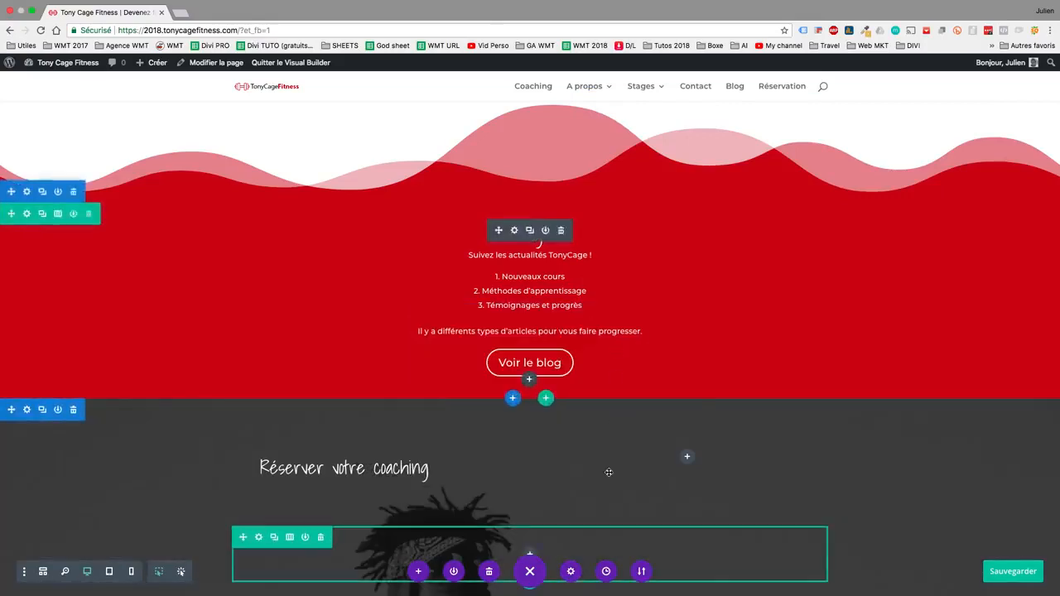
Rearrange the rows so the 'Réserver votre coaching' heading sits above the empty row
scroll(608, 472, "down", 2)
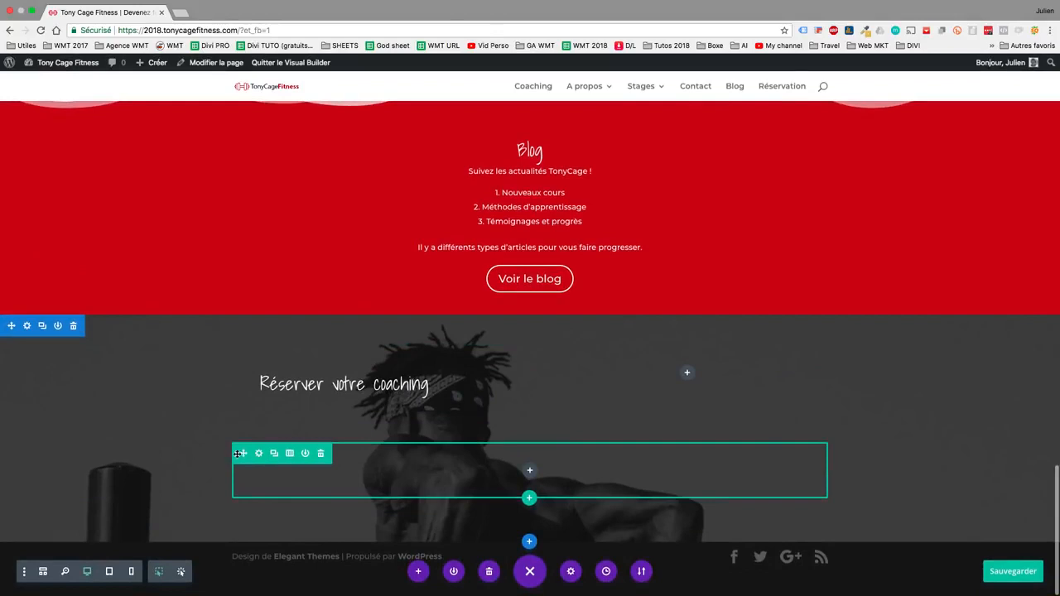
left_click_drag(237, 454, 313, 429)
scroll(375, 526, "down", 2)
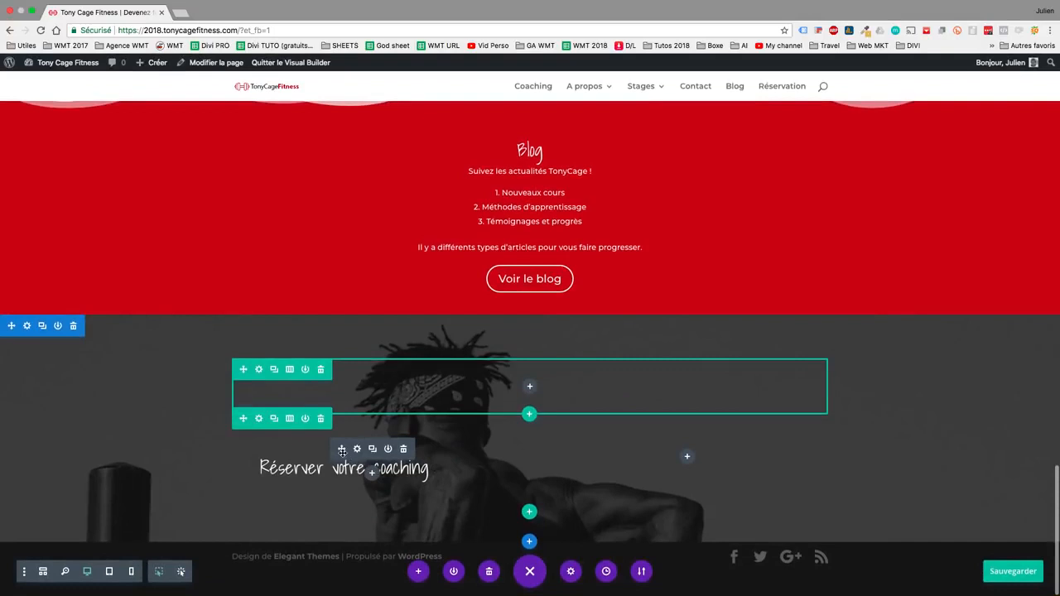
left_click_drag(342, 448, 538, 407)
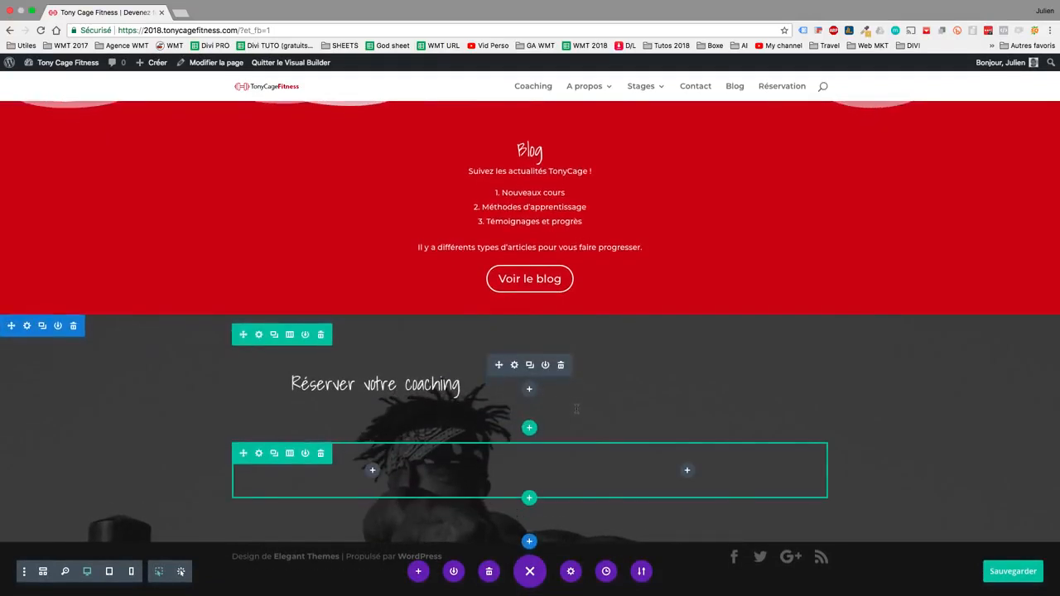
Center-align the H2 'Réserver votre coaching' heading in the text module's style settings and save
left_click(514, 365)
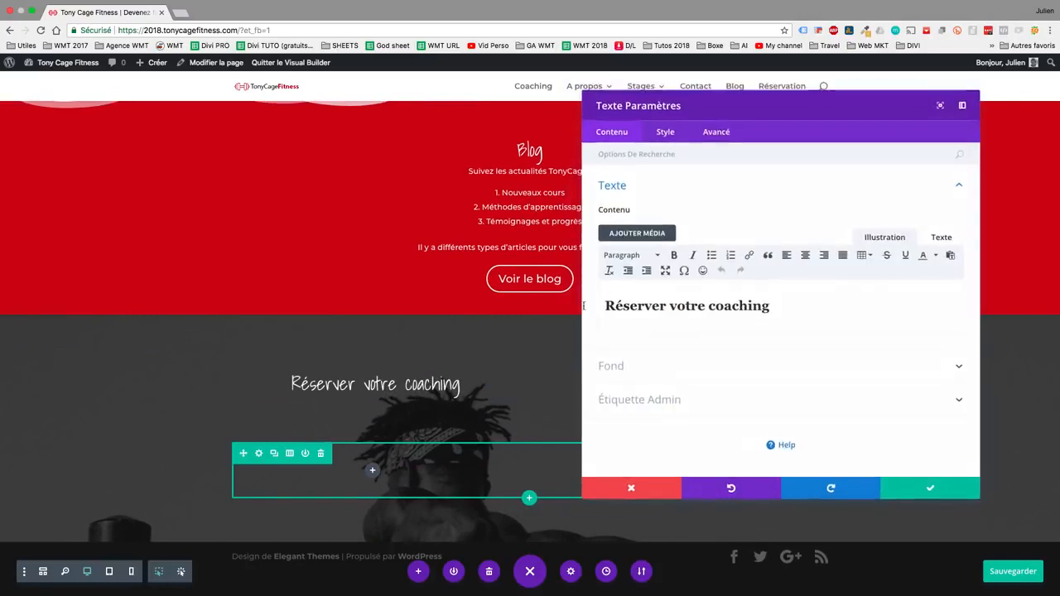
left_click(665, 134)
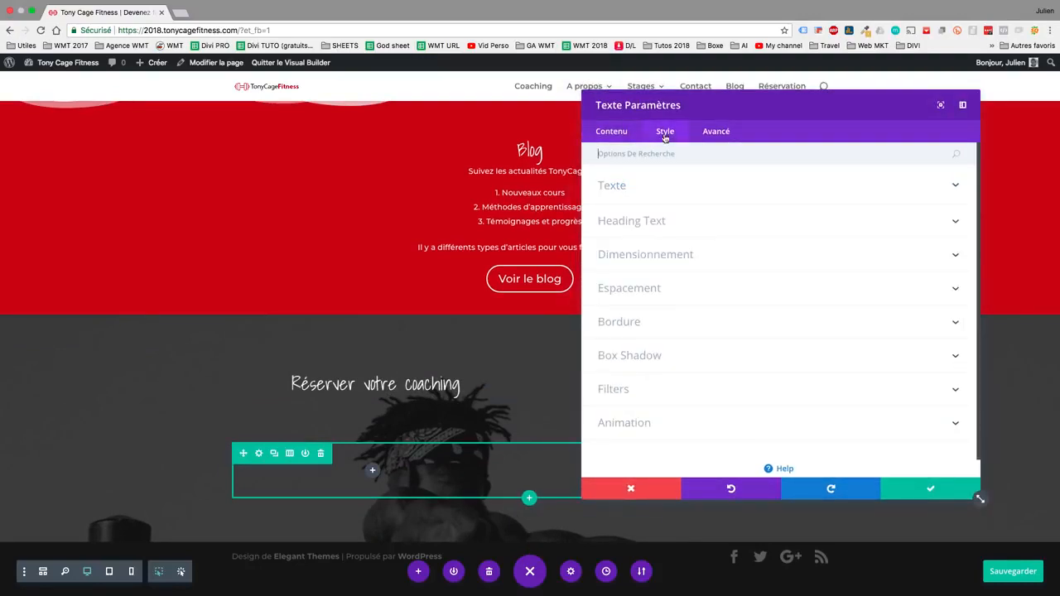
left_click(659, 189)
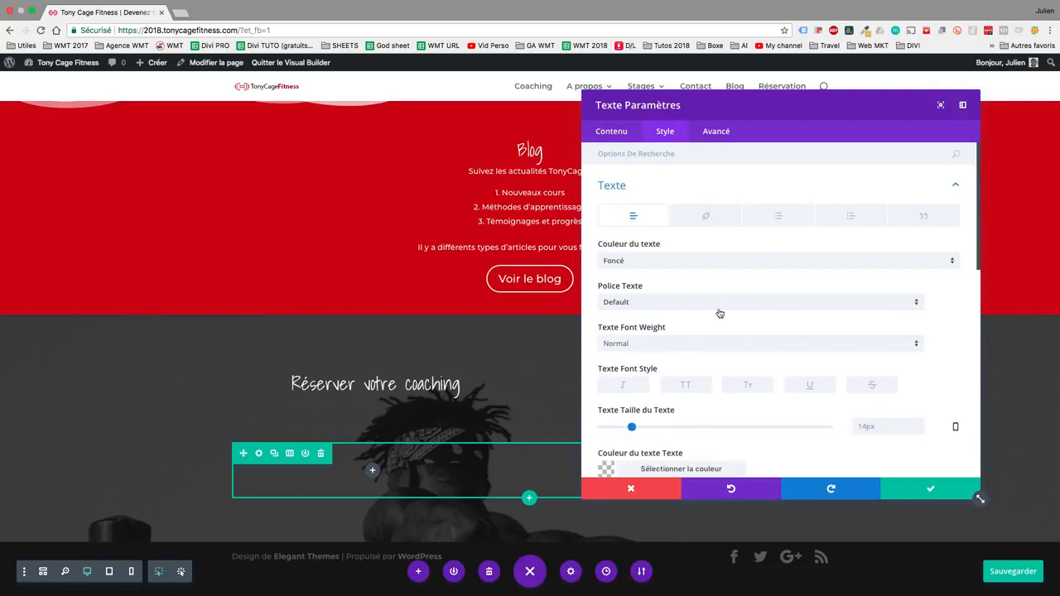
scroll(720, 313, "down", 10)
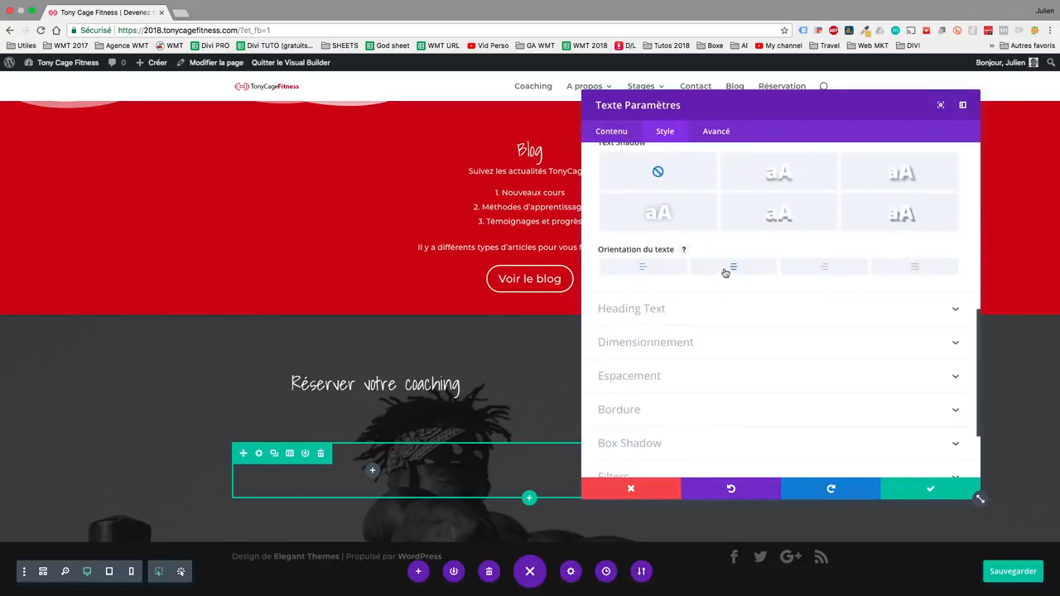
left_click(714, 306)
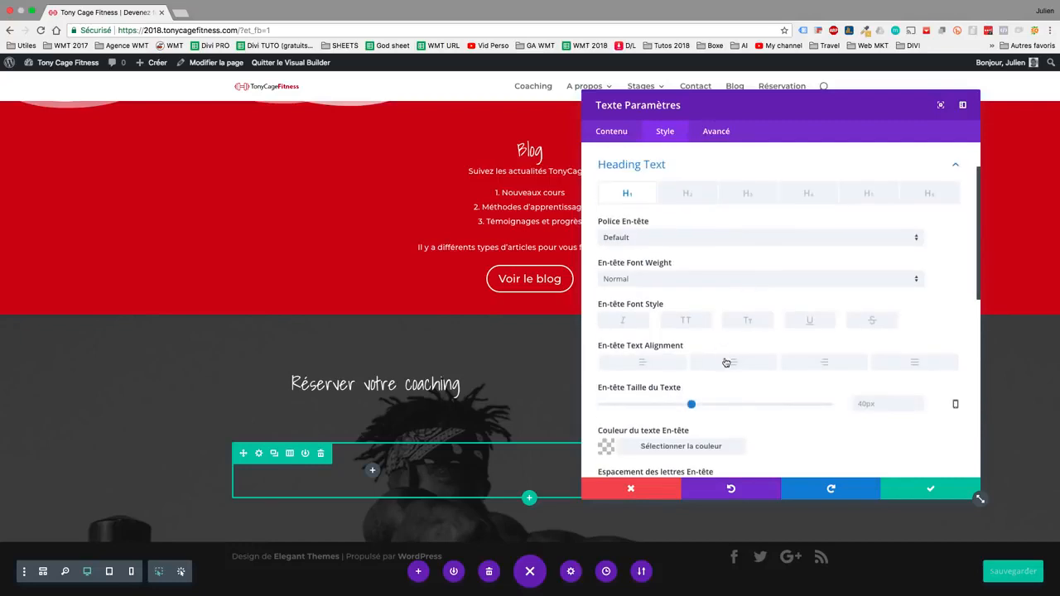
left_click(725, 363)
left_click(674, 194)
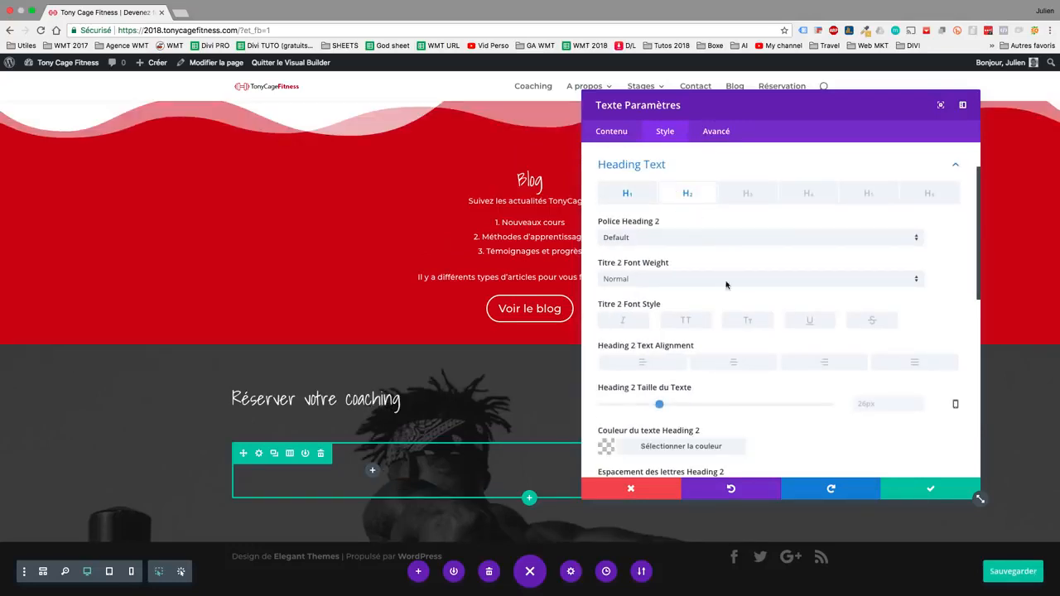
double_click(723, 356)
left_click(726, 361)
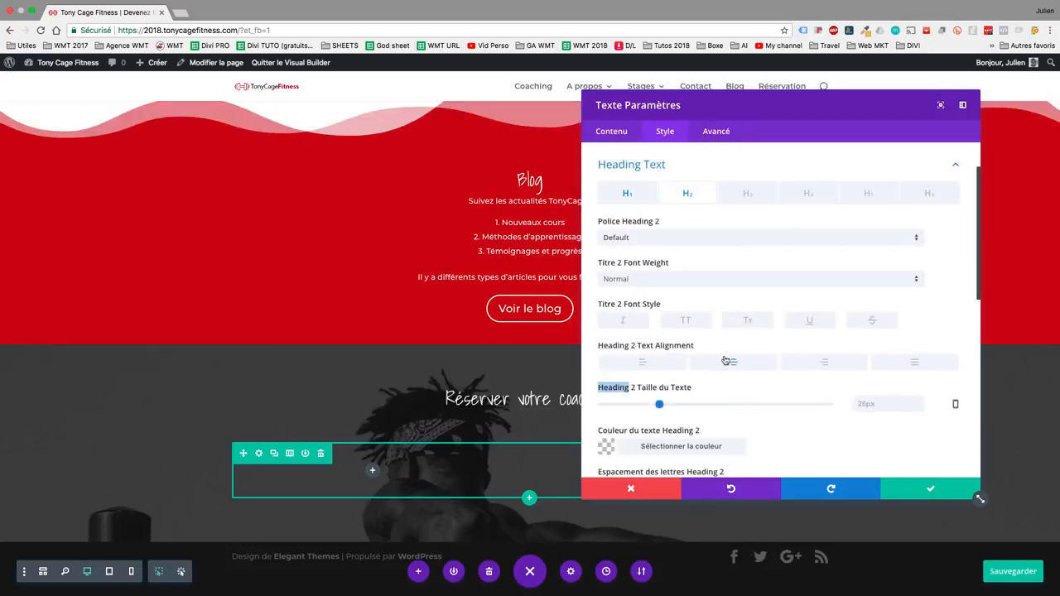
scroll(785, 293, "down", 2)
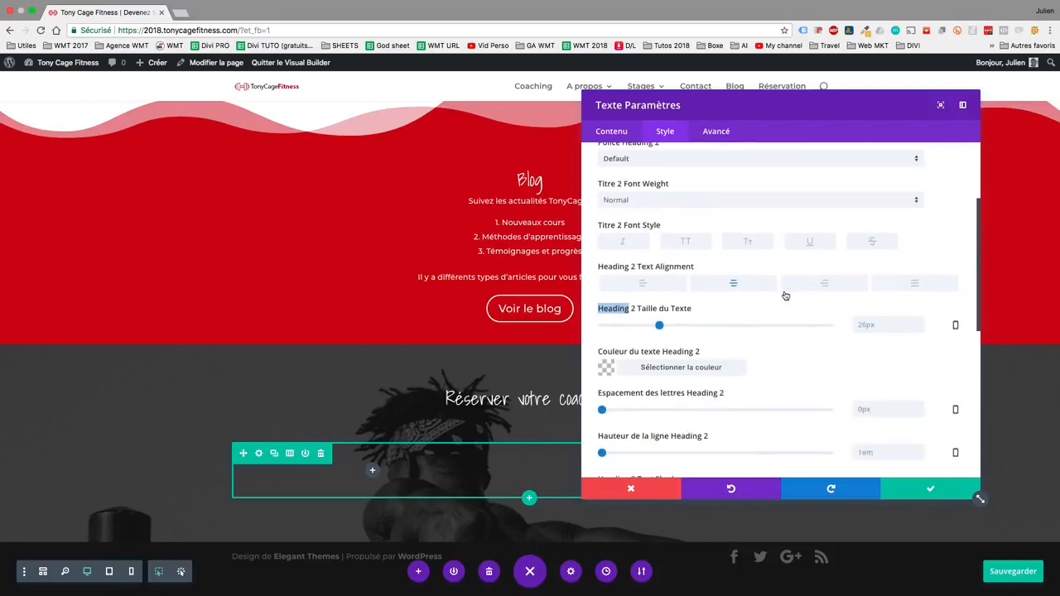
left_click(939, 487)
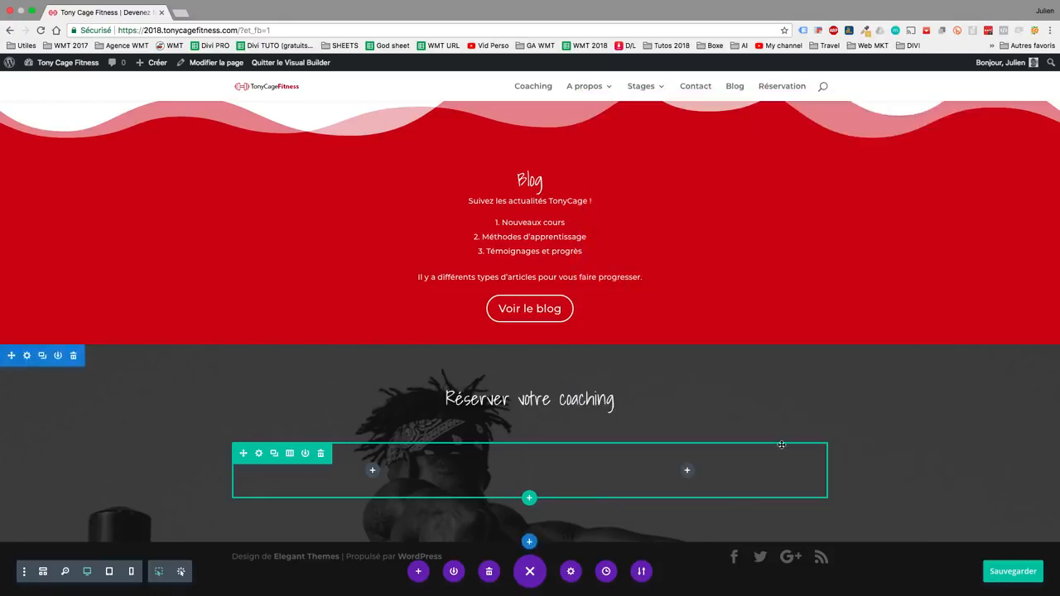
left_click(375, 472)
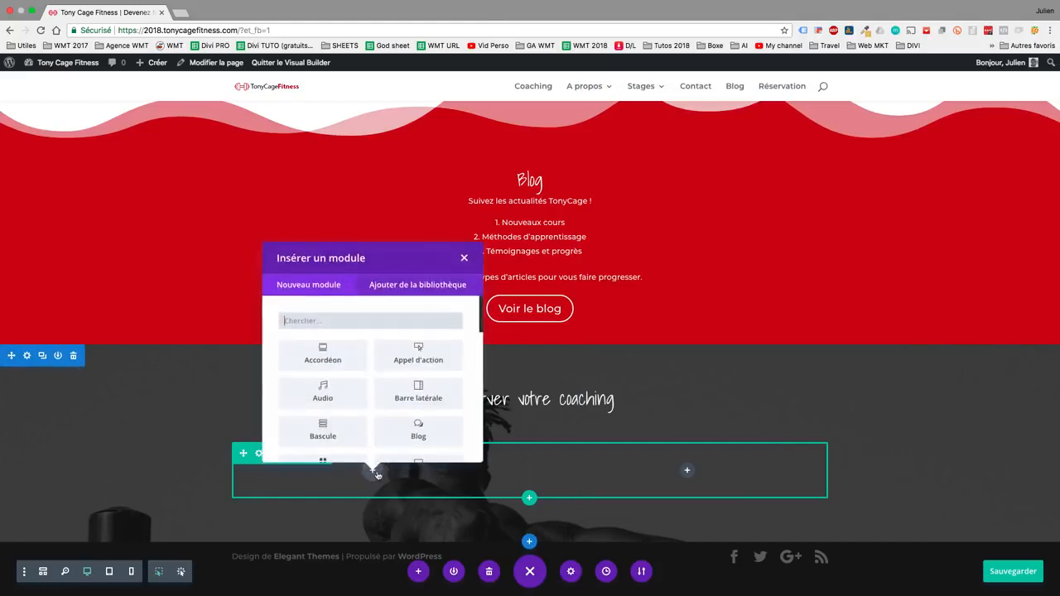
Insert an 'Appel à l'action' module and set its background colour option to NON
left_click(414, 367)
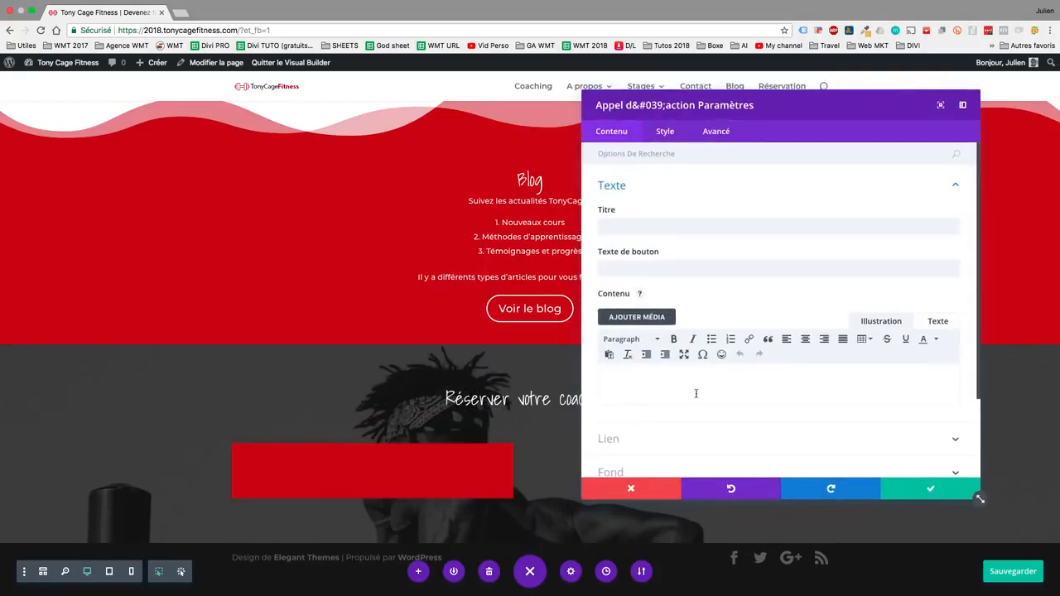
scroll(696, 393, "down", 3)
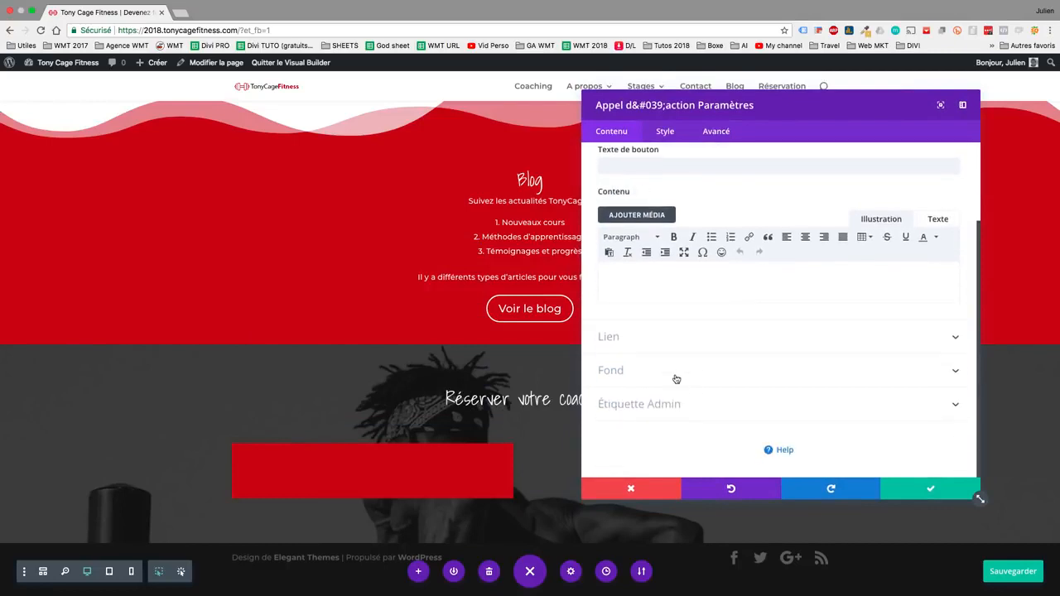
left_click(676, 379)
left_click(617, 359)
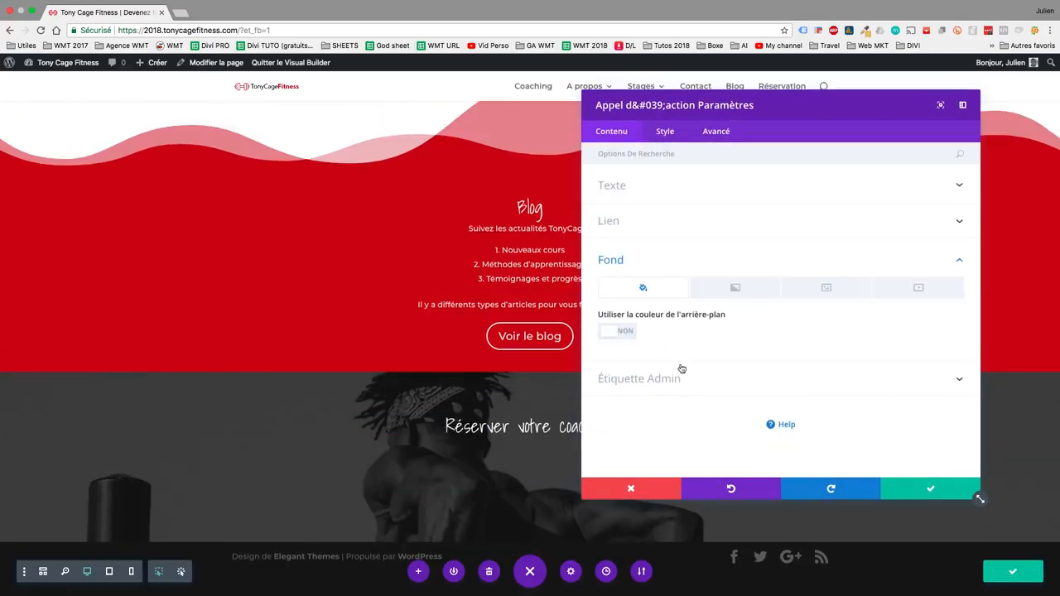